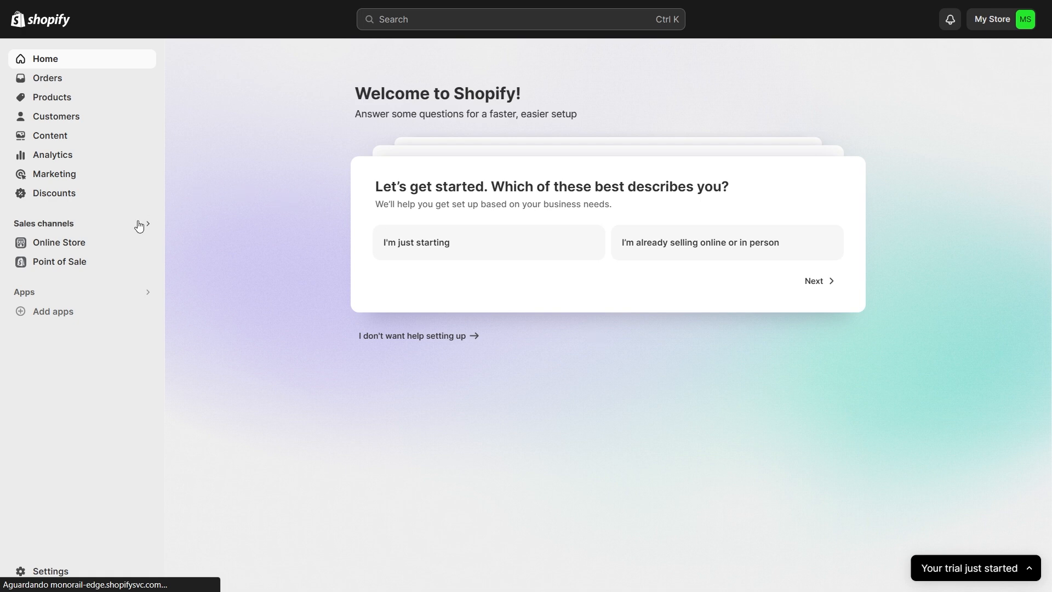
From the online store's theme library, visit the Theme Store and open its full list of themes.
left_click(70, 248)
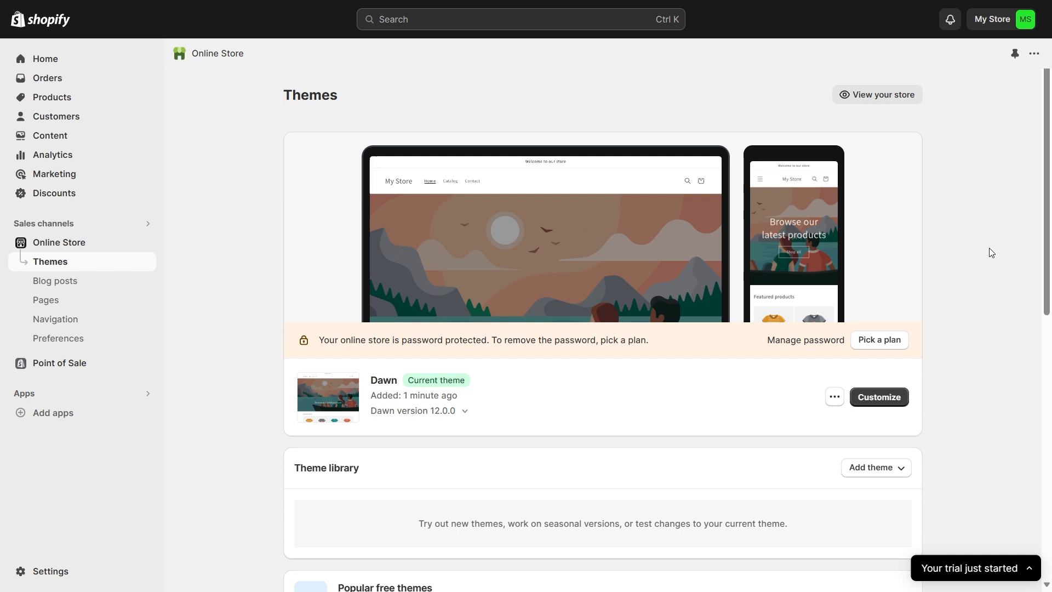
scroll(986, 245, "down", 2)
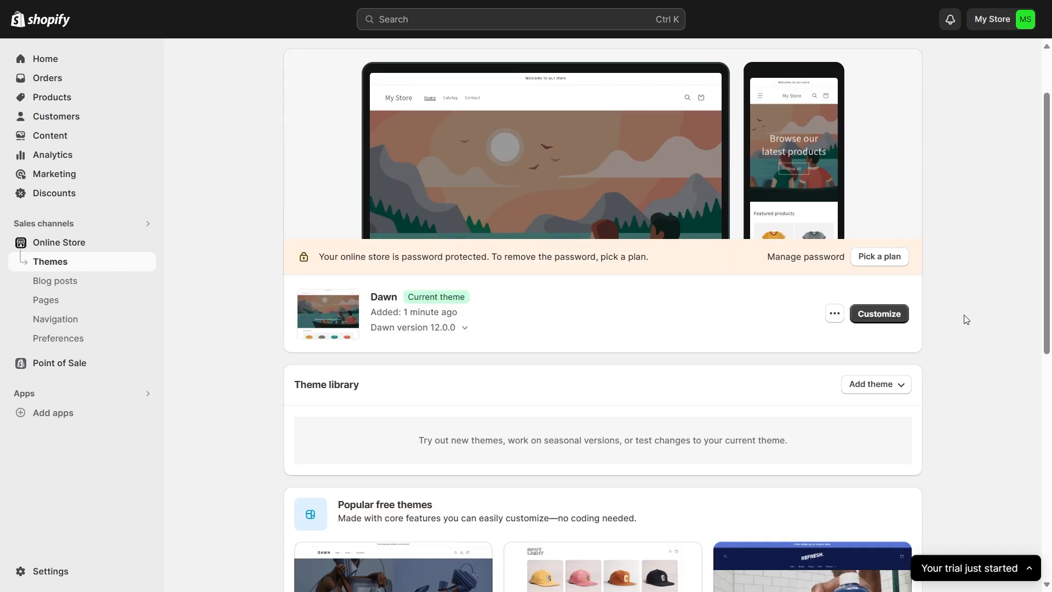
left_click(896, 389)
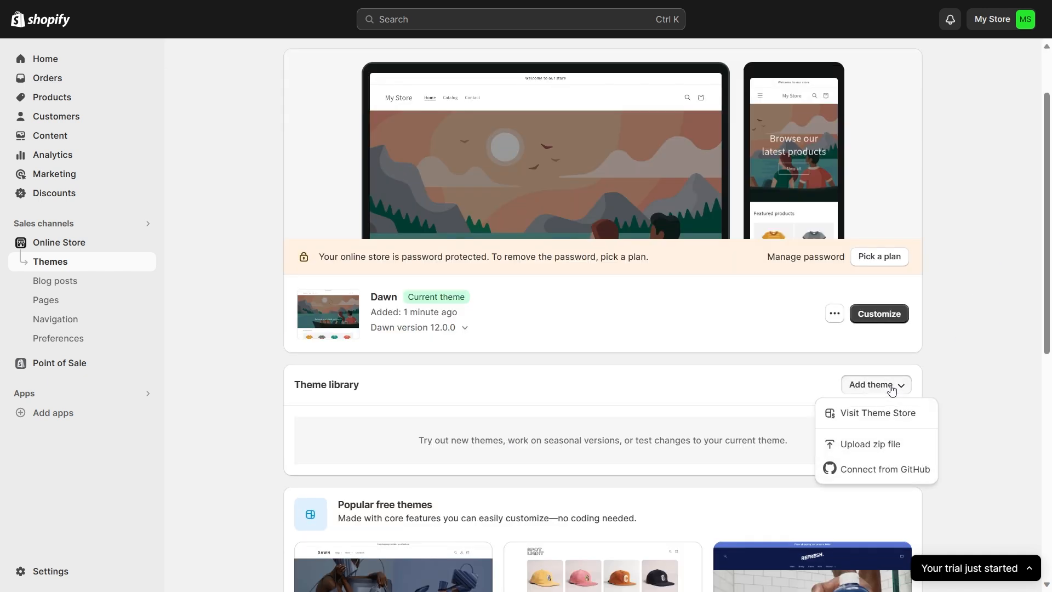
left_click(853, 414)
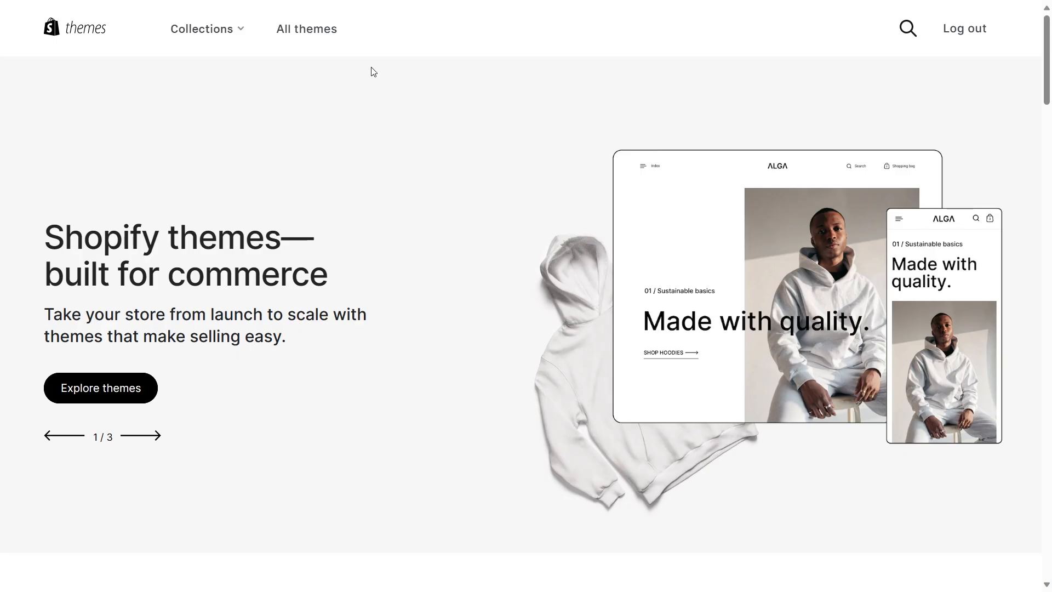
left_click(319, 40)
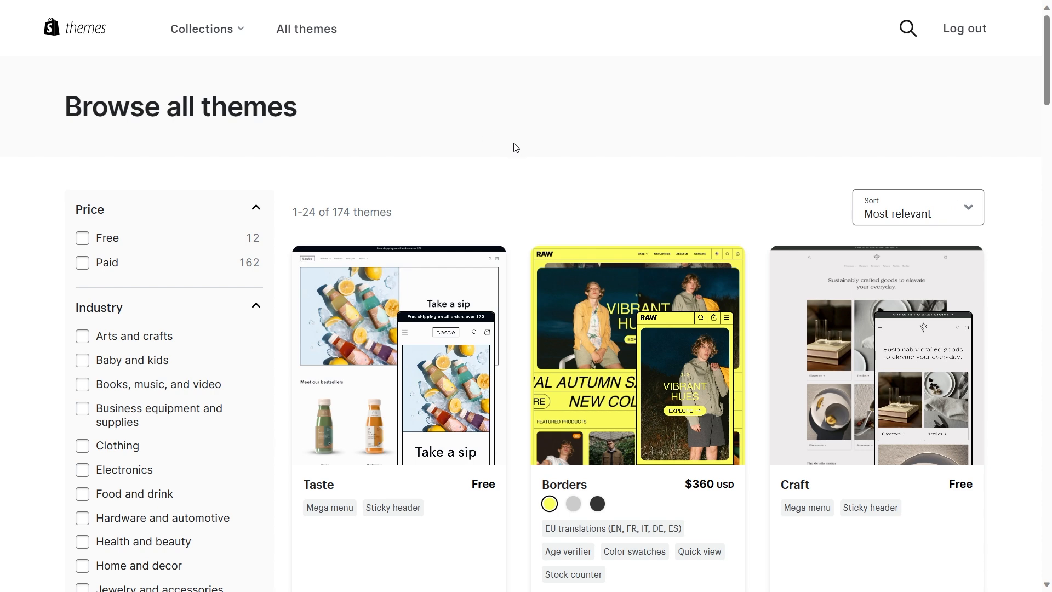
Browse the full theme list and filter it by price to Free.
scroll(551, 173, "down", 3)
scroll(539, 183, "down", 1)
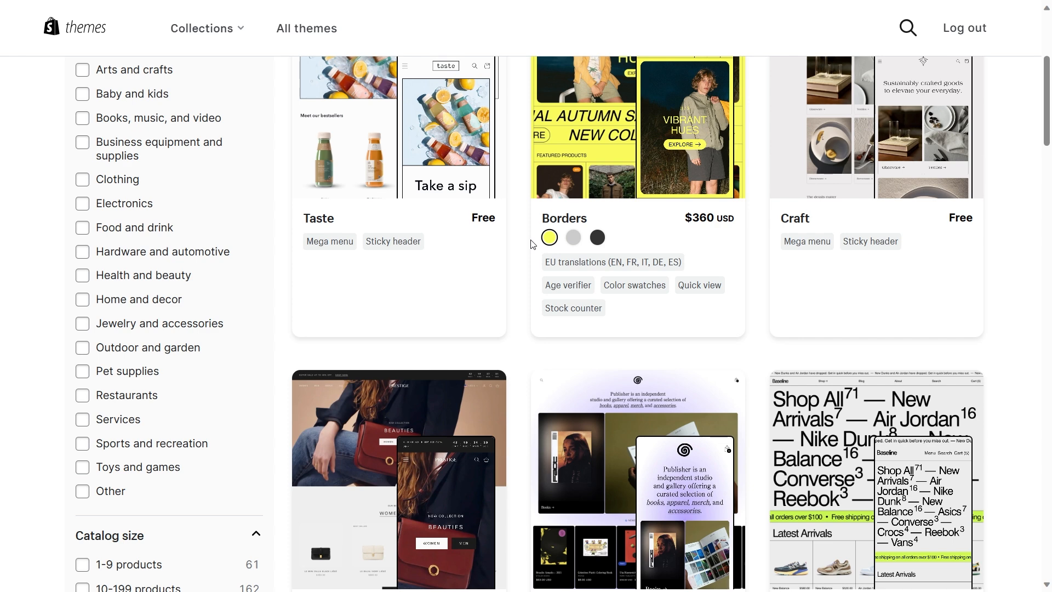
scroll(531, 241, "up", 1)
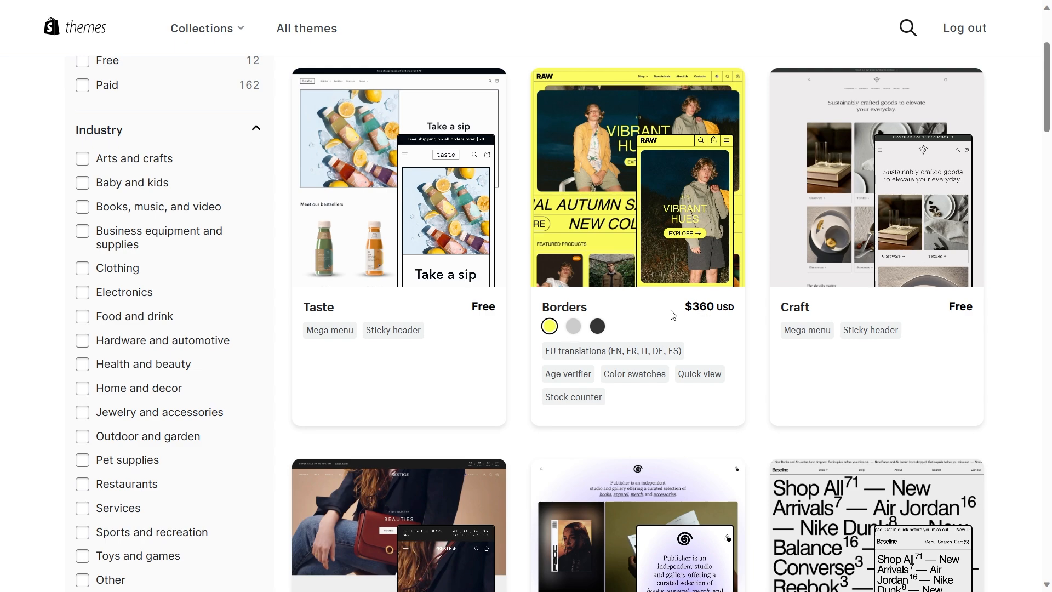
scroll(680, 312, "down", 2)
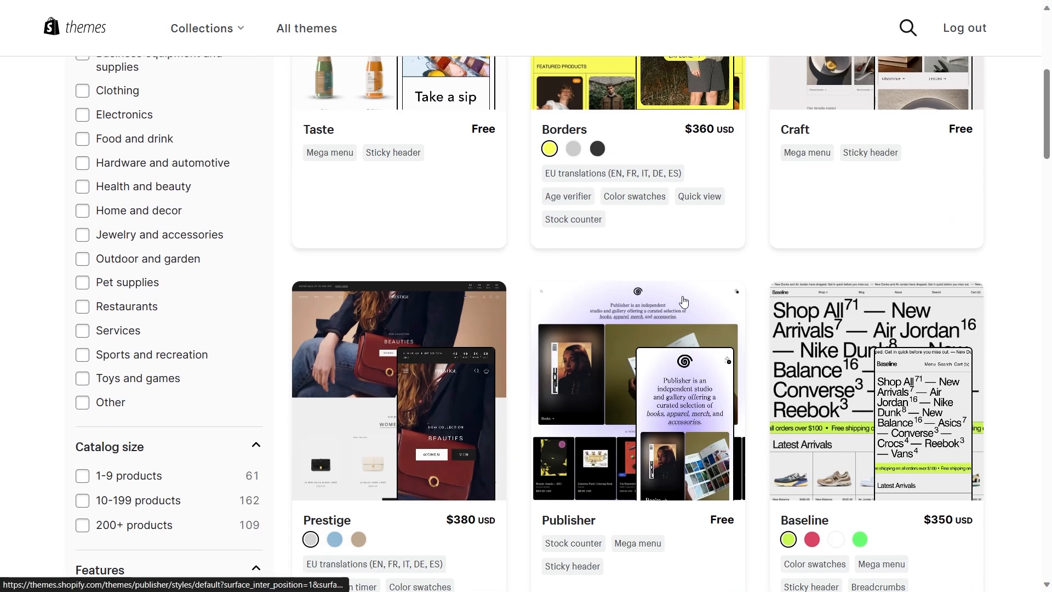
scroll(684, 301, "down", 3)
scroll(677, 293, "up", 3)
scroll(499, 278, "up", 5)
left_click(81, 238)
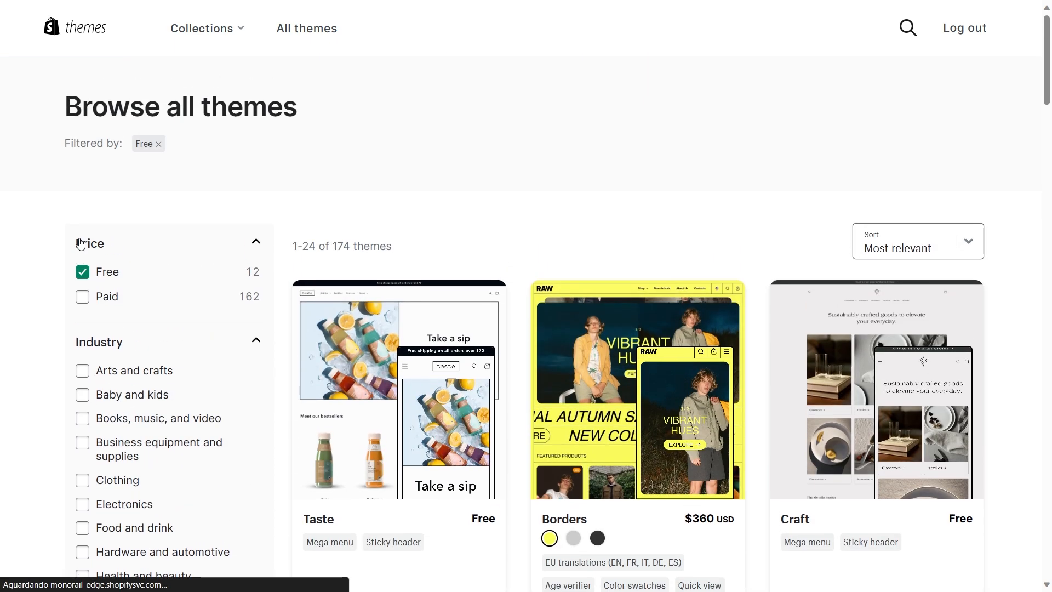
Look through the free themes for their designs and listed features.
scroll(529, 231, "down", 3)
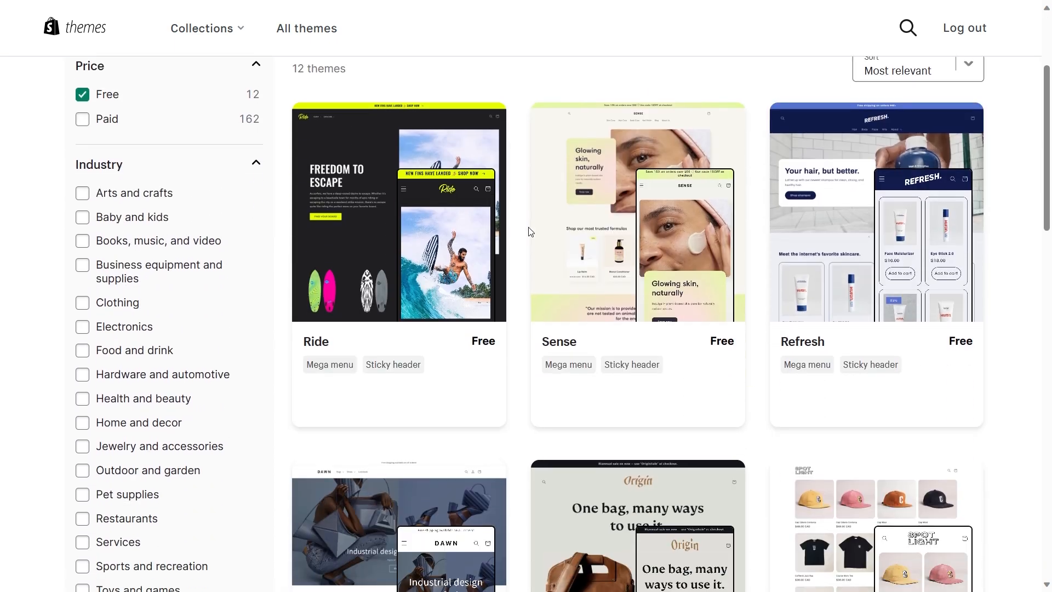
scroll(803, 238, "down", 6)
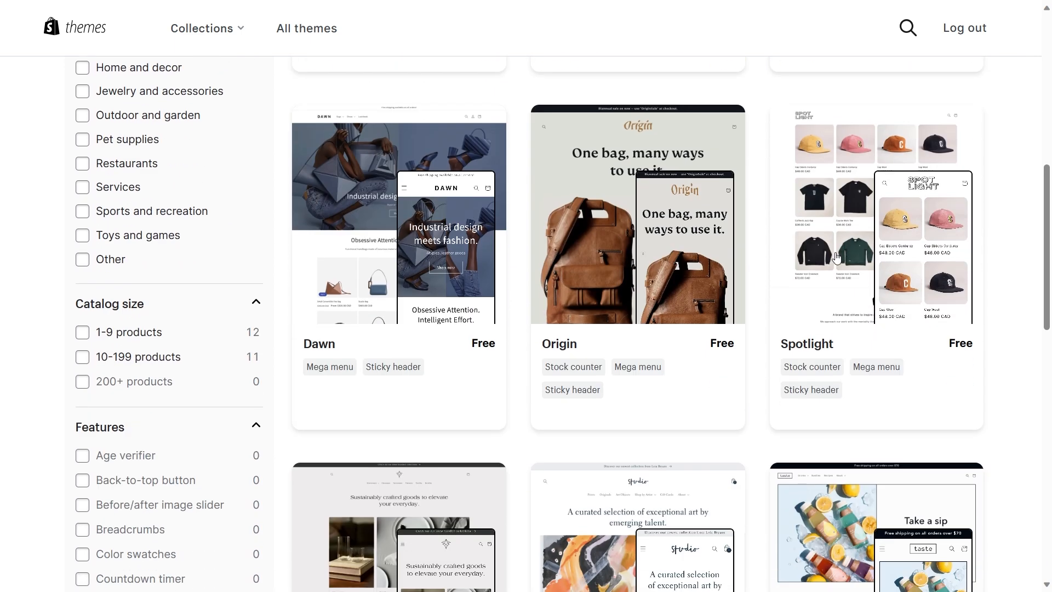
scroll(842, 255, "down", 2)
scroll(822, 262, "down", 3)
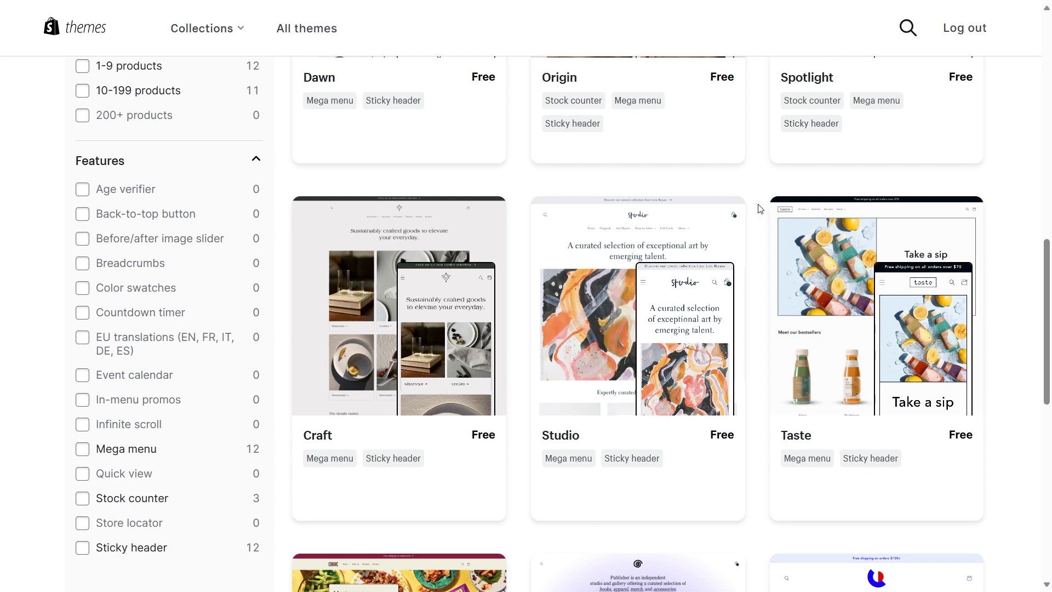
scroll(758, 209, "down", 3)
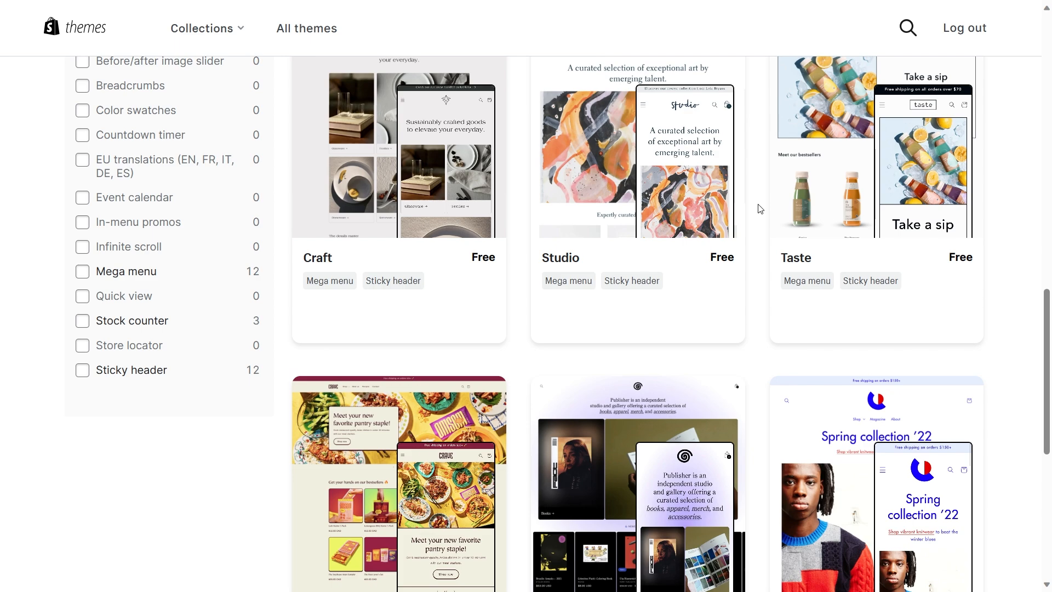
scroll(759, 208, "down", 6)
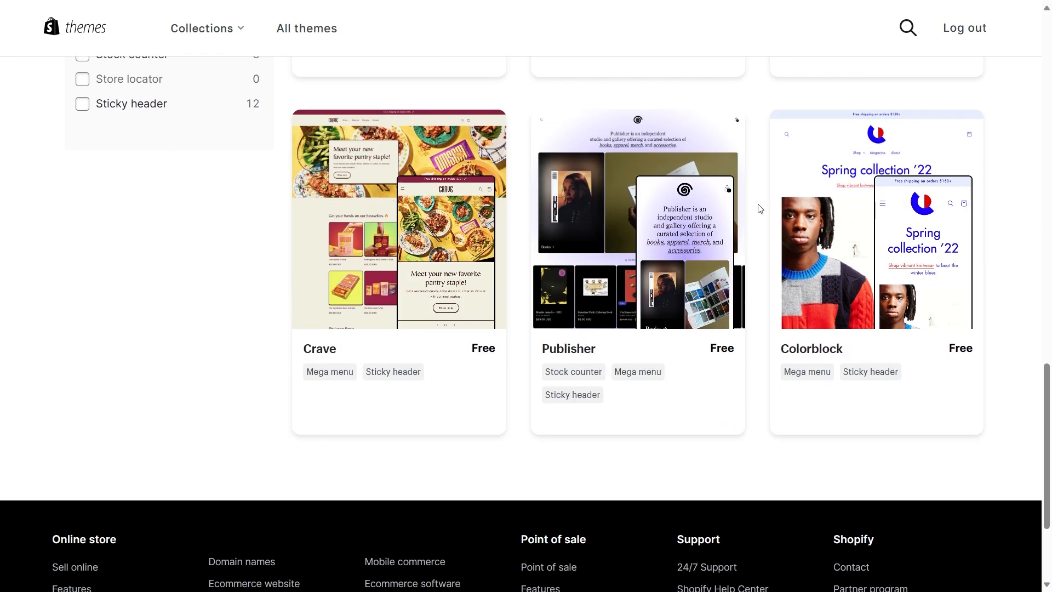
scroll(759, 211, "up", 3)
scroll(759, 211, "up", 5)
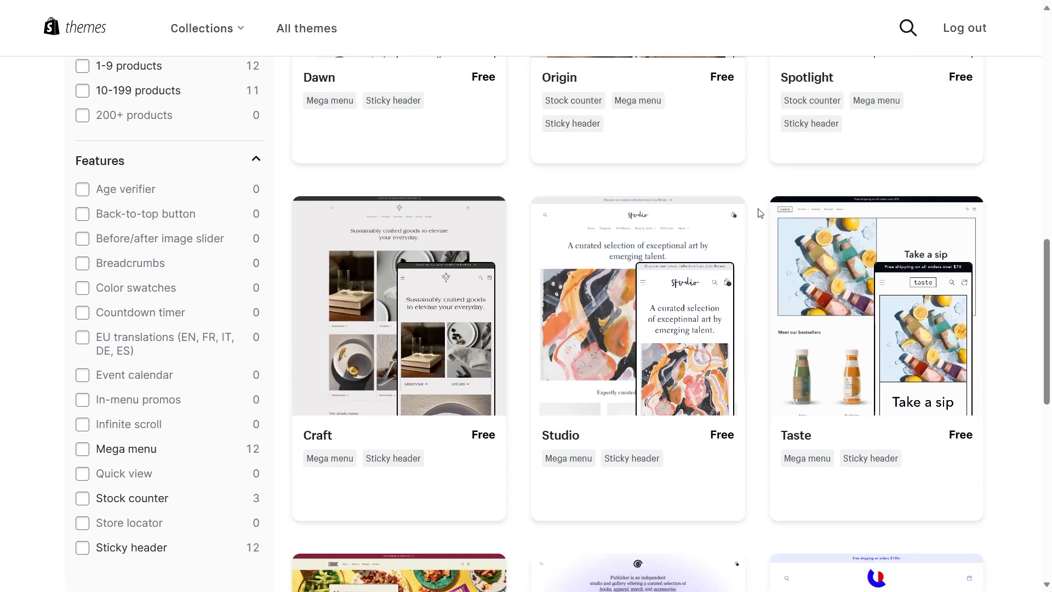
scroll(760, 214, "up", 5)
scroll(763, 216, "up", 6)
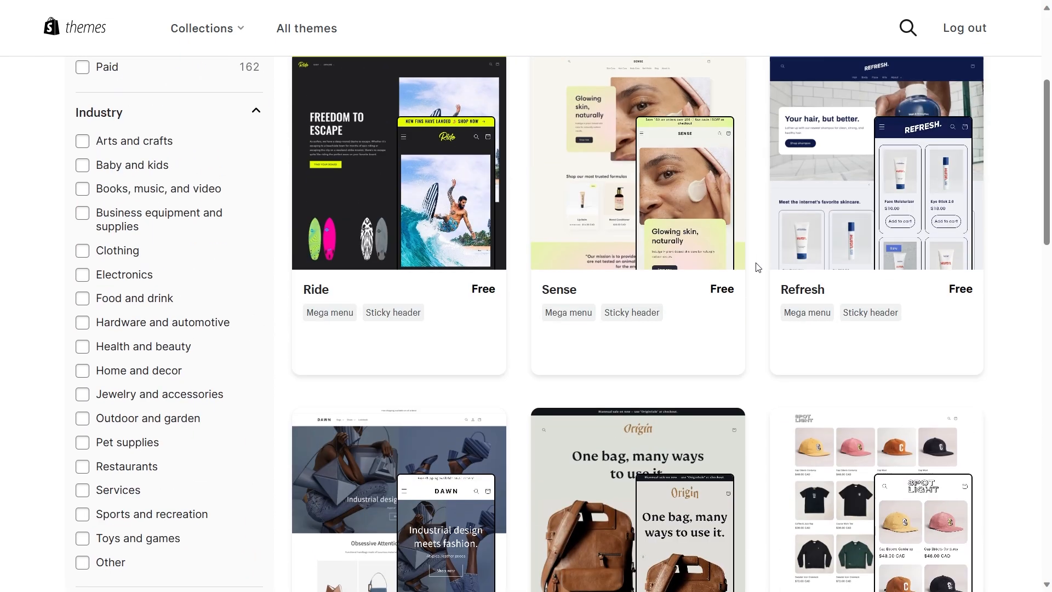
scroll(761, 219, "down", 1)
scroll(759, 263, "up", 3)
scroll(760, 275, "up", 1)
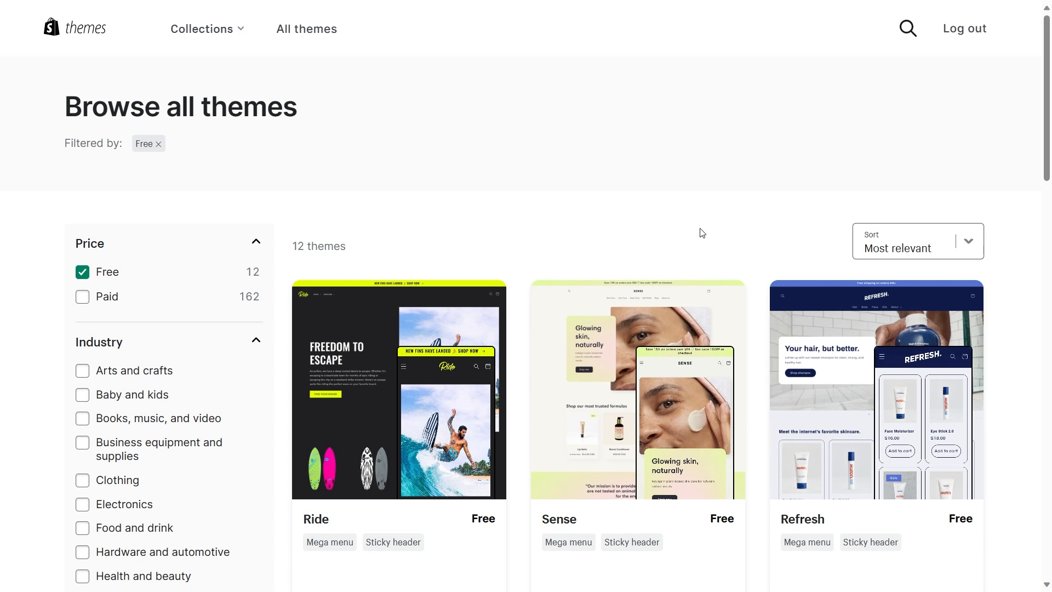
Switch back to the store admin's Themes page and dismiss the open options for adding a theme.
key("ctrl+Tab")
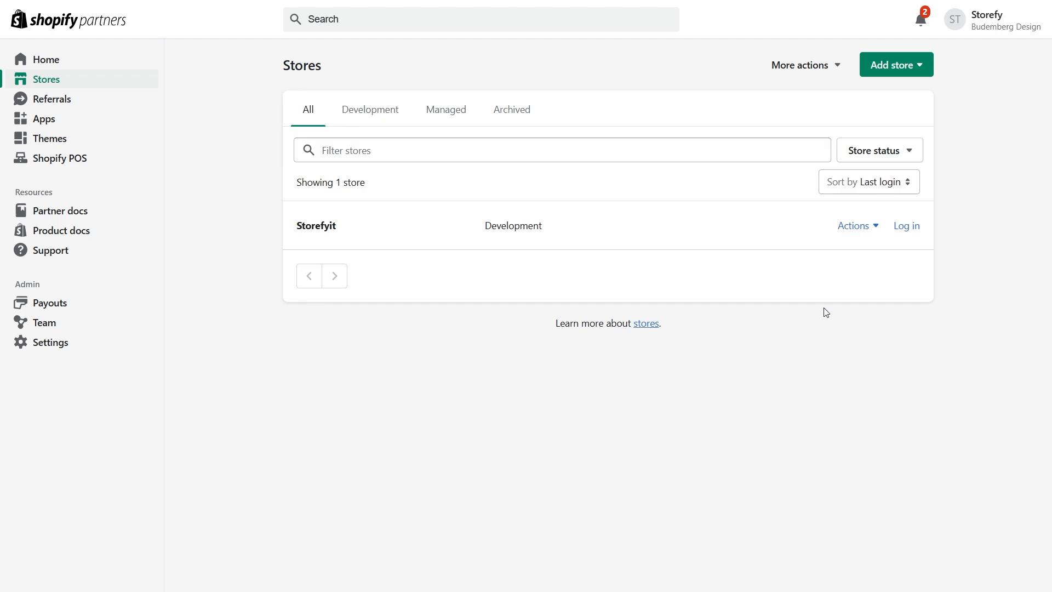
key("ctrl+Tab")
key("ctrl+Tab")
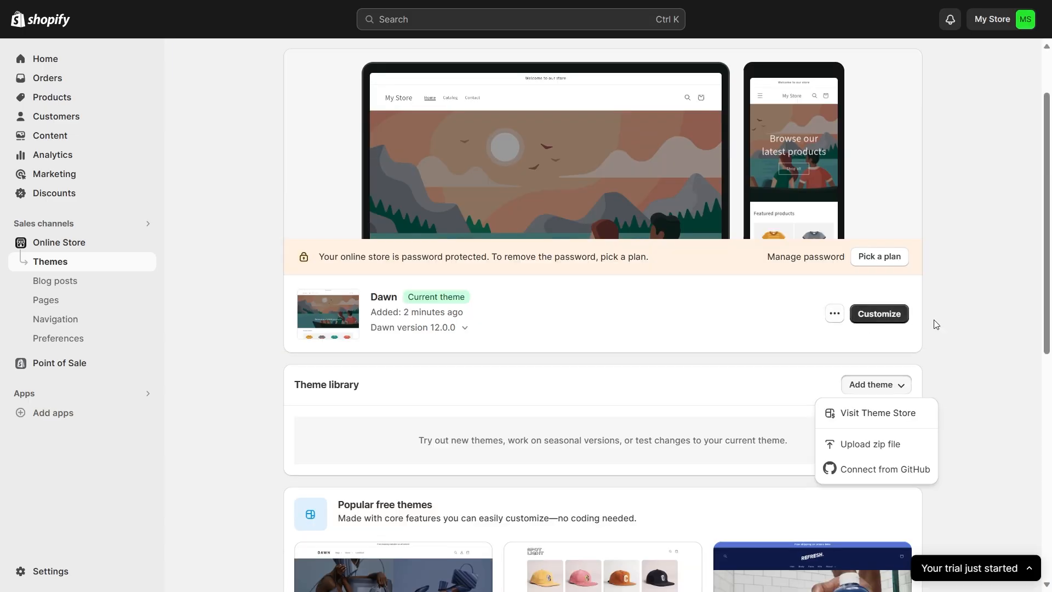
left_click(948, 289)
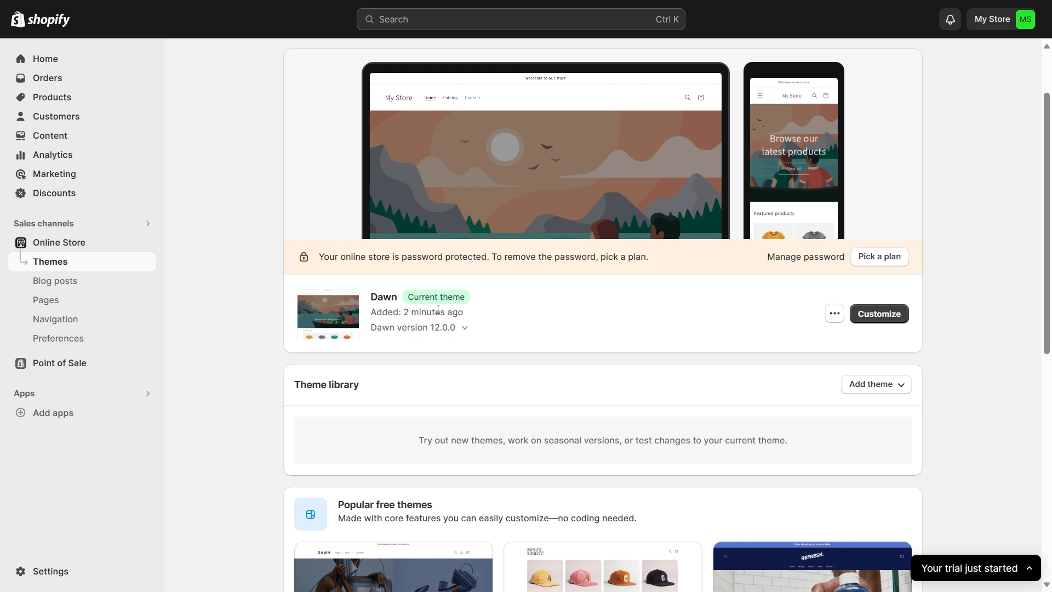
Duplicate the current Dawn theme and check for the copy in the theme library.
scroll(726, 212, "up", 2)
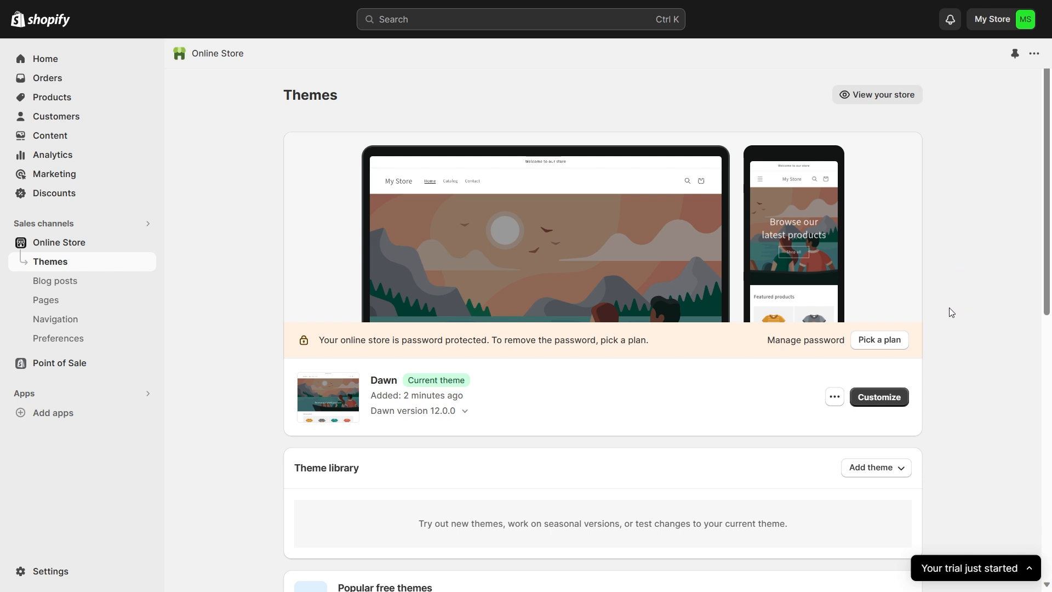
left_click(832, 398)
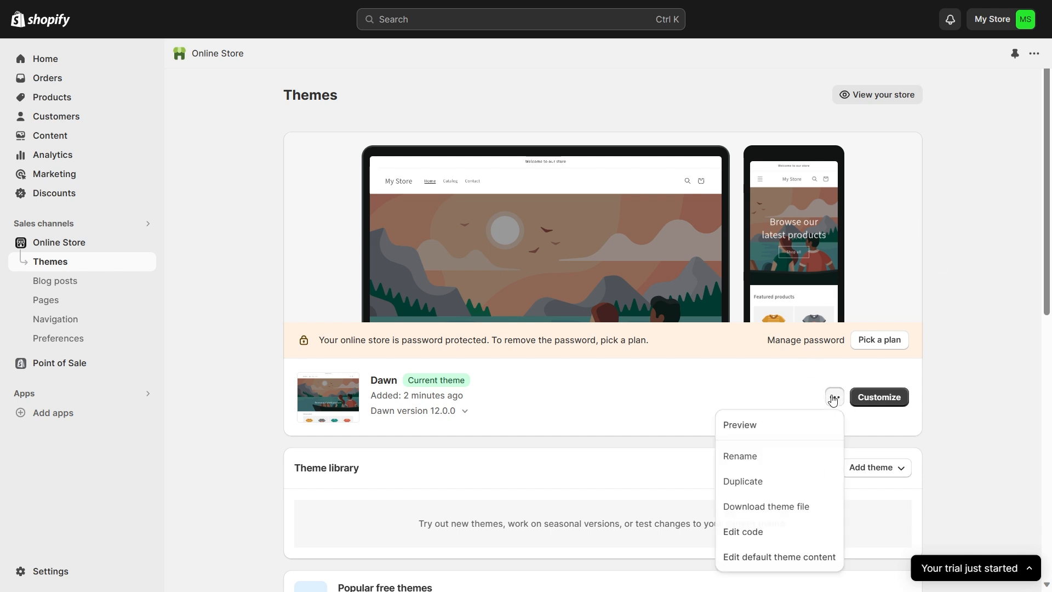
left_click(760, 487)
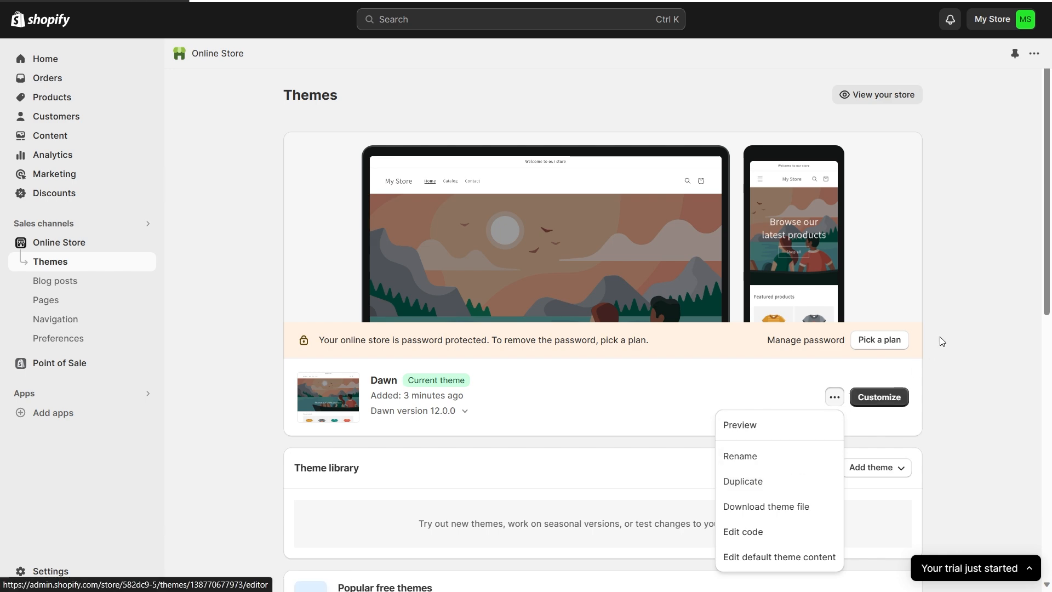
scroll(684, 351, "down", 3)
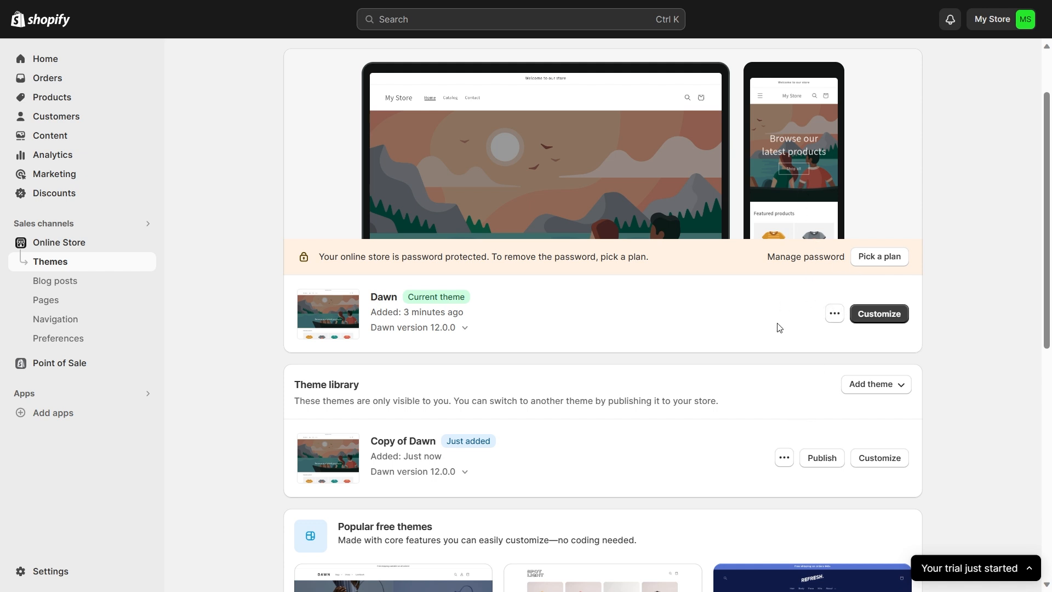
Open the current Dawn theme for customization and look over the home page preview from header to footer.
scroll(754, 290, "up", 2)
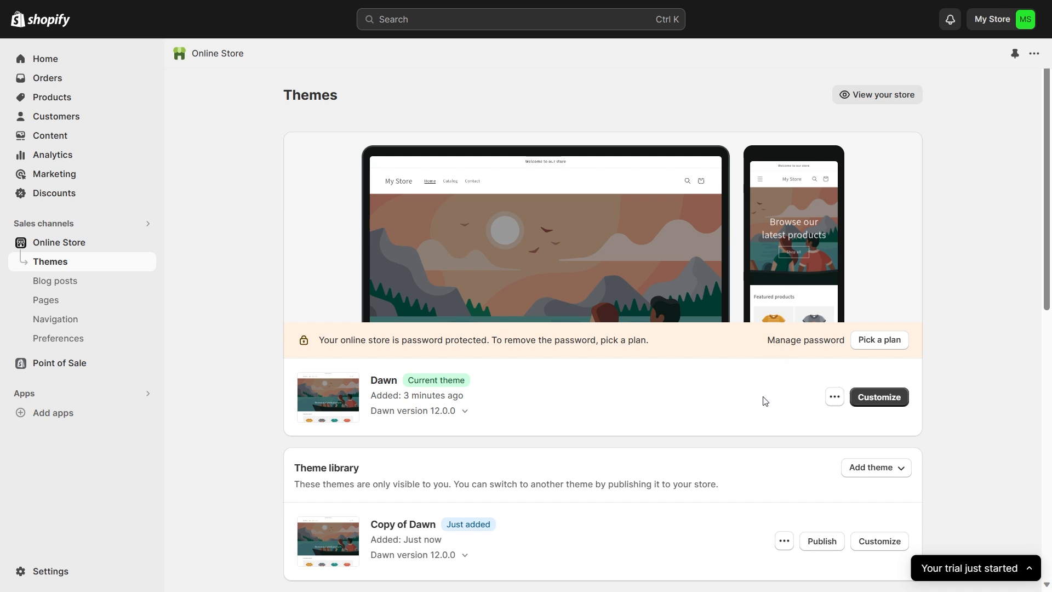
left_click(890, 406)
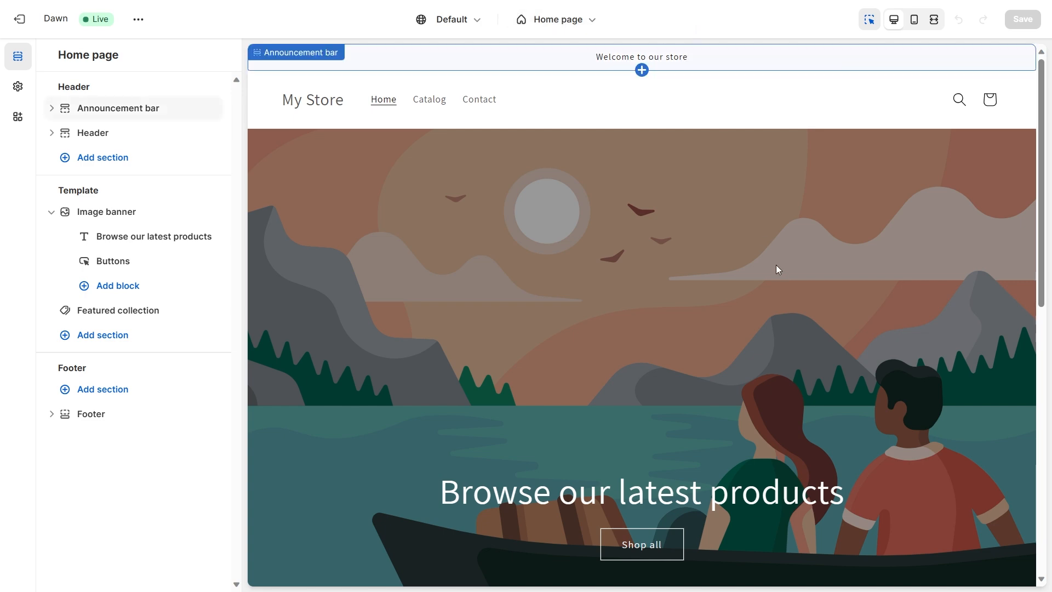
scroll(775, 267, "down", 10)
scroll(775, 269, "up", 9)
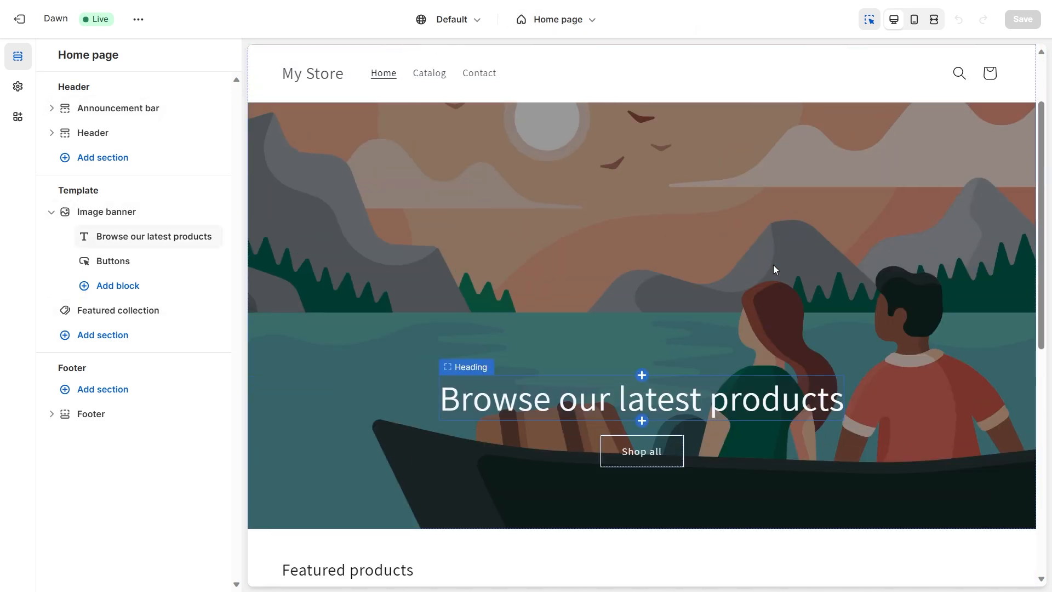
scroll(773, 265, "down", 2)
scroll(773, 266, "up", 3)
scroll(773, 266, "down", 10)
scroll(764, 240, "up", 10)
Examine the templates the theme editor offers for products, collections, pages, blogs and blog posts.
left_click(577, 19)
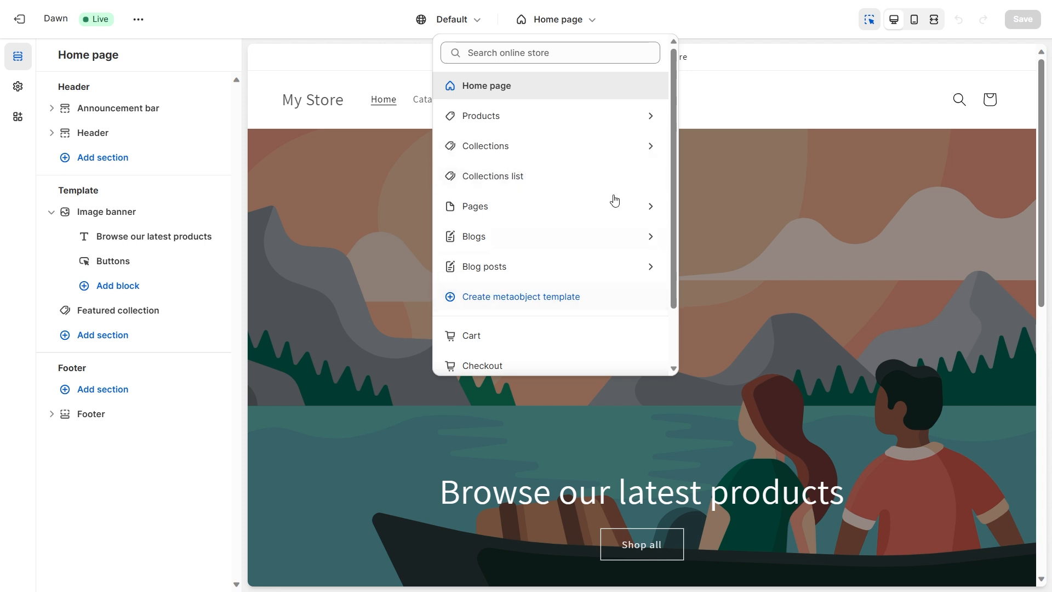
left_click(508, 121)
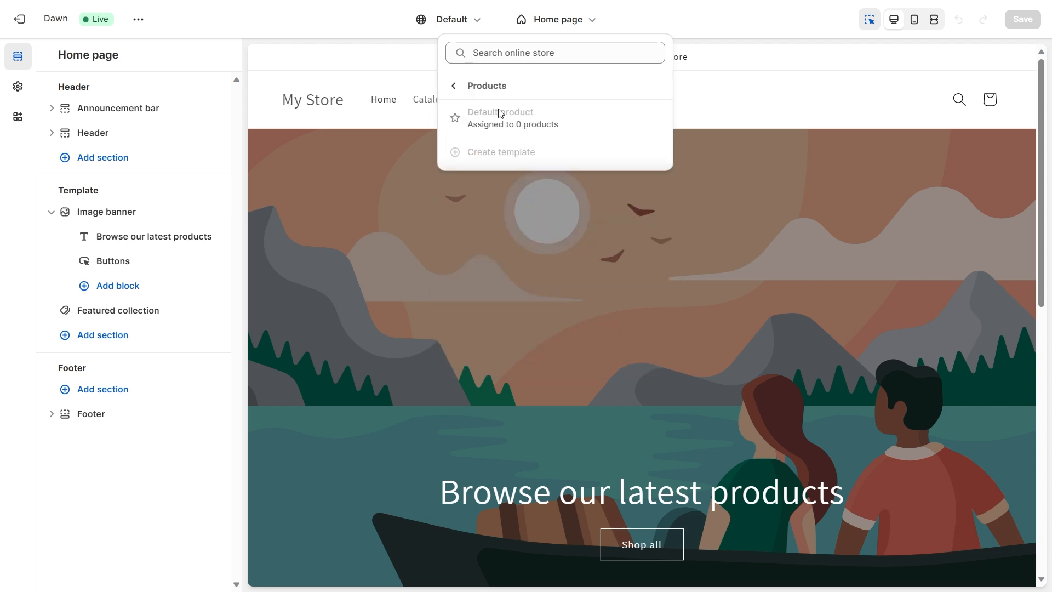
left_click(460, 91)
left_click(498, 145)
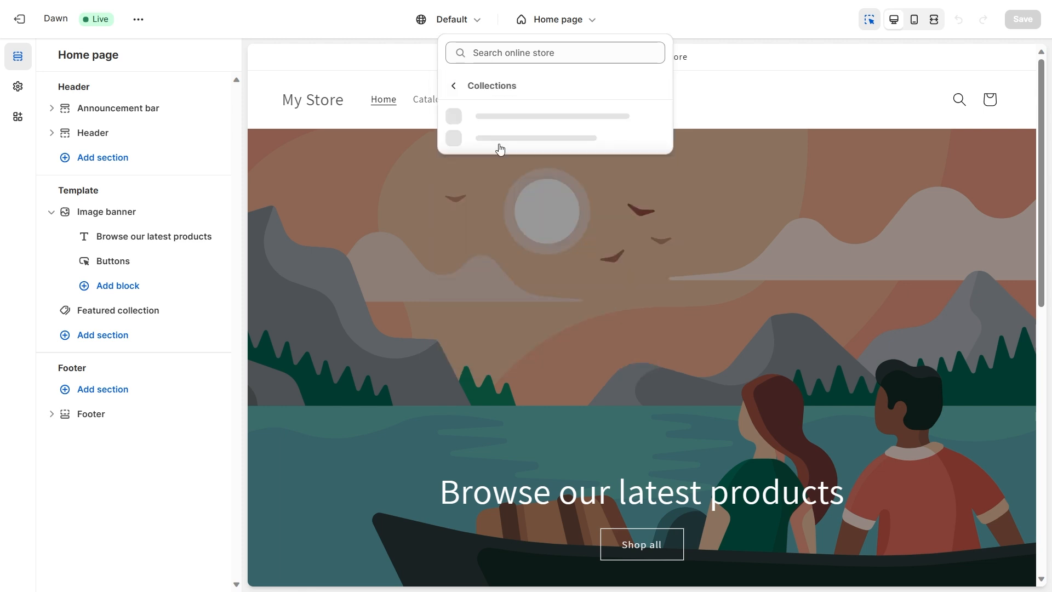
left_click(457, 89)
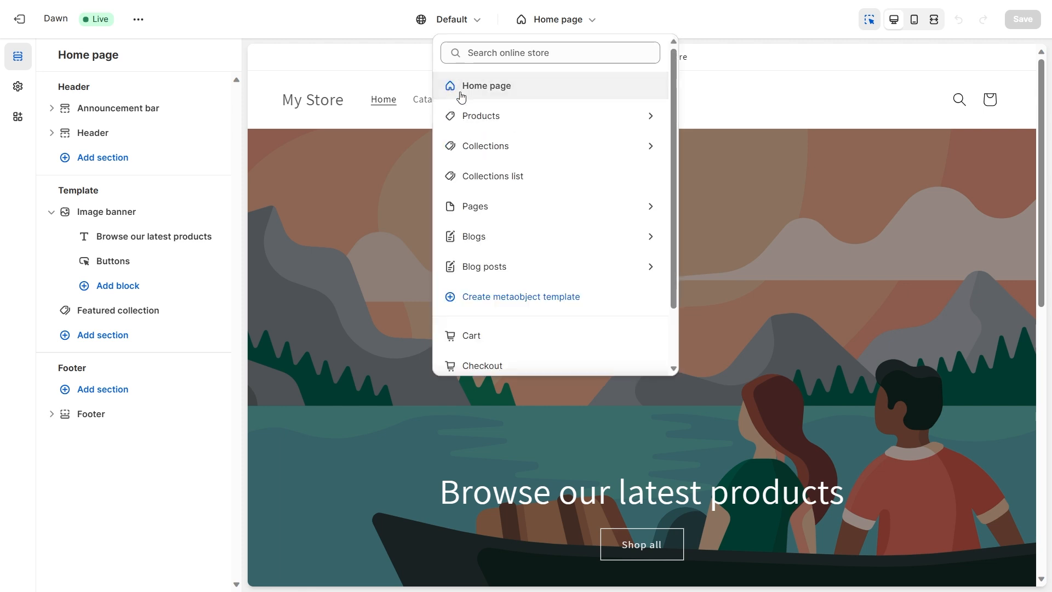
left_click(512, 209)
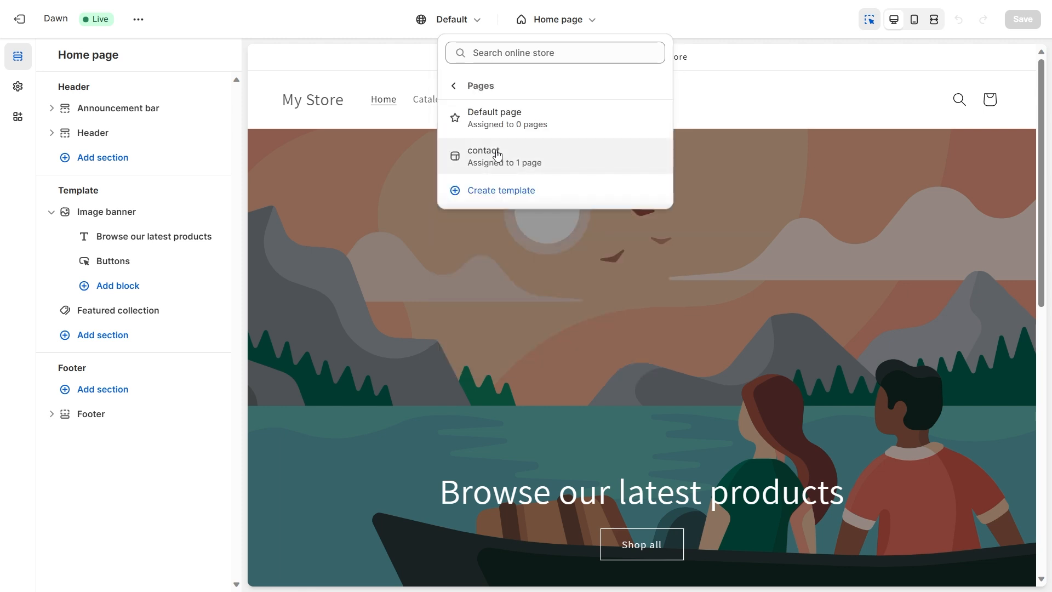
left_click(455, 86)
left_click(499, 238)
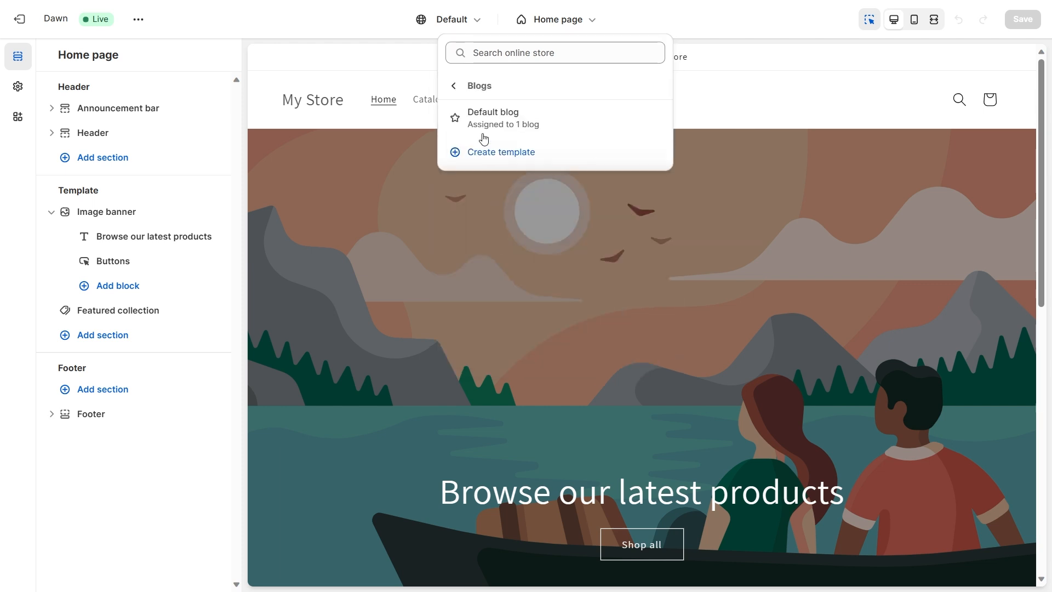
left_click(455, 86)
left_click(487, 267)
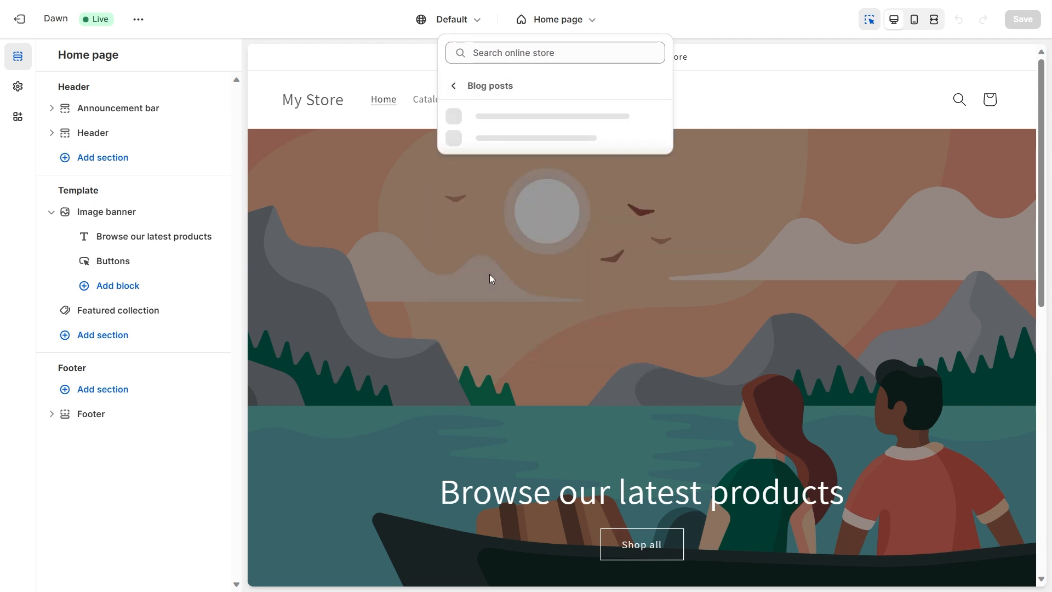
left_click(455, 86)
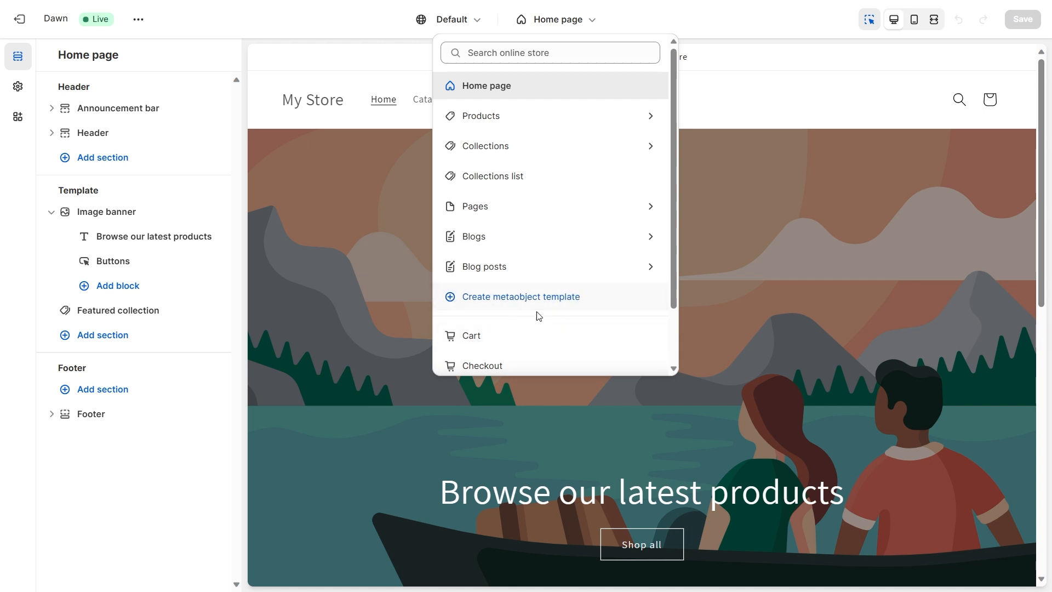
Look over the remaining template types, including cart, checkout and customer accounts, and review the home page preview.
scroll(548, 301, "down", 1)
scroll(554, 292, "down", 1)
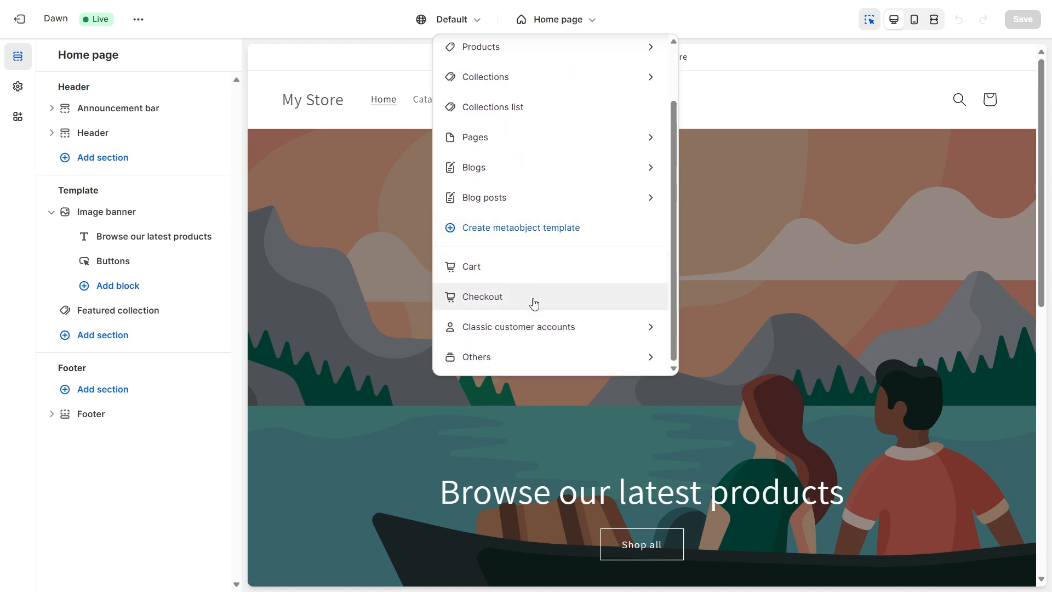
scroll(563, 297, "up", 2)
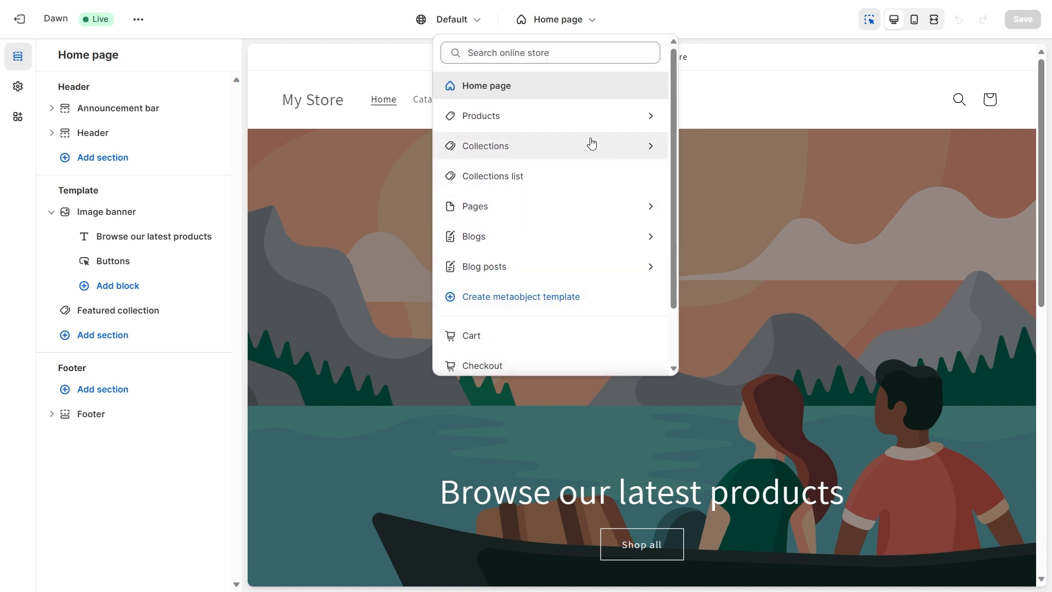
left_click(760, 79)
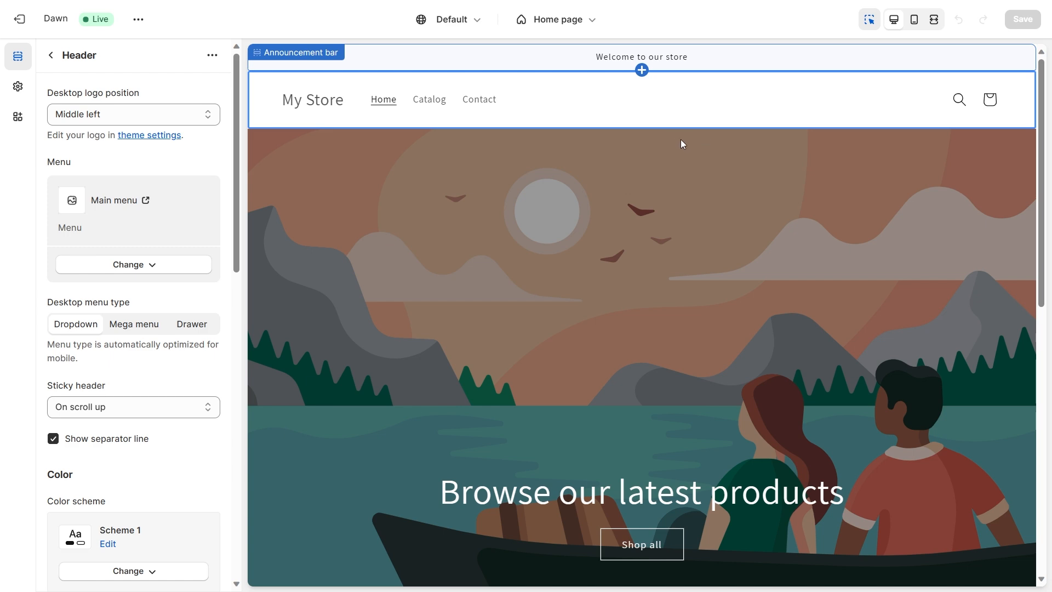
scroll(643, 247, "down", 7)
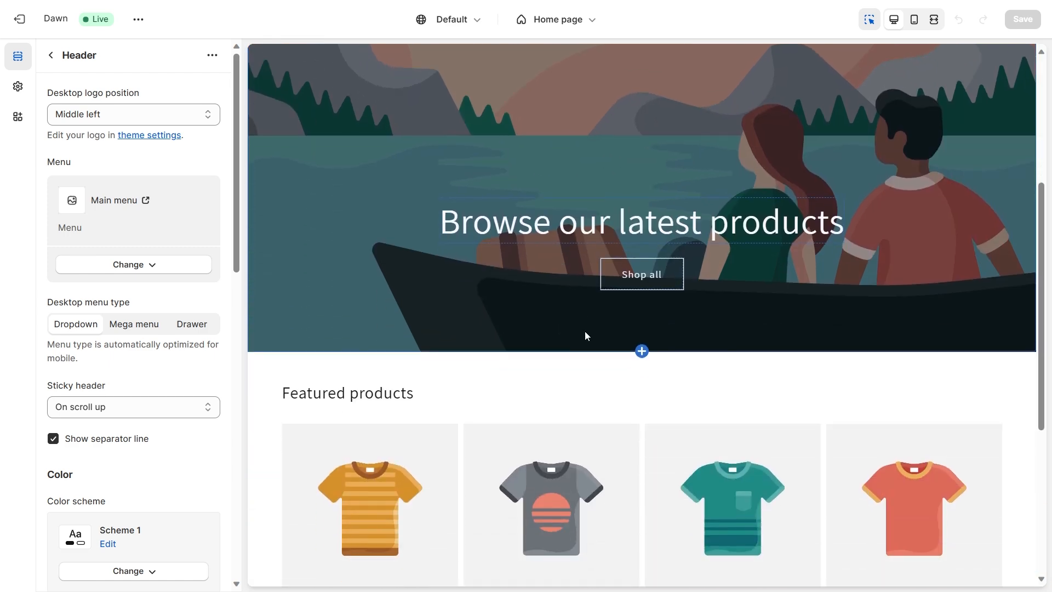
scroll(587, 338, "up", 7)
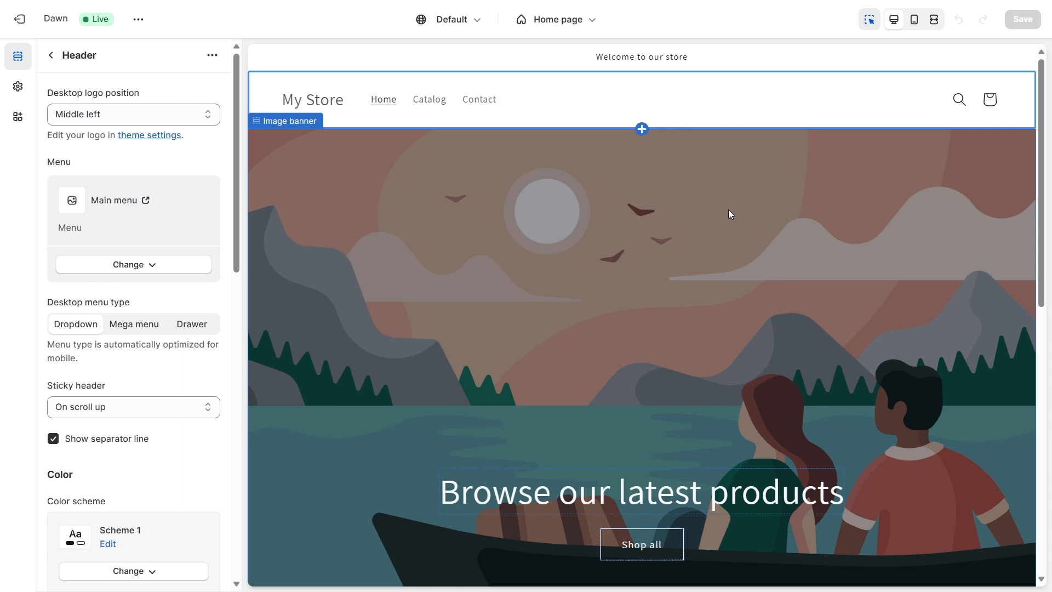
Create a new page template named "about us" based on the Default page.
left_click(583, 20)
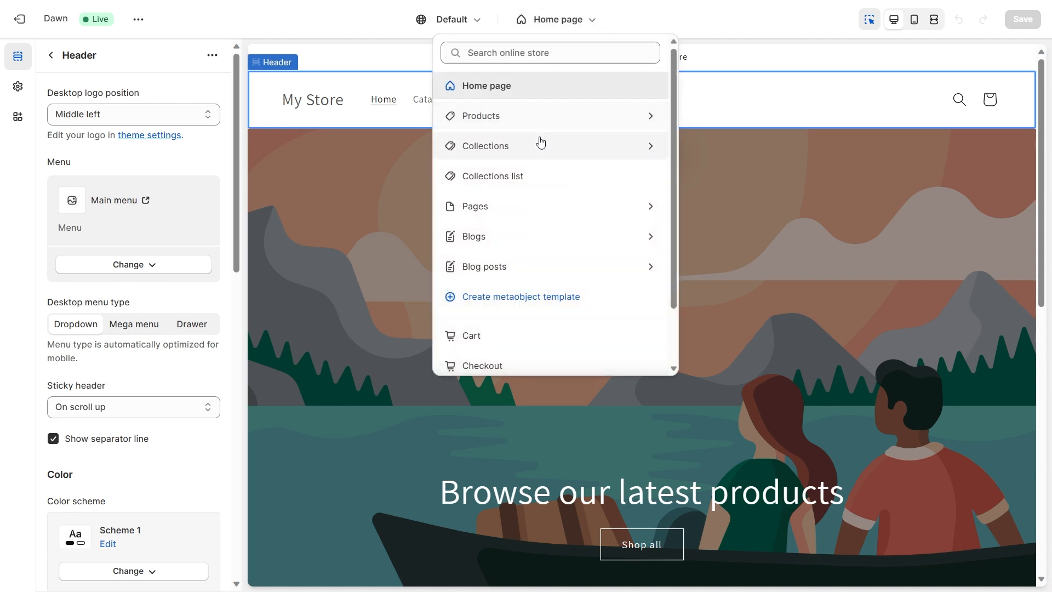
left_click(545, 210)
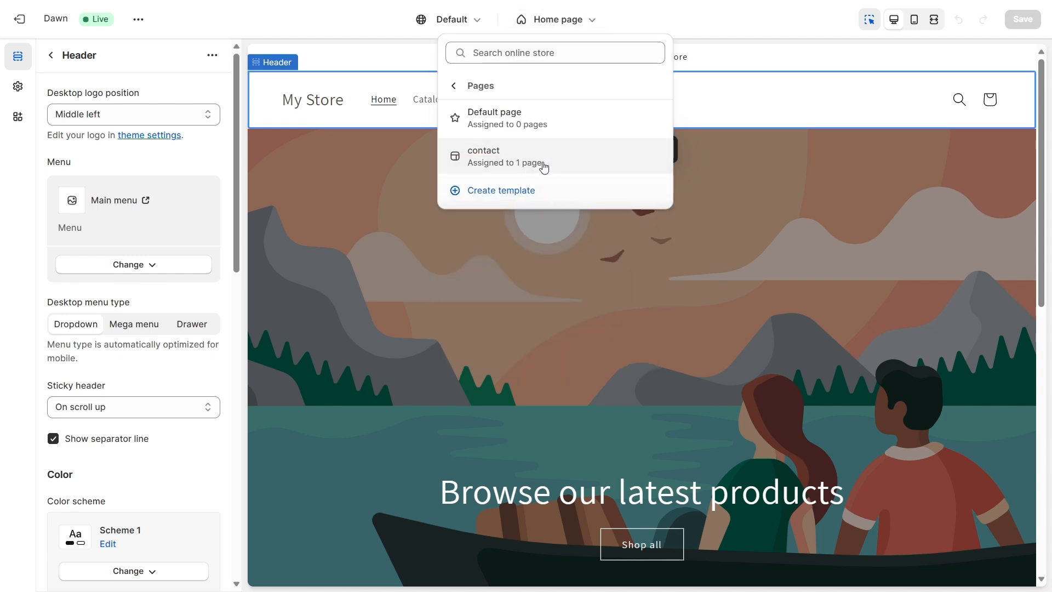
left_click(527, 192)
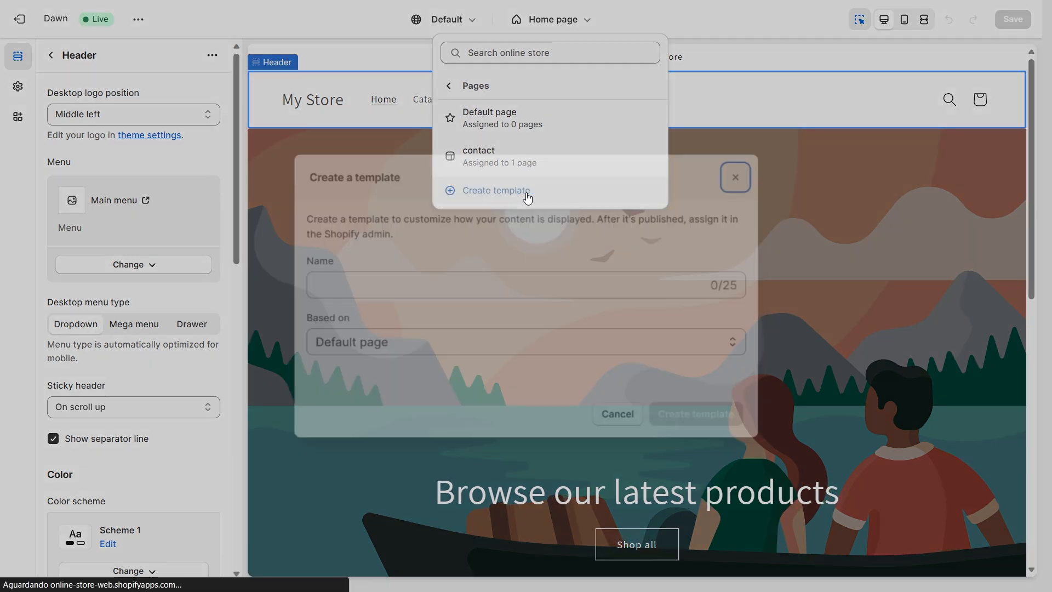
left_click(477, 289)
type("about us")
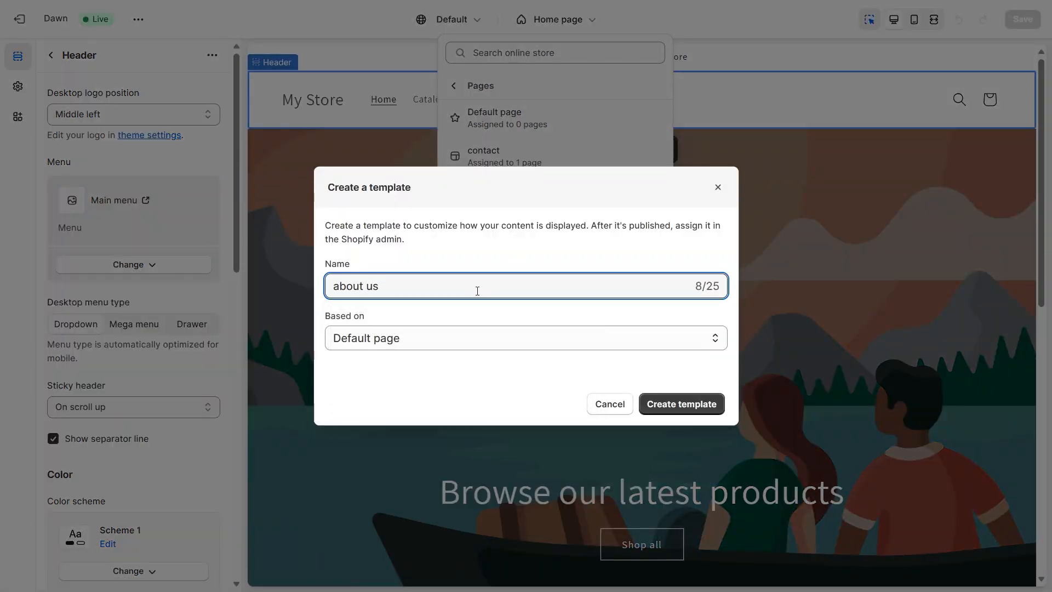
left_click(458, 245)
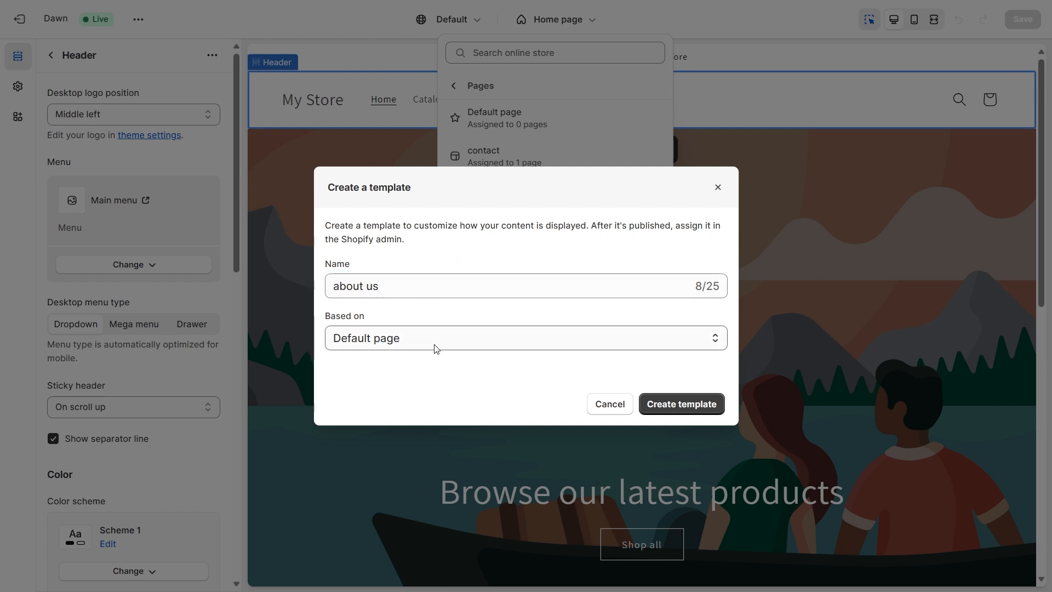
left_click(675, 403)
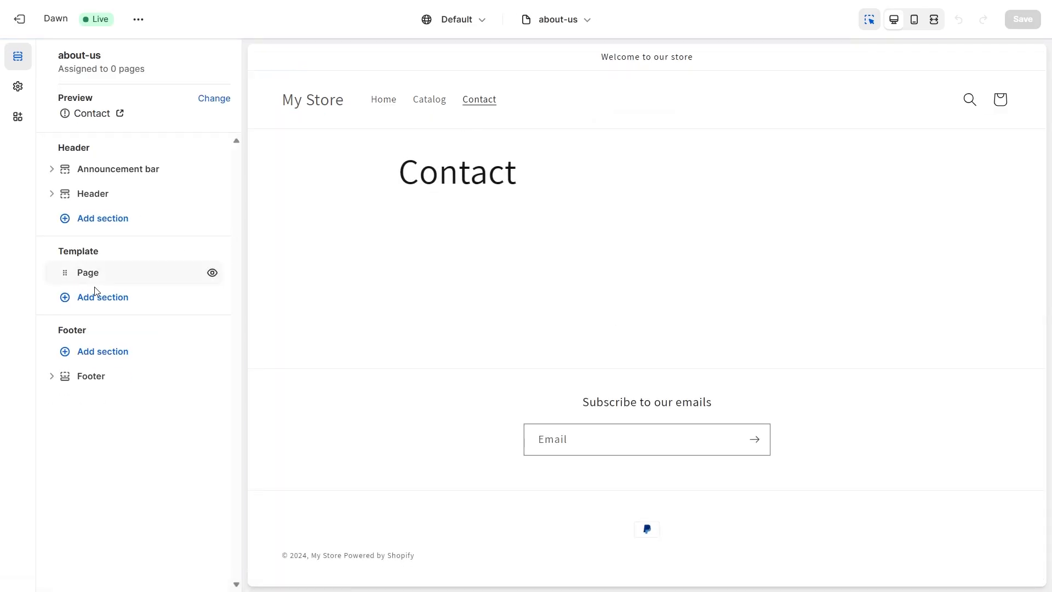
Add a Featured product section to the about-us template and hide its Page section.
left_click(112, 302)
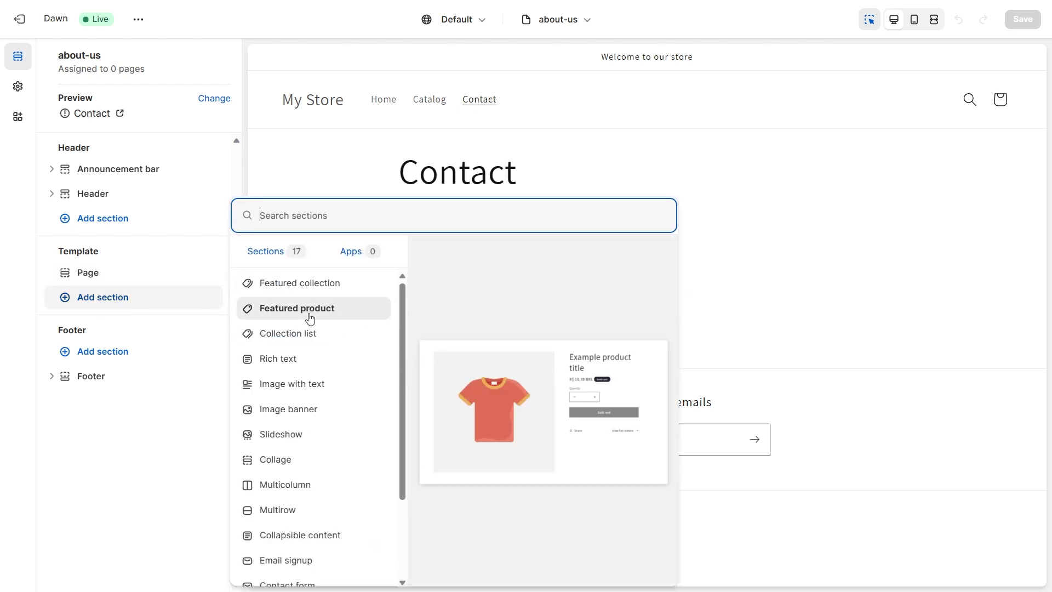
left_click(331, 311)
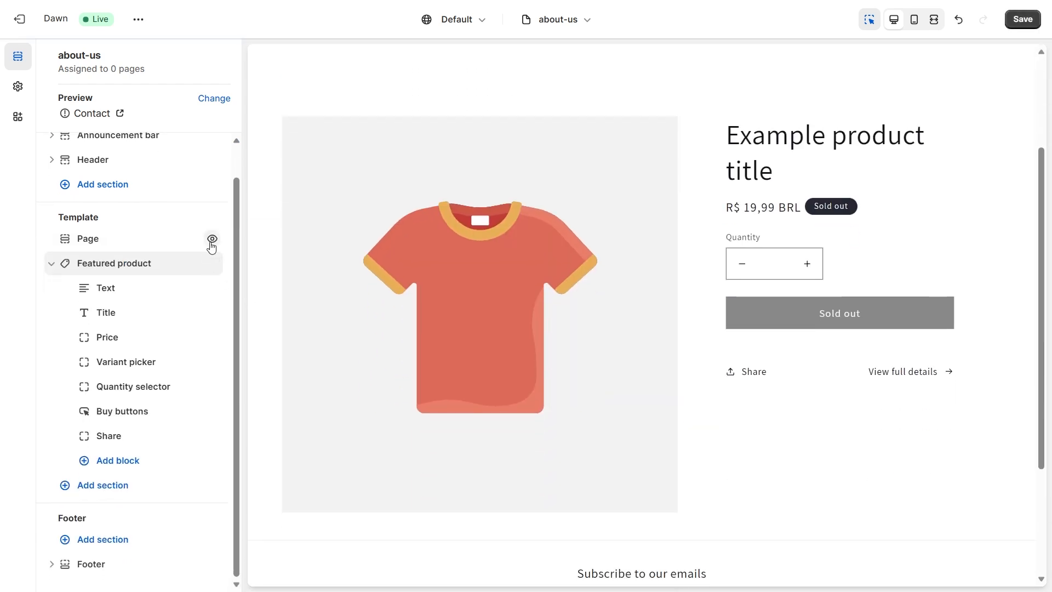
left_click(212, 239)
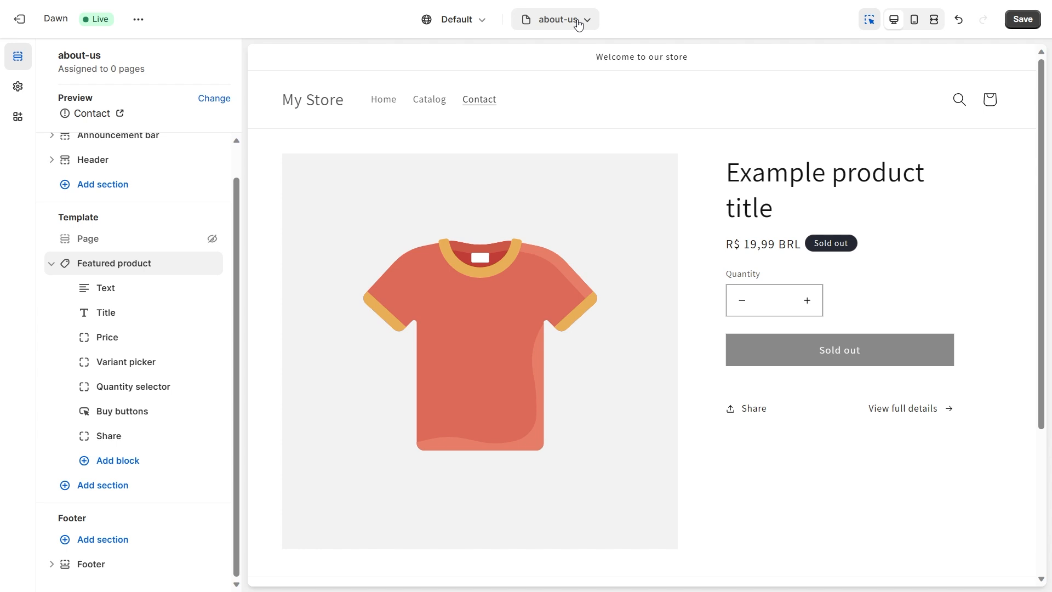
Check the product templates and open the Default collection template in the editor.
left_click(577, 21)
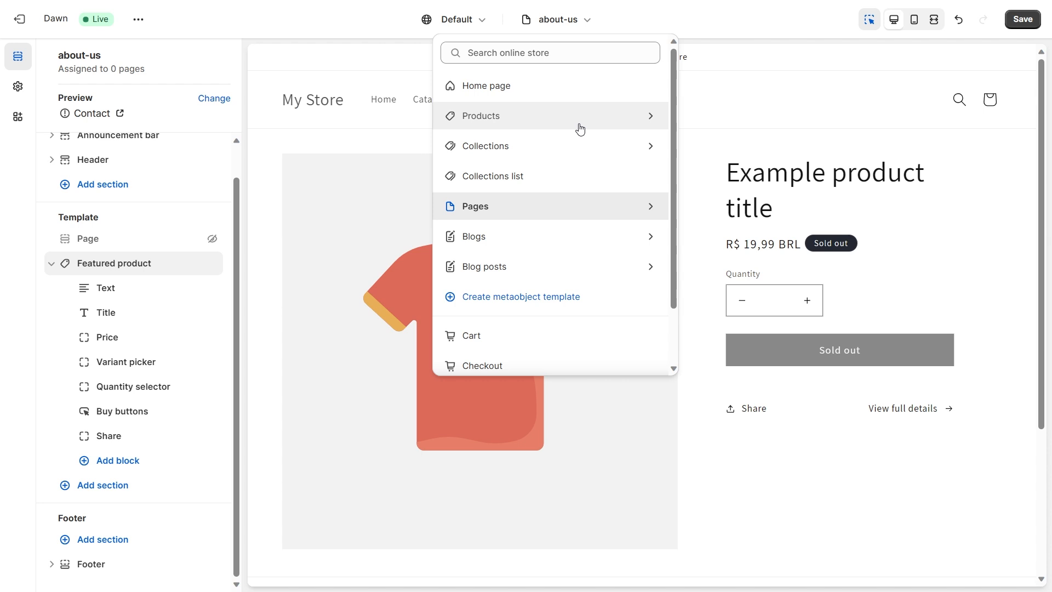
left_click(743, 34)
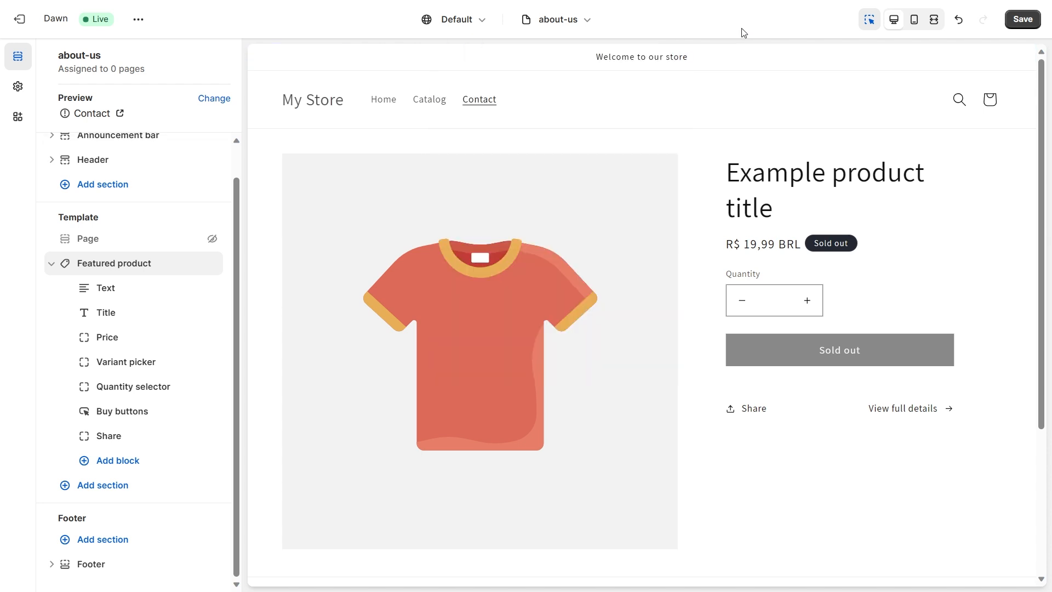
left_click(548, 22)
left_click(550, 114)
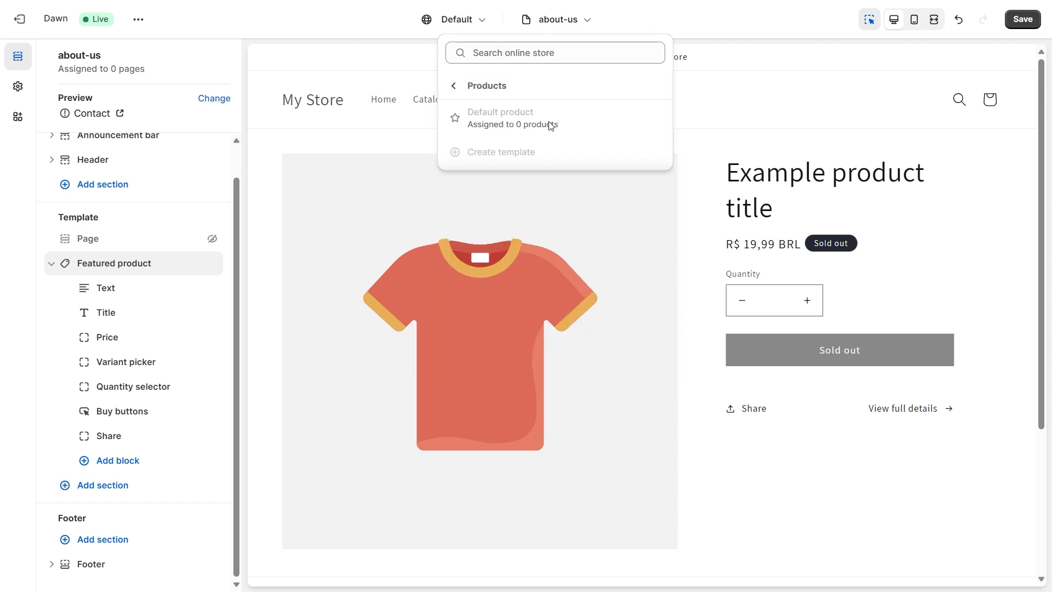
left_click(454, 86)
left_click(466, 115)
left_click(454, 85)
left_click(503, 146)
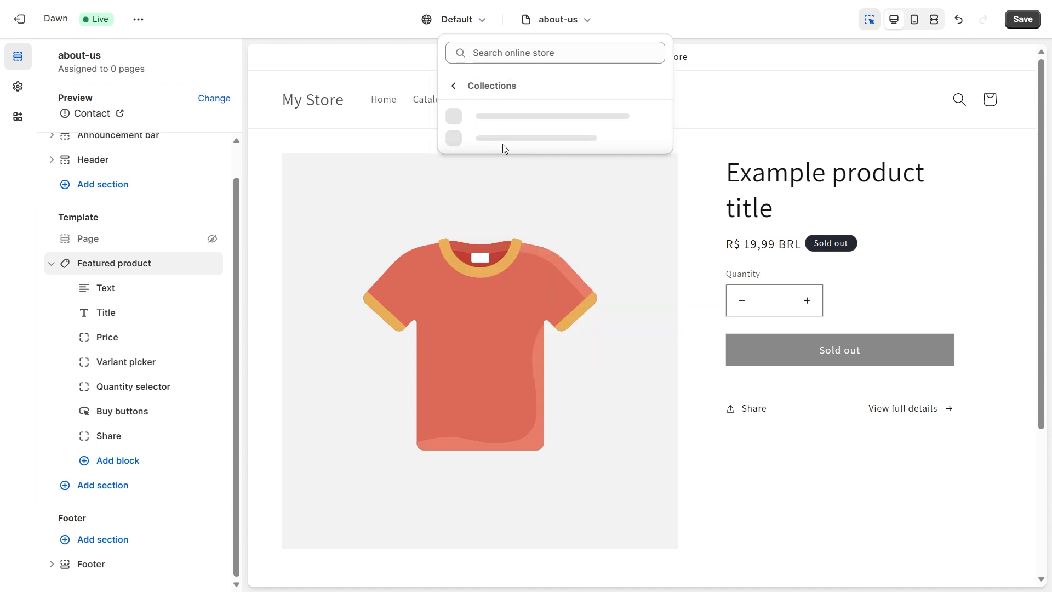
left_click(521, 120)
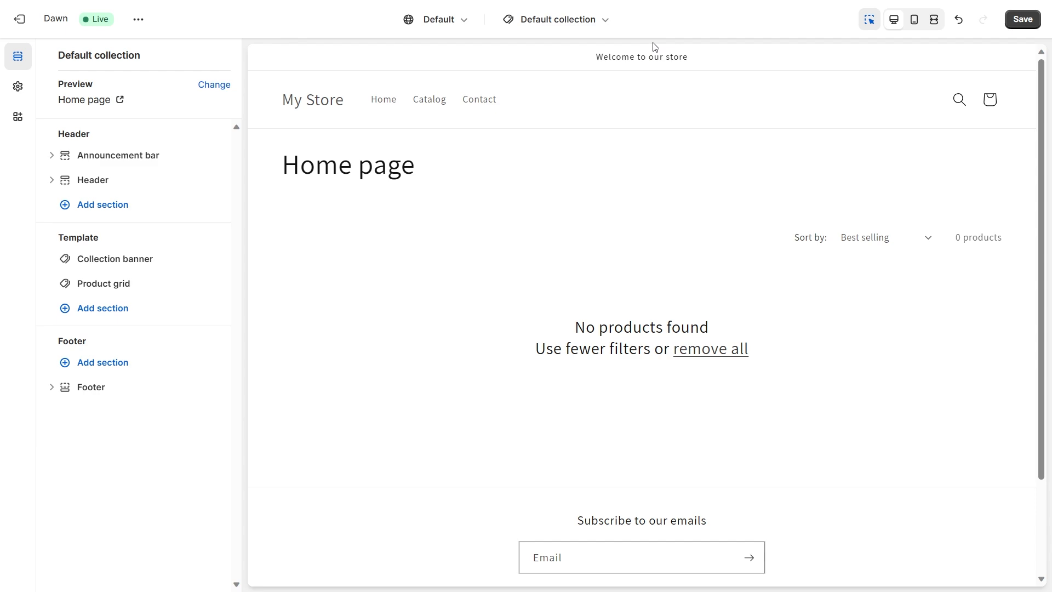
Return to the Home page template and review its preview from the header down to the footer.
left_click(601, 20)
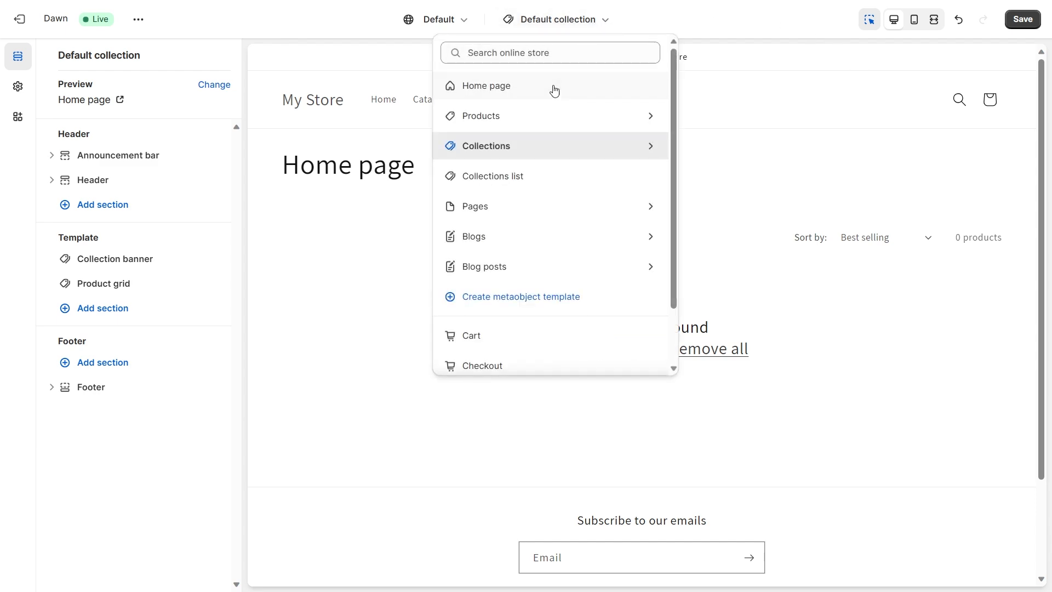
left_click(555, 85)
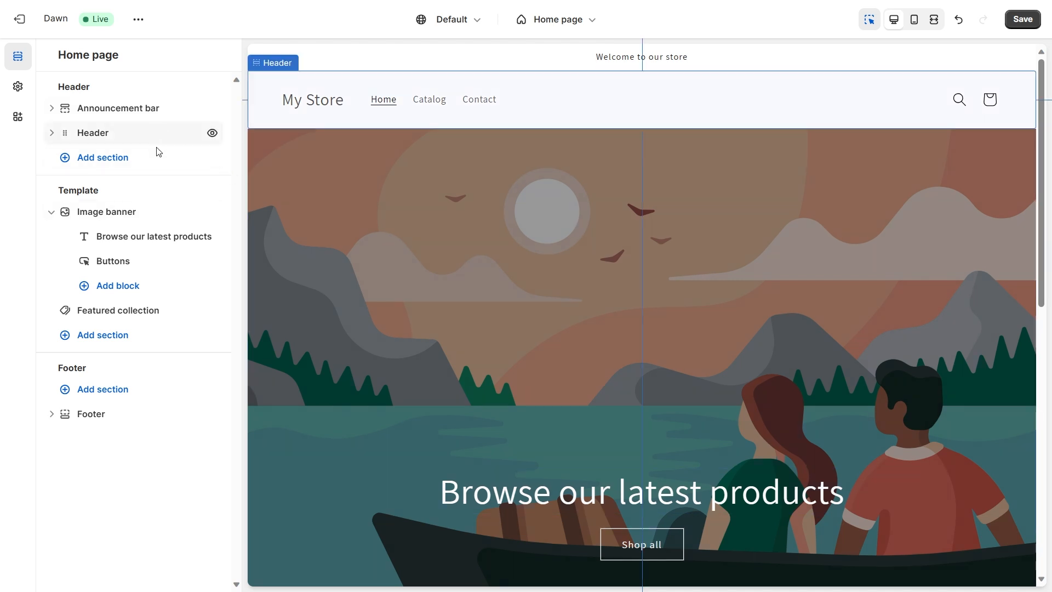
scroll(676, 293, "down", 2)
scroll(676, 293, "up", 2)
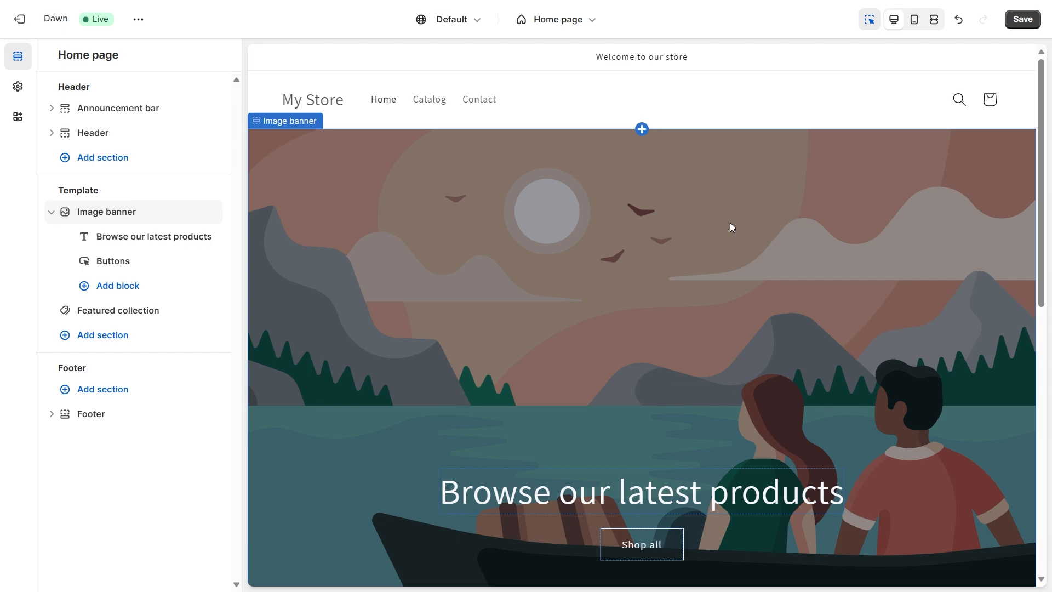
scroll(680, 222, "down", 10)
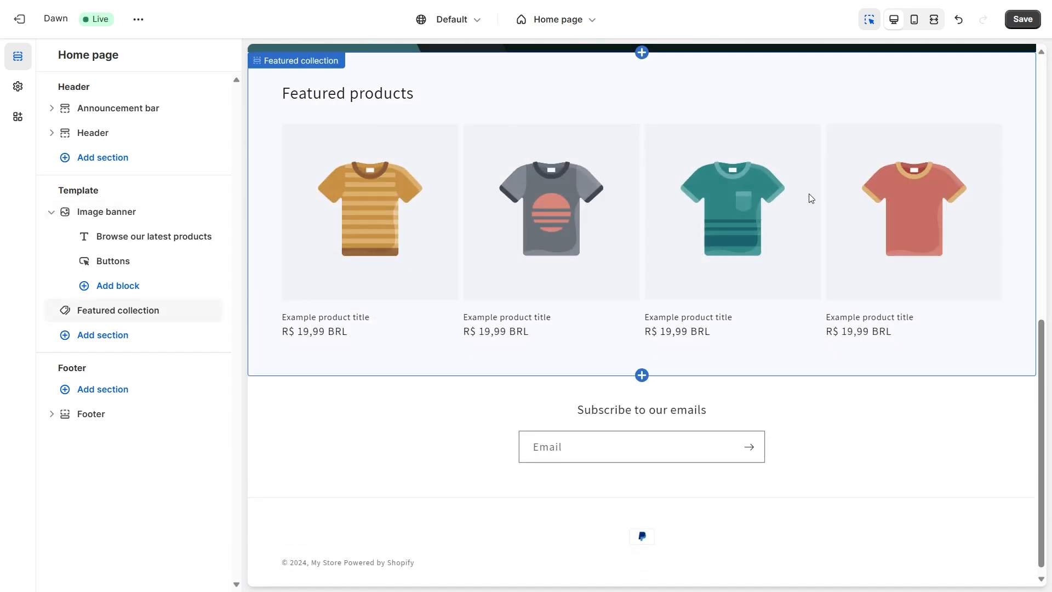
scroll(710, 396, "down", 1)
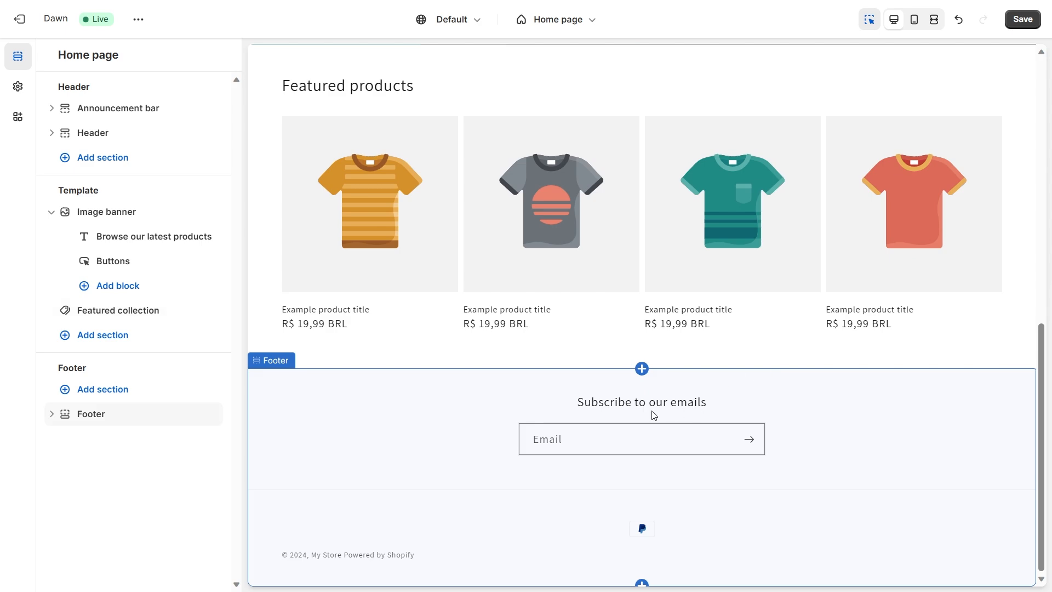
scroll(653, 415, "up", 12)
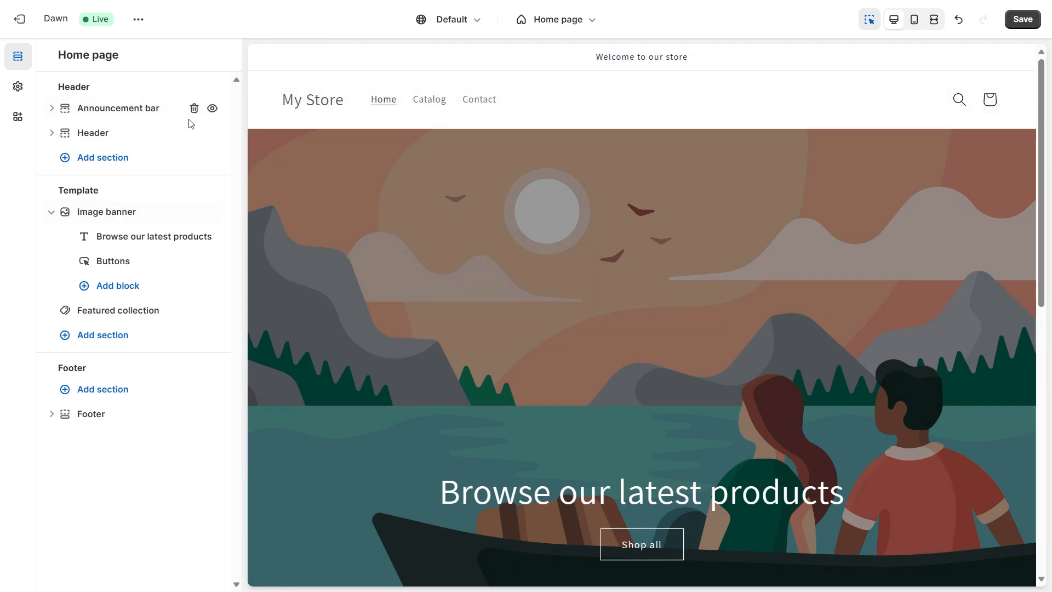
Expand the Announcement bar section to show its blocks and bring the top of the home page into view.
left_click(52, 109)
left_click(52, 109)
left_click(52, 109)
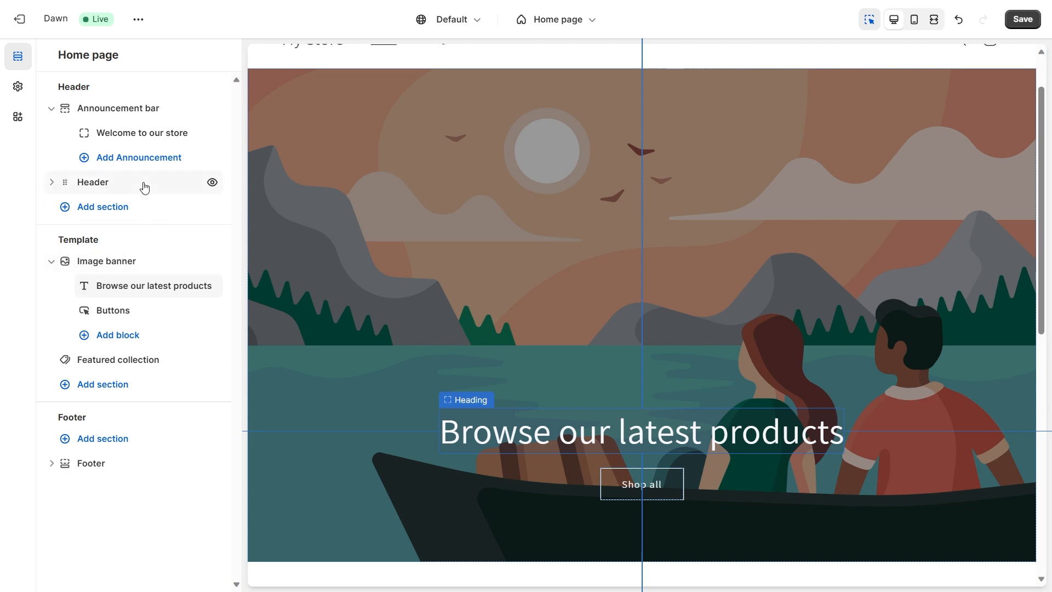
scroll(429, 189, "up", 2)
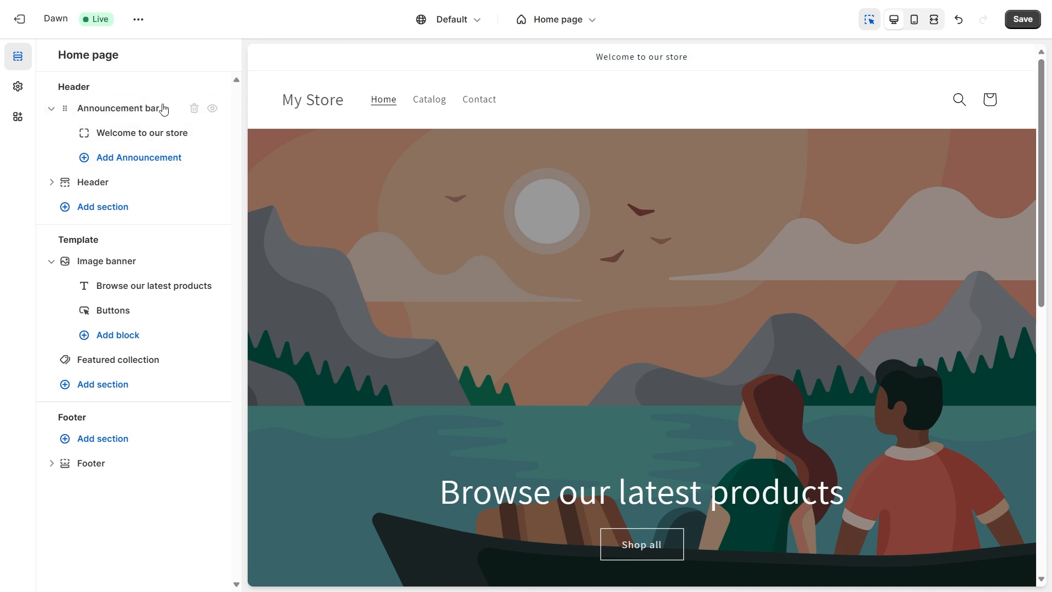
Append "aaaa" to the "Welcome to our store" announcement as a trial and remove it again.
left_click(125, 137)
left_click(151, 116)
type("aaaa")
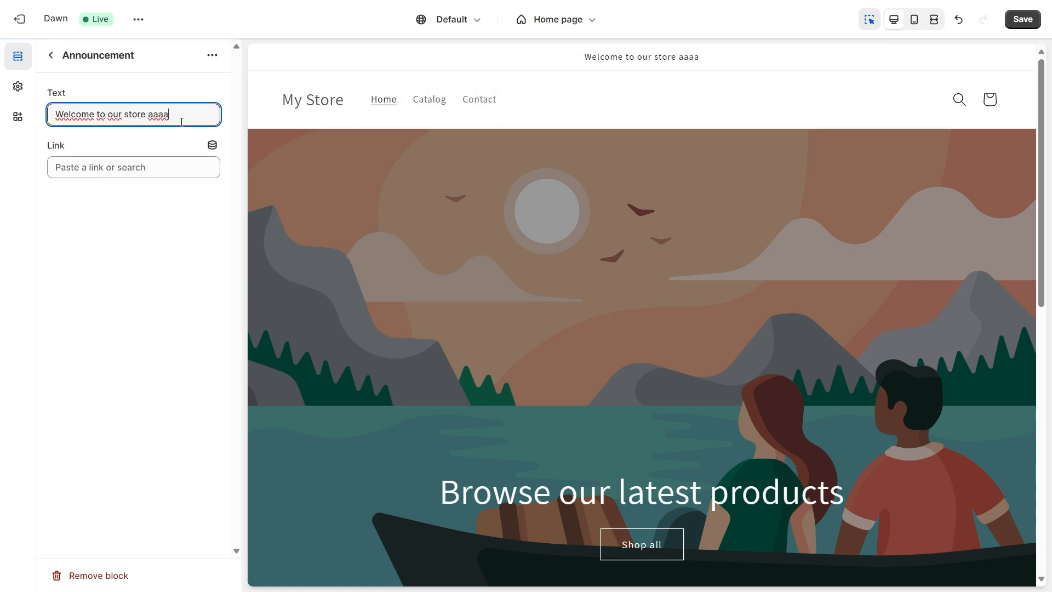
double_click(165, 113)
key("BackSpace")
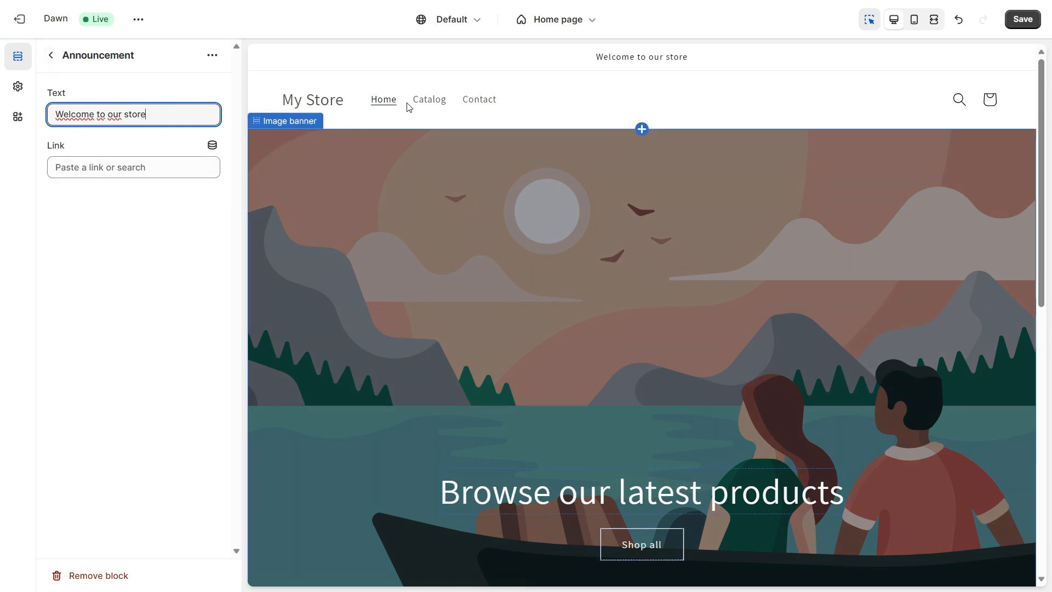
Set the announcement bar's color scheme to Scheme 3.
left_click(51, 55)
left_click(106, 108)
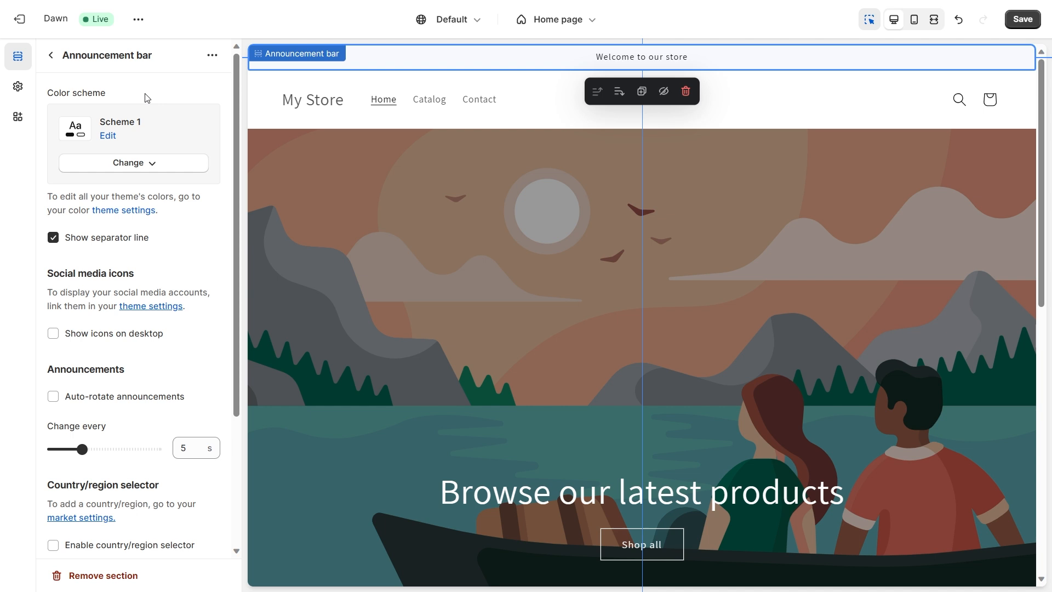
left_click(144, 164)
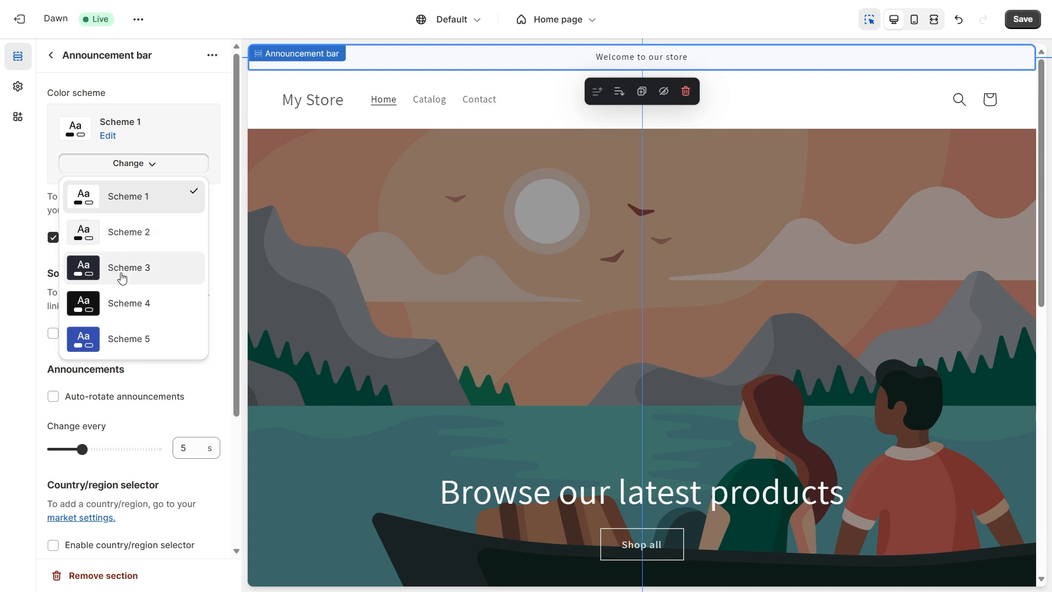
left_click(122, 278)
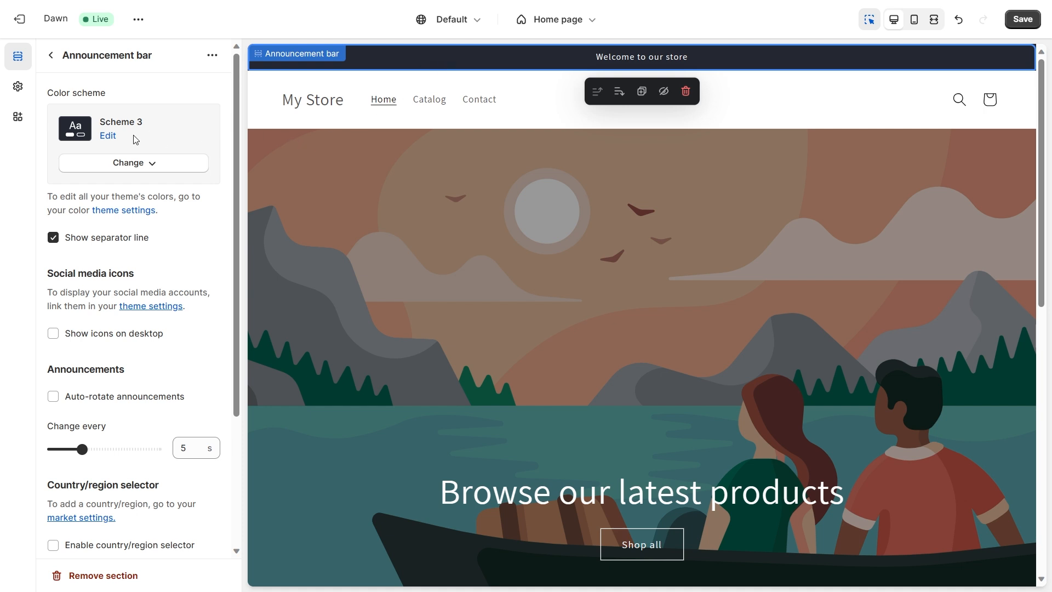
Open Scheme 3 for editing and examine its color settings alongside the home page preview.
left_click(107, 137)
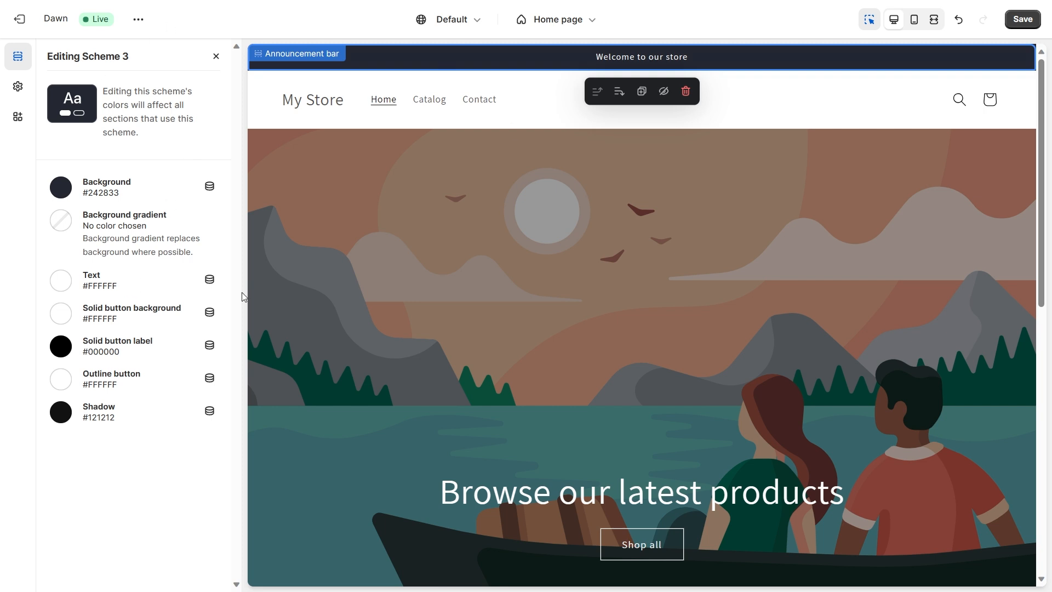
left_click_drag(122, 57, 130, 59)
left_click(127, 57)
scroll(458, 148, "down", 10)
scroll(564, 129, "up", 10)
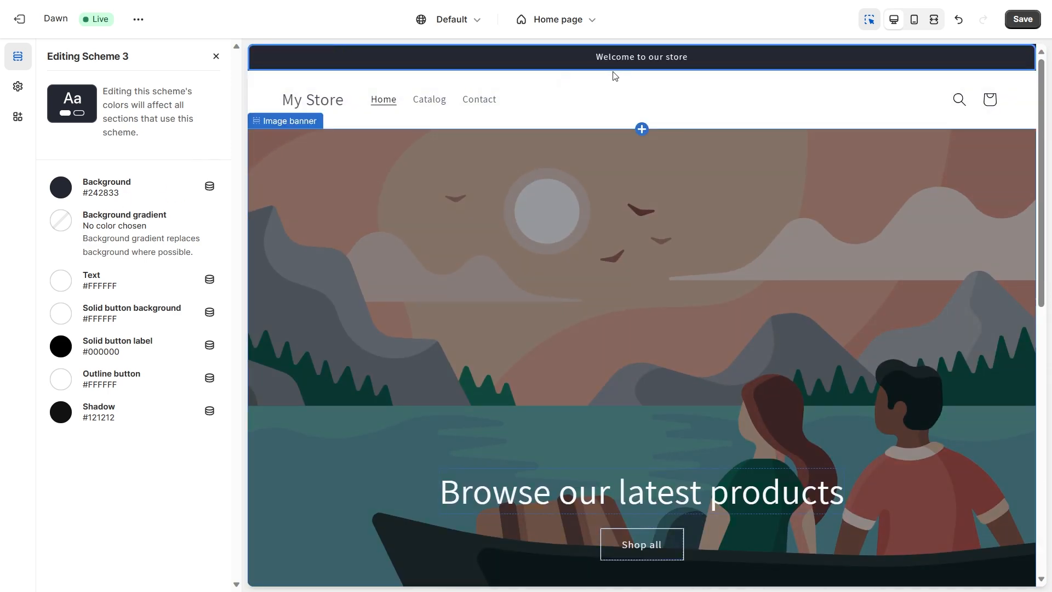
scroll(467, 366, "down", 5)
scroll(482, 113, "up", 2)
scroll(483, 116, "up", 4)
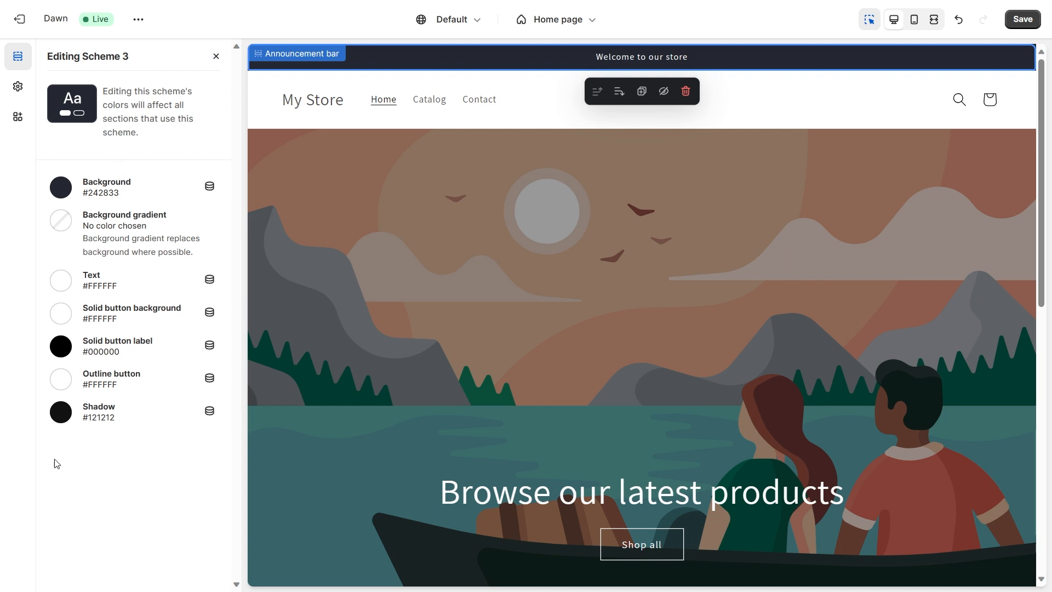
Close the Scheme 3 editor and examine the Colors, Logo, Typography and Layout groups in the theme settings.
left_click(216, 57)
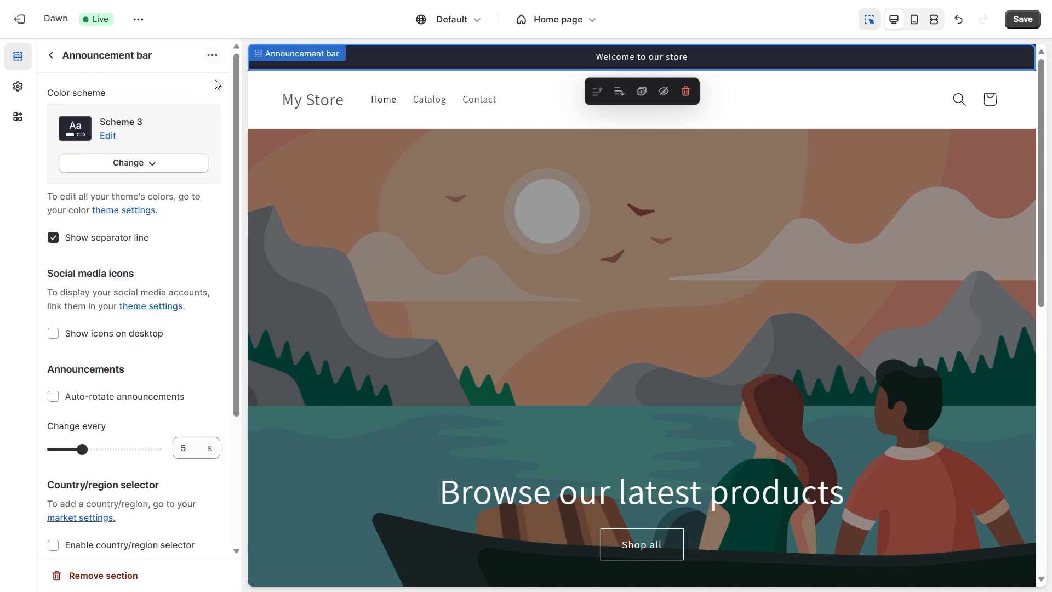
left_click(22, 89)
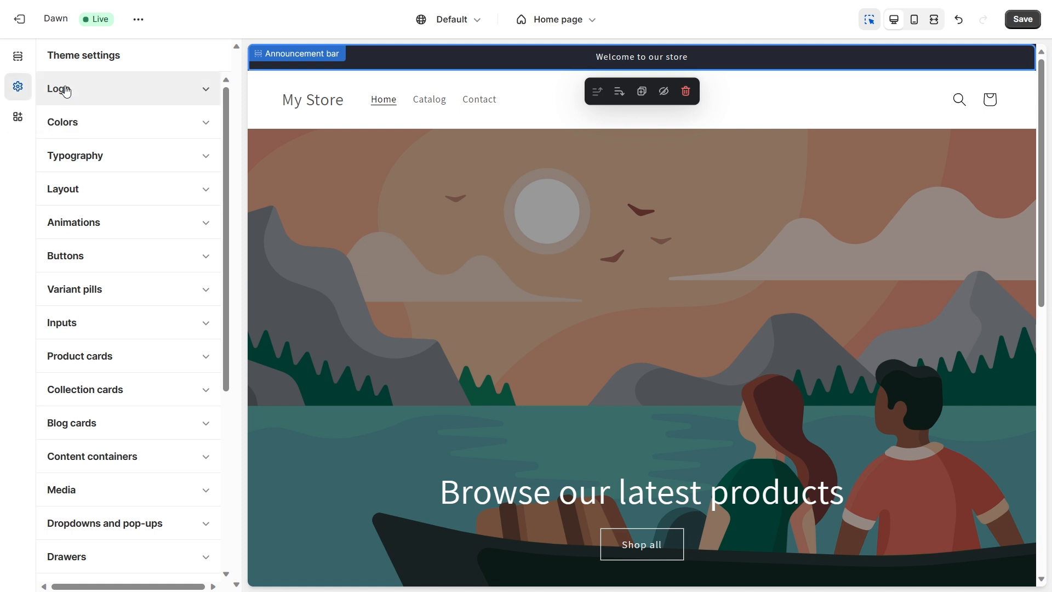
left_click(89, 122)
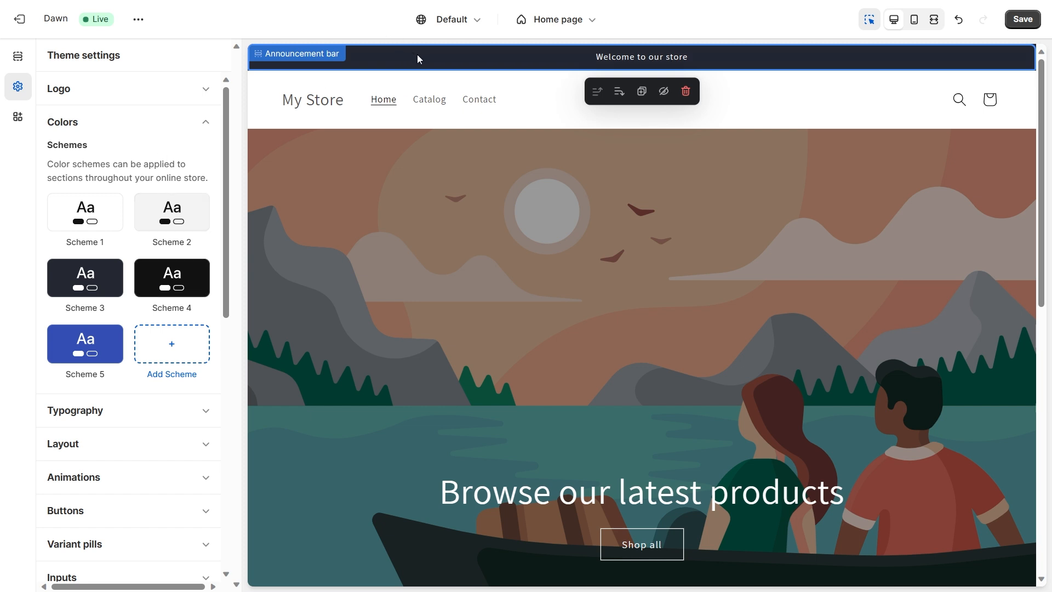
left_click(168, 100)
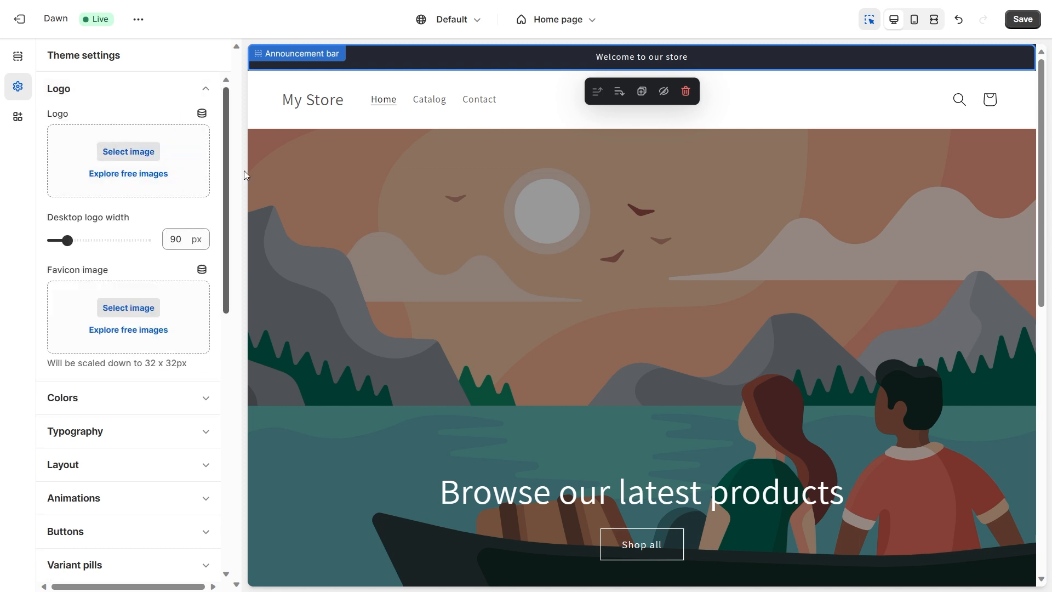
left_click(189, 97)
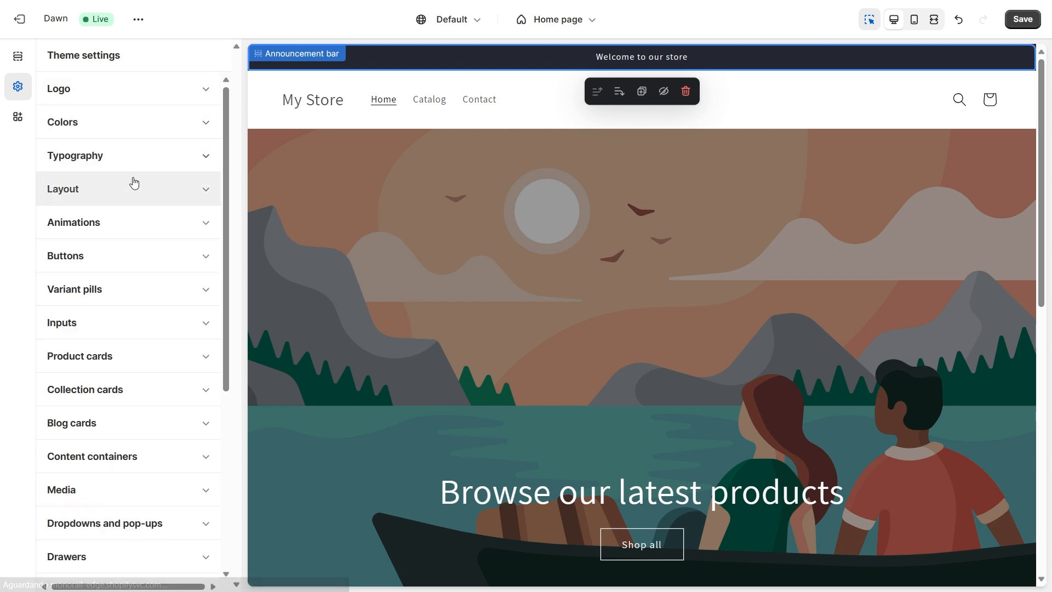
left_click(134, 164)
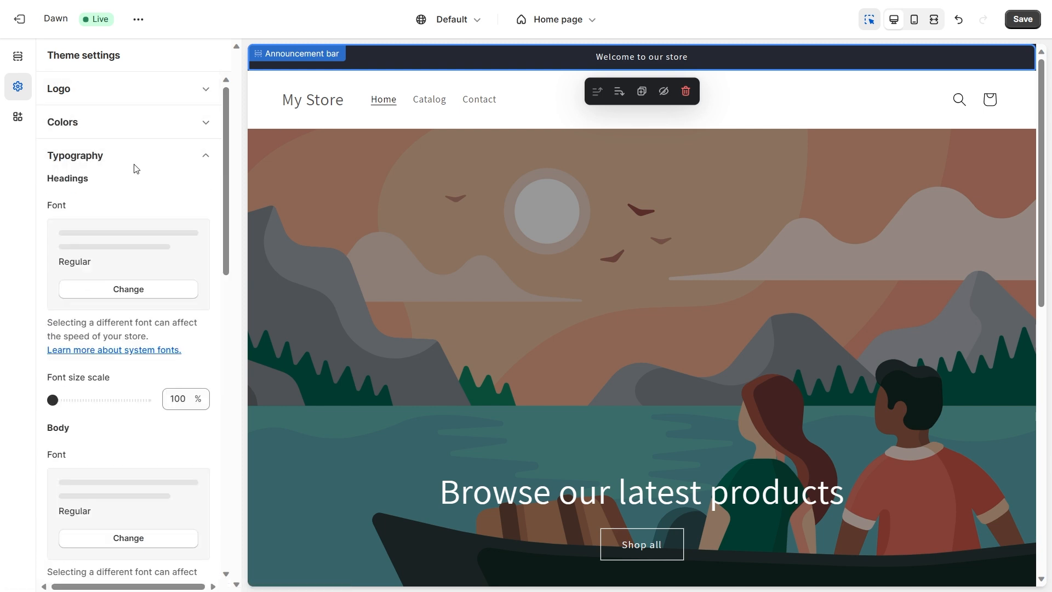
left_click(104, 156)
left_click(93, 197)
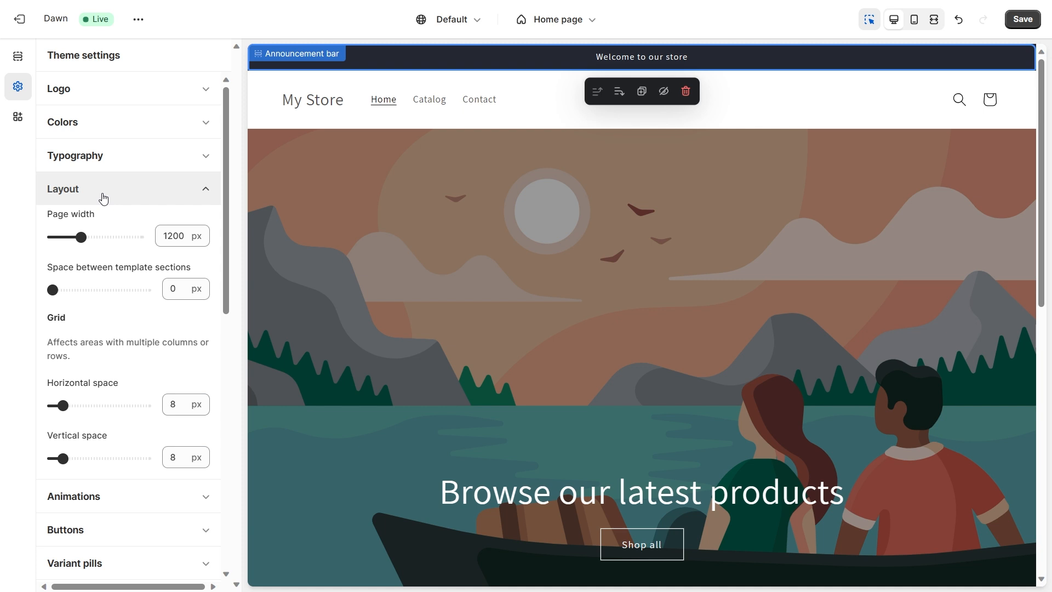
left_click(103, 197)
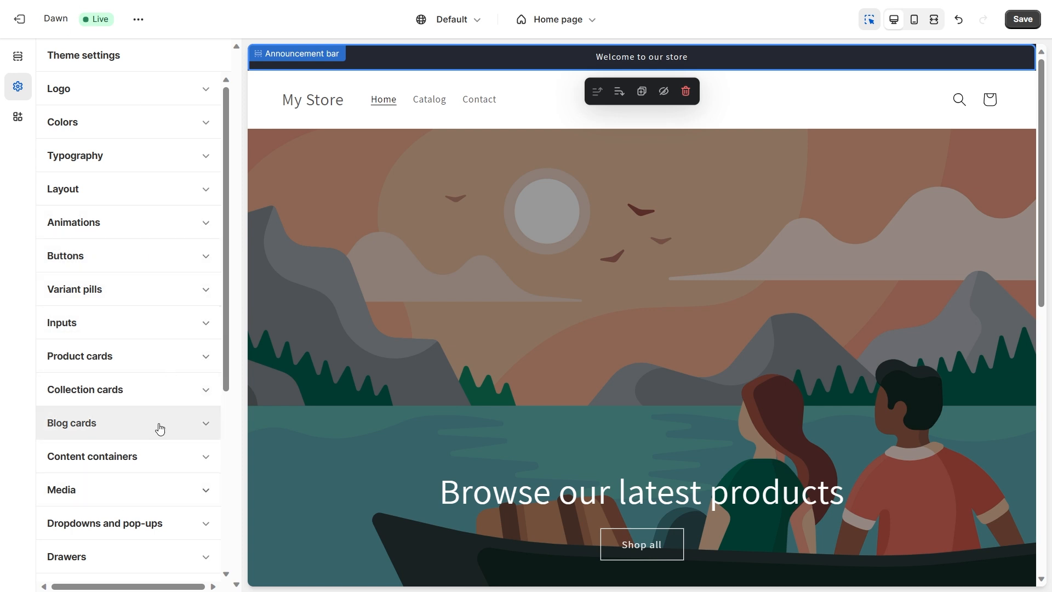
Return to the announcement bar's settings and turn on showing social media icons on desktop.
left_click(18, 56)
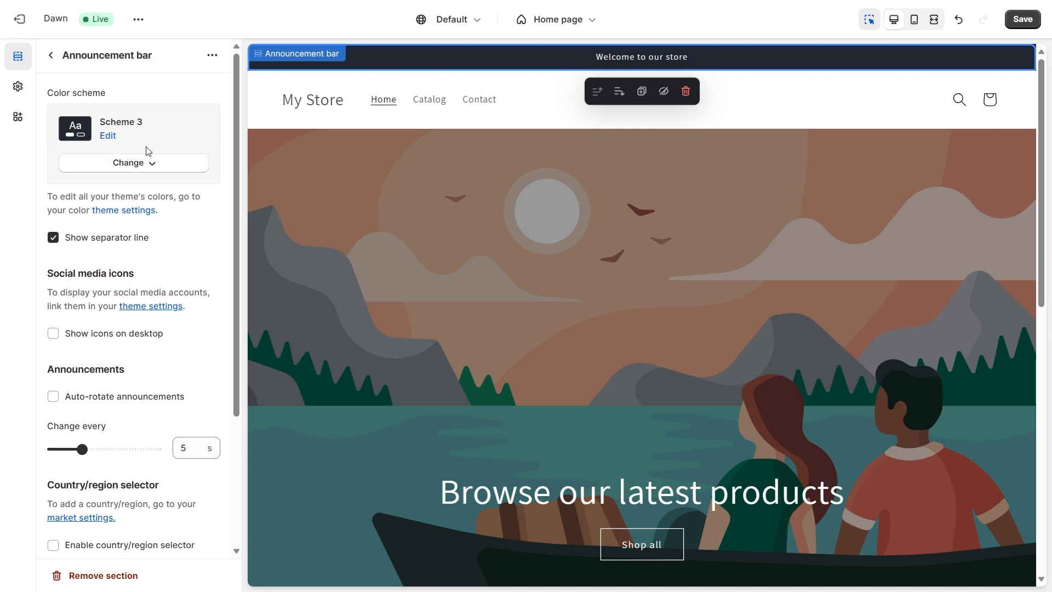
scroll(143, 151, "down", 3)
scroll(139, 175, "down", 3)
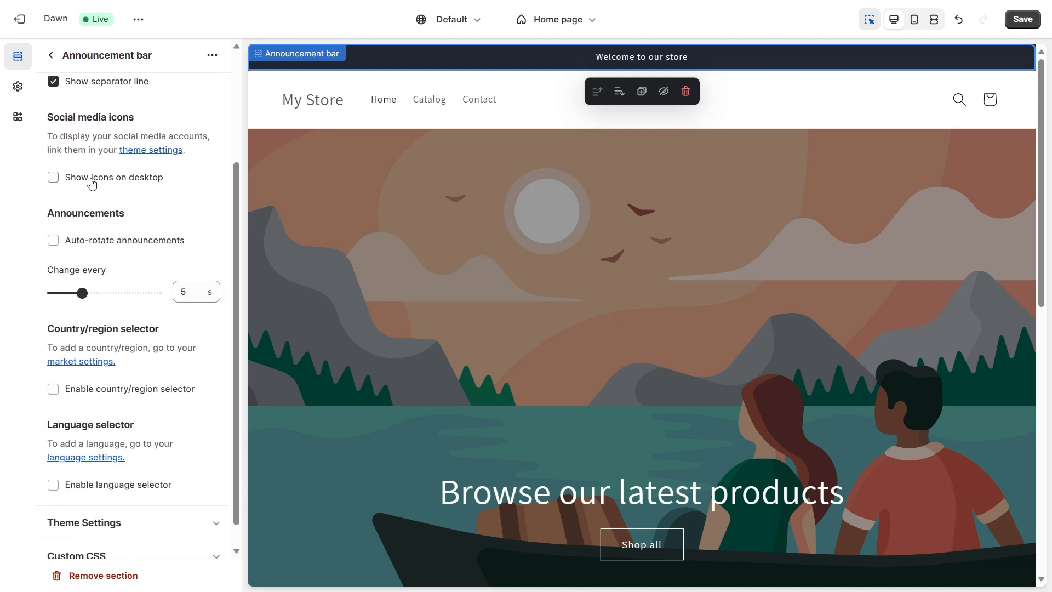
left_click(91, 184)
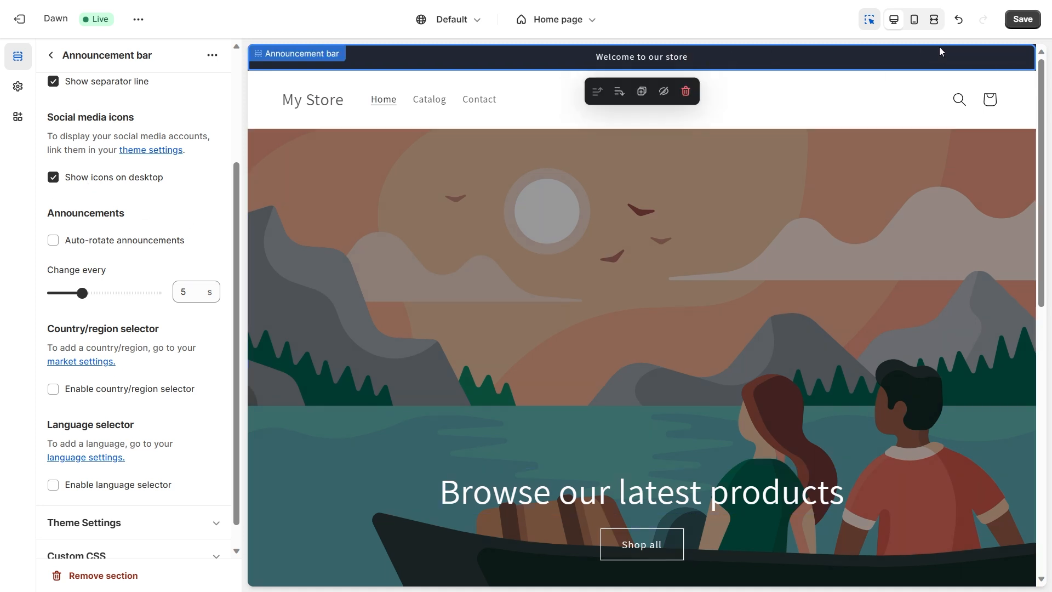
Set the Facebook, Instagram, YouTube and TikTok social account links to "#" in the theme settings.
left_click(18, 89)
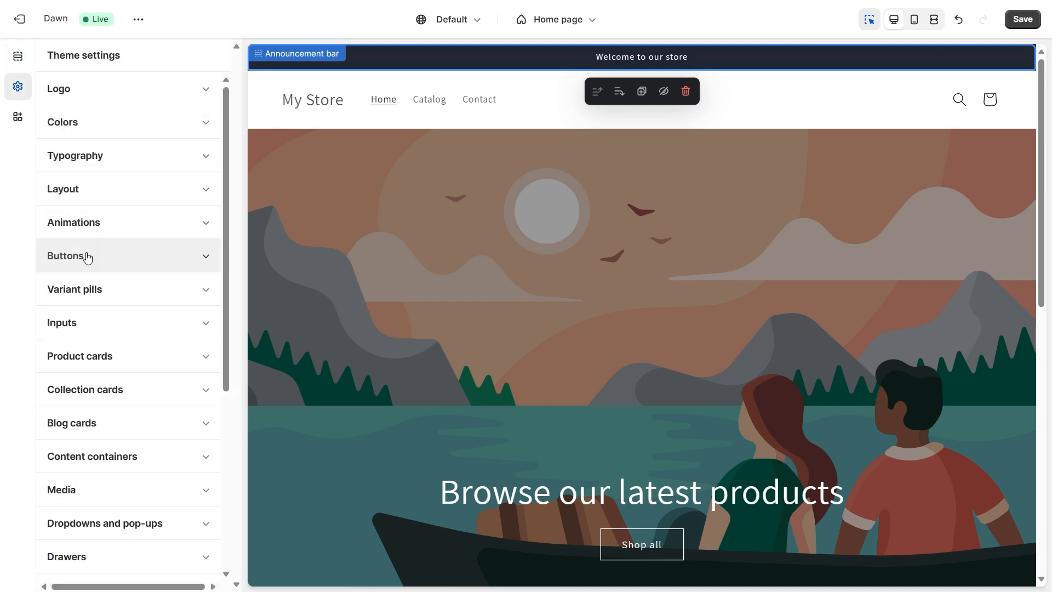
scroll(87, 257, "down", 3)
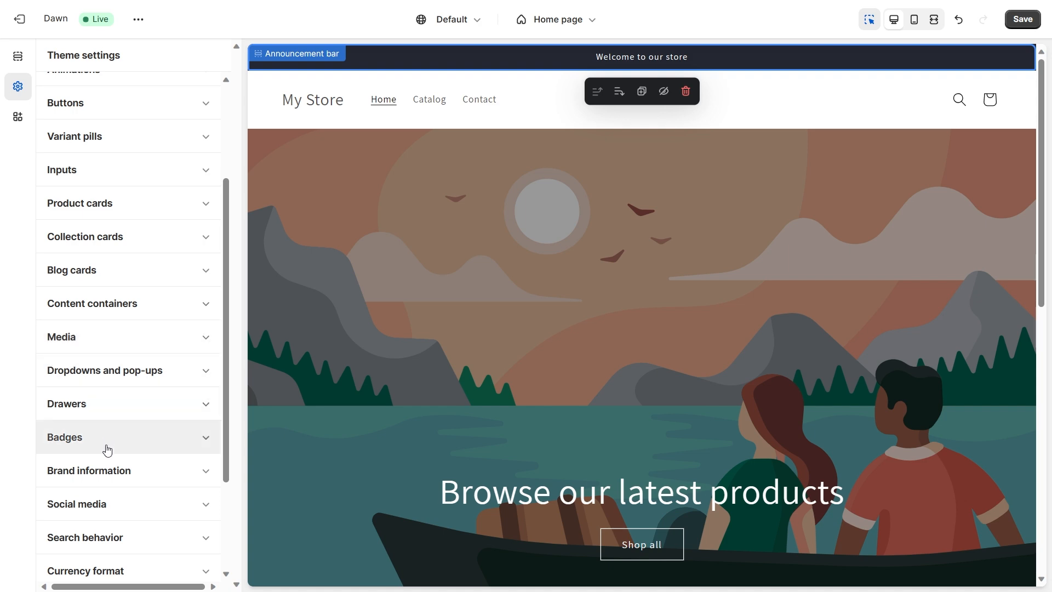
left_click(108, 500)
scroll(110, 372, "down", 4)
left_click(135, 356)
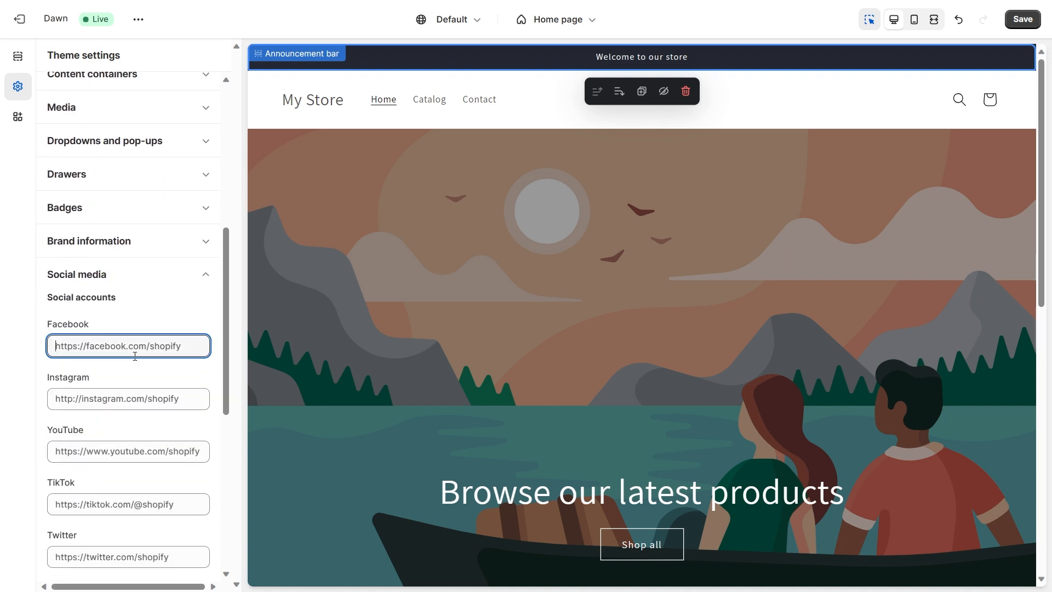
type("#")
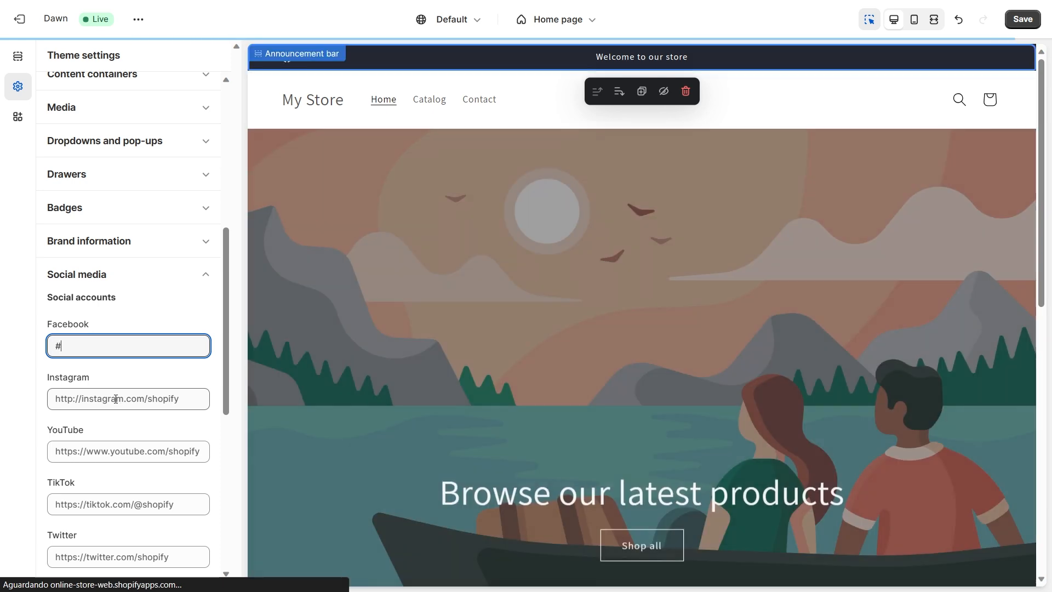
left_click(116, 397)
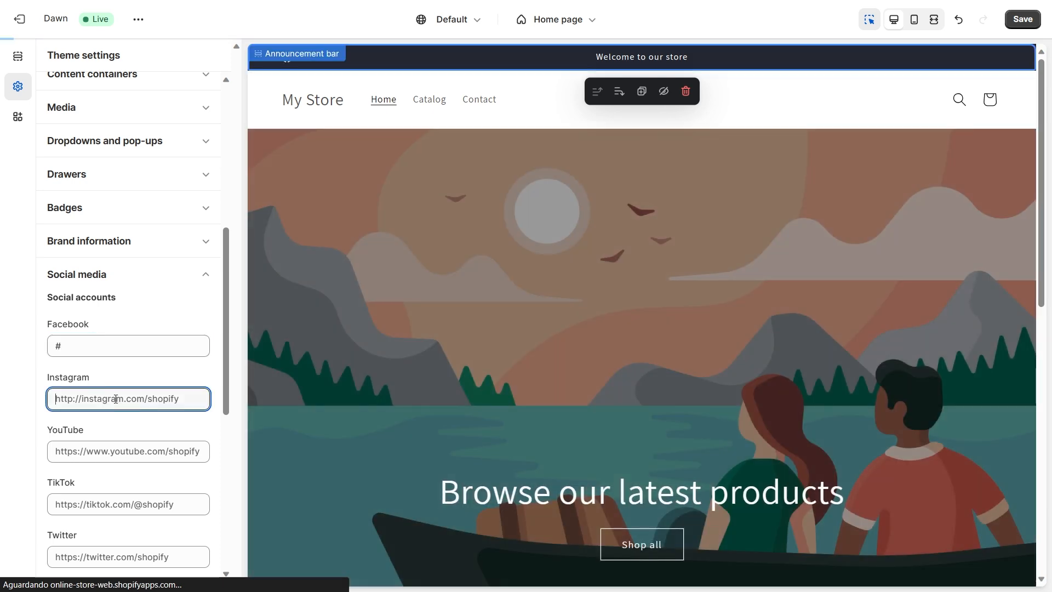
type("#")
left_click(121, 445)
type("#")
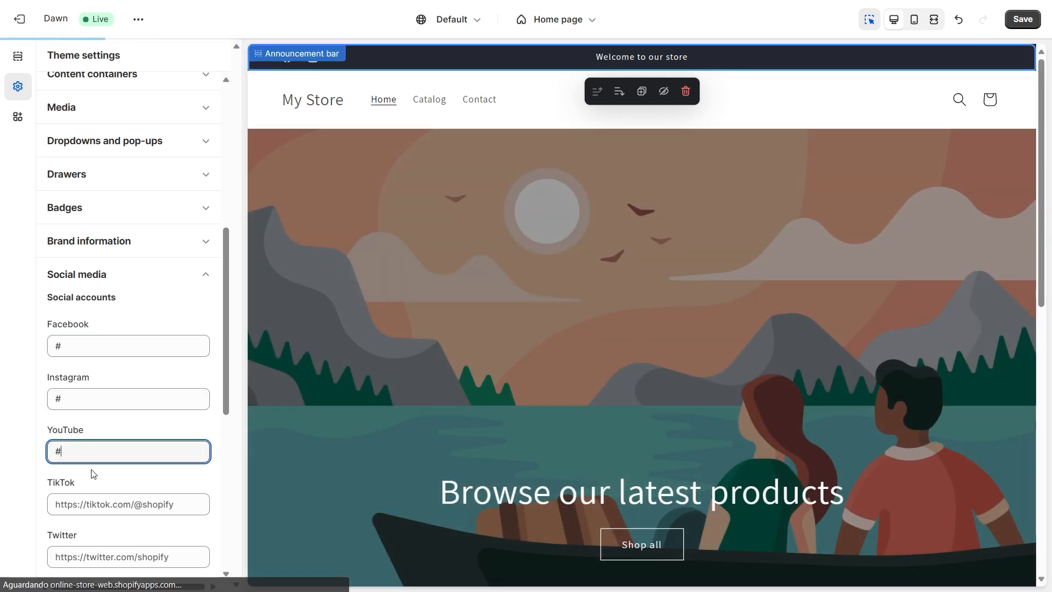
left_click(82, 503)
type("#")
left_click(82, 481)
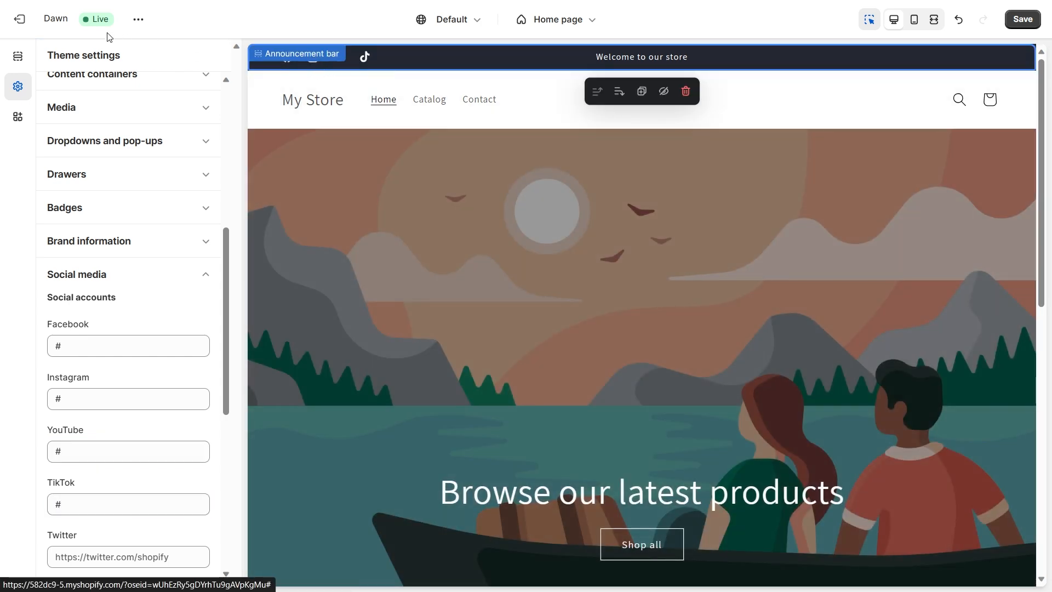
Add a second announcement to the announcement bar with the text "Welcome to our store 2".
left_click(17, 56)
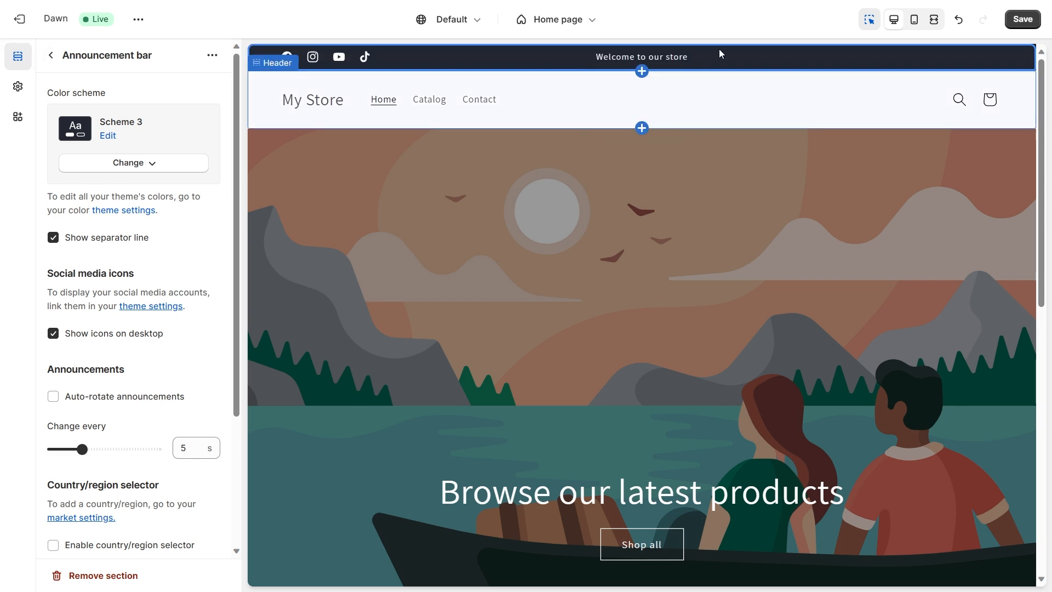
left_click(50, 55)
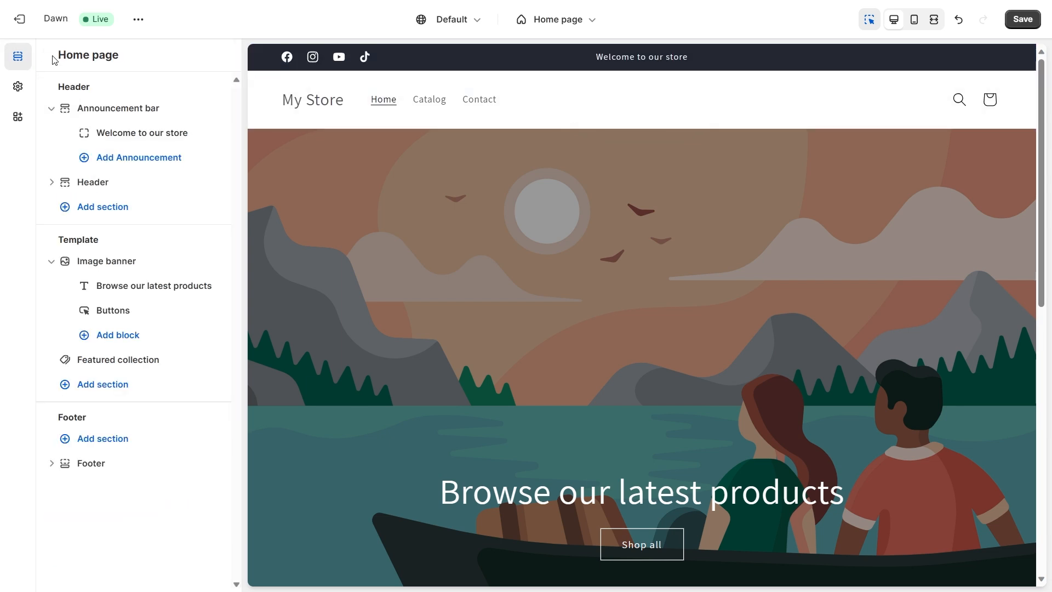
left_click(124, 157)
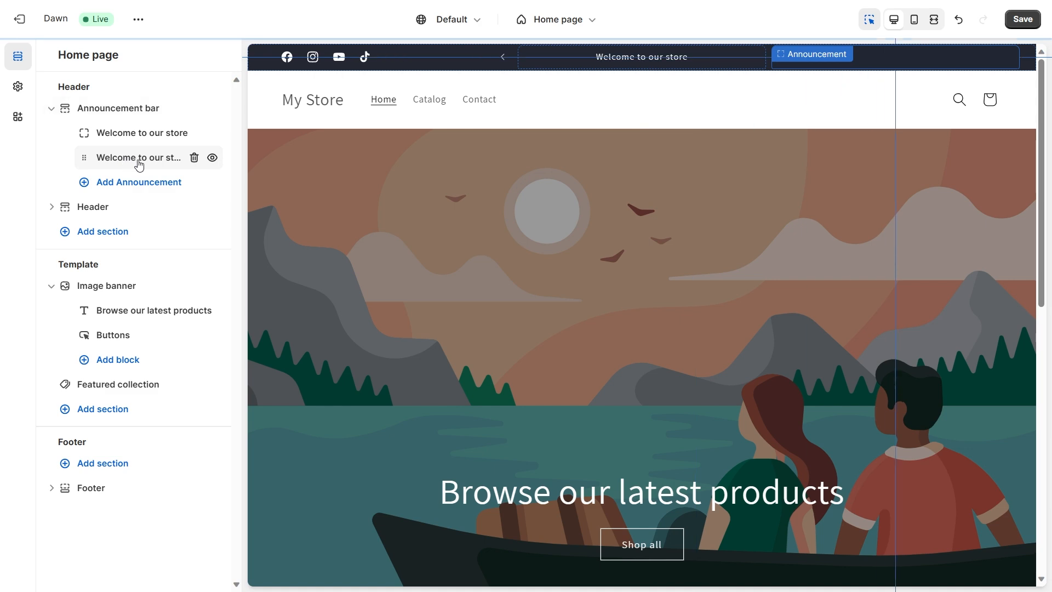
left_click(152, 115)
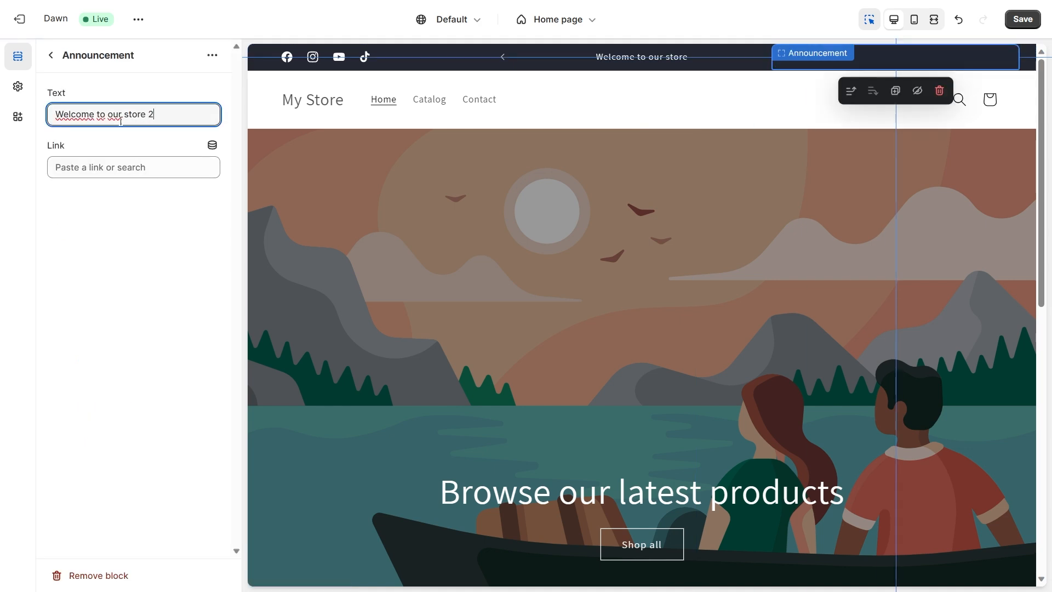
Enable auto-rotation of announcements in the Announcement bar section's settings.
left_click(50, 56)
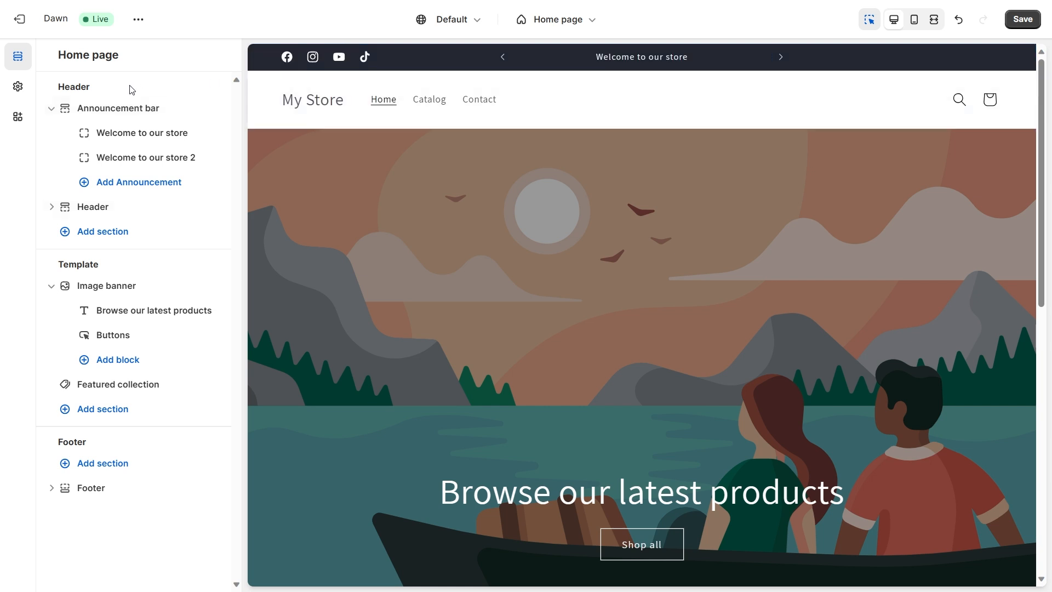
left_click(115, 109)
left_click(94, 404)
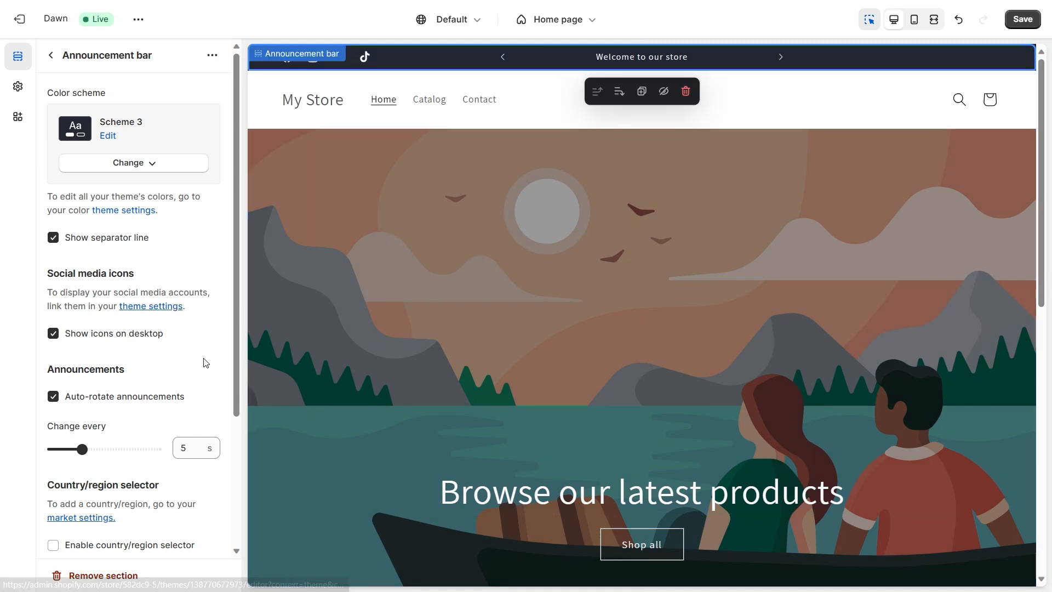
Examine the announcement bar's country/region and language selector options, its social account links under Theme Settings, and Custom CSS.
scroll(198, 339, "down", 2)
scroll(203, 323, "down", 2)
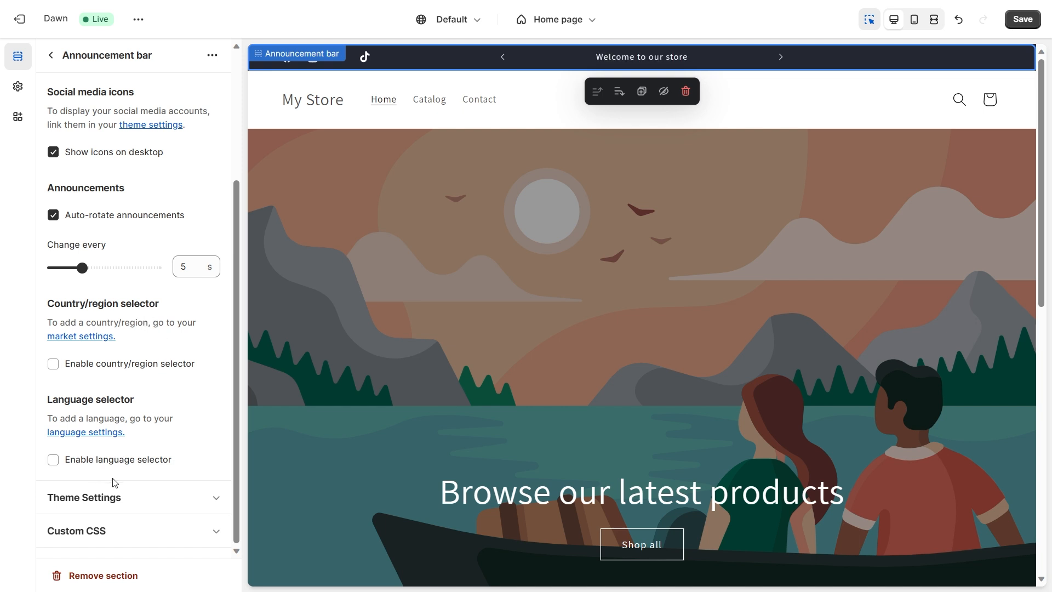
scroll(164, 373, "up", 3)
scroll(159, 378, "down", 3)
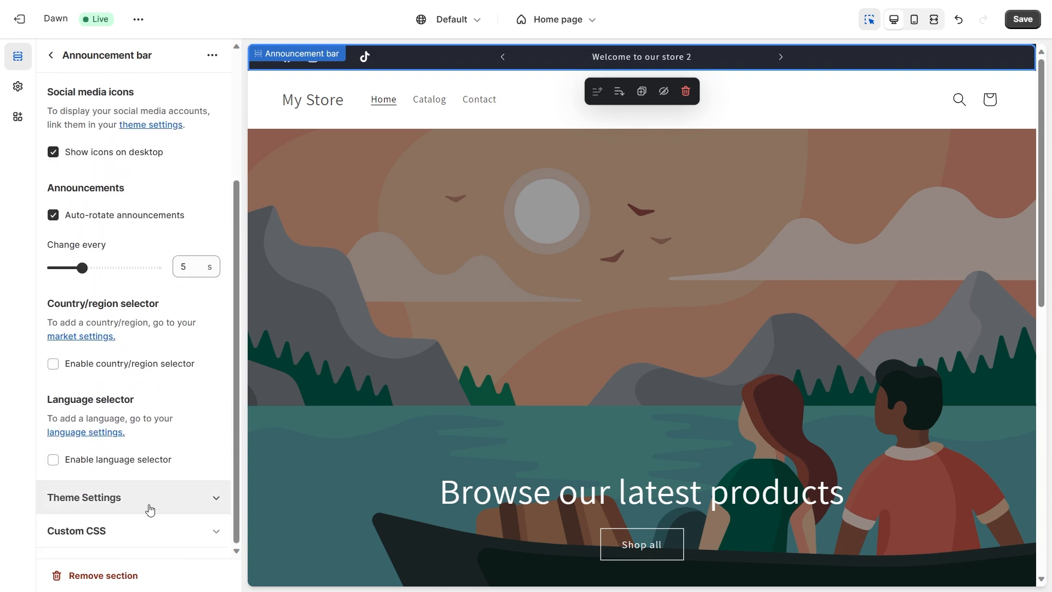
left_click(147, 509)
scroll(148, 455, "down", 4)
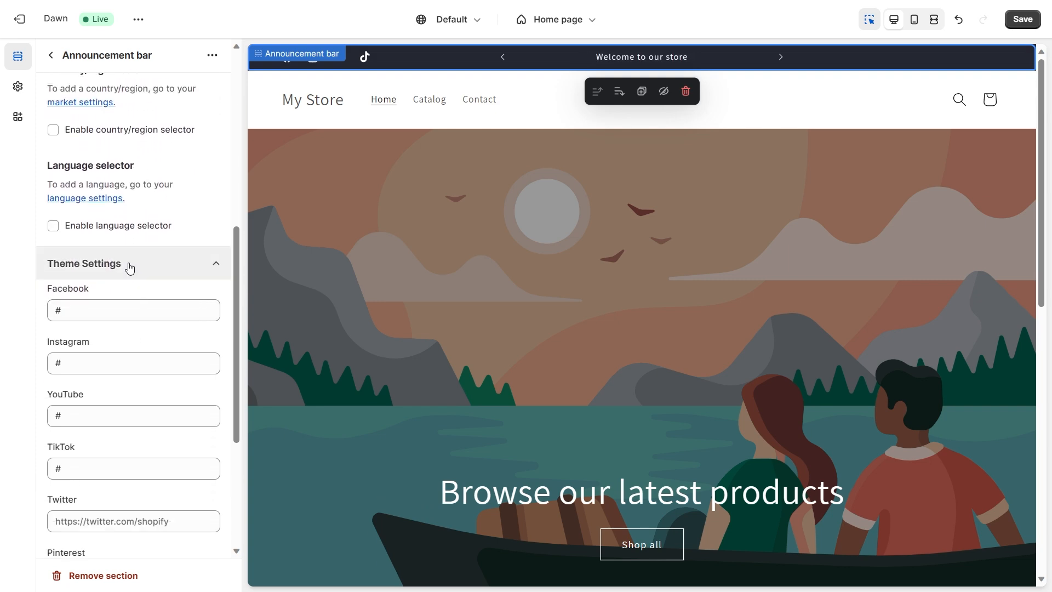
scroll(107, 309, "down", 5)
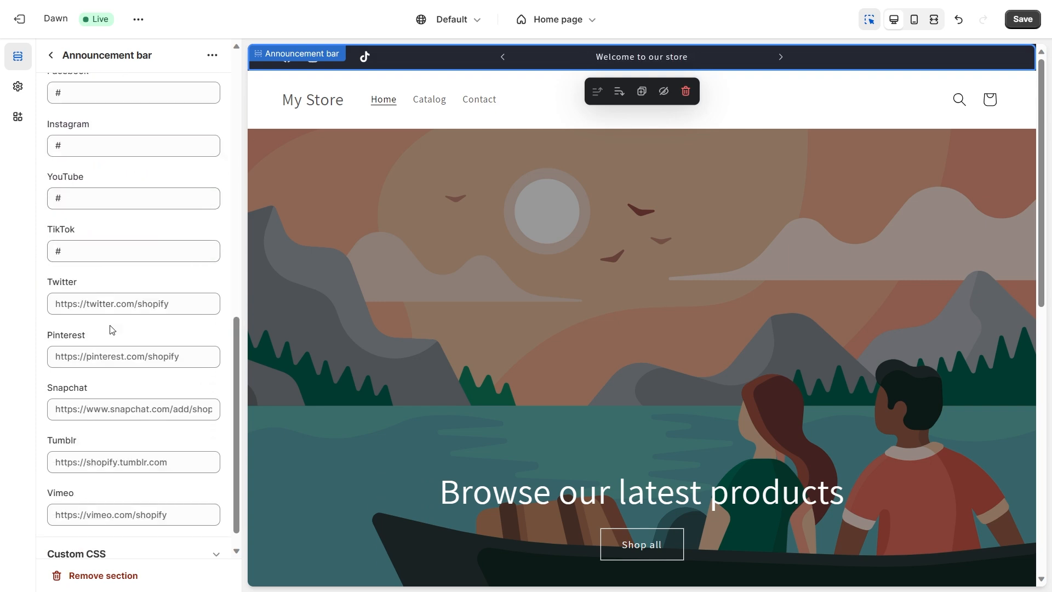
scroll(181, 373, "up", 9)
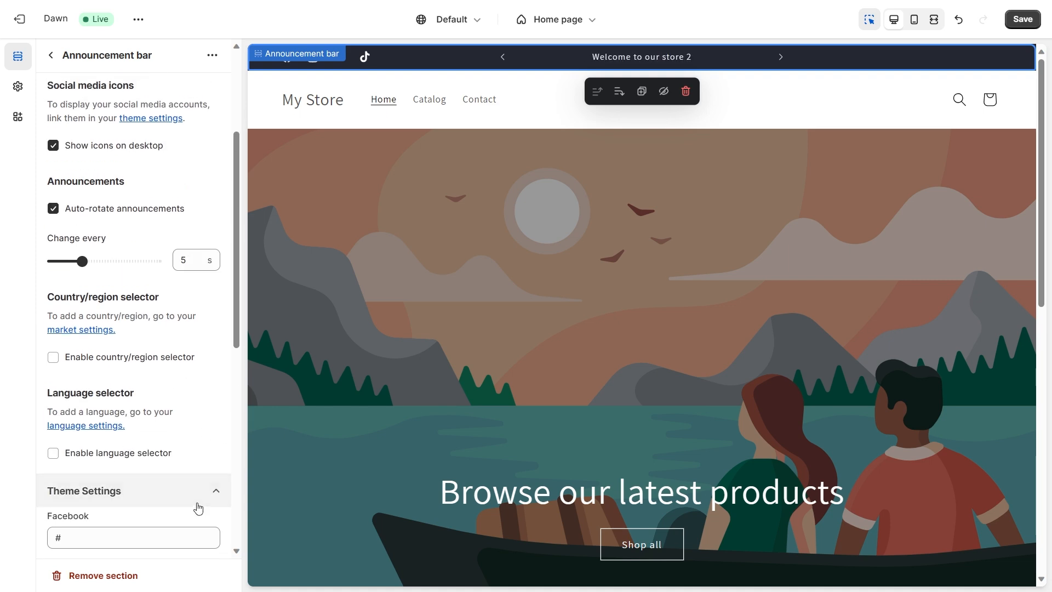
left_click(184, 485)
scroll(207, 383, "up", 3)
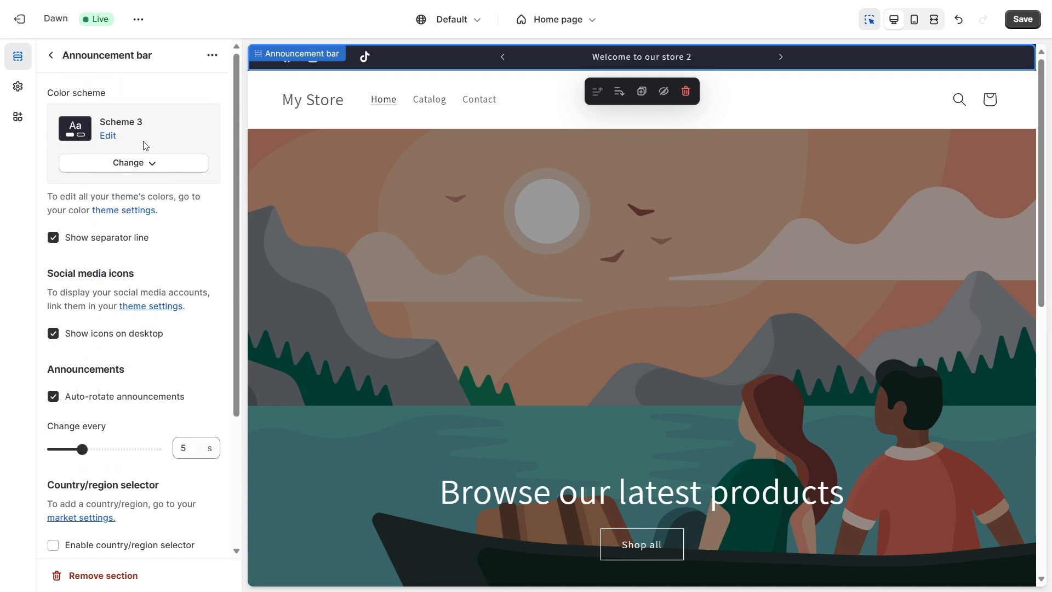
scroll(188, 364, "down", 3)
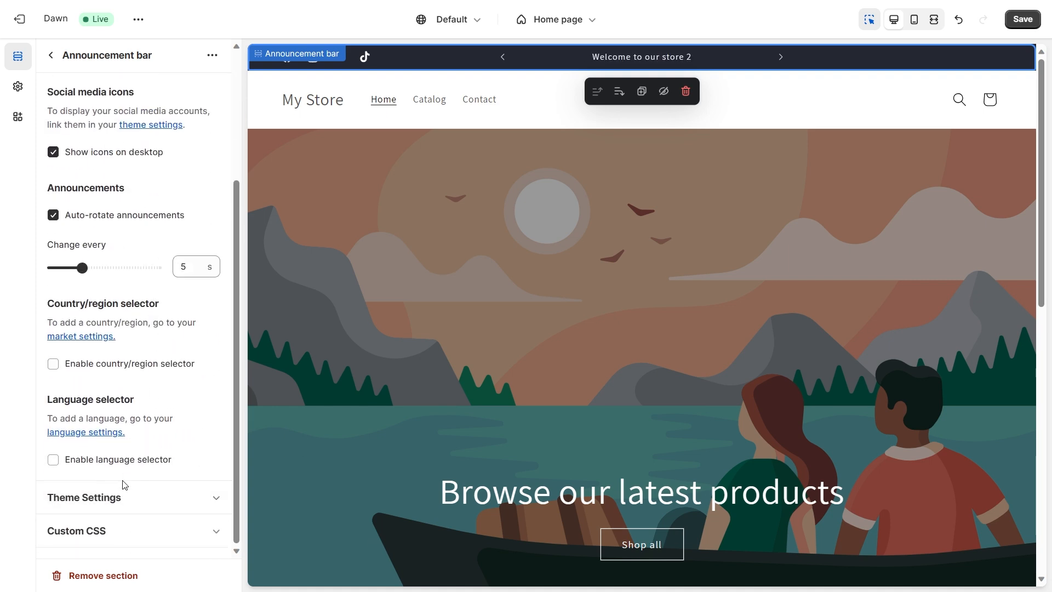
left_click(155, 545)
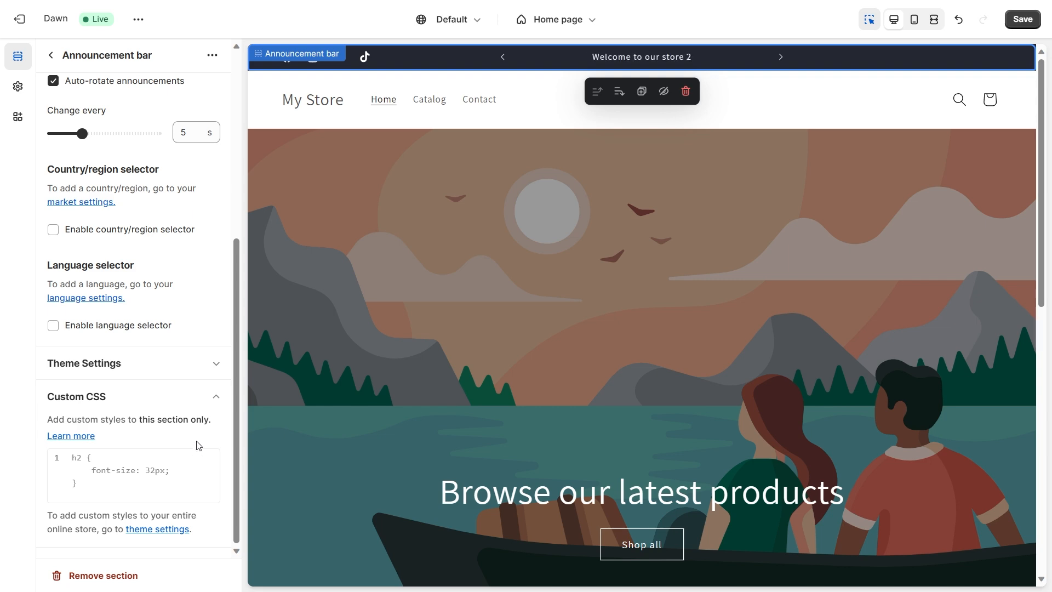
Leave the announcement bar's settings and collapse the section's blocks in the home page outline.
scroll(125, 325, "up", 6)
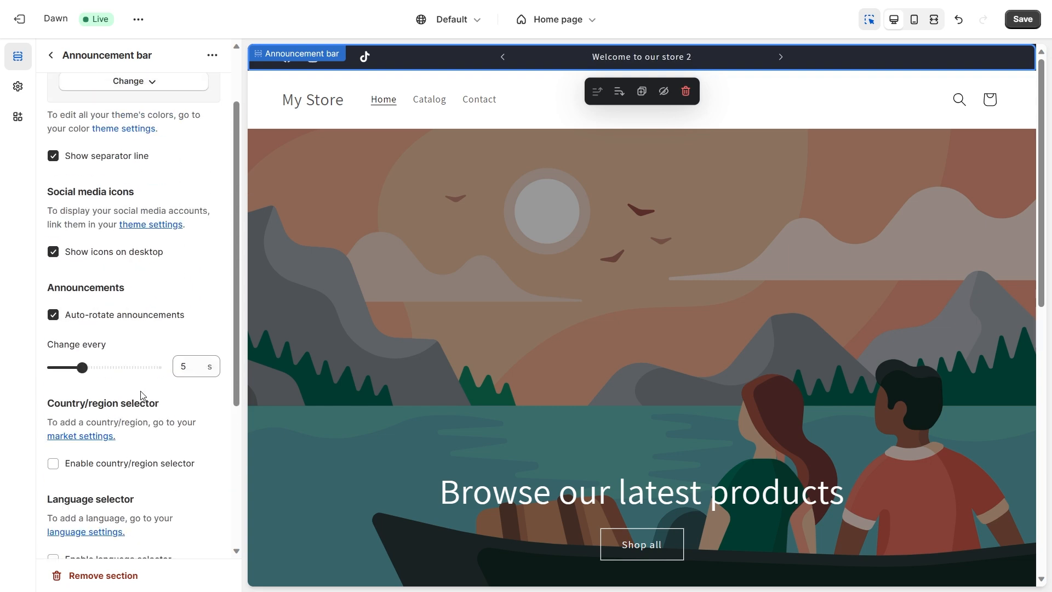
left_click(51, 55)
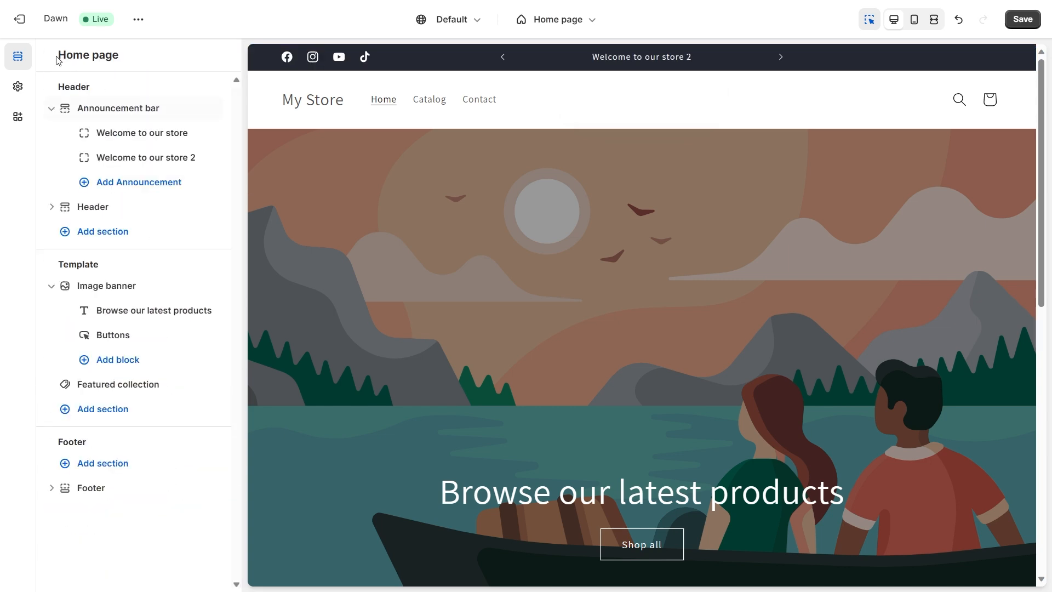
left_click(51, 108)
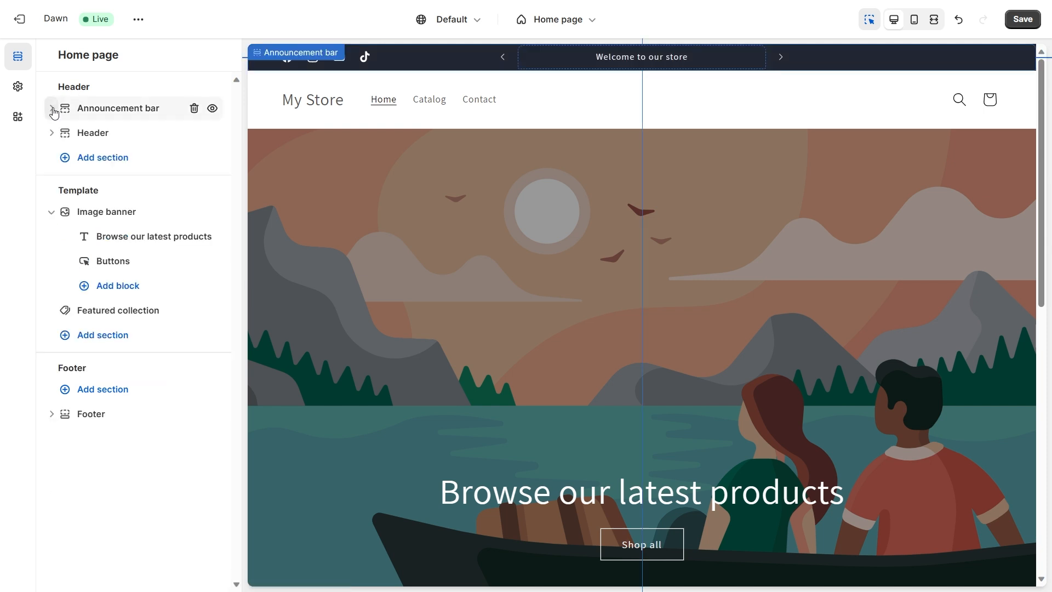
In the Header section's settings, try the Top center and Middle center desktop logo positions, and return it to Middle left.
left_click(139, 140)
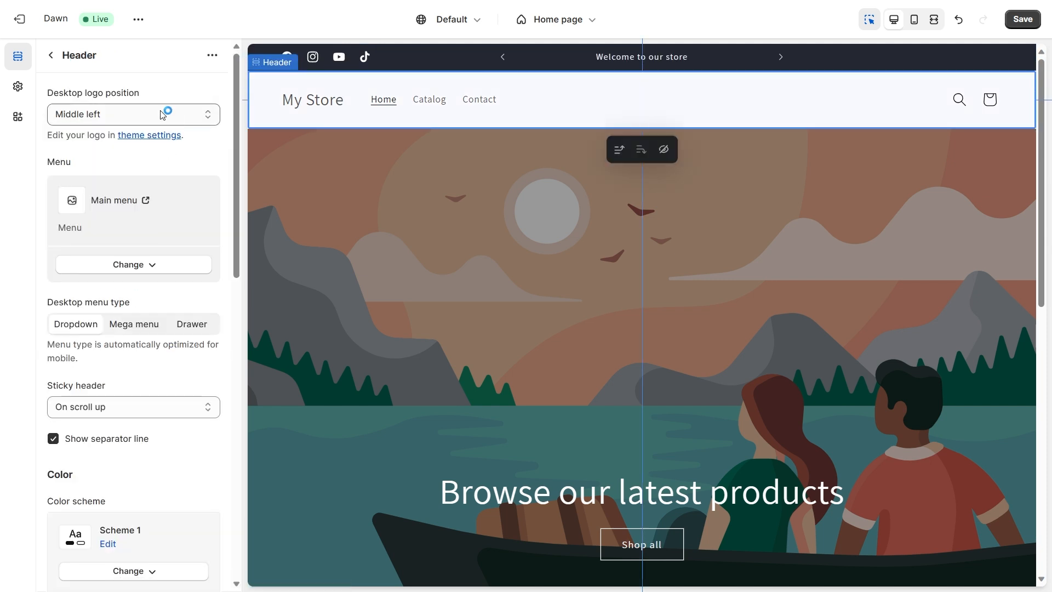
left_click(140, 109)
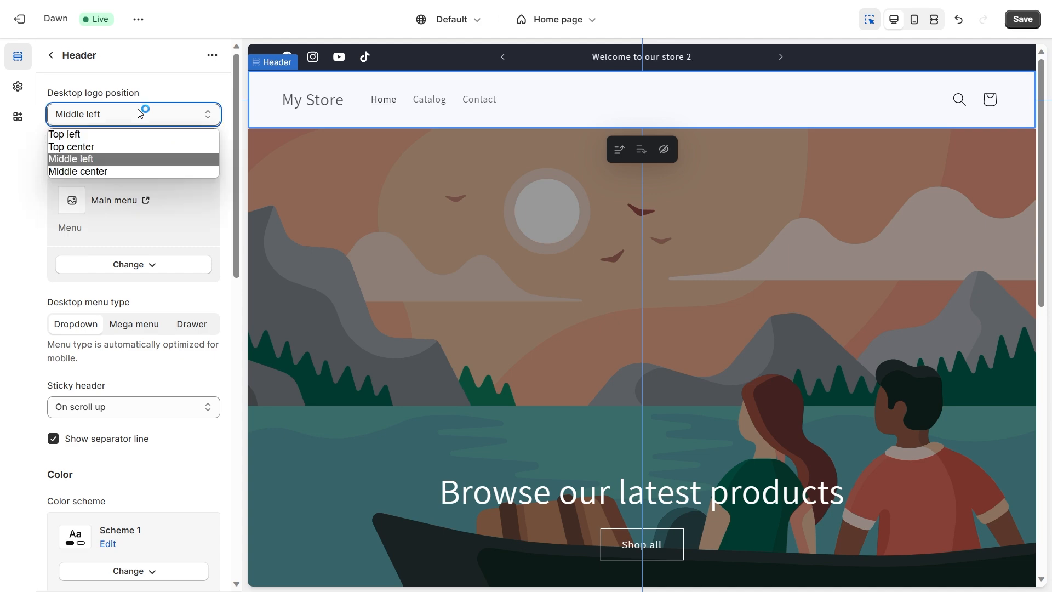
left_click(135, 142)
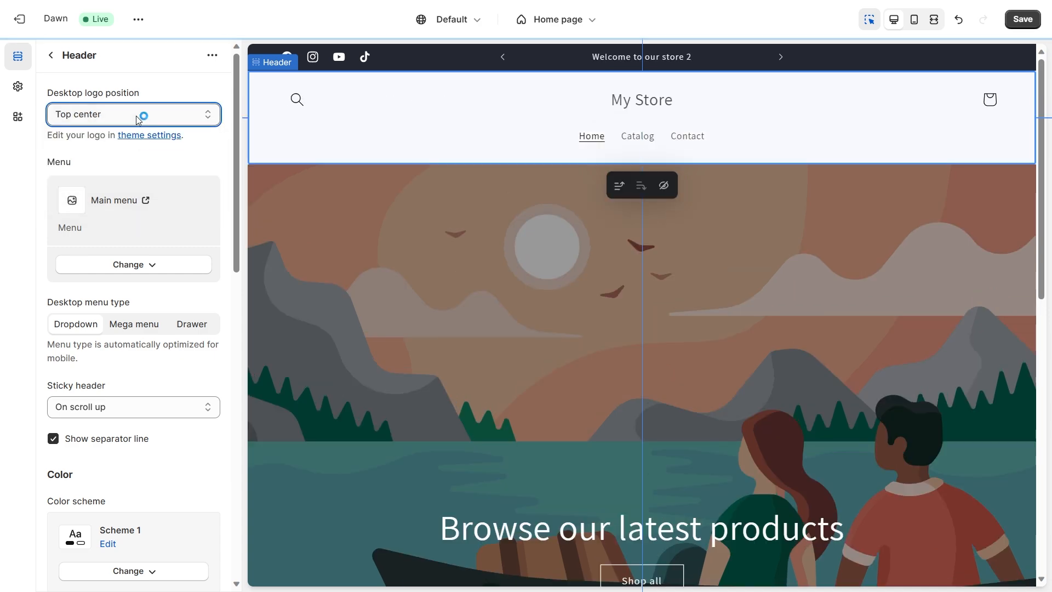
left_click(136, 115)
left_click(133, 170)
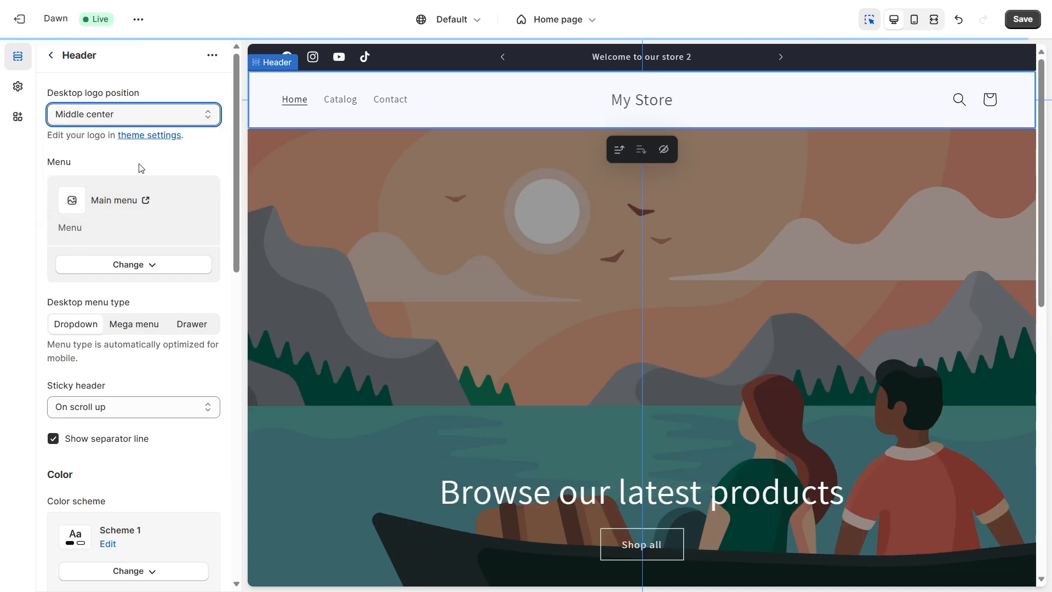
left_click(157, 113)
left_click(137, 160)
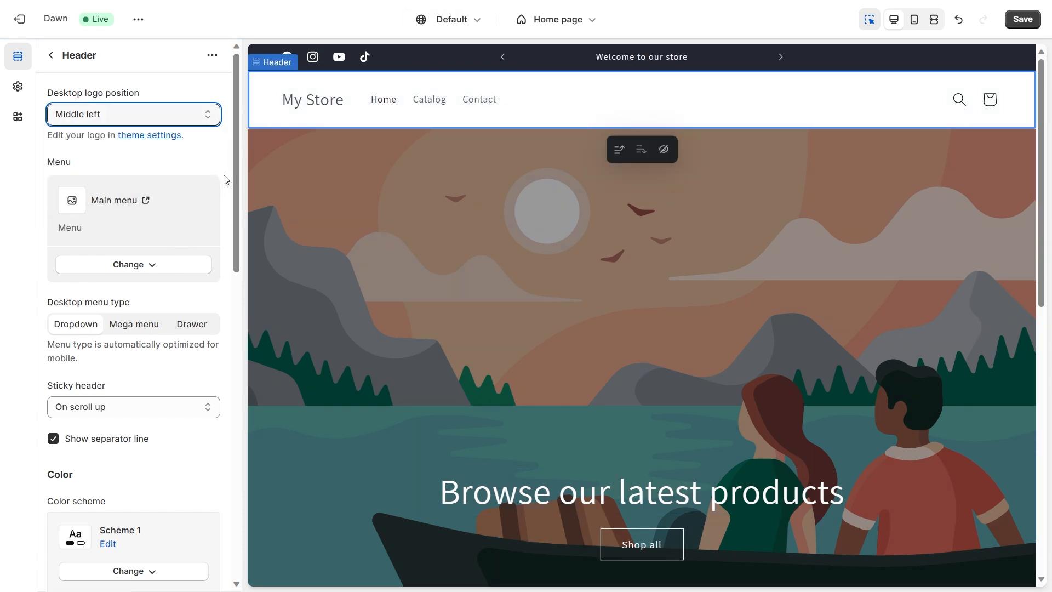
Open the header's Main menu for editing and add a menu item named "Tops" that links to #.
scroll(99, 102, "down", 3)
scroll(99, 102, "up", 3)
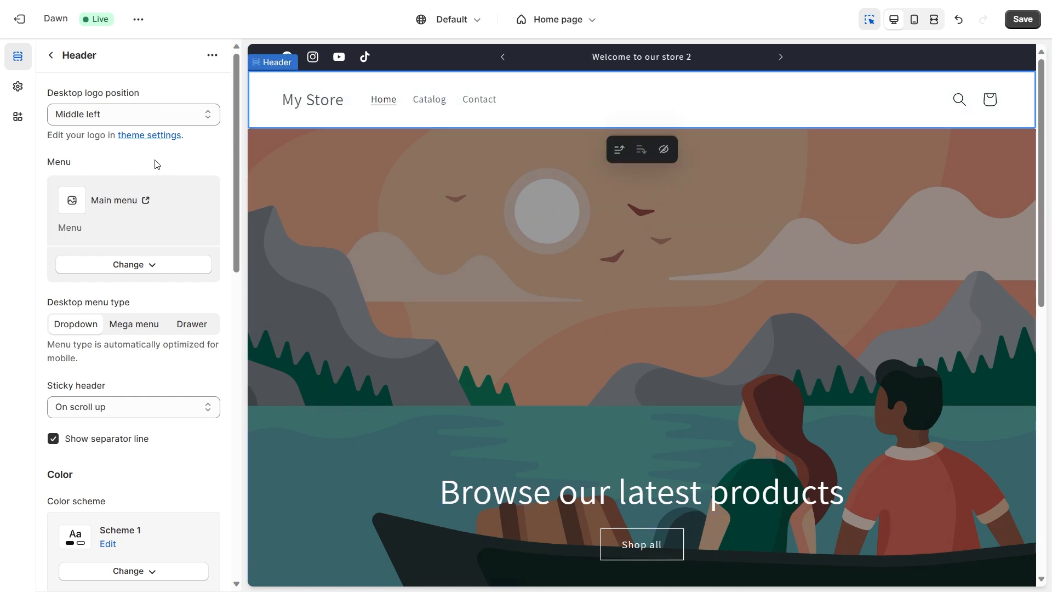
left_click(145, 202)
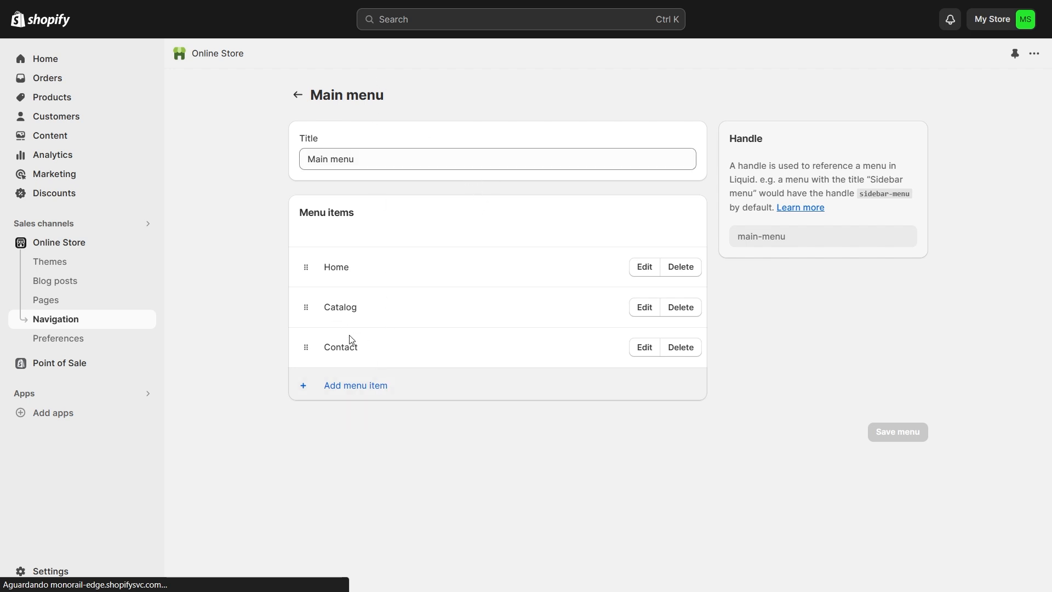
left_click(365, 385)
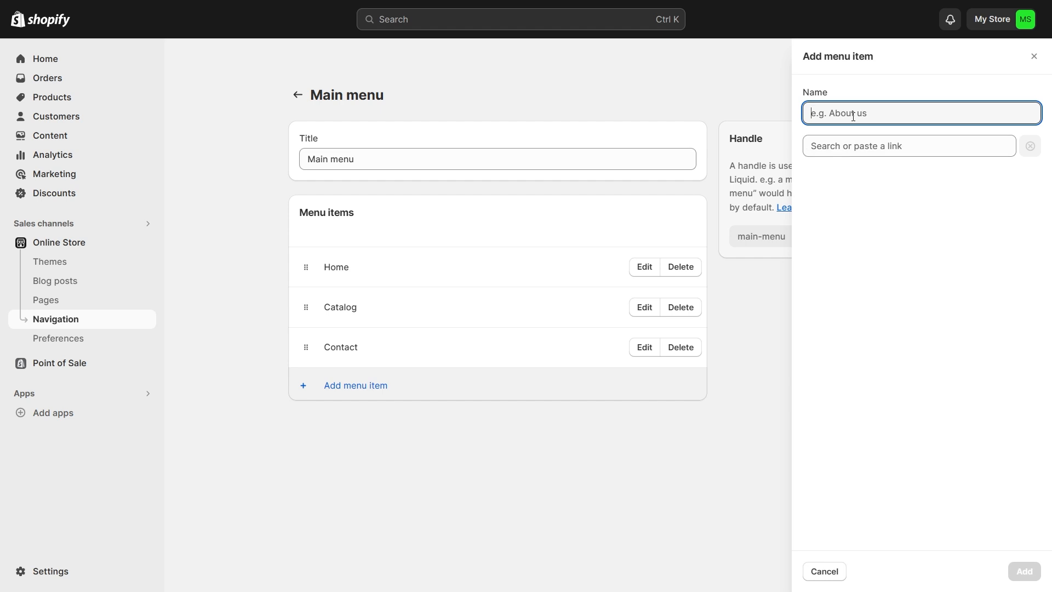
left_click(853, 117)
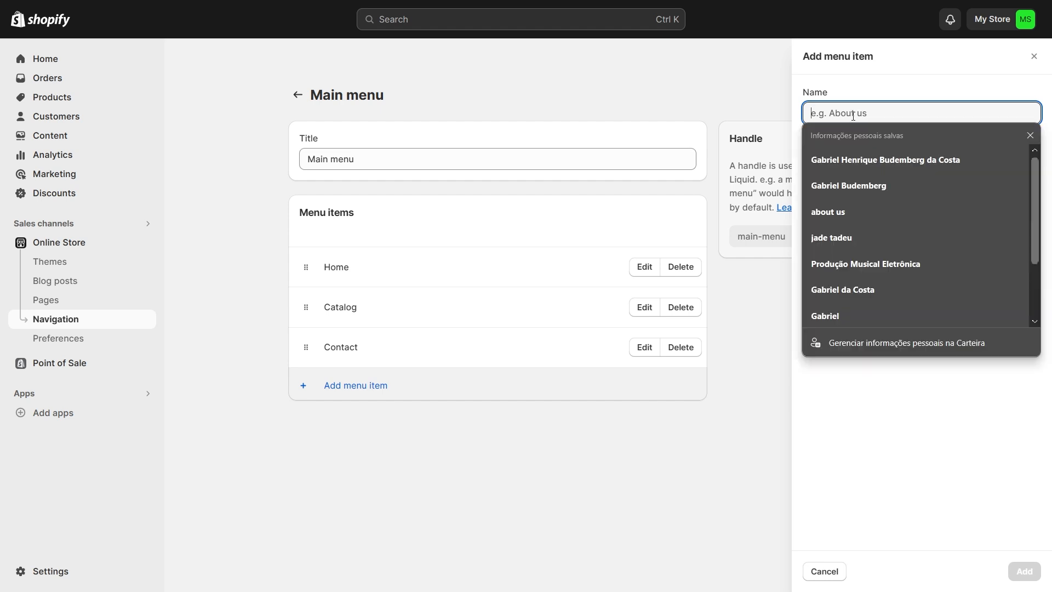
type("Tops")
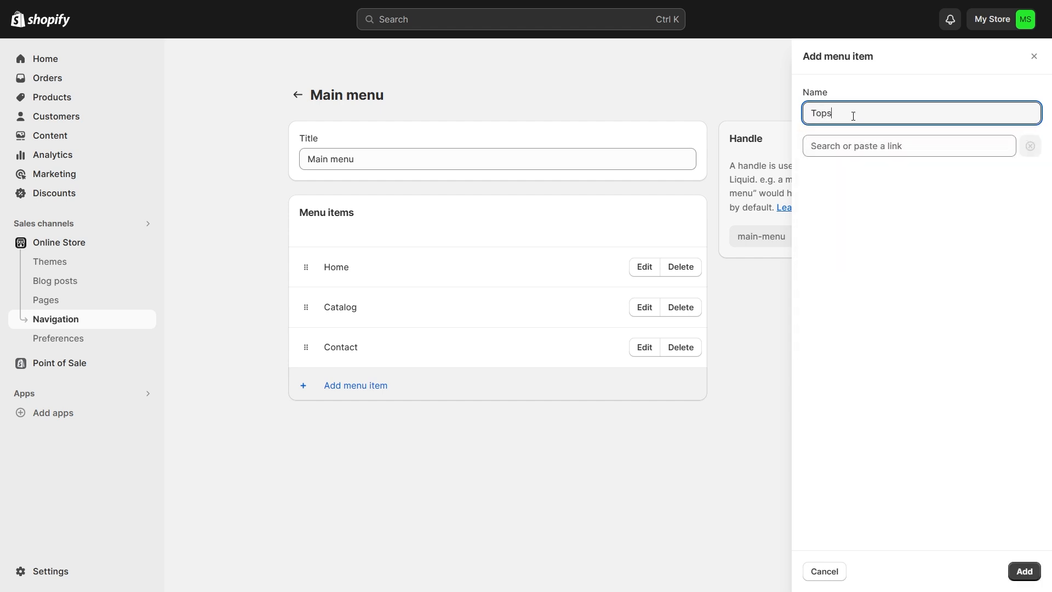
left_click(893, 145)
type("#")
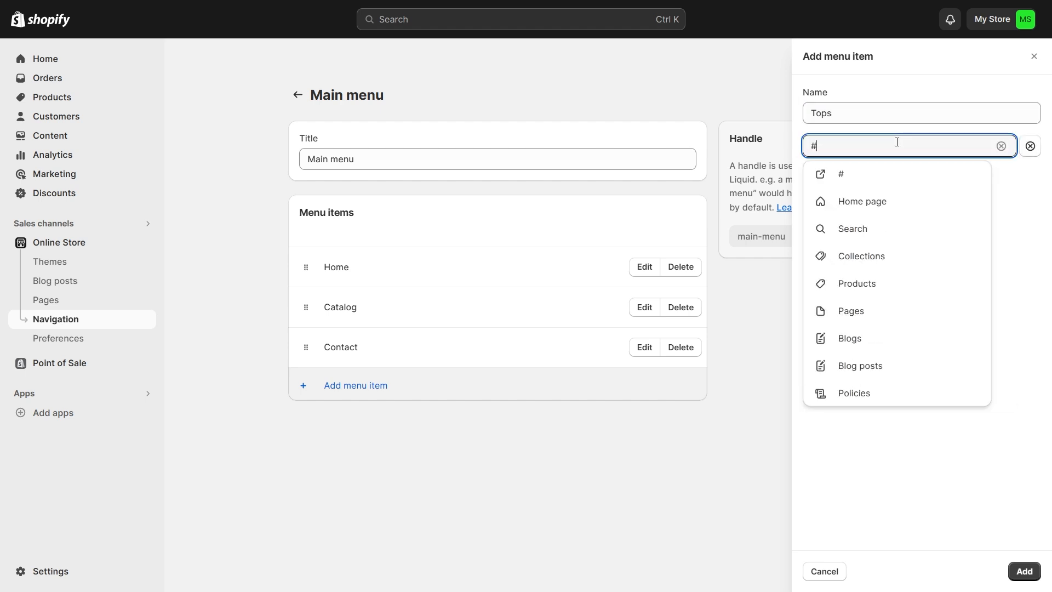
left_click(880, 173)
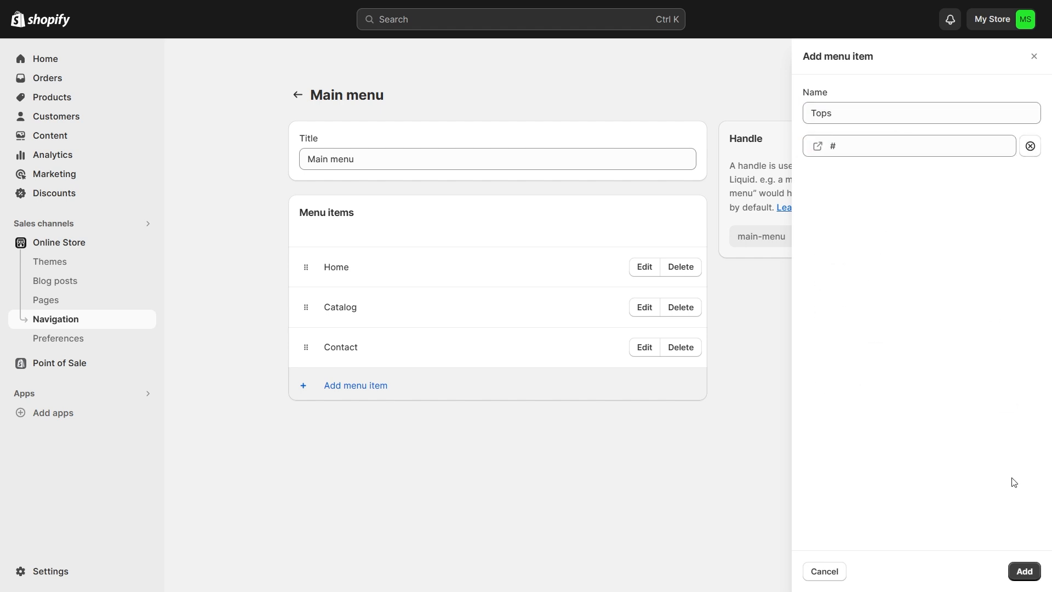
left_click(1024, 571)
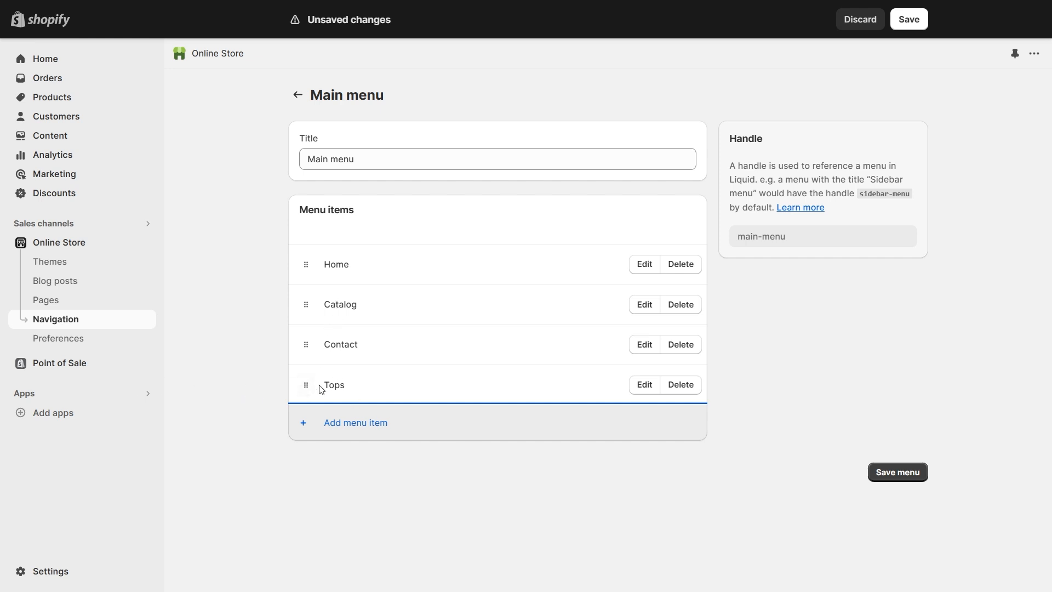
Nest Tops under Catalog and add a second Catalog sub-item named "Bottoms" that links to #.
left_click_drag(305, 384, 345, 343)
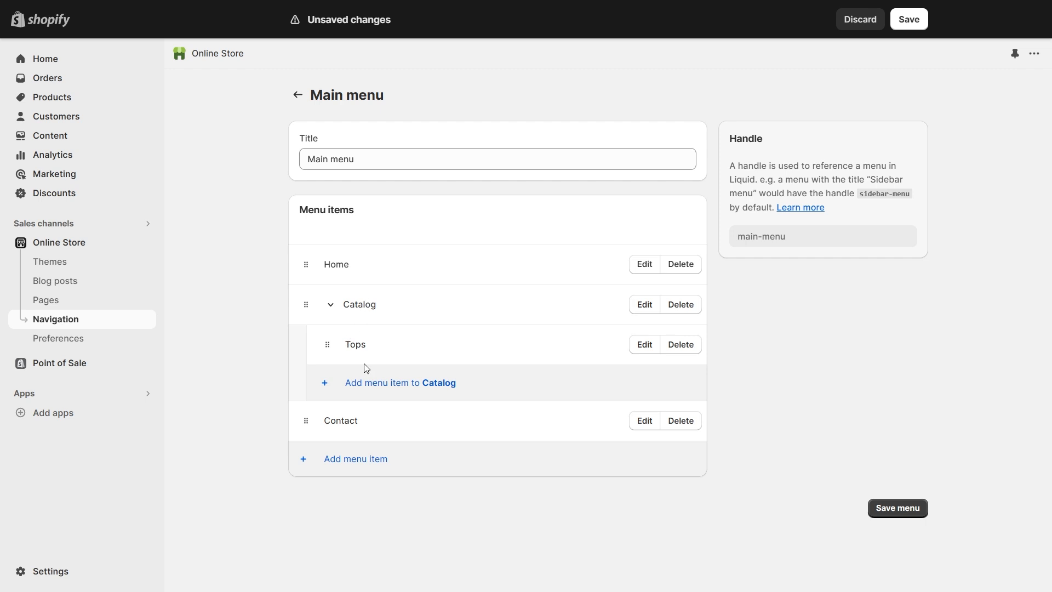
left_click(370, 384)
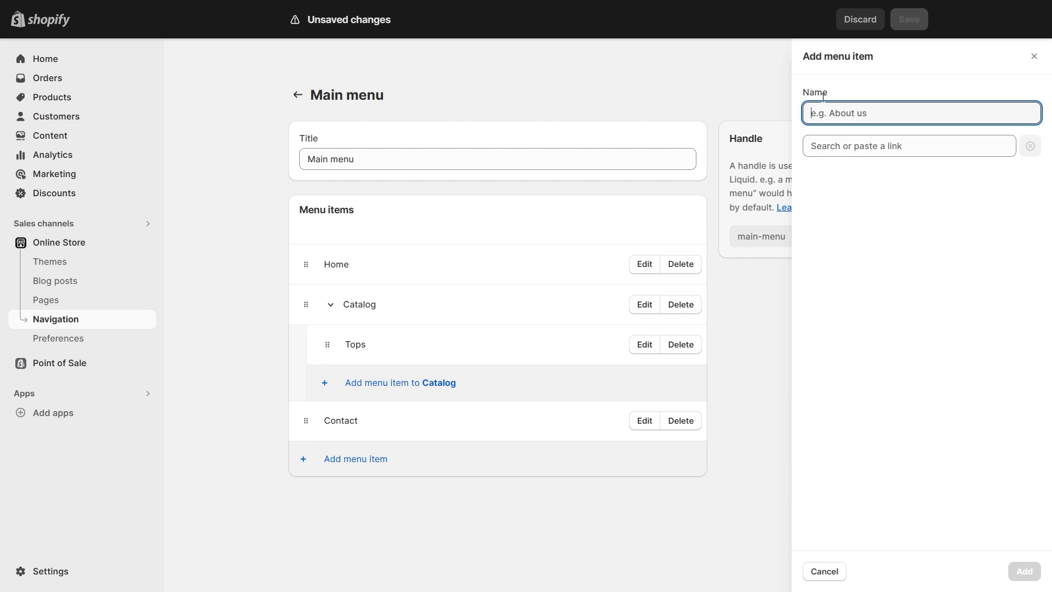
type("Bottoms")
left_click(826, 146)
type("#")
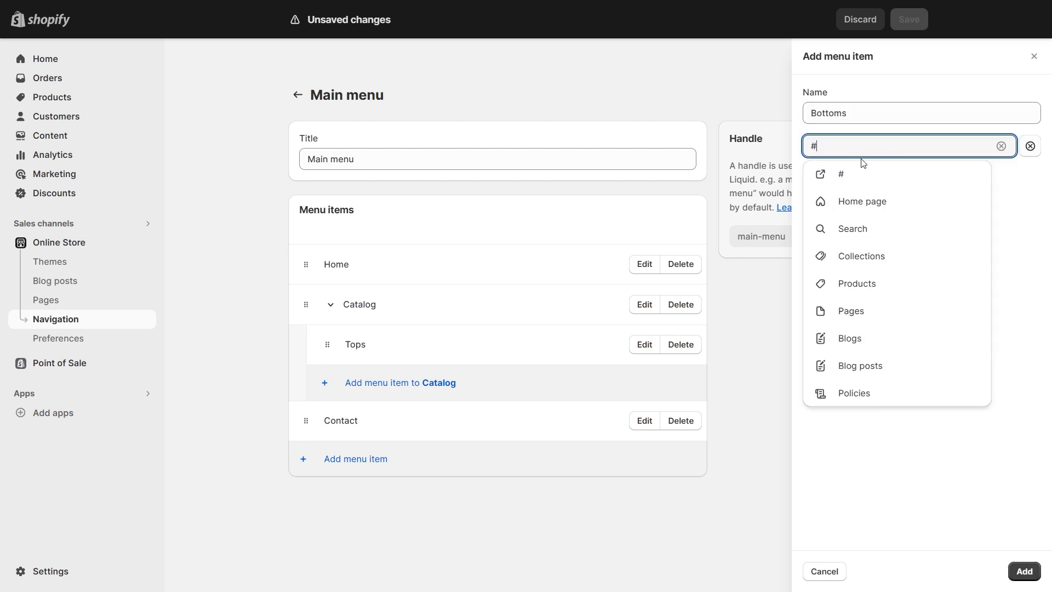
left_click(861, 175)
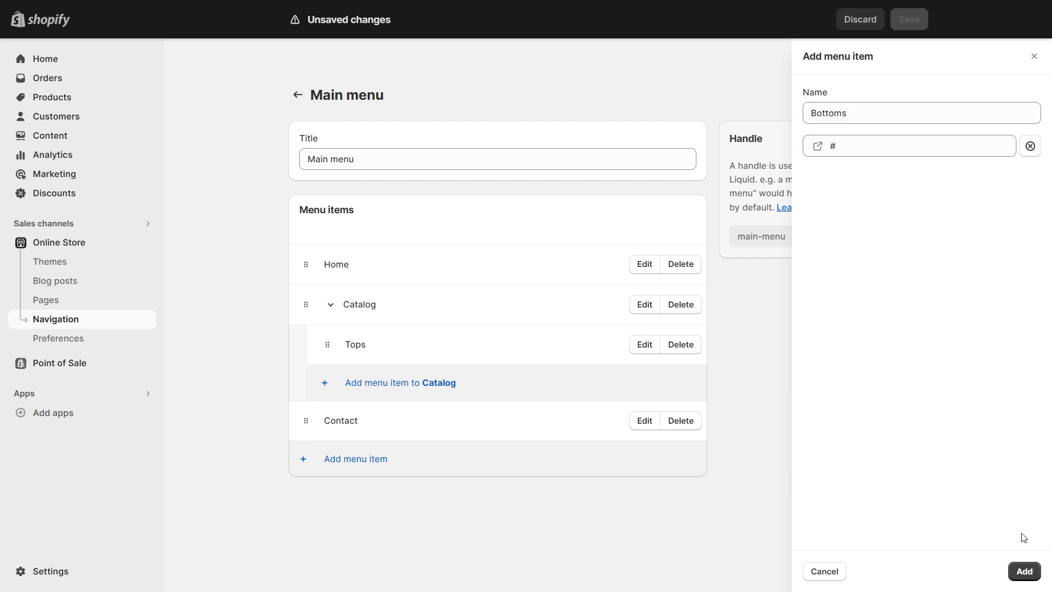
left_click(1023, 571)
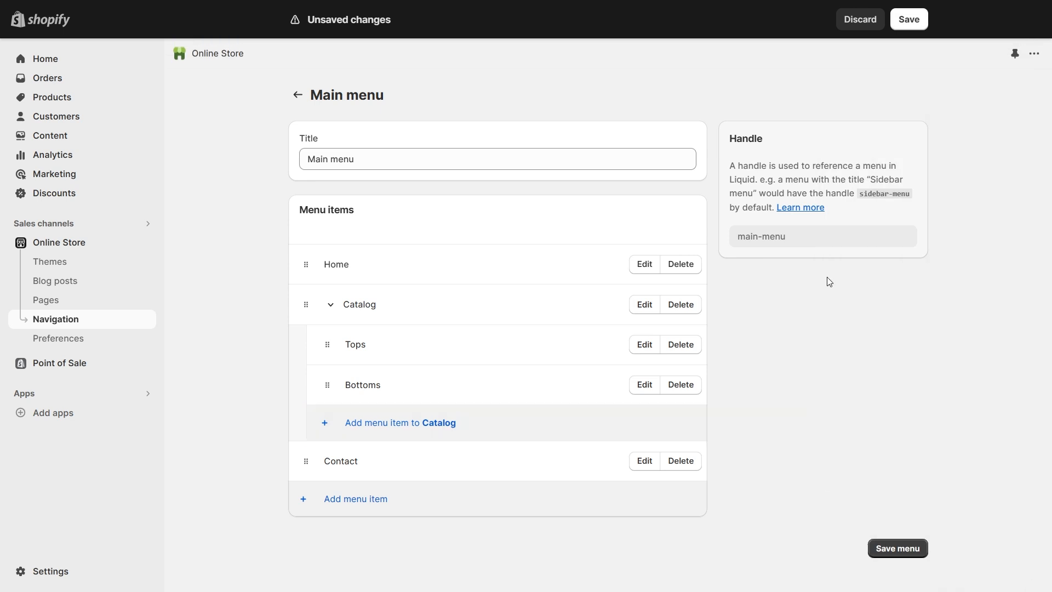
Add a third sub-item named "Shoes" to the Catalog menu item.
left_click(417, 422)
type("Sho")
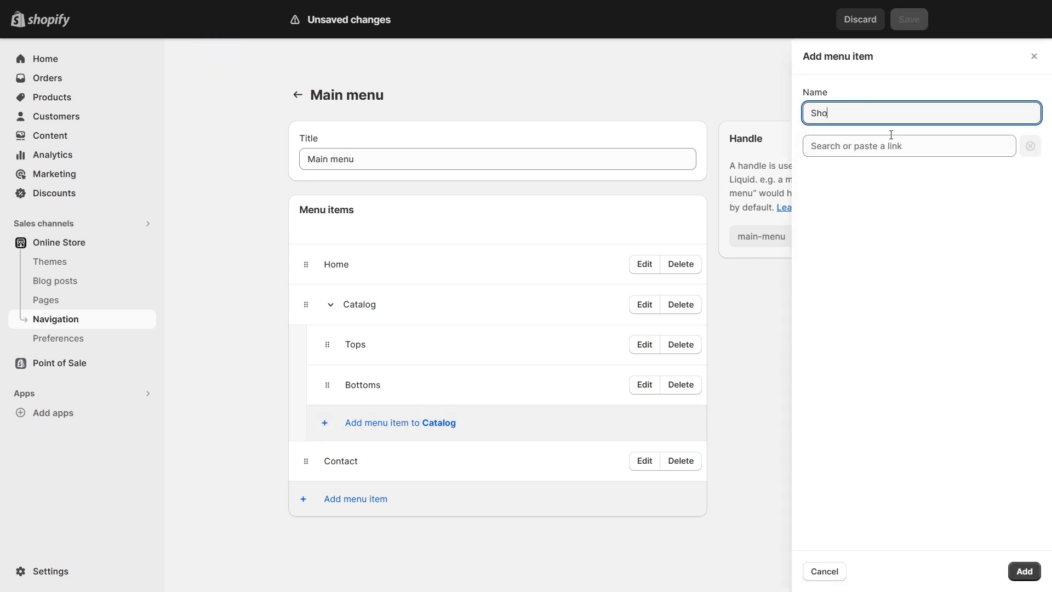
type("es")
key("Return")
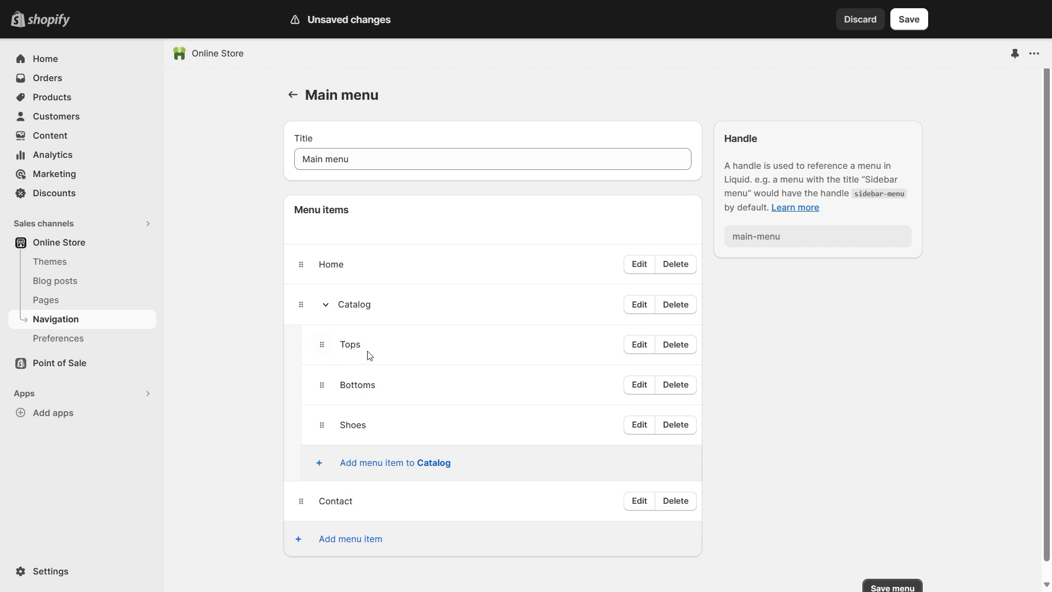
Add a sub-item named "Men" that links to # to the Catalog menu item.
left_click(423, 465)
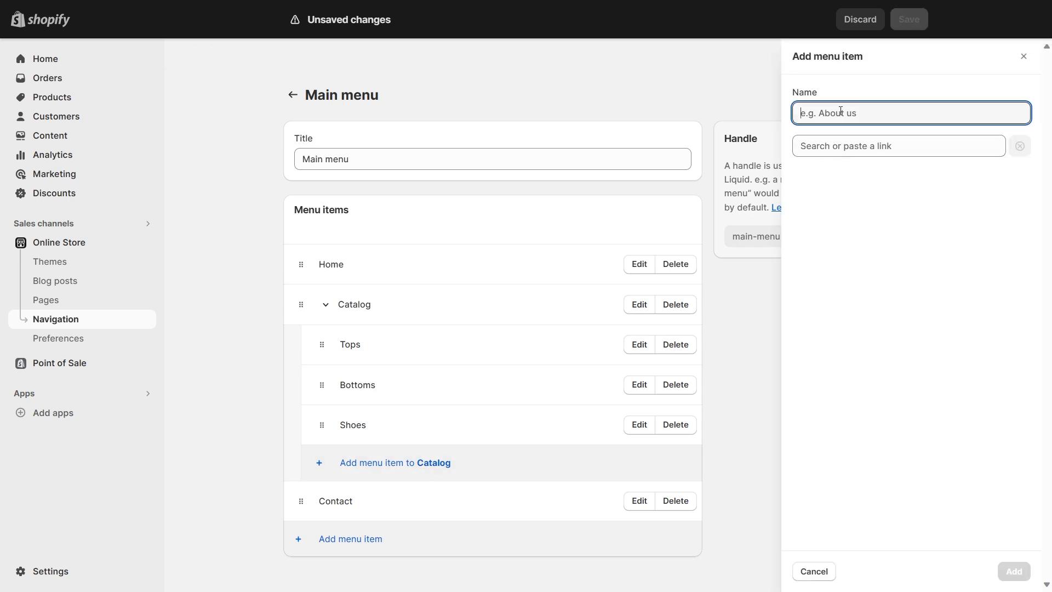
type("Men")
key("Tab")
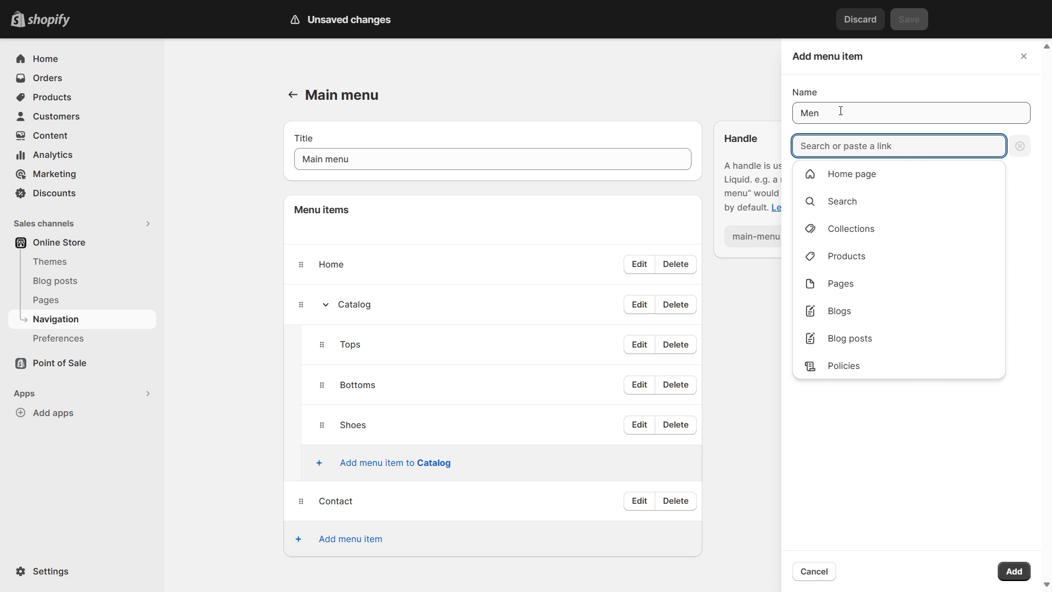
type("#")
left_click(862, 176)
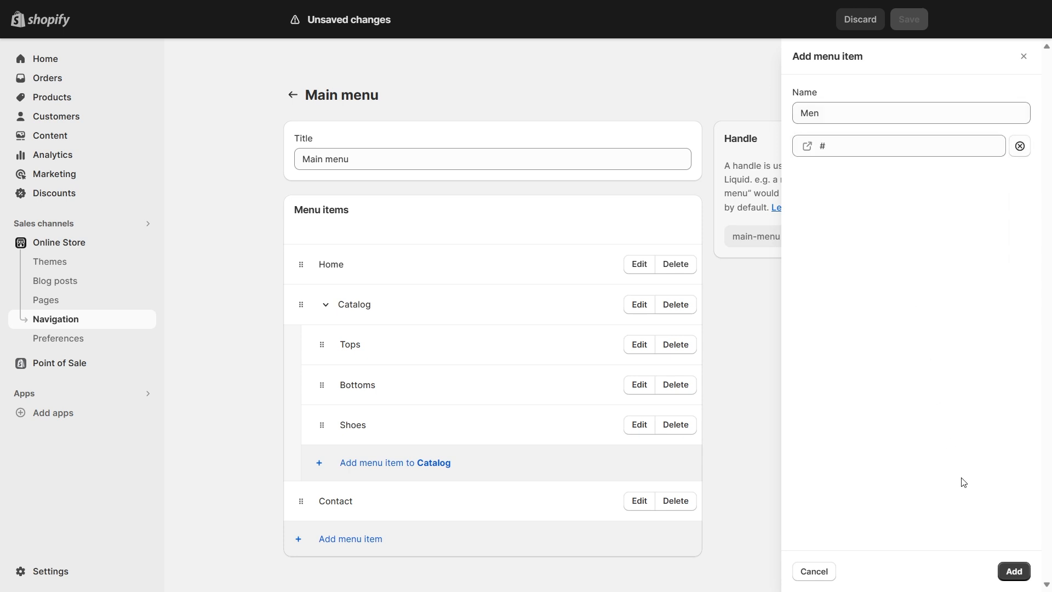
left_click(1014, 571)
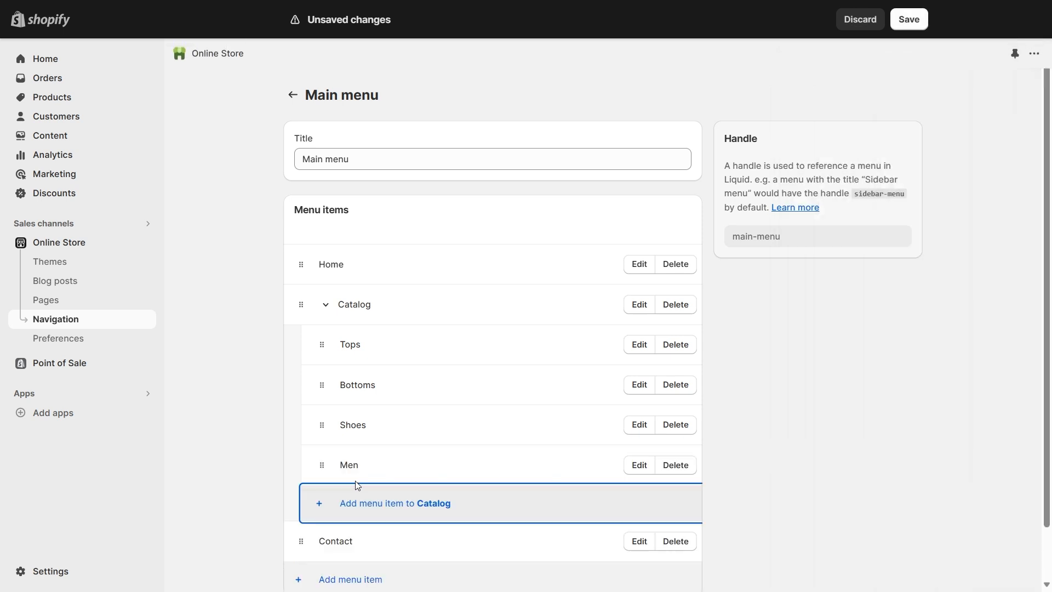
Move Men above Tops within Catalog and nest Tops, Bottoms and Shoes under Men.
left_click_drag(326, 471, 338, 352)
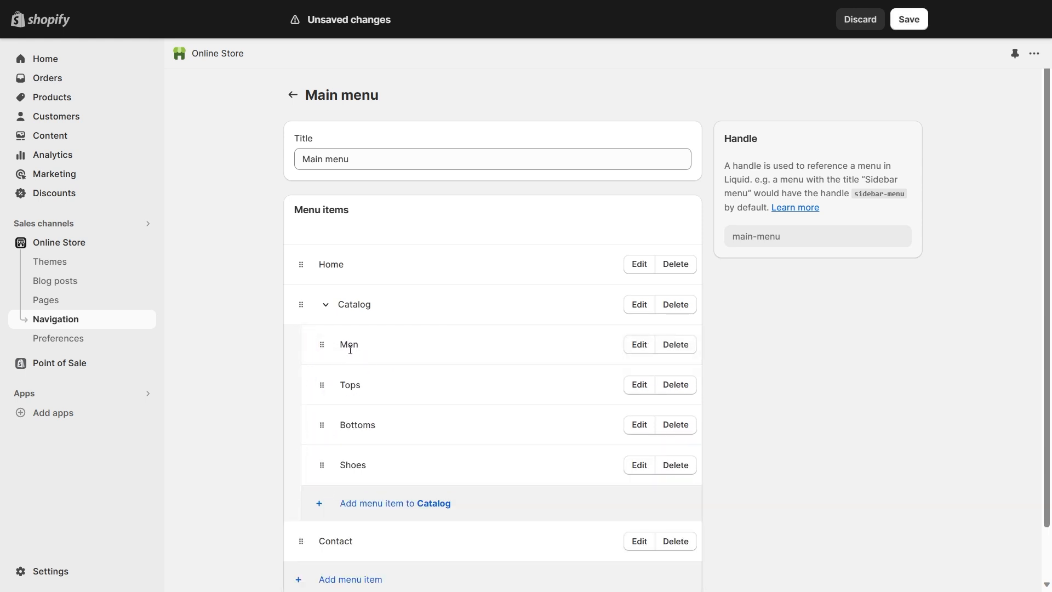
left_click_drag(322, 383, 363, 385)
left_click_drag(320, 460, 341, 426)
left_click_drag(322, 500, 347, 476)
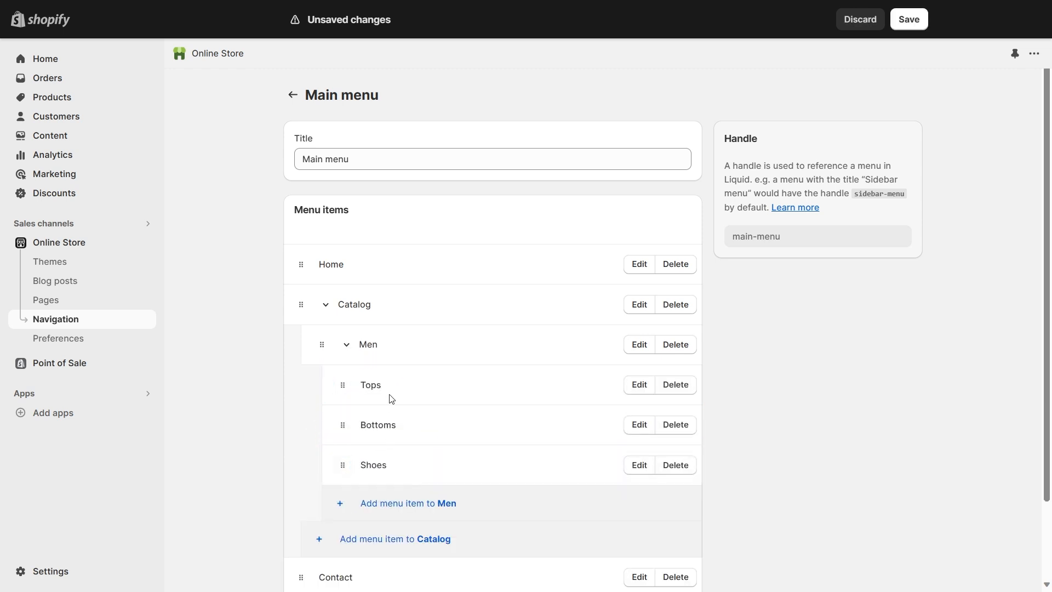
Add a sub-item named "Women" that links to # to Catalog, on the same level as Men.
scroll(390, 420, "down", 3)
left_click(392, 445)
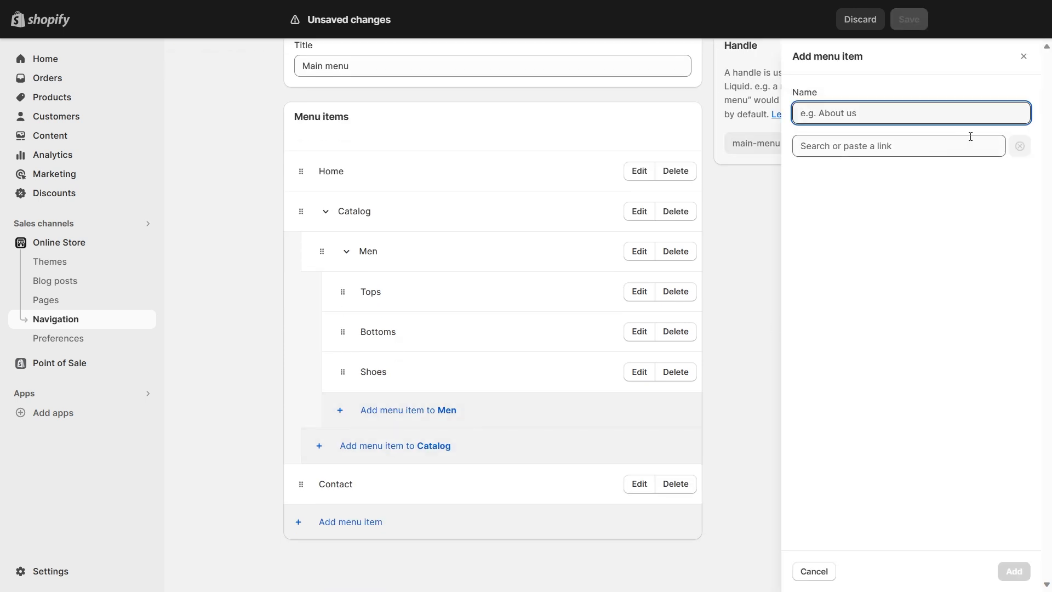
type("Women")
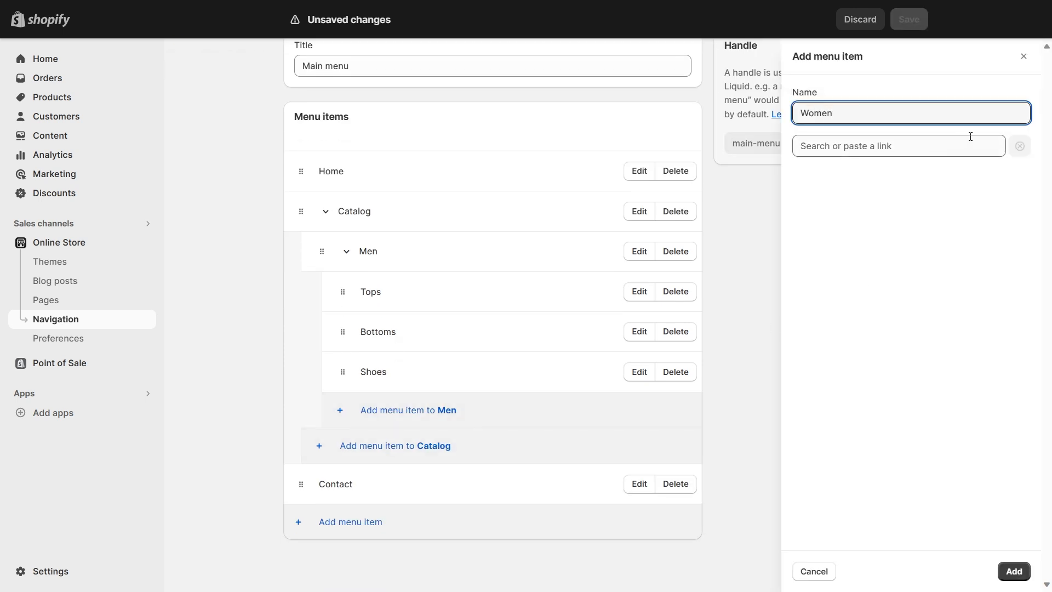
left_click(929, 147)
type("#")
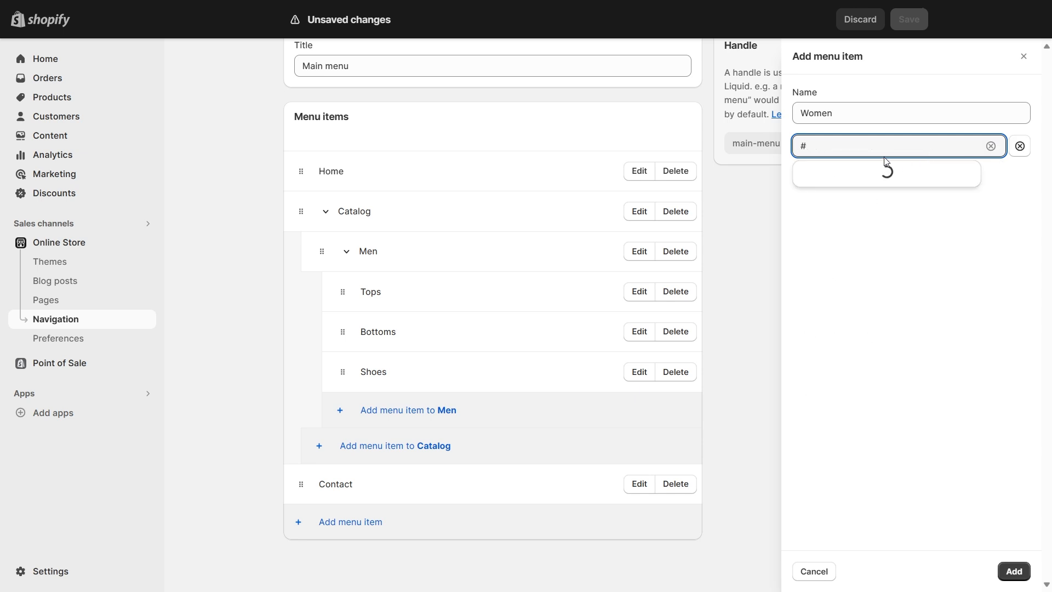
left_click(869, 173)
left_click(1013, 569)
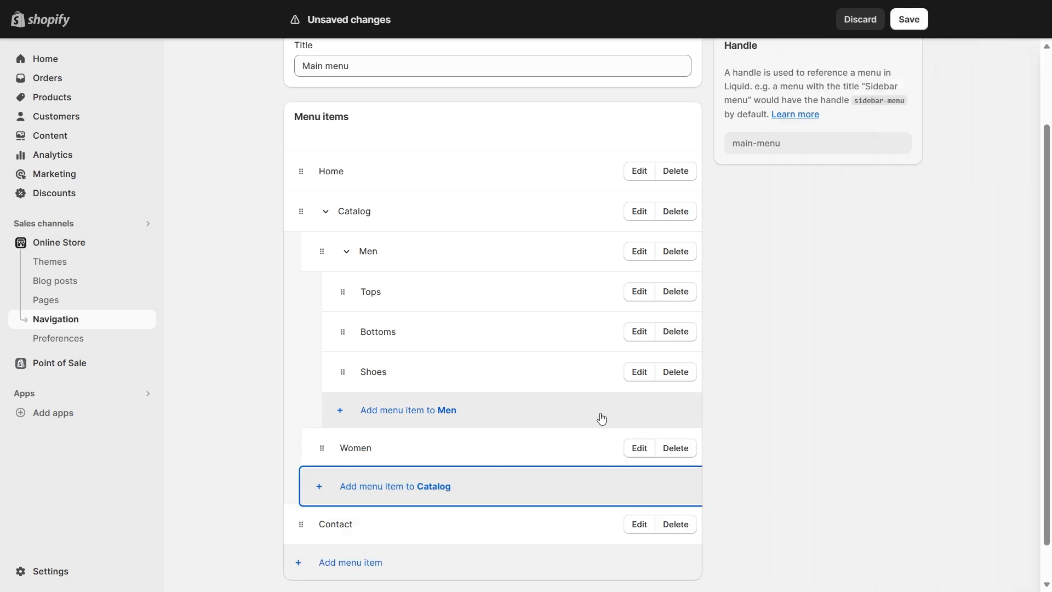
Add another "Tops" item that links to # to Catalog, below Women.
left_click(418, 499)
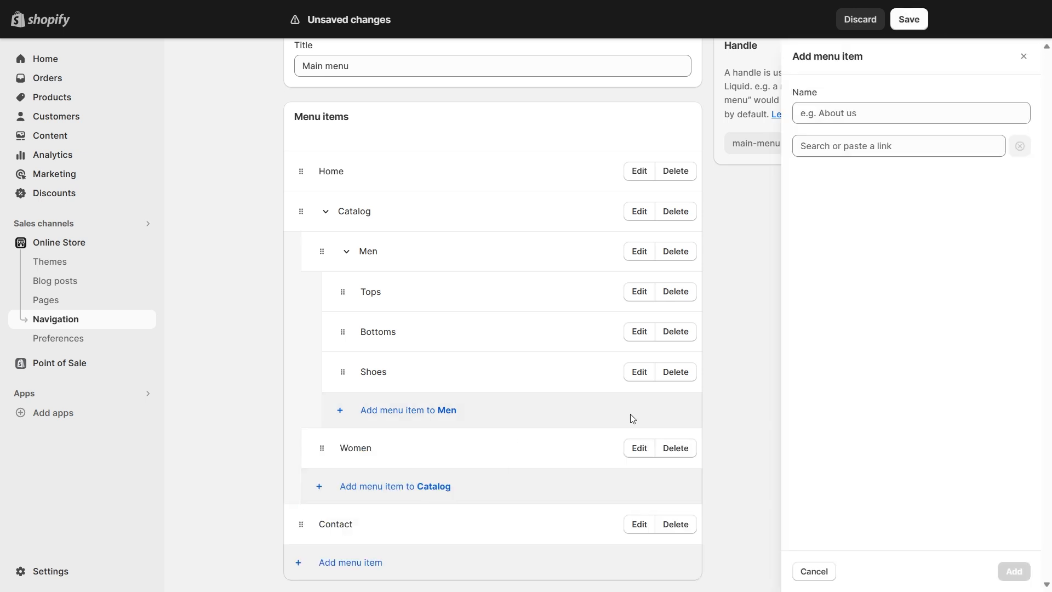
type("Tops")
left_click(901, 141)
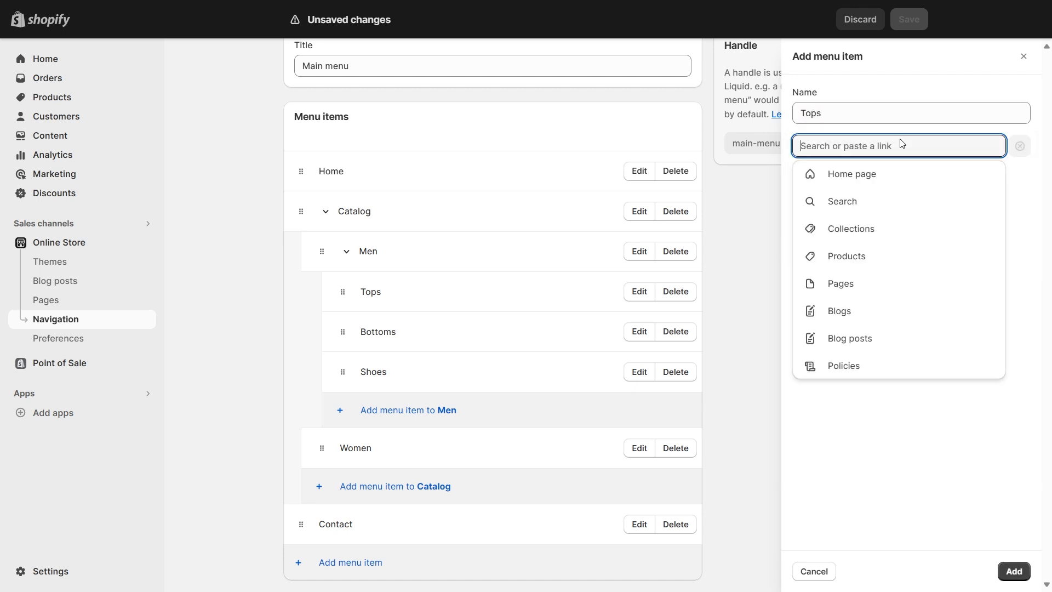
type("#")
left_click(872, 175)
left_click(1013, 570)
Add another "Bottoms" item that links to # to Catalog, below the second Tops.
double_click(385, 333)
key("ctrl+c")
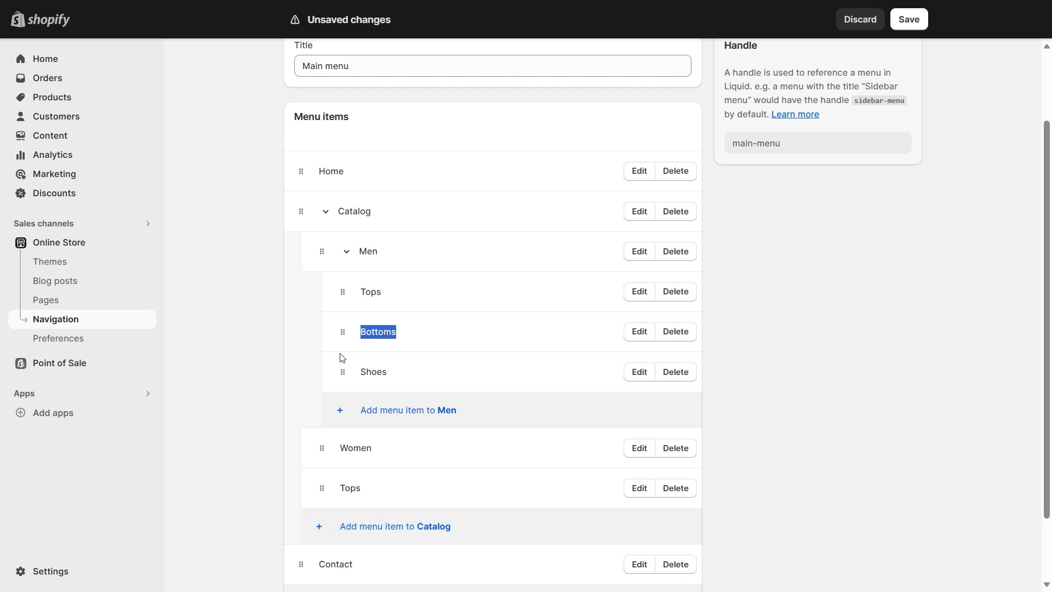
left_click(439, 531)
key("ctrl+v")
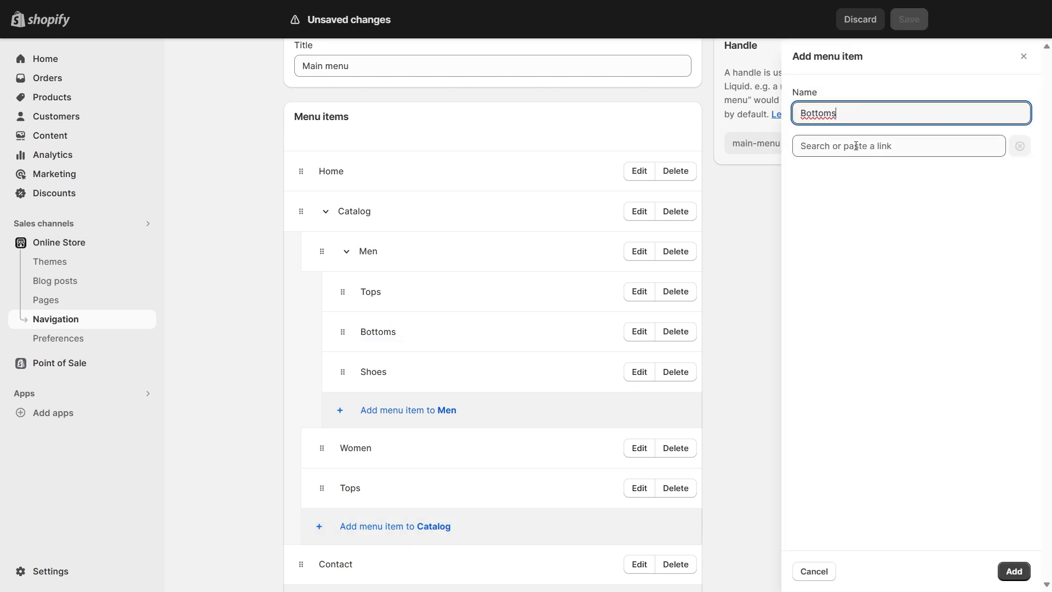
left_click(872, 147)
type("#")
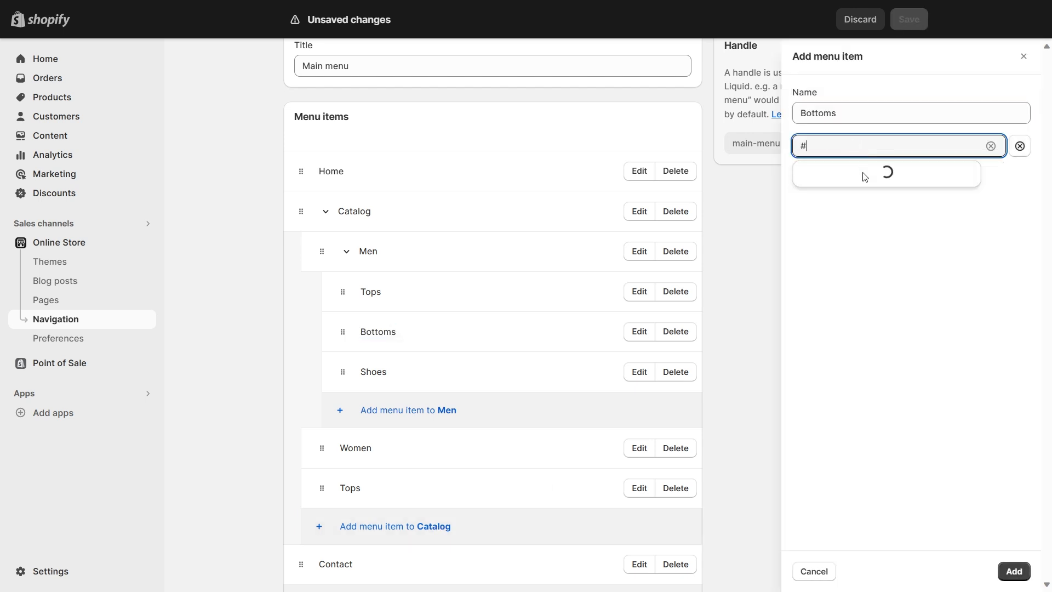
left_click(845, 177)
left_click(1013, 571)
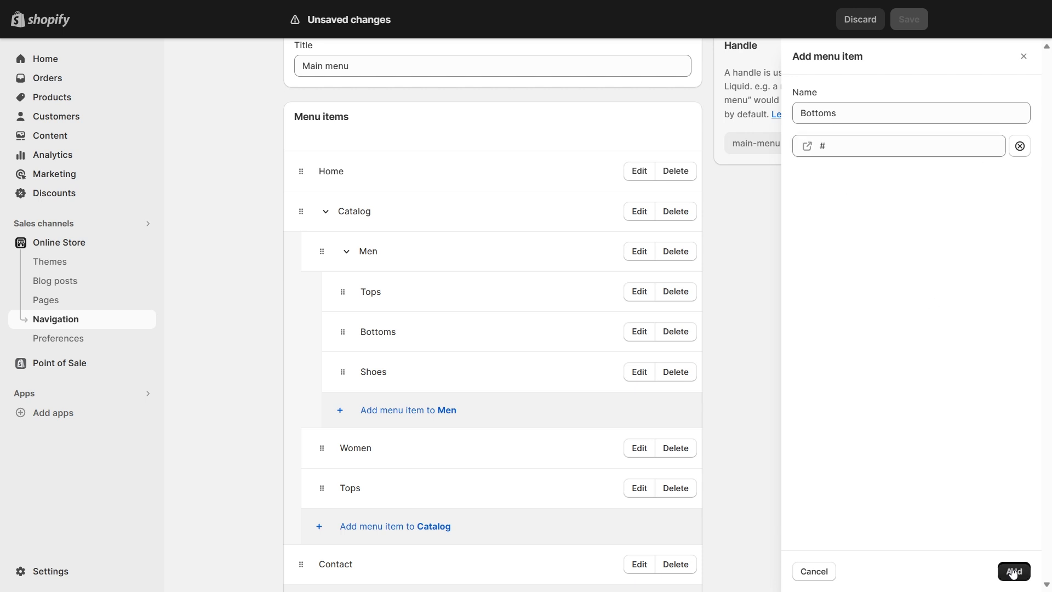
Add another "Shoes" item that links to # to Catalog, below the second Bottoms.
double_click(383, 370)
scroll(399, 463, "down", 2)
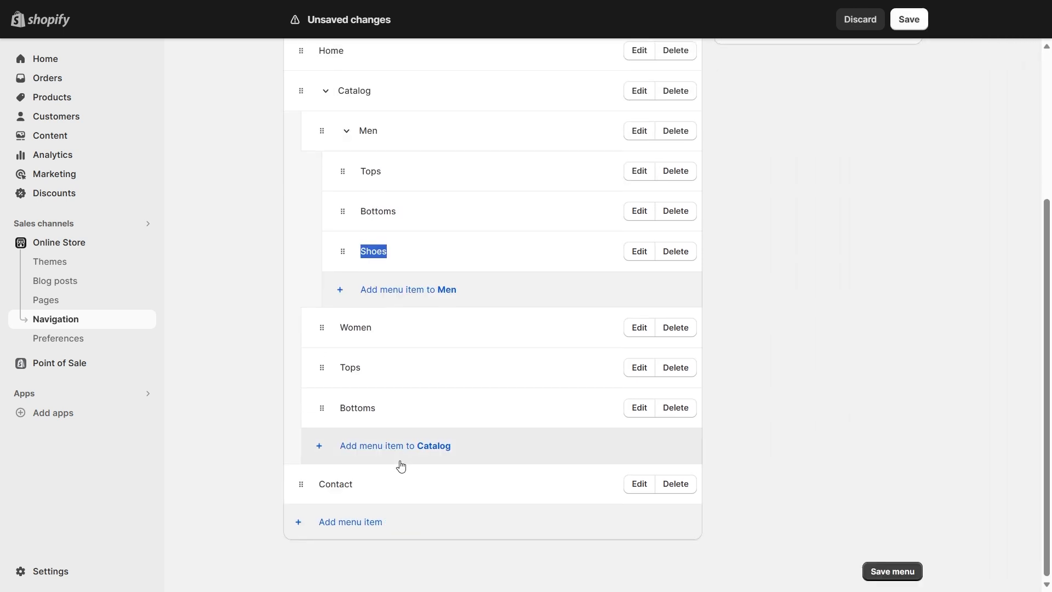
left_click(418, 445)
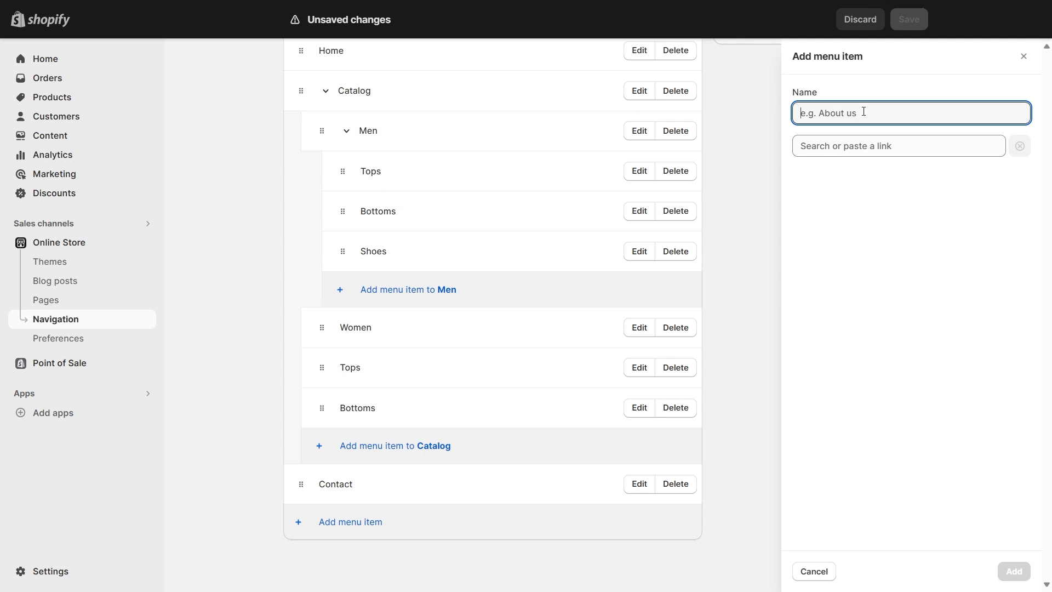
type("Sohe")
key("BackSpace")
key("BackSpace")
type("hoes")
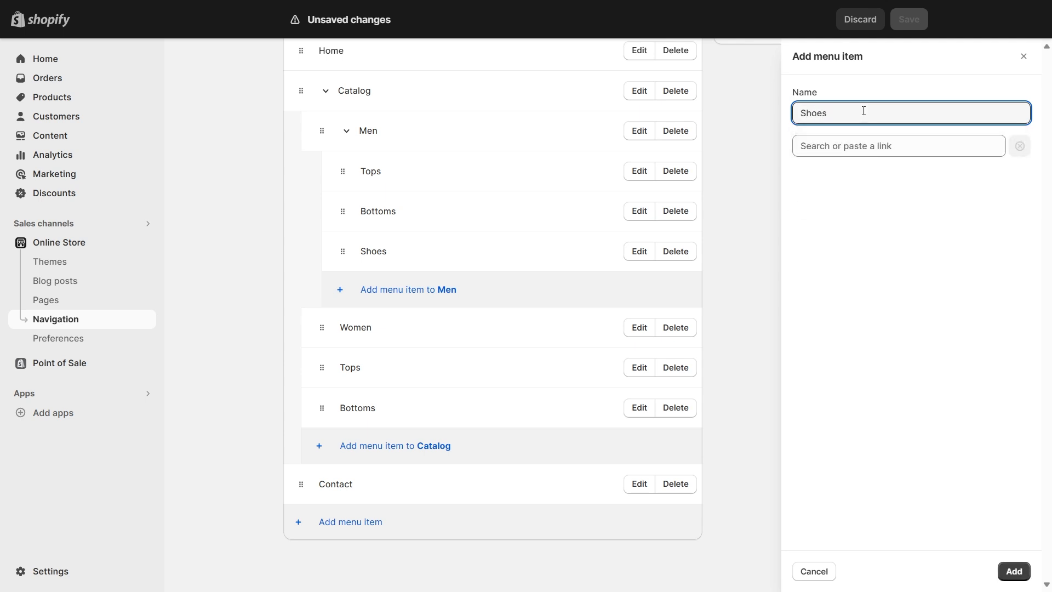
left_click(899, 145)
type("Shoes")
key("BackSpace")
key("BackSpace")
key("BackSpace")
key("BackSpace")
key("BackSpace")
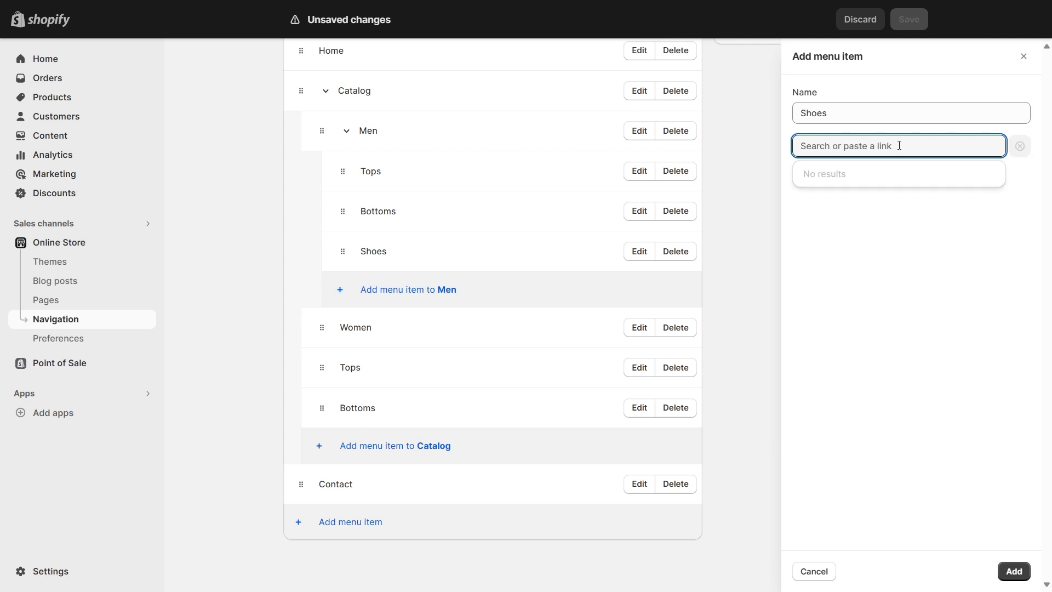
type("#")
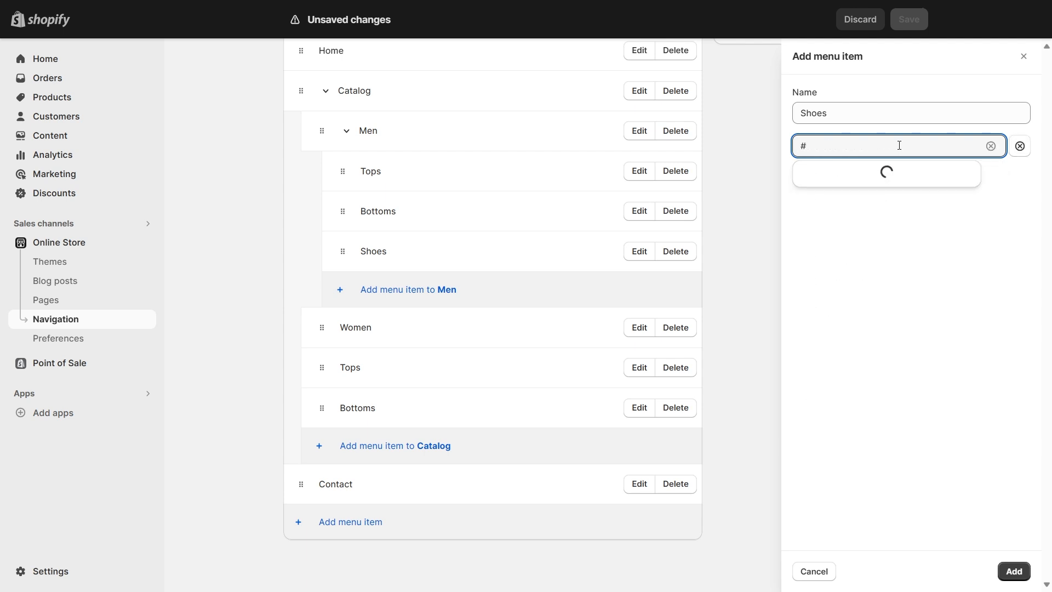
left_click(883, 184)
left_click(1014, 571)
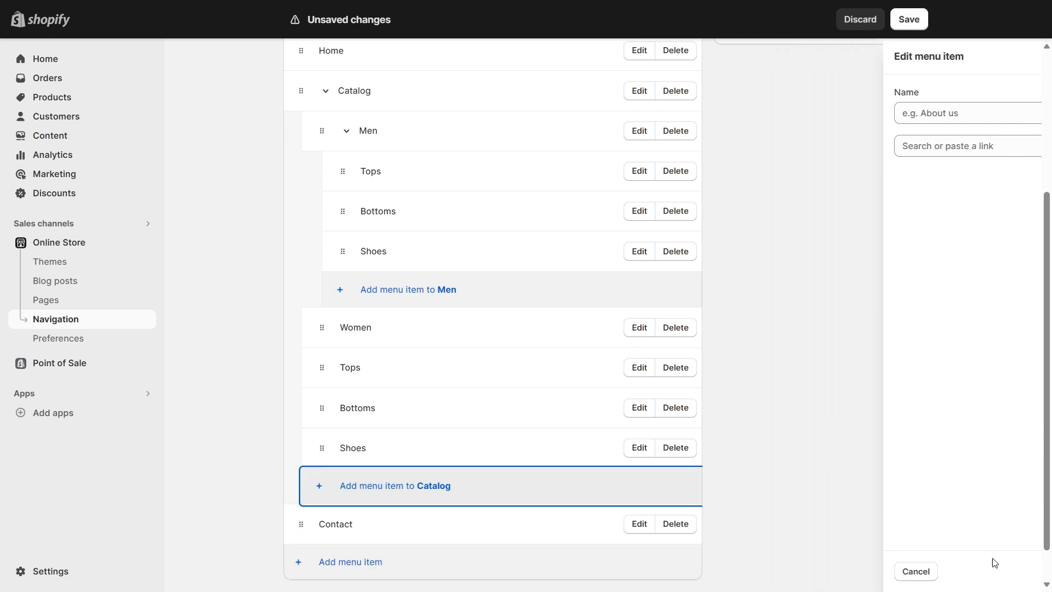
Nest the second set of Tops, Bottoms and Shoes items under Women.
left_click_drag(321, 367, 340, 387)
left_click_drag(322, 442, 345, 411)
left_click_drag(322, 487, 344, 458)
Rename the Catalog menu item as "Shop Now", keeping its link to All products.
scroll(545, 362, "up", 4)
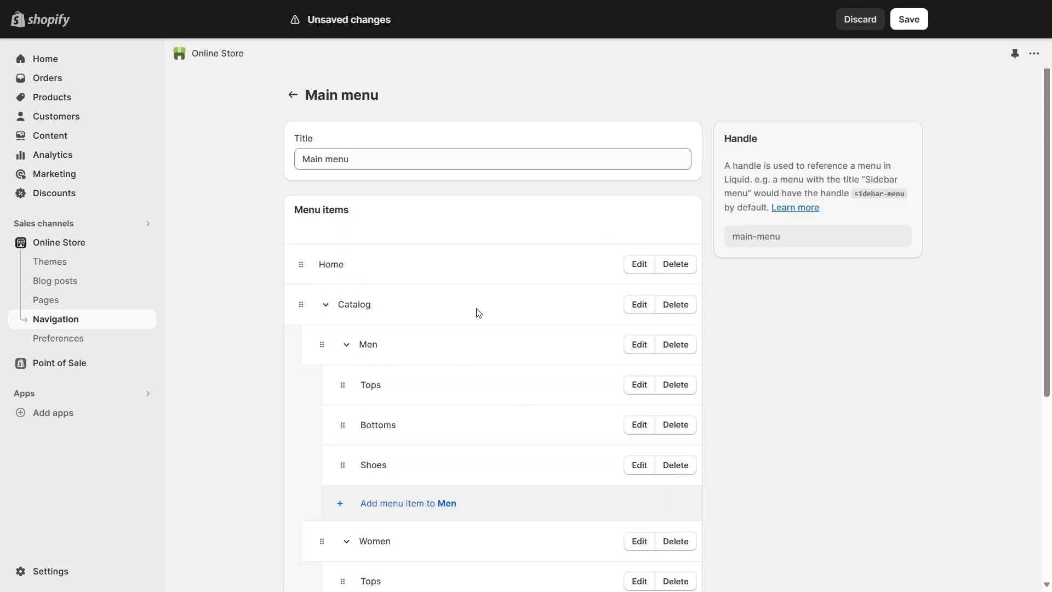
left_click_drag(344, 301, 382, 308)
left_click(385, 314)
left_click(636, 304)
left_click_drag(906, 103, 764, 110)
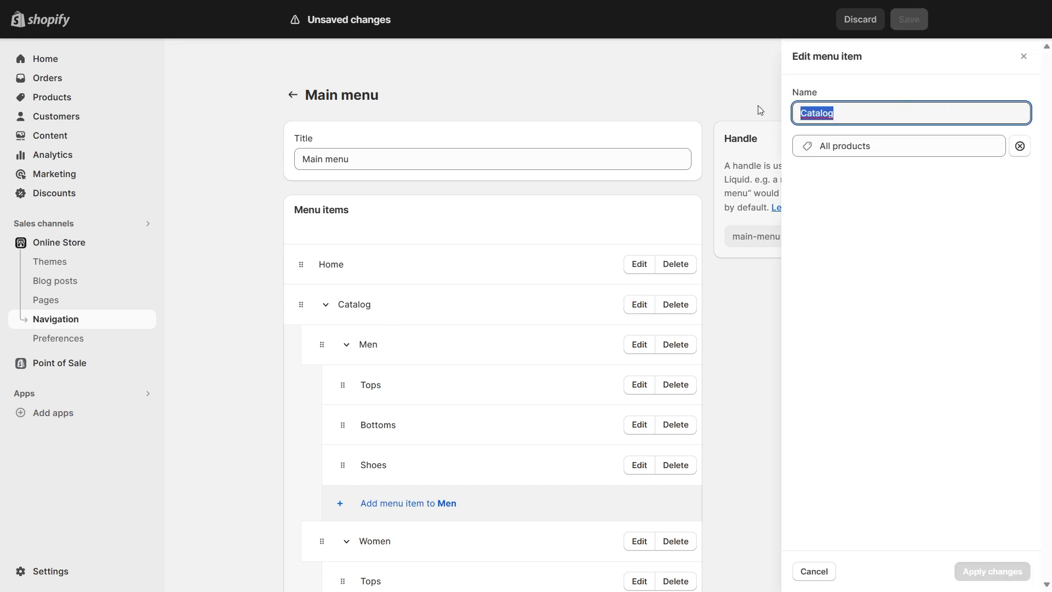
type("Shop Now")
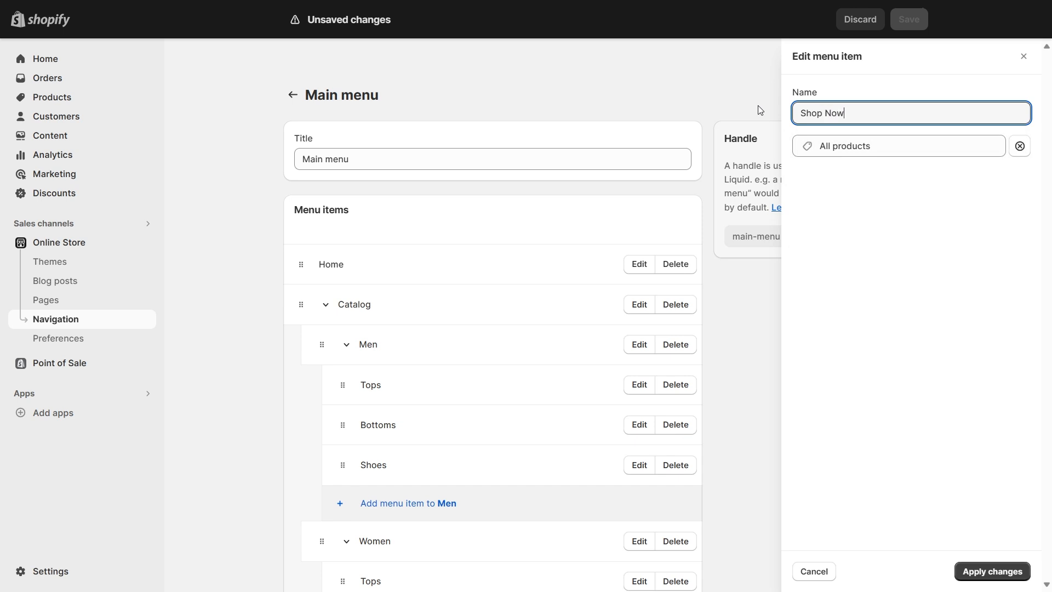
left_click(992, 571)
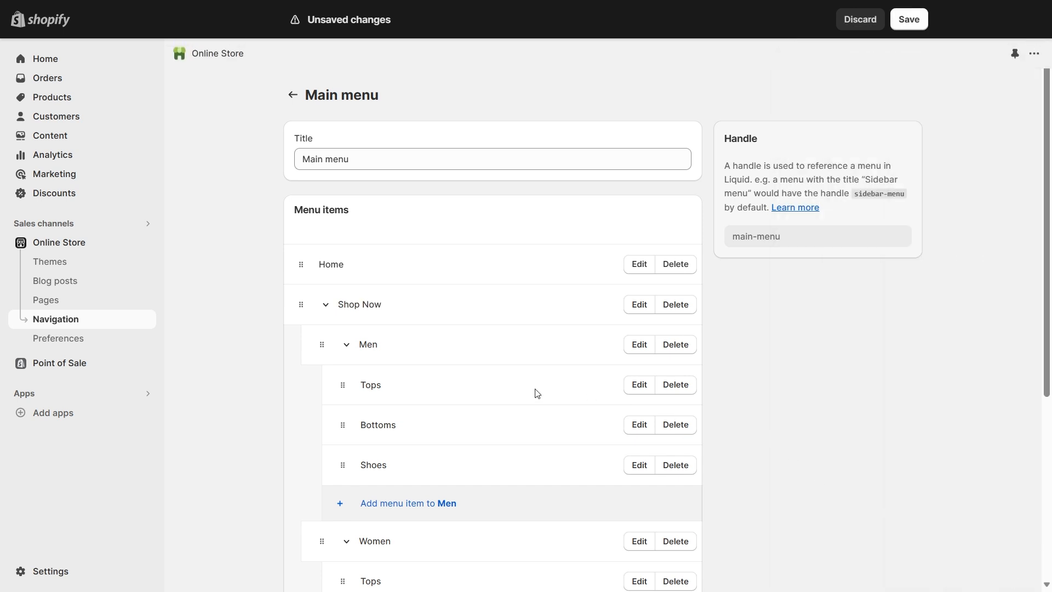
Collapse and expand the Men and Women groups under Shop Now to review the nested menu structure.
left_click(346, 345)
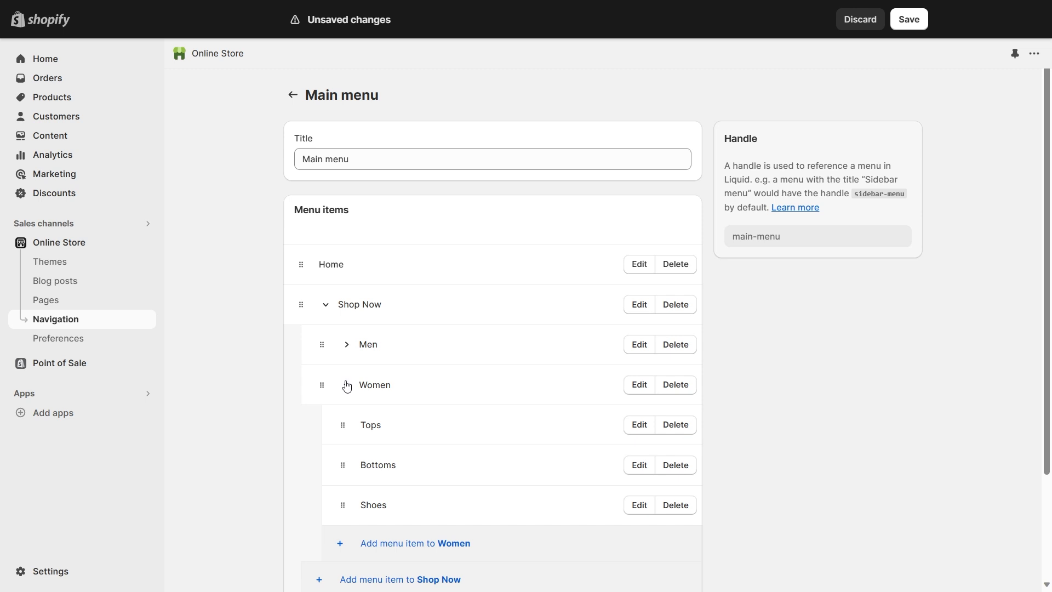
left_click(346, 385)
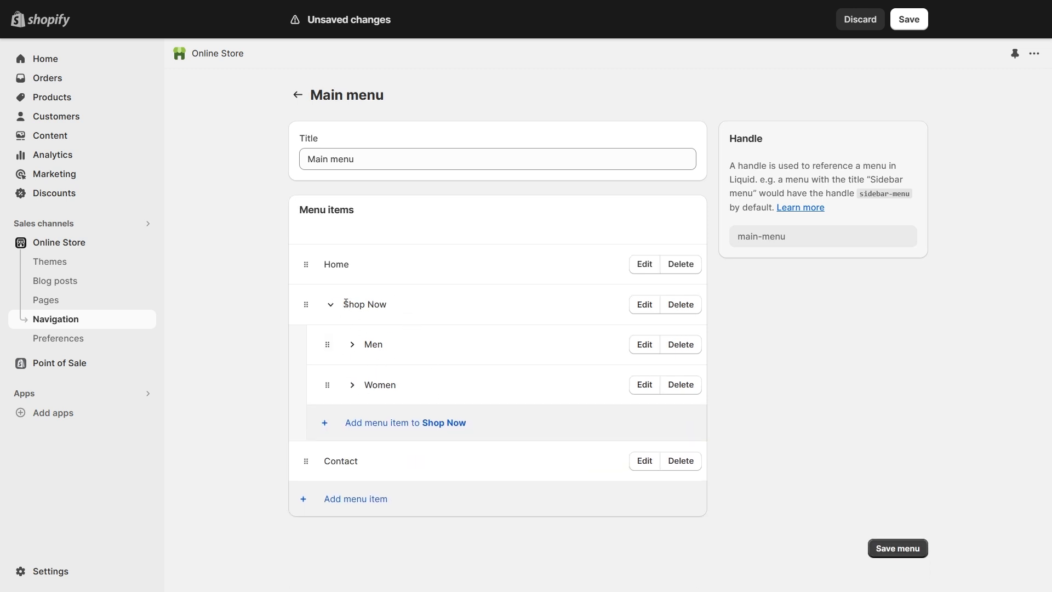
left_click_drag(345, 303, 423, 308)
left_click(404, 354)
left_click(352, 344)
left_click(352, 344)
double_click(358, 383)
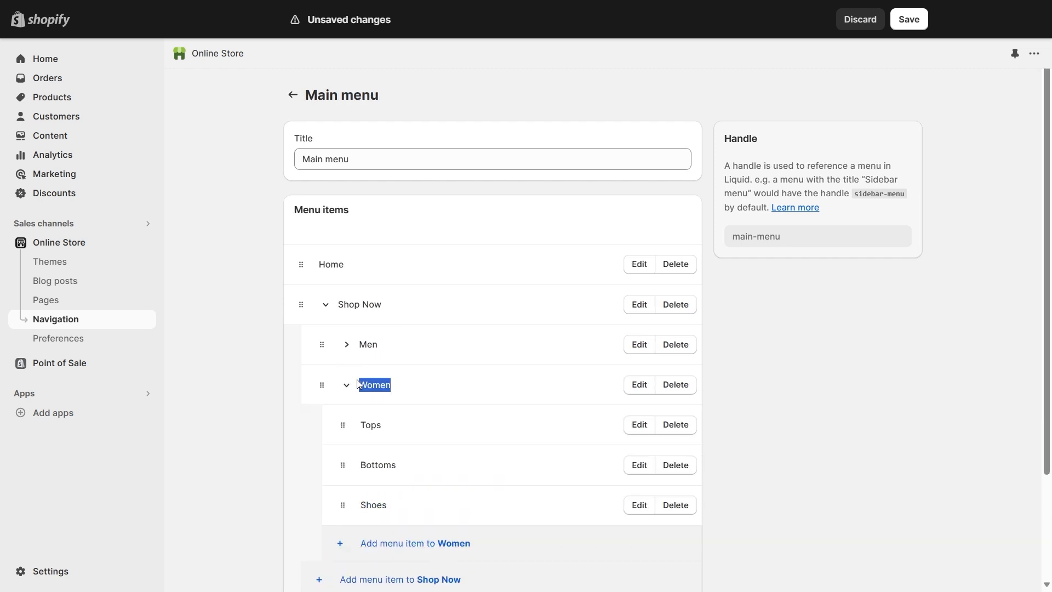
left_click(357, 384)
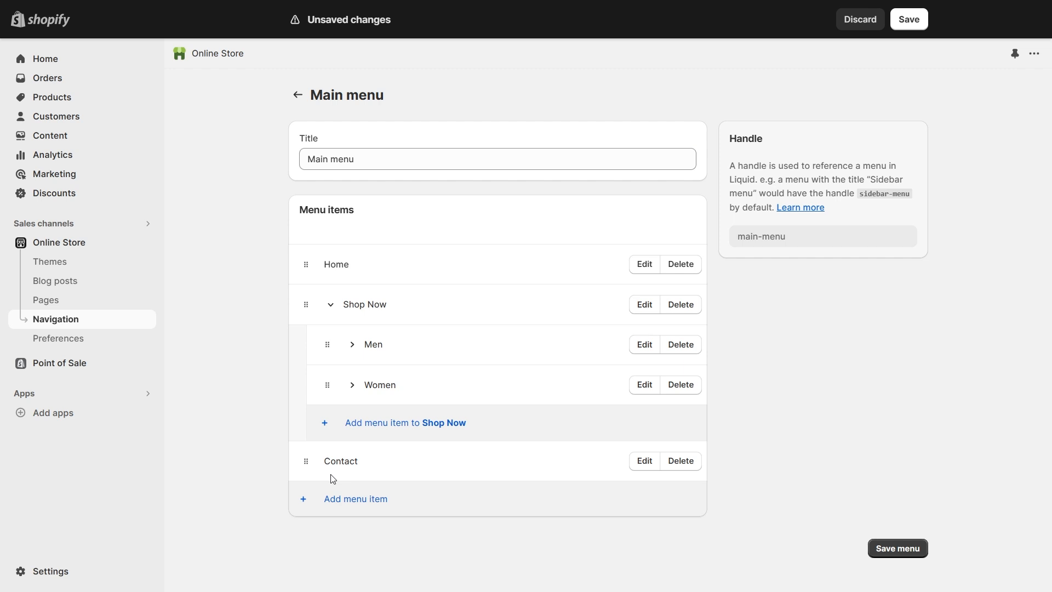
left_click(384, 503)
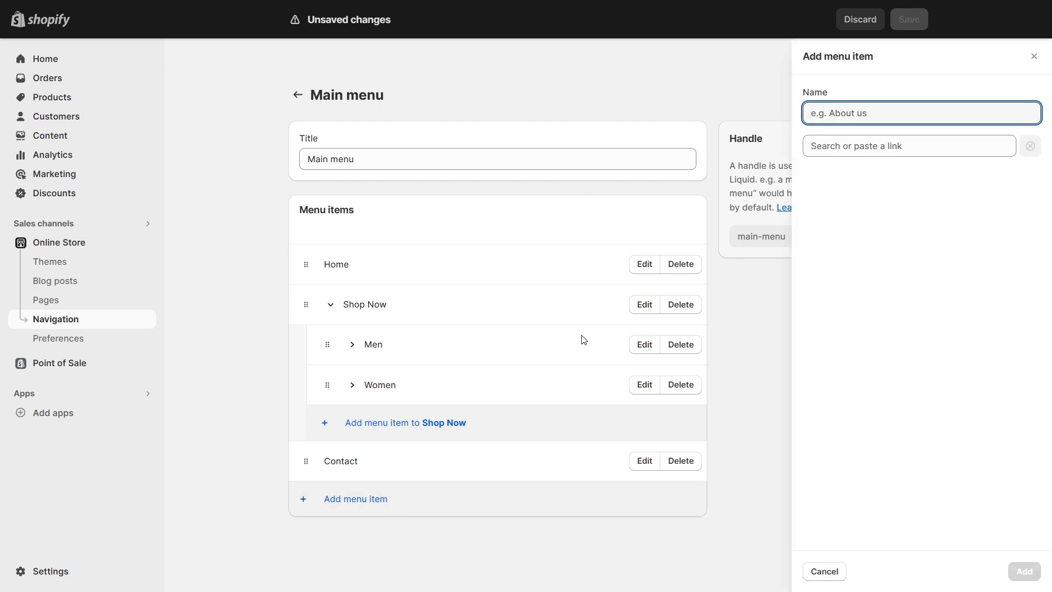
left_click(827, 144)
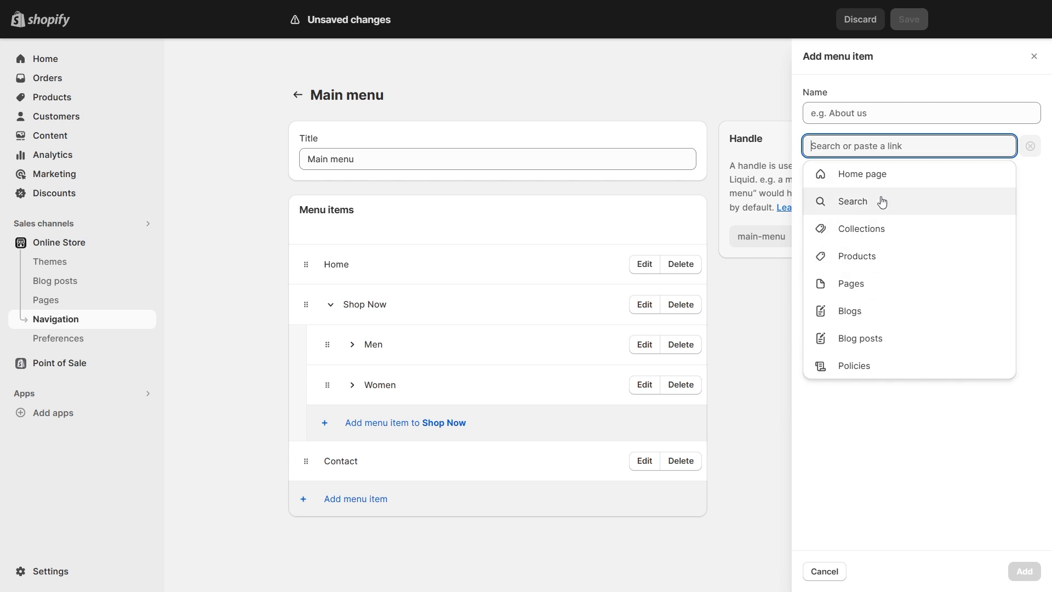
left_click(873, 283)
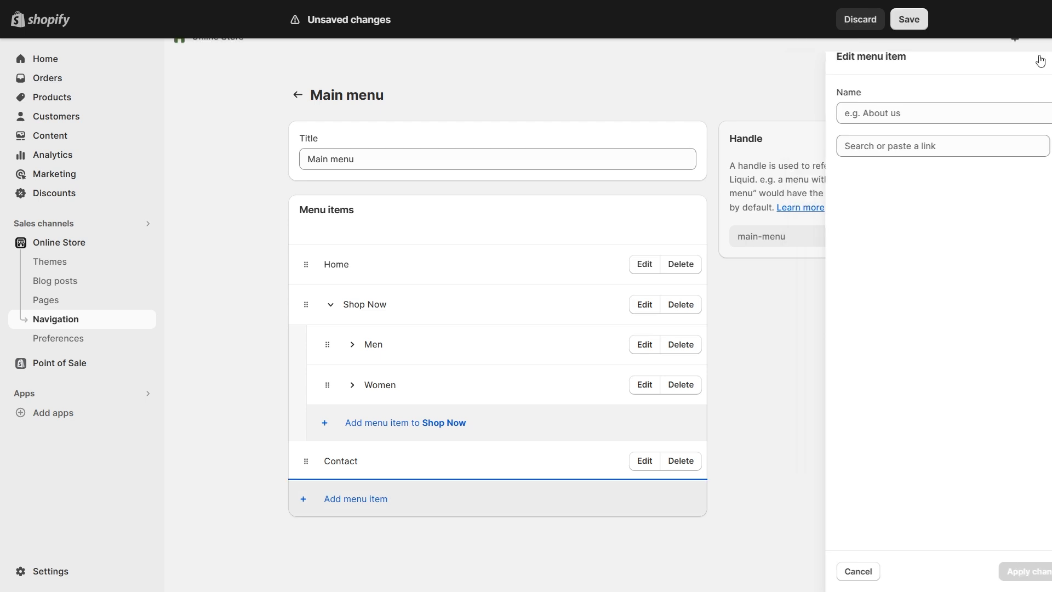
left_click(1034, 57)
Save the main menu changes and leave the menu's edit page.
left_click(921, 21)
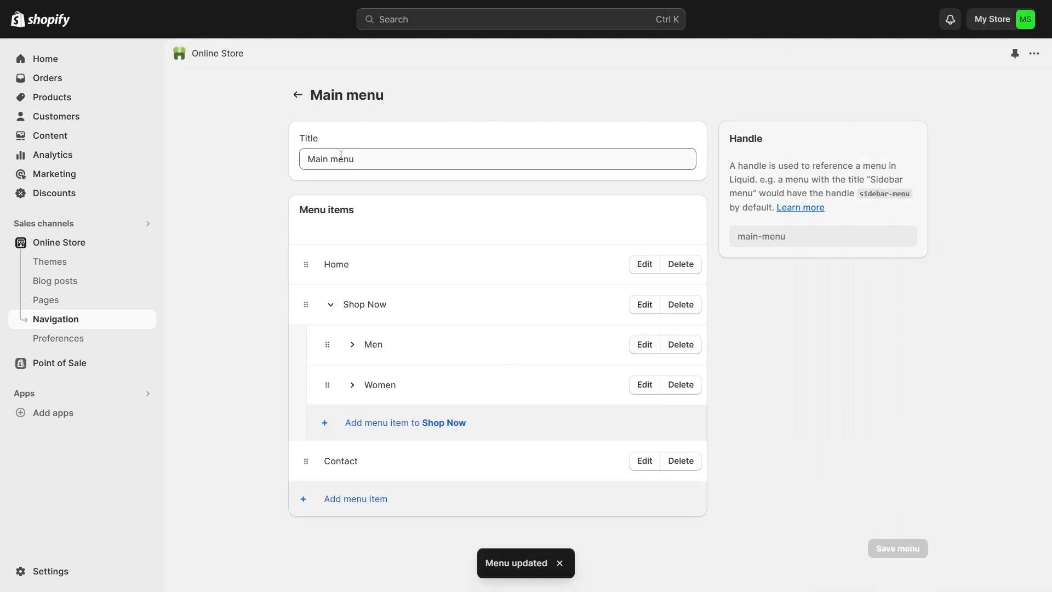
left_click(299, 98)
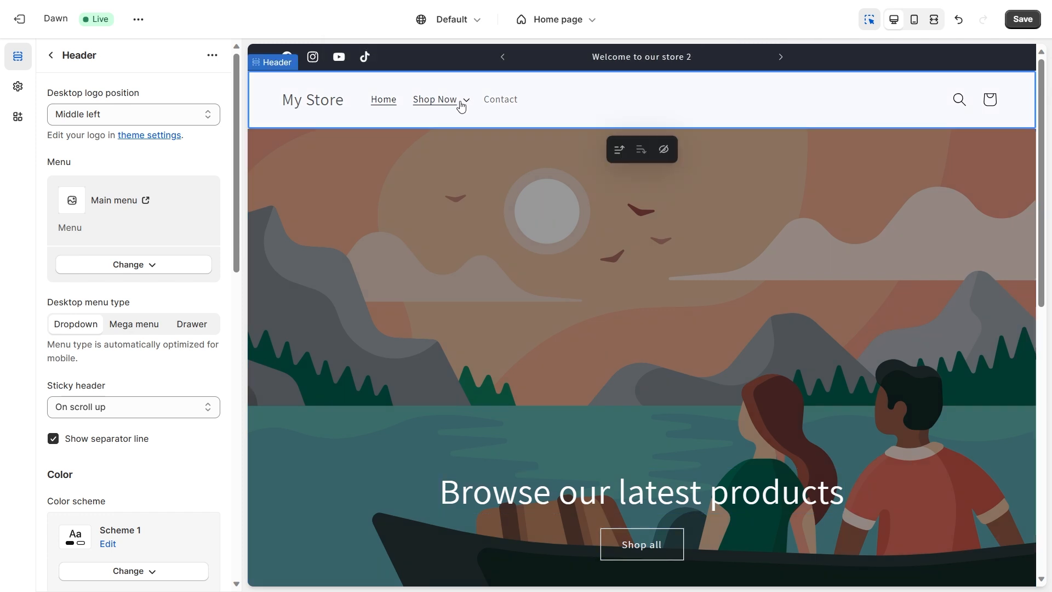
Preview the Shop Now dropdown in the store header, expanding and collapsing its Men and Women submenus.
left_click(468, 106)
left_click(526, 137)
left_click(525, 141)
left_click(526, 159)
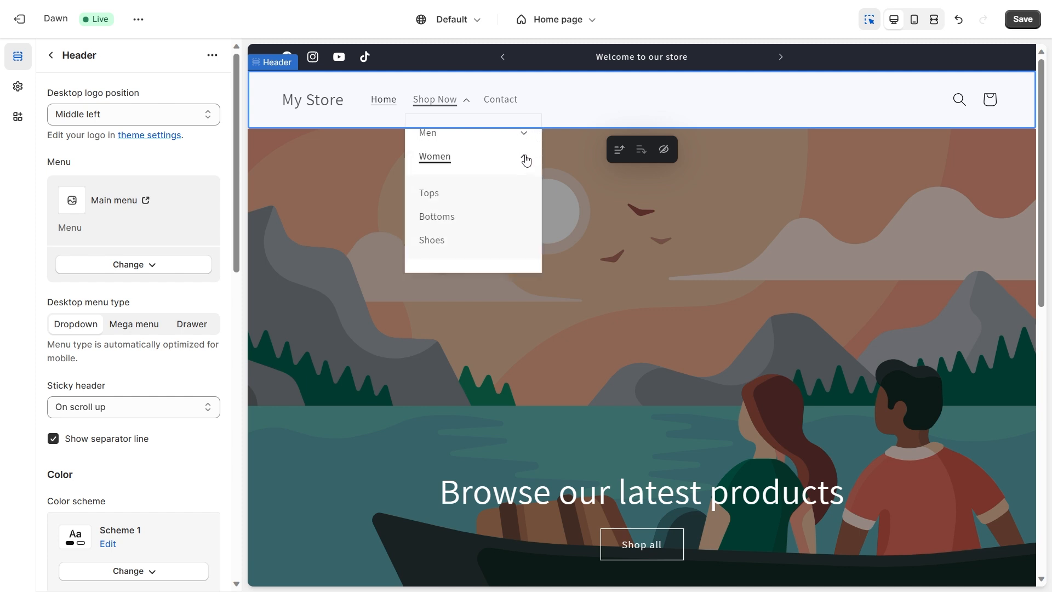
left_click(526, 160)
left_click(522, 141)
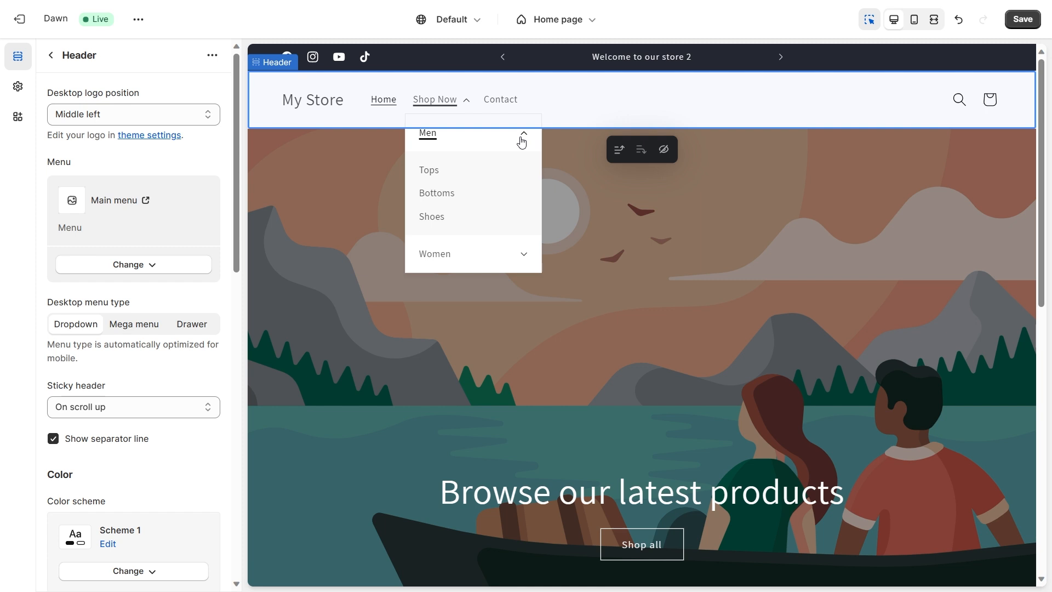
left_click(522, 141)
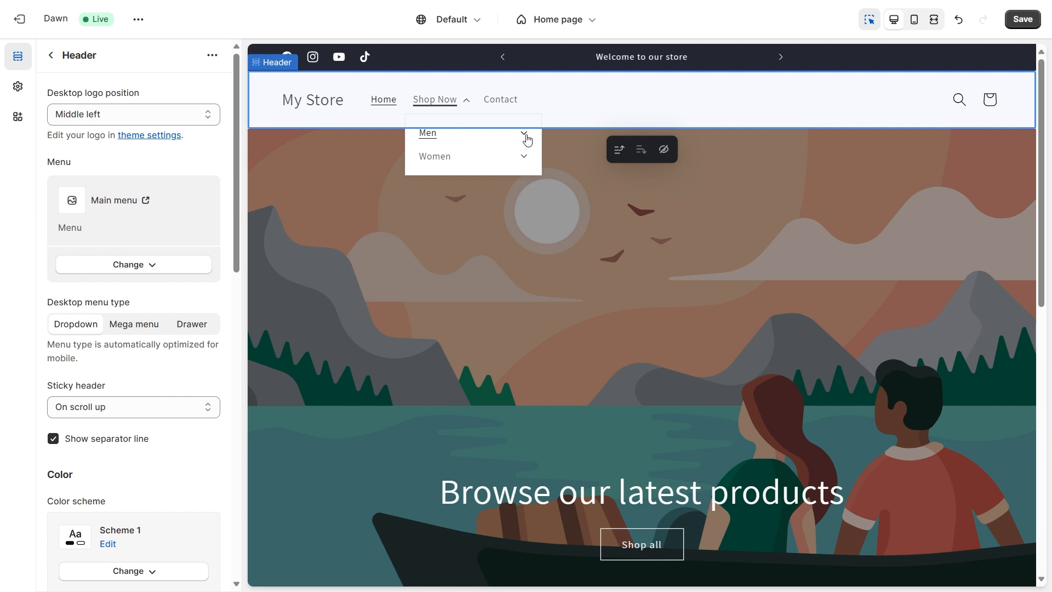
Set the header's desktop menu type to Mega menu and preview it by expanding Shop Now.
left_click(120, 305)
left_click(127, 323)
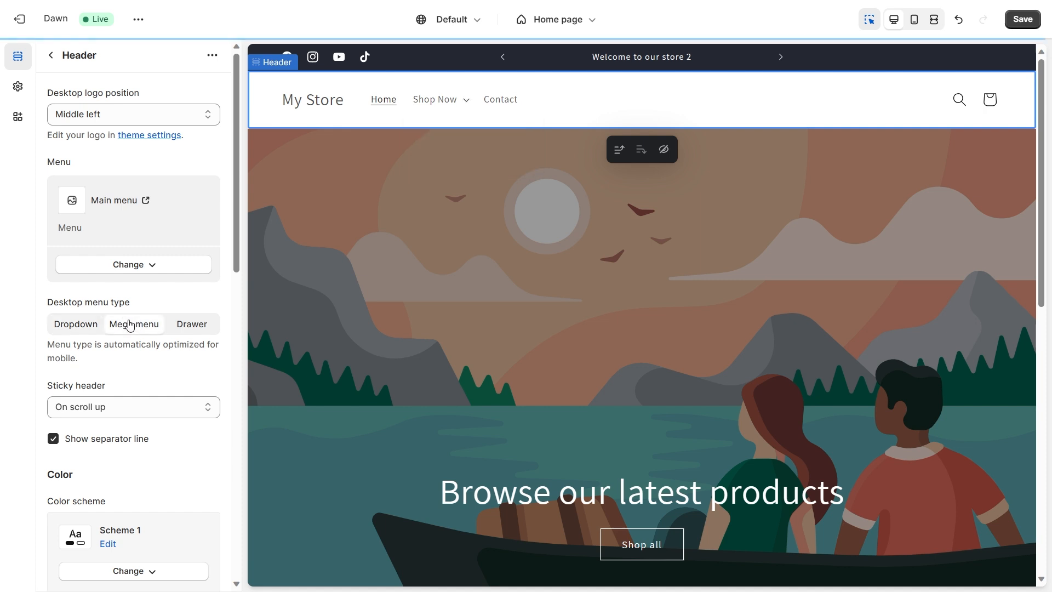
left_click(467, 100)
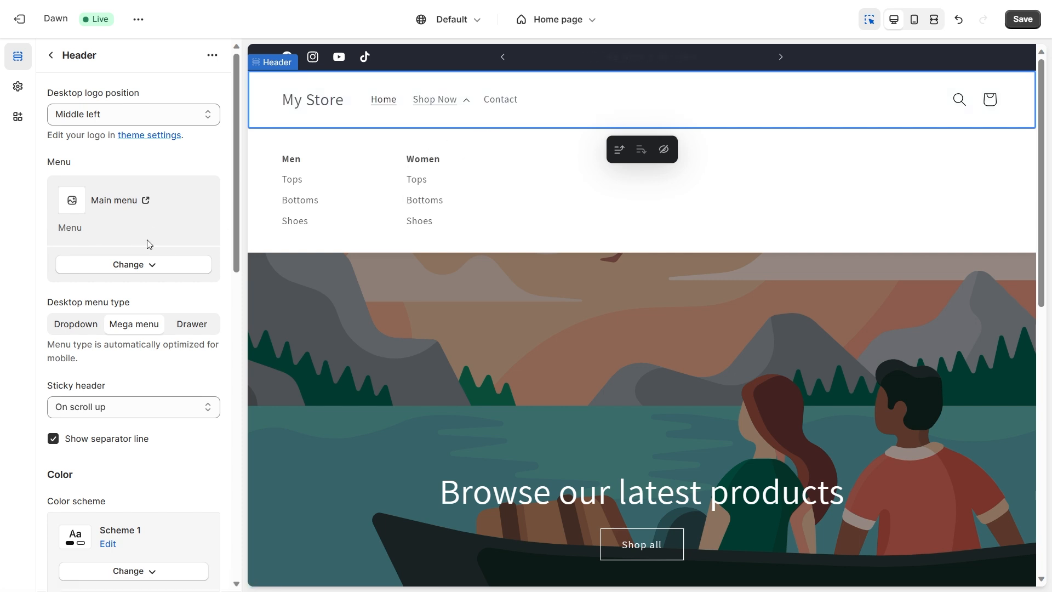
Try the Drawer desktop menu type, preview opening the drawer, and switch the type back to Mega menu.
left_click(185, 330)
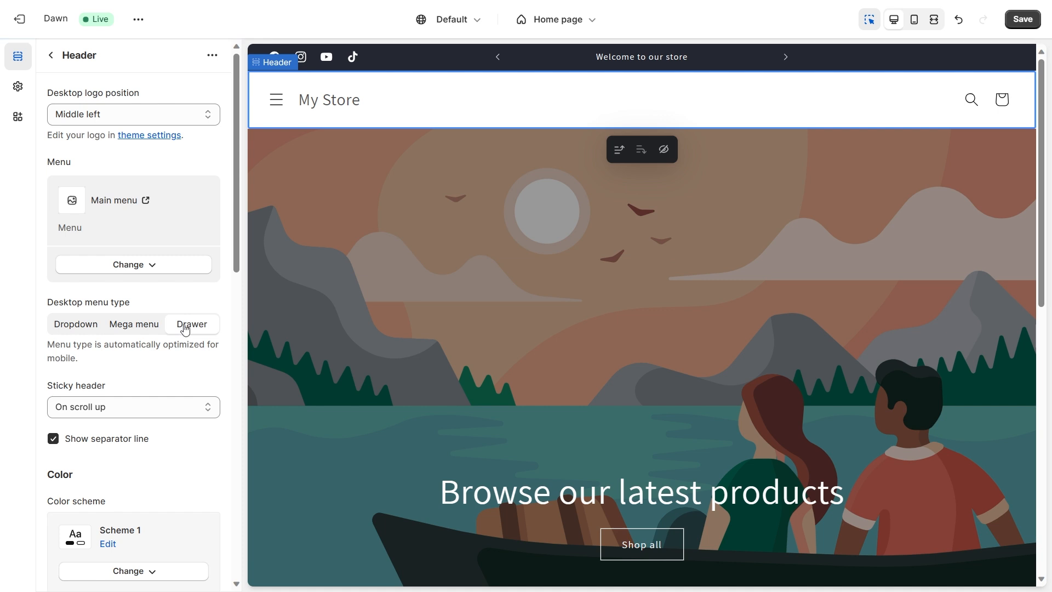
left_click(279, 104)
left_click(280, 104)
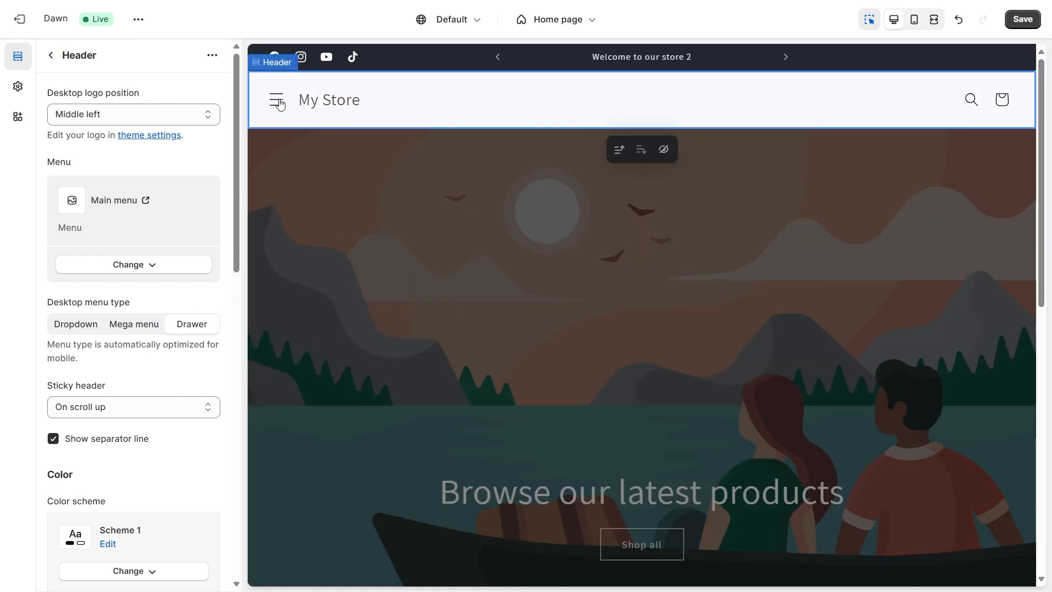
left_click(279, 104)
left_click(279, 105)
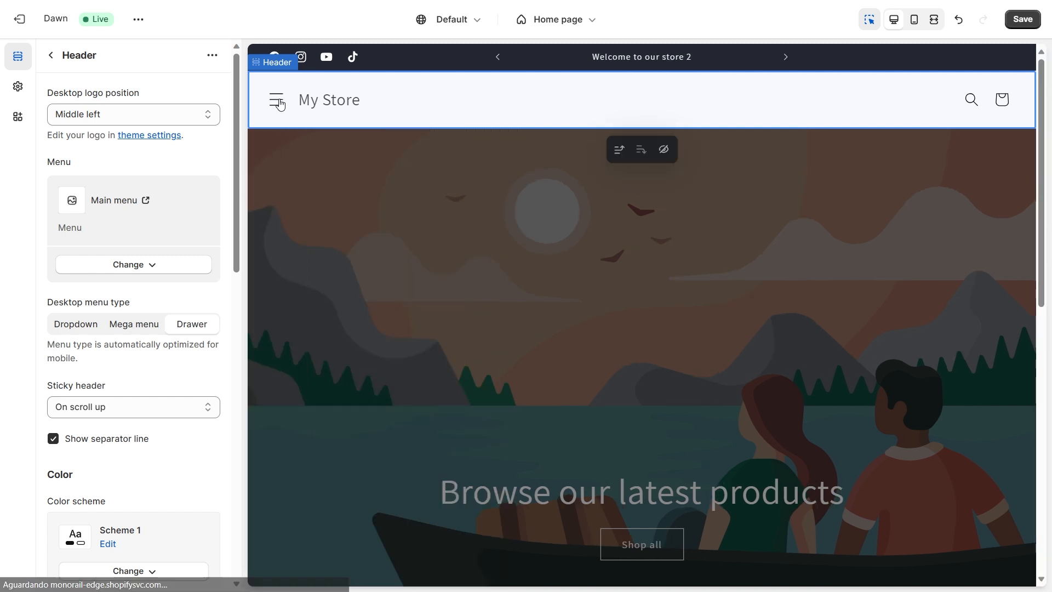
left_click(134, 324)
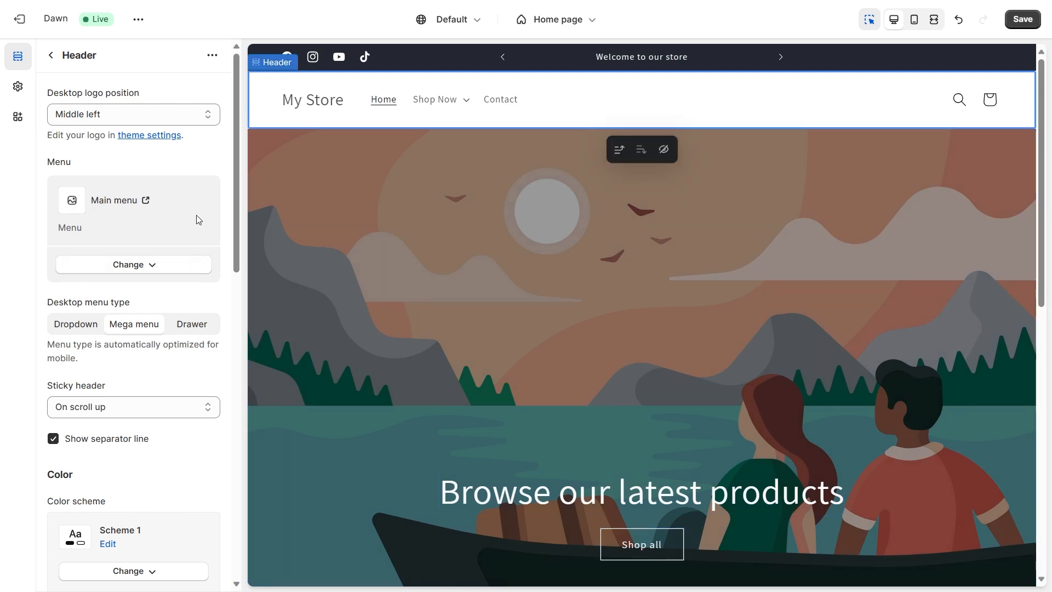
Open the theme's logo settings from the header section.
scroll(225, 219, "down", 3)
scroll(225, 219, "up", 3)
left_click_drag(46, 135, 112, 135)
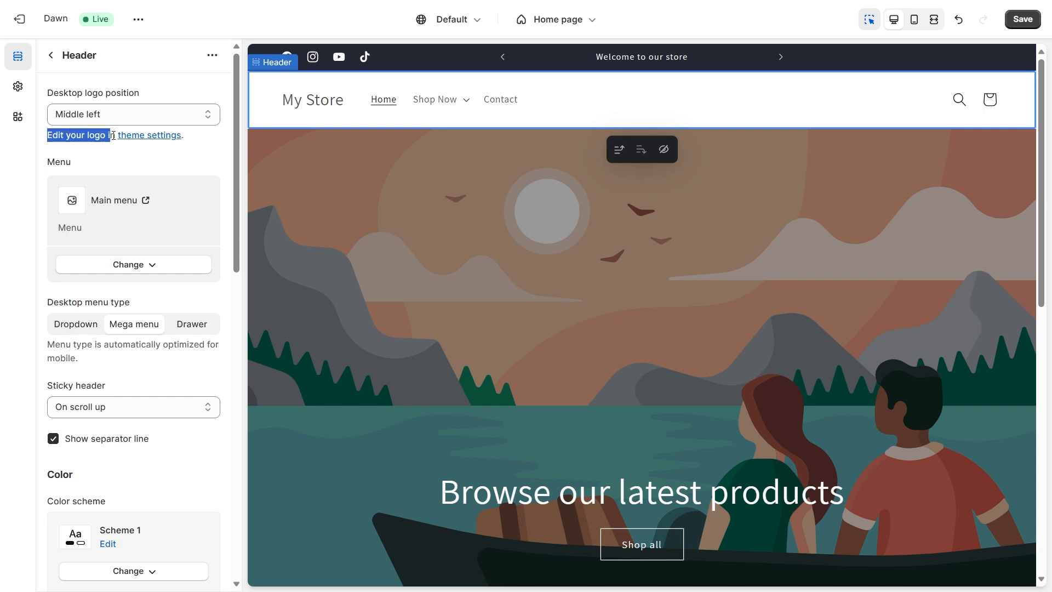
left_click(113, 135)
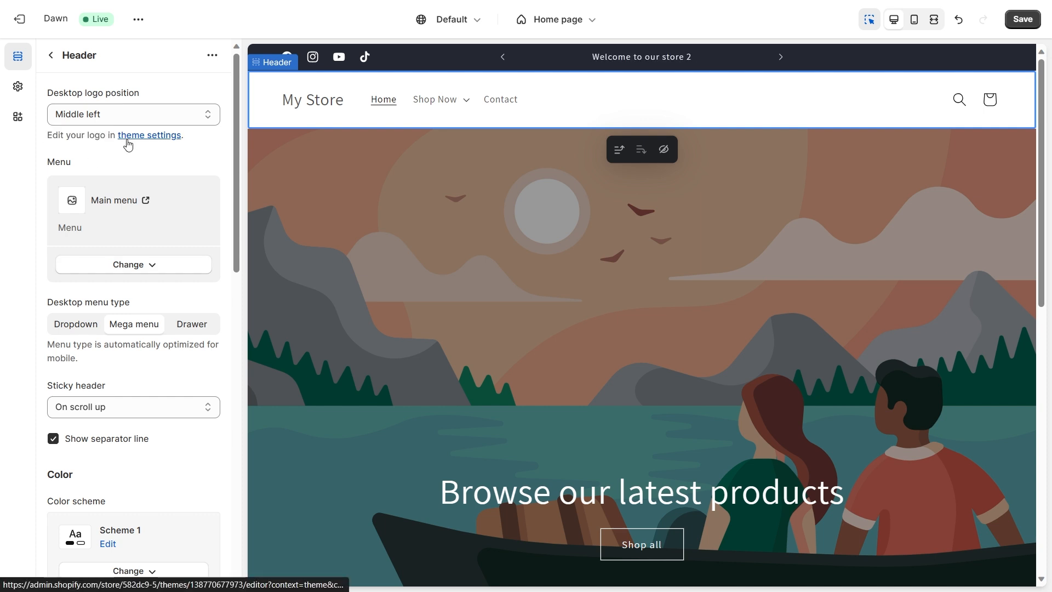
left_click(127, 142)
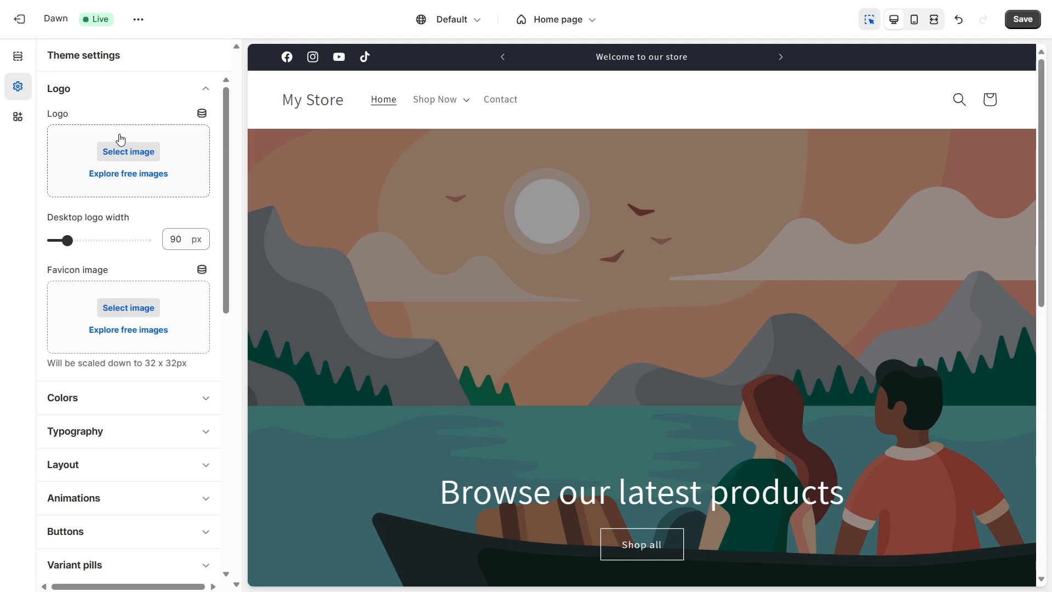
Switch to the Logoipsum site and download the dark LOQO placeholder logo as an SVG, closing the downloads list.
key("ctrl+Tab")
key("ctrl+Tab")
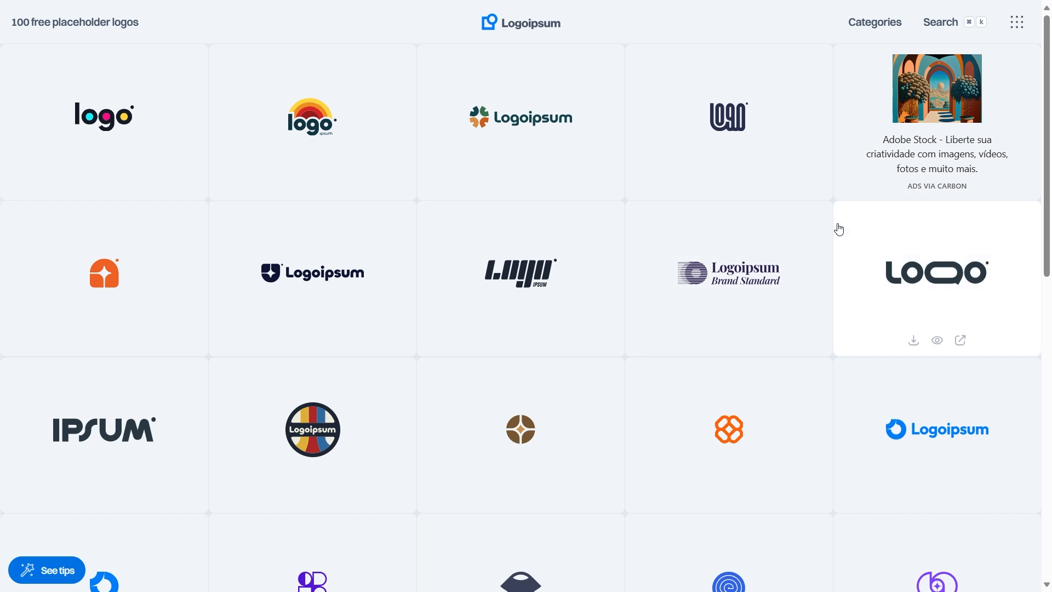
scroll(838, 219, "down", 2)
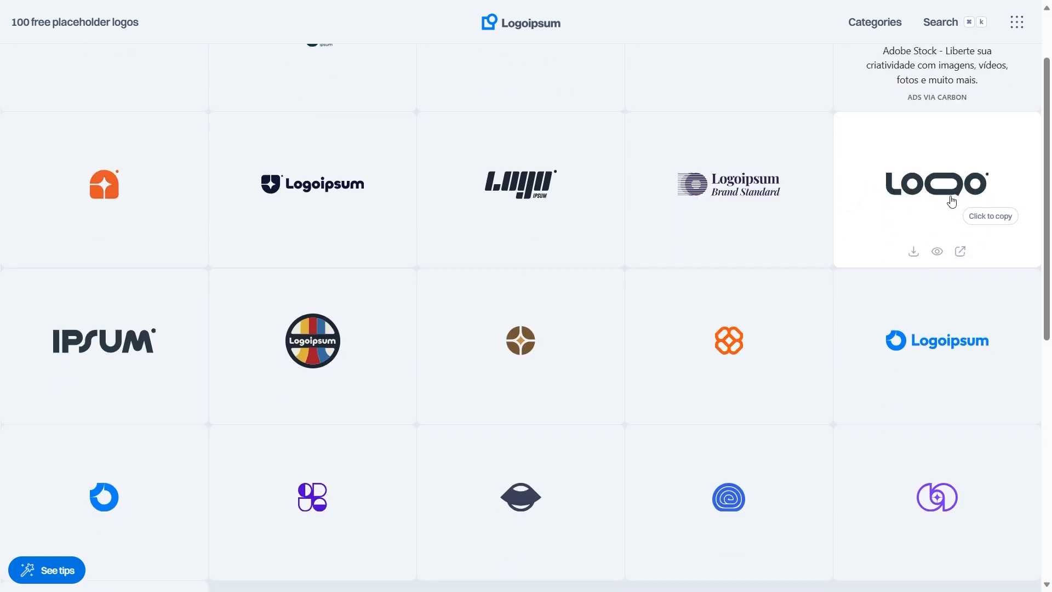
left_click(913, 252)
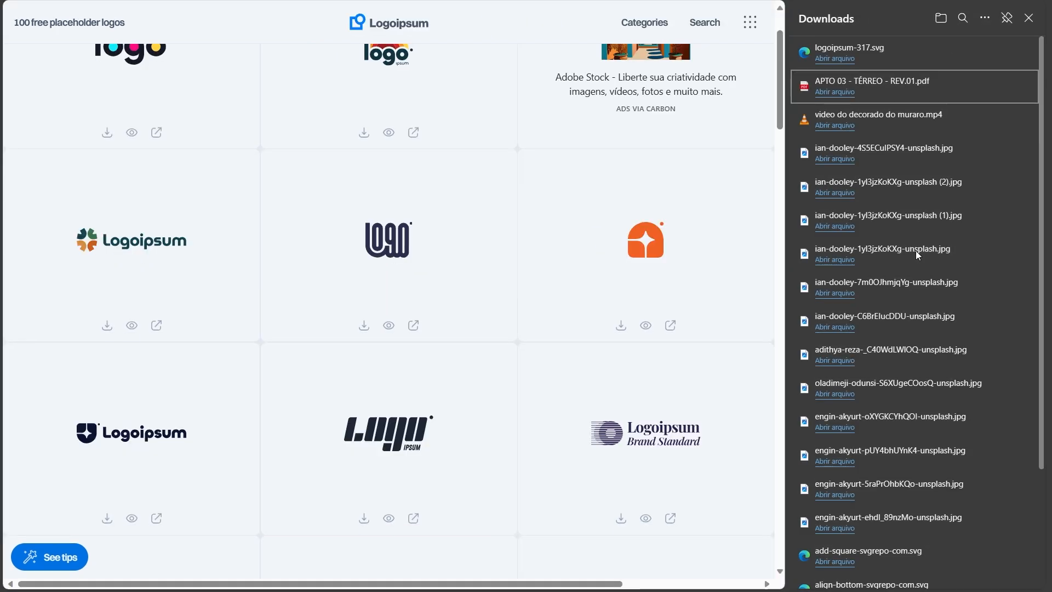
left_click(1030, 18)
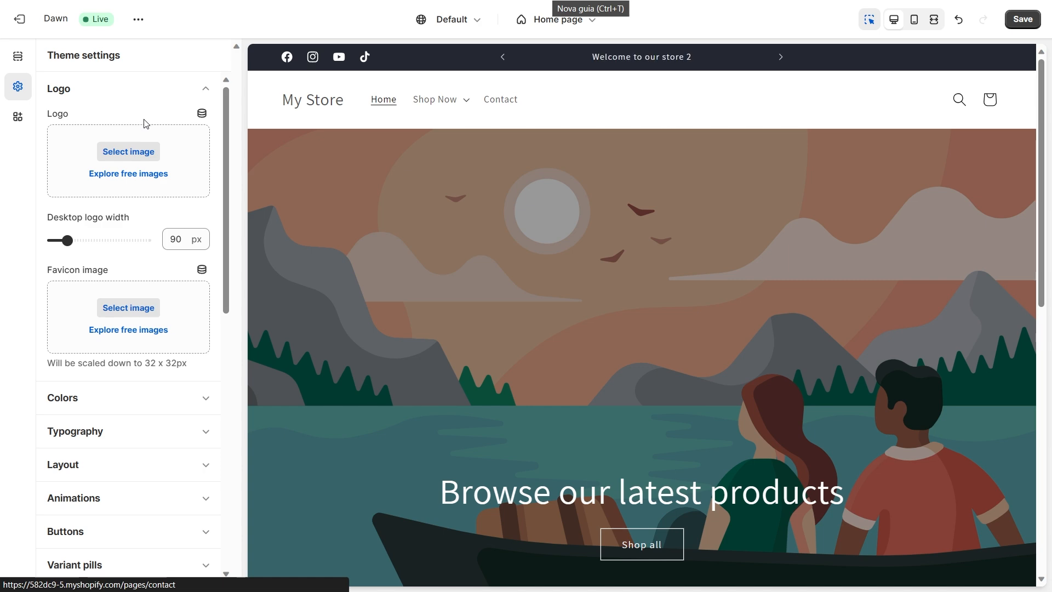
Switch back to the theme editor and upload logoipsum-317 from the Downloads folder as the store logo.
left_click(136, 150)
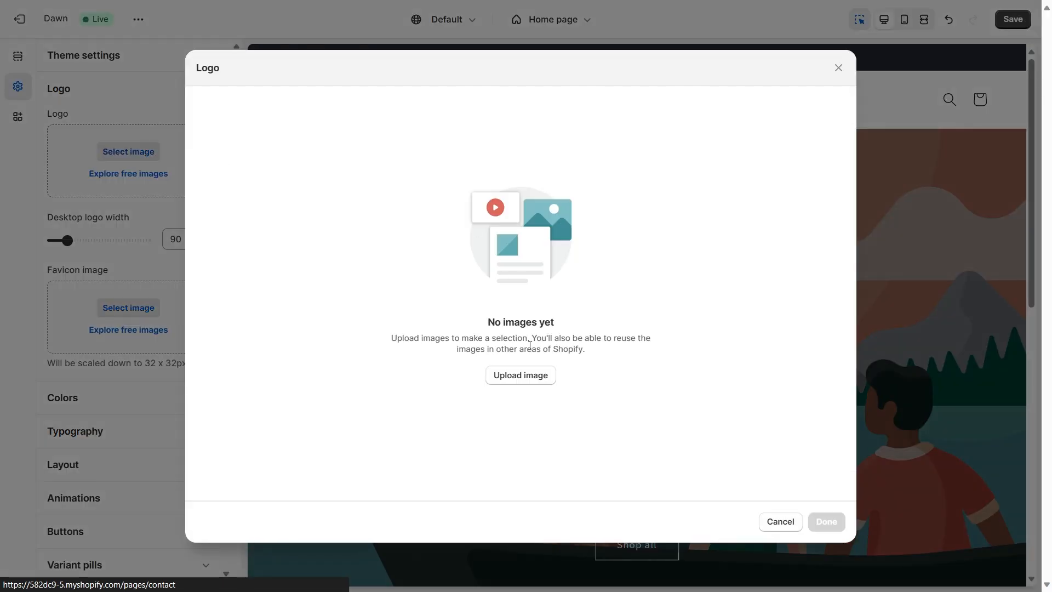
left_click(523, 375)
left_click(72, 154)
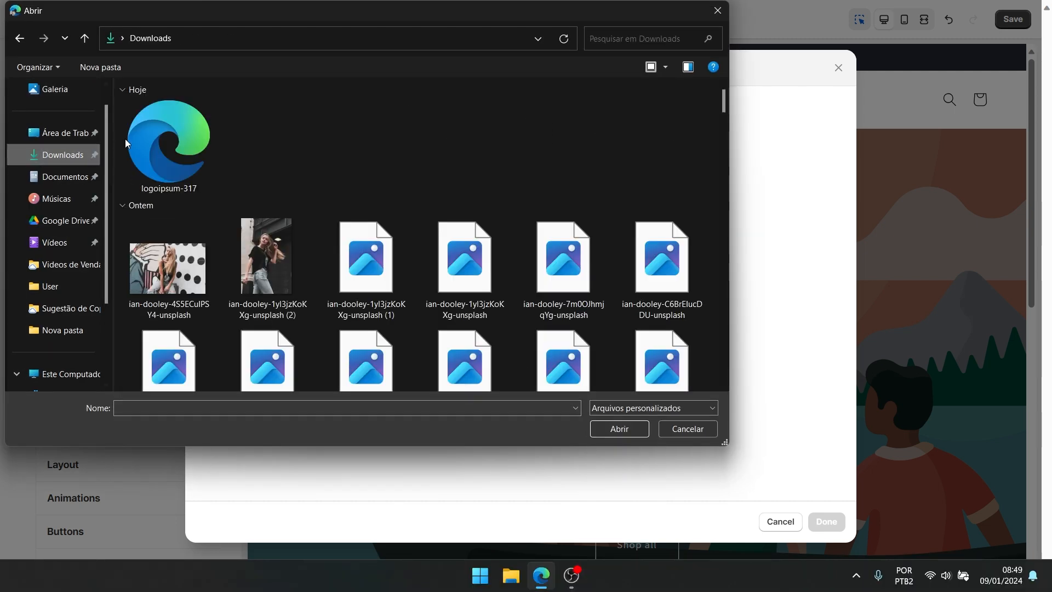
double_click(163, 142)
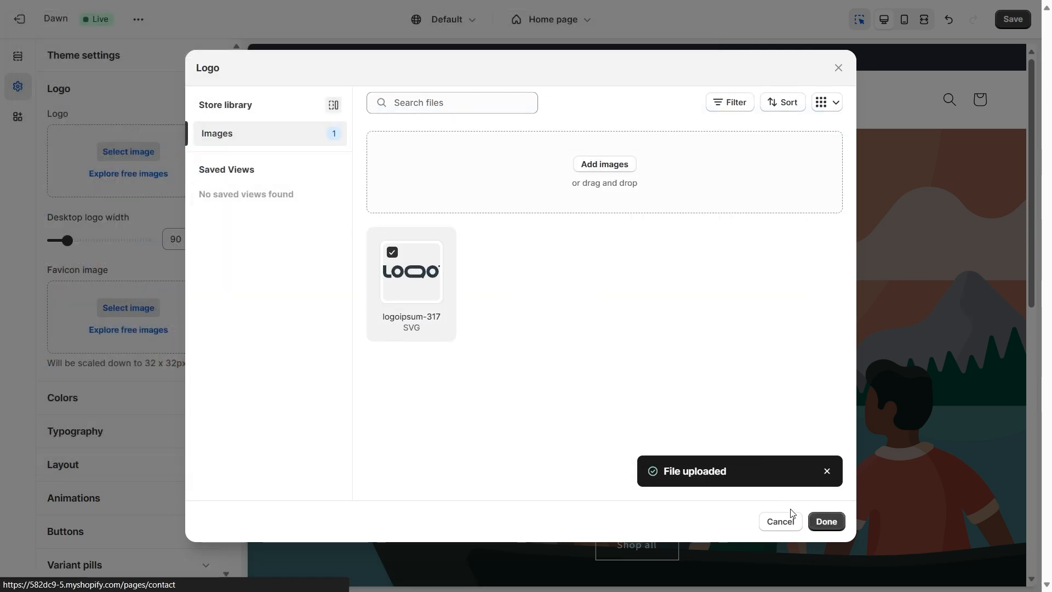
left_click(825, 521)
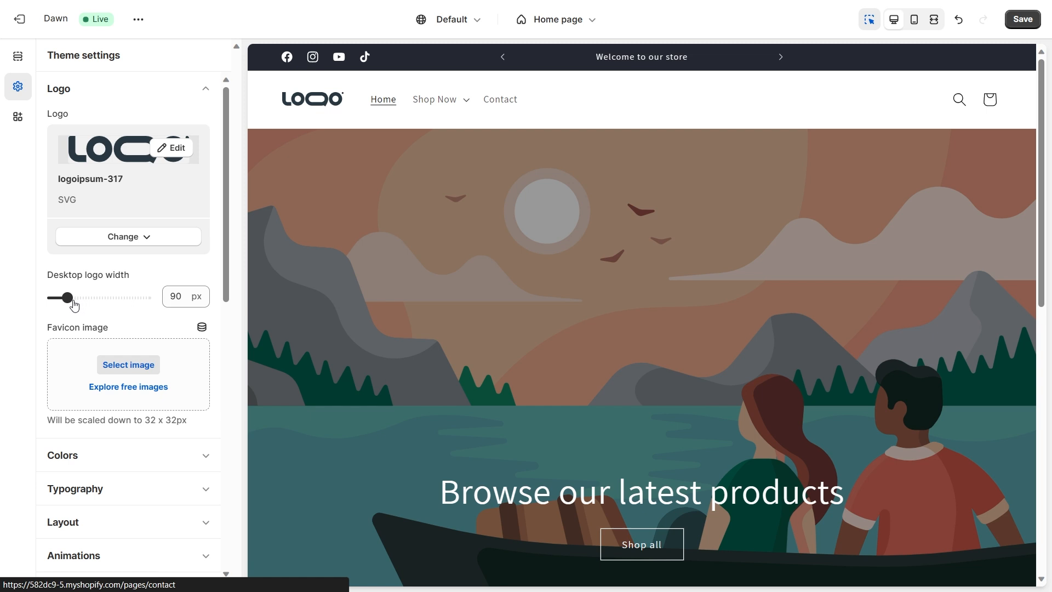
Try desktop logo widths of 110, 140 and 300 px, and settle on 130 px.
left_click(74, 300)
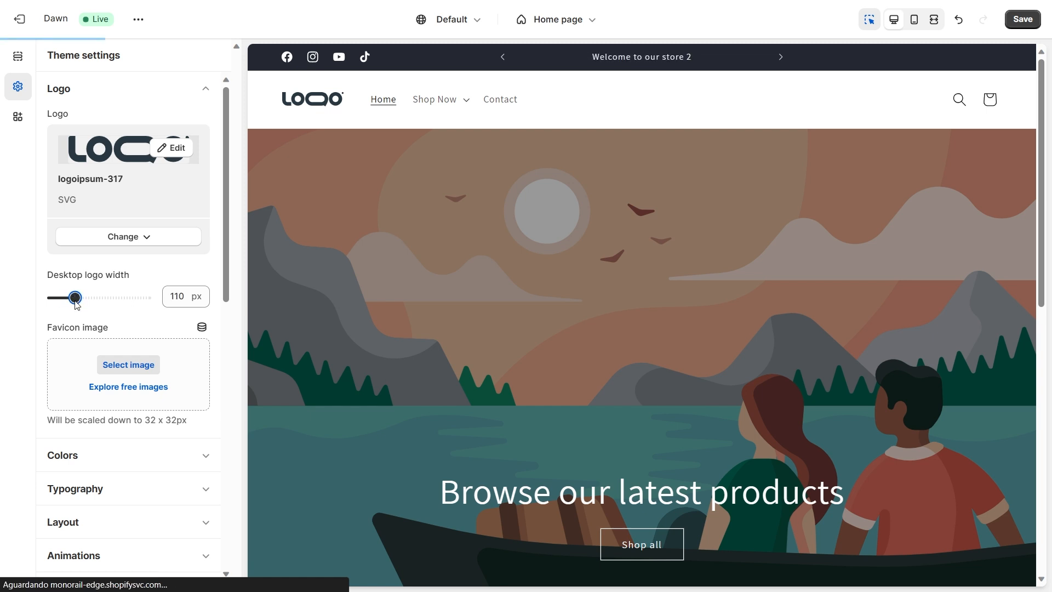
left_click(86, 300)
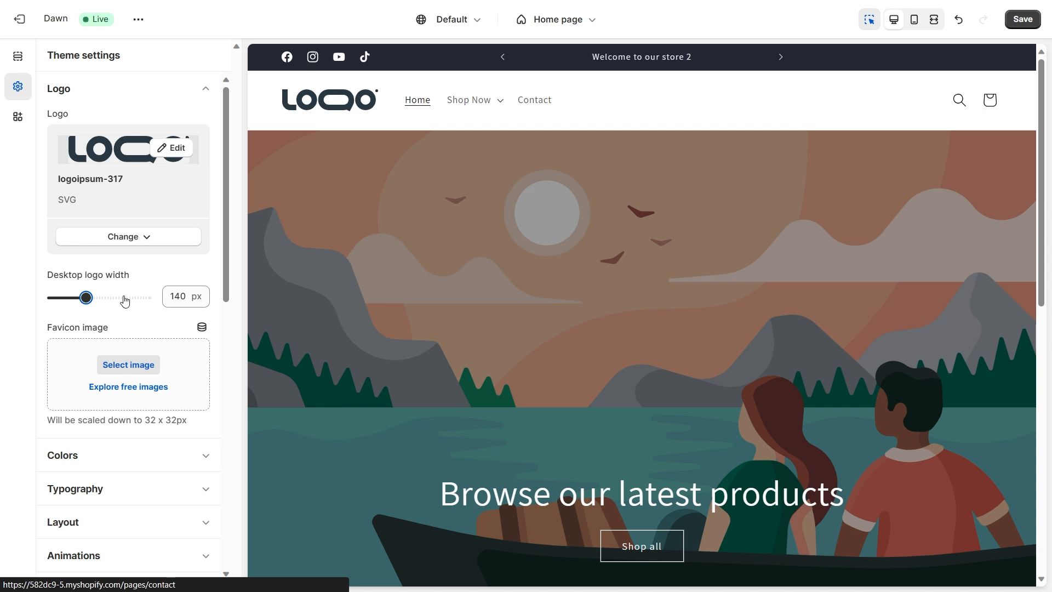
left_click(151, 299)
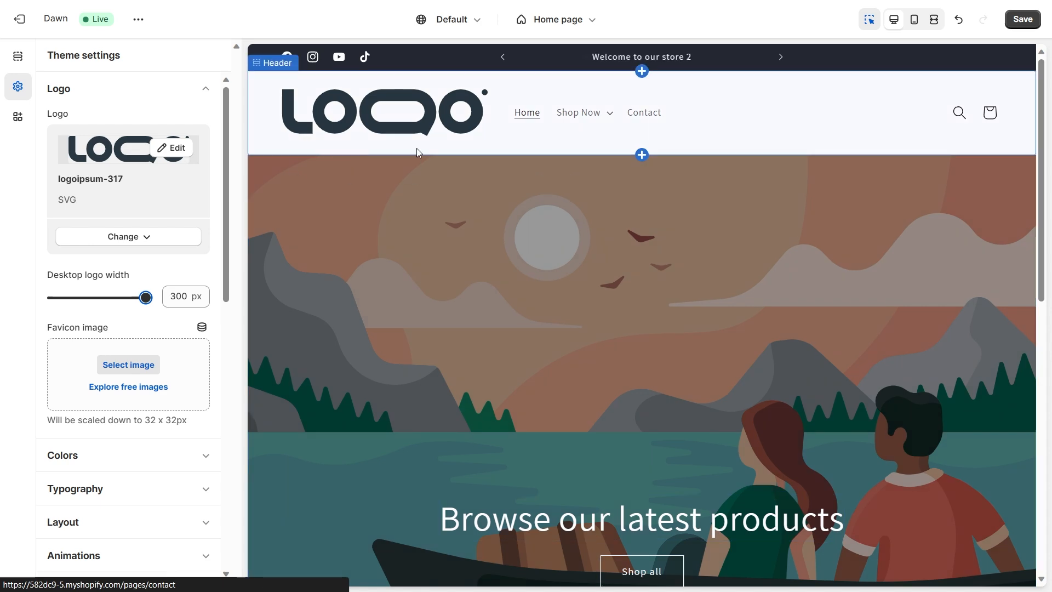
left_click(82, 302)
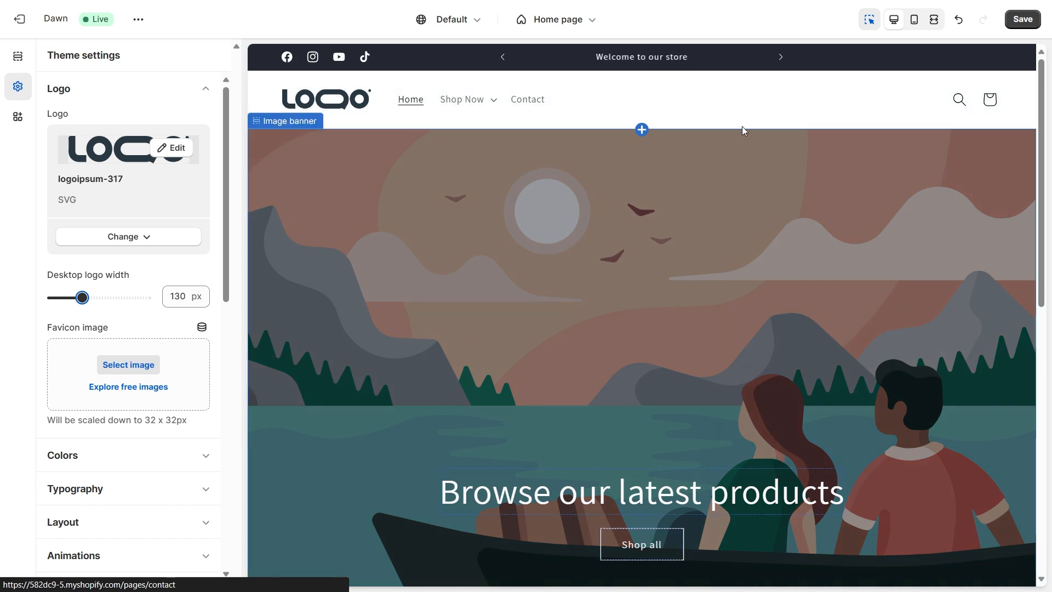
Try Scheme 5 and Scheme 4 as the header section's color scheme, and set it back to Scheme 1.
left_click(748, 105)
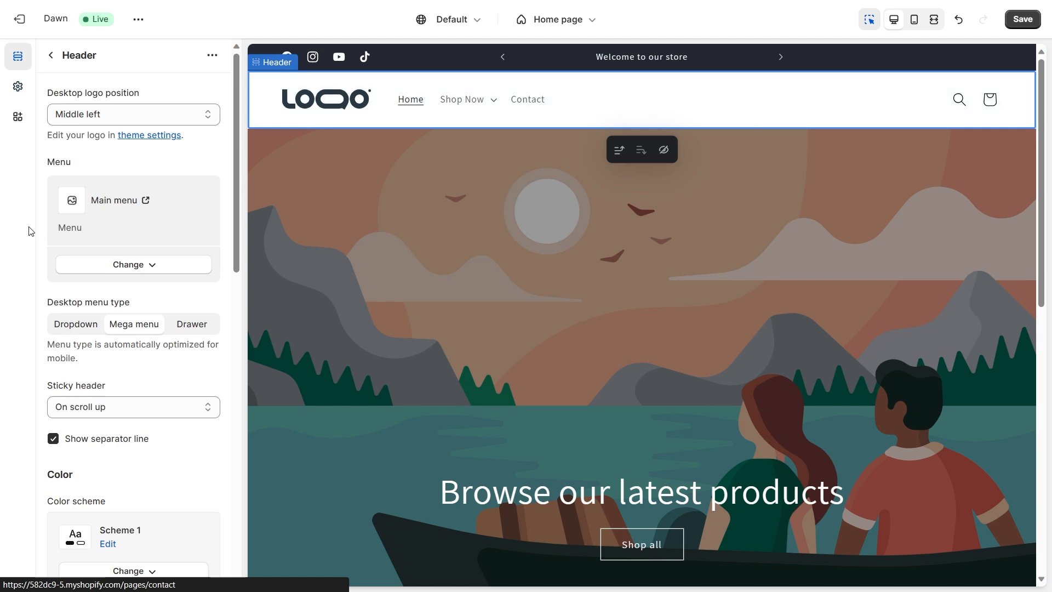
scroll(122, 301, "down", 3)
scroll(415, 183, "down", 3)
scroll(501, 147, "up", 3)
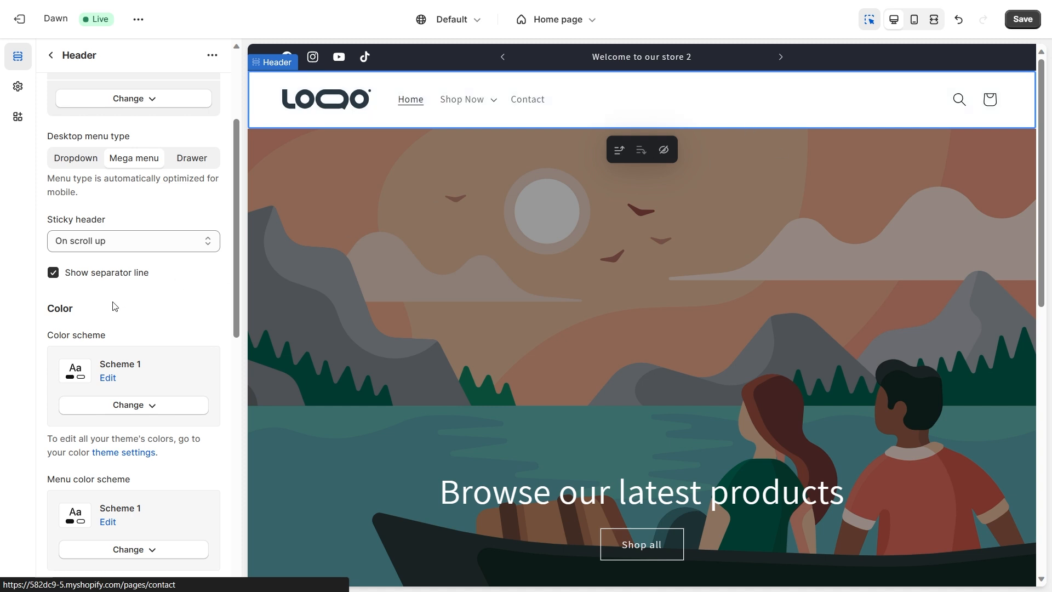
left_click(129, 404)
left_click(134, 370)
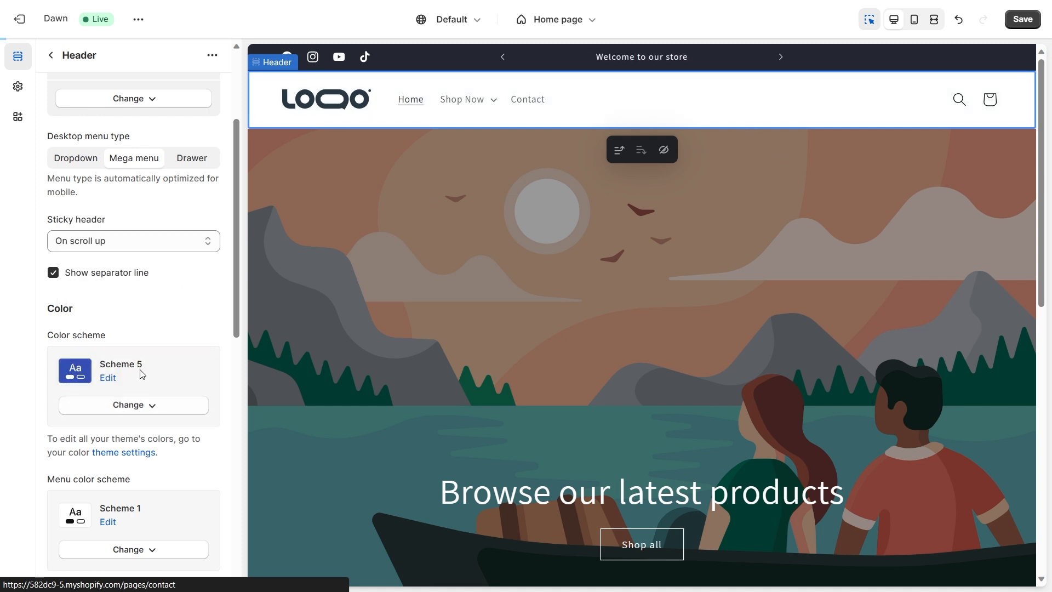
left_click(139, 406)
left_click(129, 335)
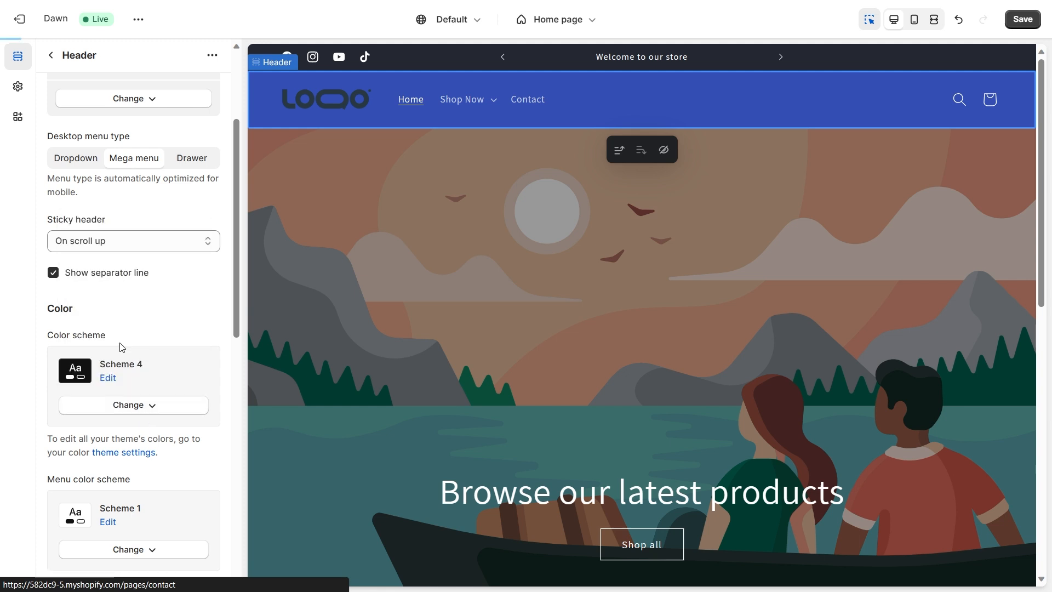
left_click(153, 410)
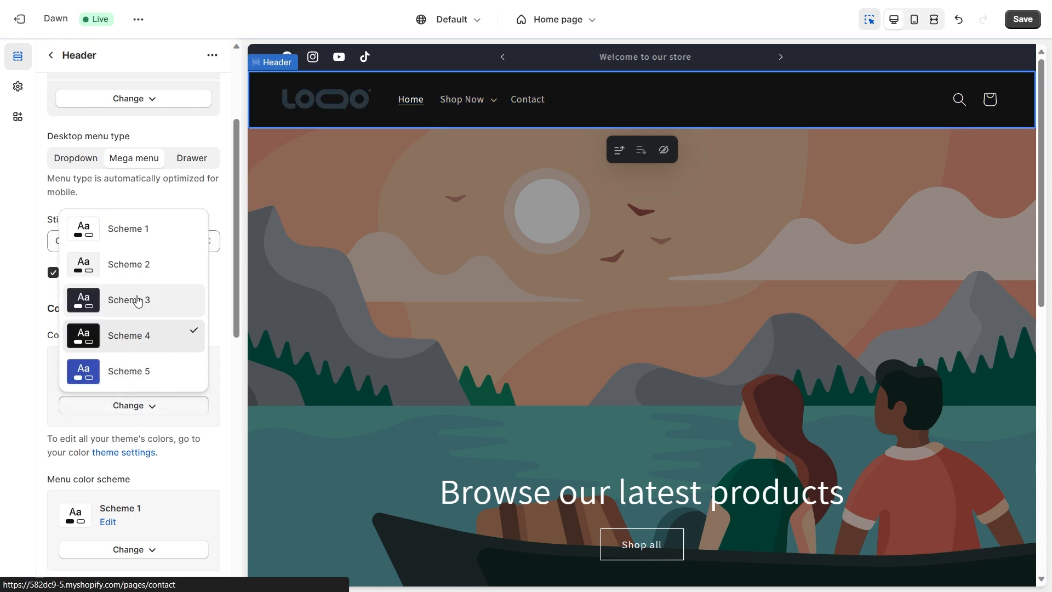
left_click(140, 234)
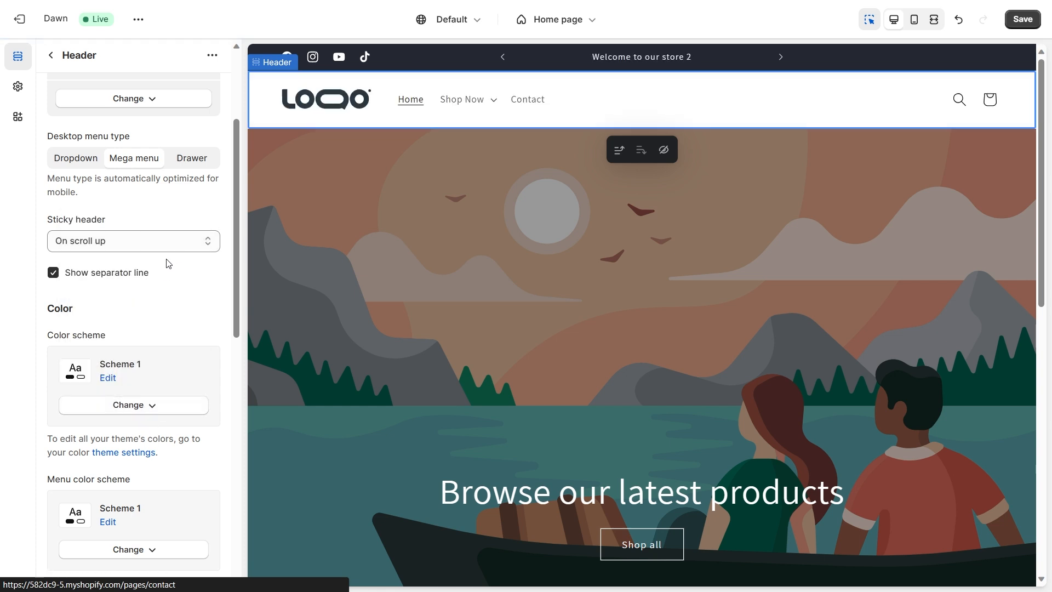
Try Scheme 3 as the header's menu color scheme, preview it in the Shop Now mega menu, and restore Scheme 1.
scroll(165, 265, "down", 2)
scroll(172, 264, "down", 3)
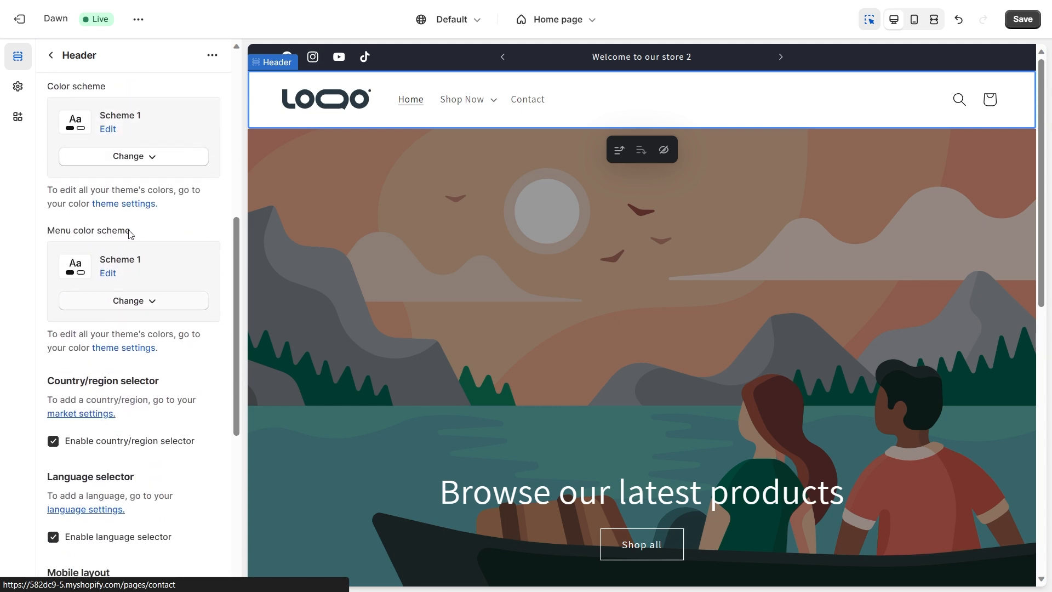
left_click(493, 104)
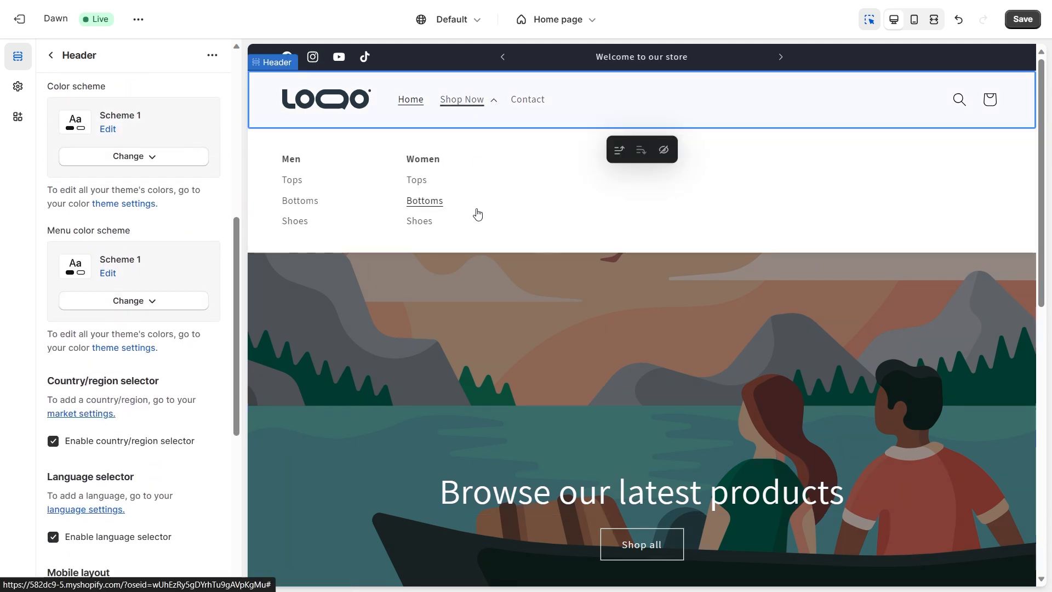
left_click(153, 301)
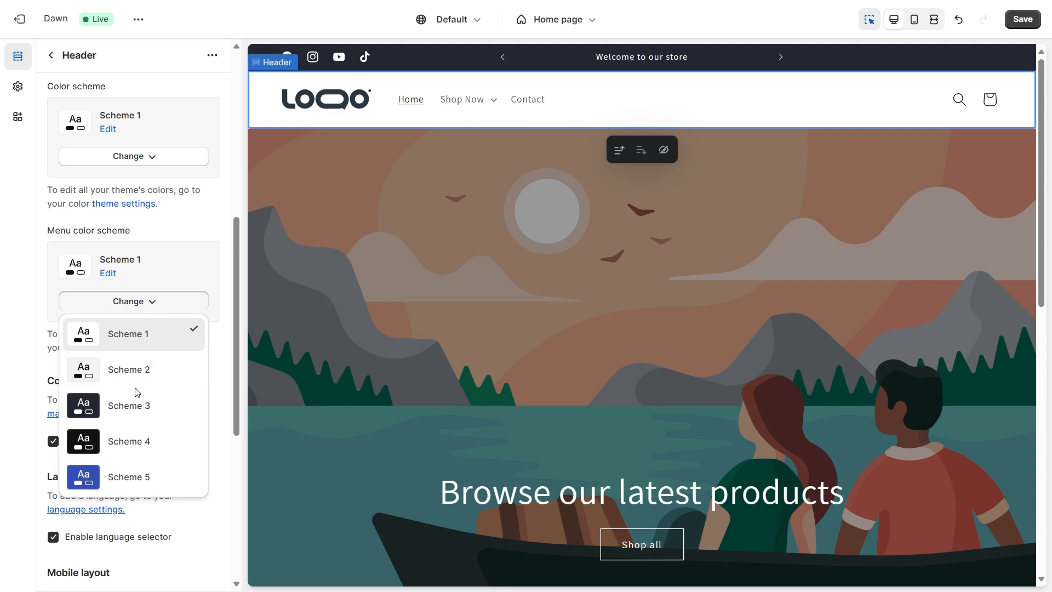
left_click(137, 400)
left_click(491, 107)
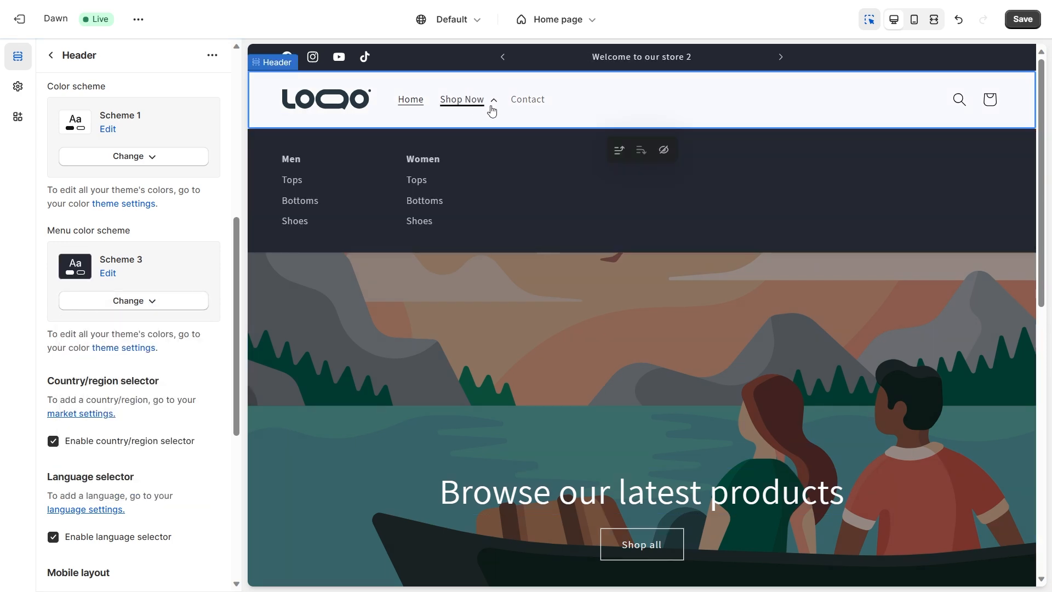
left_click(491, 110)
left_click(150, 301)
left_click(117, 333)
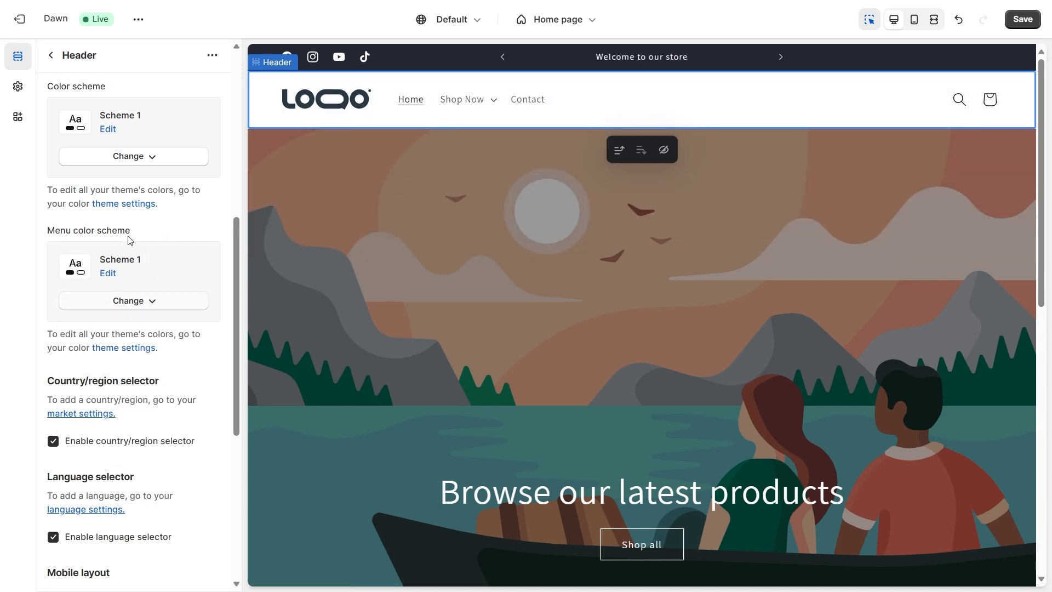
Try a header top padding of 0 px and return it to 20 px.
scroll(206, 131, "down", 5)
scroll(181, 289, "down", 2)
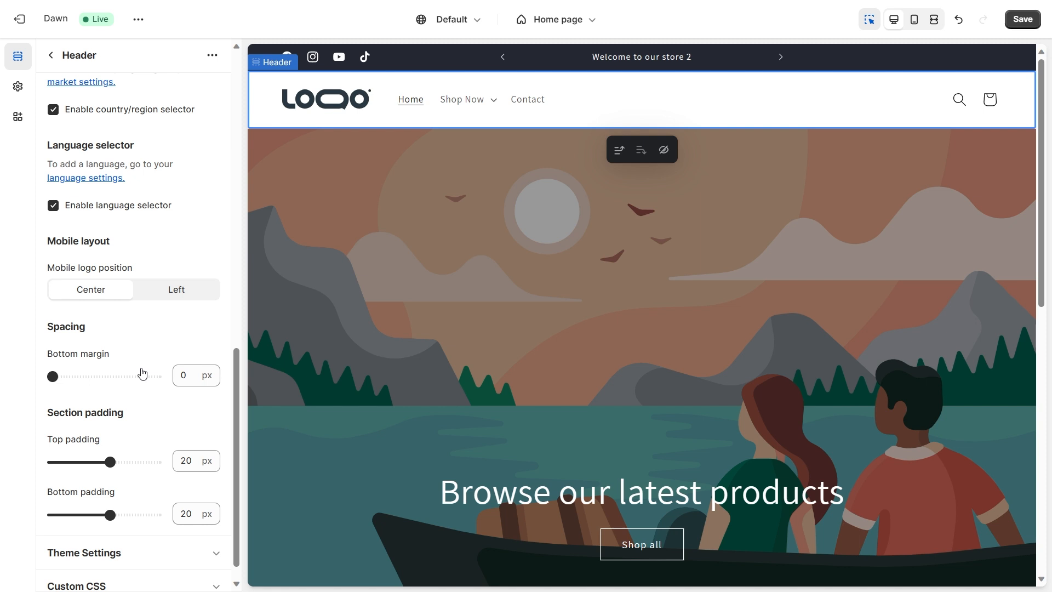
left_click_drag(111, 461, 52, 511)
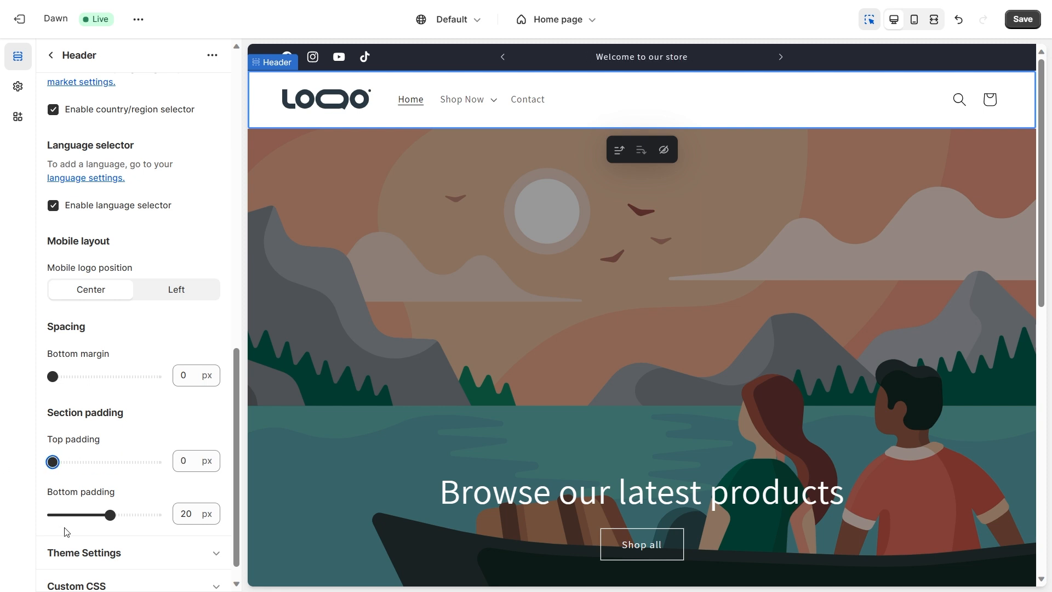
left_click(110, 462)
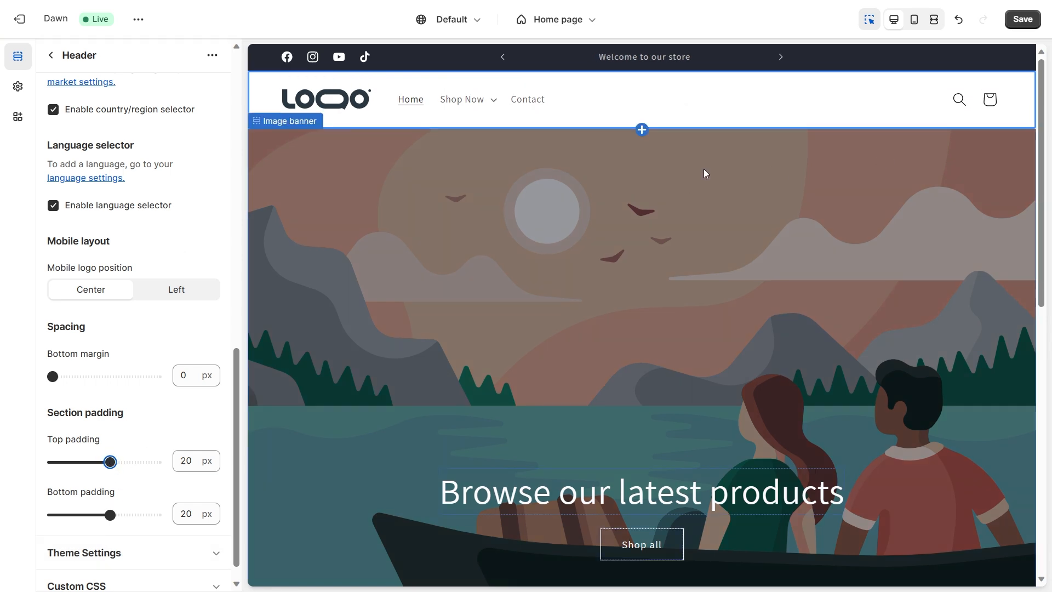
Save the theme changes and return from the header settings to the home page's section list.
left_click(1014, 20)
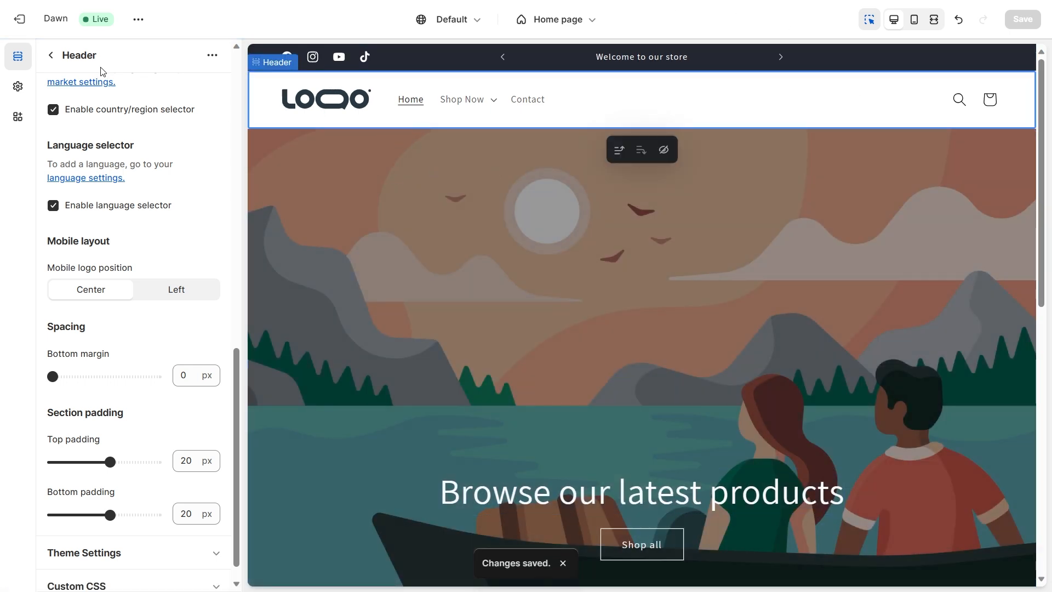
left_click(62, 56)
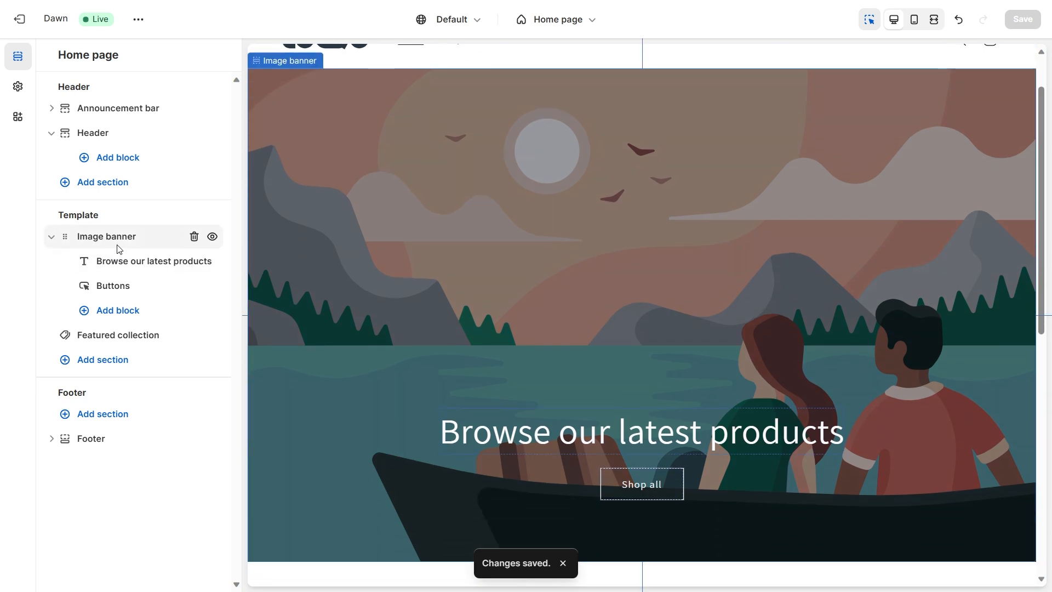
Examine the Image banner section's settings and its preview, and return to the section list.
left_click(117, 245)
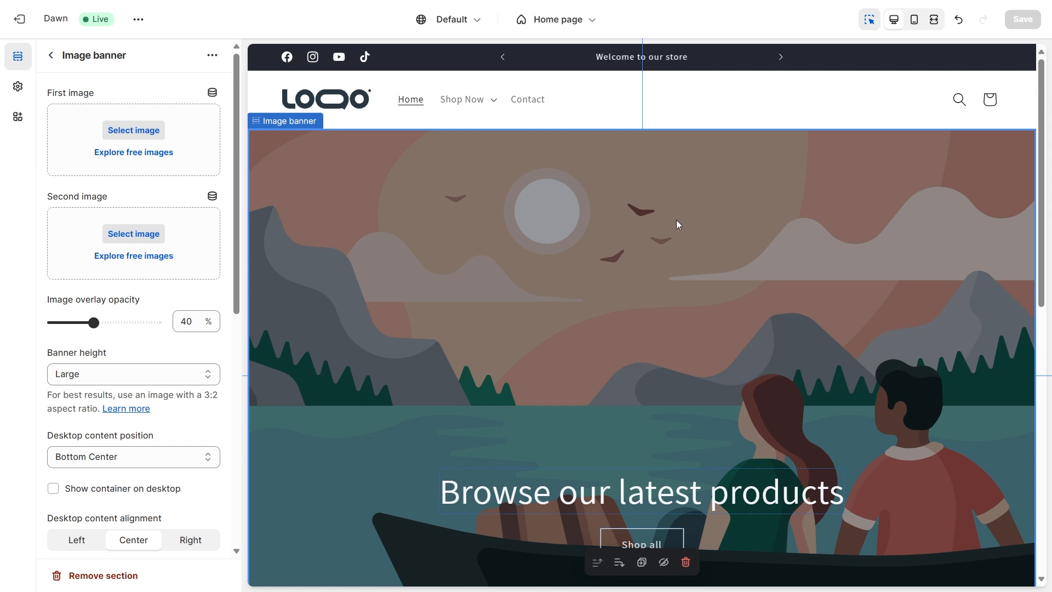
scroll(669, 270, "down", 3)
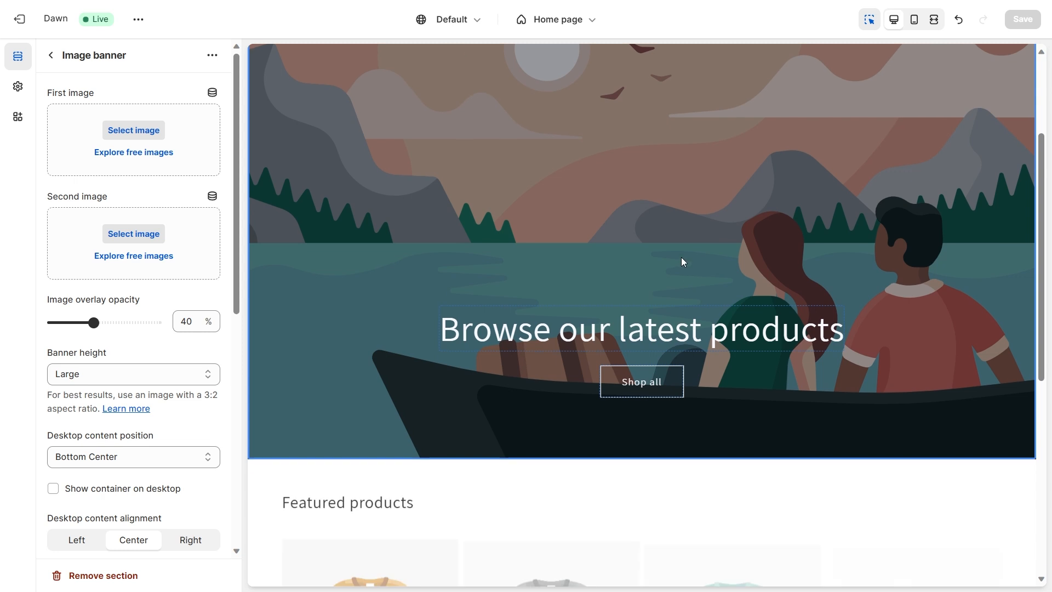
scroll(709, 266, "up", 3)
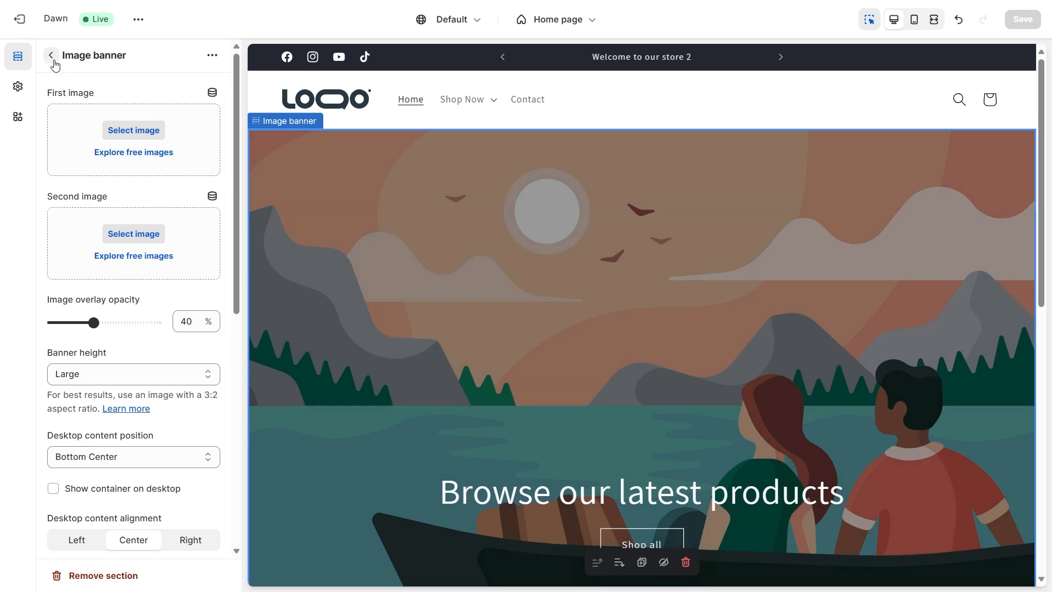
left_click(51, 56)
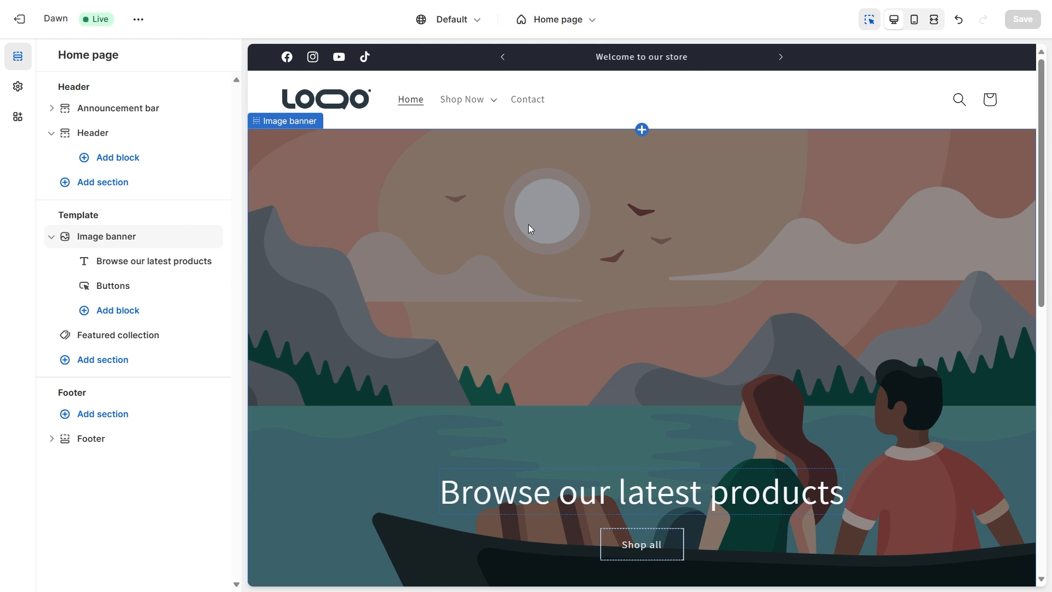
Add an Image with text section to the home page template and move it above the Image banner.
left_click(117, 362)
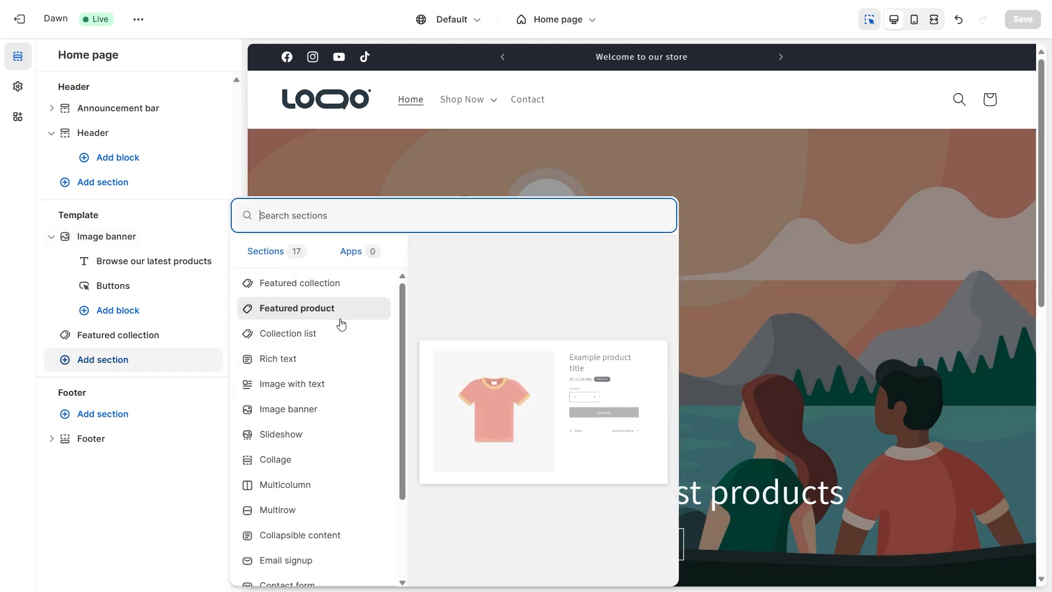
left_click(319, 393)
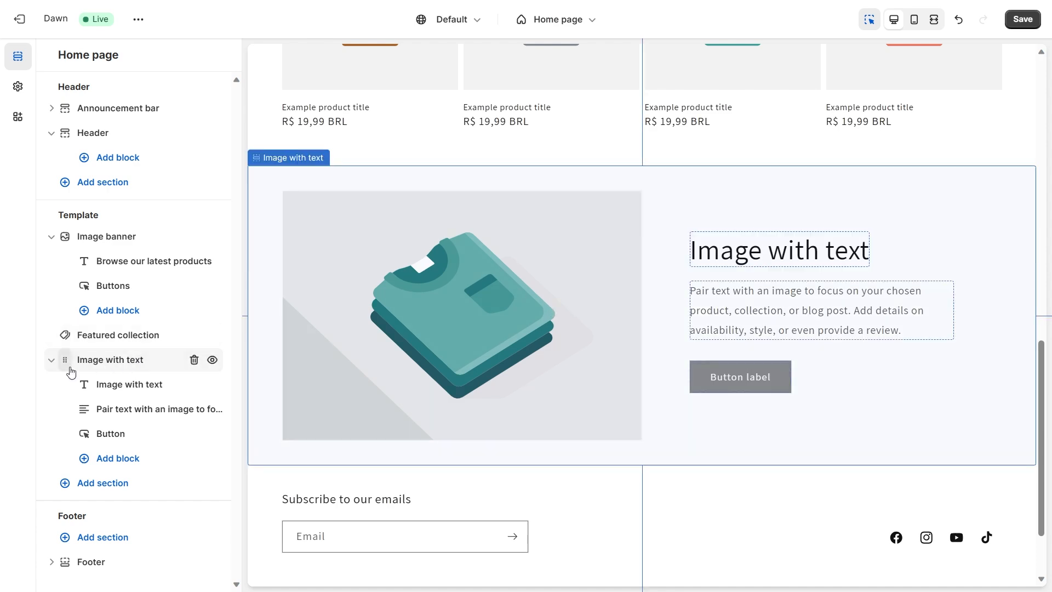
left_click_drag(70, 370, 74, 274)
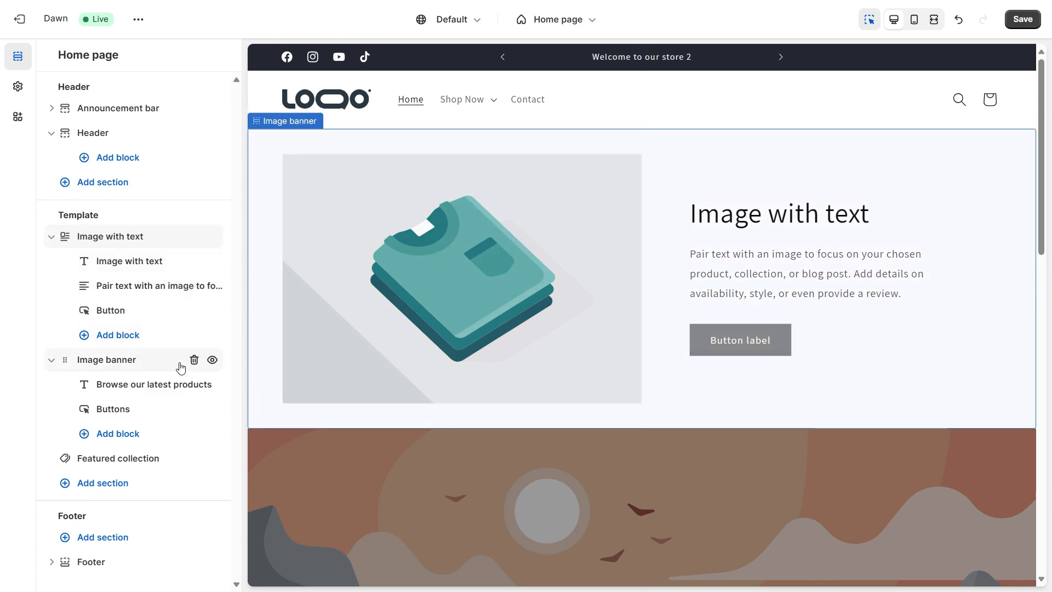
Compare the Image with text and Image banner sections in the preview and remove the Image with text section from the home page.
mouse_move(182, 366)
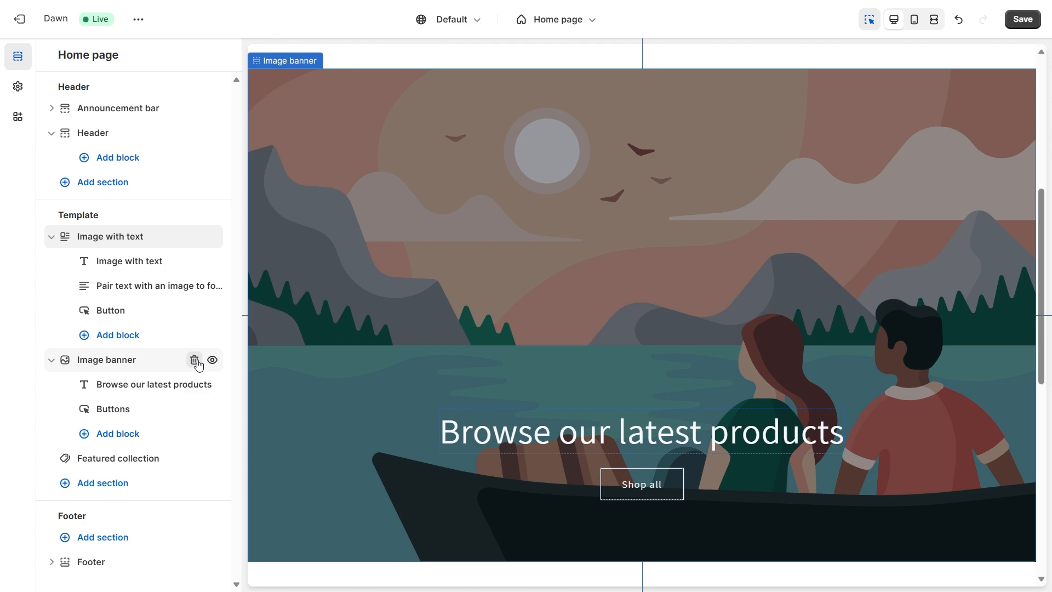
scroll(750, 294, "up", 1)
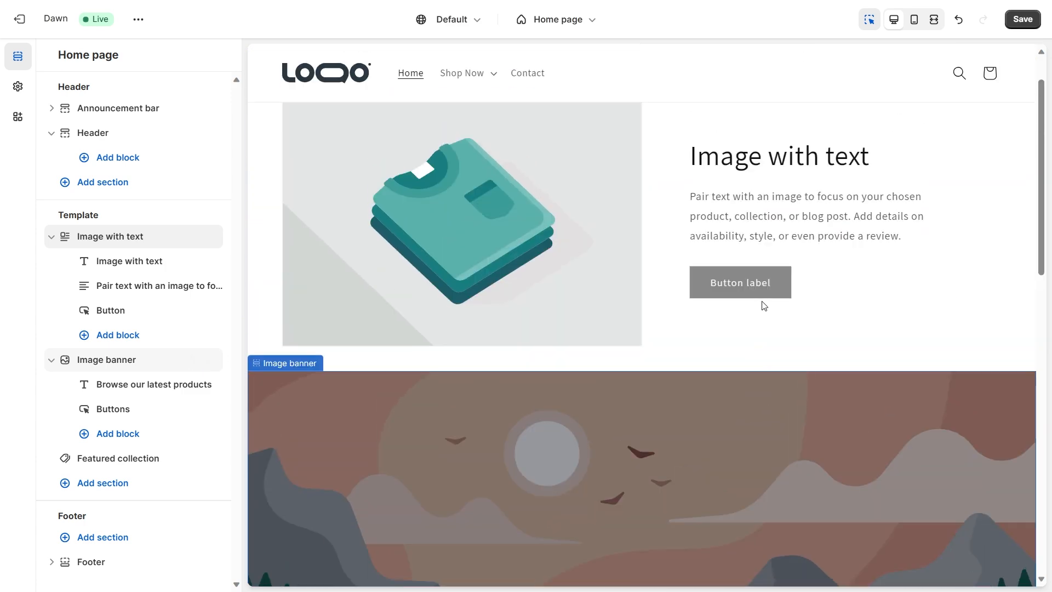
scroll(760, 298, "up", 4)
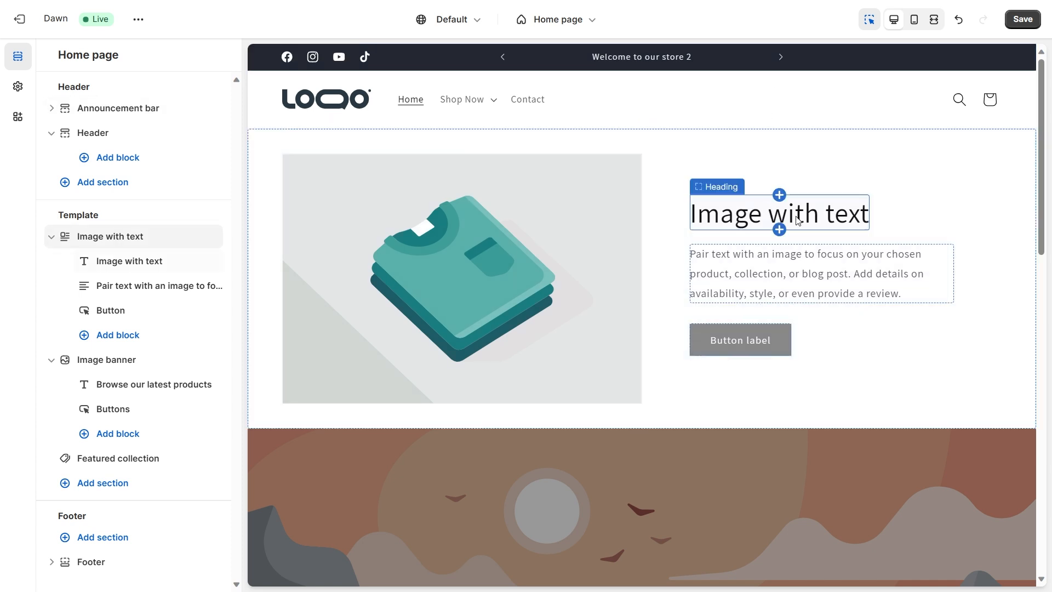
left_click(195, 237)
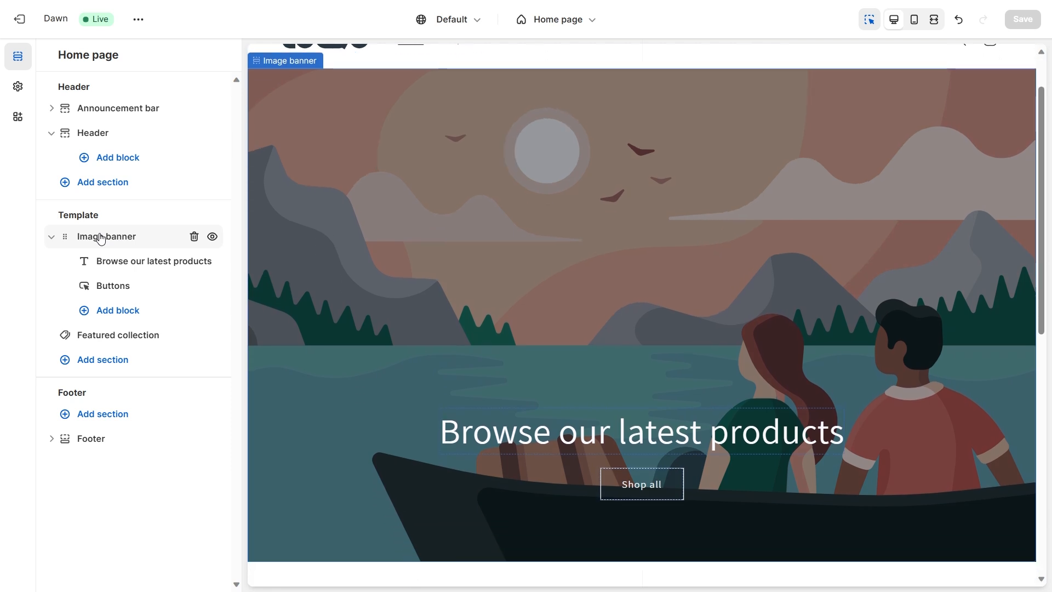
Open the Image banner section's settings and browse the Nature category of the free images for the first image.
left_click(100, 237)
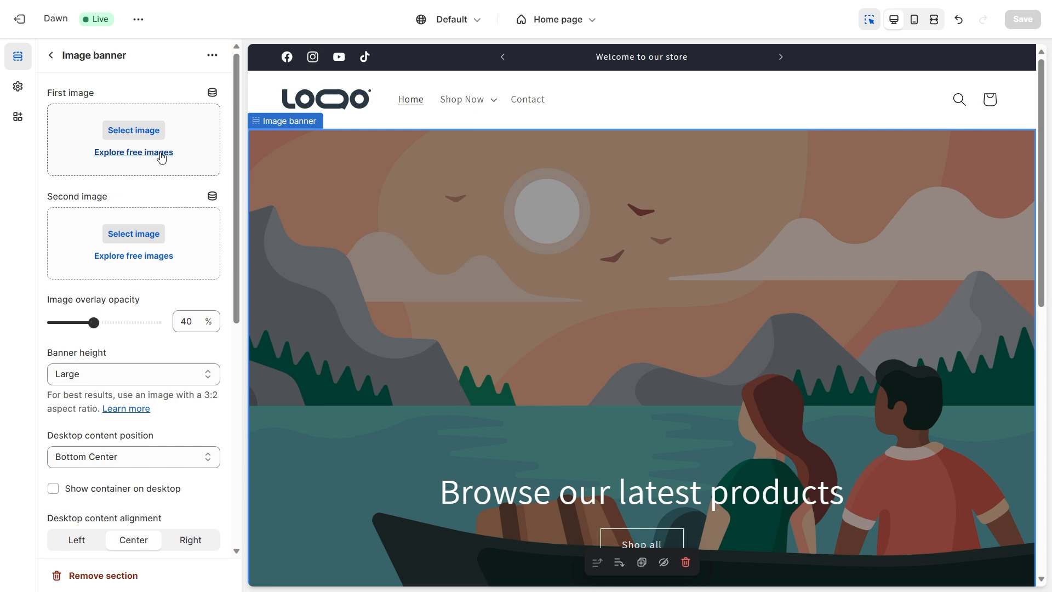
left_click(161, 156)
scroll(147, 159, "down", 7)
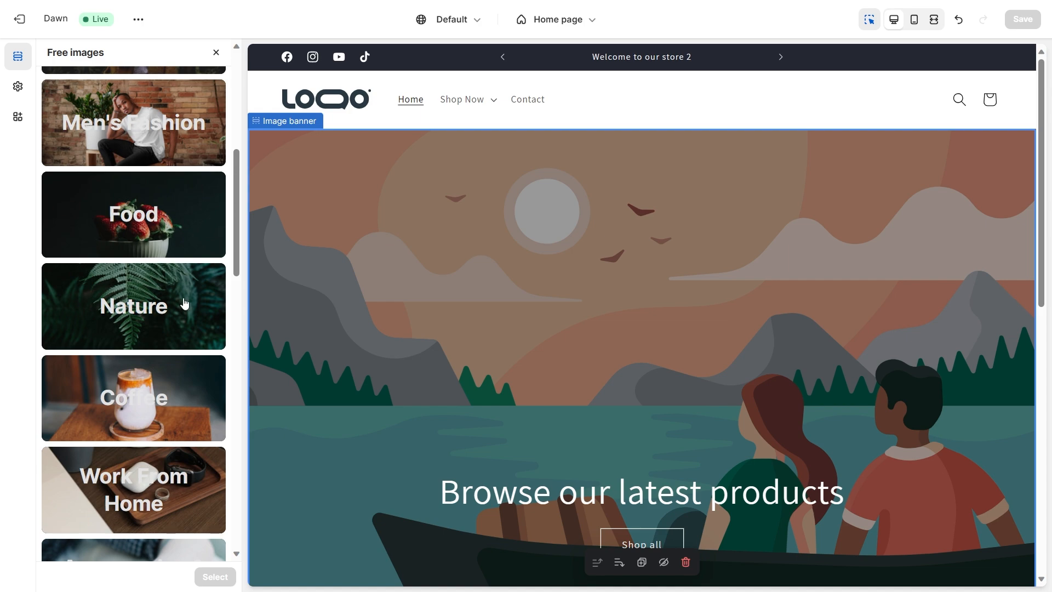
left_click(183, 294)
scroll(178, 249, "up", 1)
scroll(159, 257, "down", 10)
scroll(162, 265, "down", 8)
scroll(162, 264, "up", 15)
scroll(163, 264, "up", 5)
left_click(54, 81)
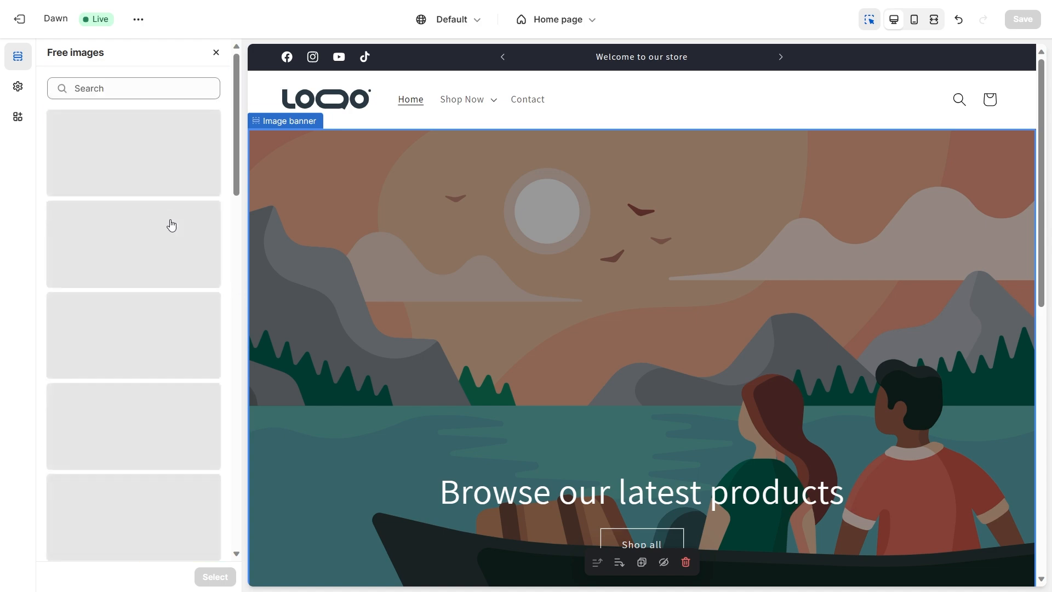
Look through the free image categories and open Women's Fashion.
scroll(173, 316, "down", 2)
scroll(172, 317, "down", 2)
scroll(190, 245, "down", 14)
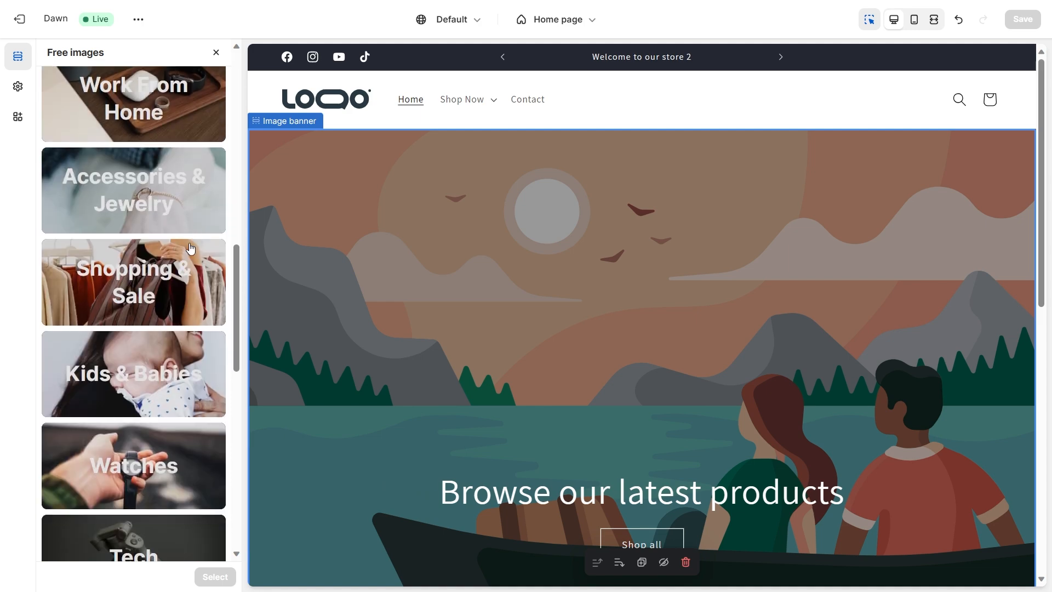
scroll(188, 244, "down", 4)
scroll(189, 242, "up", 20)
scroll(201, 253, "up", 2)
left_click(192, 317)
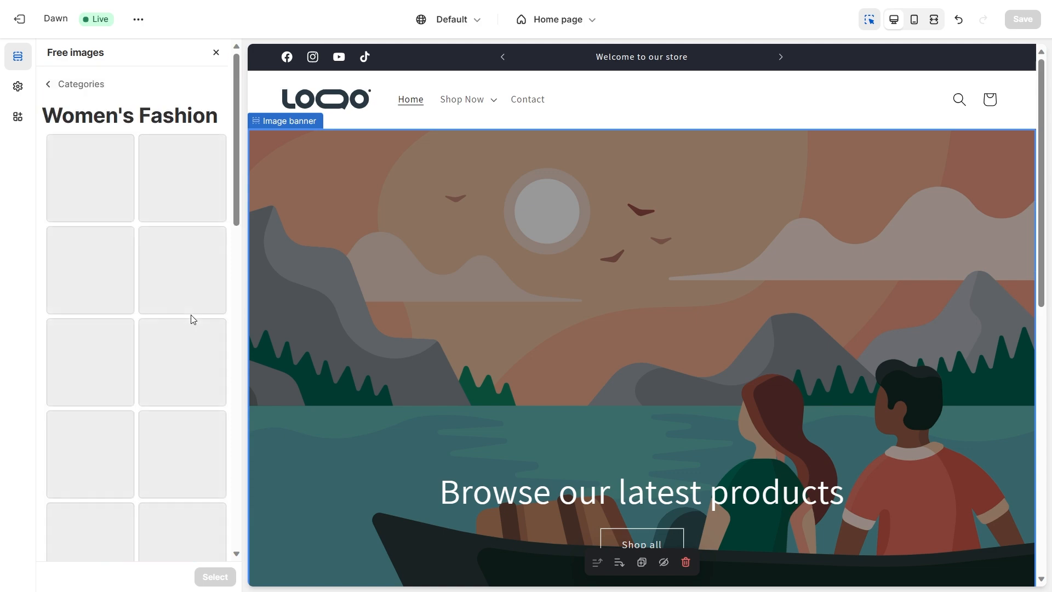
Examine the Women's Fashion free images, try to load more of them, and close the free image library.
scroll(146, 192, "down", 3)
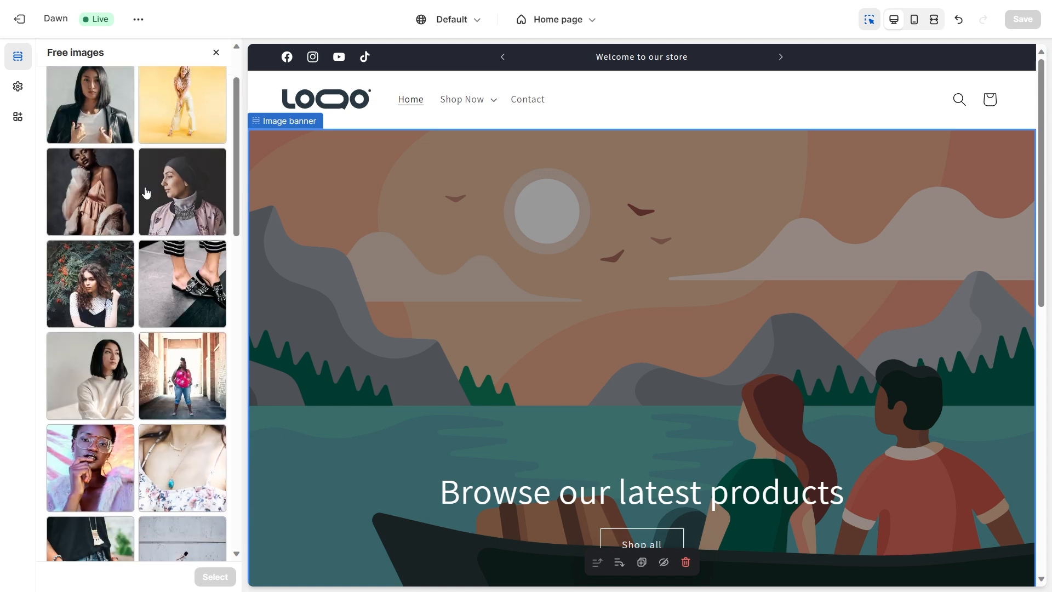
scroll(148, 197, "down", 3)
scroll(149, 285, "down", 6)
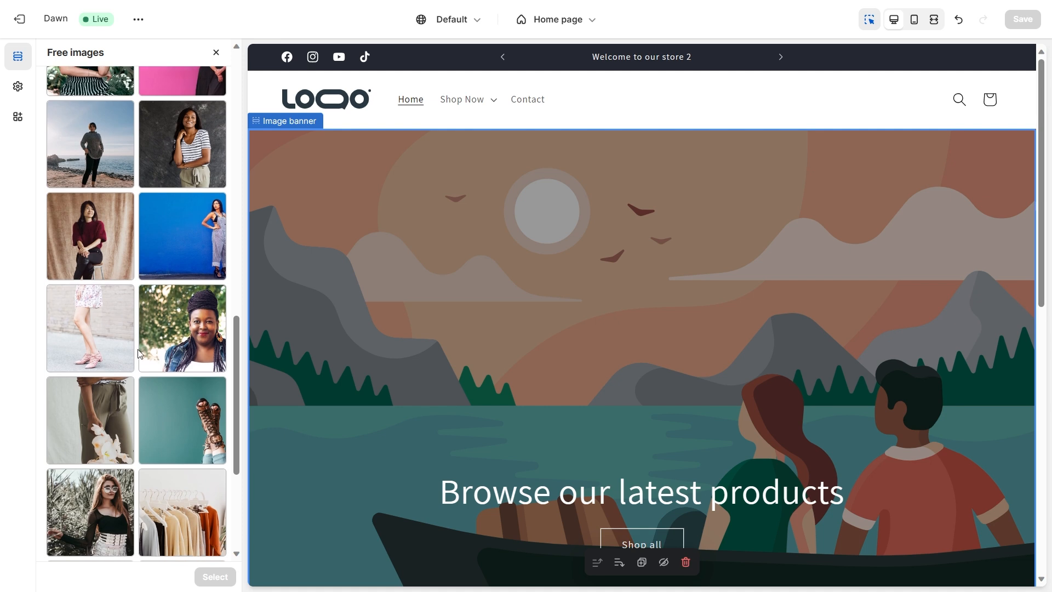
scroll(148, 364, "down", 3)
left_click(147, 428)
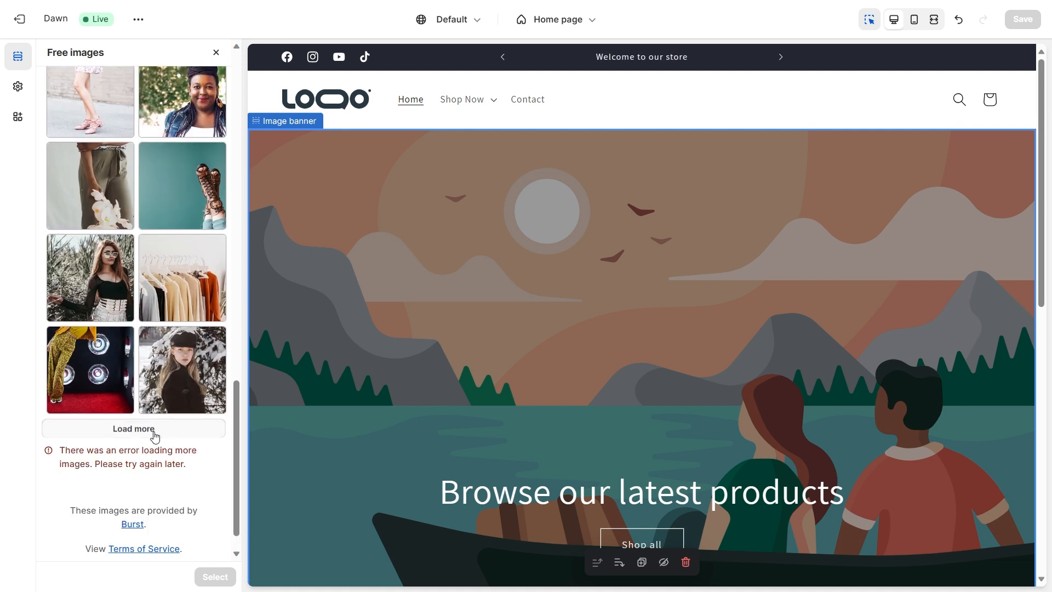
left_click(155, 433)
scroll(175, 328, "up", 10)
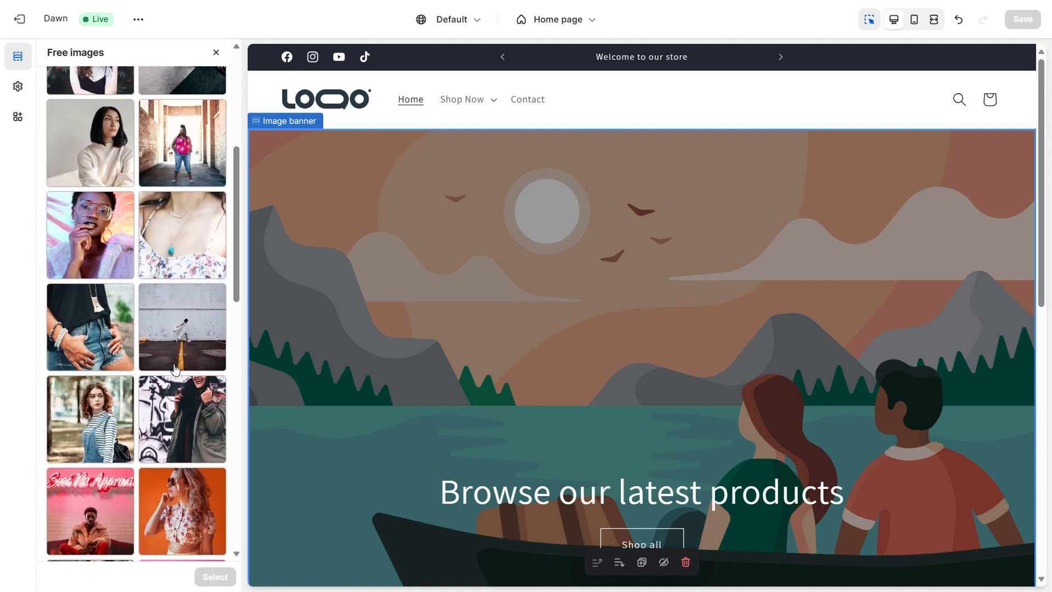
left_click(217, 53)
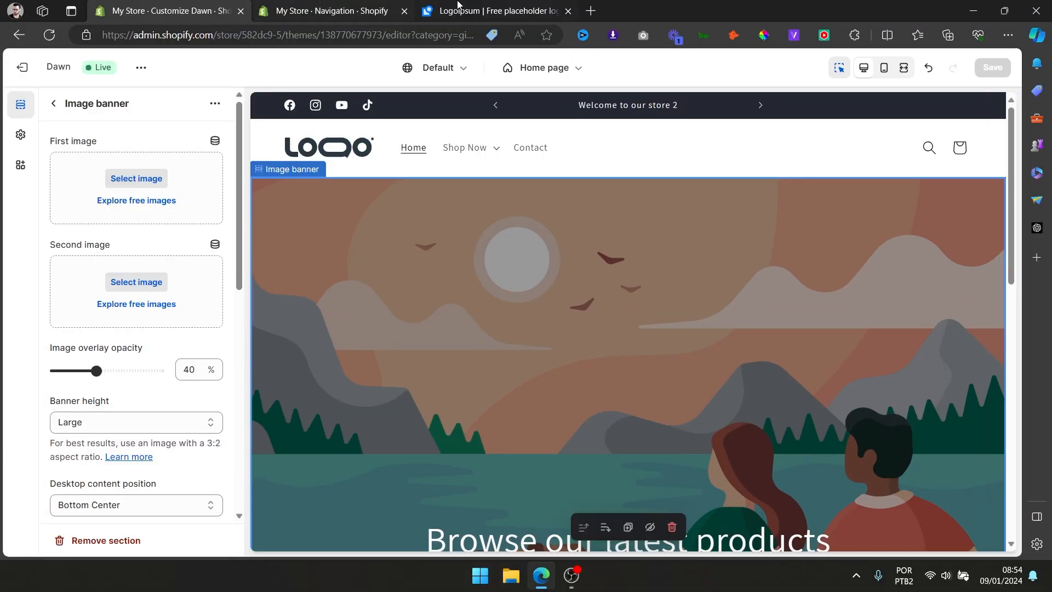
Switch to Unsplash's womens fashion photos and filter them by the Gratuita license and Horizontal orientation.
key("ctrl+shift+Tab")
scroll(793, 158, "down", 1)
scroll(801, 134, "up", 1)
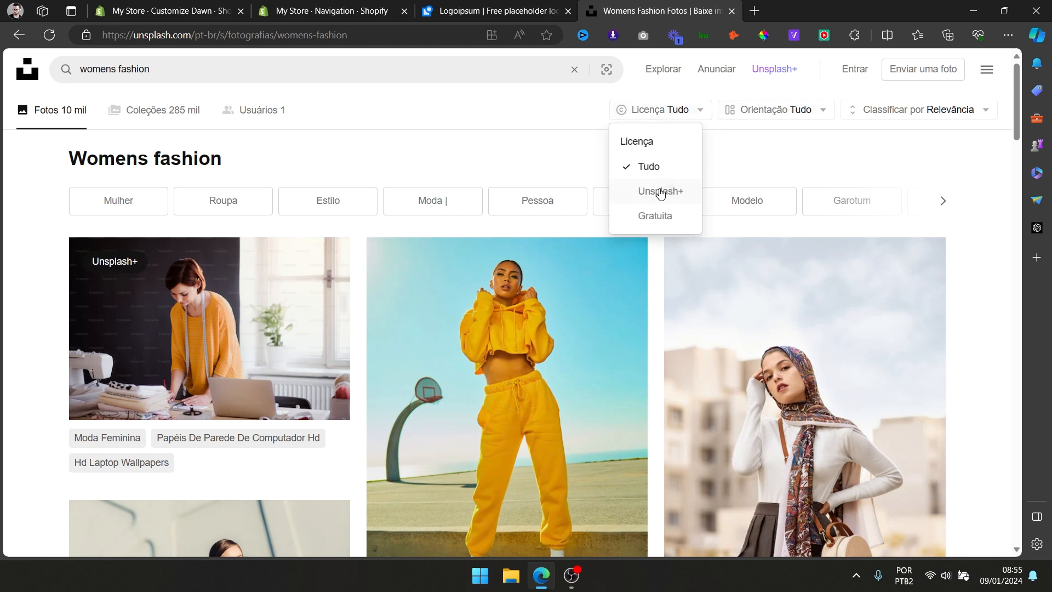
left_click(655, 215)
left_click(781, 115)
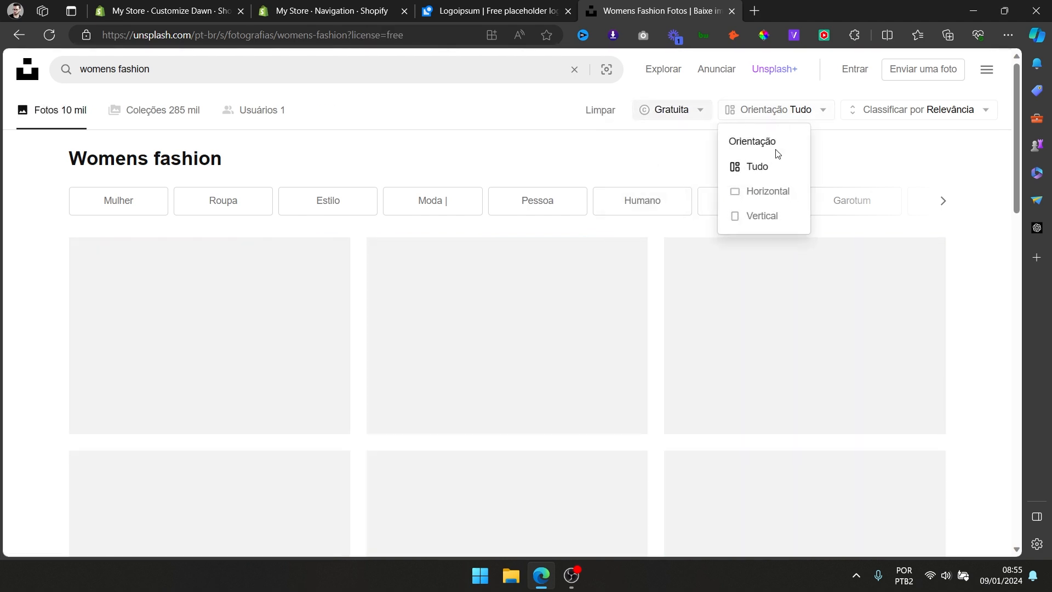
left_click(764, 197)
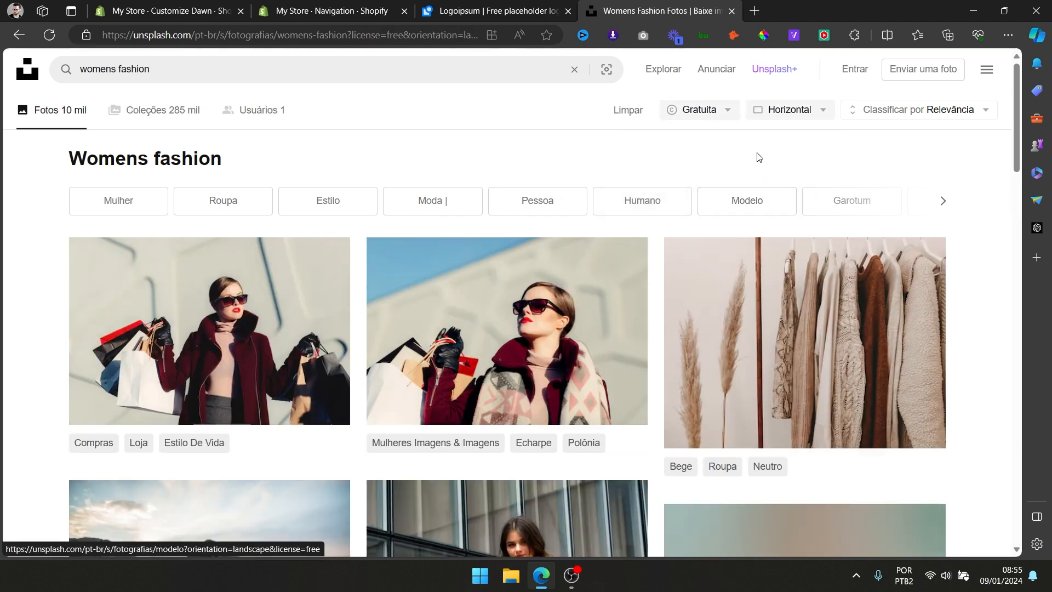
Find the photo of the woman standing on a dock with raised arms among the results and download it.
scroll(891, 237, "down", 10)
scroll(857, 326, "up", 1)
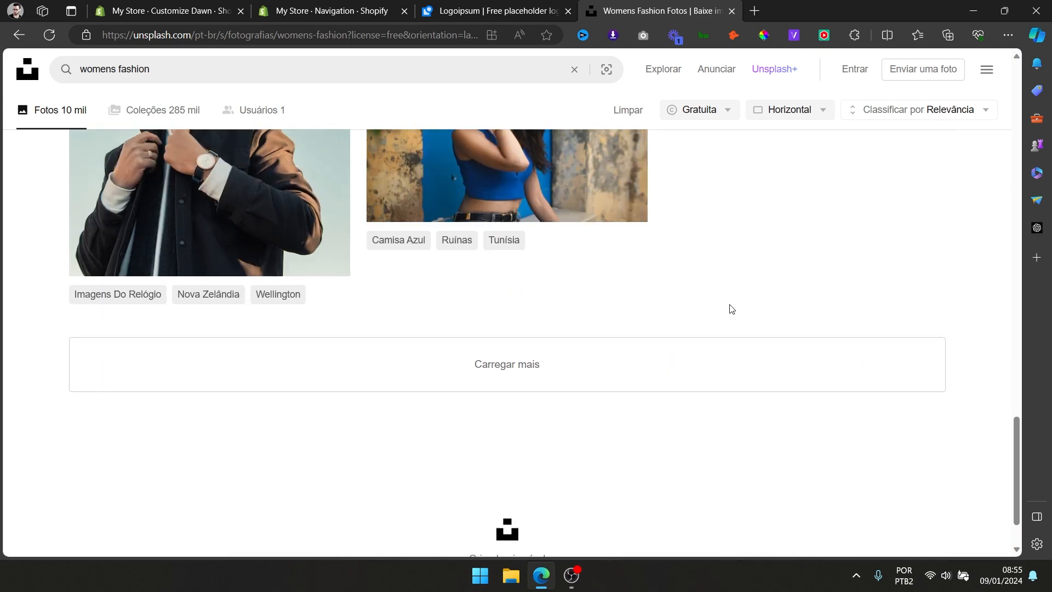
left_click(704, 343)
scroll(692, 345, "down", 5)
left_click(261, 368)
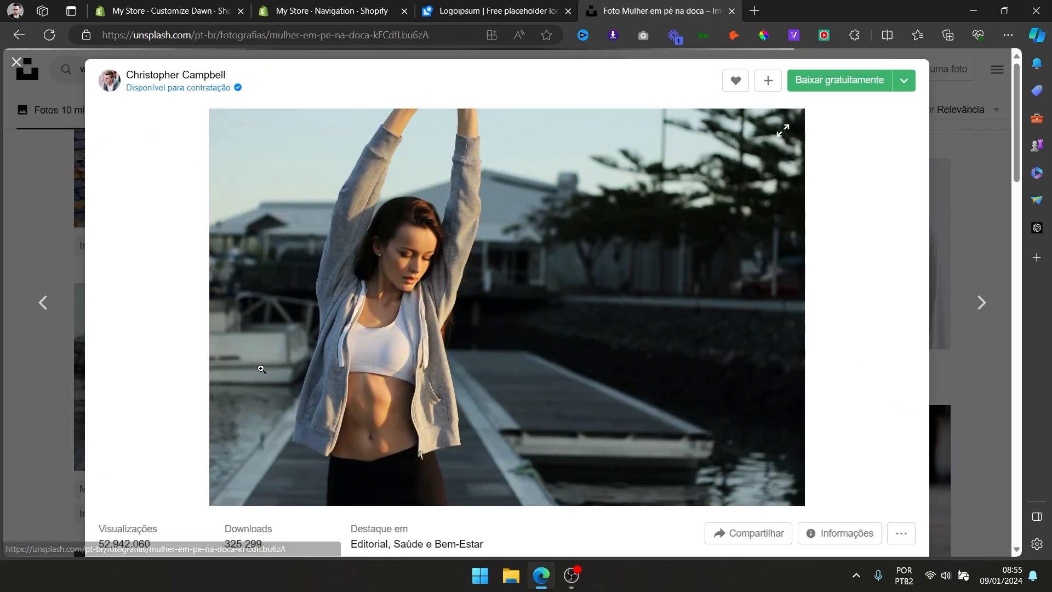
scroll(527, 288, "down", 5)
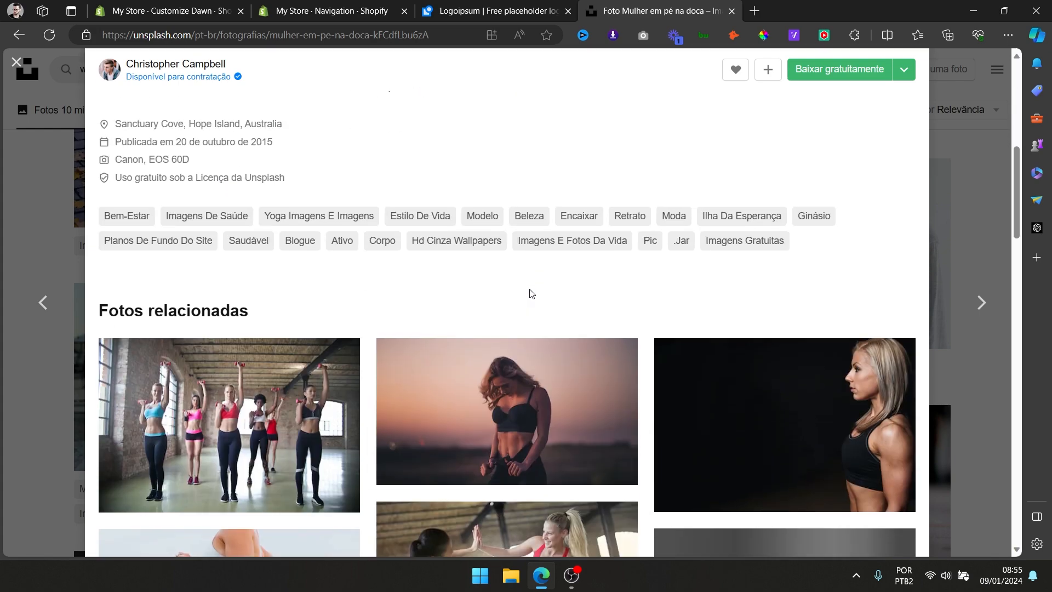
scroll(527, 289, "up", 5)
left_click(839, 69)
Switch back to the Shopify theme editor and set the downloaded photo as the Image banner's first image.
left_click(190, 3)
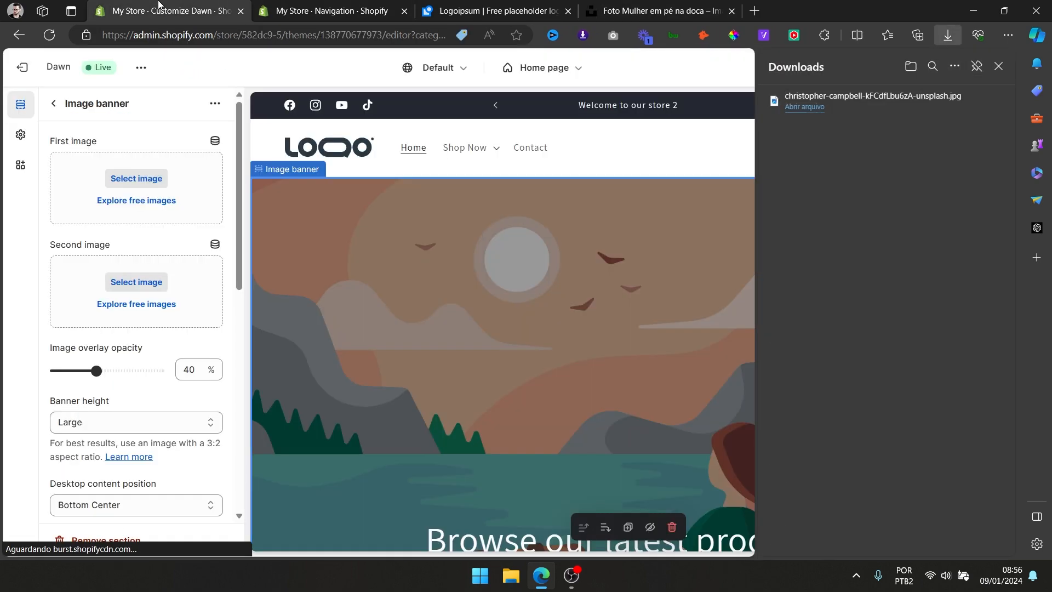
left_click_drag(894, 107, 143, 172)
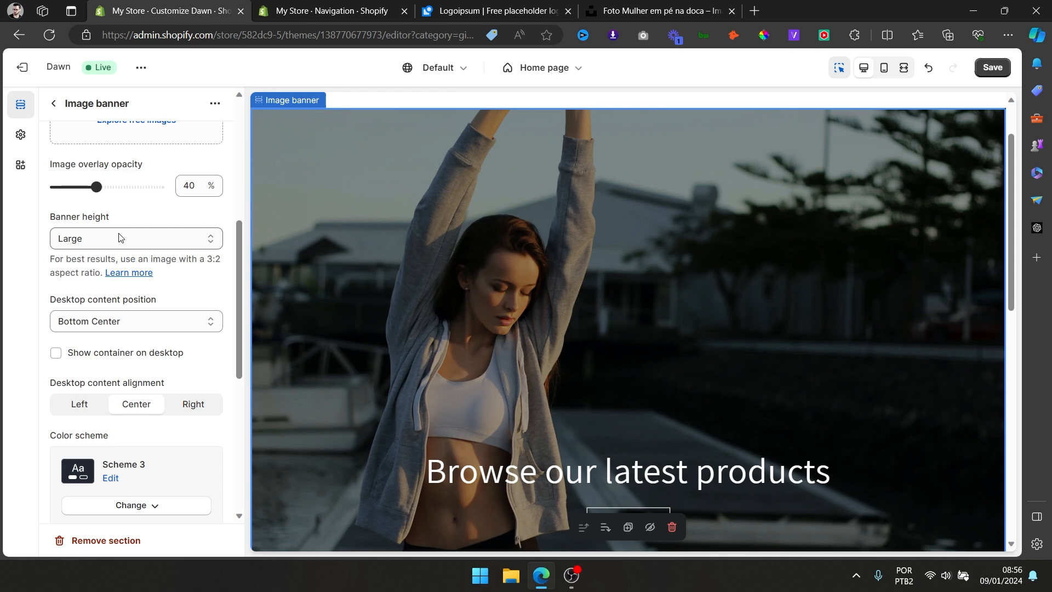
scroll(288, 260, "down", 1)
scroll(288, 261, "up", 1)
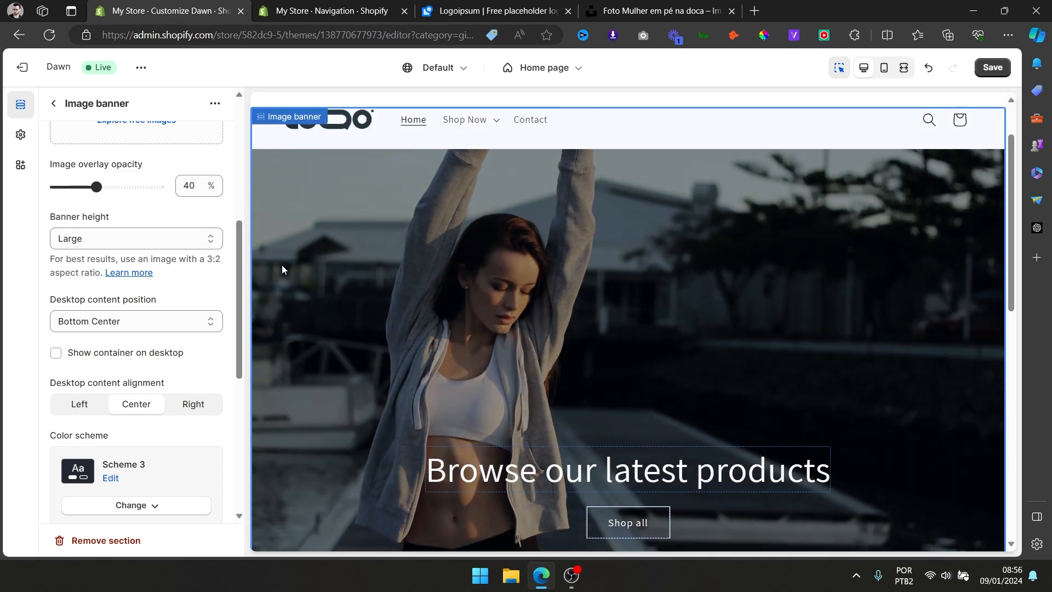
Try the banner heights Adapt to first image and Small for the Image banner.
scroll(167, 251, "up", 5)
scroll(156, 312, "down", 2)
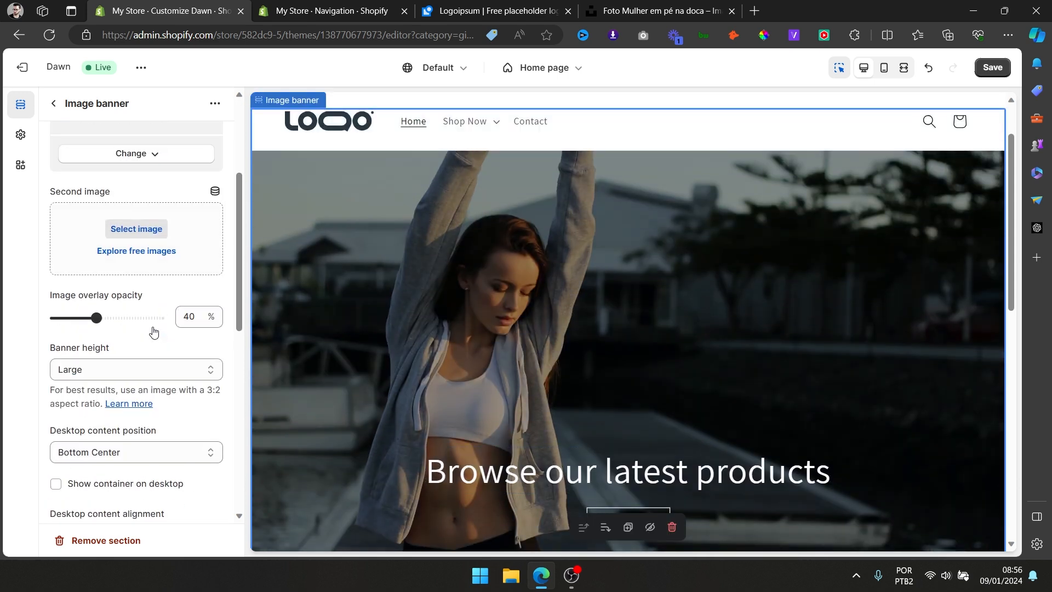
left_click(126, 375)
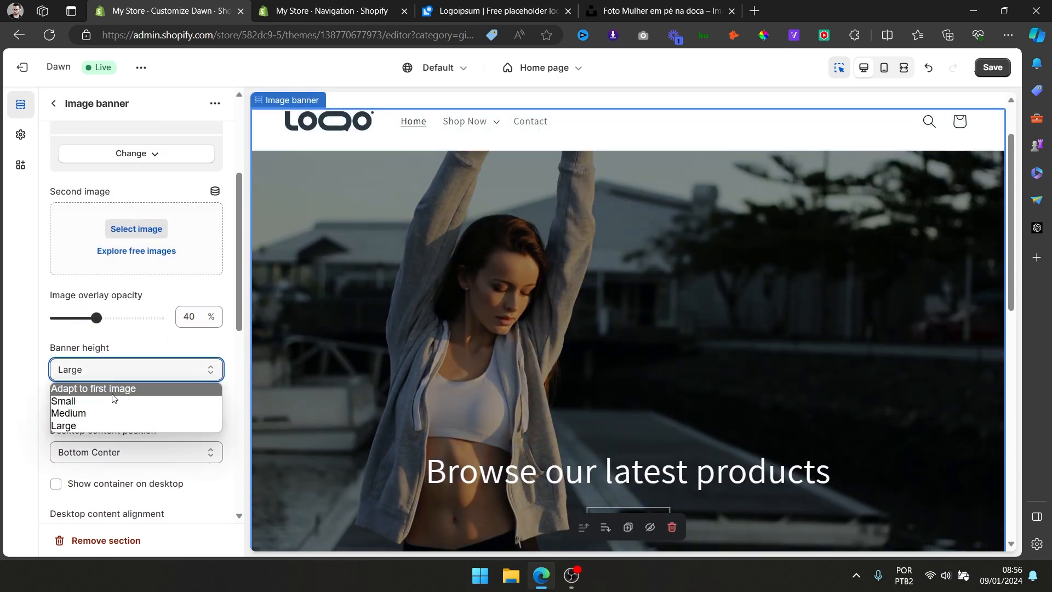
left_click(112, 394)
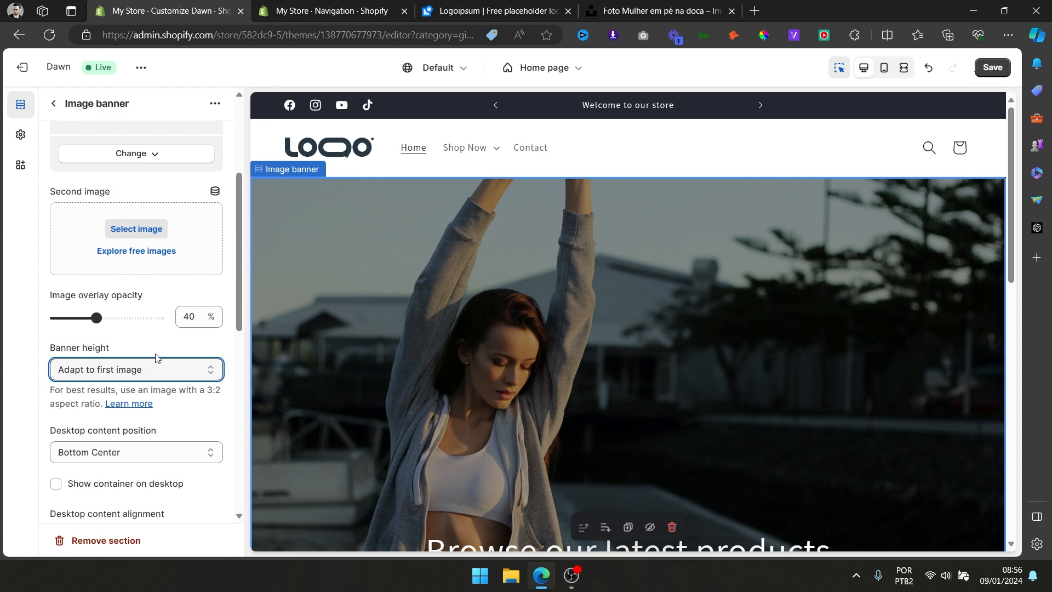
left_click(164, 369)
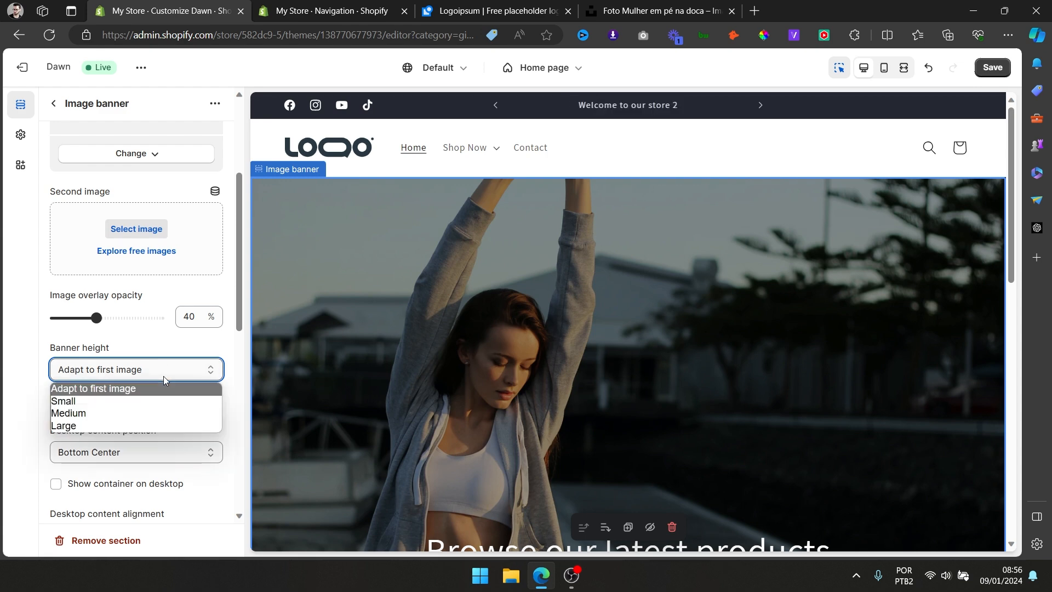
left_click(130, 401)
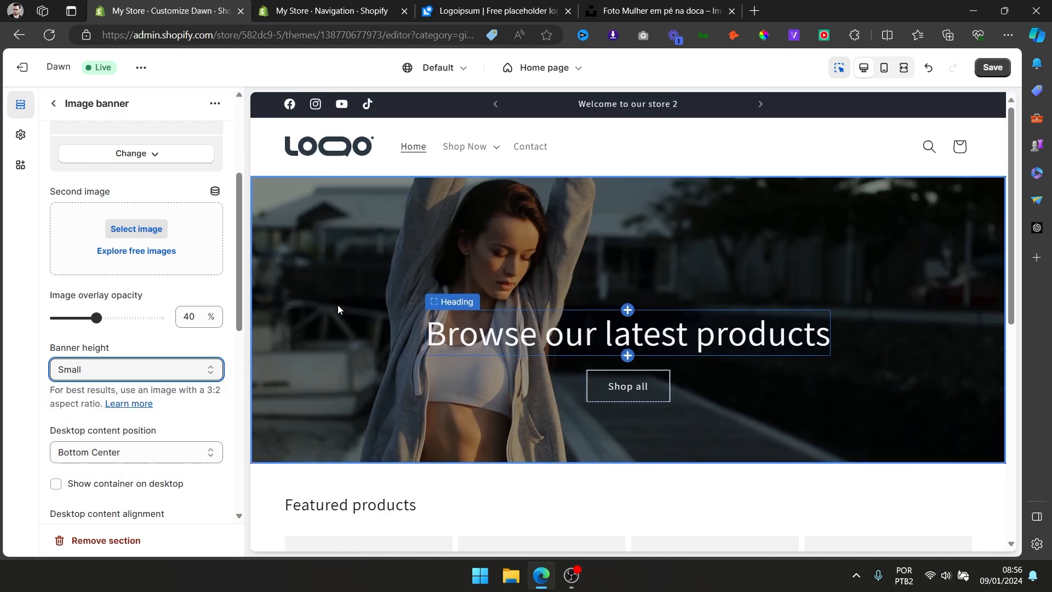
Compare the Medium and Large banner heights in the preview and set the Image banner's height to Medium.
left_click(135, 369)
left_click(129, 412)
left_click(145, 369)
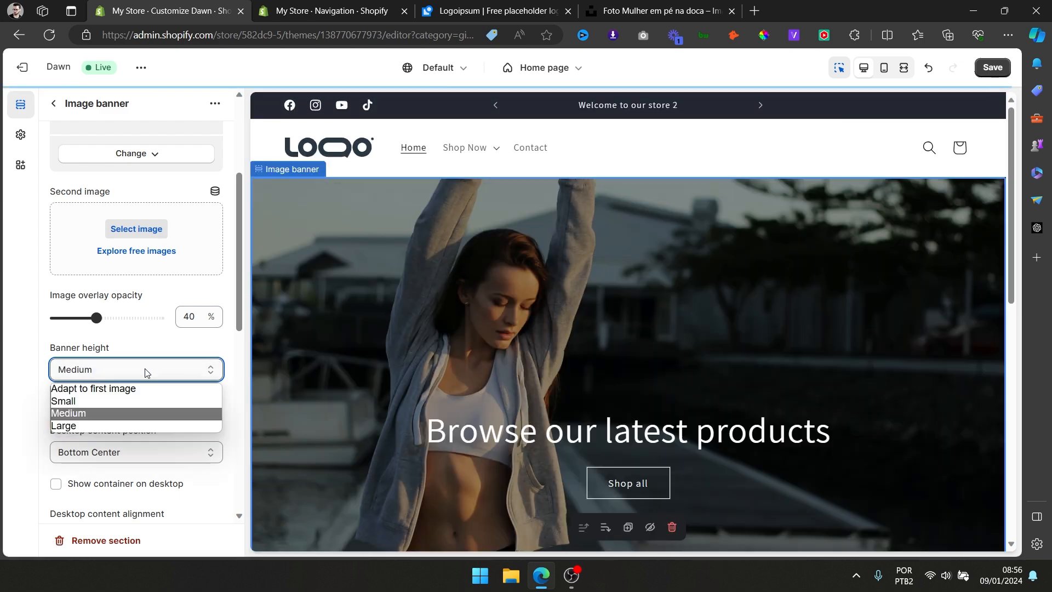
left_click(137, 427)
scroll(494, 373, "down", 5)
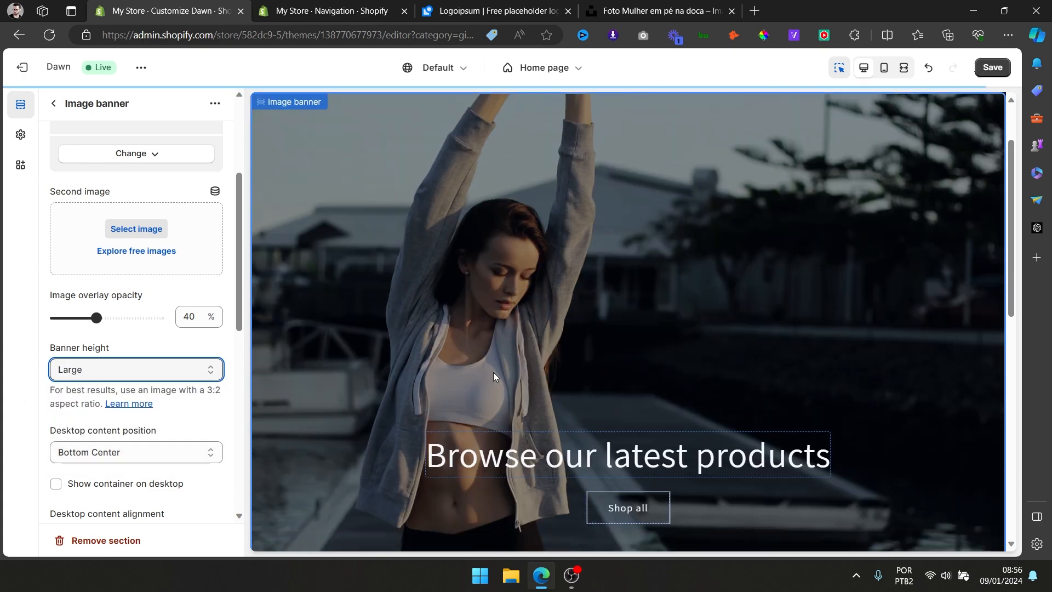
scroll(386, 419, "up", 5)
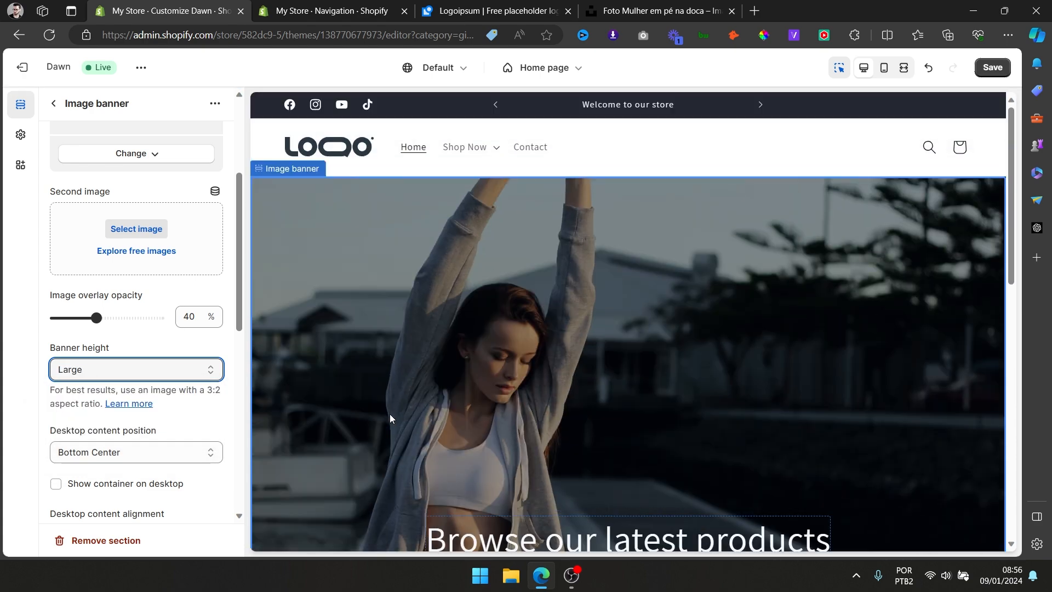
left_click(148, 370)
left_click(128, 413)
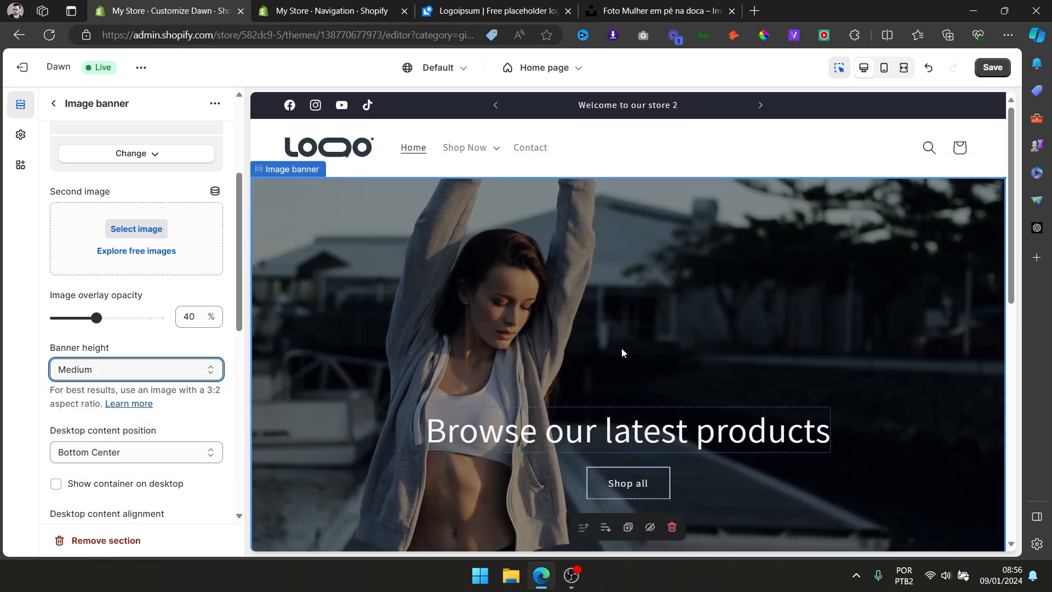
Try the Top Left, Bottom Left and Middle Center desktop content positions for the Image banner and return to Bottom Center.
left_click(129, 455)
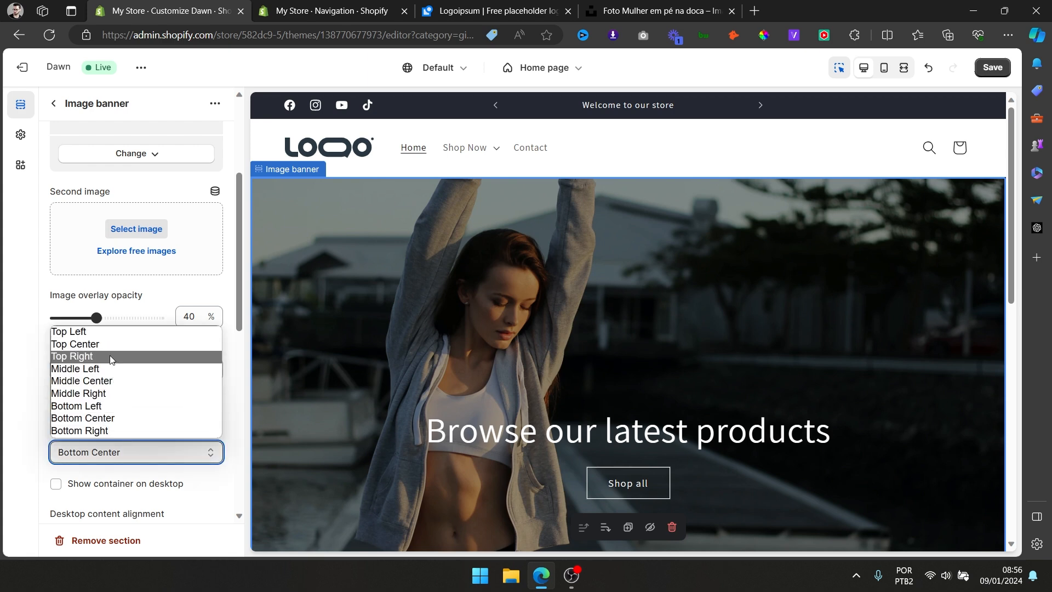
left_click(107, 331)
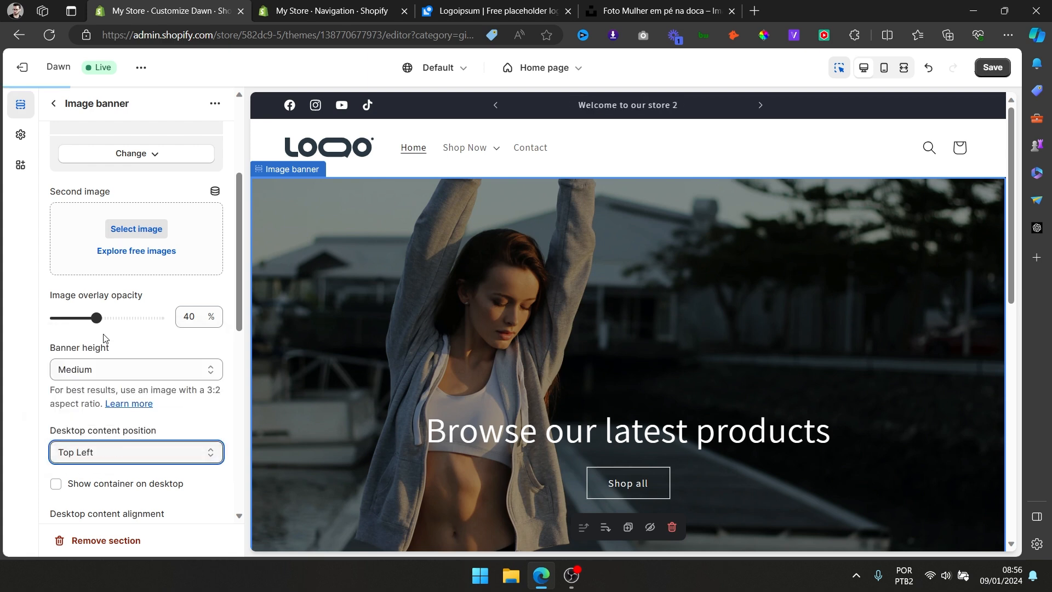
left_click(117, 369)
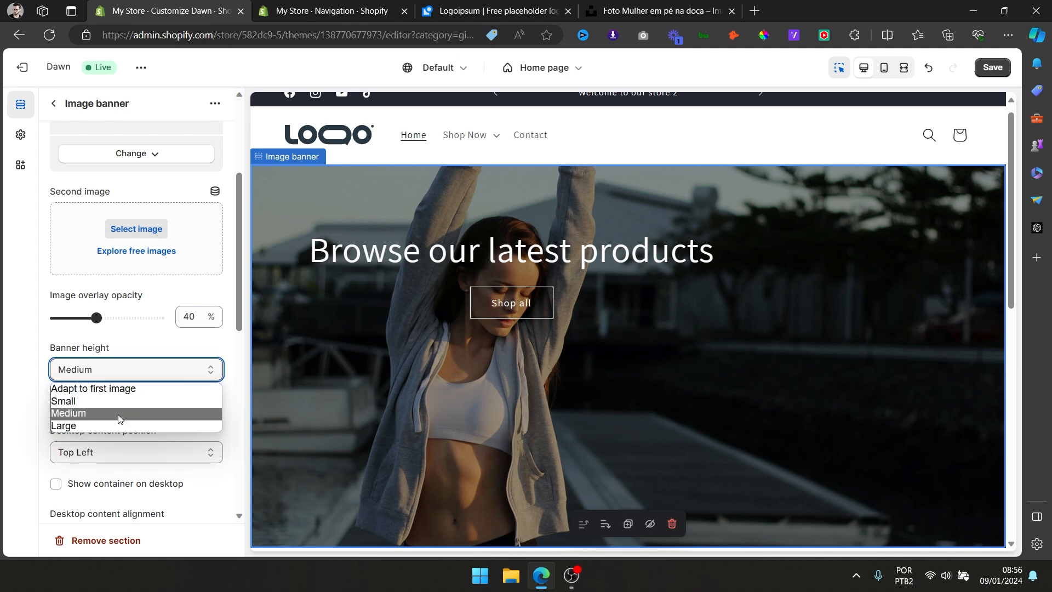
left_click(119, 369)
left_click(125, 449)
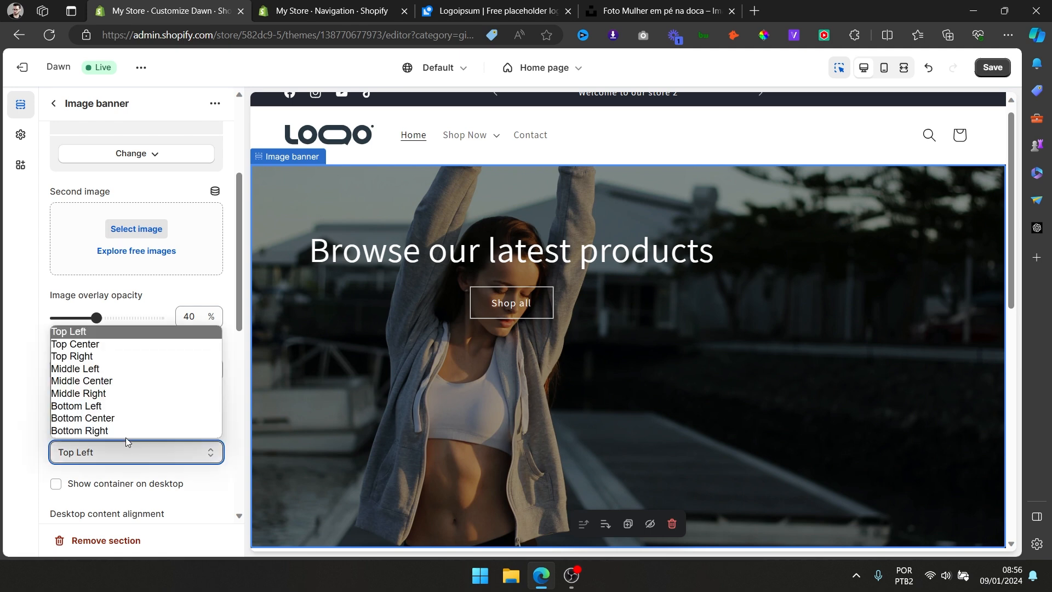
left_click(124, 406)
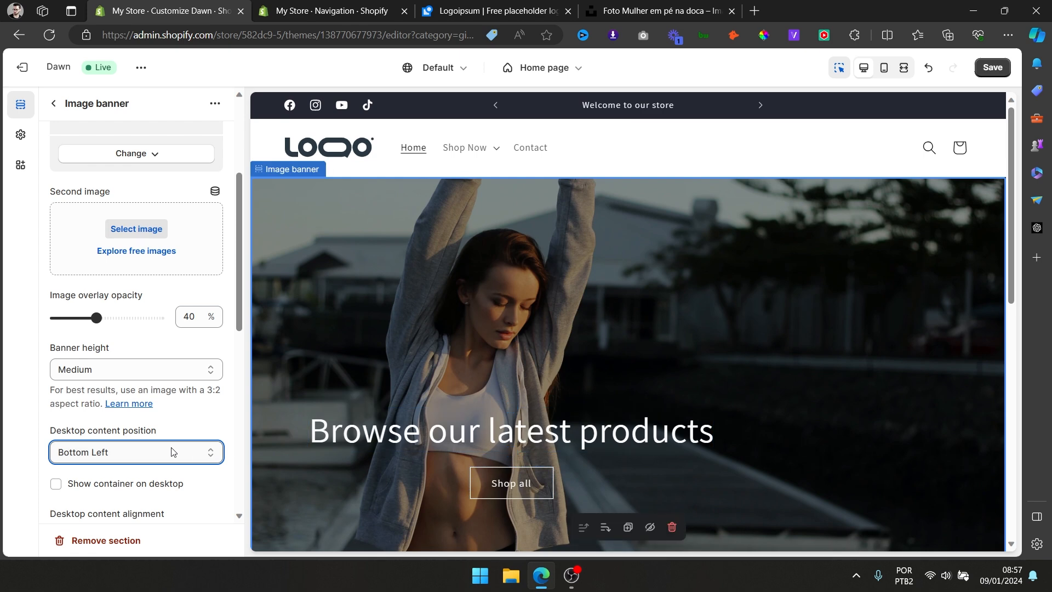
left_click(94, 452)
left_click(105, 381)
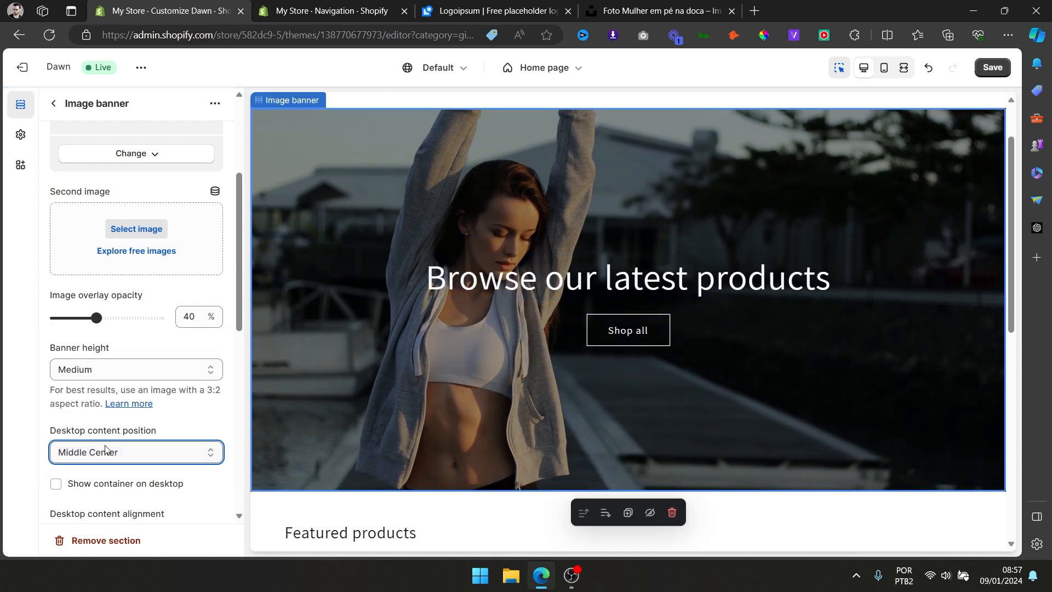
left_click(109, 452)
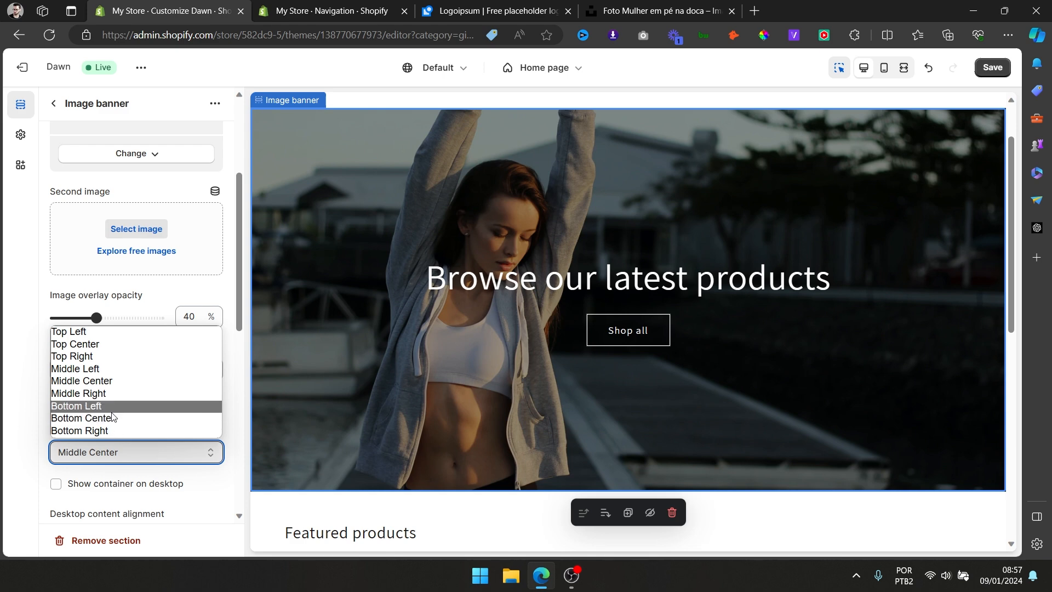
left_click(114, 417)
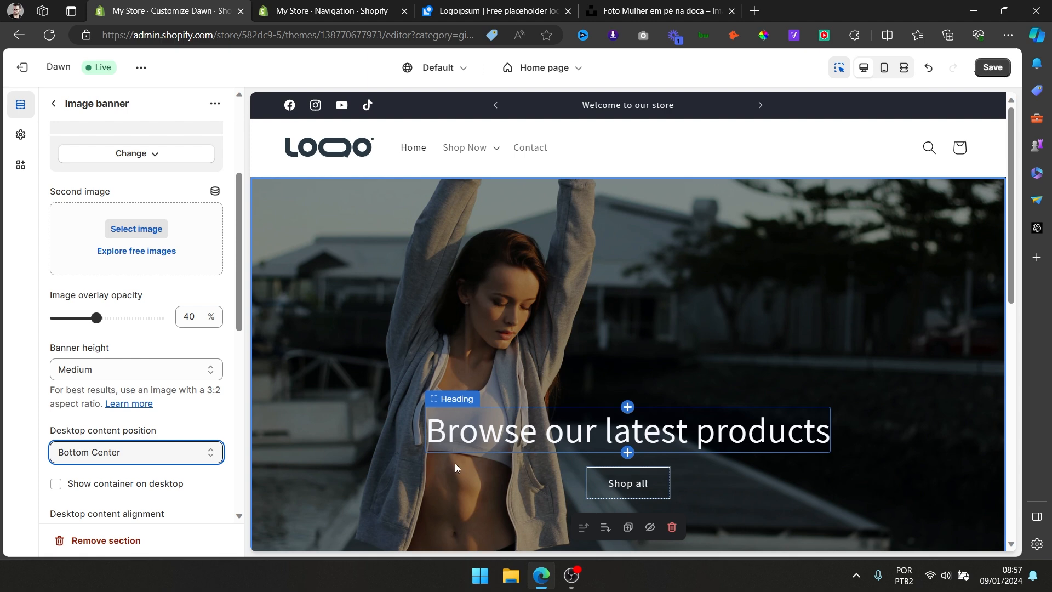
Try showing the Image banner's container on desktop and turn the option off again.
scroll(164, 438, "down", 1)
left_click(168, 424)
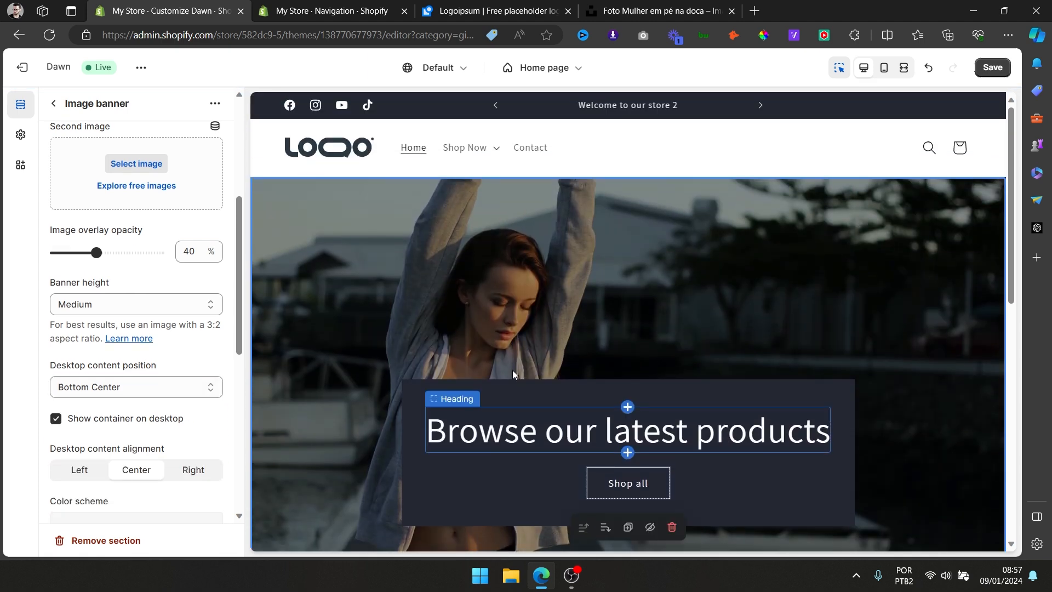
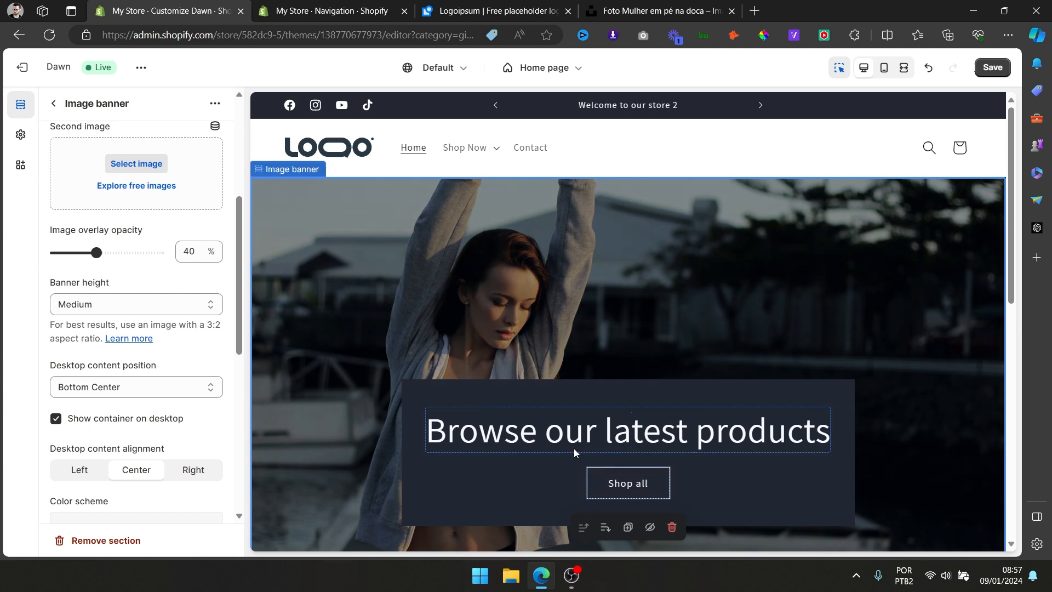
left_click(123, 425)
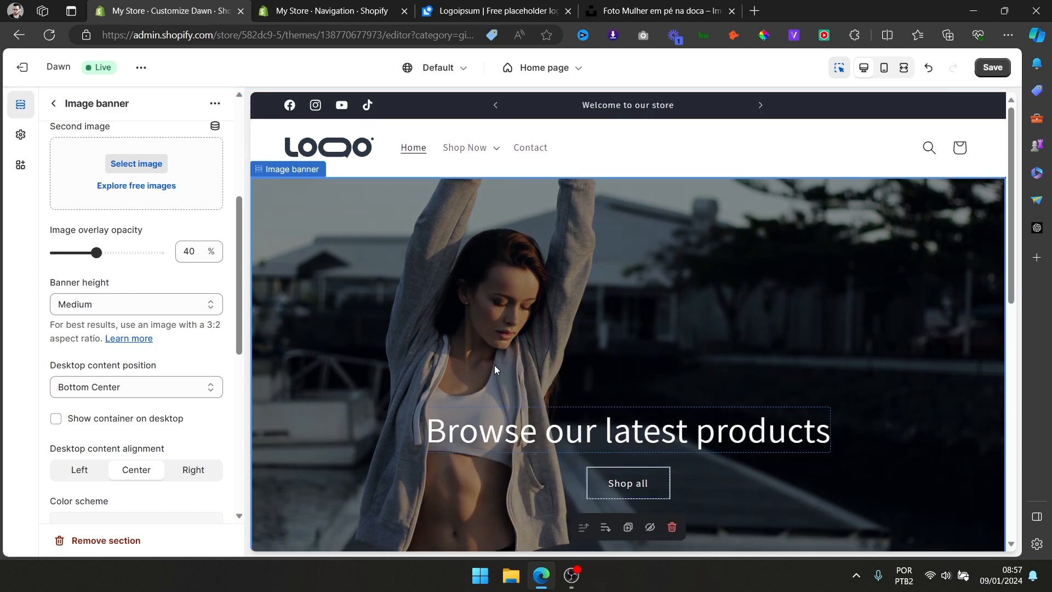
Try an image overlay opacity of 0% on the Image banner and settle on 10%.
scroll(110, 369, "up", 2)
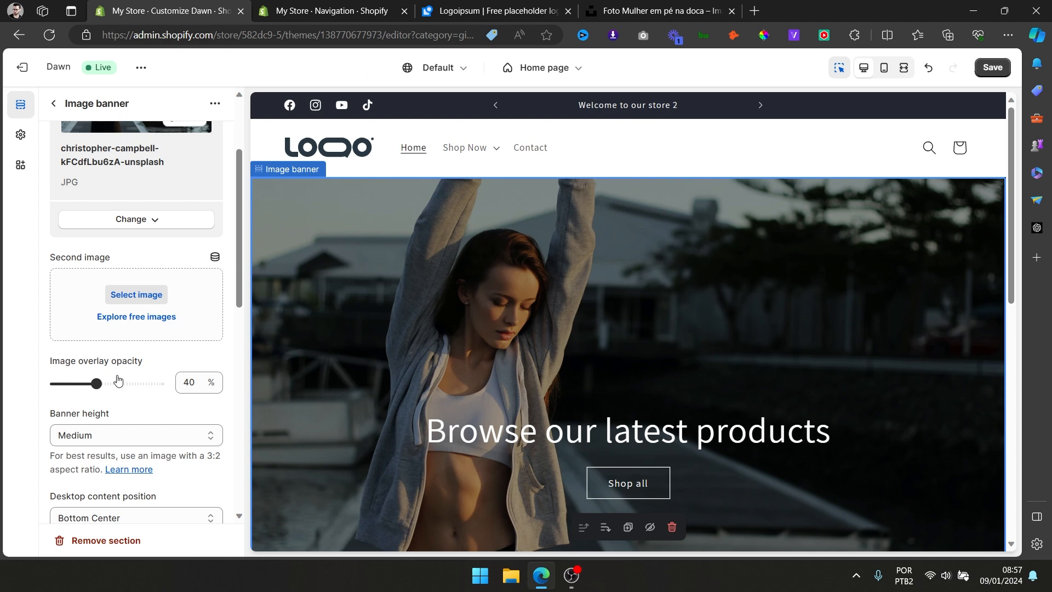
left_click_drag(96, 384, 29, 393)
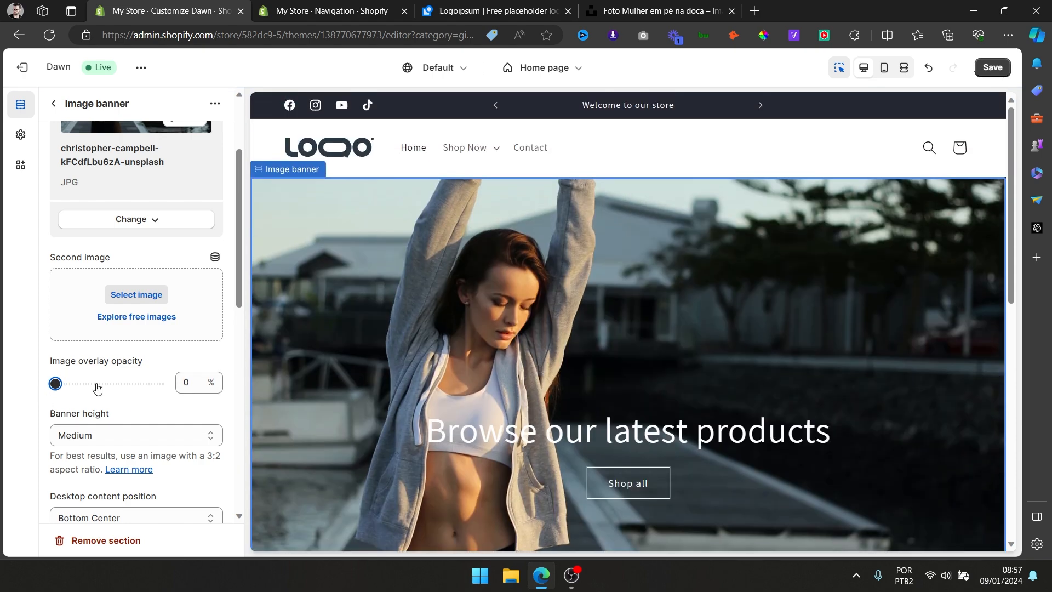
left_click_drag(55, 383, 64, 384)
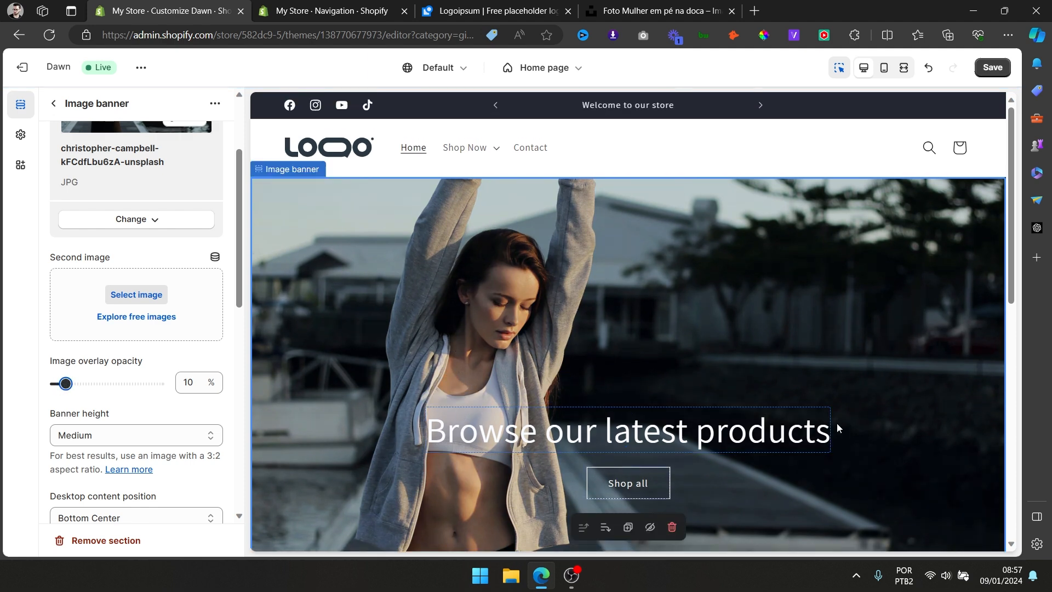
Try color scheme Scheme 1 on the Image banner and switch back to Scheme 3.
scroll(140, 343, "down", 5)
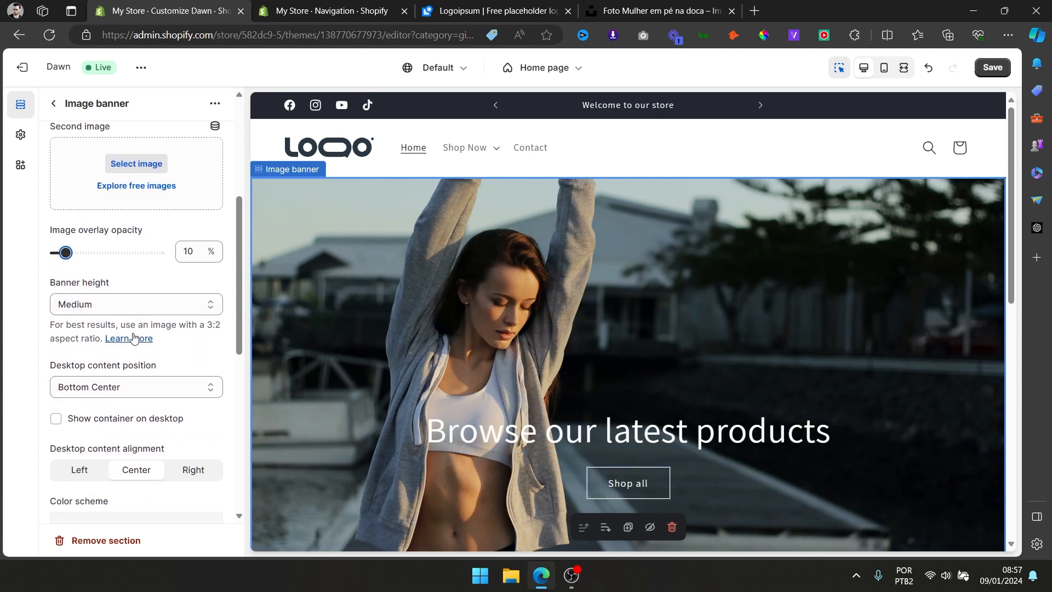
scroll(140, 342, "down", 1)
scroll(164, 384, "down", 3)
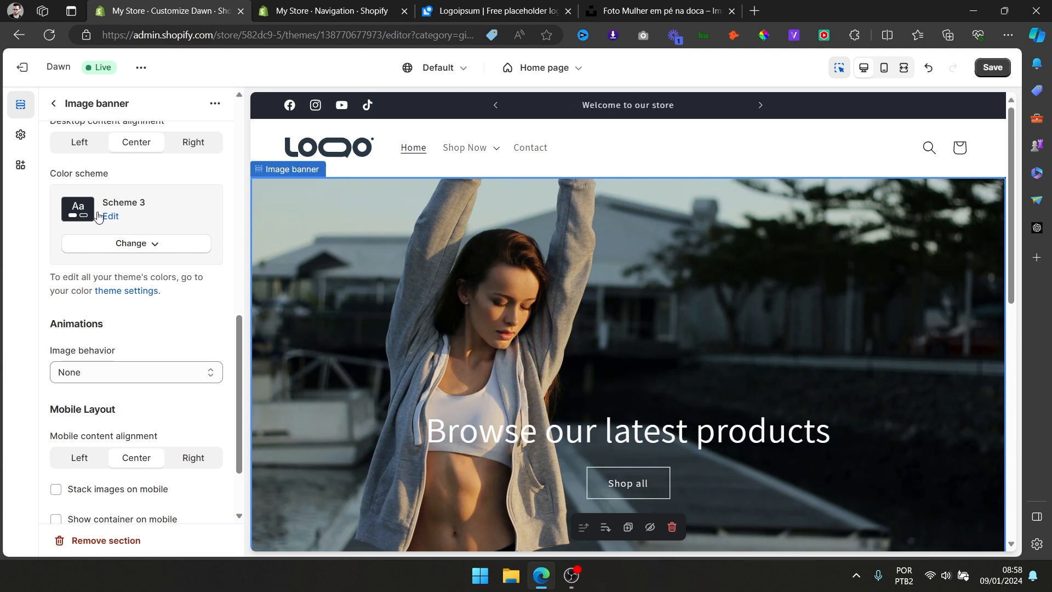
left_click(151, 248)
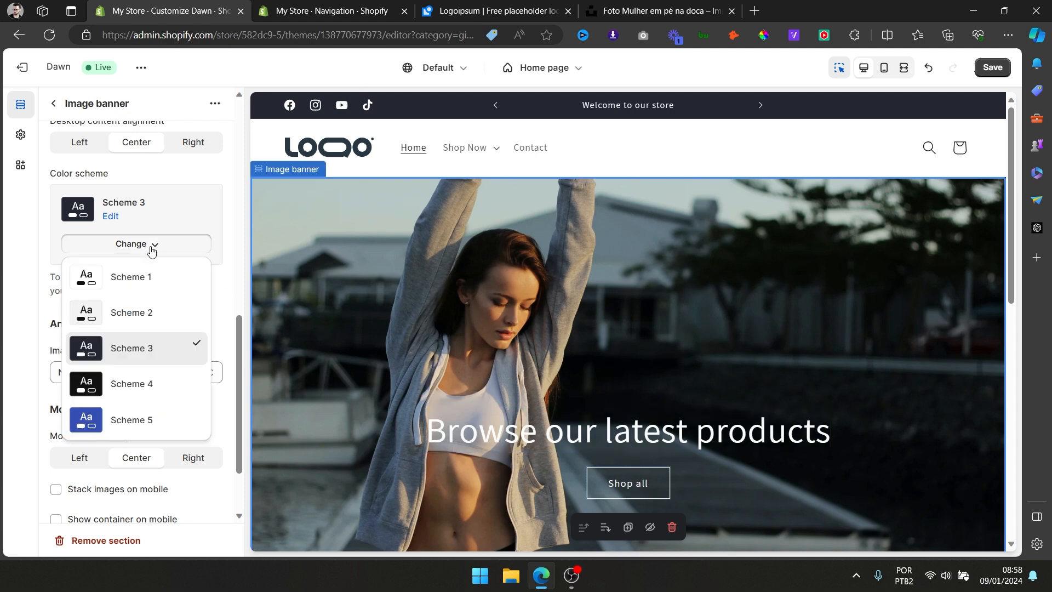
left_click(142, 276)
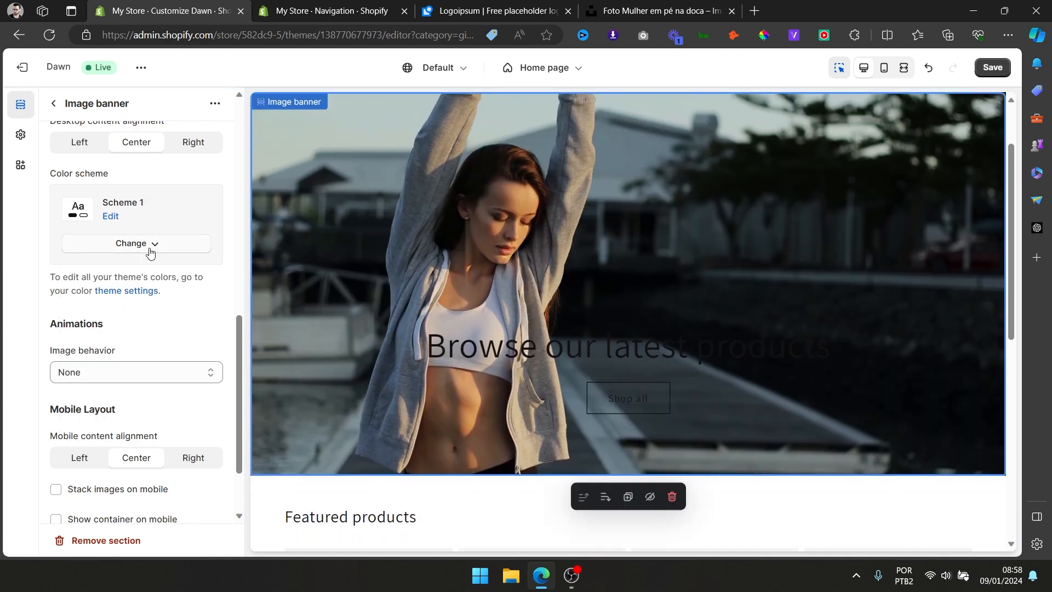
left_click(151, 248)
left_click(161, 346)
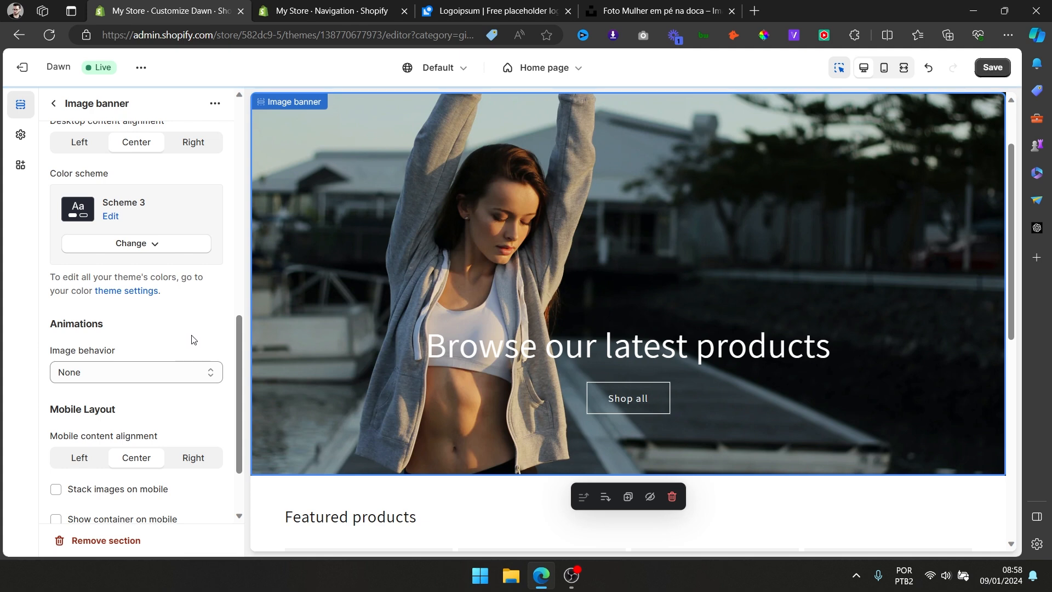
Try the Fixed background position and Ambient movement image behaviors for the Image banner and set the behavior back to None.
scroll(191, 339, "down", 1)
left_click(93, 307)
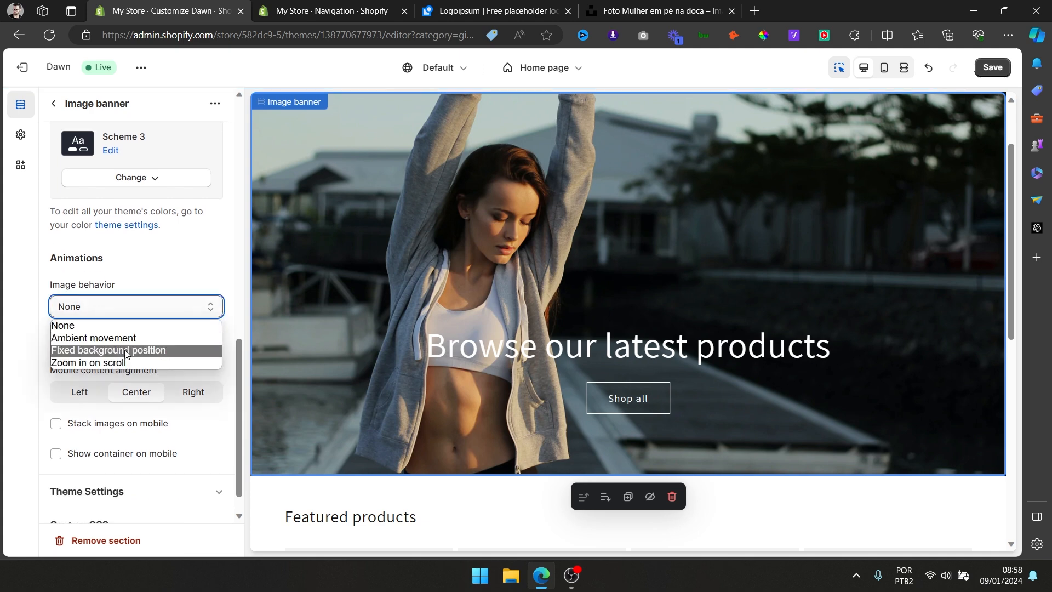
left_click(109, 350)
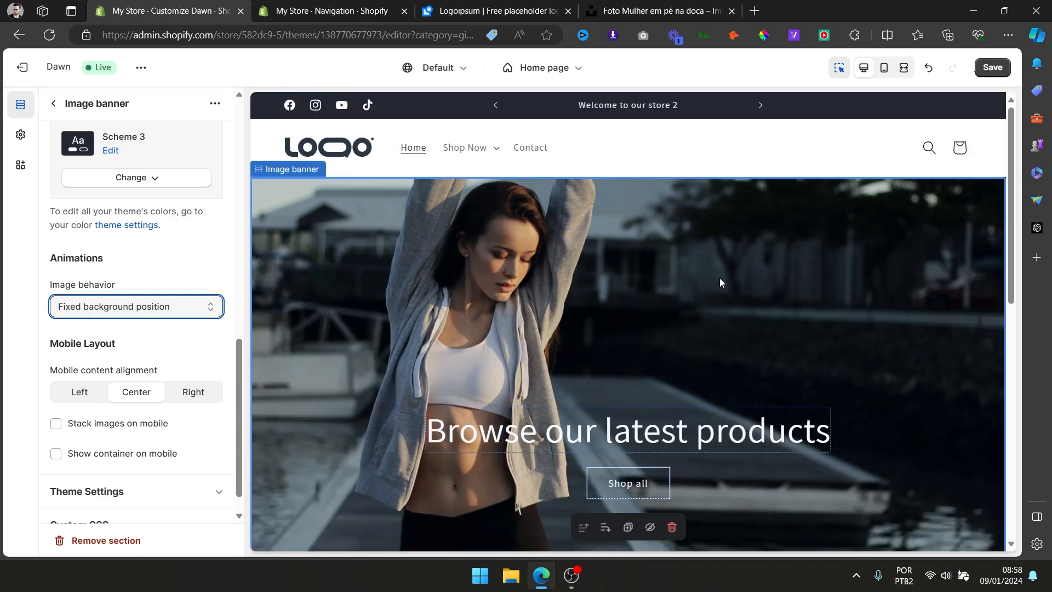
left_click(206, 316)
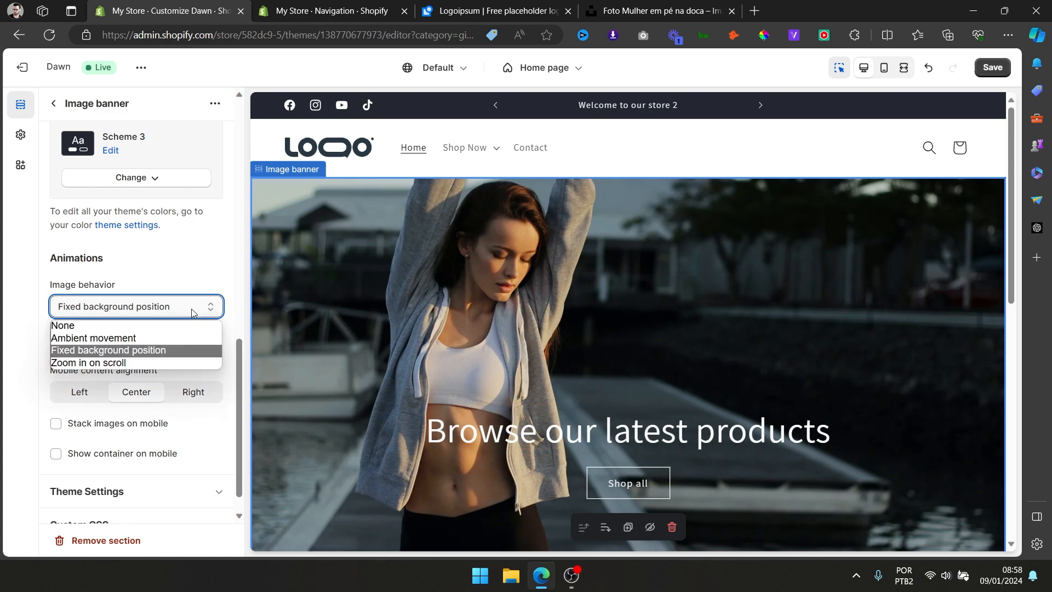
left_click(169, 335)
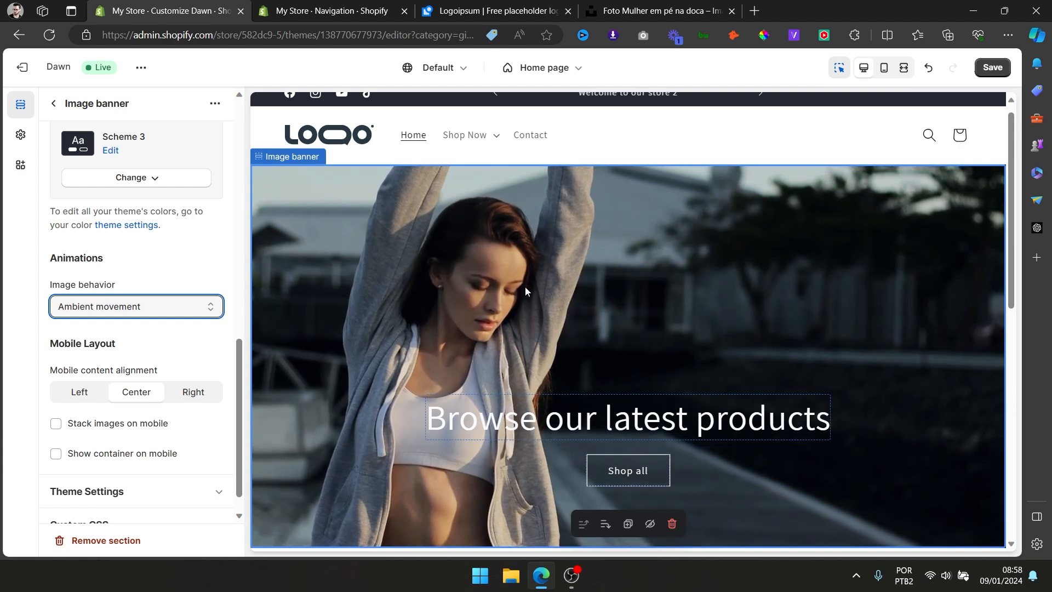
left_click(149, 308)
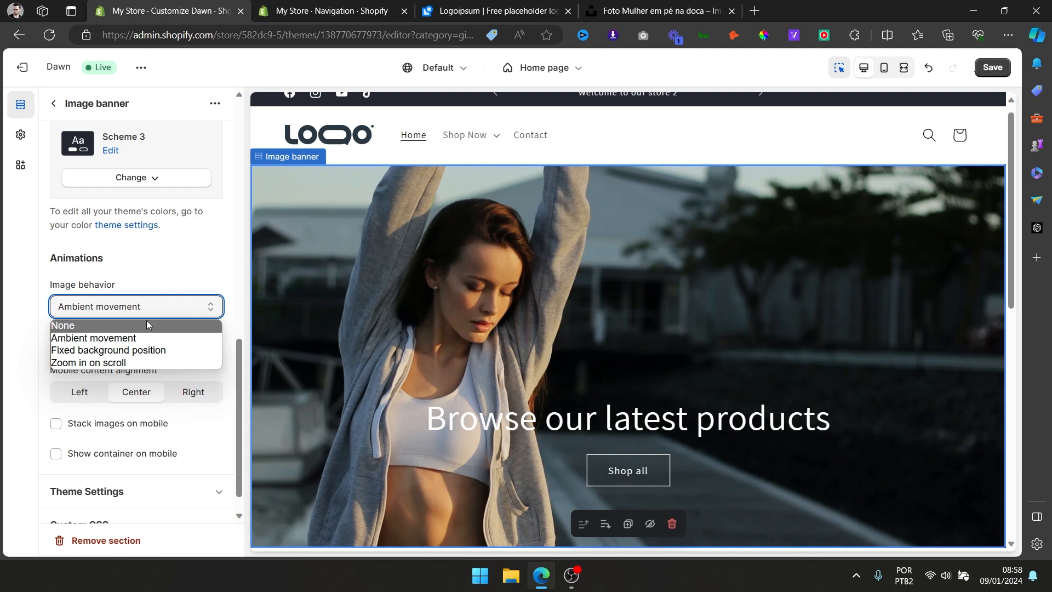
left_click(146, 324)
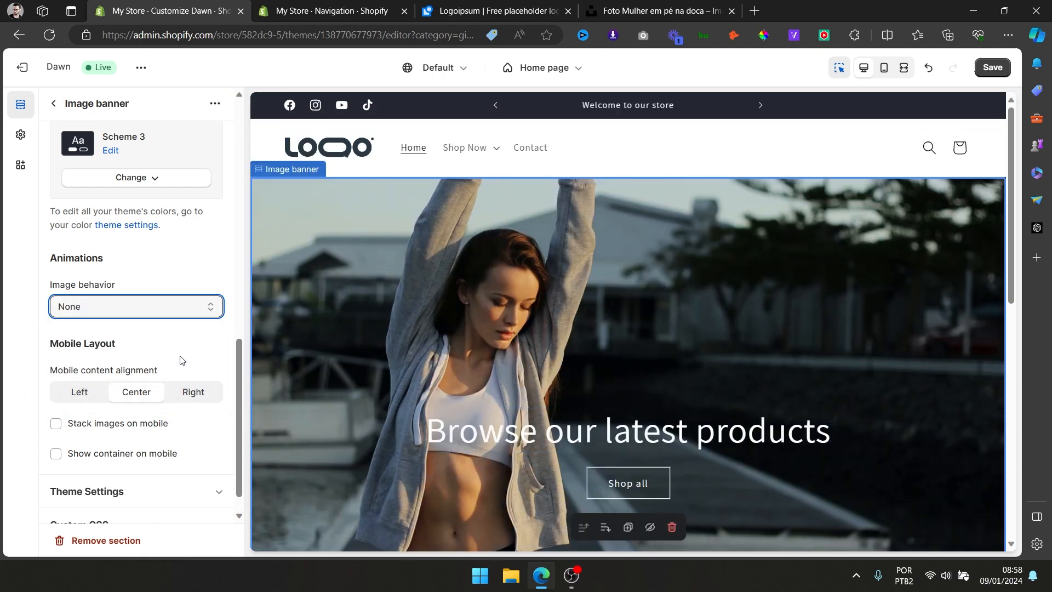
Enable Show container on mobile for the Image banner and check the banner in the mobile preview.
scroll(180, 359, "down", 1)
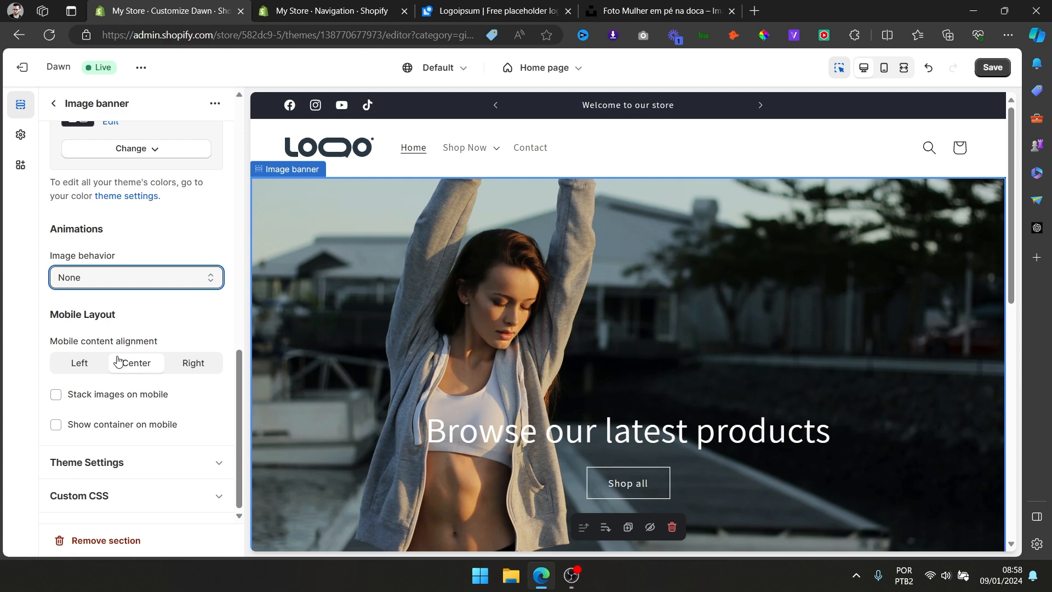
left_click(888, 72)
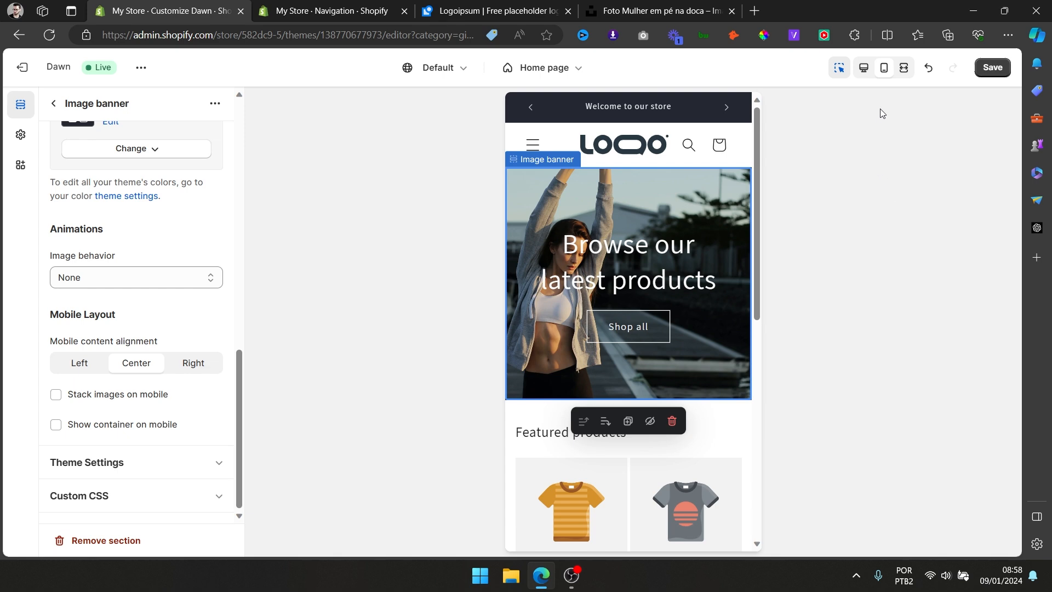
left_click(869, 72)
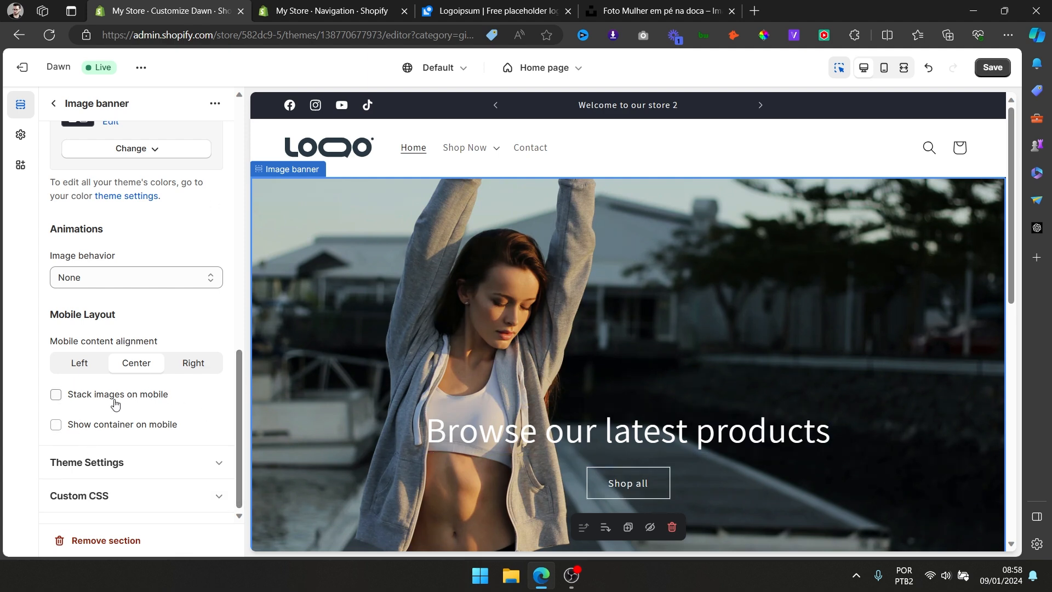
left_click(883, 67)
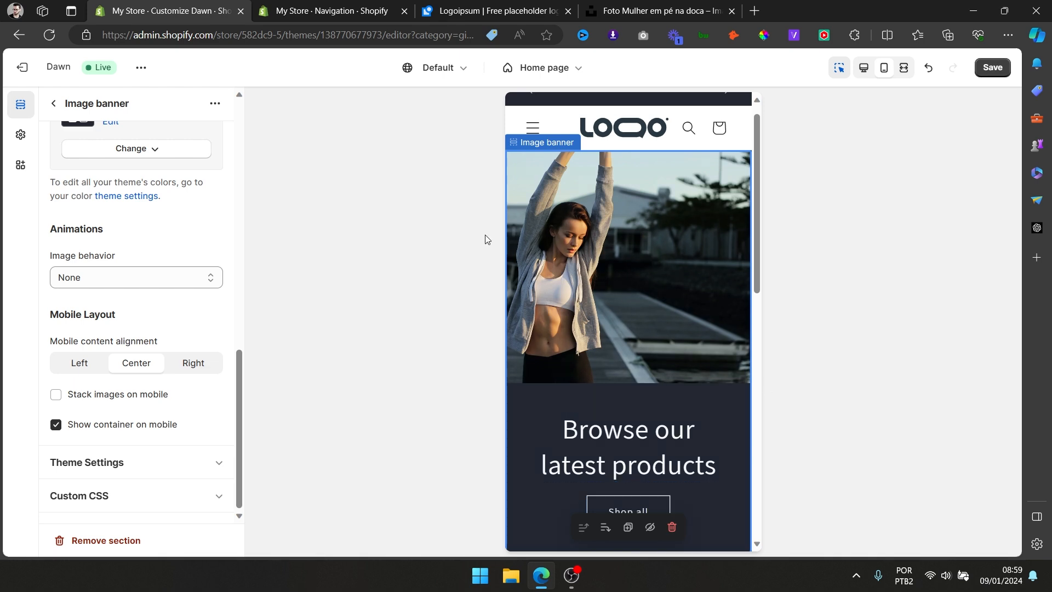
scroll(676, 285, "up", 1)
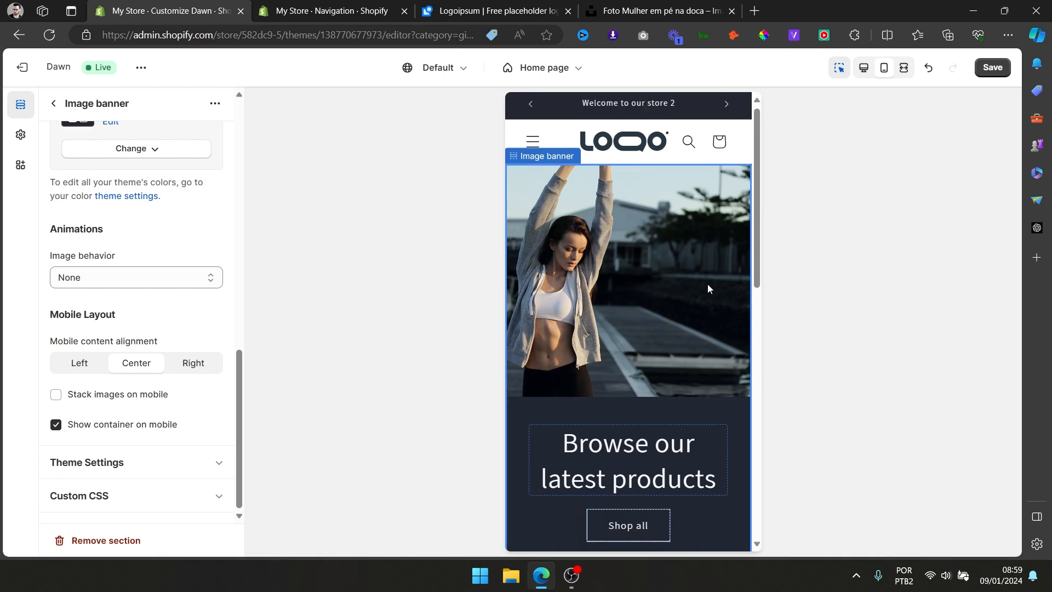
scroll(701, 283, "down", 2)
scroll(694, 283, "up", 2)
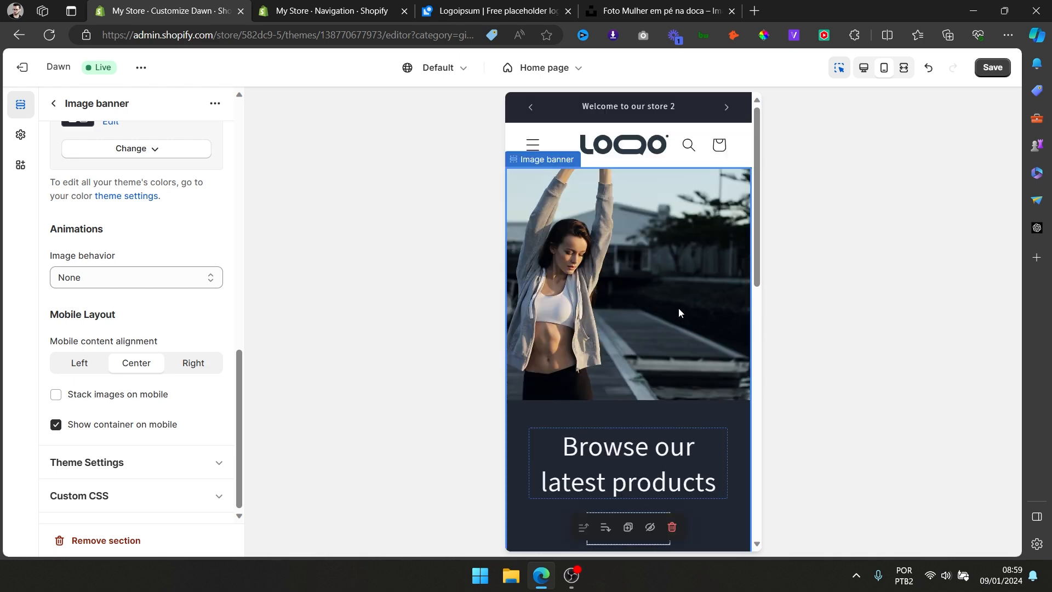
Save the theme changes, restore the desktop preview and return to the Home page section list.
left_click(979, 63)
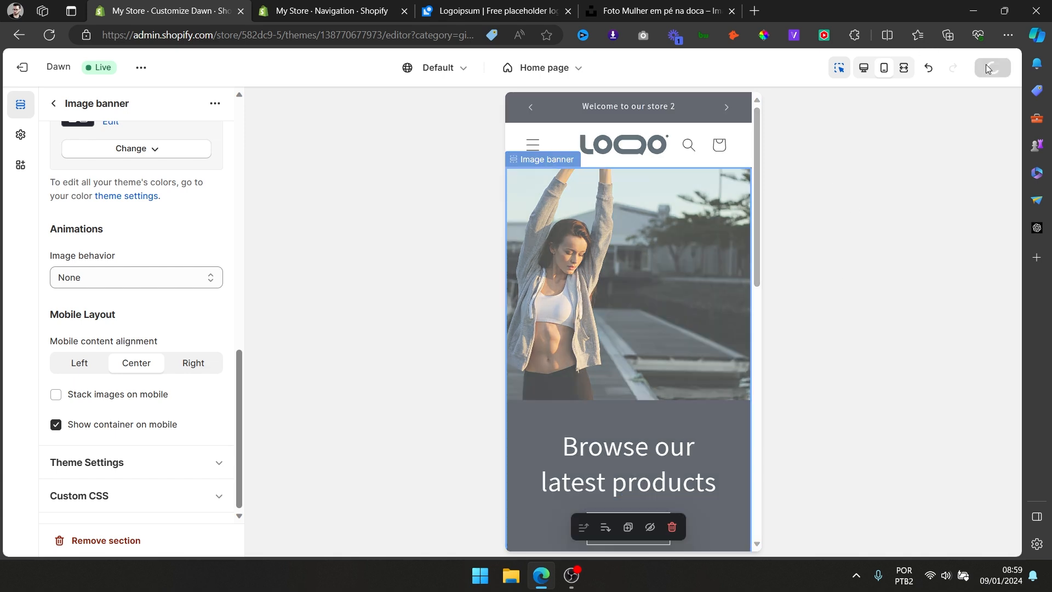
left_click(864, 69)
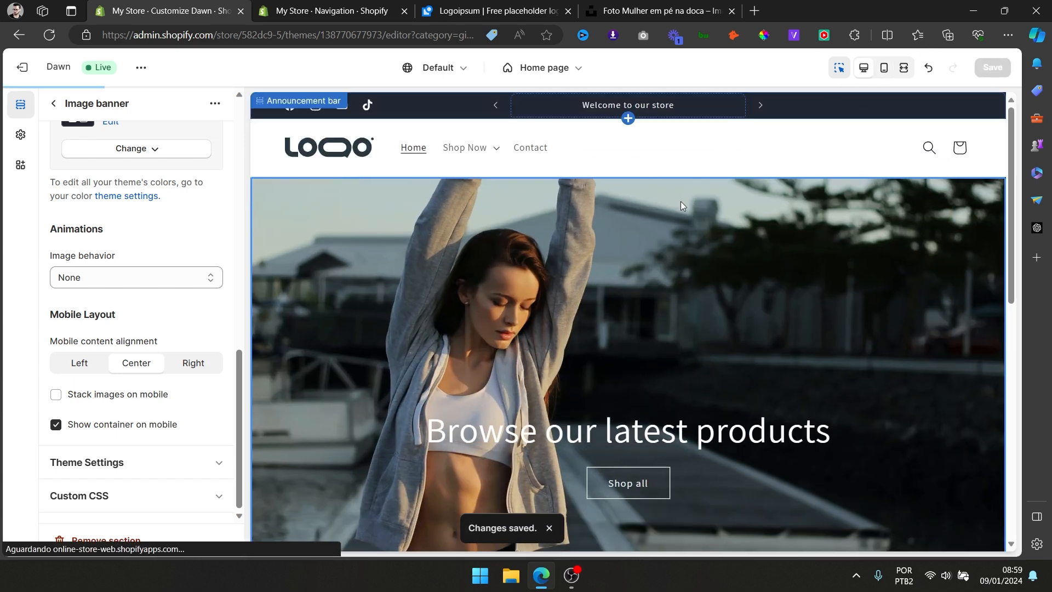
scroll(616, 239, "down", 3)
left_click(54, 103)
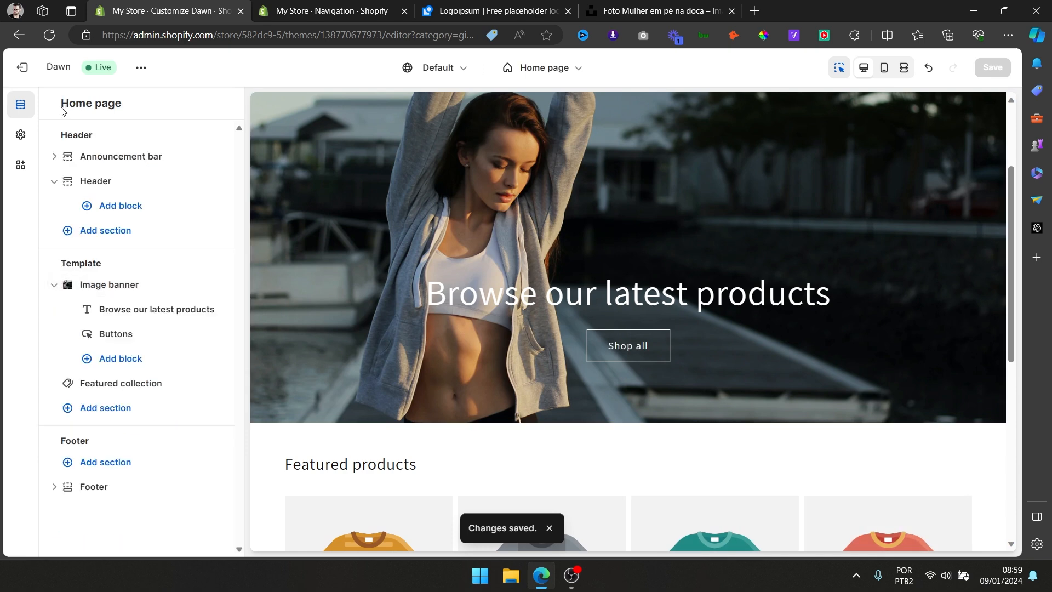
scroll(334, 371, "down", 4)
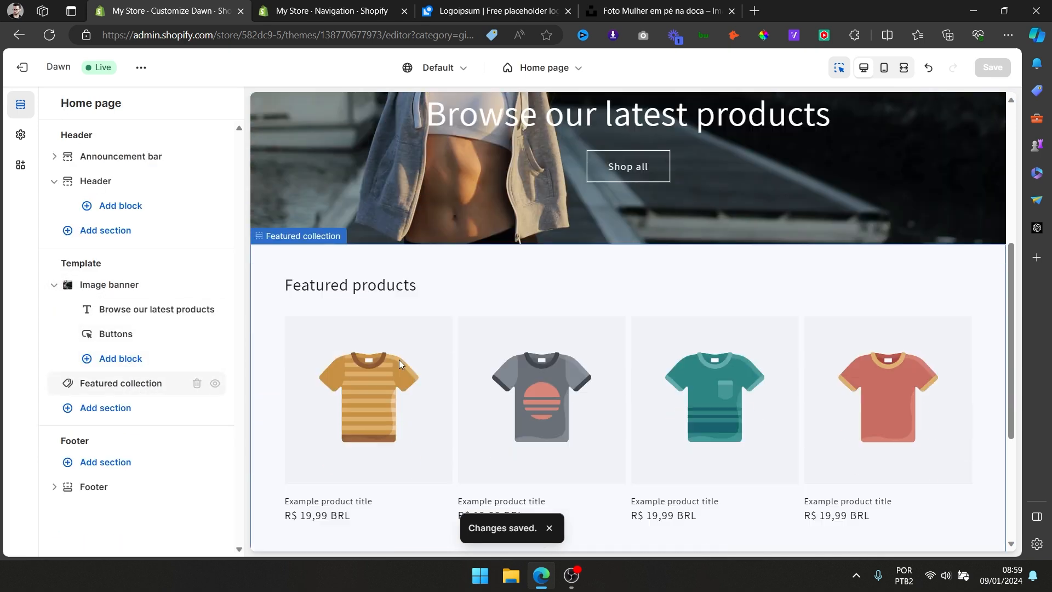
Leave the theme editor and start a new product titled Product 1.
scroll(457, 274, "up", 1)
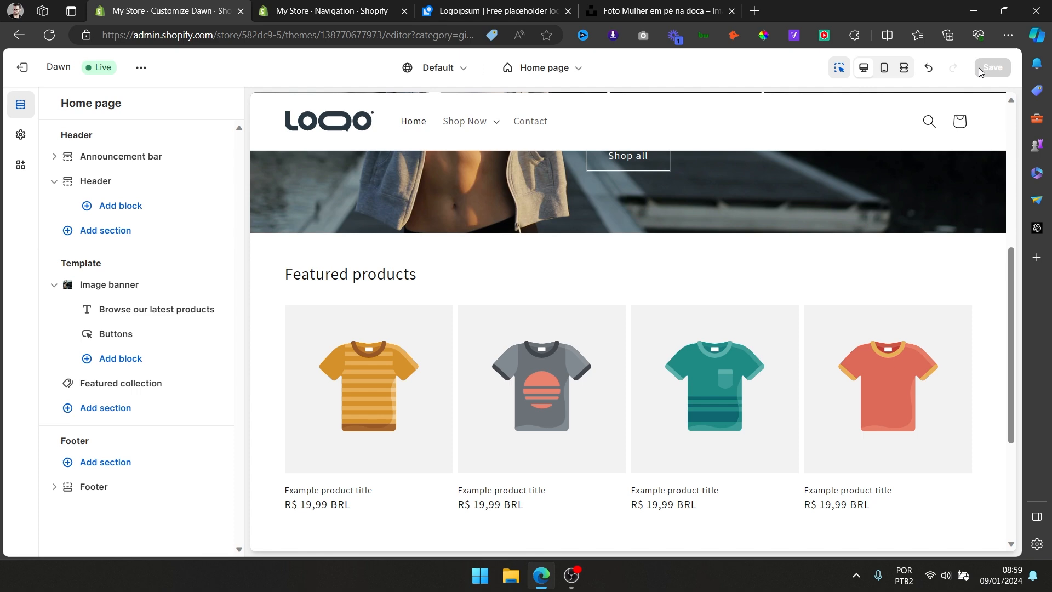
left_click(22, 67)
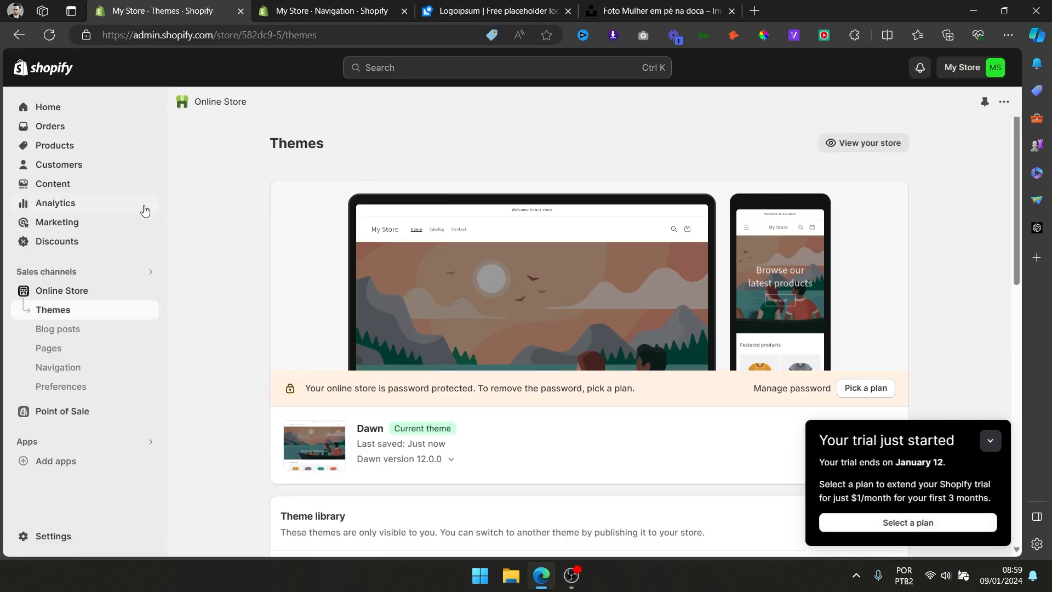
left_click(62, 149)
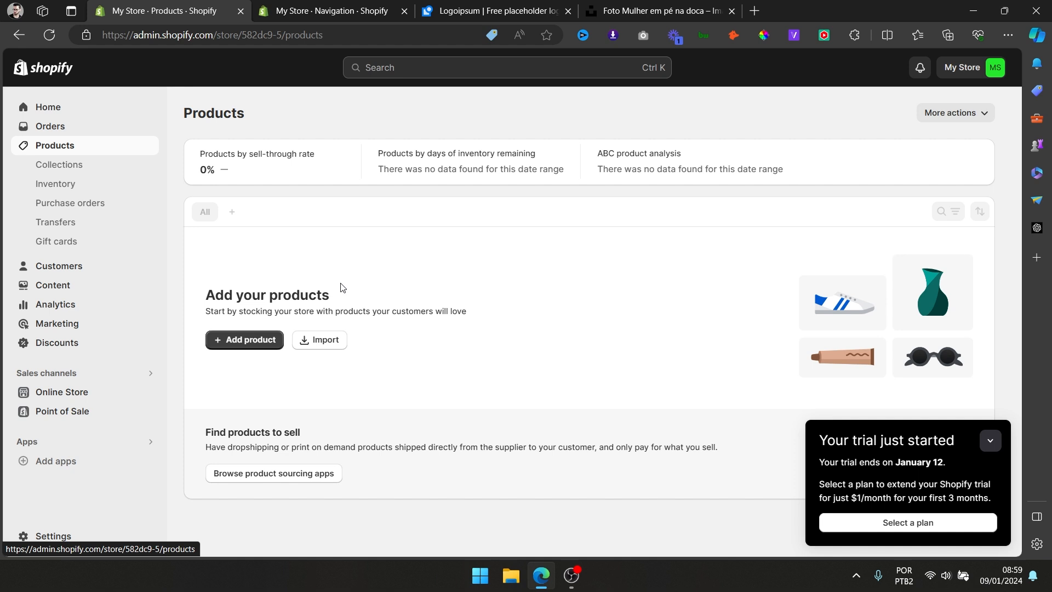
left_click(243, 341)
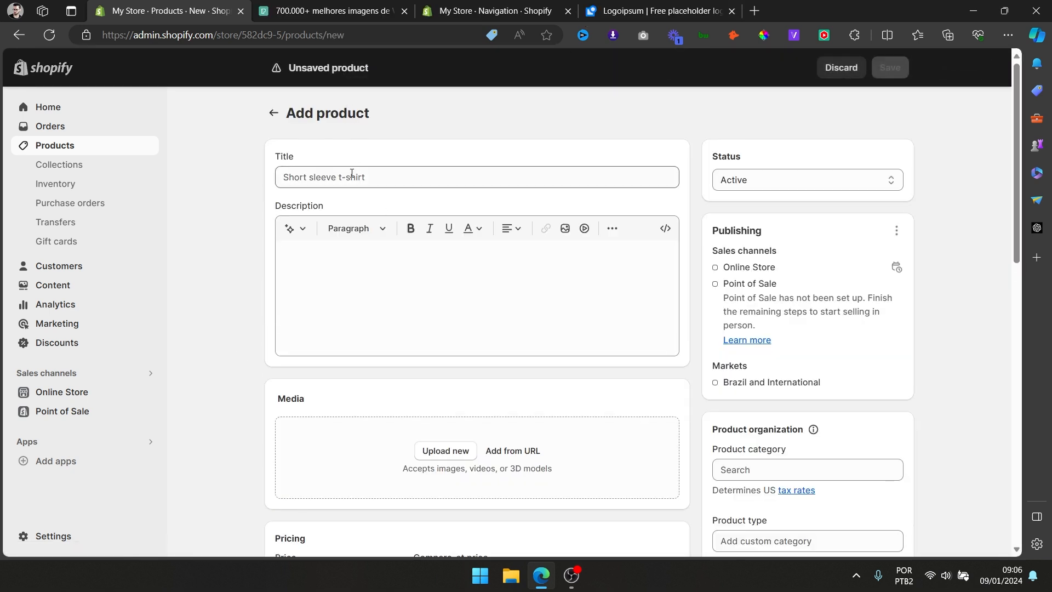
left_click(352, 179)
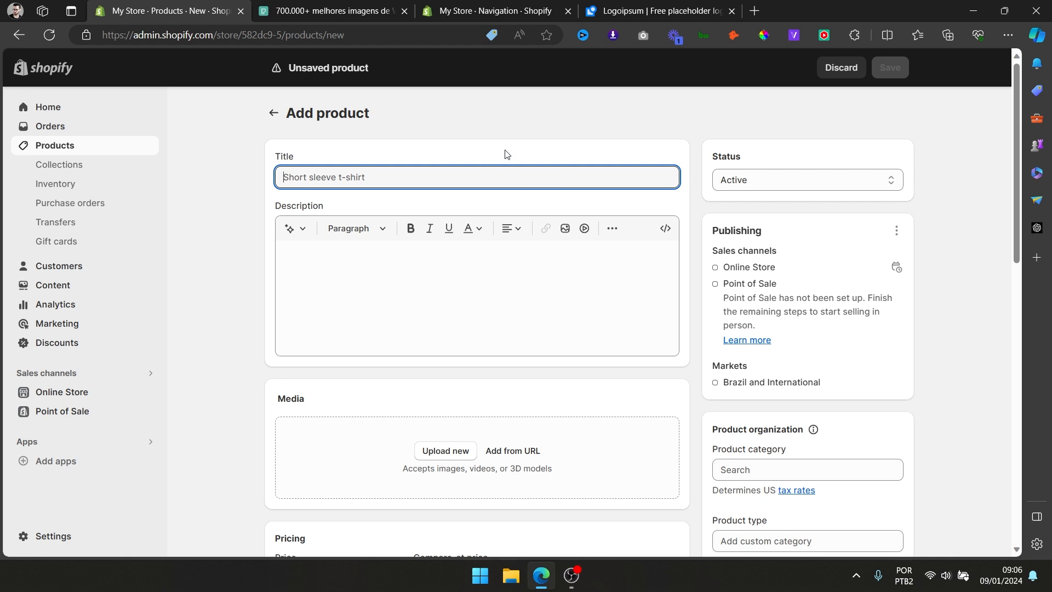
type("Product 1")
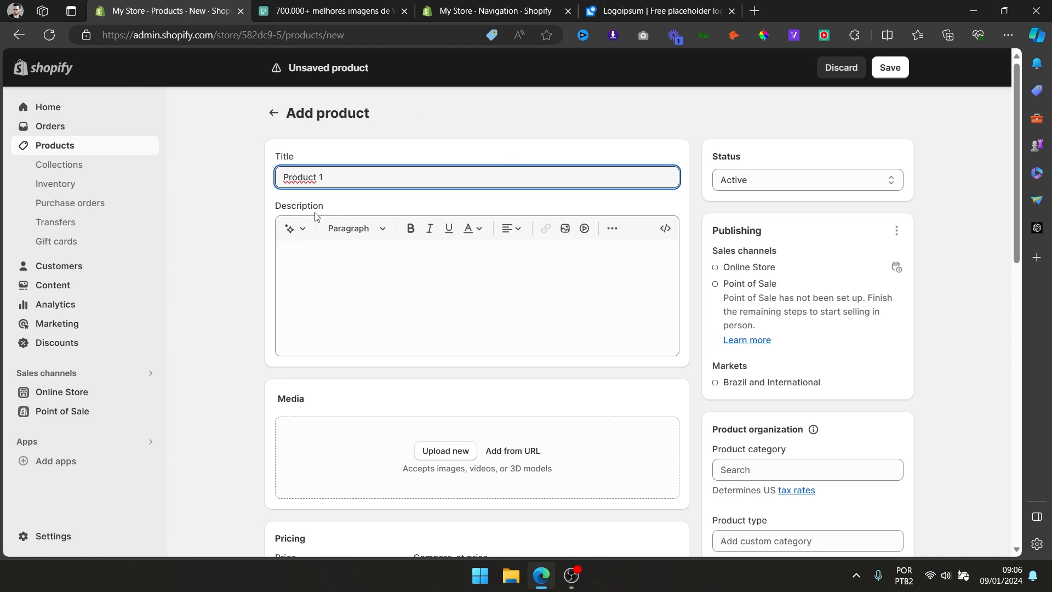
Generate a product description from the keywords "organic cotton woman top" in the Expert tone and keep the suggestion.
left_click(301, 230)
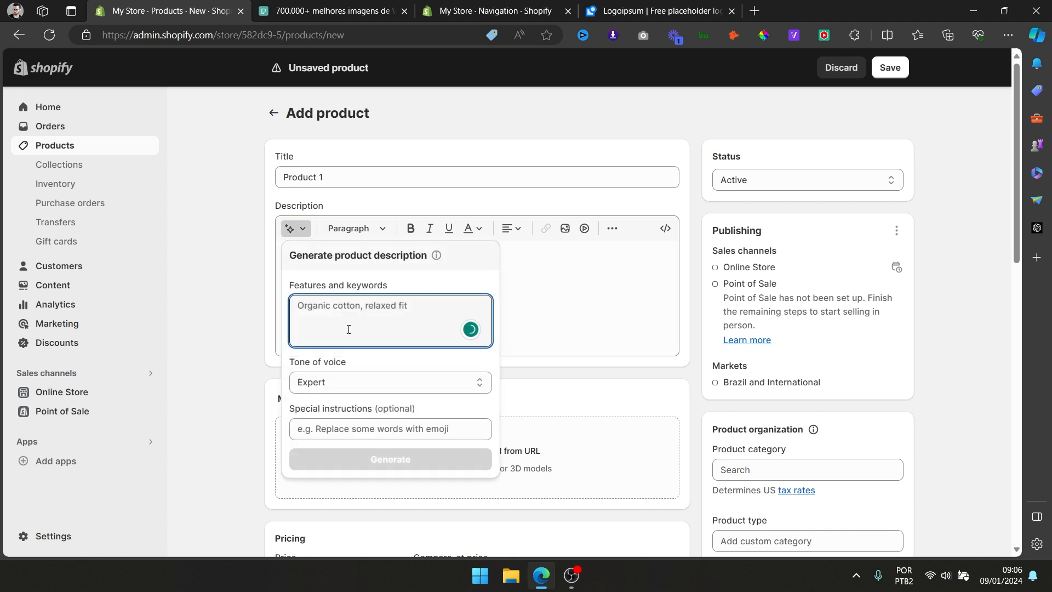
type("organi")
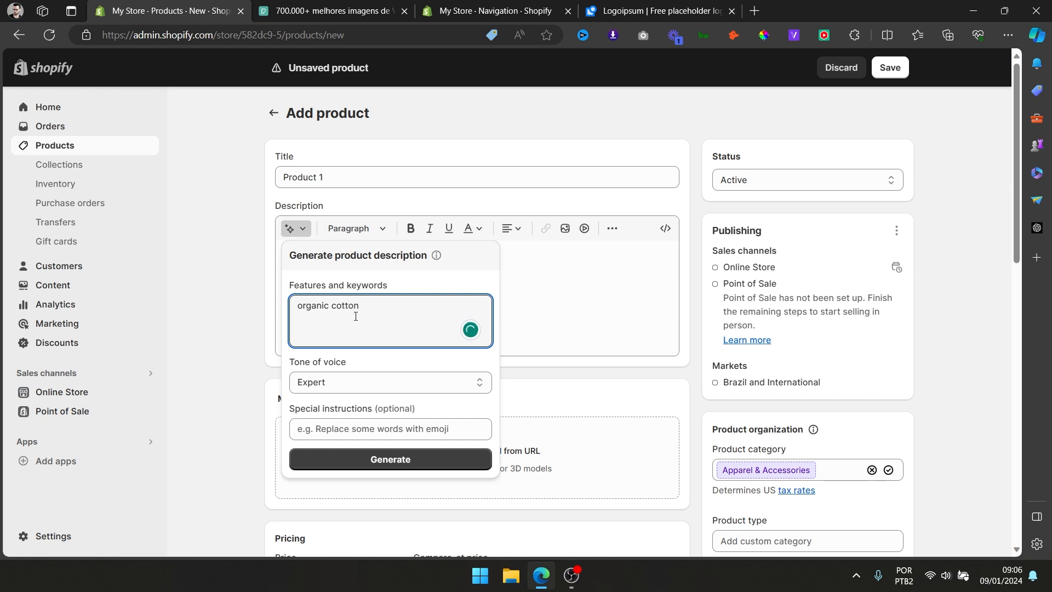
type("c cotton")
key("ctrl+a")
key("BackSpace")
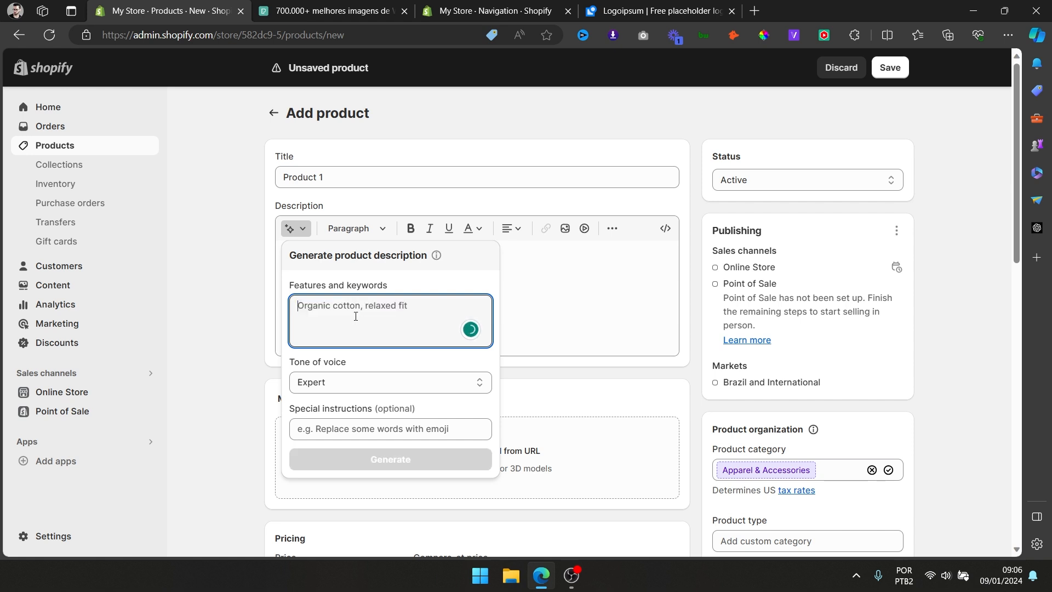
key("ctrl+z")
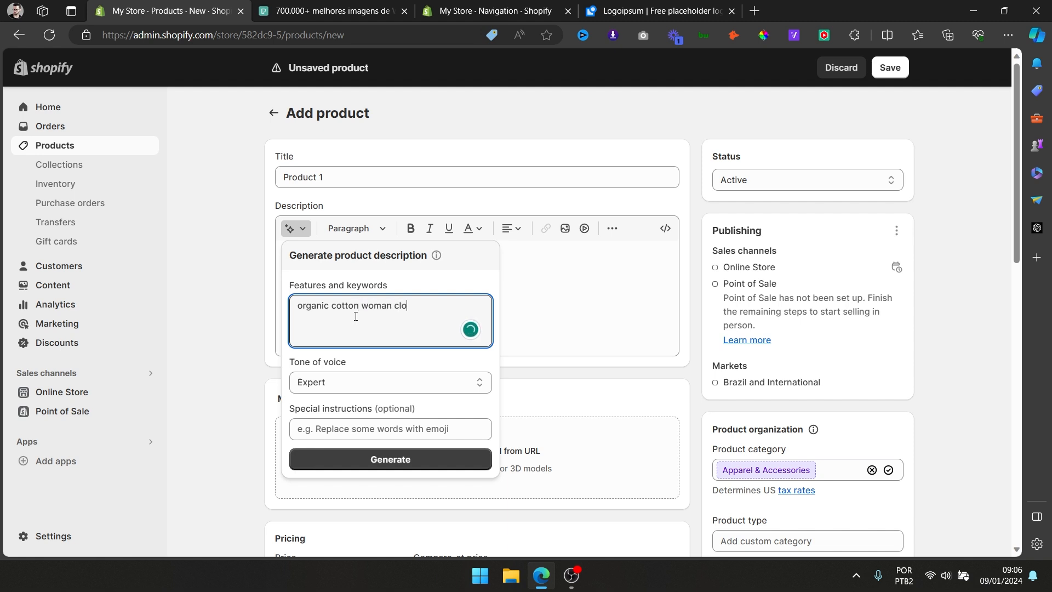
left_click(399, 459)
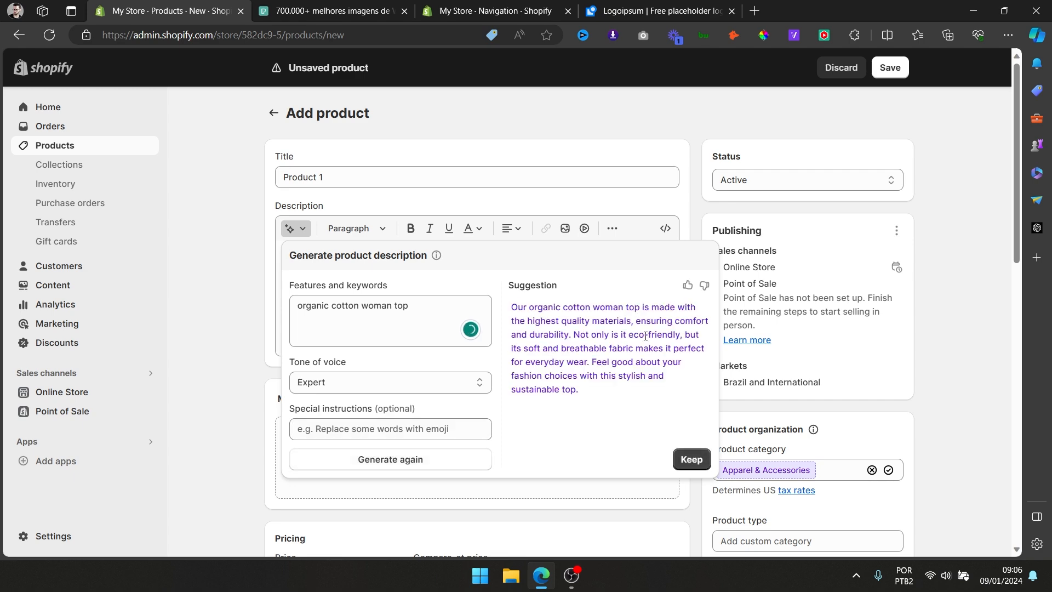
left_click(691, 459)
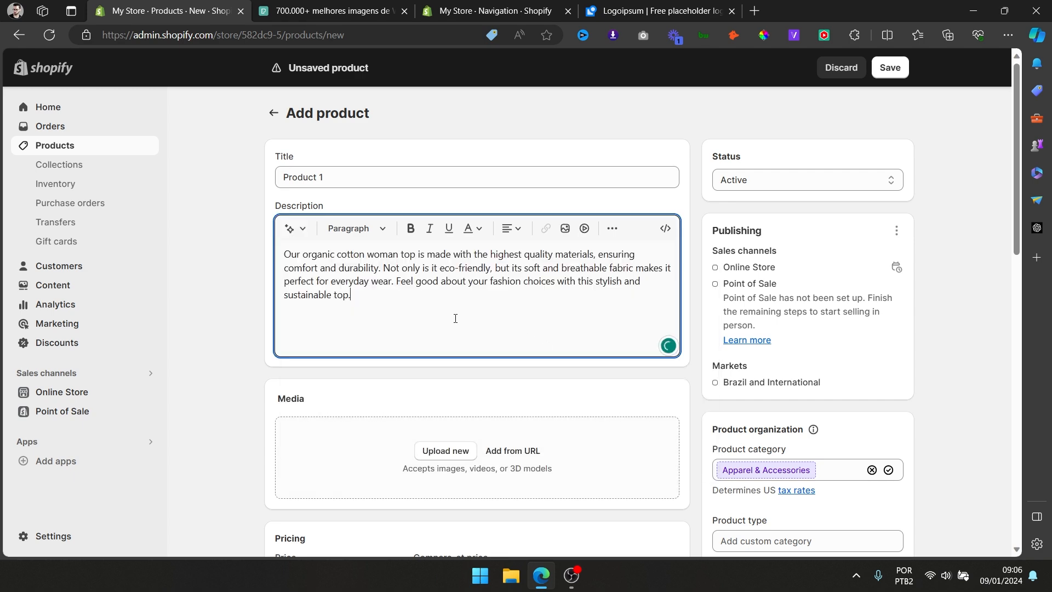
Add the downloaded image _5b10d919-e7c3-47b7-89bb-31ec57f61fae.jpg to the product's media and close the downloads list.
scroll(455, 318, "down", 2)
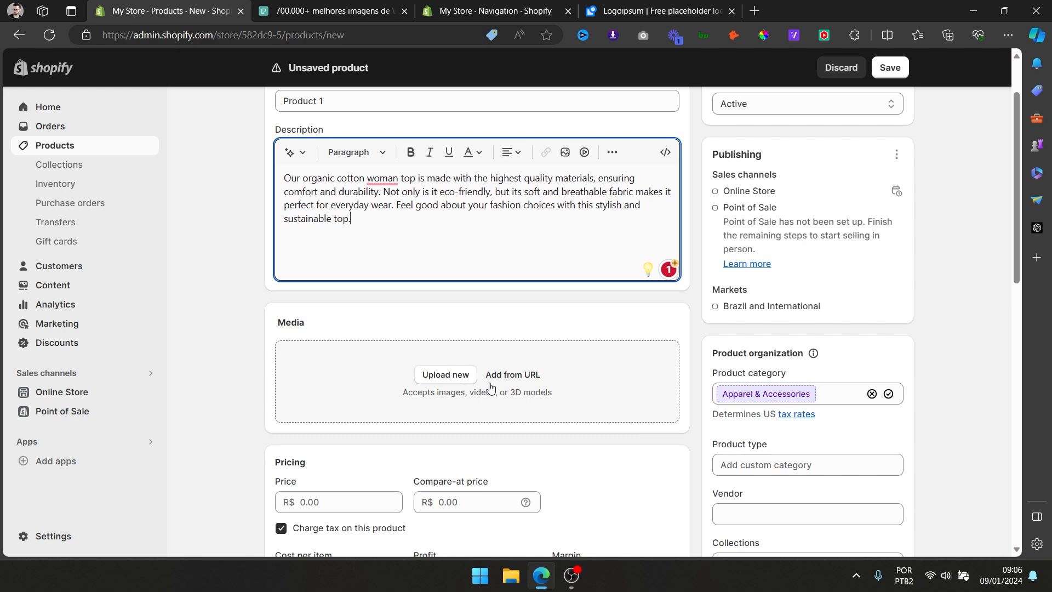
scroll(622, 335, "up", 2)
key("ctrl+j")
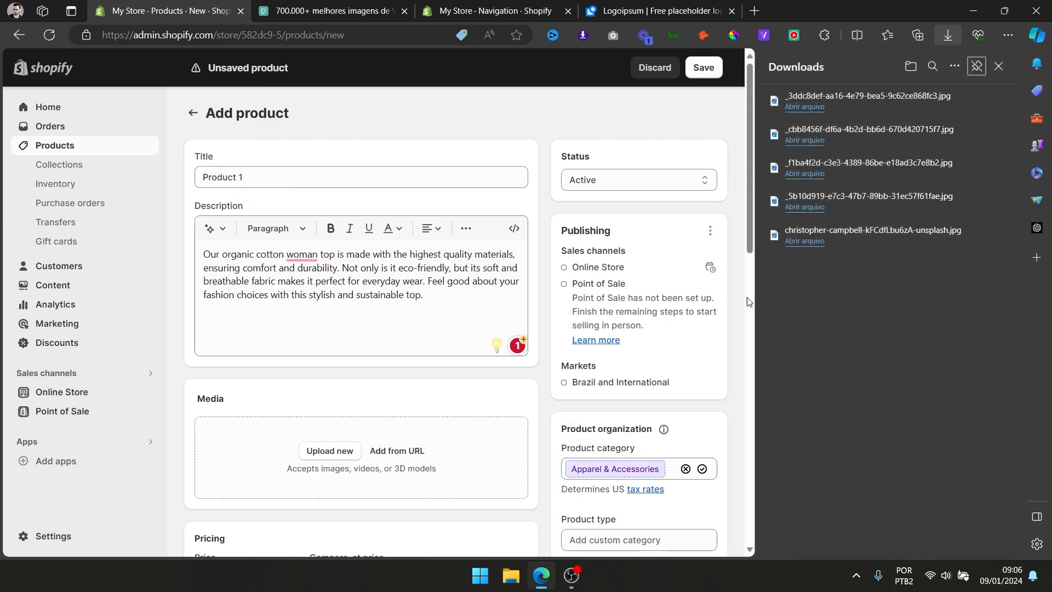
left_click_drag(810, 200, 330, 461)
scroll(576, 266, "down", 4)
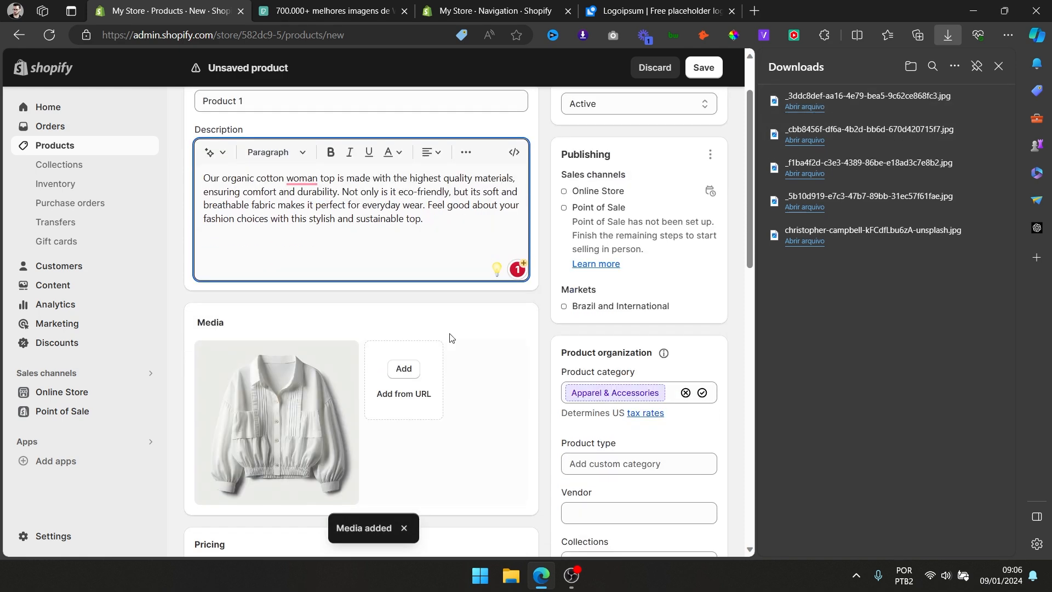
left_click(998, 65)
scroll(612, 319, "up", 3)
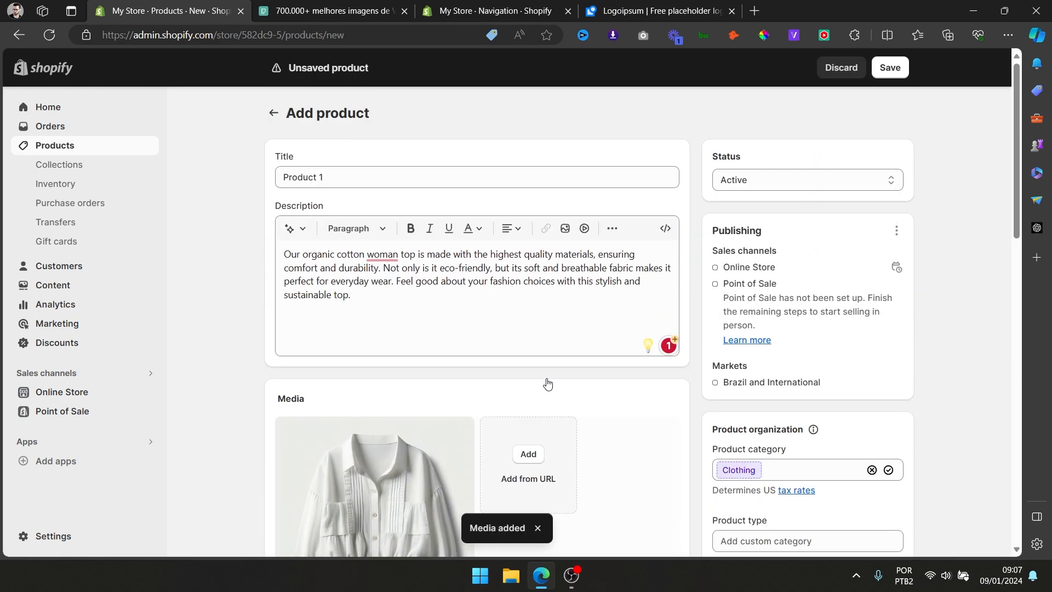
Set the product's price to R$ 50.00.
scroll(566, 368, "down", 3)
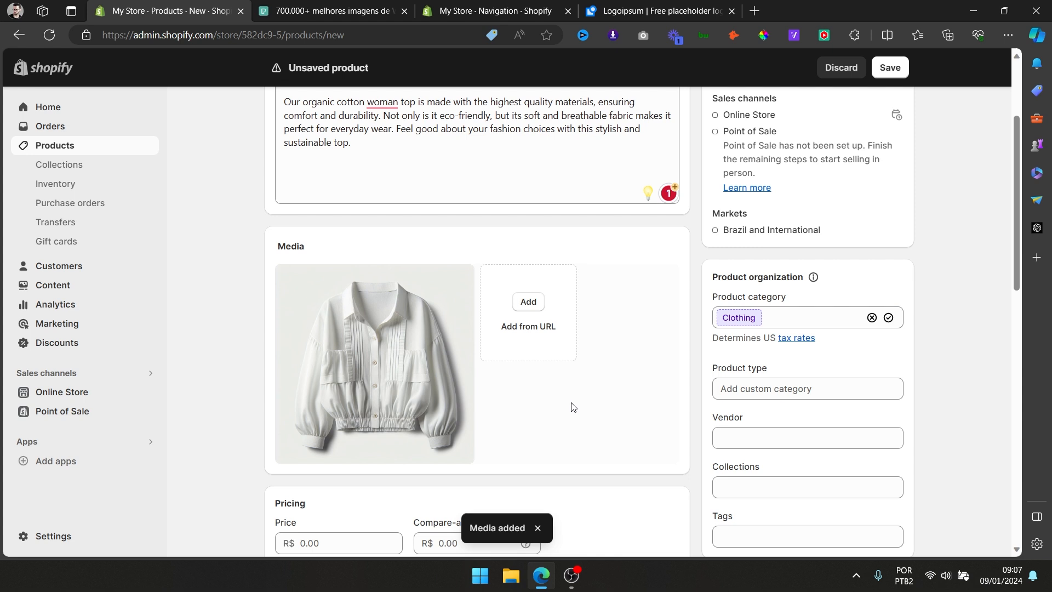
scroll(571, 405, "down", 1)
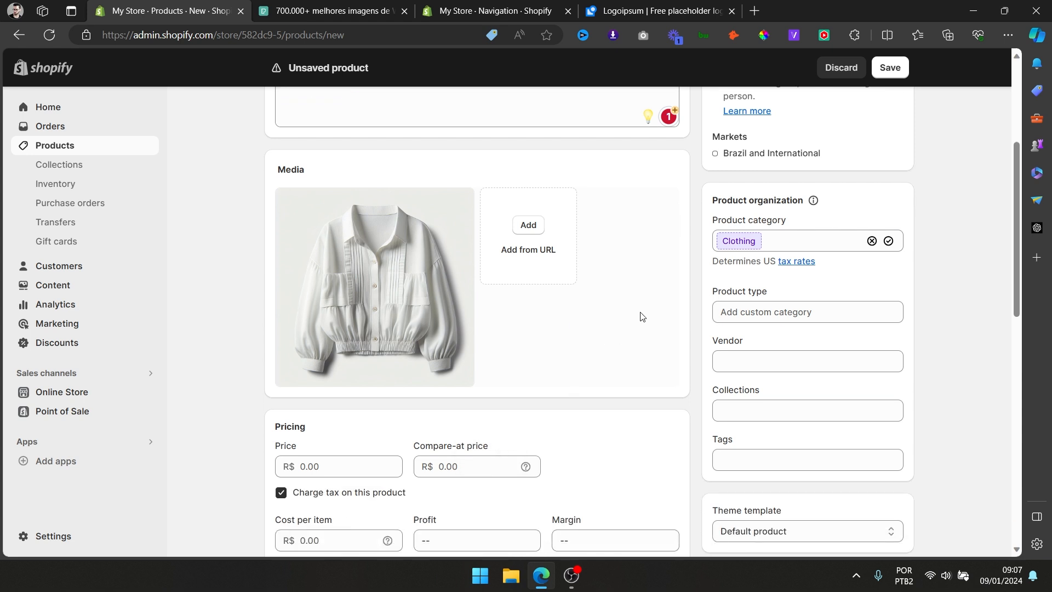
scroll(446, 357, "down", 2)
left_click(398, 314)
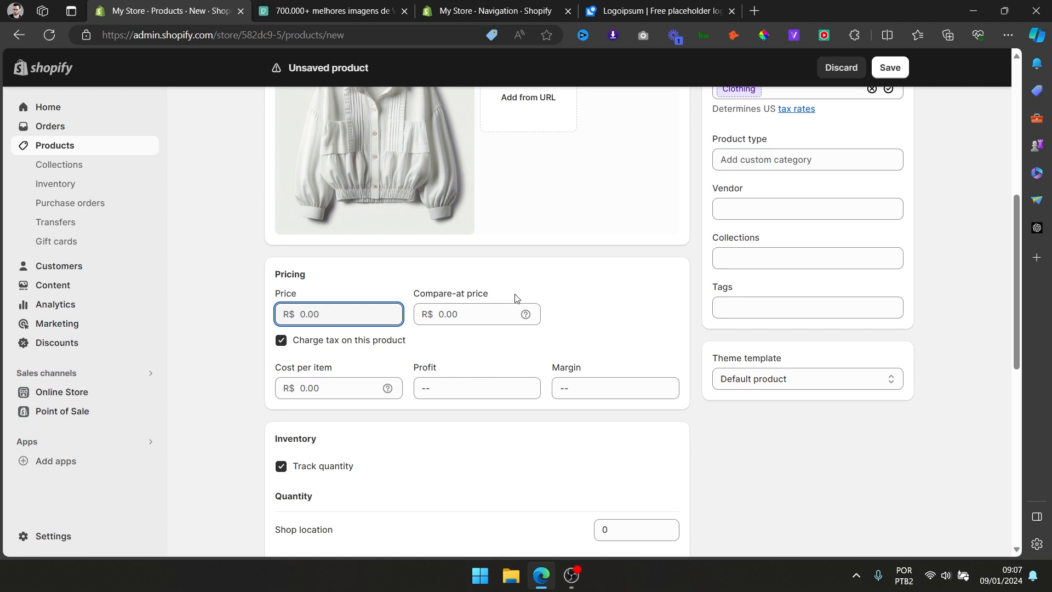
type("50")
left_click(538, 284)
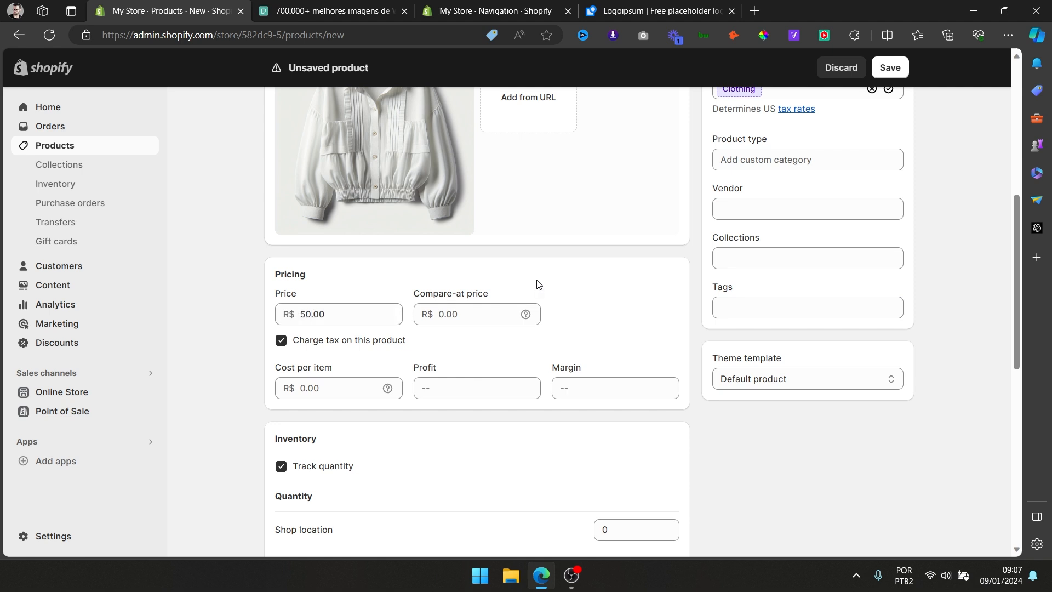
Set the product's inventory quantity at Shop location to 12.
scroll(573, 300, "down", 3)
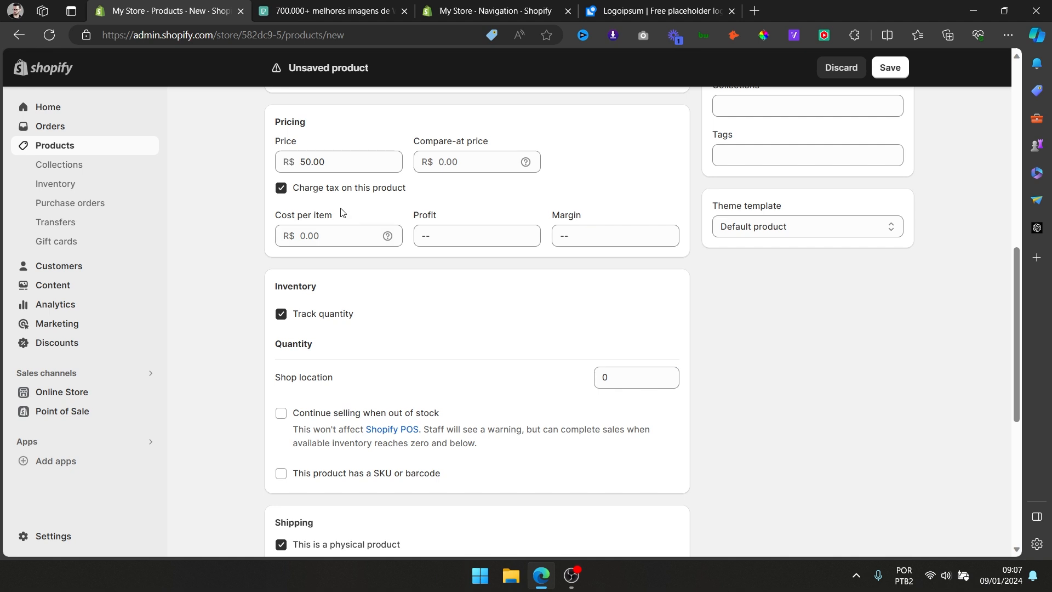
scroll(342, 211, "up", 3)
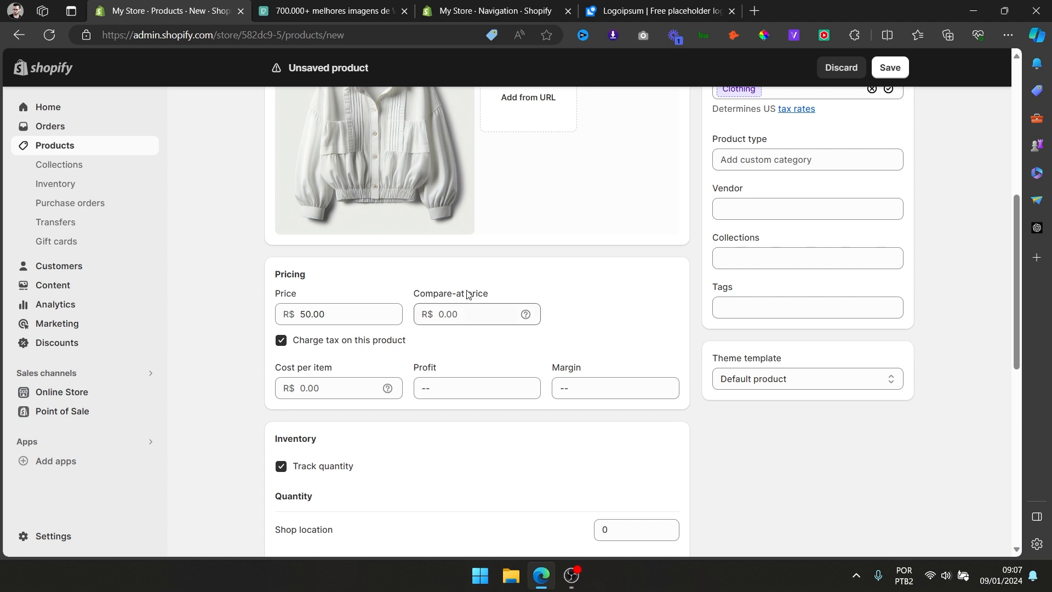
scroll(632, 228, "up", 7)
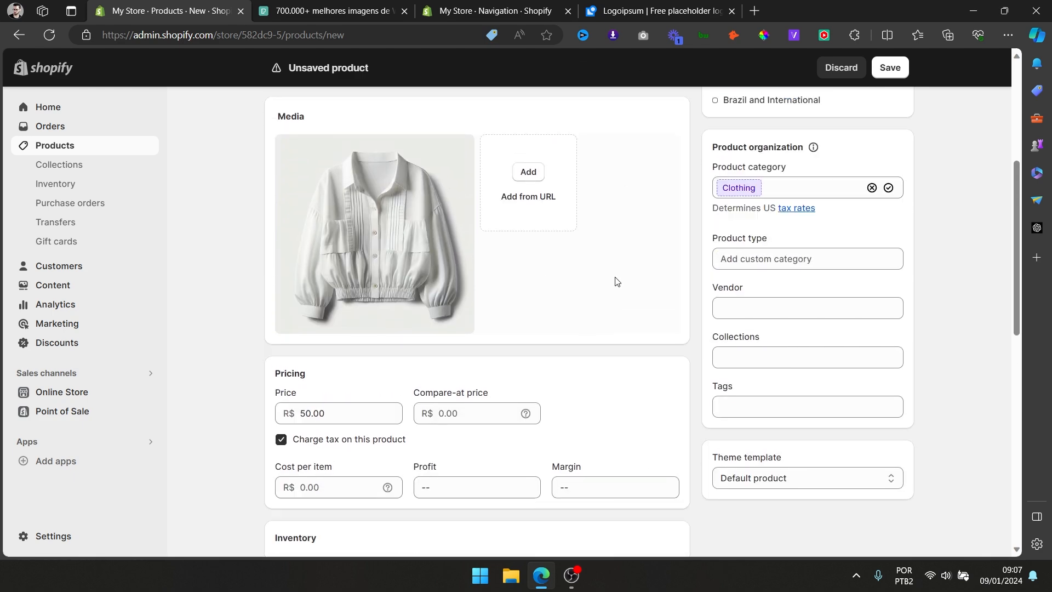
scroll(655, 346, "down", 10)
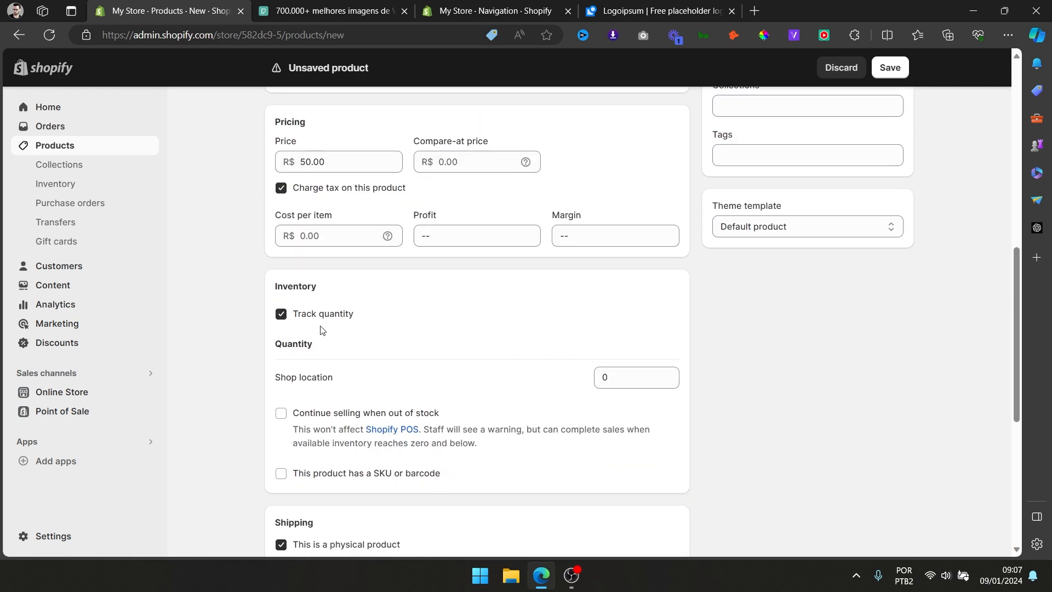
left_click(622, 378)
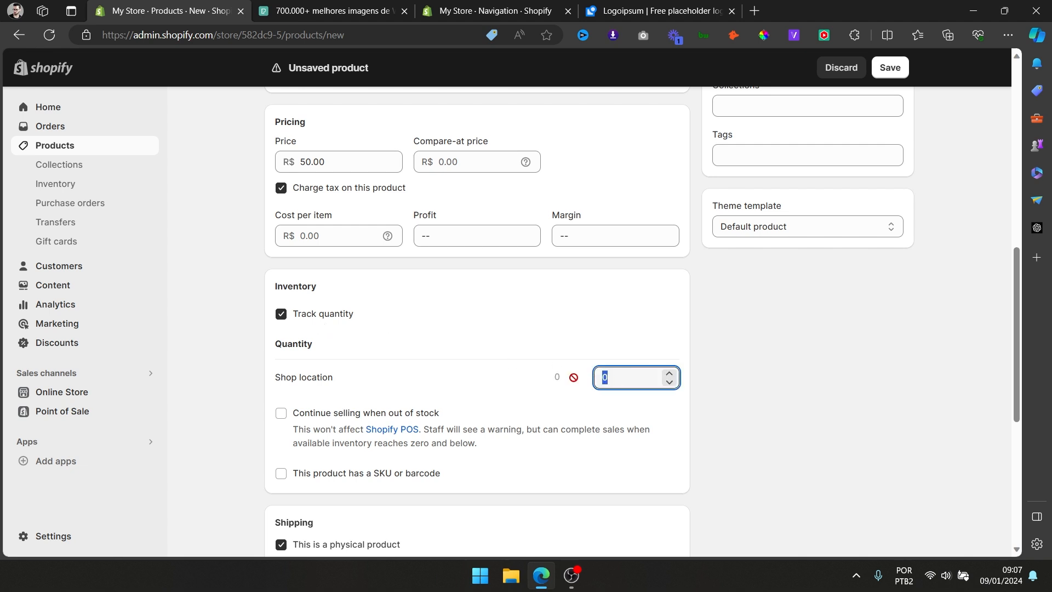
type("12")
left_click(743, 367)
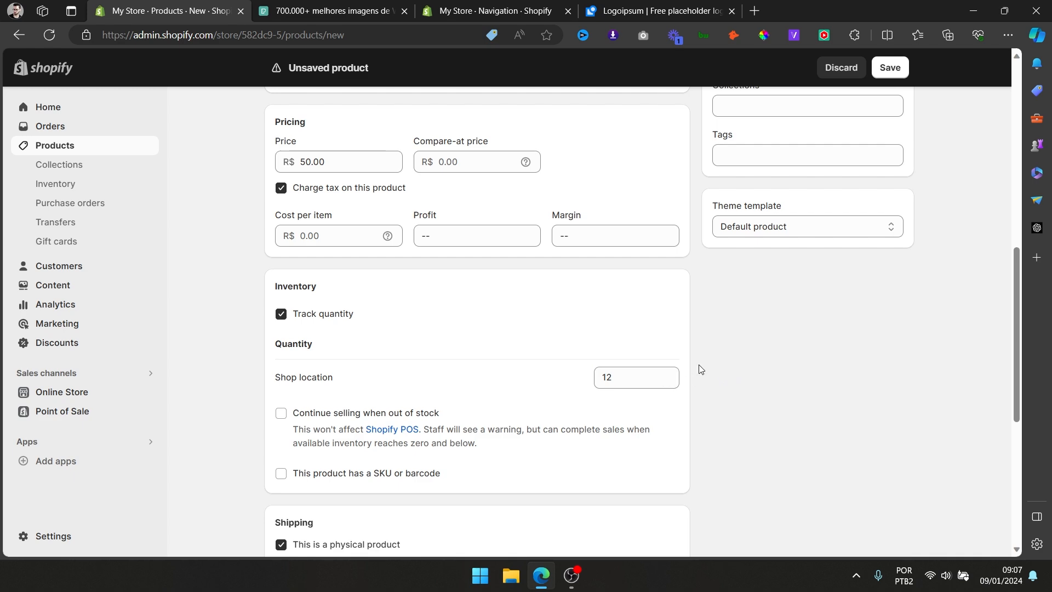
Switch the browser to full screen and review the product form's pricing, inventory, shipping and variants sections.
scroll(700, 368, "up", 5)
scroll(558, 330, "down", 8)
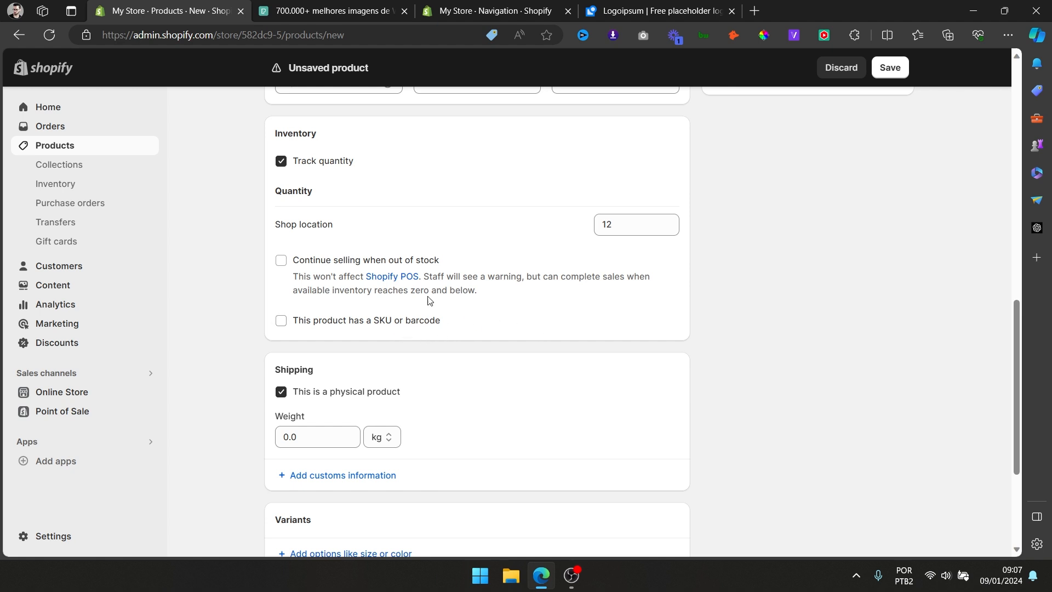
scroll(736, 329, "down", 1)
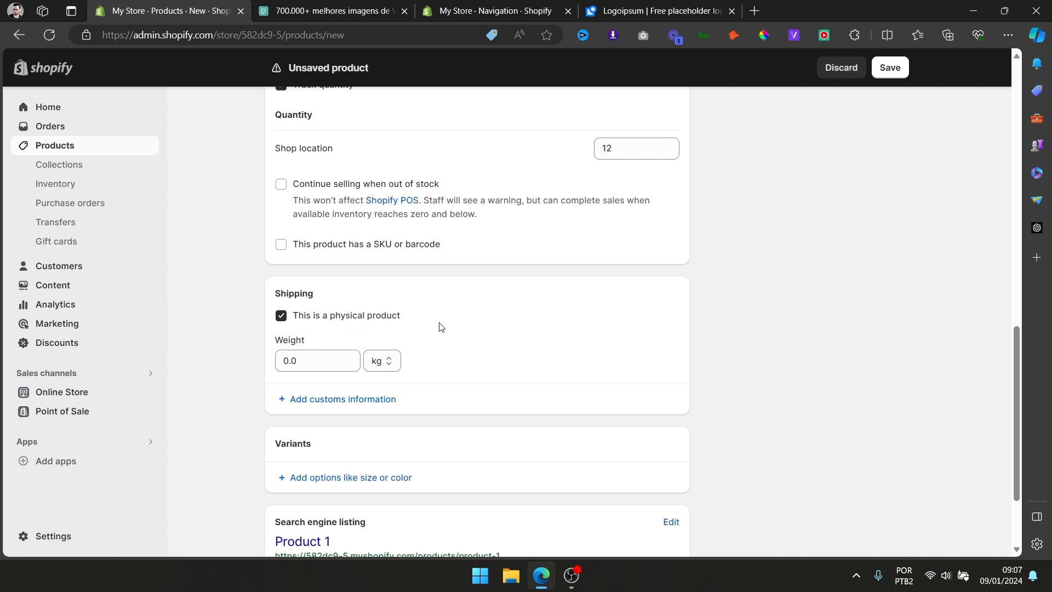
key("F11")
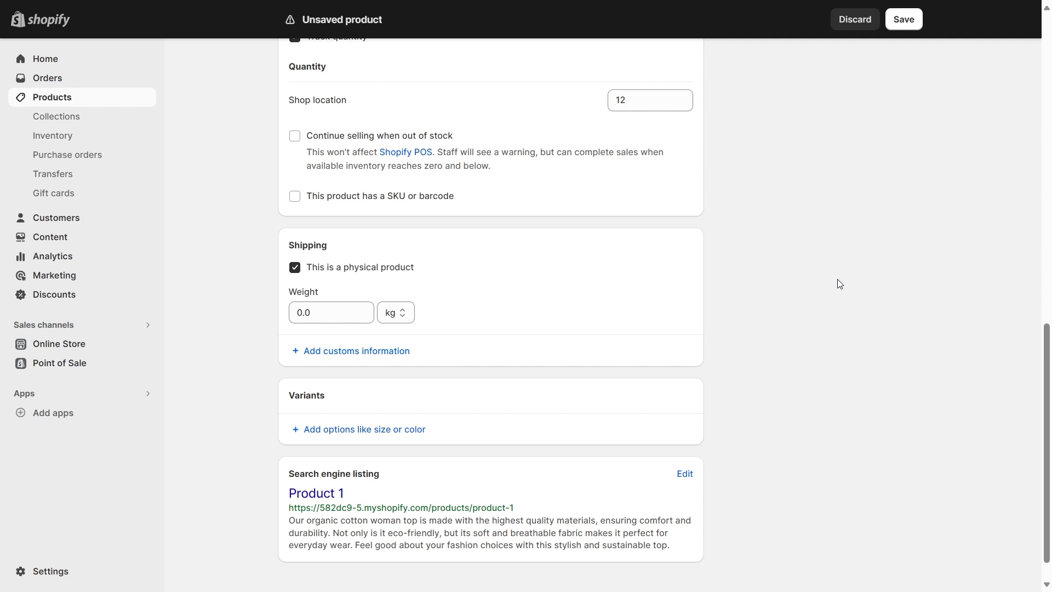
scroll(662, 413, "up", 10)
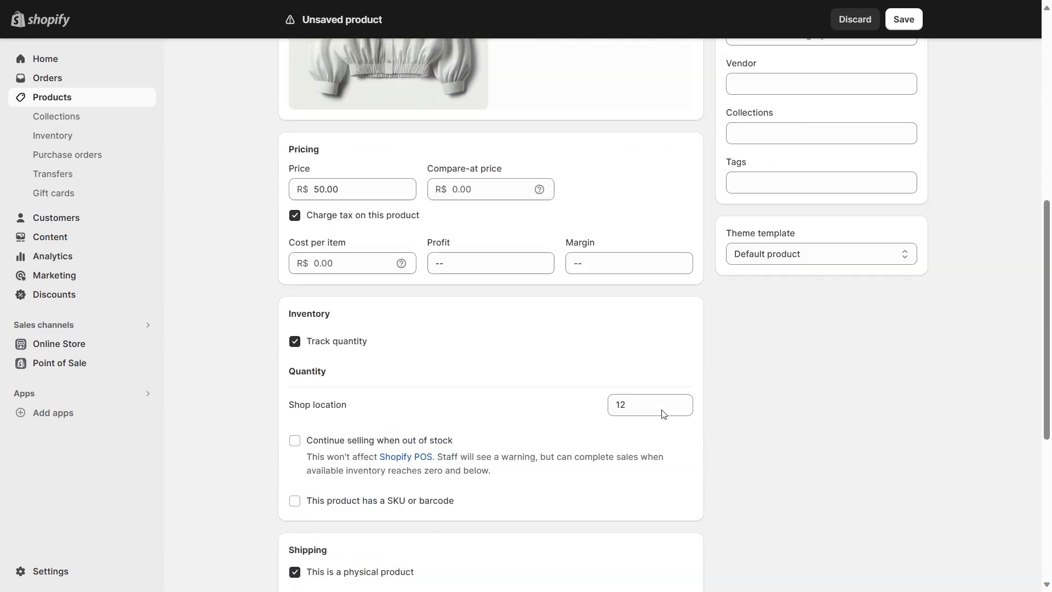
scroll(567, 367, "up", 4)
scroll(415, 439, "down", 12)
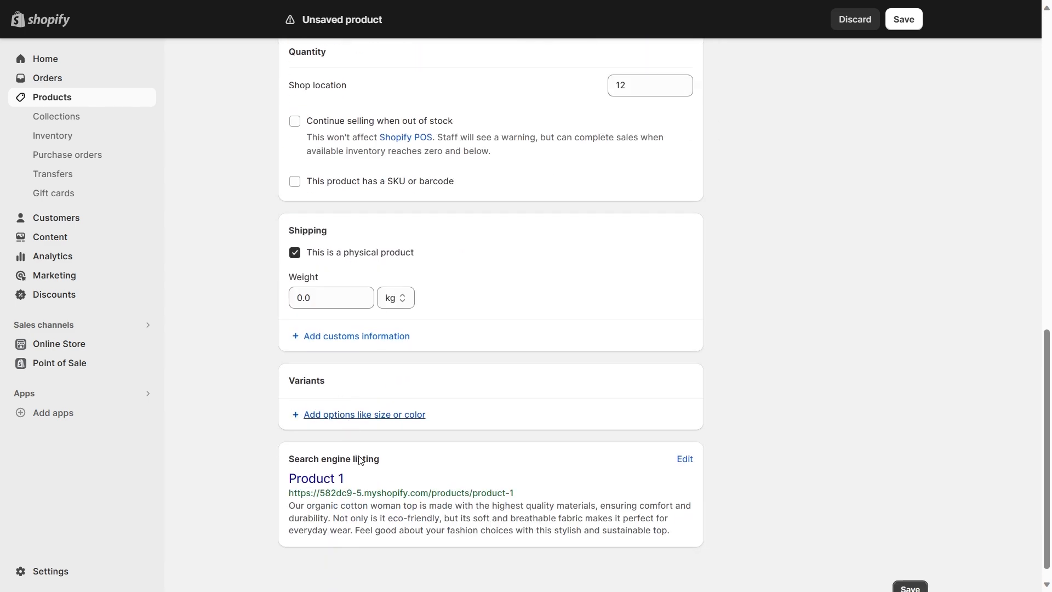
Add a Color option to the product's variants with the values White, Black and Red.
left_click(384, 397)
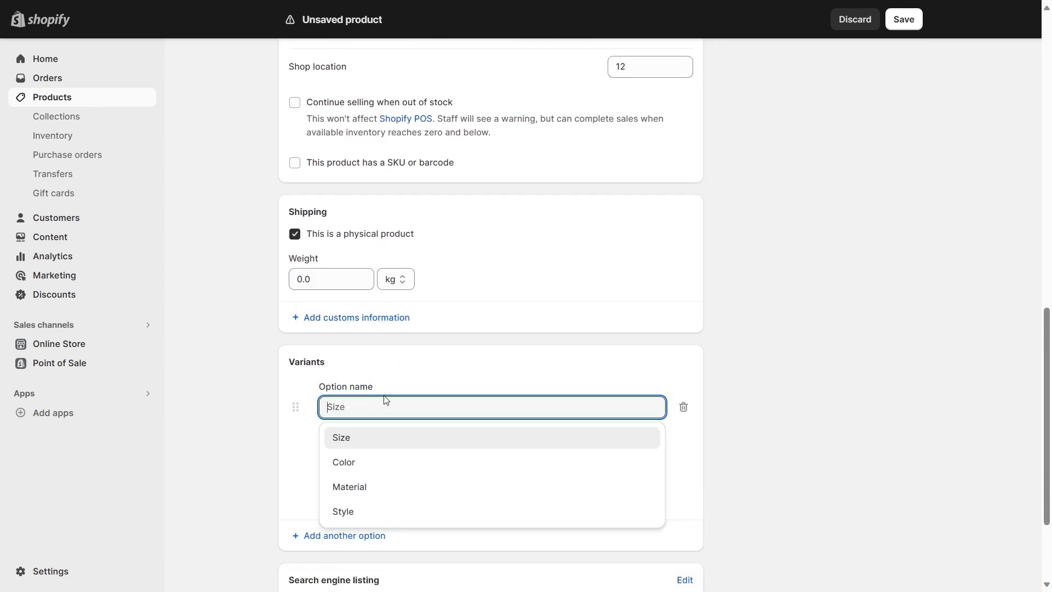
left_click(366, 462)
left_click(393, 467)
type("White")
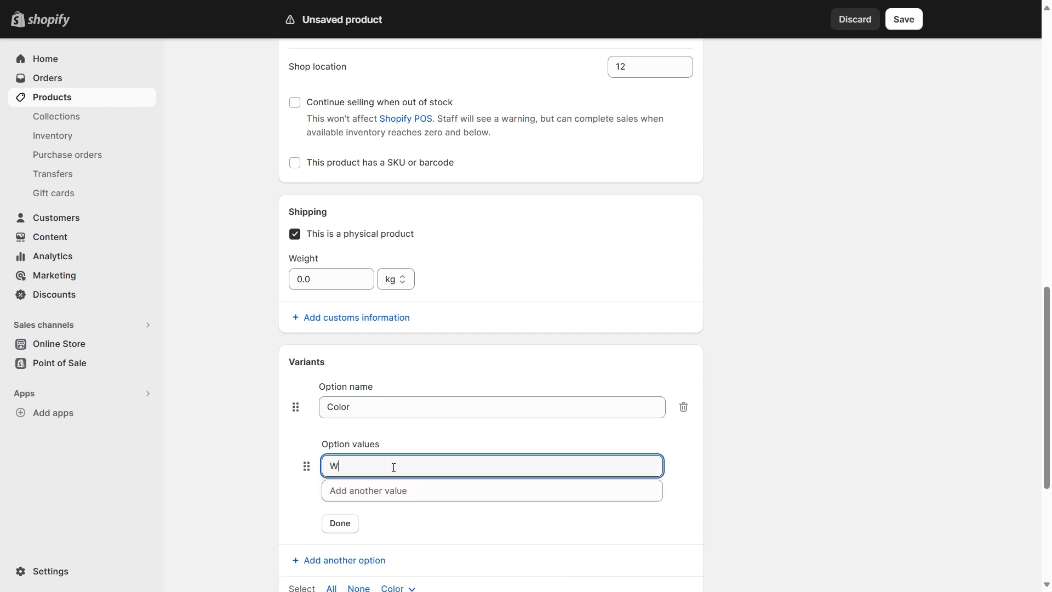
left_click(398, 491)
type("Black")
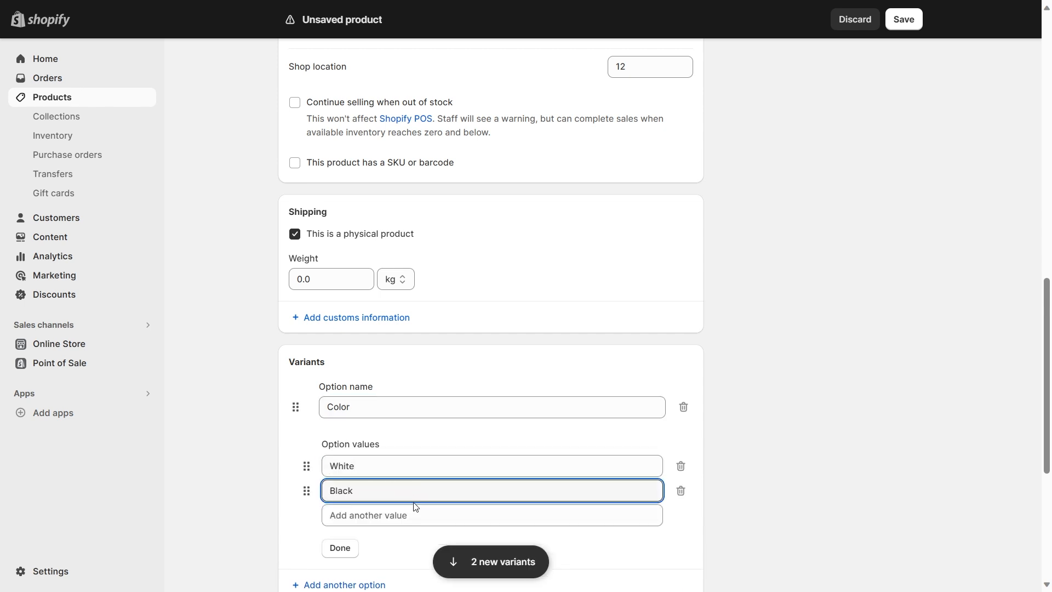
left_click(421, 511)
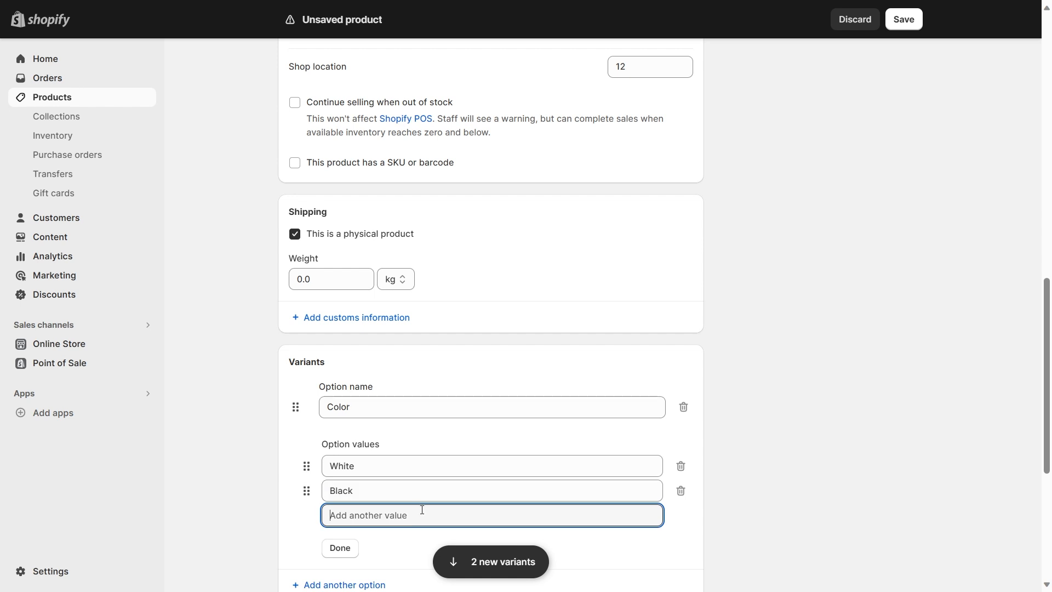
type("Red")
scroll(334, 466, "down", 2)
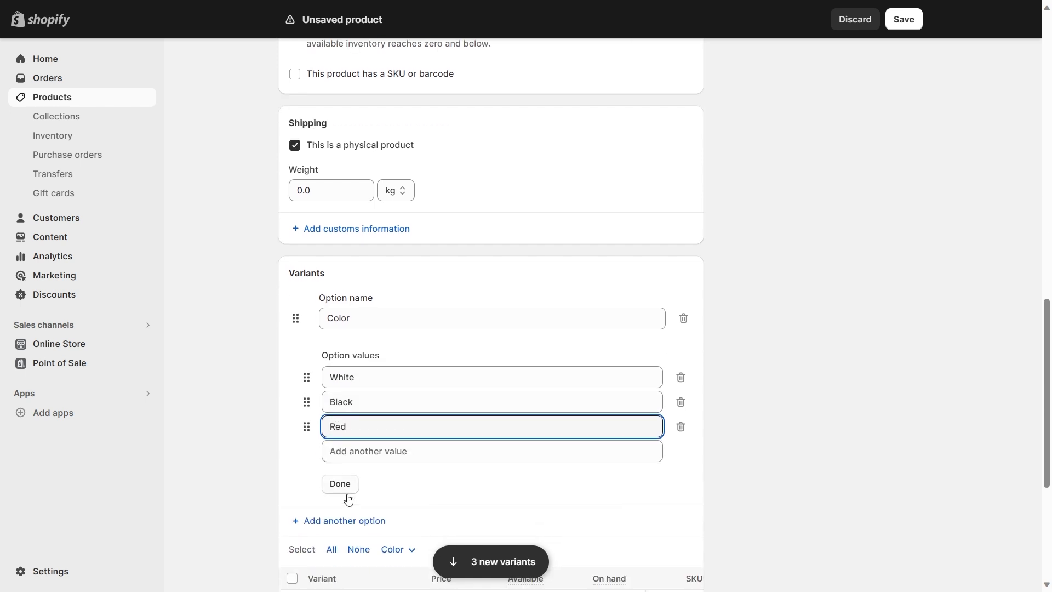
left_click(344, 491)
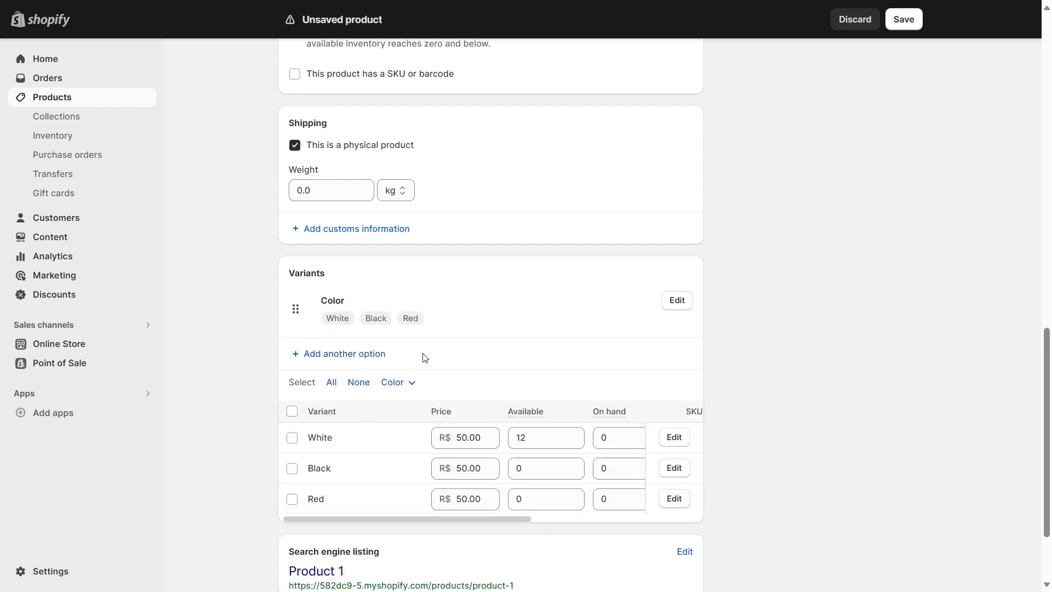
Add a second variant option, Size, with the values S, M and L.
left_click(381, 354)
left_click(370, 407)
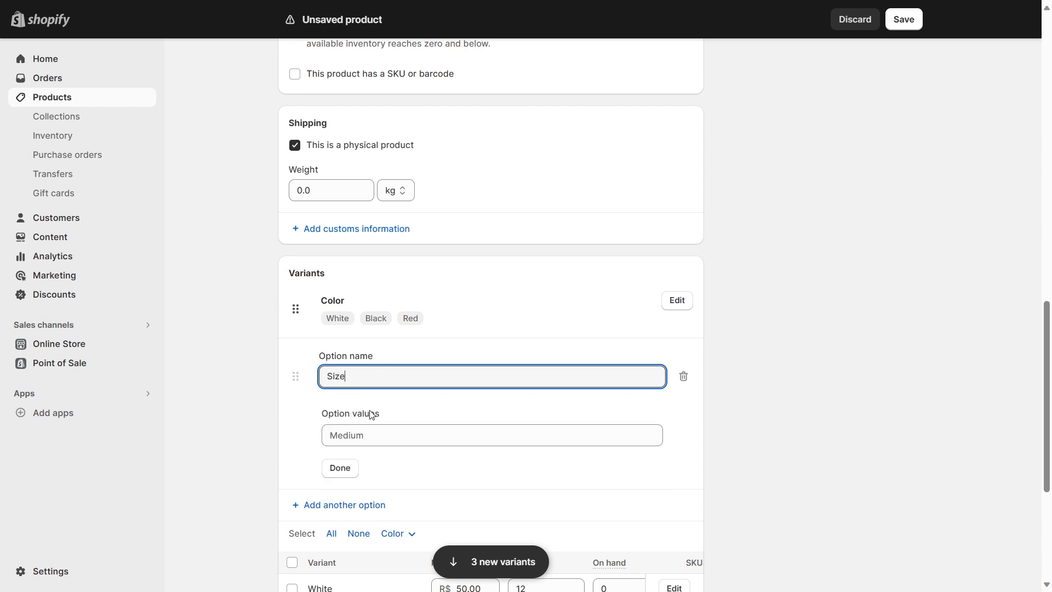
left_click(378, 430)
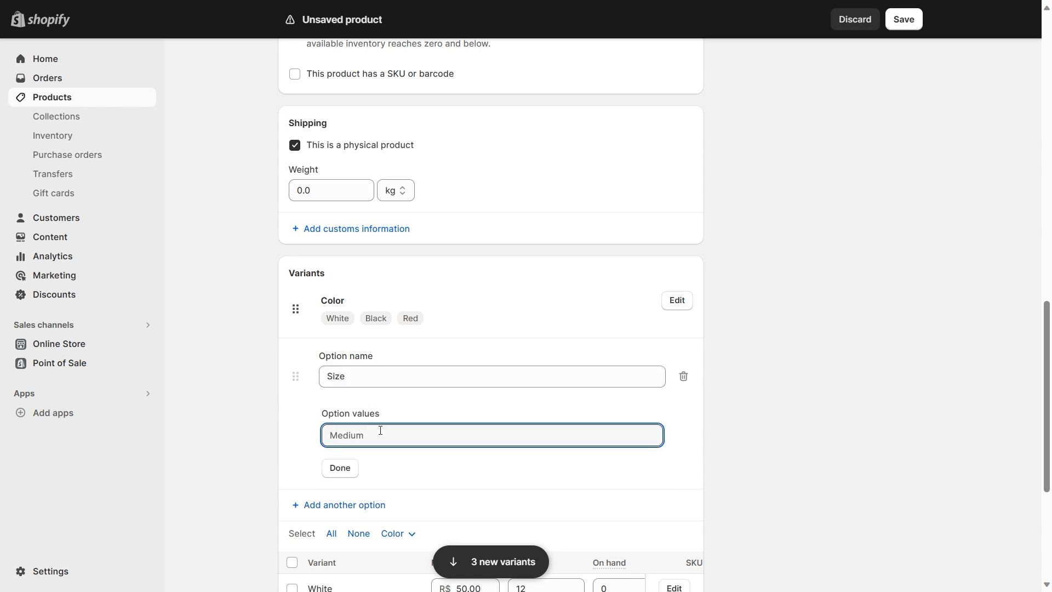
type("S")
key("Return")
type("M")
key("Tab")
type("L")
scroll(381, 431, "down", 2)
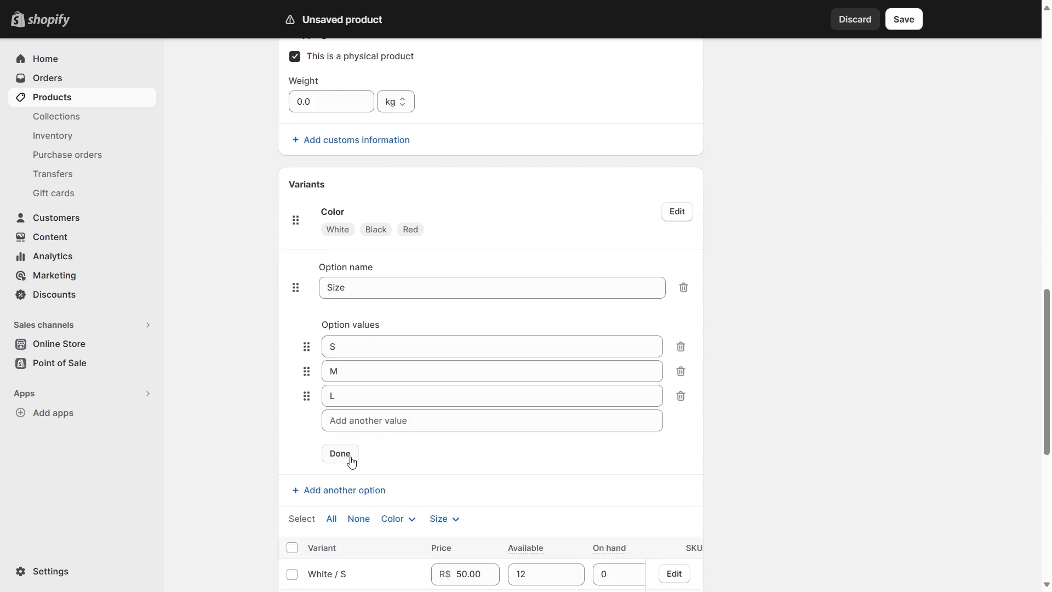
left_click(350, 458)
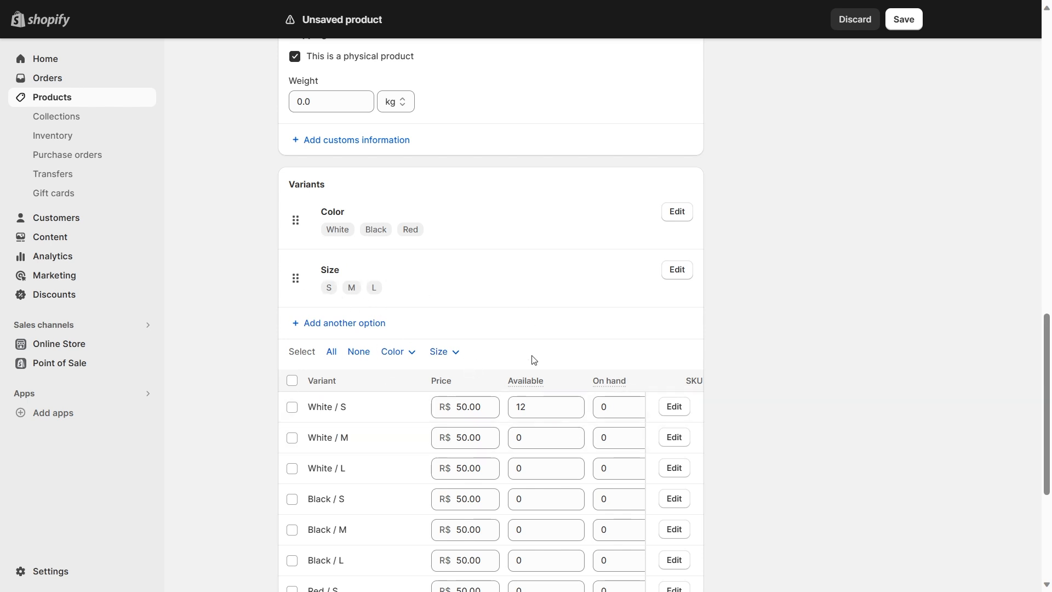
Set the price of the White / S variant to R$ 60.00.
left_click(436, 406)
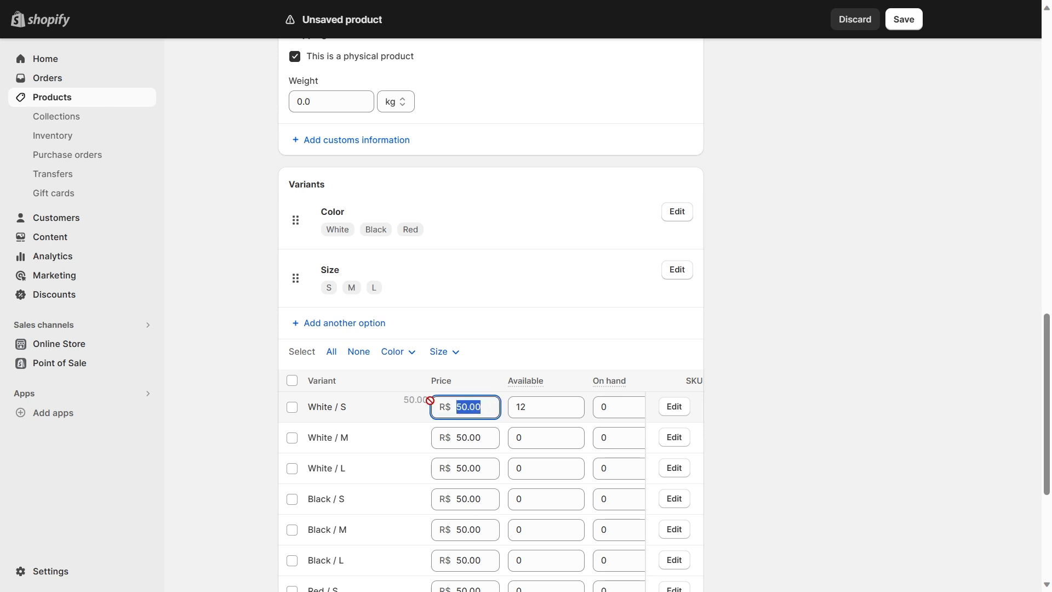
type("60")
left_click(844, 329)
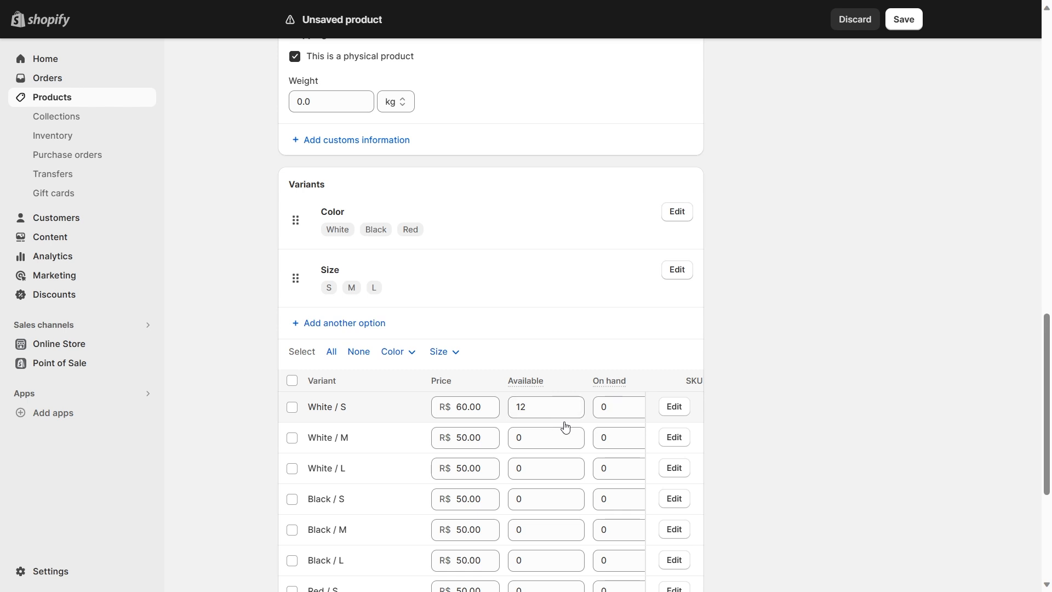
Set the available quantity to 11 for White / M and 10 for White / L.
scroll(539, 383, "down", 2)
left_click(548, 349)
type("11")
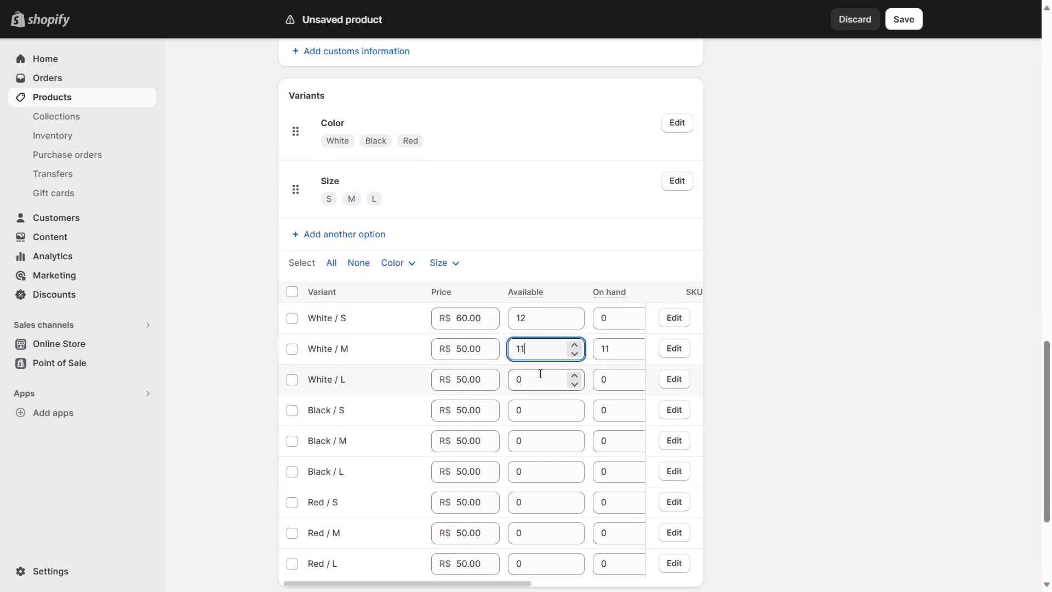
left_click(540, 377)
type("10")
Set the available quantities of the Black variants to 8 for S, 7 for M and 5 for L.
left_click(538, 405)
type("8")
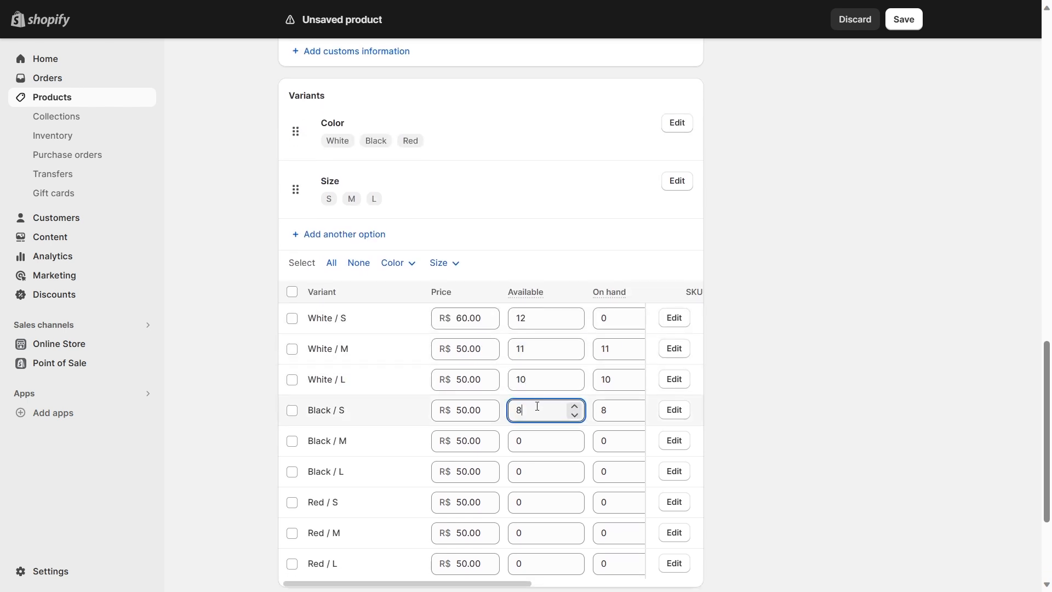
left_click(535, 441)
type("7")
left_click(534, 466)
type("4")
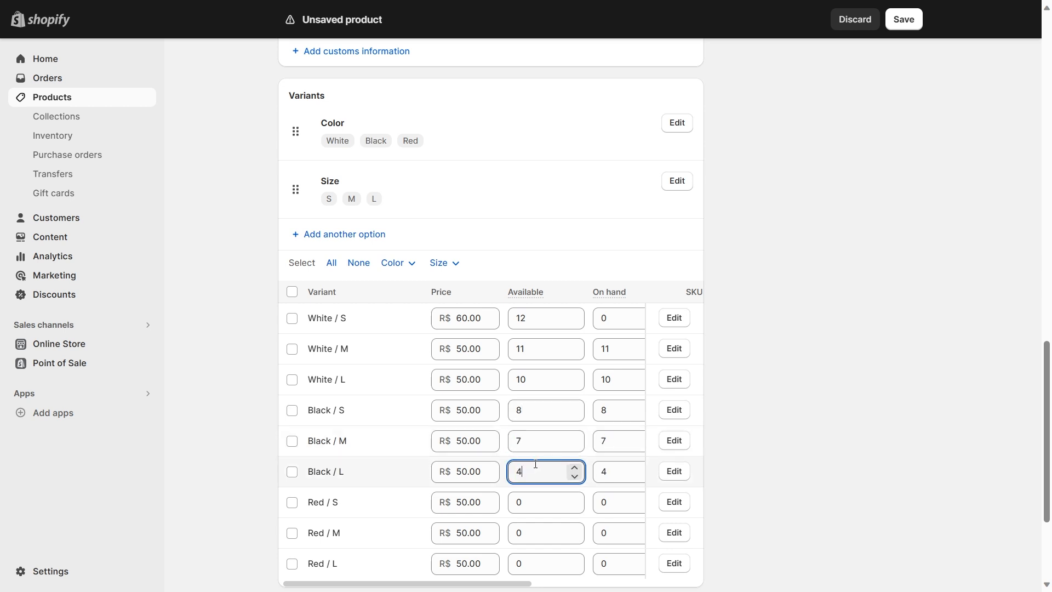
Set the available quantity of the Red / S variant to 2.
left_click(537, 500)
type("2")
scroll(718, 389, "down", 3)
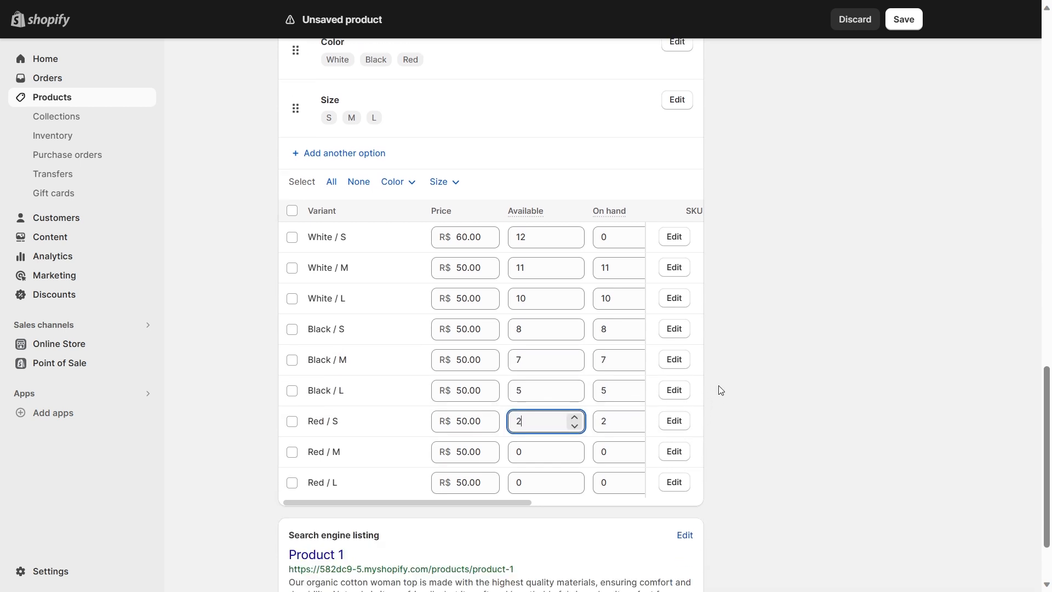
Save the new product and collapse the trial notice.
left_click(529, 364)
key("ctrl+s")
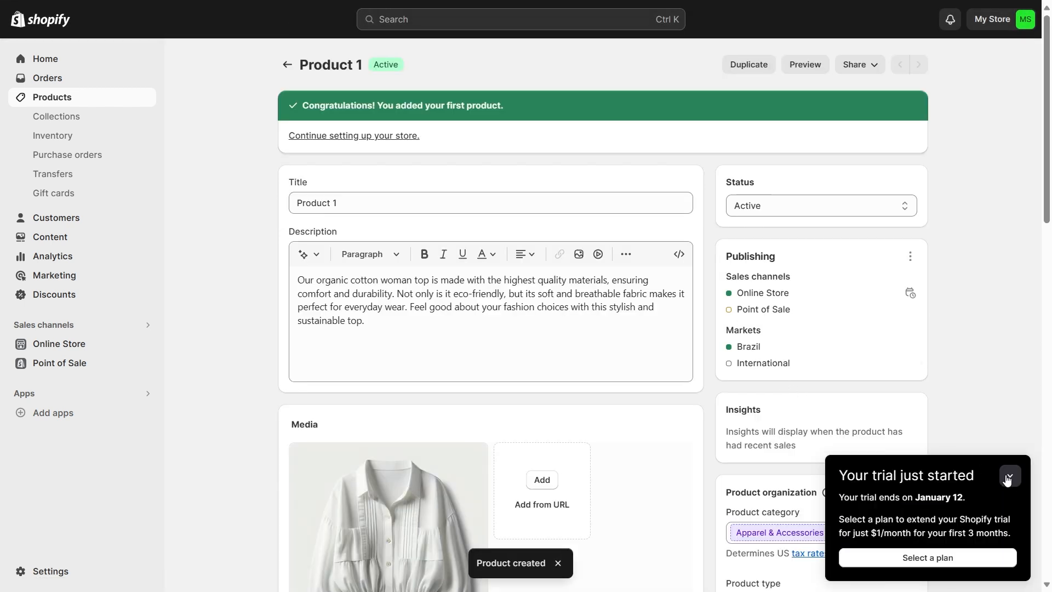
left_click(1008, 476)
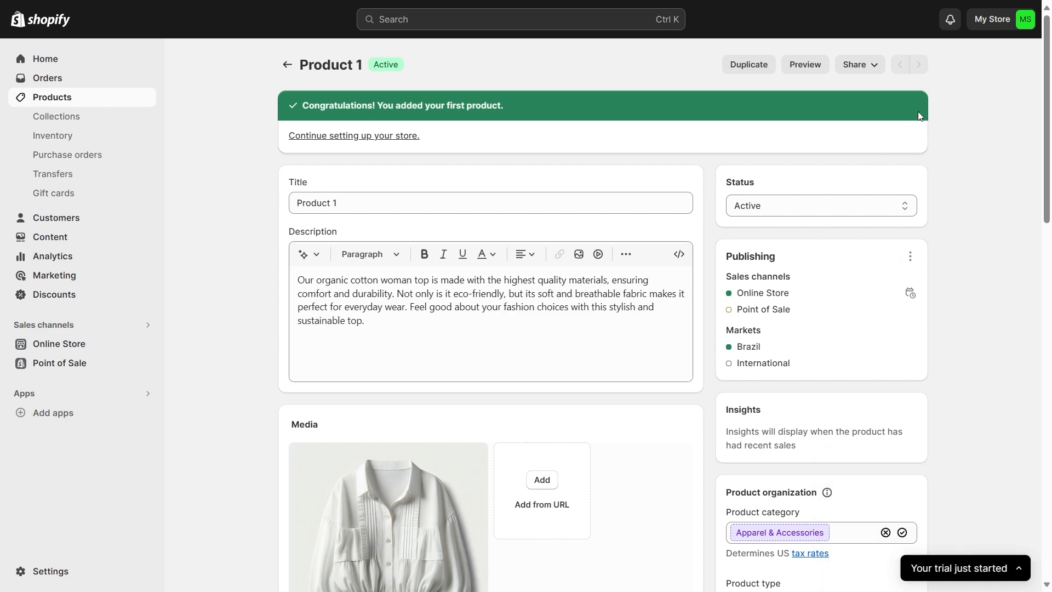
Set the price of the Red / L variant to R$ 10 and save the product.
scroll(695, 277, "down", 15)
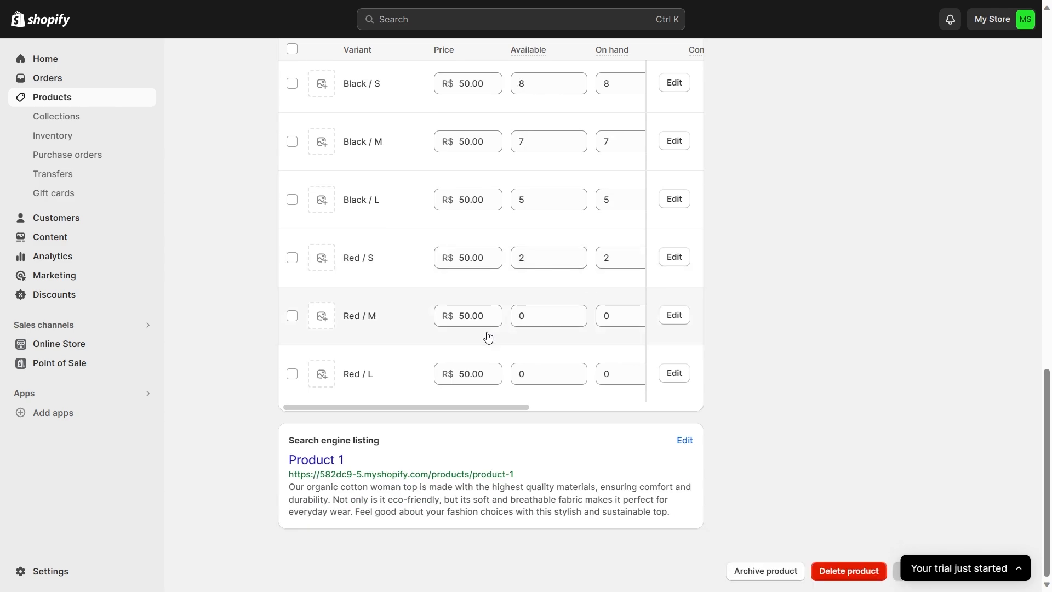
left_click(481, 373)
type("10")
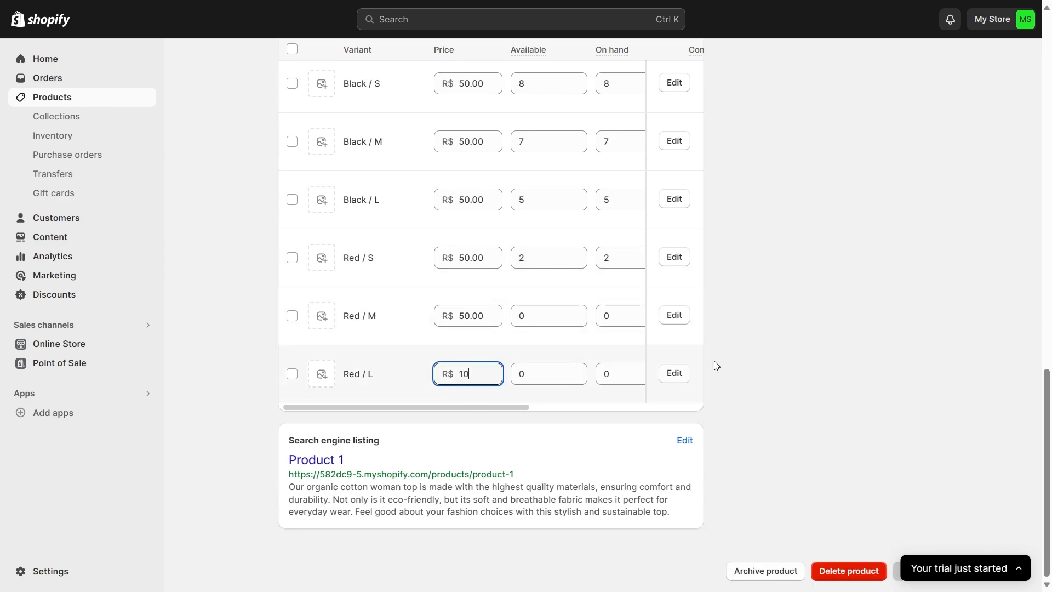
left_click(798, 352)
scroll(812, 343, "up", 6)
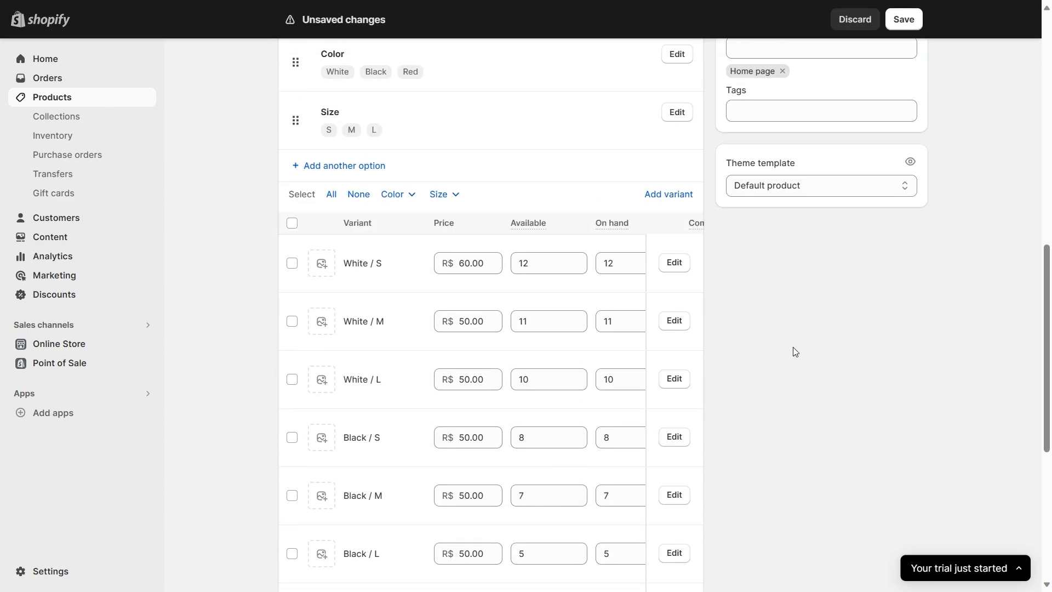
scroll(603, 388, "down", 6)
scroll(685, 247, "up", 8)
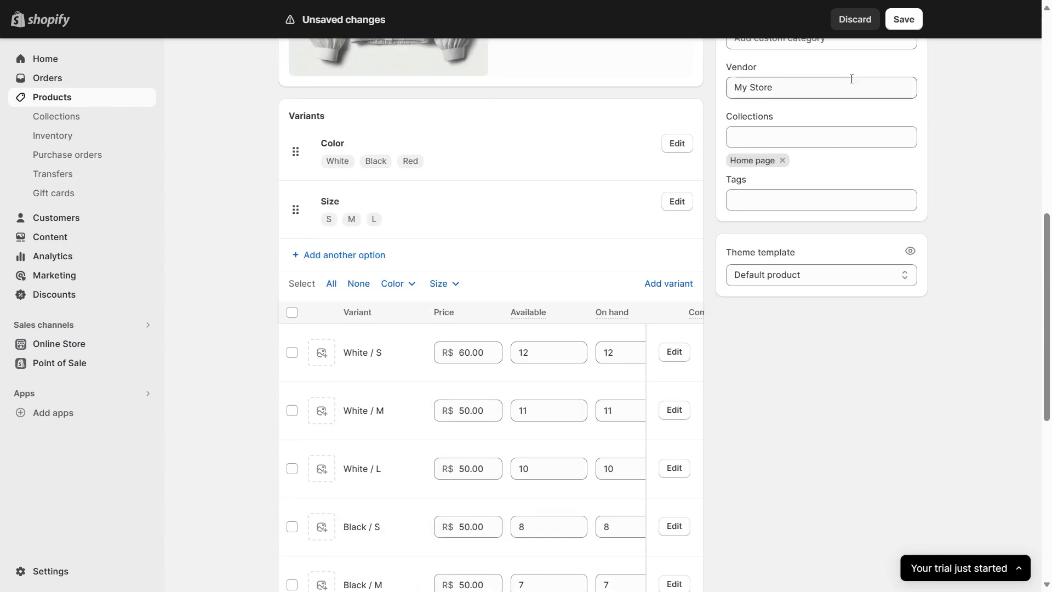
left_click(903, 20)
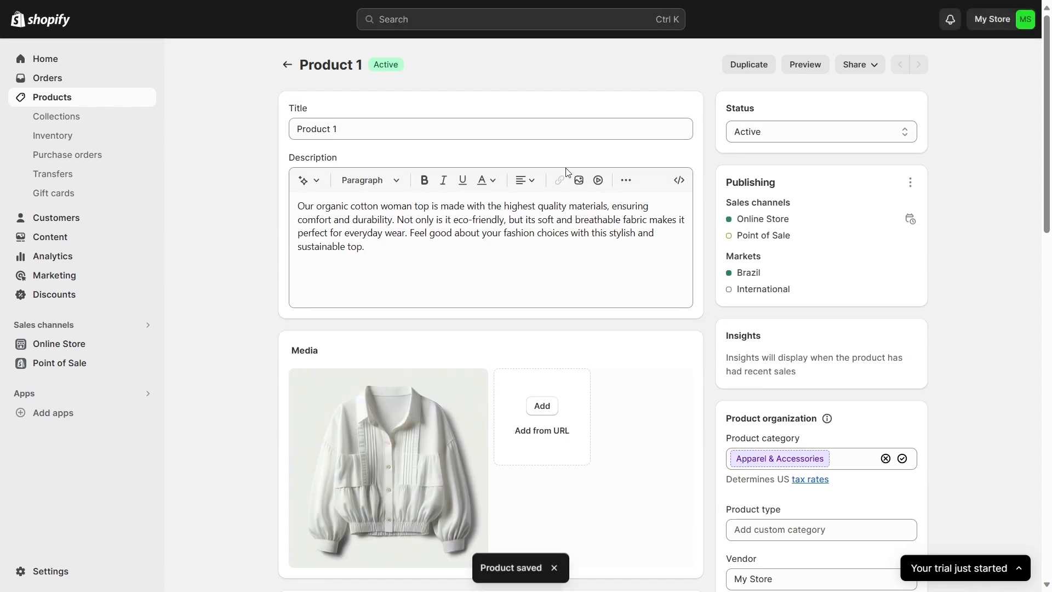
Accept the suggested product category Apparel & Accessories and set the product type to Tops, keeping My Store as vendor.
scroll(796, 251, "down", 5)
scroll(809, 279, "down", 1)
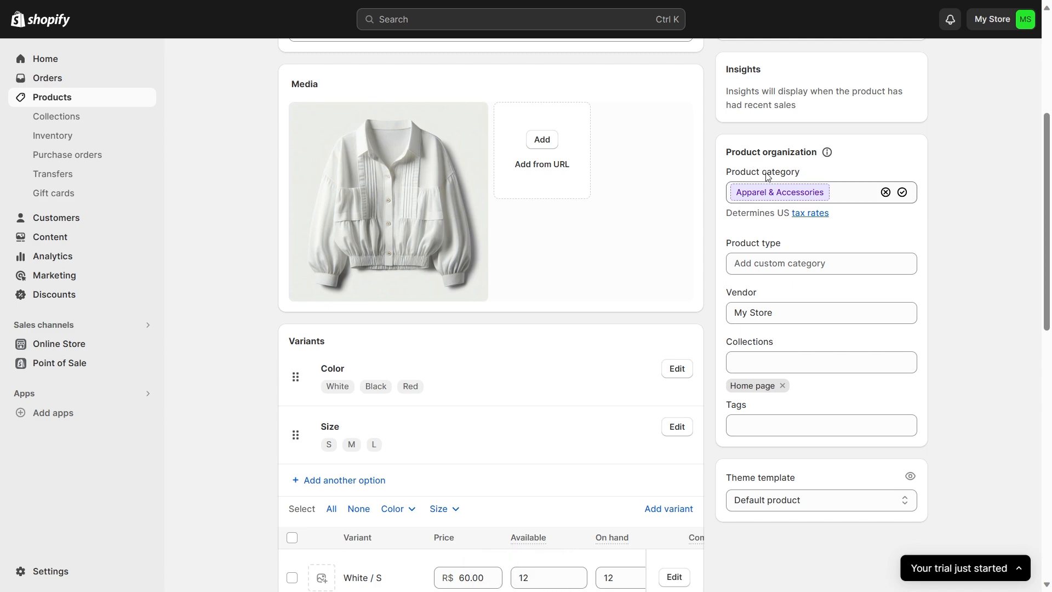
scroll(774, 348, "up", 5)
scroll(873, 288, "down", 3)
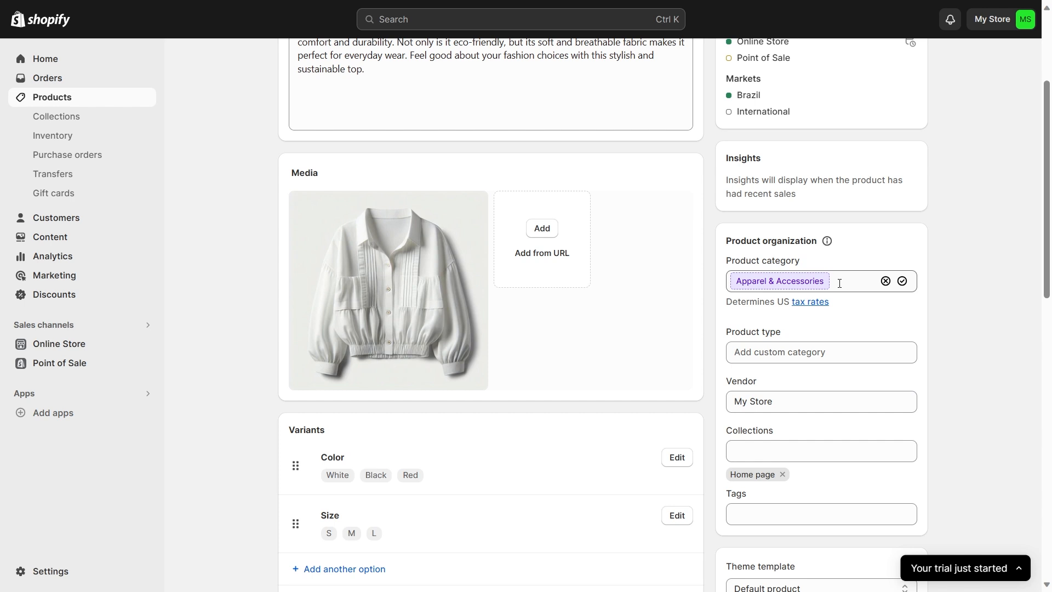
left_click(902, 280)
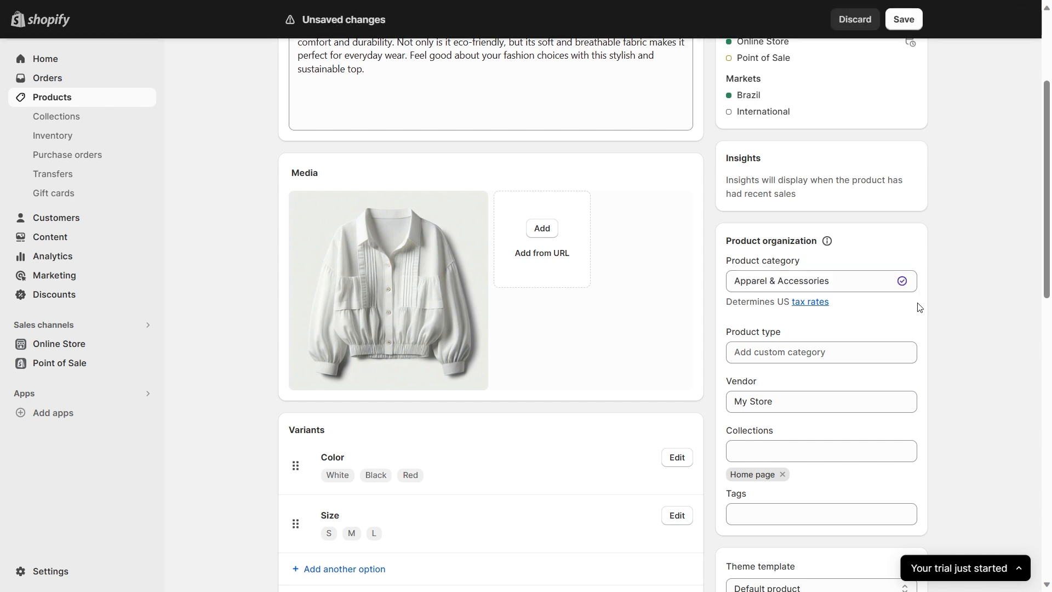
left_click(810, 350)
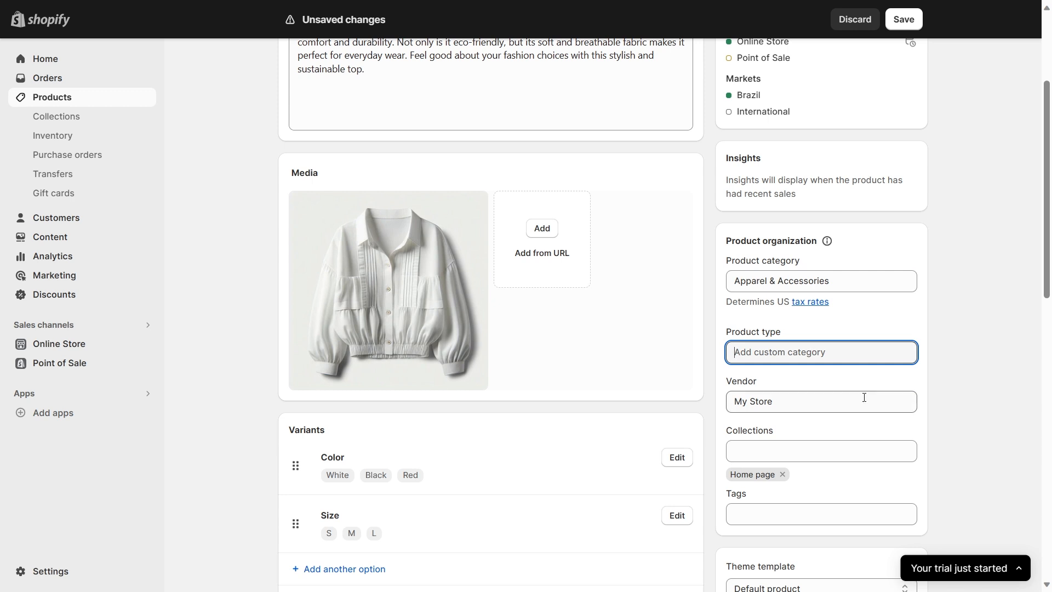
type("Tops")
left_click(805, 401)
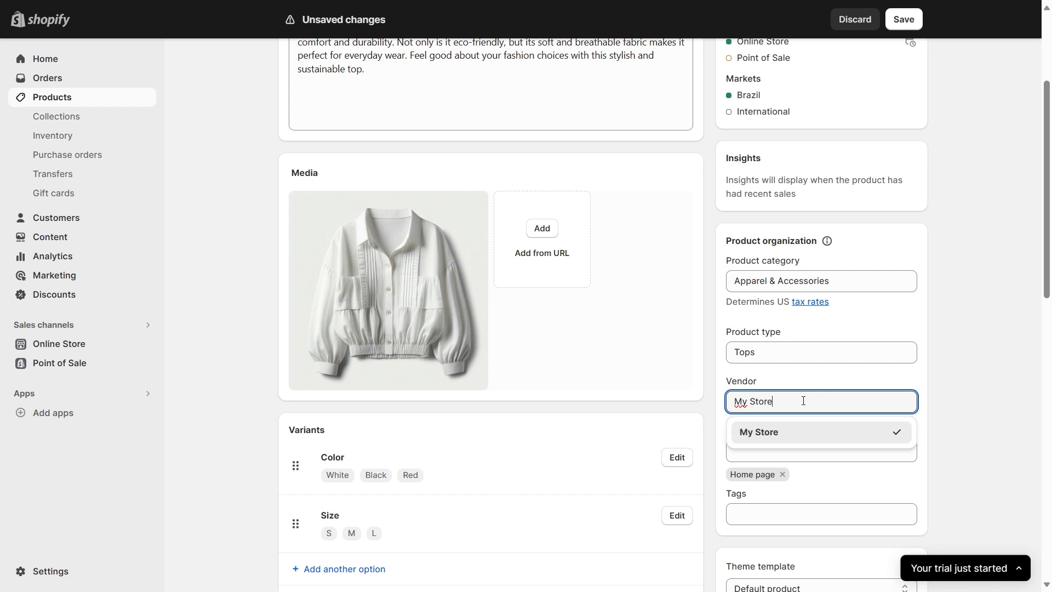
left_click(944, 370)
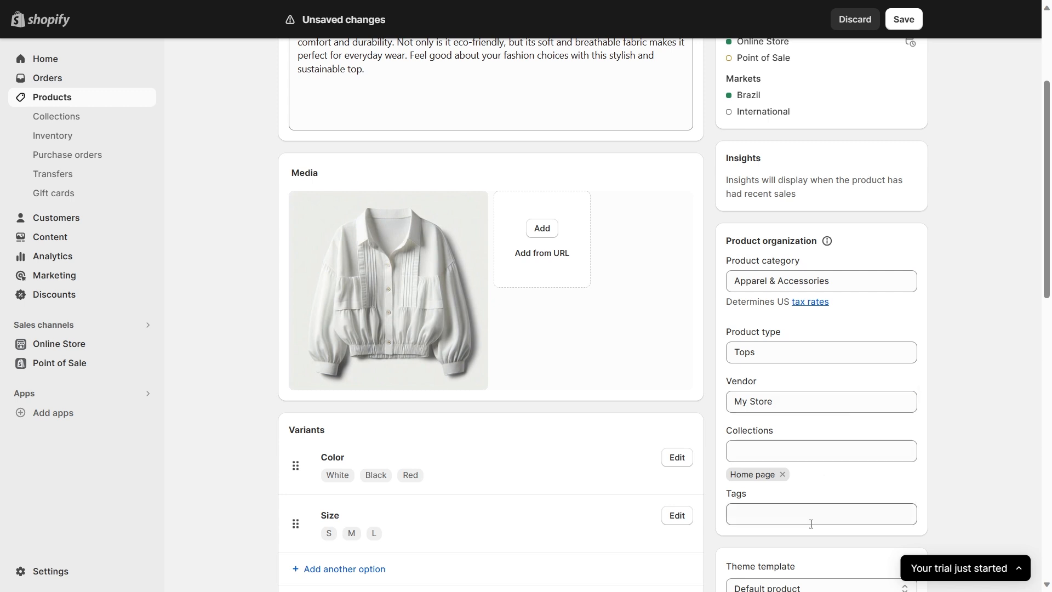
Add the tags "womens" and "top" to the product.
left_click(825, 508)
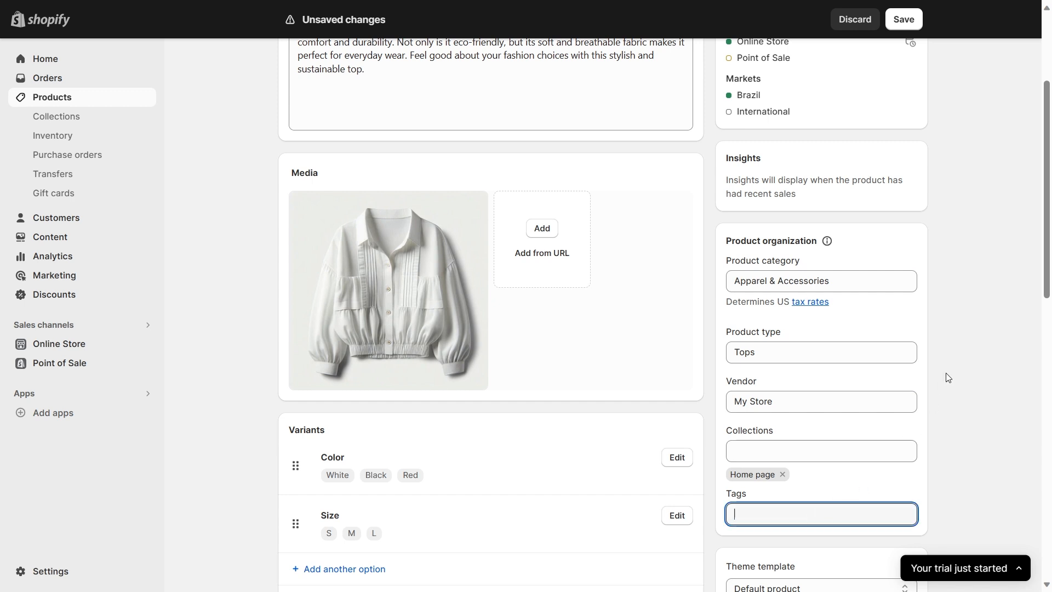
type("womens")
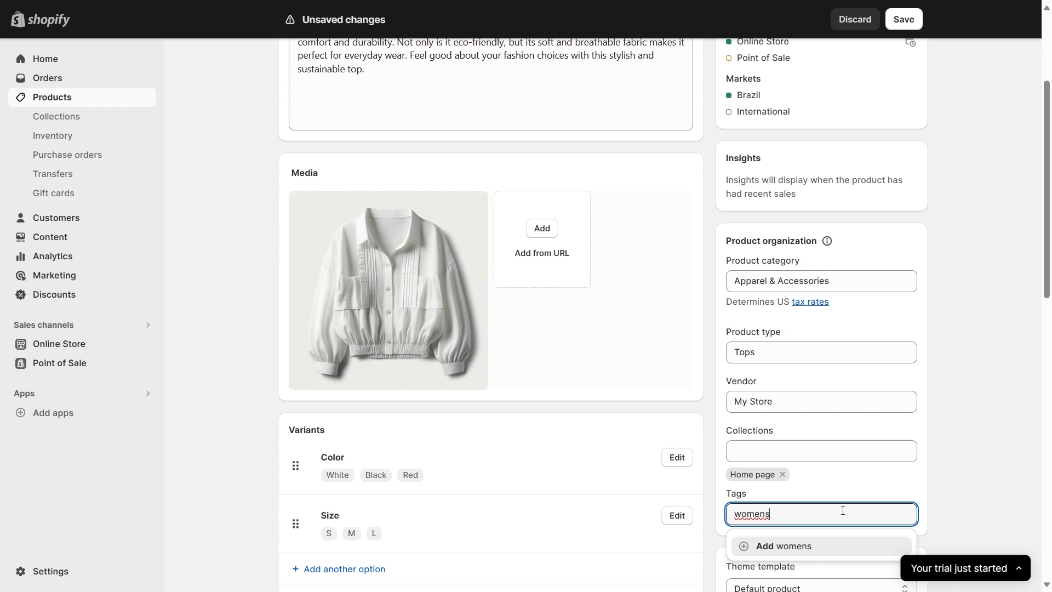
left_click(824, 544)
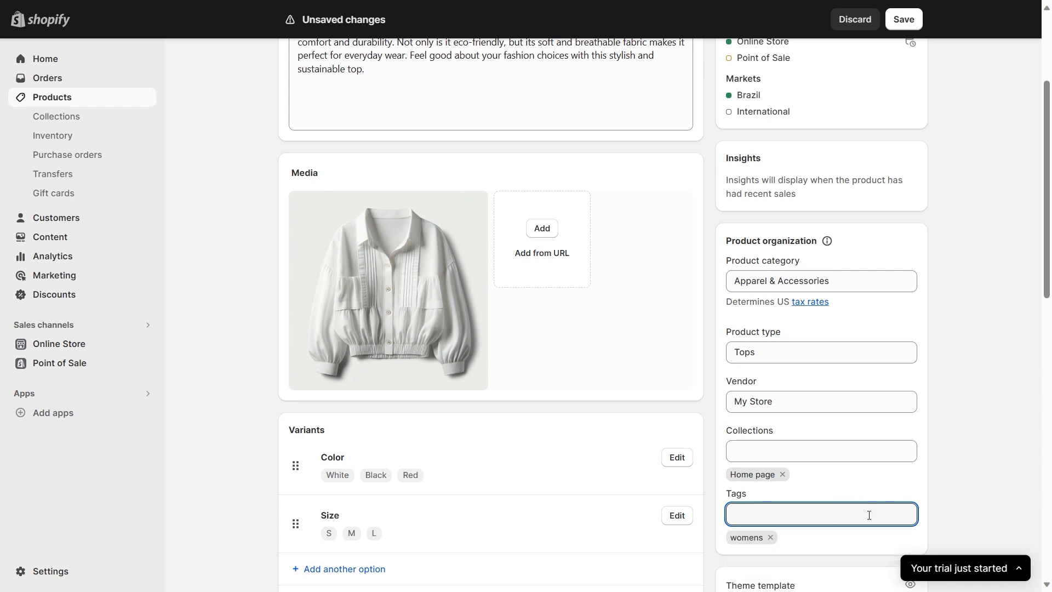
type("top")
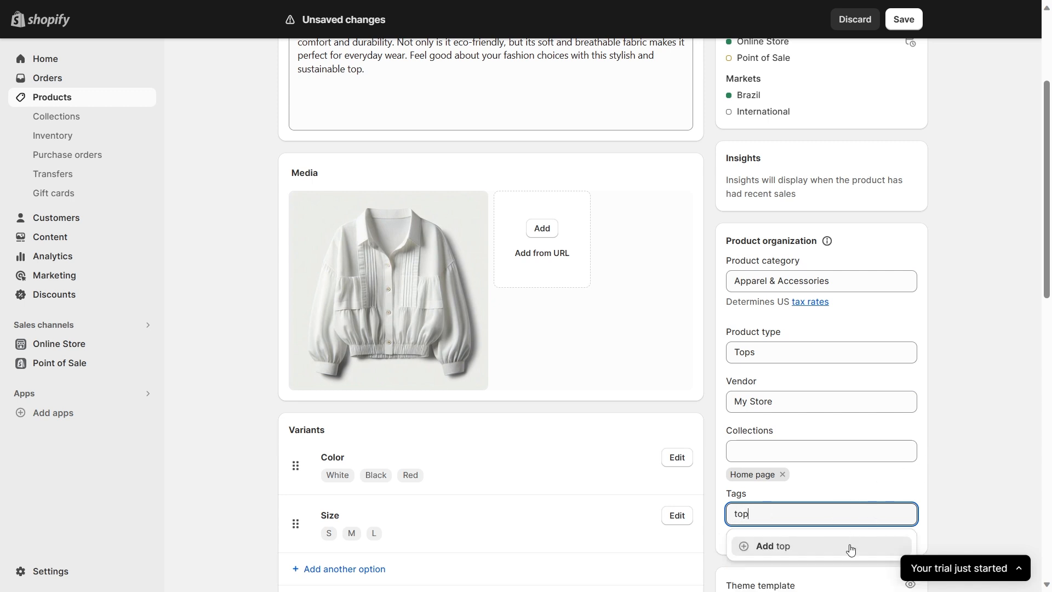
left_click(850, 549)
scroll(753, 394, "down", 1)
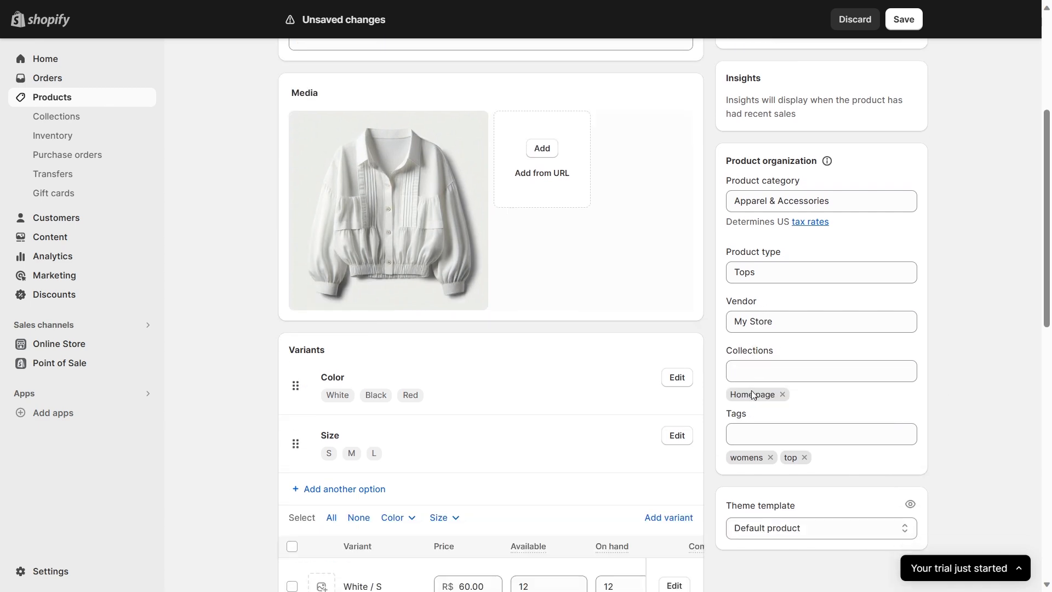
Save the product's category, type and tag changes.
scroll(753, 395, "down", 2)
scroll(753, 395, "up", 5)
left_click(911, 24)
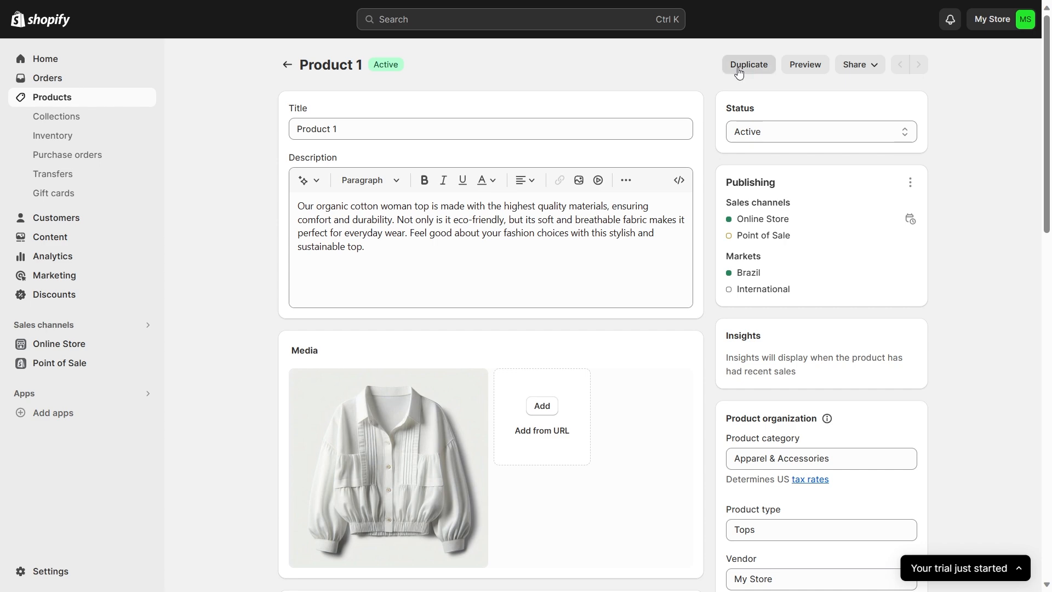
Duplicate Product 1 as an active product titled "Product 2", copying inventory quantities but not images.
left_click(738, 71)
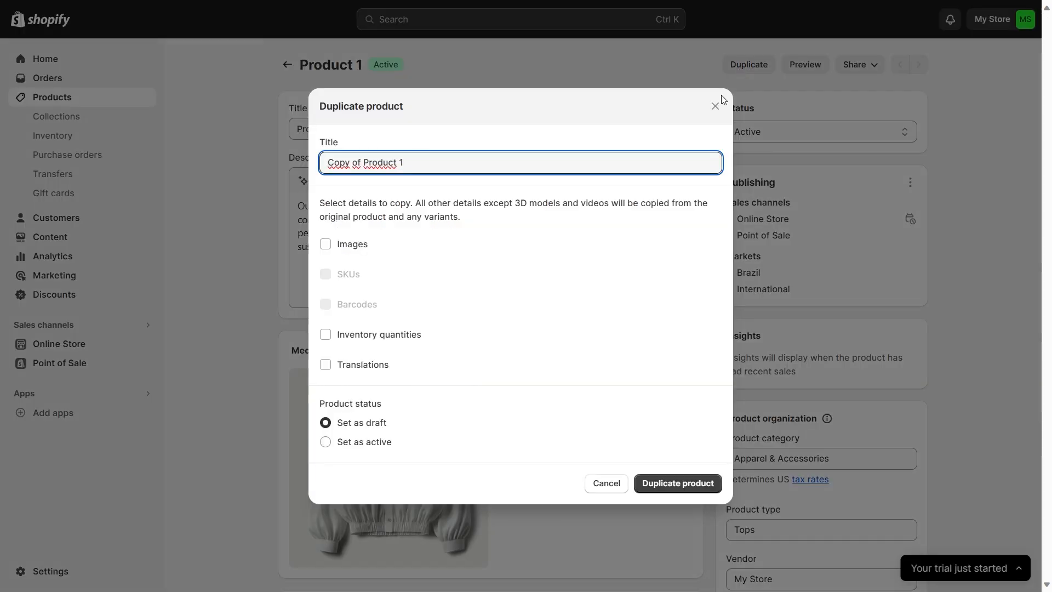
left_click_drag(365, 162, 309, 161)
key("BackSpace")
key("BackSpace")
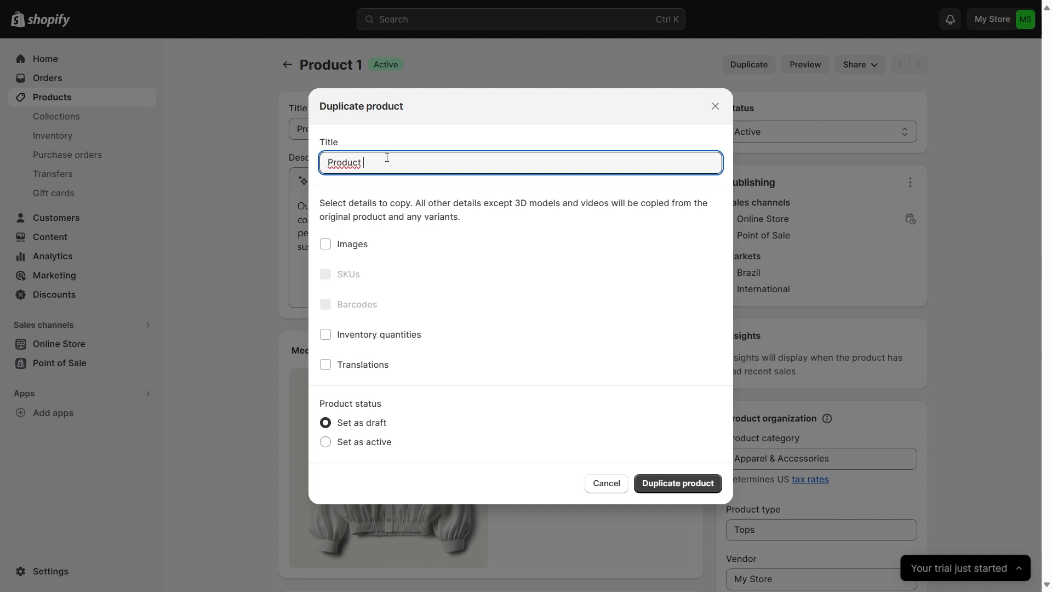
type("2")
left_click(355, 251)
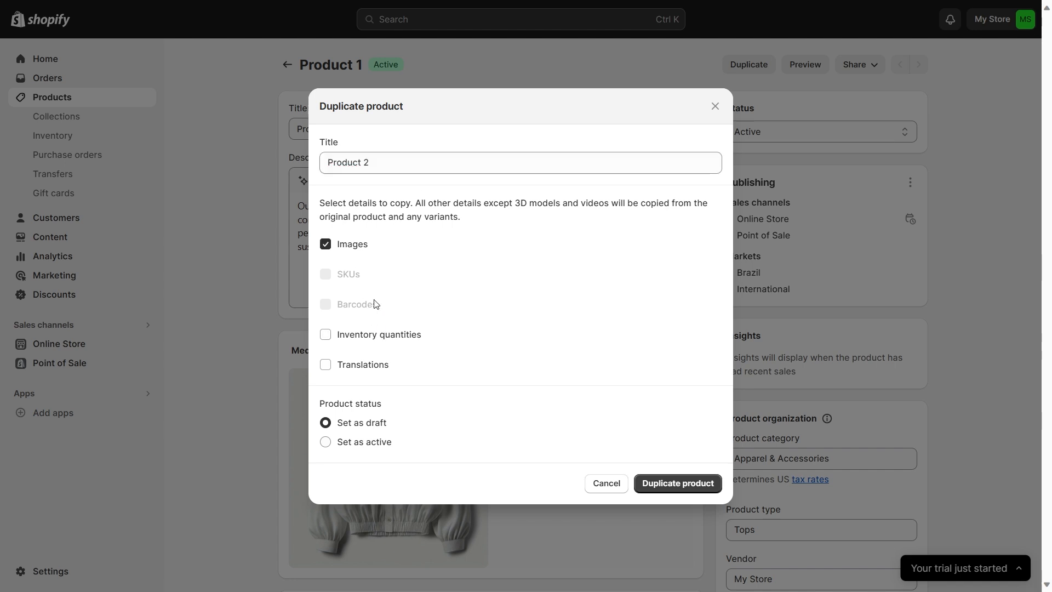
left_click(363, 251)
left_click(369, 339)
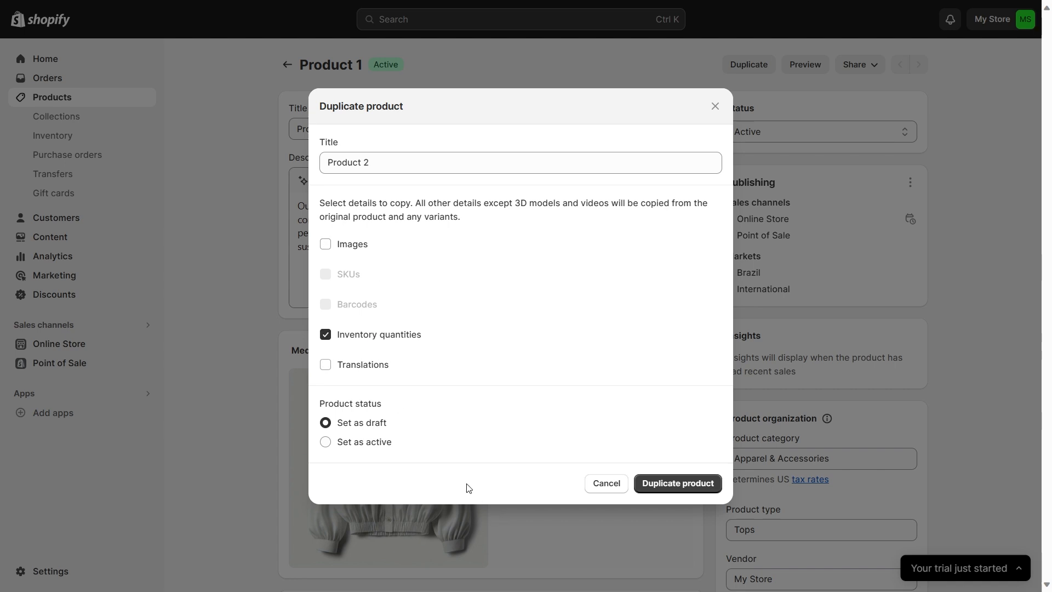
left_click(384, 446)
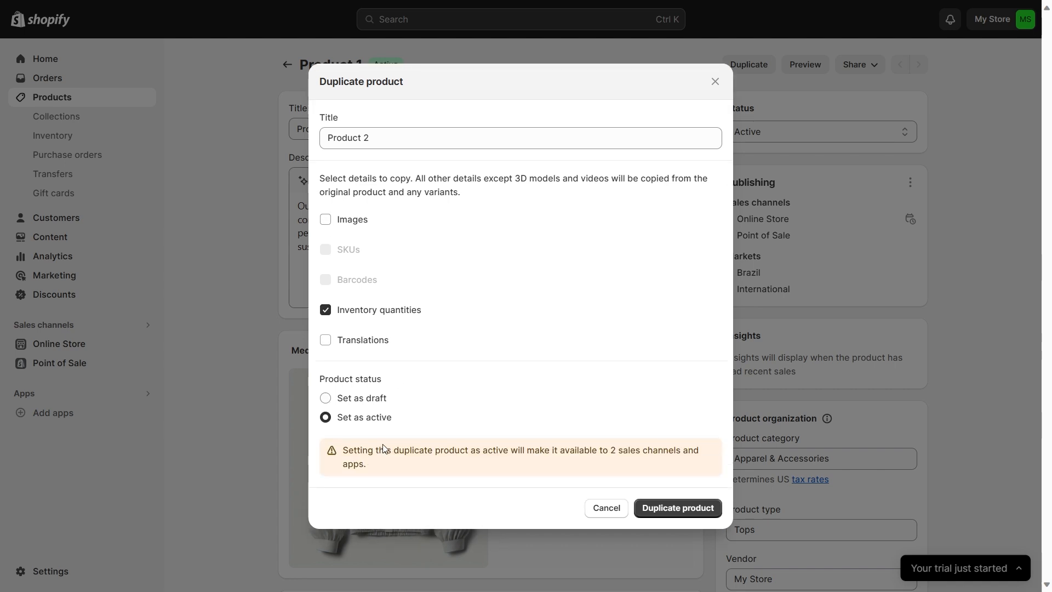
left_click(674, 517)
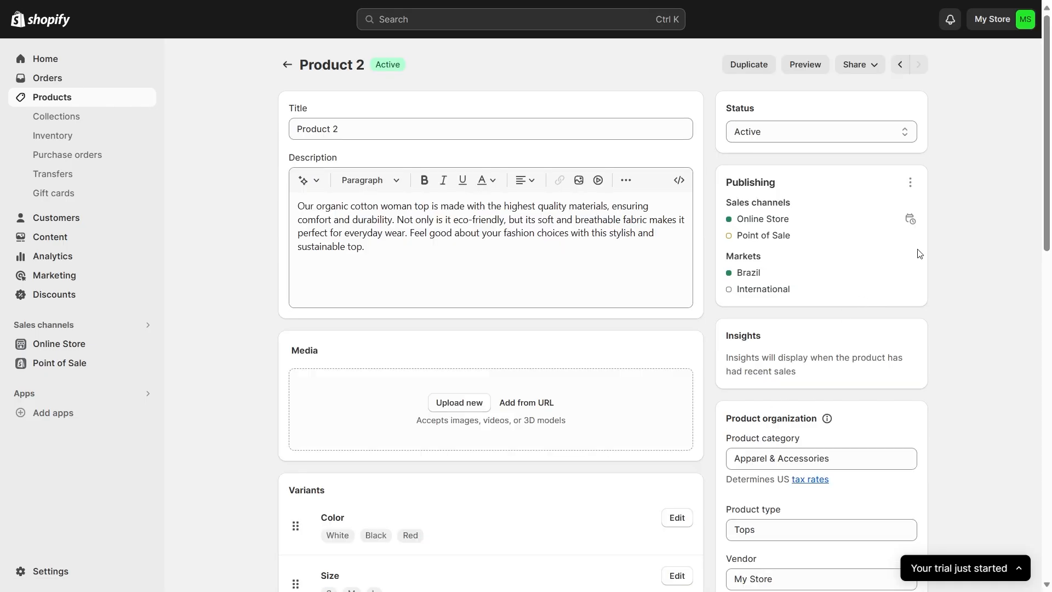
Add the downloaded short-sleeved white shirt image to Product 2's media.
key("ctrl+j")
left_click_drag(877, 116, 417, 383)
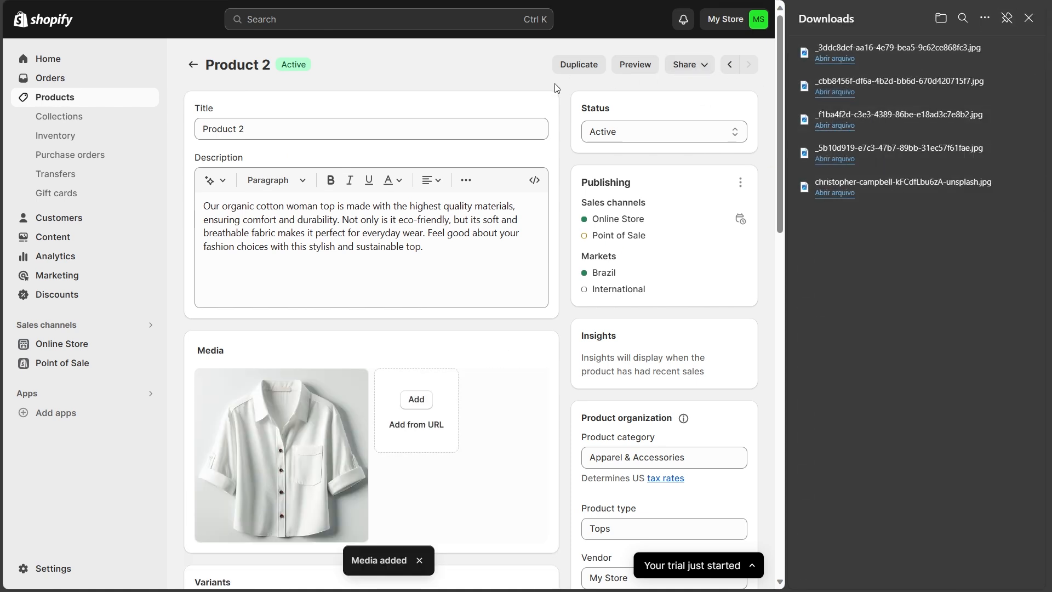
left_click(1028, 18)
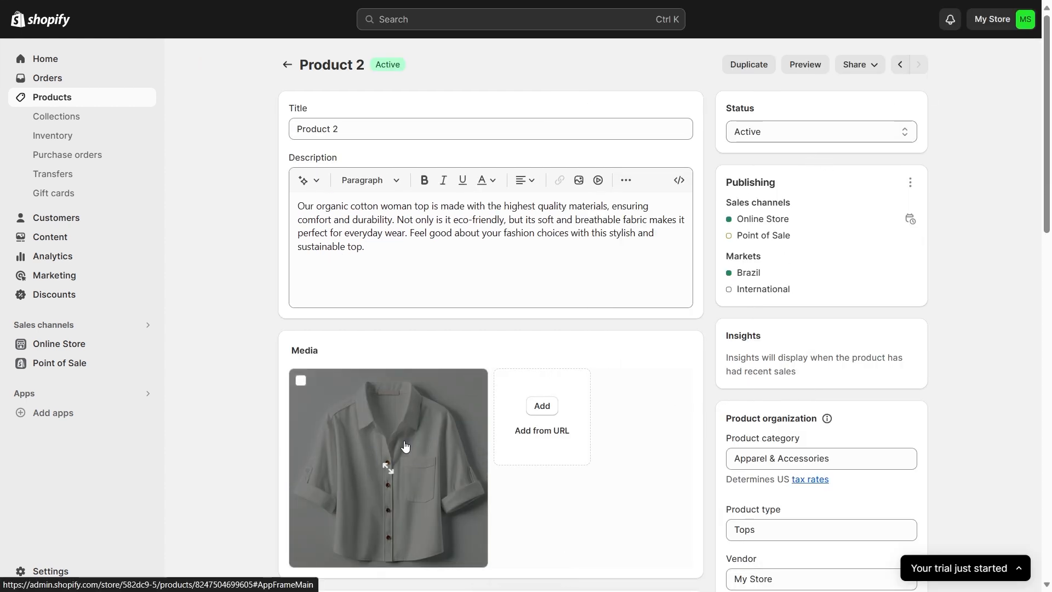
Duplicate Product 2 to continue the product series through Product 4, and return to the product list.
left_click(756, 66)
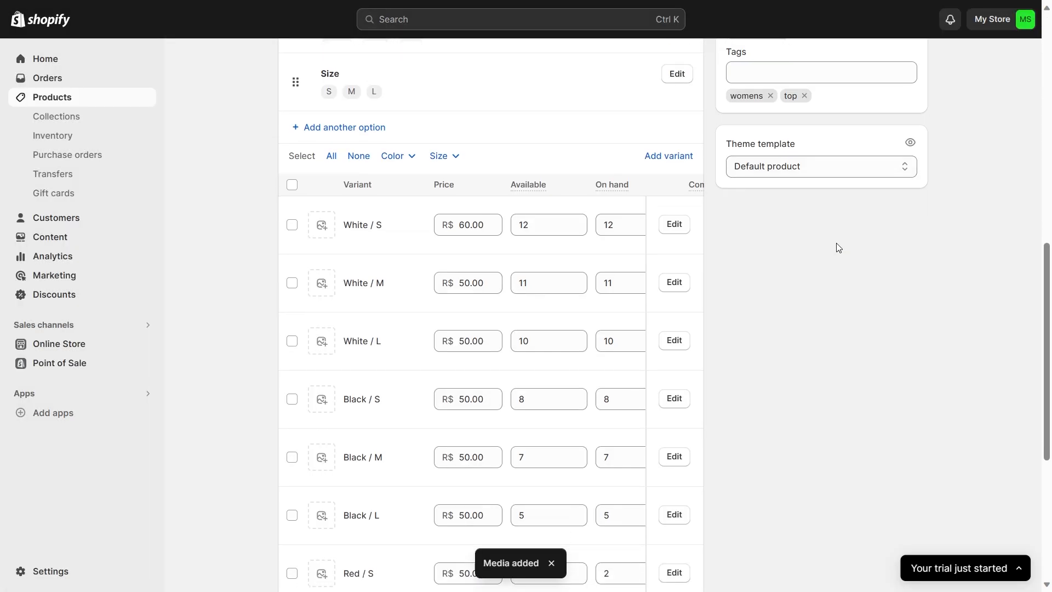
scroll(835, 244, "up", 10)
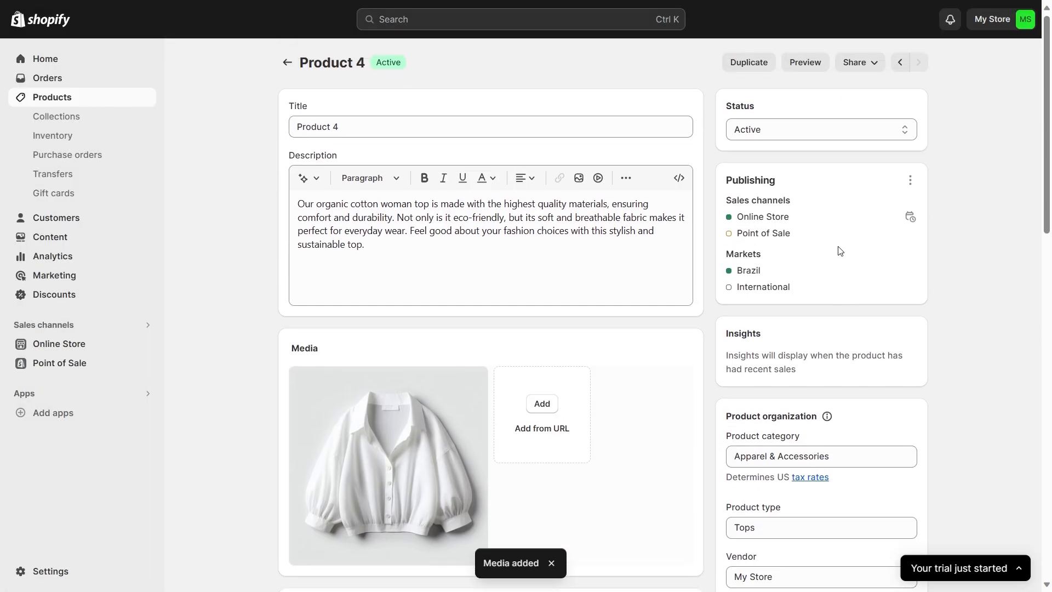
left_click(288, 65)
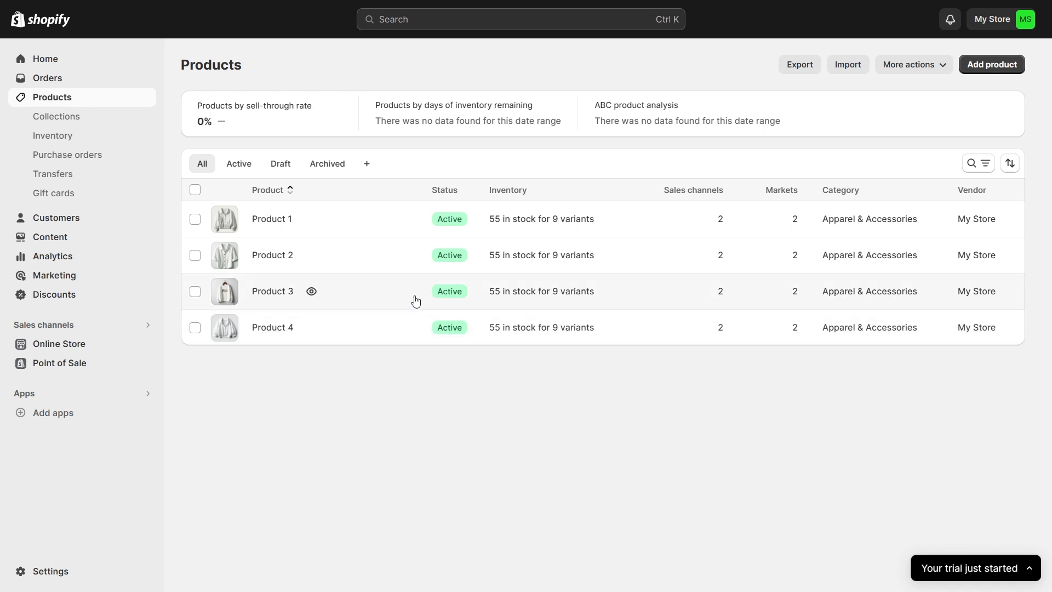
Create a new collection titled "Womens" with the description "Womens Tops and Bottoms".
left_click(87, 123)
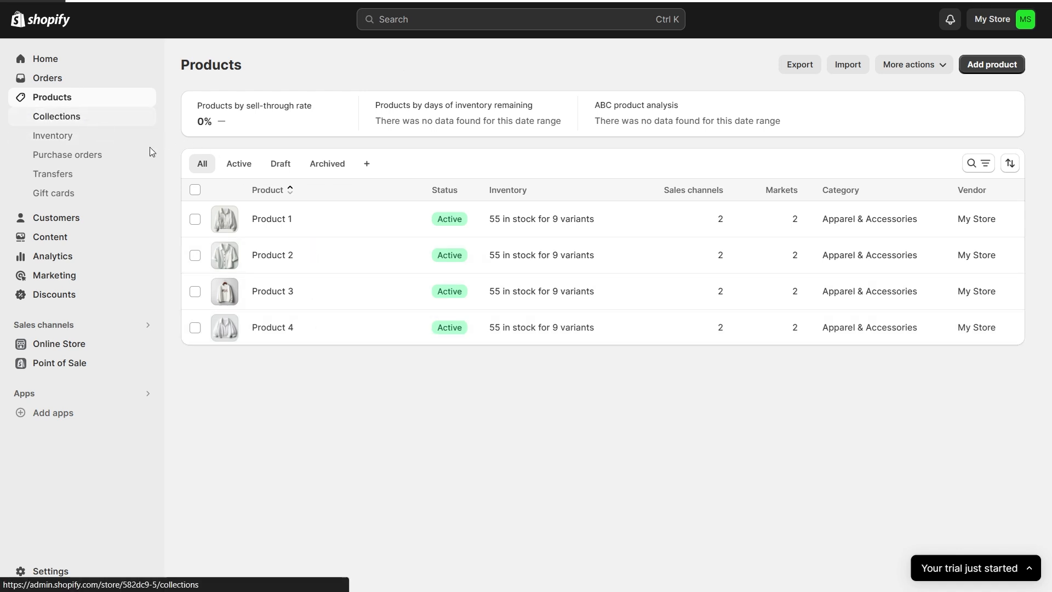
left_click(981, 64)
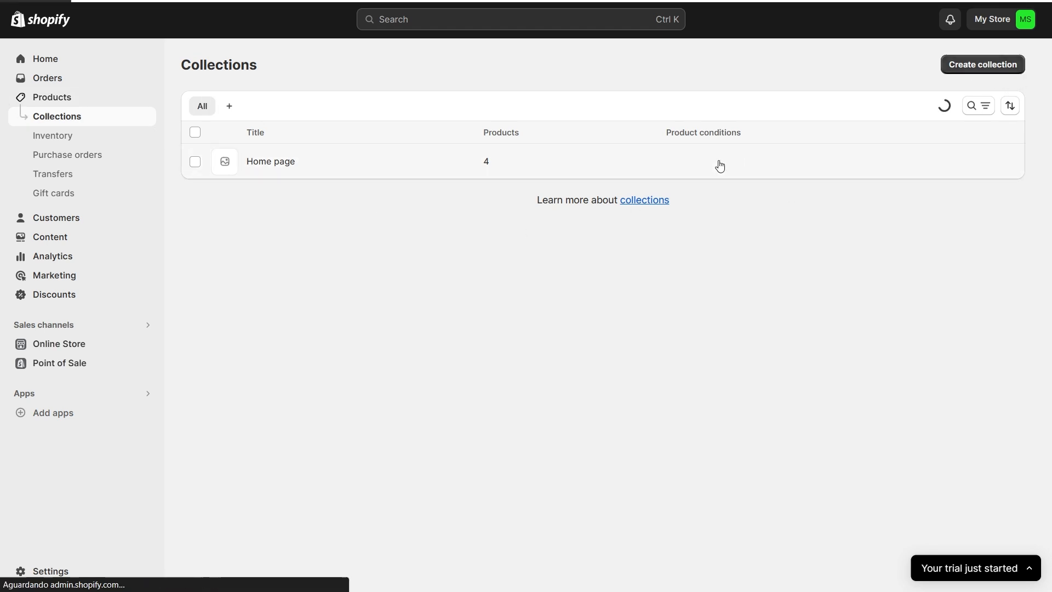
type("Womens")
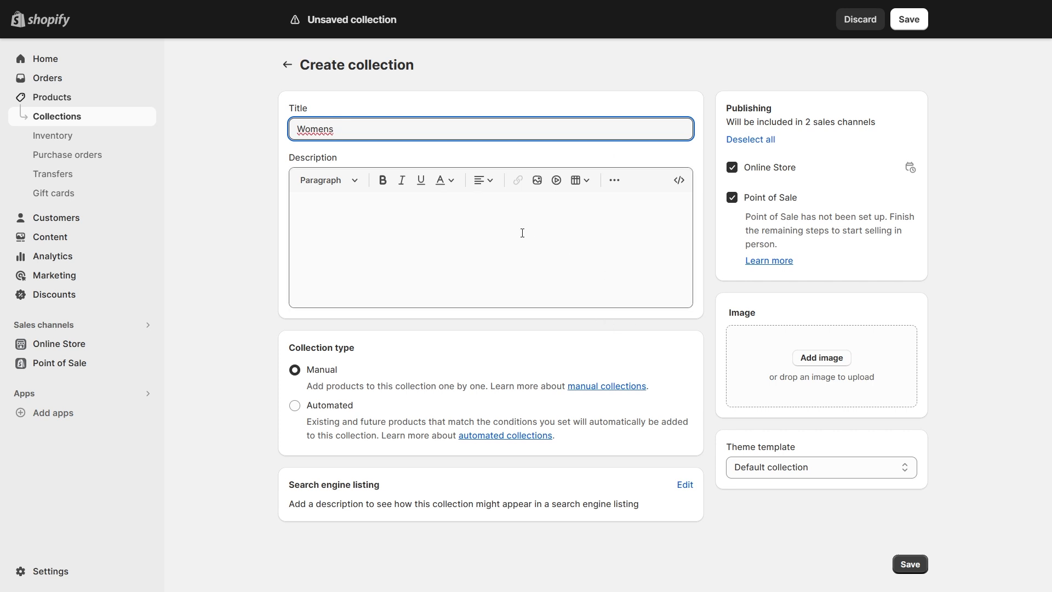
left_click(497, 225)
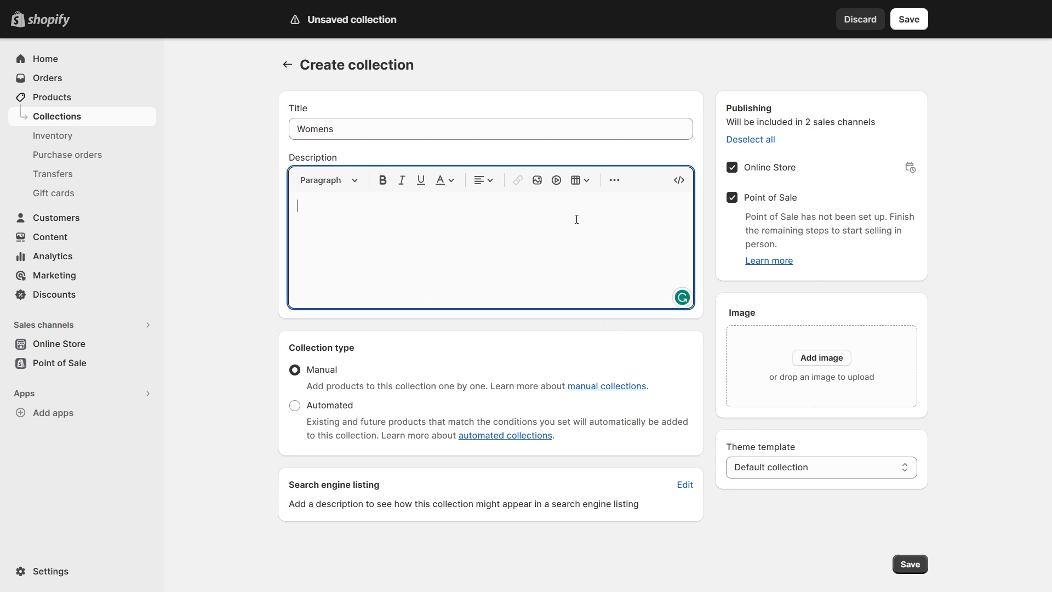
type("Womens Tops and Bottoms")
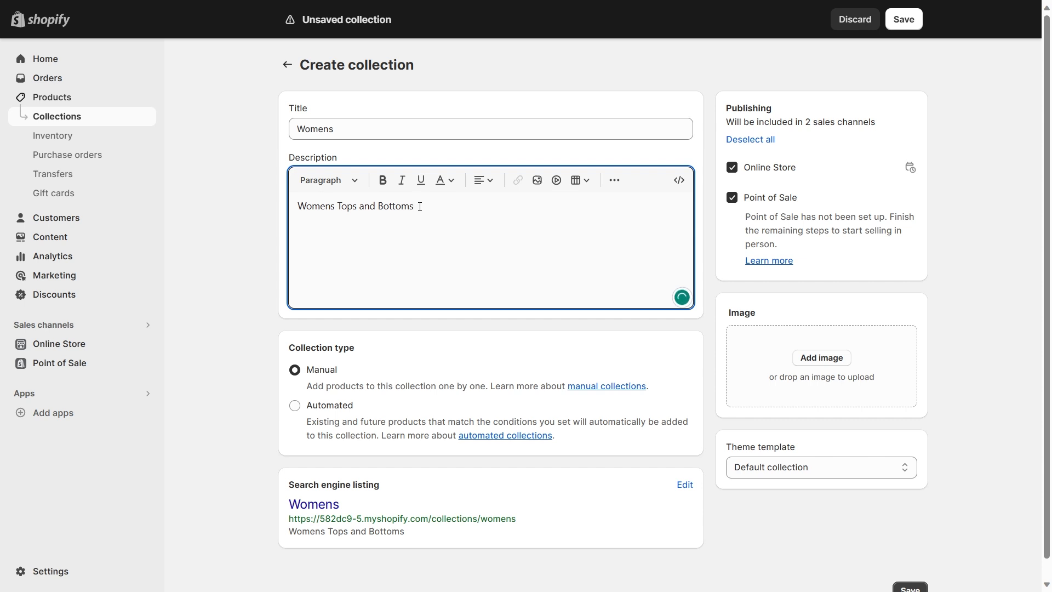
Correct the collection description to "Women's Tops and Bottoms".
left_click(956, 184)
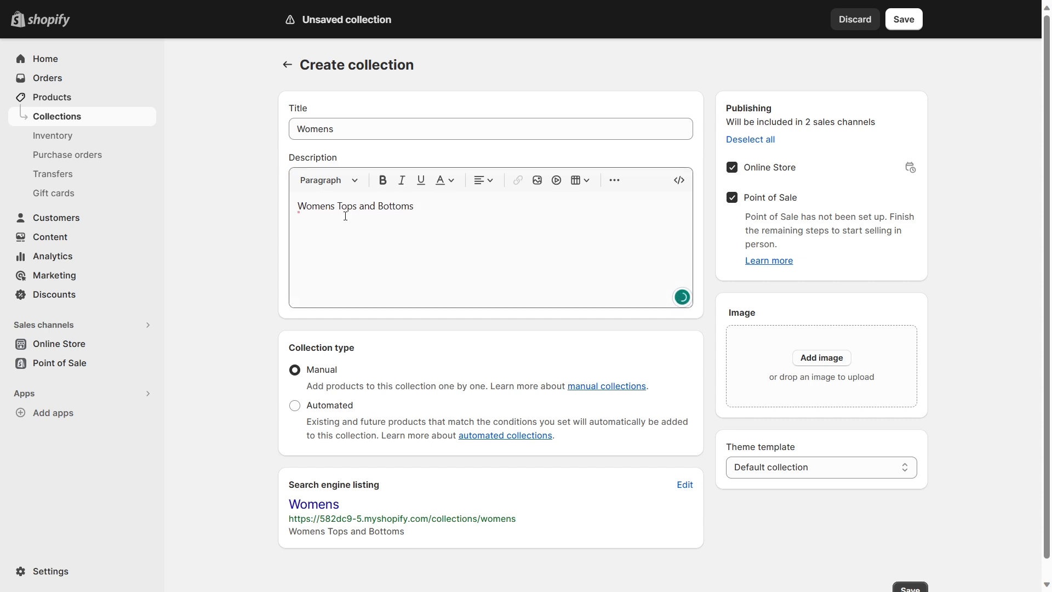
mouse_move(316, 206)
left_click(332, 246)
left_click(349, 234)
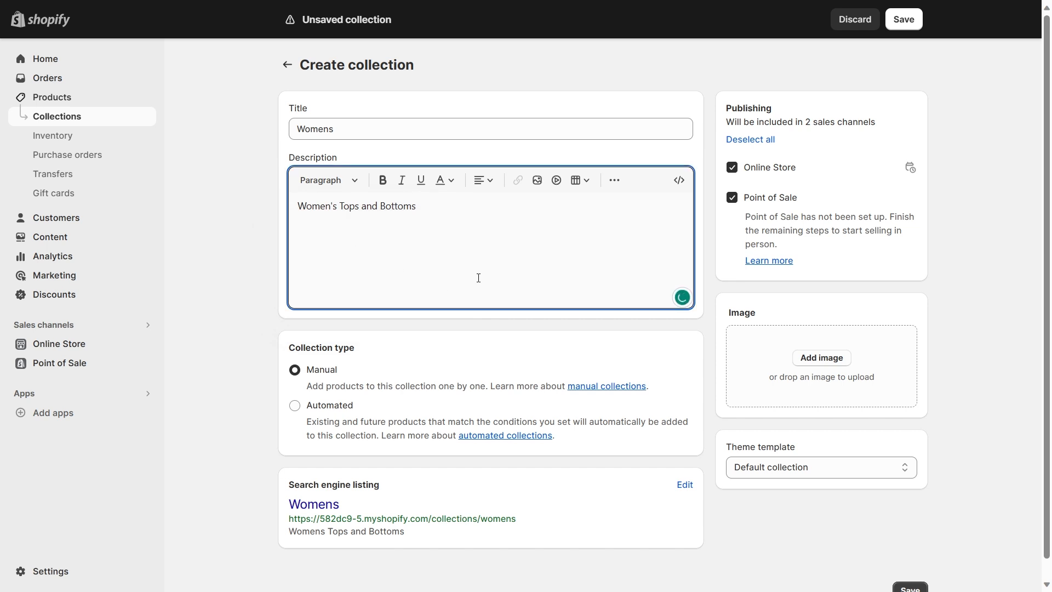
left_click(318, 350)
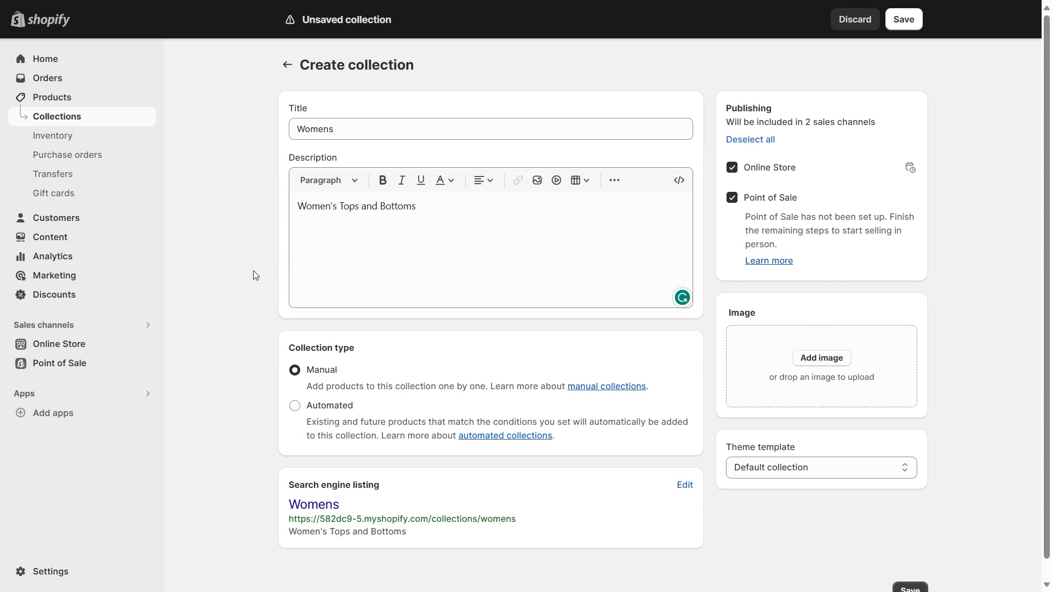
Make the collection automated, with the condition that the product tag is equal to "womens".
left_click(314, 414)
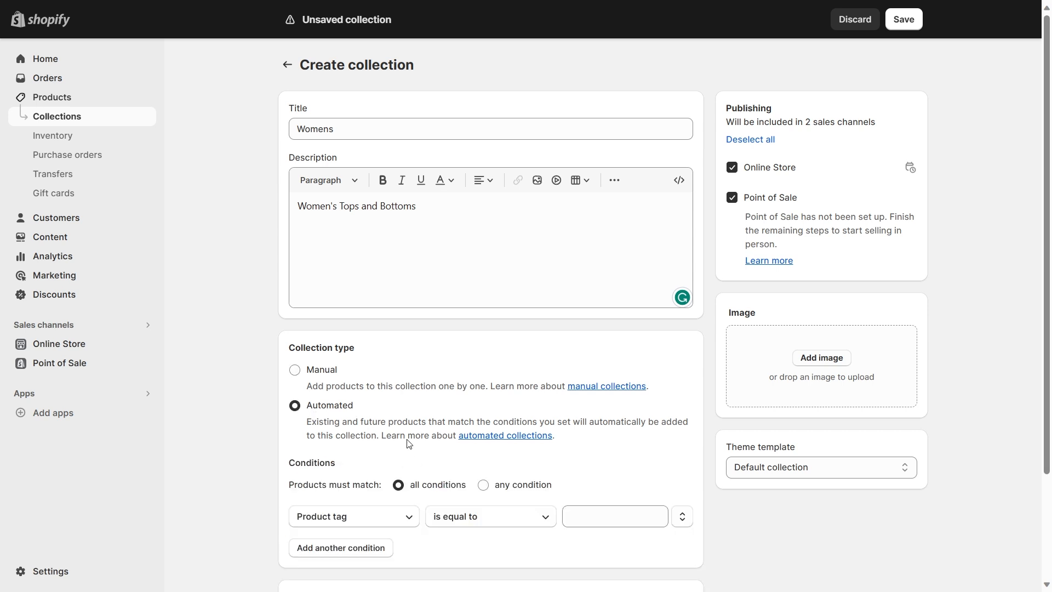
scroll(416, 427, "down", 2)
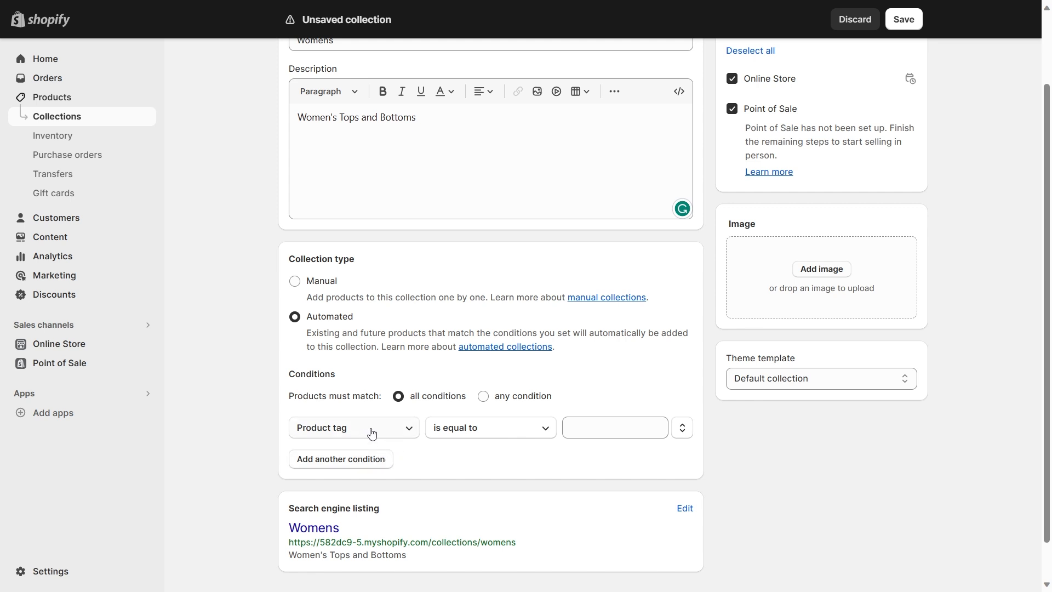
left_click(616, 421)
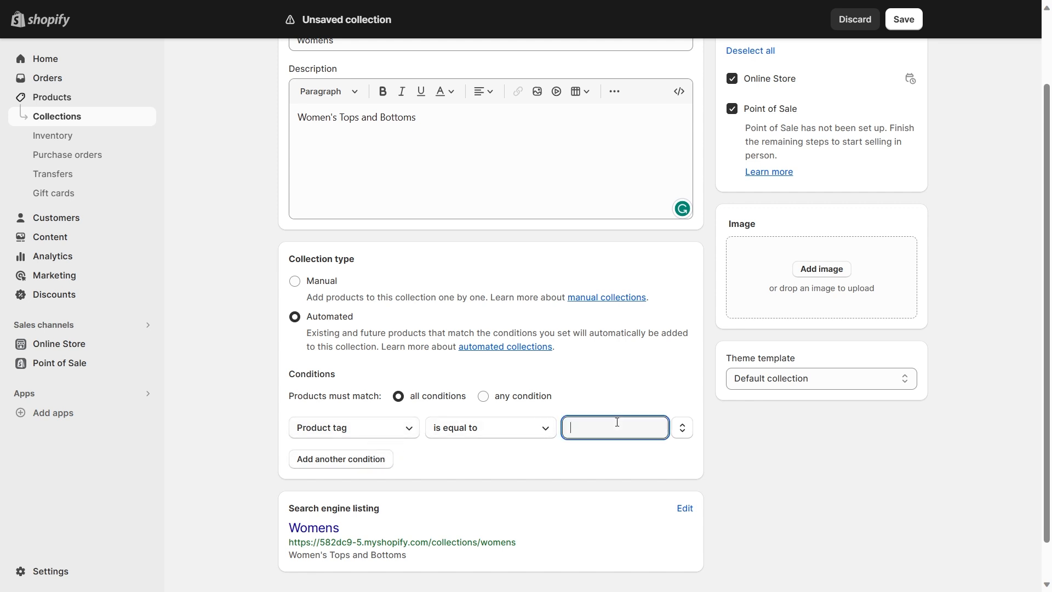
type("womens")
left_click(619, 399)
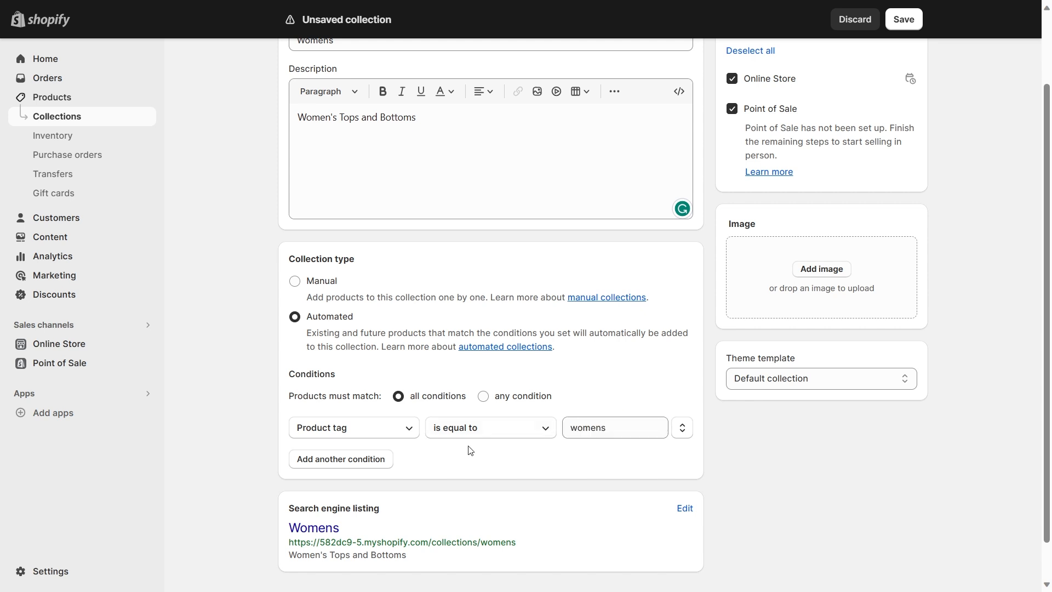
Add a second collection condition requiring the price to be greater than R$ 54.
left_click(383, 466)
left_click(397, 467)
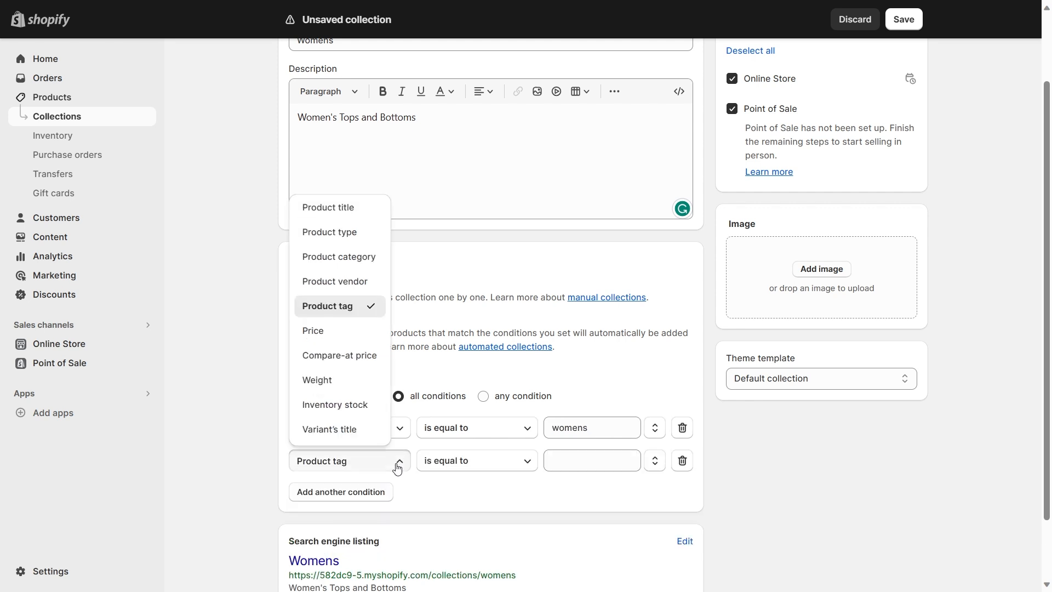
left_click(345, 332)
left_click(592, 452)
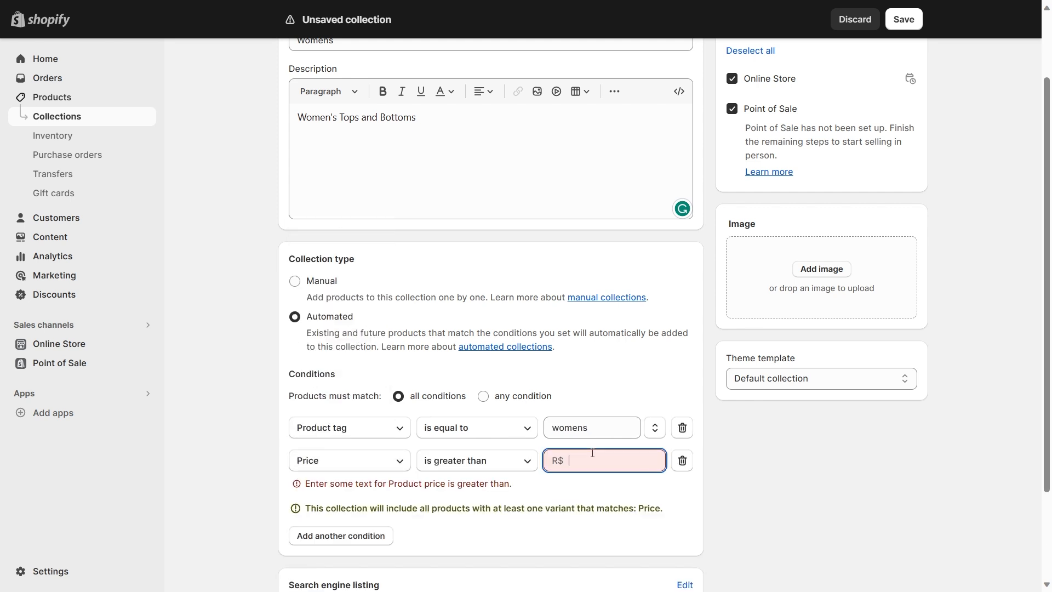
type("54")
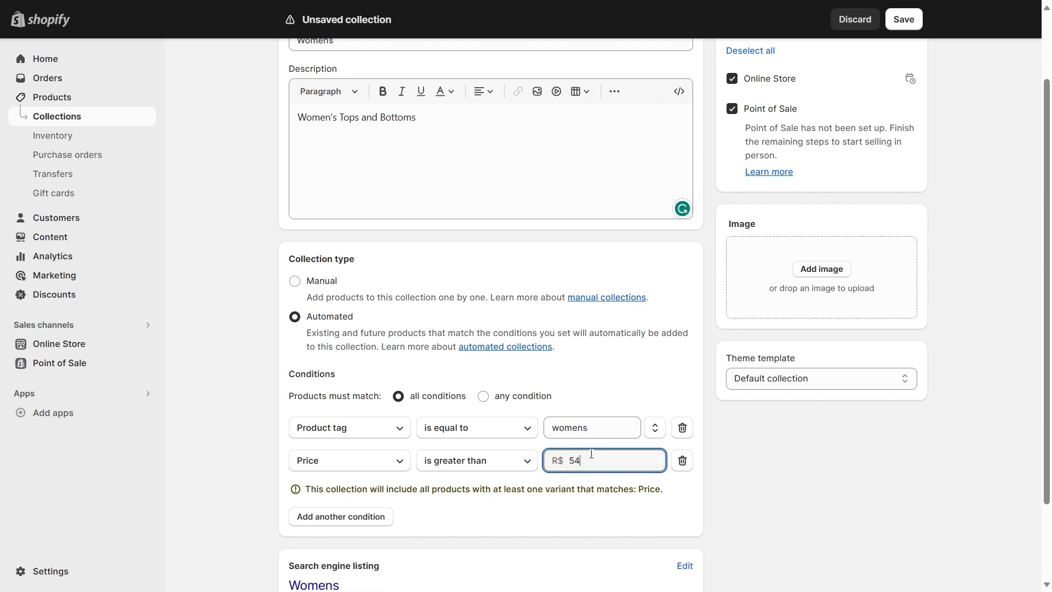
left_click(568, 379)
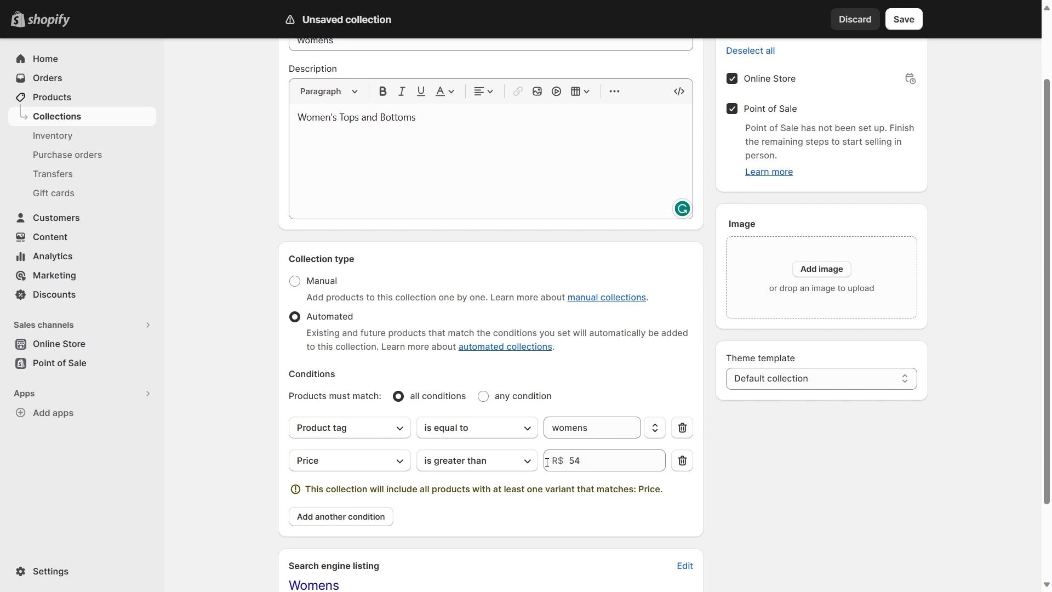
left_click(575, 461)
Try matching any condition, remove the price condition and restore matching to all conditions.
left_click(505, 402)
left_click(682, 460)
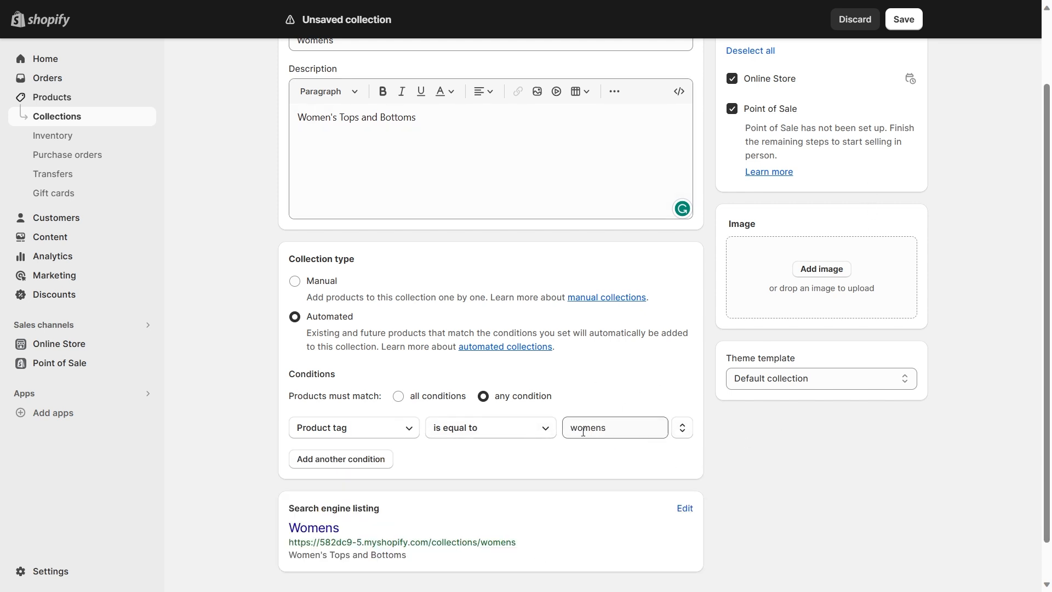
left_click(423, 402)
Save the Womens collection and review the products it includes.
scroll(736, 497, "up", 1)
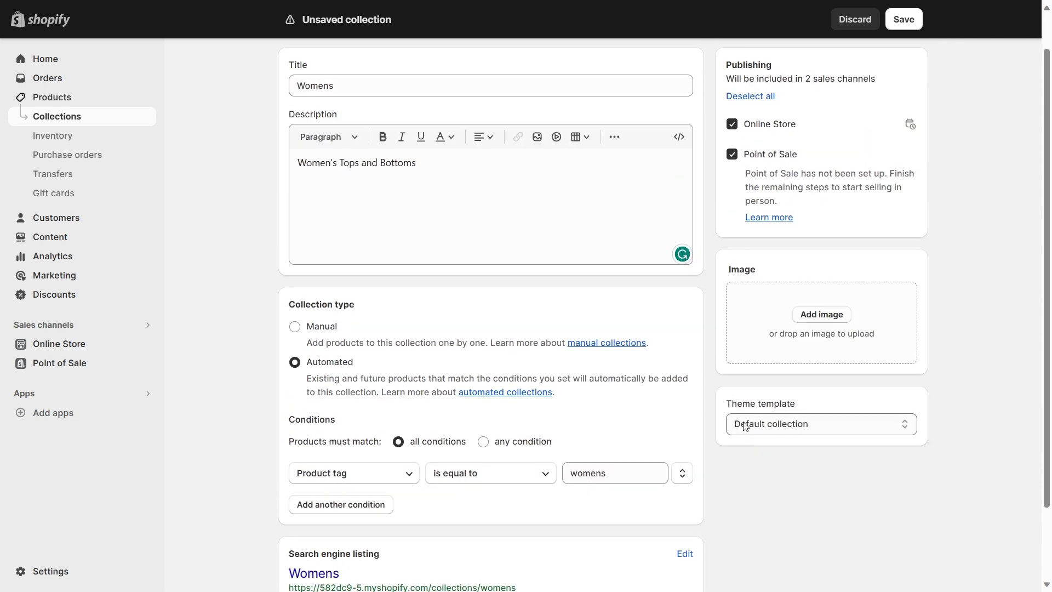
scroll(739, 496, "down", 1)
scroll(876, 103, "up", 1)
scroll(876, 104, "down", 2)
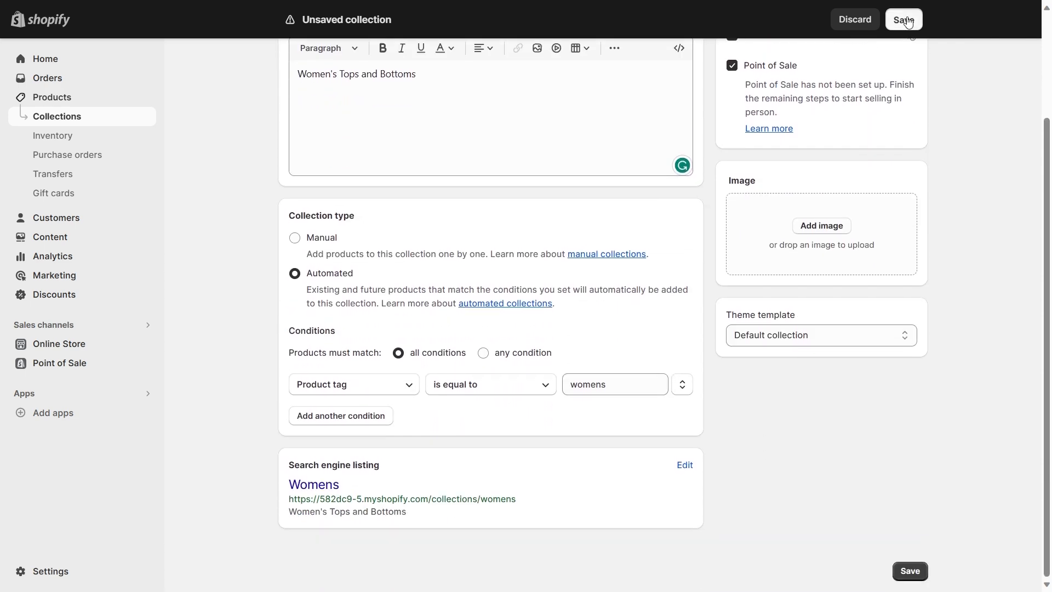
left_click(903, 20)
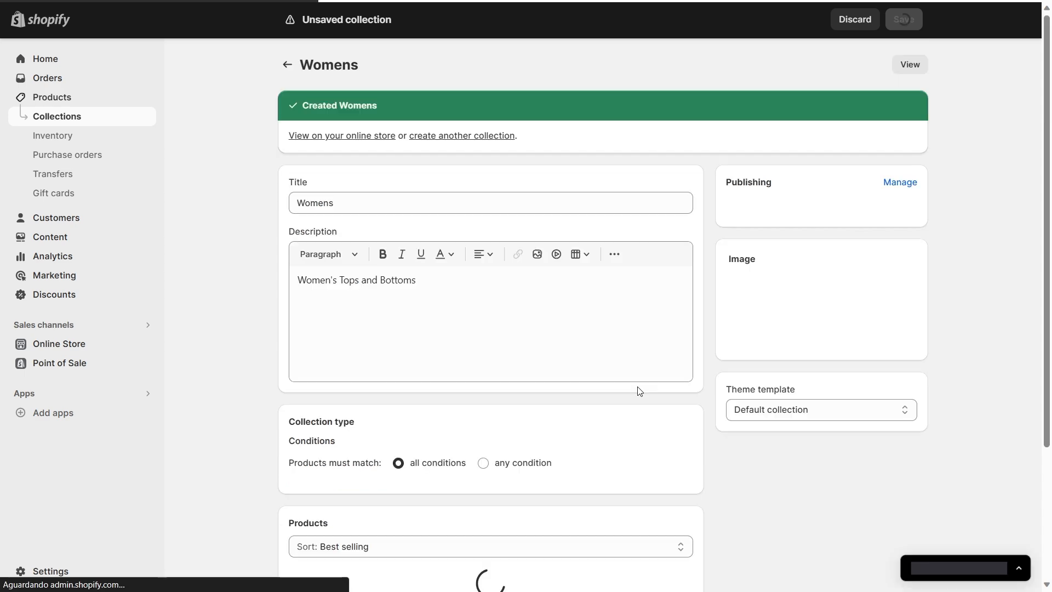
scroll(699, 404, "down", 6)
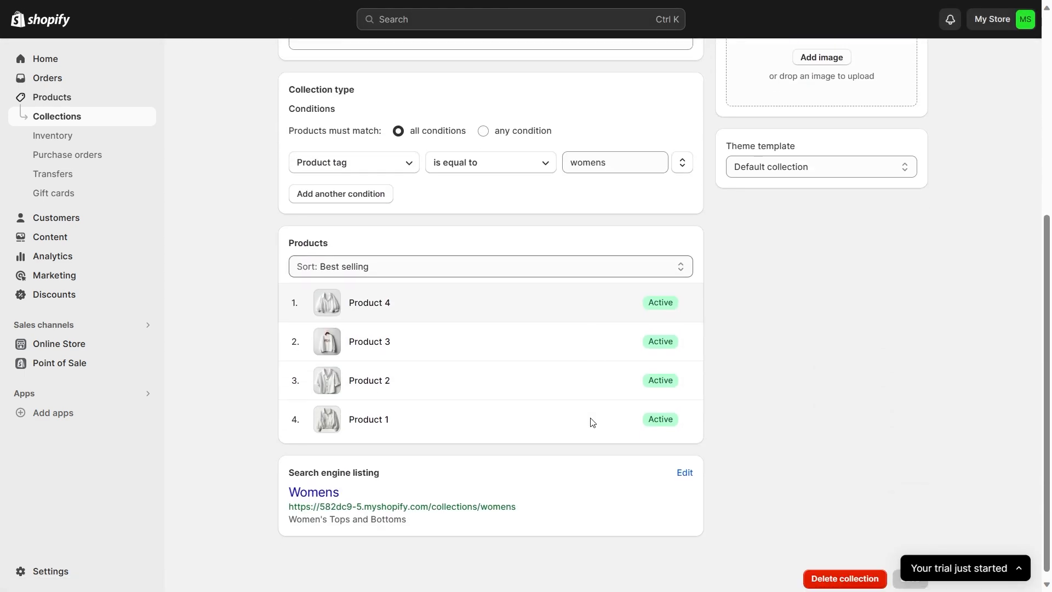
scroll(498, 392, "up", 6)
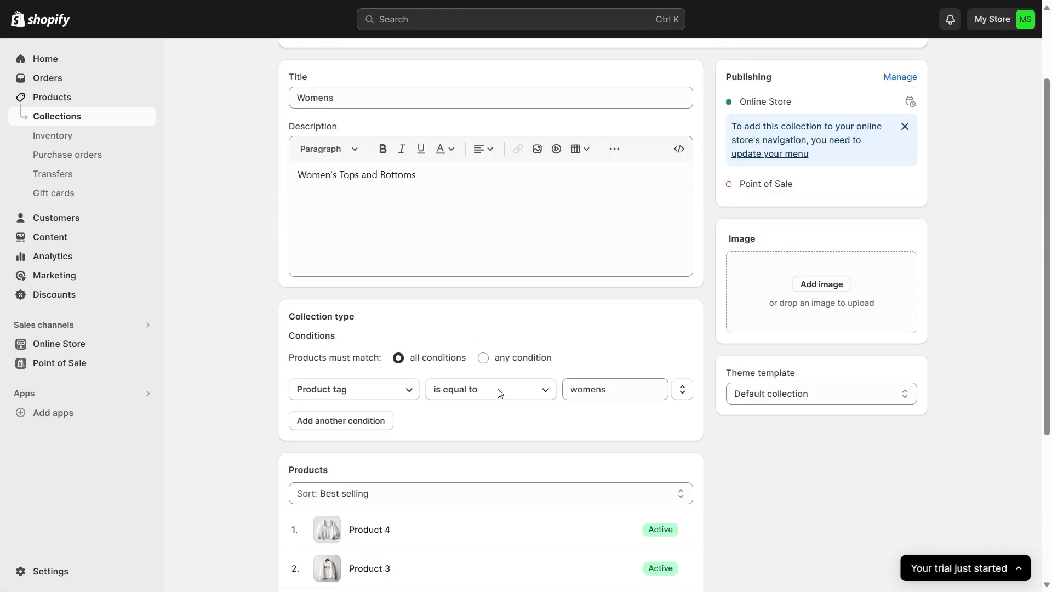
Return to the collections list and create a new collection titled "Mens".
left_click(287, 58)
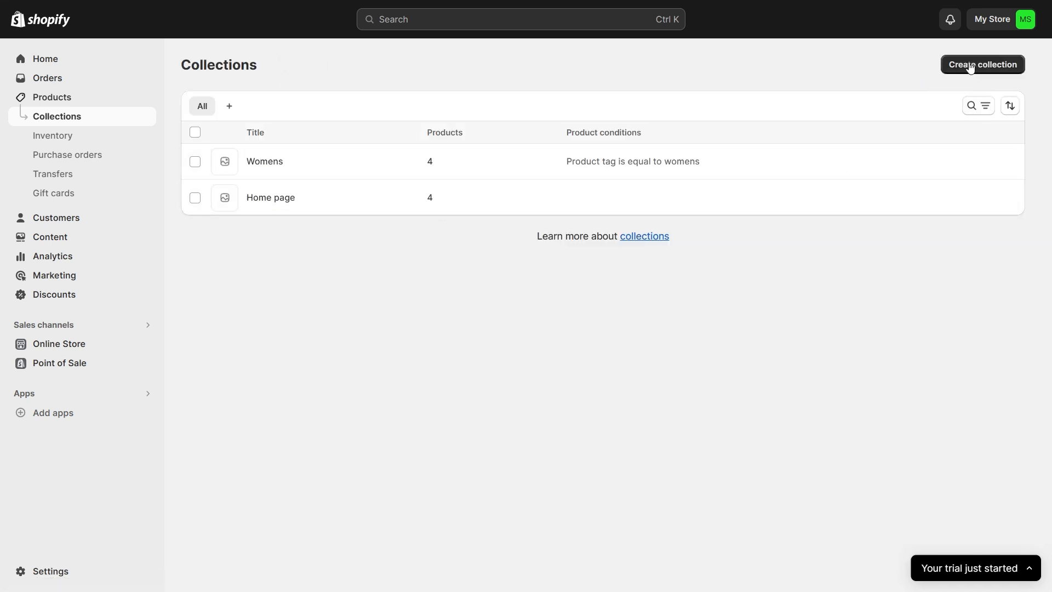
left_click(947, 68)
left_click(356, 120)
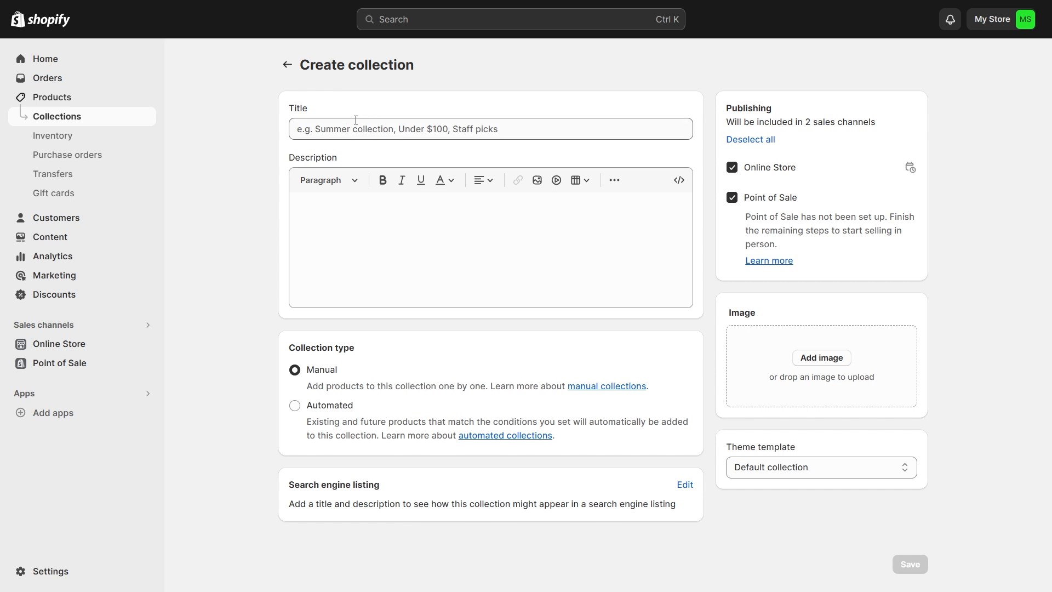
type("Mens")
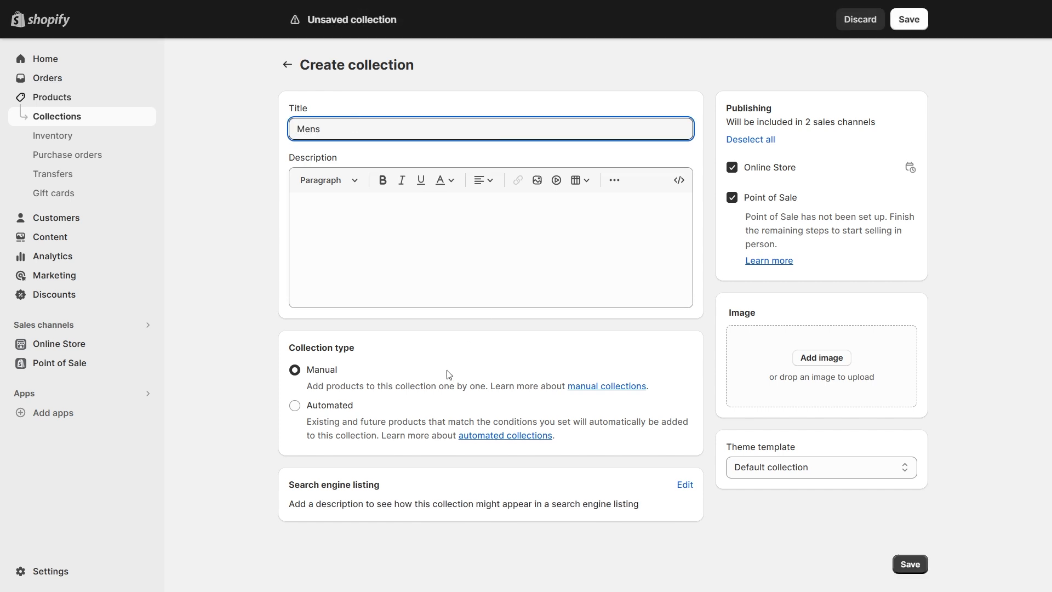
Make the Mens collection automated with the condition that the product tag is equal to "mens", and save it.
left_click(313, 412)
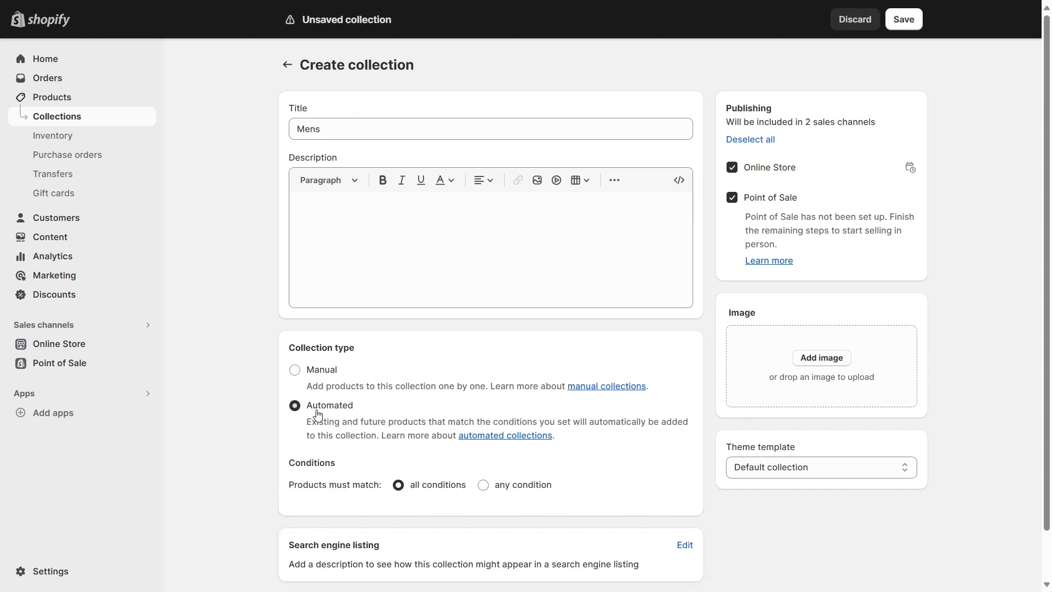
left_click(608, 525)
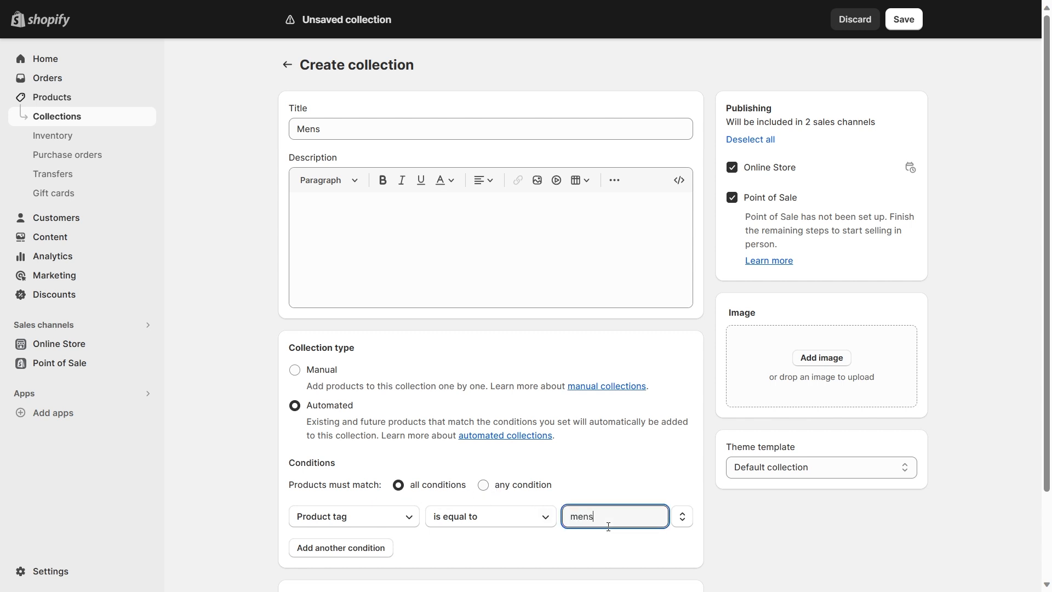
left_click(903, 21)
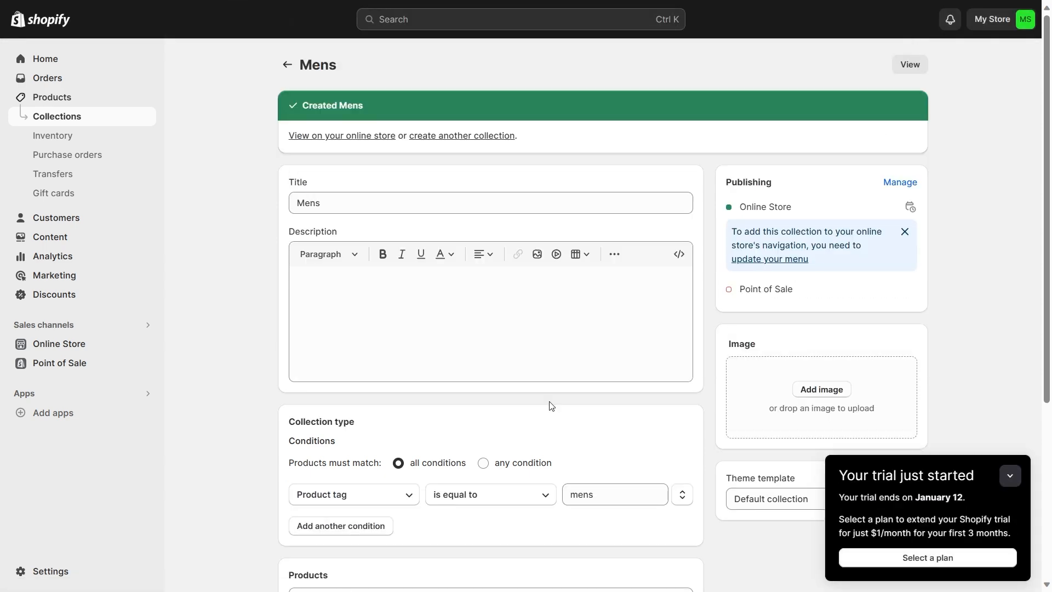
scroll(603, 385, "down", 5)
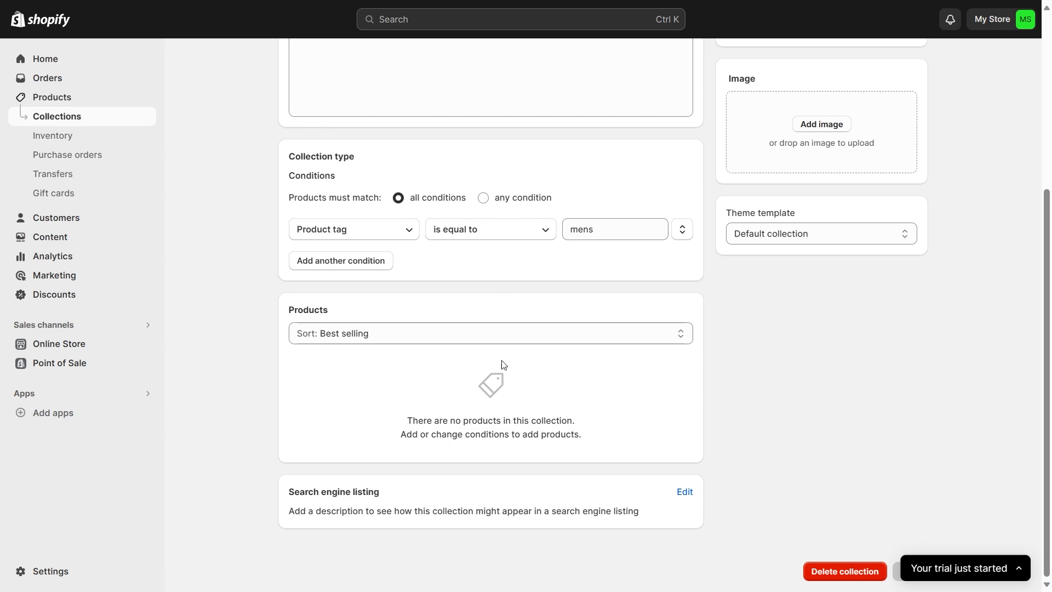
scroll(500, 361, "up", 5)
Add the tag "men" to Product 1, save the product and return to the collections list.
left_click(82, 97)
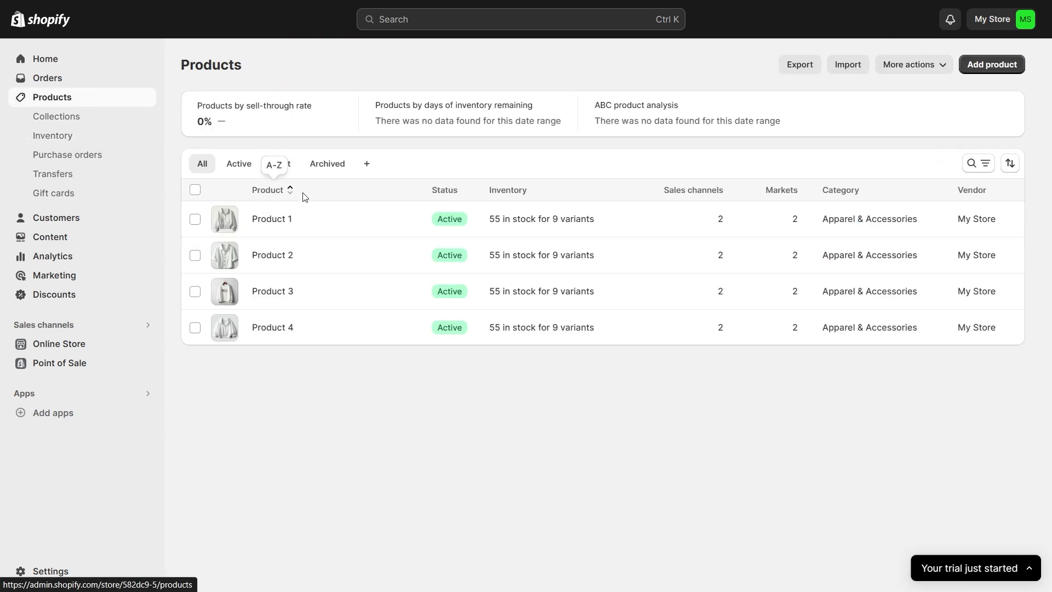
left_click(280, 220)
scroll(813, 351, "down", 6)
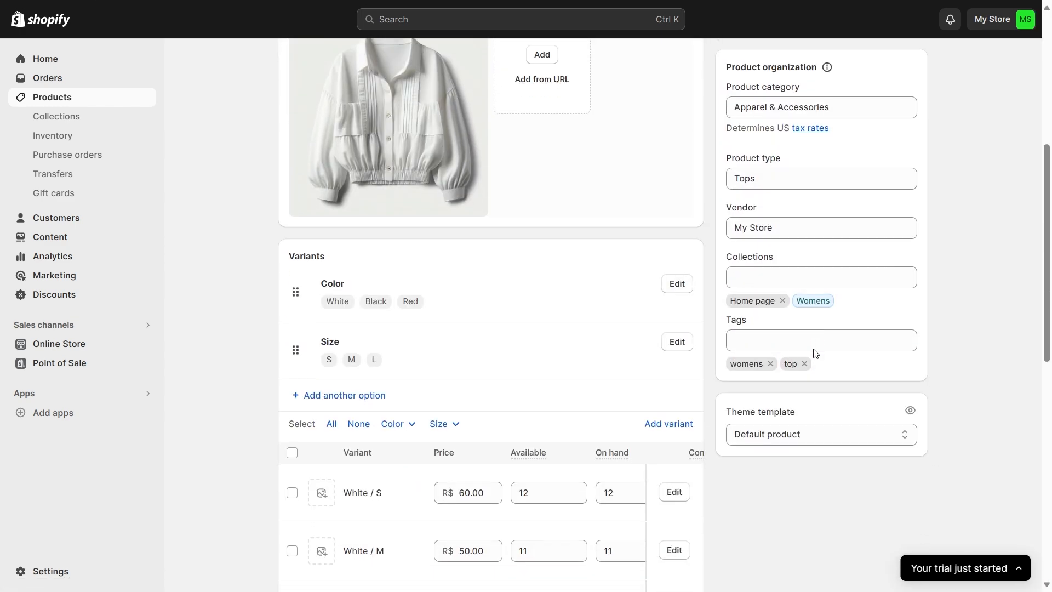
scroll(815, 354, "down", 2)
left_click(814, 247)
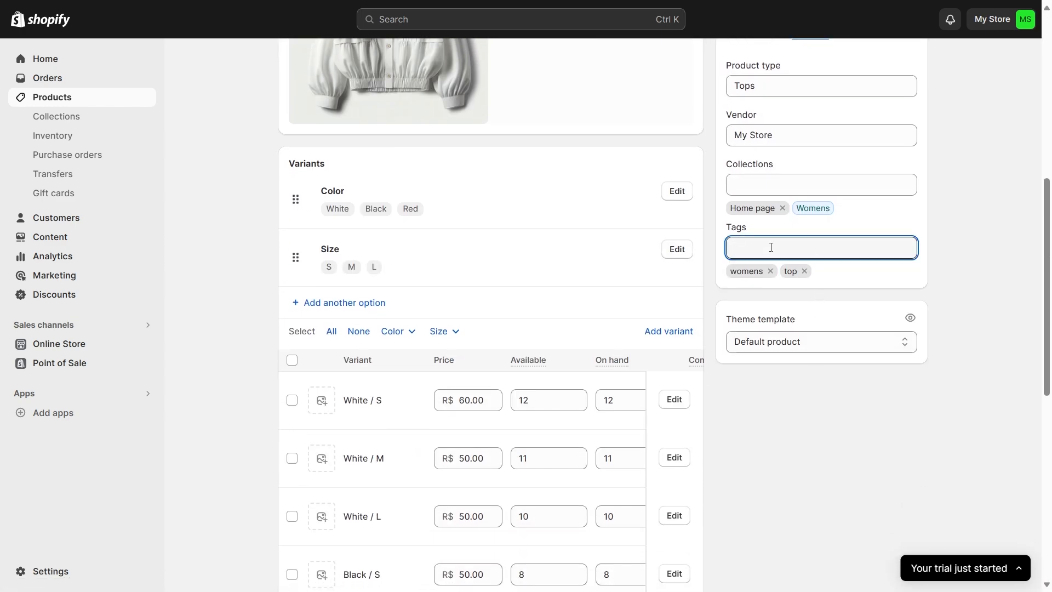
type("men")
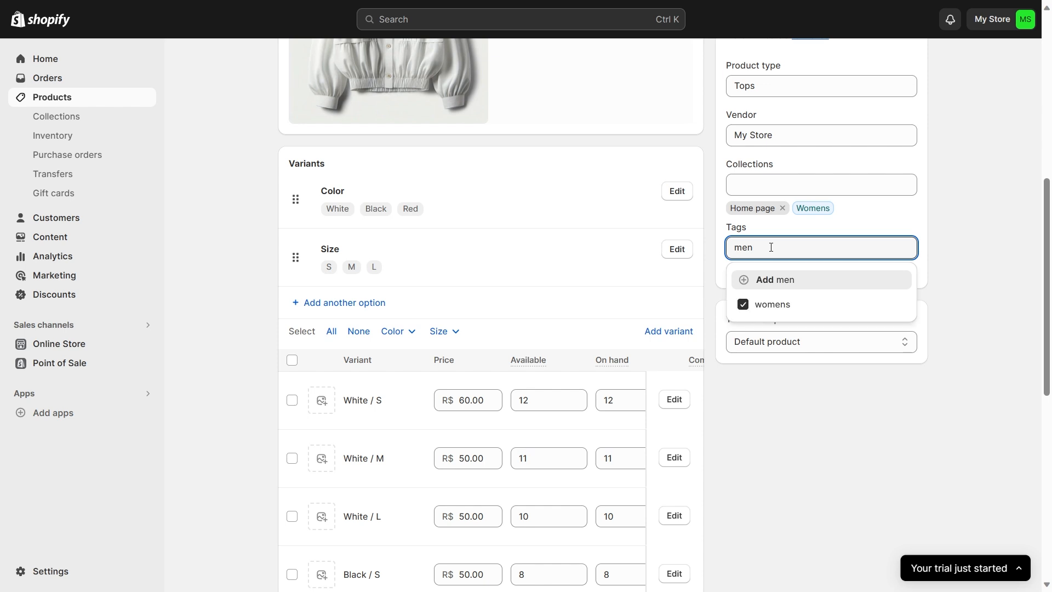
left_click(773, 287)
left_click(904, 20)
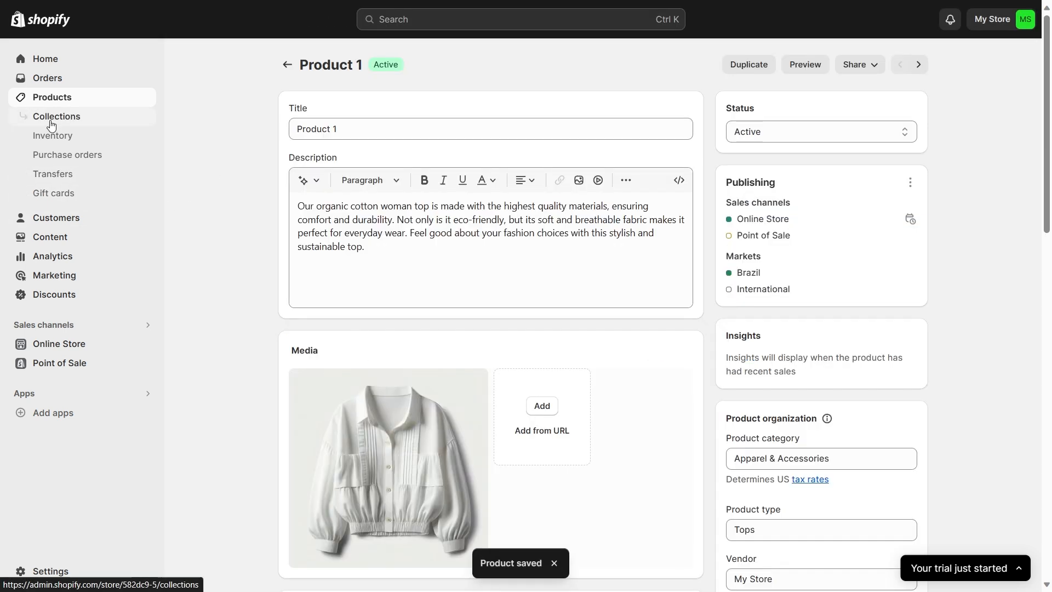
left_click(51, 117)
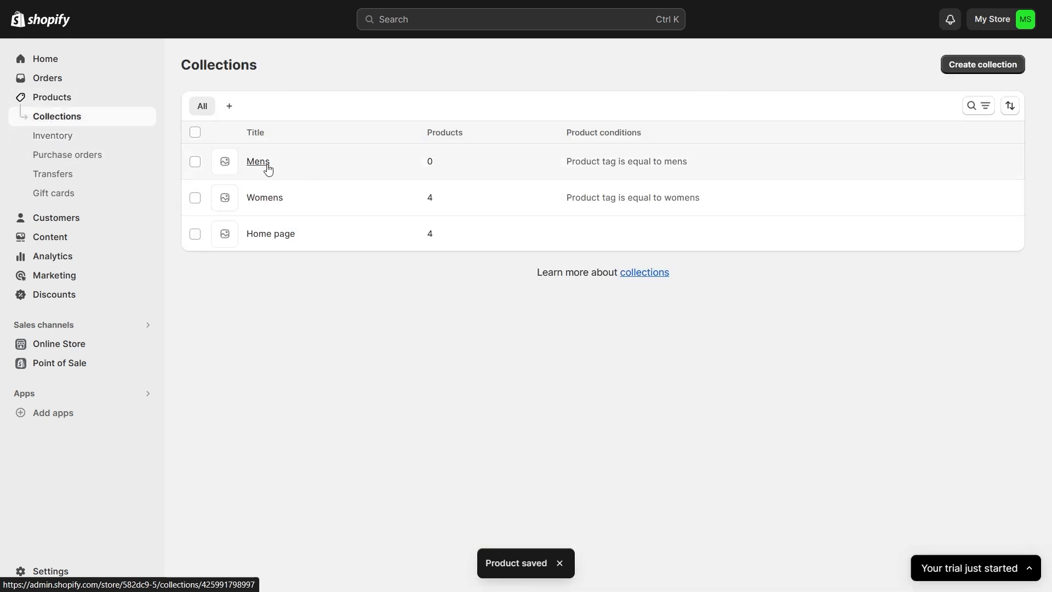
Add the tag "mens" to Product 1 and save the product.
left_click(52, 97)
left_click(275, 220)
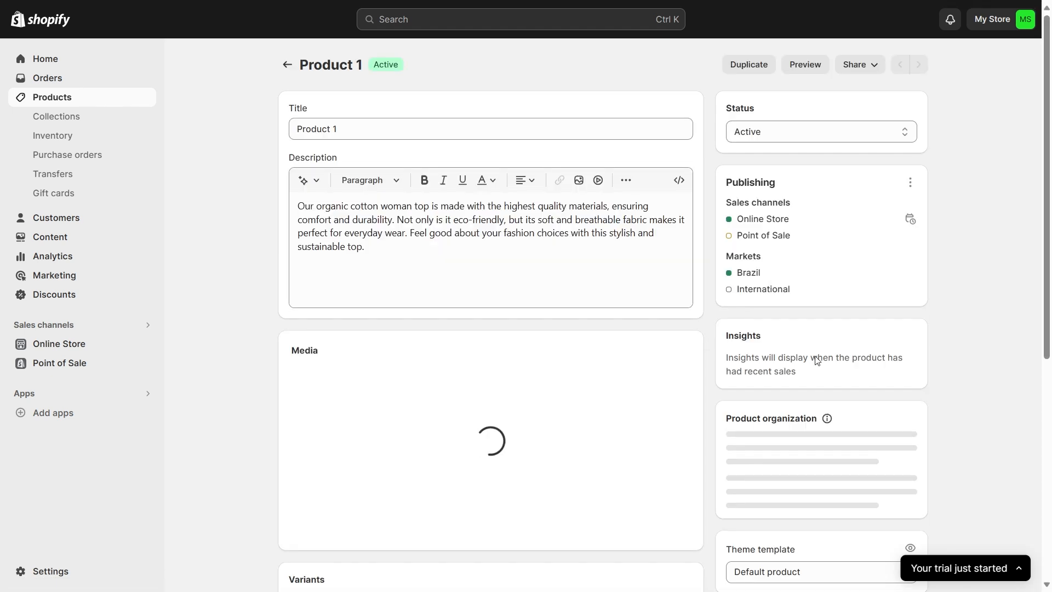
scroll(816, 359, "down", 10)
scroll(831, 269, "up", 2)
left_click(843, 251)
left_click(818, 234)
type("mens")
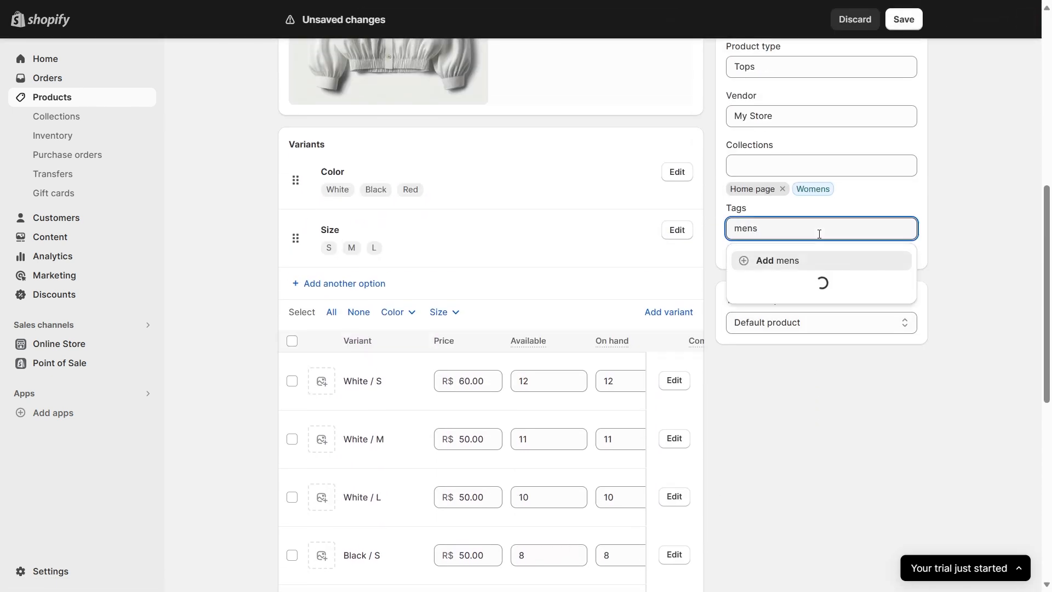
left_click(821, 256)
left_click(889, 25)
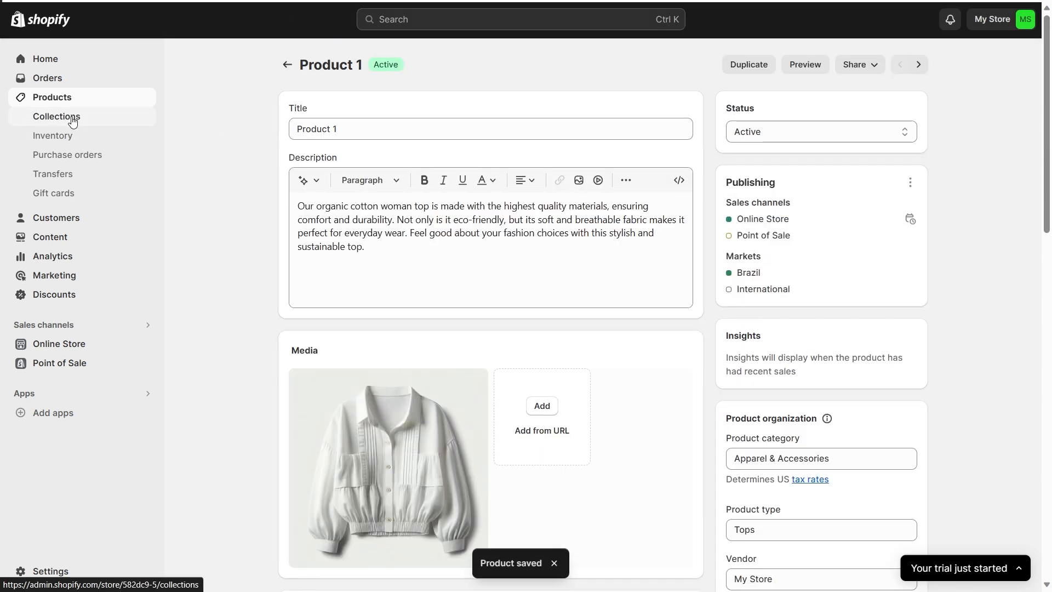
Open the Mens collection and check its tag condition against its product list.
left_click(72, 120)
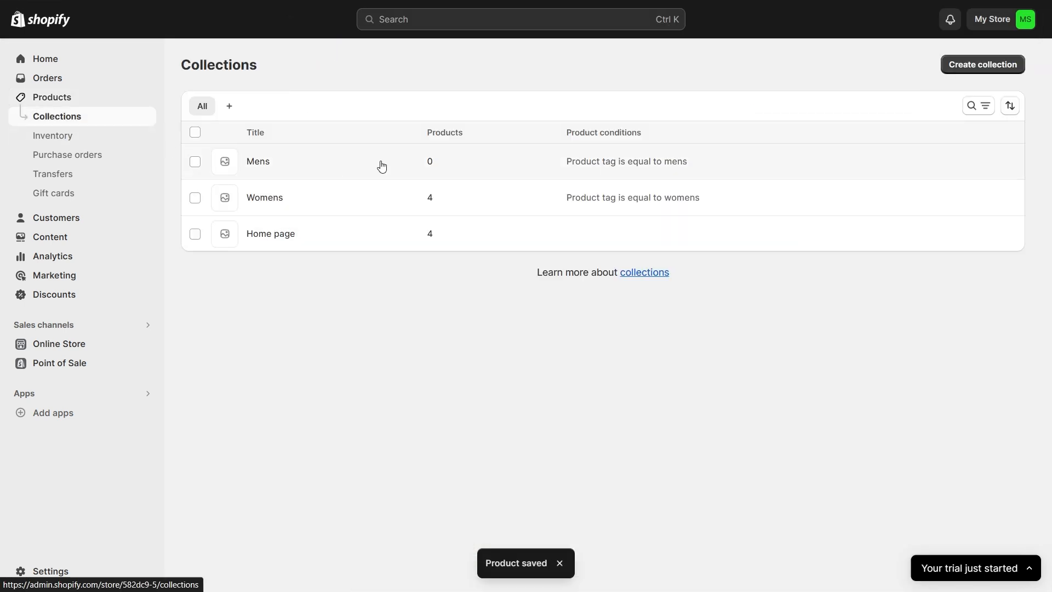
left_click(258, 161)
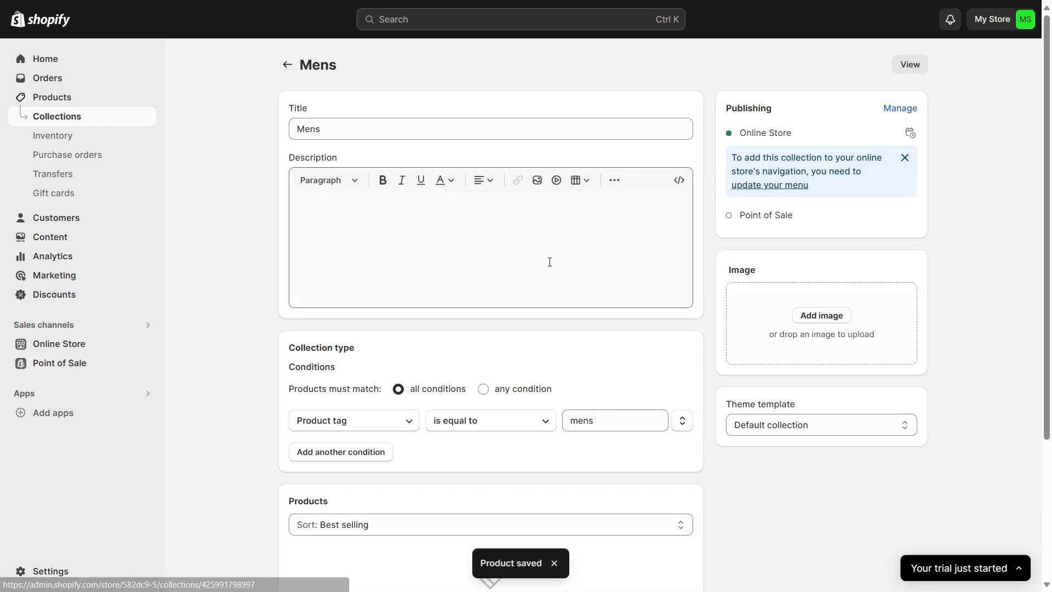
scroll(547, 258, "down", 3)
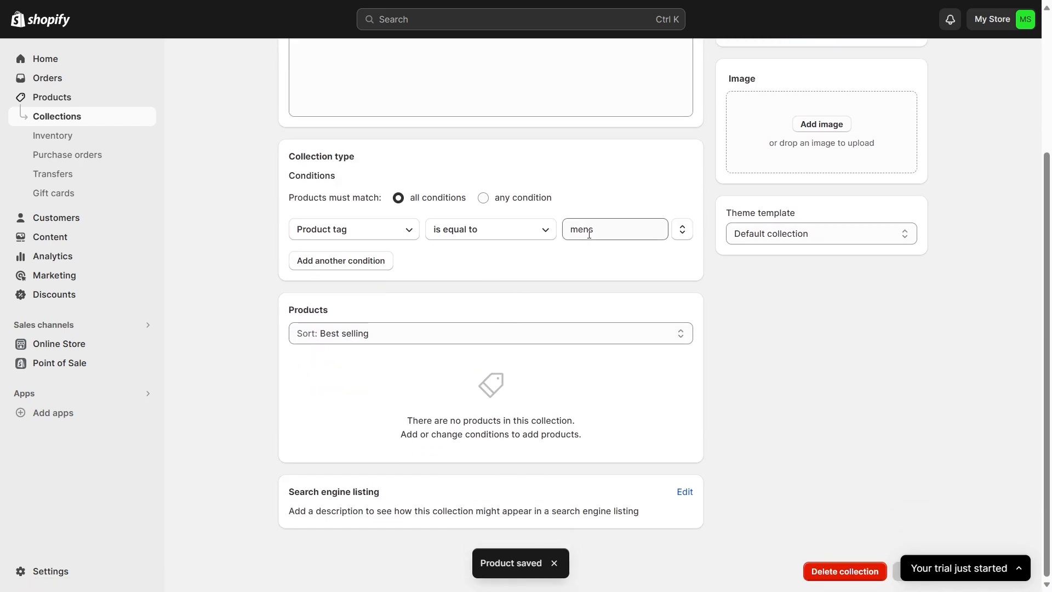
left_click(579, 226)
left_click(742, 330)
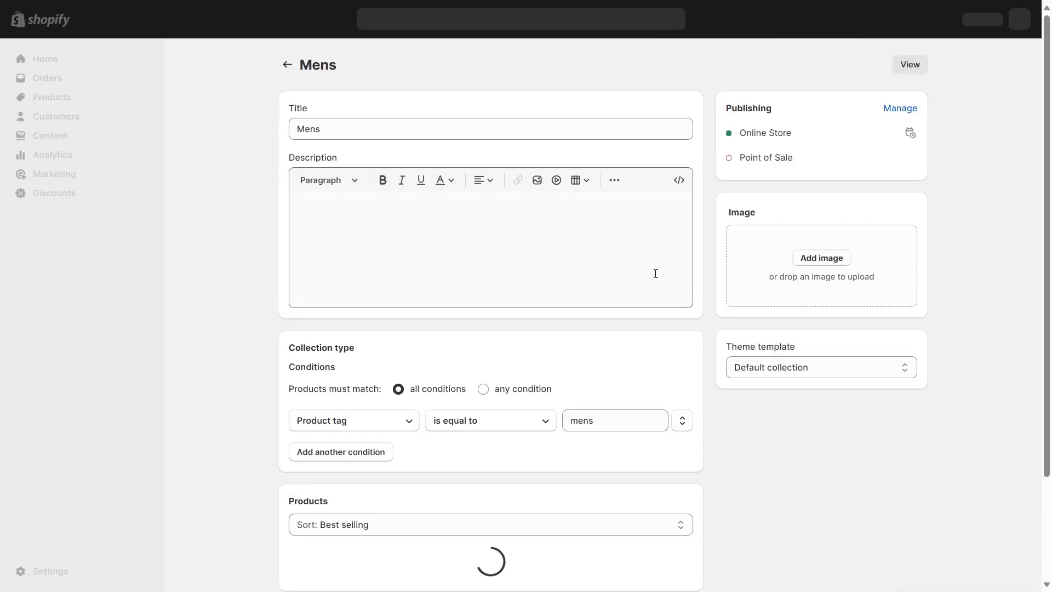
Open Product 1 and check the tags and collections in its product organization.
left_click(75, 105)
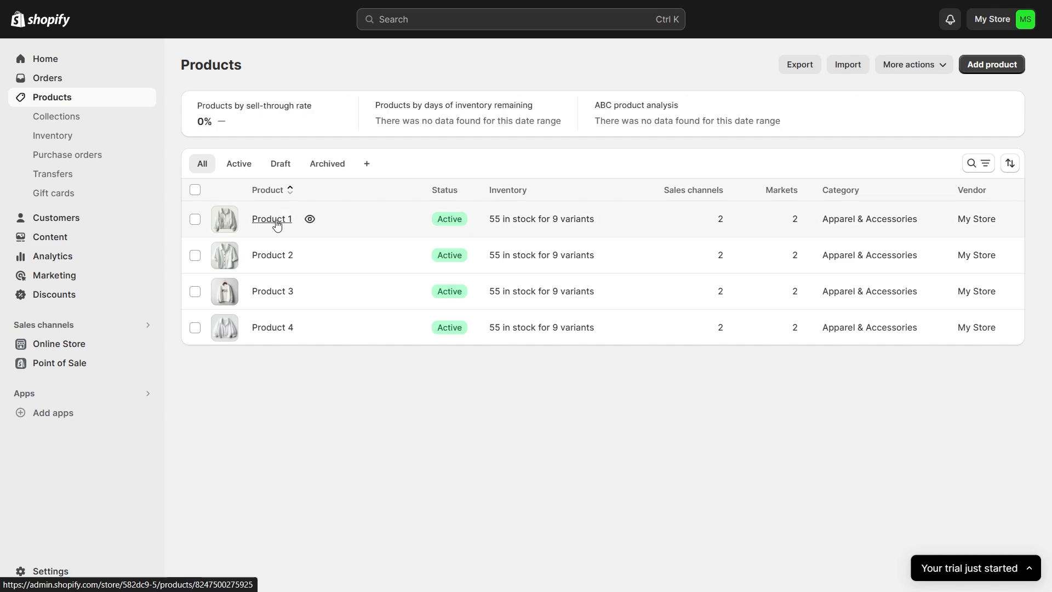
left_click(277, 219)
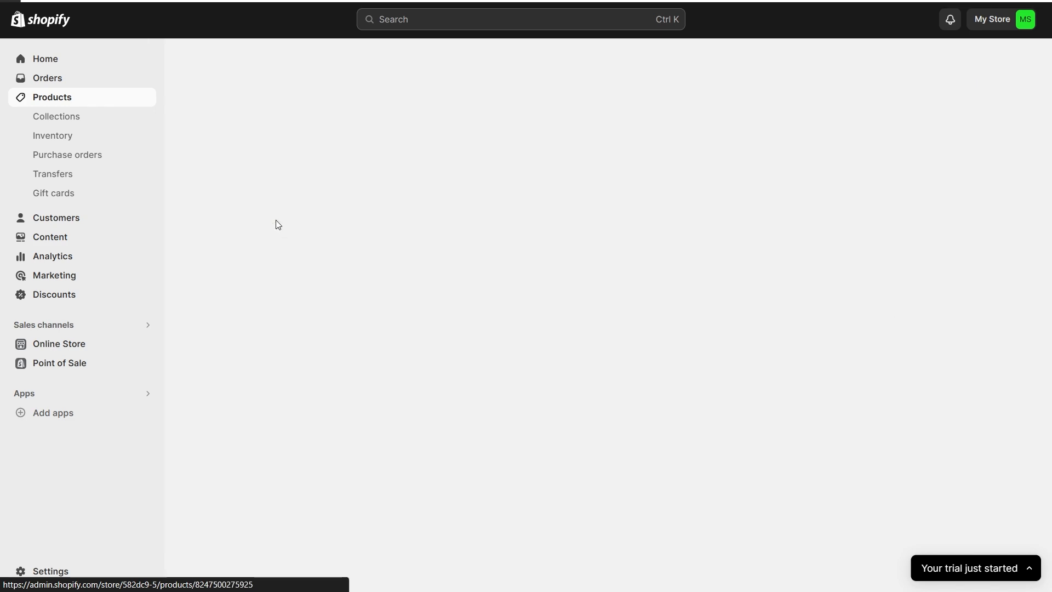
scroll(964, 268, "down", 3)
scroll(961, 291, "down", 2)
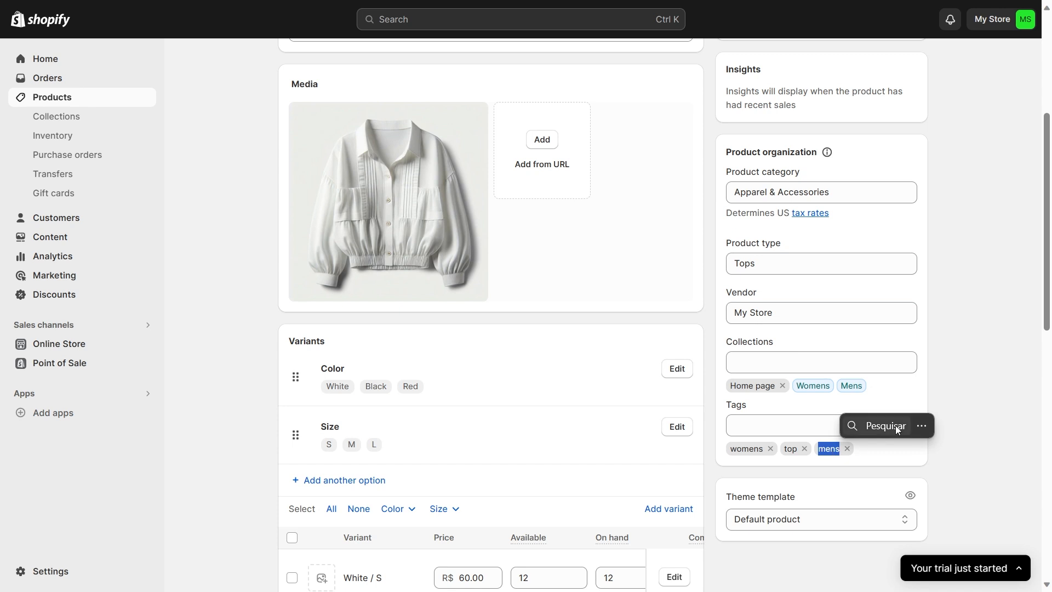
Return to the Mens collection and check whether Product 1 is in its product list.
left_click(61, 116)
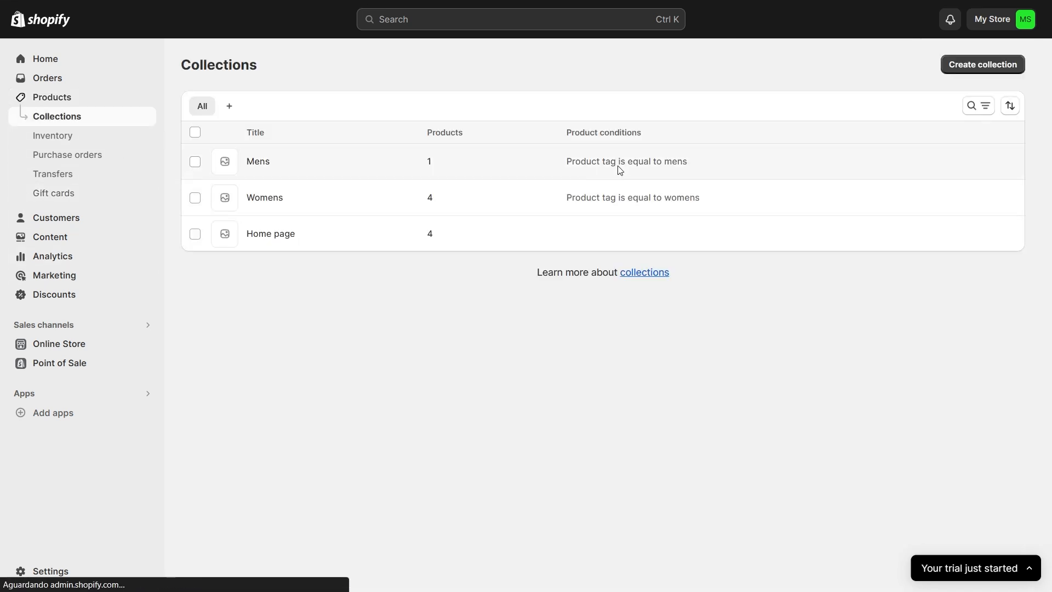
left_click(618, 170)
scroll(249, 389, "down", 3)
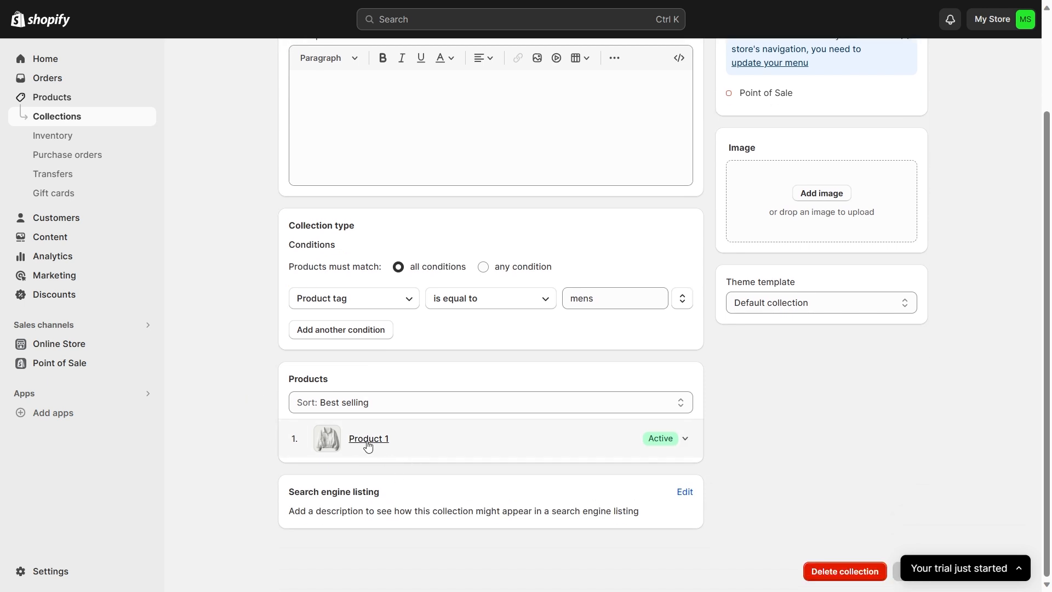
scroll(794, 537, "up", 3)
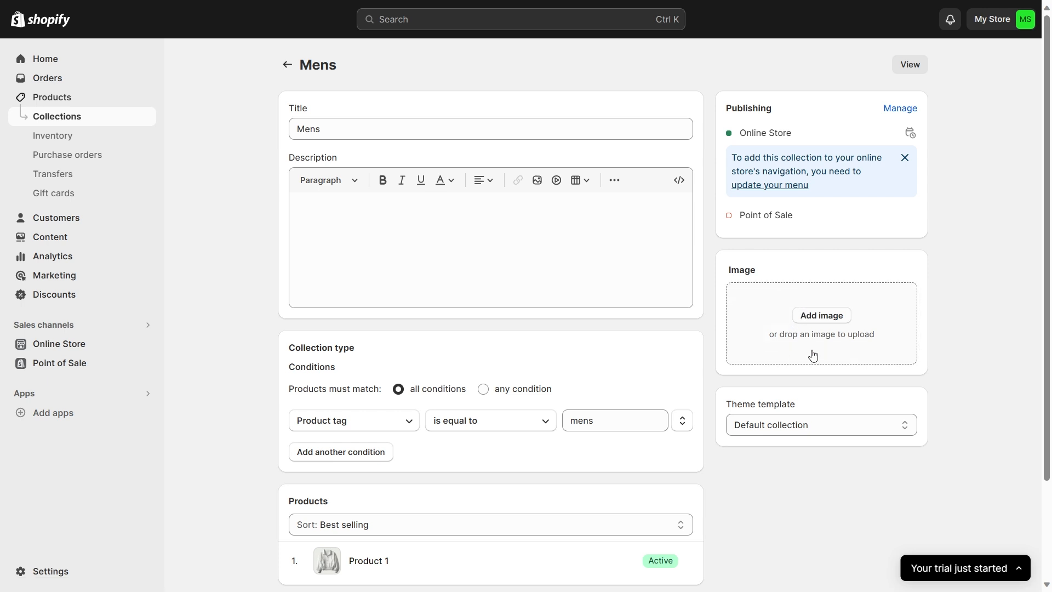
Open the Womens collection, and in Pexels filter the "woman clothes solid background" photos to horizontal orientation.
left_click(287, 64)
left_click(272, 196)
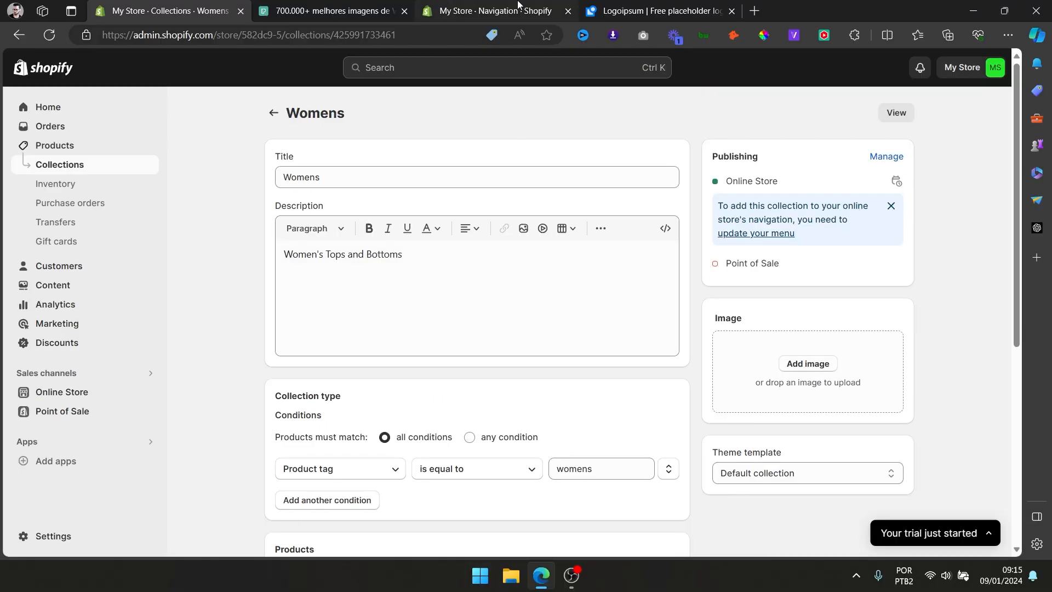
left_click(298, 10)
scroll(648, 262, "down", 10)
scroll(652, 264, "up", 10)
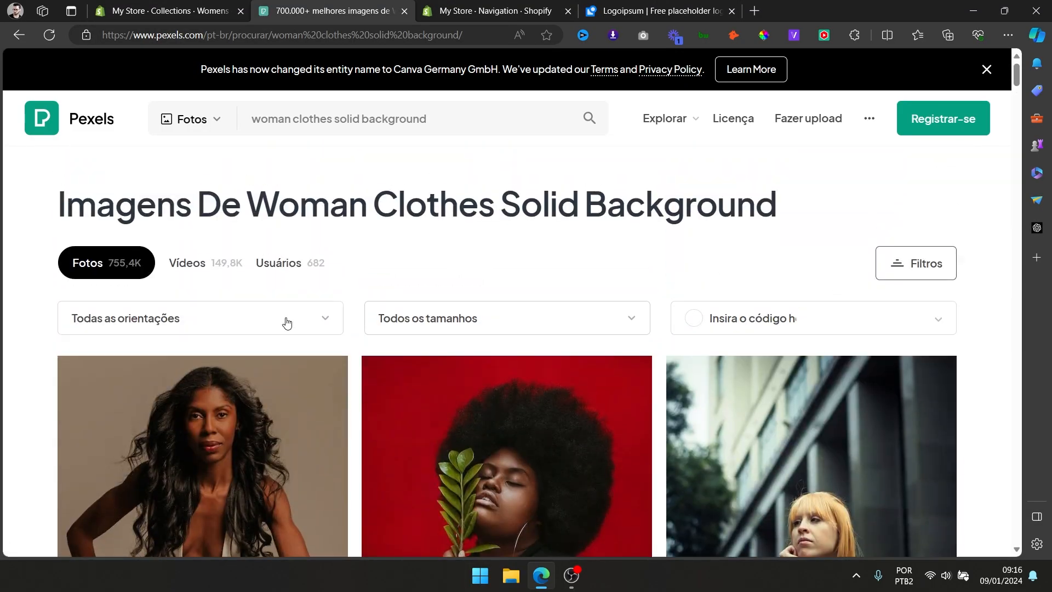
left_click(308, 327)
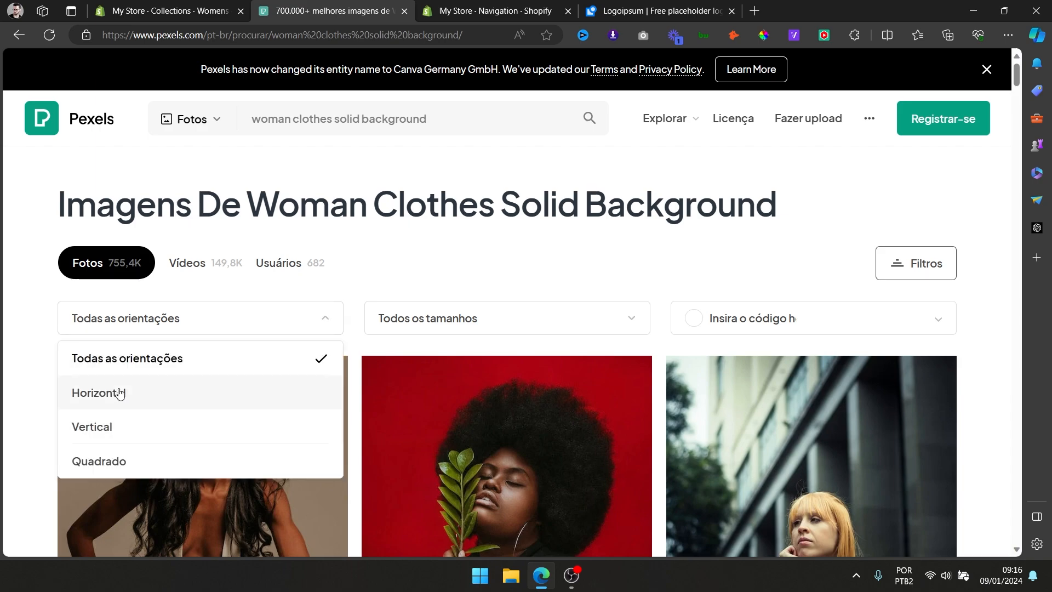
left_click(119, 392)
Download the photo of the woman in a black off-shoulder top posing against a dark background.
scroll(476, 255, "down", 5)
scroll(531, 243, "down", 15)
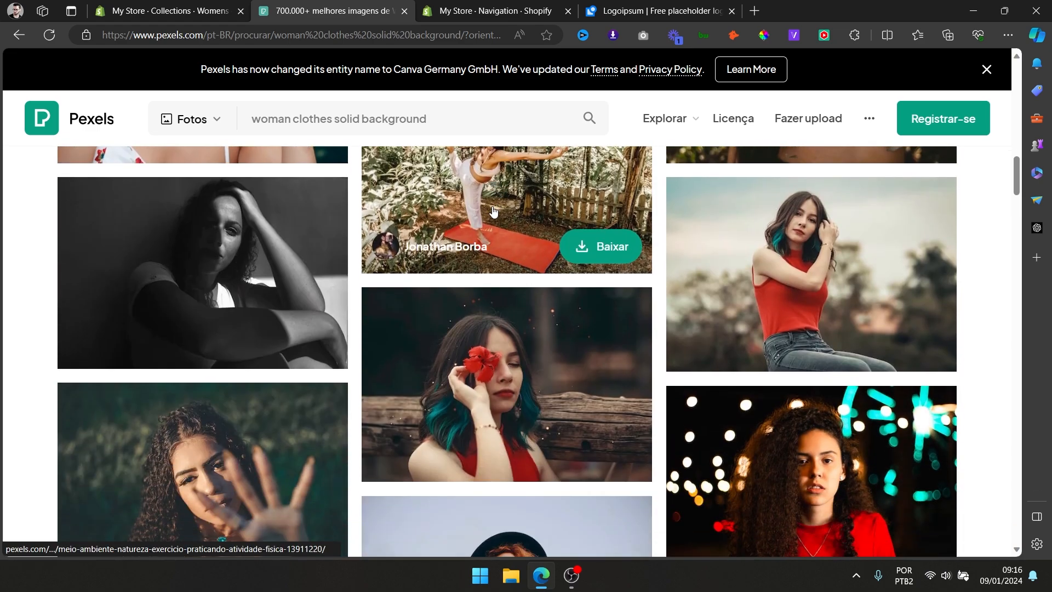
scroll(333, 238, "down", 10)
scroll(787, 253, "down", 10)
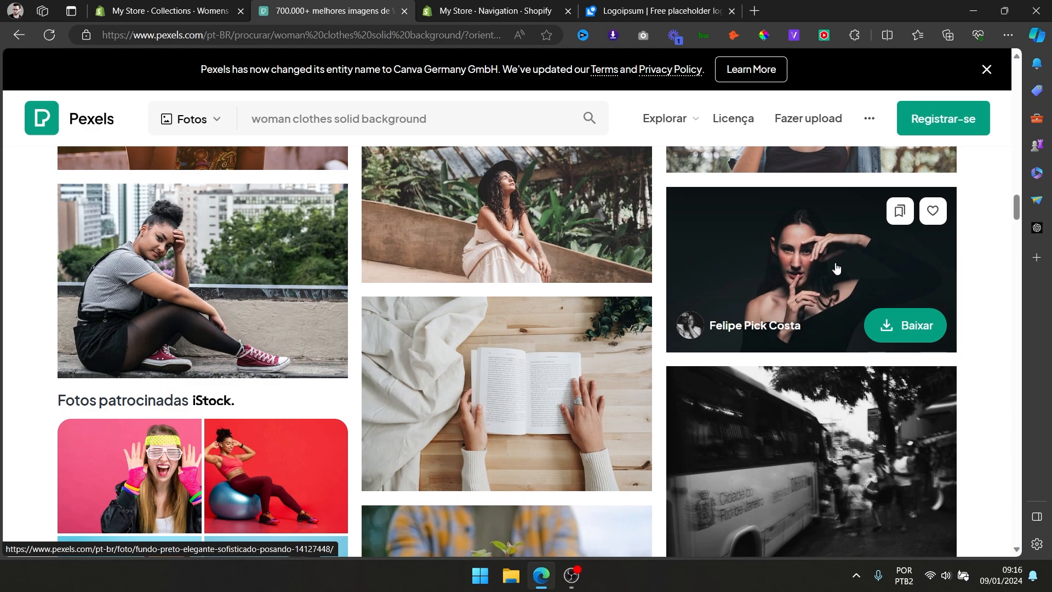
left_click(835, 268)
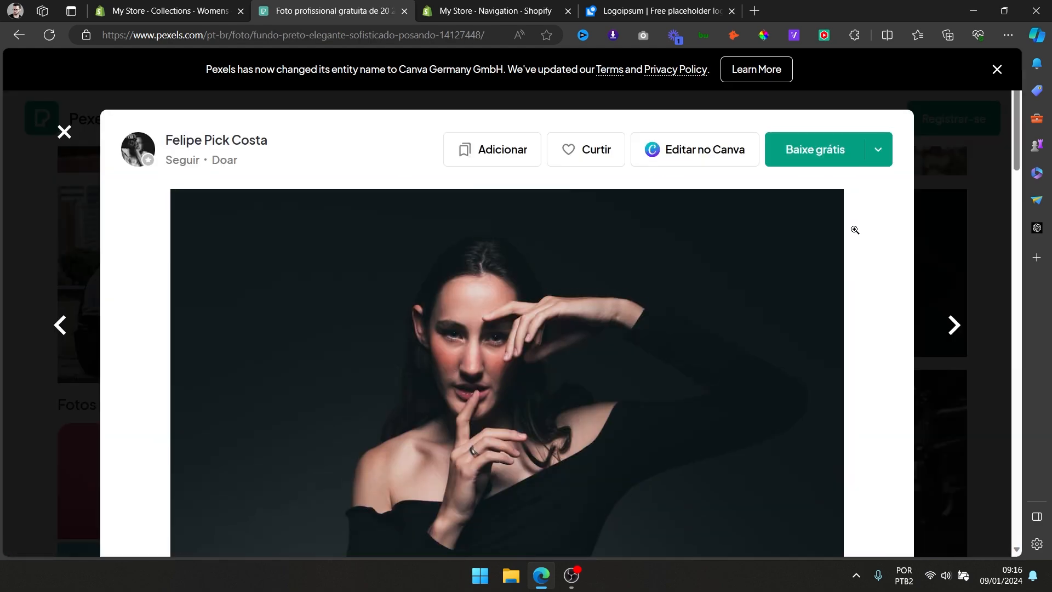
scroll(782, 265, "down", 7)
scroll(779, 263, "down", 5)
scroll(735, 237, "up", 15)
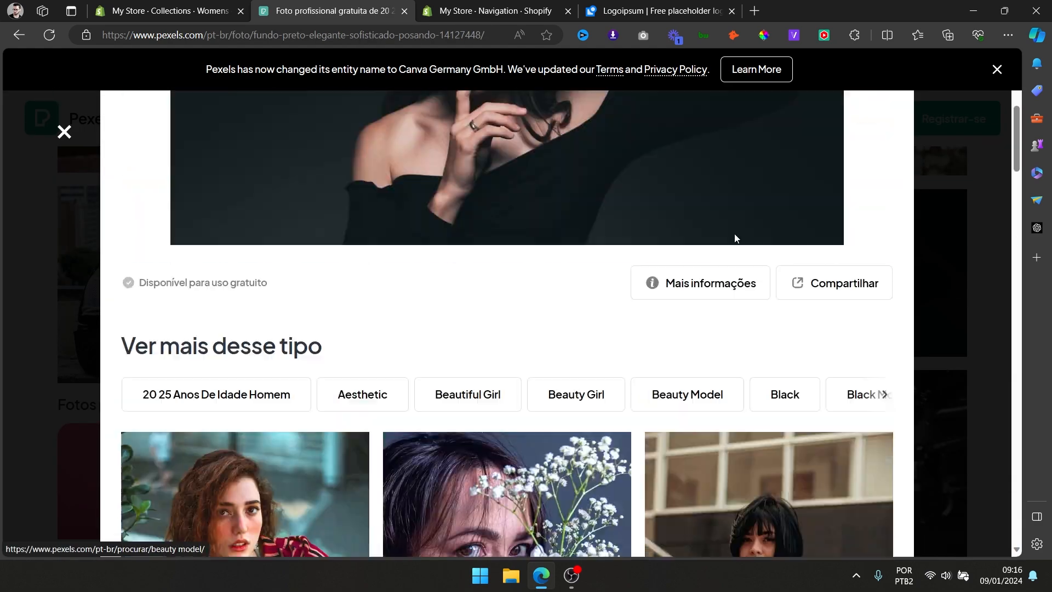
left_click(789, 156)
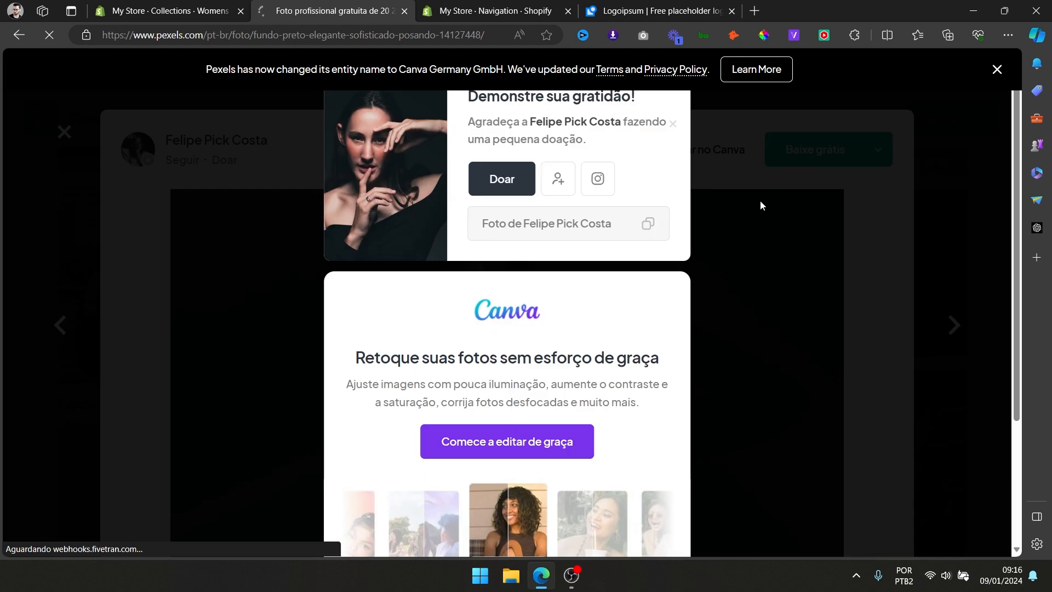
Switch back to Shopify, upload the newly downloaded photo as the Womens collection image and save the collection.
left_click(185, 4)
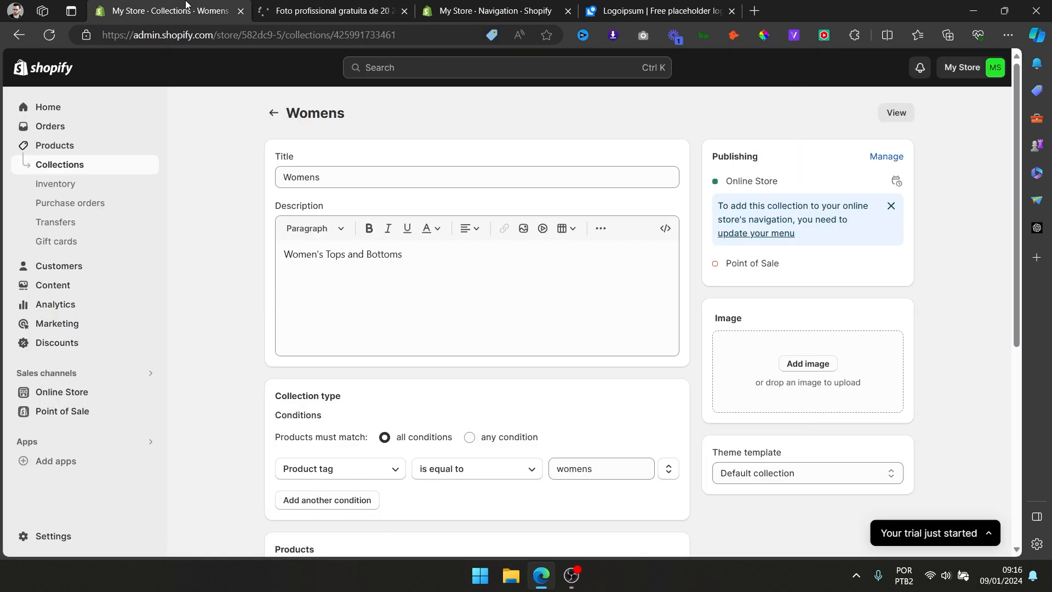
left_click(355, 4)
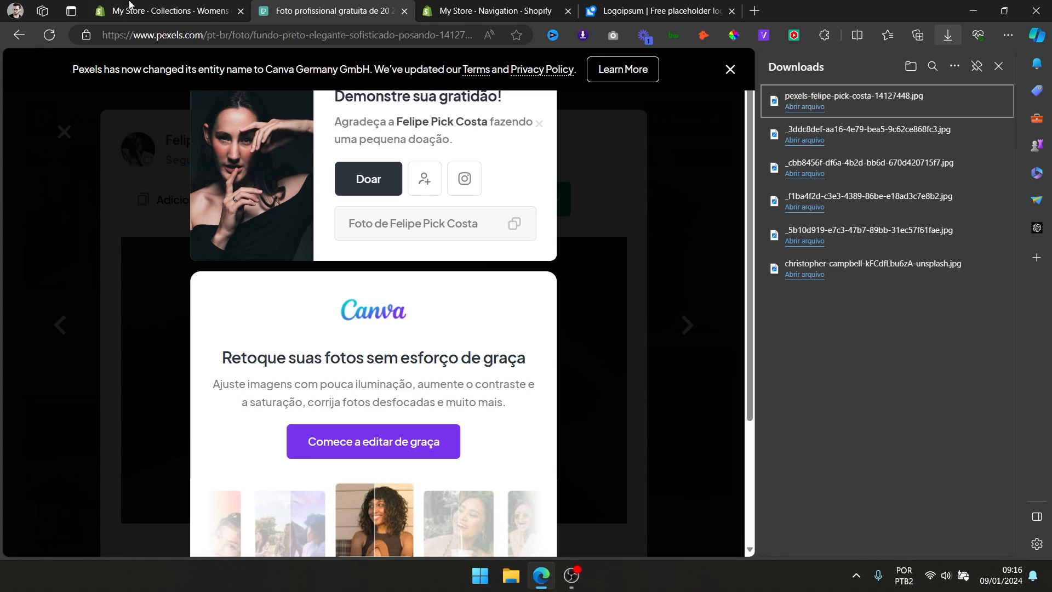
left_click(130, 4)
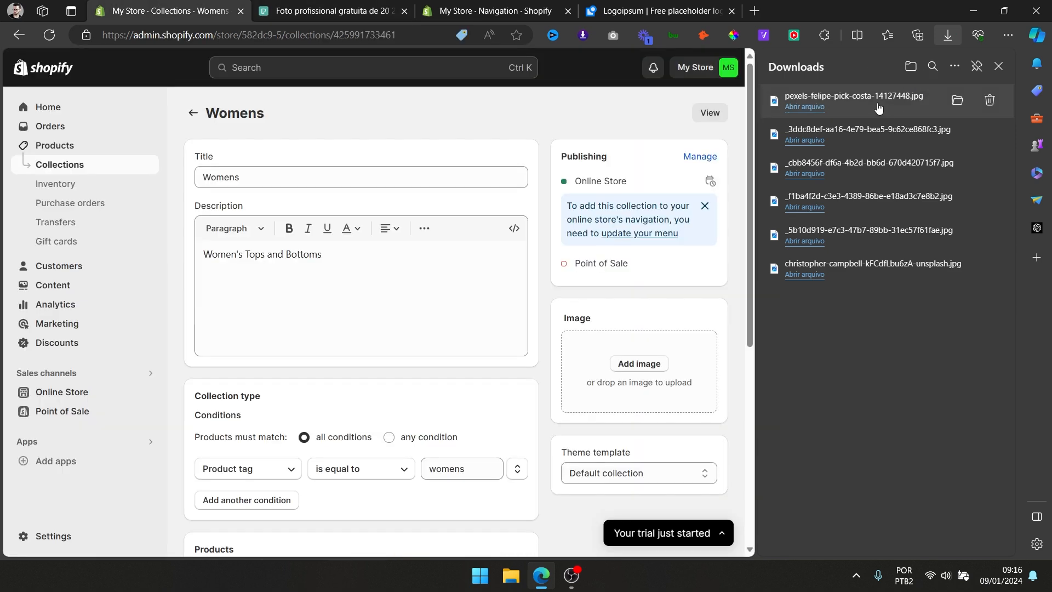
left_click_drag(707, 328, 653, 372)
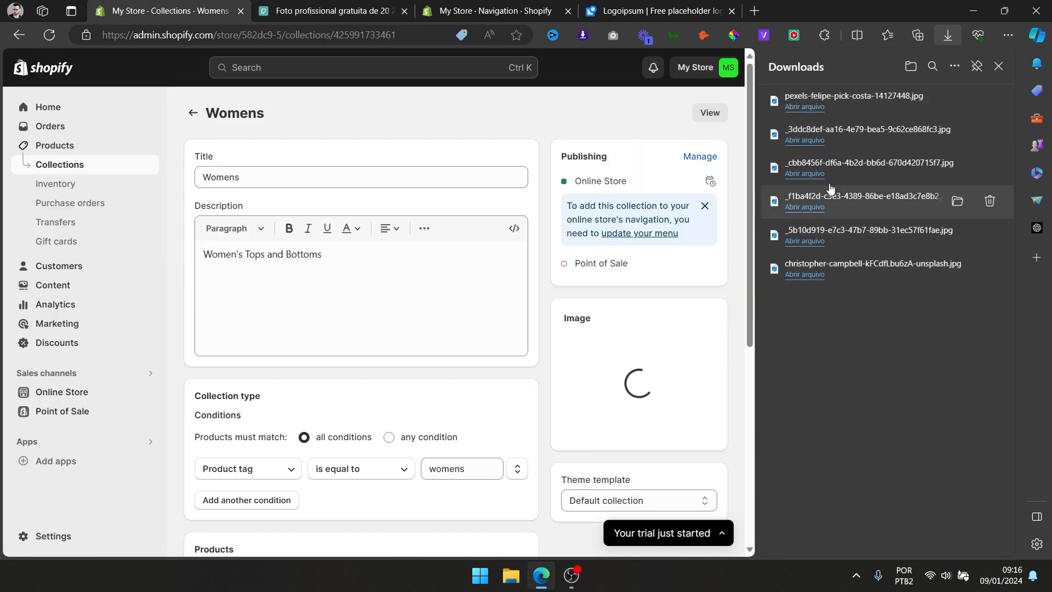
left_click(998, 66)
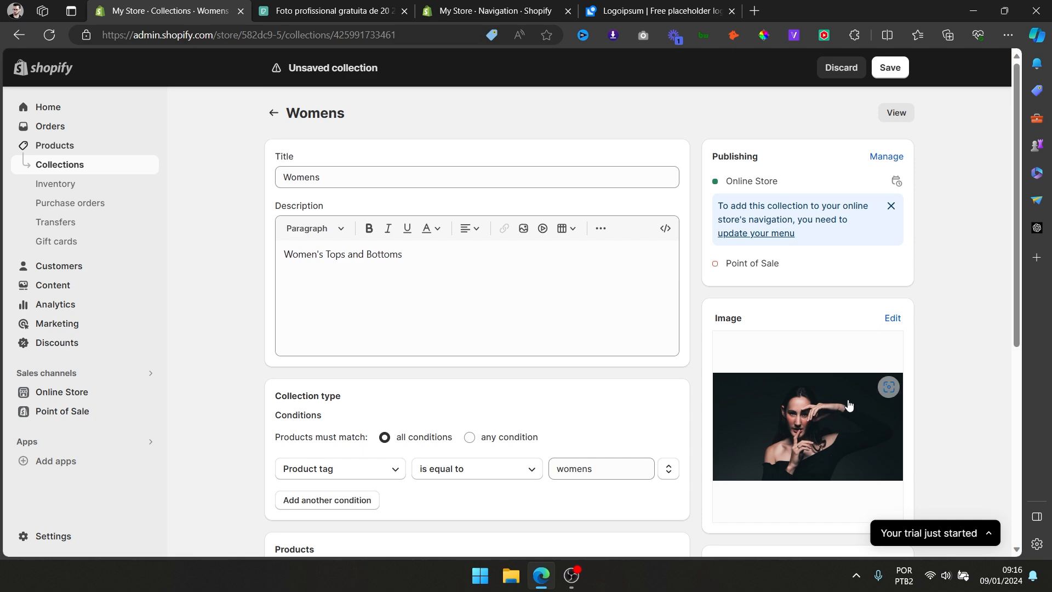
left_click(882, 69)
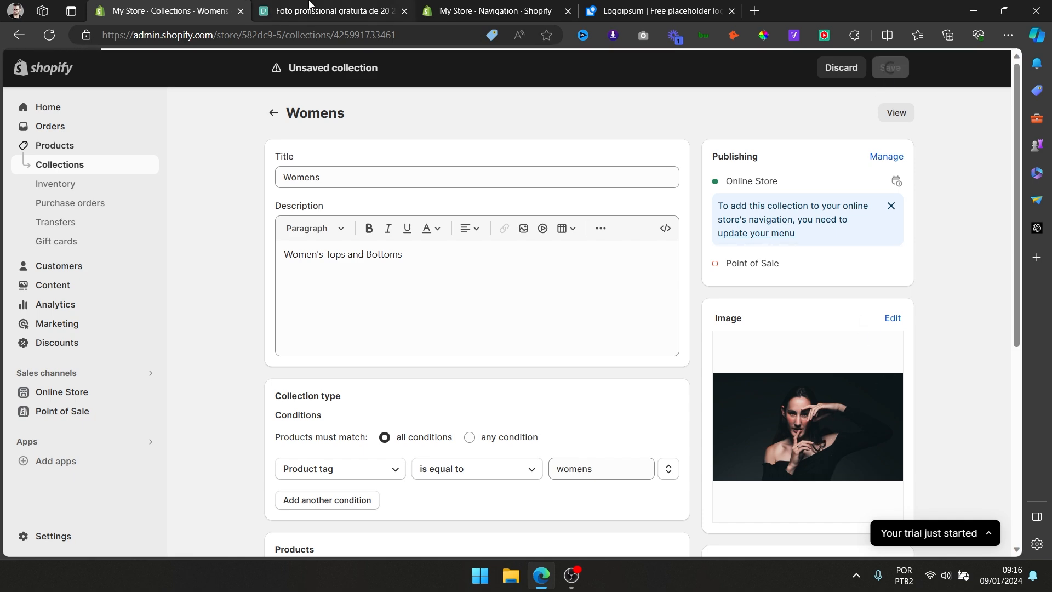
Return to Pexels, close the open photo and search the photos for "men black background".
left_click(309, 7)
key("Escape")
key("Escape")
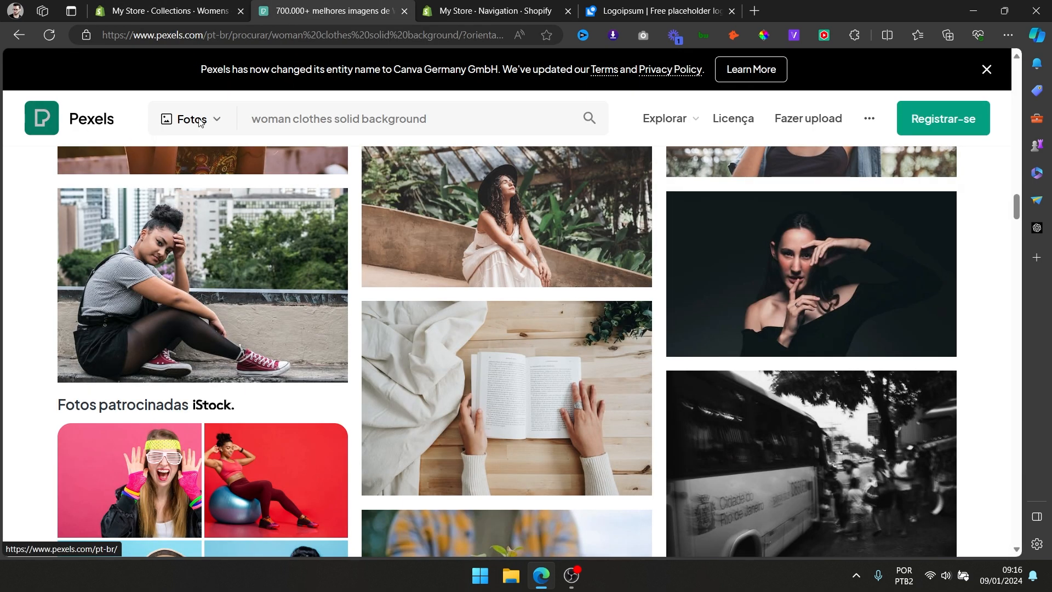
left_click(293, 131)
type("men")
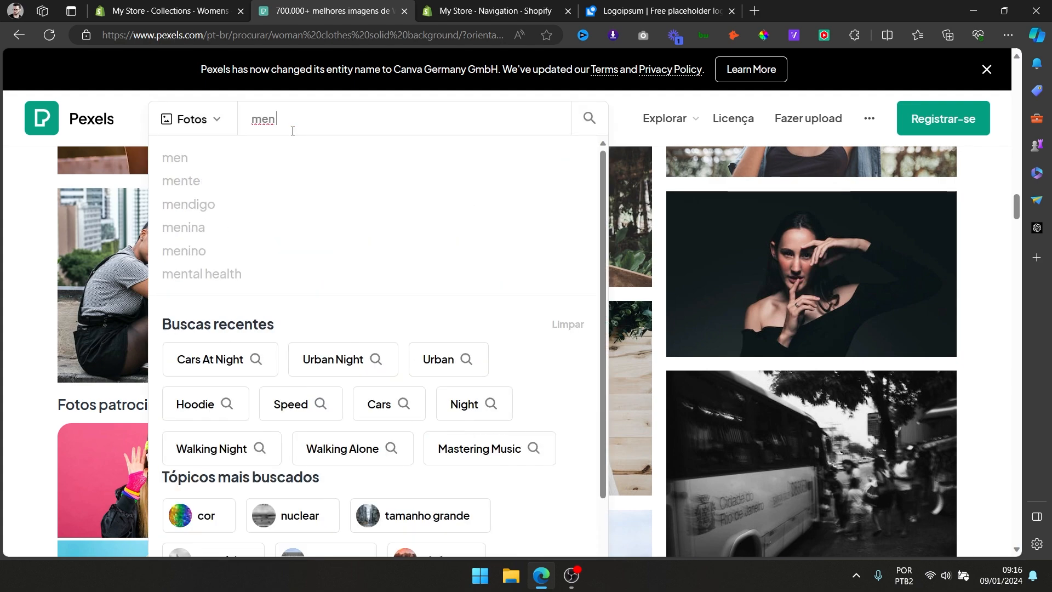
type(" black ba")
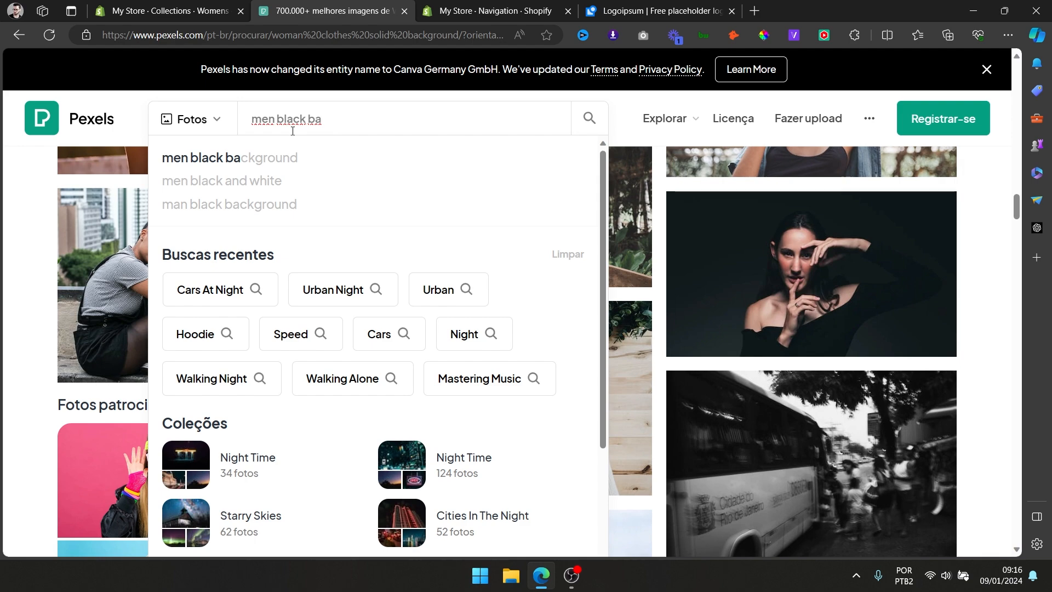
left_click(290, 158)
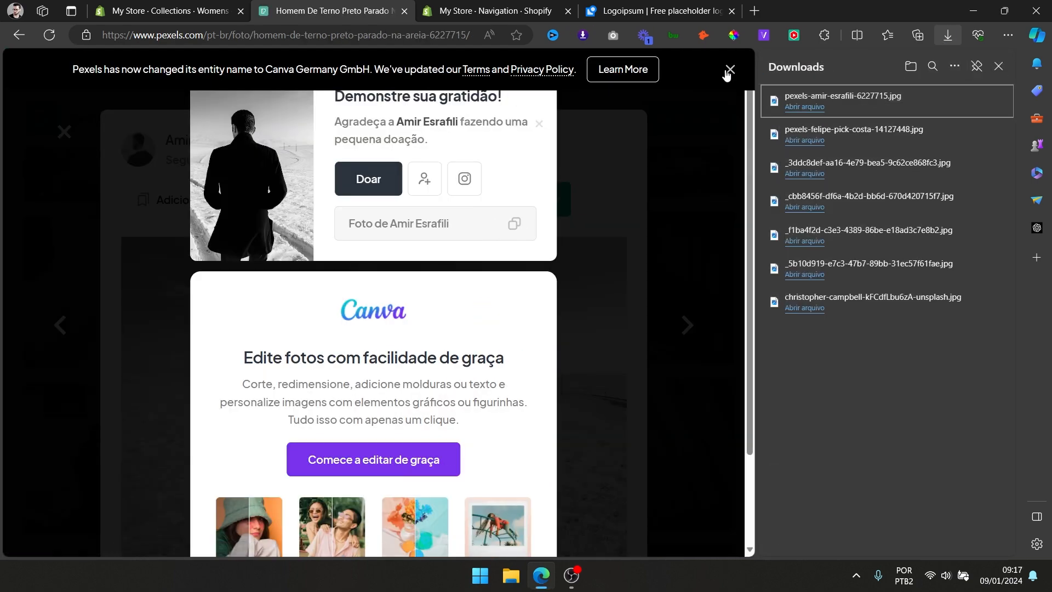
Dismiss the Pexels announcement banner and close the thank-you dialog and the downloaded man's photo.
left_click(724, 70)
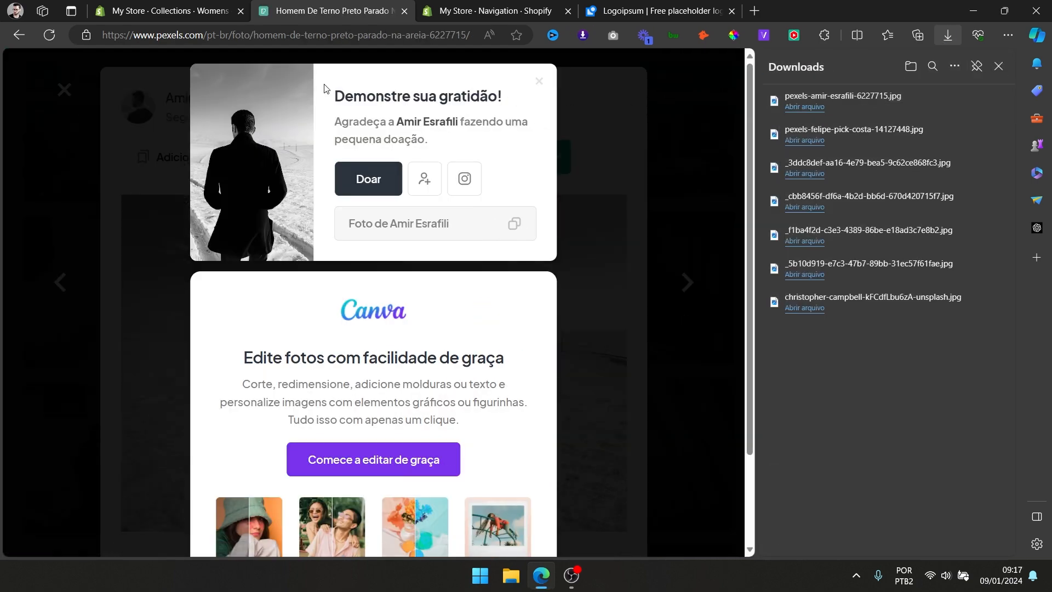
left_click(105, 82)
left_click(65, 89)
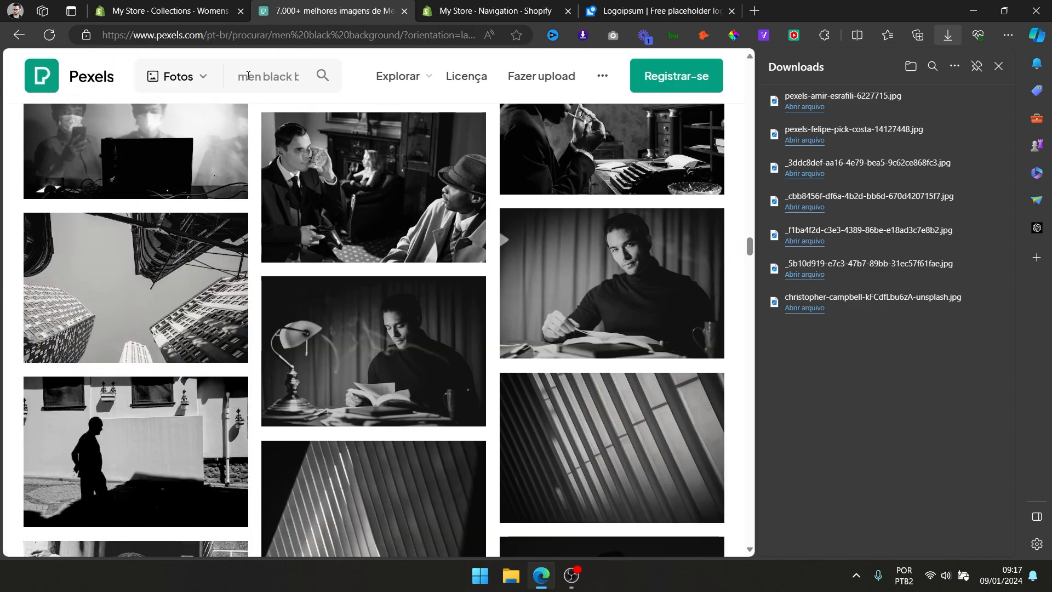
Search Pexels for "women black background" and open the photo of the woman in a black leather jacket.
double_click(250, 76)
type("women")
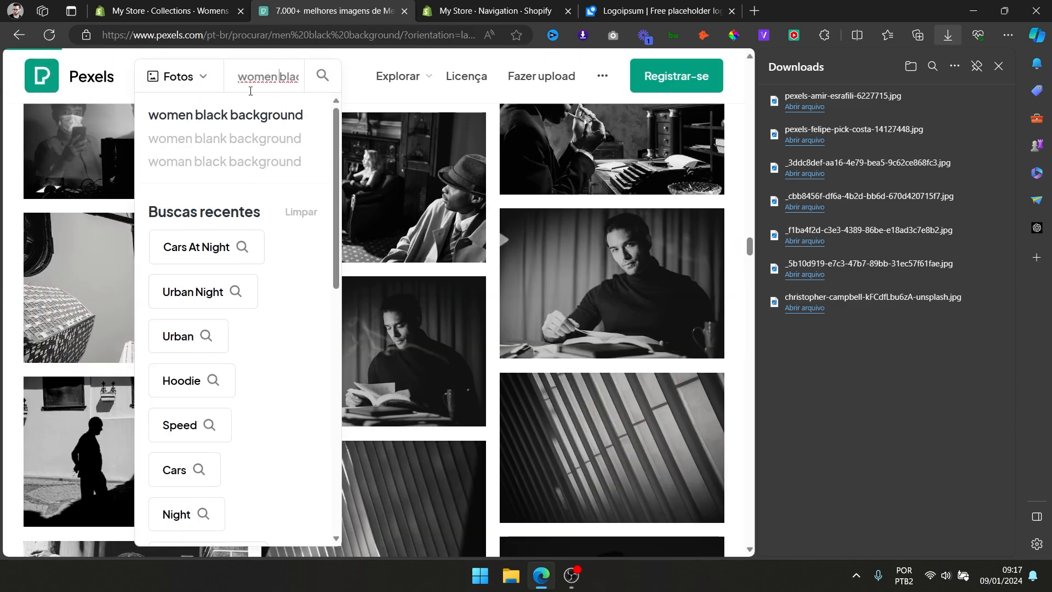
key("Return")
scroll(547, 214, "down", 5)
left_click(598, 223)
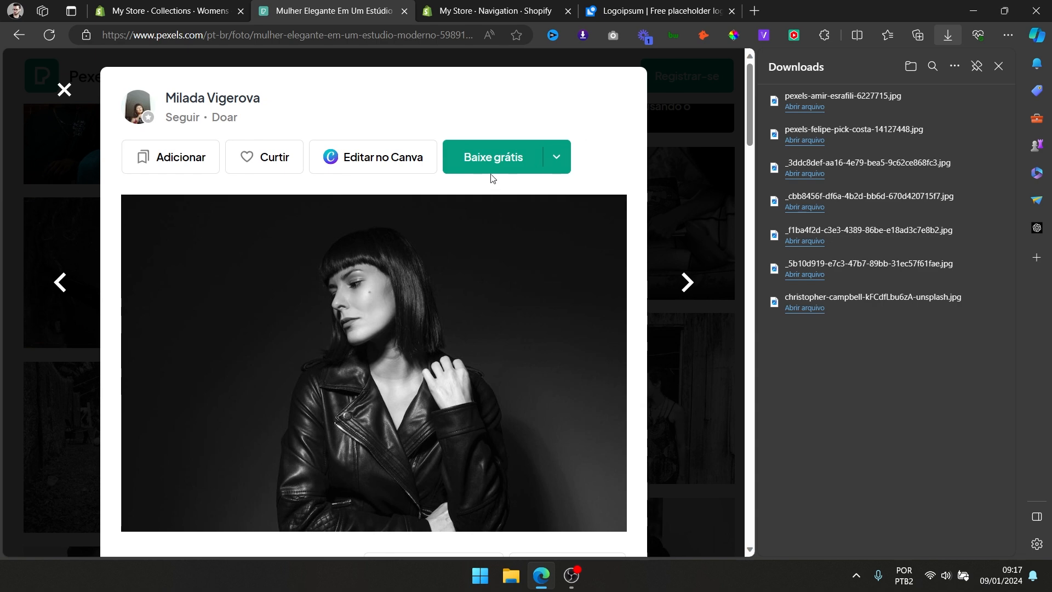
Download the photo of the woman in the leather jacket, return to Shopify, set it as the Womens collection image and save.
left_click(487, 171)
left_click(197, 7)
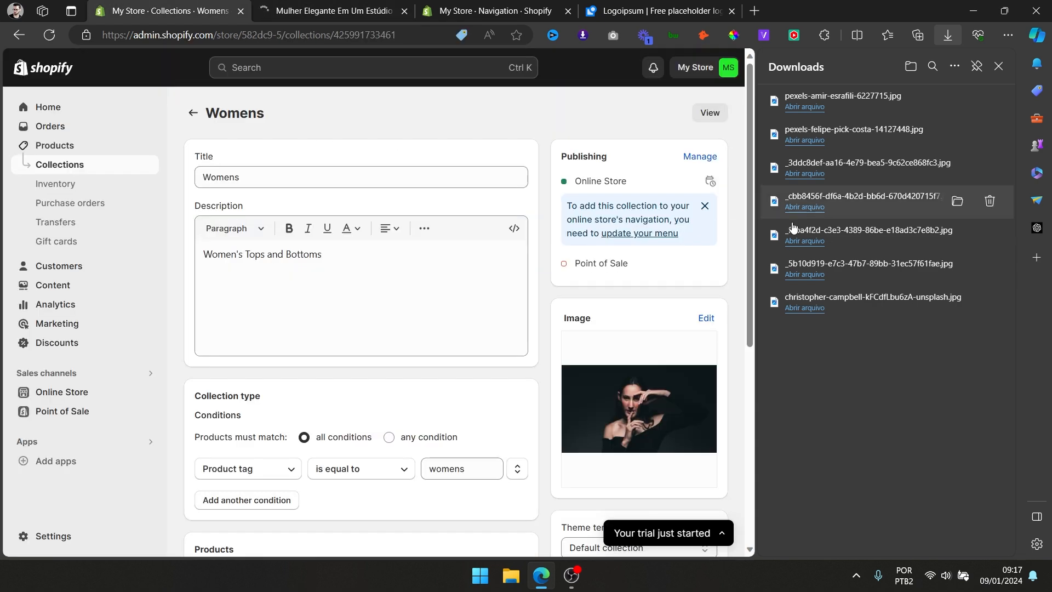
left_click_drag(849, 109, 629, 415)
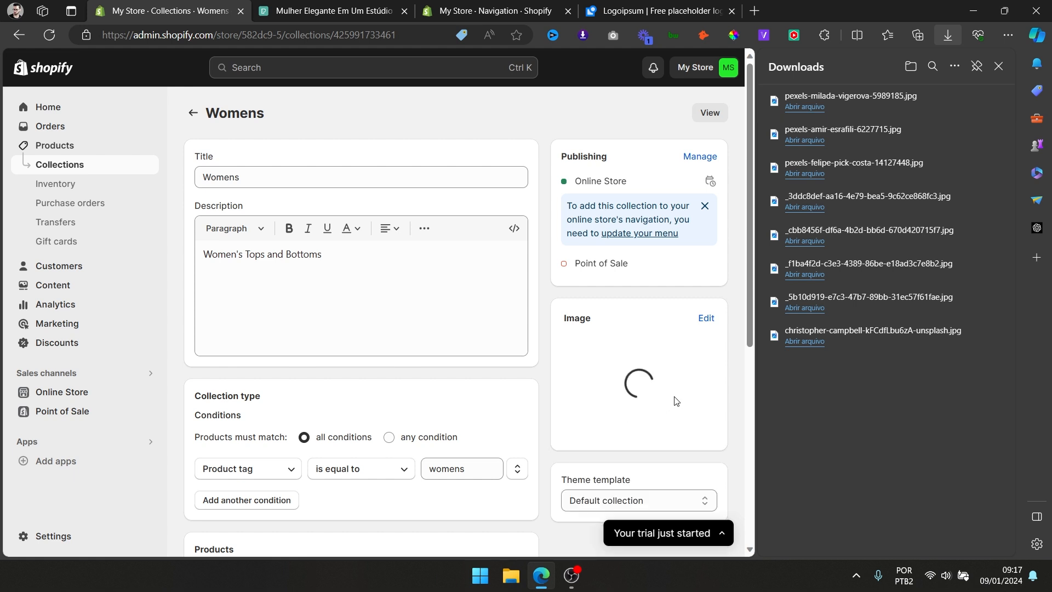
left_click(705, 73)
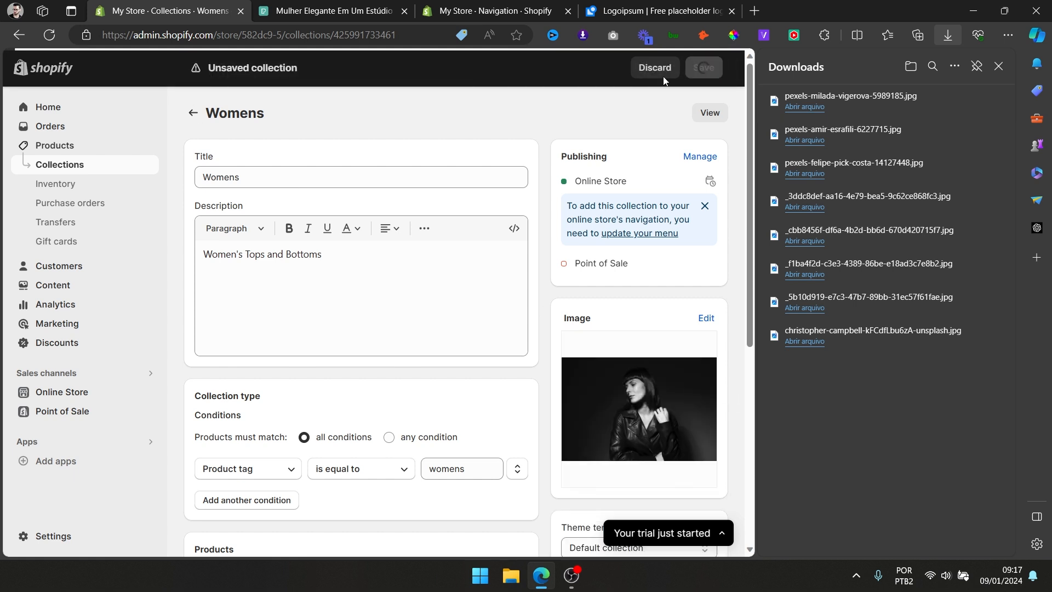
Open the Mens collection, upload the downloaded photo of the man in a black coat as its image and save the collection.
left_click(193, 115)
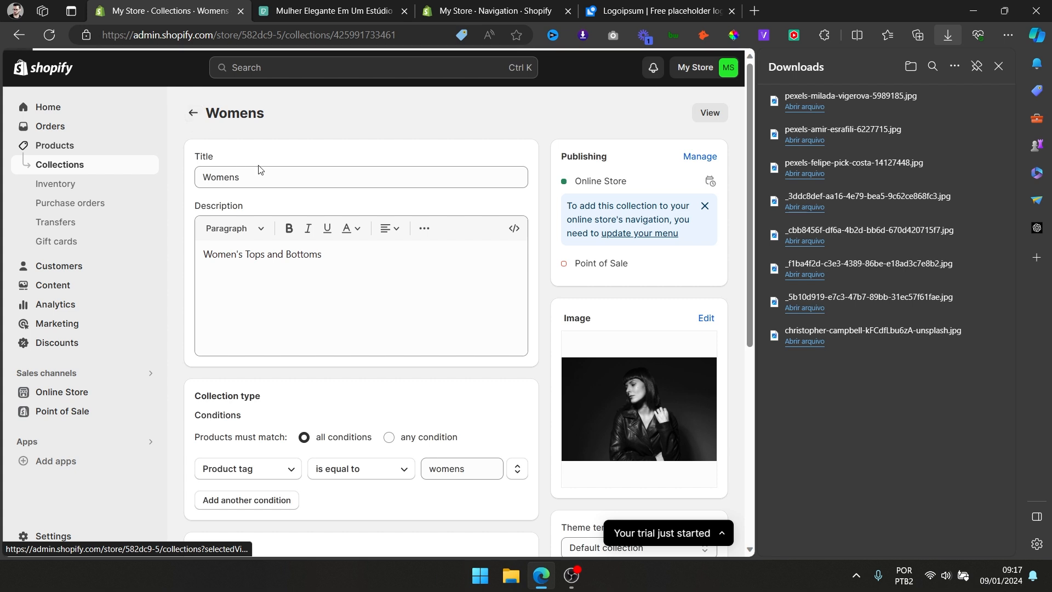
left_click(261, 246)
left_click_drag(863, 144, 658, 364)
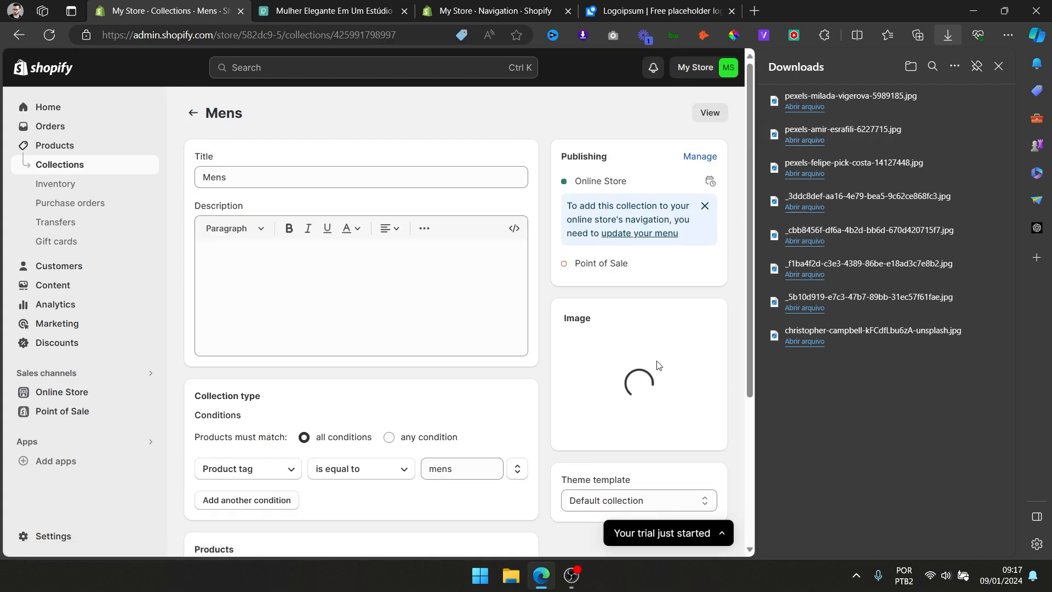
left_click(996, 70)
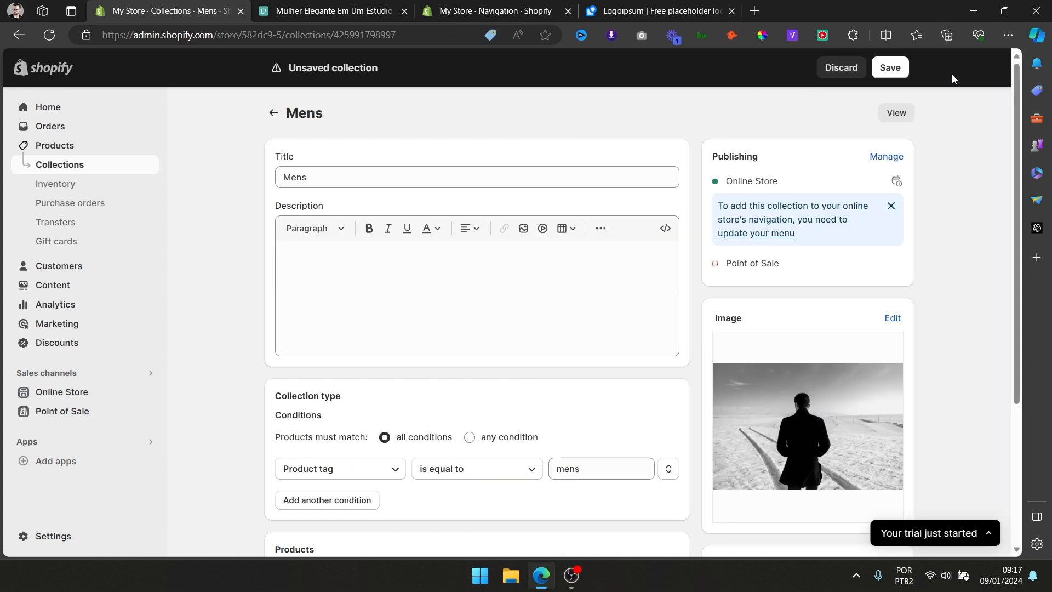
left_click(889, 67)
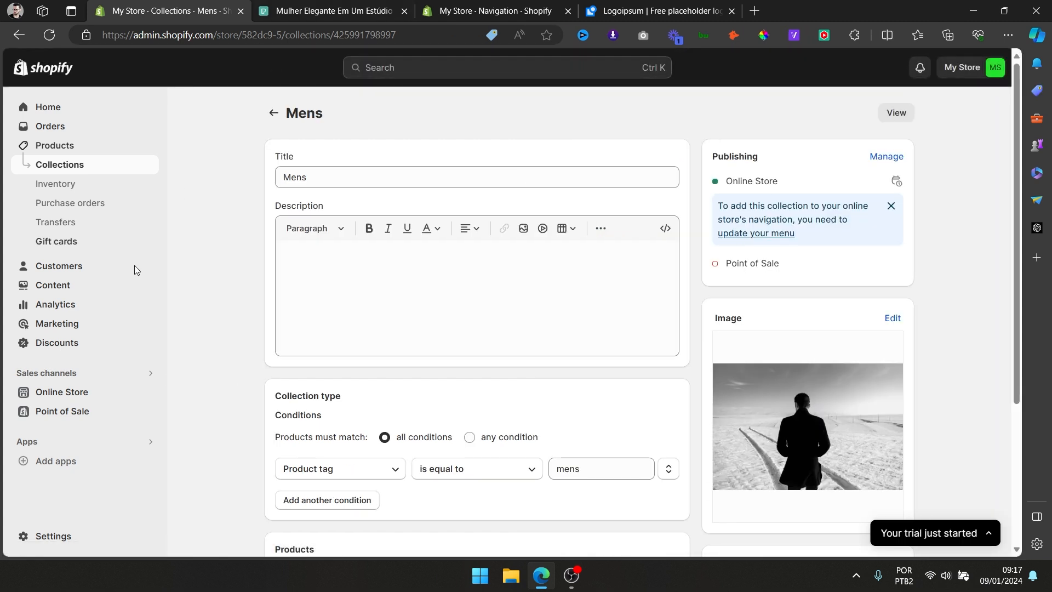
Go to the online store's themes and open the Dawn theme for customization.
left_click(91, 393)
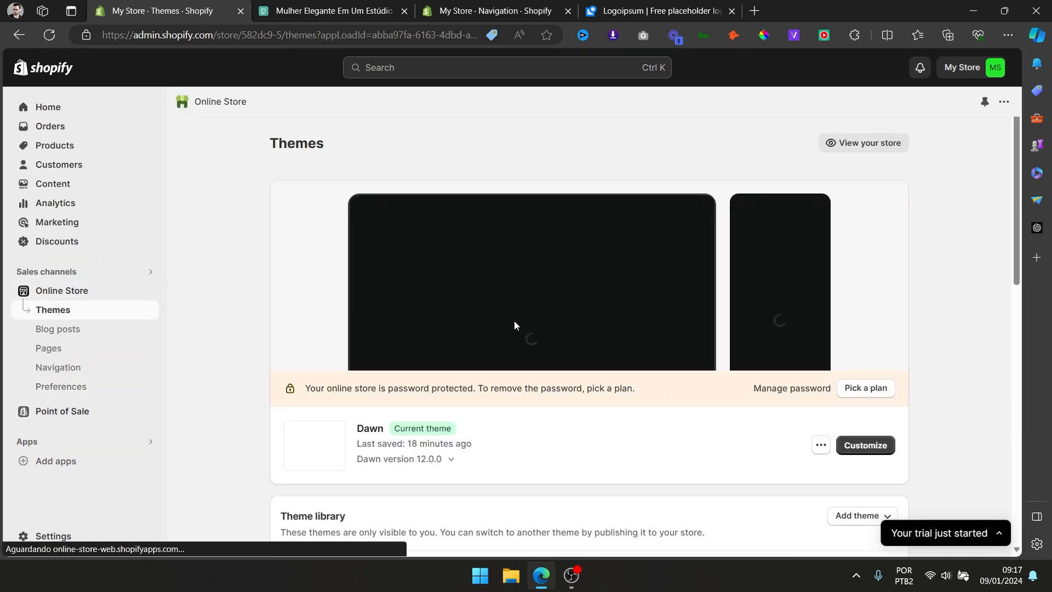
scroll(585, 290, "down", 1)
left_click(869, 375)
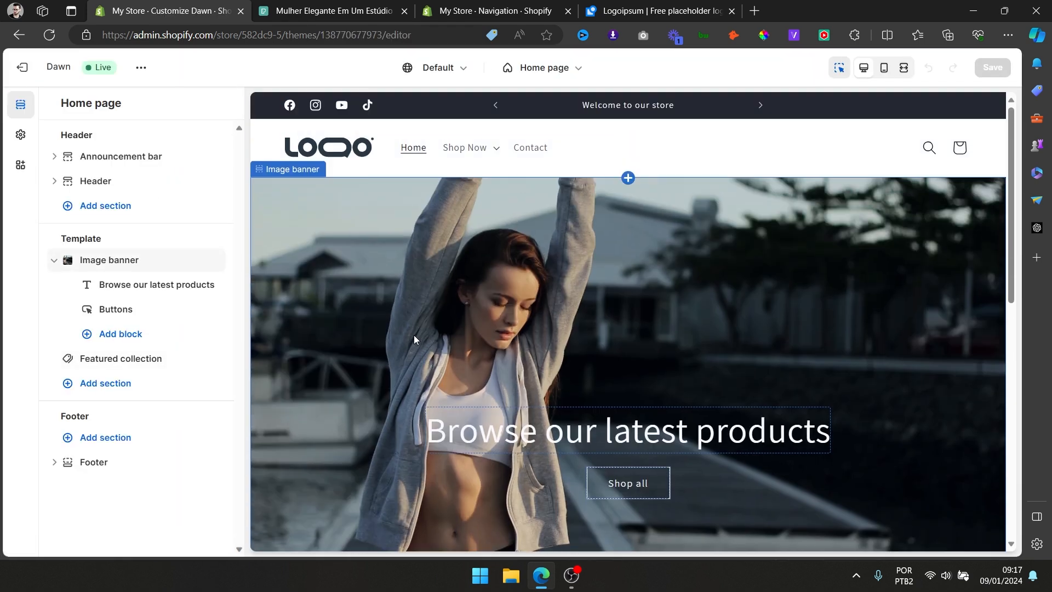
Replace the image banner's first image with the downloaded photo of the woman in the leather jacket and save the theme.
left_click(405, 329)
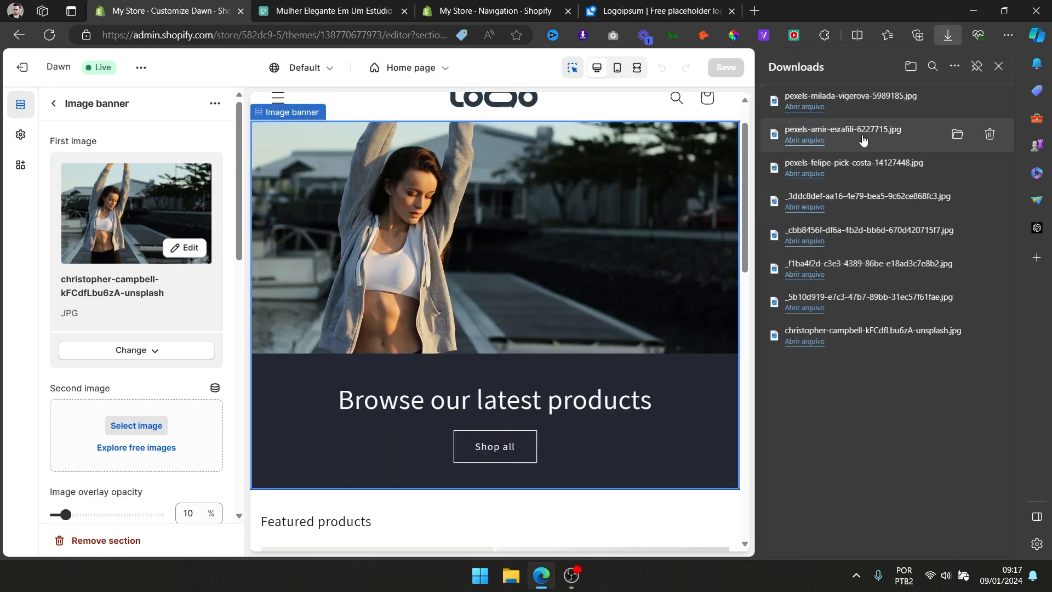
left_click_drag(864, 138, 165, 171)
left_click(862, 132)
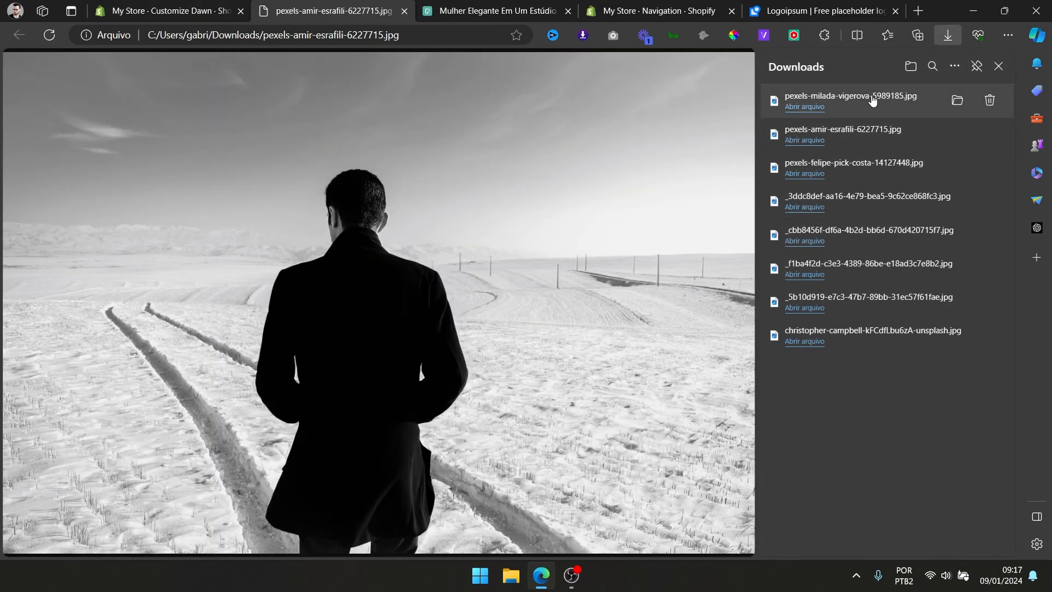
left_click(403, 12)
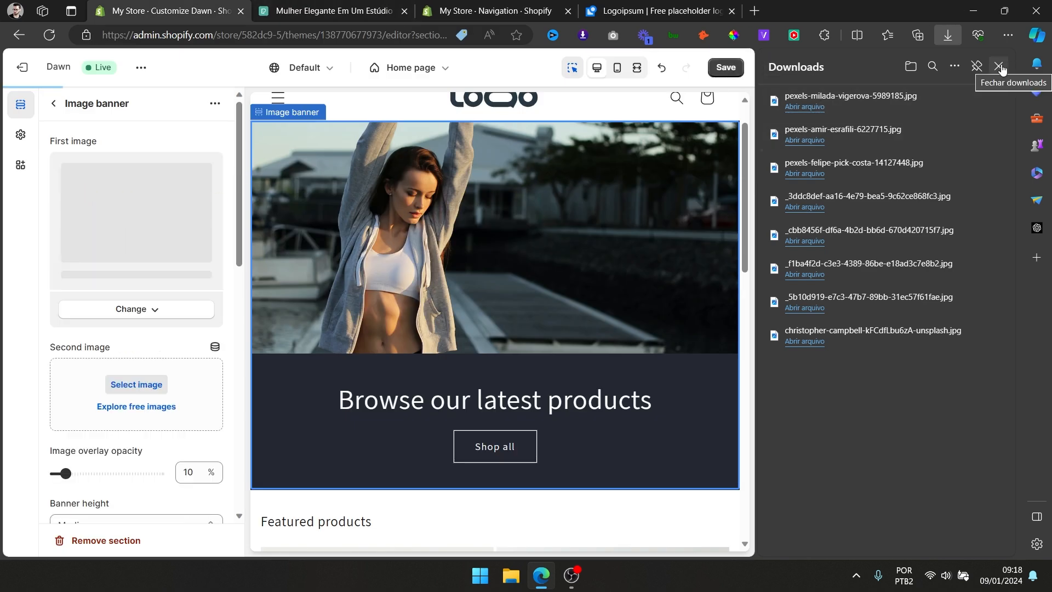
left_click(734, 74)
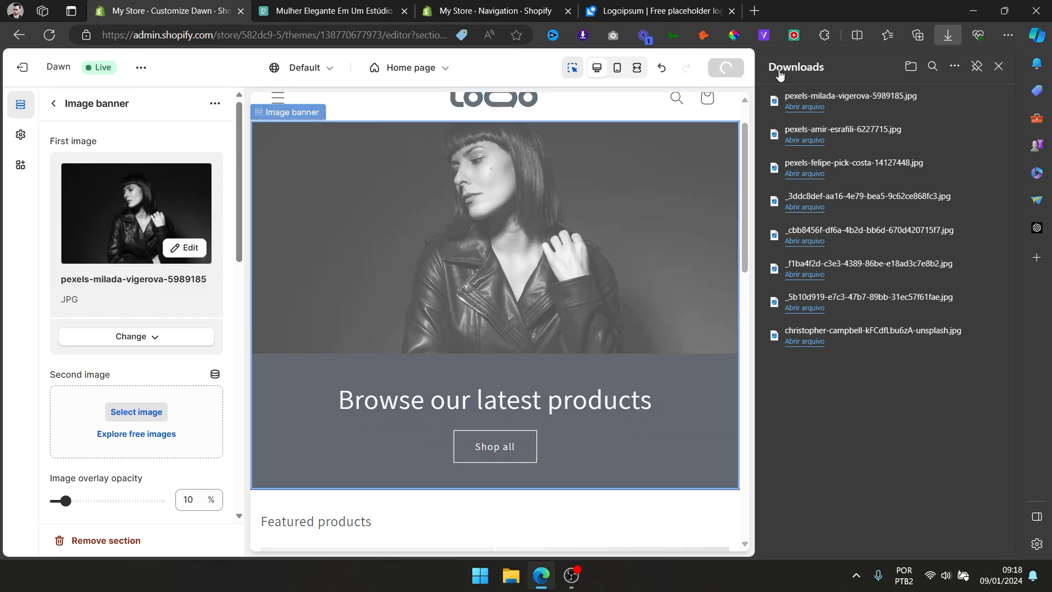
left_click(994, 75)
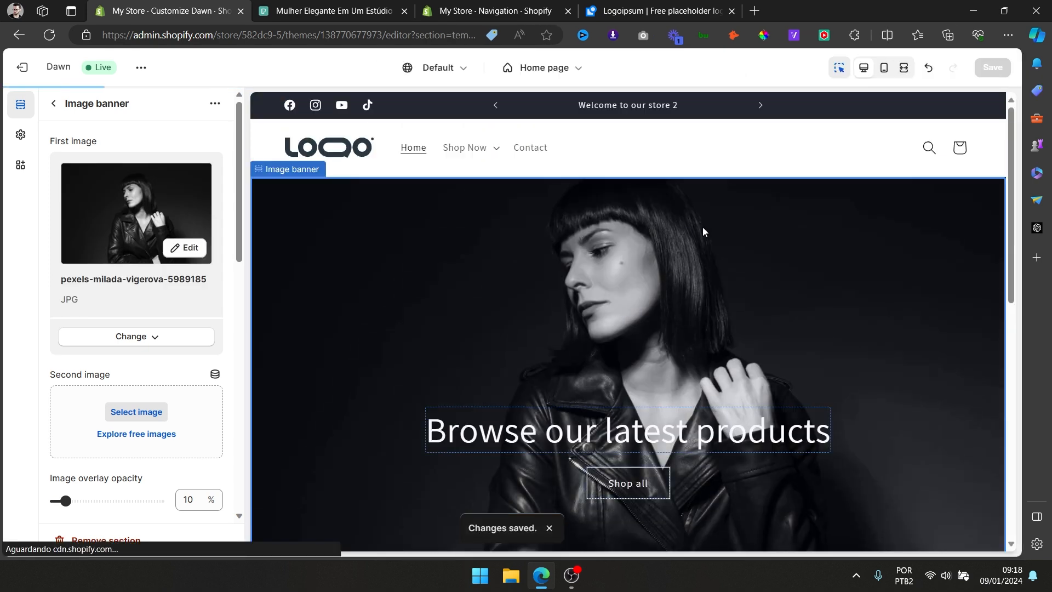
Open the settings of the home page's Featured collection section and look over its collection change options.
scroll(695, 241, "down", 6)
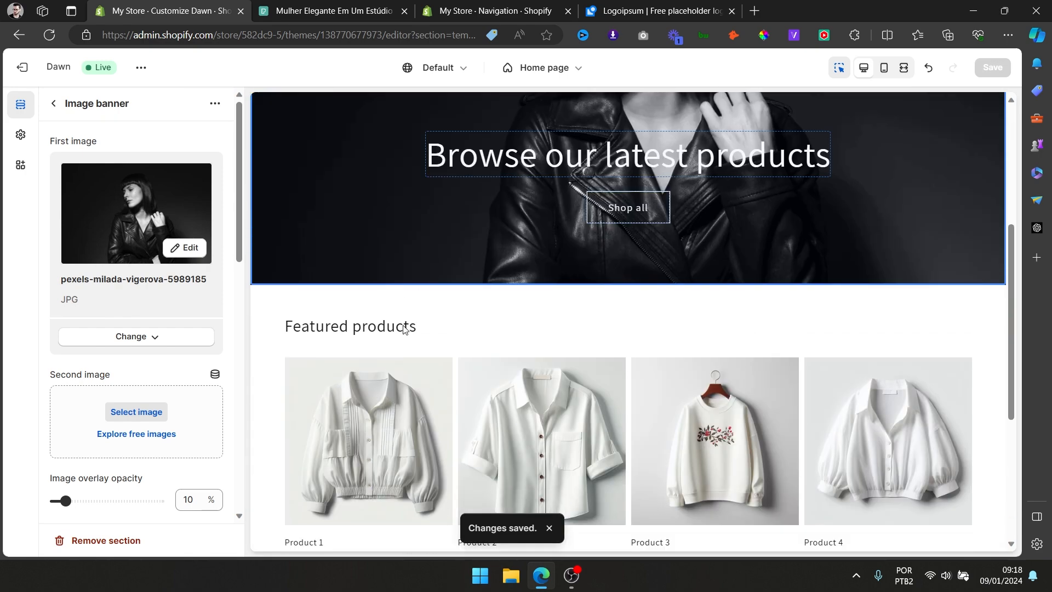
left_click(405, 329)
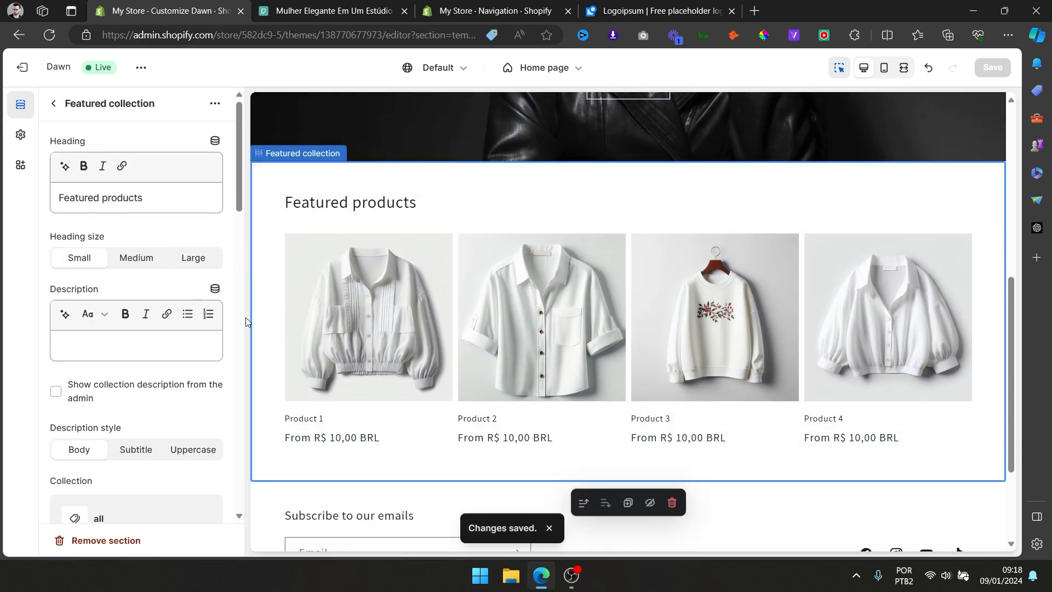
scroll(161, 373, "down", 3)
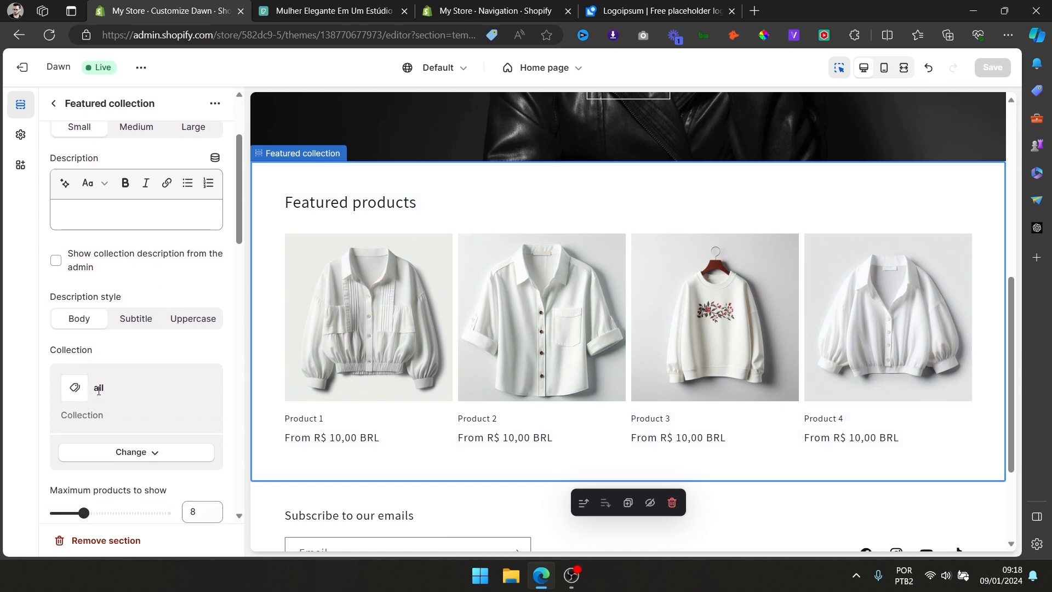
left_click(118, 453)
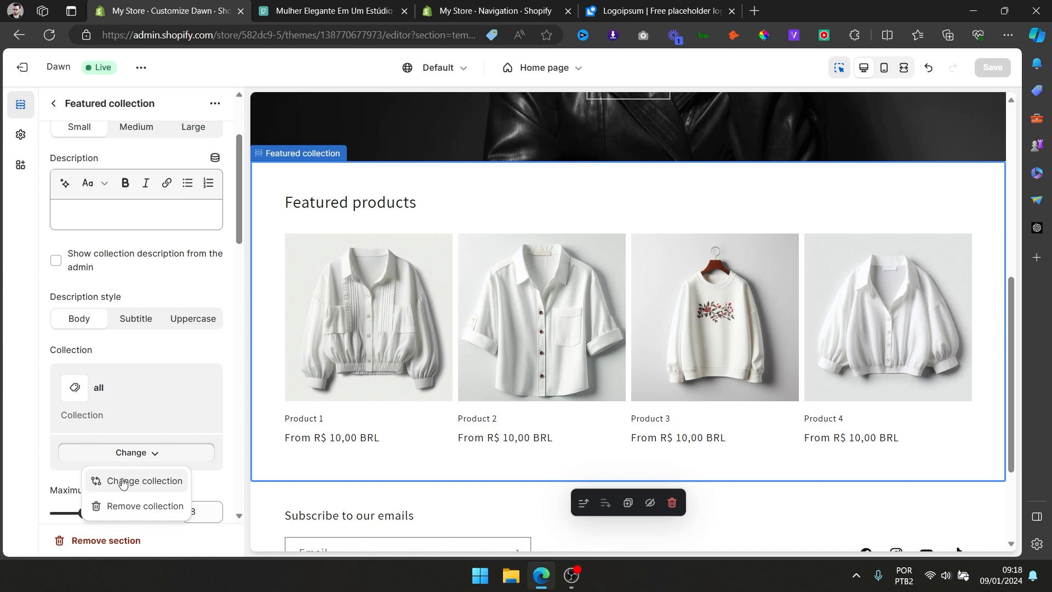
left_click(176, 425)
scroll(176, 425, "up", 3)
scroll(421, 339, "up", 3)
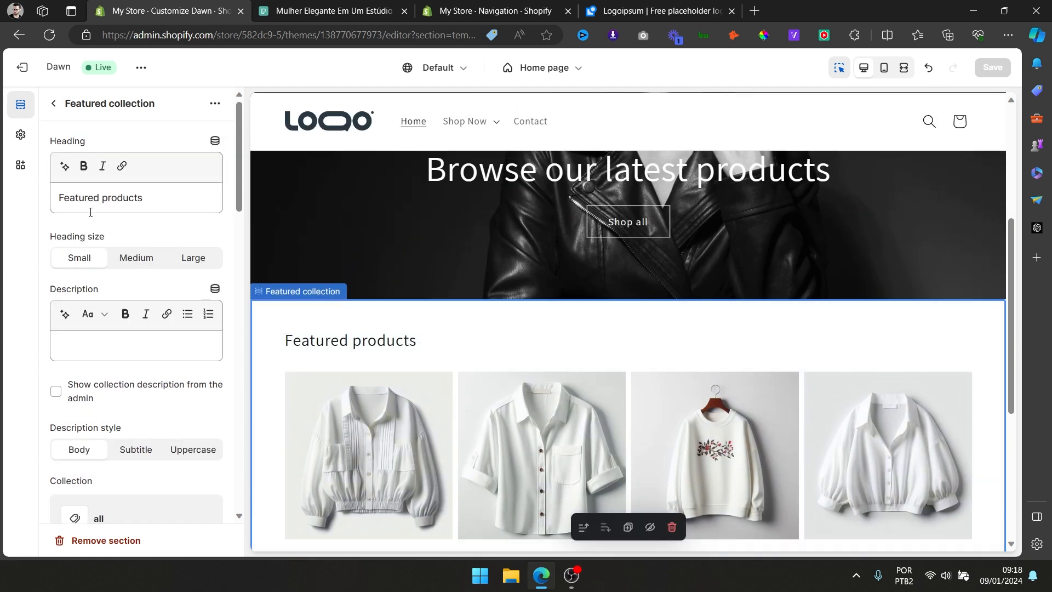
Change the Featured collection heading to "Best Collections".
left_click_drag(152, 199, 1, 197)
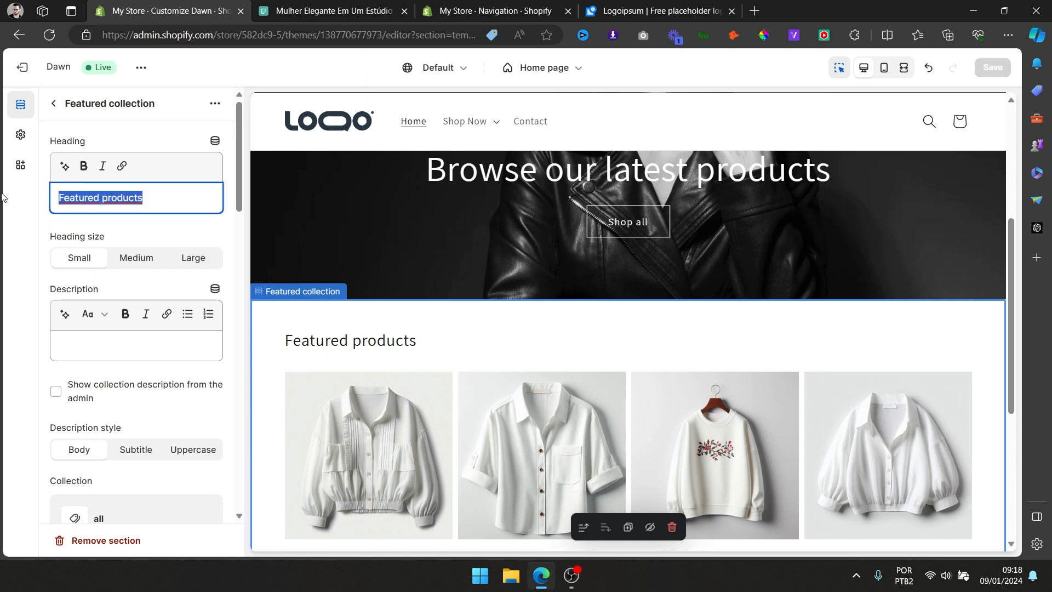
type("Best Collections")
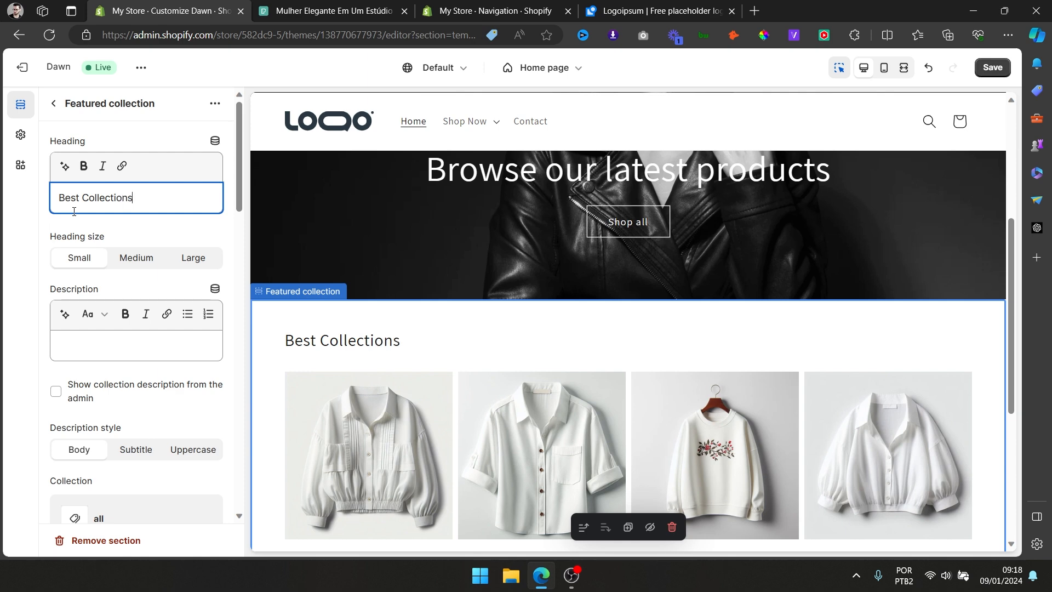
Clear the Featured collection heading and connect it to the collection's Title as a dynamic source.
key("ctrl+a")
key("BackSpace")
left_click(214, 140)
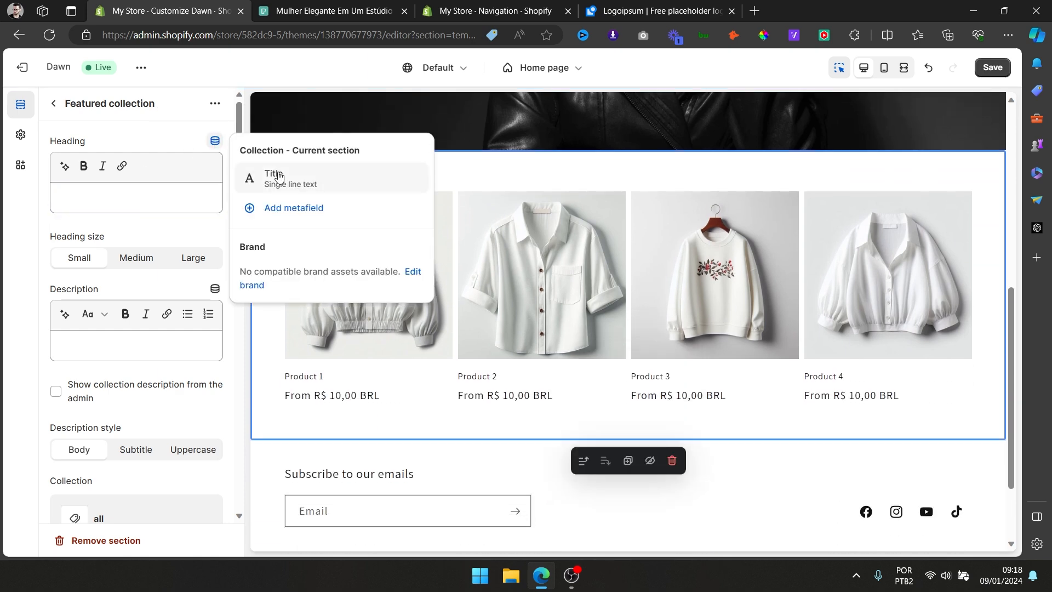
left_click(279, 176)
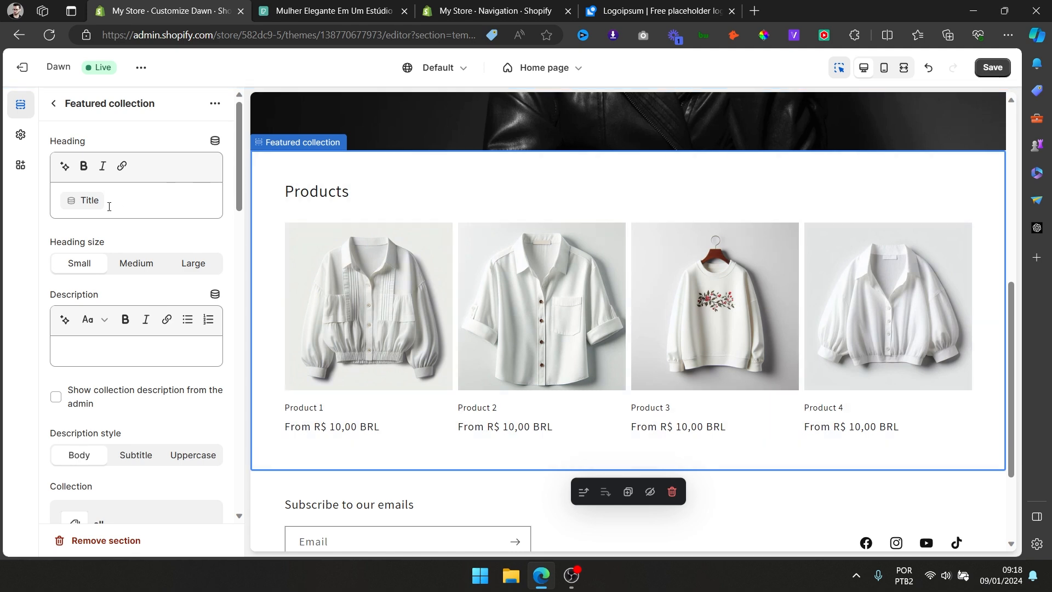
left_click(215, 144)
left_click(278, 177)
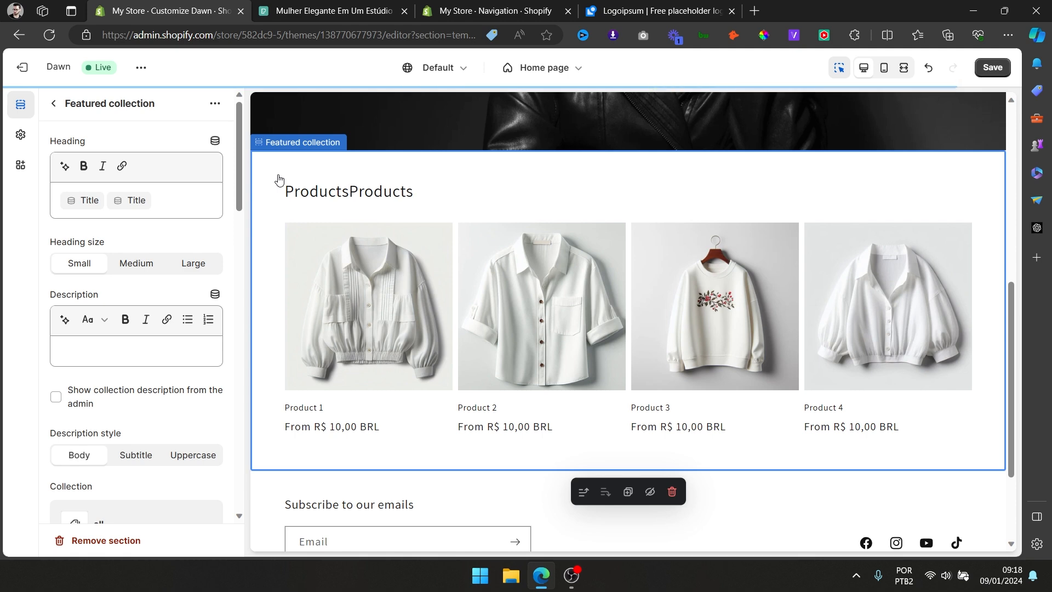
left_click(162, 199)
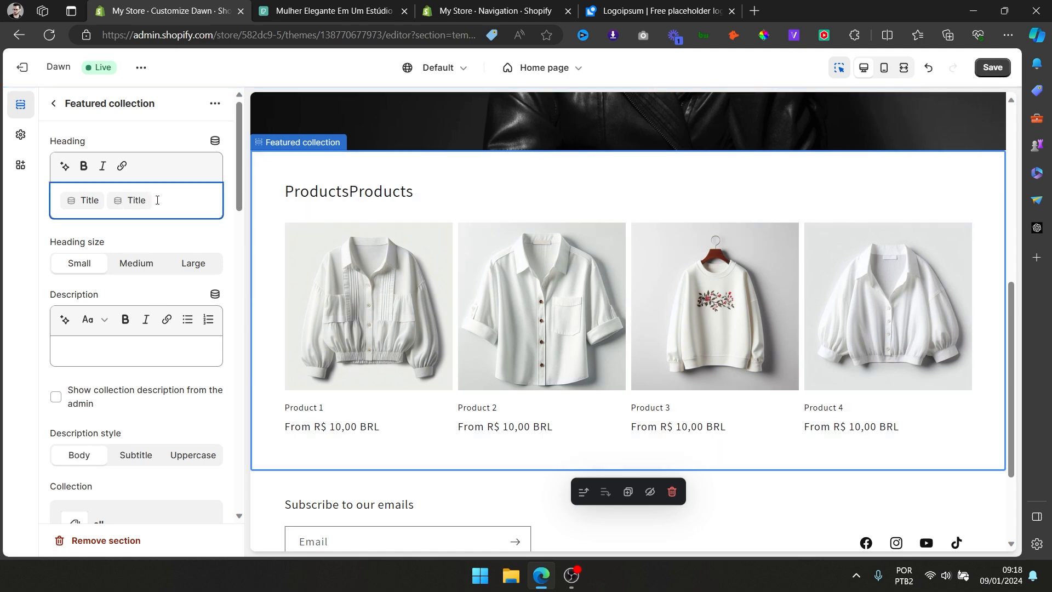
key("BackSpace")
key("BackSpace")
Preview the Mens and Womens collections in the Featured collection section and select Womens as its collection.
scroll(164, 439, "down", 3)
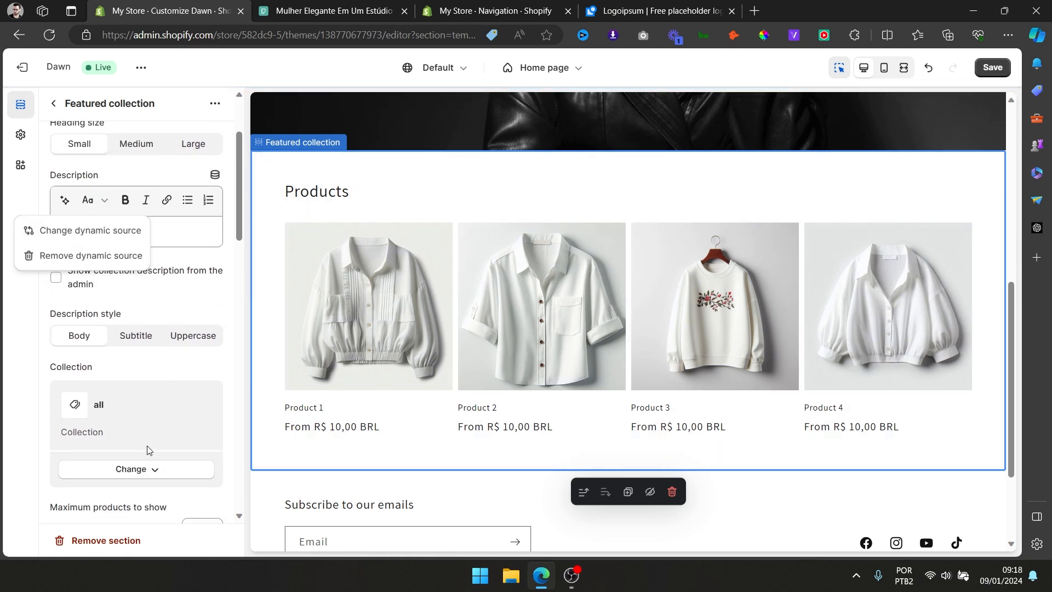
left_click(138, 461)
left_click(152, 484)
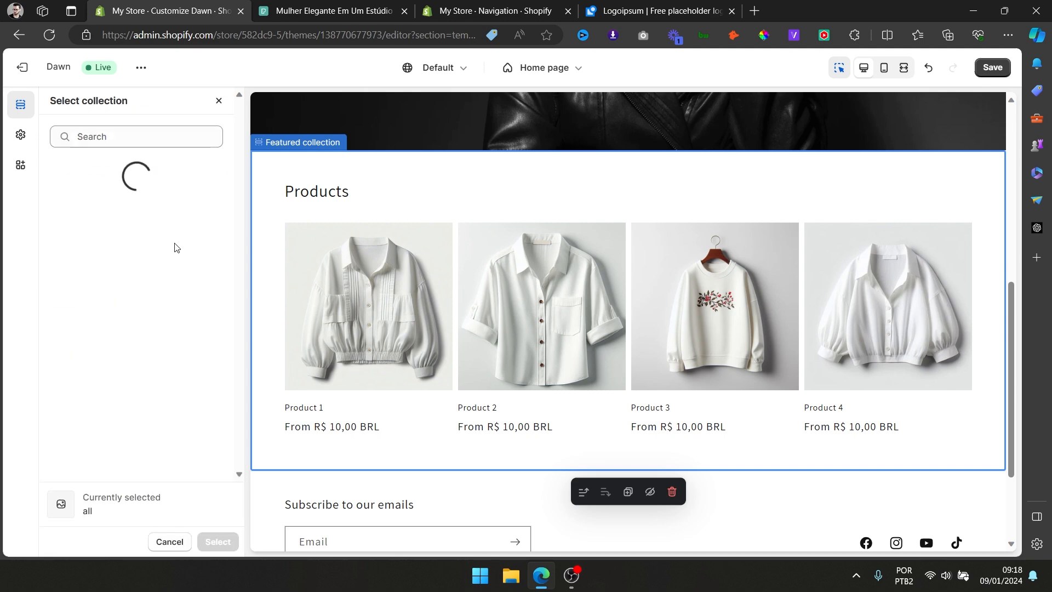
left_click(120, 264)
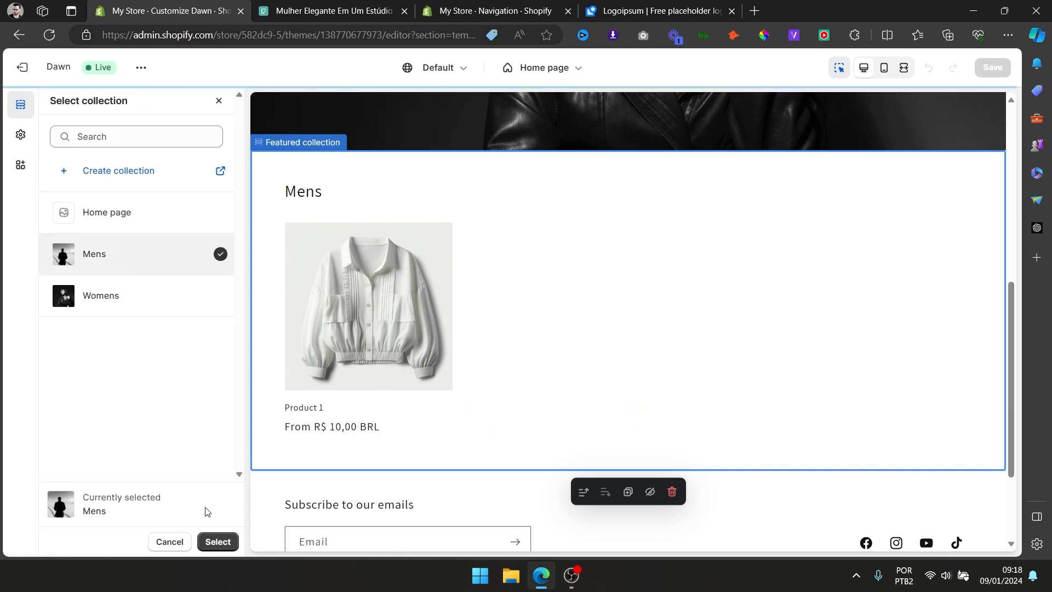
left_click(104, 302)
left_click(125, 259)
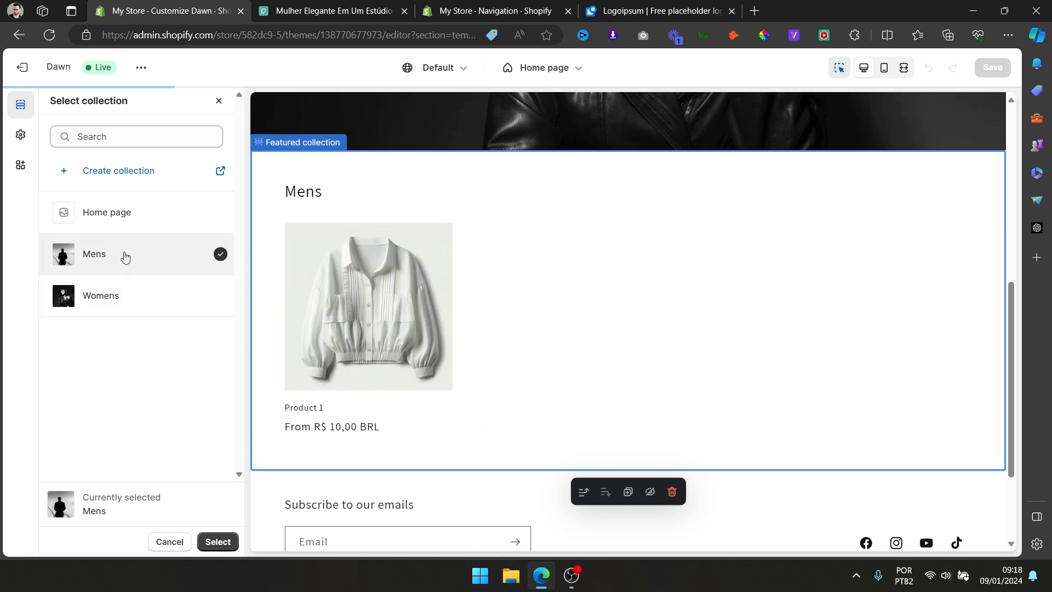
left_click(123, 289)
left_click(125, 257)
left_click(133, 294)
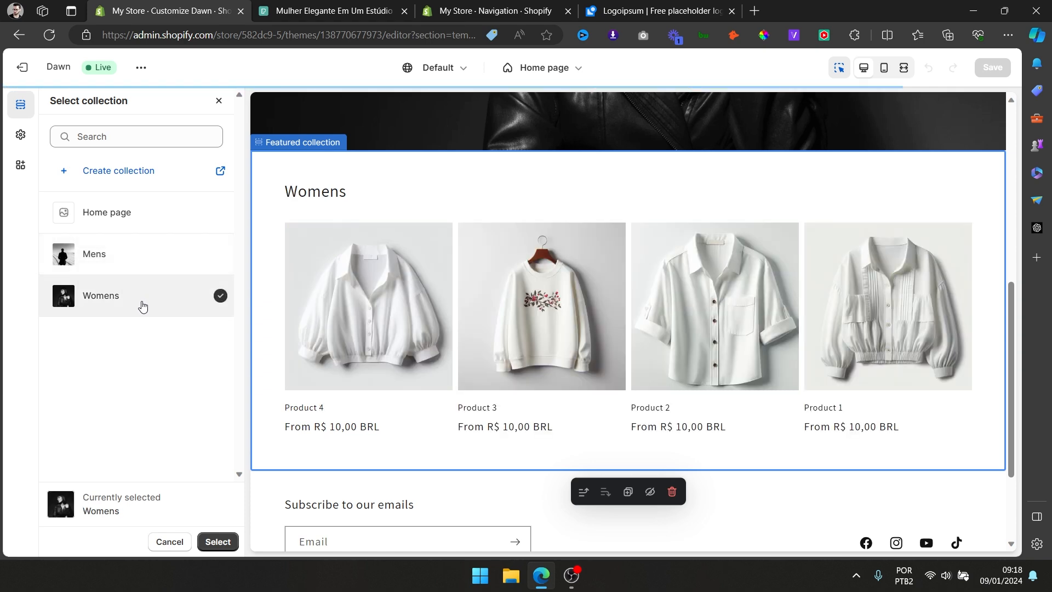
left_click(219, 541)
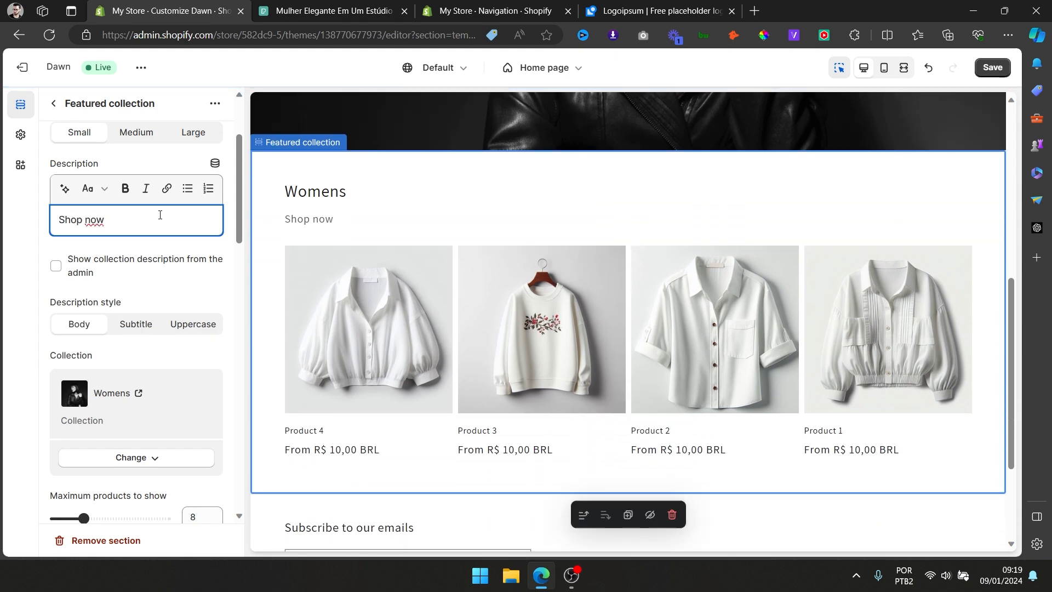
Write "Shop now | Save 20%" as the Featured collection description with "Save 20%" in bold, and check it in the preview.
type("ve ")
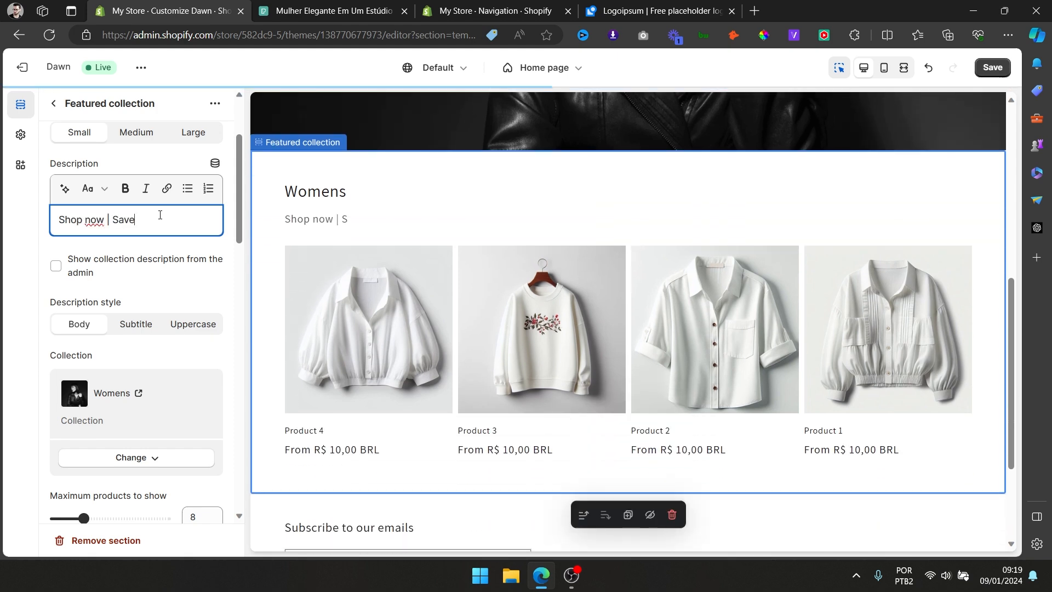
type("20%")
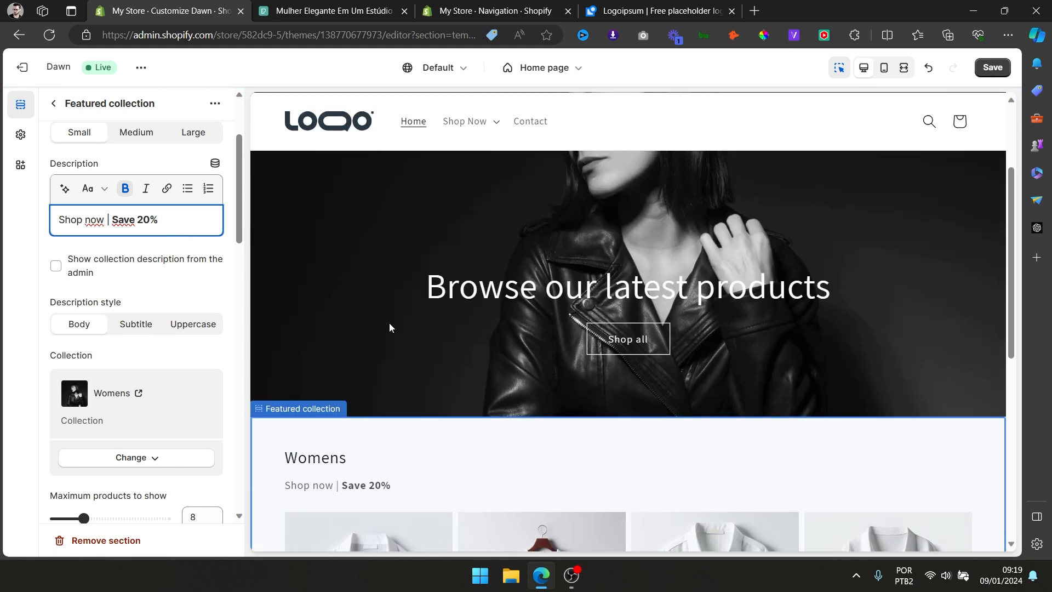
scroll(466, 334, "down", 3)
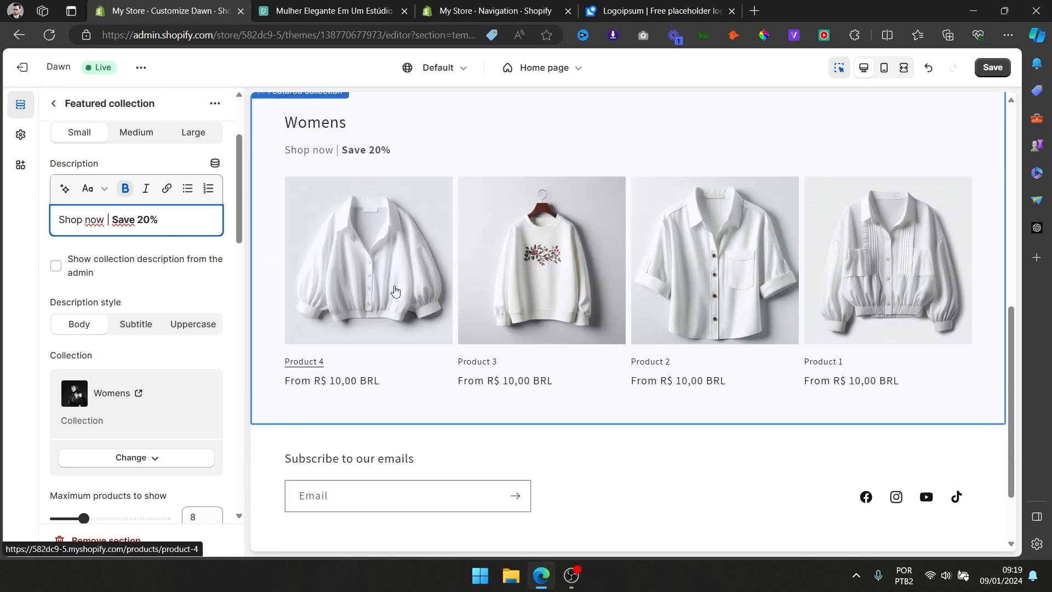
scroll(142, 262, "down", 1)
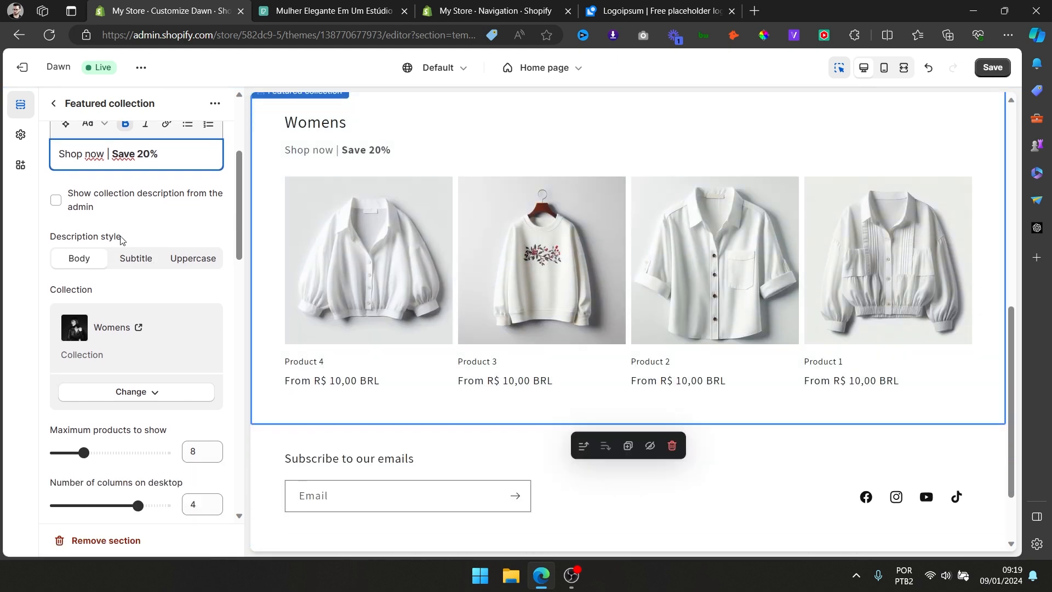
Compare the description styles of the Featured collection section and set the style to Uppercase.
left_click(137, 259)
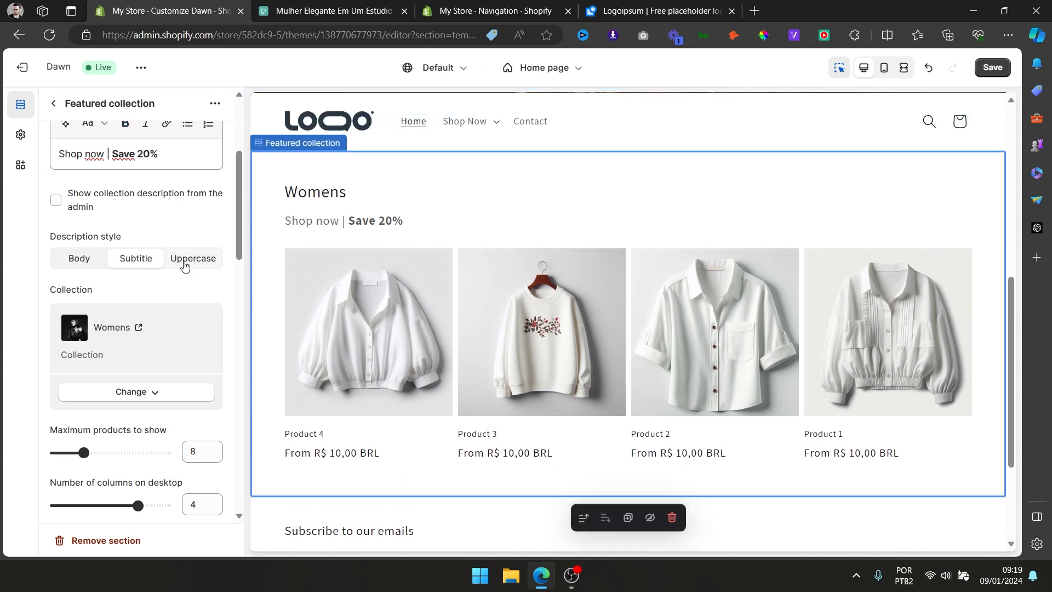
left_click(184, 264)
left_click(79, 265)
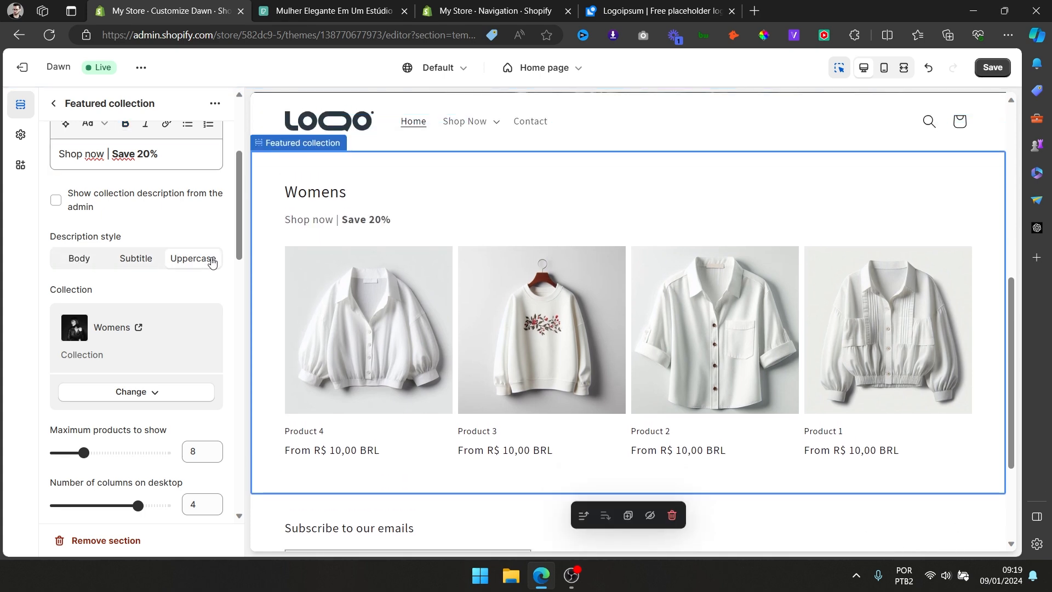
scroll(405, 290, "up", 3)
scroll(383, 317, "down", 5)
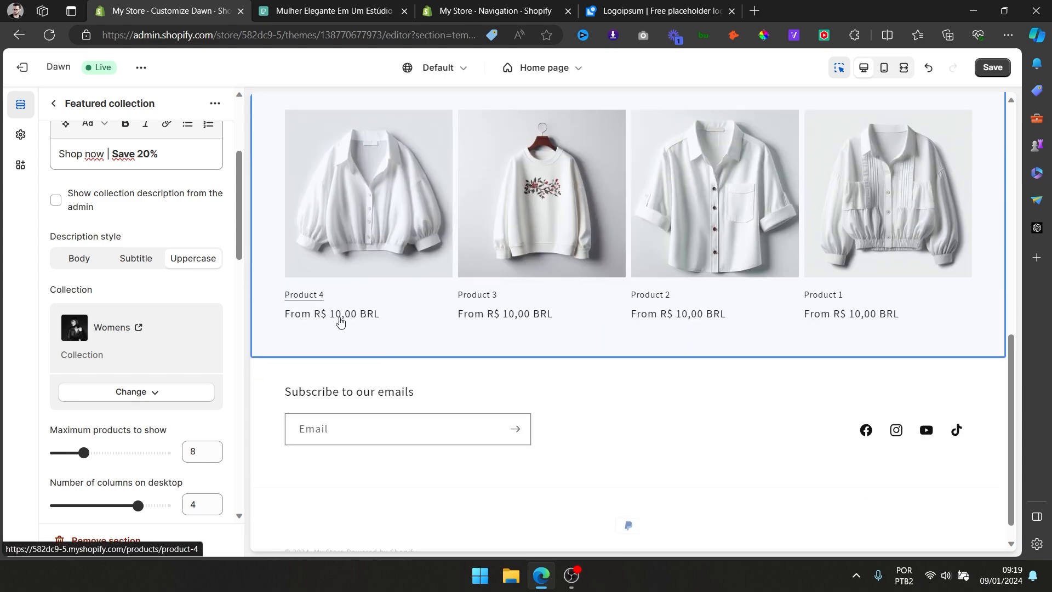
Set the Featured collection's number of desktop columns to 3 with the desktop carousel enabled, check the preview and save.
scroll(137, 368, "down", 4)
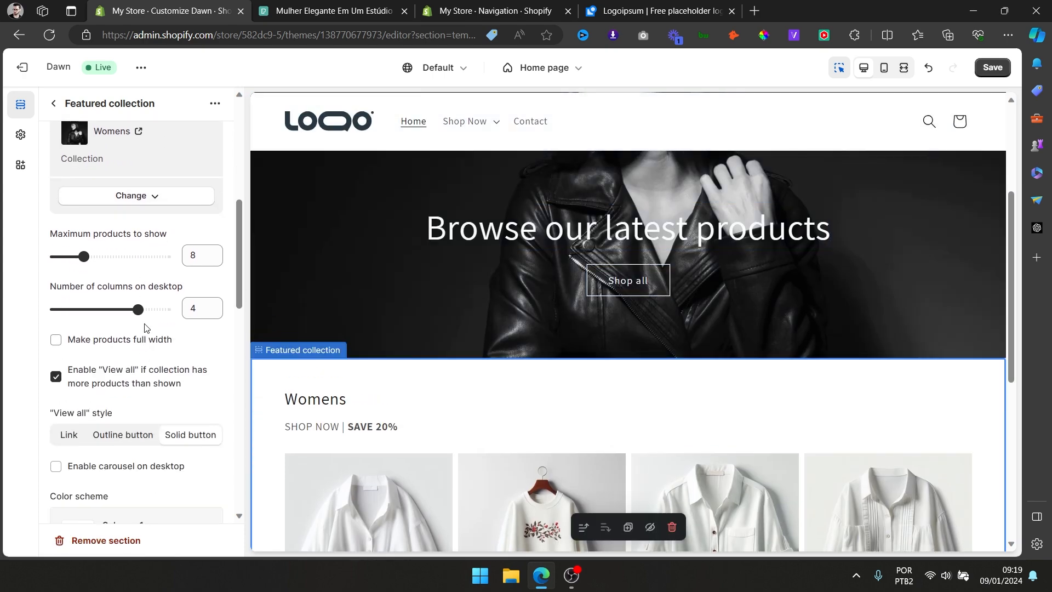
scroll(201, 282, "down", 1)
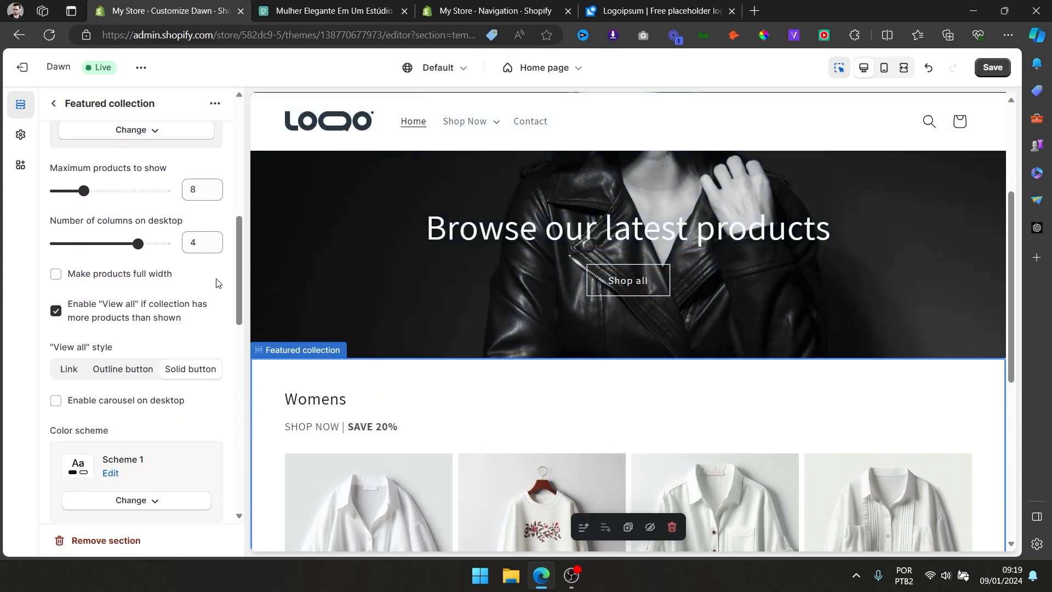
scroll(378, 416, "down", 2)
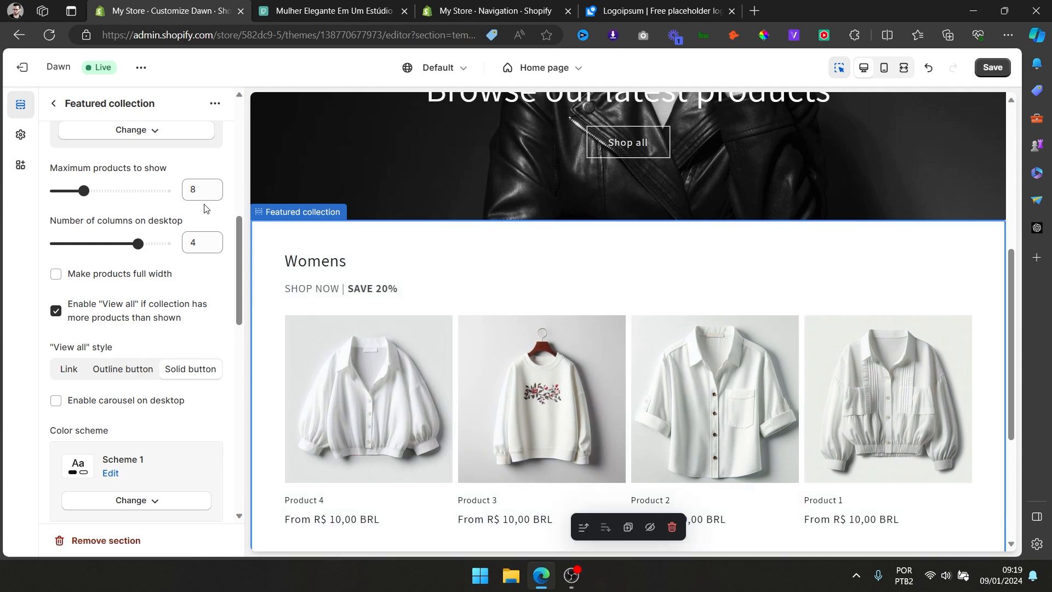
scroll(434, 315, "down", 2)
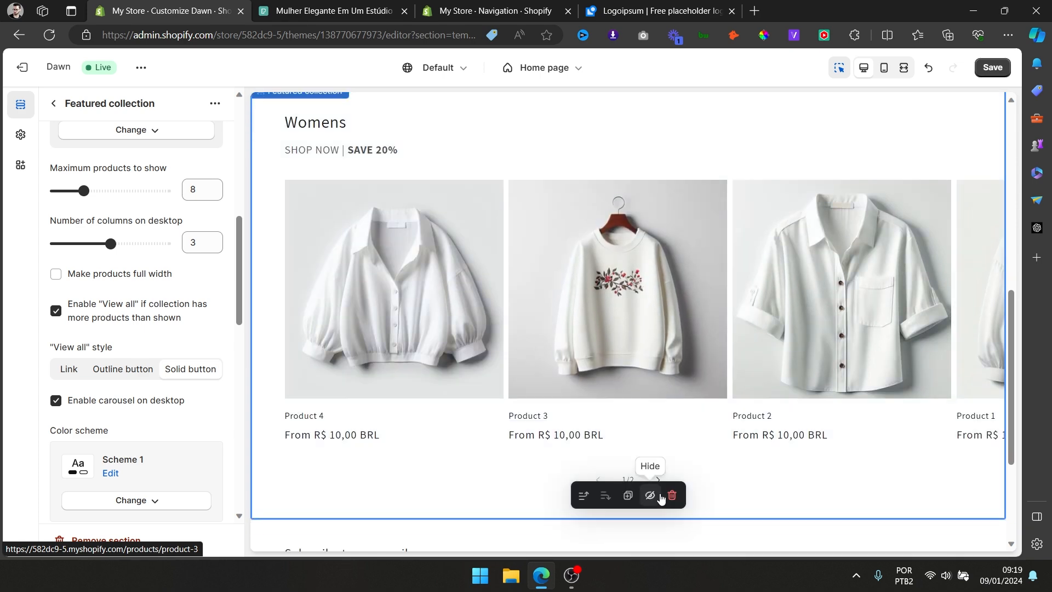
scroll(666, 413, "up", 3)
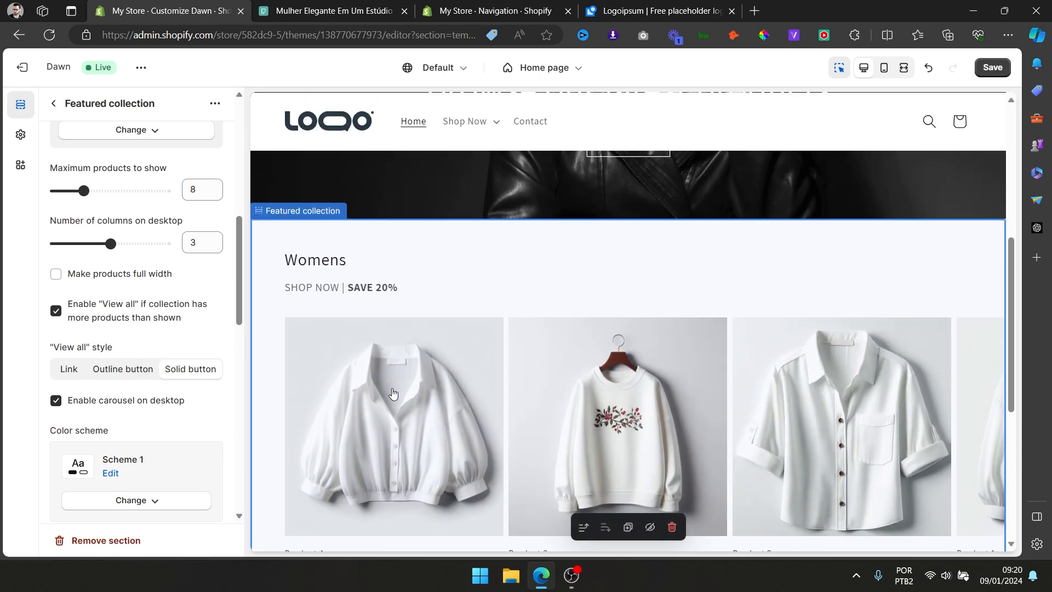
scroll(685, 364, "up", 5)
scroll(633, 400, "down", 5)
scroll(657, 384, "down", 2)
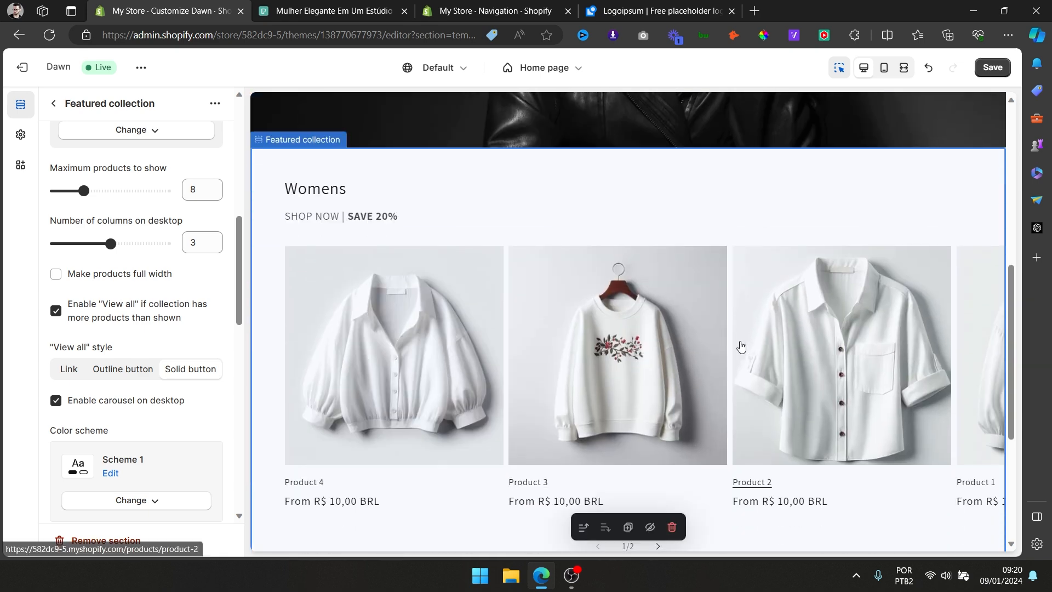
key("ctrl+s")
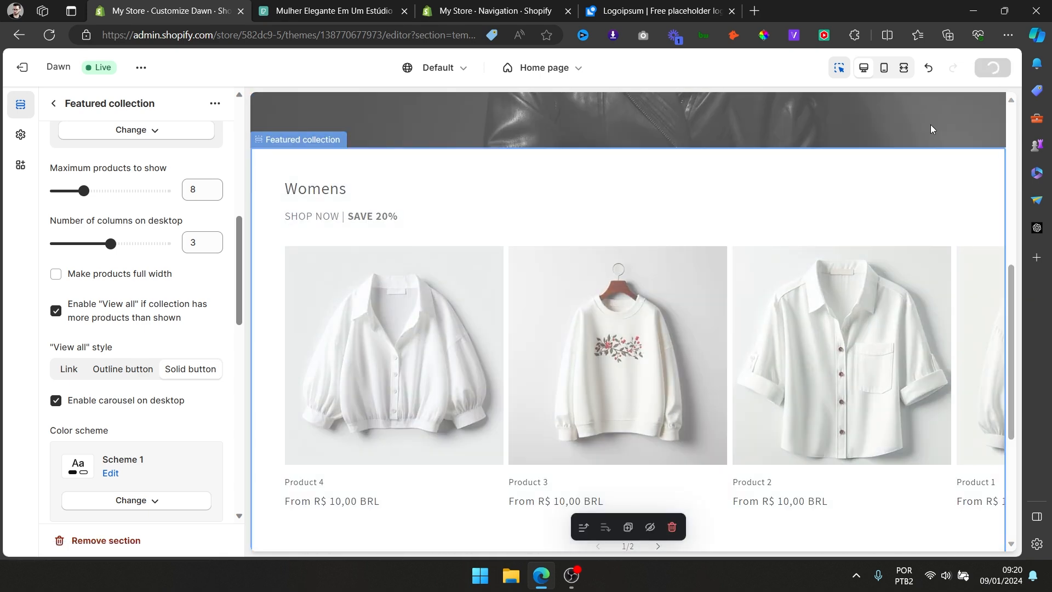
Try color schemes 3 and 4 on the Featured collection section and return it to Scheme 1.
scroll(181, 339, "down", 1)
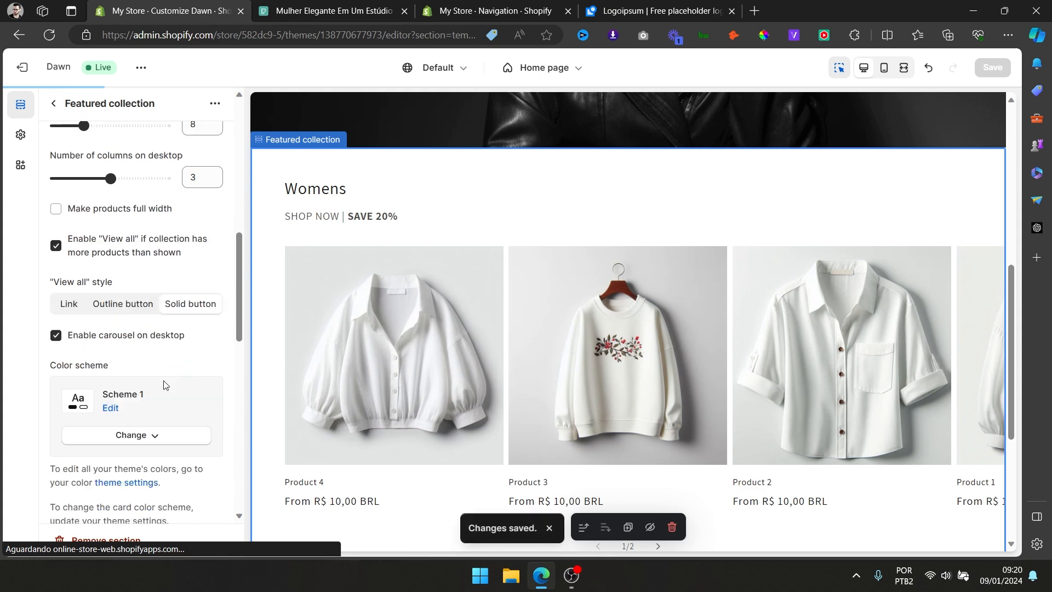
left_click(123, 437)
left_click(130, 330)
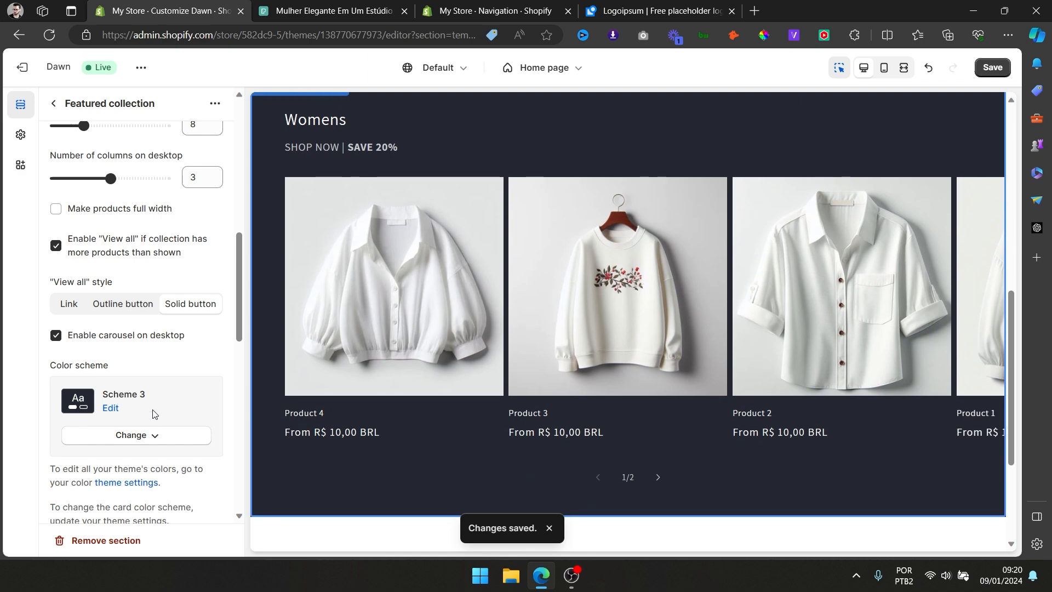
left_click(146, 437)
left_click(137, 368)
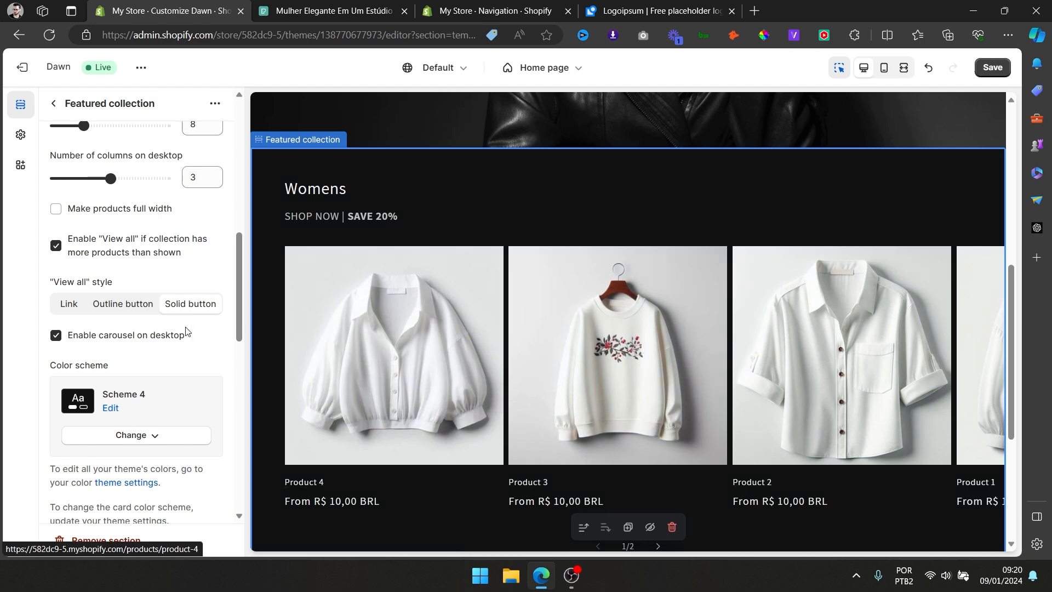
left_click(141, 435)
left_click(137, 264)
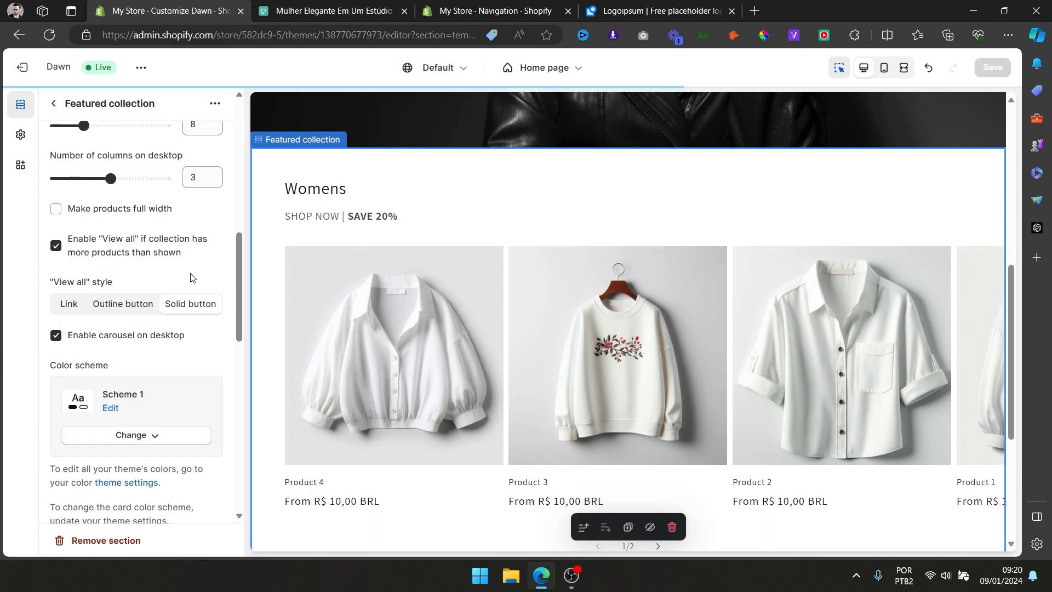
Review the home page preview and set the Featured collection's product card image ratio to Square.
scroll(569, 365, "up", 5)
scroll(631, 380, "down", 4)
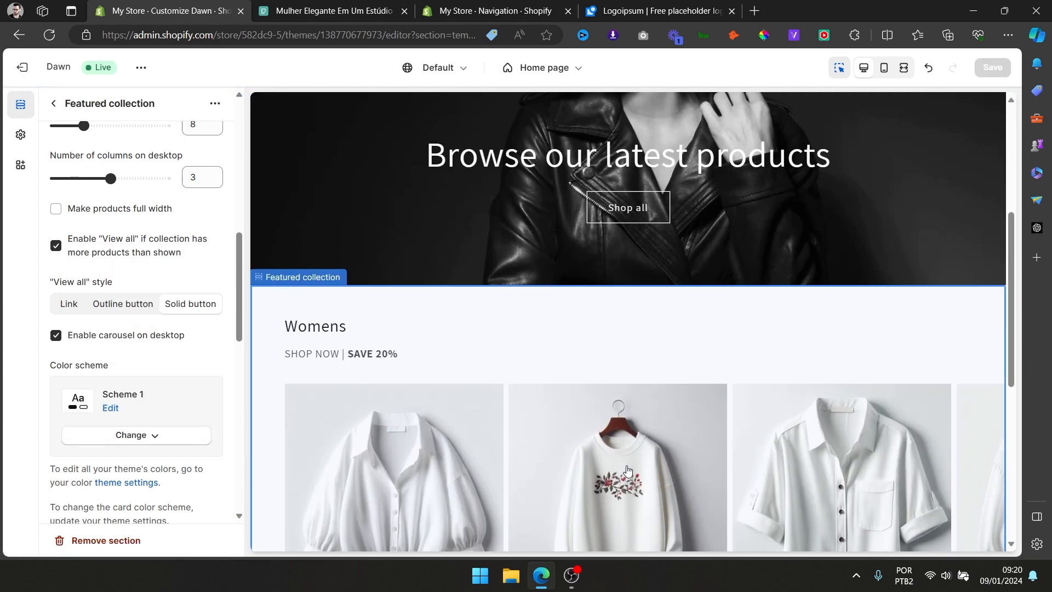
scroll(652, 421, "up", 5)
scroll(652, 415, "down", 1)
scroll(652, 414, "down", 5)
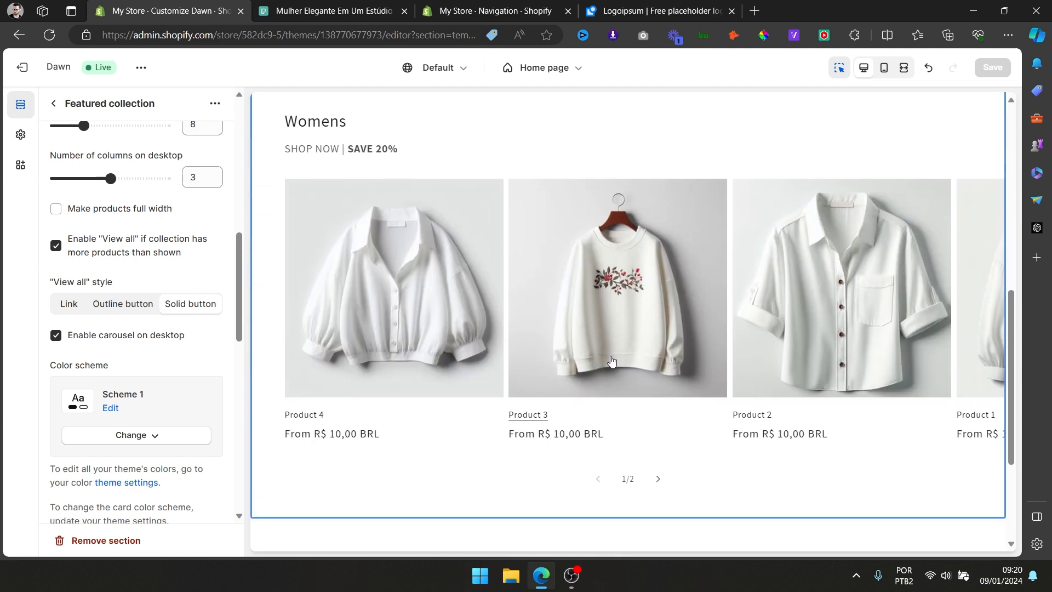
scroll(169, 361, "down", 4)
scroll(169, 361, "down", 3)
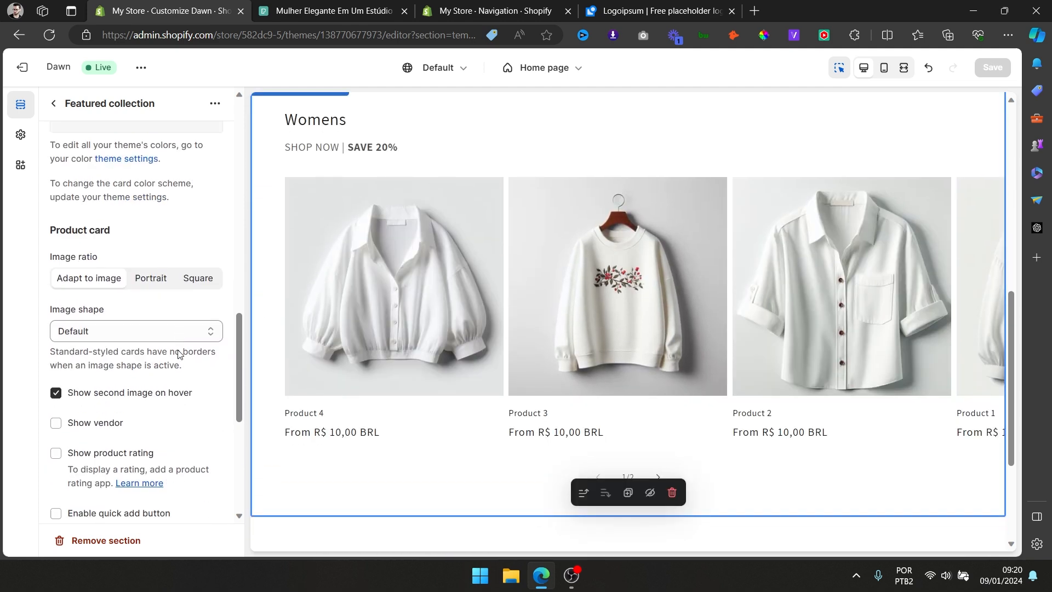
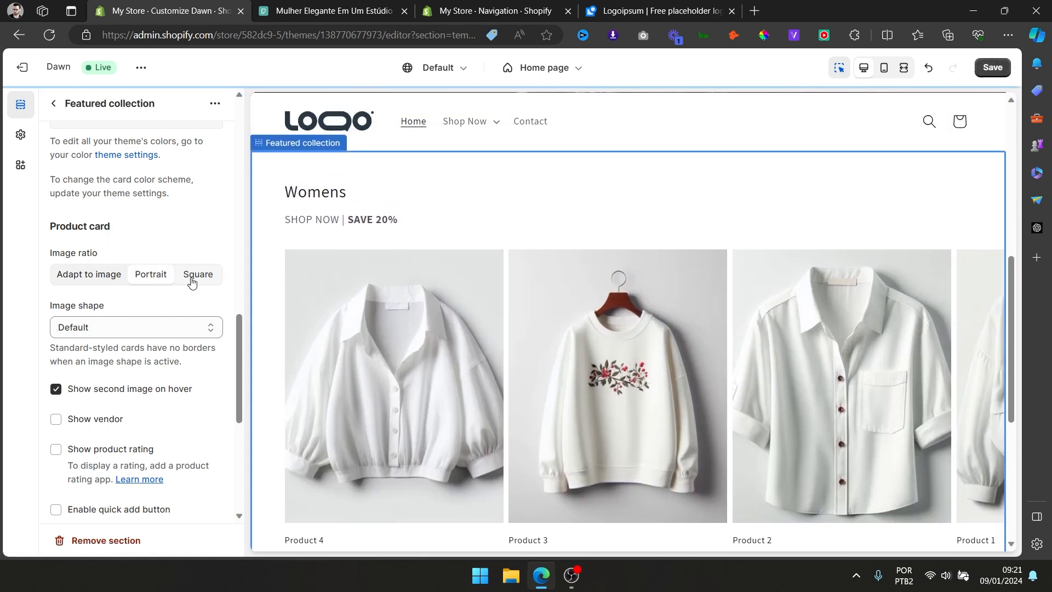
left_click(189, 280)
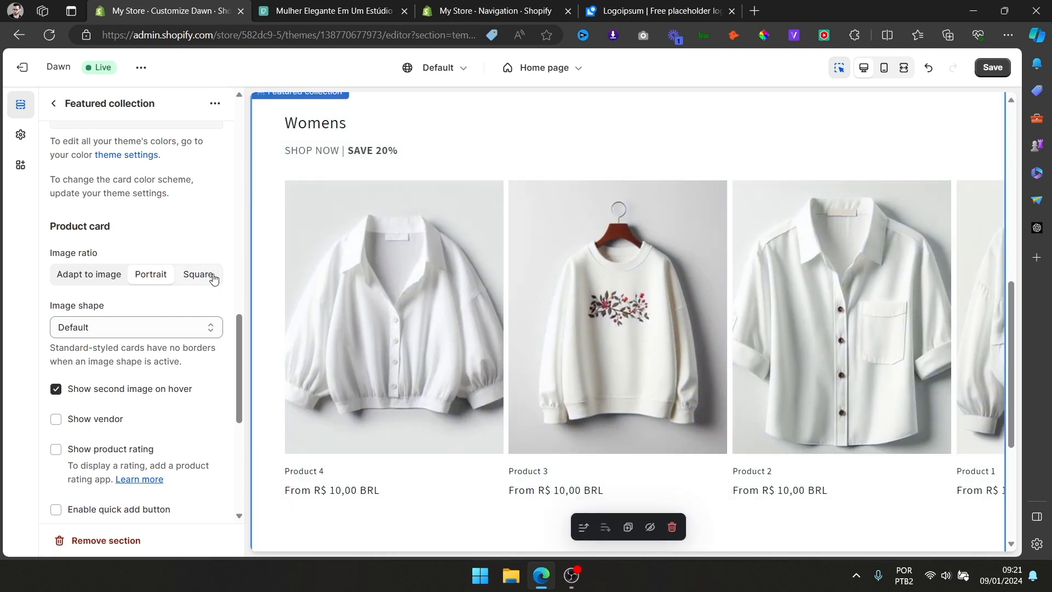
left_click(198, 274)
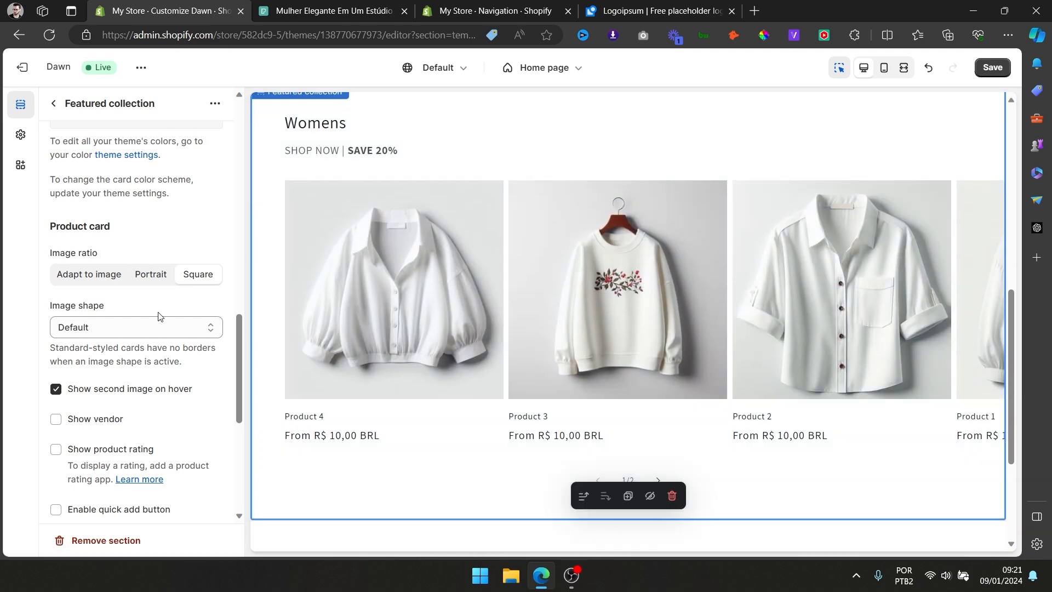
Try the Arch, Blob, Chevron left, Diamond and Parallelogram image shapes on the product cards.
left_click(109, 325)
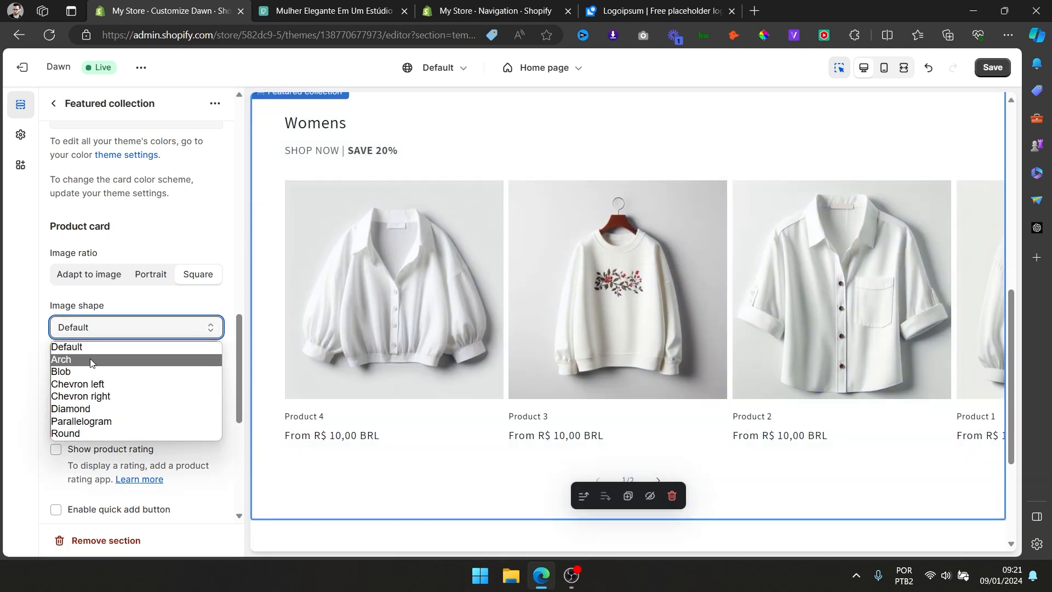
left_click(90, 359)
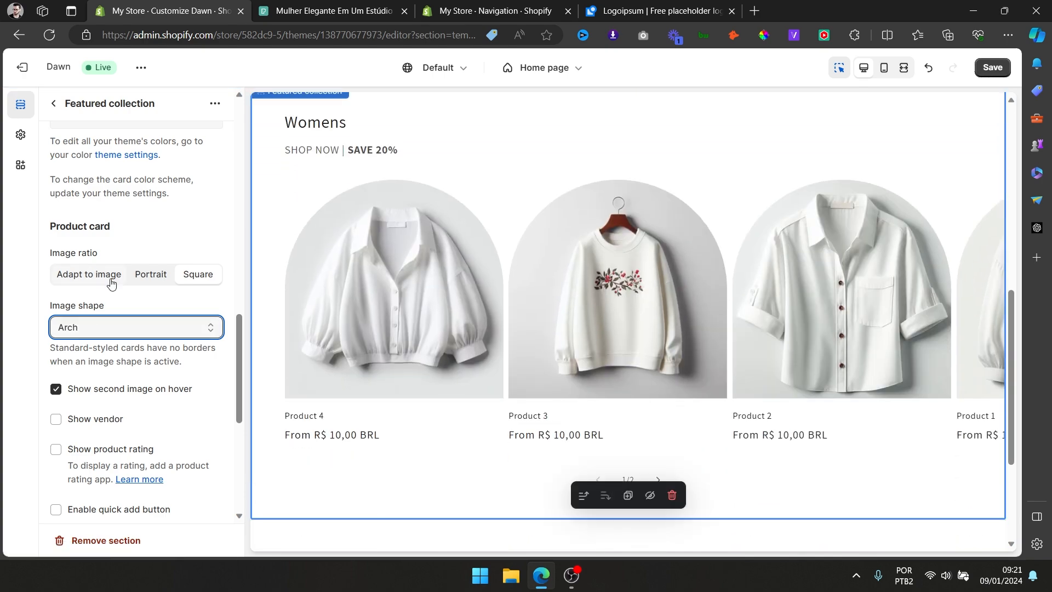
left_click(131, 327)
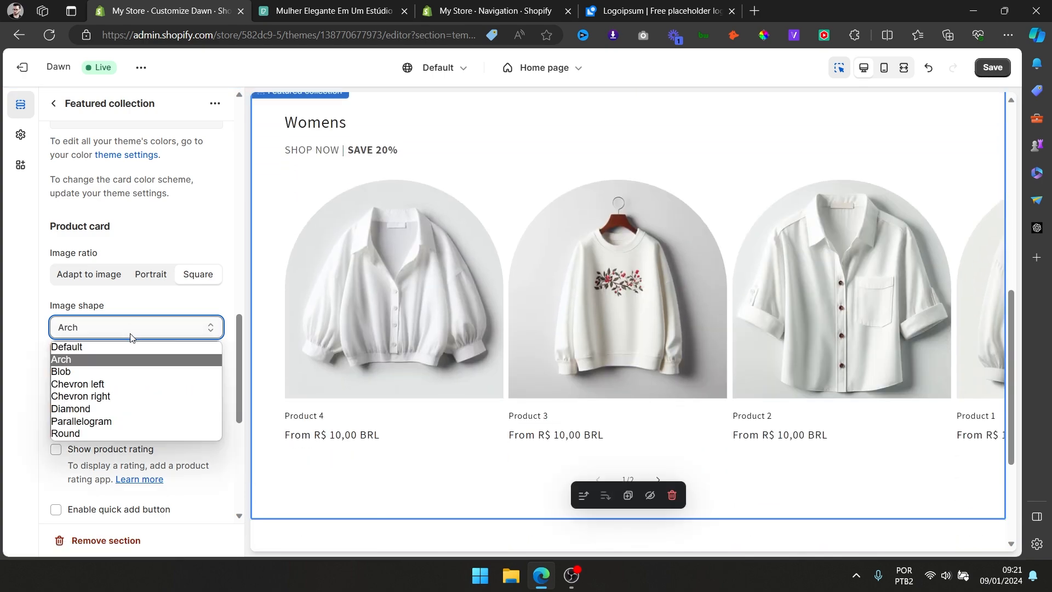
left_click(121, 370)
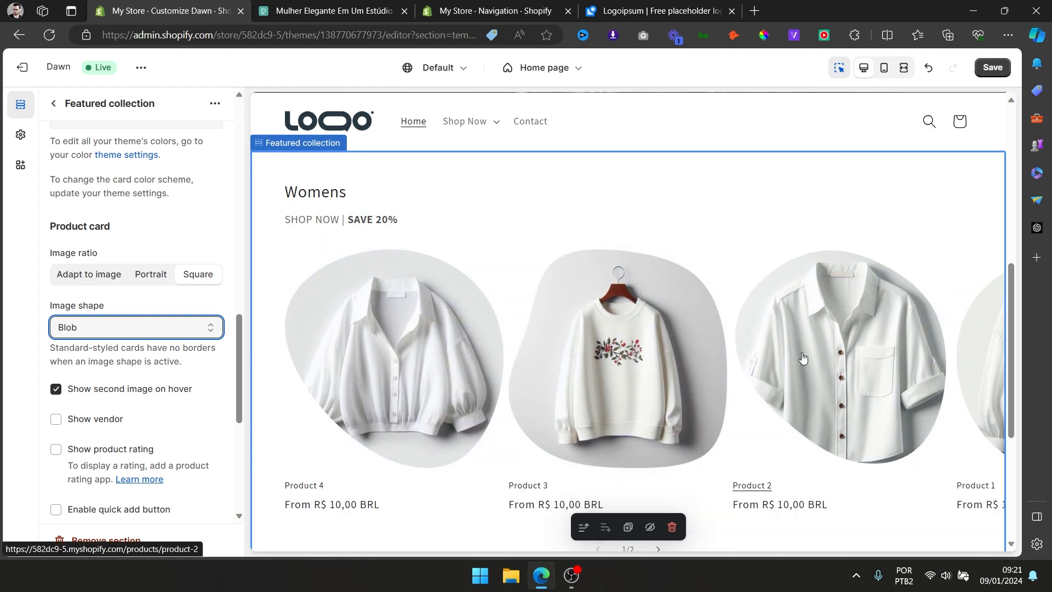
left_click(132, 327)
left_click(73, 384)
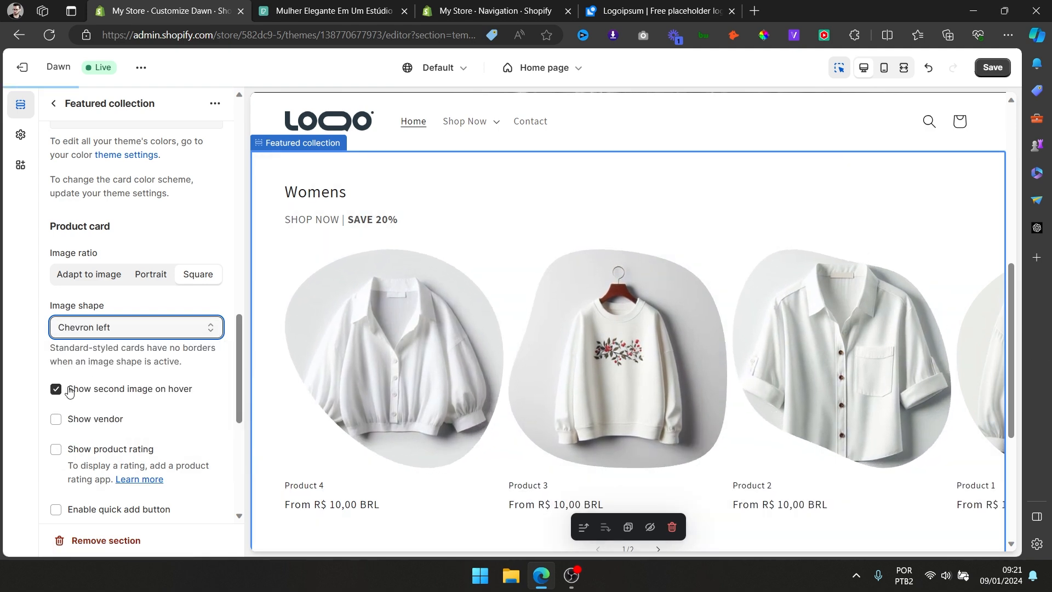
left_click(145, 334)
left_click(118, 410)
left_click(154, 331)
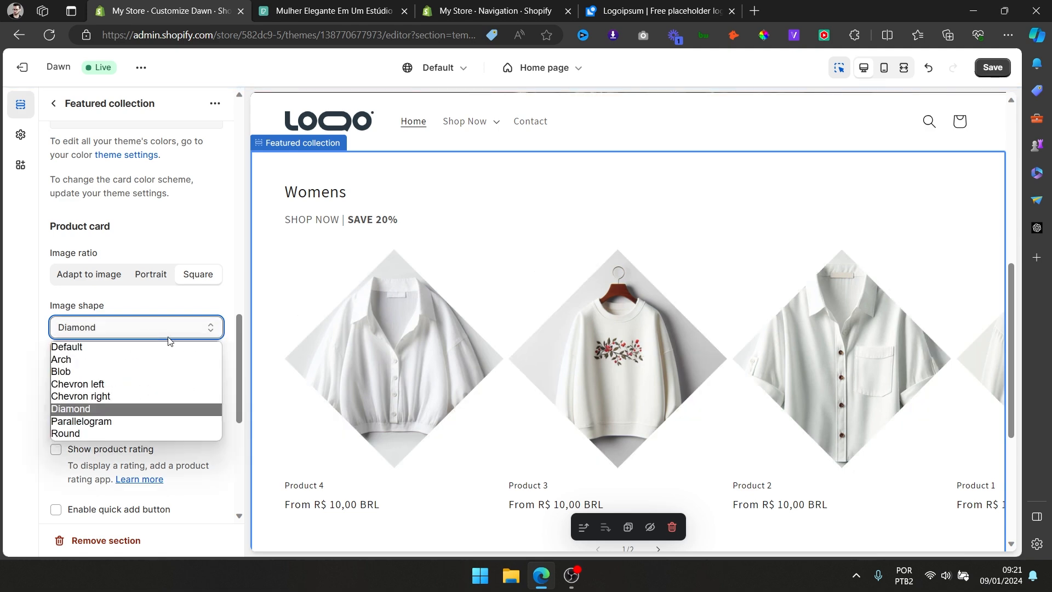
left_click(112, 421)
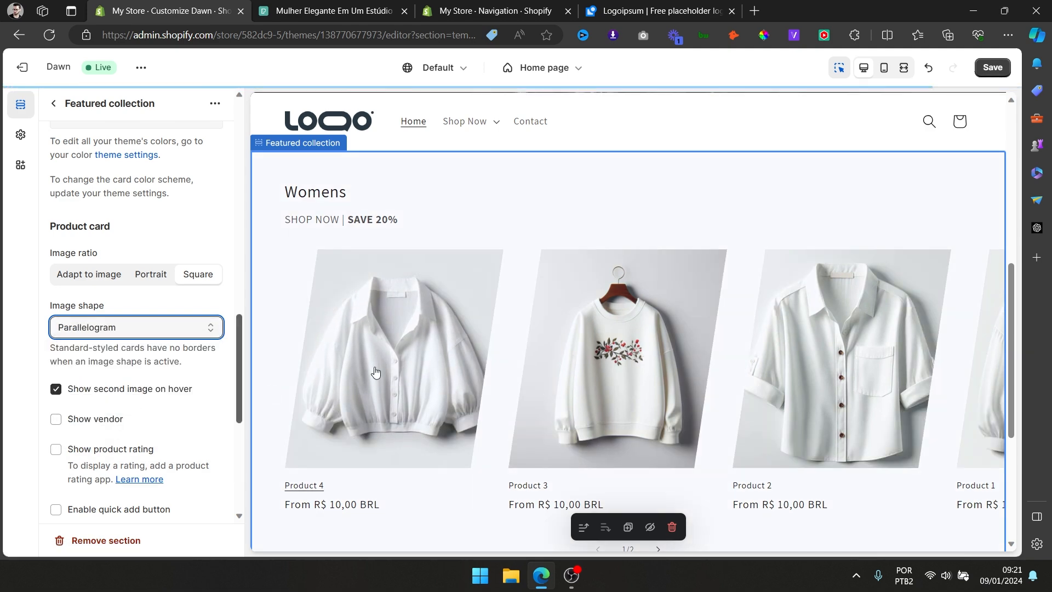
Set the product card image shape to Arch and save the changes.
left_click(55, 327)
left_click(71, 358)
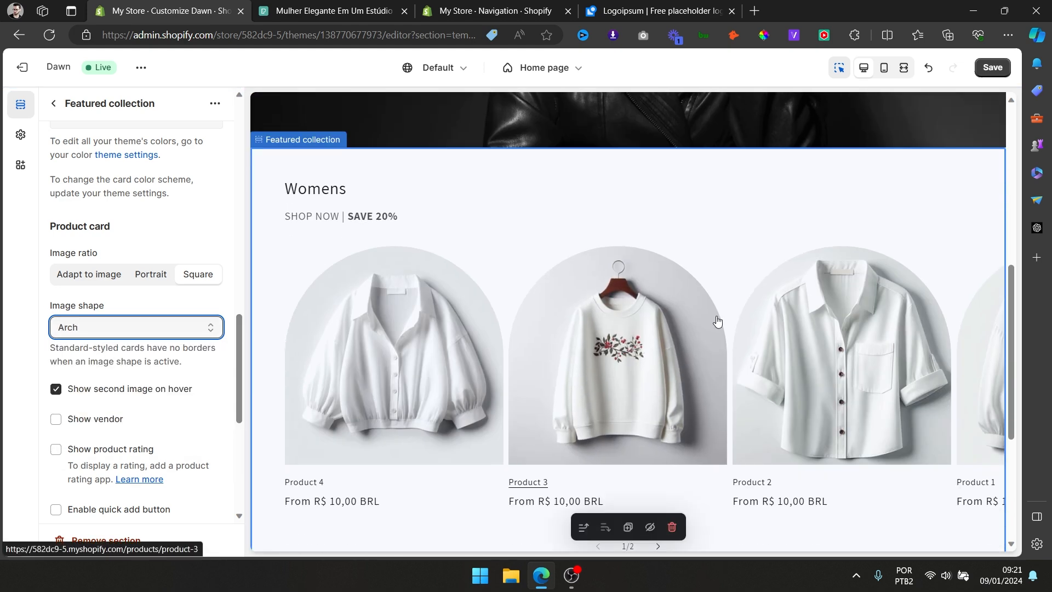
left_click(993, 70)
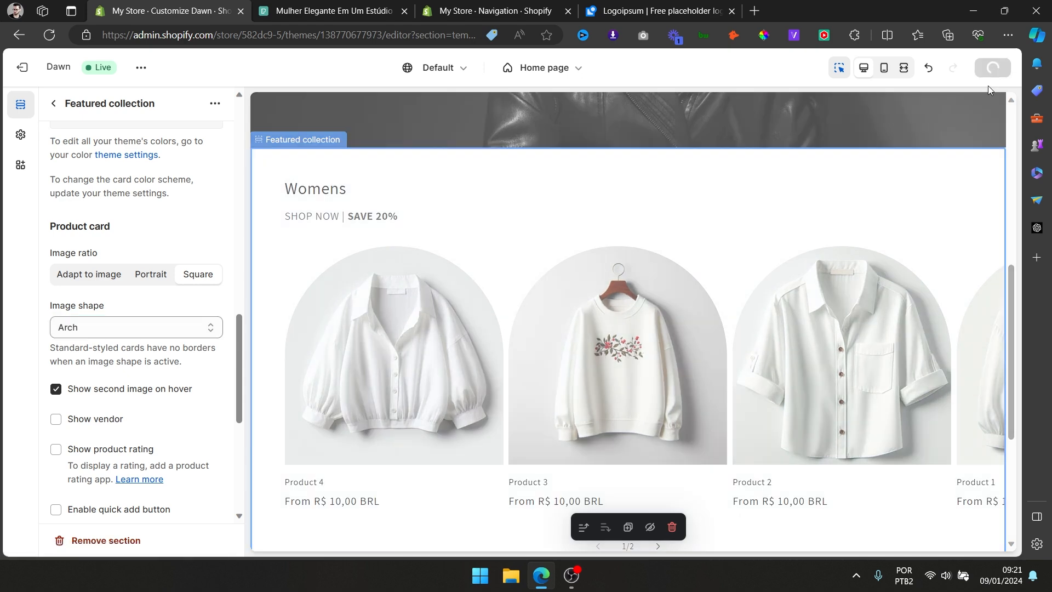
Switch the preview to mobile and set the Featured collection's number of mobile columns to 1.
scroll(255, 267, "down", 2)
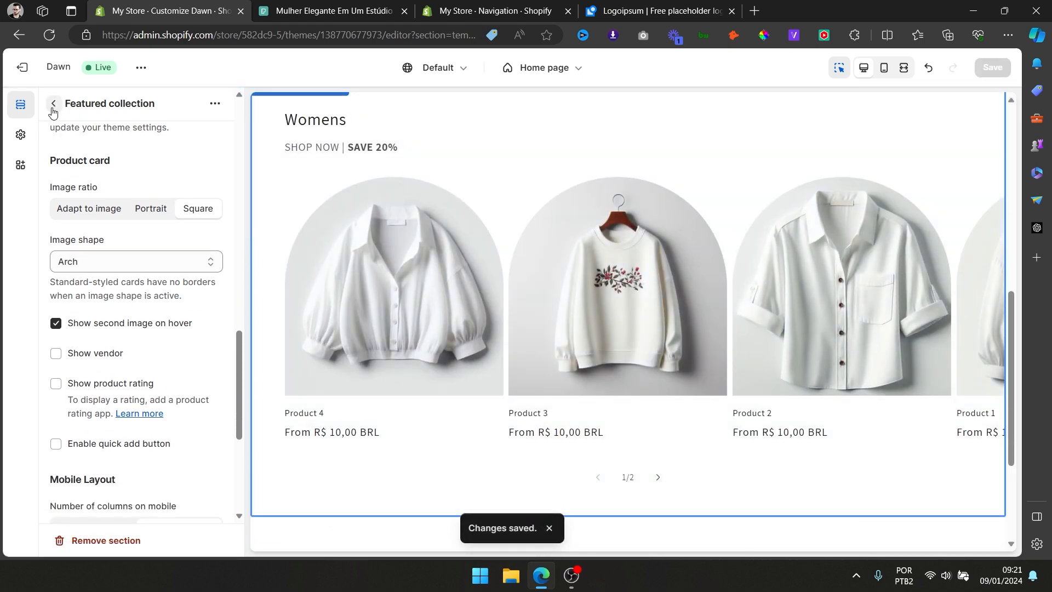
scroll(55, 126, "up", 1)
scroll(132, 352, "down", 4)
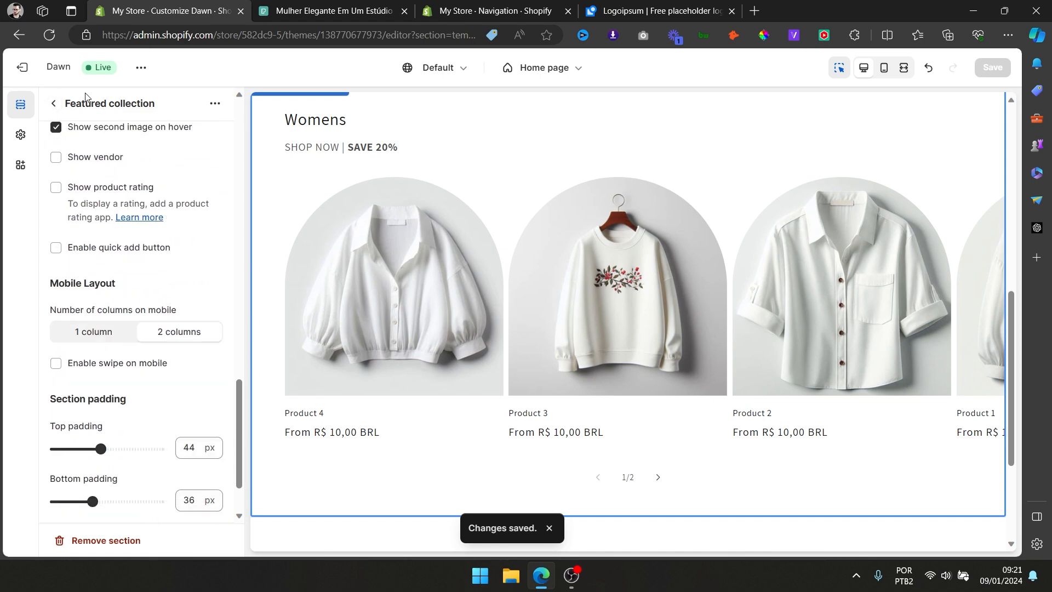
left_click(883, 67)
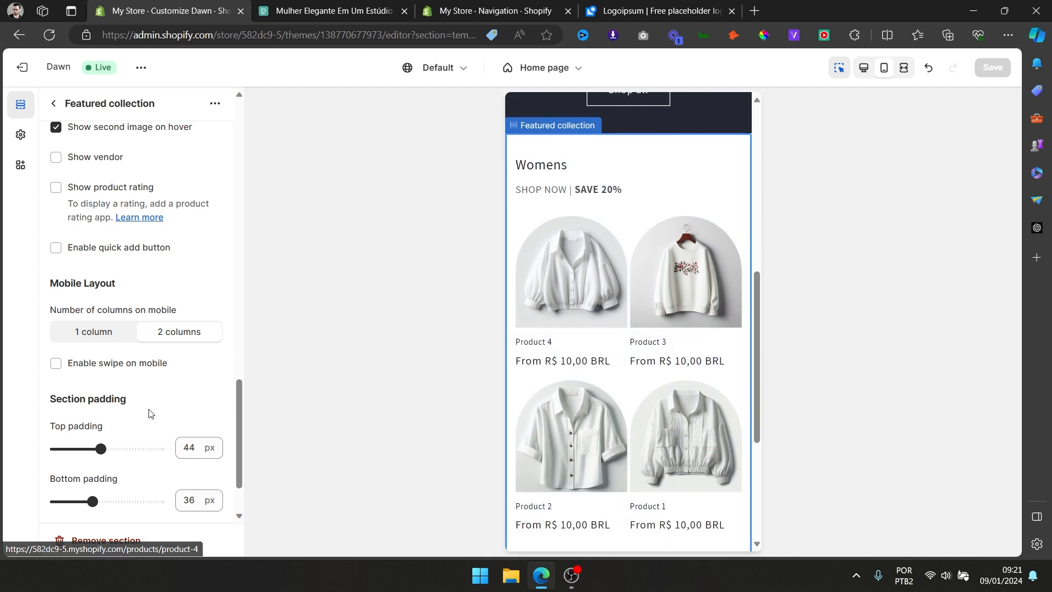
left_click(81, 334)
scroll(627, 266, "down", 8)
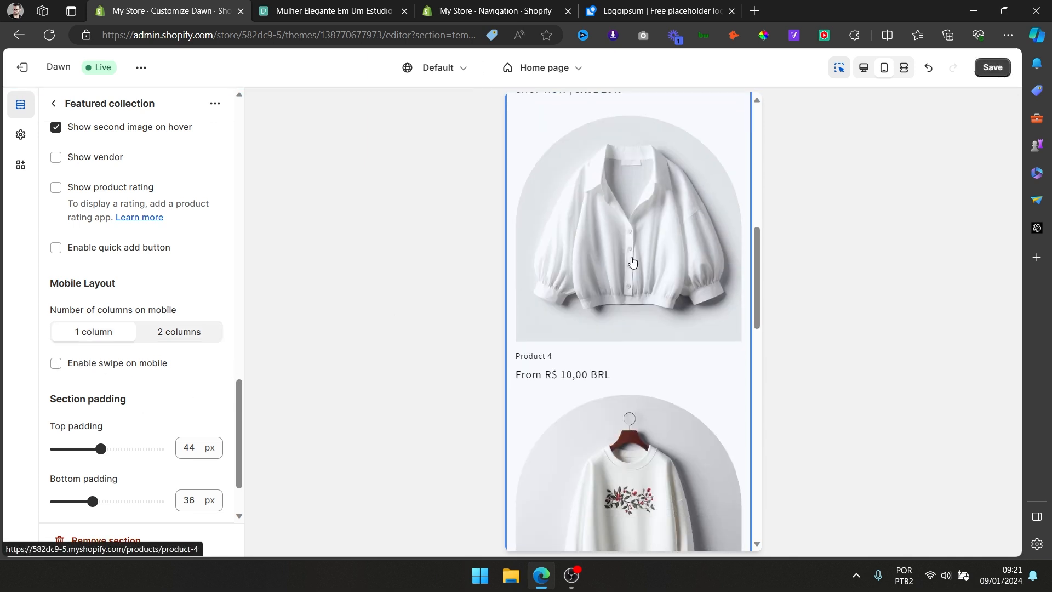
scroll(627, 266, "down", 3)
Enable swipe on mobile for the Featured collection and check the section in the mobile preview.
left_click(150, 362)
scroll(693, 315, "down", 2)
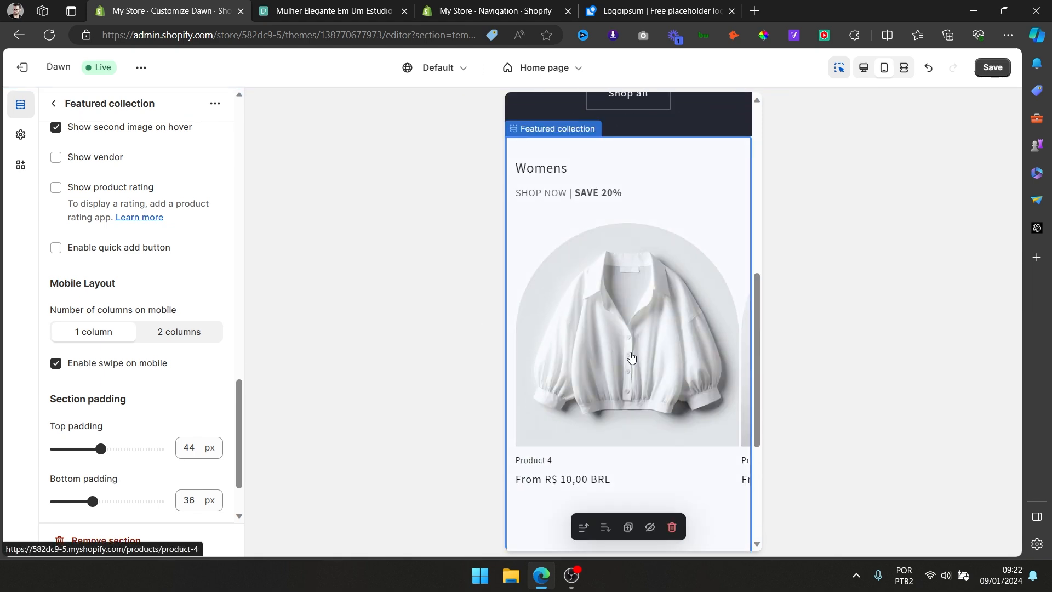
scroll(665, 373, "down", 1)
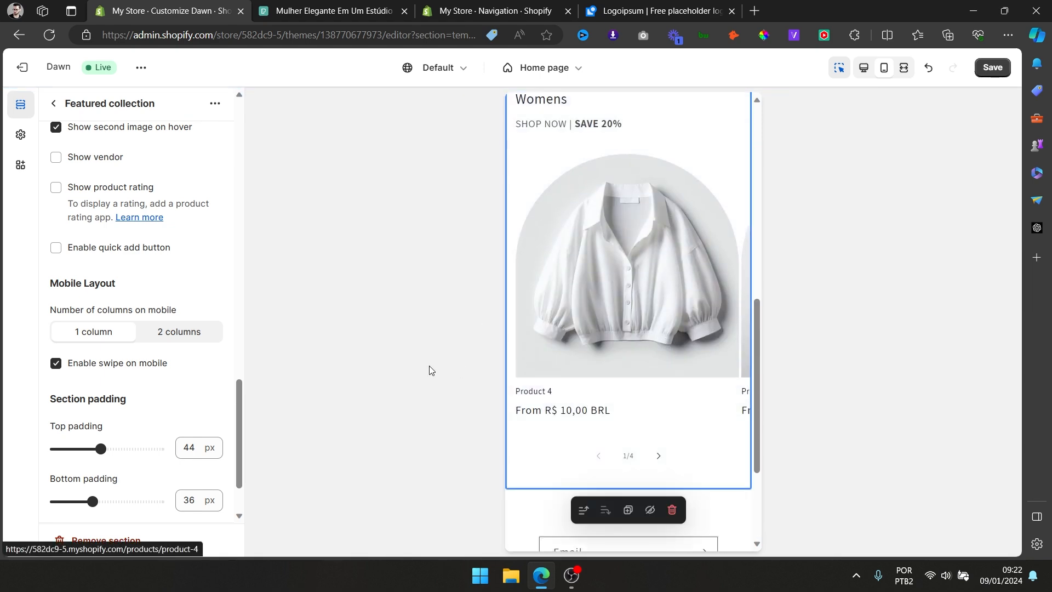
Save the Featured collection with 1 column on mobile and switch the preview back to desktop.
scroll(655, 277, "up", 3)
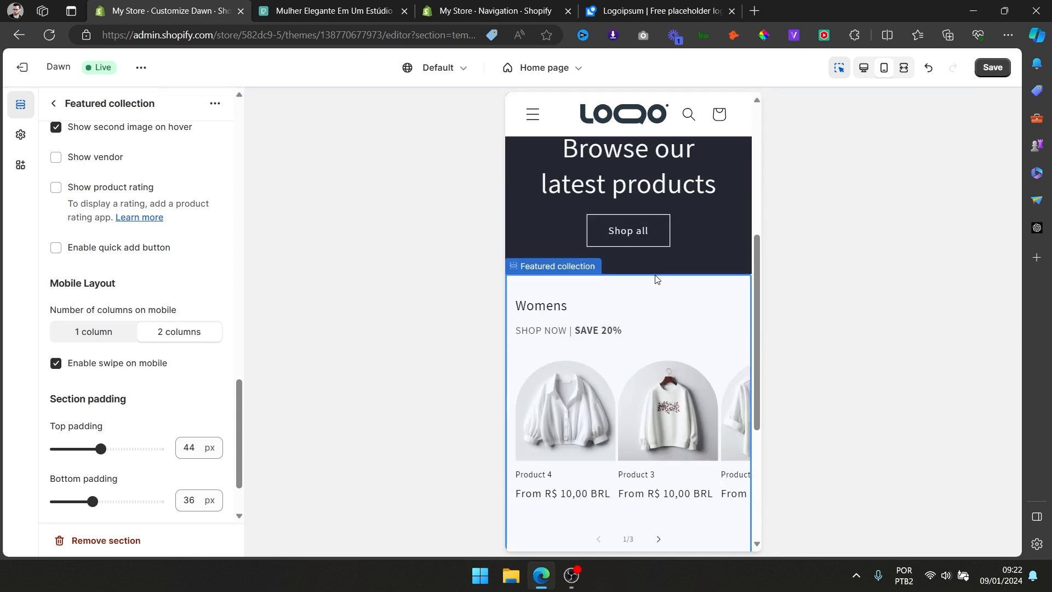
scroll(602, 358, "down", 2)
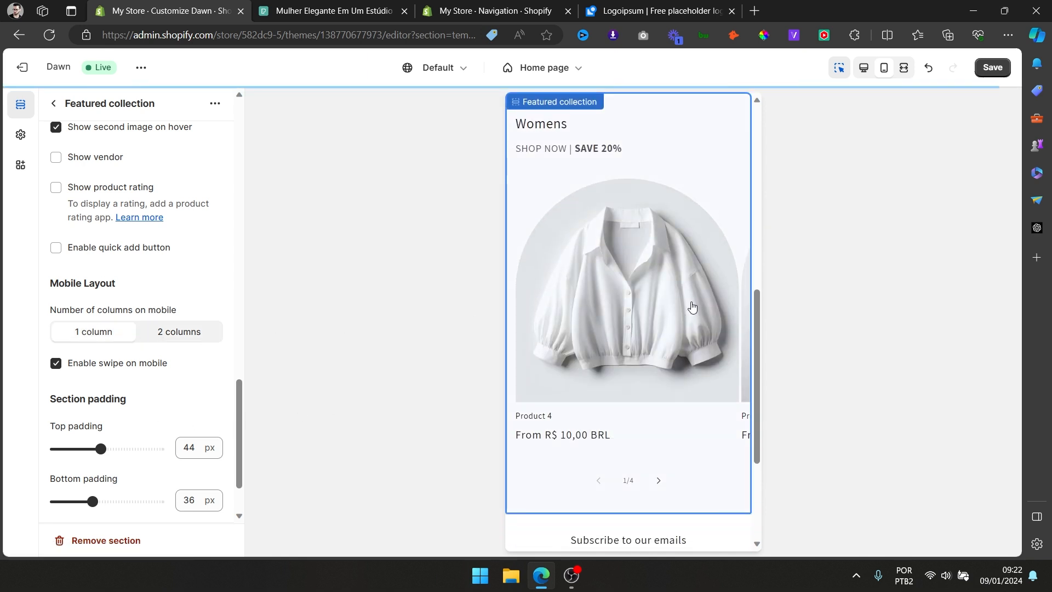
left_click(987, 73)
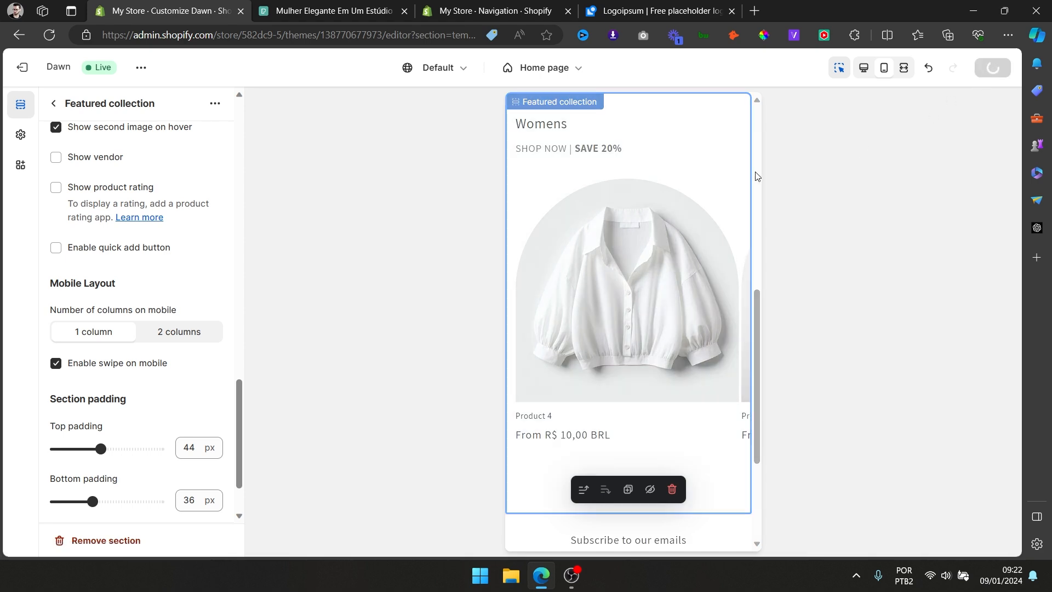
left_click(869, 66)
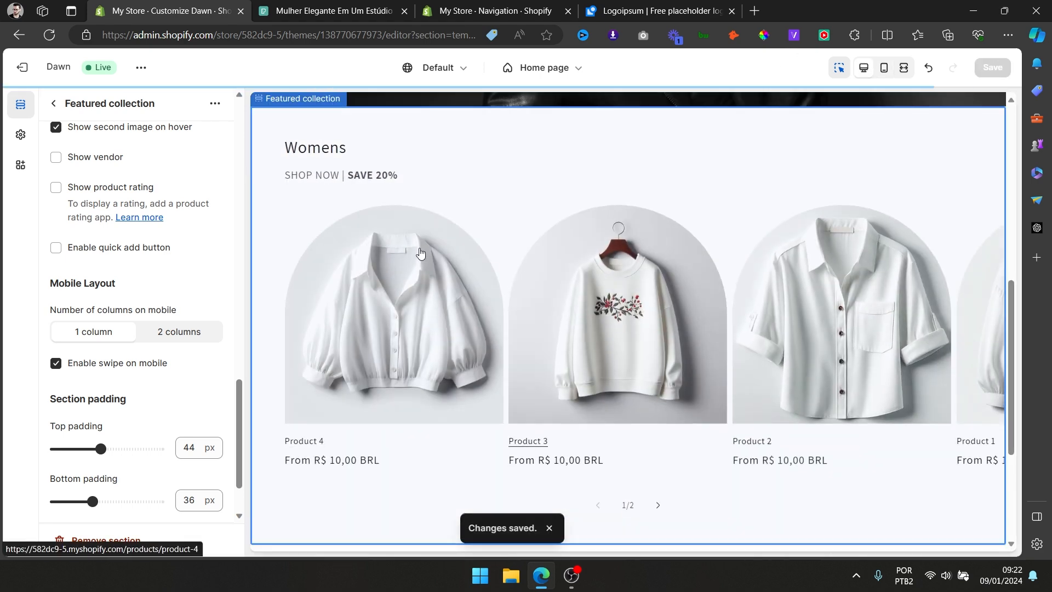
Leave the Featured collection settings and examine the home page's banner and Womens collection in the desktop preview.
left_click(54, 104)
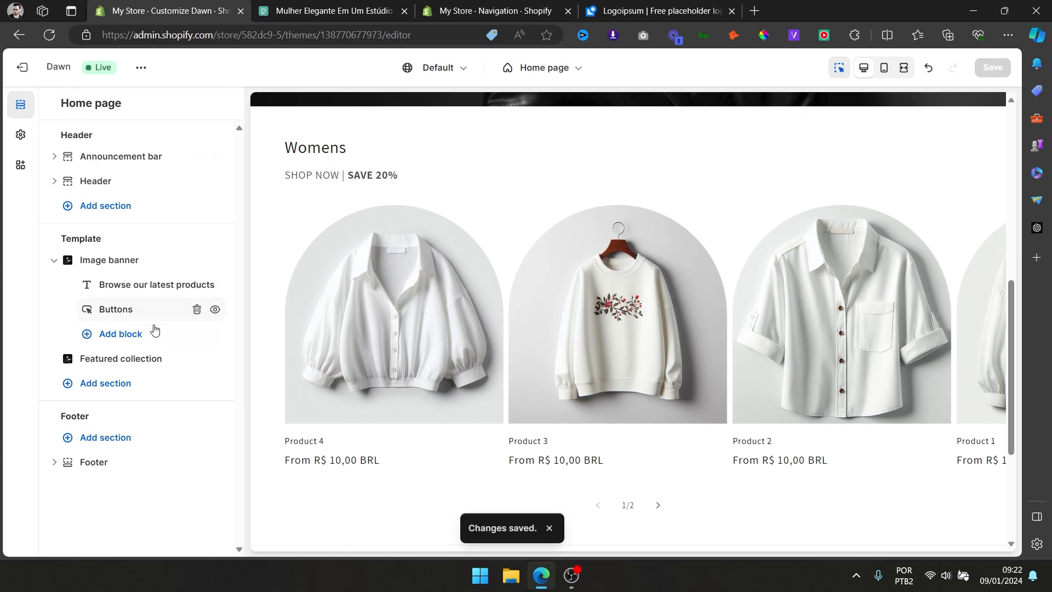
scroll(469, 337, "down", 6)
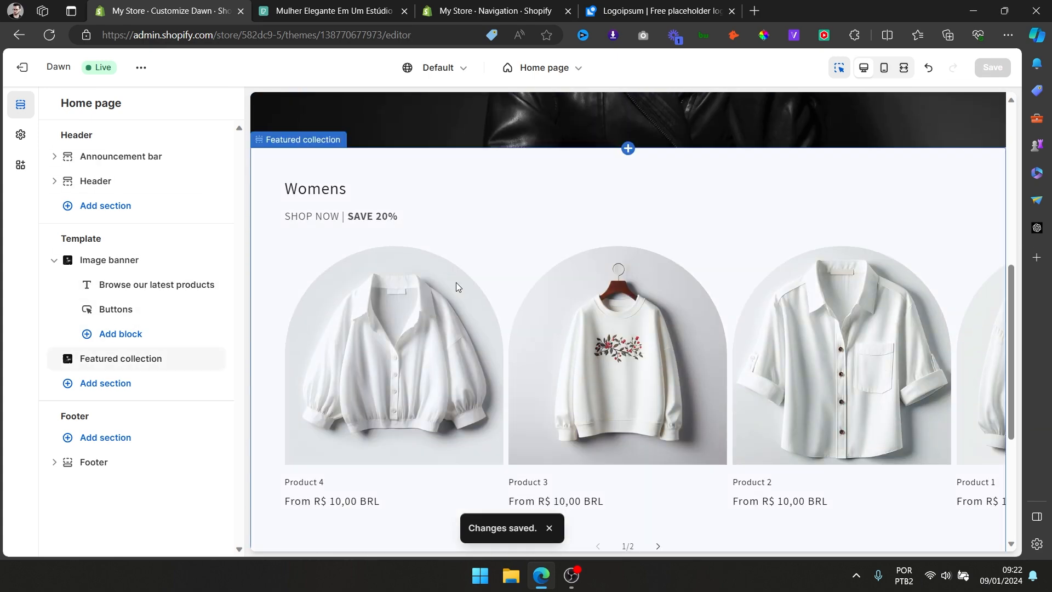
scroll(454, 283, "up", 7)
scroll(456, 300, "down", 2)
scroll(493, 263, "up", 2)
scroll(491, 251, "down", 5)
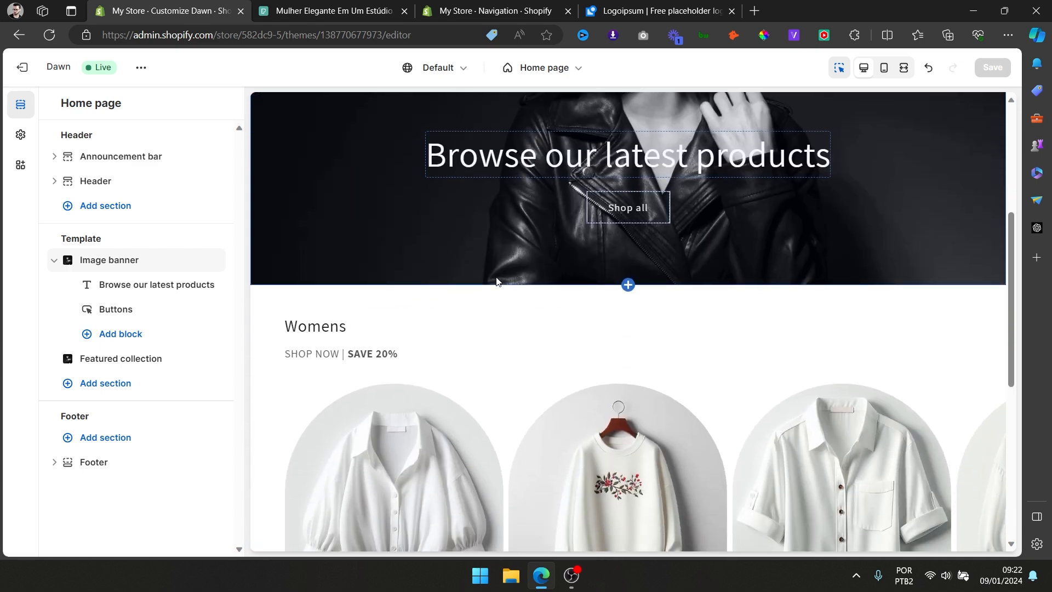
scroll(496, 282, "down", 5)
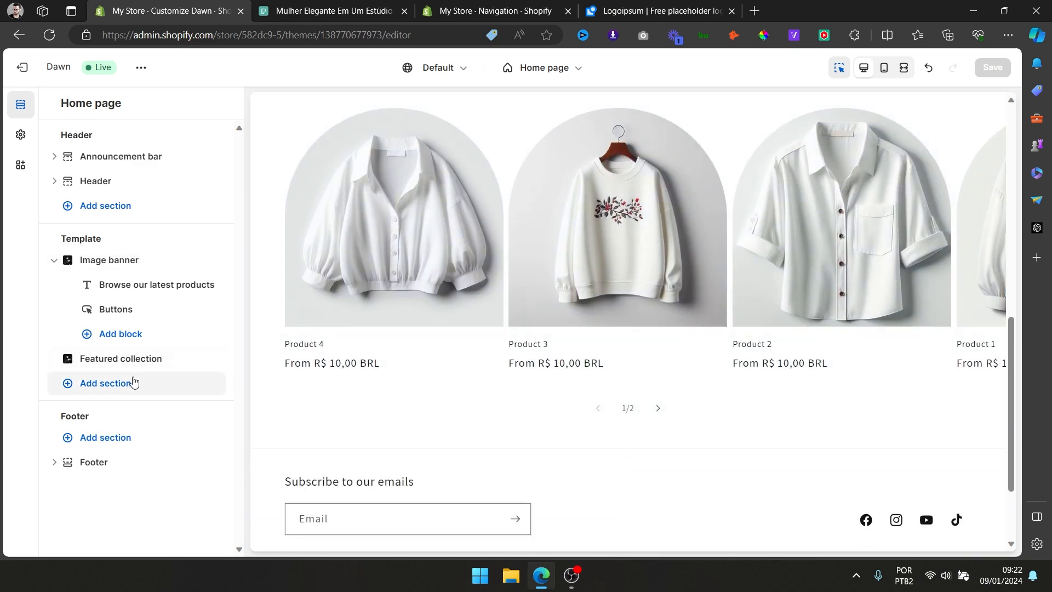
Try an Image with text section below the Featured collection, and remove it after reviewing its settings.
left_click(133, 382)
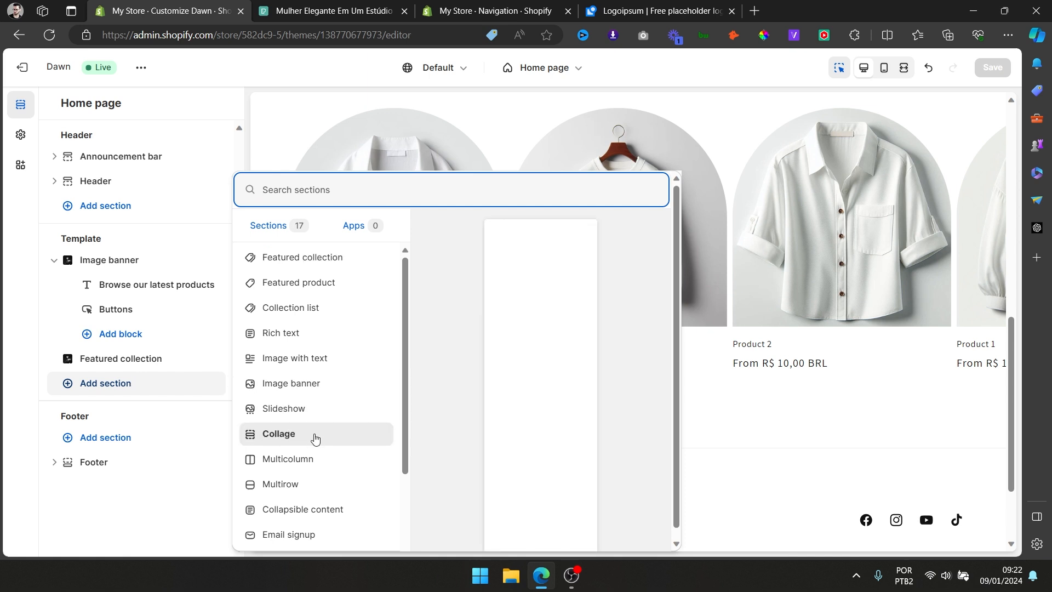
left_click(328, 360)
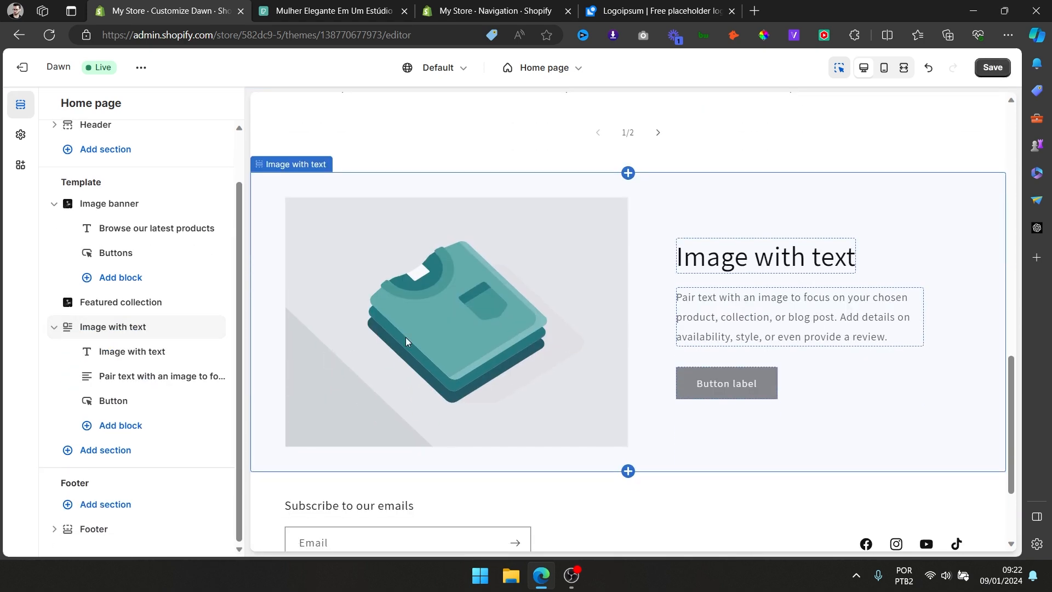
left_click(120, 327)
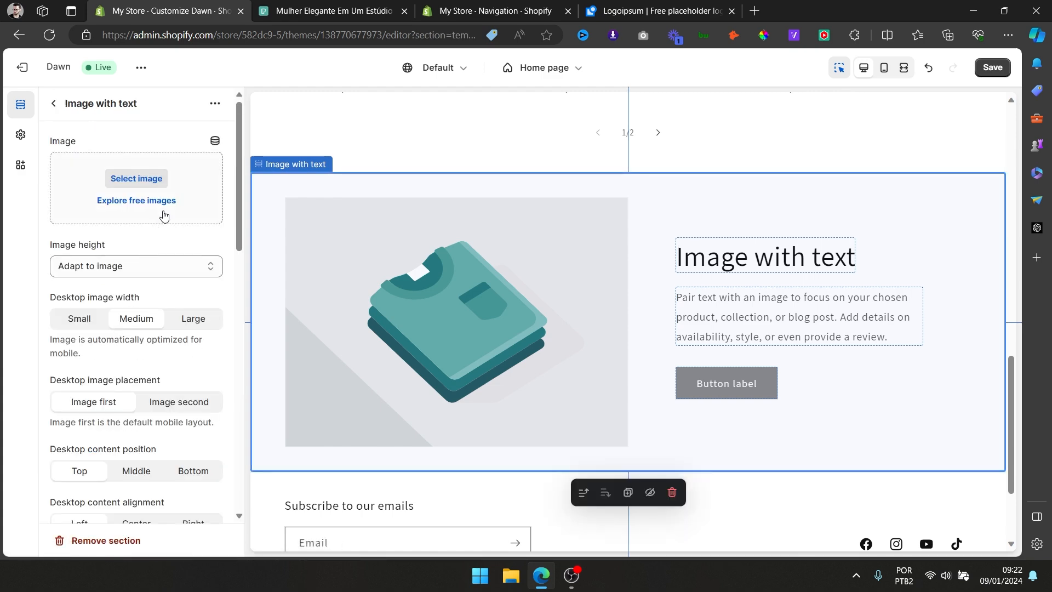
scroll(183, 223, "down", 10)
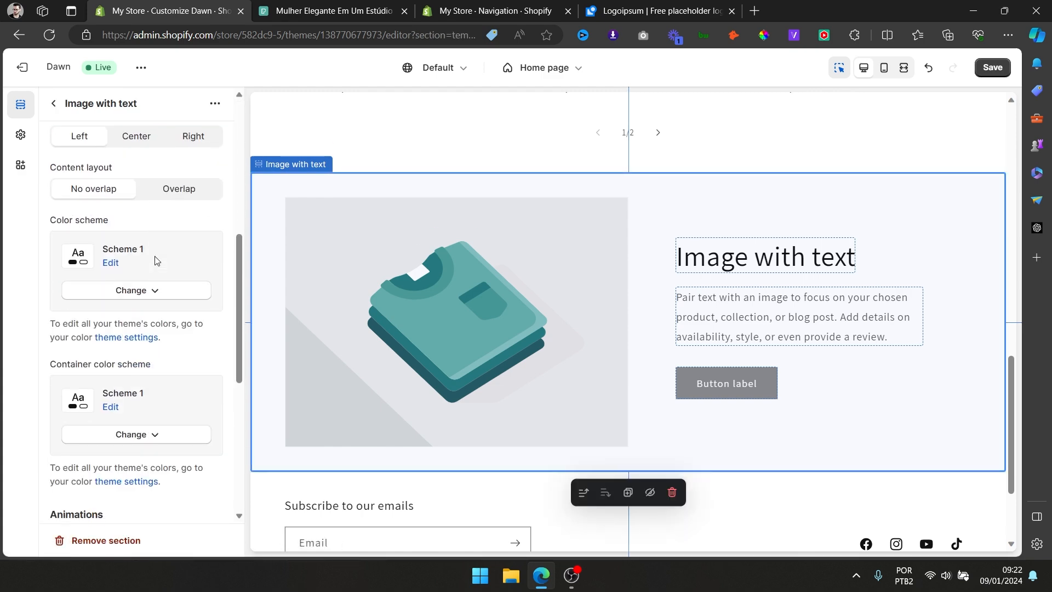
scroll(129, 173, "up", 10)
left_click(53, 103)
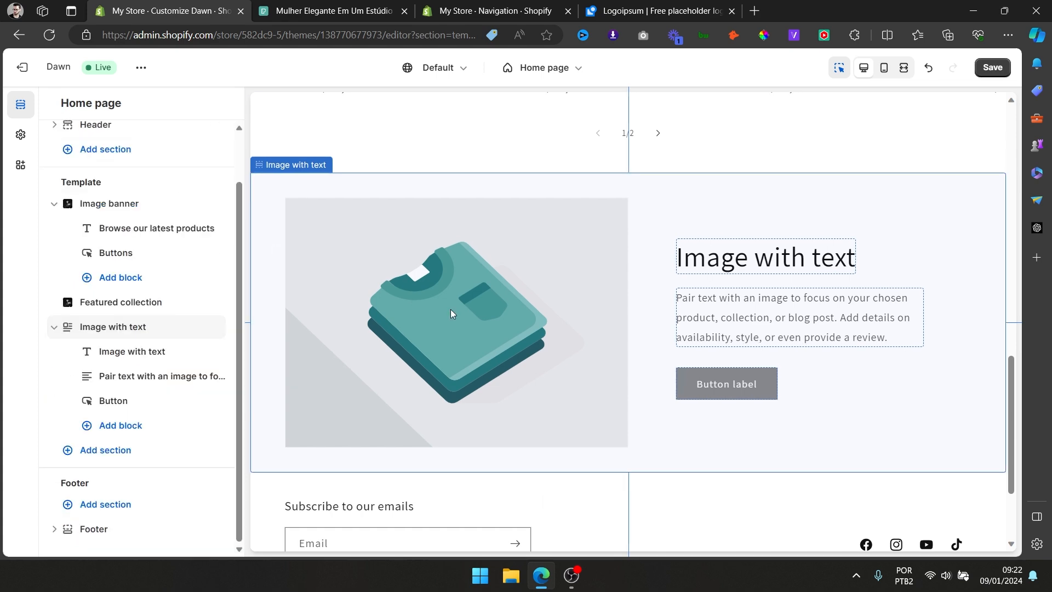
scroll(544, 333, "up", 10)
scroll(635, 268, "down", 10)
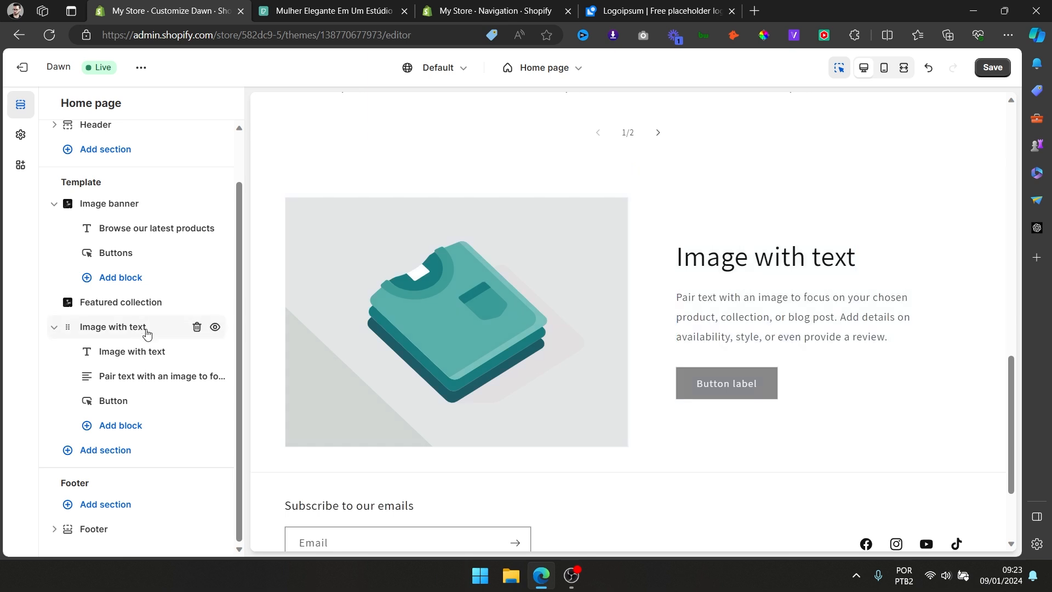
left_click(197, 327)
Browse the available template sections and add a Collage section below the Featured collection.
left_click(122, 382)
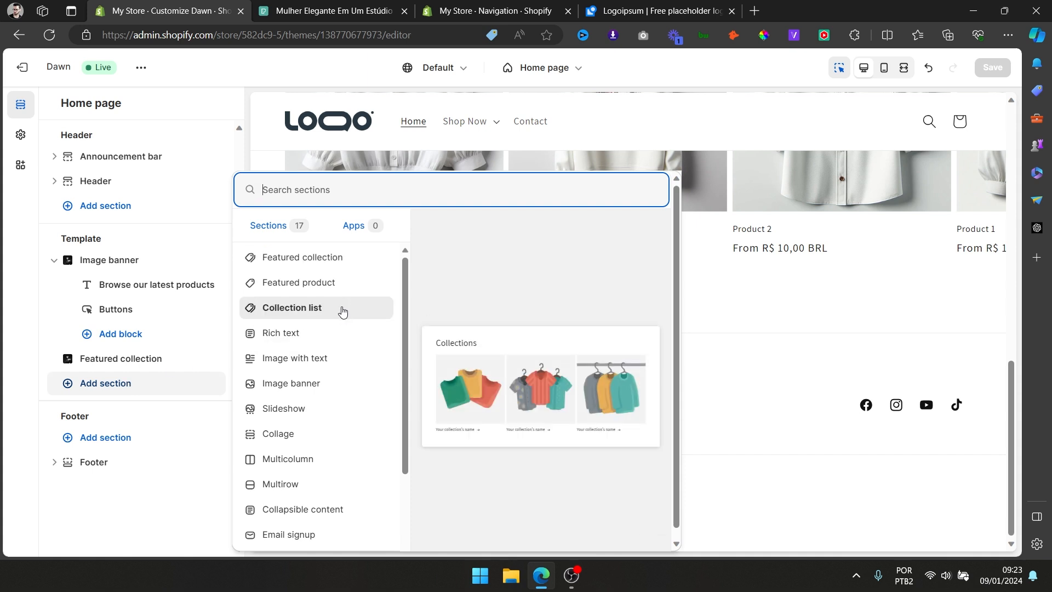
scroll(334, 348, "down", 2)
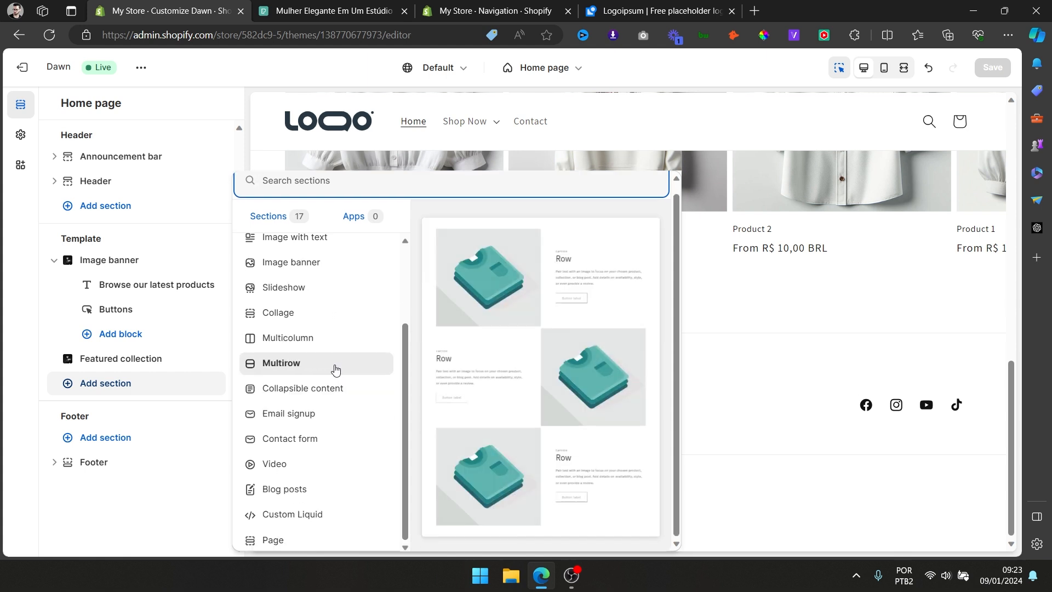
scroll(317, 383, "up", 2)
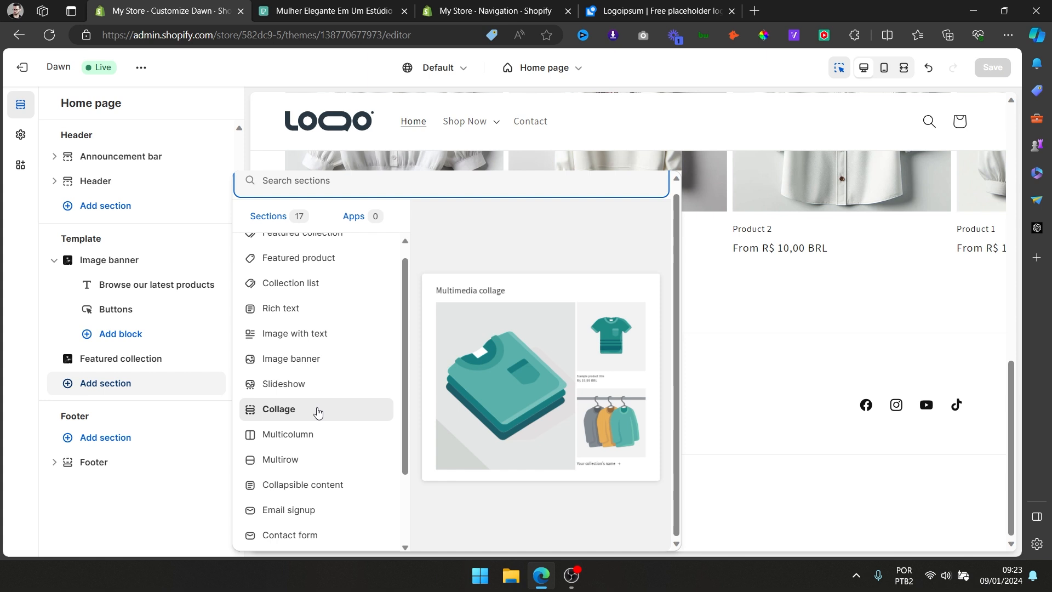
scroll(318, 412, "down", 1)
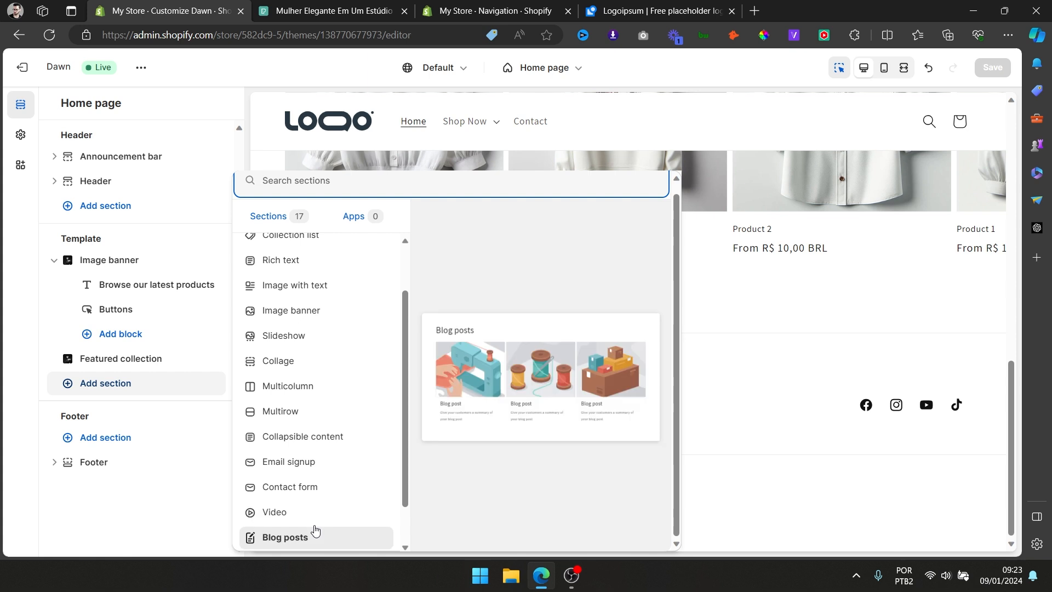
scroll(326, 515, "down", 1)
scroll(337, 471, "up", 3)
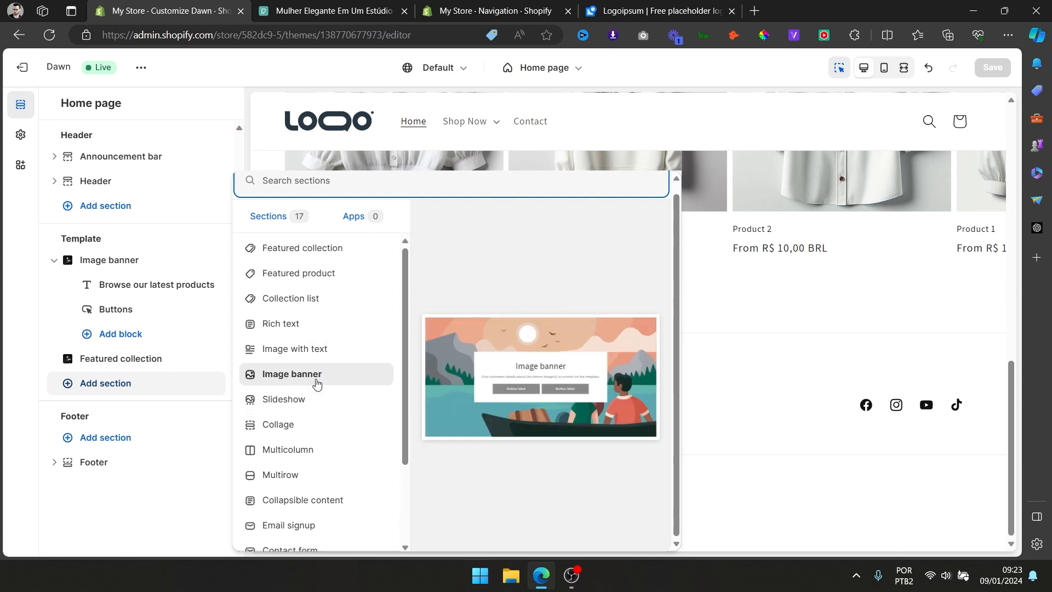
left_click(305, 431)
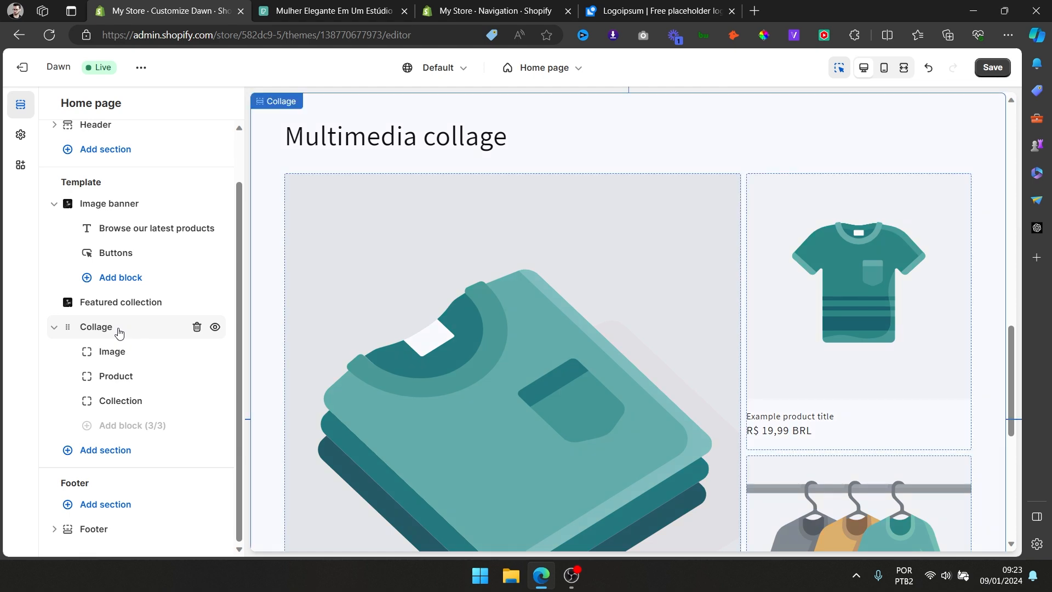
Clear the Collage section's heading and compare the desktop layouts, keeping Left large block.
left_click(118, 328)
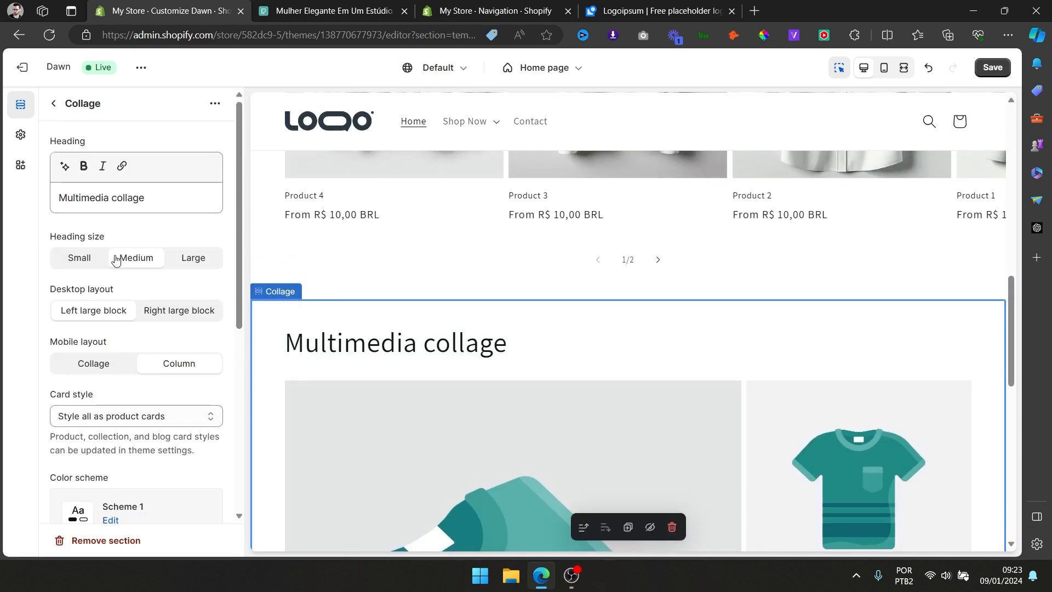
left_click_drag(159, 188, 3, 174)
key("BackSpace")
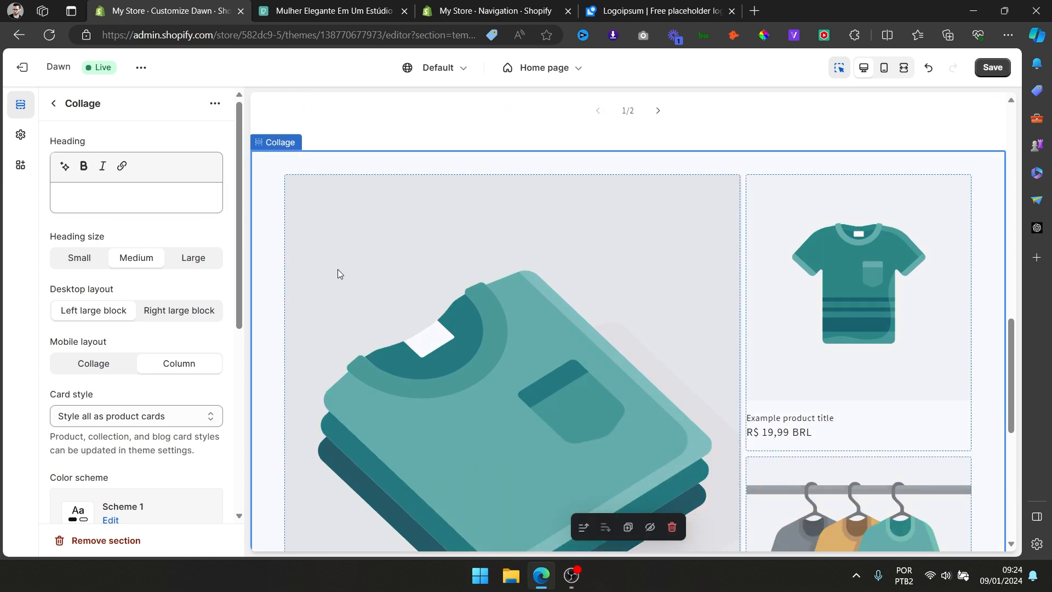
left_click(162, 311)
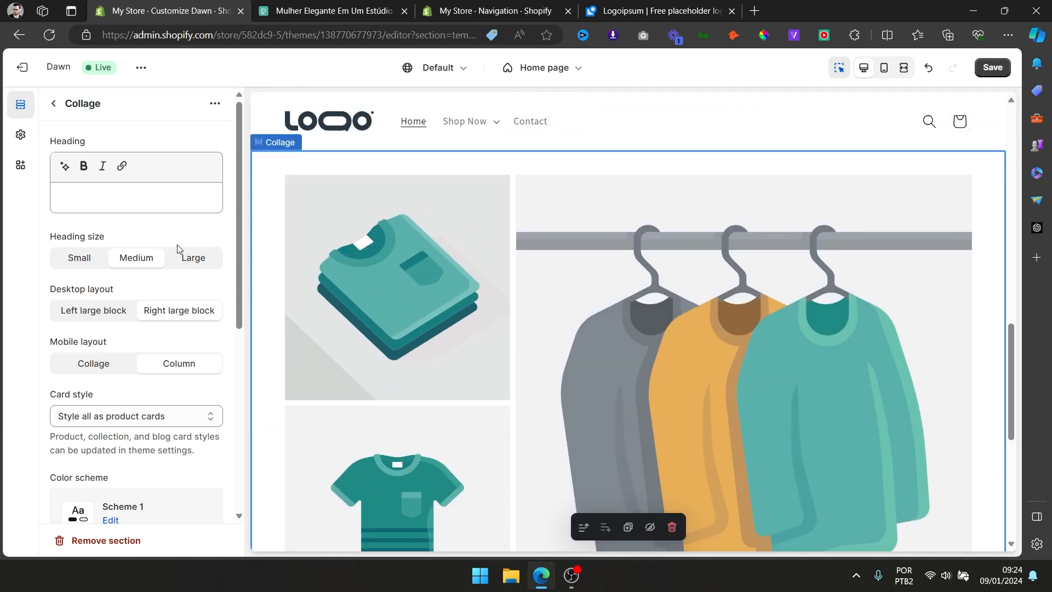
left_click(128, 310)
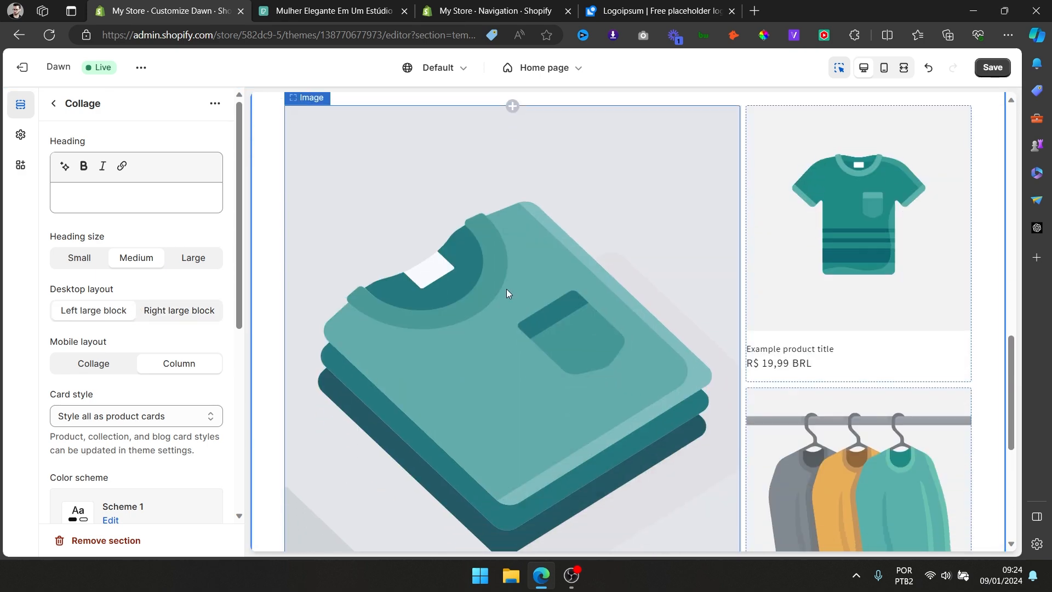
Delete the Product and Collection blocks from the Collage section, leaving only the Image block.
left_click(53, 103)
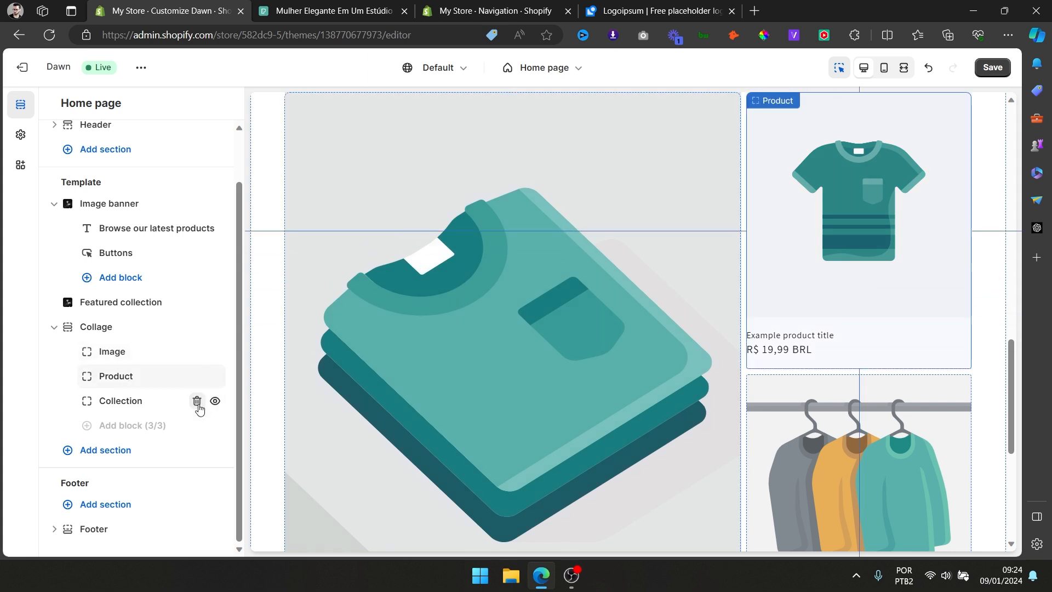
left_click(196, 401)
left_click(196, 401)
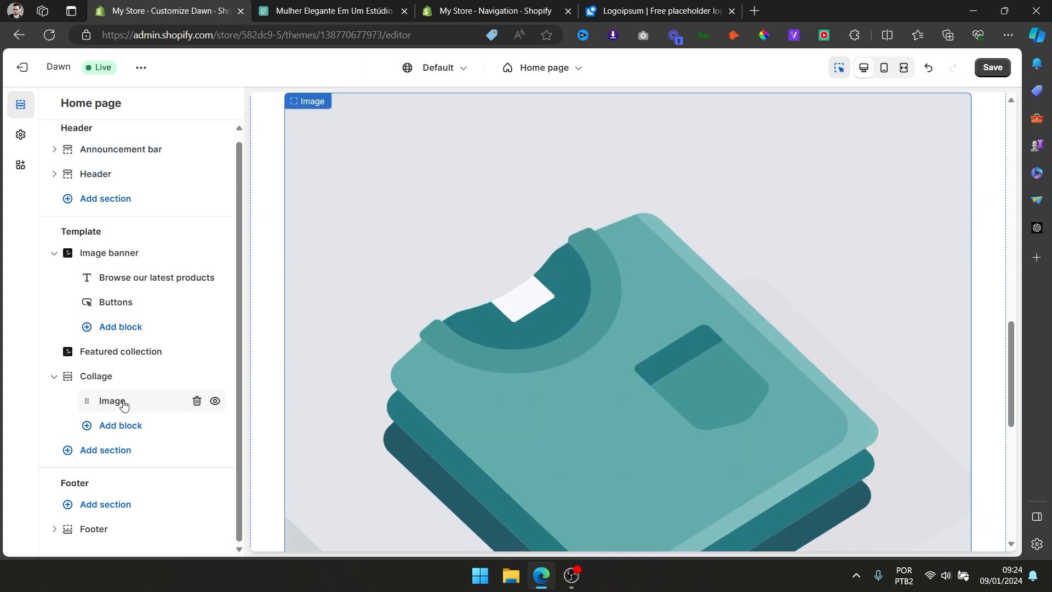
Add a Product block and a Video block to the Collage section.
left_click(118, 426)
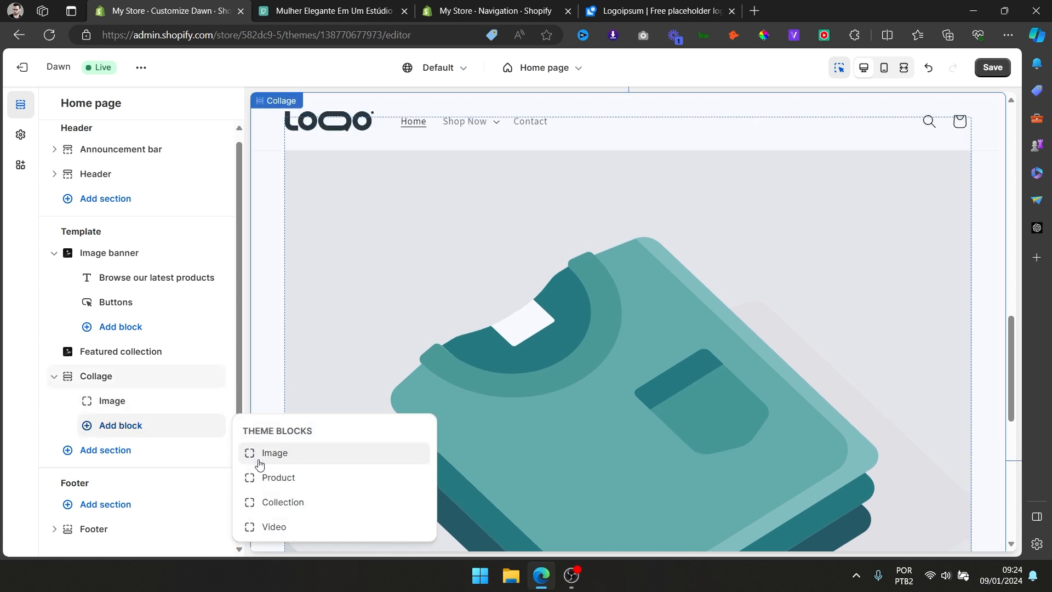
left_click(277, 477)
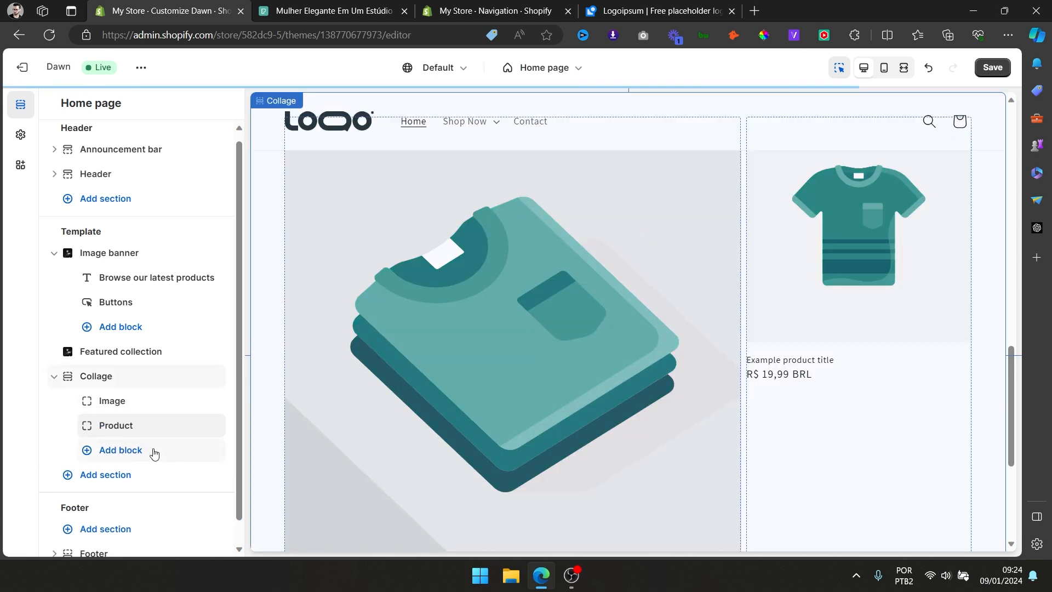
left_click(157, 452)
left_click(296, 544)
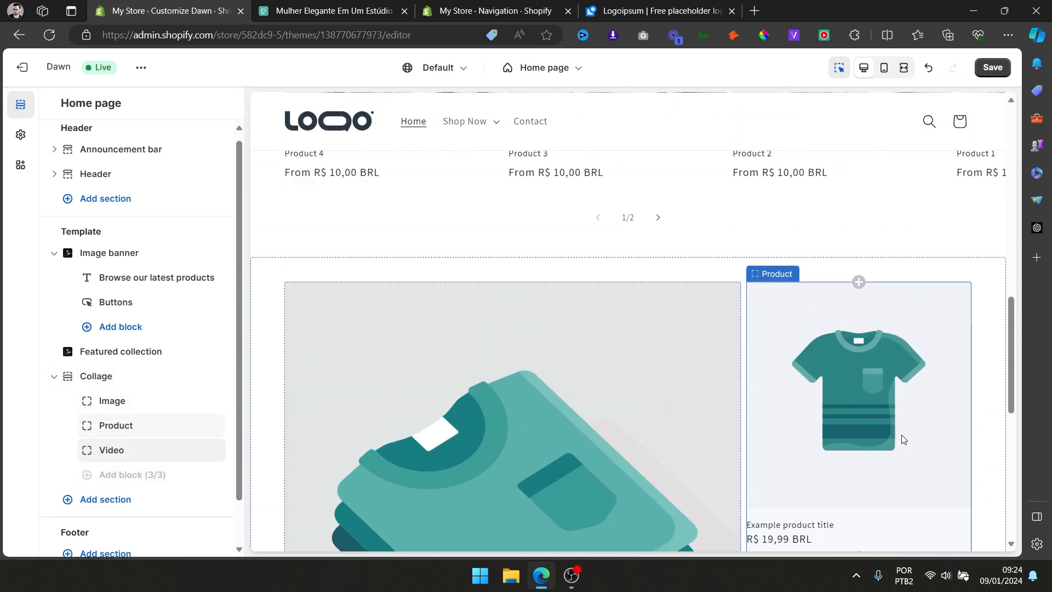
Move the Video block above the Image block in the Collage and check the arrangement in the preview.
left_click_drag(107, 449, 97, 413)
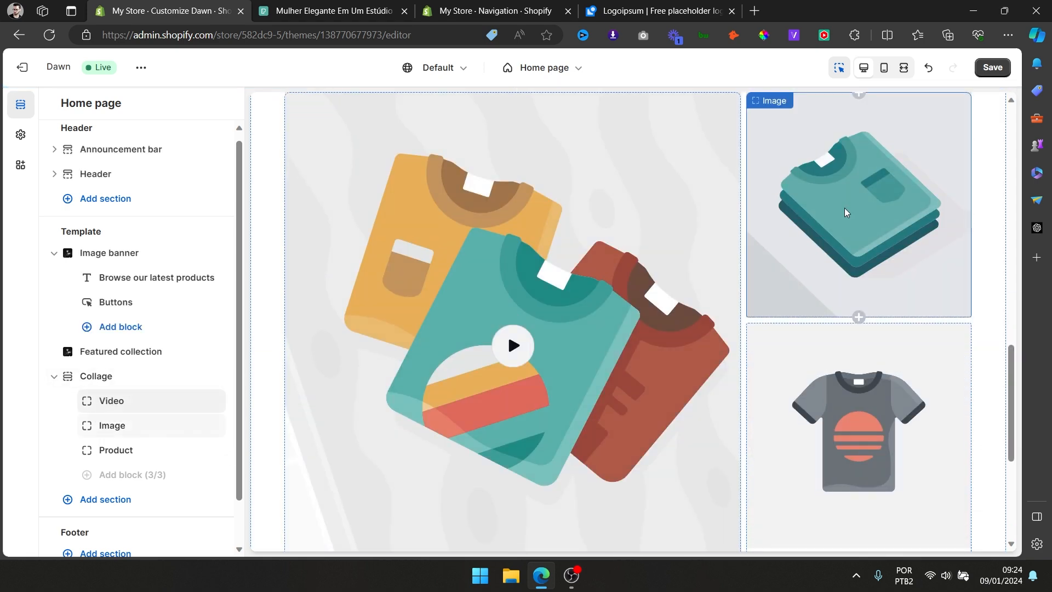
scroll(845, 212, "up", 5)
scroll(573, 340, "down", 2)
scroll(573, 344, "down", 1)
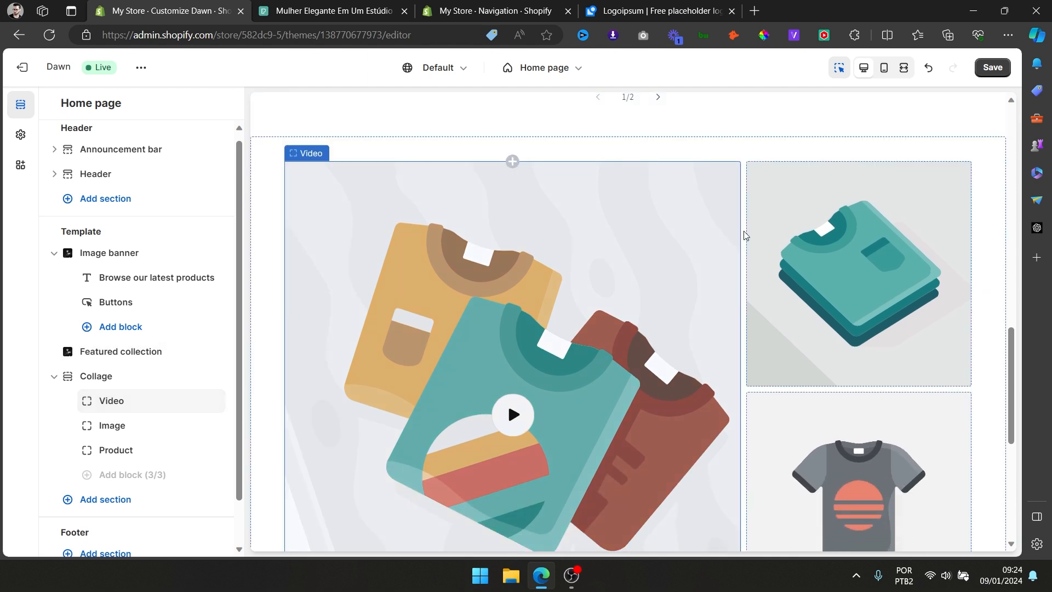
scroll(720, 215, "down", 2)
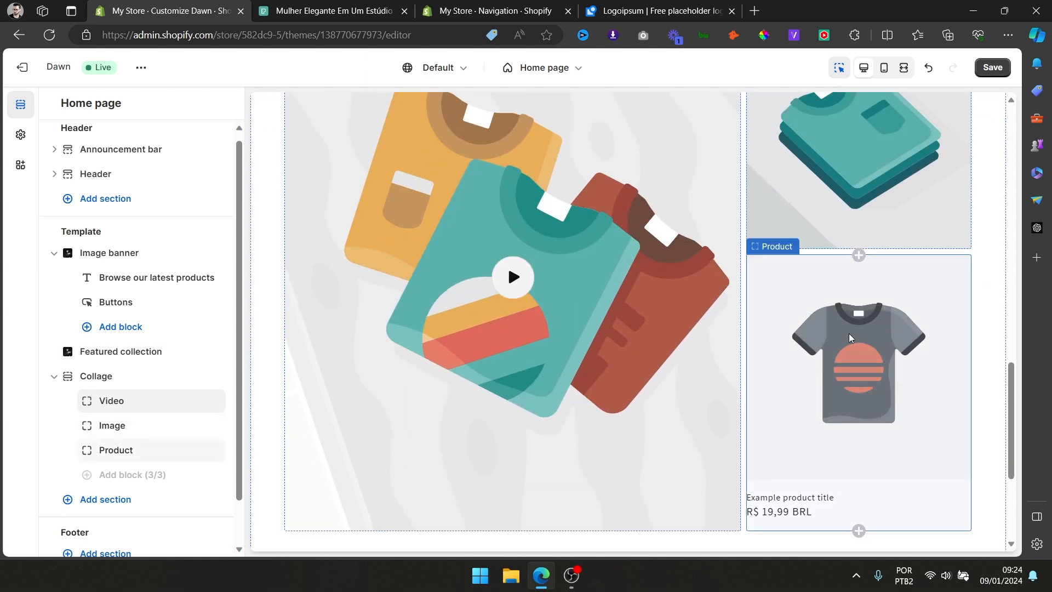
Assign Product 3 to the Collage section's Product block.
left_click(155, 446)
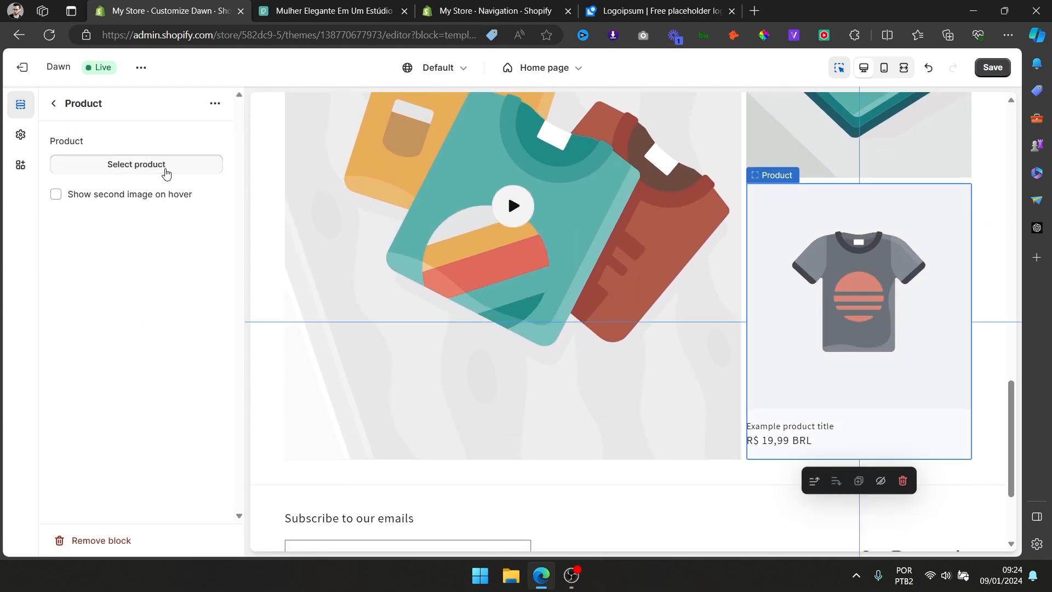
left_click(163, 167)
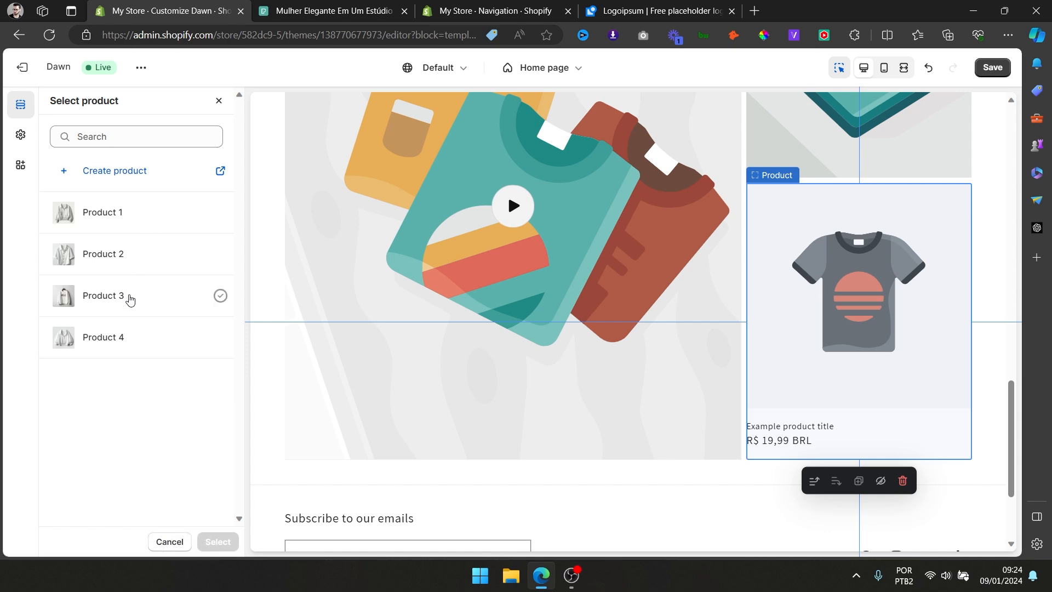
left_click(130, 300)
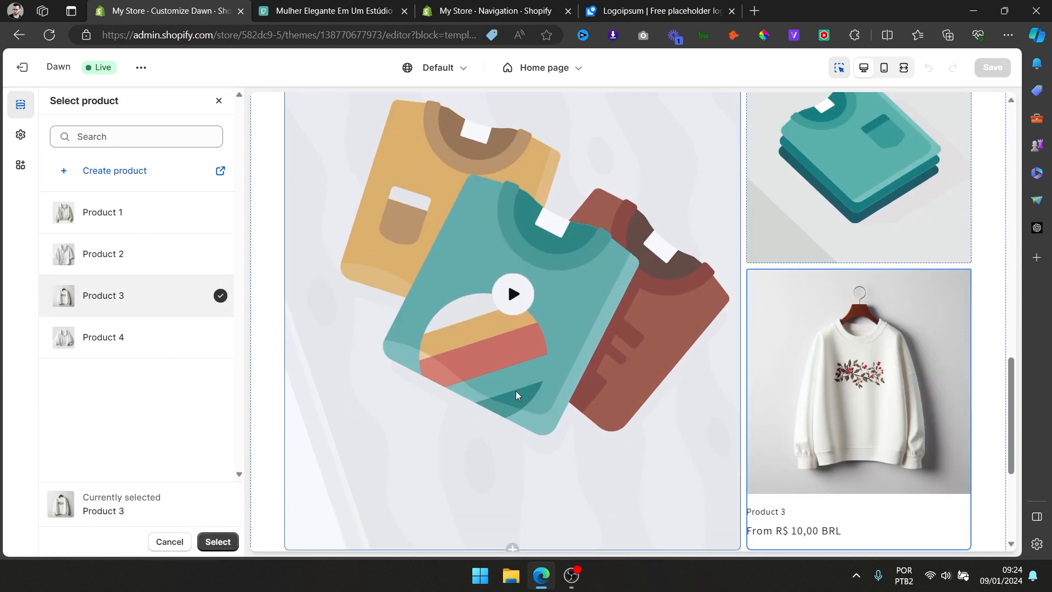
left_click(218, 540)
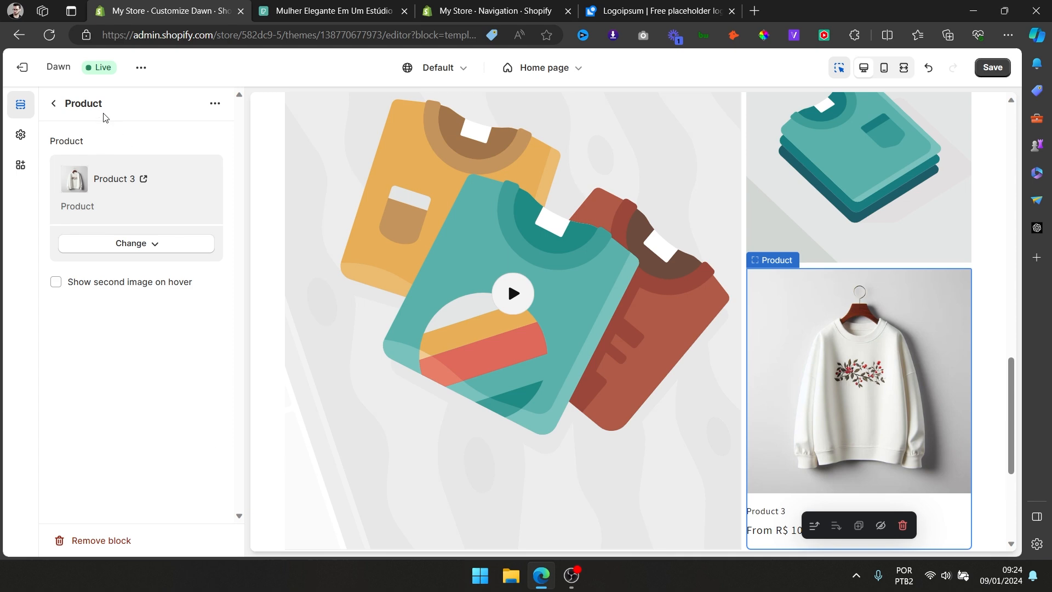
left_click(57, 108)
Change the Collage section's color scheme to Scheme 3 and check it against the featured collection in the preview.
left_click(122, 377)
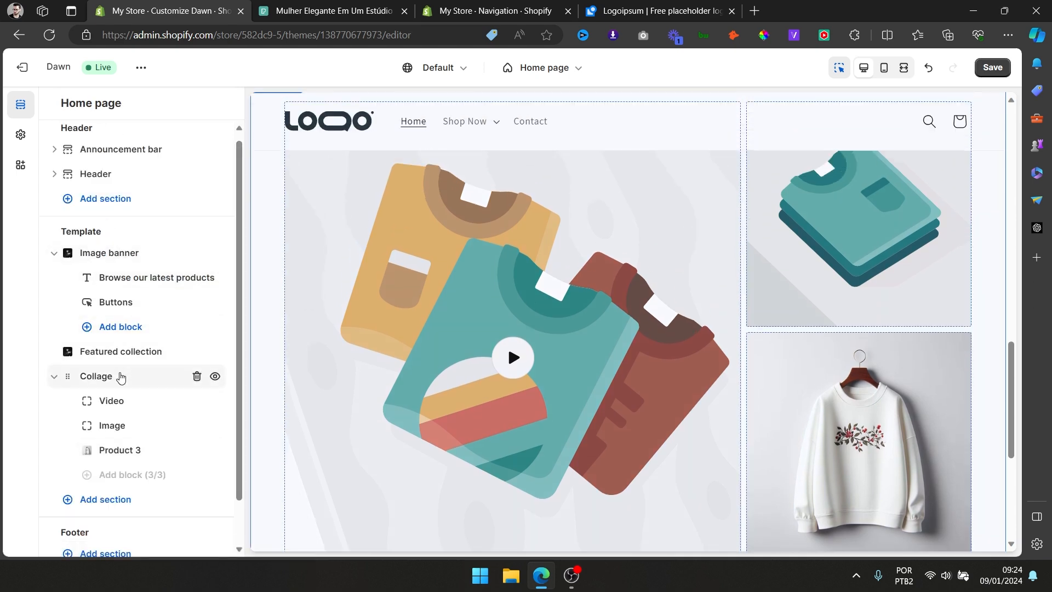
scroll(383, 255, "up", 2)
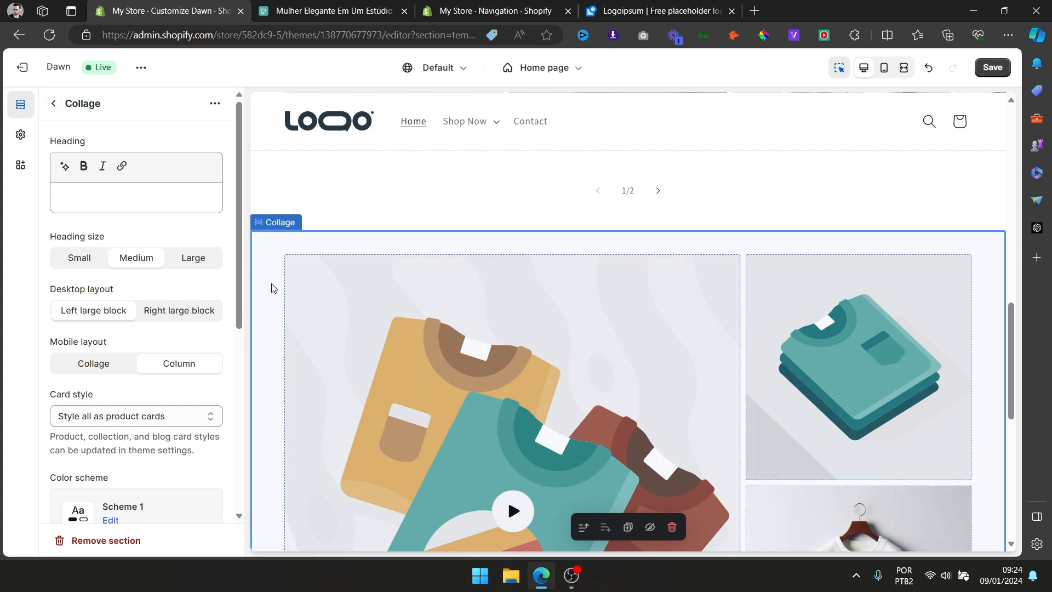
scroll(165, 219, "down", 4)
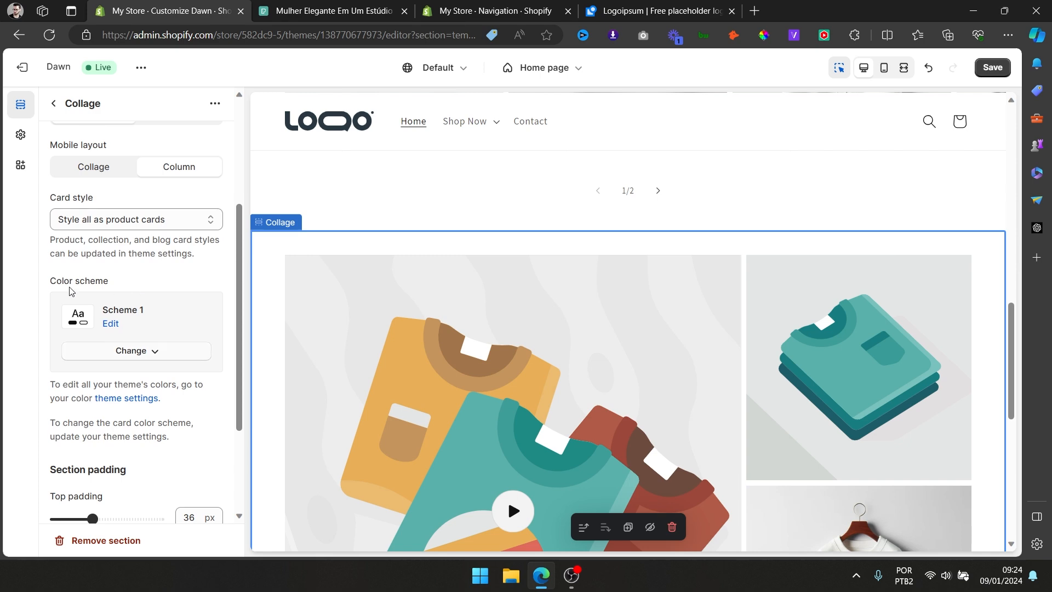
left_click(129, 351)
left_click(134, 454)
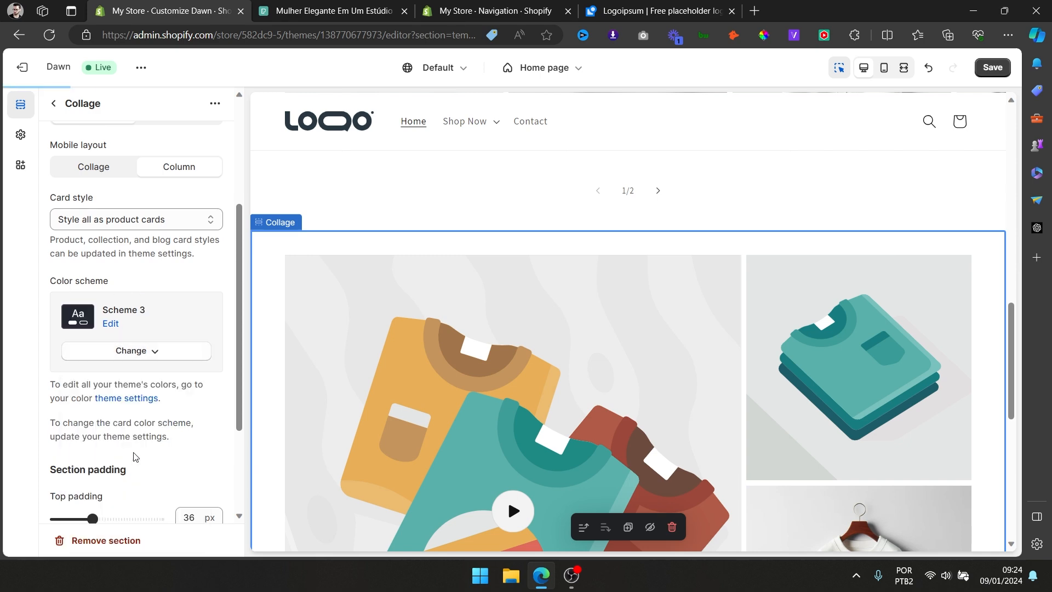
scroll(578, 379, "up", 6)
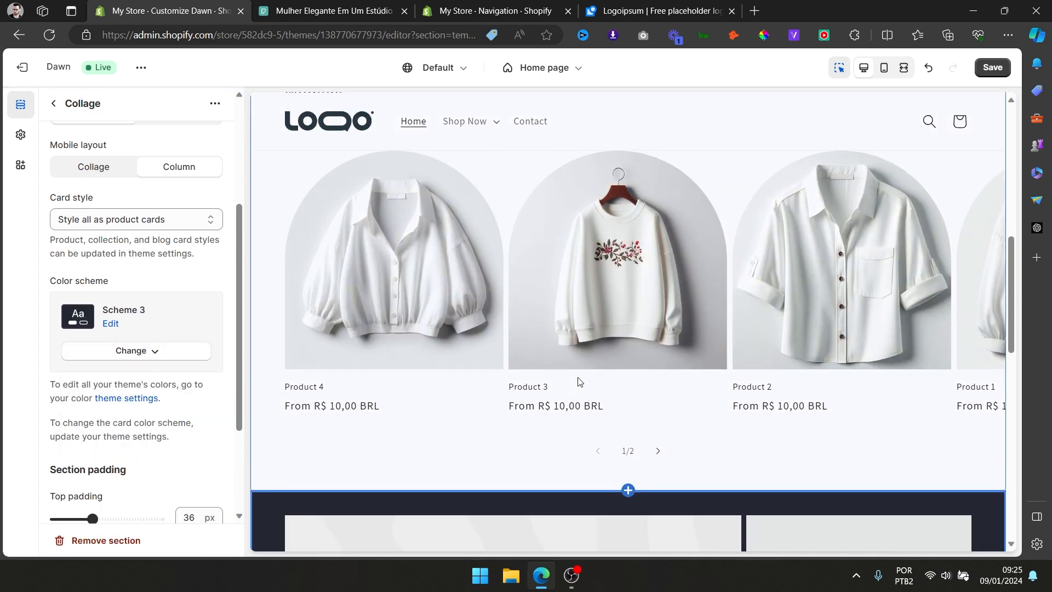
scroll(577, 380, "up", 3)
scroll(582, 373, "down", 12)
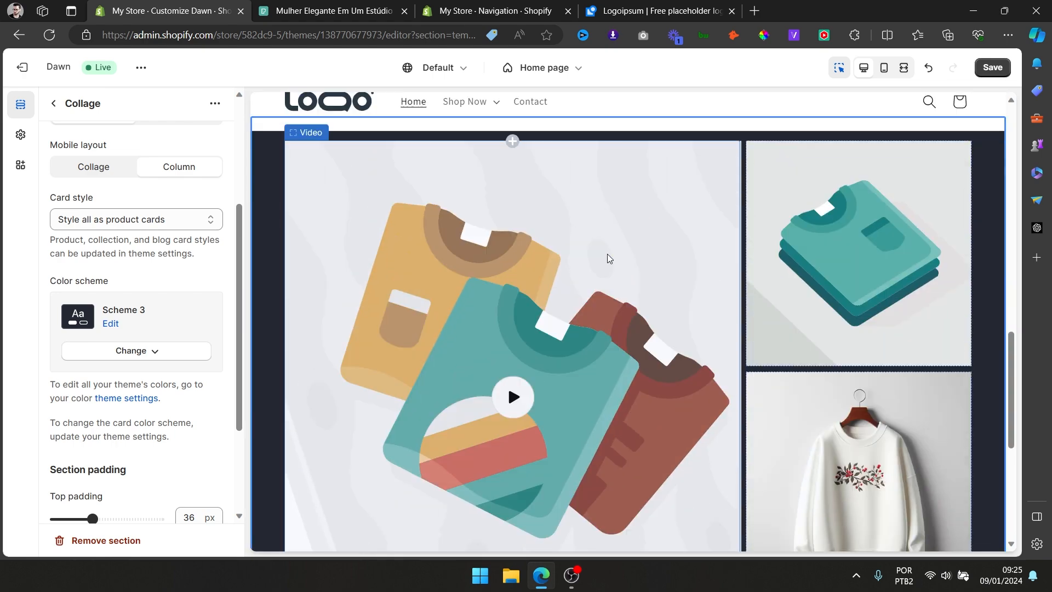
scroll(610, 257, "up", 2)
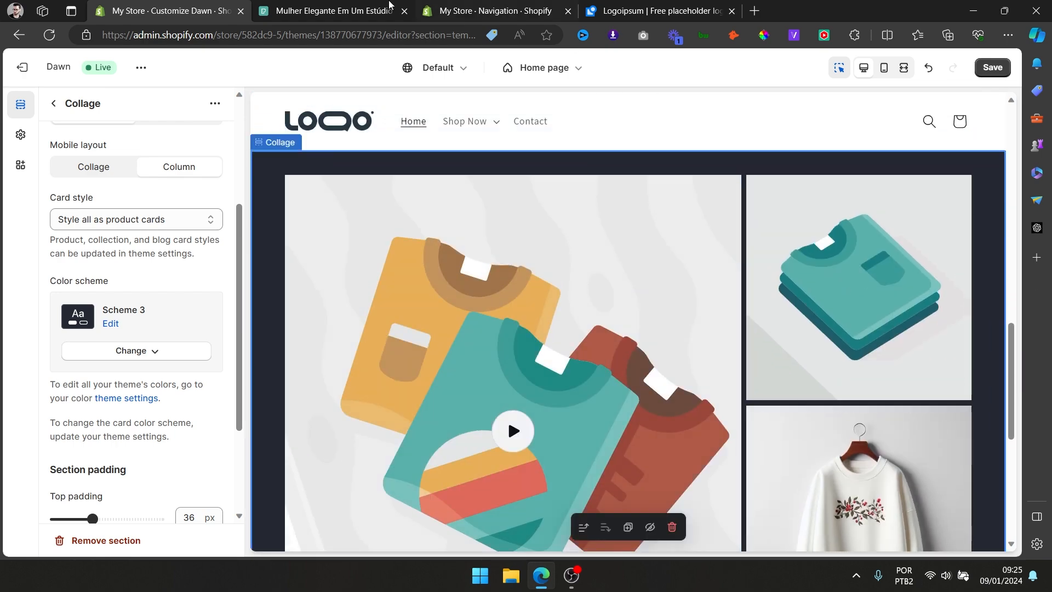
Switch to Pexels and download the black-and-white close-up portrait of the long-haired woman from the related photos.
left_click(349, 6)
left_click(771, 189)
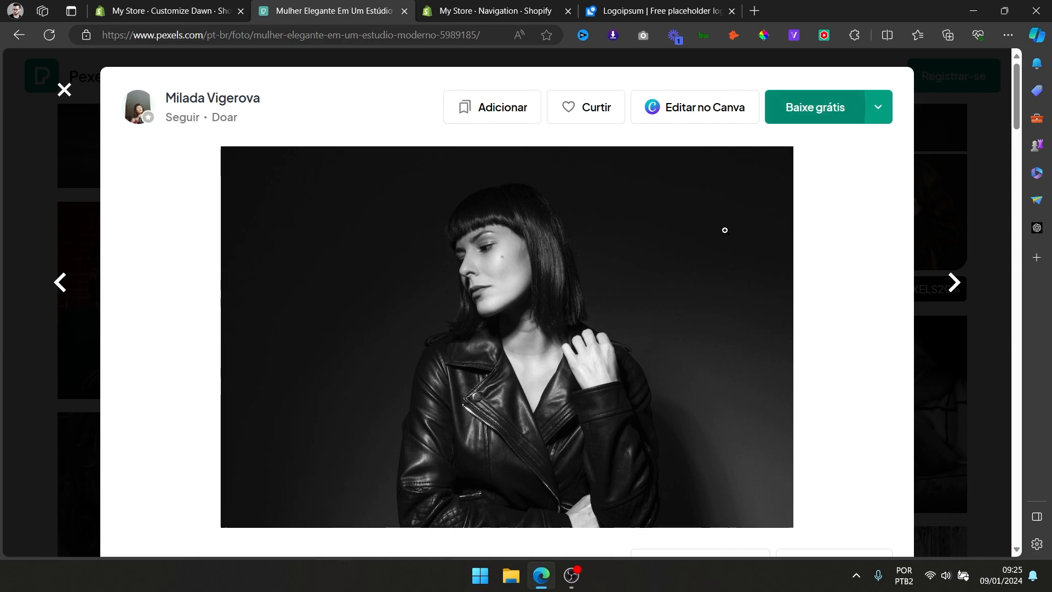
scroll(756, 214, "down", 10)
scroll(490, 232, "up", 2)
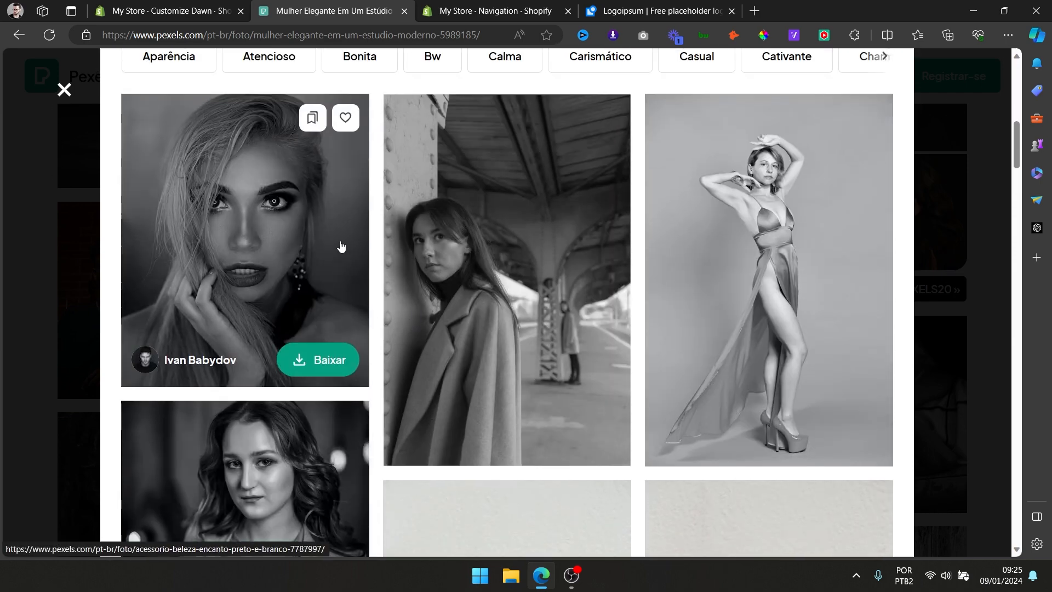
left_click(330, 243)
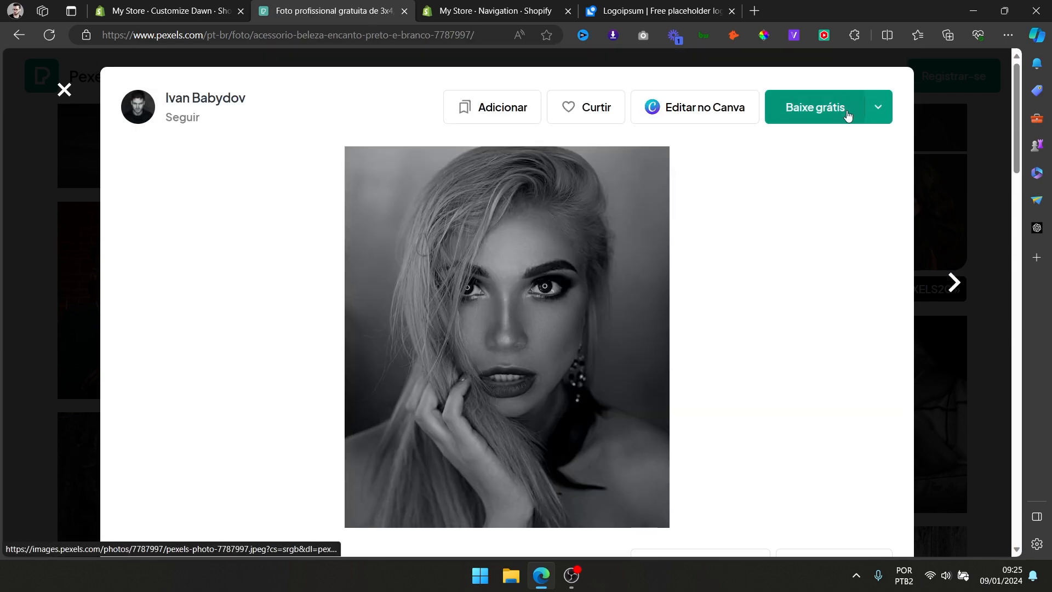
left_click(840, 107)
Return to the Shopify theme editor and fill the Collage's Image block with the newly downloaded portrait photo.
key("ctrl+shift+Tab")
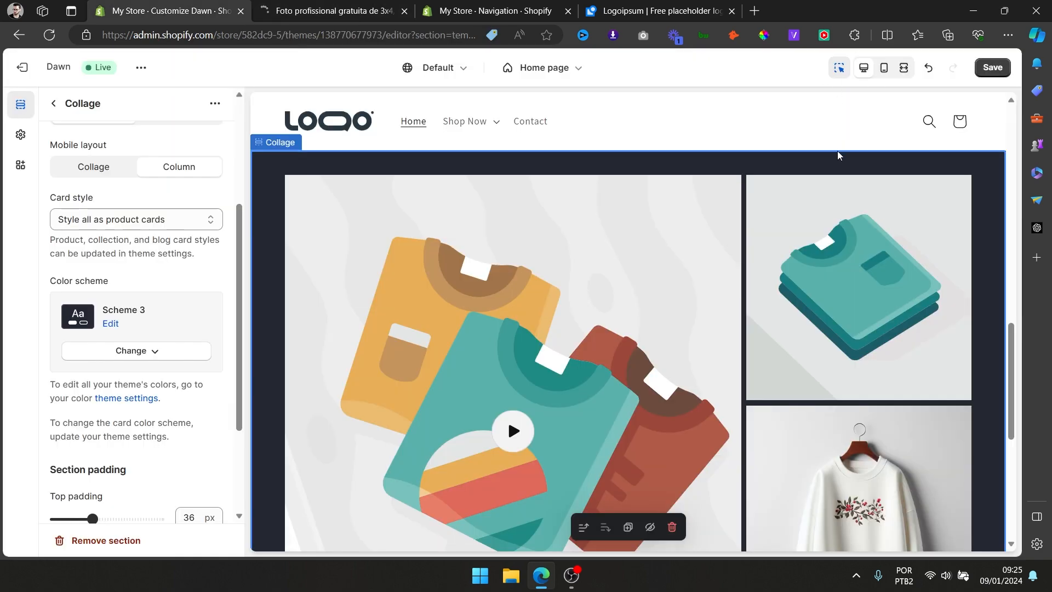
scroll(150, 274, "down", 1)
scroll(483, 320, "down", 5)
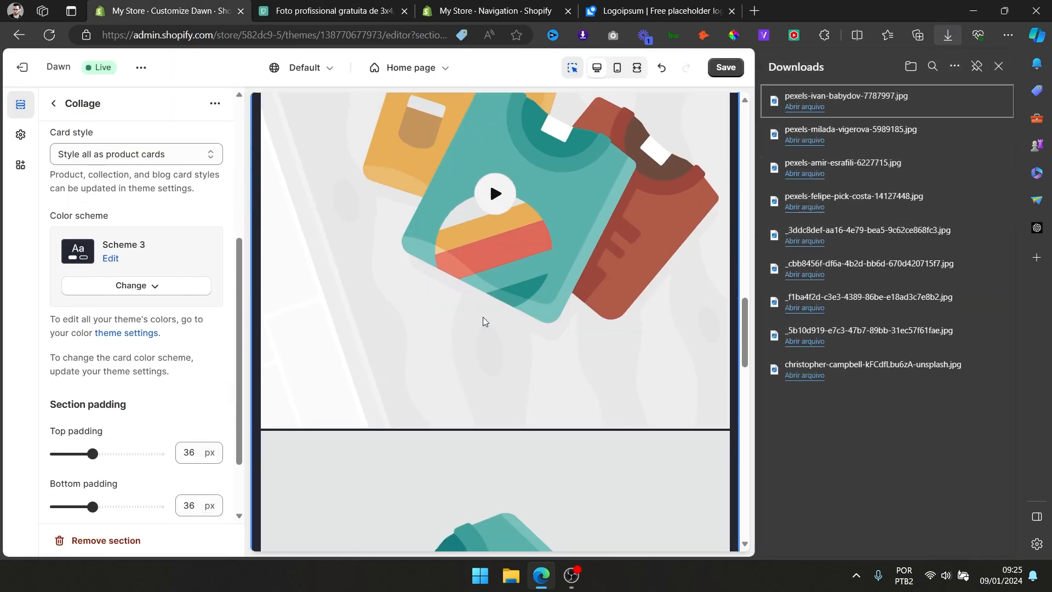
scroll(504, 329, "down", 4)
left_click(528, 343)
left_click_drag(846, 99, 123, 183)
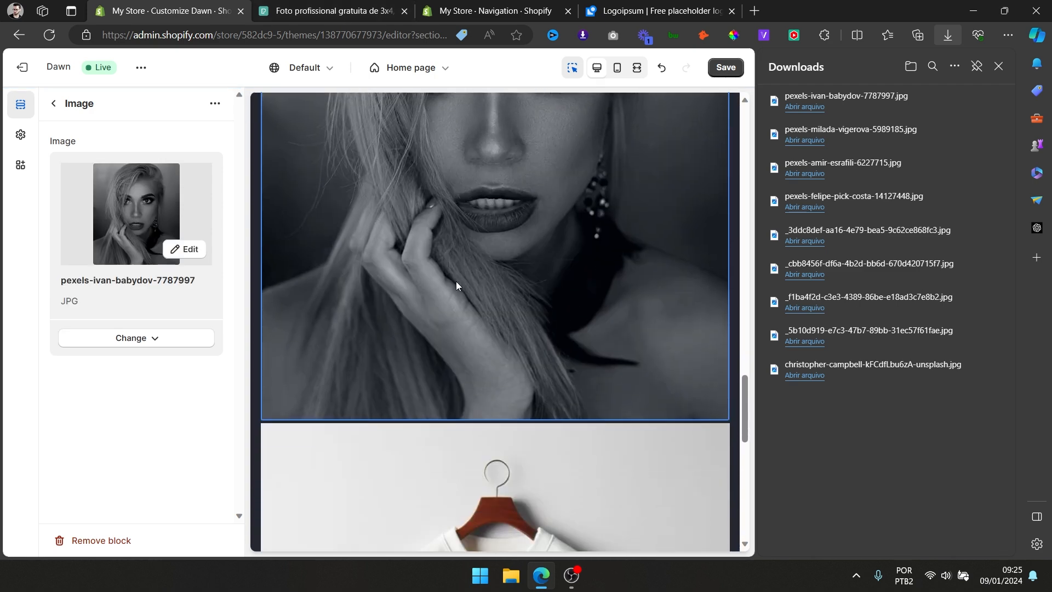
Switch to Pexels, close the downloaded photo's page and show the video results for women black background.
key("ctrl+Tab")
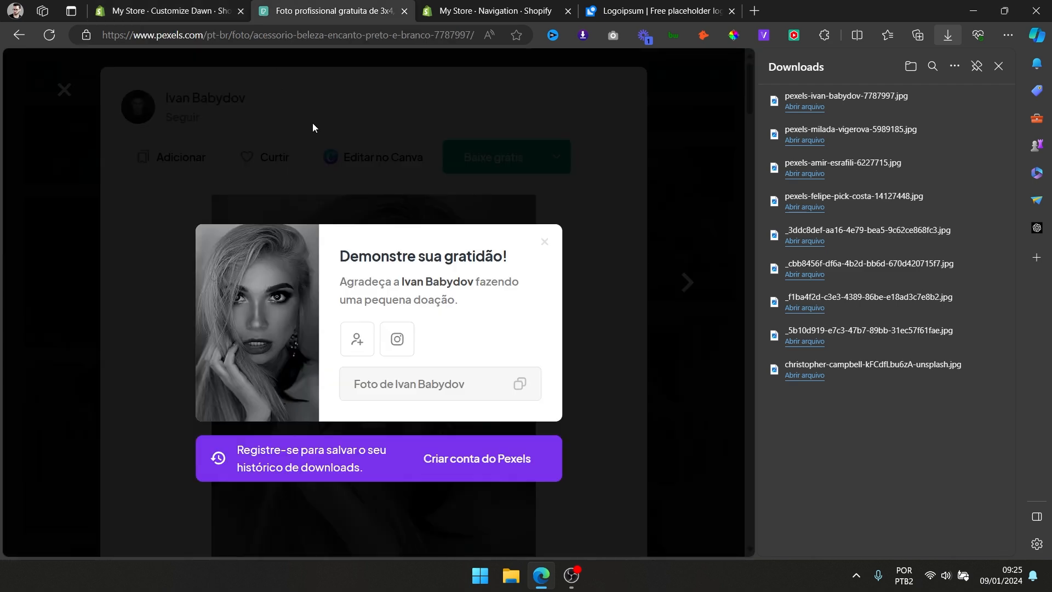
left_click(284, 104)
left_click(63, 89)
scroll(372, 198, "up", 10)
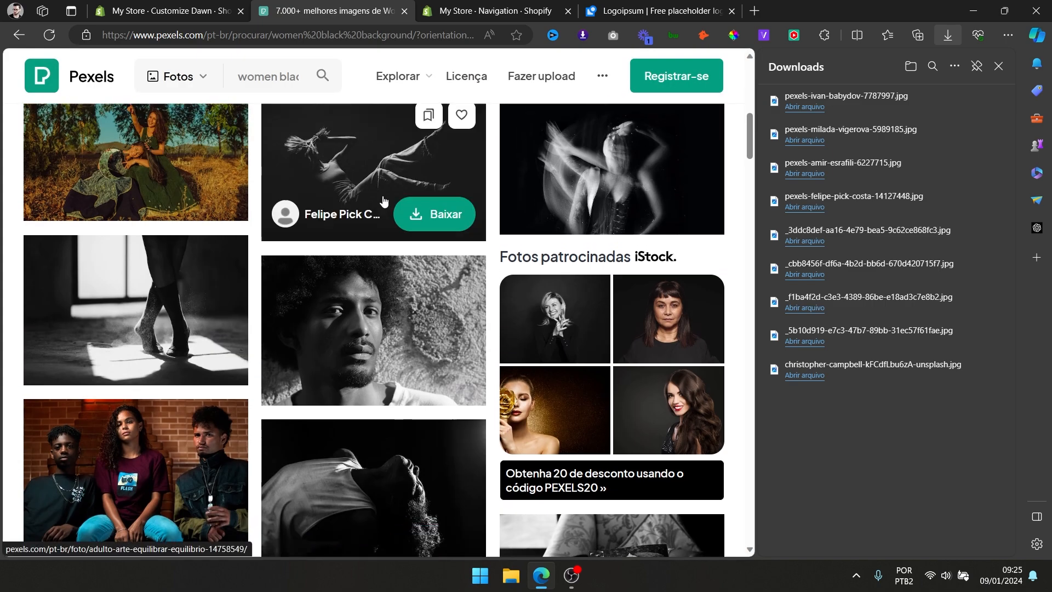
left_click(140, 224)
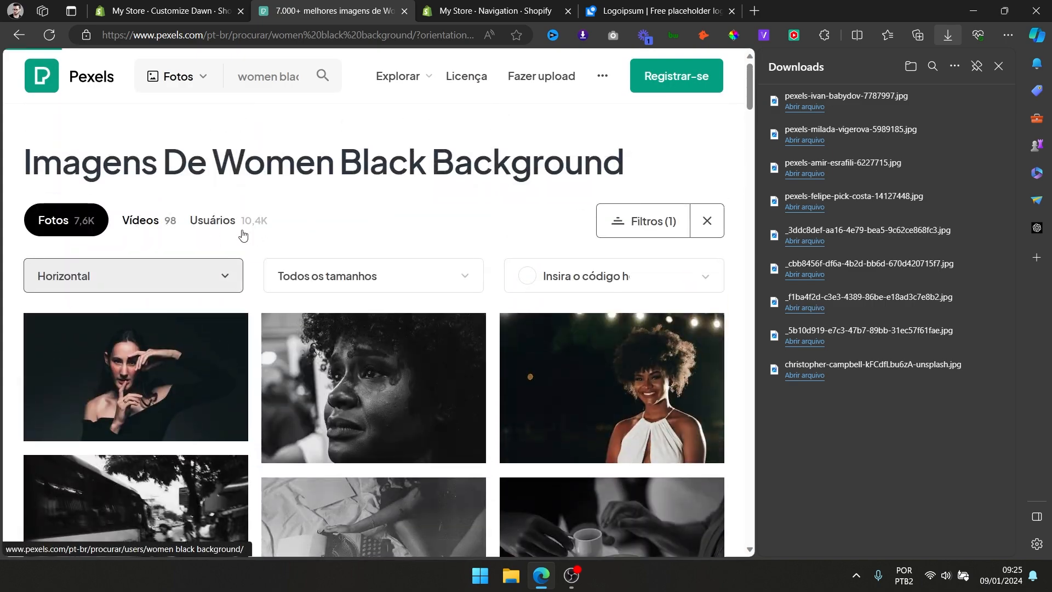
Browse the video results and download the cottonbro studio clip of a woman in black standing by a waterside road.
scroll(301, 188, "down", 5)
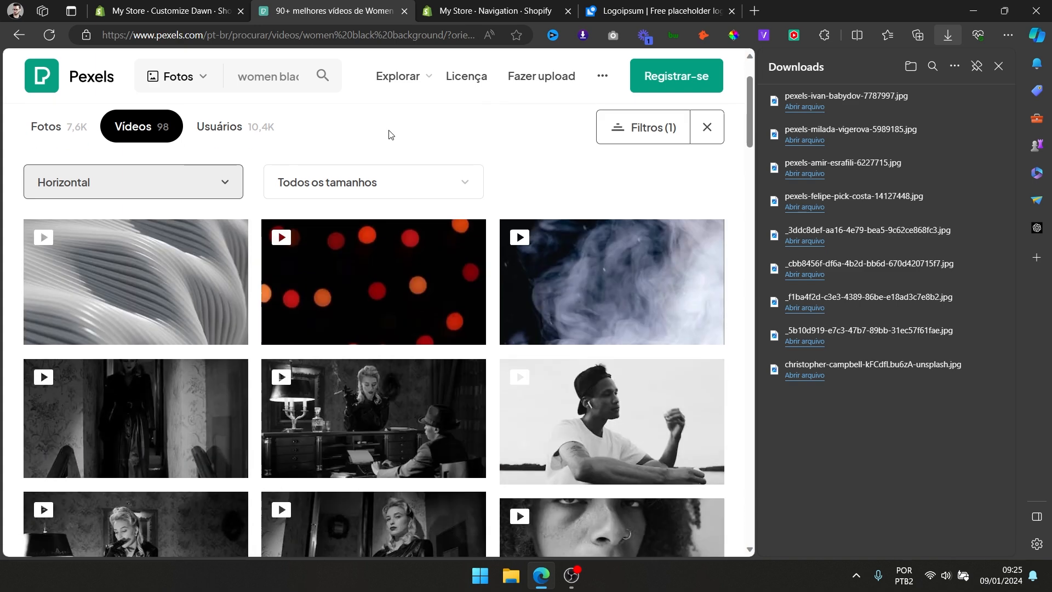
scroll(483, 236, "down", 5)
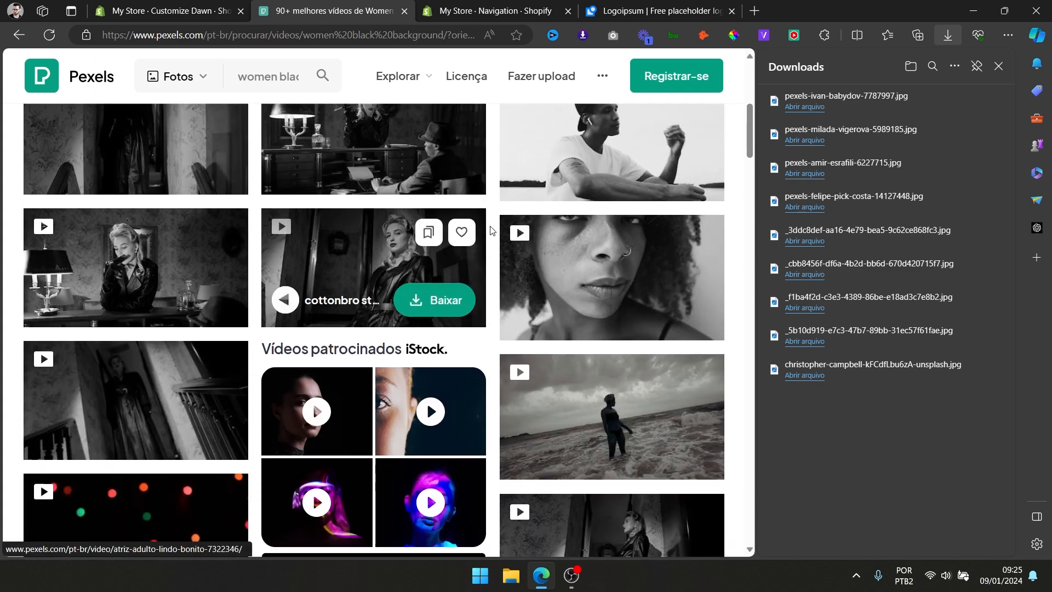
scroll(630, 264, "down", 7)
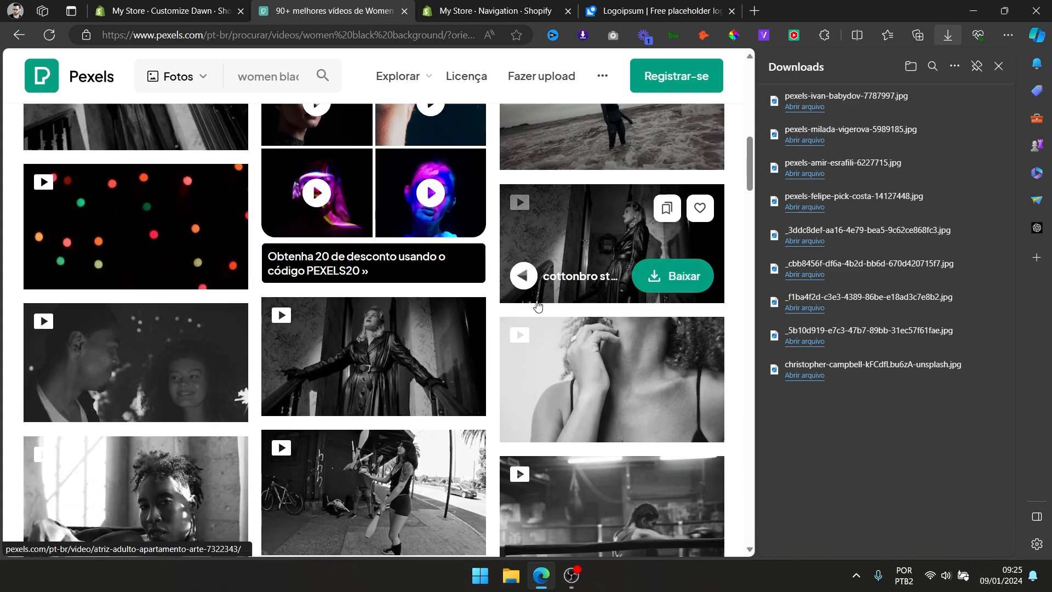
scroll(452, 256, "down", 2)
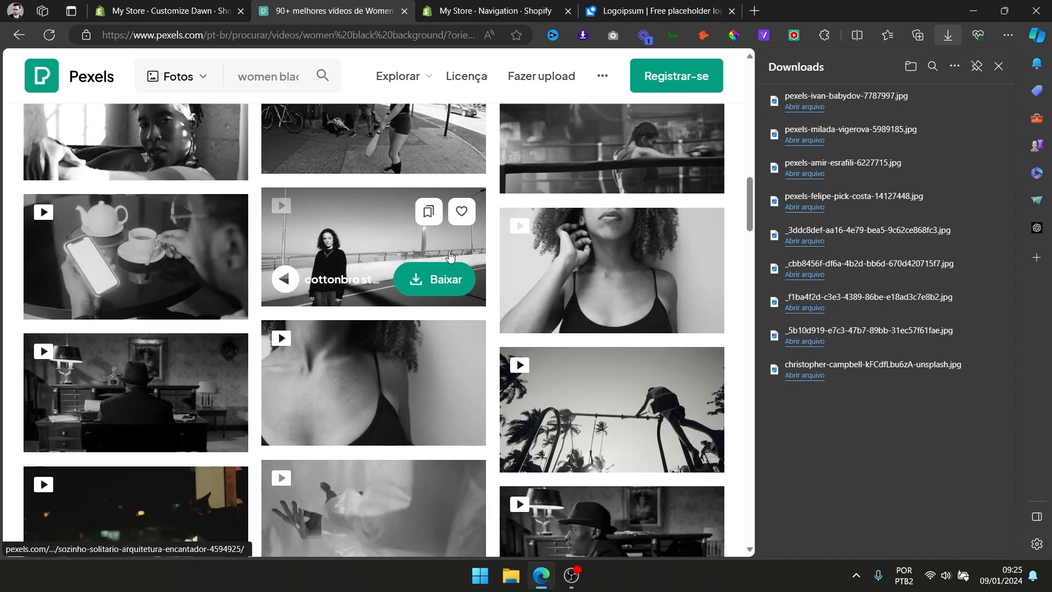
left_click(382, 248)
left_click(575, 112)
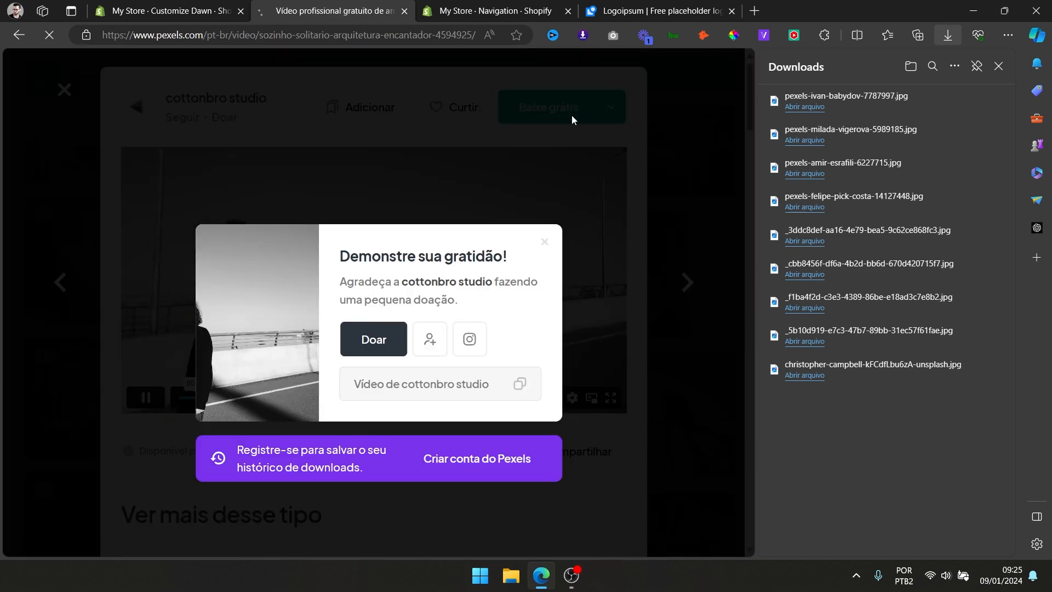
left_click(544, 244)
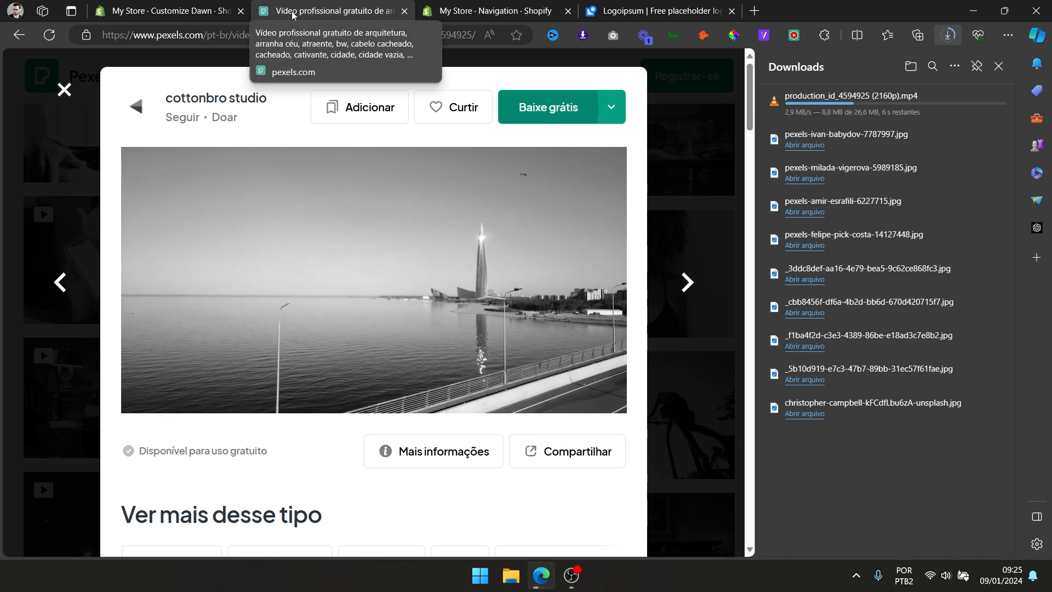
left_click(612, 109)
Return to the Shopify theme editor, review the Collage Video block's cover image and URL settings, and close the downloads list.
left_click(187, 6)
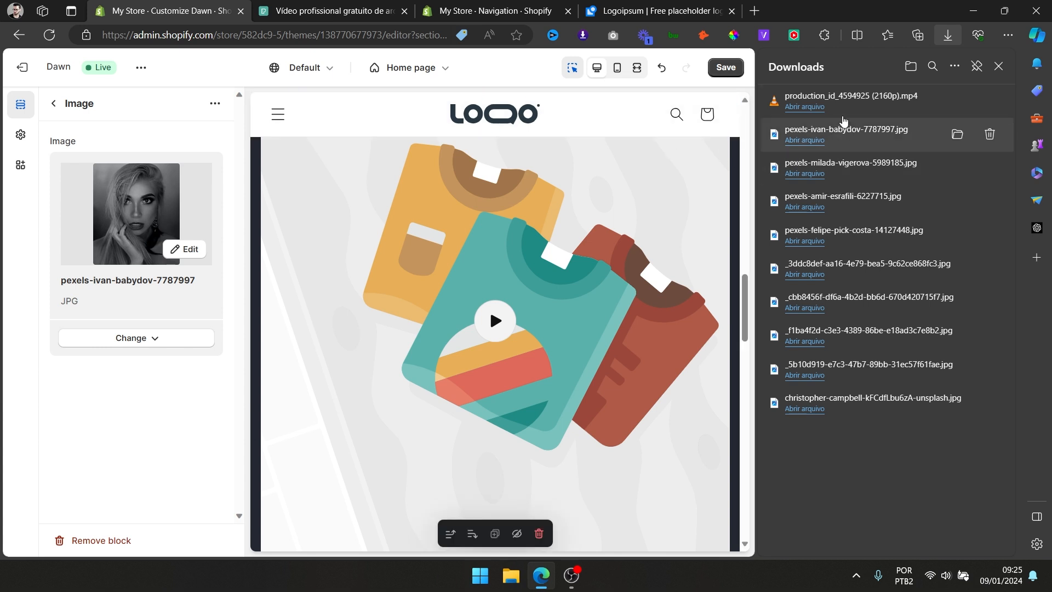
scroll(352, 249, "up", 1)
left_click(351, 249)
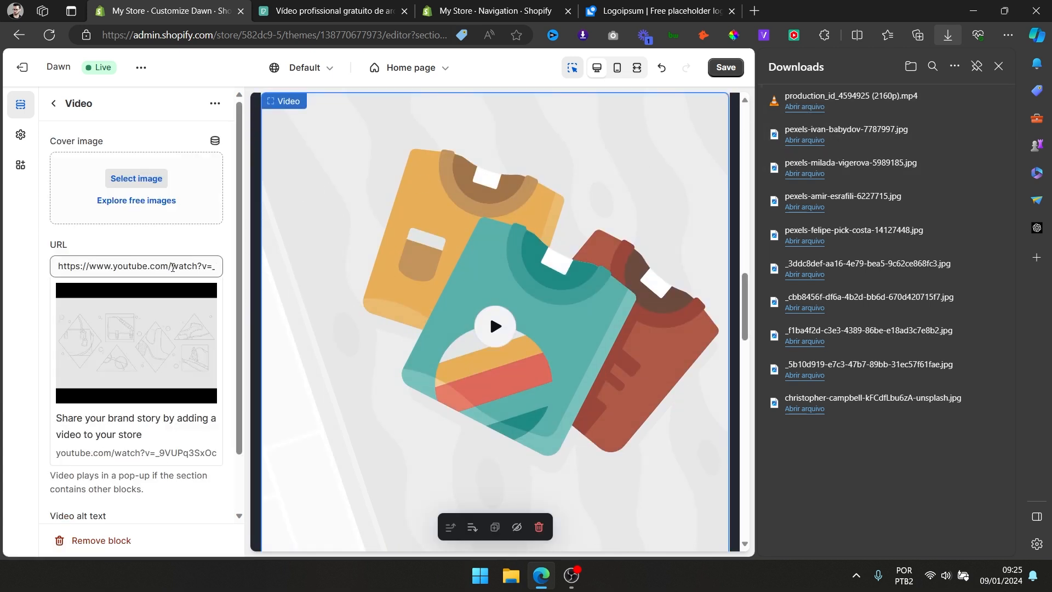
scroll(156, 239, "down", 1)
scroll(159, 252, "up", 1)
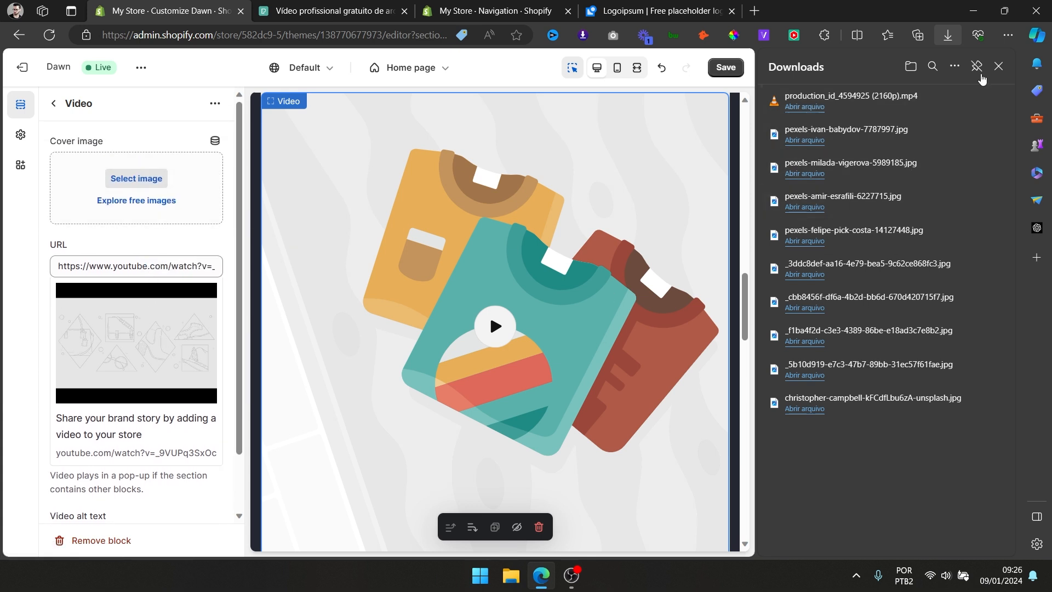
left_click(1000, 68)
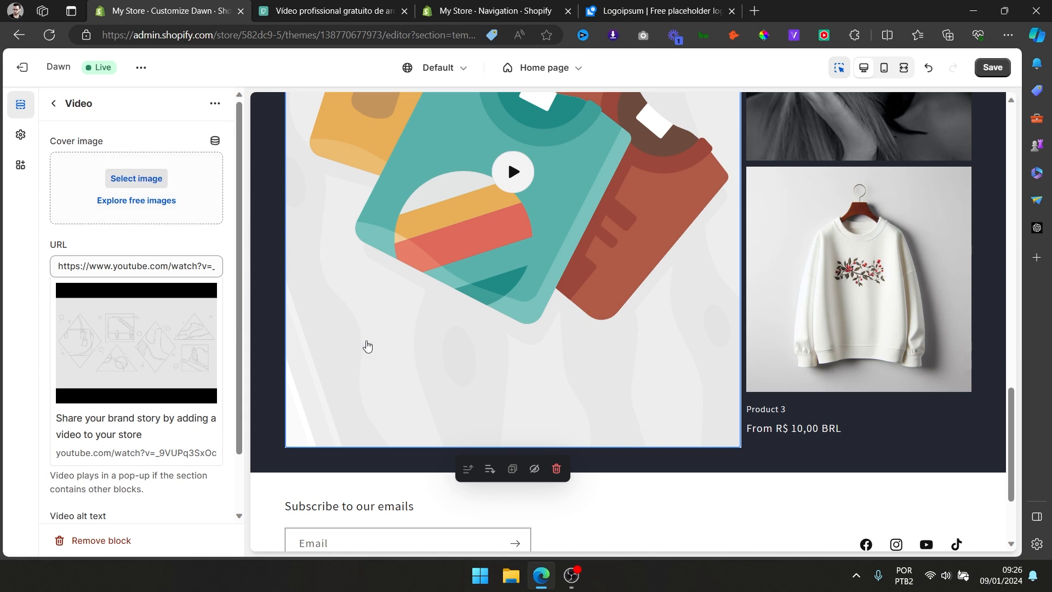
scroll(329, 340, "up", 4)
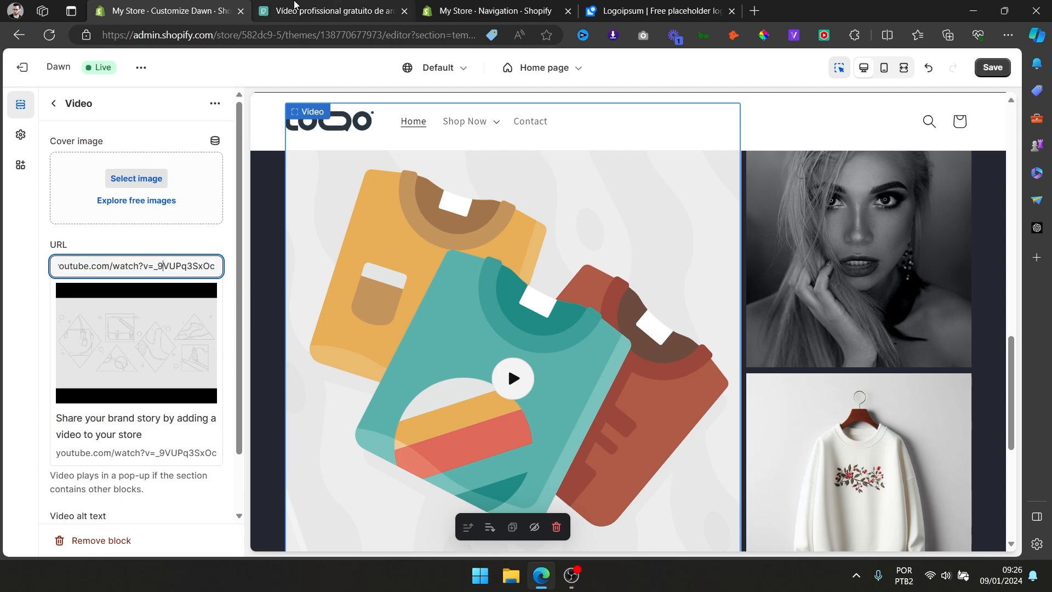
Switch to Pexels, close the downloaded video's page and show the photo results for women black background.
left_click(294, 7)
left_click(64, 89)
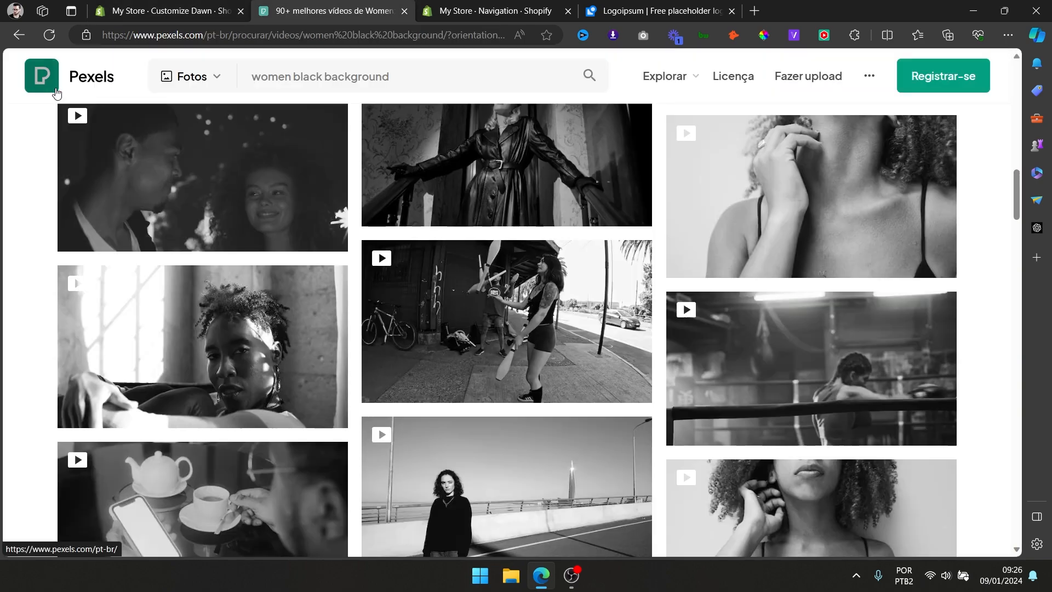
scroll(170, 208, "up", 10)
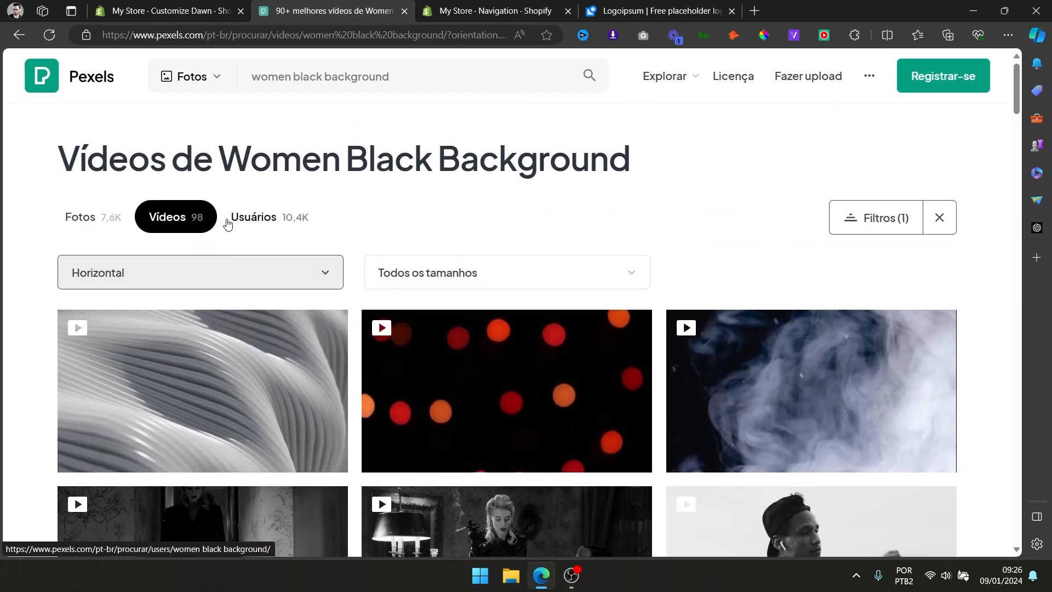
left_click(121, 228)
Browse the photo results and related images, and download the dark portrait of a seated woman in a plaid dress beside a bush.
scroll(602, 230, "down", 10)
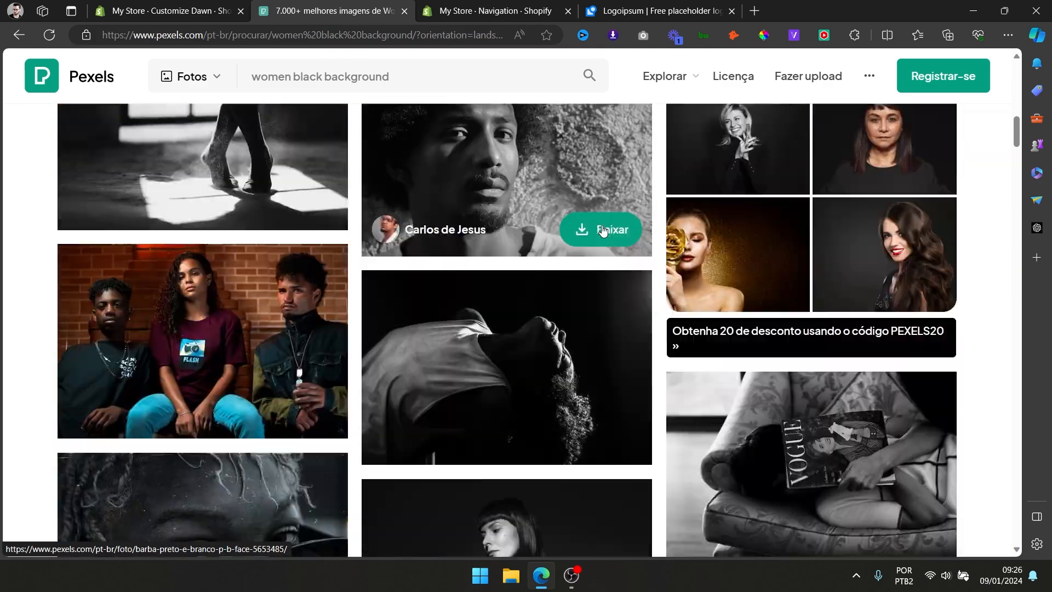
scroll(602, 231, "down", 3)
left_click(603, 230)
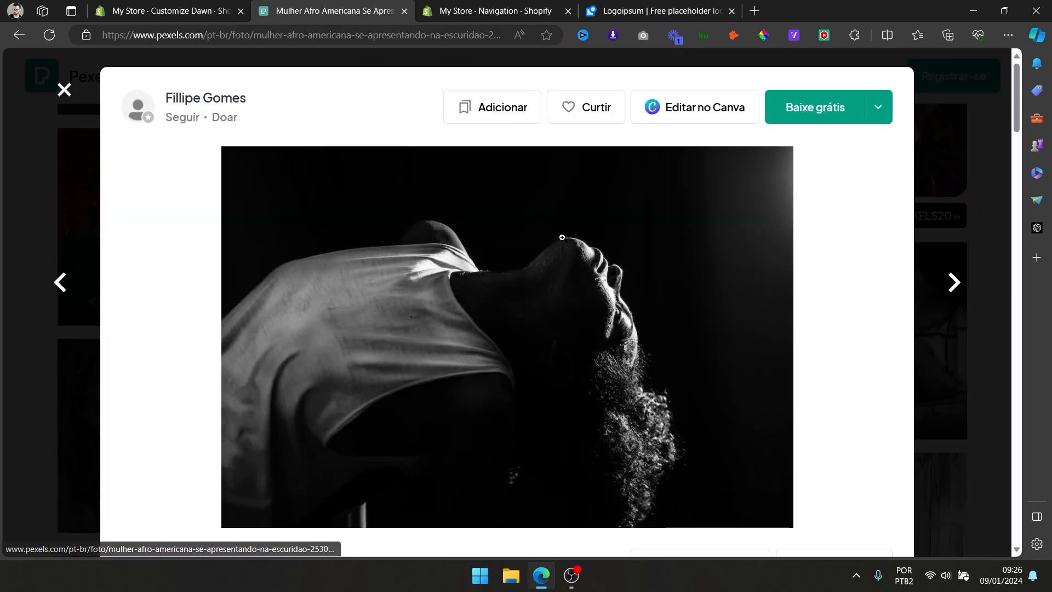
scroll(716, 214, "down", 10)
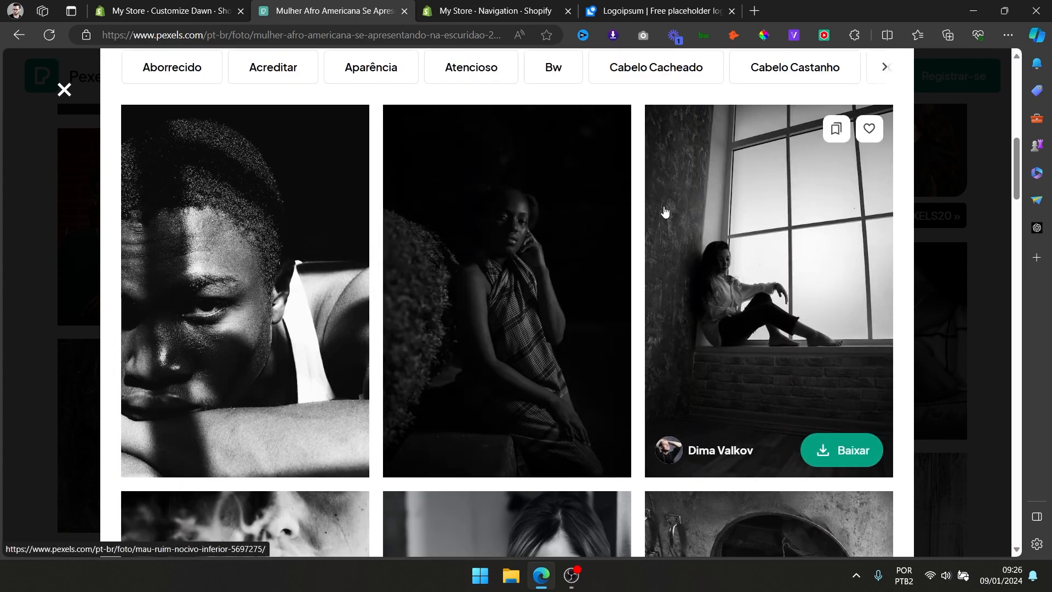
scroll(573, 265, "down", 1)
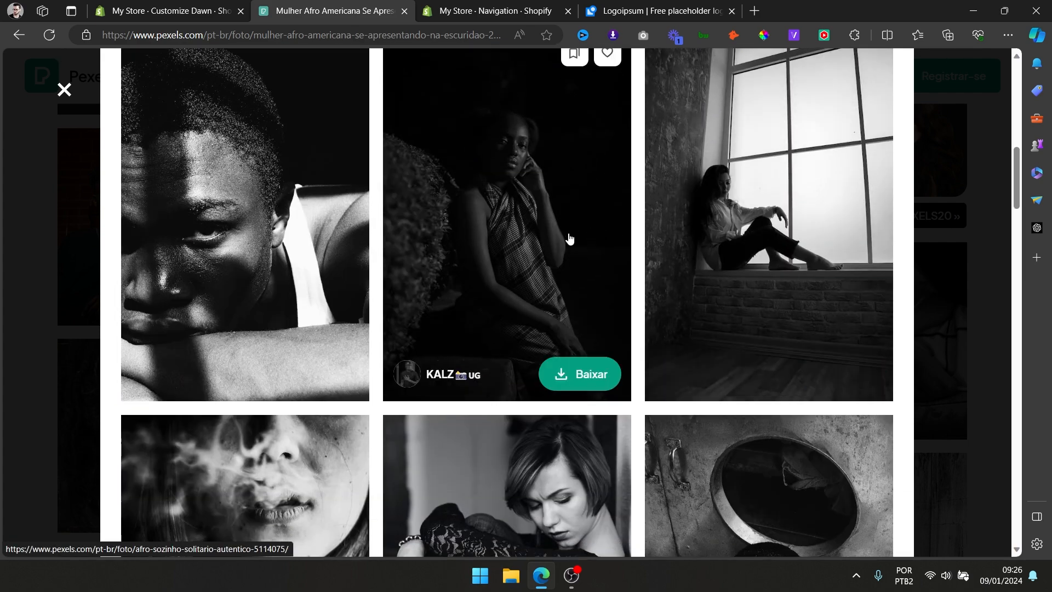
left_click(566, 237)
scroll(752, 202, "down", 10)
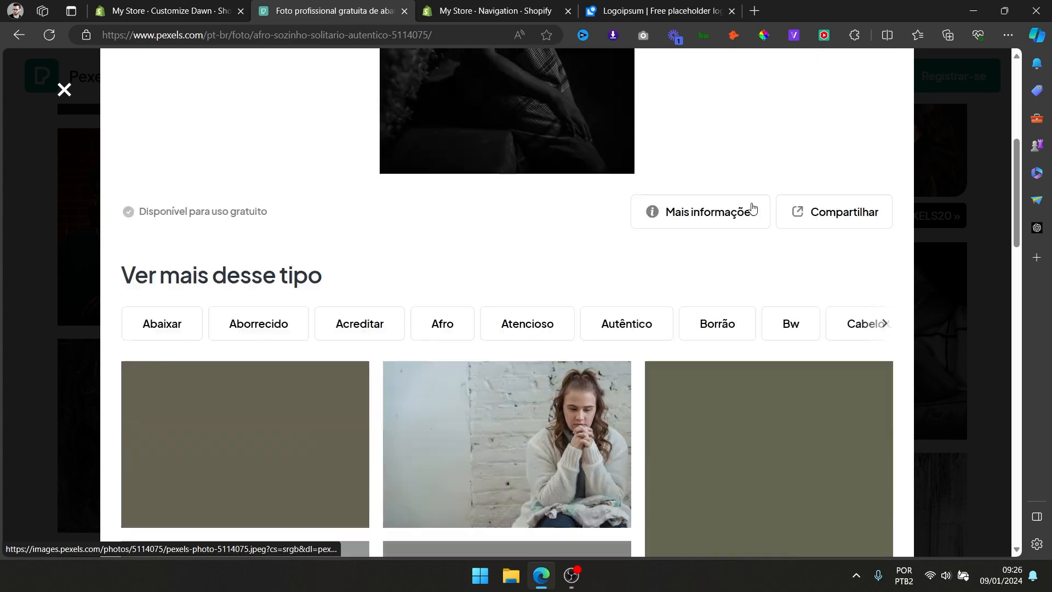
scroll(748, 210, "up", 10)
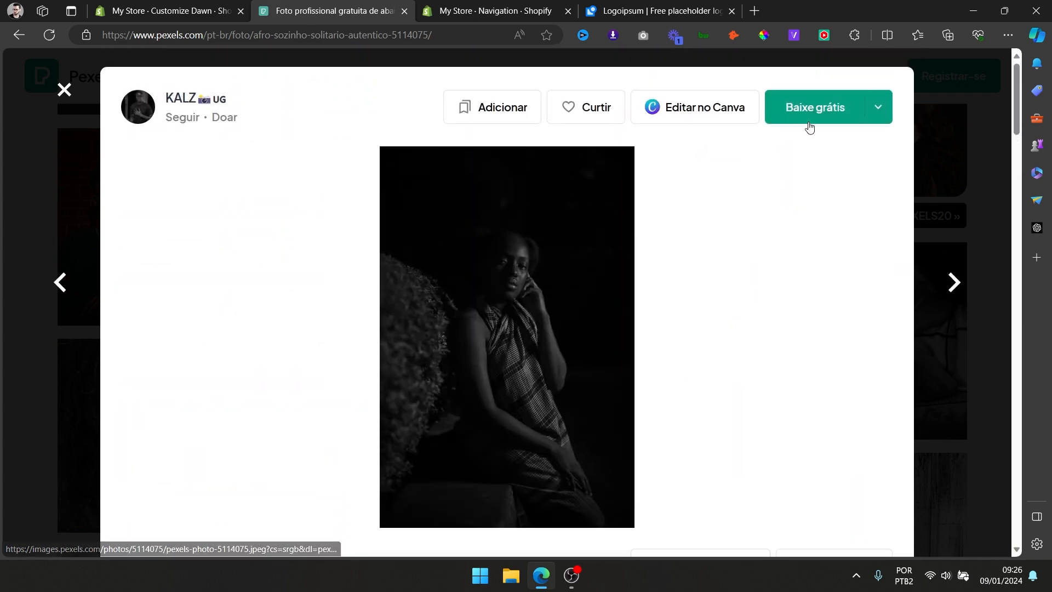
left_click(803, 111)
Return to the Shopify theme editor and try to use the downloaded photo as the Collage Video block's cover image.
left_click(215, 7)
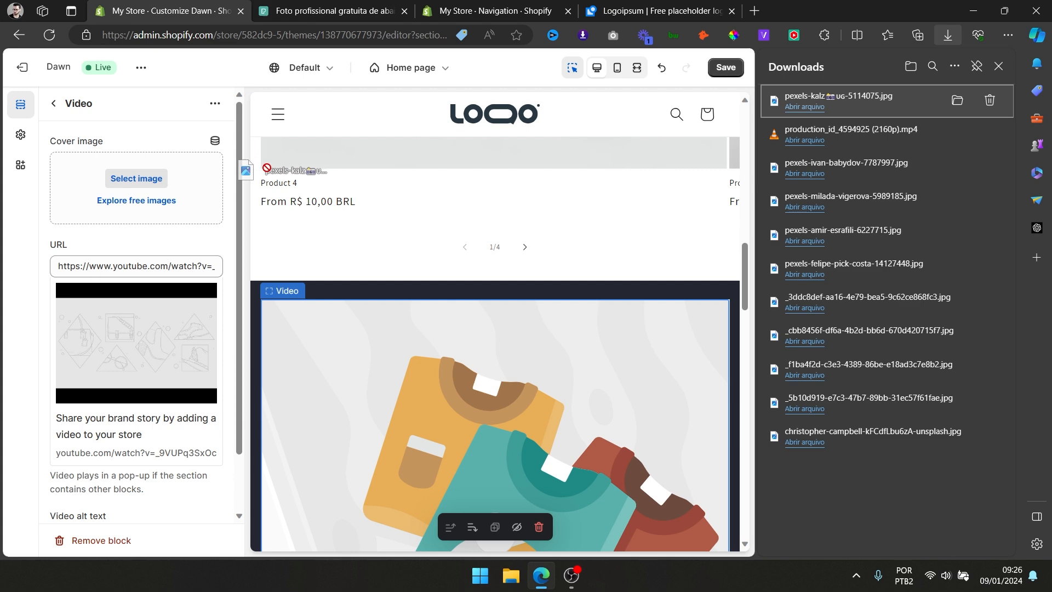
left_click_drag(263, 166, 149, 170)
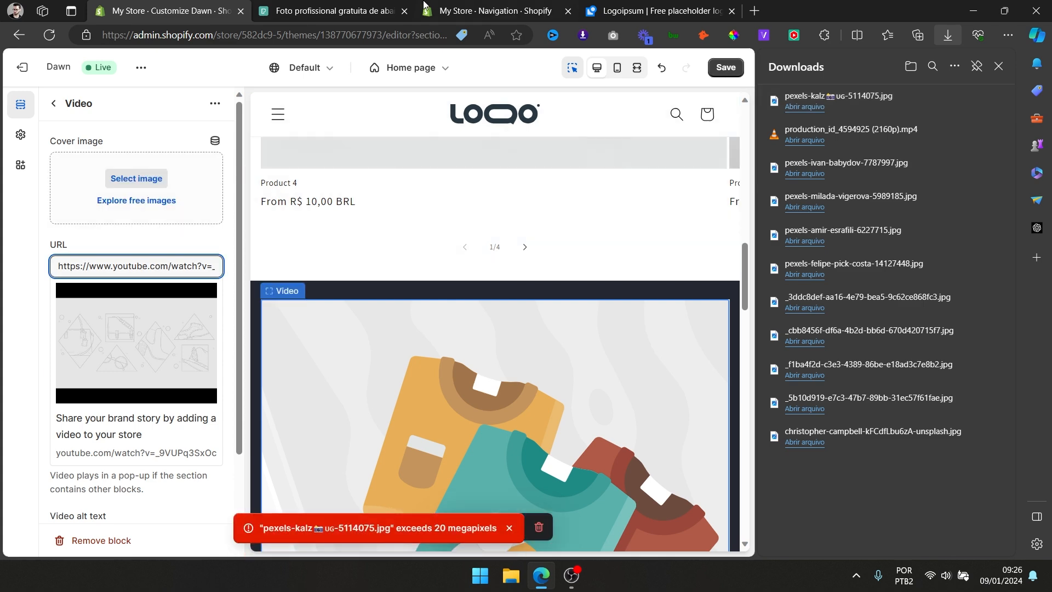
Go back to Pexels, download the same photo in the Médio 1280×1916 size and dismiss the donation prompt.
left_click(340, 11)
left_click(546, 241)
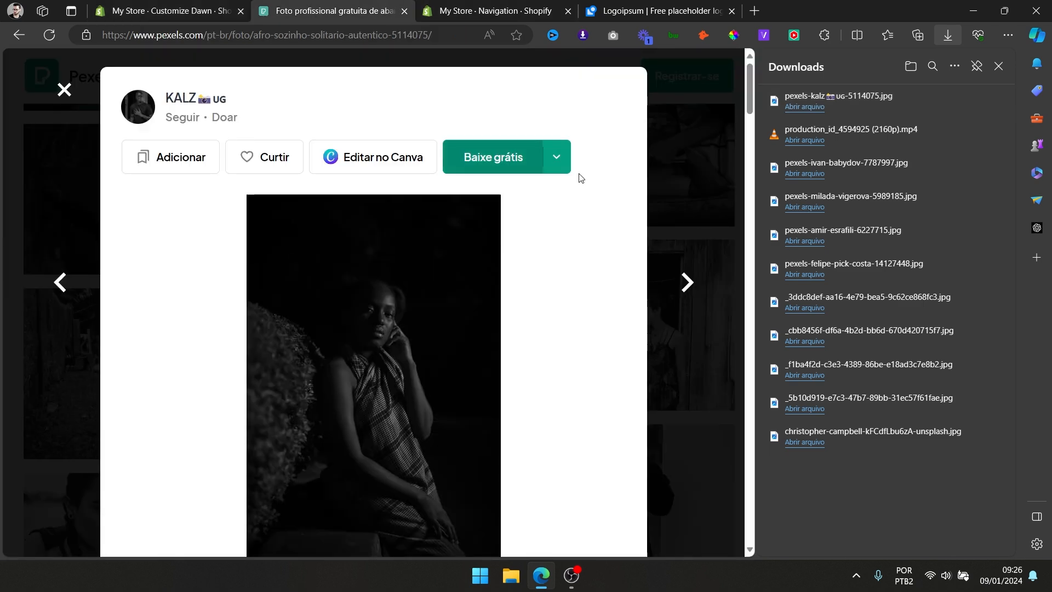
left_click(556, 160)
left_click(470, 290)
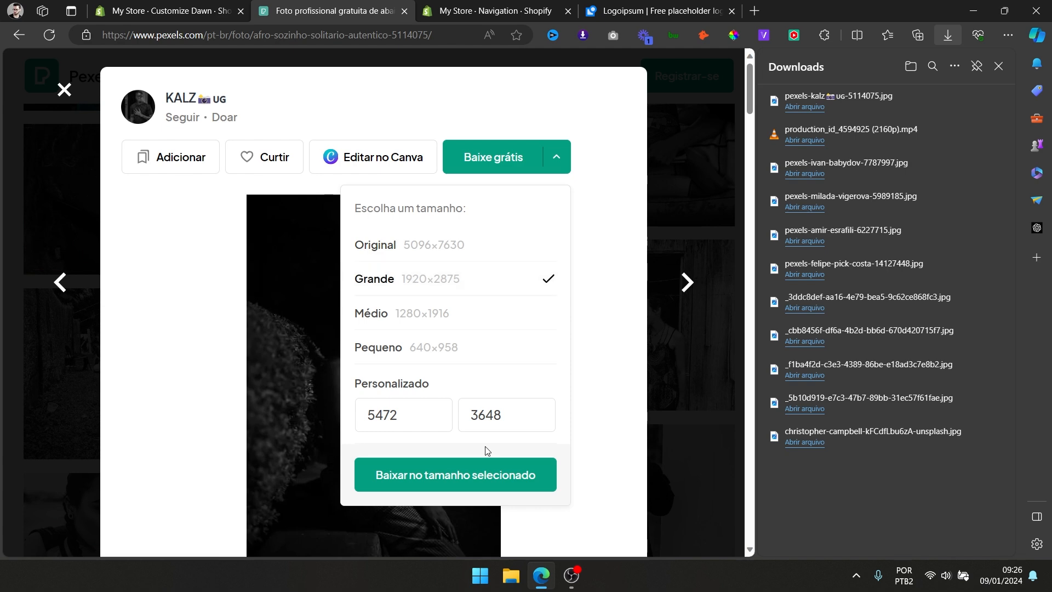
left_click(461, 318)
left_click(481, 477)
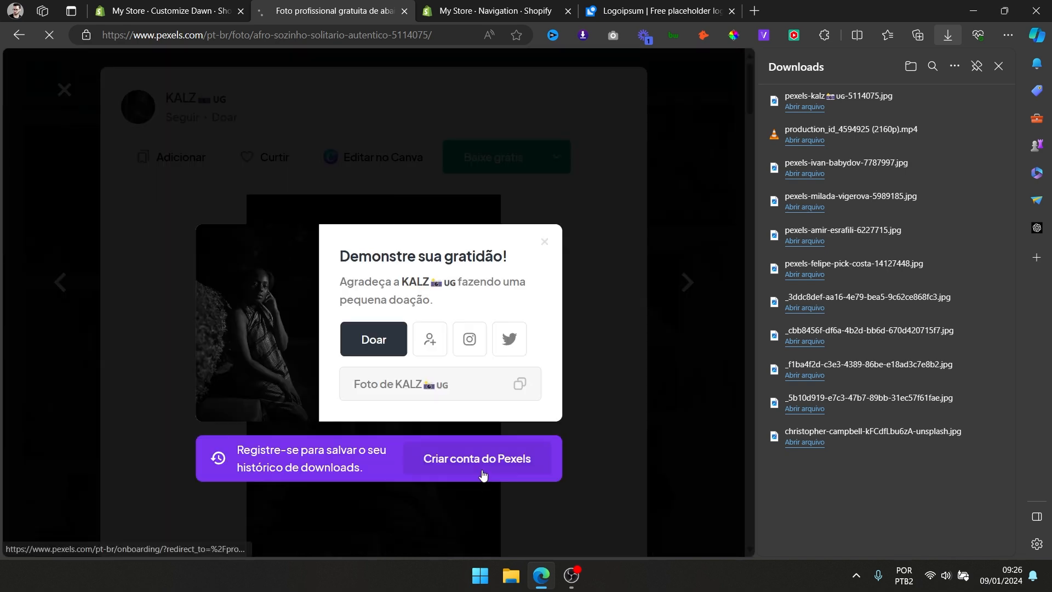
left_click(545, 243)
Return to the Shopify theme editor, set the medium-size photo as the Video block's cover image and close the downloads list.
left_click(176, 11)
left_click_drag(857, 108, 153, 173)
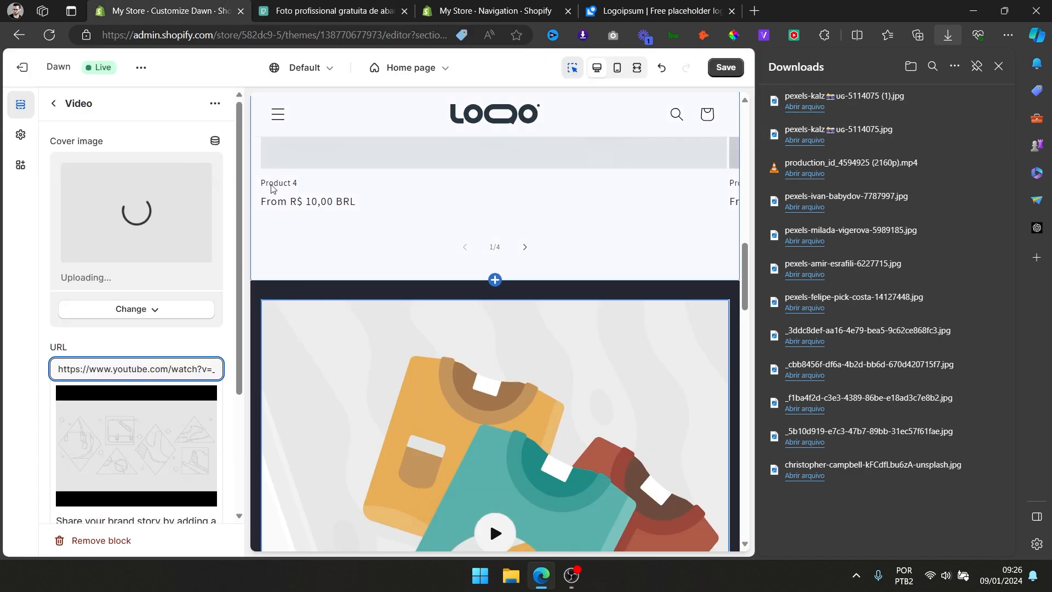
left_click(999, 68)
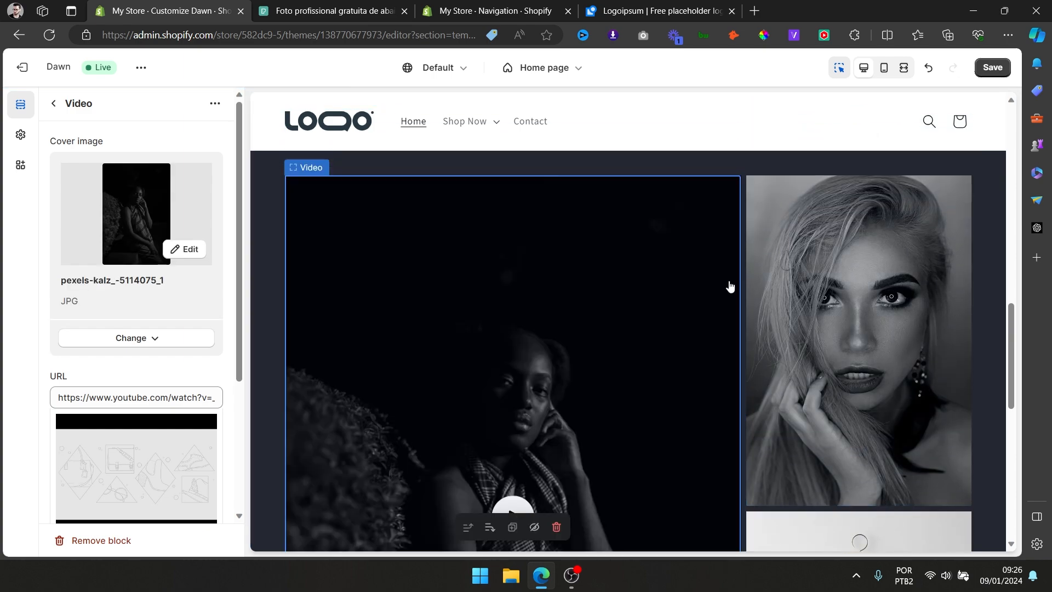
Leave the Video block, check the collage in the preview and save the theme changes.
scroll(733, 285, "down", 2)
scroll(343, 244, "up", 4)
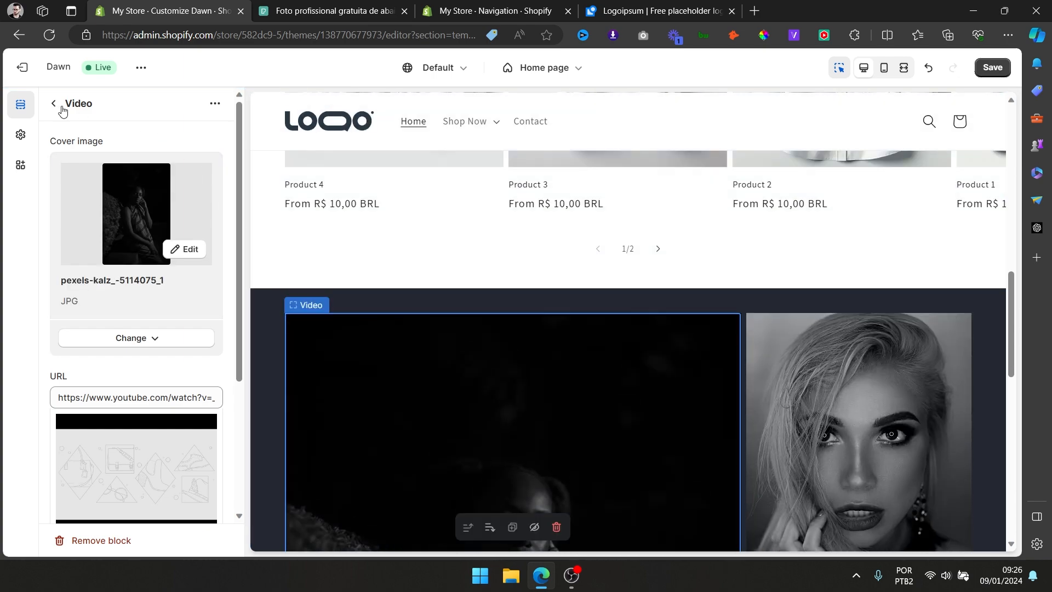
left_click(54, 104)
scroll(856, 248, "down", 5)
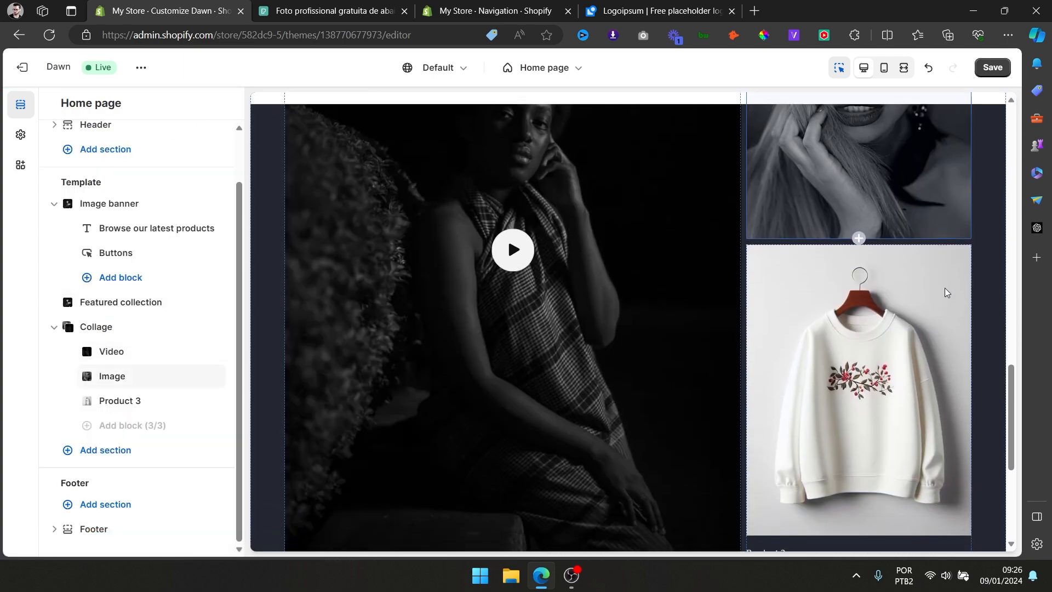
scroll(951, 285, "down", 3)
scroll(931, 219, "up", 10)
left_click(992, 67)
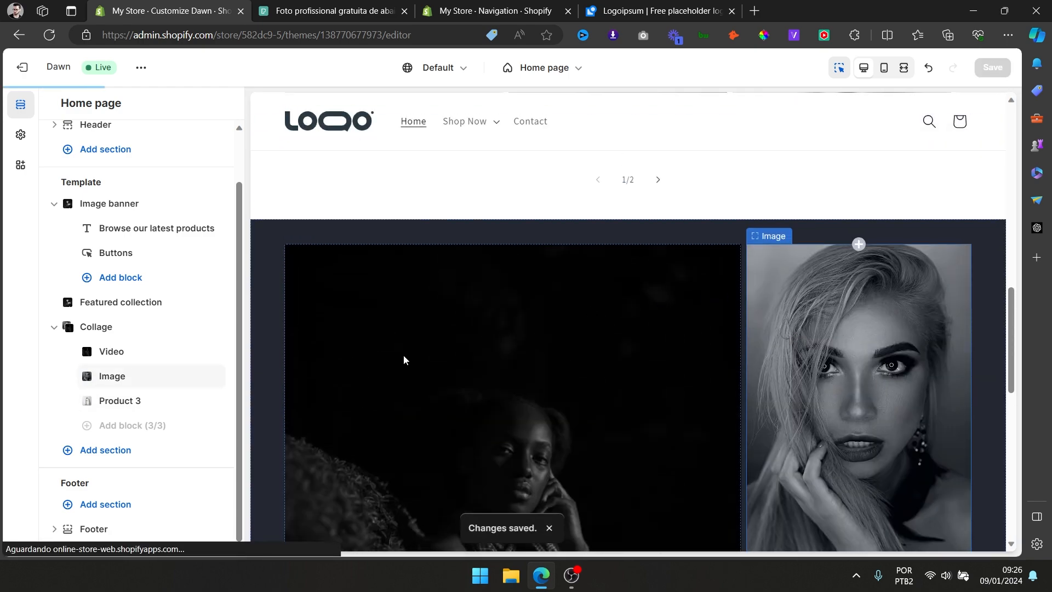
Open the Collage section's settings and review its heading, layout, card style and color scheme options.
scroll(483, 332, "down", 1)
scroll(890, 316, "down", 4)
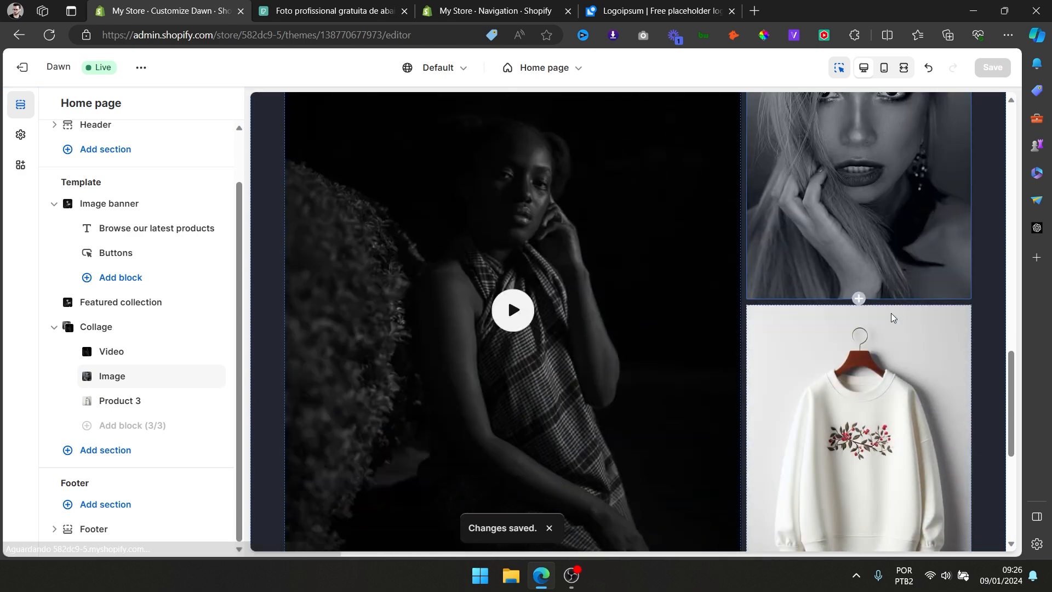
scroll(508, 307, "up", 5)
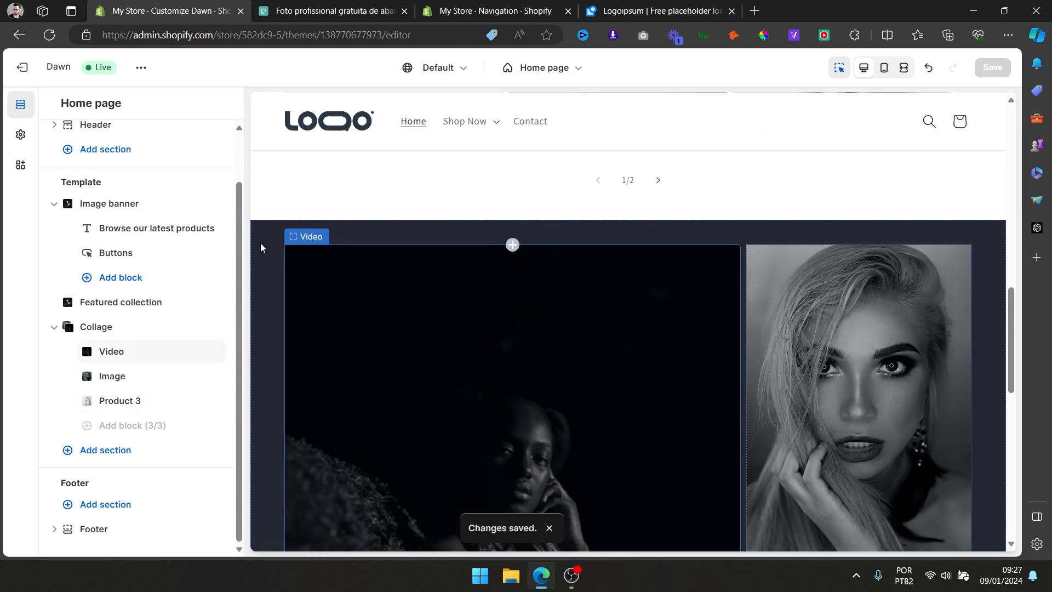
left_click(267, 249)
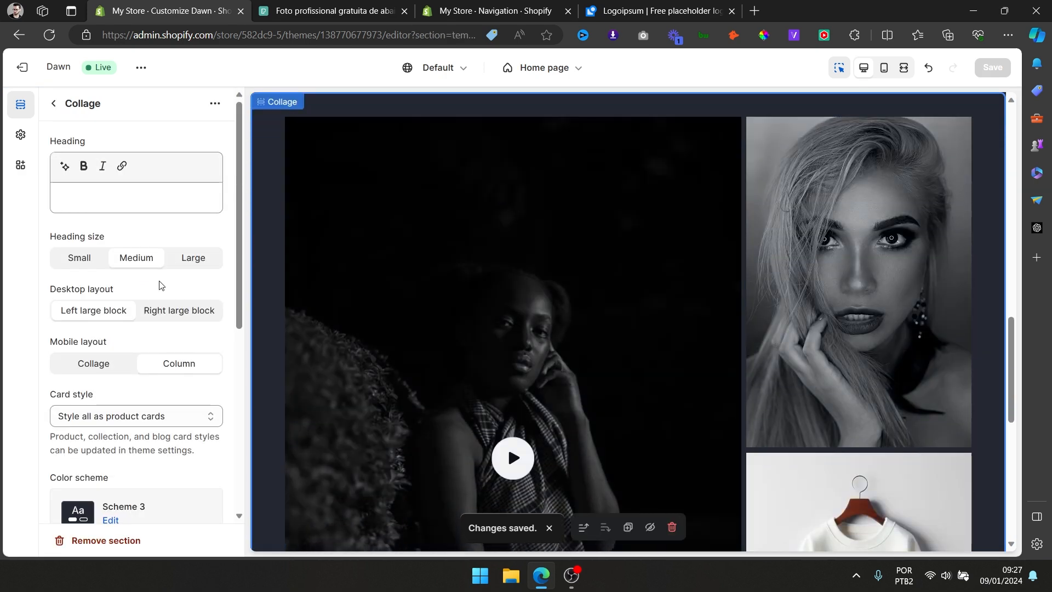
scroll(169, 308, "down", 2)
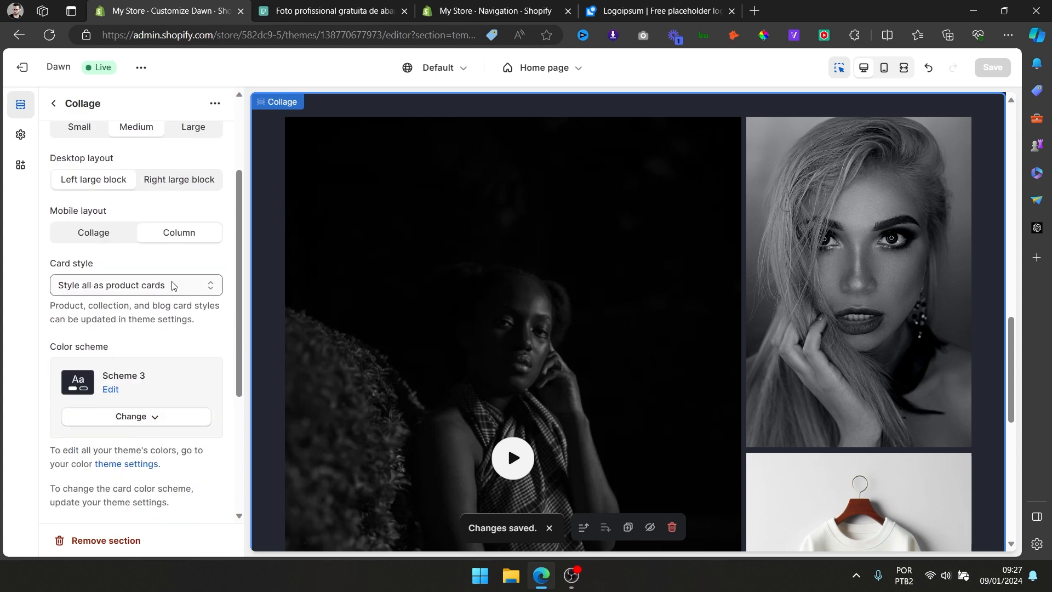
Try Use individual card styles as the Collage's card style and restore Style all as product cards.
left_click(173, 285)
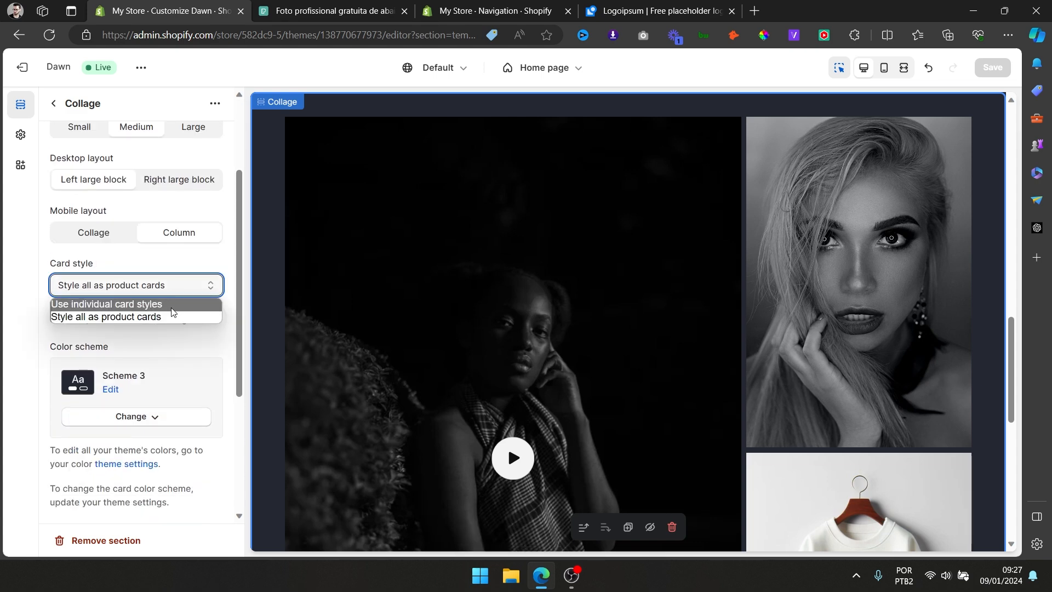
left_click(171, 303)
left_click(168, 285)
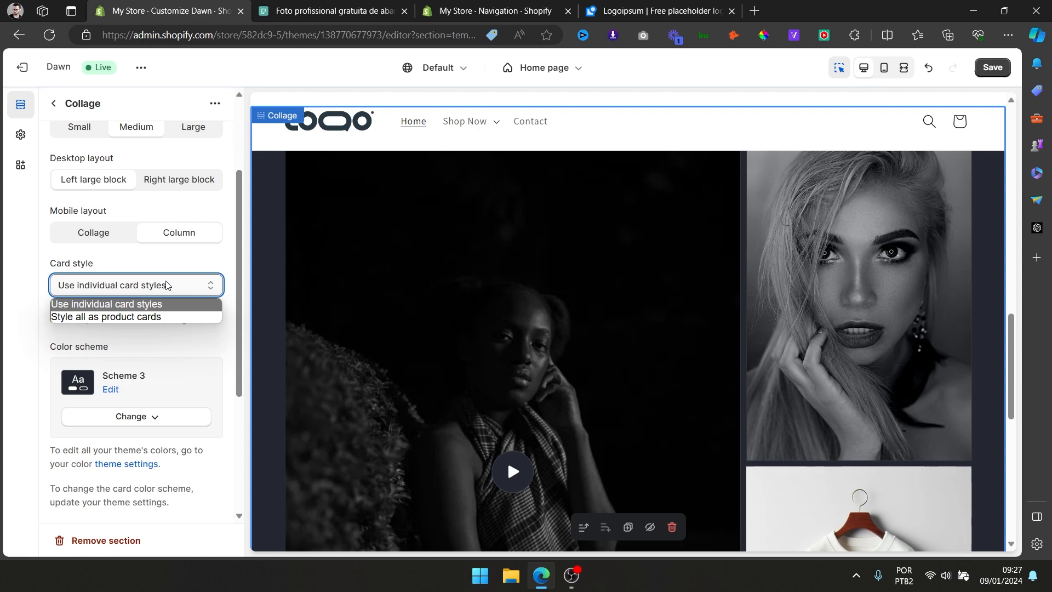
left_click(162, 314)
scroll(162, 308, "down", 1)
scroll(162, 309, "down", 3)
scroll(162, 314, "up", 6)
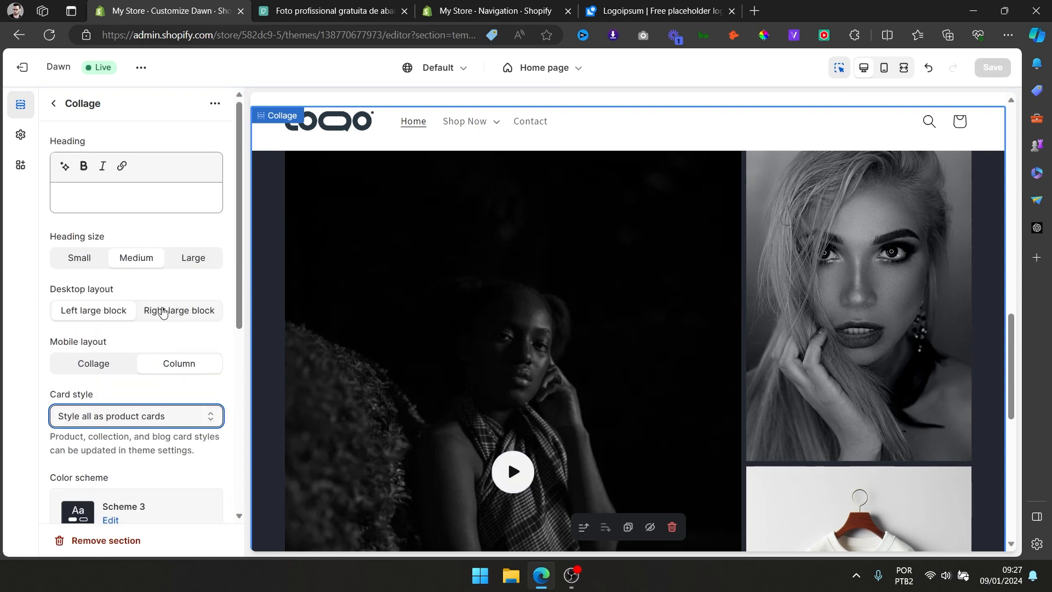
Open the Collage's Video block and review its cover image, URL and alt text settings against the preview.
left_click(53, 103)
left_click(110, 348)
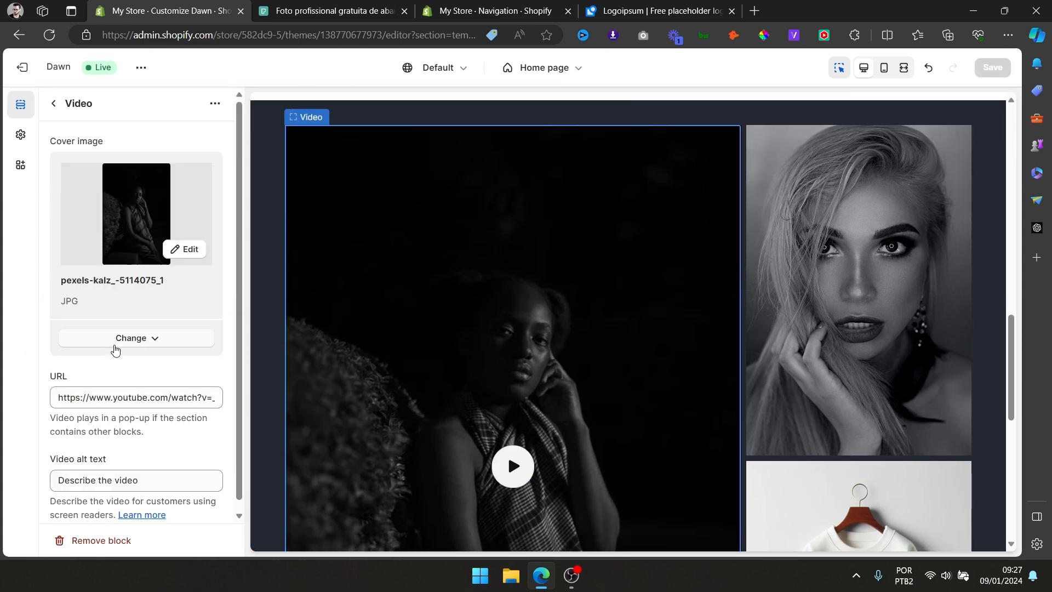
scroll(129, 302, "down", 3)
scroll(535, 373, "down", 5)
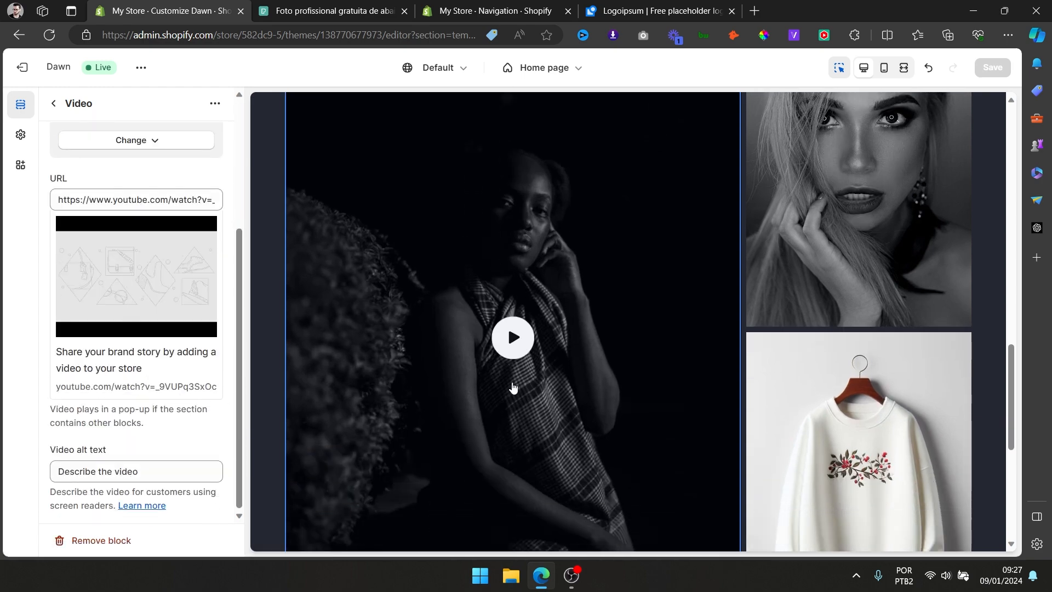
scroll(535, 372, "up", 12)
scroll(528, 359, "down", 8)
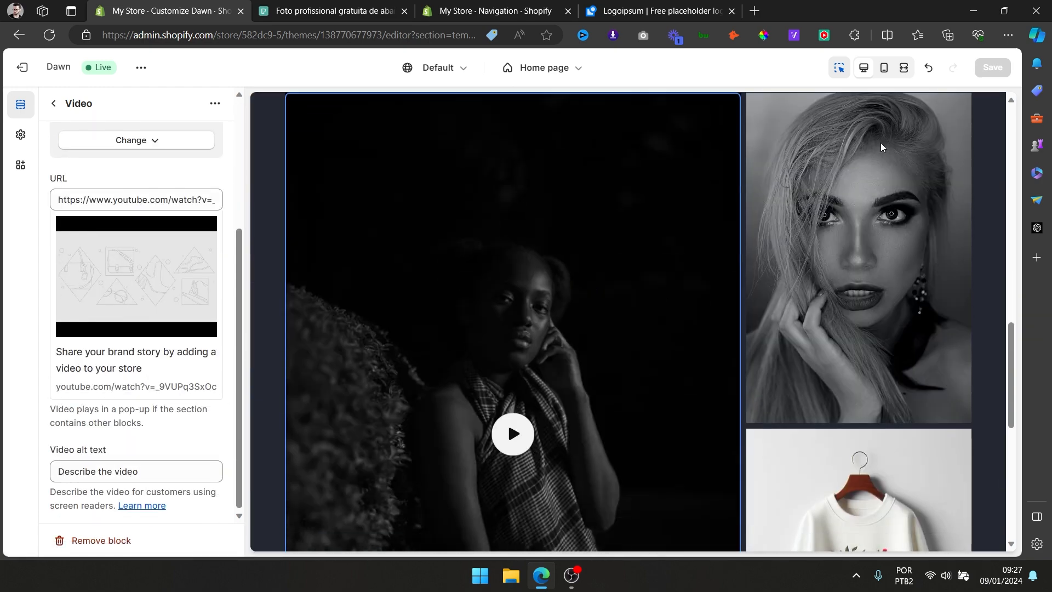
Examine the collage in the fullscreen preview and return to the desktop preview.
left_click(903, 72)
scroll(374, 383, "down", 5)
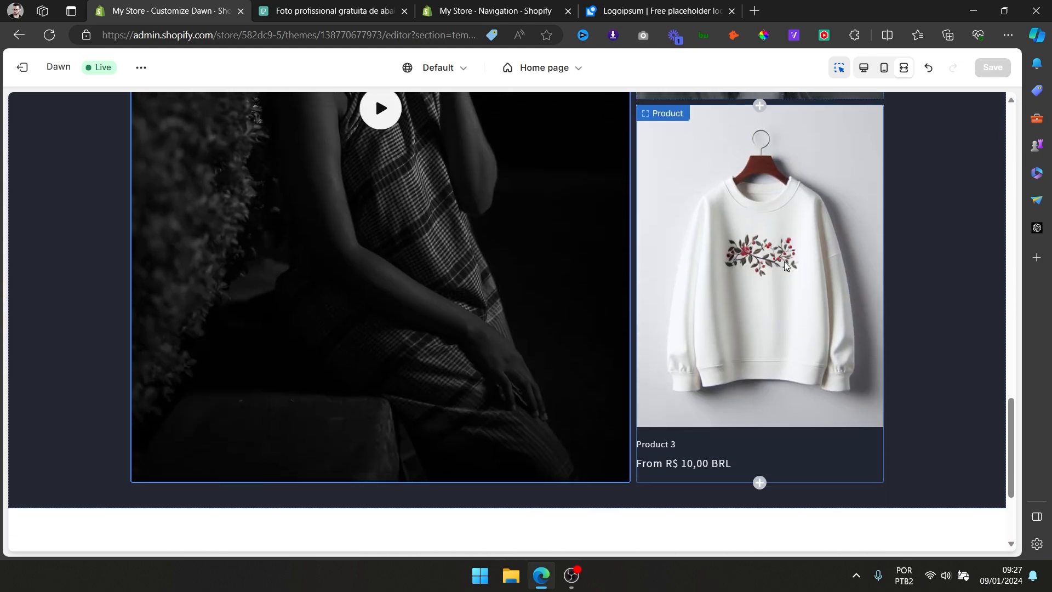
scroll(426, 252, "up", 3)
scroll(413, 277, "up", 4)
scroll(400, 318, "down", 6)
scroll(408, 330, "up", 7)
scroll(414, 332, "down", 4)
scroll(414, 331, "down", 5)
scroll(424, 330, "up", 8)
scroll(435, 329, "down", 9)
scroll(410, 273, "up", 6)
left_click(857, 76)
Return to the Home page section list and collapse the Collage and Image banner sections.
left_click(60, 109)
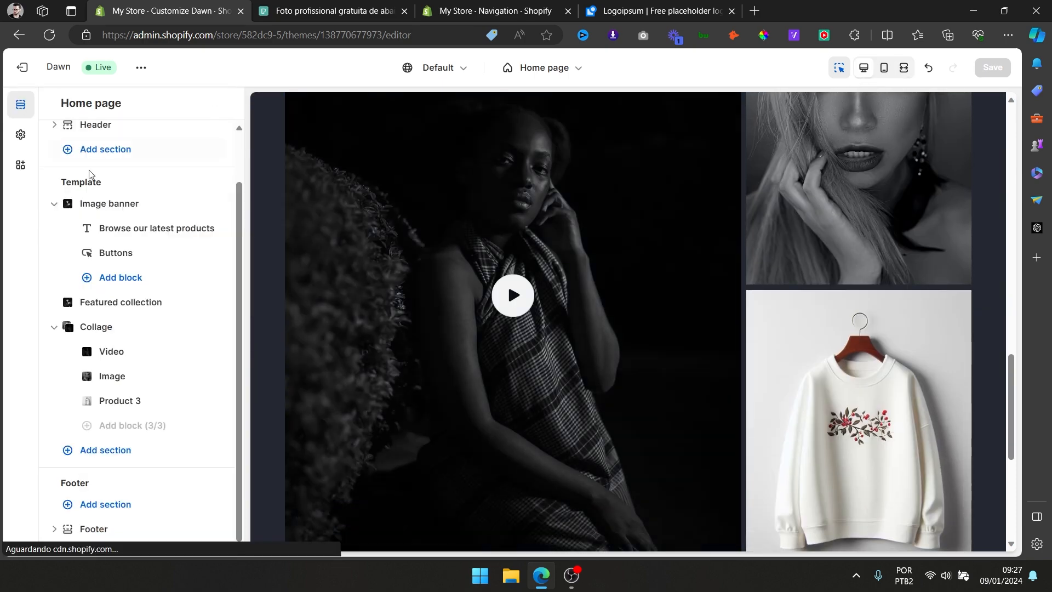
left_click(54, 326)
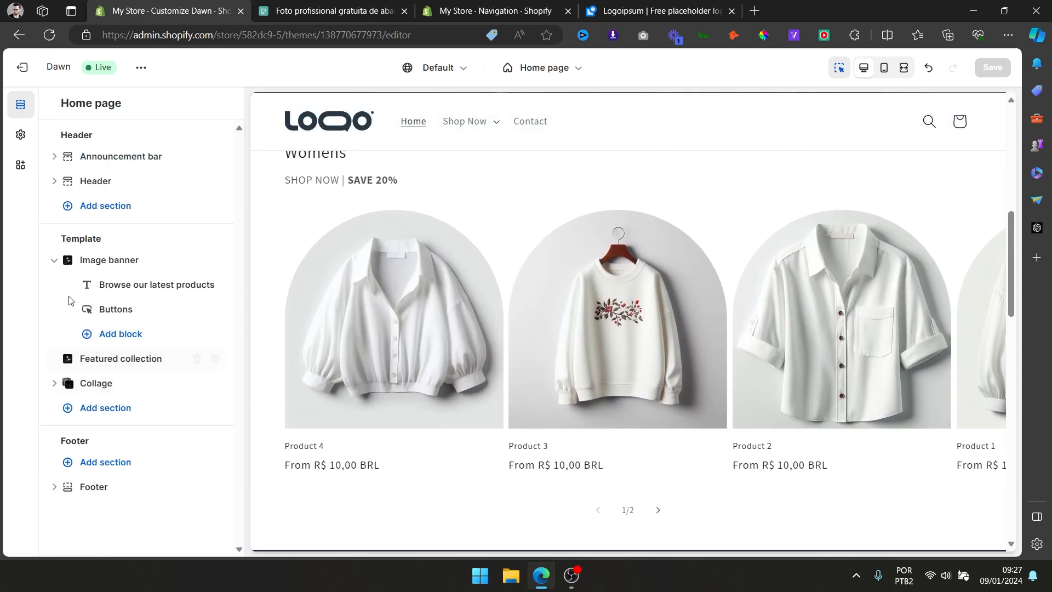
left_click(54, 260)
Review the home page preview from the collage up through the featured collection to the image banner.
scroll(748, 325, "down", 3)
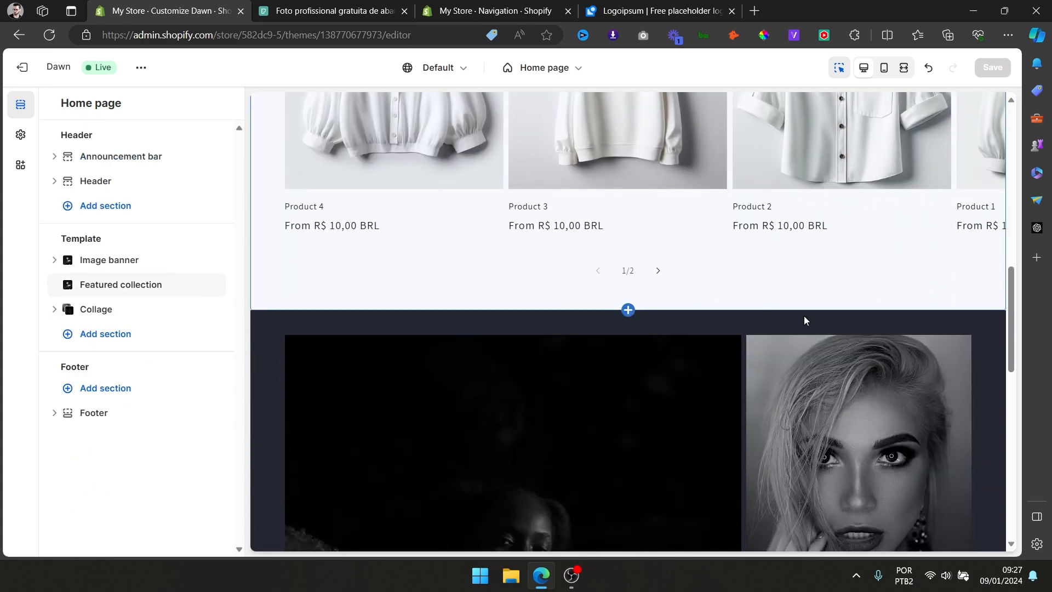
scroll(767, 323, "up", 8)
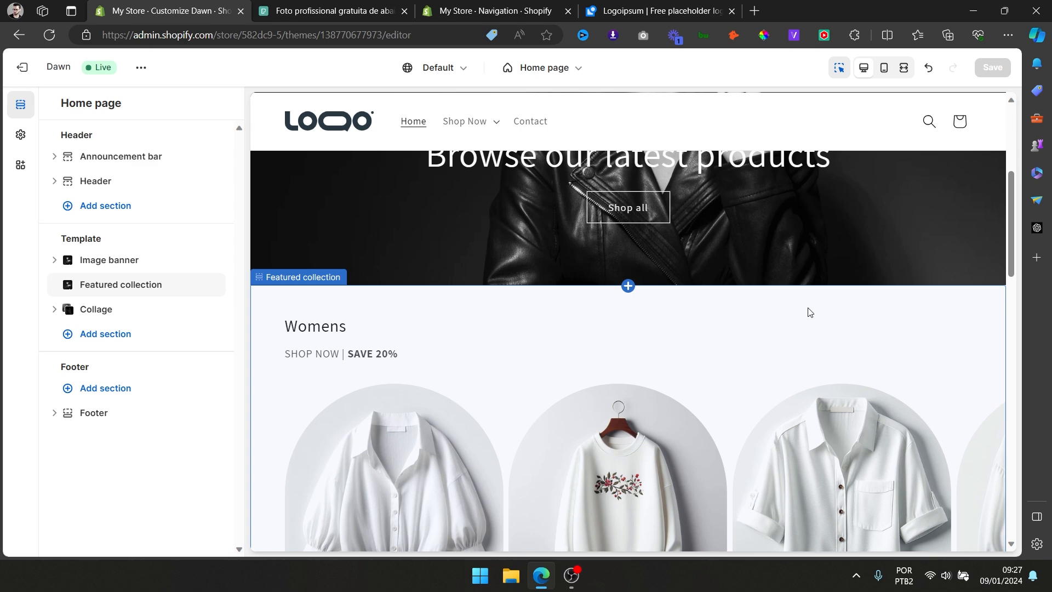
scroll(804, 308, "up", 5)
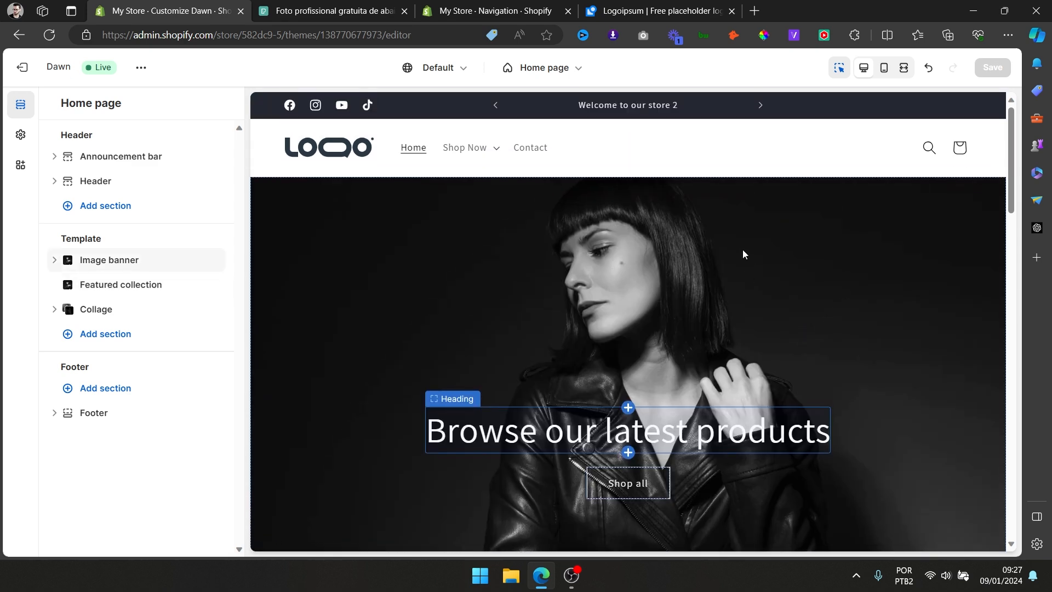
scroll(815, 208, "down", 2)
scroll(757, 258, "up", 3)
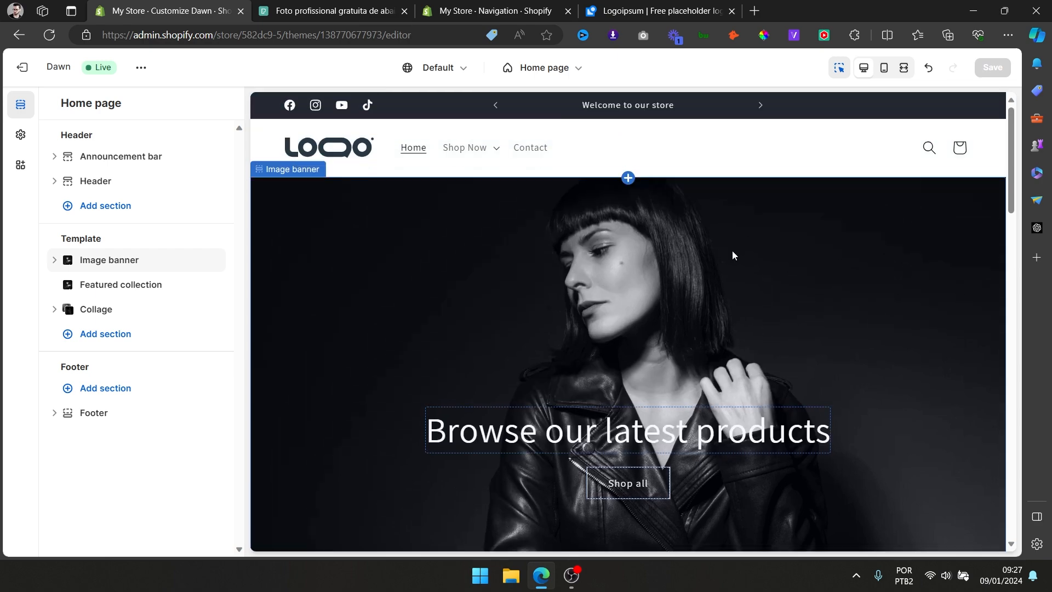
Add a Featured collection section to the home page template below the Collage.
scroll(732, 255, "down", 7)
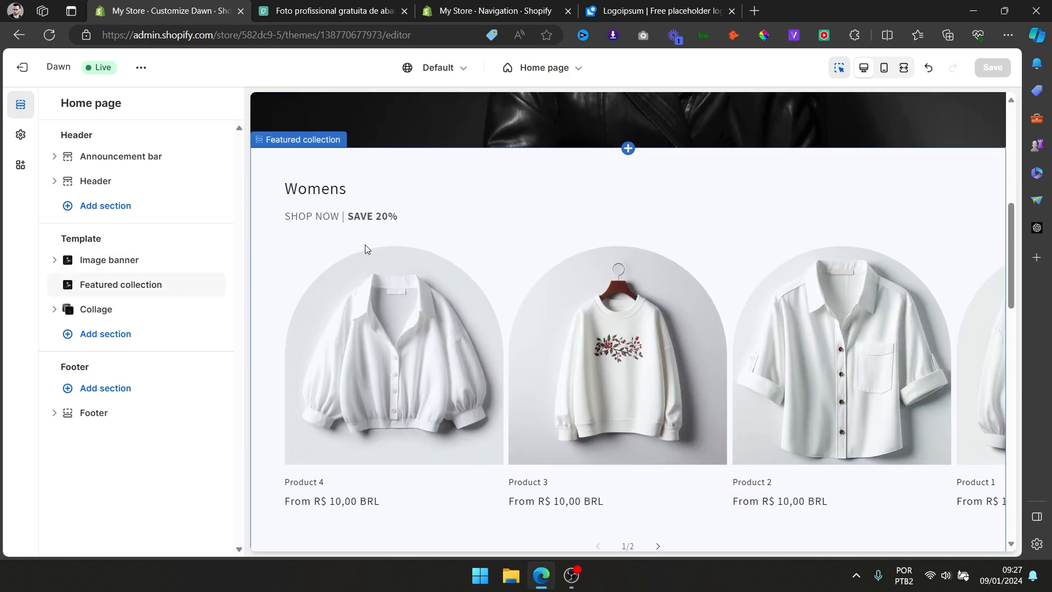
scroll(799, 229, "down", 5)
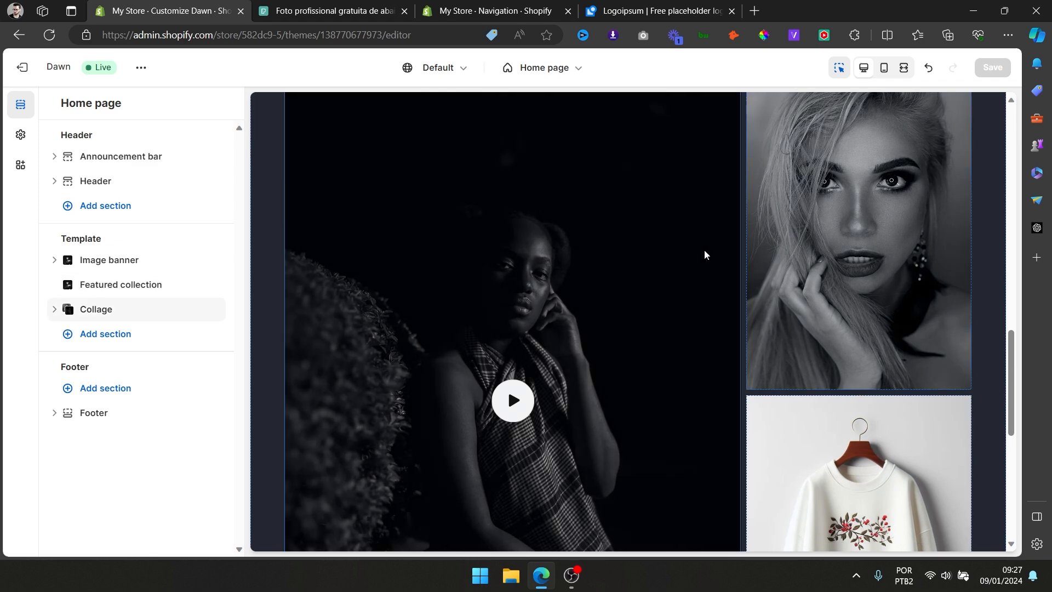
scroll(704, 254, "down", 5)
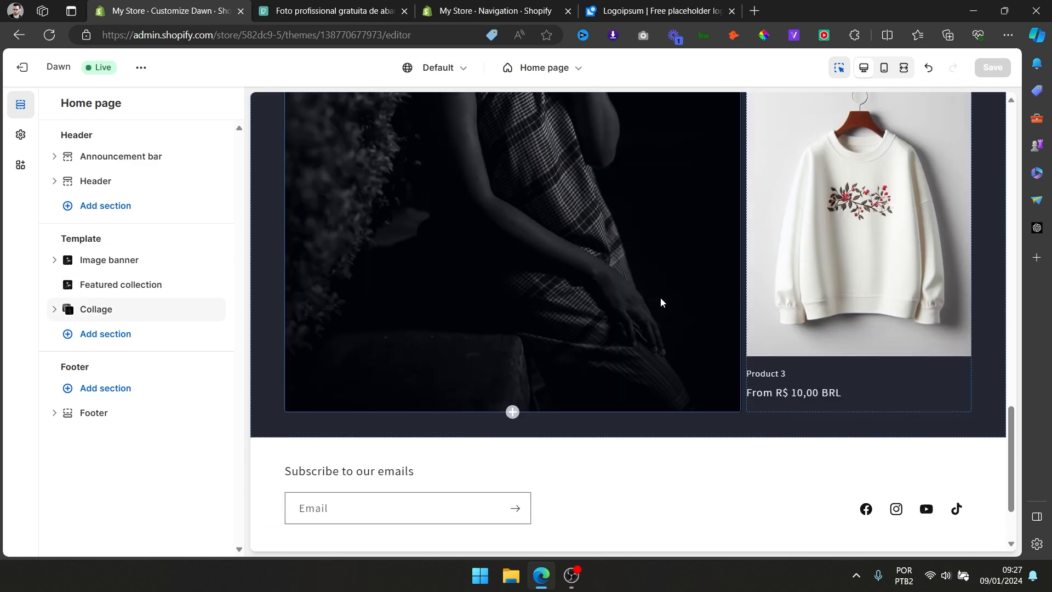
left_click(129, 332)
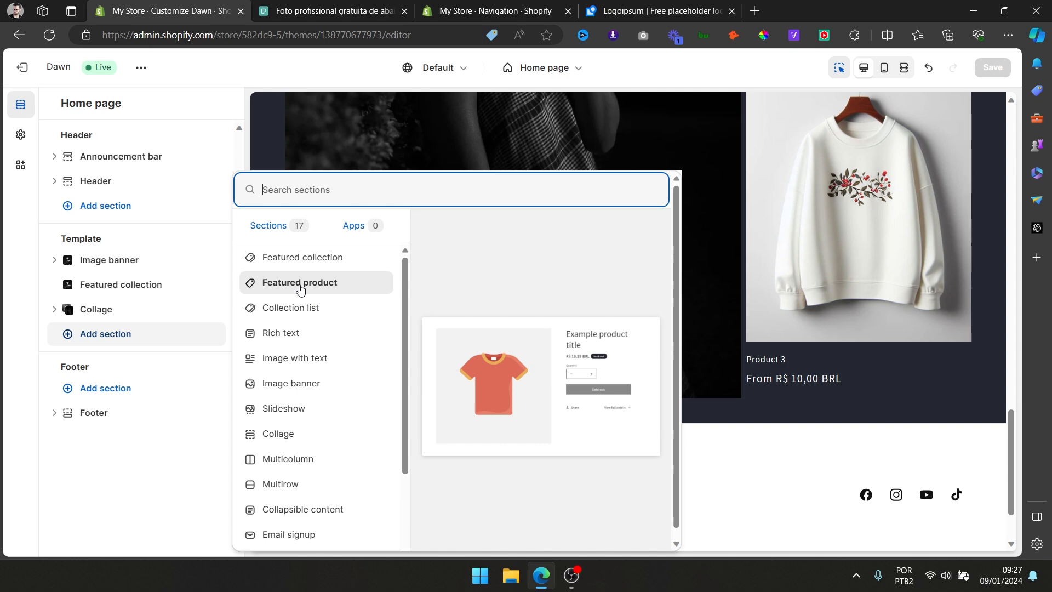
left_click(326, 261)
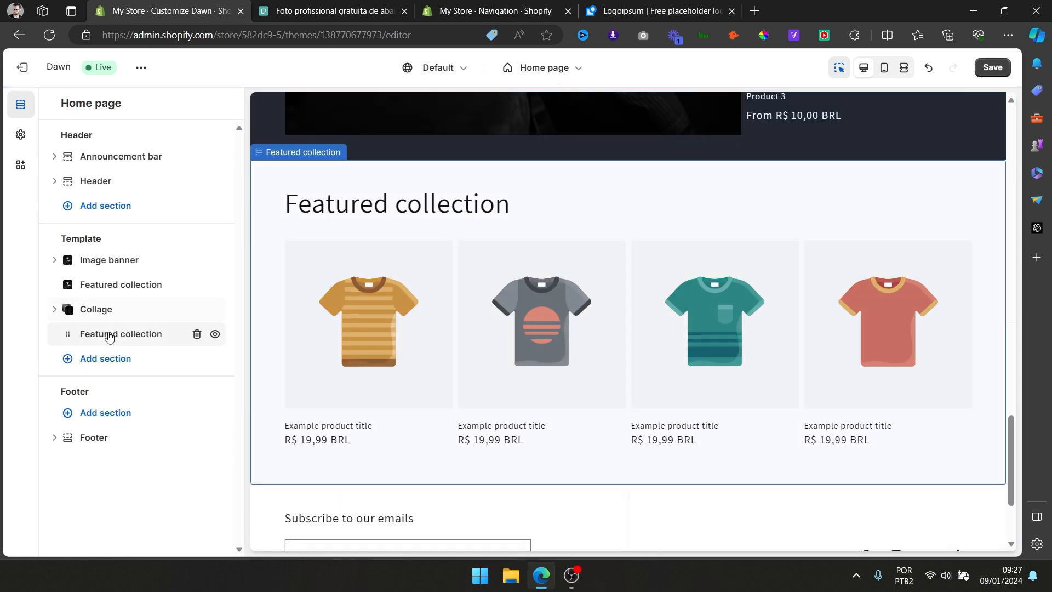
Assign the Womens collection to the new Featured collection section.
left_click(109, 337)
scroll(126, 306, "down", 9)
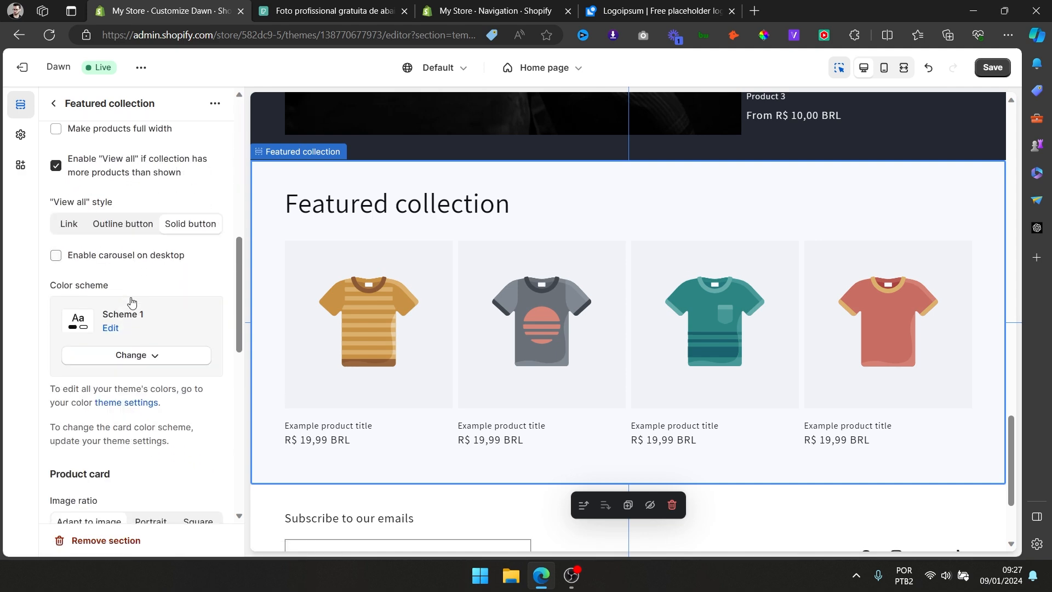
scroll(140, 282, "up", 4)
left_click(138, 242)
left_click(138, 270)
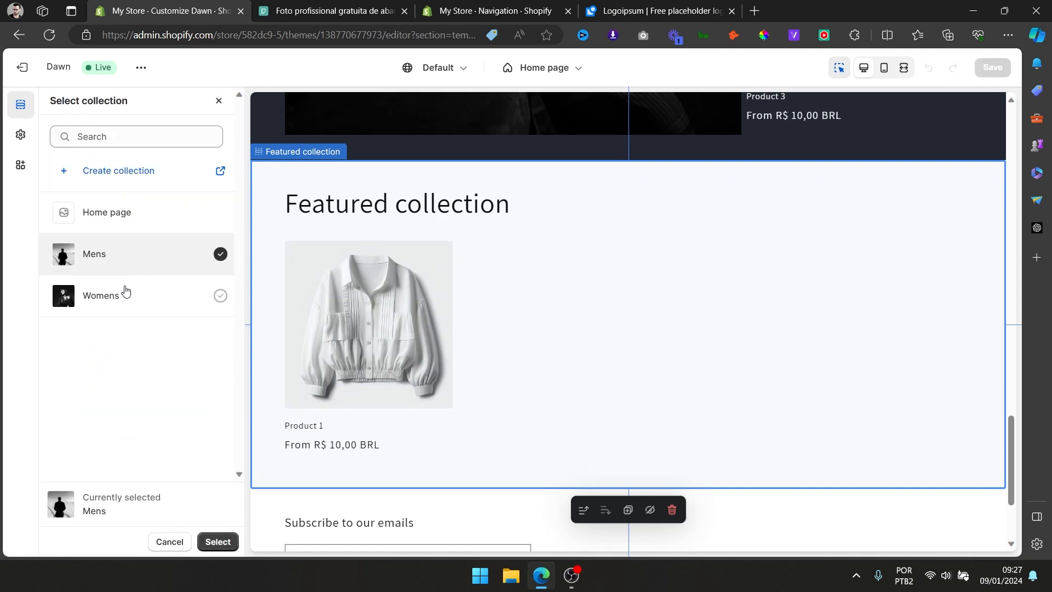
left_click(127, 290)
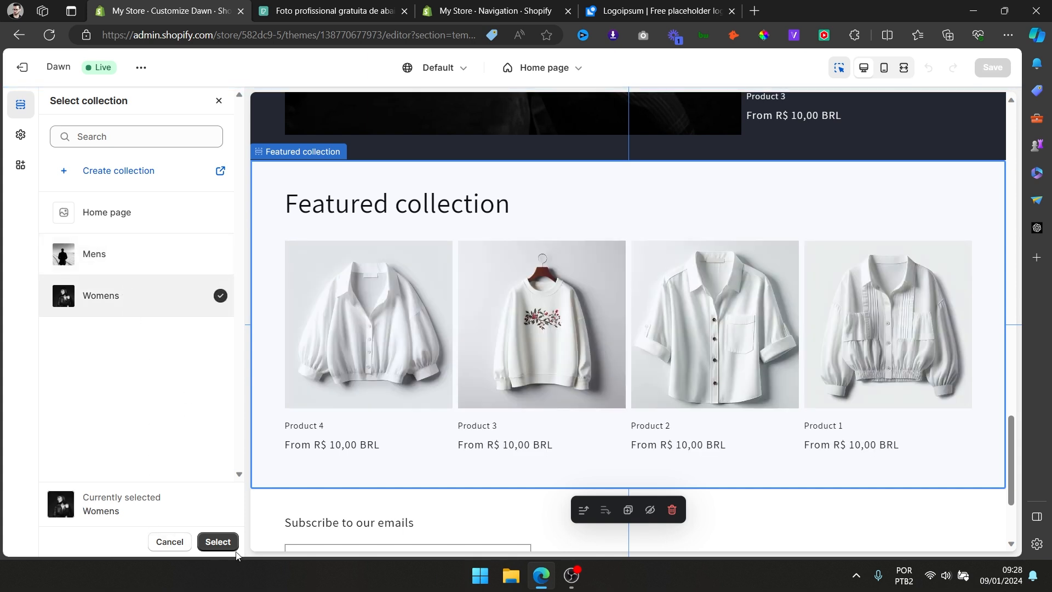
left_click(219, 542)
Set the section's heading to "Best Selling" and its description to "New Products" in the Uppercase style.
scroll(148, 230, "up", 5)
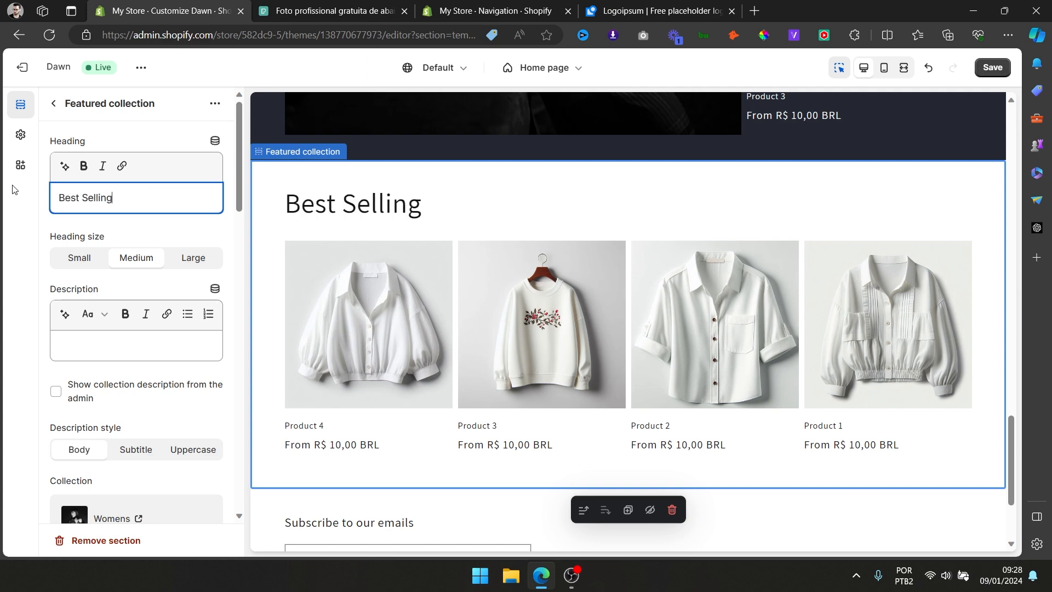
type("New products")
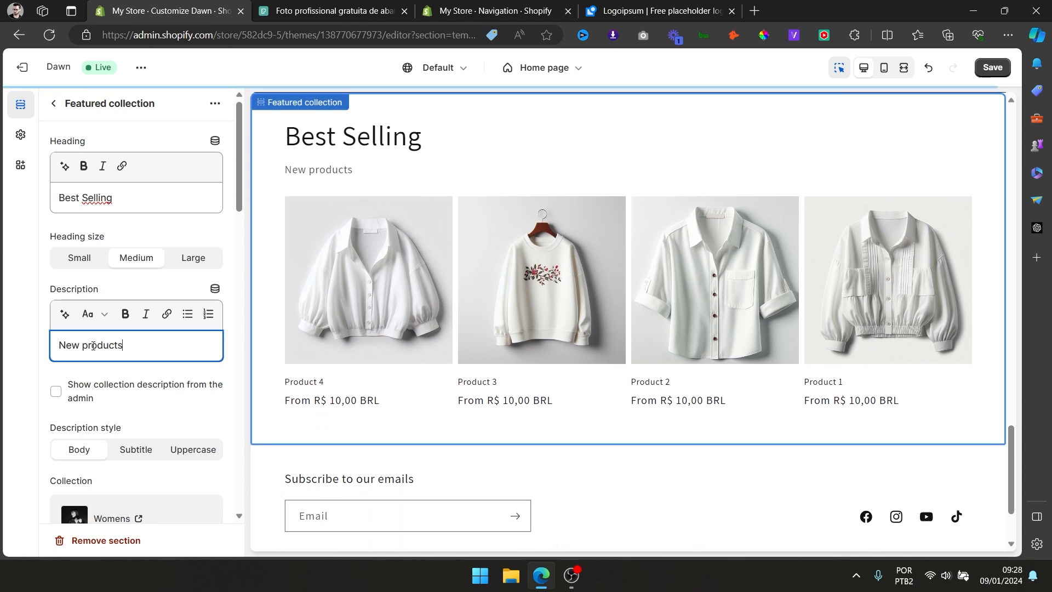
type("P")
scroll(132, 230, "down", 4)
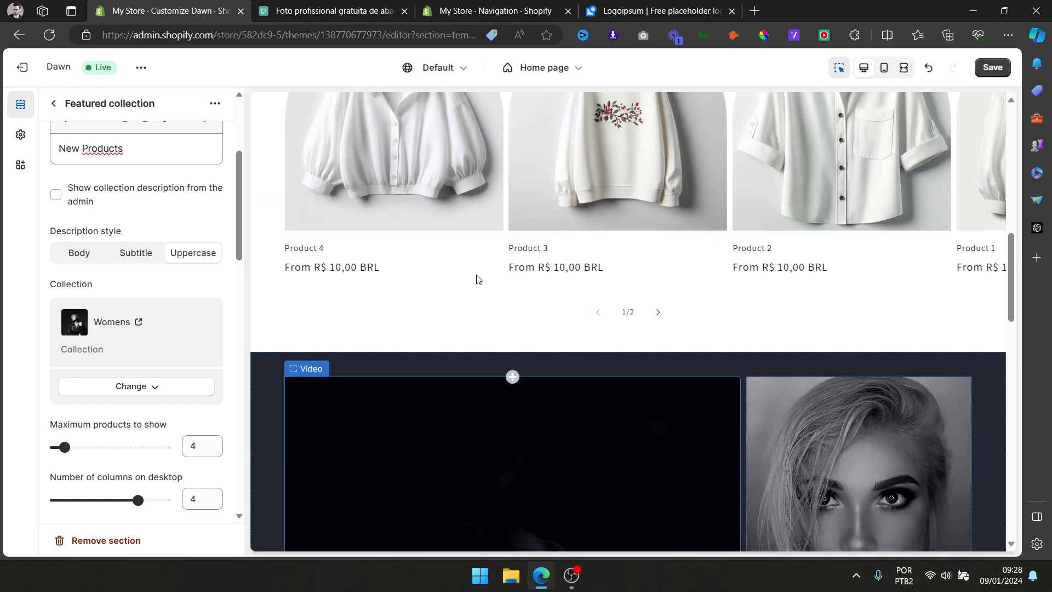
Set the Best Selling section to 3 columns on desktop and enable its desktop carousel.
scroll(200, 328, "down", 5)
scroll(211, 320, "up", 4)
scroll(197, 274, "down", 3)
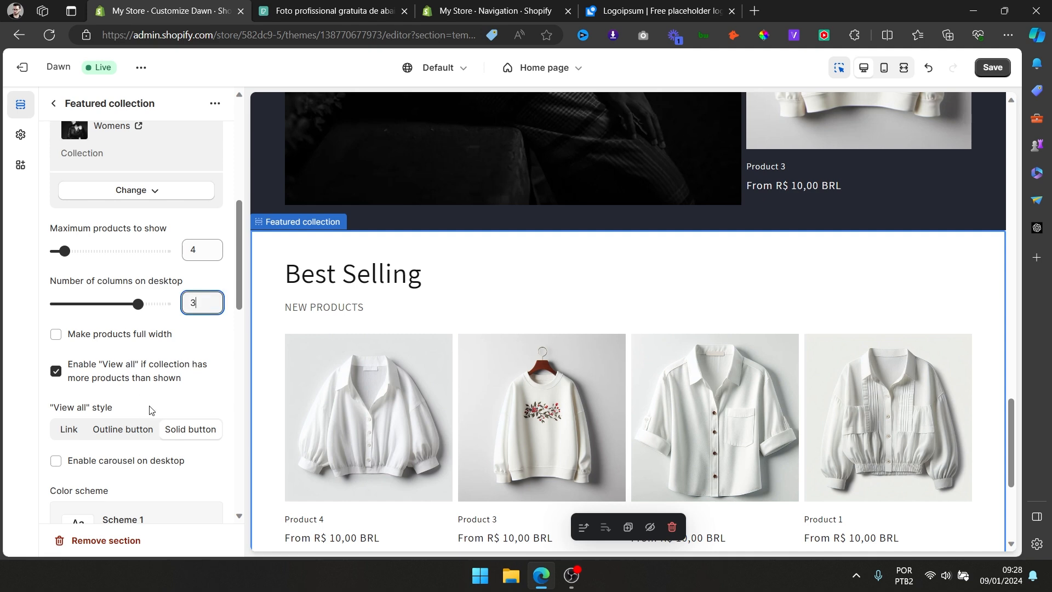
scroll(139, 454, "down", 10)
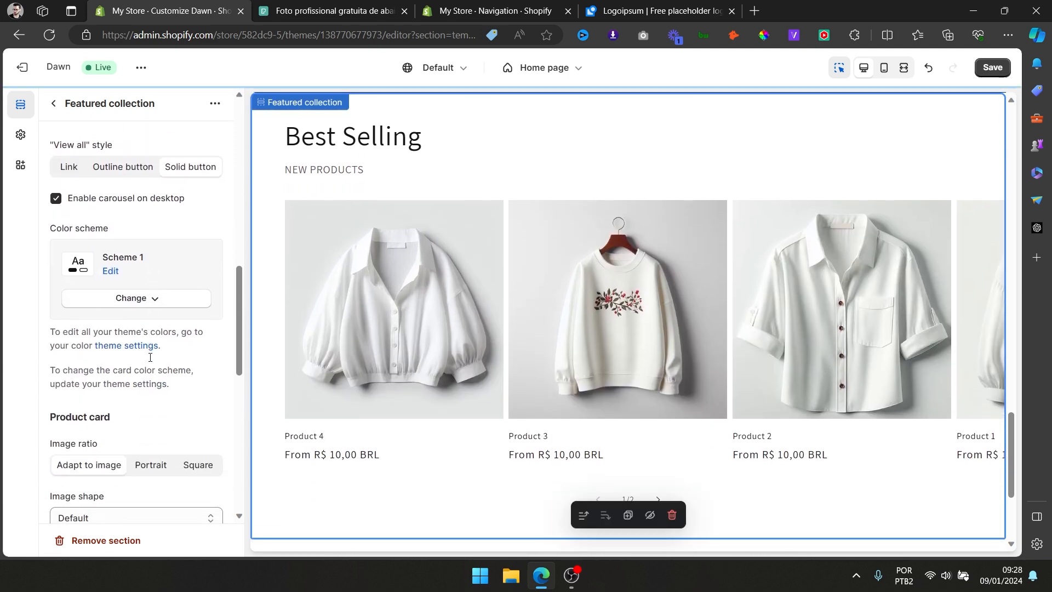
Give the Best Selling product cards an Arch image shape and a Square image ratio.
left_click(123, 256)
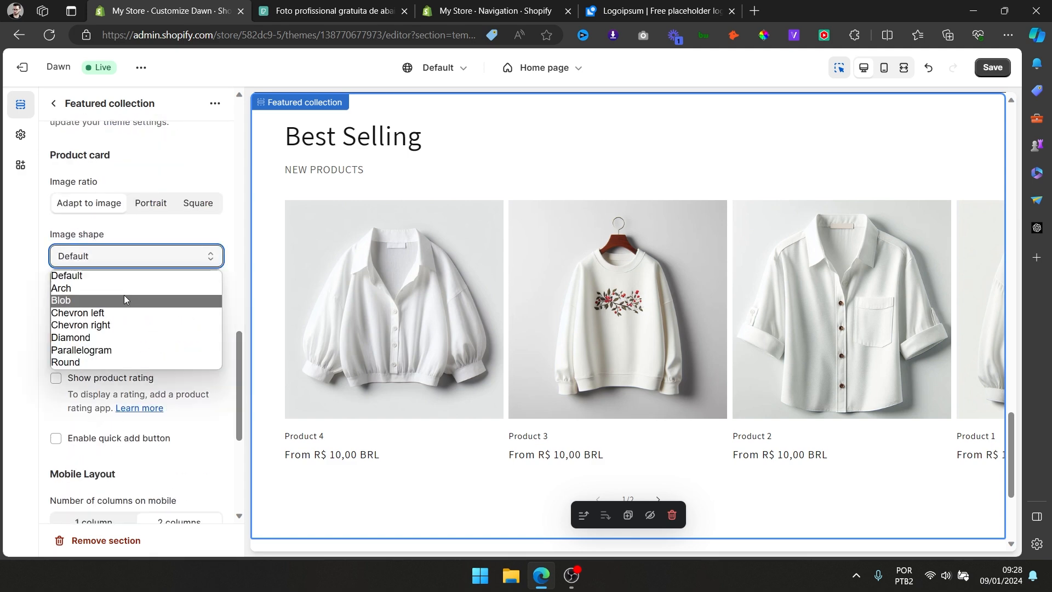
left_click(114, 289)
scroll(148, 373, "up", 3)
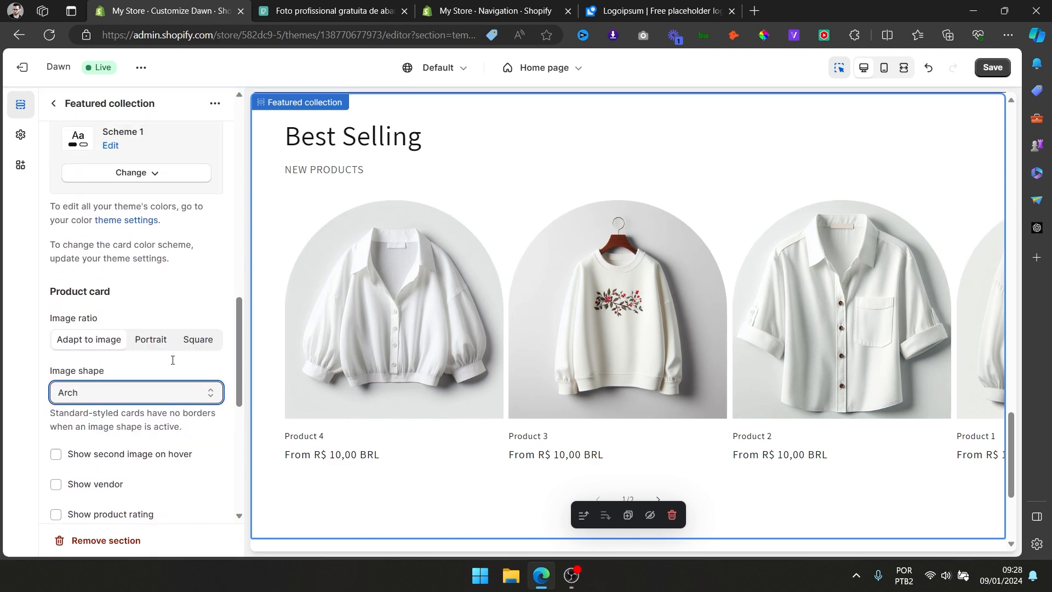
scroll(142, 401, "down", 2)
left_click(161, 335)
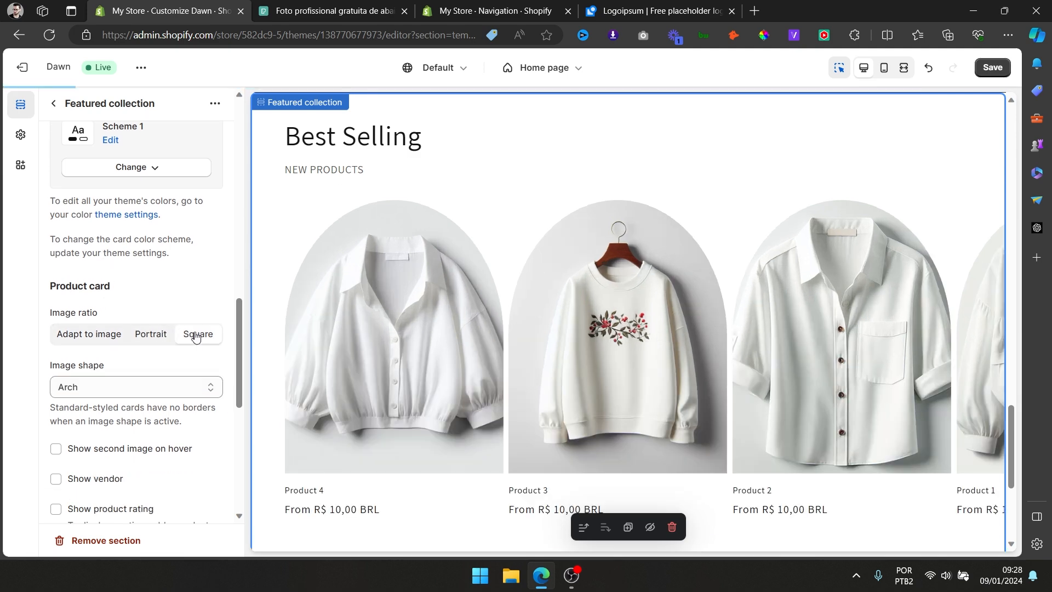
scroll(548, 373, "down", 1)
Enable swipe on mobile for the Best Selling section and return to the Home page section list.
scroll(223, 422, "down", 5)
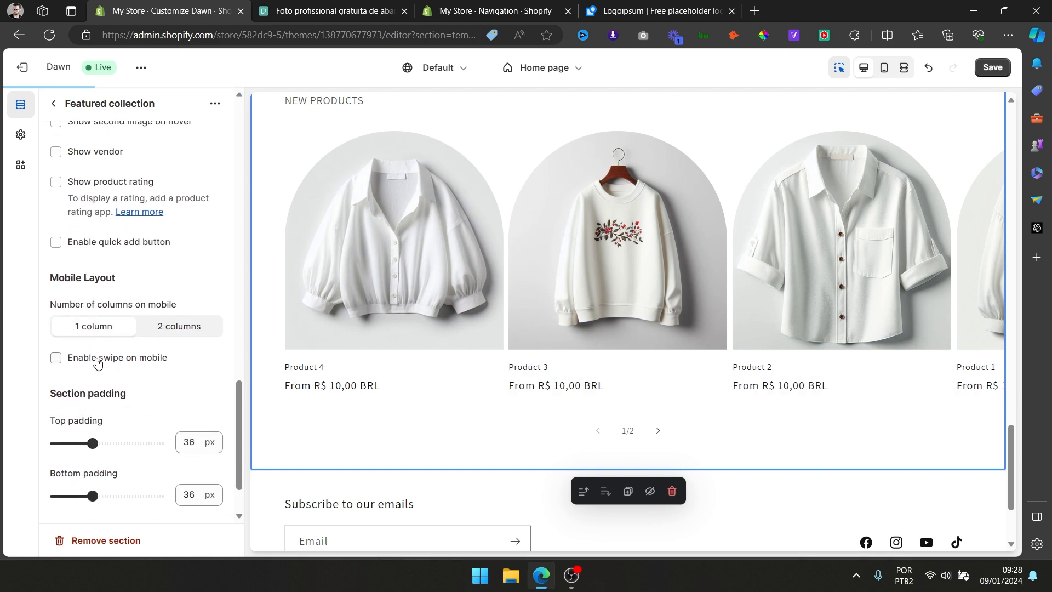
left_click(97, 362)
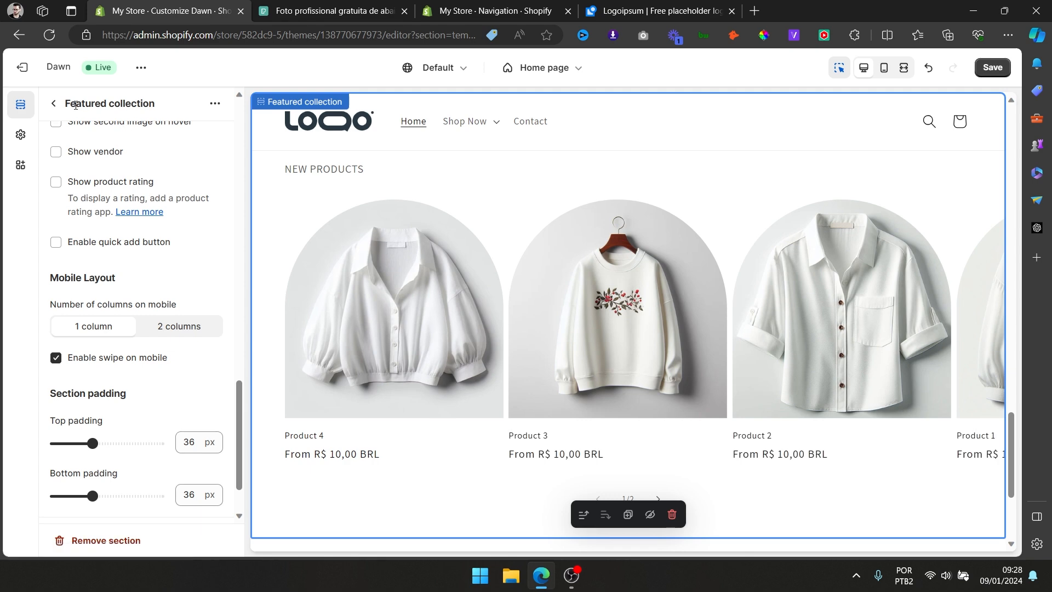
left_click(56, 104)
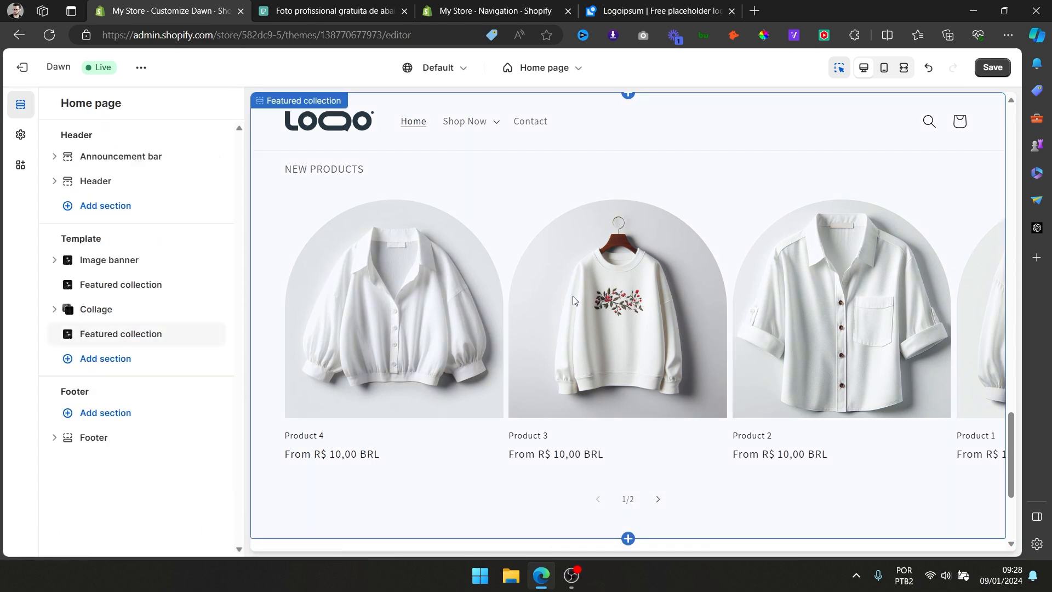
Check the Best Selling section against the rest of the home page and save the theme changes.
scroll(561, 298, "up", 3)
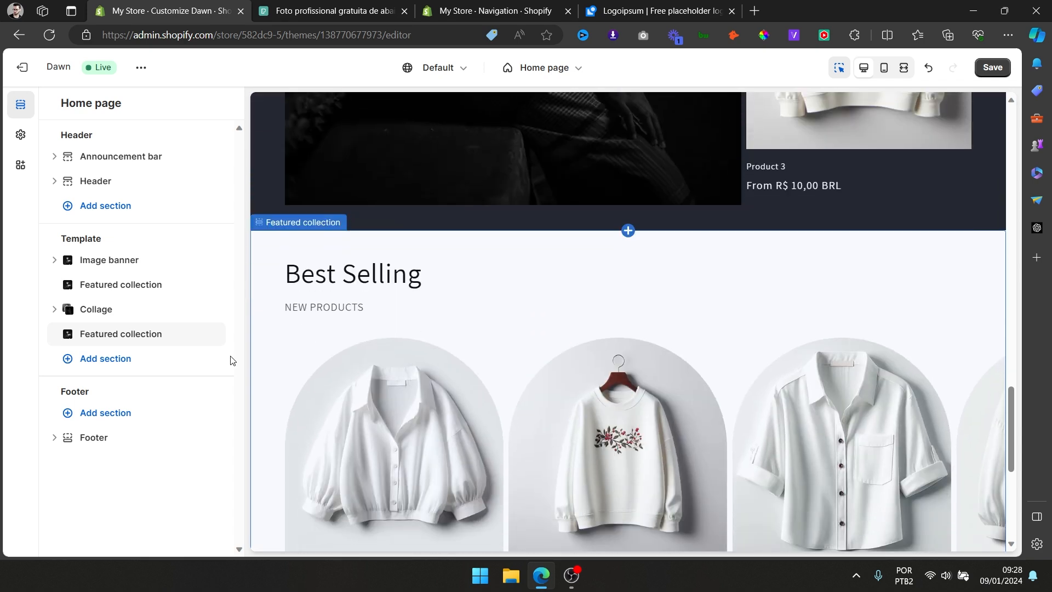
left_click(156, 333)
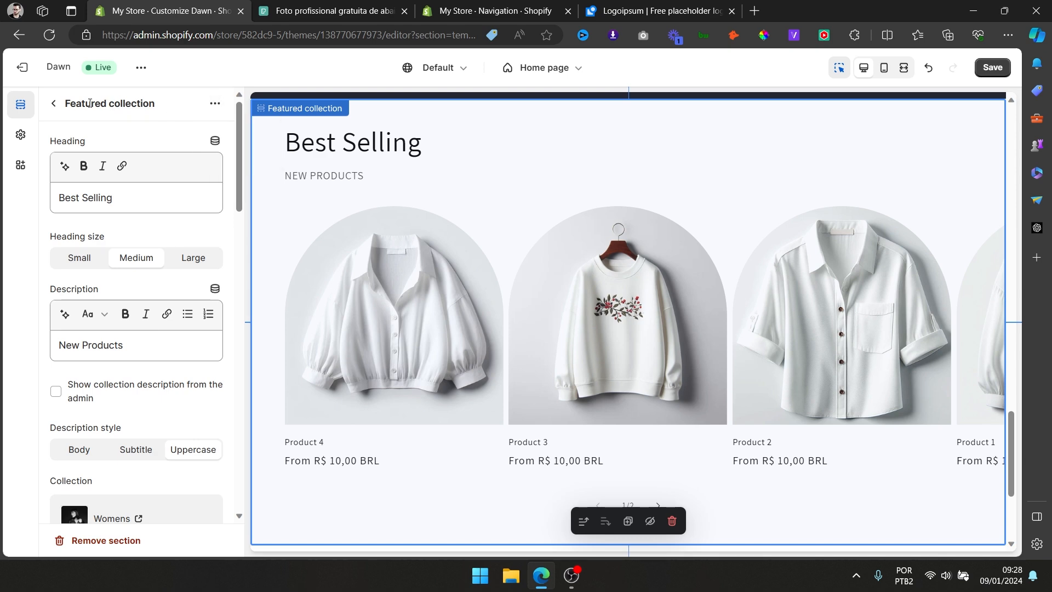
left_click(60, 104)
scroll(705, 261, "up", 5)
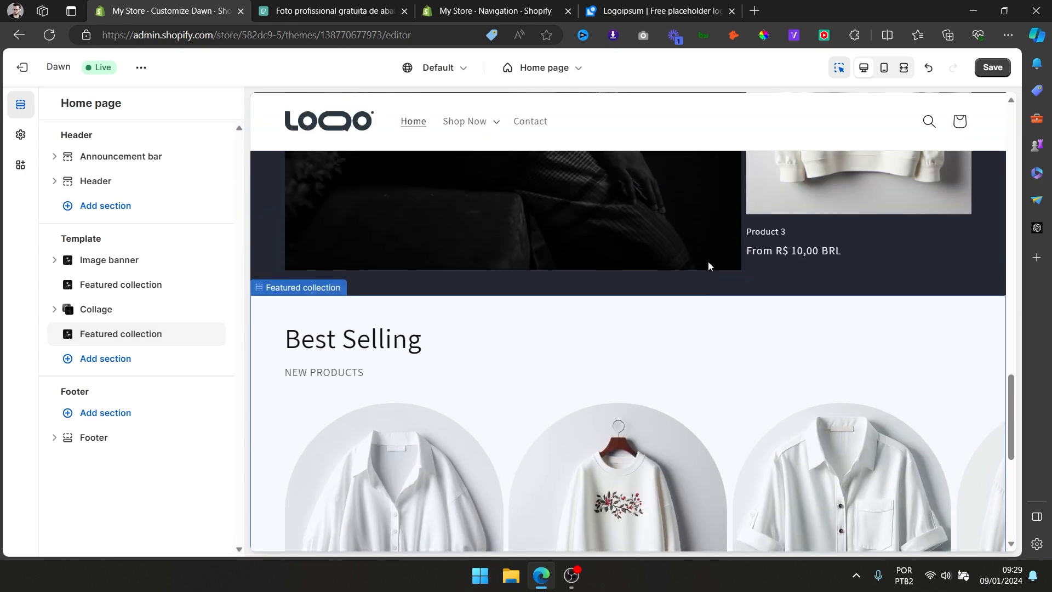
scroll(712, 266, "up", 8)
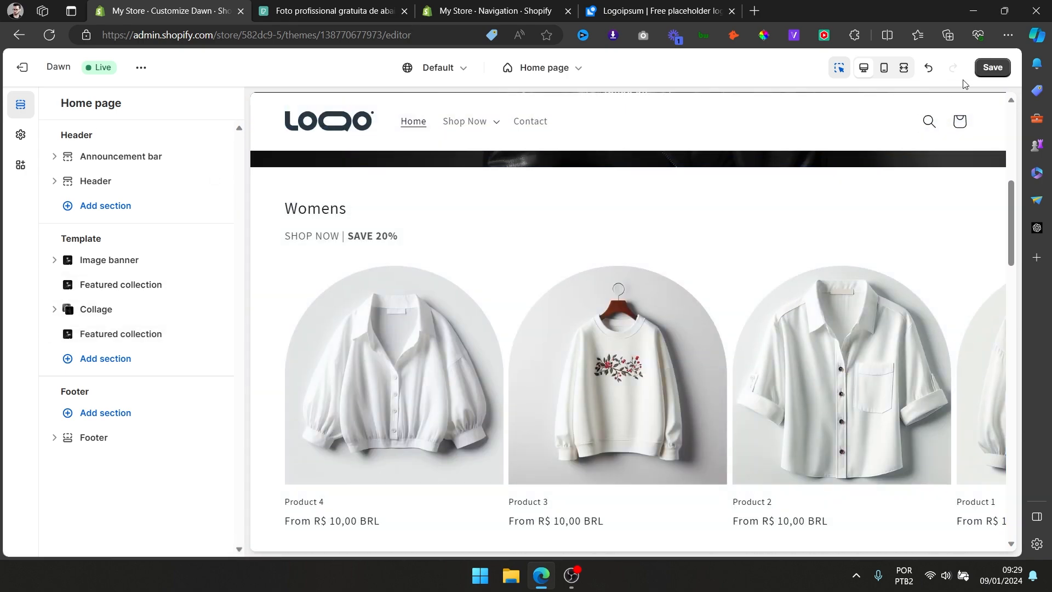
key("ctrl+s")
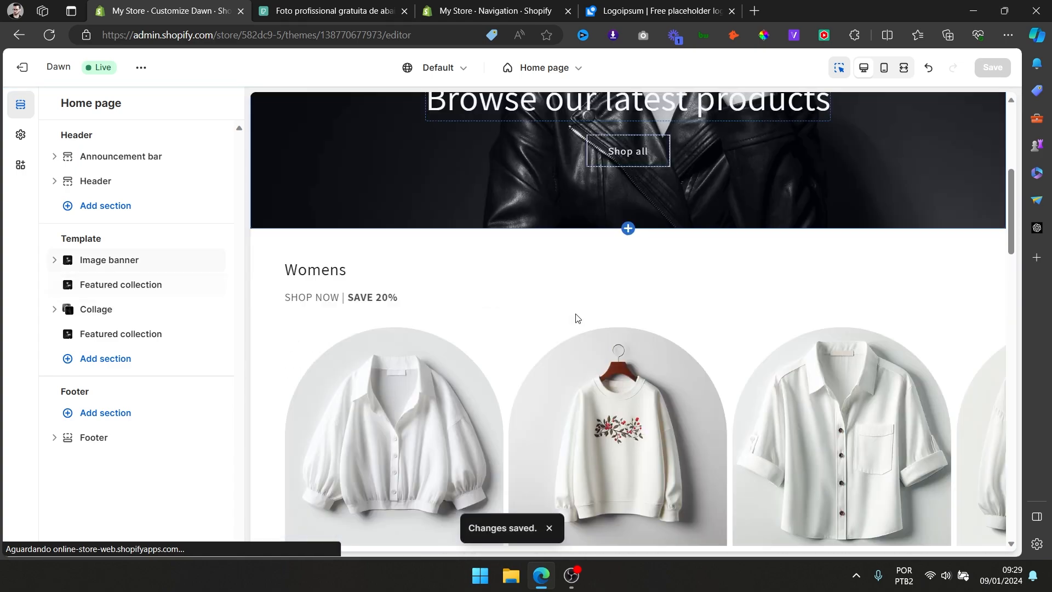
Add a Collection list section below the Best Selling section and remove one of its three Collection blocks.
scroll(665, 280, "down", 10)
scroll(668, 302, "down", 1)
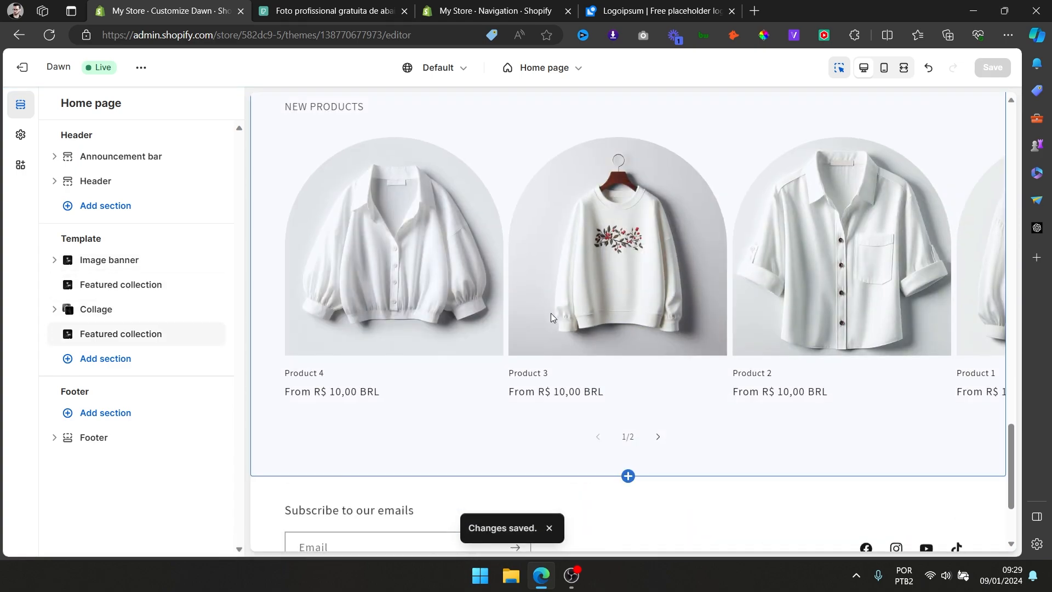
left_click(122, 361)
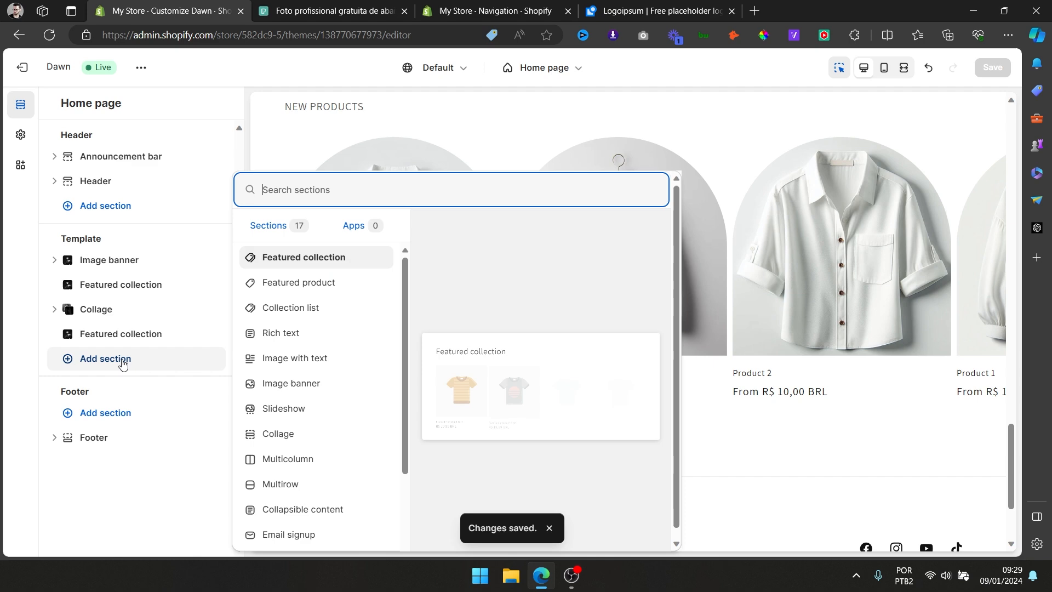
left_click(323, 314)
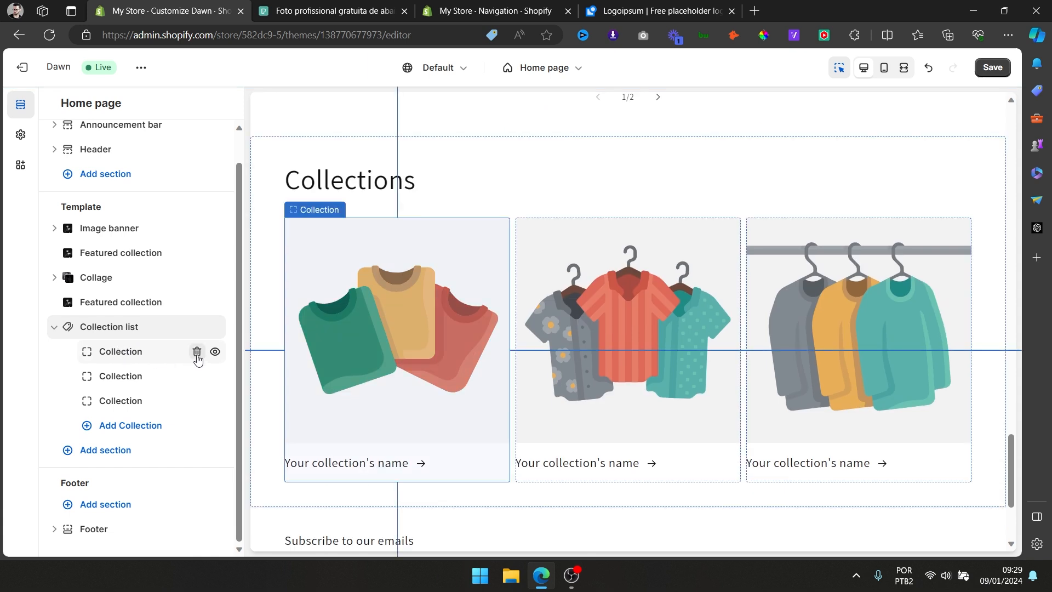
left_click(198, 359)
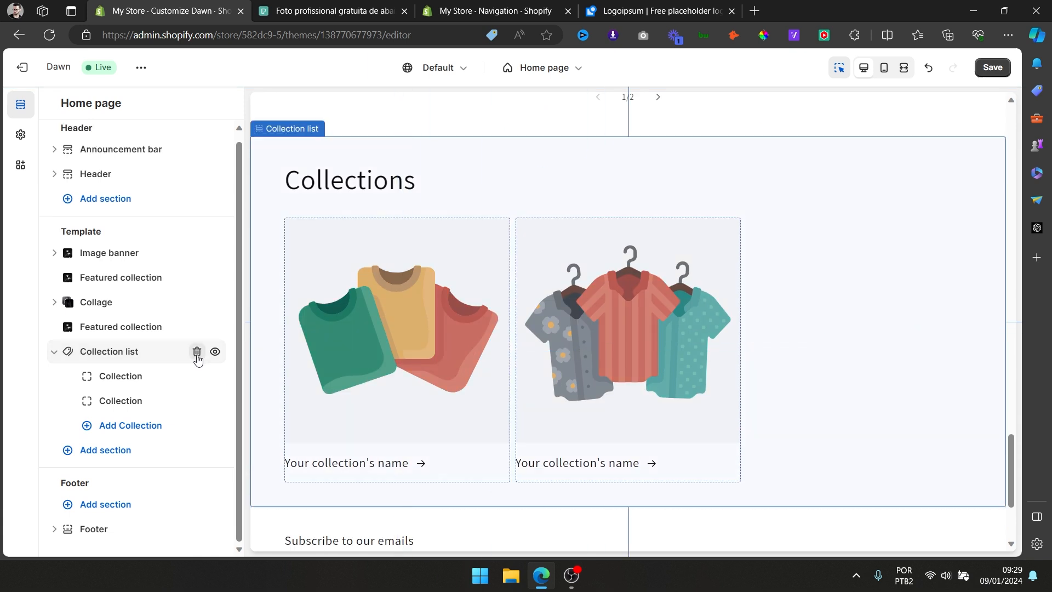
Set the Collection list to 2 columns on desktop and clear its heading.
left_click(130, 356)
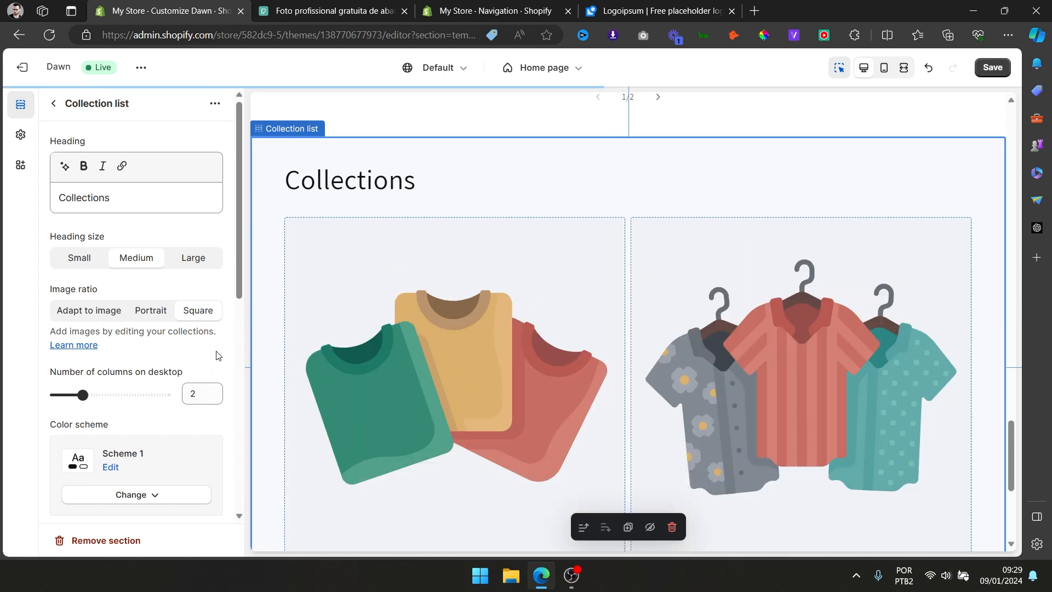
scroll(553, 340, "down", 3)
scroll(586, 329, "up", 1)
scroll(570, 334, "down", 1)
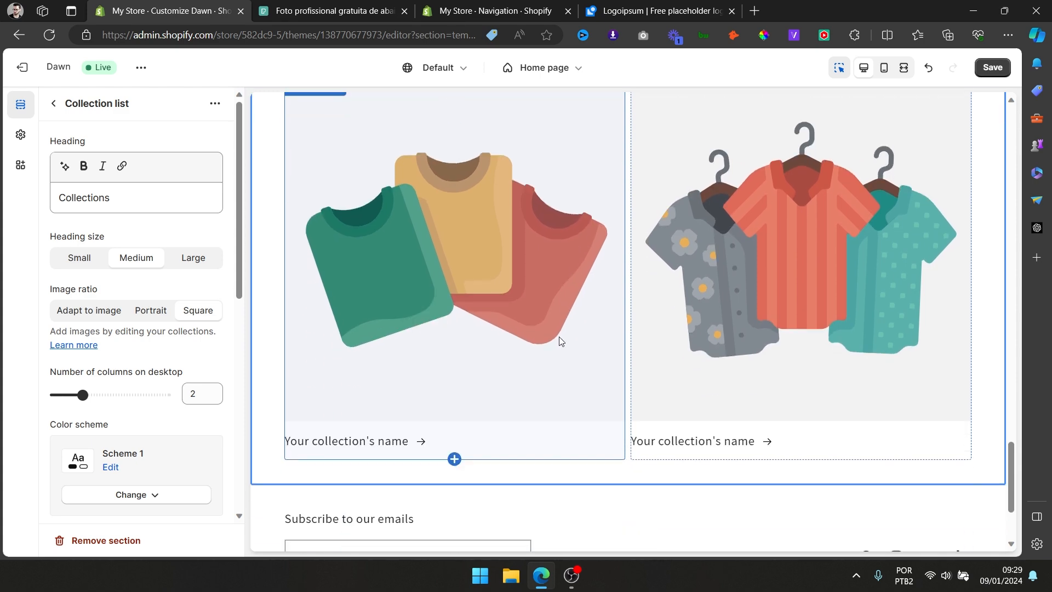
scroll(361, 394, "up", 4)
scroll(294, 399, "down", 3)
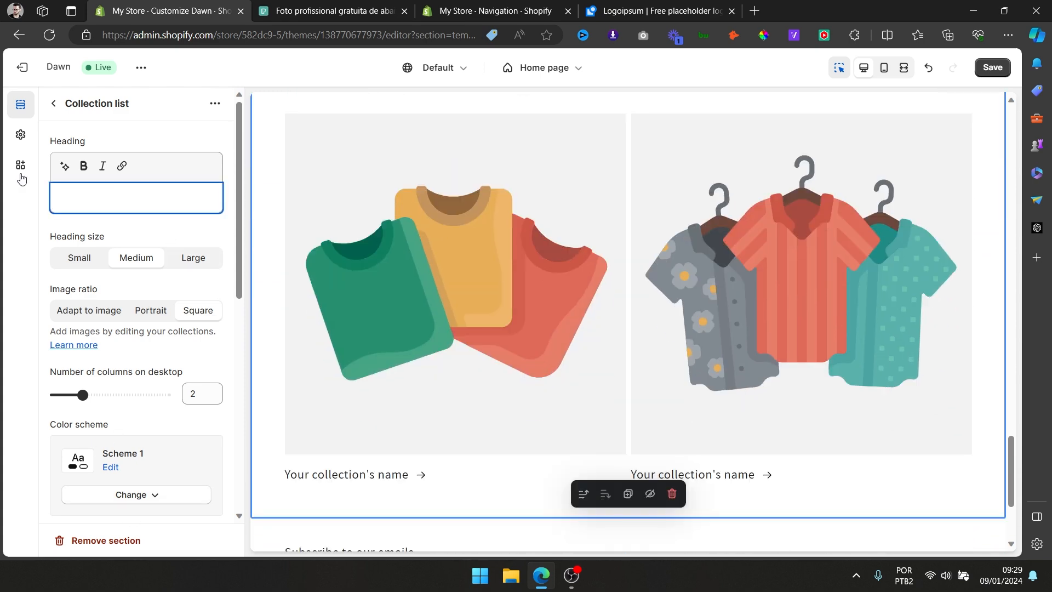
Assign the Mens collection to the first block of the Collection list.
scroll(488, 235, "up", 5)
scroll(488, 235, "down", 4)
left_click(505, 319)
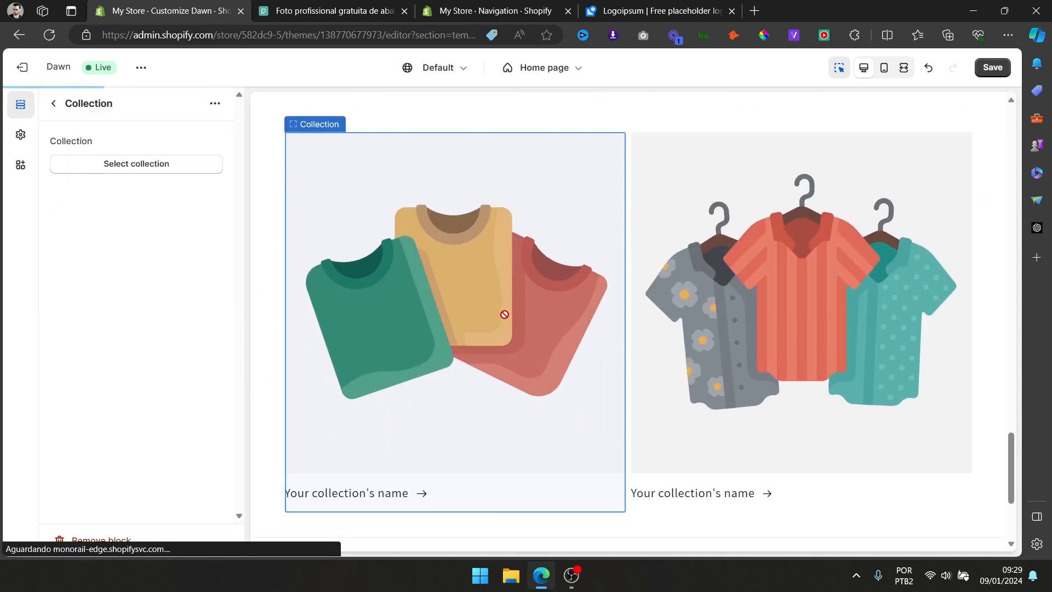
left_click(189, 164)
left_click(108, 258)
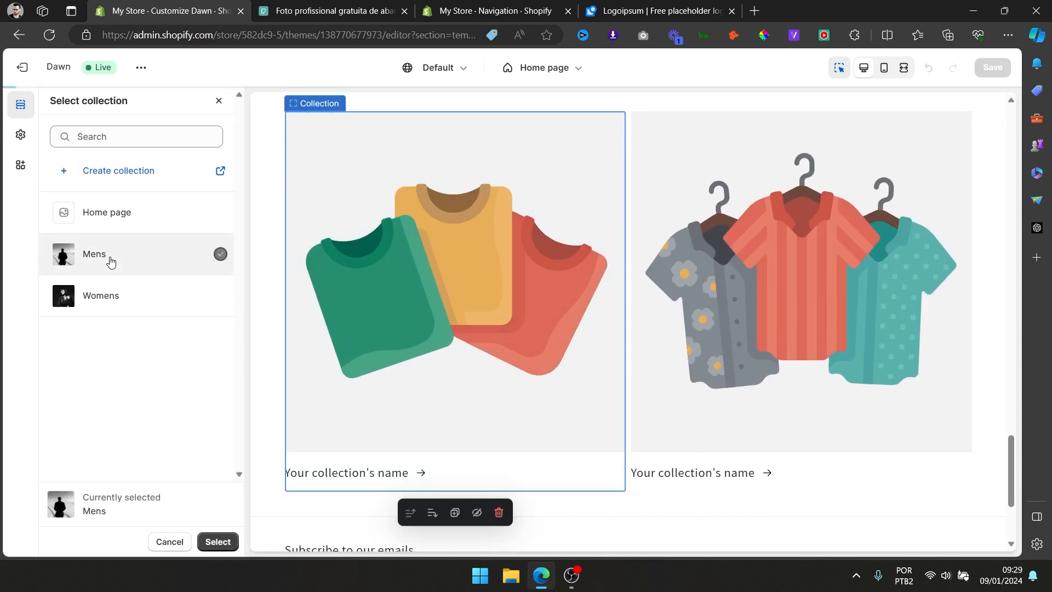
left_click(218, 541)
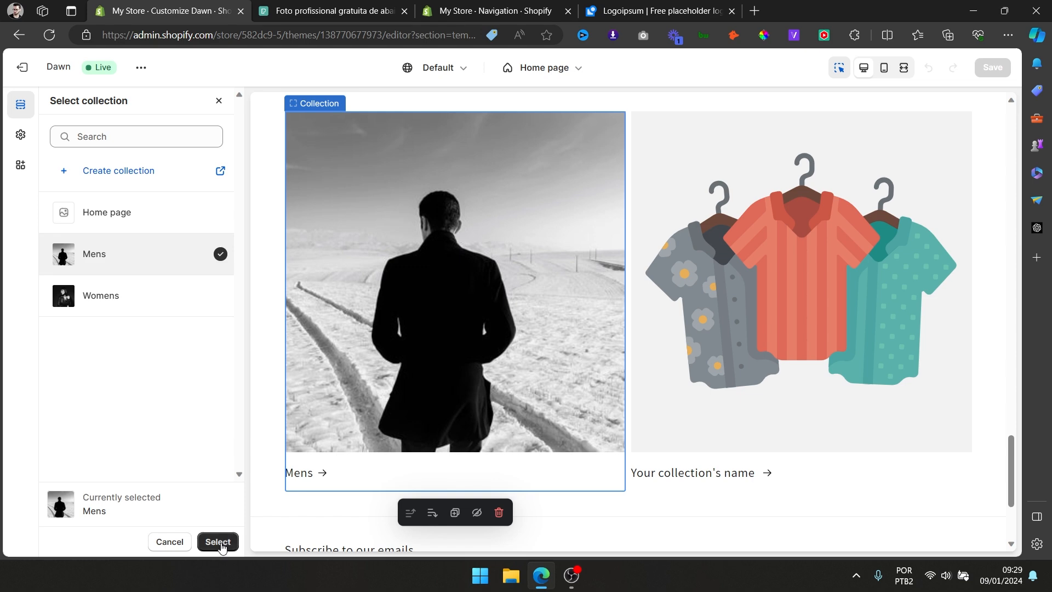
Assign the Womens collection to the second block of the Collection list.
left_click(830, 330)
left_click(146, 165)
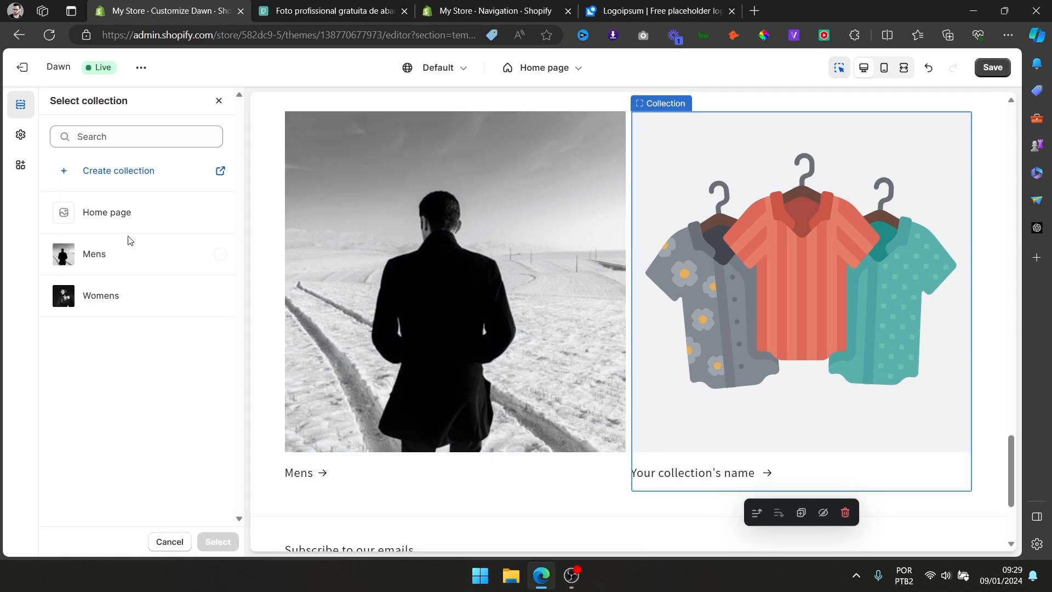
left_click(119, 312)
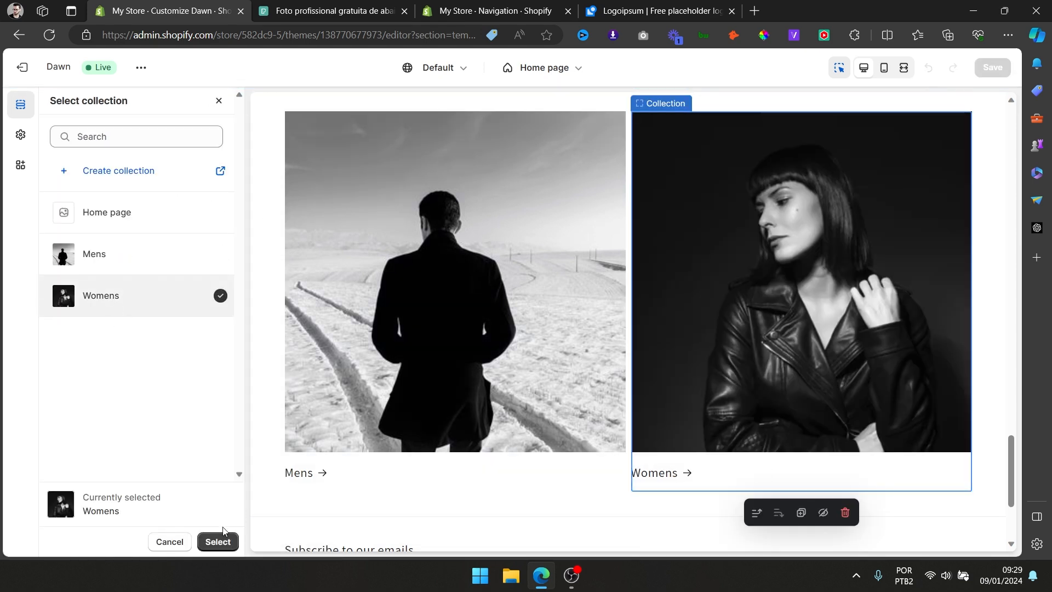
left_click(218, 541)
Check the Collection list against the rest of the home page and save the theme changes.
scroll(715, 272, "up", 1)
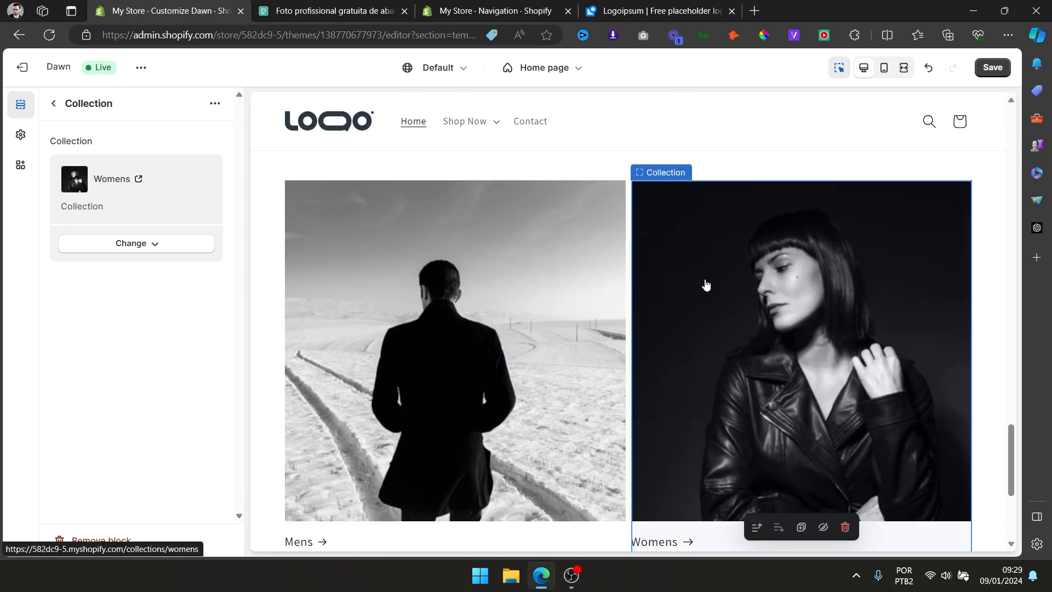
scroll(501, 322, "up", 5)
scroll(514, 317, "down", 4)
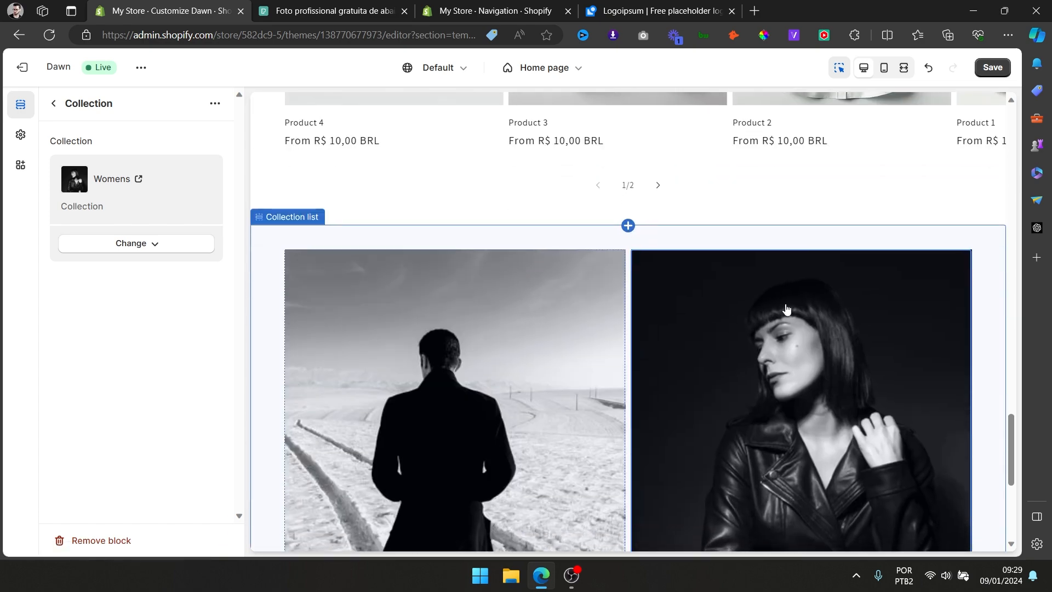
scroll(787, 326, "up", 10)
scroll(788, 321, "down", 6)
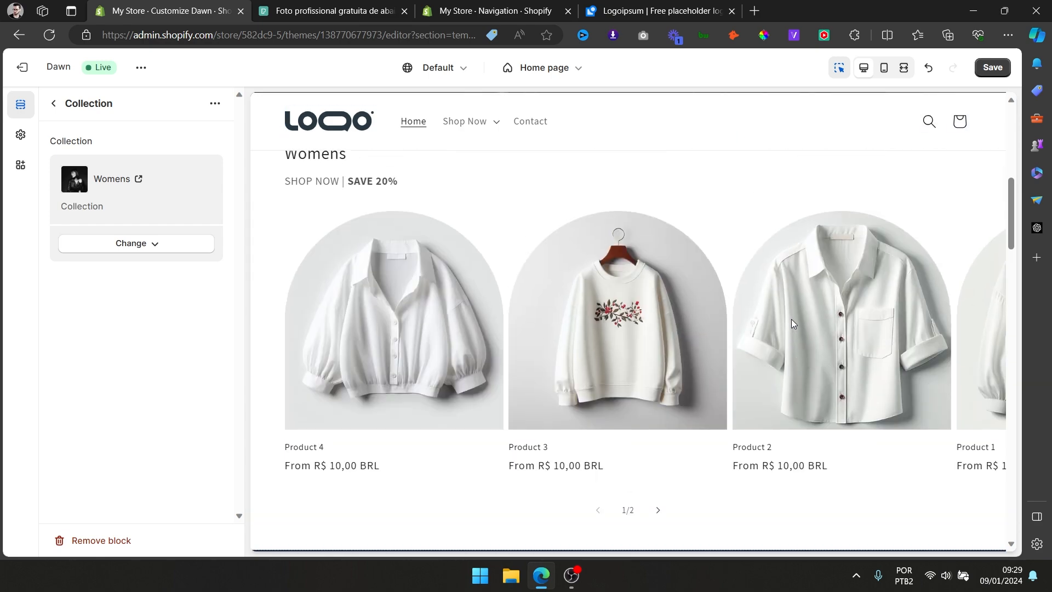
scroll(791, 319, "down", 10)
left_click(991, 67)
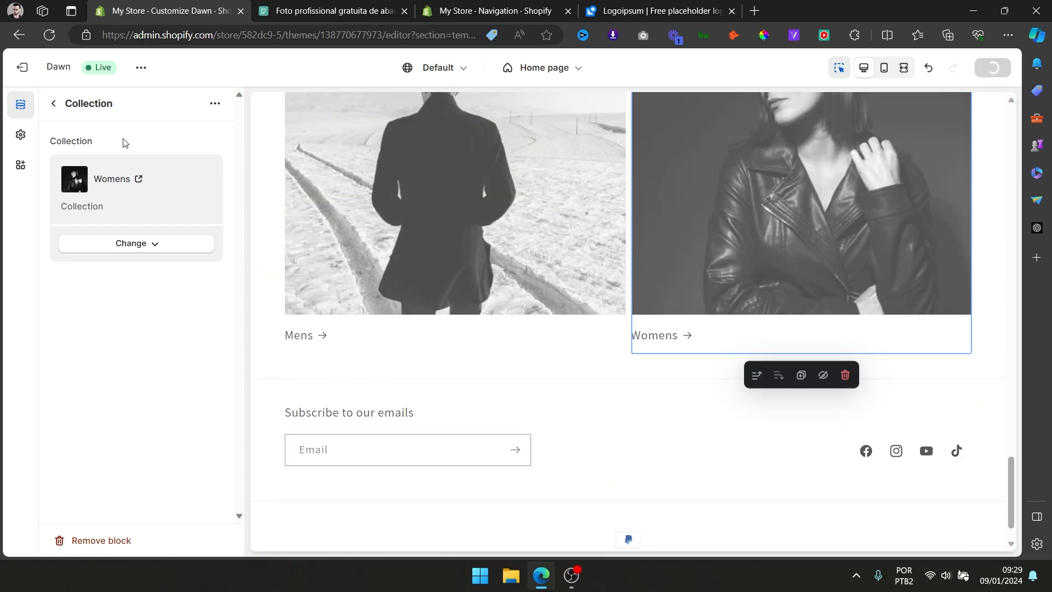
Add an Image with text section below the Collection list on the home page.
left_click(54, 106)
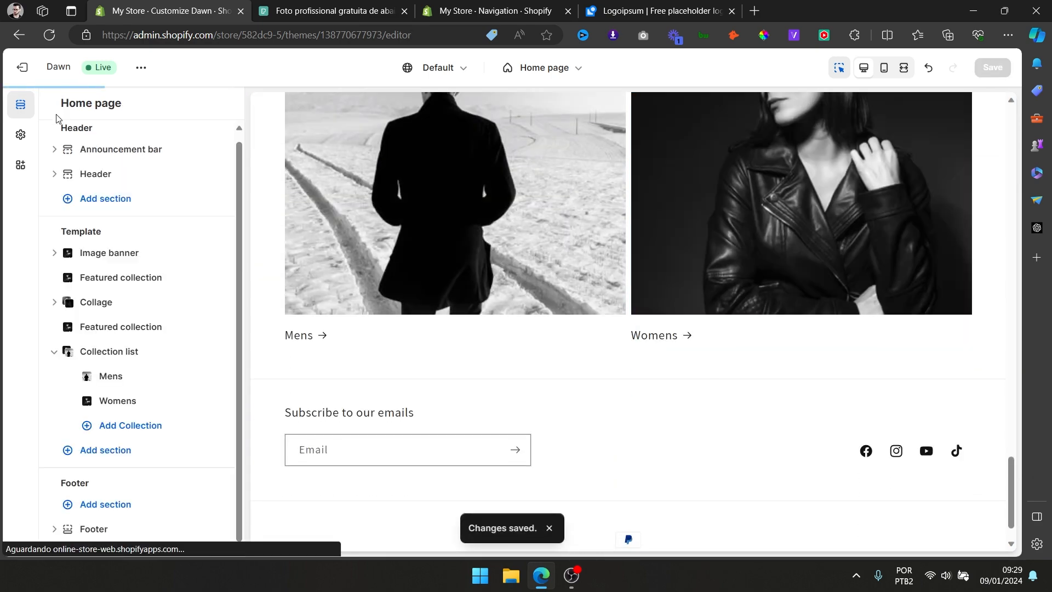
left_click(130, 450)
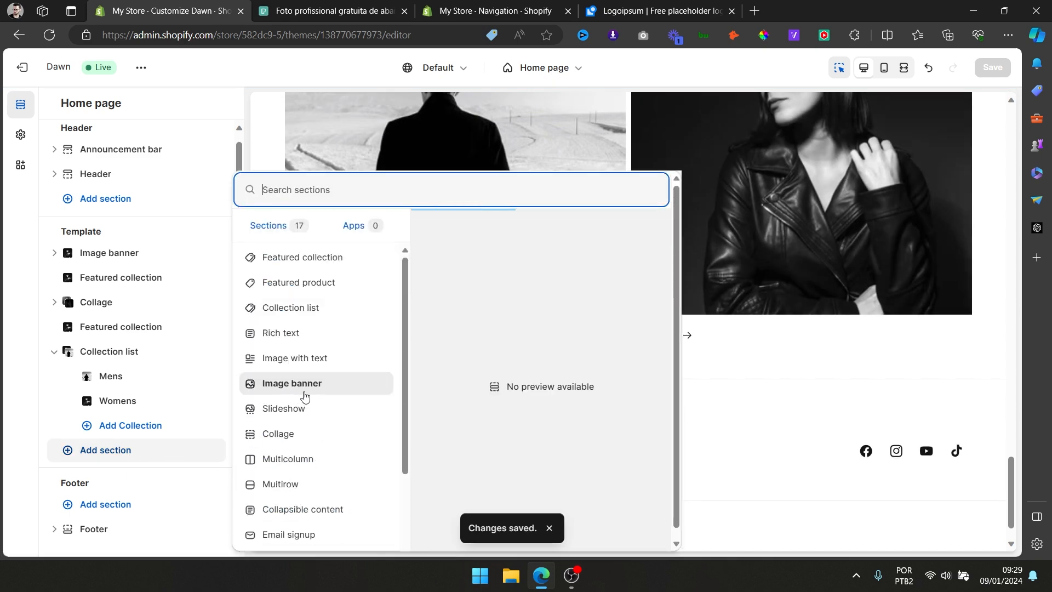
scroll(327, 382, "down", 2)
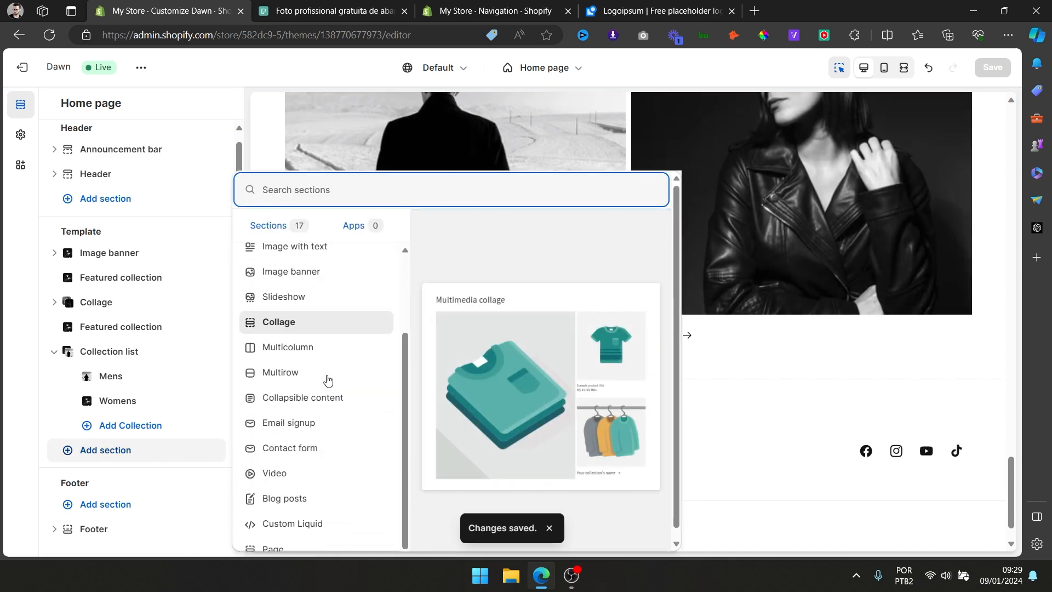
scroll(327, 380, "up", 2)
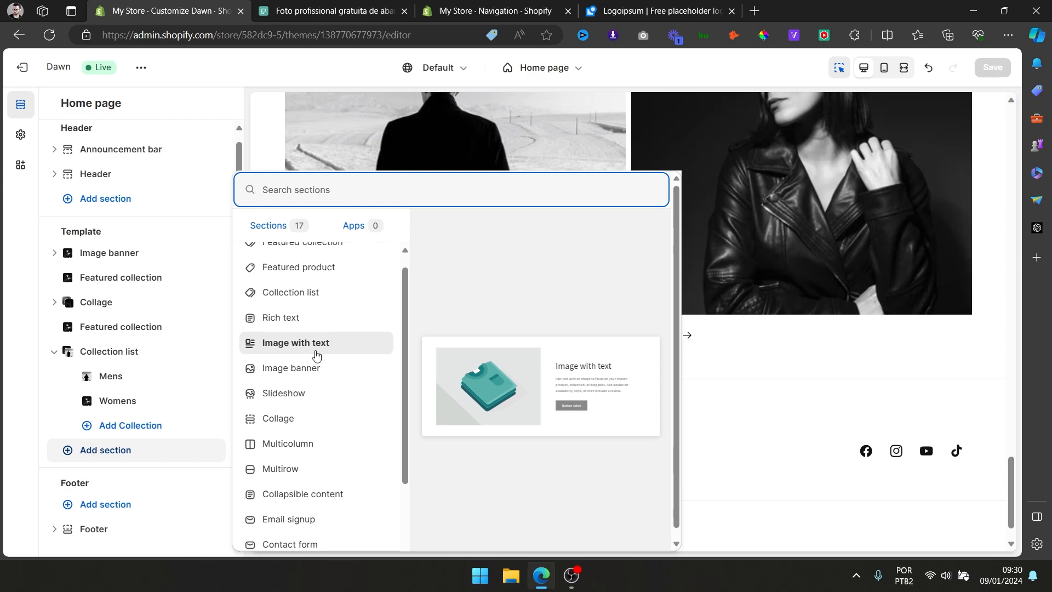
left_click(316, 354)
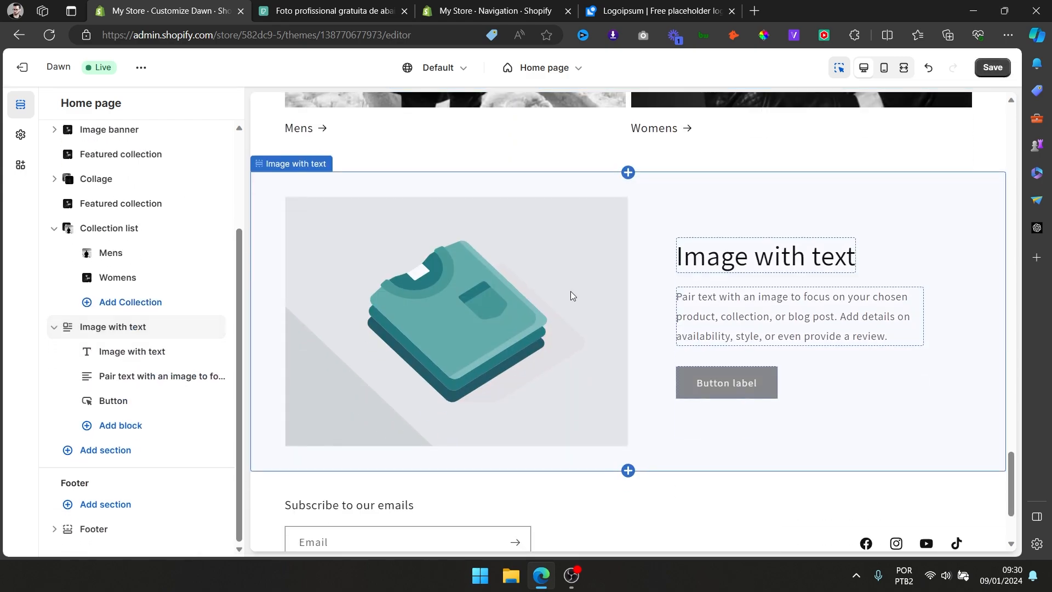
Switch to Pexels and open the black-and-white photo of the street dancer from the "women black background" results.
left_click(392, 7)
scroll(705, 237, "down", 15)
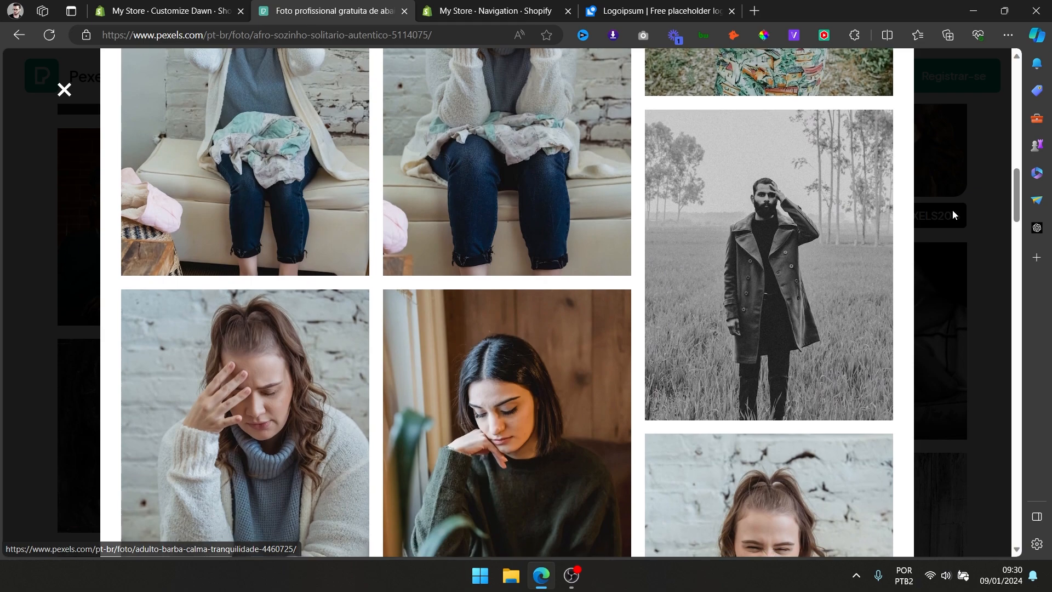
left_click(951, 213)
scroll(721, 258, "down", 20)
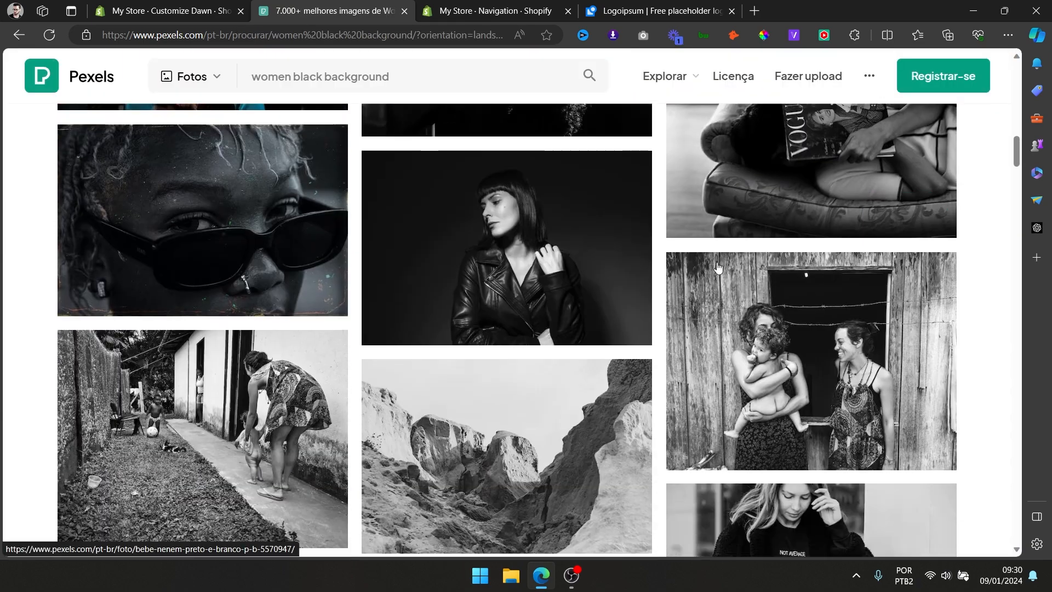
scroll(656, 230, "down", 9)
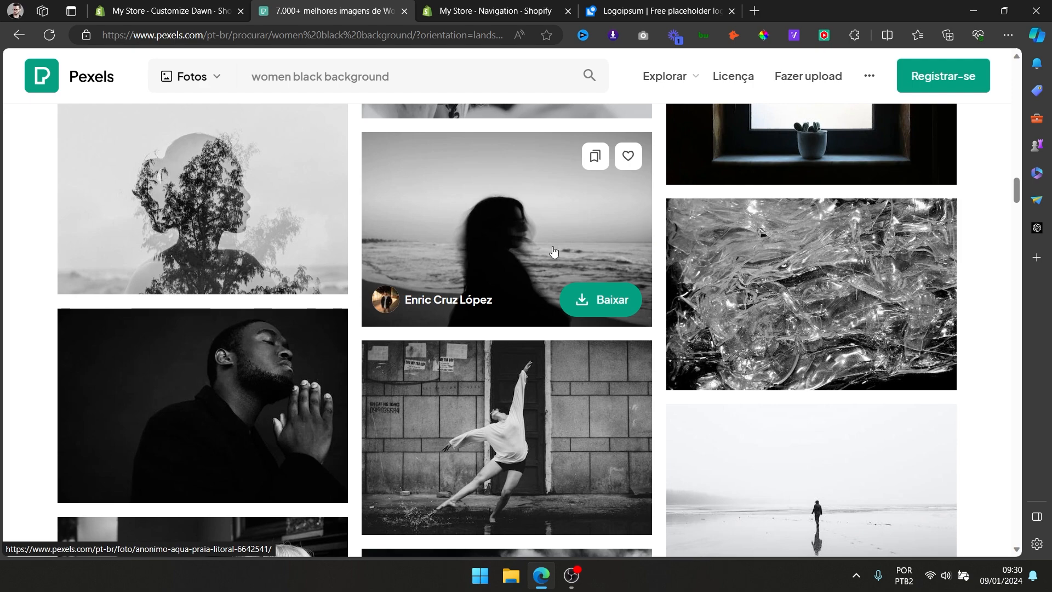
scroll(438, 221, "down", 5)
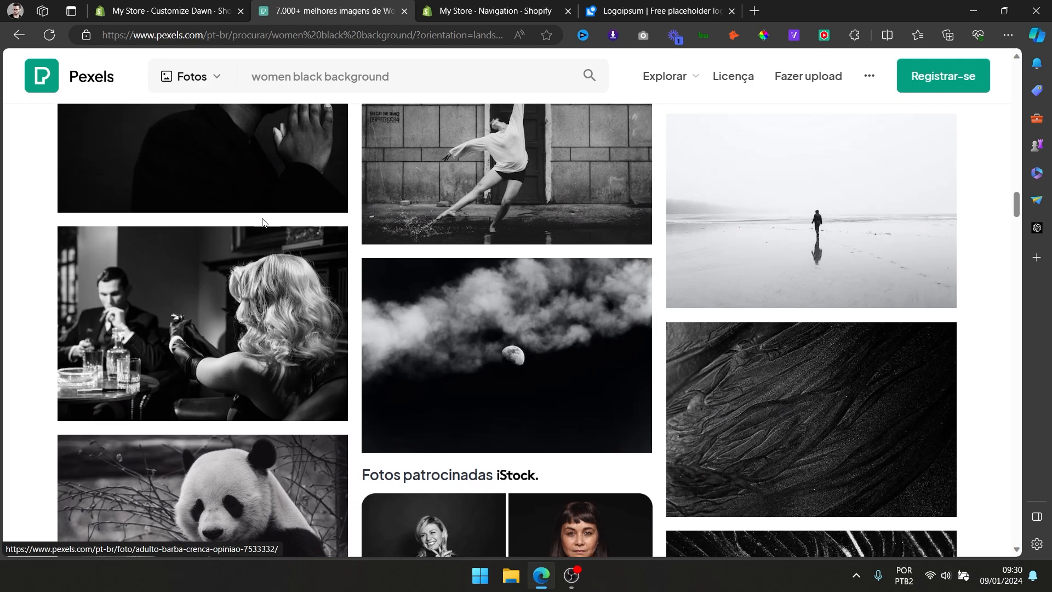
scroll(307, 220, "up", 3)
scroll(241, 252, "down", 1)
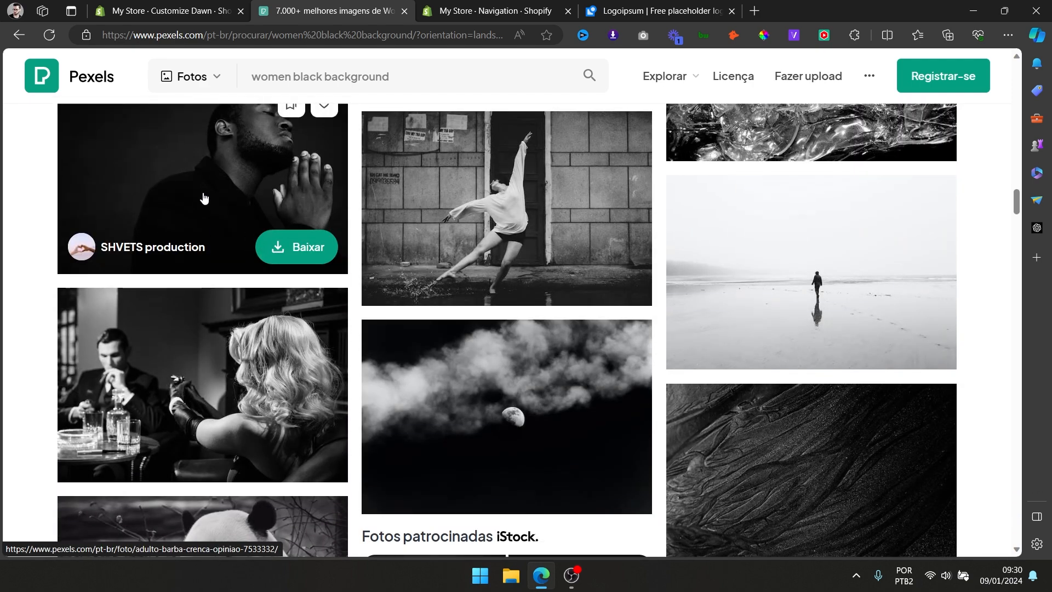
left_click(489, 190)
Download the dancer photo in the Grande size, 1920×1280.
scroll(796, 229, "down", 10)
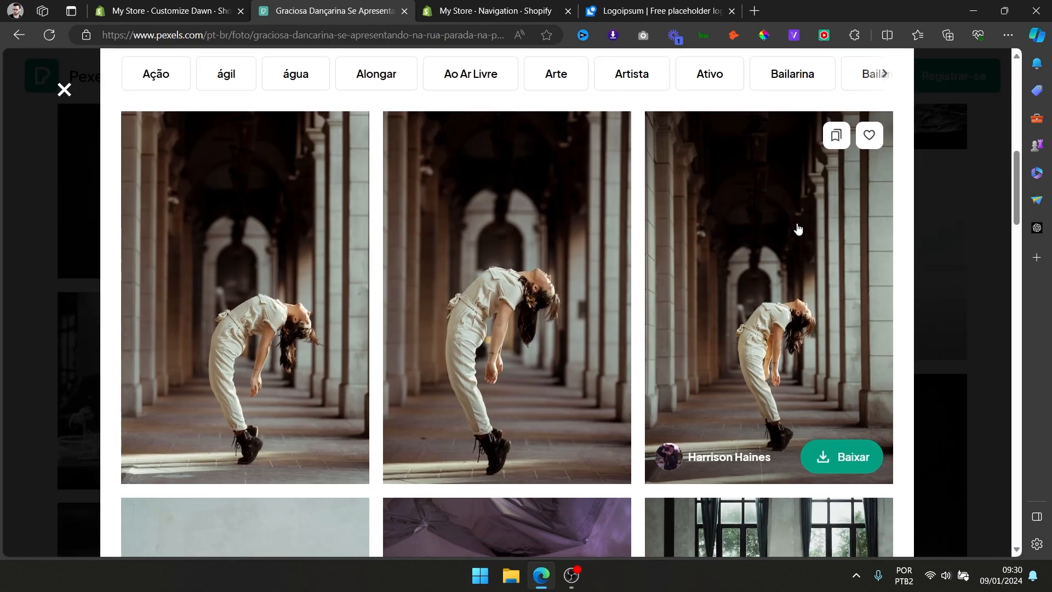
scroll(796, 229, "up", 10)
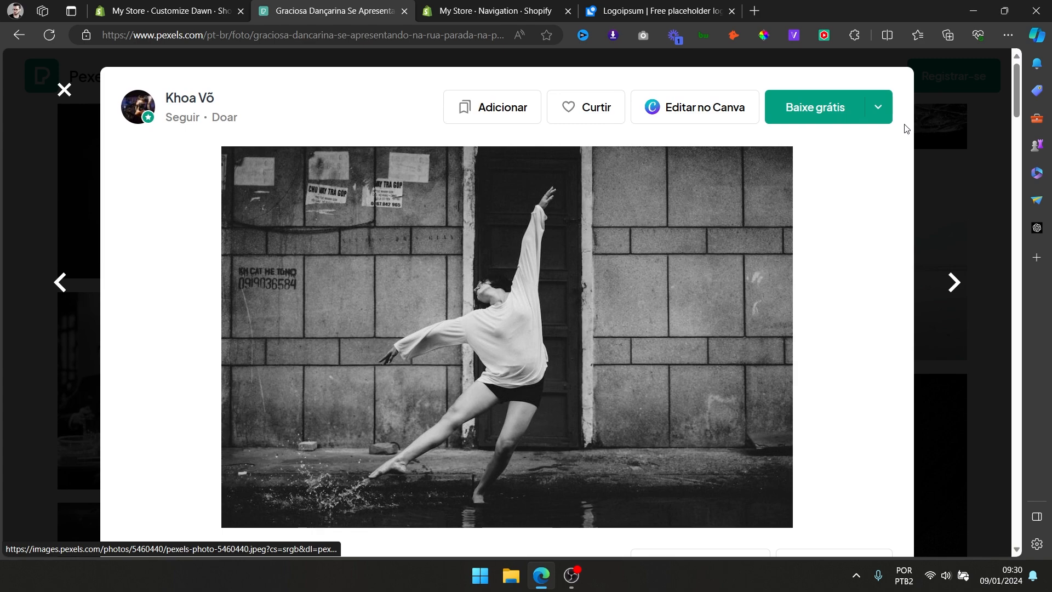
left_click(878, 108)
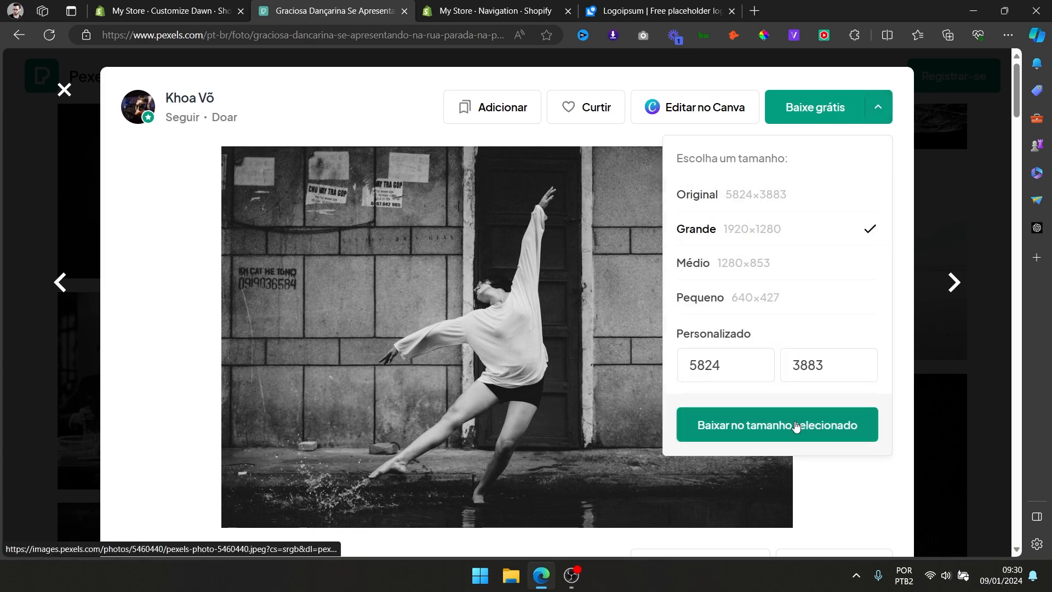
left_click(739, 428)
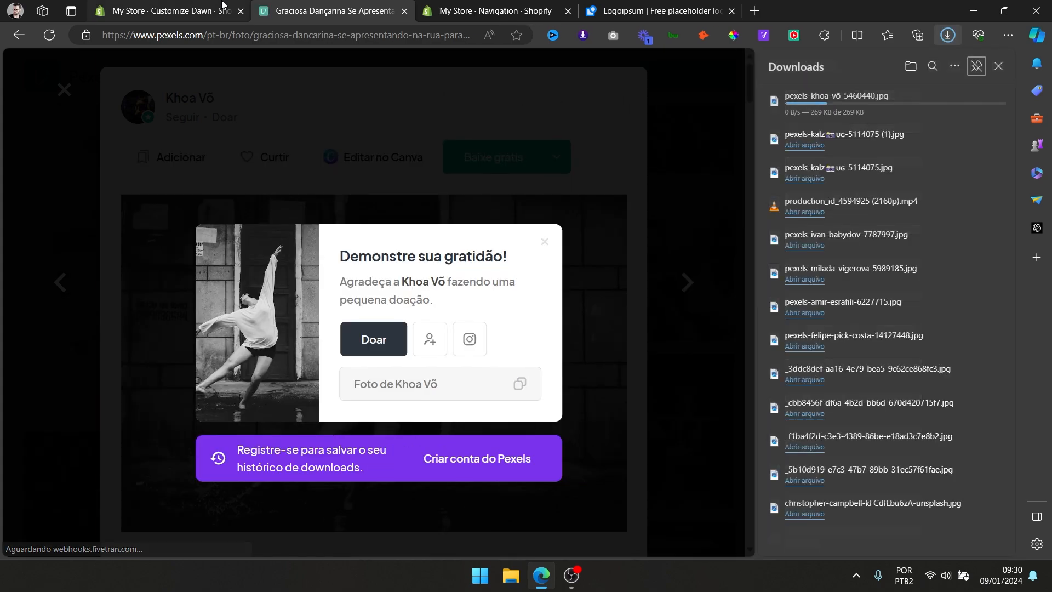
Switch back to the Shopify theme editor, set the downloaded dancer photo as the Image with text section's image and close the downloads list.
left_click(221, 4)
scroll(487, 242, "down", 4)
scroll(486, 242, "down", 10)
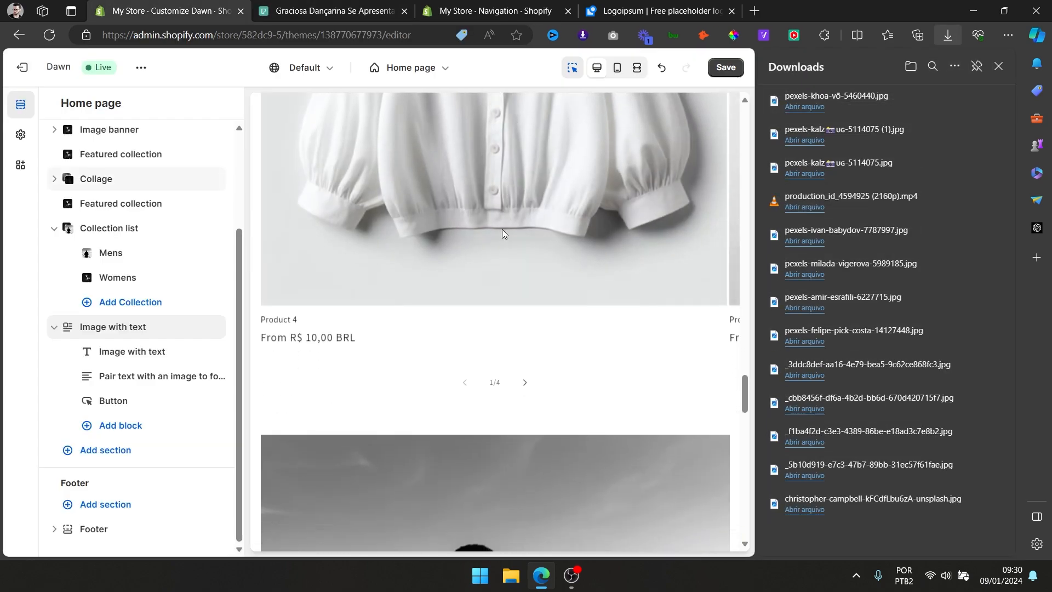
scroll(503, 236, "down", 4)
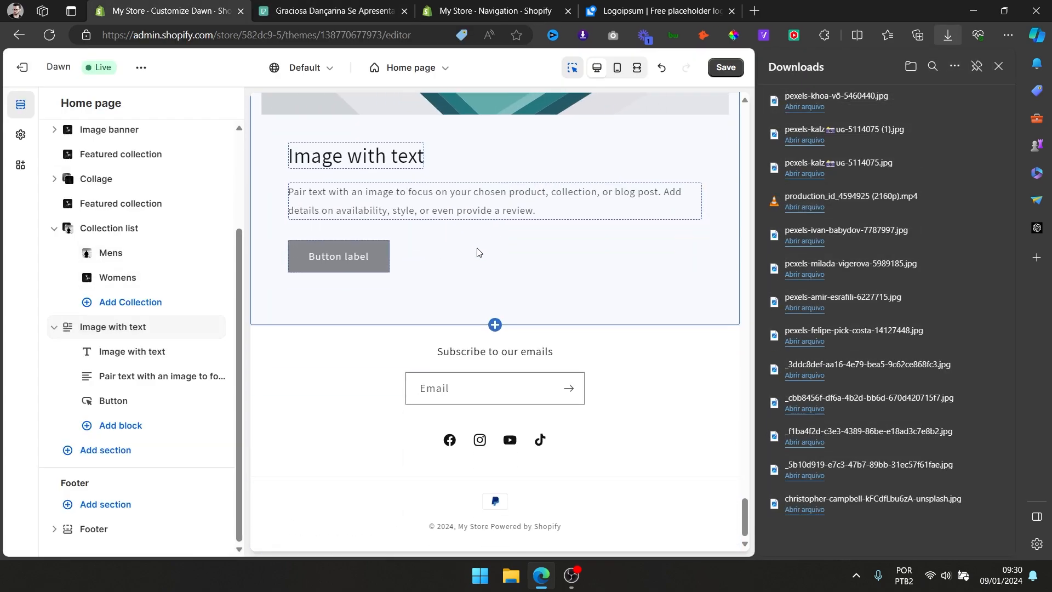
scroll(537, 301, "up", 4)
scroll(640, 422, "down", 1)
left_click(638, 380)
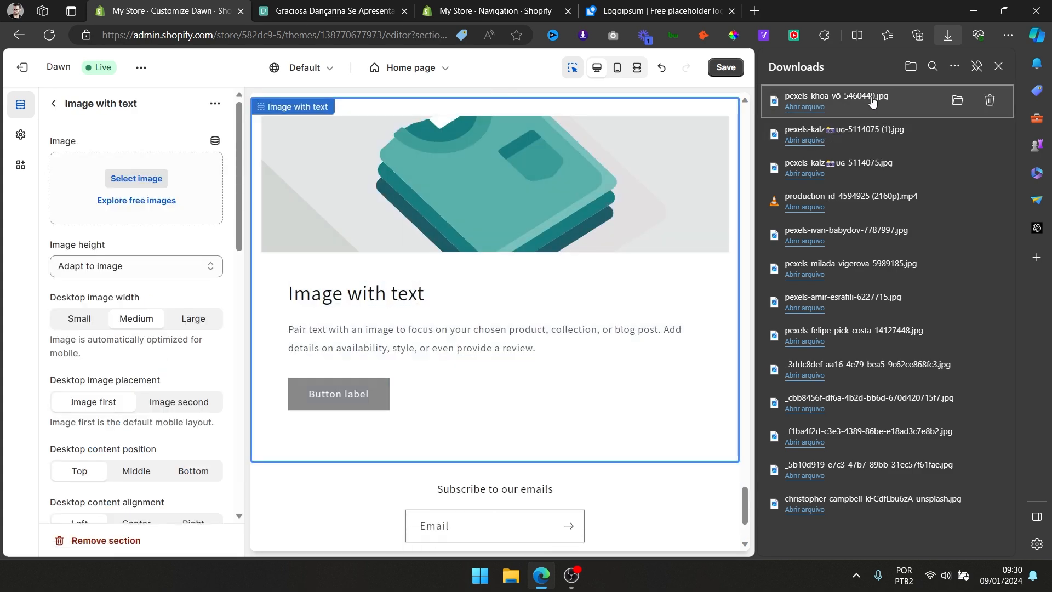
left_click_drag(108, 190, 110, 189)
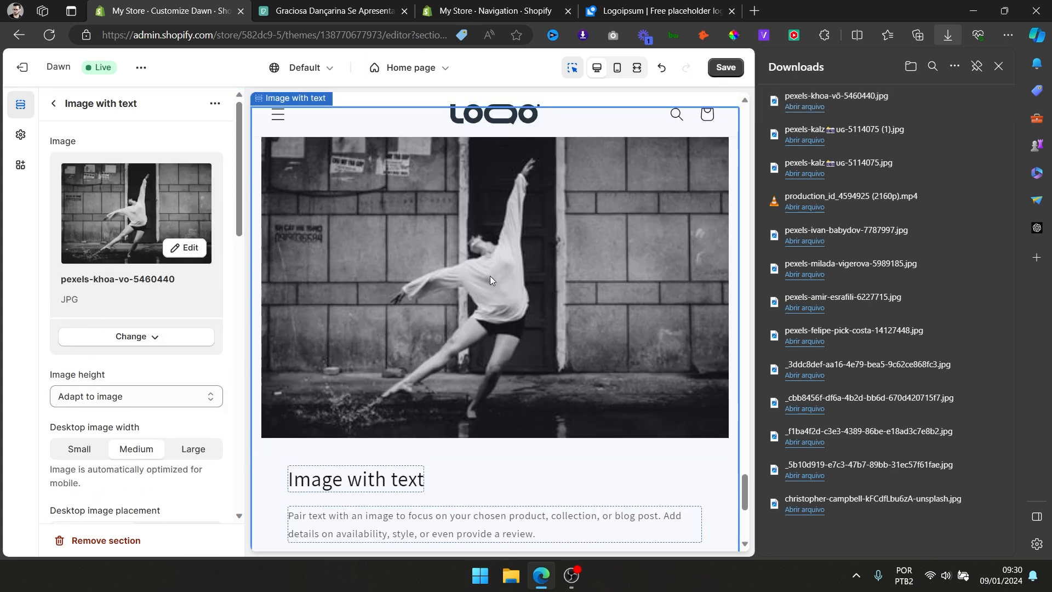
left_click(997, 67)
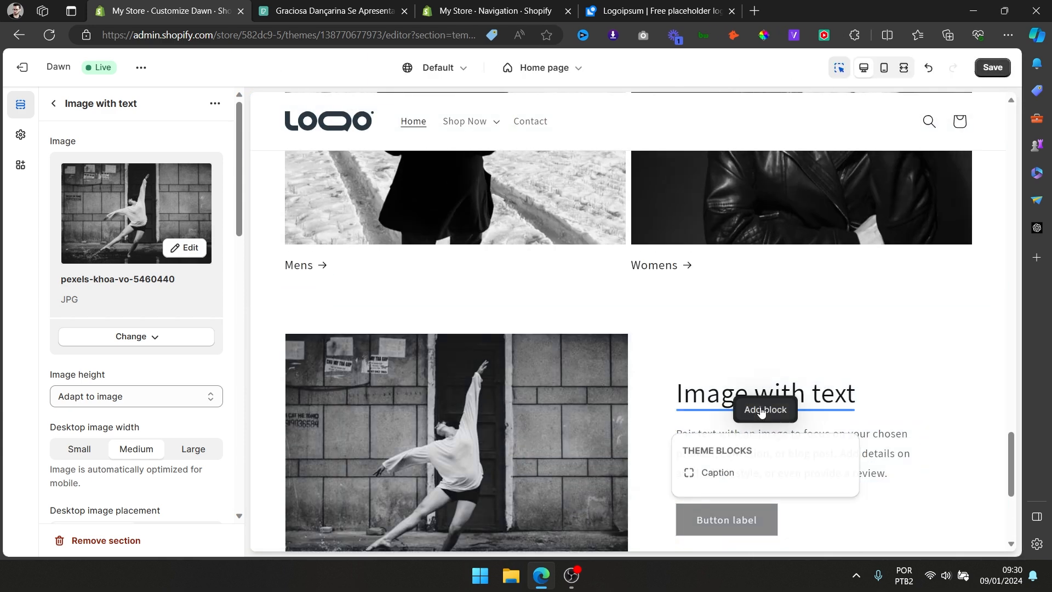
Change the heading of the Image with text section to "About Us".
left_click(682, 393)
left_click(186, 191)
type("About Us")
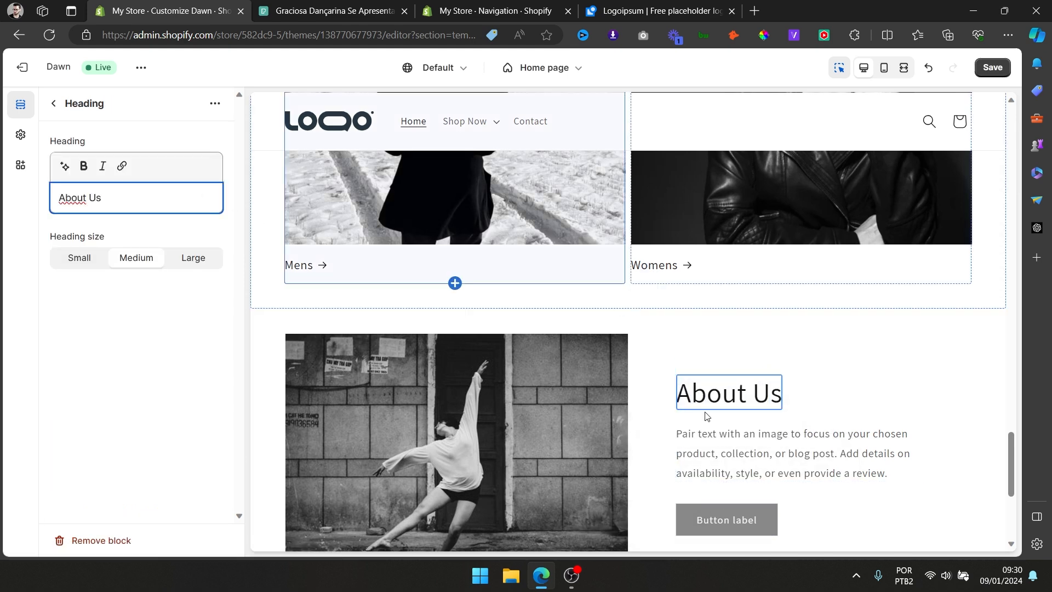
Set the About Us button's link to "#" and turn on the outline button style.
scroll(782, 363, "down", 2)
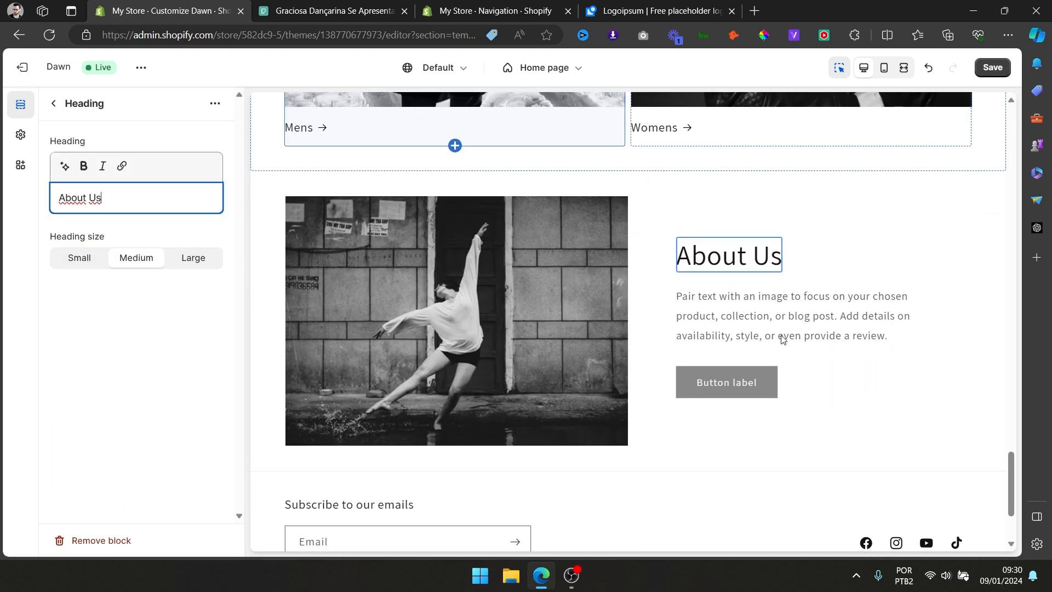
left_click(774, 382)
left_click(173, 235)
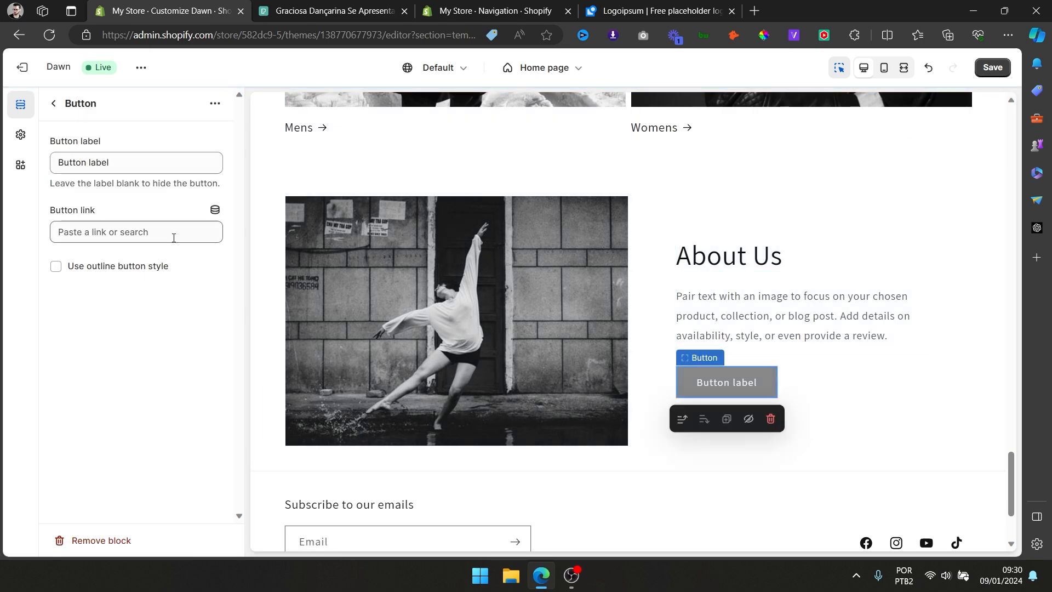
type("#")
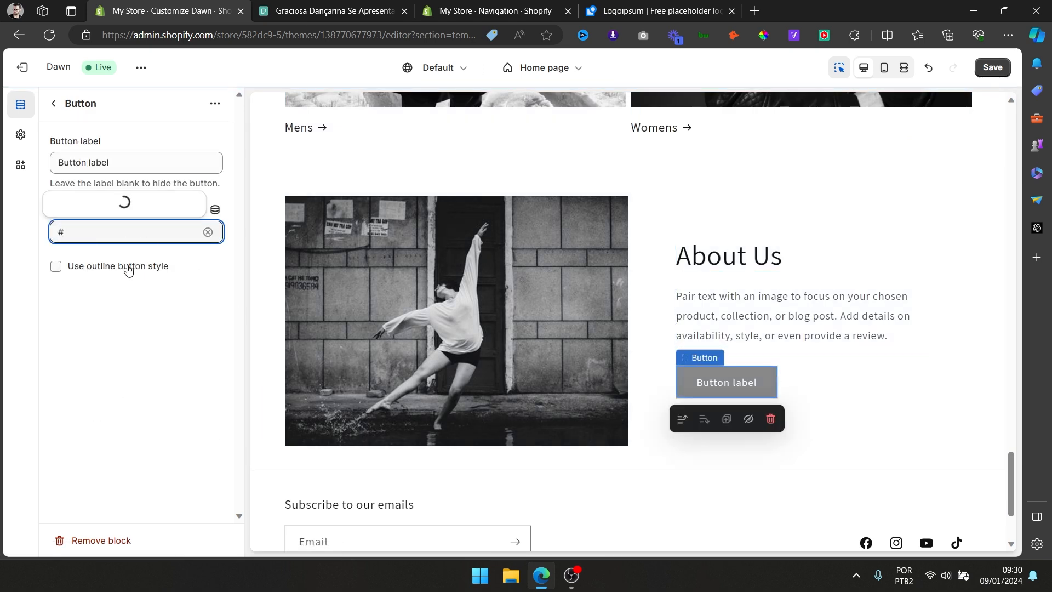
left_click(123, 173)
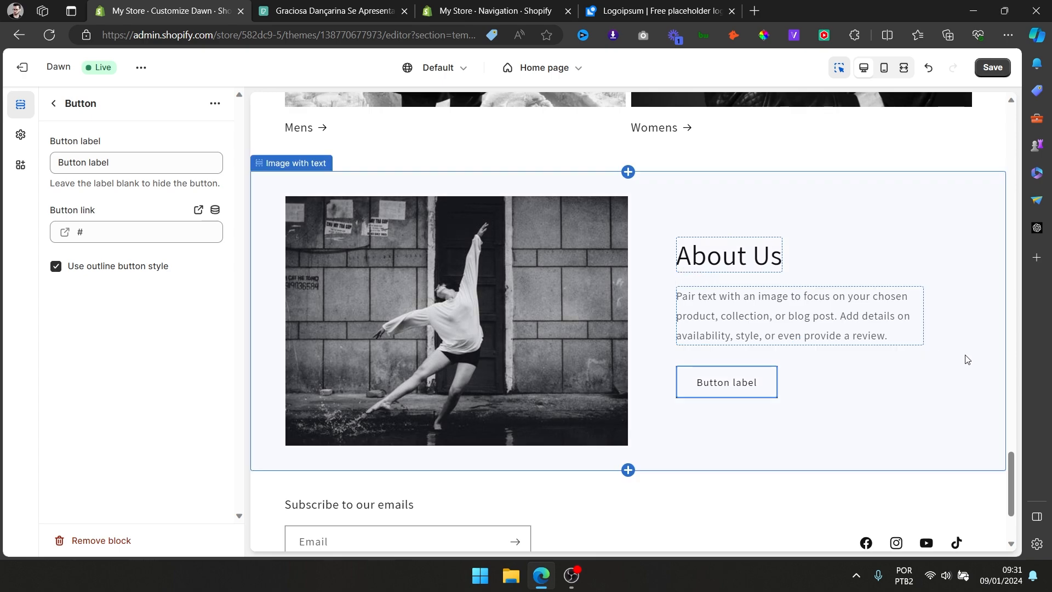
Compare the About Us section with the sections above it and save the theme changes.
scroll(967, 359, "up", 10)
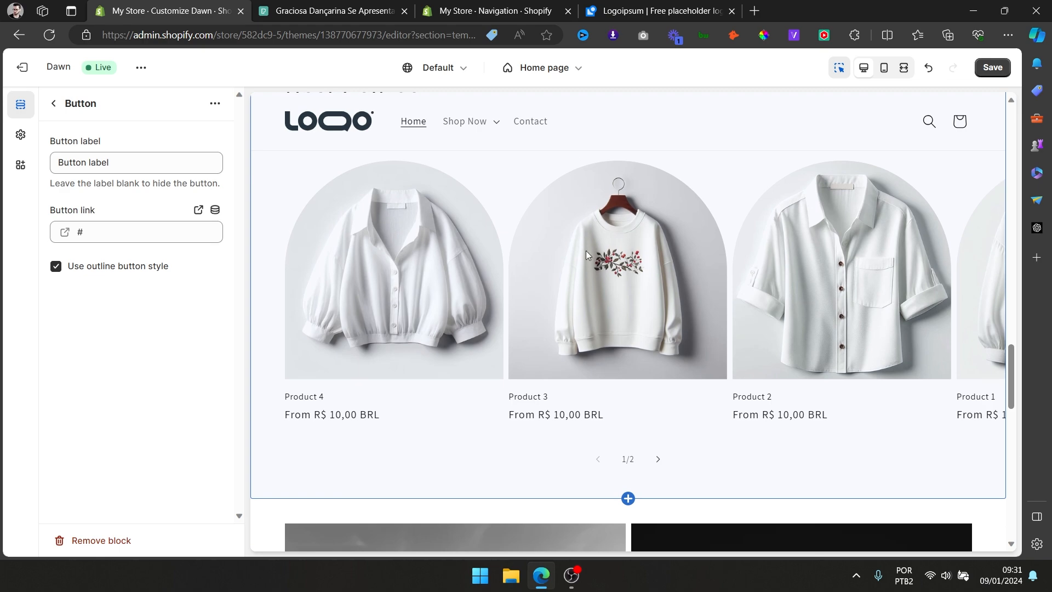
scroll(706, 351, "down", 10)
scroll(701, 321, "up", 4)
scroll(777, 308, "down", 4)
scroll(789, 306, "up", 8)
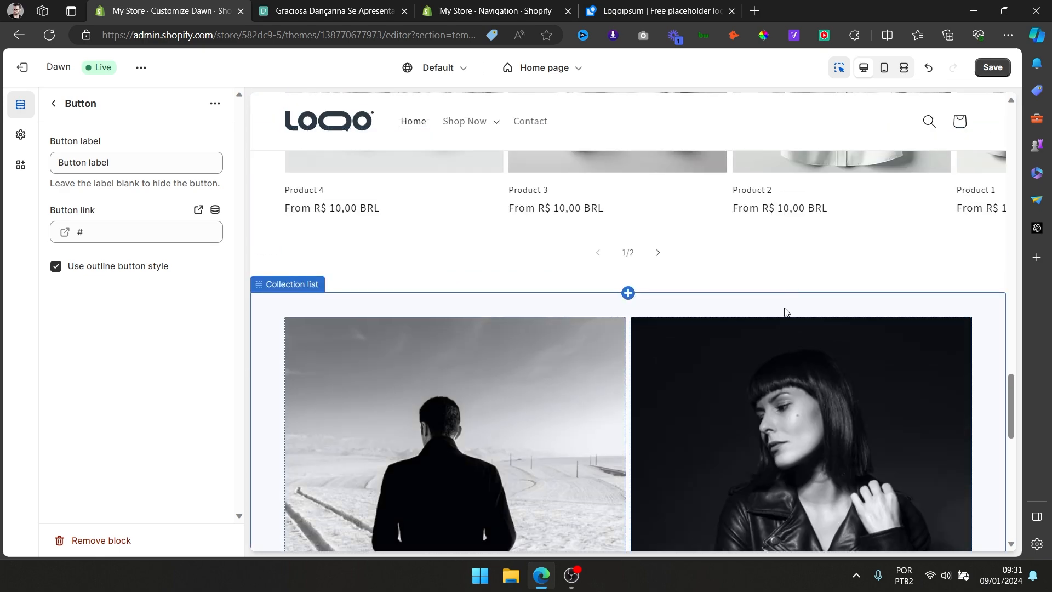
left_click(1001, 69)
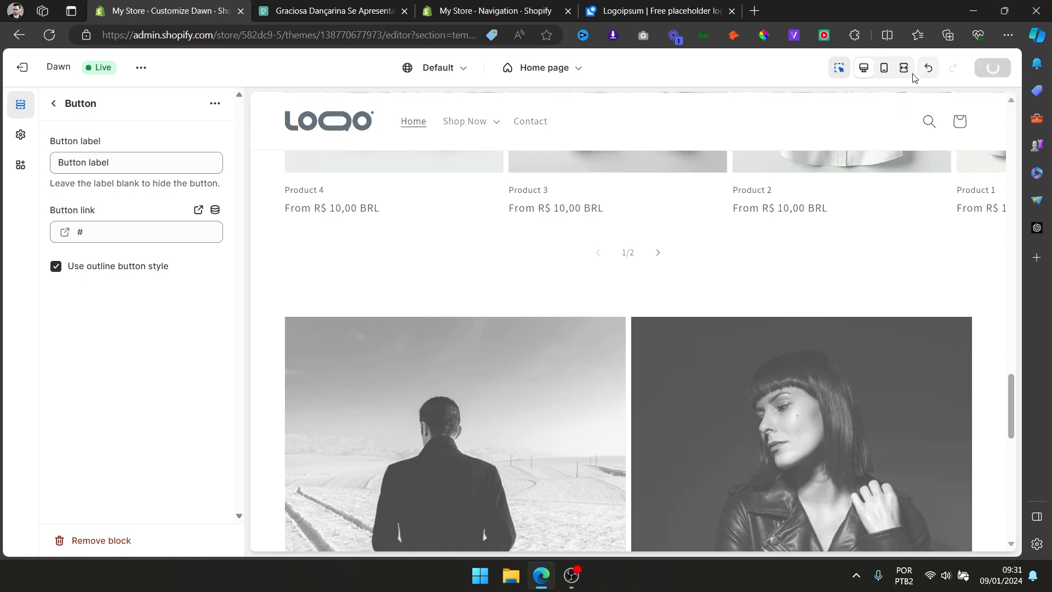
Switch to the mobile preview and set the Collage section's mobile layout to Collage.
left_click(887, 73)
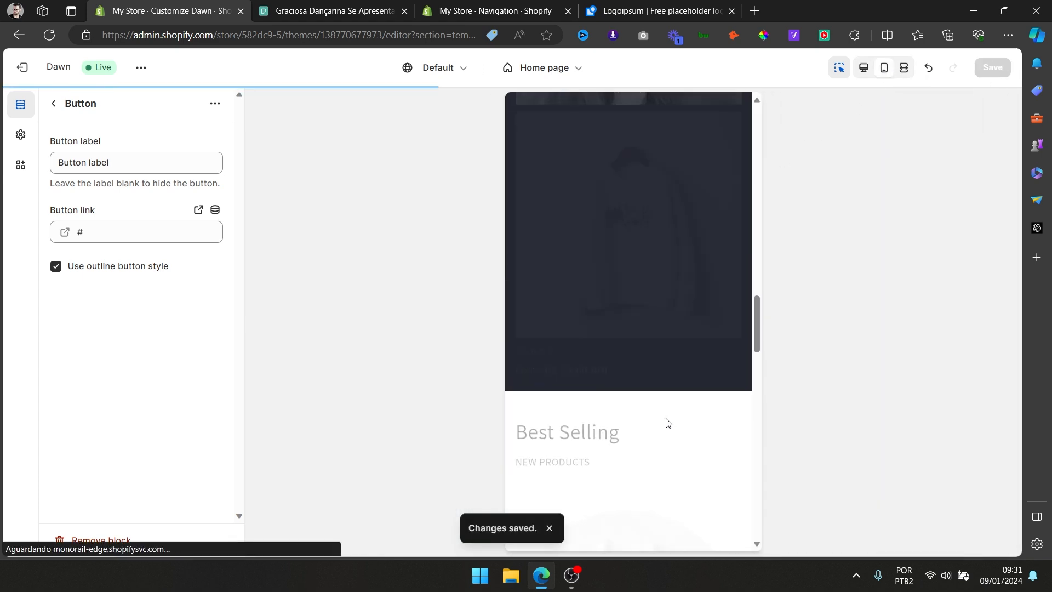
scroll(672, 411, "down", 15)
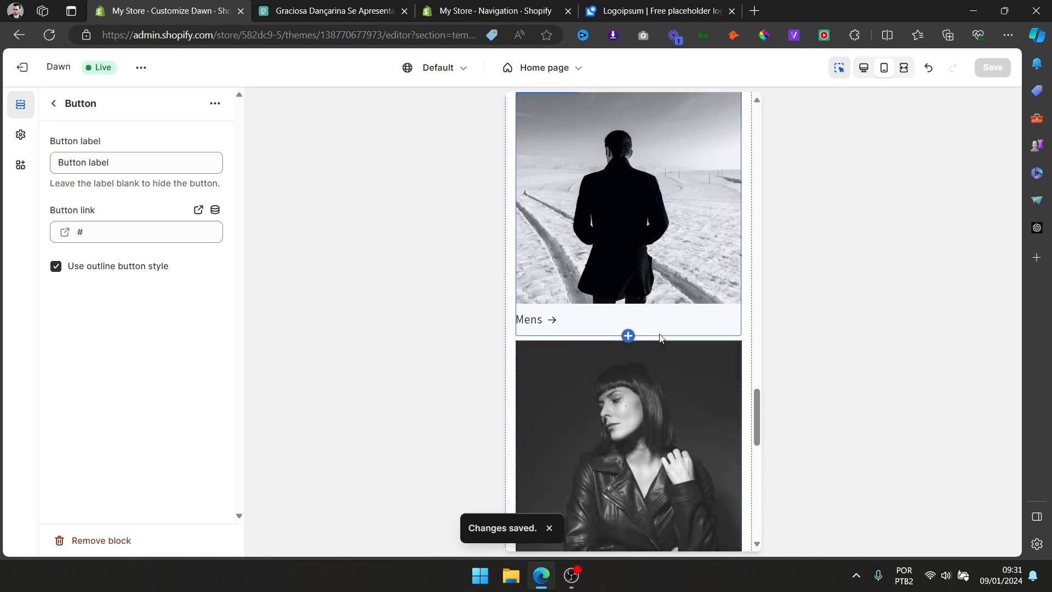
scroll(644, 334, "down", 5)
scroll(580, 340, "up", 20)
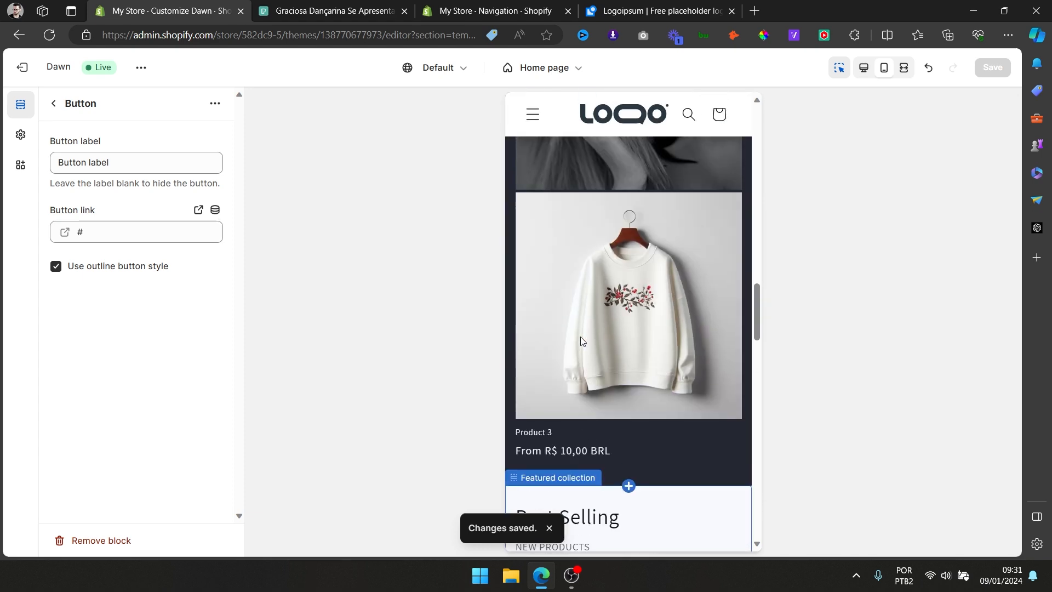
scroll(580, 336, "up", 3)
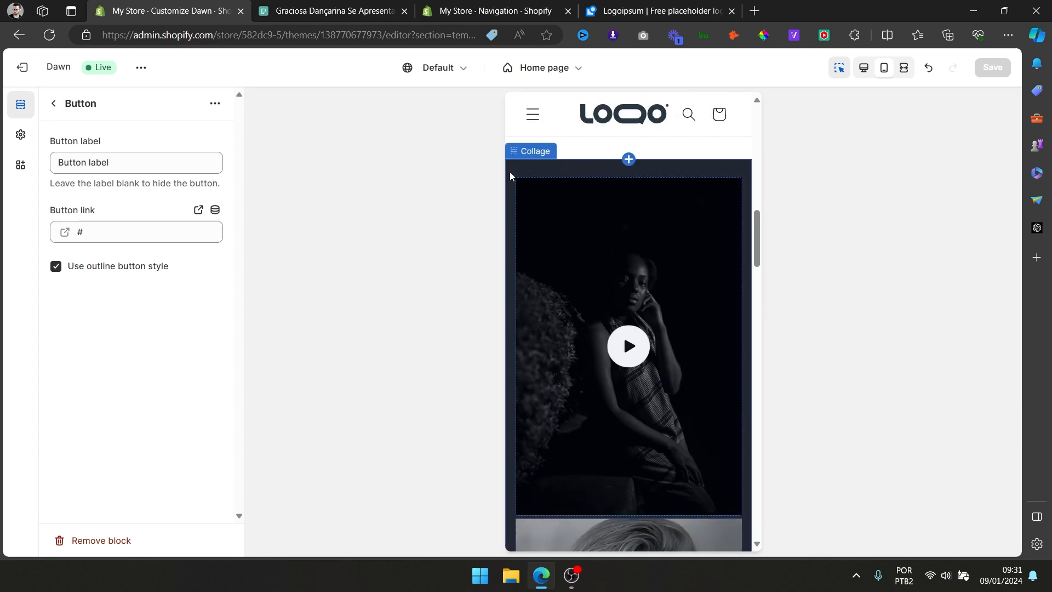
left_click(509, 172)
scroll(162, 284, "down", 3)
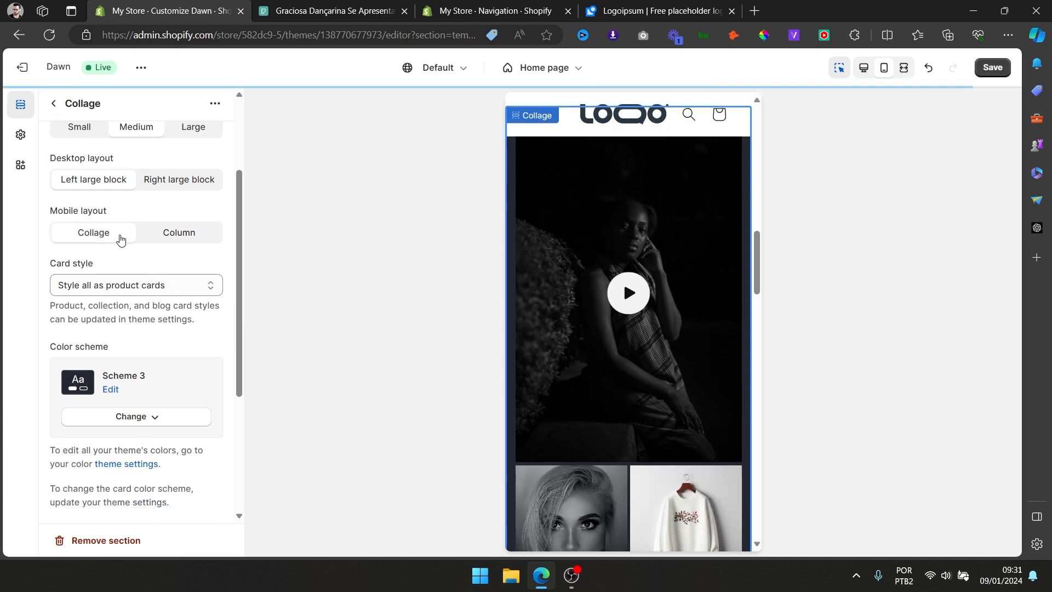
scroll(586, 310, "down", 3)
scroll(651, 333, "up", 3)
scroll(688, 281, "down", 8)
scroll(688, 281, "down", 10)
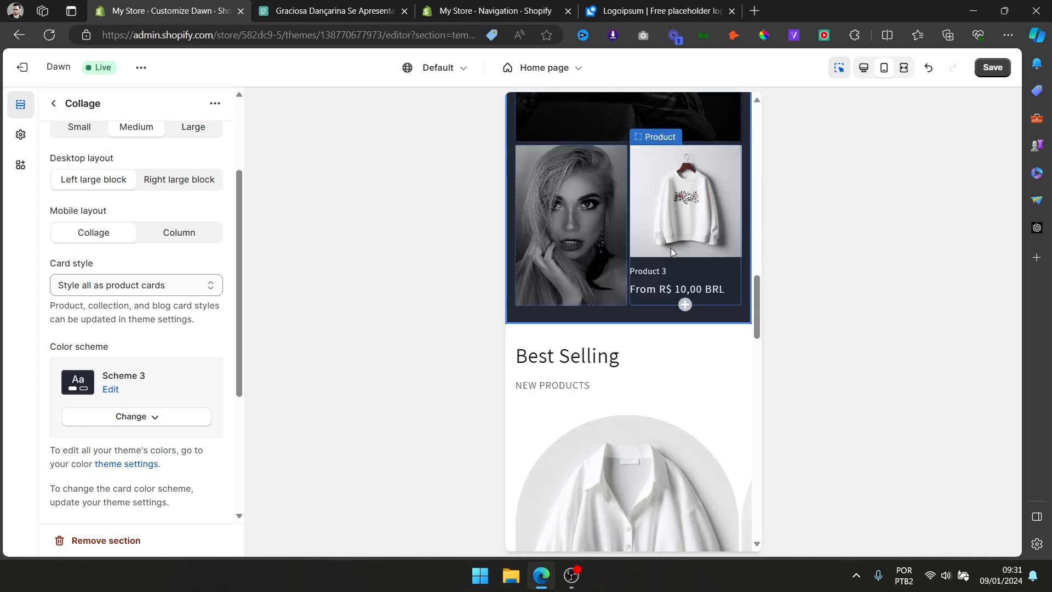
Set the Collection list section with Mens and Womens to 2 columns on mobile.
scroll(663, 262, "up", 10)
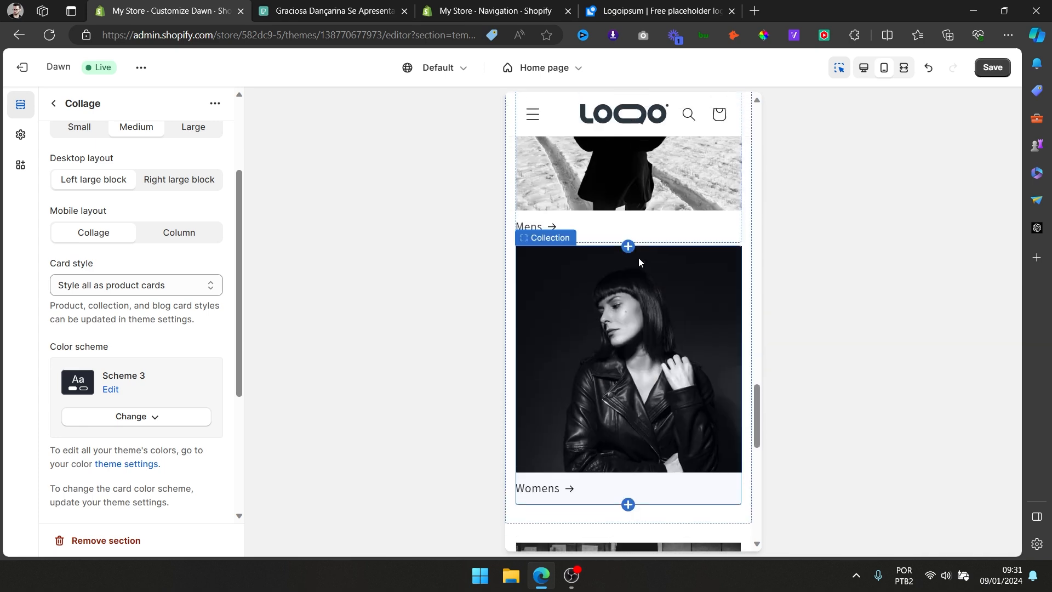
left_click(515, 246)
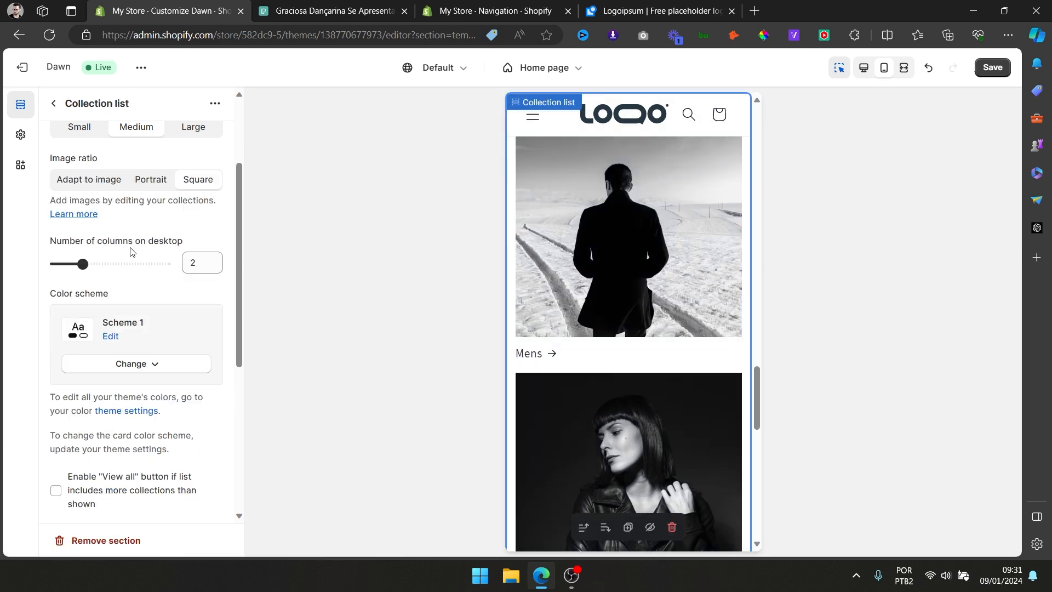
scroll(131, 250, "down", 2)
scroll(127, 251, "down", 4)
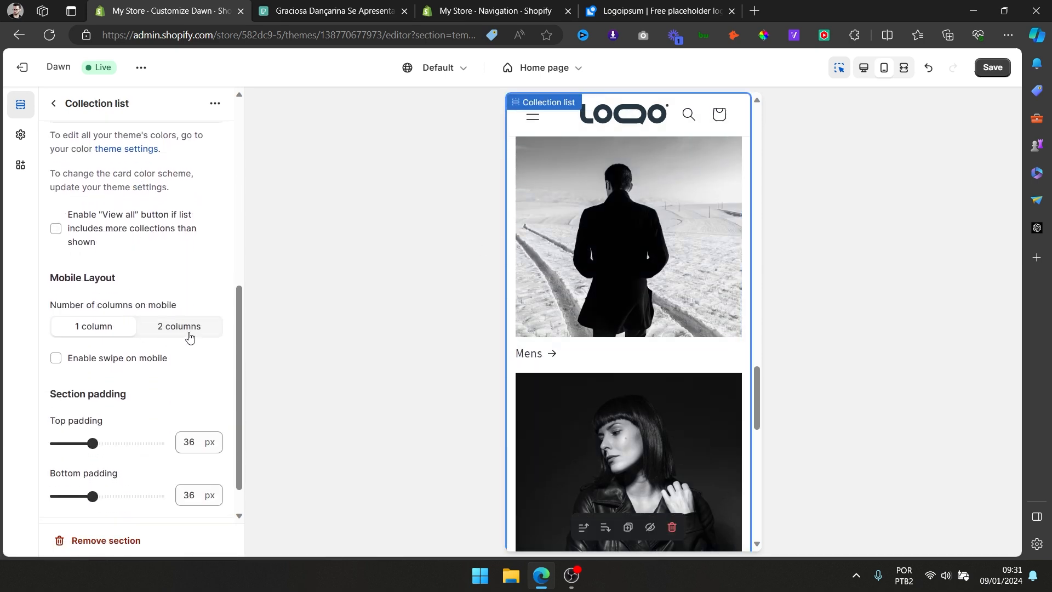
left_click(189, 335)
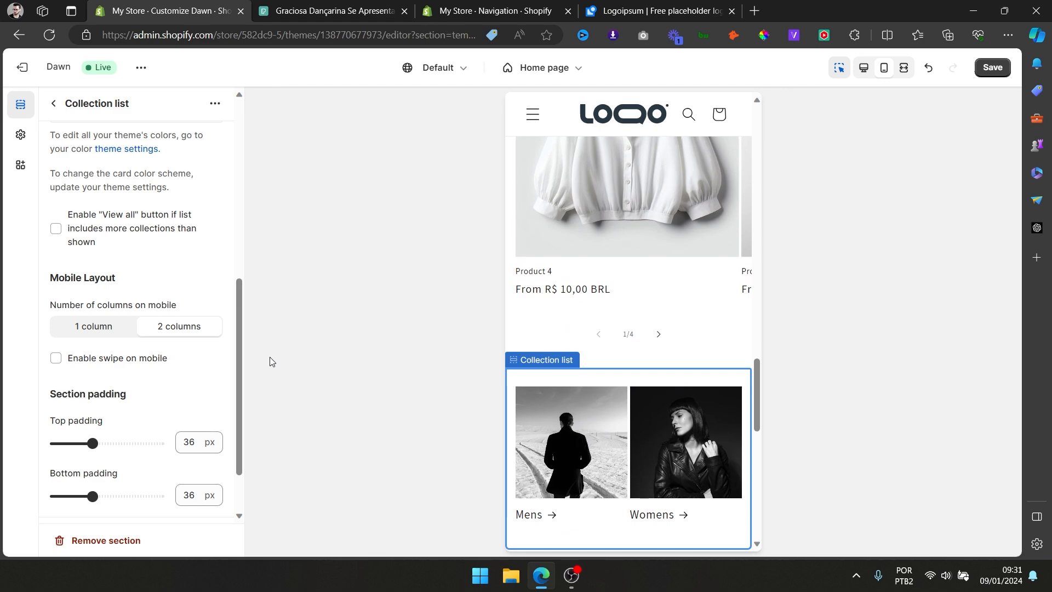
Check the About Us section in the mobile preview, save the theme changes and return to the home page section list.
scroll(702, 327, "down", 10)
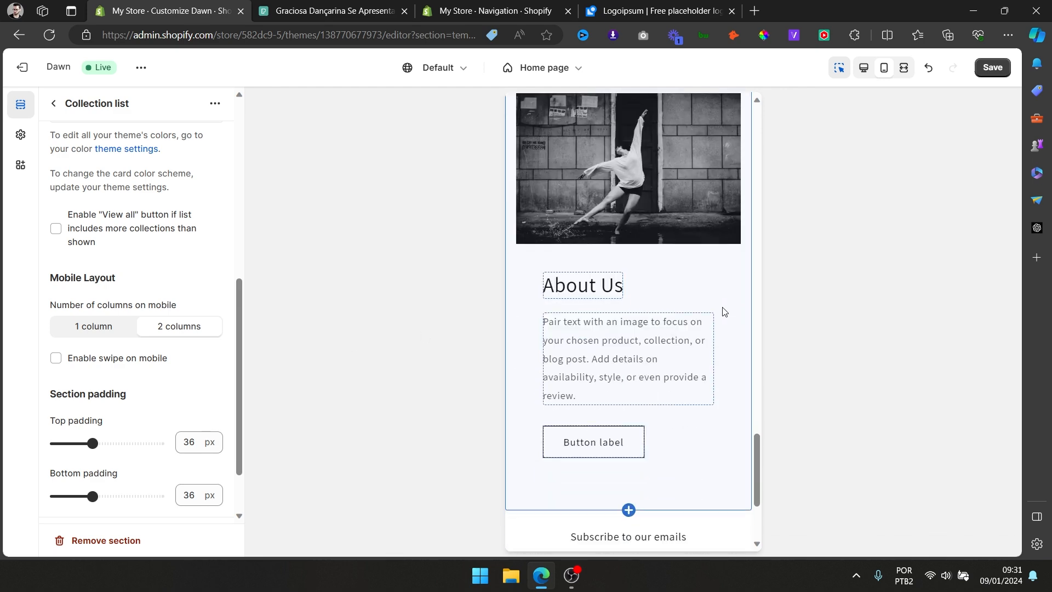
scroll(717, 380, "up", 4)
left_click(1005, 72)
left_click(53, 103)
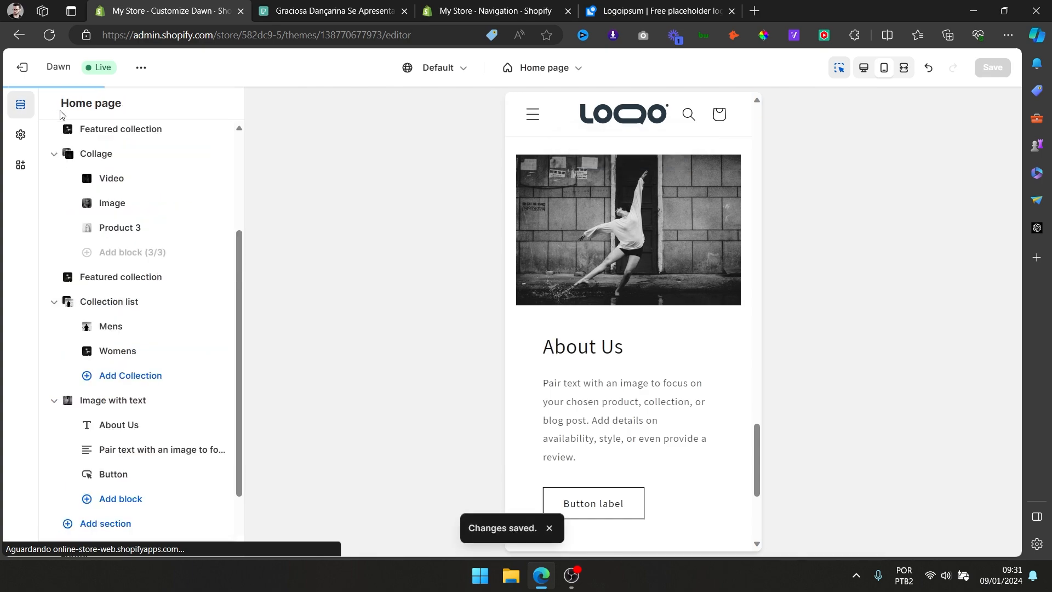
Switch back to the desktop preview and examine the whole home page from the image banner down to the email signup.
left_click(864, 68)
scroll(748, 344, "up", 10)
scroll(747, 344, "up", 10)
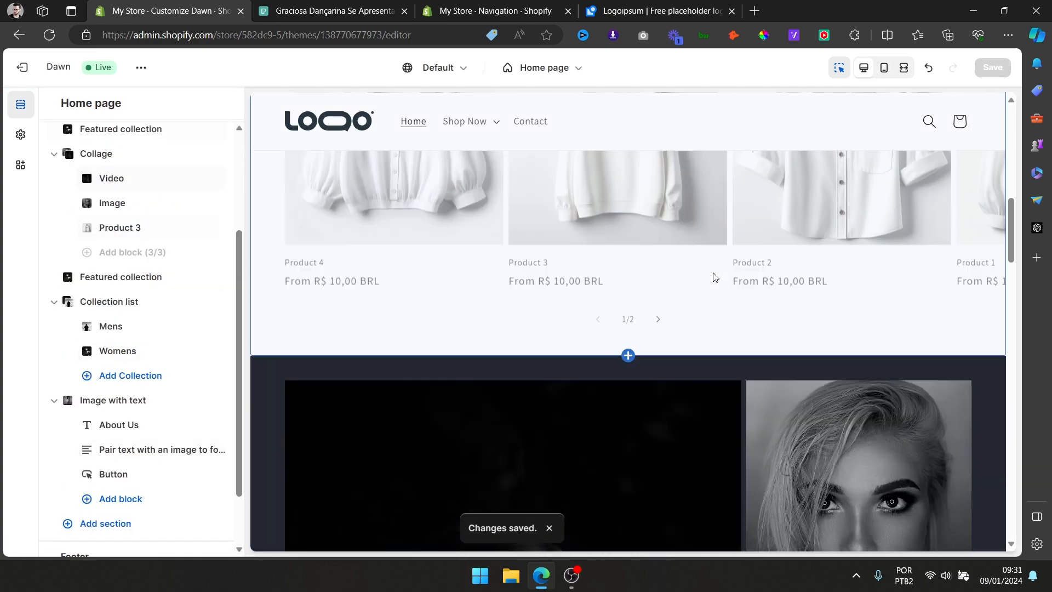
scroll(715, 271, "down", 2)
scroll(716, 270, "up", 2)
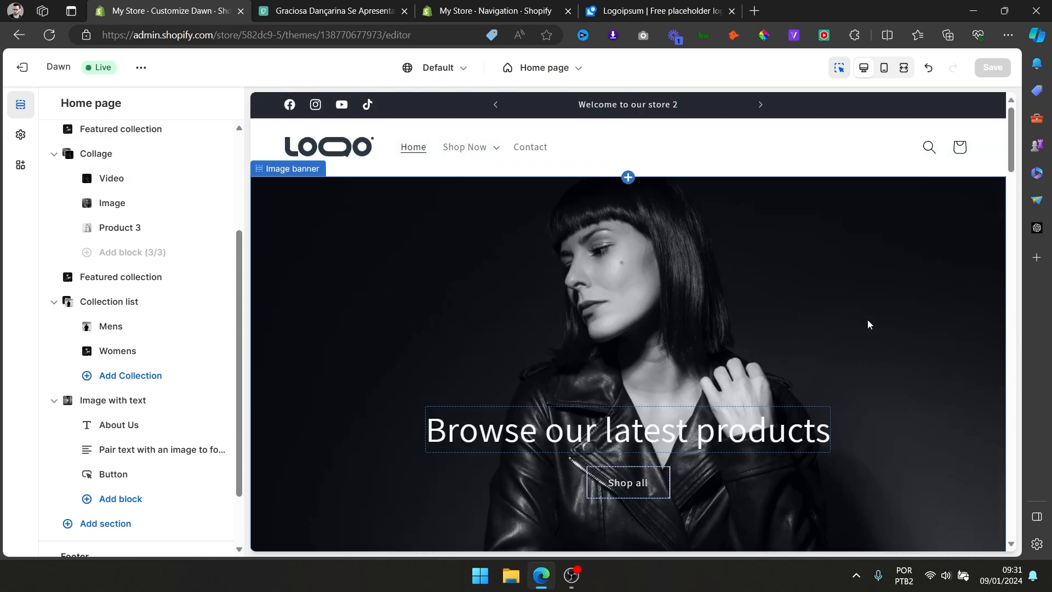
scroll(816, 354, "down", 10)
scroll(793, 310, "down", 8)
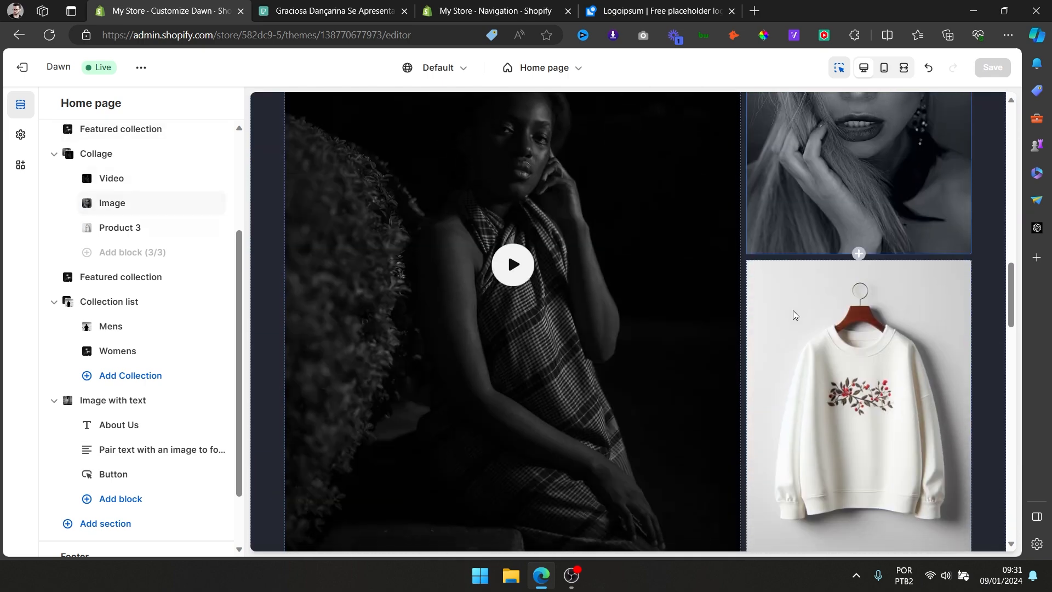
scroll(542, 272, "up", 2)
scroll(542, 273, "up", 3)
scroll(789, 257, "down", 4)
scroll(783, 260, "down", 4)
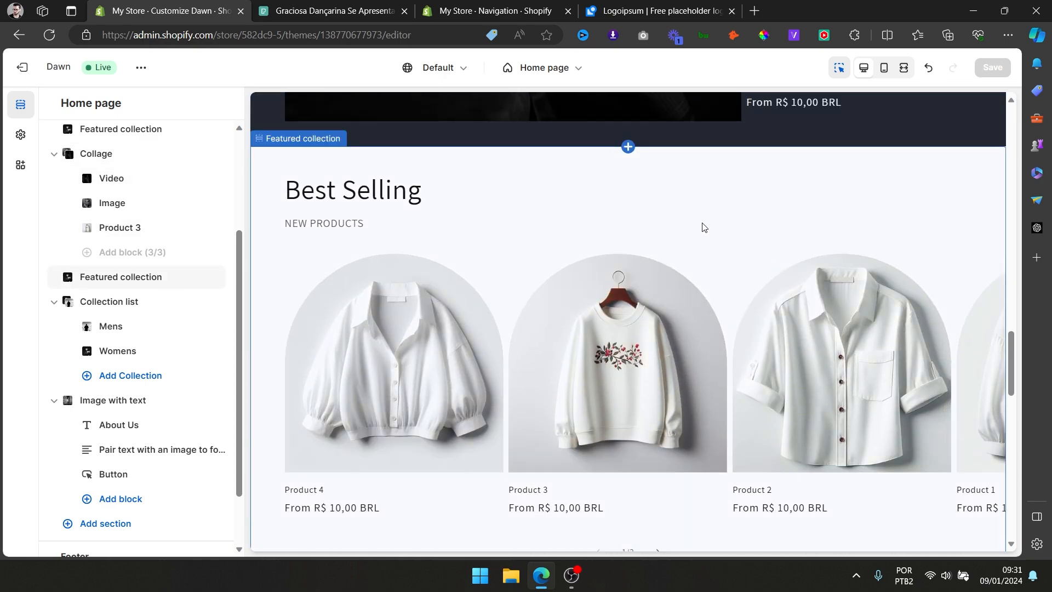
scroll(647, 201, "down", 10)
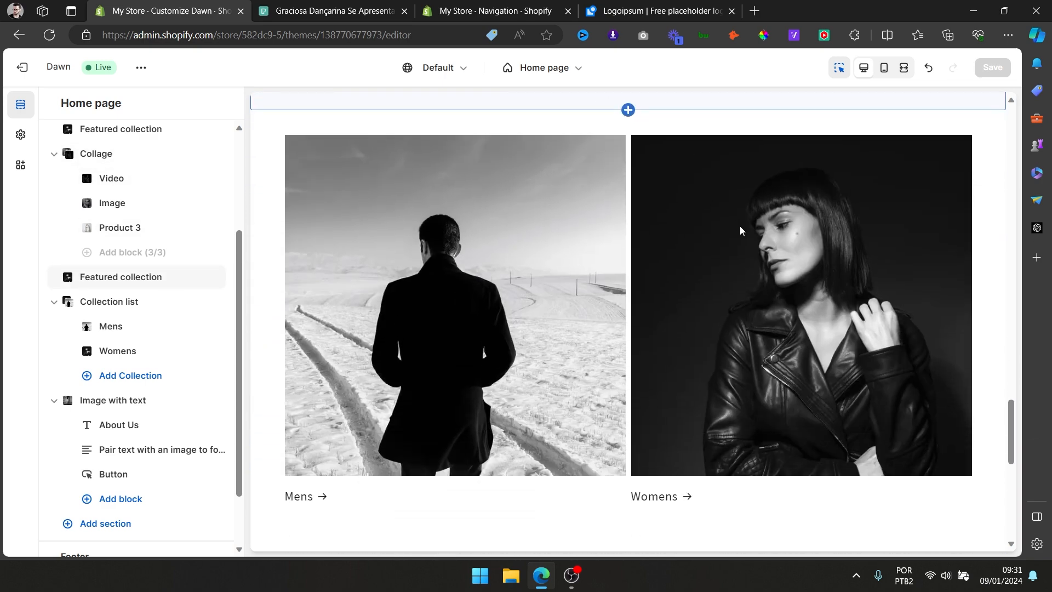
scroll(651, 340, "down", 5)
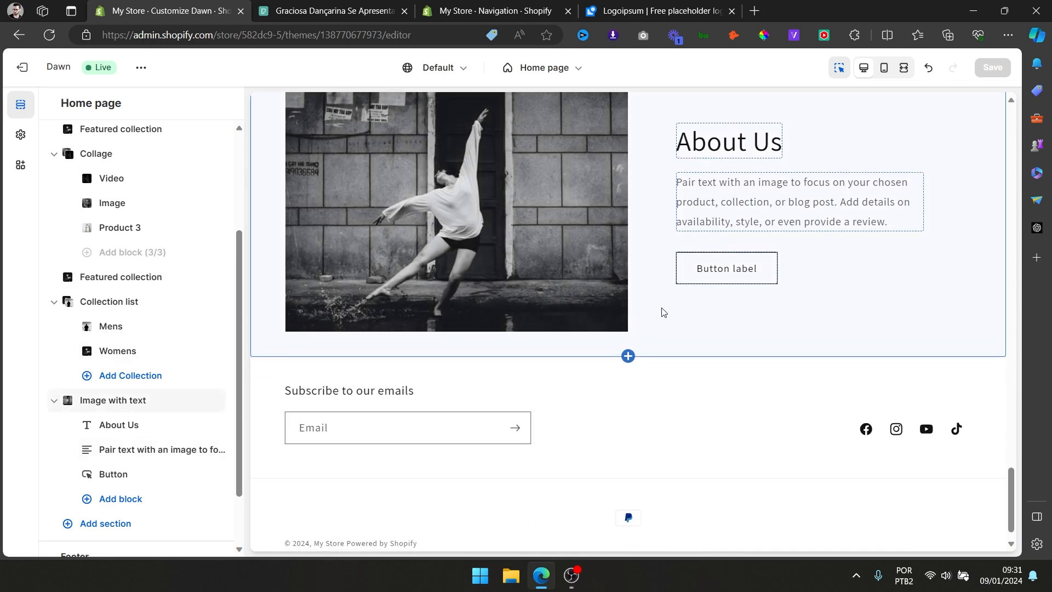
scroll(669, 303, "up", 6)
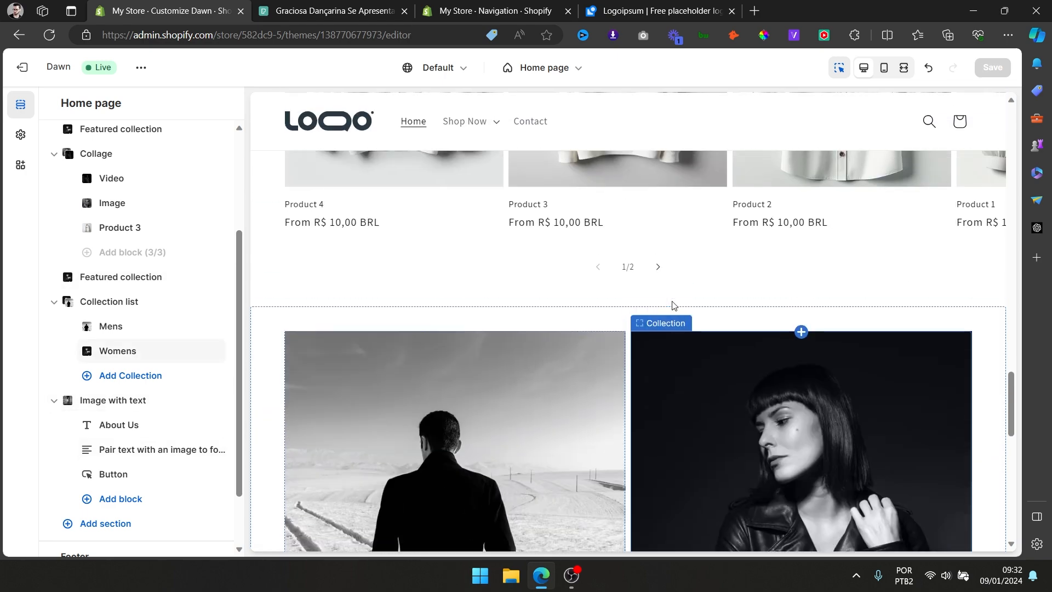
scroll(668, 305, "down", 10)
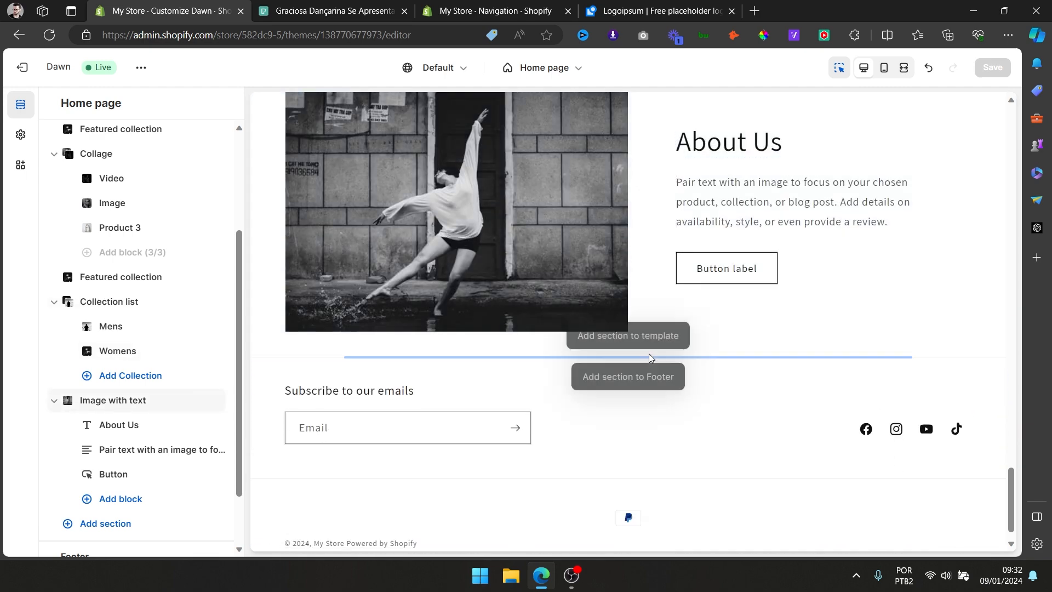
Change the Footer section's color scheme to Scheme 3.
scroll(143, 358, "down", 2)
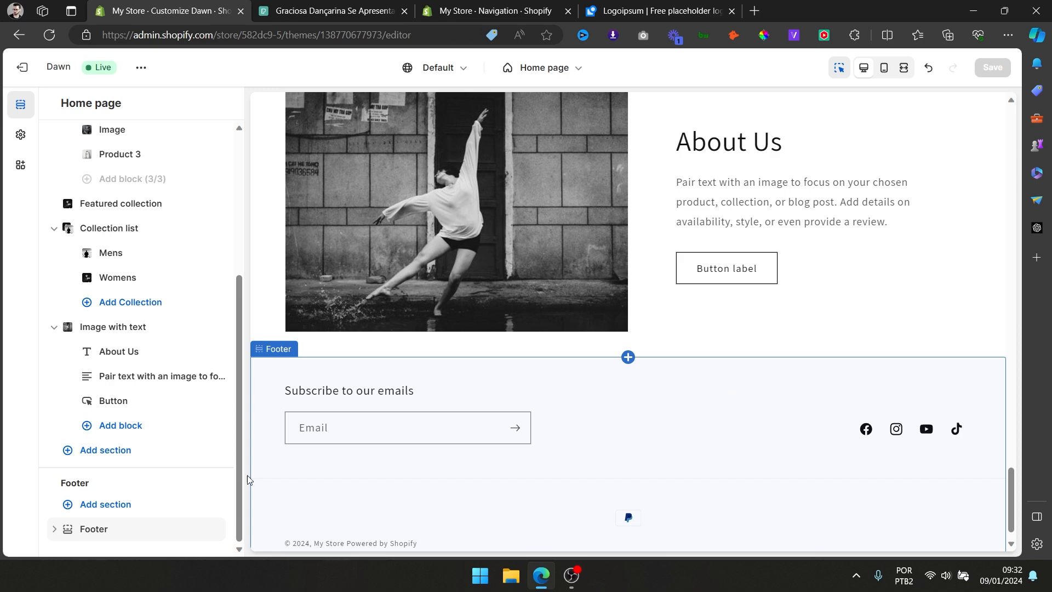
left_click(115, 529)
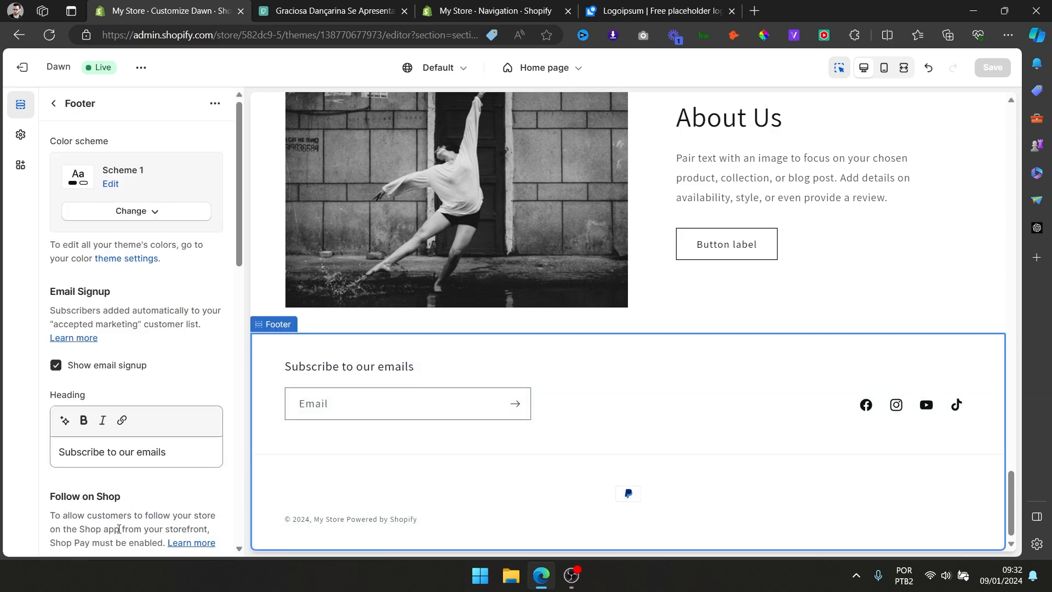
left_click(153, 220)
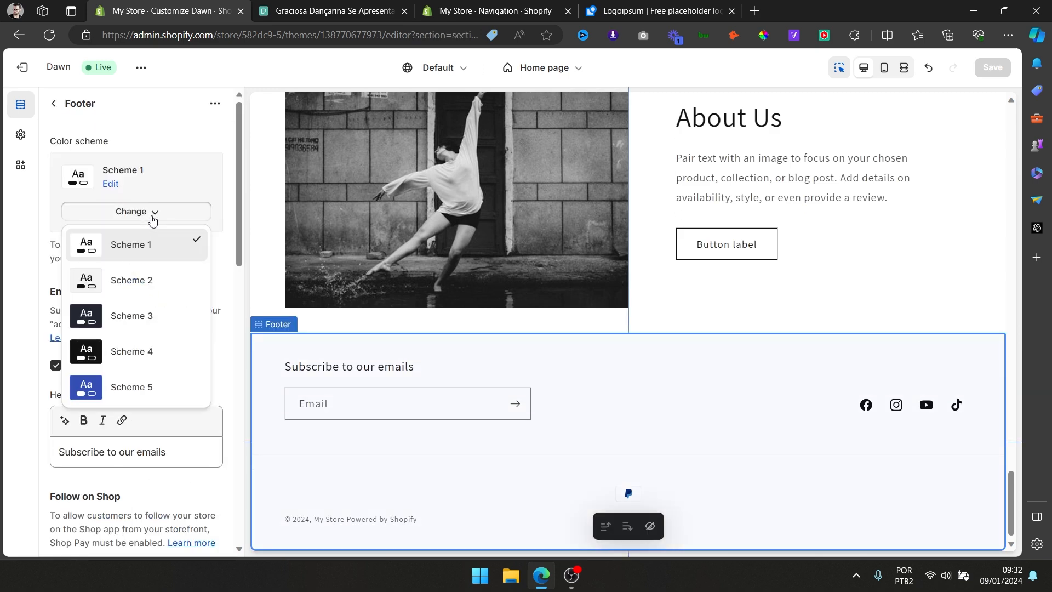
left_click(150, 318)
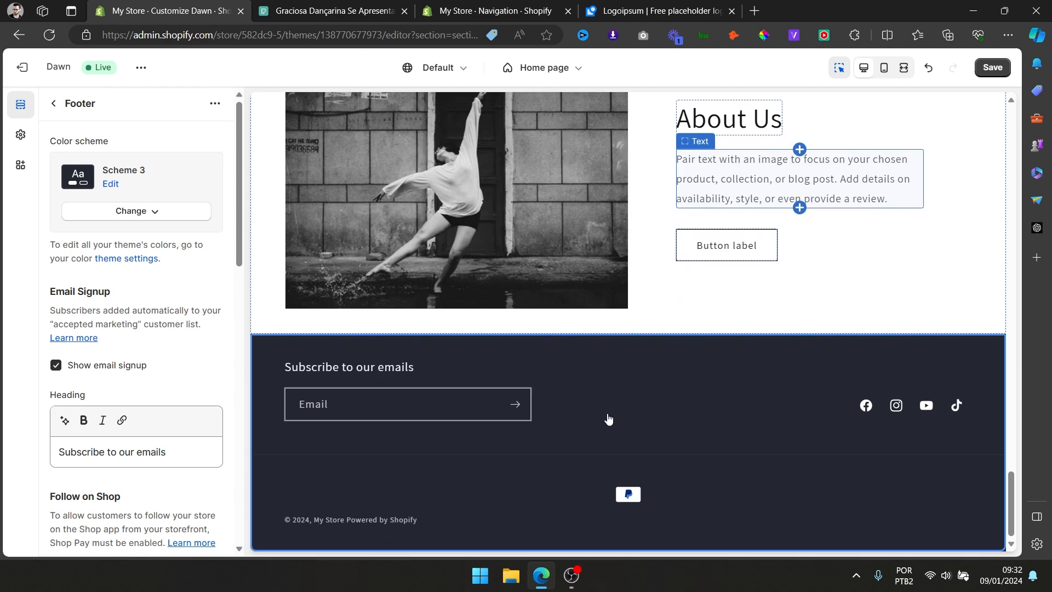
Go through the footer settings, enable the policy links and save the theme changes.
scroll(131, 326, "down", 3)
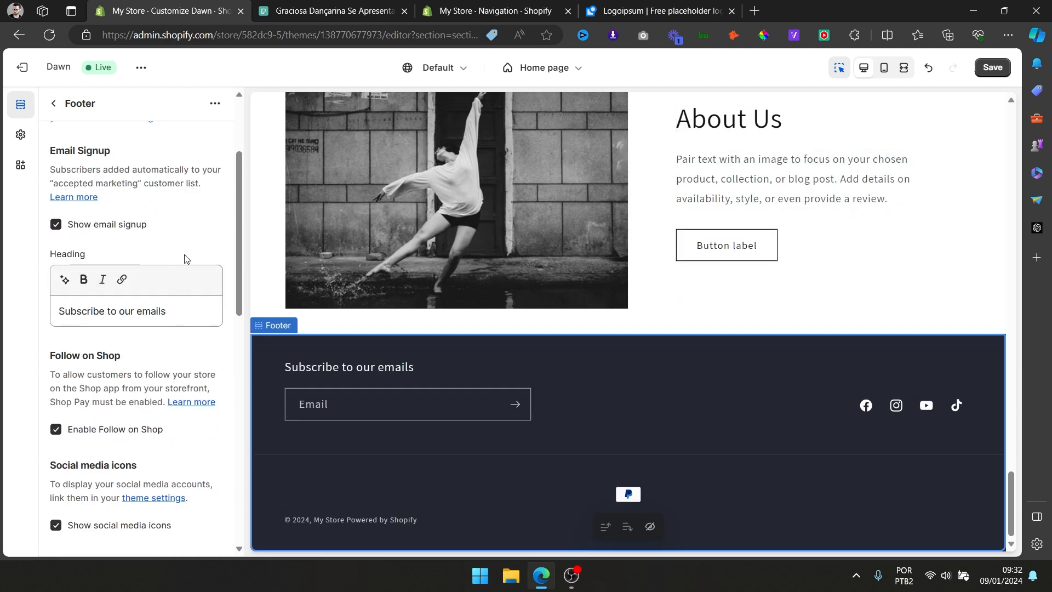
scroll(203, 323, "down", 5)
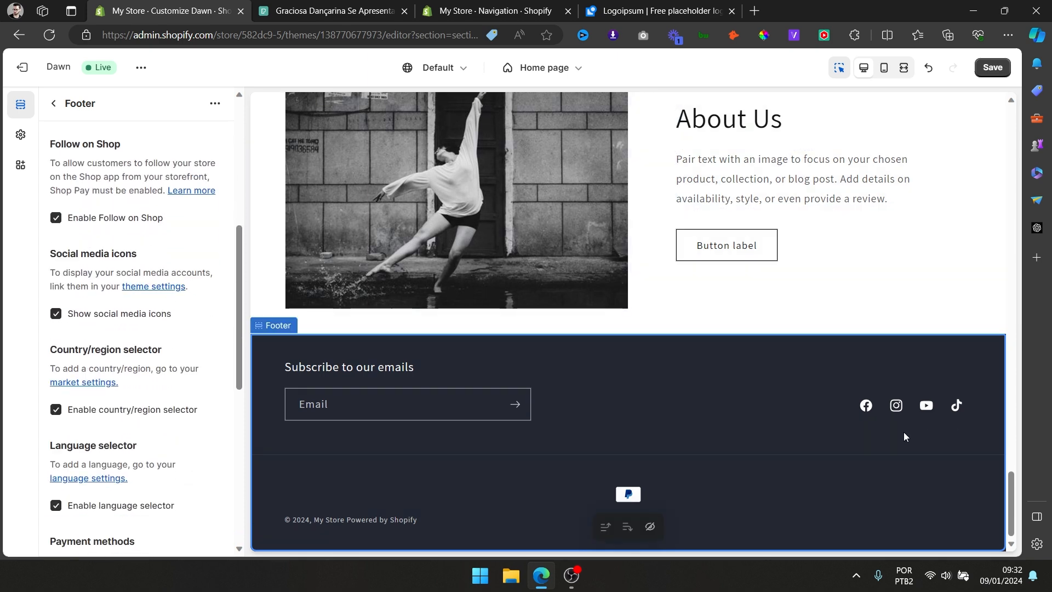
scroll(95, 344, "down", 6)
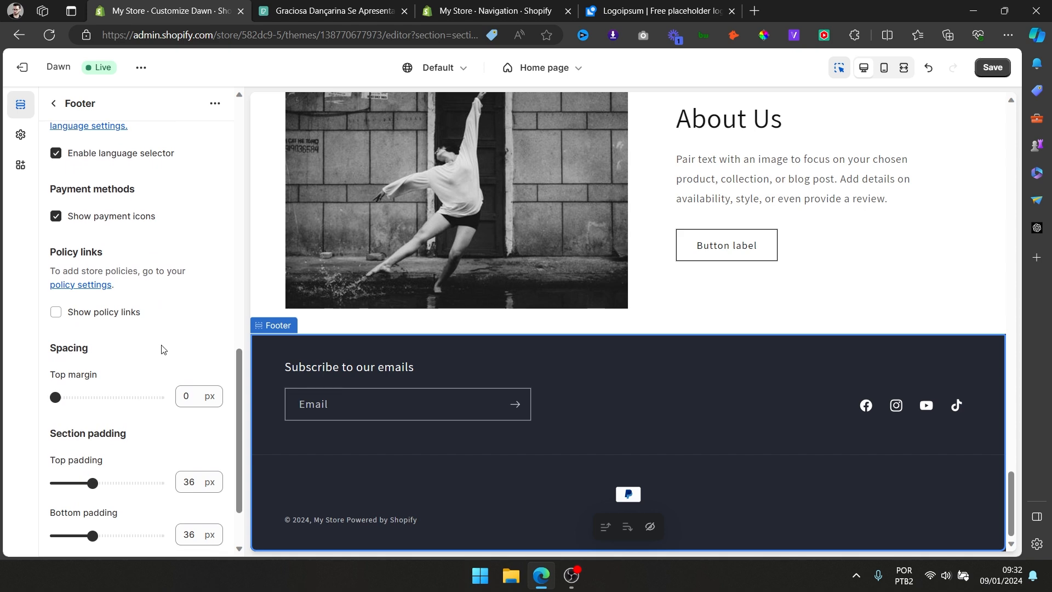
left_click(126, 316)
left_click(989, 76)
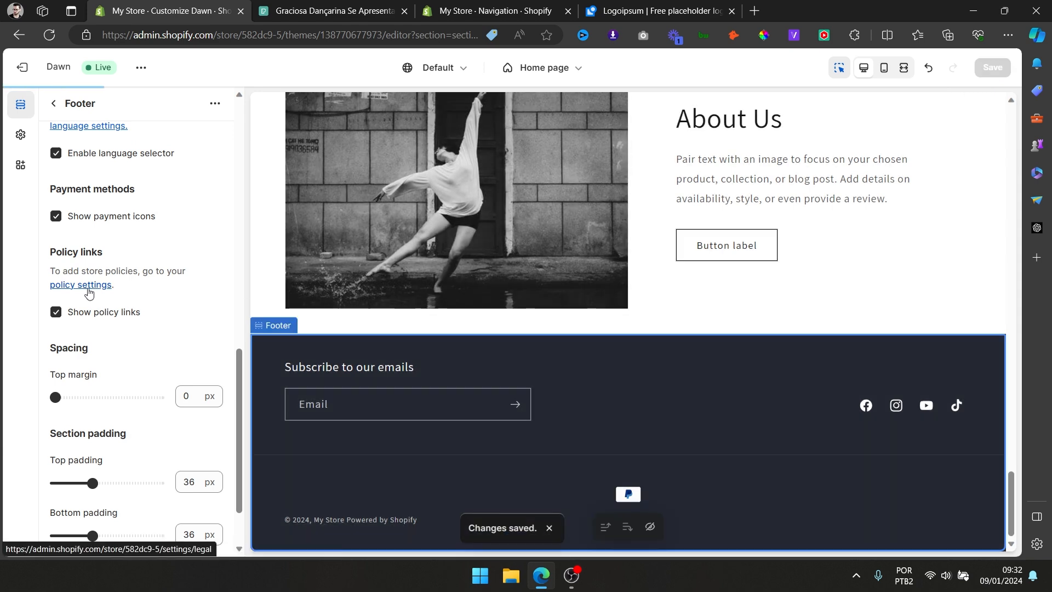
In the store's policy settings, create the refund policy, privacy policy and terms of service from templates and save them.
left_click(87, 286)
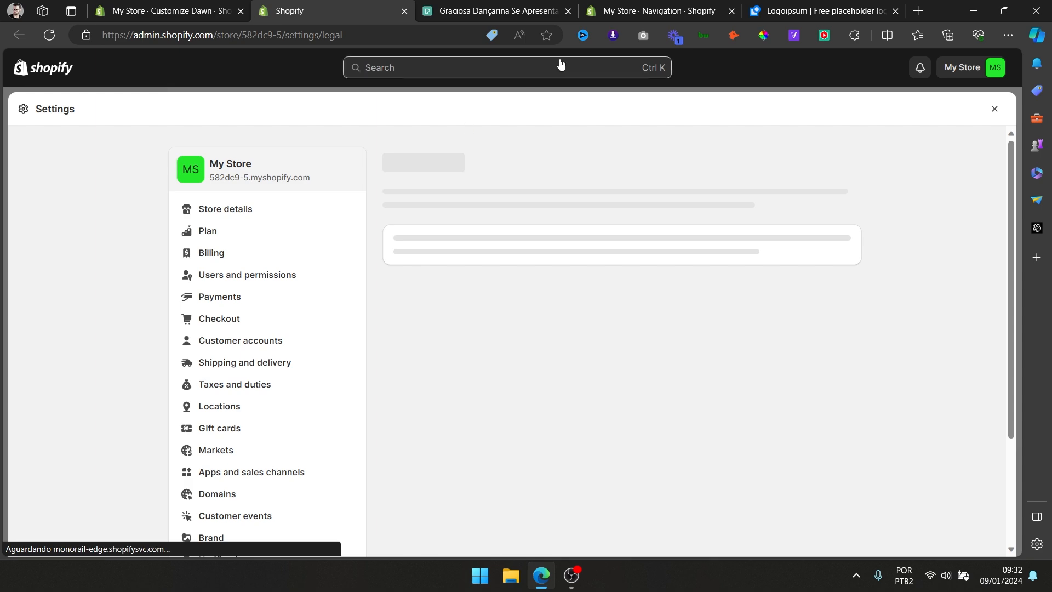
scroll(575, 284, "down", 5)
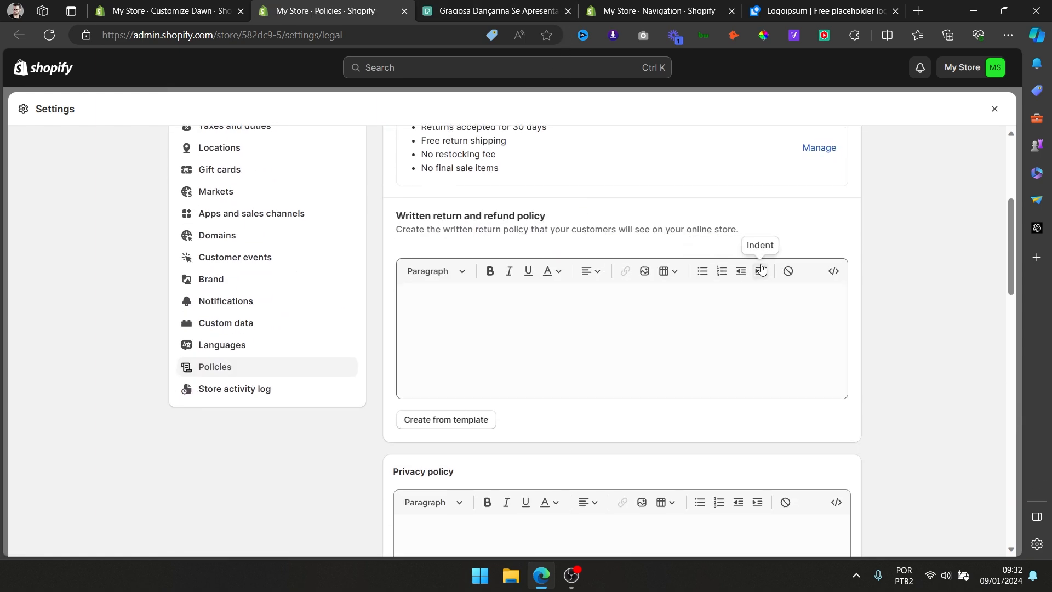
left_click(491, 354)
scroll(416, 384, "down", 10)
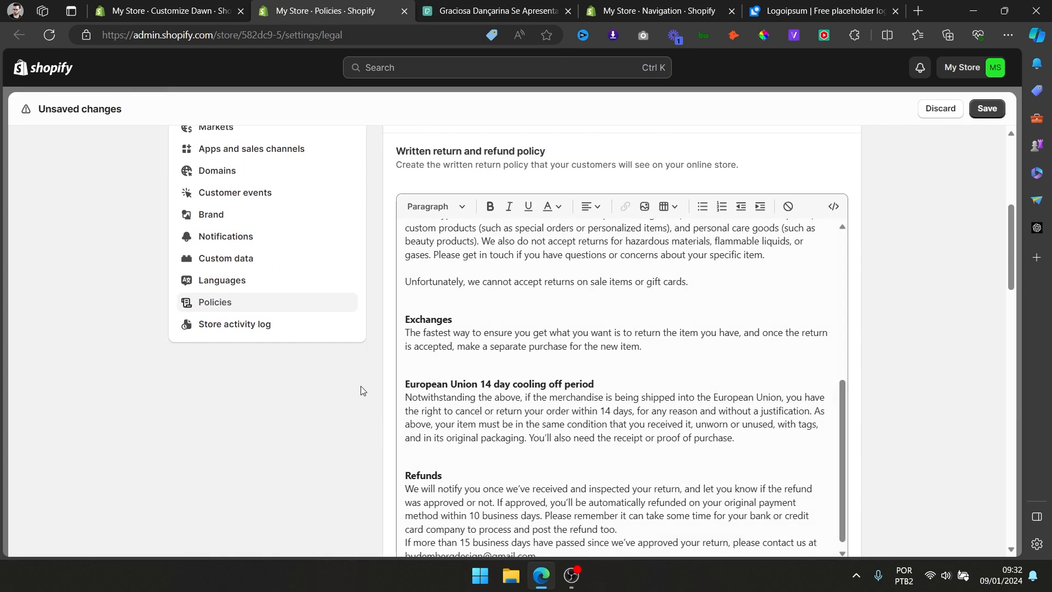
left_click(431, 490)
scroll(356, 422, "down", 6)
left_click(445, 366)
left_click(988, 108)
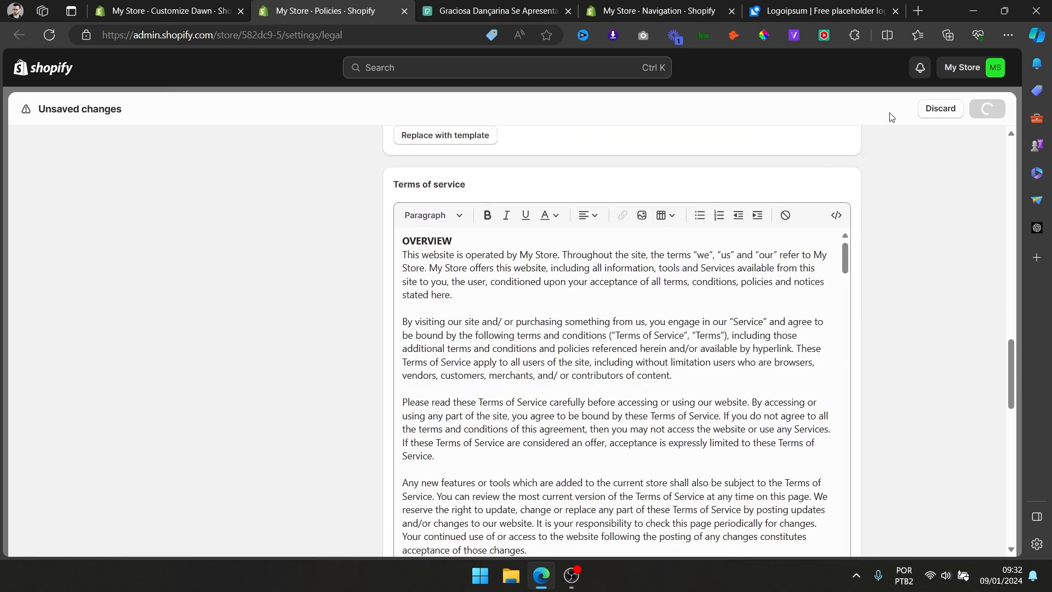
Check the policies page against the theme editor's footer for the policy links.
left_click(169, 11)
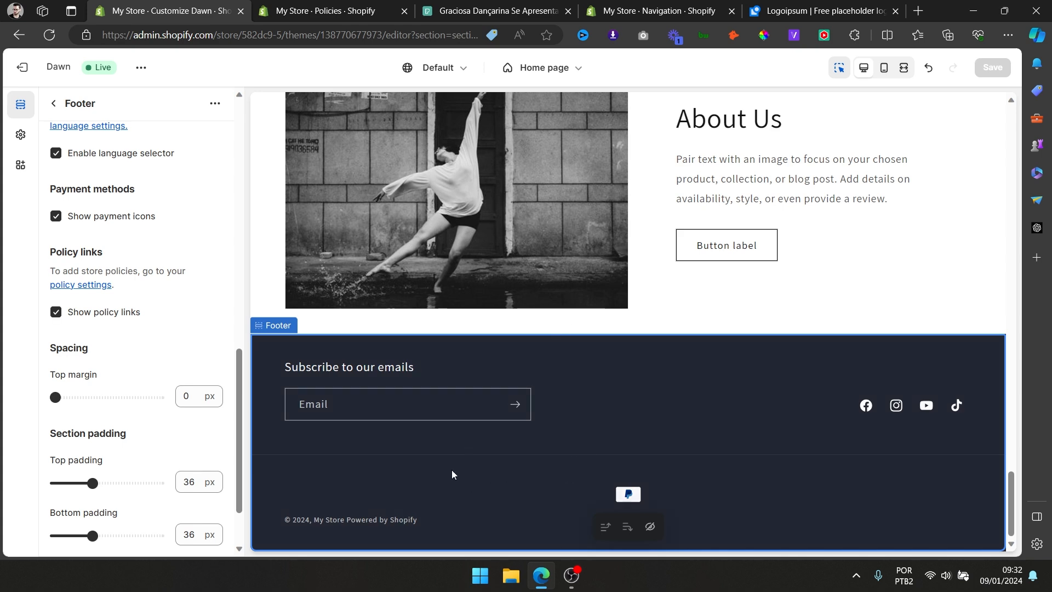
left_click(378, 11)
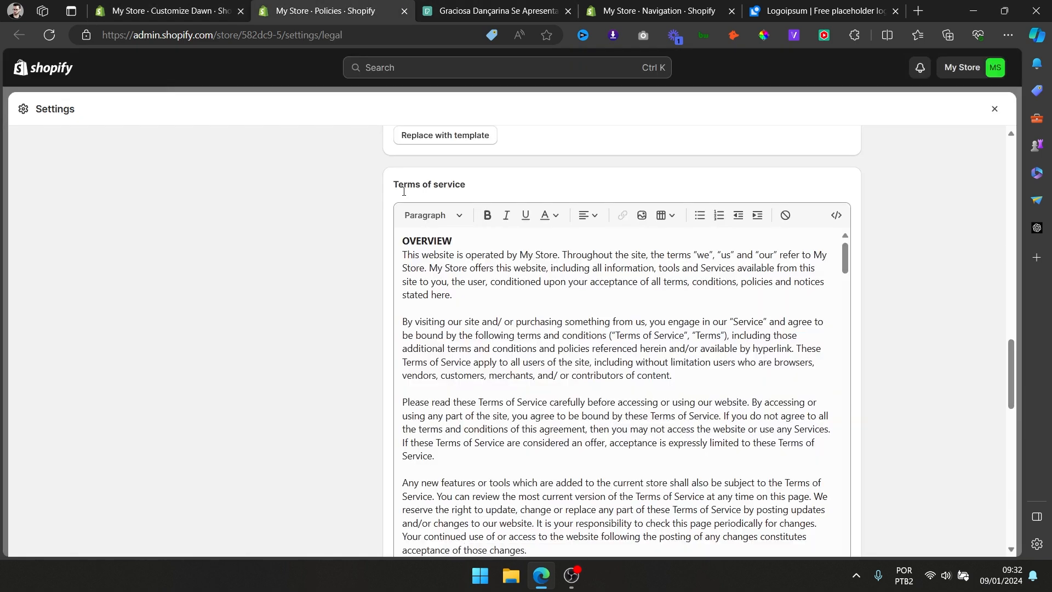
left_click(209, 6)
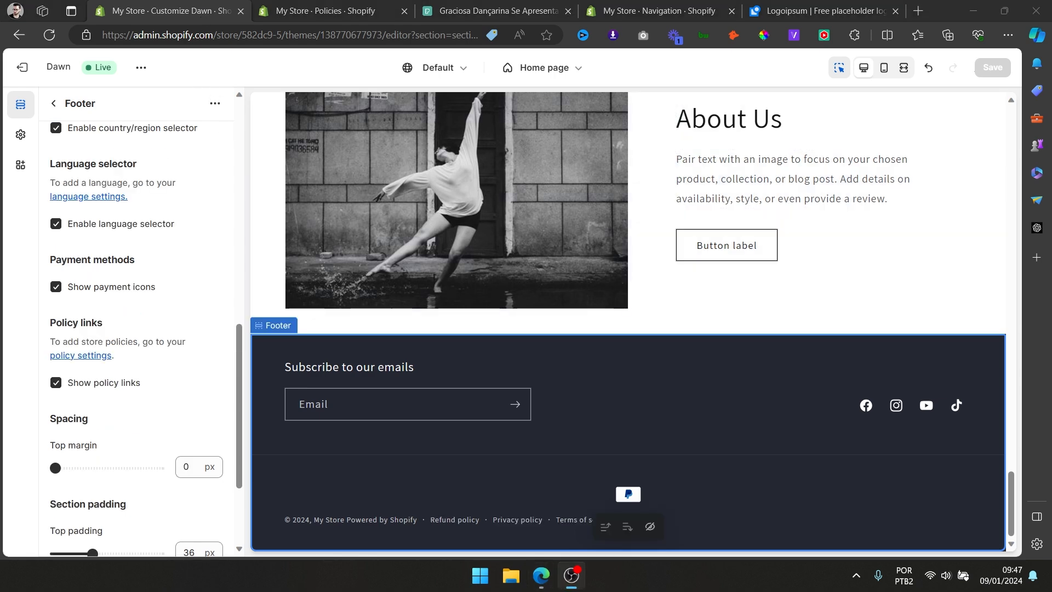
Turn the footer's policy links off and back on to compare the footer preview.
key("F11")
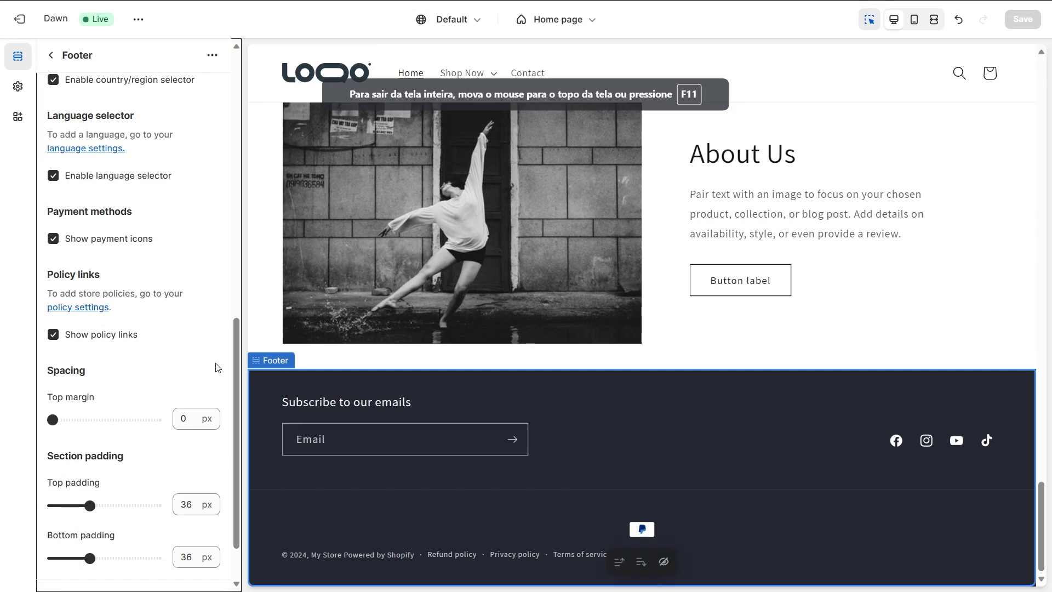
left_click(115, 340)
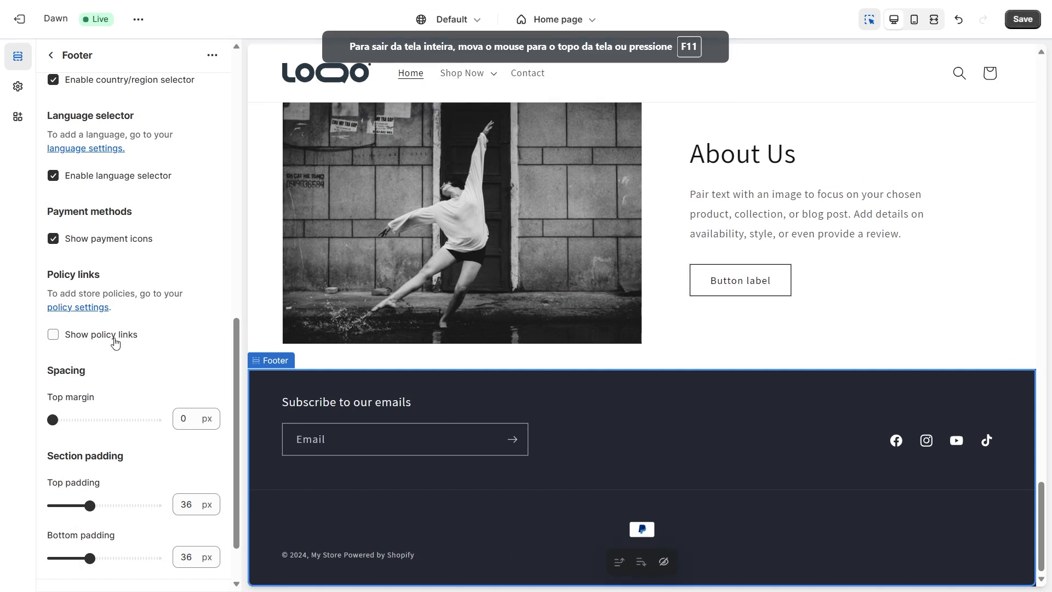
left_click(115, 340)
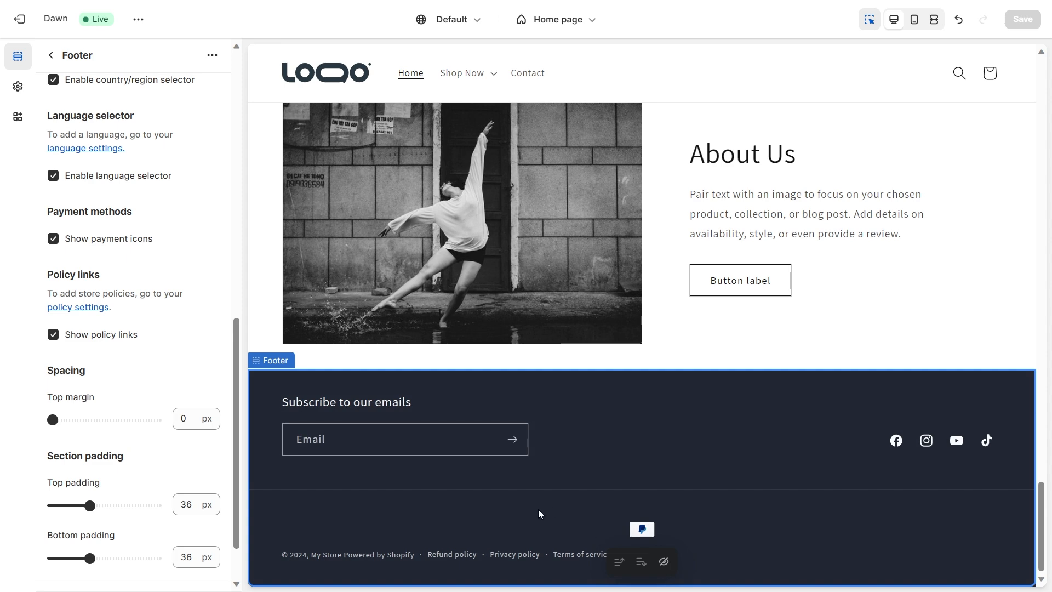
Examine the footer's spacing options and its theme settings, including the brand image, headline, description and social media fields.
scroll(124, 431, "down", 2)
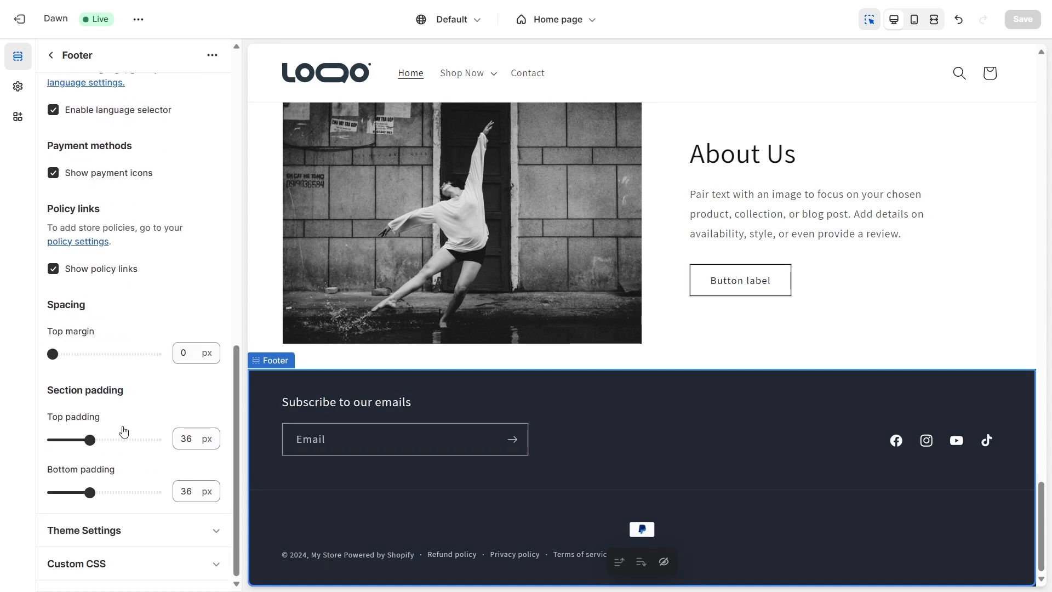
left_click(130, 531)
scroll(149, 454, "down", 3)
scroll(149, 455, "down", 2)
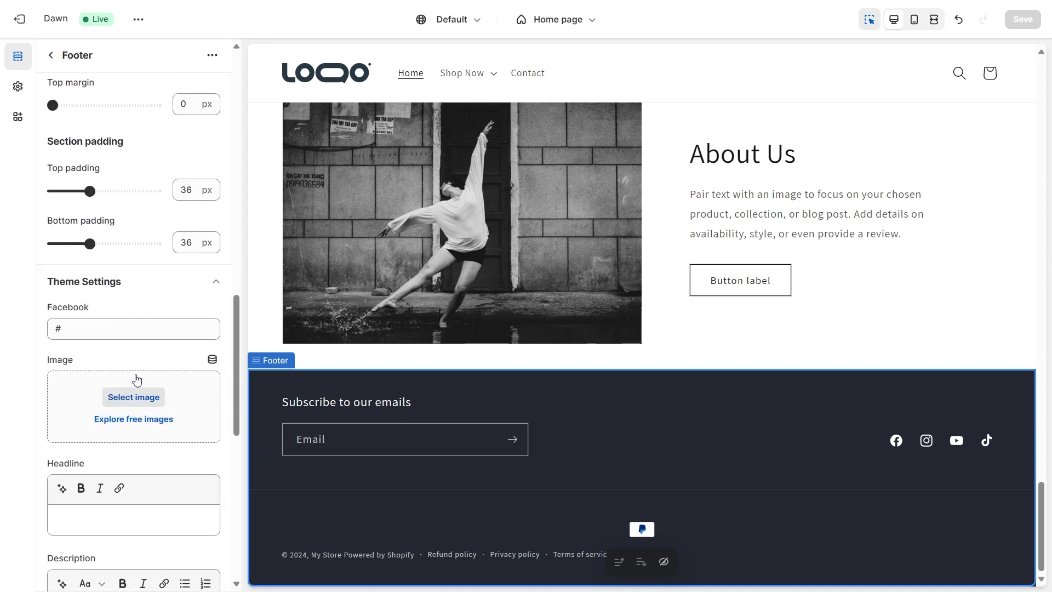
scroll(121, 294, "down", 2)
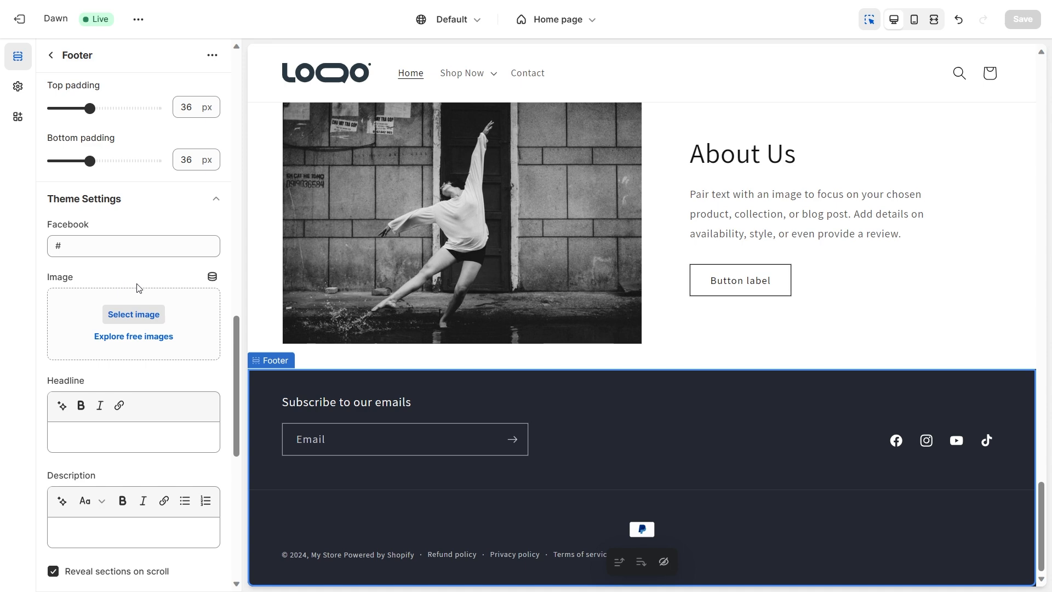
scroll(132, 244, "down", 4)
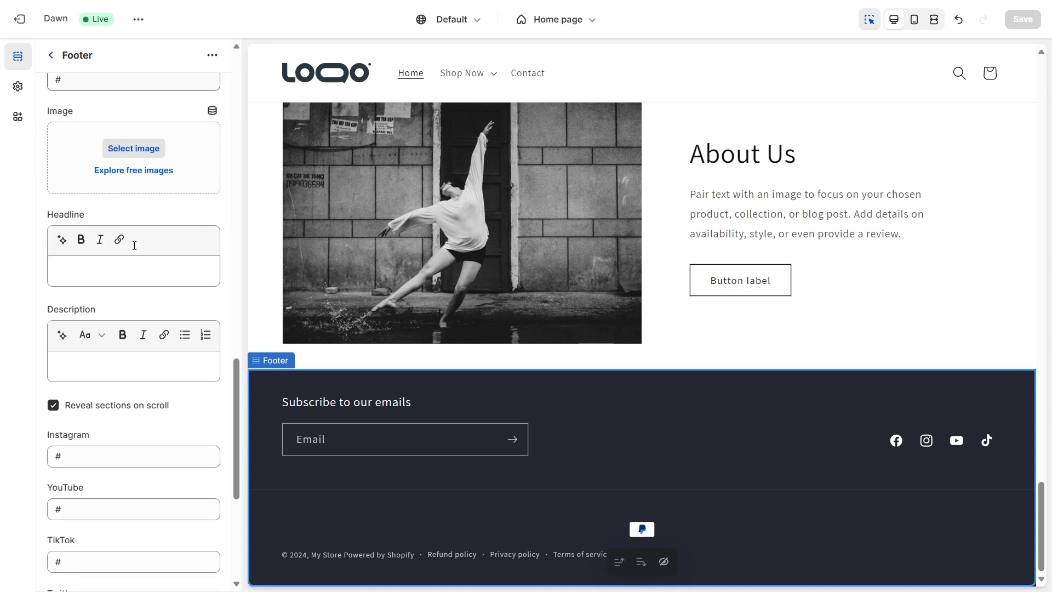
scroll(134, 245, "up", 2)
scroll(137, 248, "down", 3)
scroll(180, 346, "up", 6)
Try the text "es" as the brand headline, clear it and look over the remaining social media fields.
left_click(119, 529)
type("es")
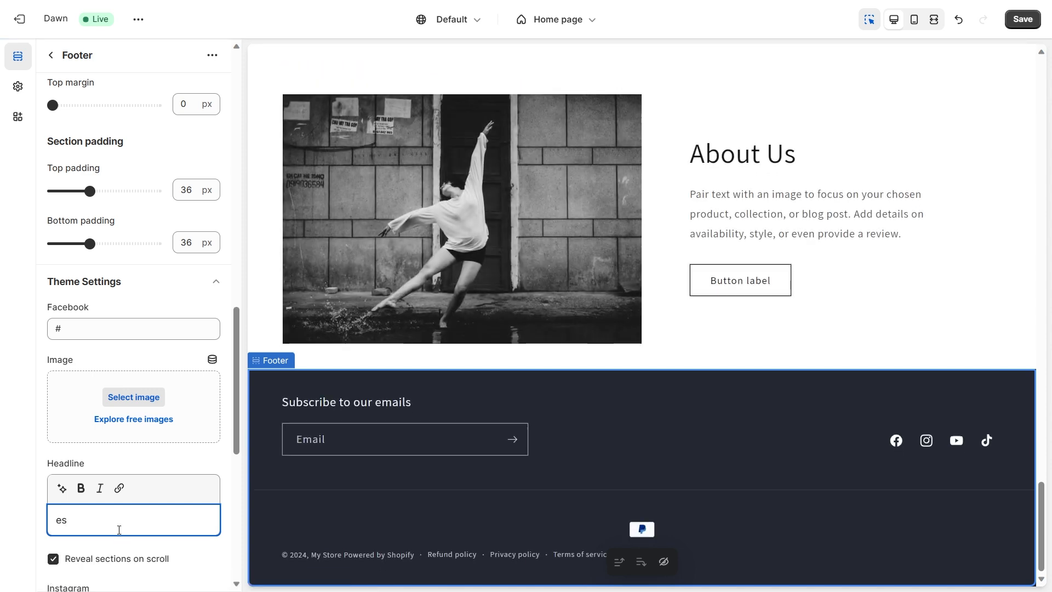
key("ctrl+a")
key("BackSpace")
scroll(84, 380, "down", 5)
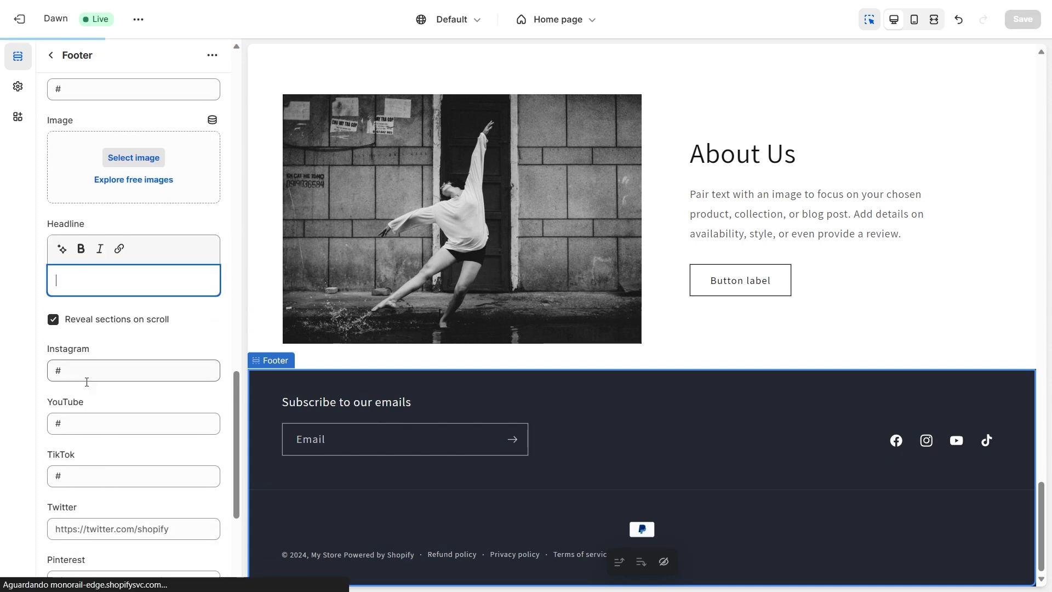
scroll(156, 358, "down", 5)
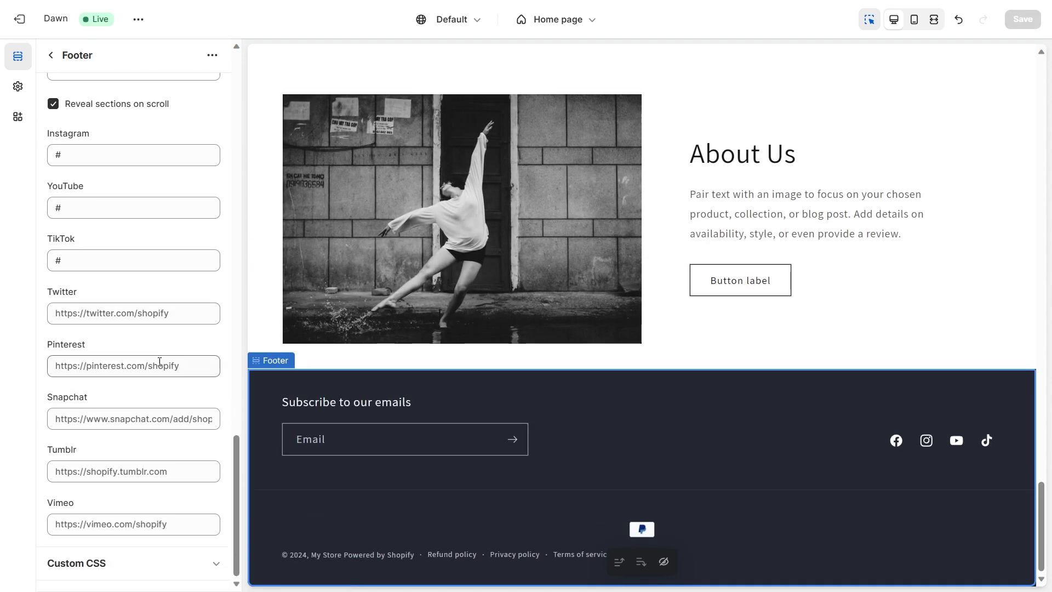
scroll(164, 366, "up", 15)
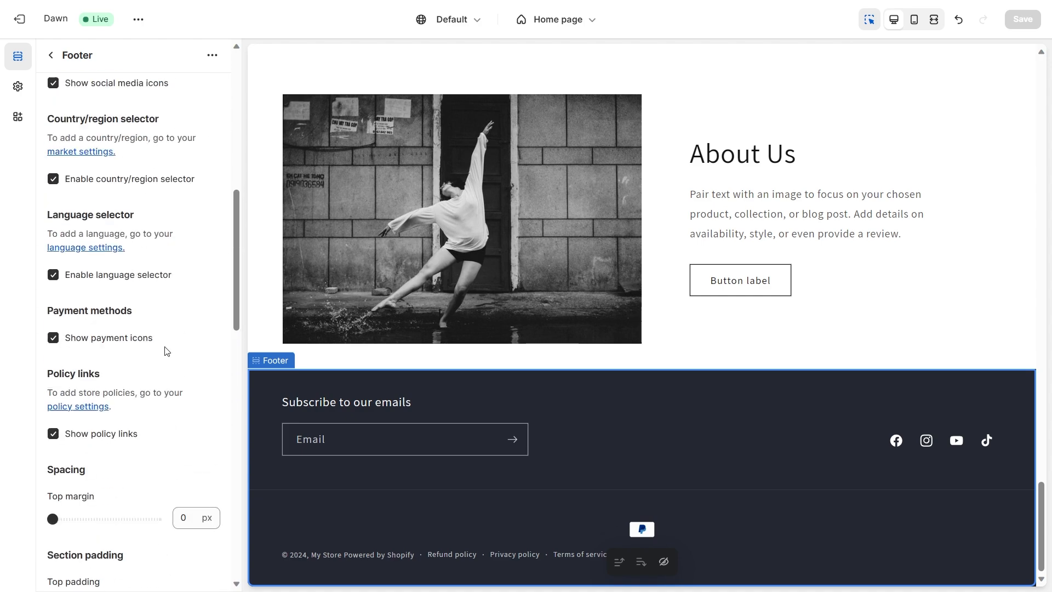
Try a Brand information block in the footer, inspect its settings and remove the block.
left_click(50, 54)
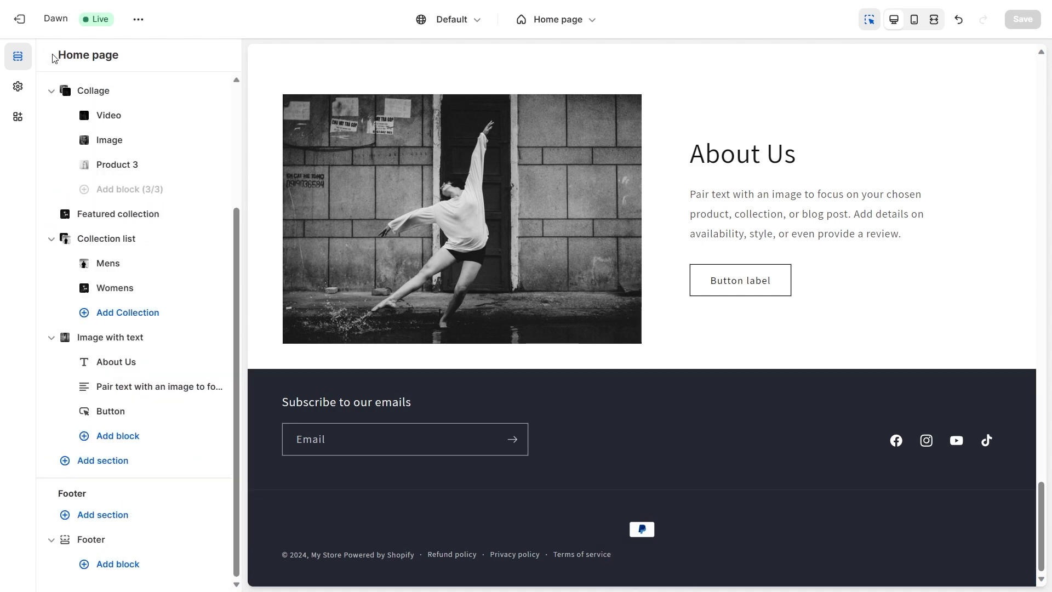
left_click(126, 564)
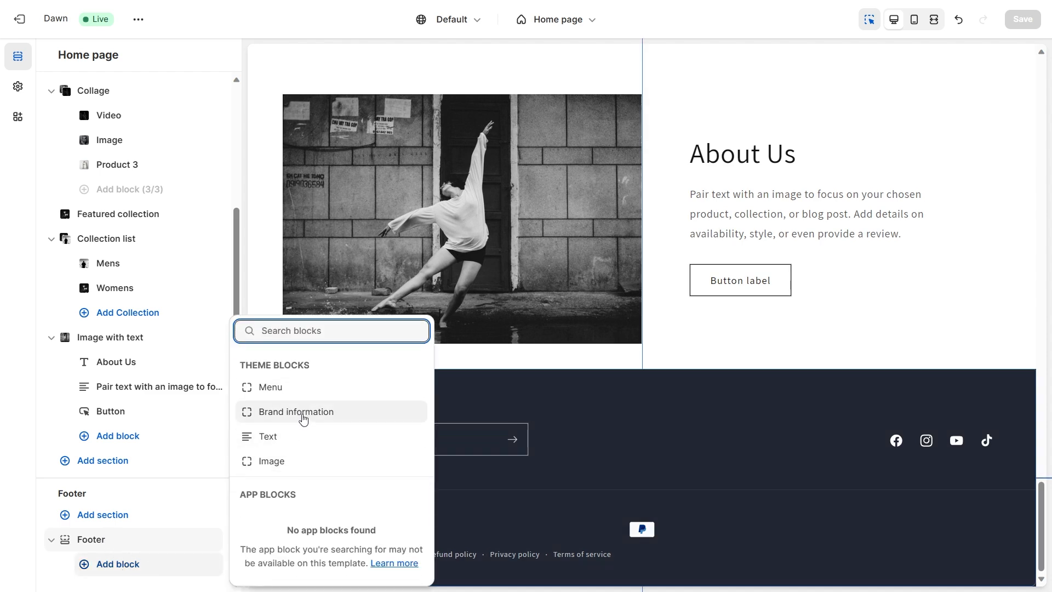
left_click(303, 419)
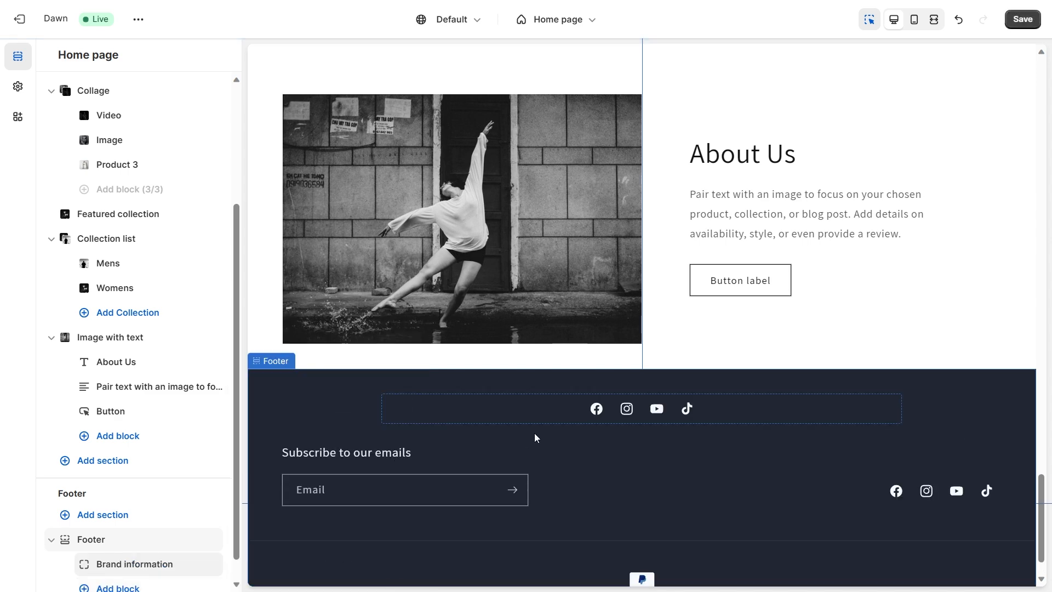
scroll(133, 526, "down", 1)
left_click(104, 539)
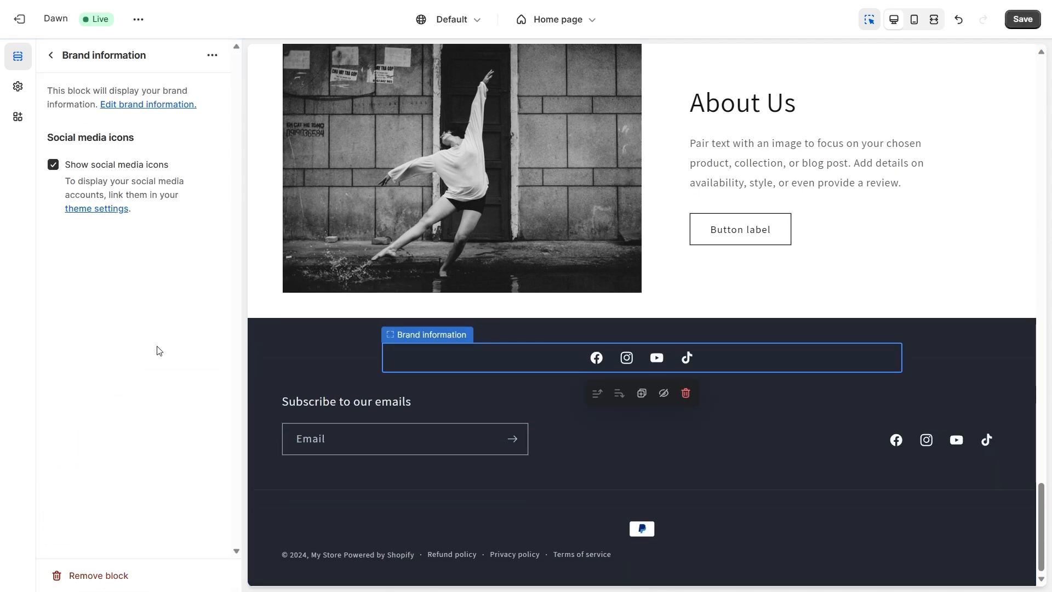
left_click(485, 358)
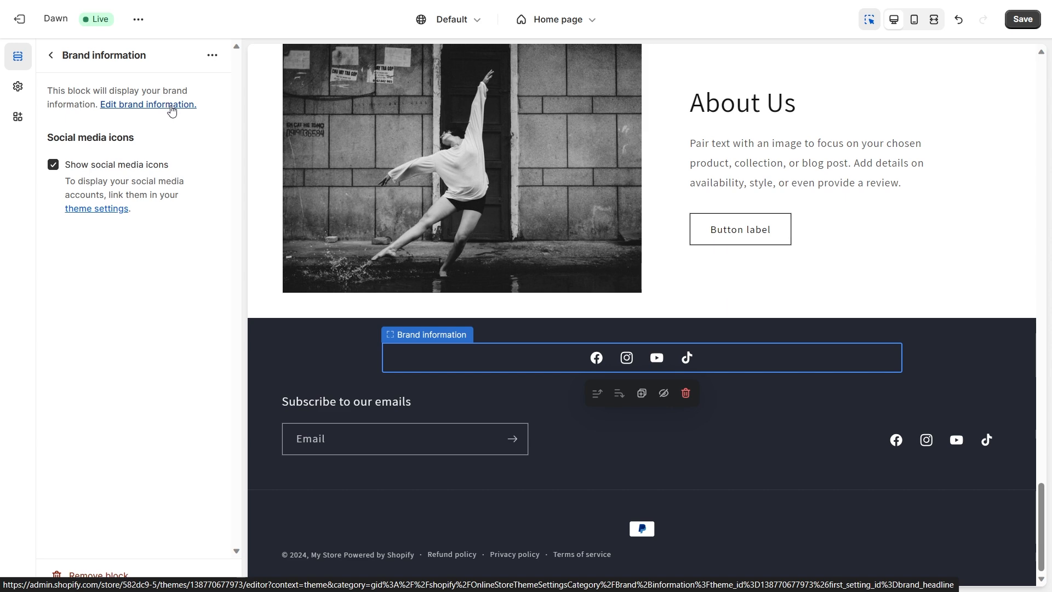
left_click(51, 55)
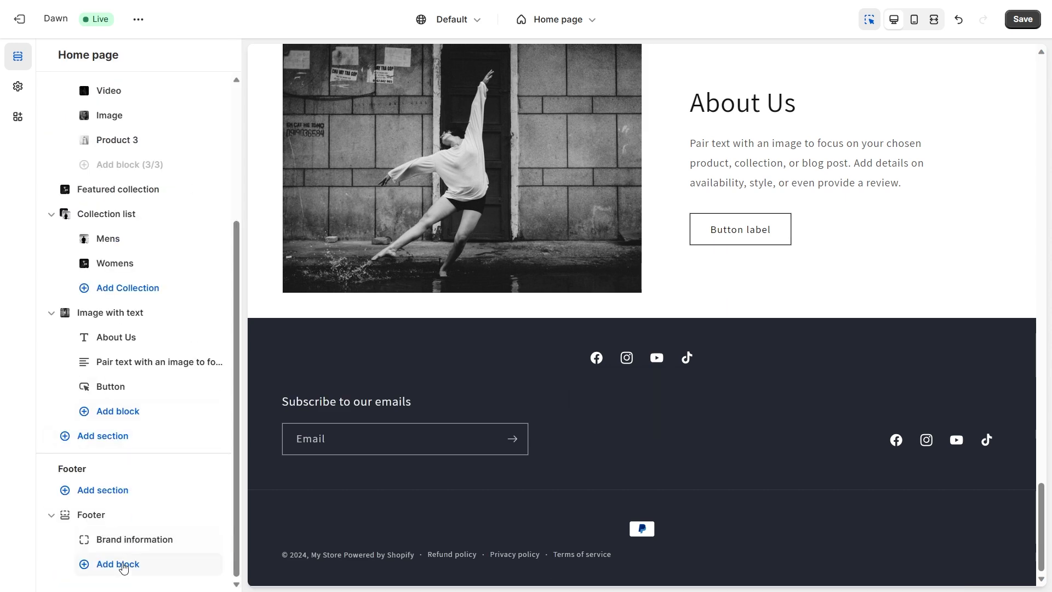
left_click(194, 539)
Add a Menu block to the footer and assign the Main menu to it.
left_click(99, 563)
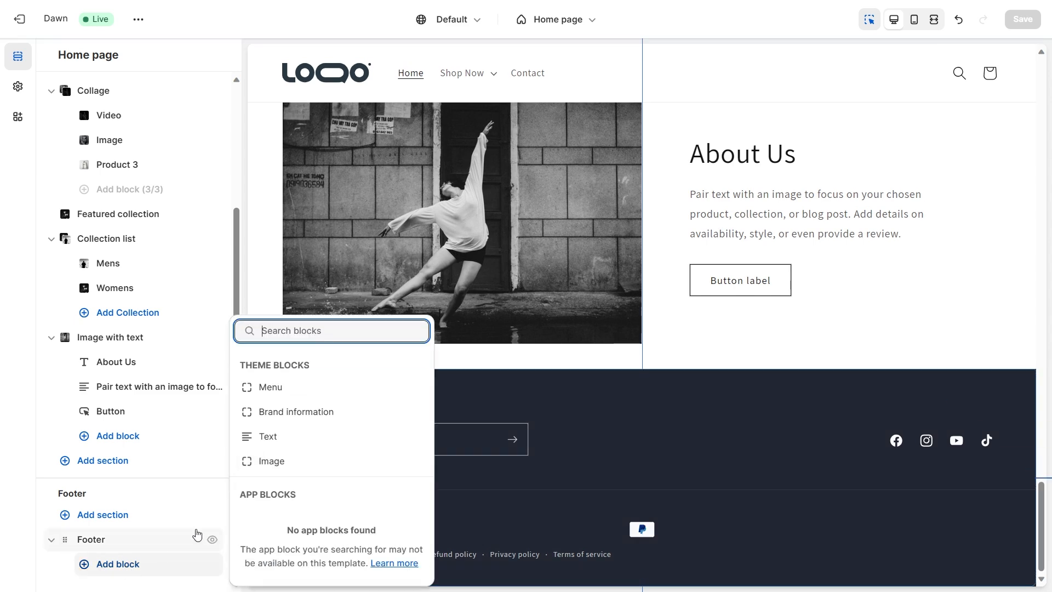
left_click(268, 387)
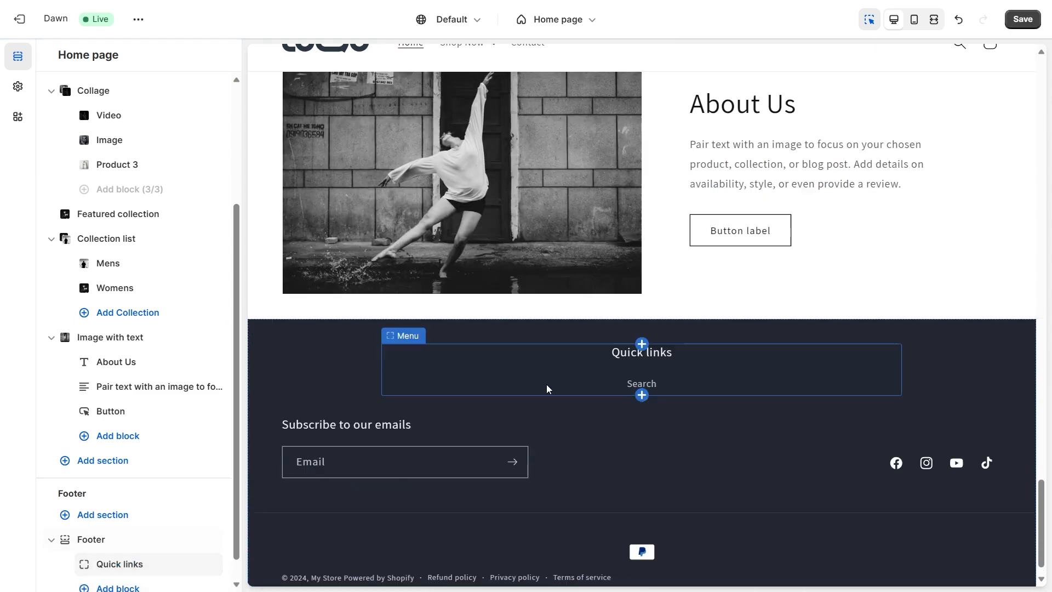
left_click(121, 564)
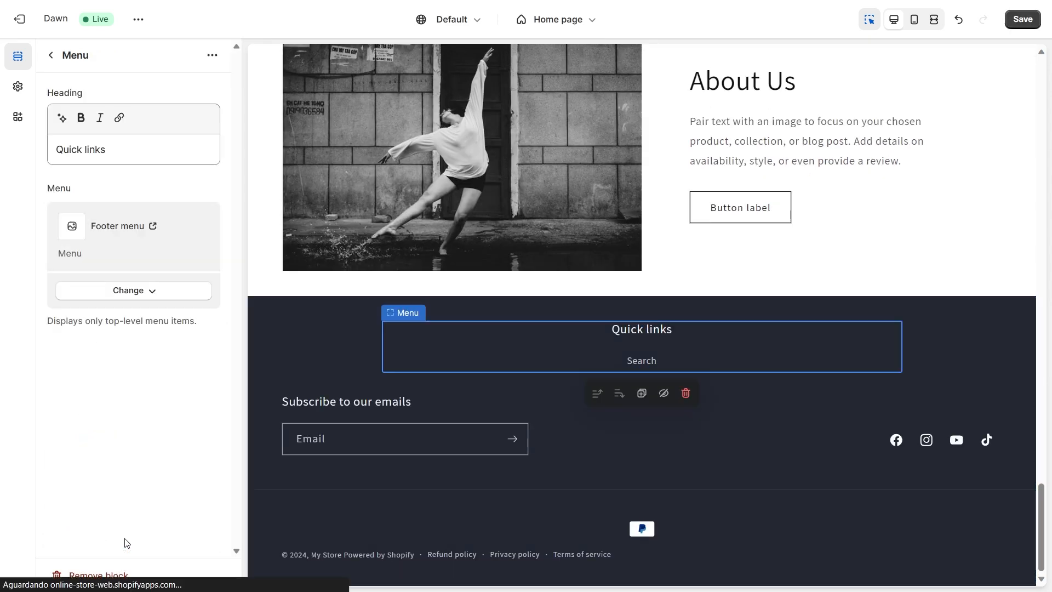
left_click(146, 291)
left_click(144, 316)
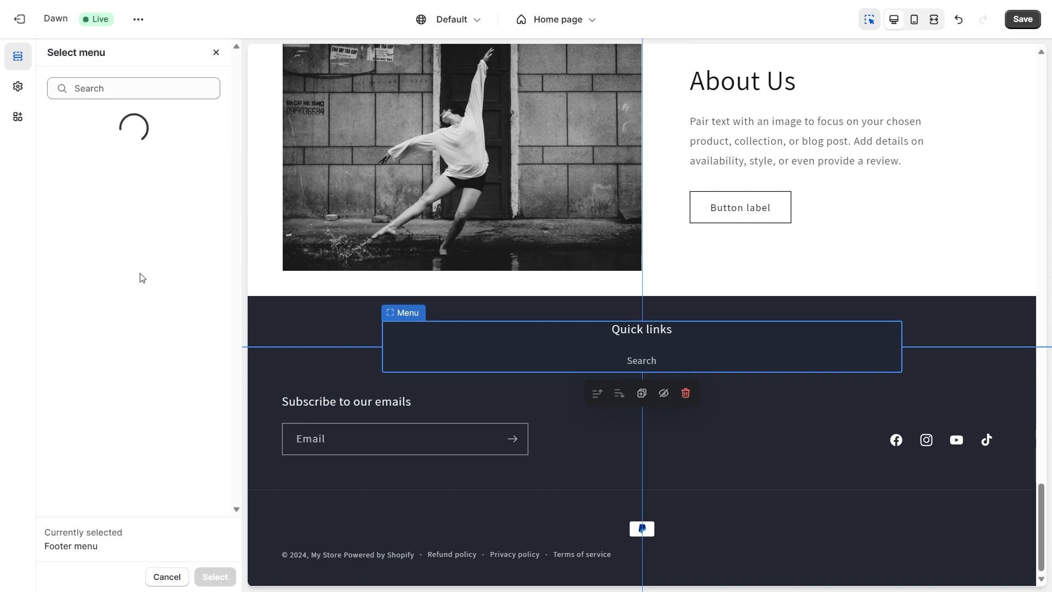
left_click(132, 204)
left_click(213, 576)
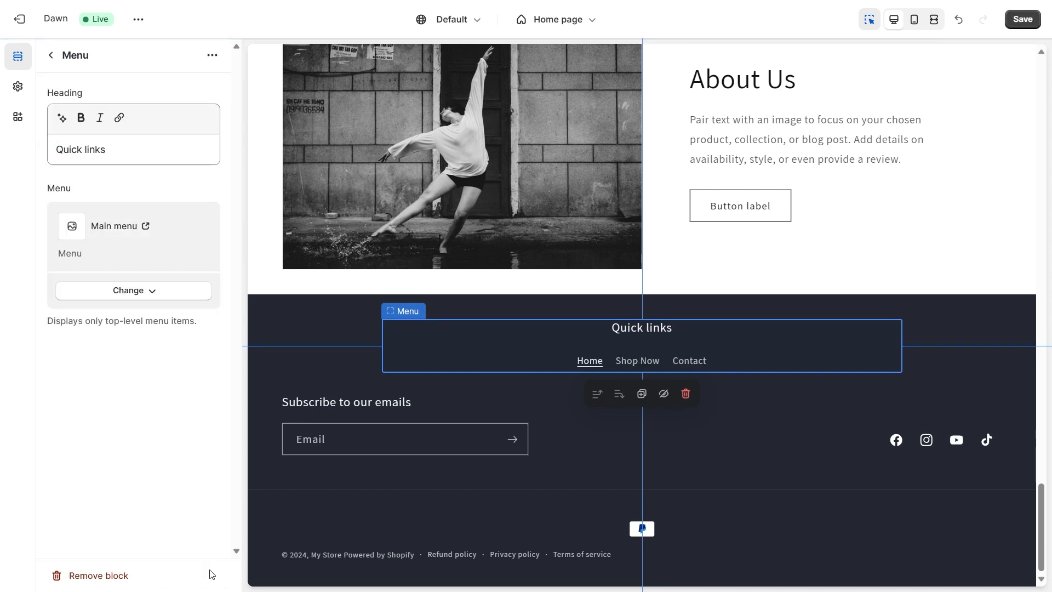
Clear the "Quick links" heading of the footer's menu block.
triple_click(145, 140)
key("BackSpace")
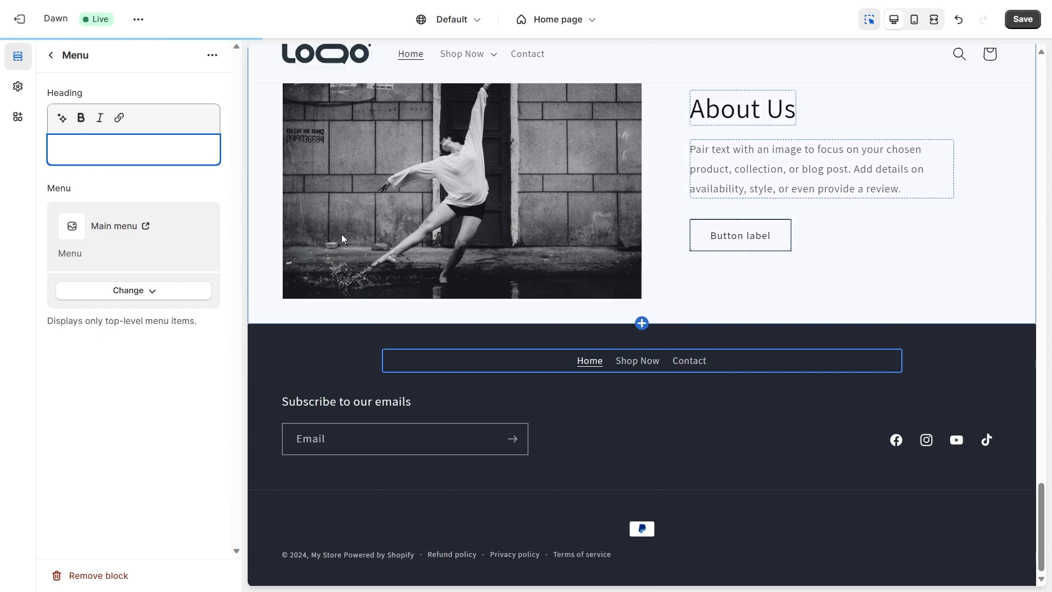
left_click(162, 422)
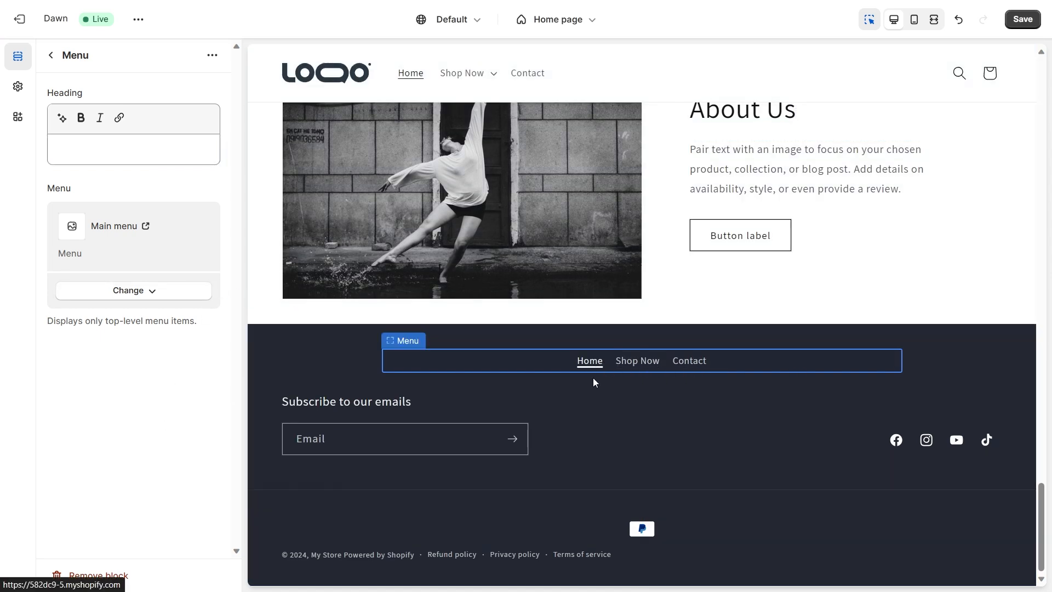
Try an Image block in the footer using logoipsum-317 at an image width of 205, and remove the block.
left_click(50, 55)
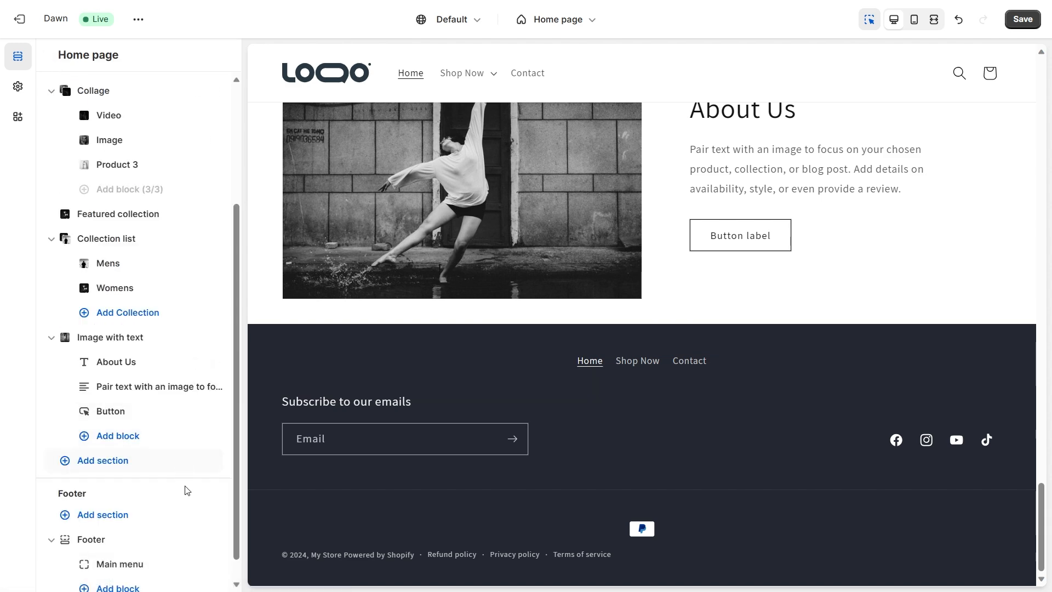
scroll(129, 539, "down", 1)
left_click(131, 561)
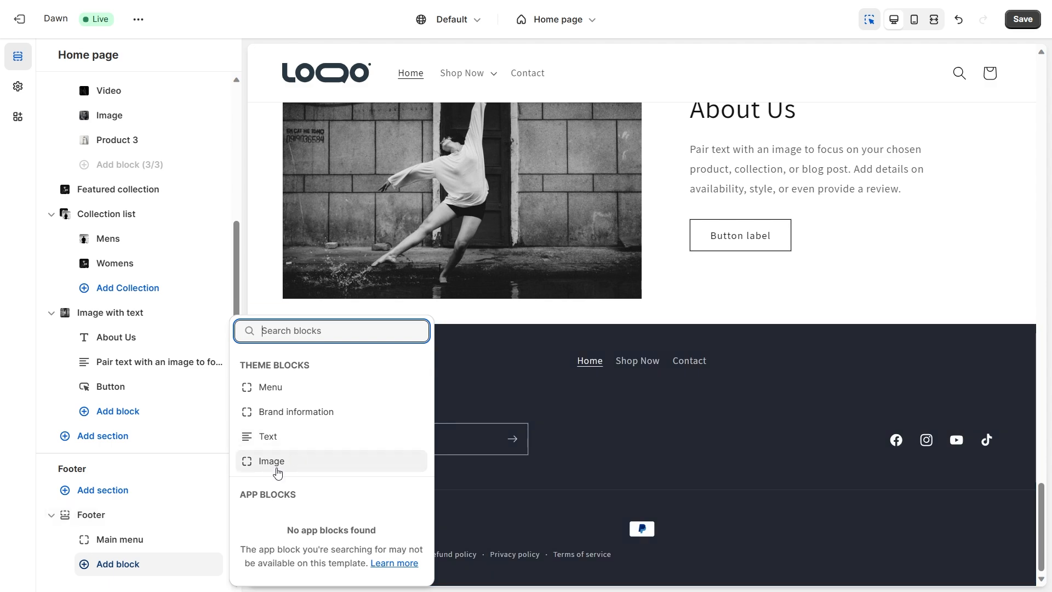
left_click(272, 462)
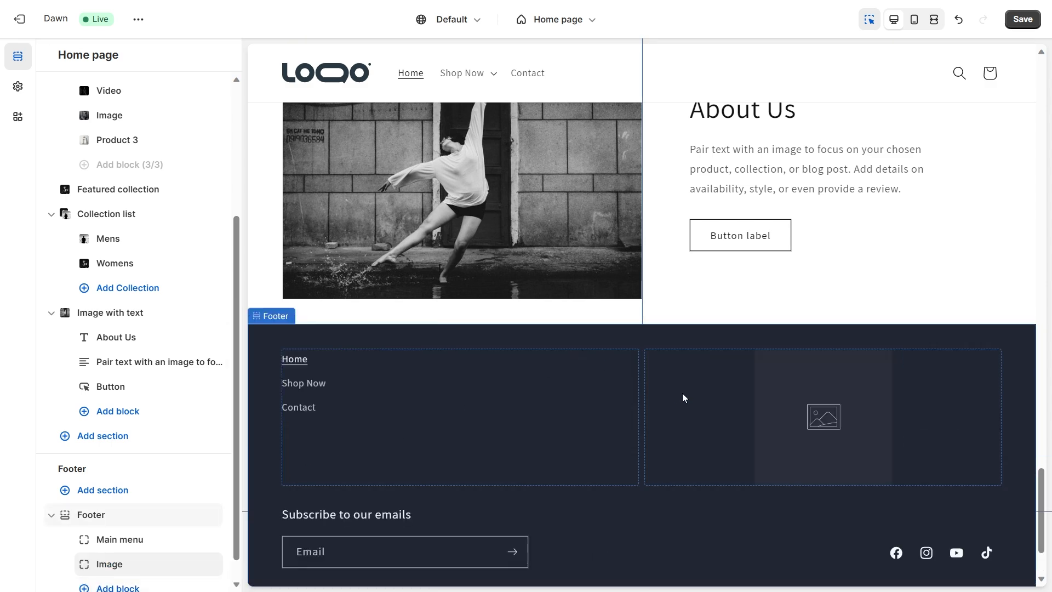
scroll(135, 542, "down", 1)
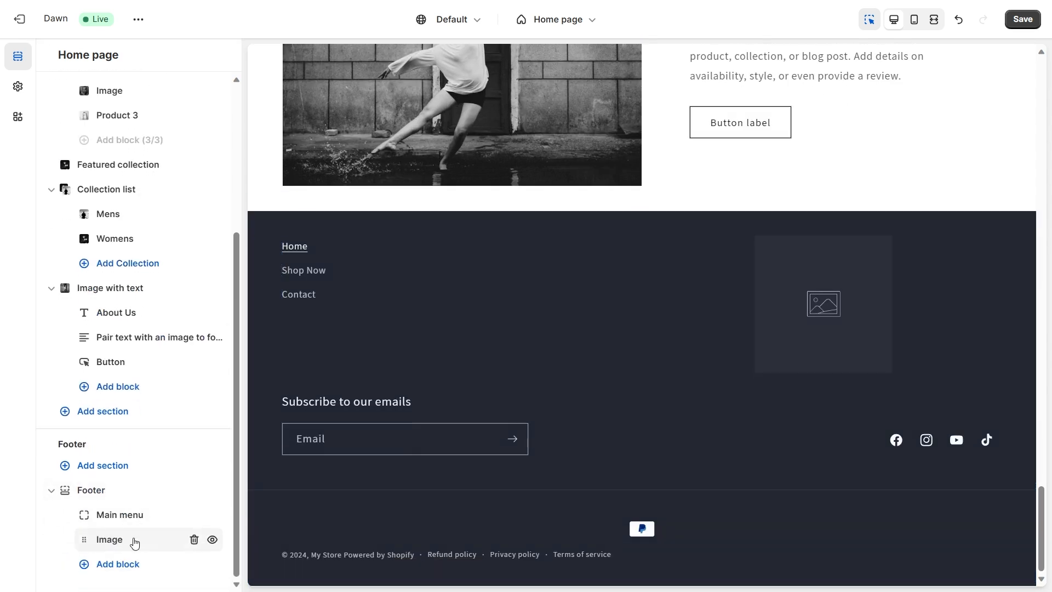
left_click(134, 542)
left_click(156, 132)
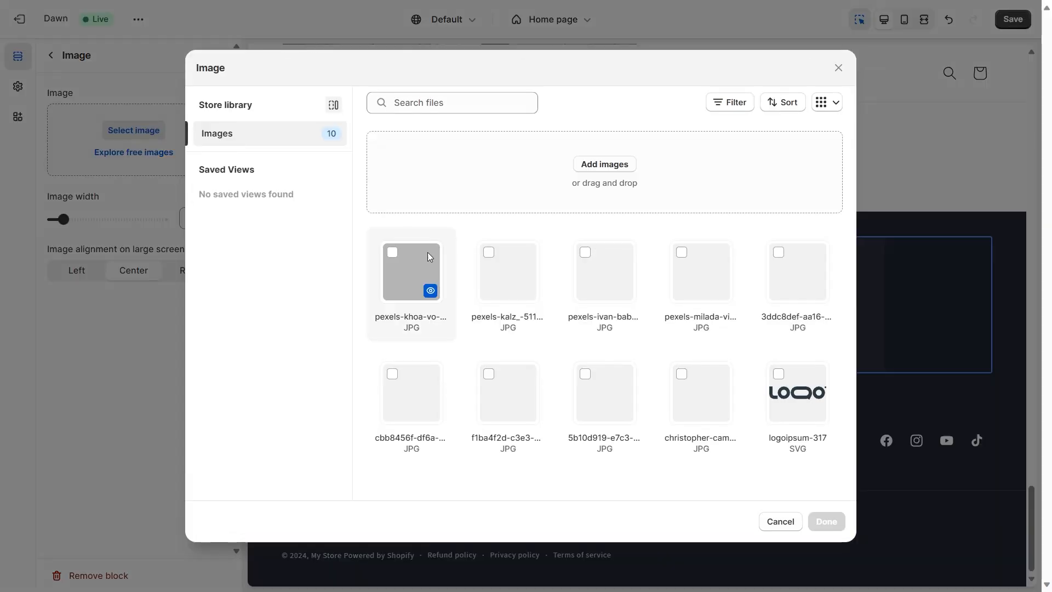
left_click(797, 399)
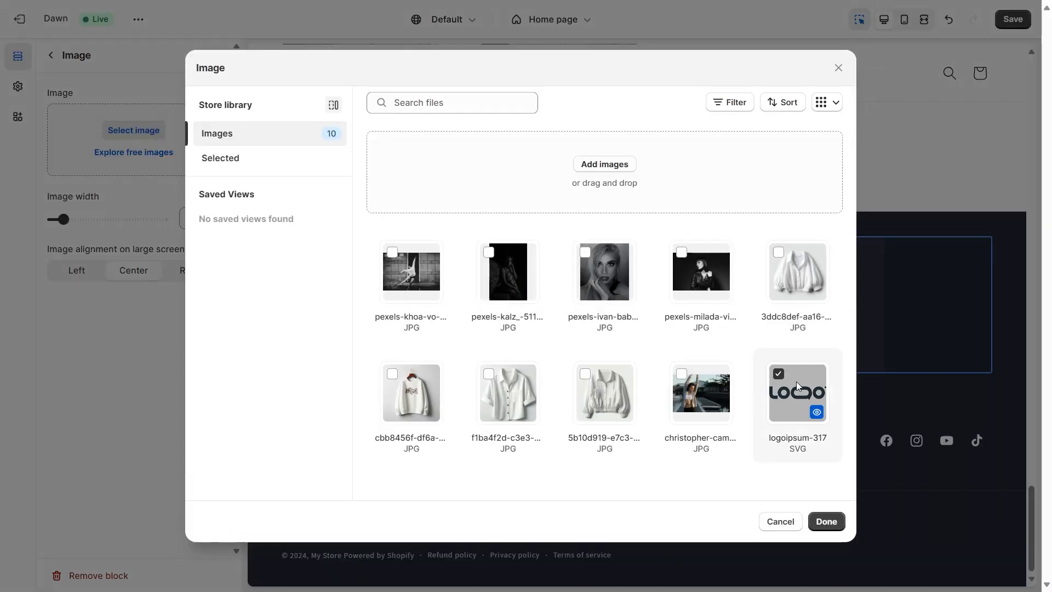
left_click(826, 521)
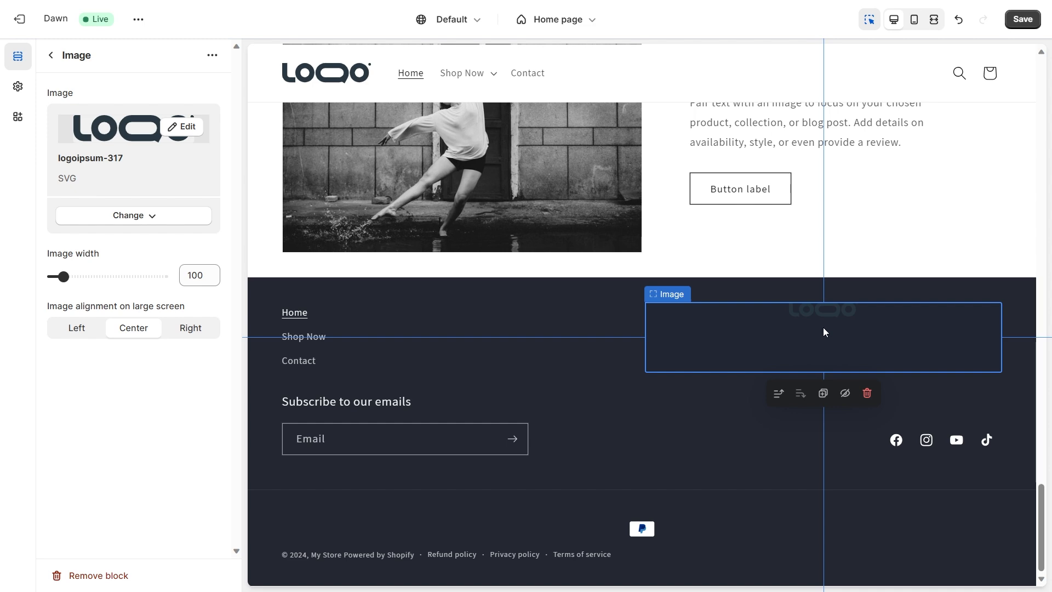
left_click(85, 276)
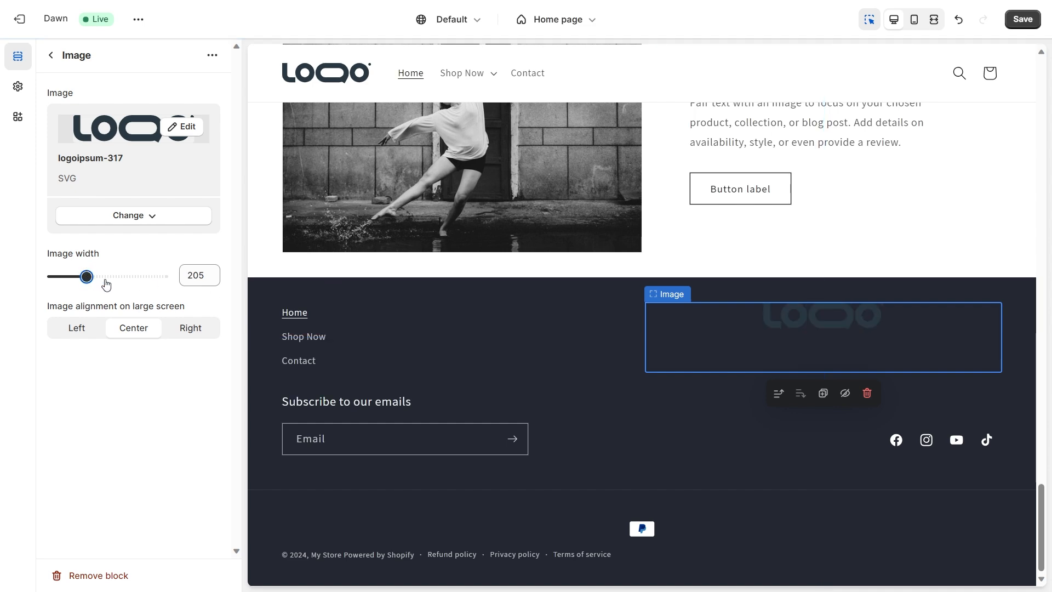
left_click(92, 572)
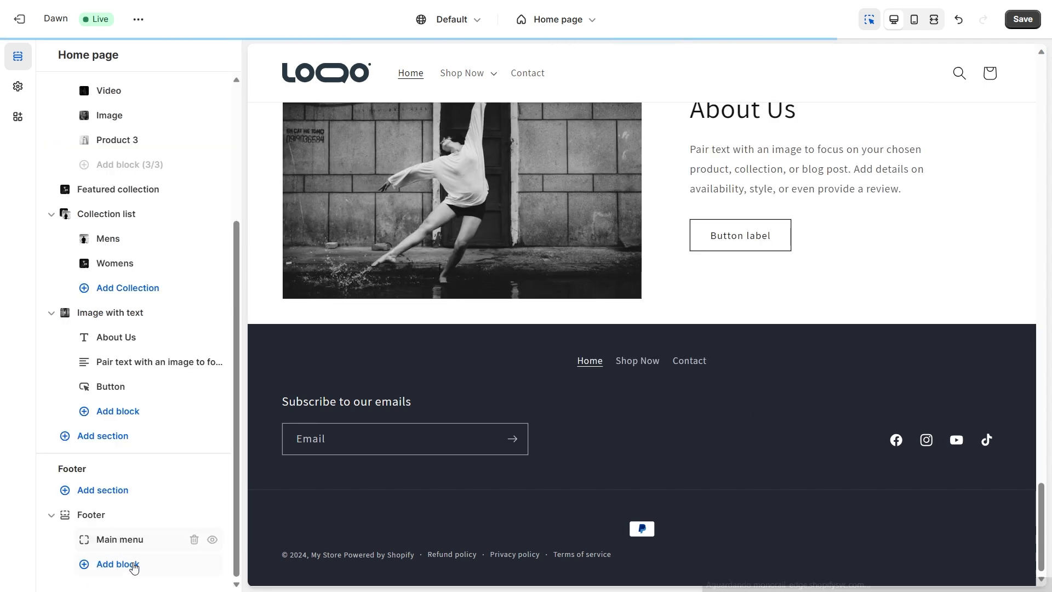
Add a Text block to the footer and place it before the Main menu block.
left_click(131, 564)
left_click(297, 448)
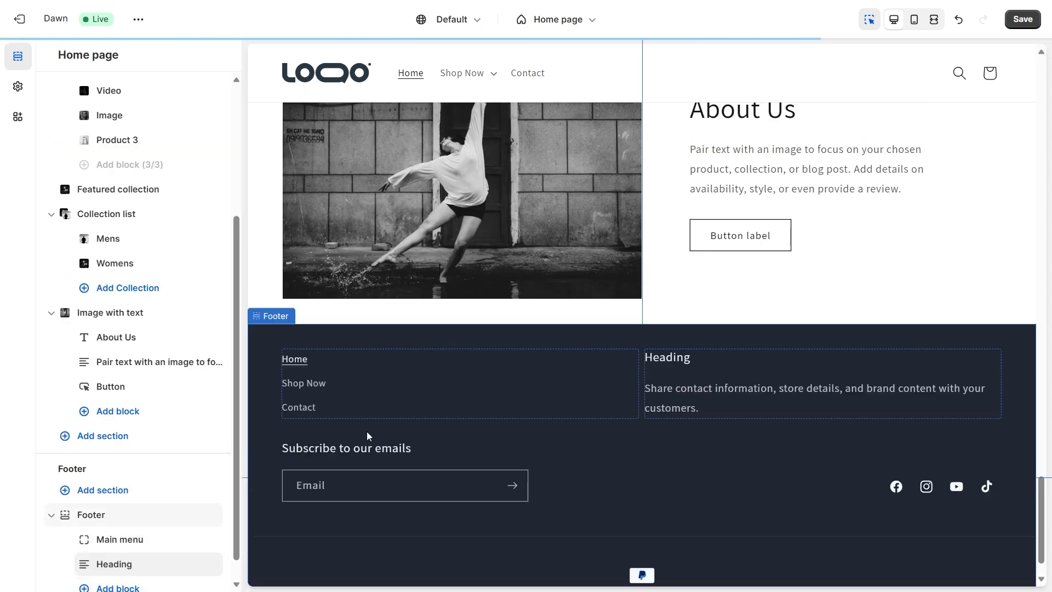
left_click_drag(87, 570, 93, 539)
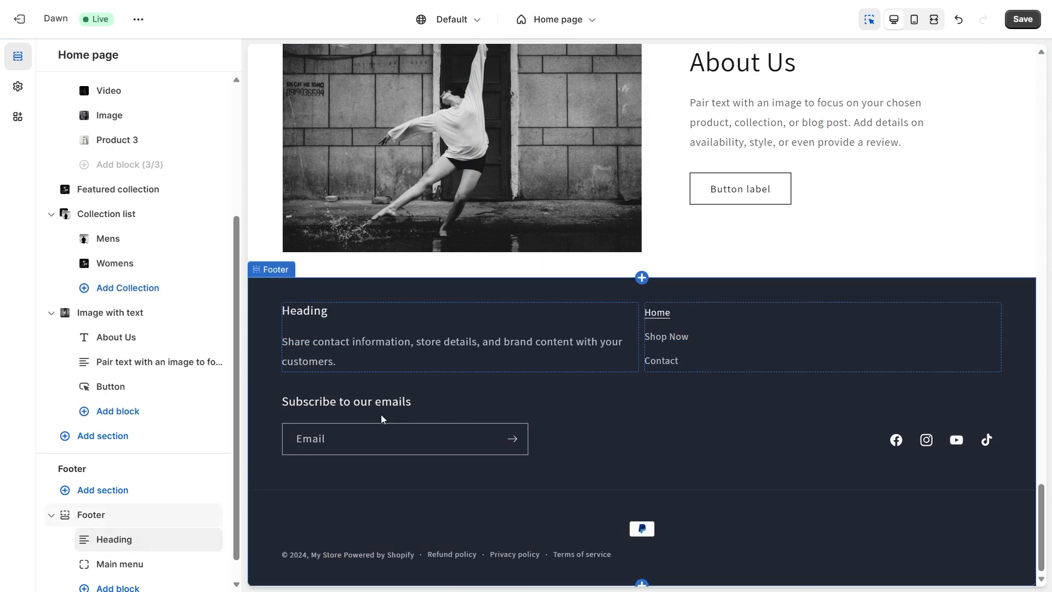
Set the heading of the footer's text block to "About Us" and save the theme.
left_click(127, 539)
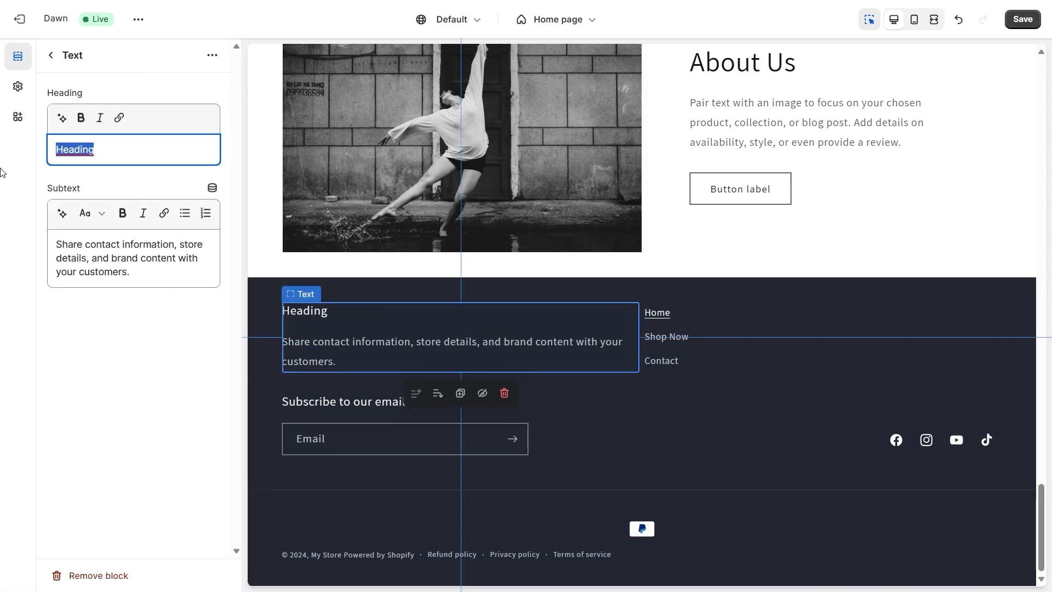
type("About Us")
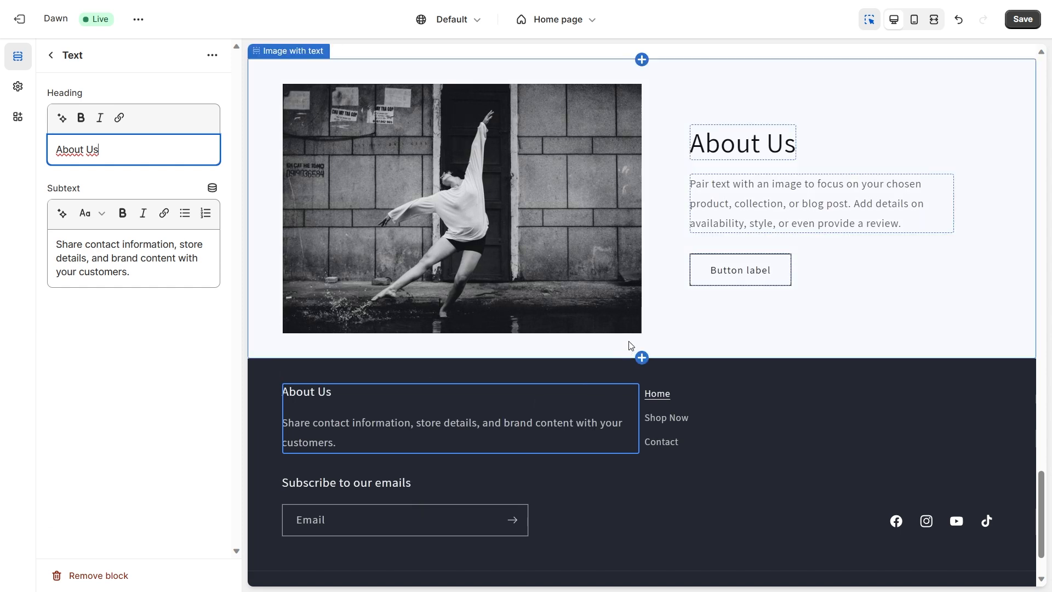
left_click(51, 55)
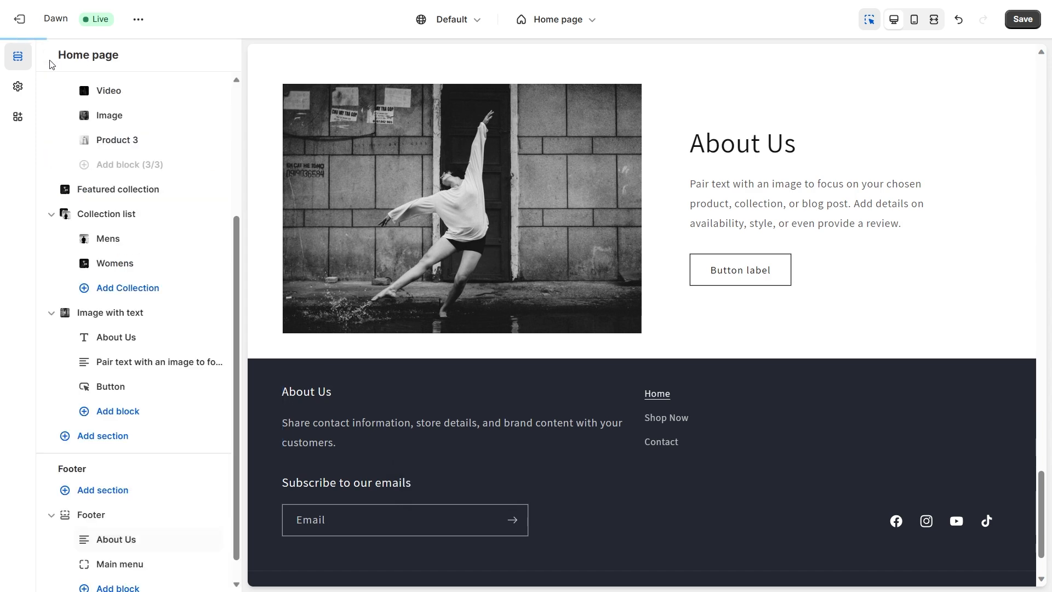
left_click(1022, 19)
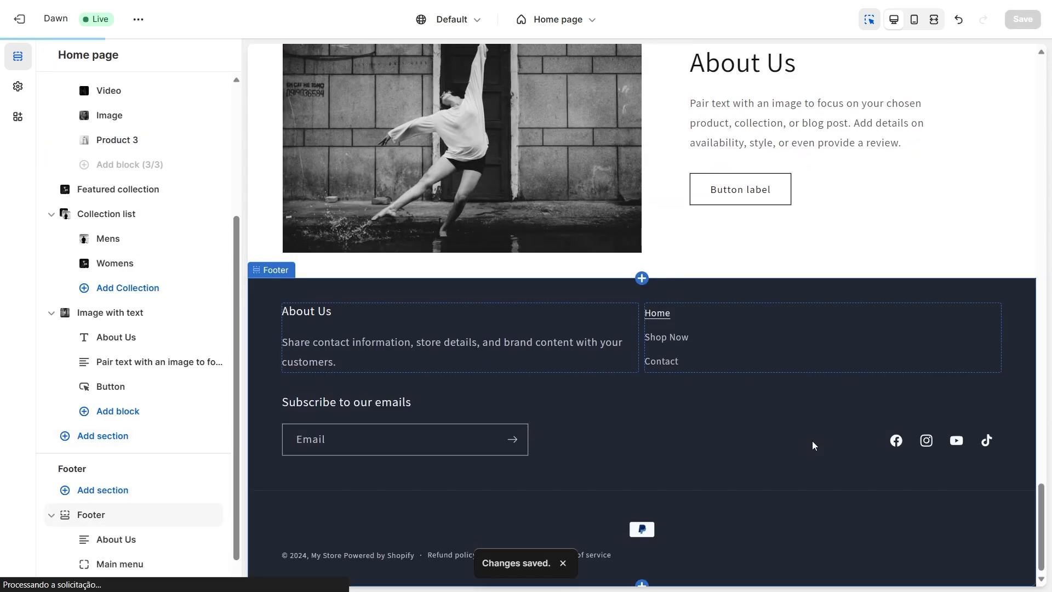
Review the home page preview from the footer up through the collection, collage and banner sections.
scroll(844, 444, "down", 10)
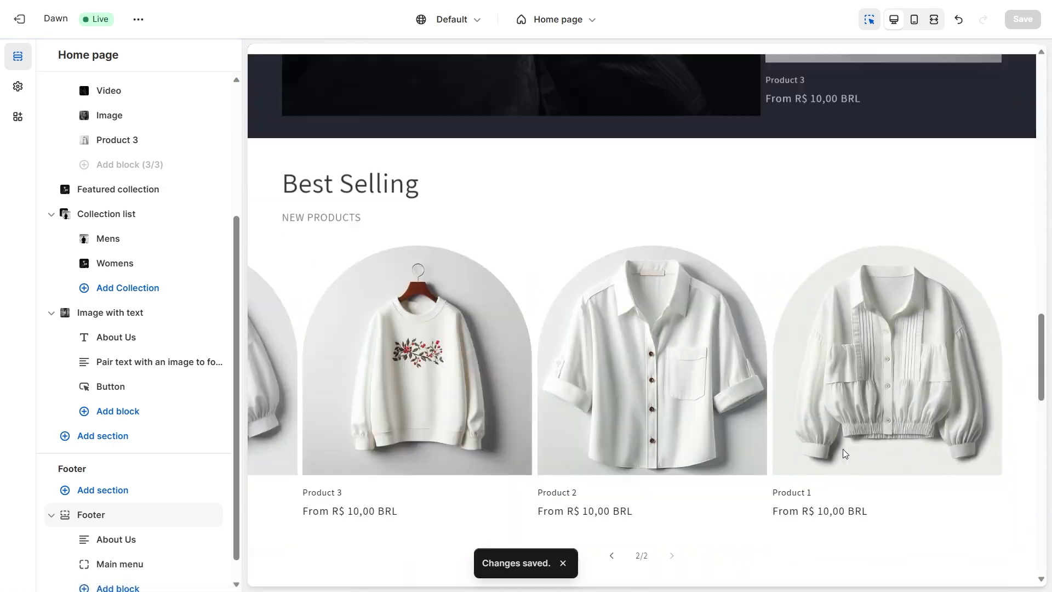
scroll(859, 436, "down", 5)
scroll(915, 430, "up", 12)
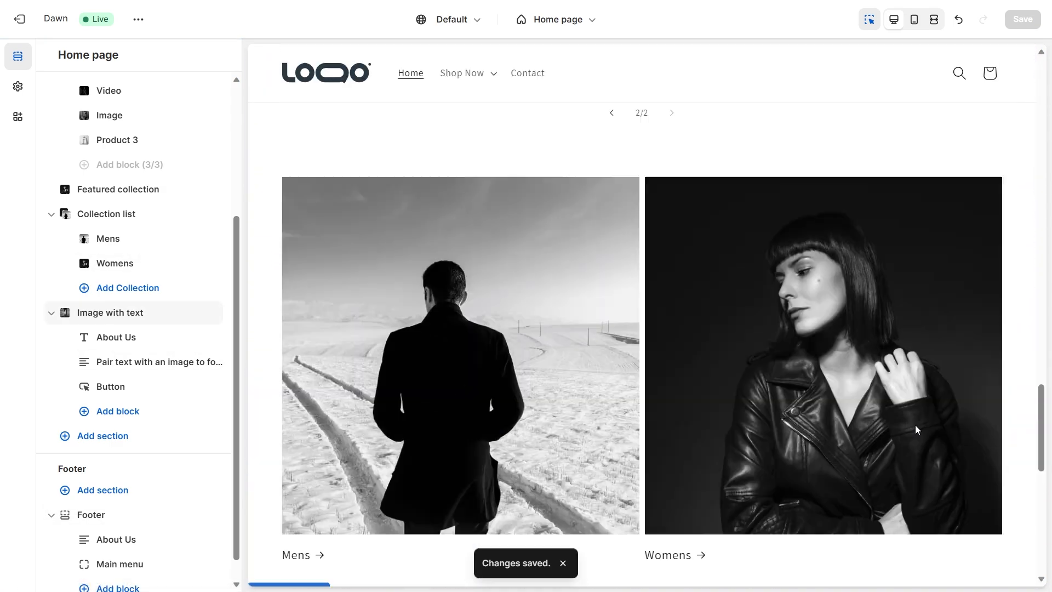
scroll(921, 432, "up", 5)
scroll(955, 438, "up", 12)
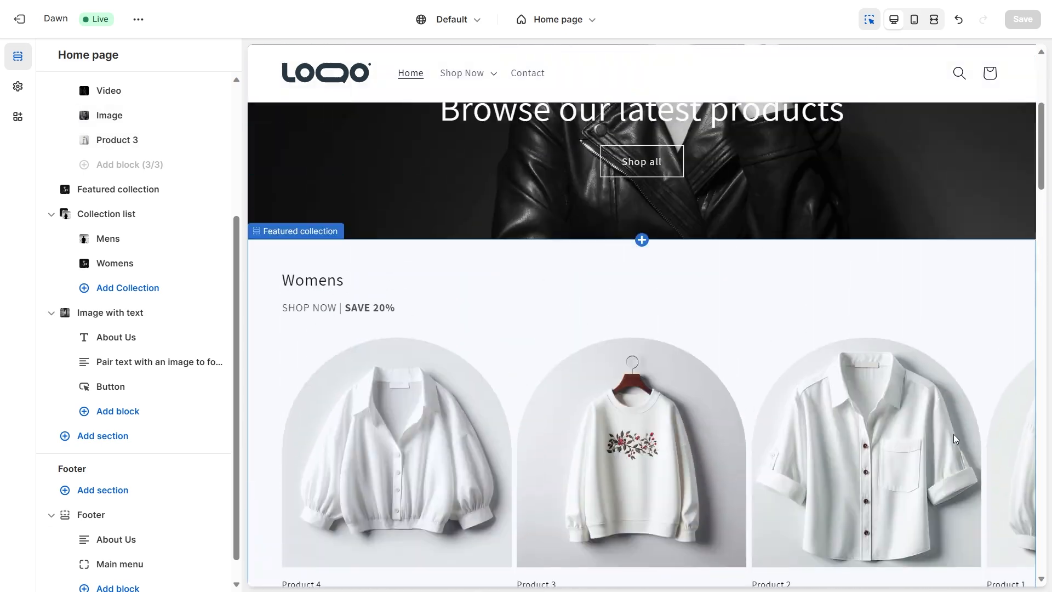
scroll(933, 409, "down", 19)
scroll(920, 353, "up", 15)
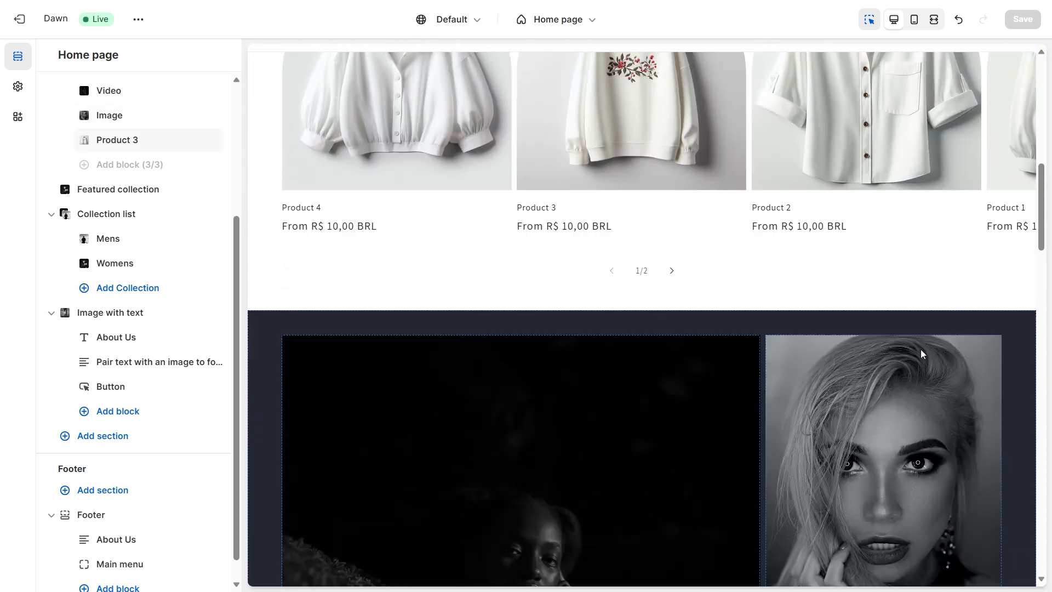
scroll(910, 335, "down", 15)
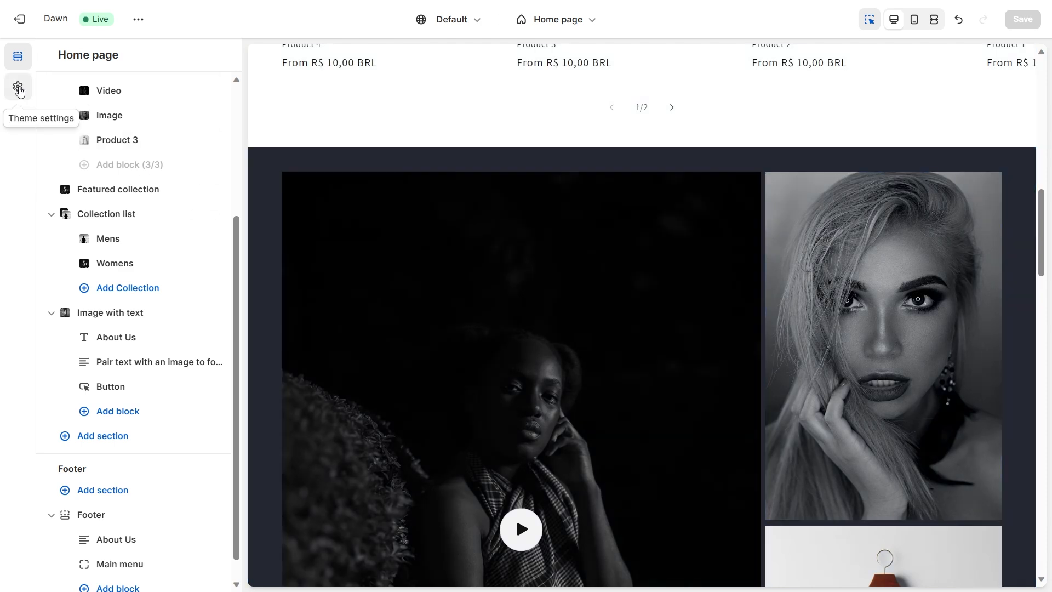
Set the background color of Scheme 3 in the theme's color settings to #191919.
left_click(19, 89)
left_click(113, 116)
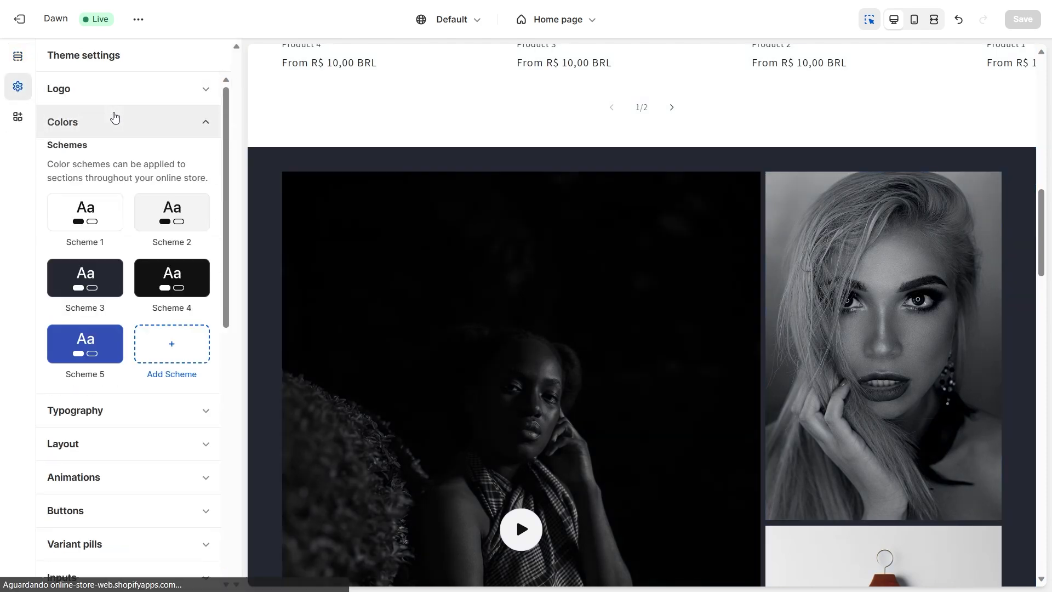
left_click(102, 282)
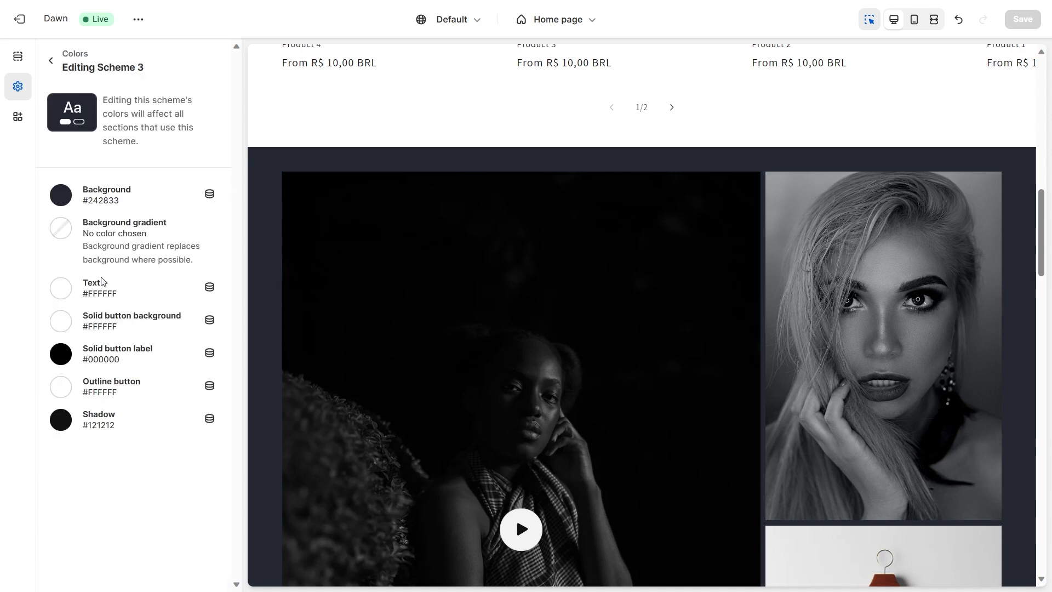
left_click(117, 202)
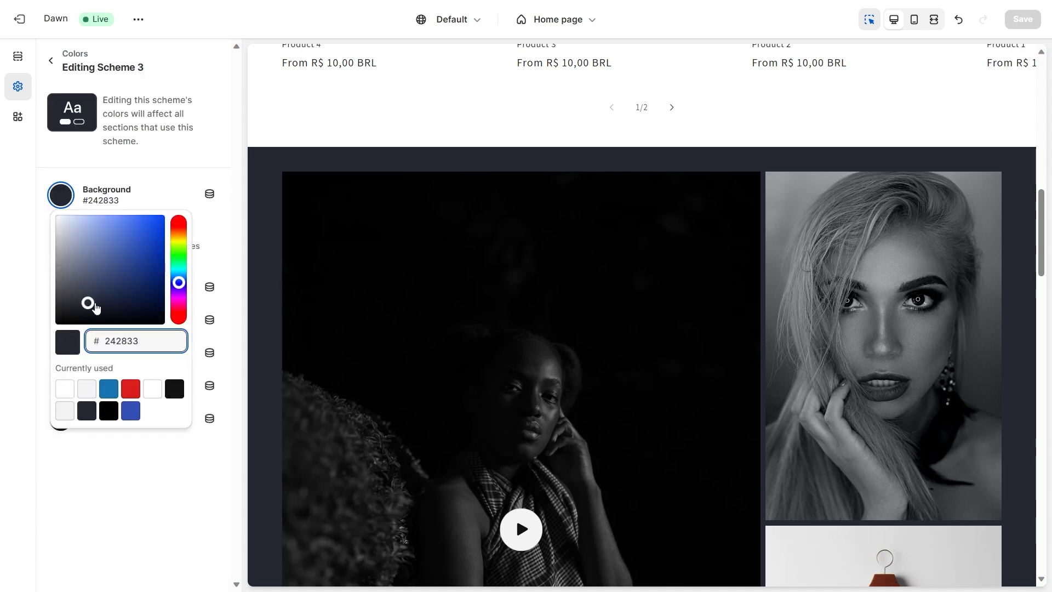
left_click_drag(89, 308, 55, 317)
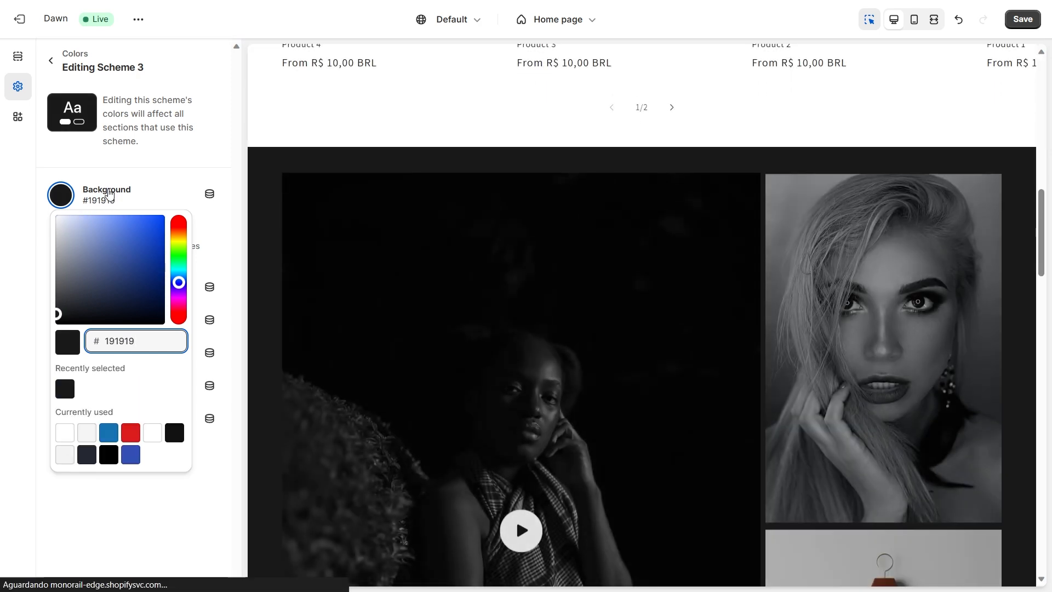
left_click(109, 193)
Check the new Scheme 3 background across the home page and save the theme.
scroll(686, 412, "up", 10)
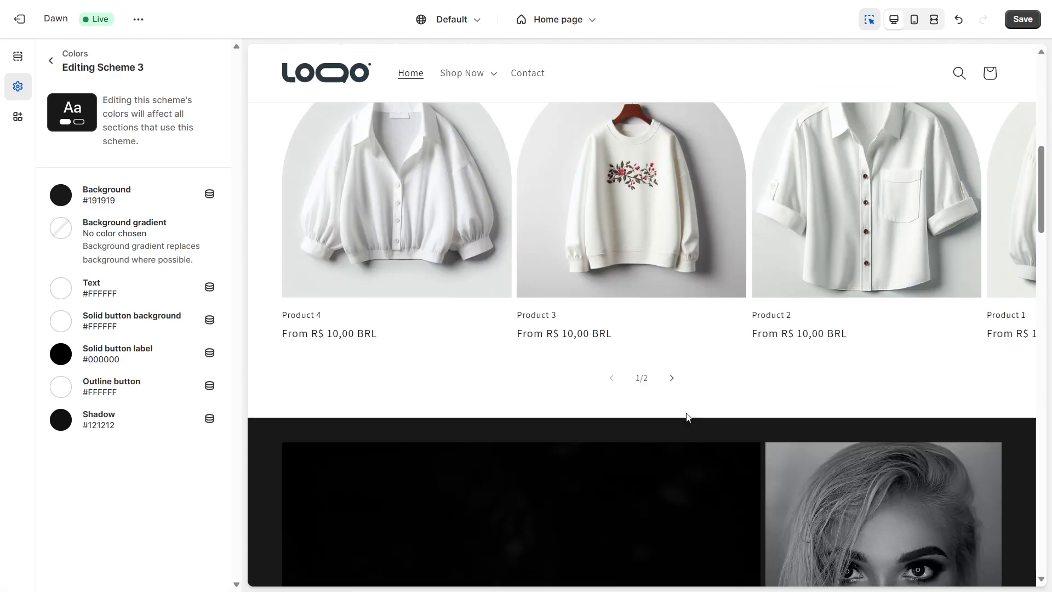
scroll(698, 406, "down", 20)
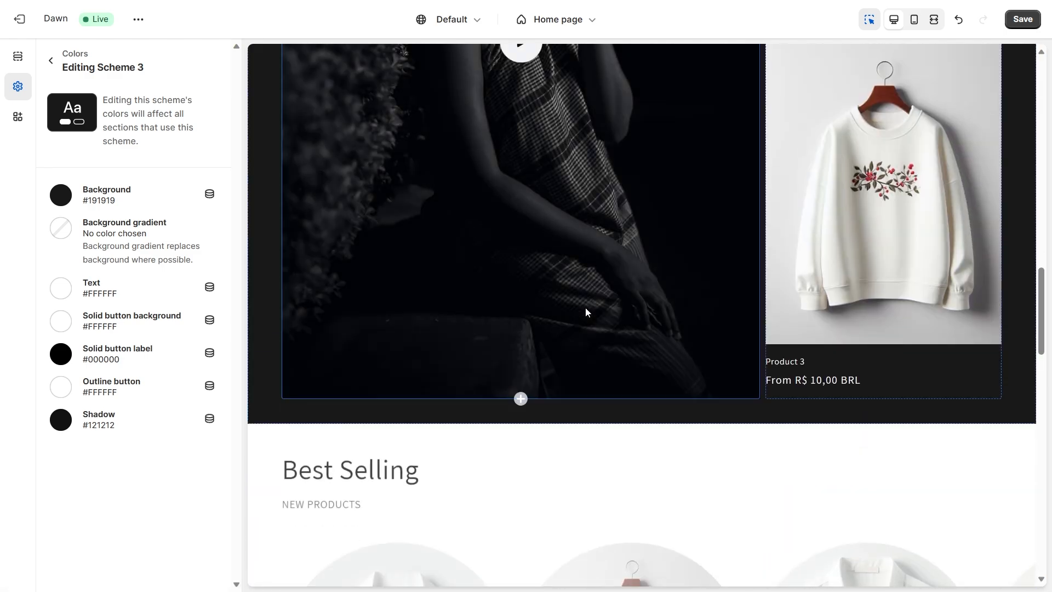
scroll(630, 304, "down", 4)
scroll(751, 329, "up", 12)
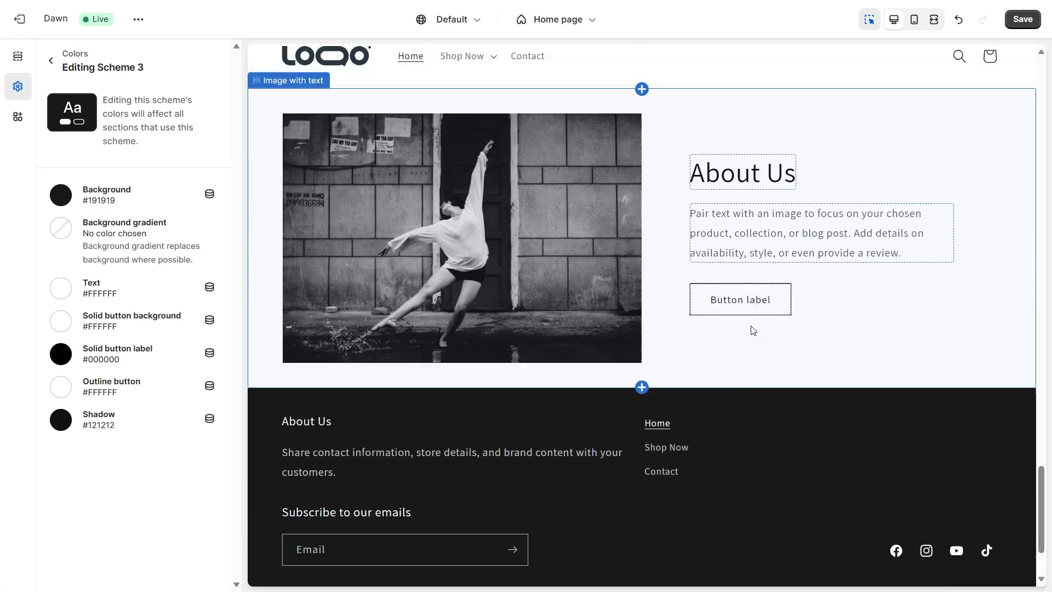
scroll(750, 332, "up", 6)
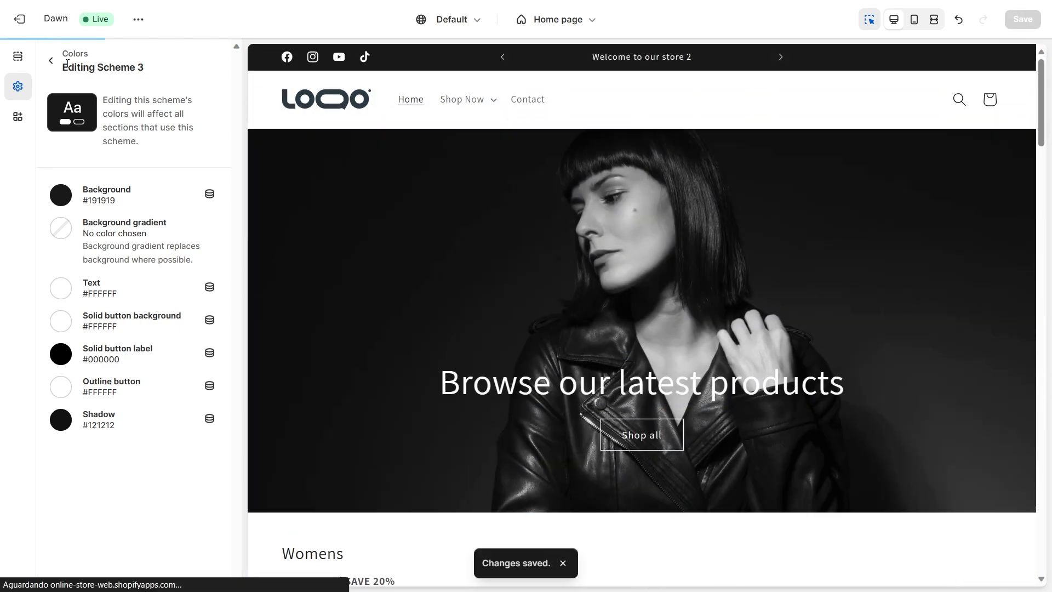
left_click(50, 60)
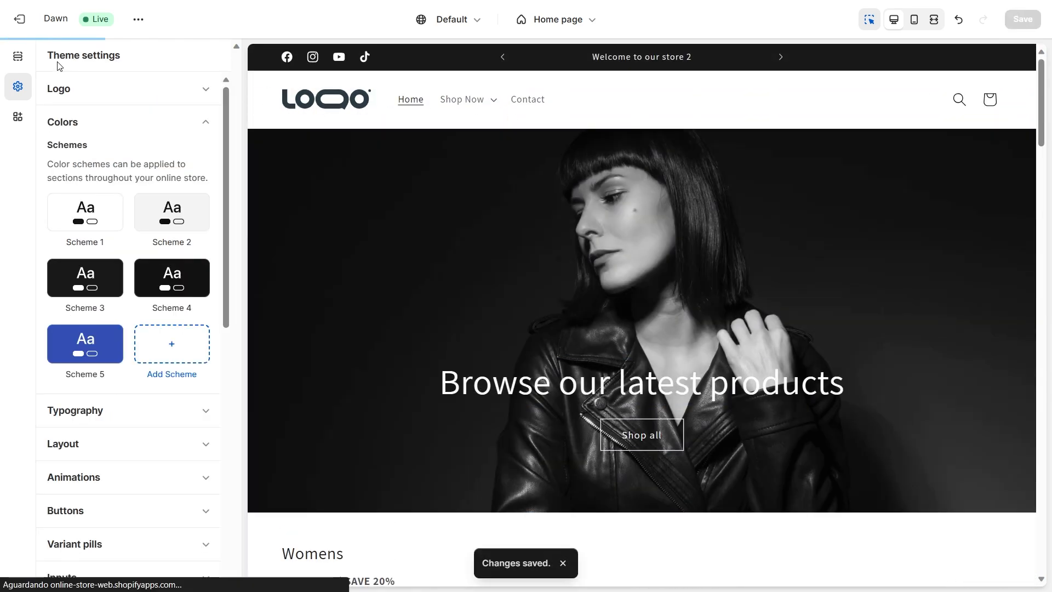
left_click(92, 120)
scroll(725, 194, "down", 3)
scroll(696, 241, "up", 3)
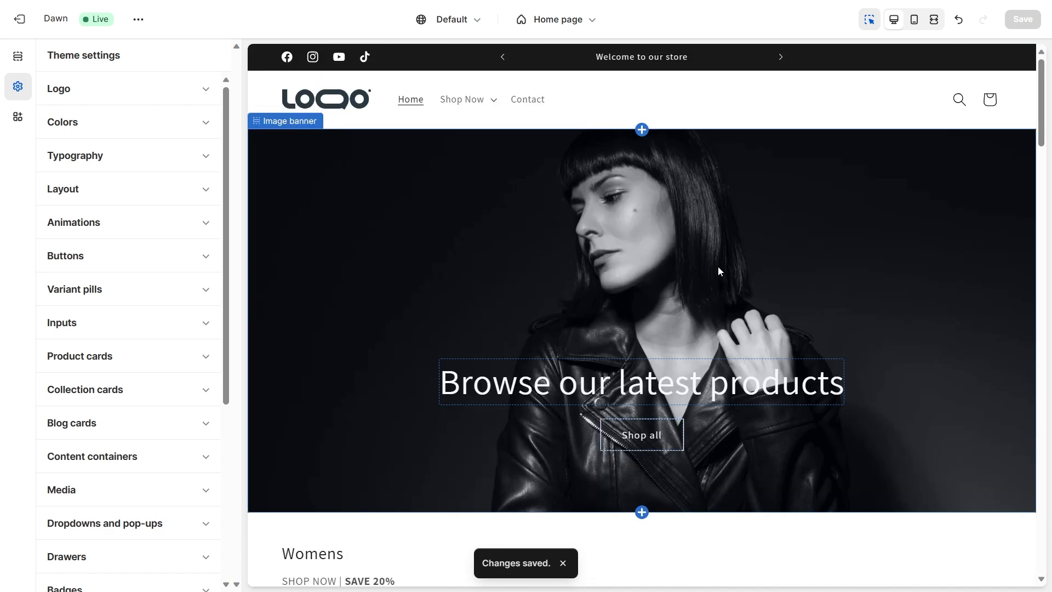
Open the Default collection template for editing.
left_click(566, 29)
left_click(547, 145)
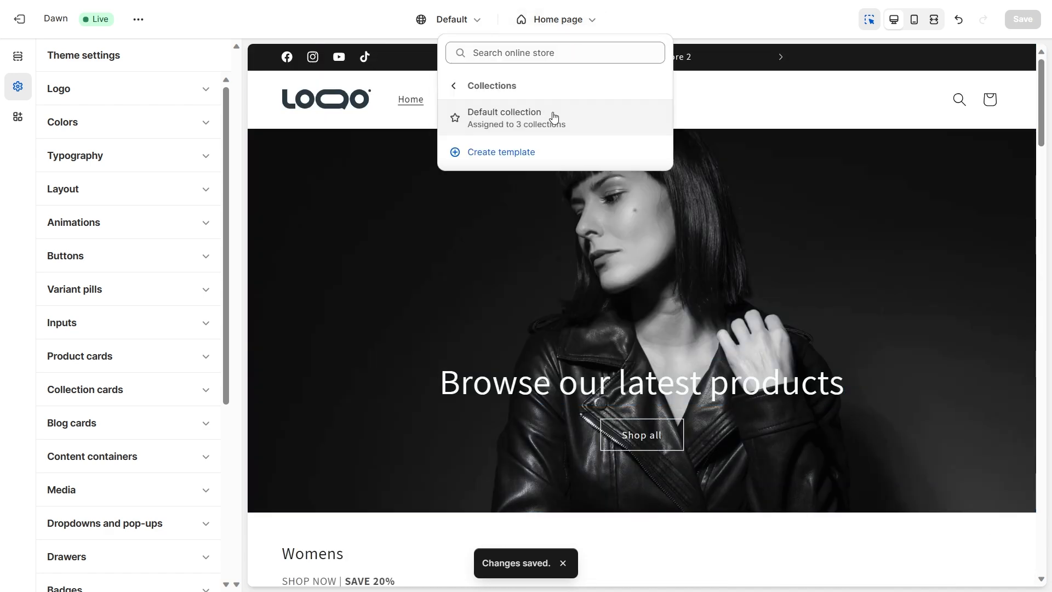
left_click(453, 85)
left_click(572, 19)
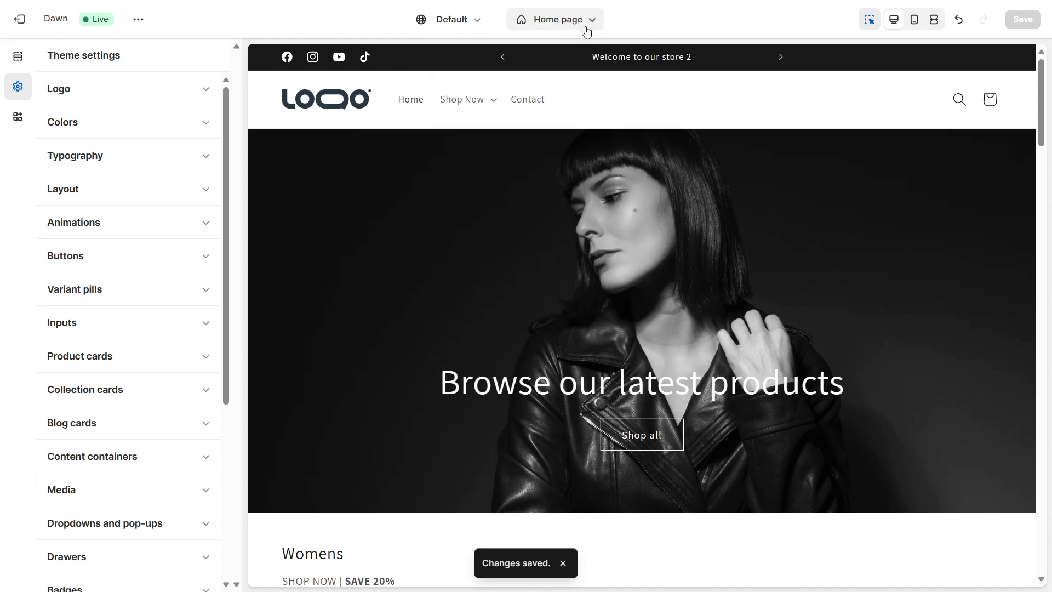
left_click(585, 28)
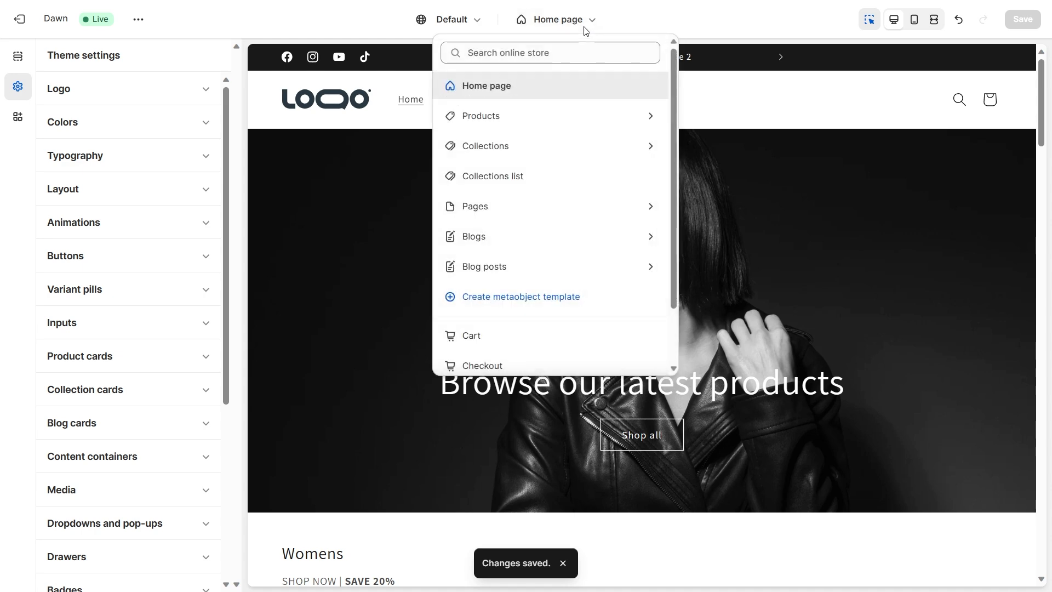
left_click(472, 154)
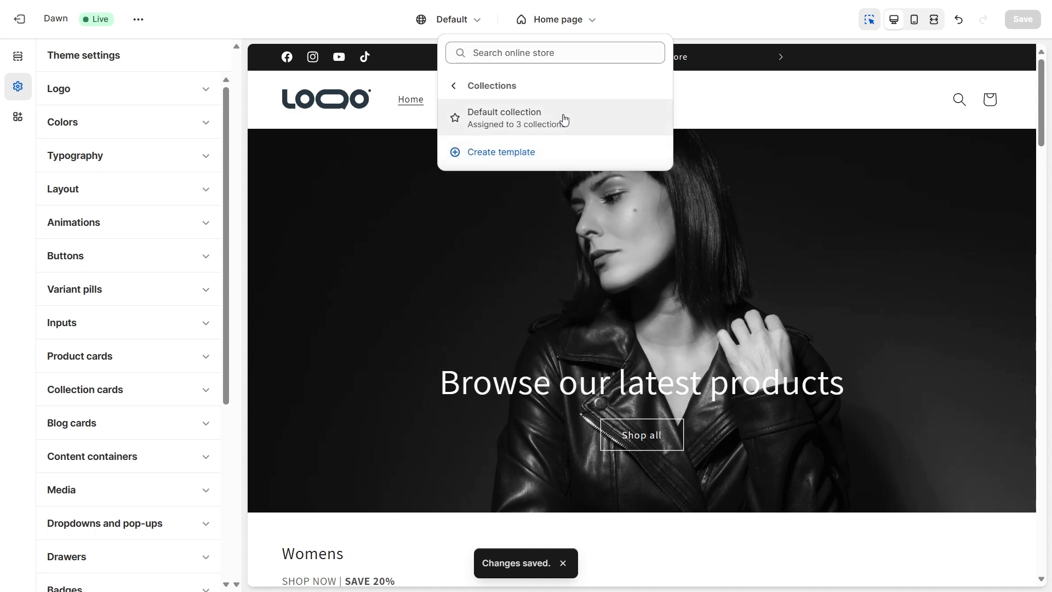
left_click(568, 121)
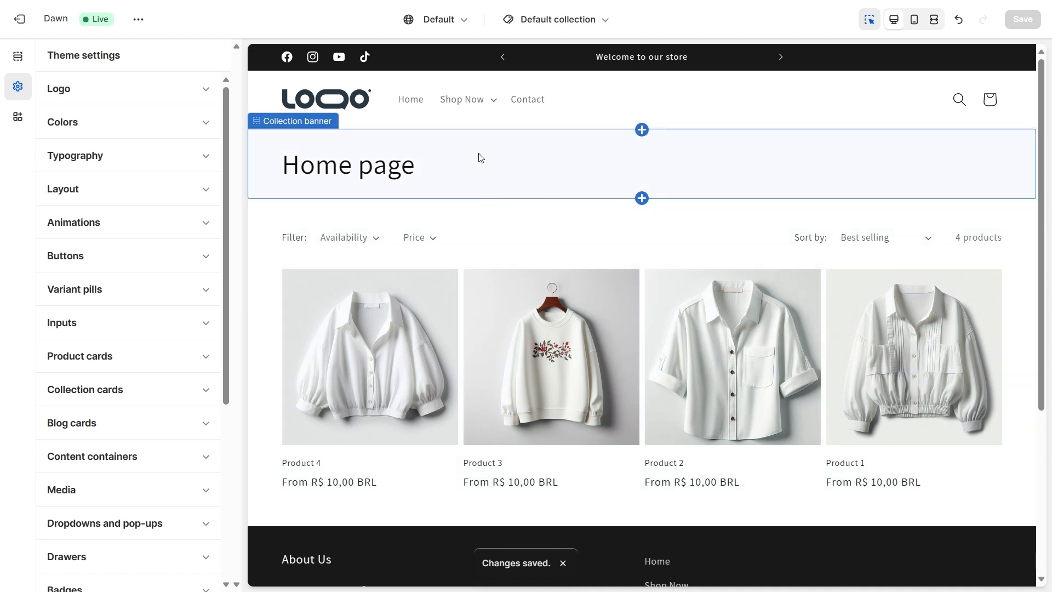
Enable the collection image in the collection banner and preview the template with the Womens collection.
left_click(479, 158)
left_click(155, 166)
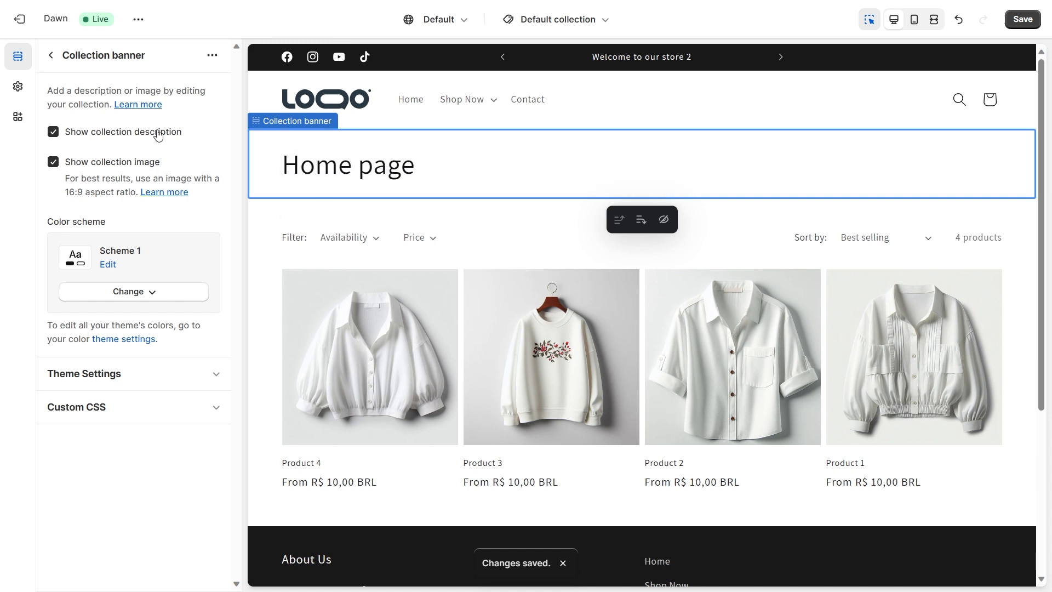
left_click(49, 57)
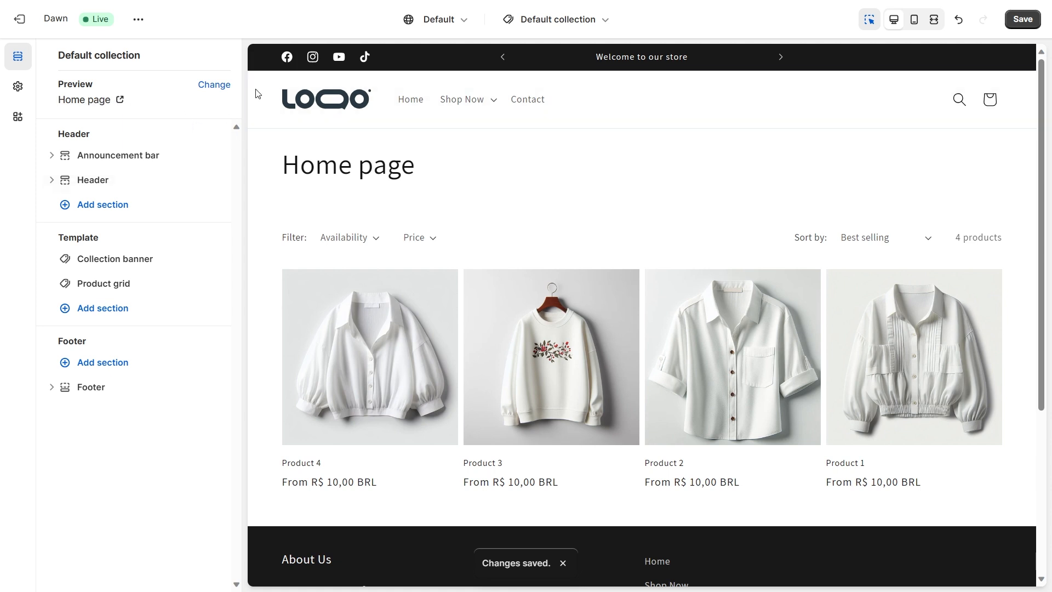
left_click(219, 87)
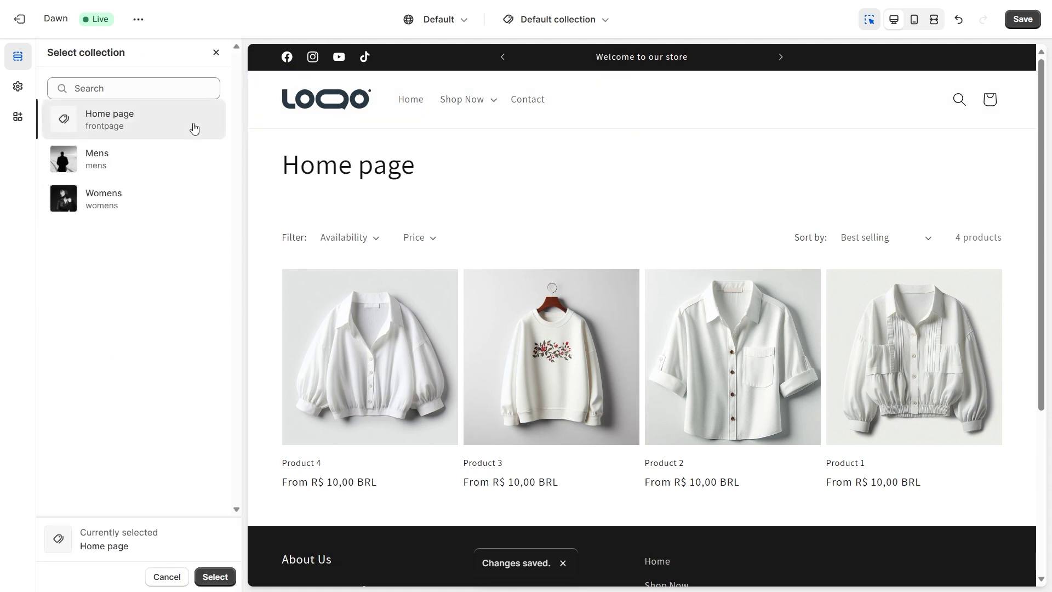
left_click(127, 207)
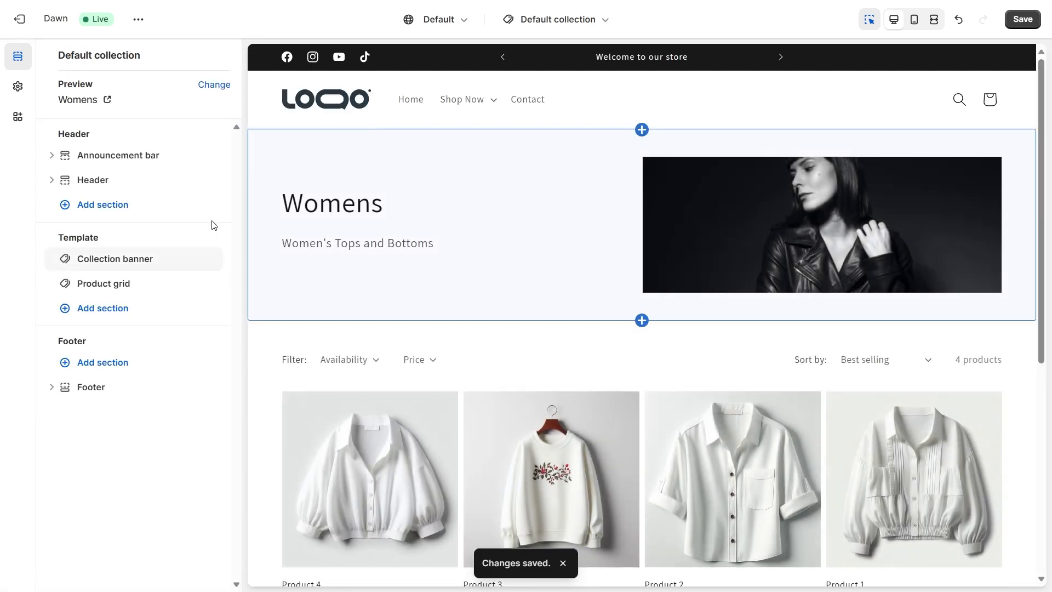
Change the collection banner's color scheme to Scheme 3 and check it in the preview.
left_click(488, 212)
left_click(184, 296)
left_click(160, 389)
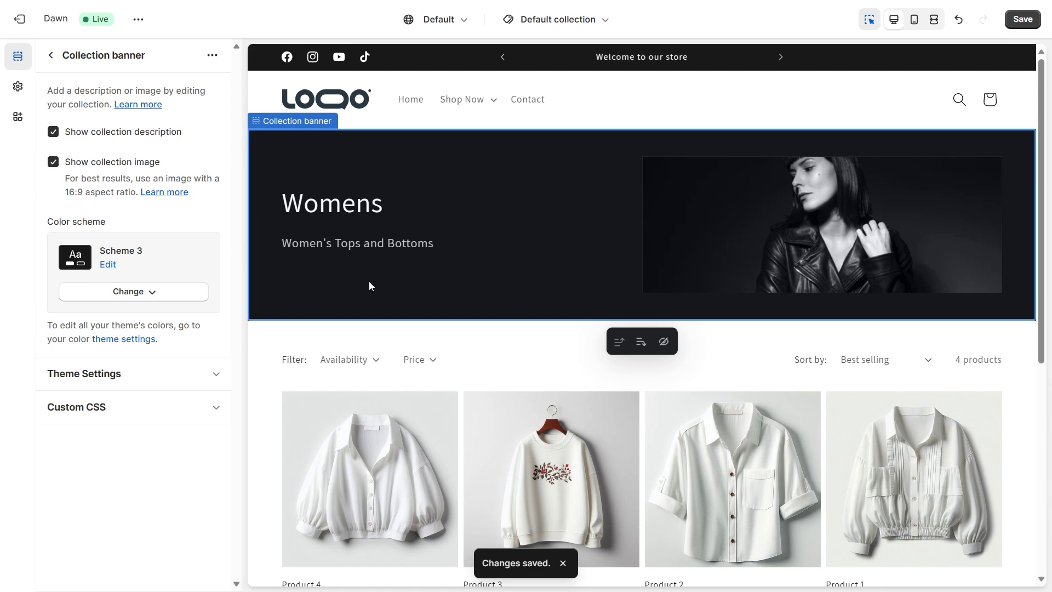
scroll(560, 288, "down", 3)
scroll(585, 335, "up", 3)
scroll(582, 331, "down", 2)
scroll(582, 333, "up", 2)
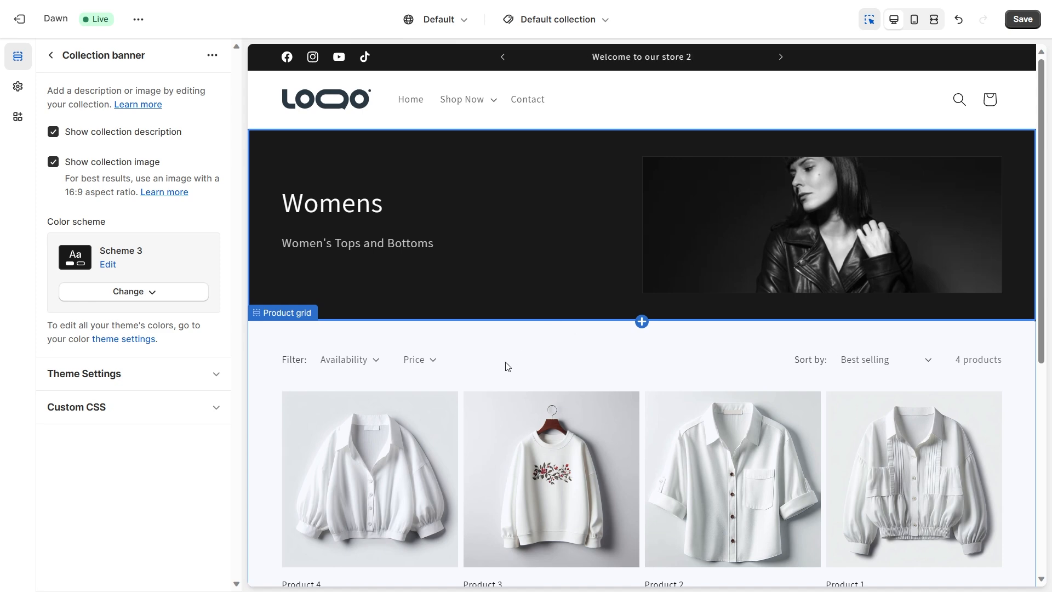
left_click(53, 57)
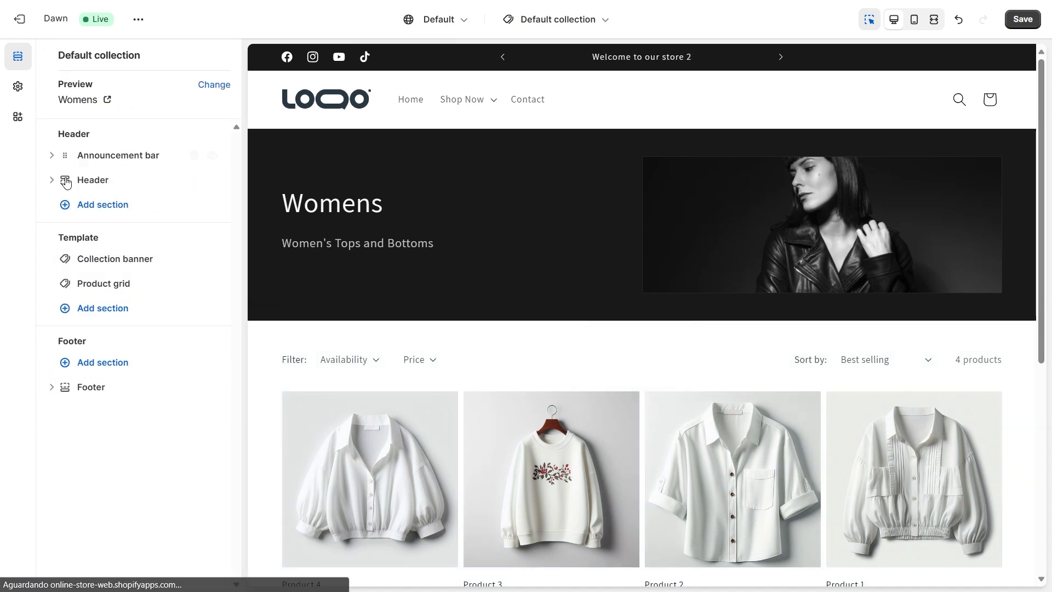
Set the product grid to 3 columns on desktop and check the resulting layout.
left_click(115, 283)
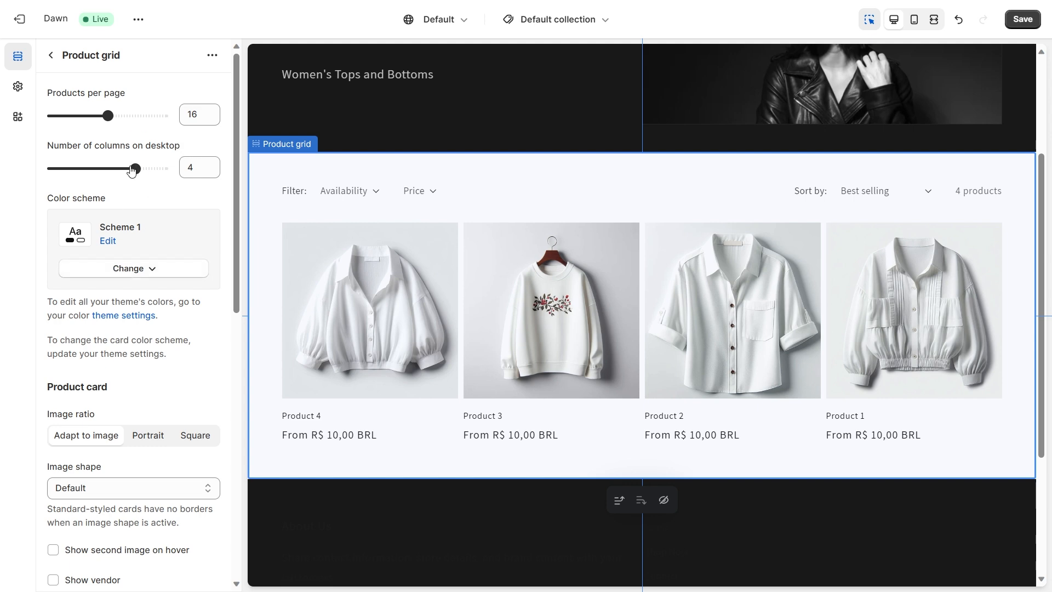
left_click_drag(132, 170, 109, 168)
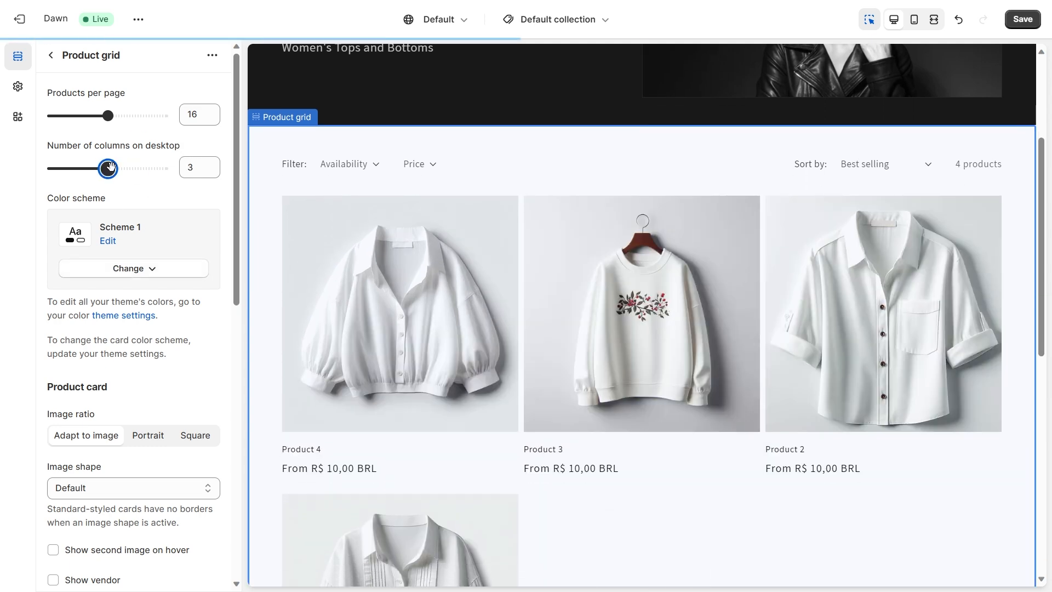
scroll(500, 248, "down", 3)
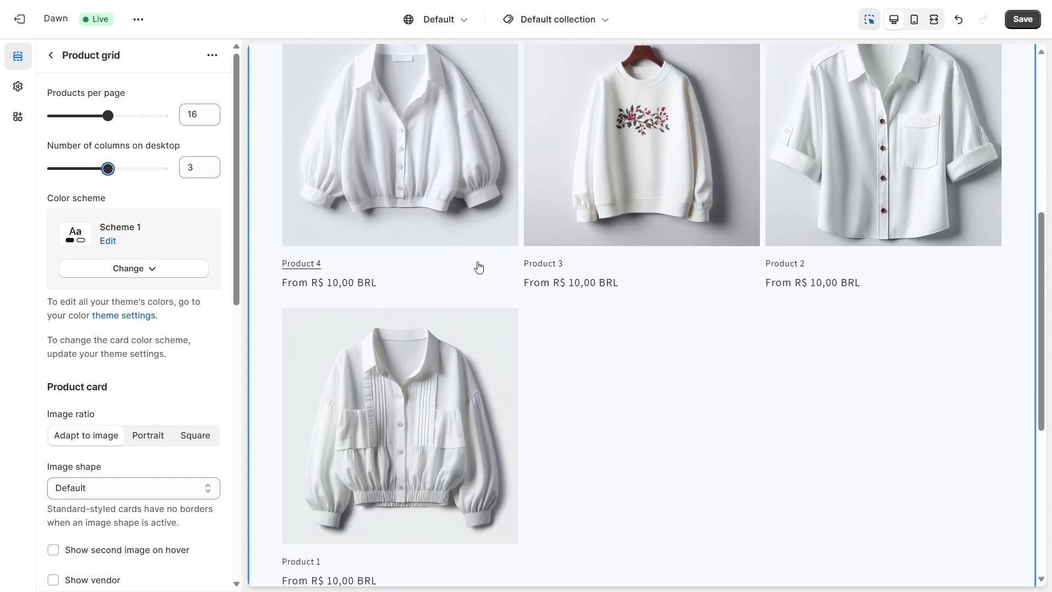
scroll(523, 349, "up", 6)
scroll(523, 349, "down", 5)
scroll(514, 352, "up", 5)
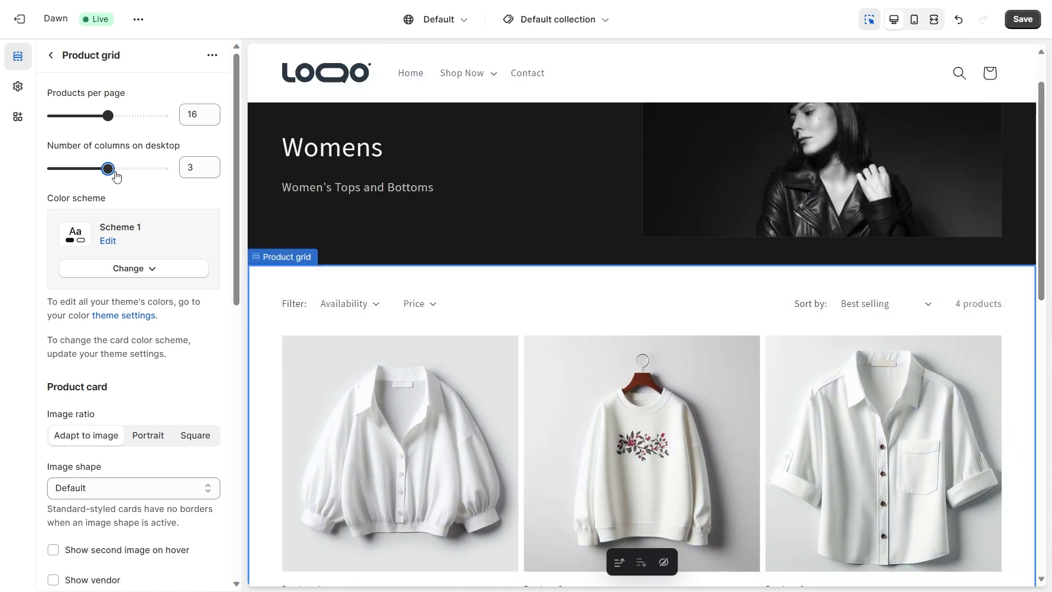
Set the product grid to 4 columns on desktop and the product card image ratio to Square, trying Portrait first.
left_click_drag(117, 170, 137, 169)
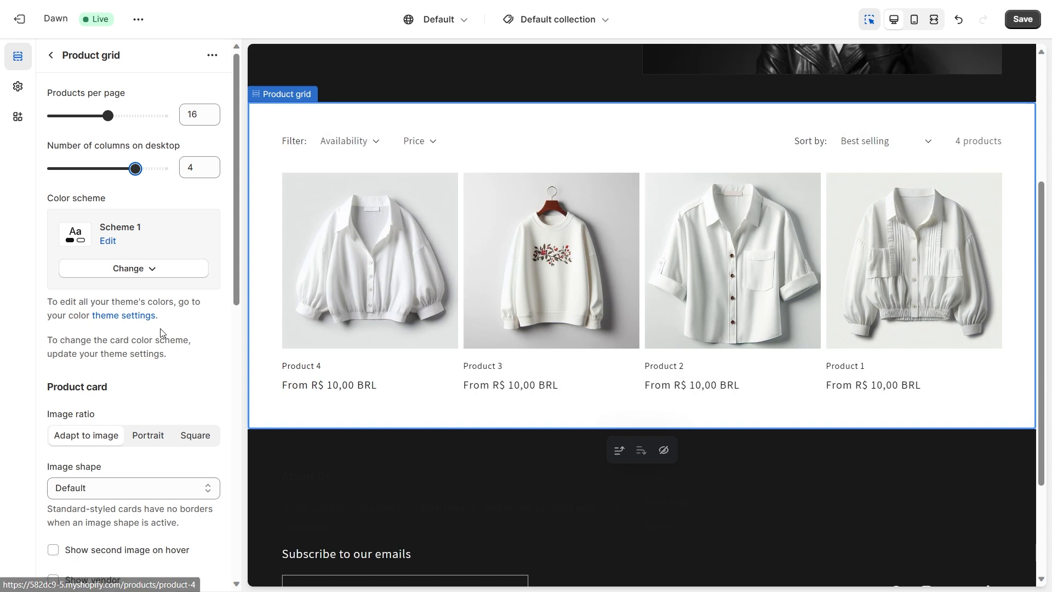
scroll(113, 355, "down", 2)
left_click(148, 353)
left_click(195, 353)
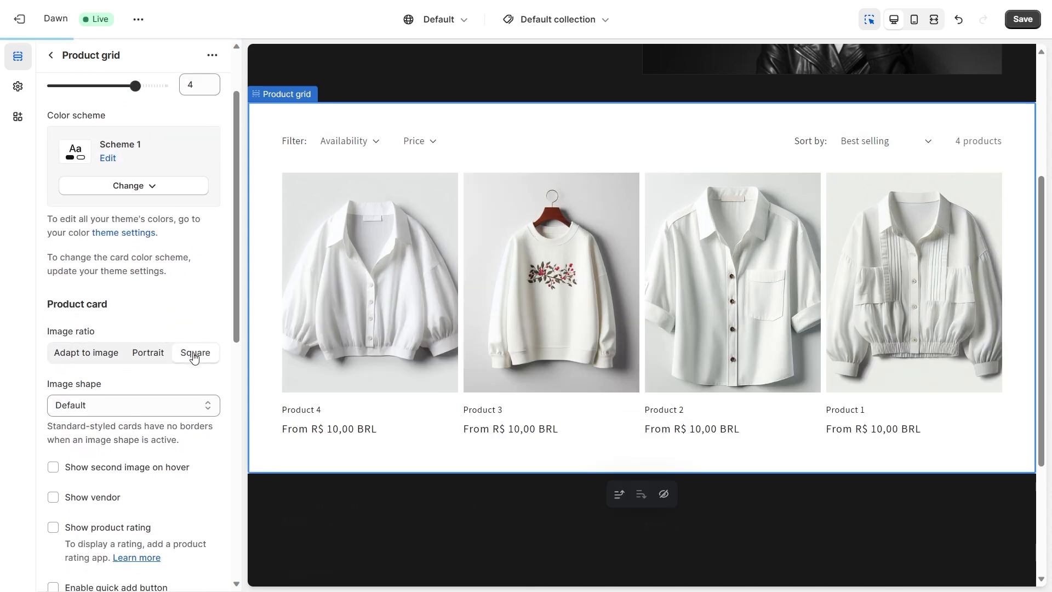
Enable showing the second image on hover for the product cards.
scroll(175, 341, "down", 2)
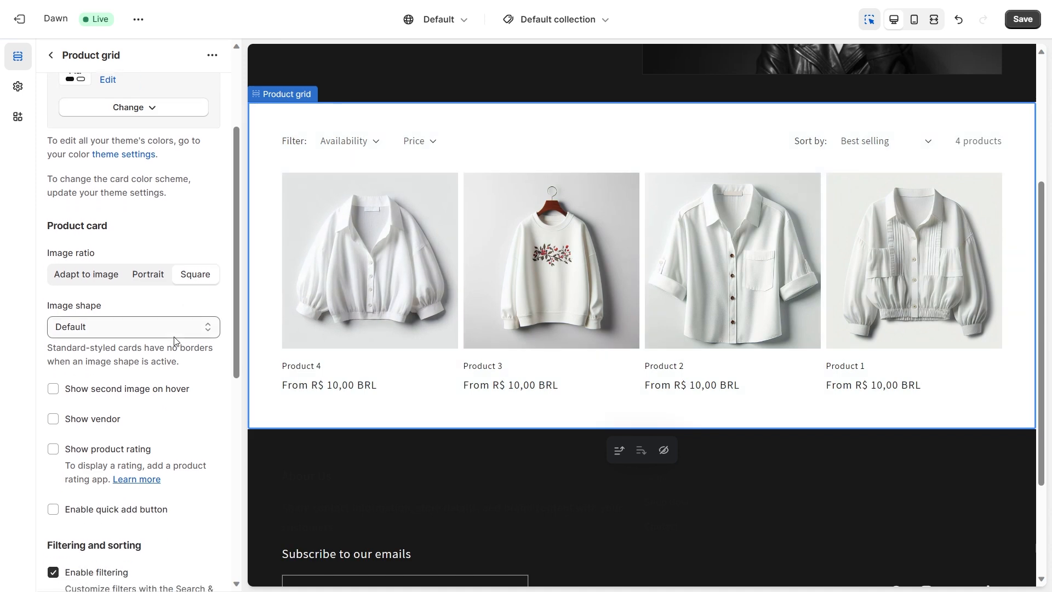
left_click(132, 386)
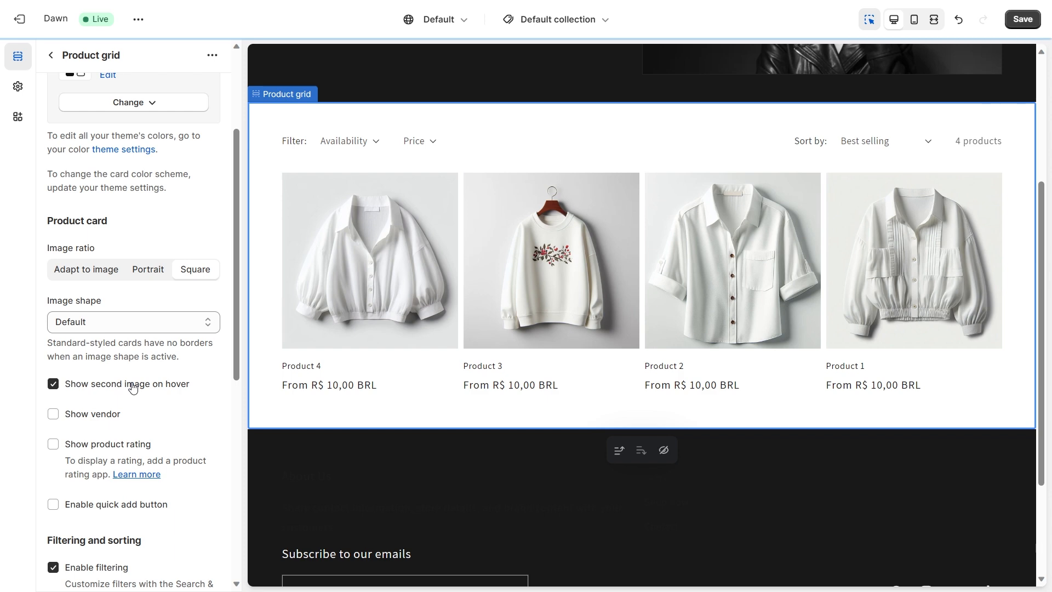
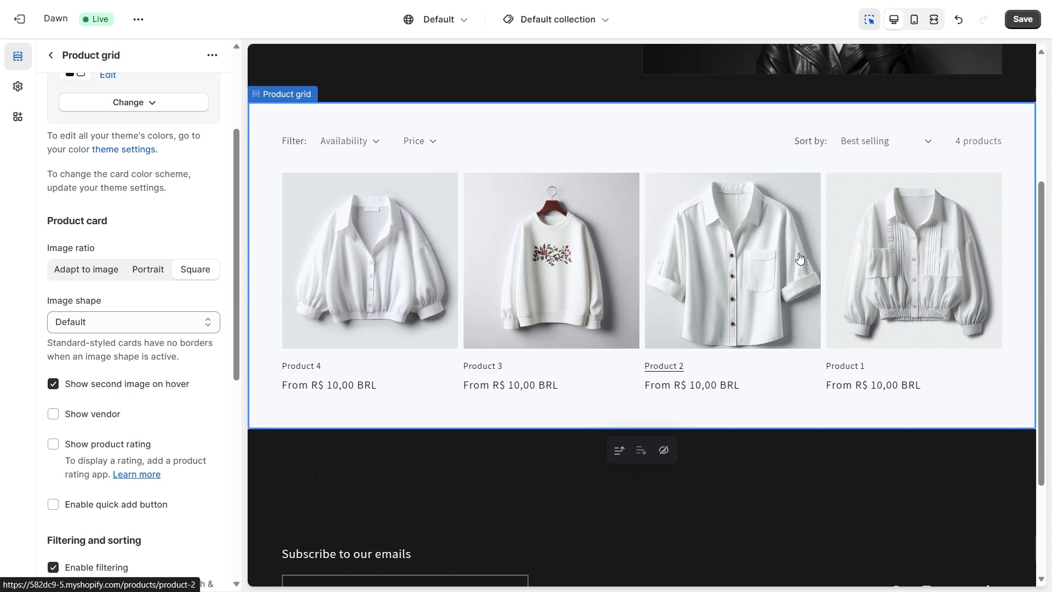
Try showing the vendor and the product rating on the product cards, turning each option off again.
left_click(107, 420)
left_click(108, 424)
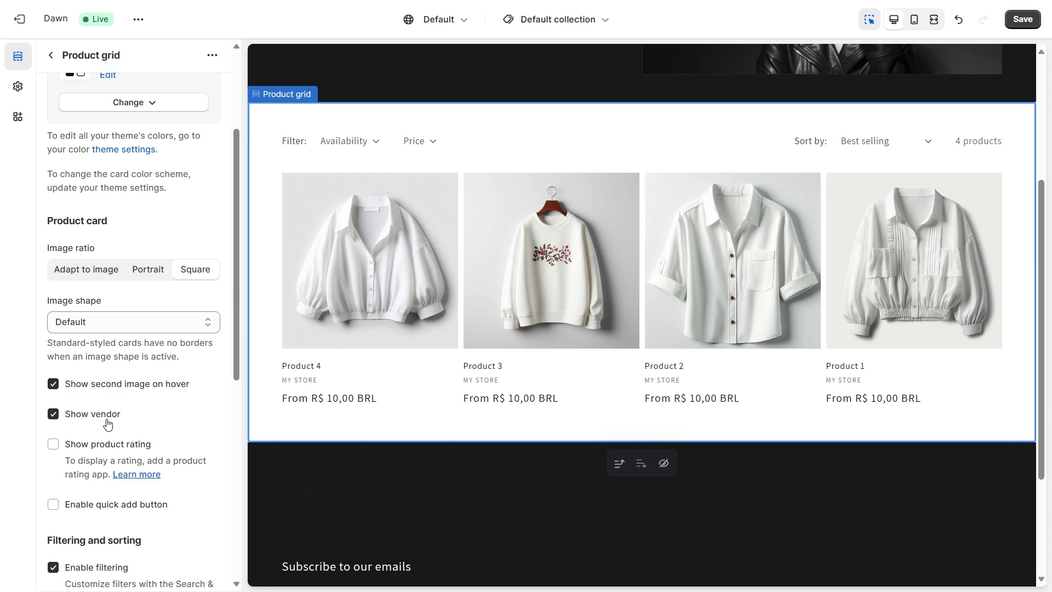
left_click(107, 419)
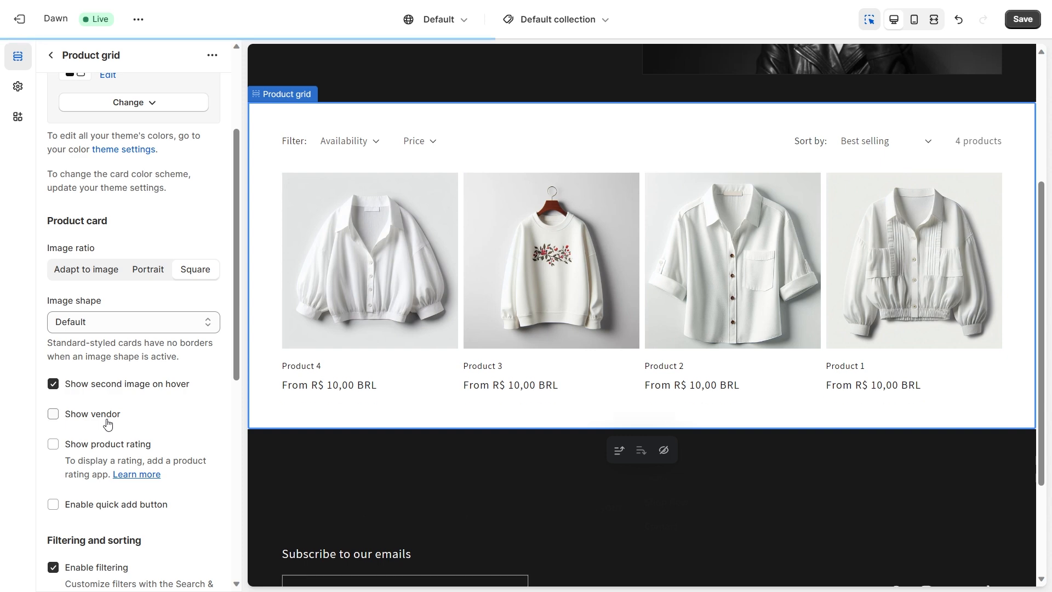
left_click(138, 445)
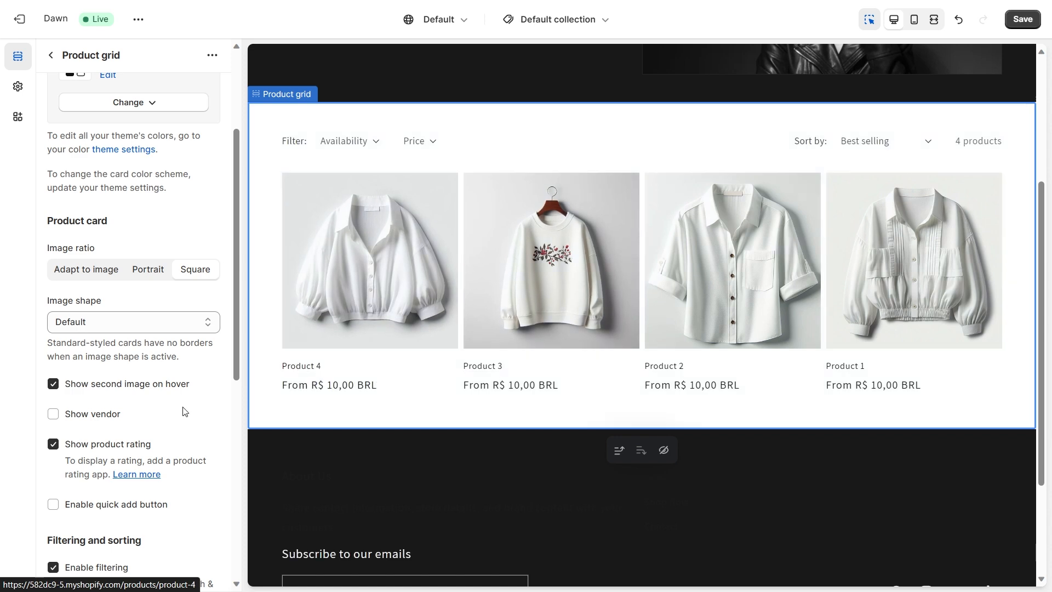
left_click(123, 448)
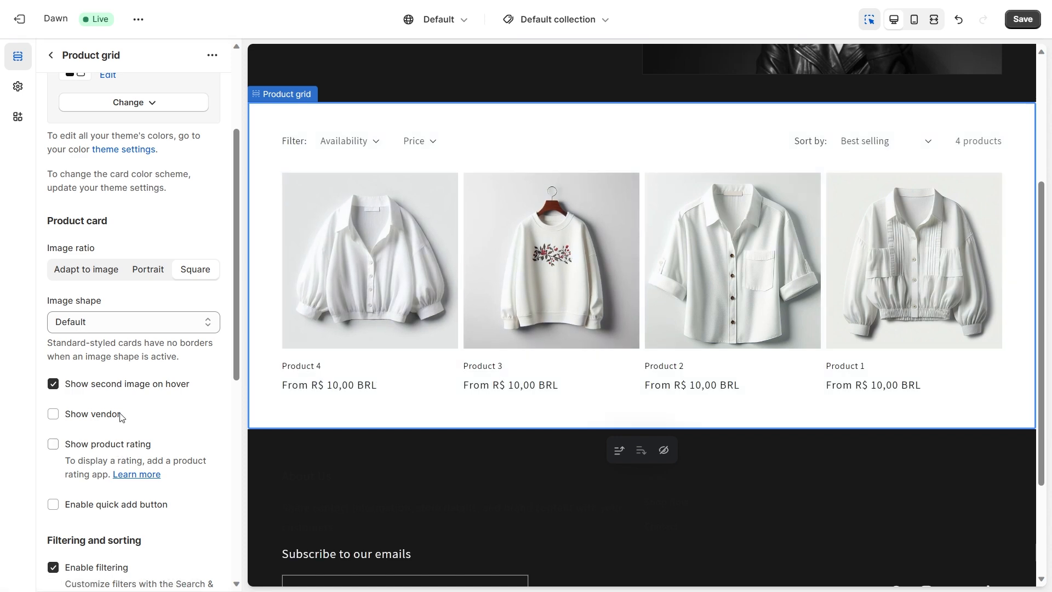
Enable the quick add button on the product cards in the collection's product grid.
scroll(145, 404, "down", 2)
scroll(145, 408, "down", 2)
left_click(128, 340)
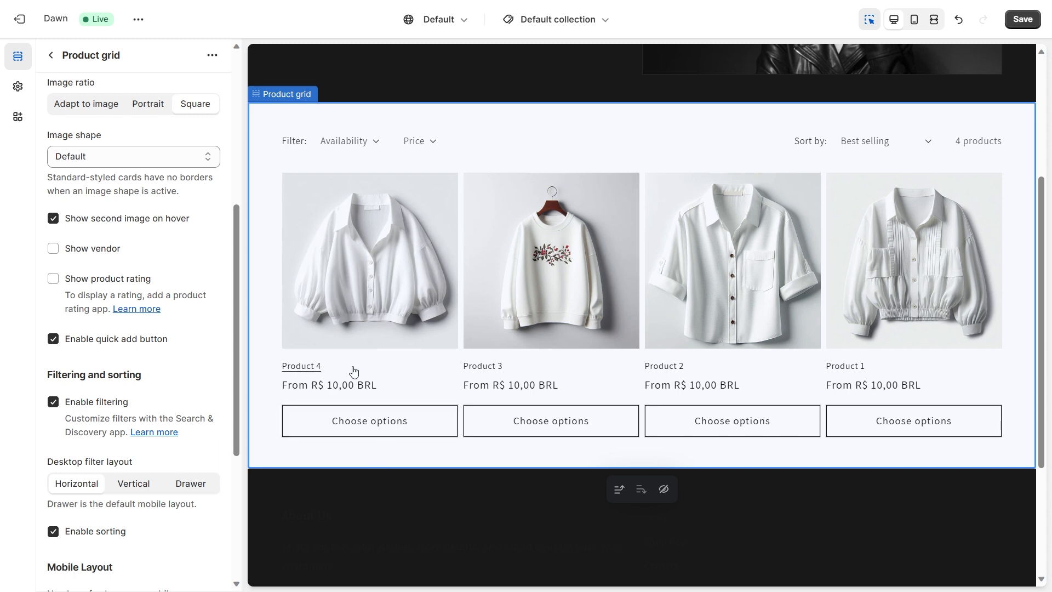
Disable the quick add button on the product grid cards and check the grid in the preview.
scroll(426, 469, "up", 2)
scroll(426, 469, "up", 1)
scroll(416, 400, "down", 3)
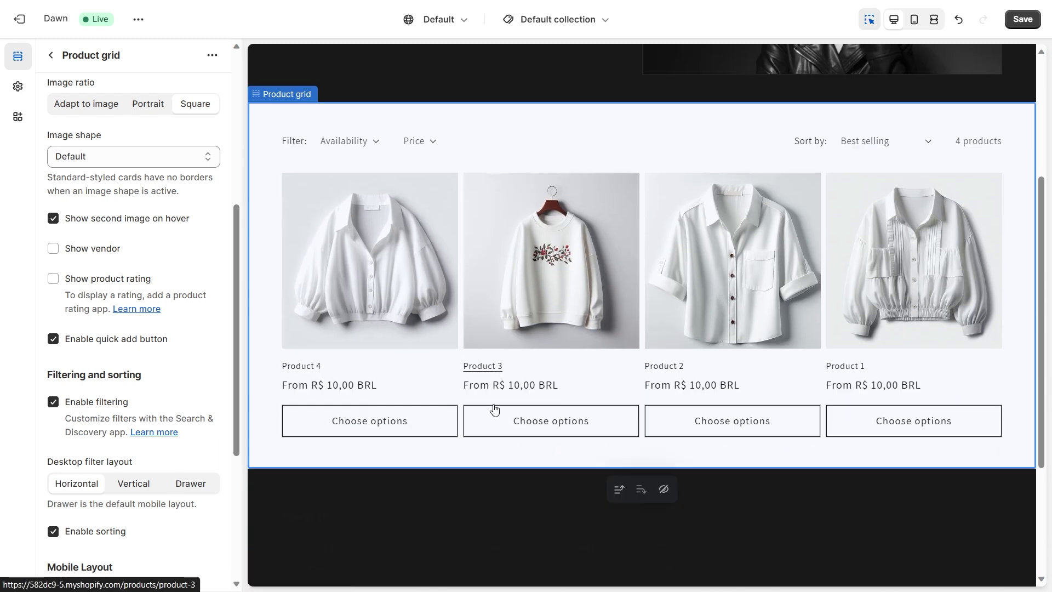
scroll(498, 427, "down", 3)
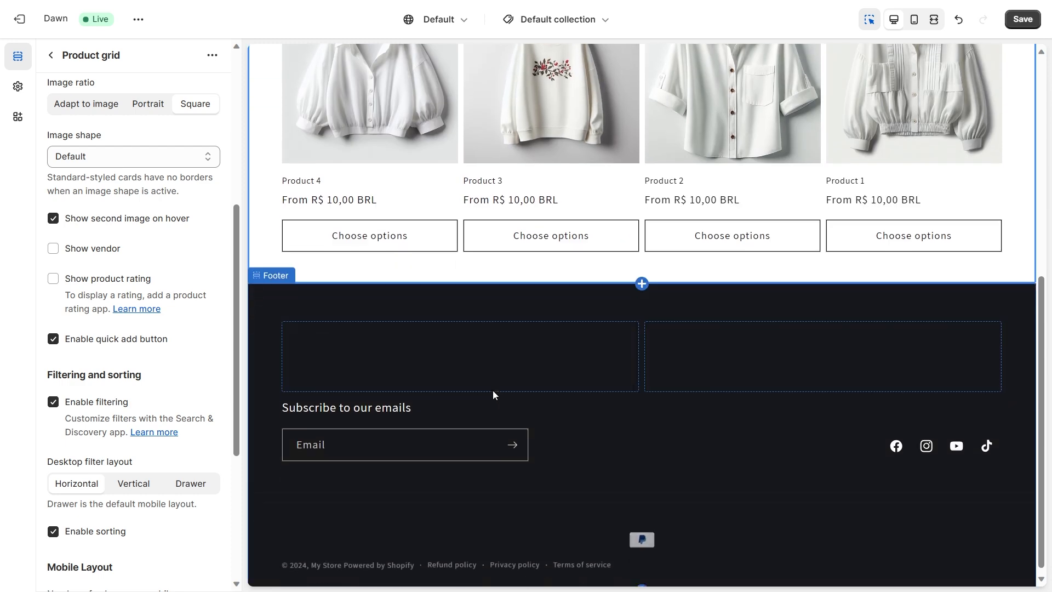
scroll(493, 383, "up", 3)
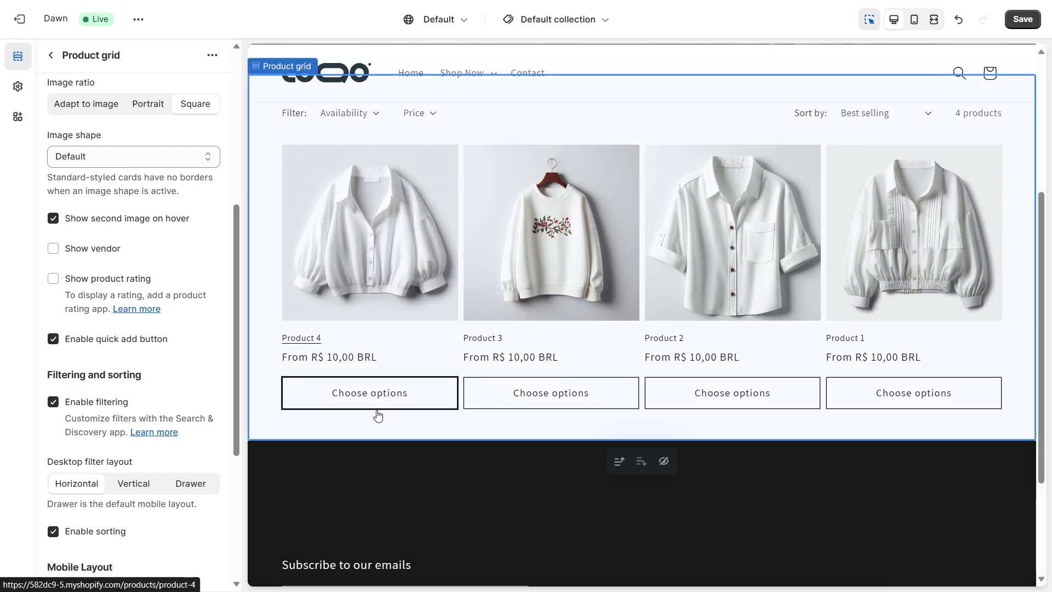
left_click(104, 342)
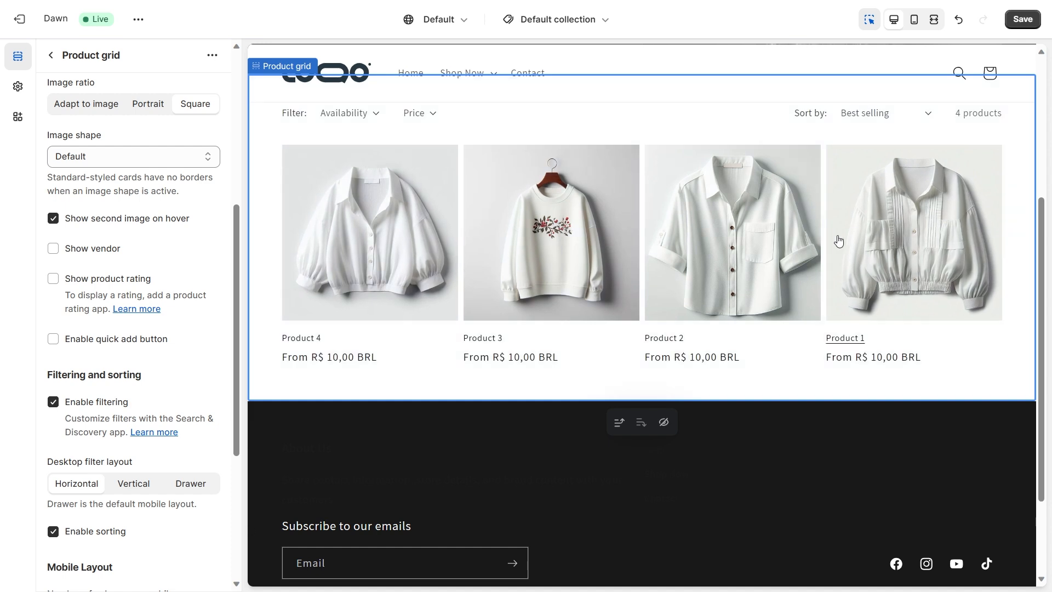
scroll(641, 356, "up", 2)
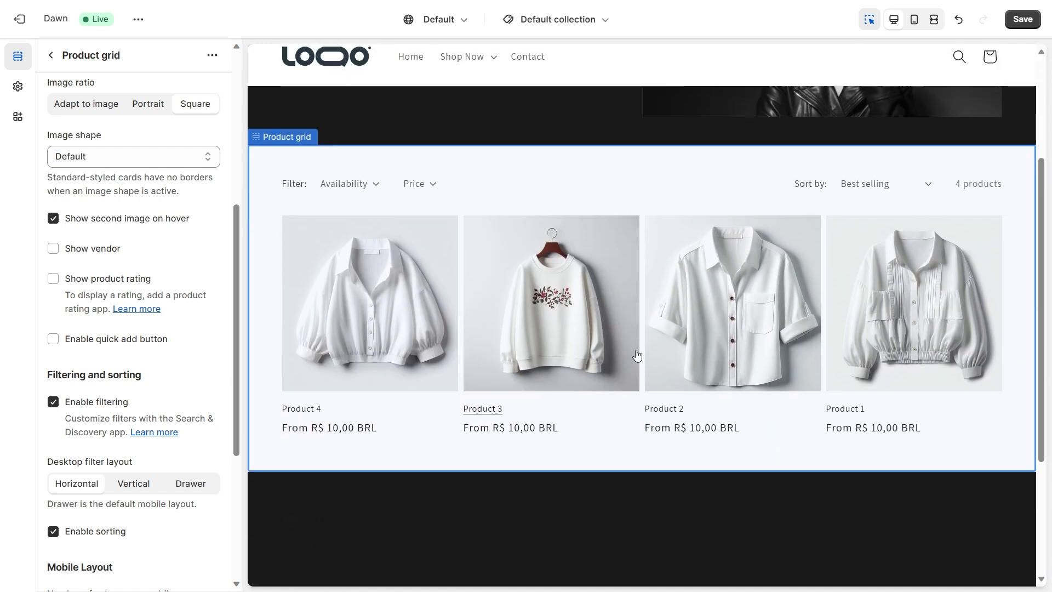
scroll(634, 356, "up", 2)
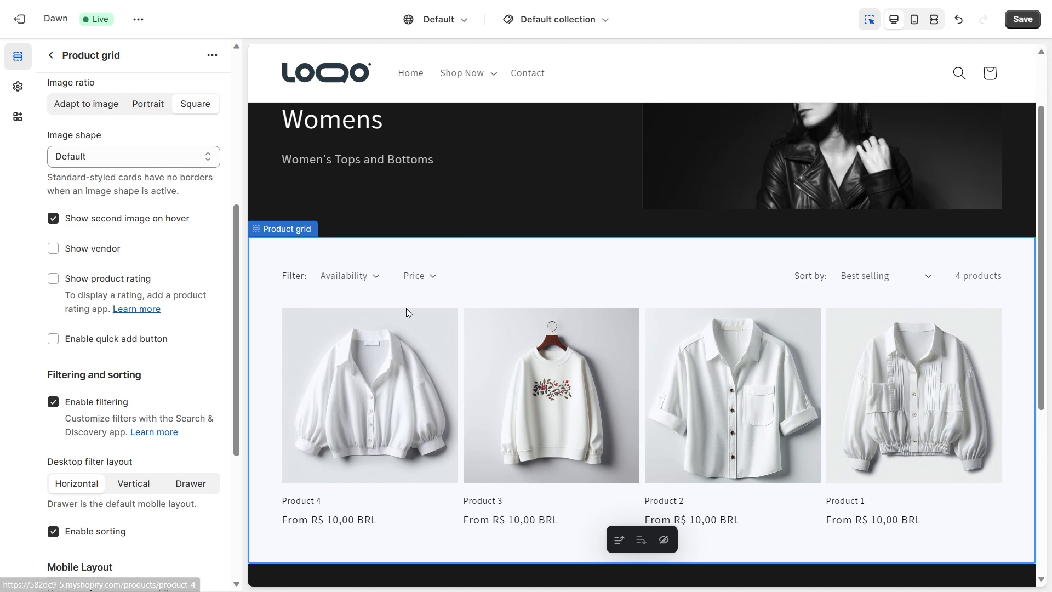
Check the sorting setting and try the sort-by list in the product grid preview.
scroll(120, 465, "down", 2)
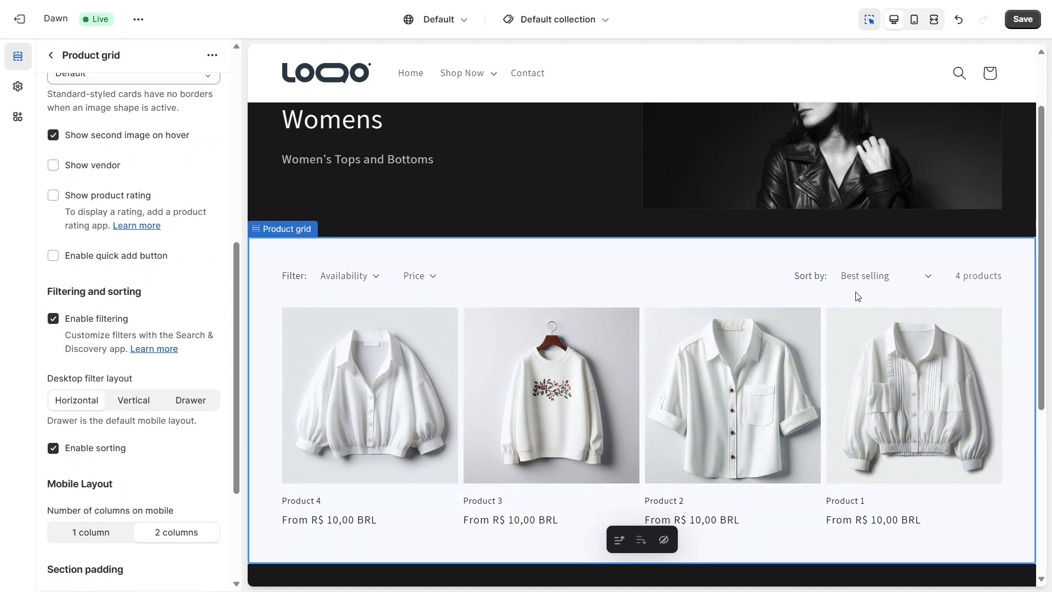
left_click(105, 460)
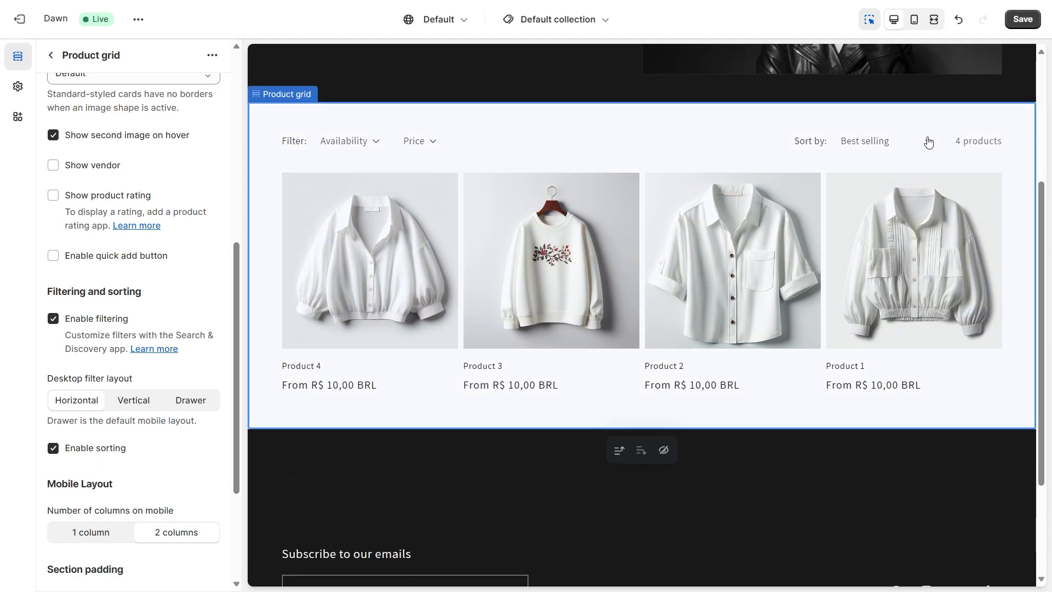
left_click(928, 145)
left_click(927, 145)
left_click(919, 152)
left_click(908, 148)
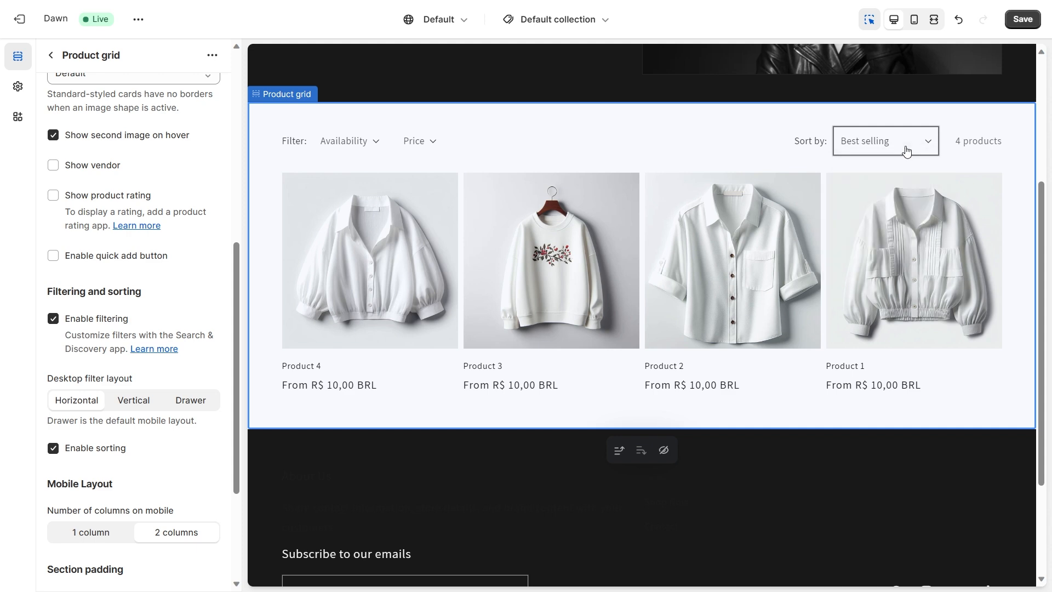
scroll(112, 443, "down", 3)
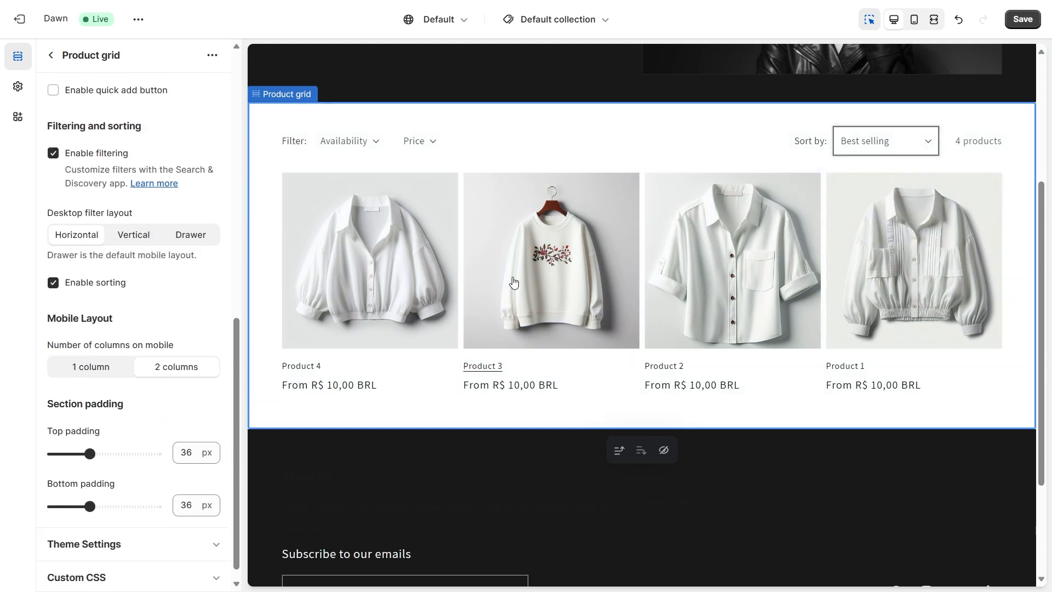
Preview the collection page's product grid in mobile view.
left_click(914, 22)
scroll(628, 299, "down", 2)
scroll(607, 314, "up", 2)
scroll(156, 379, "down", 1)
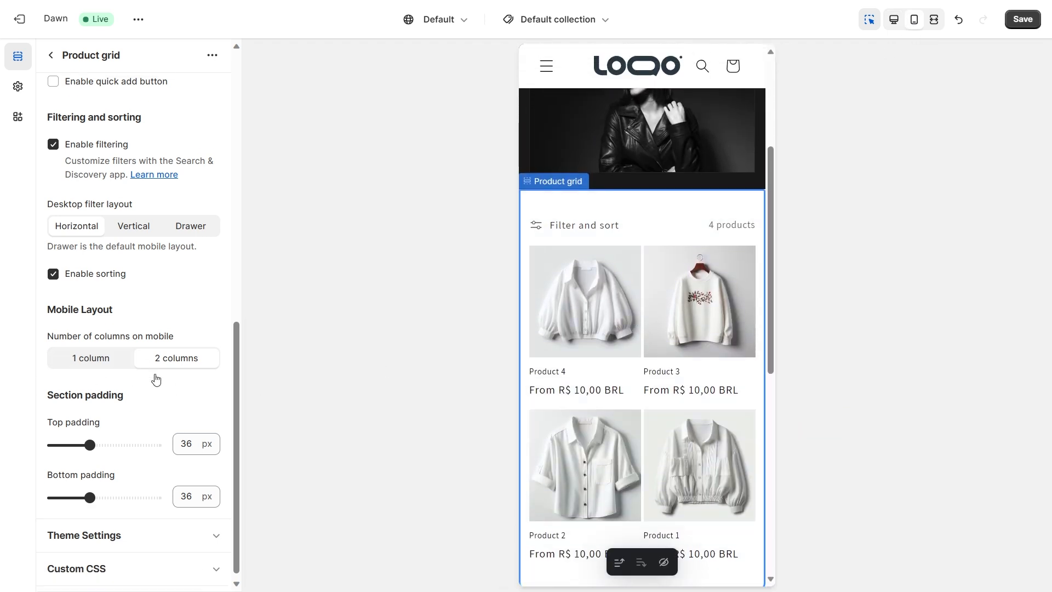
Set the image shape of the product grid's cards to Arch.
scroll(142, 444, "up", 10)
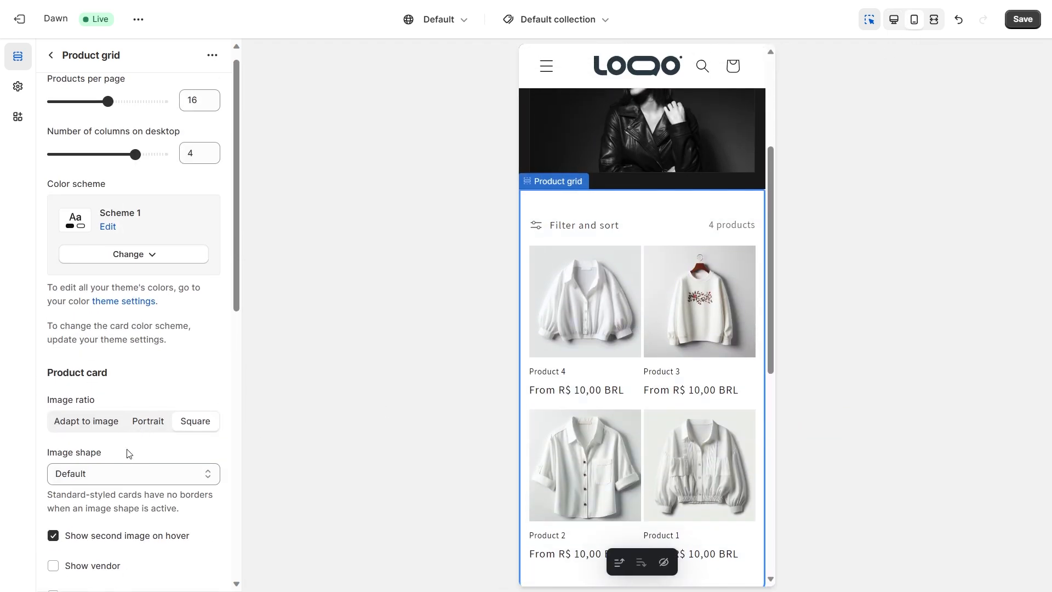
left_click(127, 473)
left_click(103, 383)
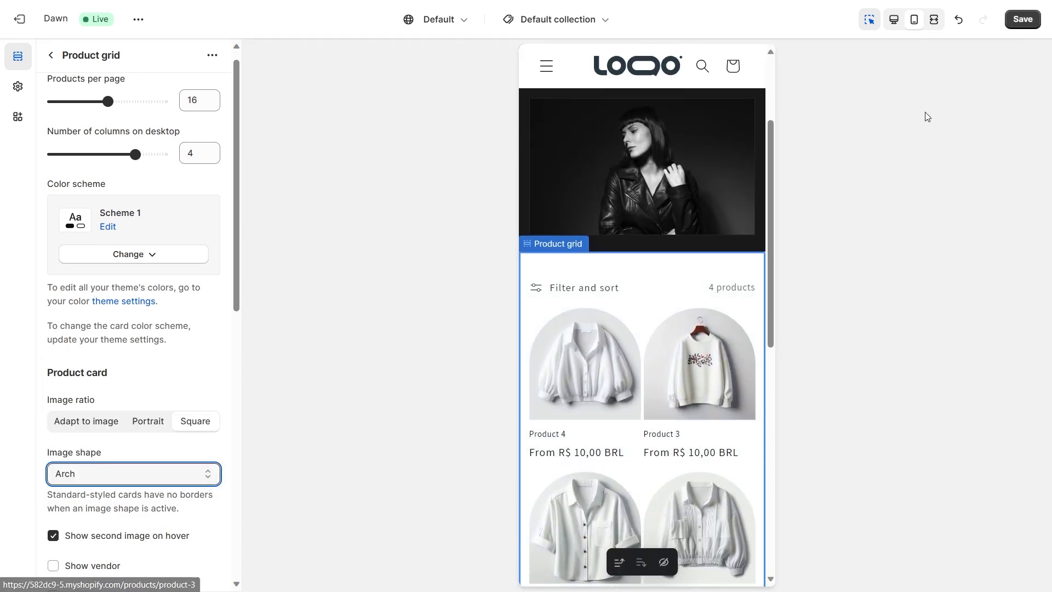
Return to the desktop preview and save the theme changes.
left_click(893, 19)
scroll(901, 311, "up", 3)
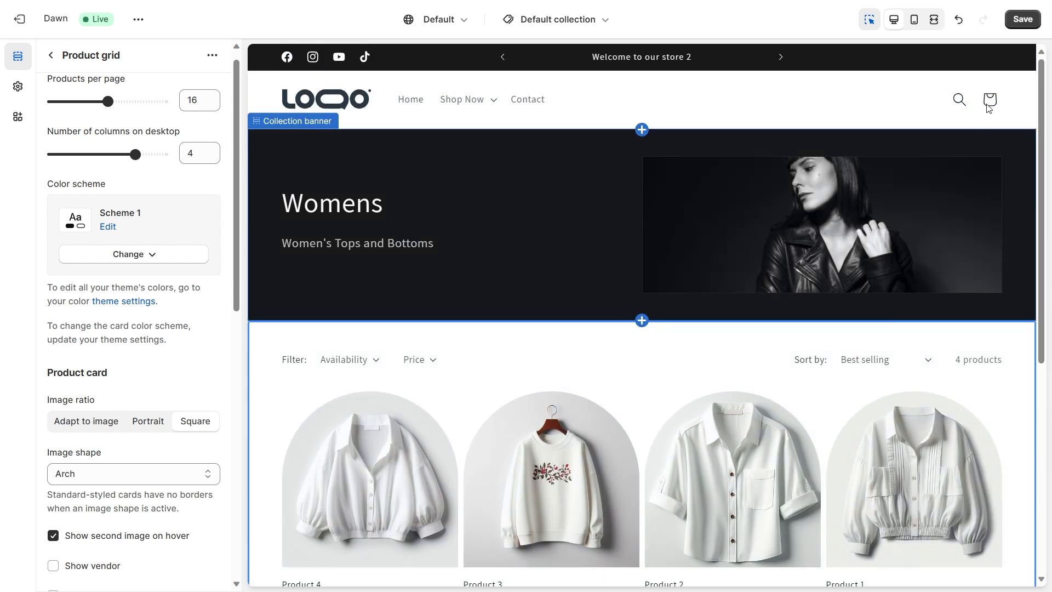
left_click(1023, 20)
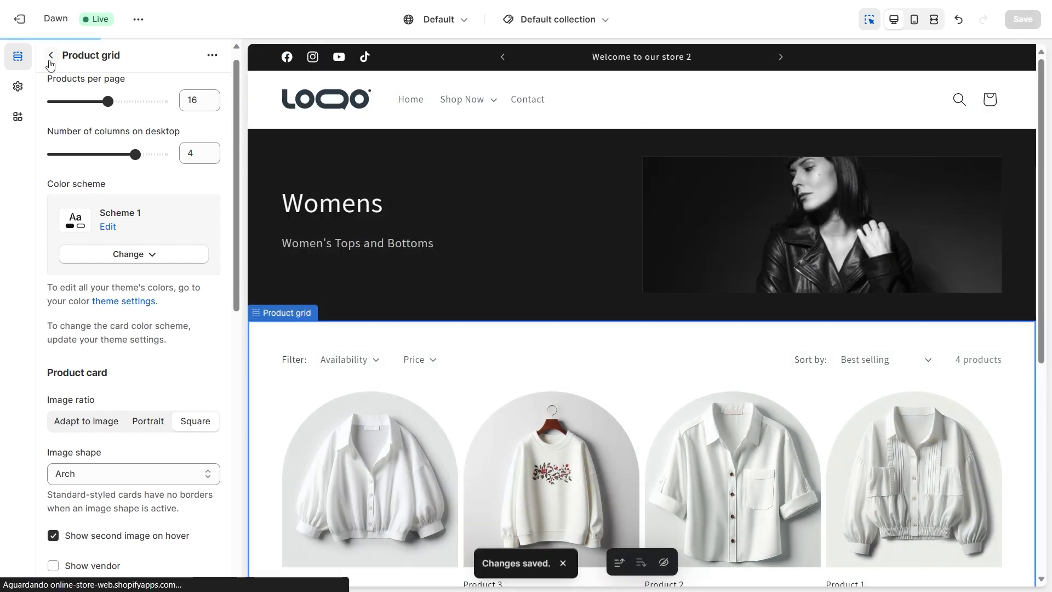
Leave the product grid settings and review the Womens collection page from banner to footer.
left_click(51, 58)
scroll(455, 261, "down", 3)
scroll(454, 262, "down", 2)
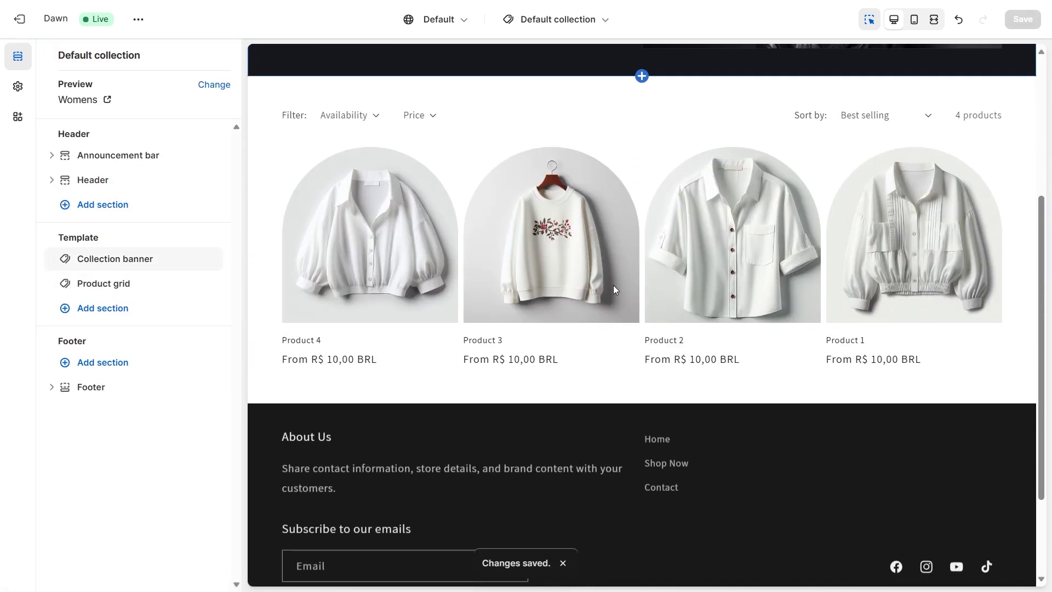
scroll(586, 279, "up", 5)
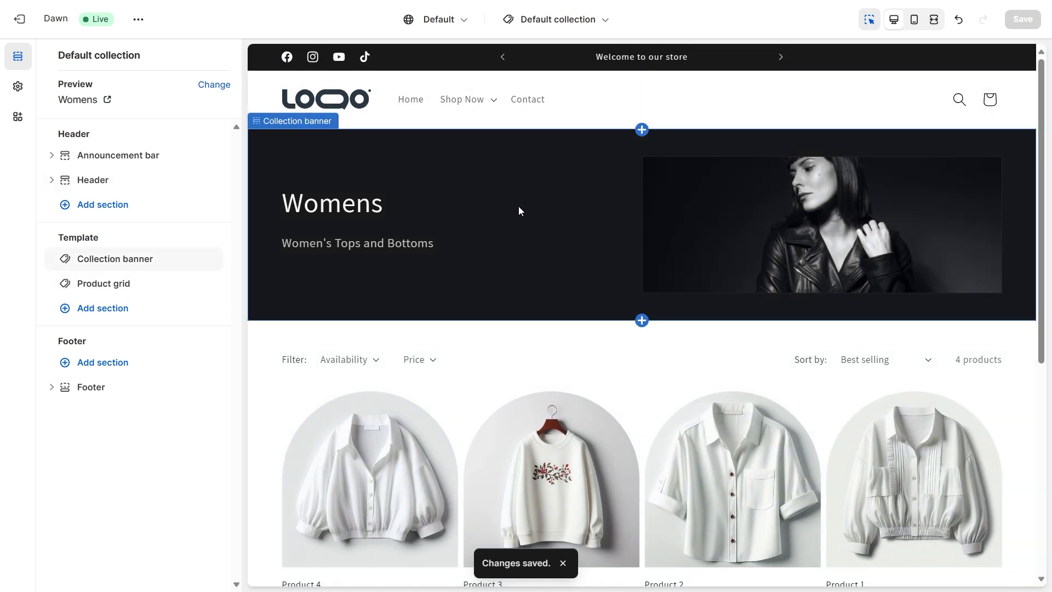
scroll(519, 208, "down", 3)
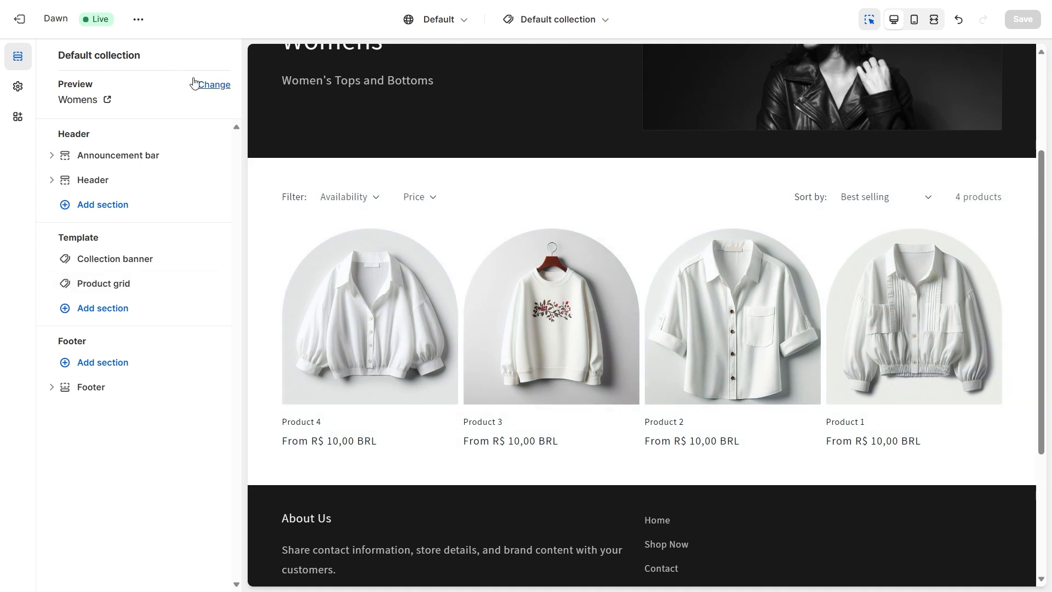
Preview the collection template with the Mens collection, and return the preview to Womens.
left_click(212, 84)
left_click(104, 164)
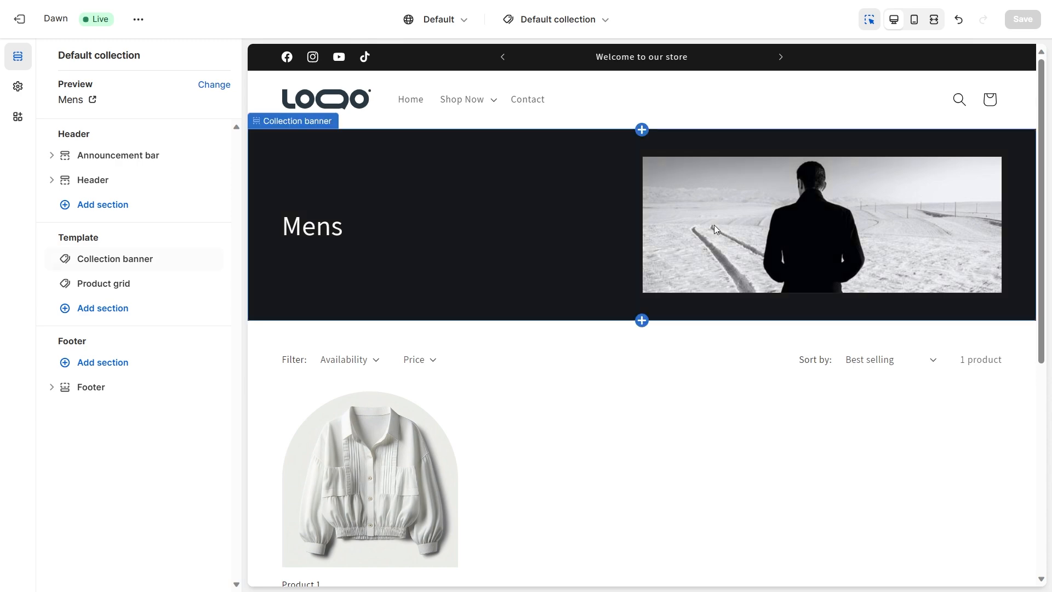
scroll(462, 331, "down", 3)
scroll(496, 375, "up", 2)
scroll(497, 379, "up", 2)
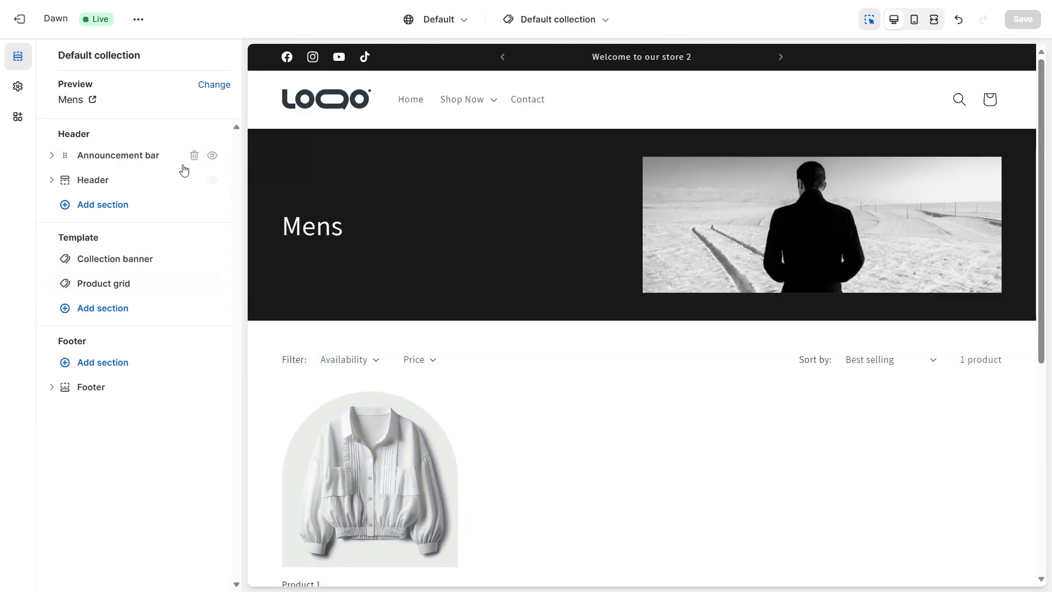
left_click(215, 84)
double_click(132, 195)
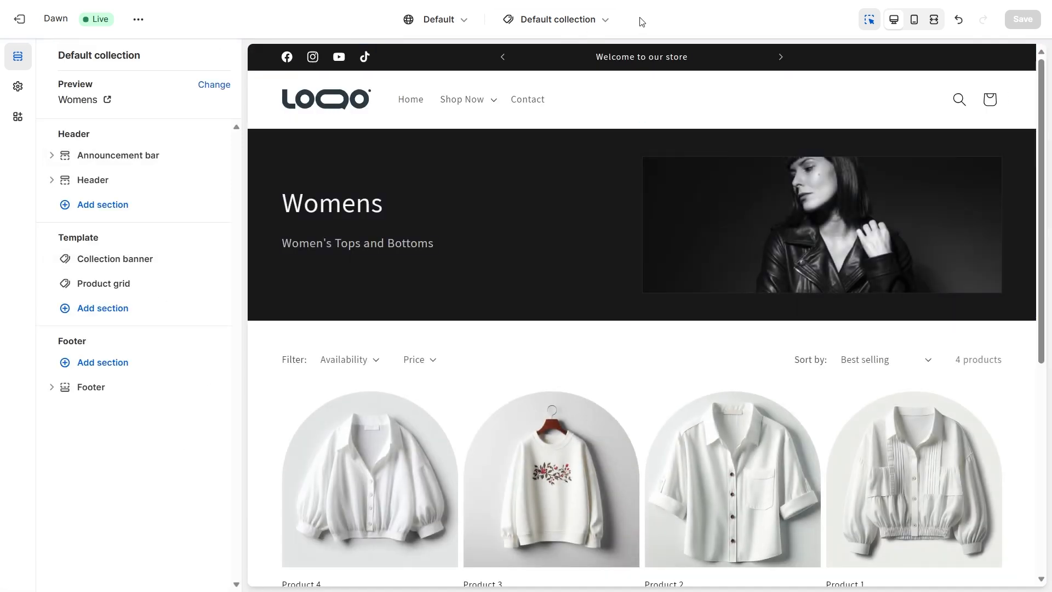
Open the Default product template and the settings of its Product information section.
left_click(580, 23)
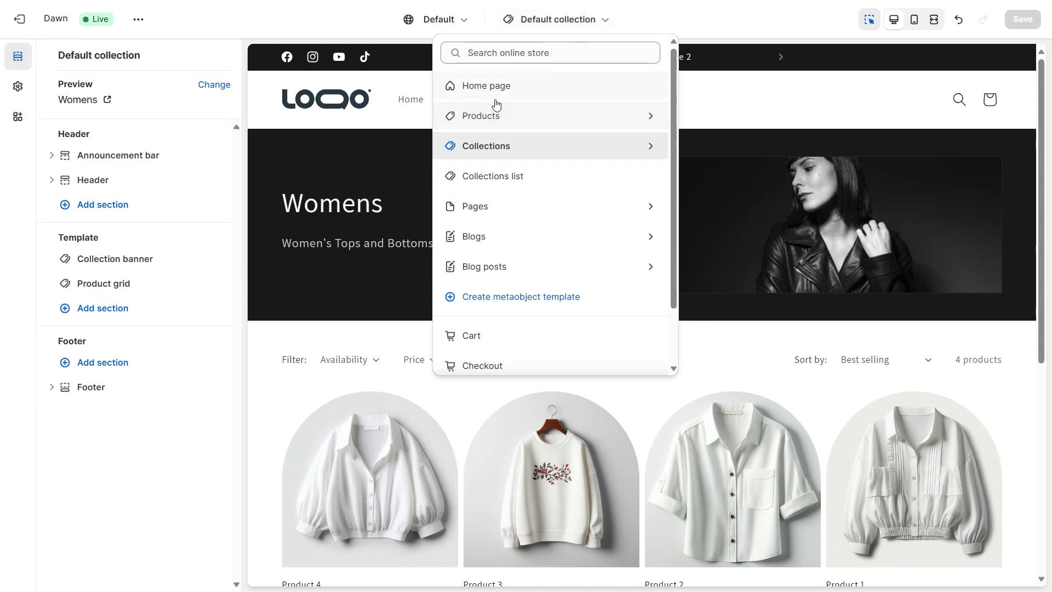
left_click(494, 122)
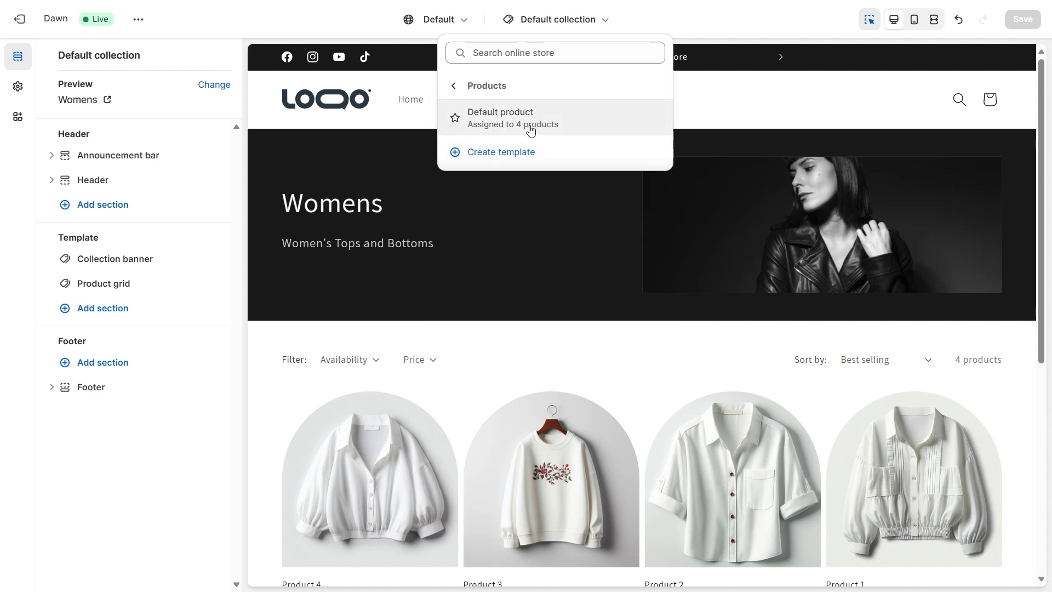
left_click(530, 126)
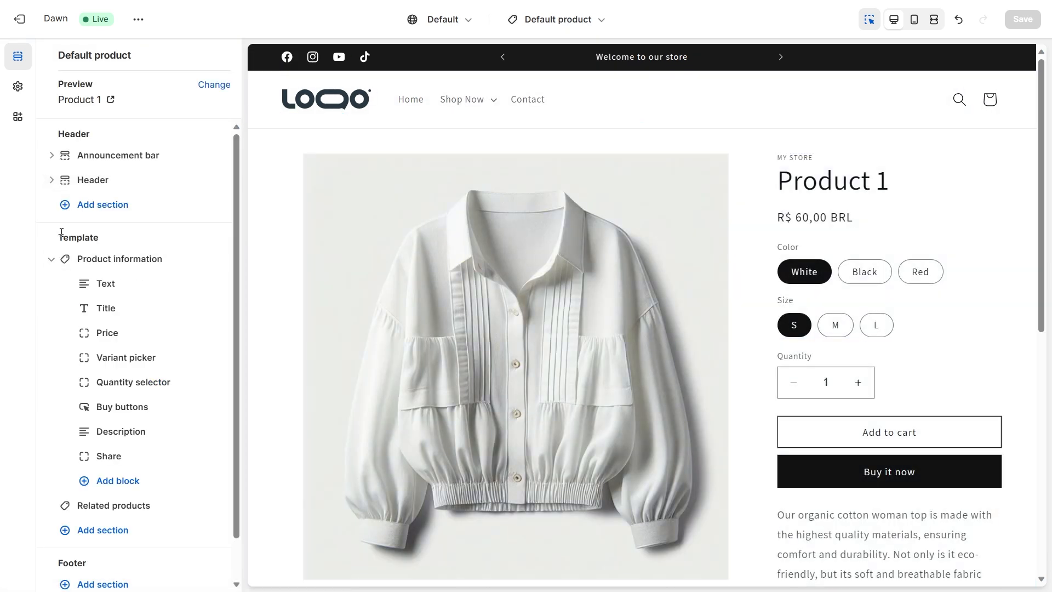
left_click(338, 183)
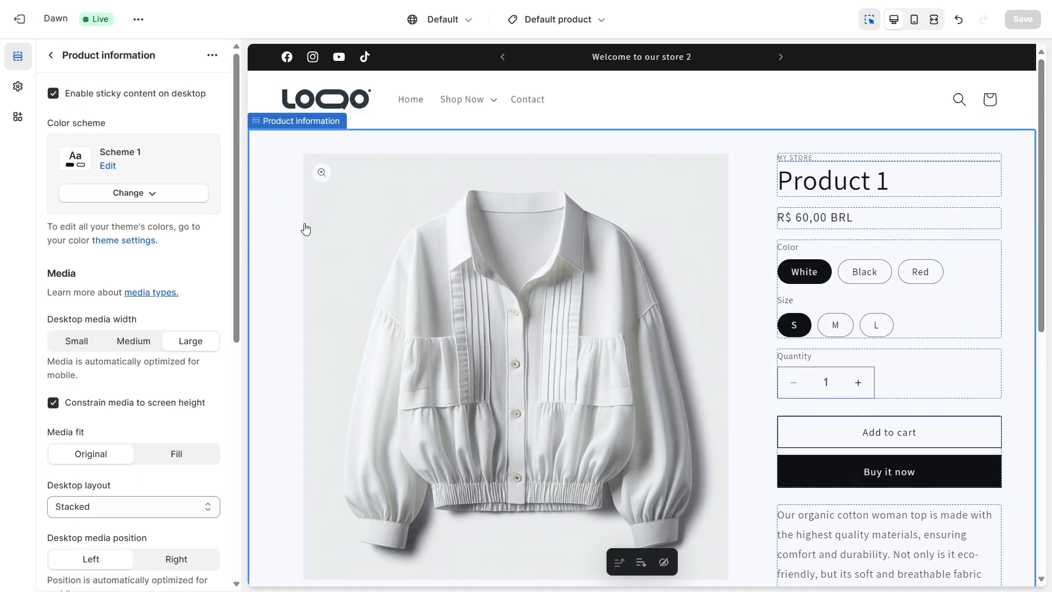
Try Scheme 3 as the Product information section's color scheme, and restore Scheme 1.
left_click(144, 194)
left_click(132, 302)
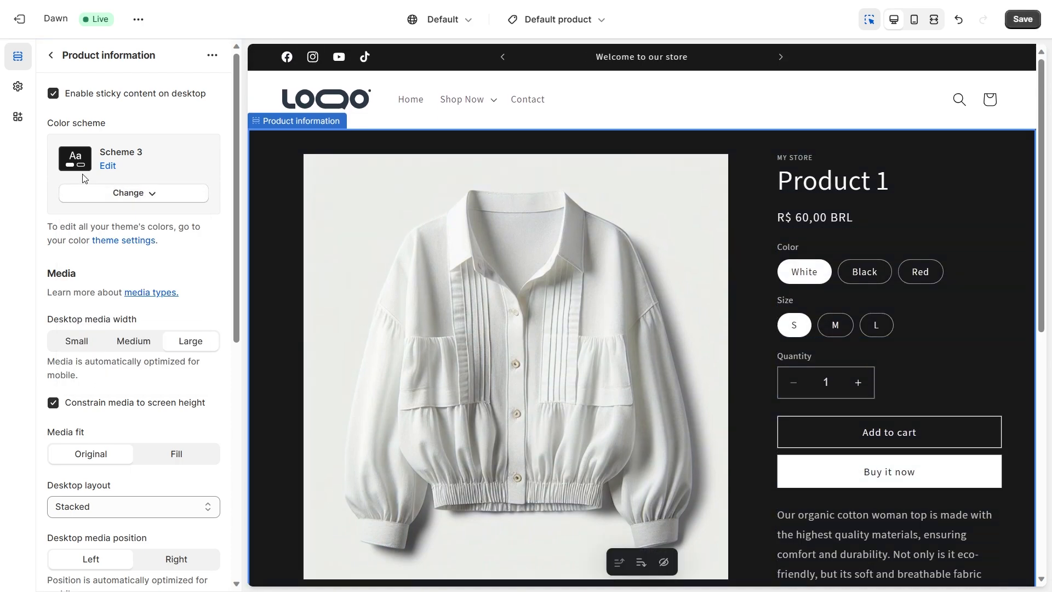
scroll(583, 229, "down", 2)
scroll(583, 229, "up", 1)
scroll(583, 229, "down", 4)
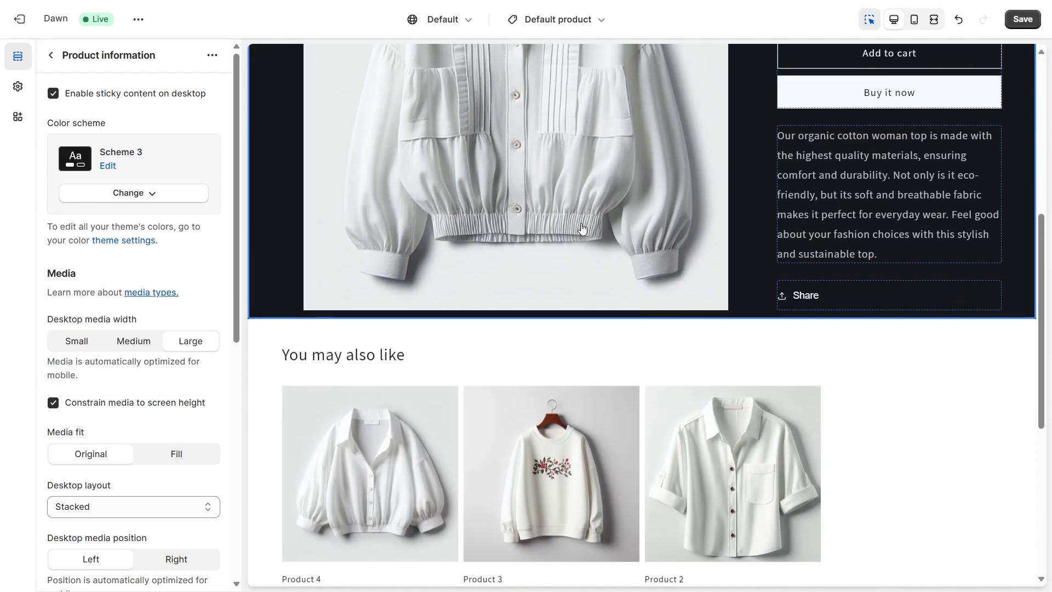
scroll(583, 229, "up", 3)
scroll(583, 228, "up", 2)
scroll(583, 229, "down", 6)
scroll(582, 229, "up", 6)
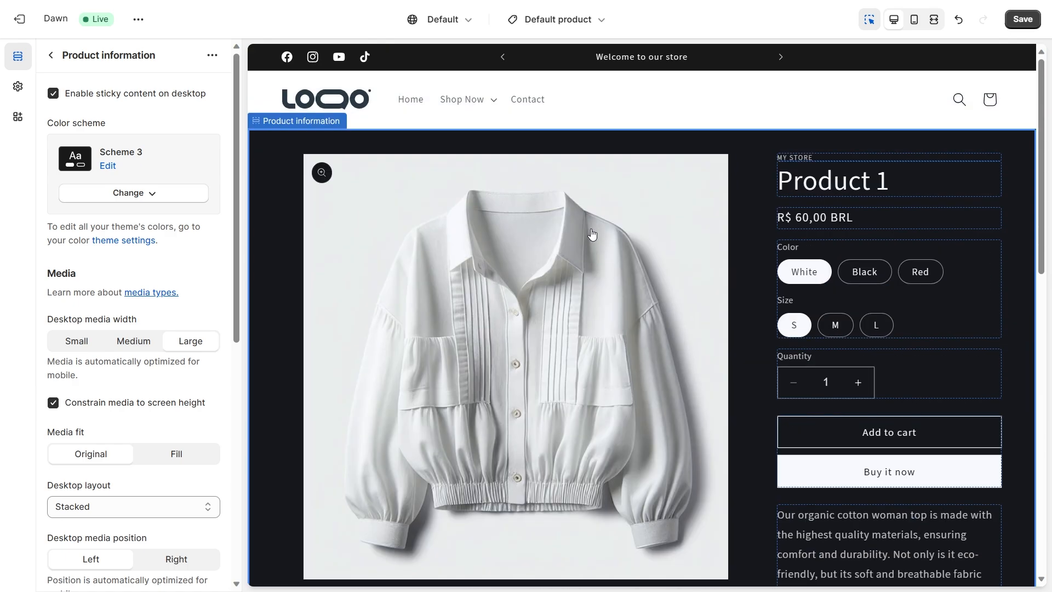
left_click(133, 193)
left_click(127, 225)
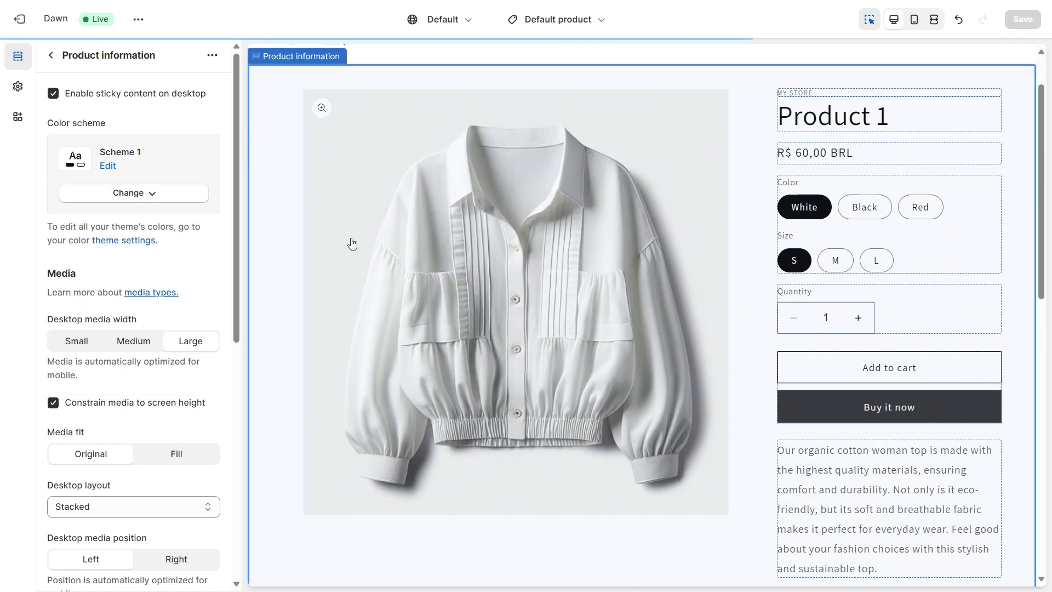
Examine how the sticky content of the Product information section behaves alongside the product image.
scroll(681, 271, "down", 5)
scroll(695, 275, "up", 5)
scroll(696, 274, "down", 4)
scroll(695, 274, "up", 4)
scroll(701, 273, "down", 4)
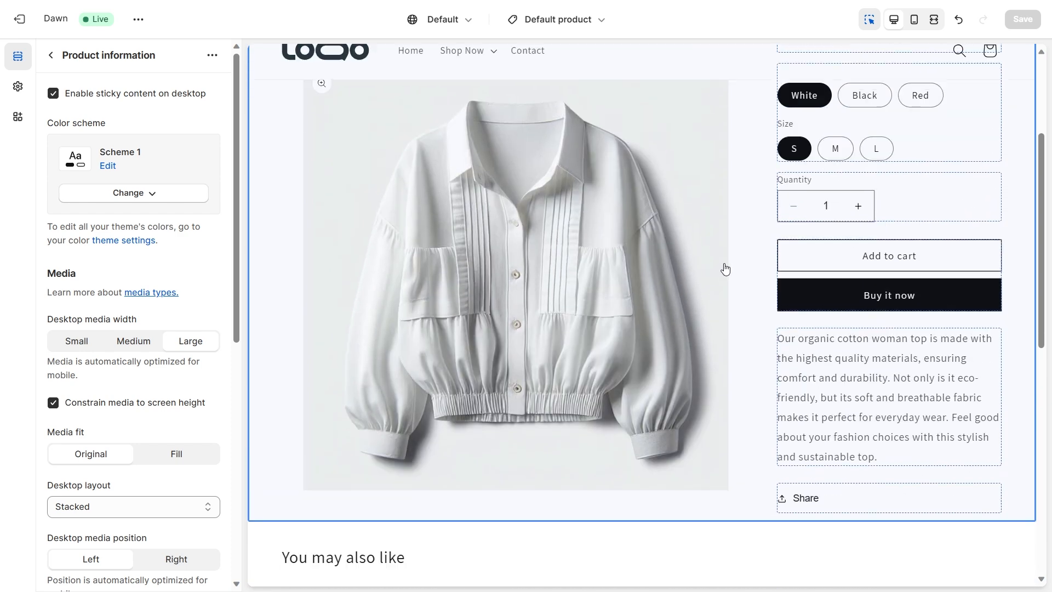
scroll(723, 265, "up", 4)
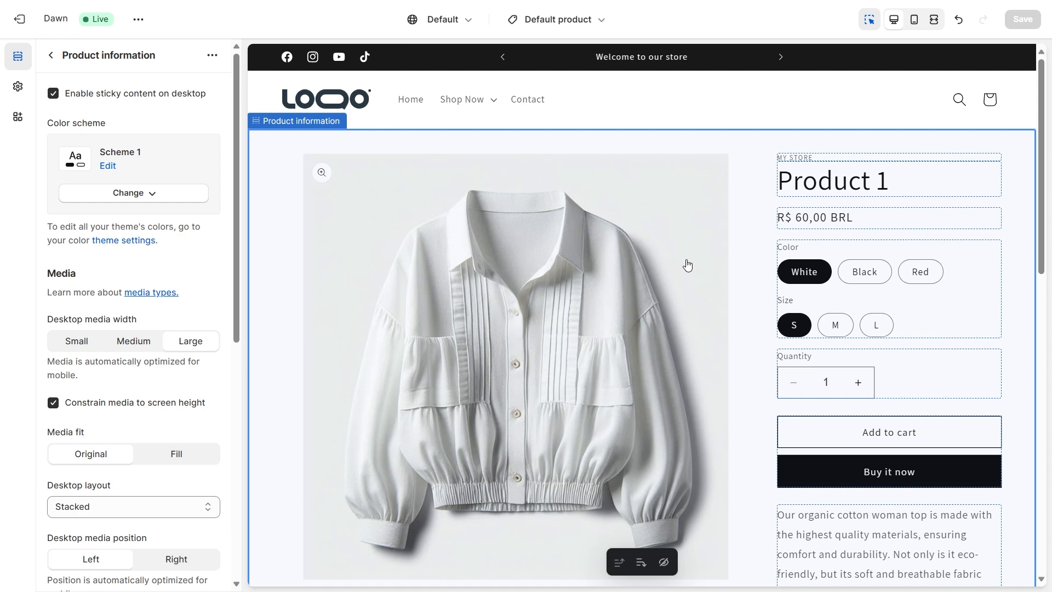
scroll(695, 228, "down", 4)
scroll(761, 235, "up", 4)
scroll(763, 236, "down", 2)
scroll(762, 236, "down", 1)
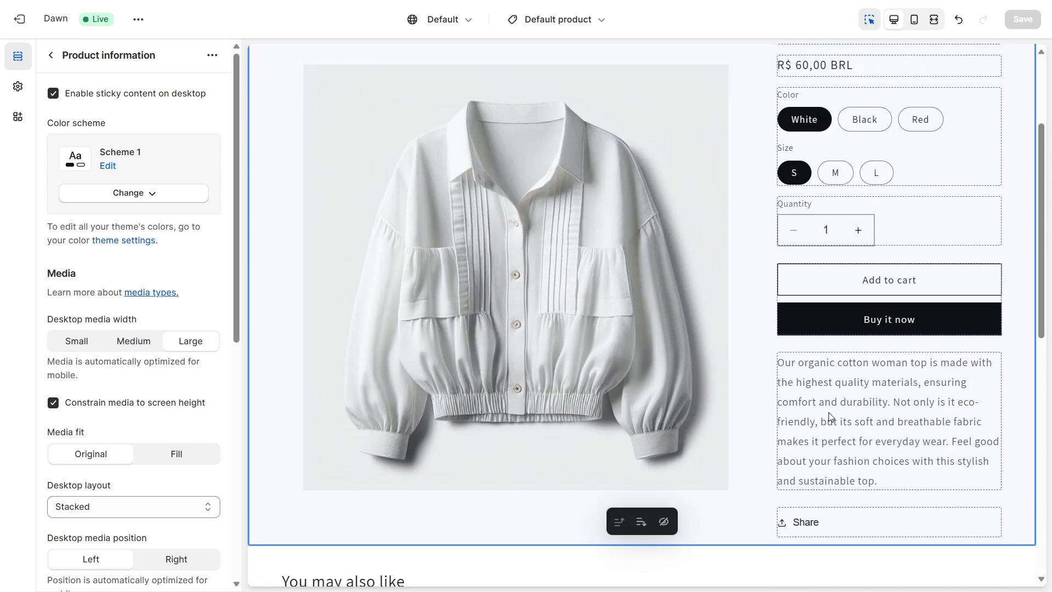
scroll(844, 411, "up", 3)
scroll(689, 329, "down", 4)
scroll(629, 322, "up", 3)
scroll(657, 328, "down", 3)
scroll(658, 328, "up", 2)
scroll(659, 328, "down", 1)
scroll(659, 327, "up", 3)
scroll(658, 327, "down", 3)
scroll(658, 328, "up", 3)
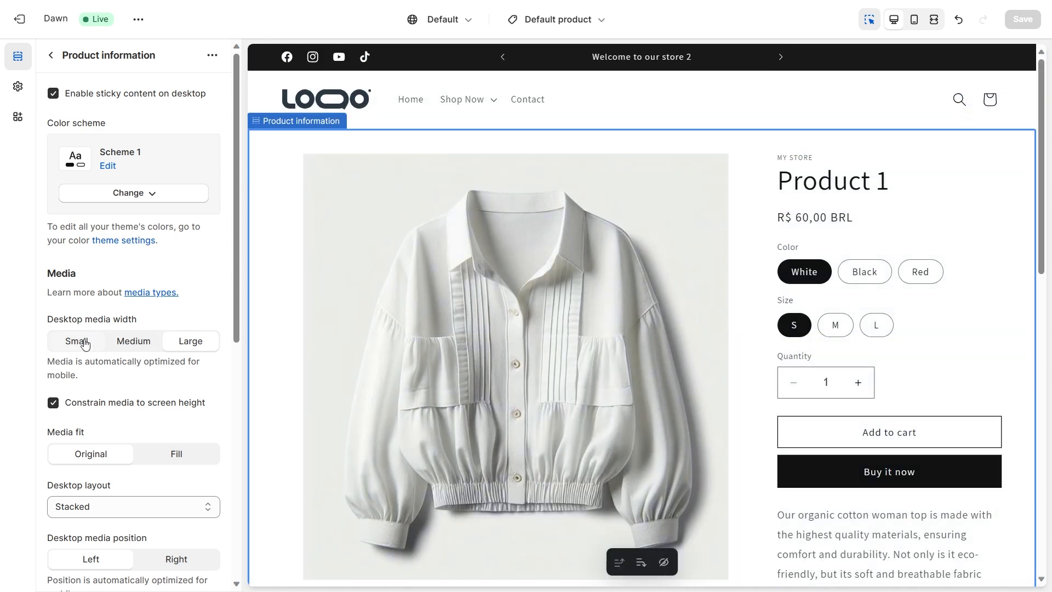
Try Medium as the product image's desktop media width, and set it to Small.
left_click(126, 342)
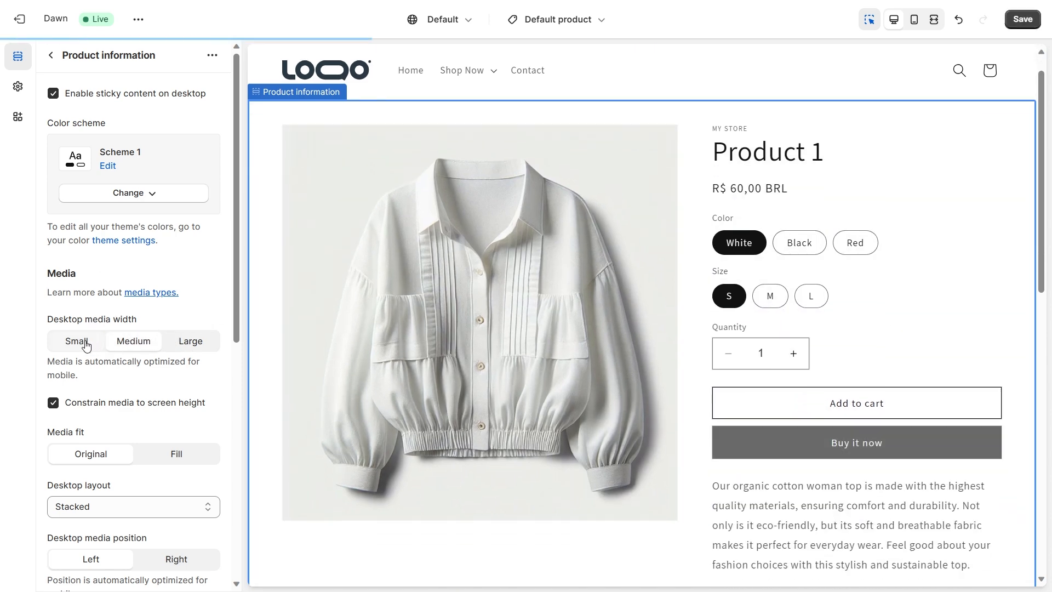
left_click(62, 343)
scroll(475, 310, "down", 4)
scroll(474, 310, "up", 3)
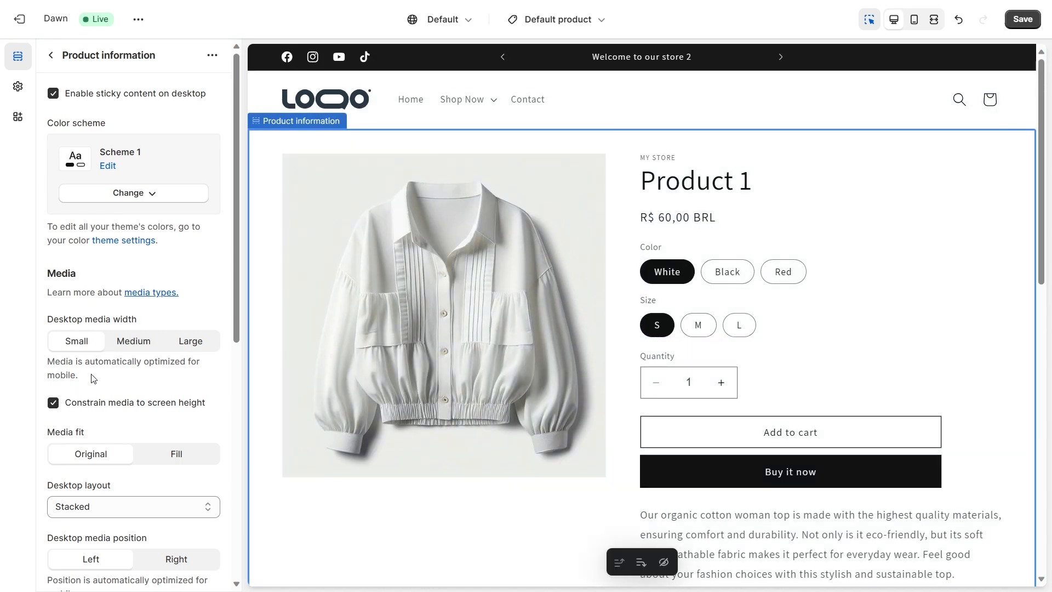
Set the product image's desktop media width to Large in the Product information section.
left_click(127, 345)
left_click(177, 345)
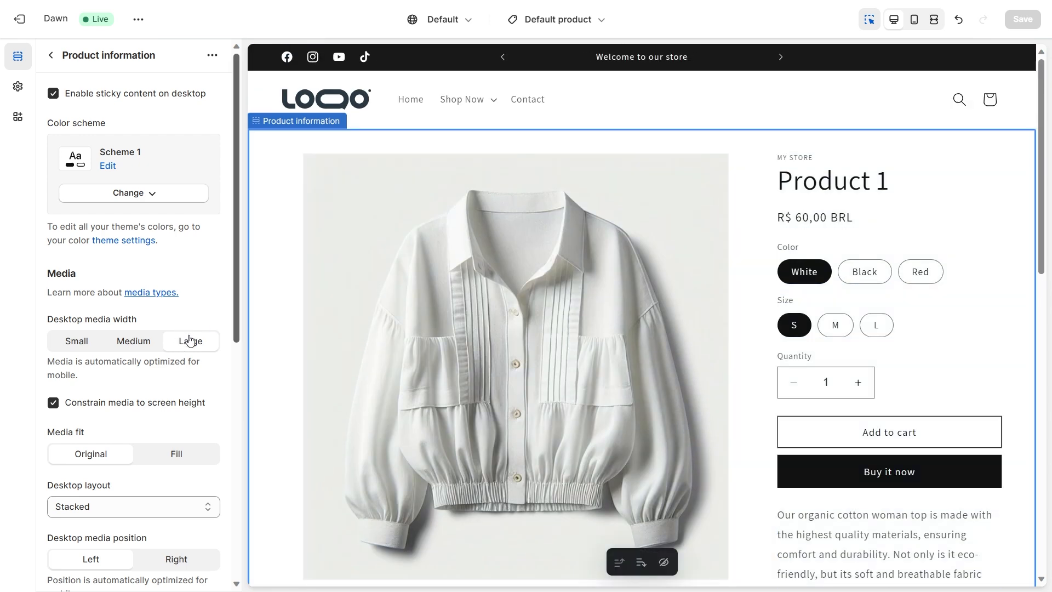
scroll(136, 376, "down", 2)
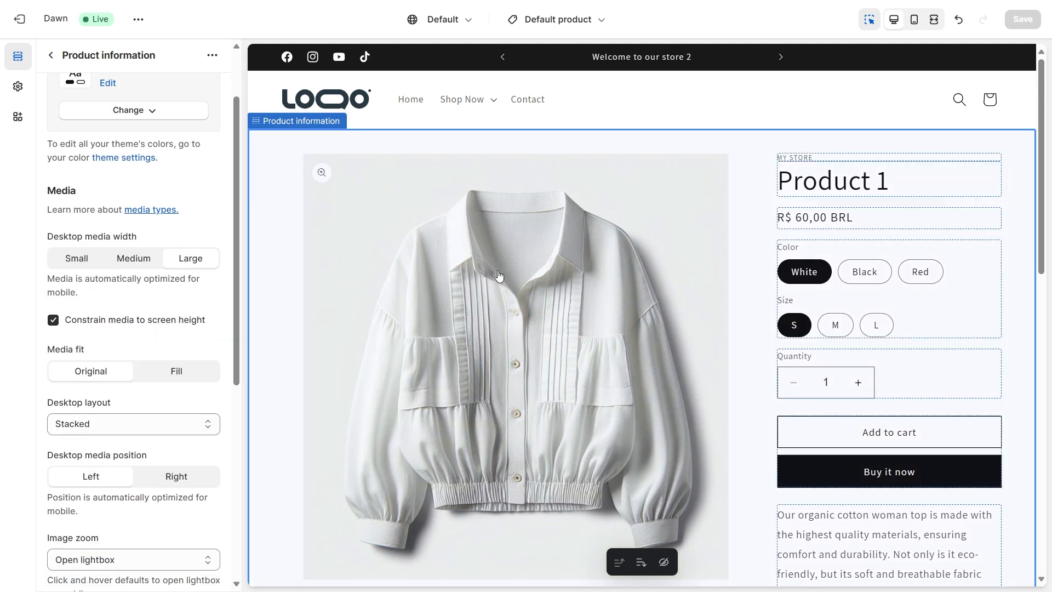
scroll(629, 235, "down", 2)
scroll(630, 235, "up", 2)
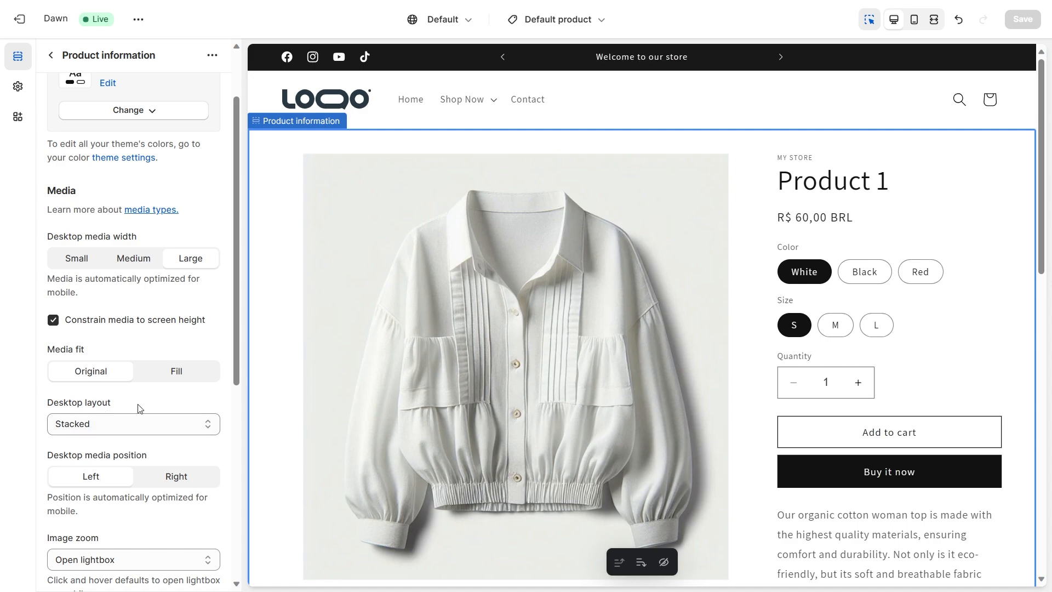
Set the desktop layout of the product media to Thumbnail carousel.
scroll(552, 219, "down", 5)
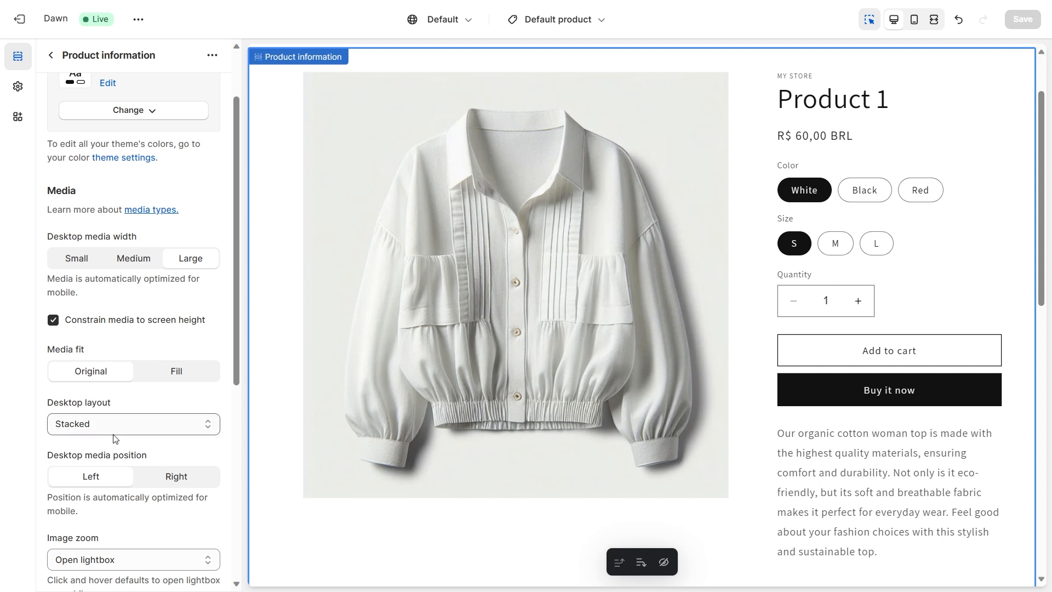
left_click(113, 433)
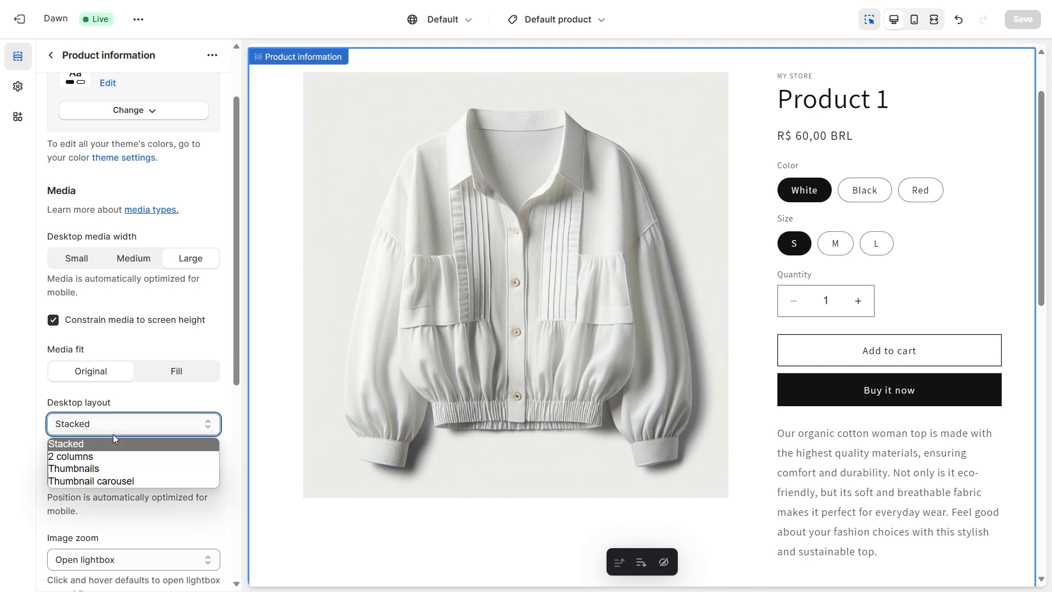
left_click(107, 482)
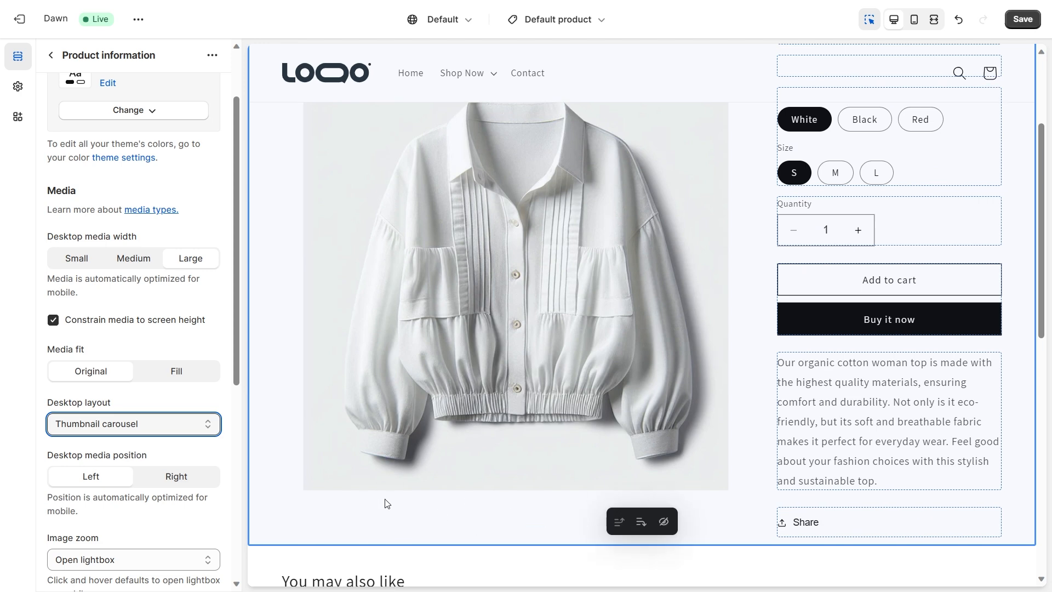
scroll(117, 398, "down", 2)
scroll(145, 389, "up", 2)
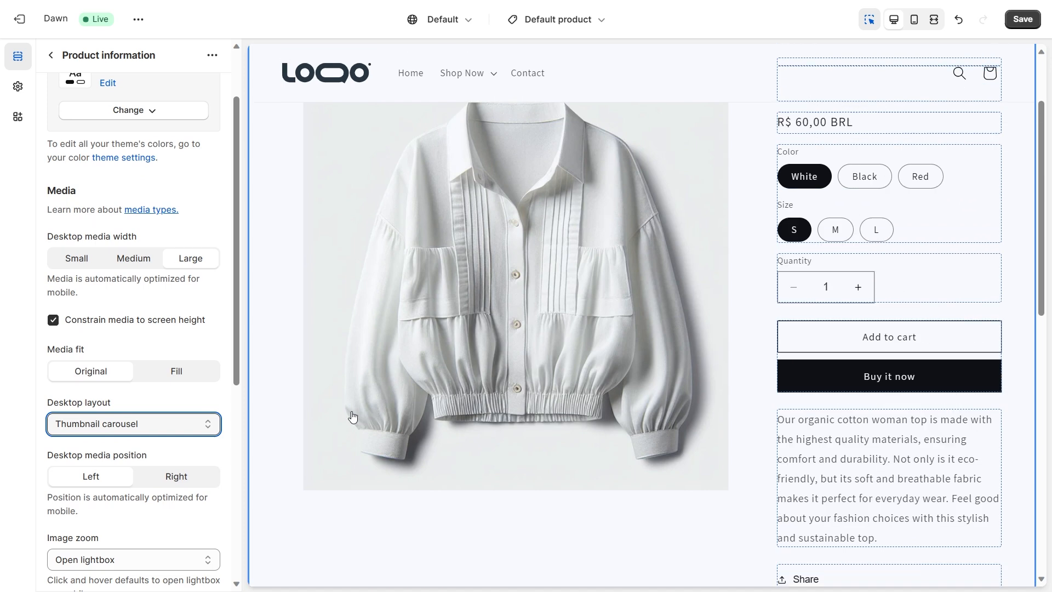
Try Right as the desktop media position and restore Left, and view the available image zoom options.
left_click(167, 485)
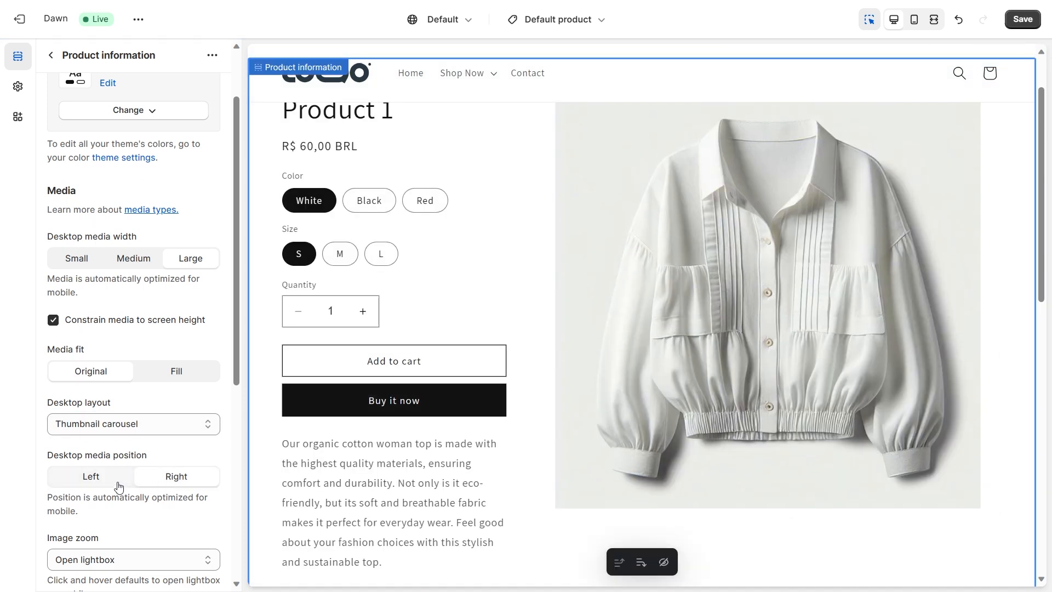
left_click(118, 485)
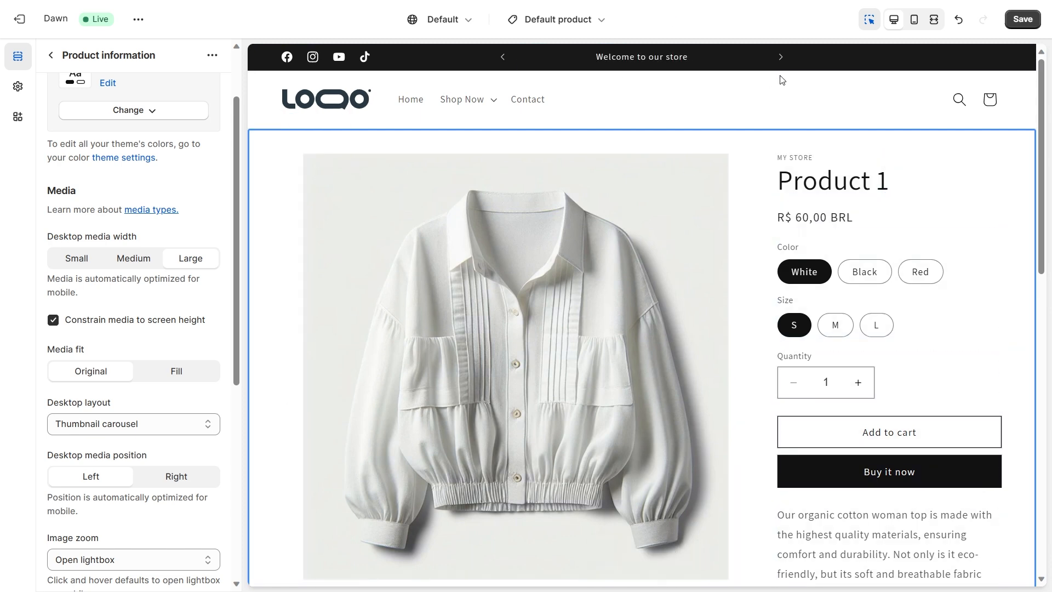
scroll(127, 425, "down", 3)
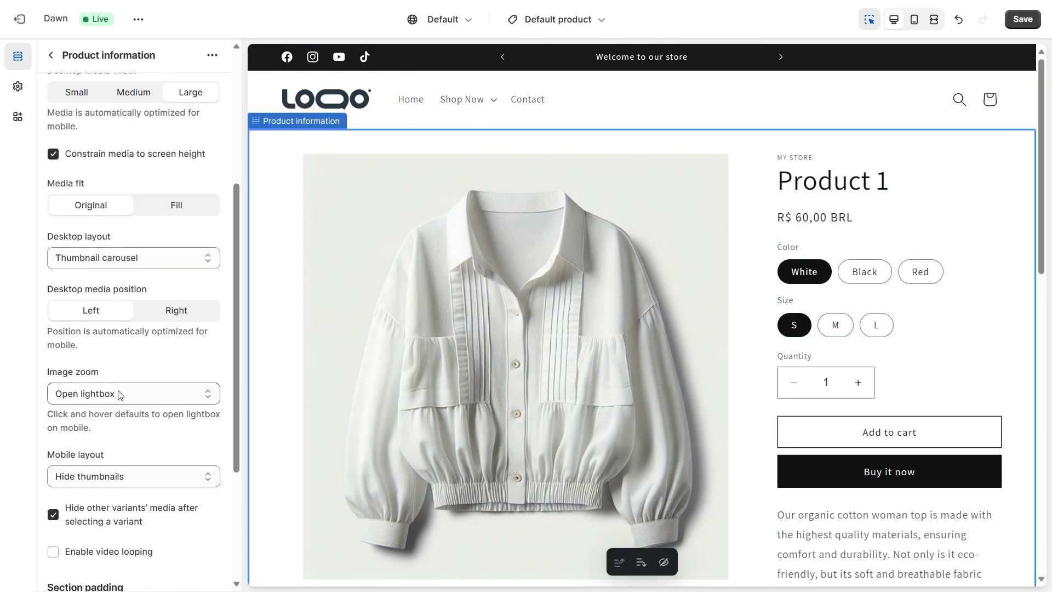
left_click(117, 395)
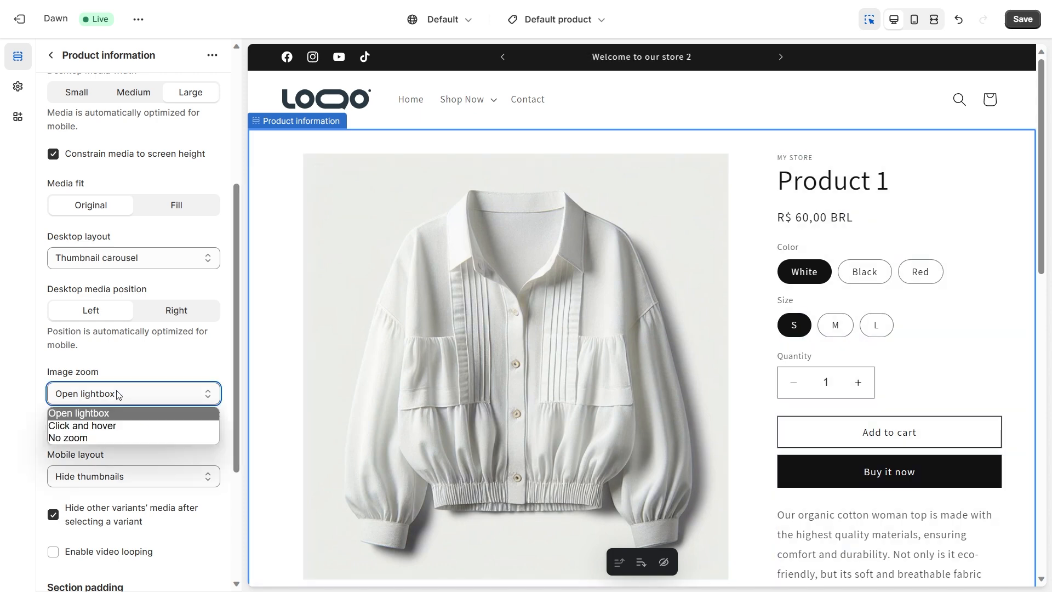
Preview the product page in the mobile view, and return to the desktop view.
scroll(121, 362, "down", 3)
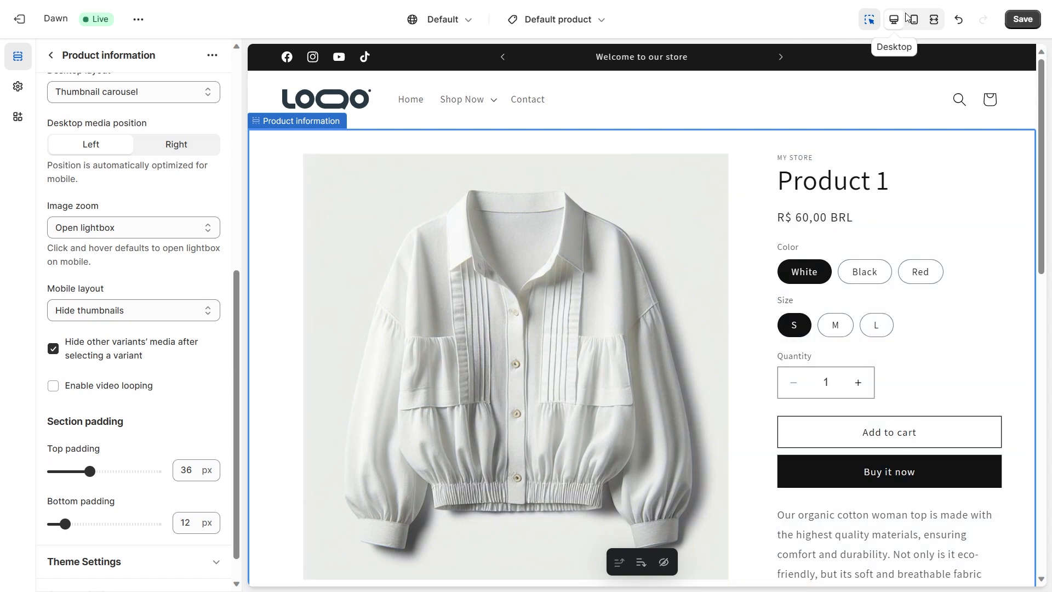
left_click(914, 20)
scroll(109, 386, "down", 1)
scroll(110, 386, "up", 8)
left_click(893, 19)
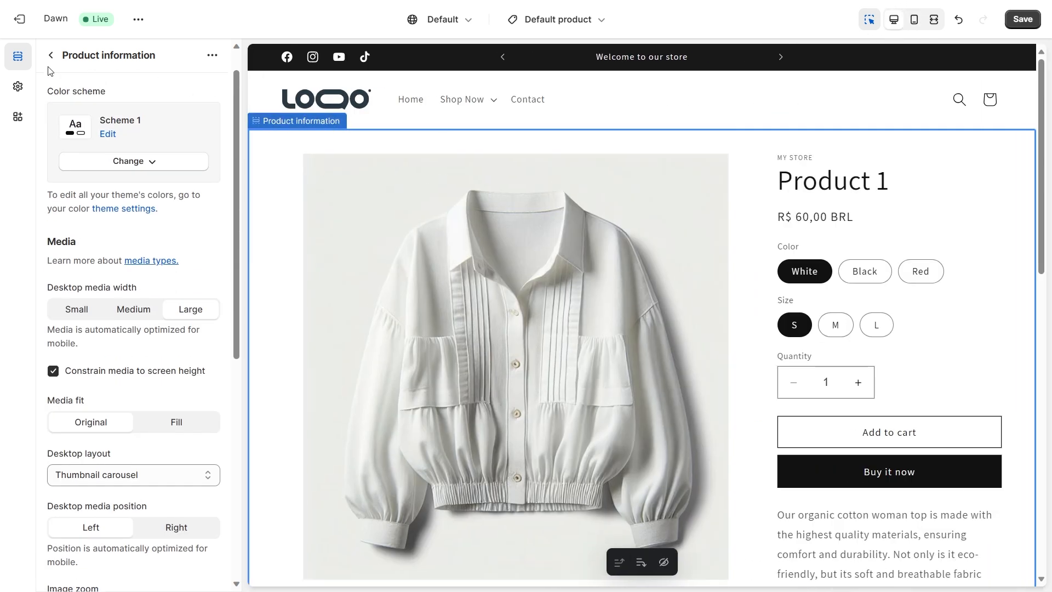
View the settings of the Product information section's Text block and locate it on the page.
left_click(51, 55)
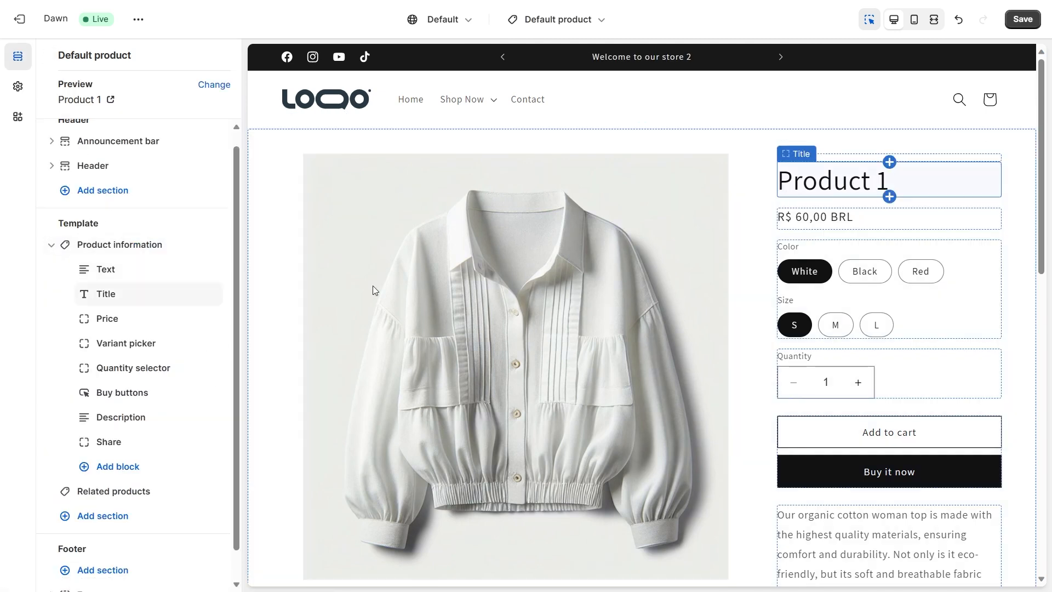
left_click(122, 276)
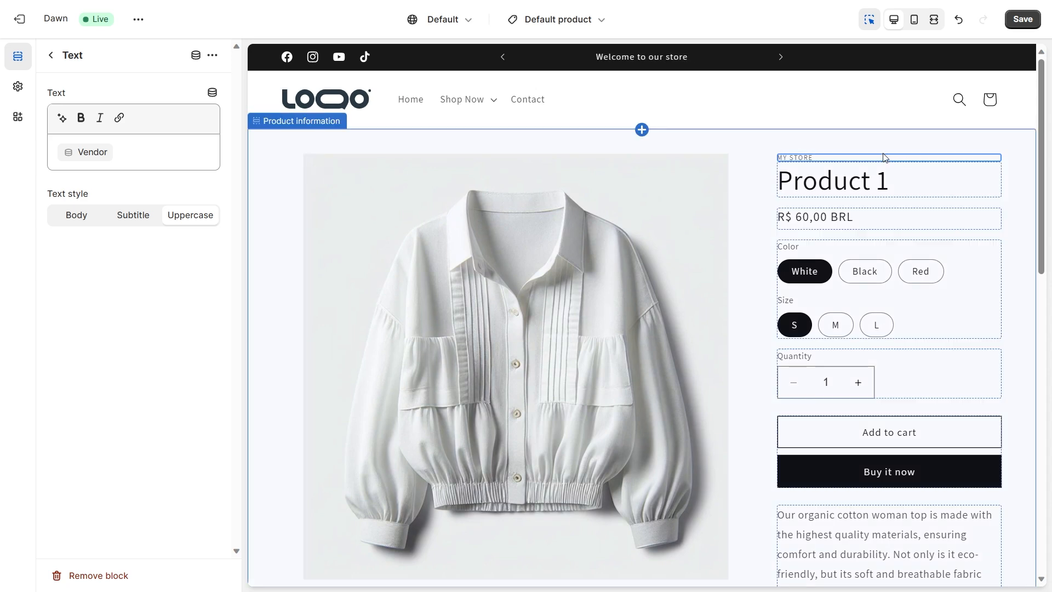
mouse_move(882, 160)
left_click(838, 157)
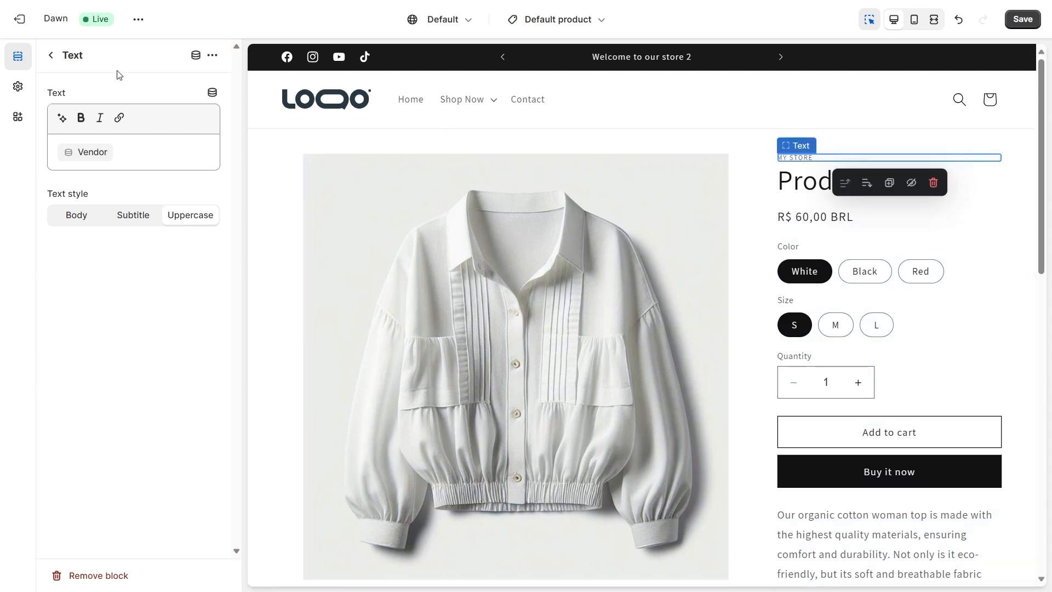
Check the Title and Price blocks of the Product information section for customizable settings.
left_click(58, 57)
left_click(125, 294)
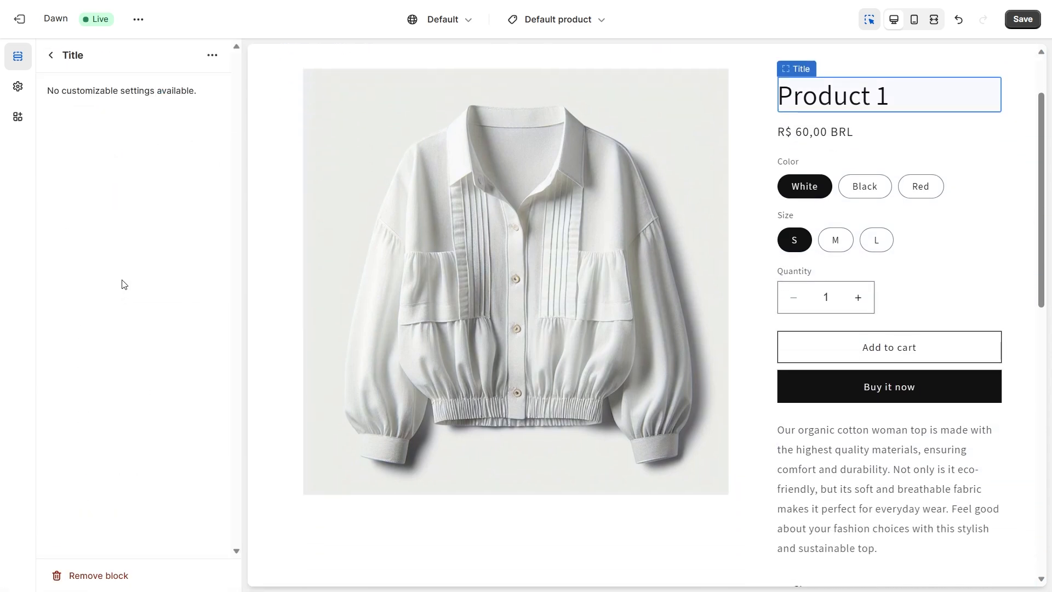
left_click(56, 58)
left_click(125, 313)
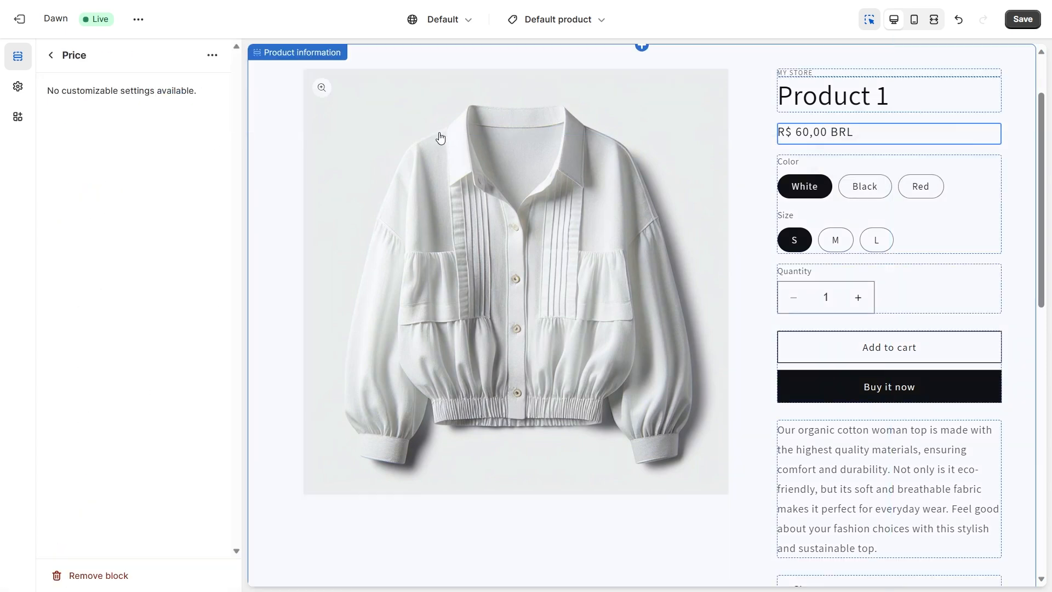
left_click(54, 55)
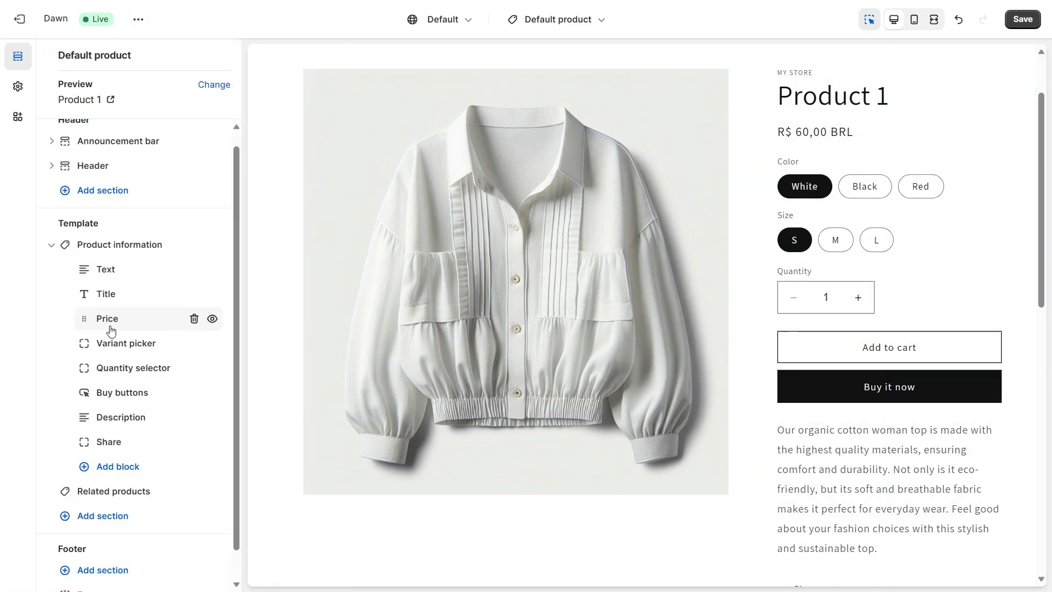
Try placing the Price block above the Title and below the Share block, and restore it to directly below the Title.
mouse_move(86, 330)
left_mouse_down()
mouse_move(86, 404)
mouse_move(80, 319)
left_mouse_up()
left_click_drag(82, 294, 85, 336)
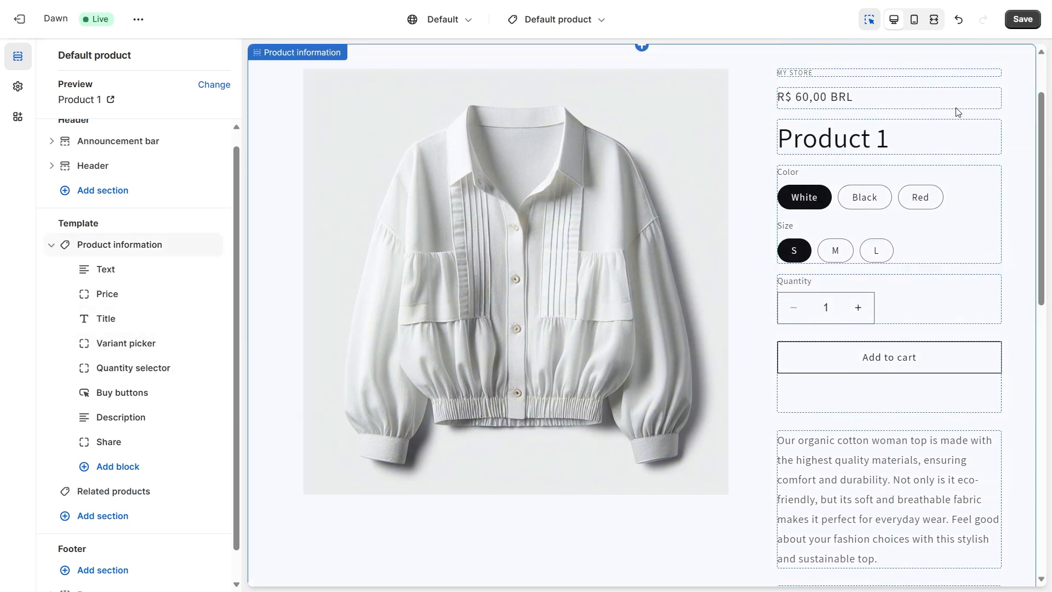
left_click_drag(83, 318, 90, 290)
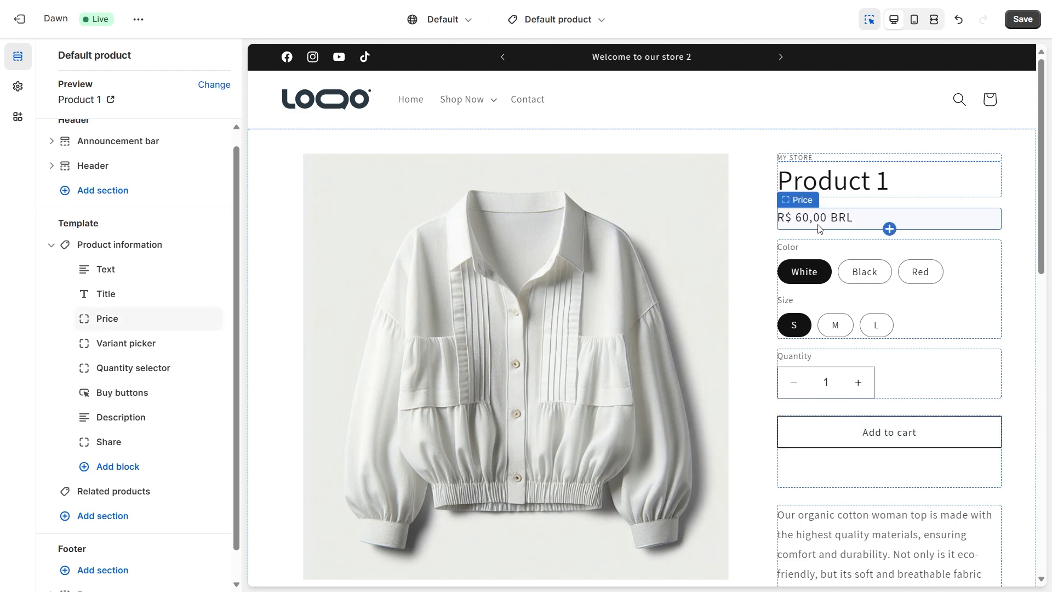
left_click_drag(83, 318, 87, 442)
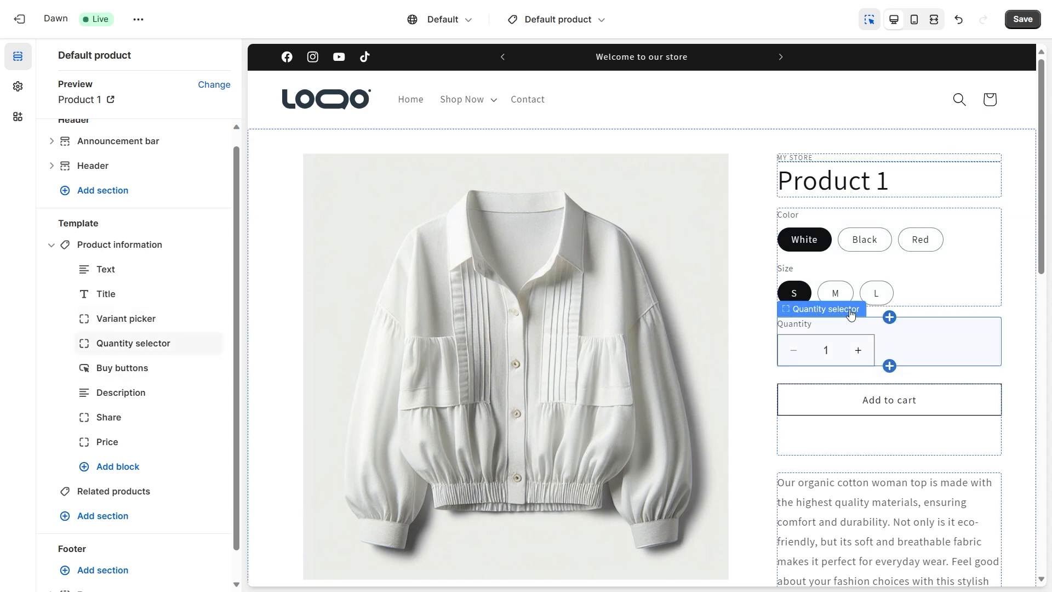
left_click_drag(84, 439, 66, 314)
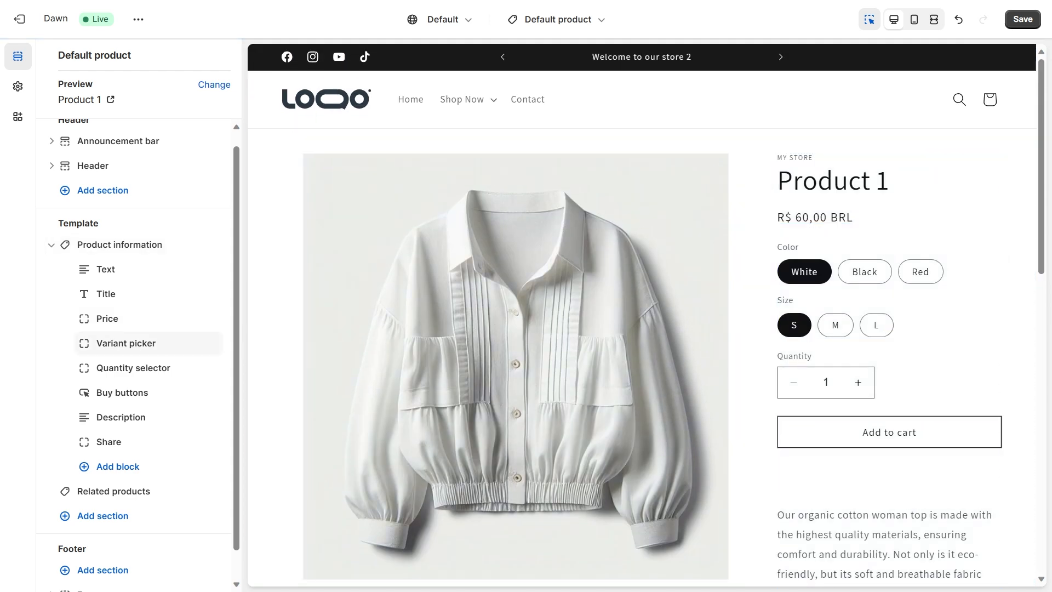
Try Dropdown as the Variant picker's type, and restore Pills.
left_click(131, 348)
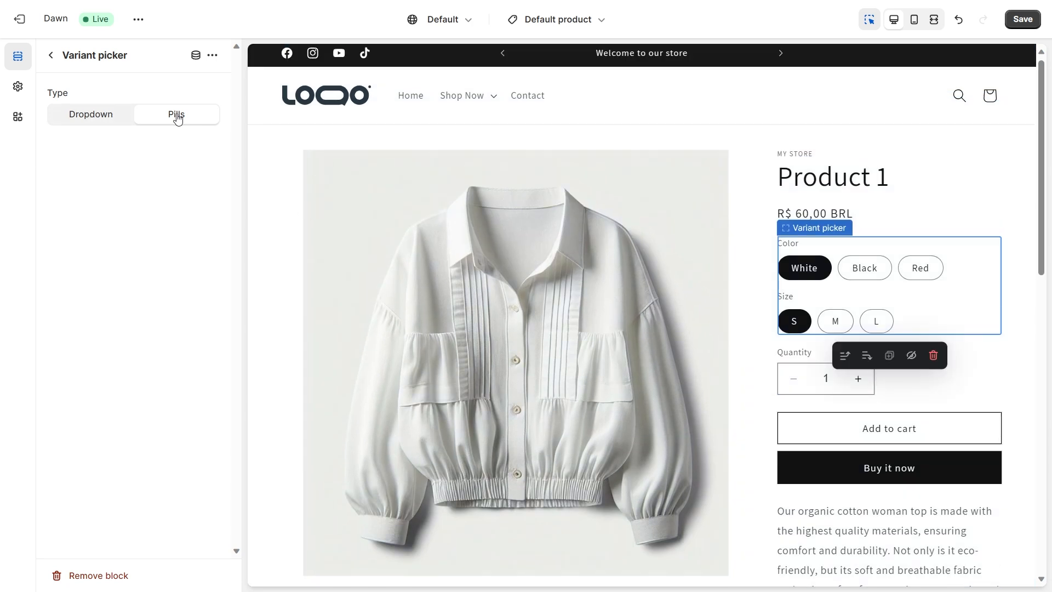
left_click(92, 114)
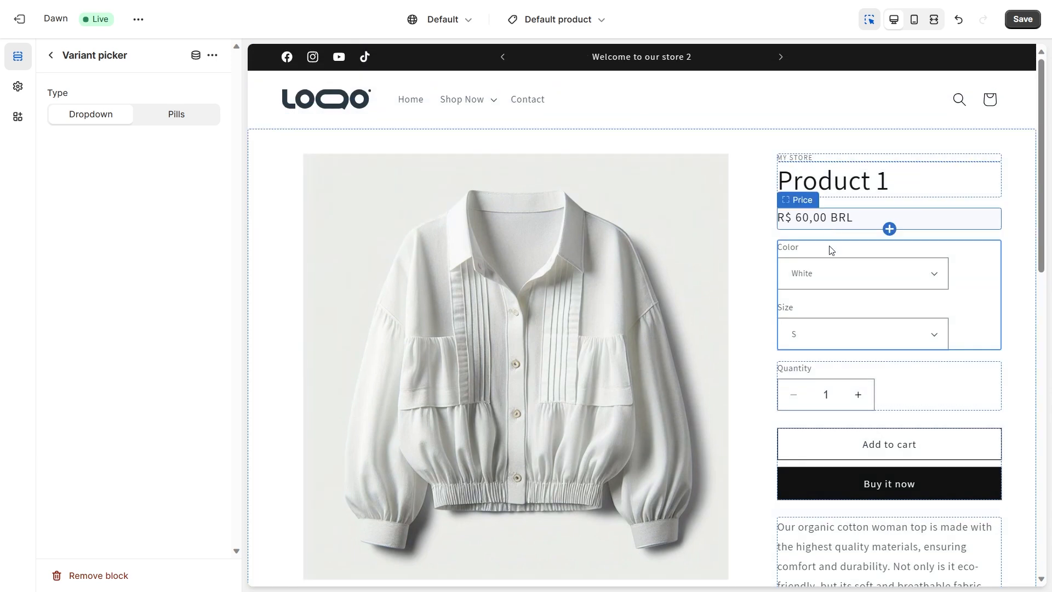
left_click(174, 119)
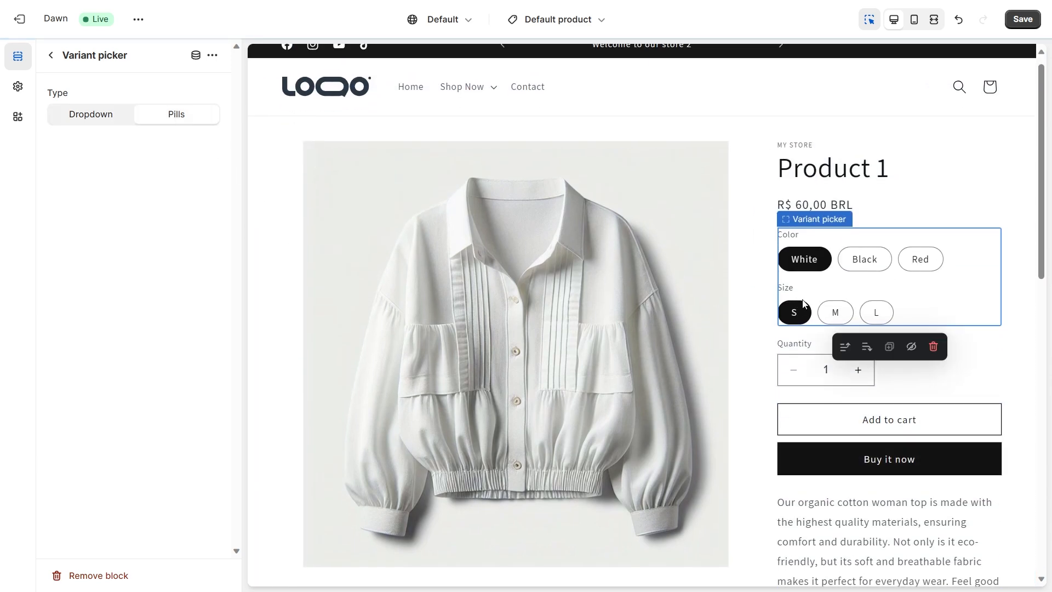
left_click(50, 55)
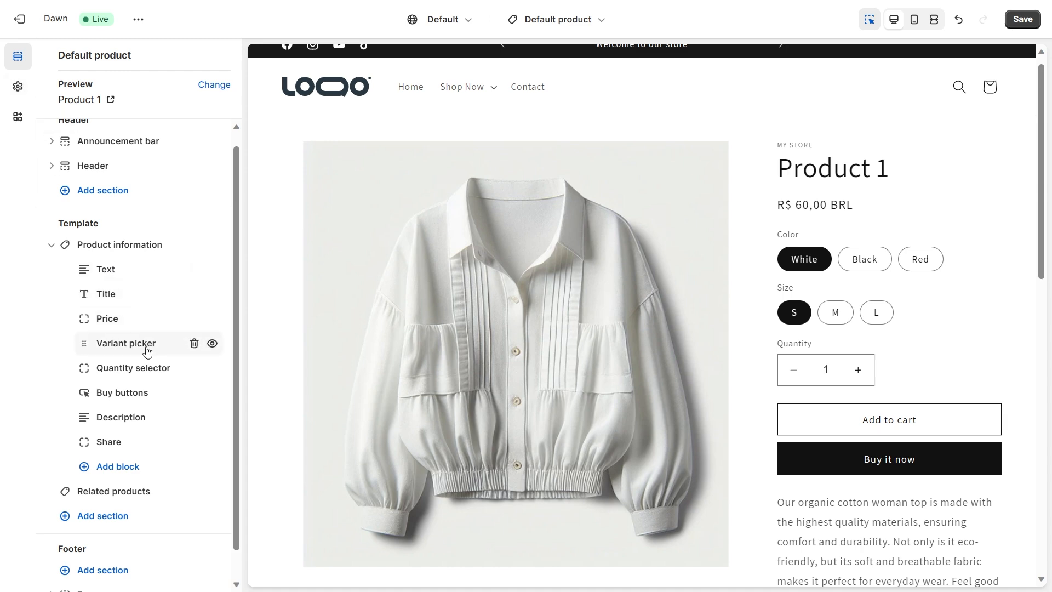
Check the Quantity selector block for customizable settings.
left_click(147, 368)
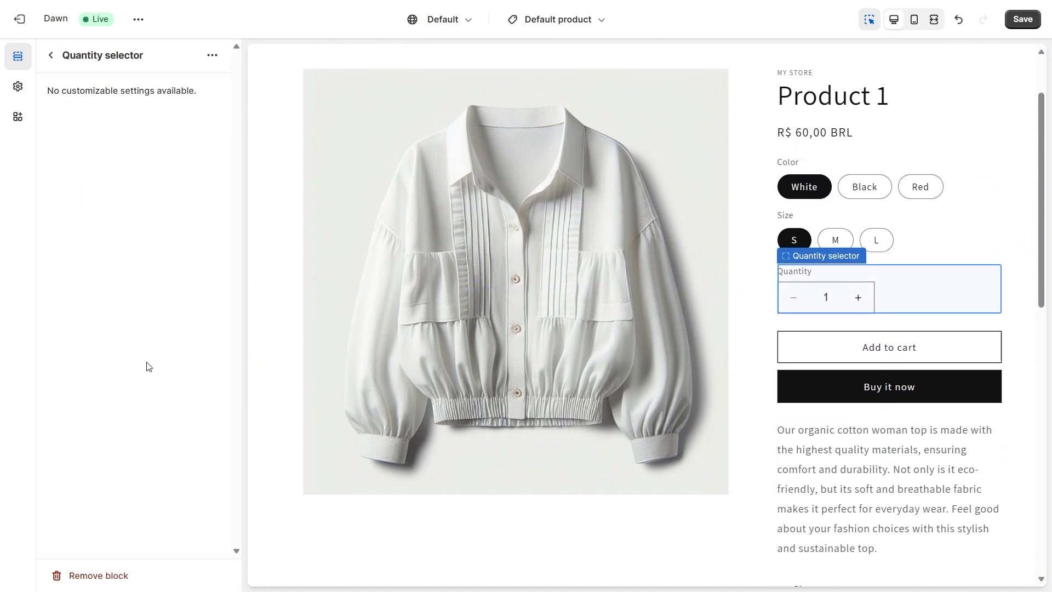
left_click(50, 59)
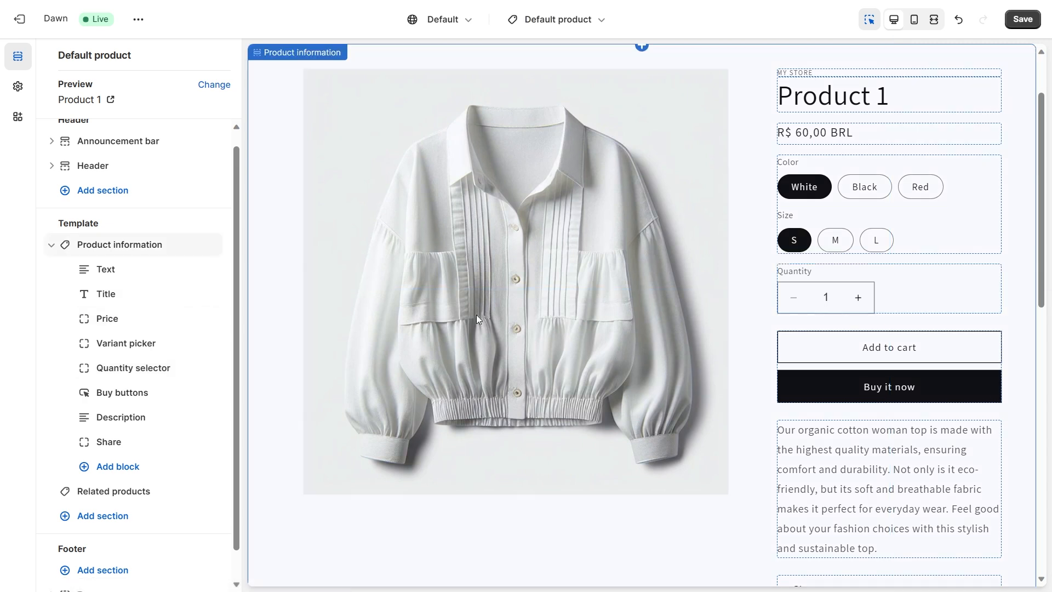
Turn off the dynamic checkout buttons in the Buy buttons block.
left_click(122, 403)
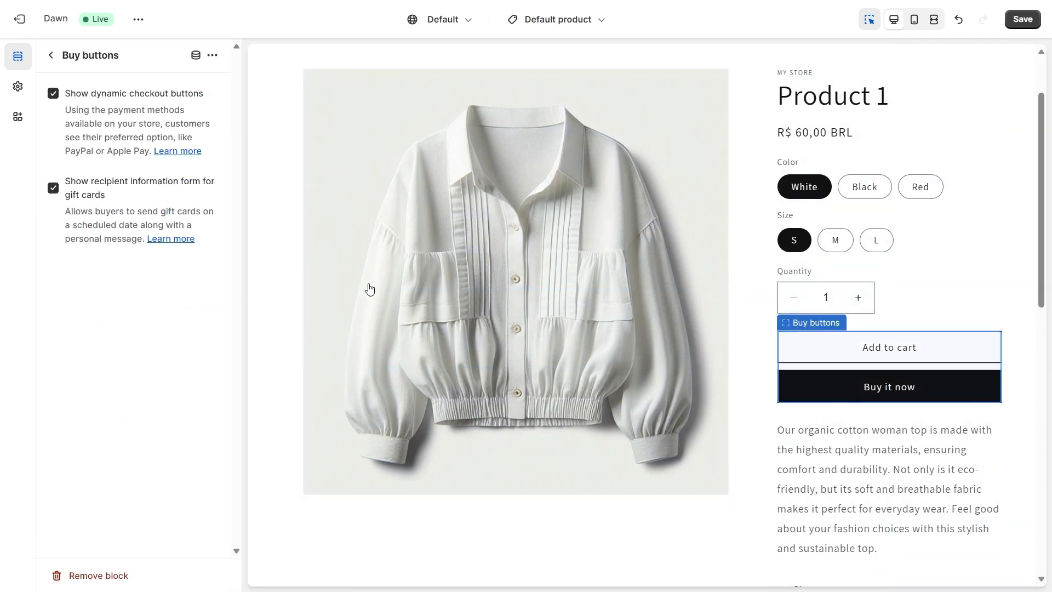
scroll(920, 300, "down", 2)
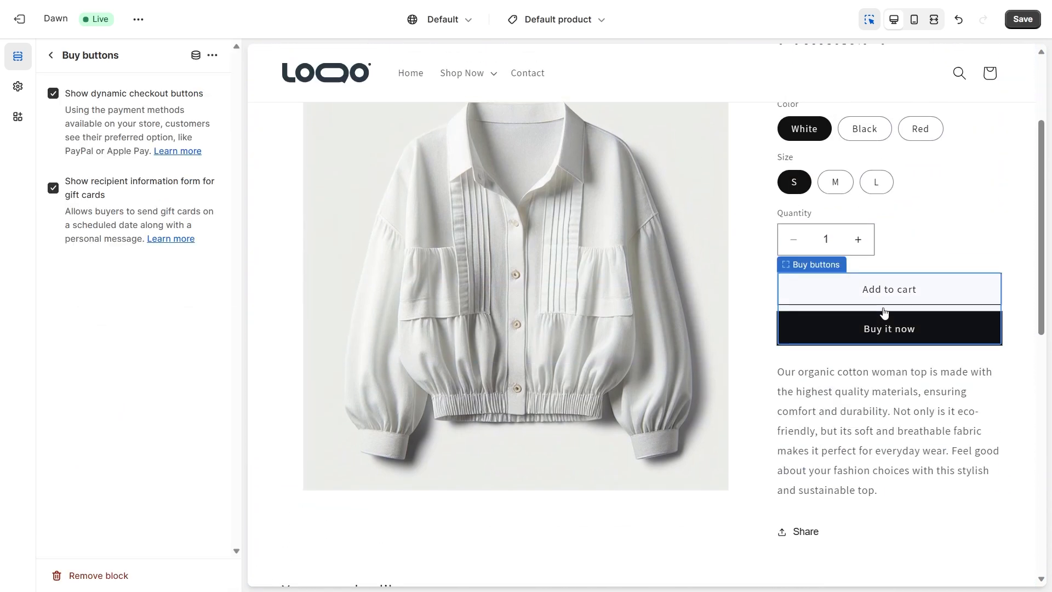
scroll(883, 328, "up", 3)
scroll(852, 373, "down", 2)
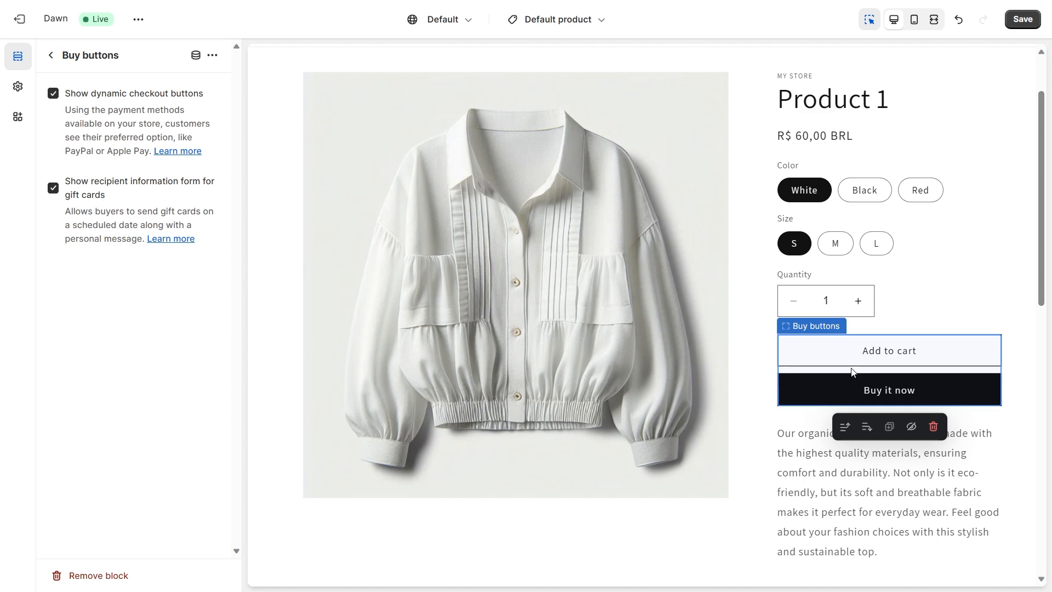
left_click(115, 98)
scroll(650, 369, "down", 1)
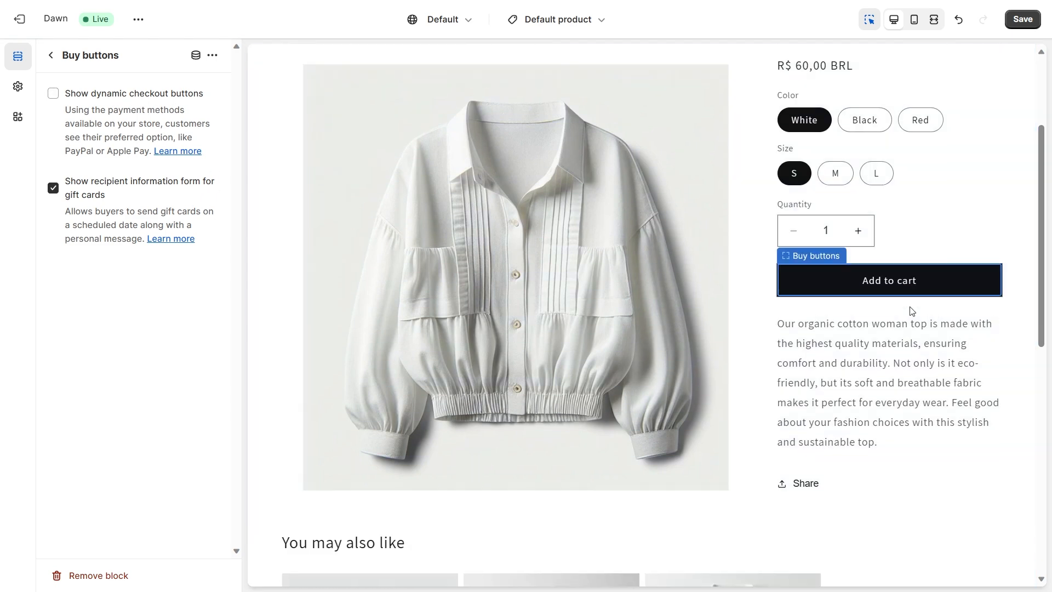
left_click(52, 57)
View the settings of the Share block, and return to the Default product template's section list.
left_click(131, 443)
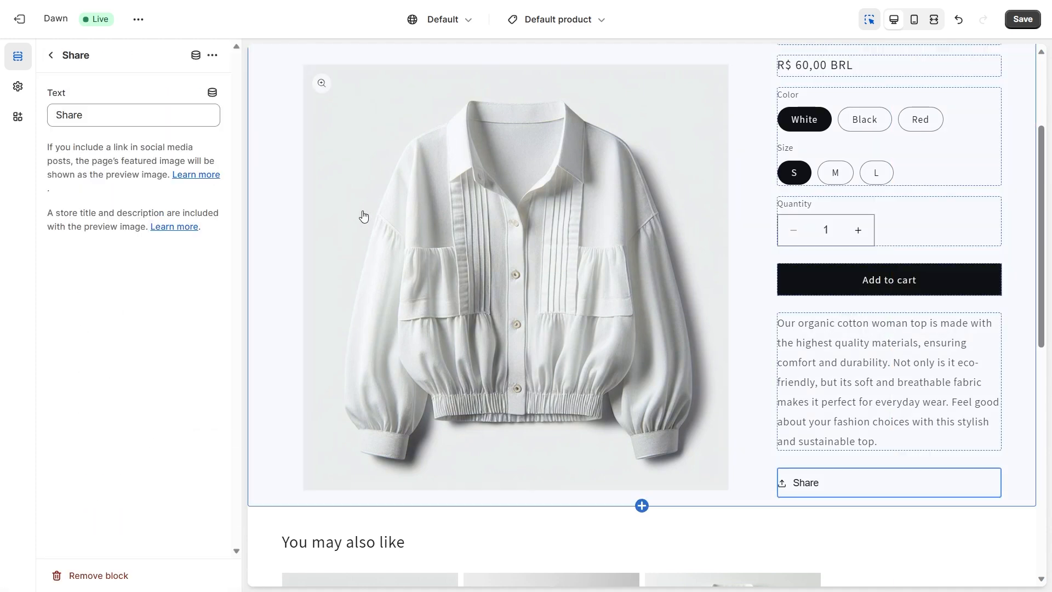
left_click(53, 56)
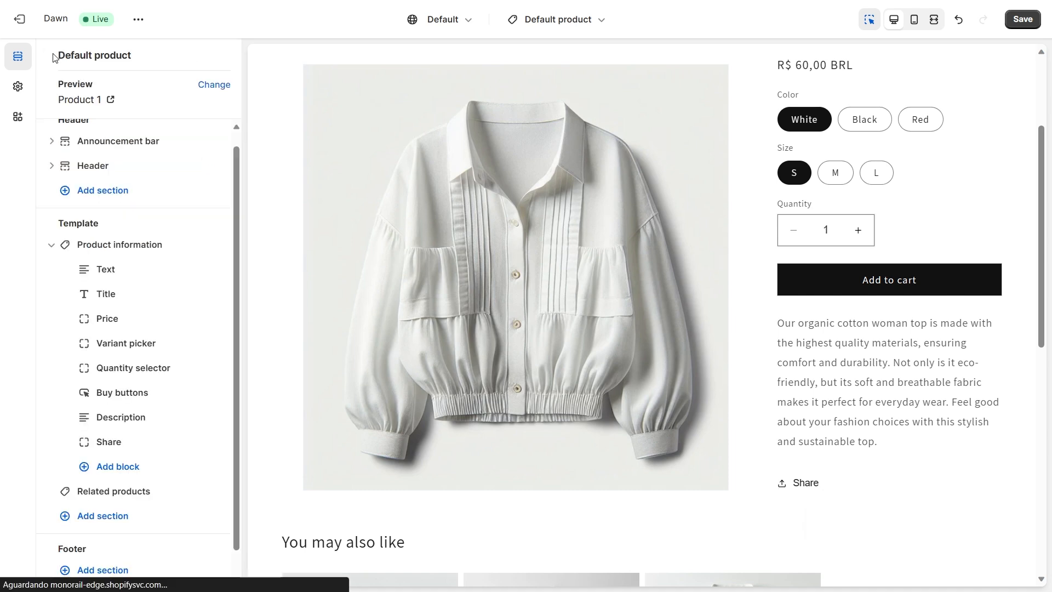
Check the Description block for customizable settings, and return to the Default product template's section list.
left_click(145, 425)
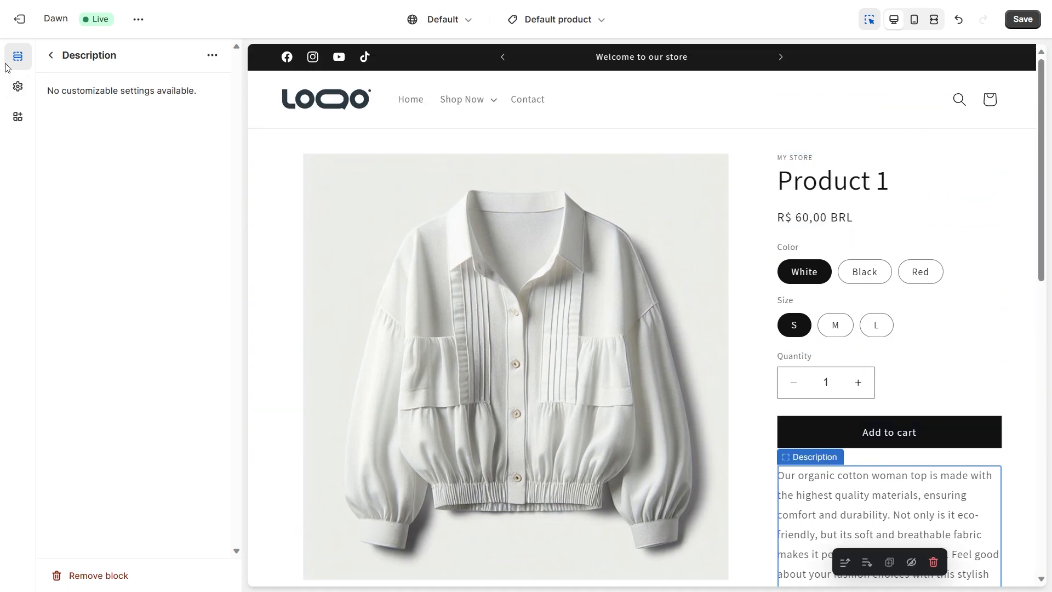
left_click(51, 57)
scroll(687, 367, "down", 3)
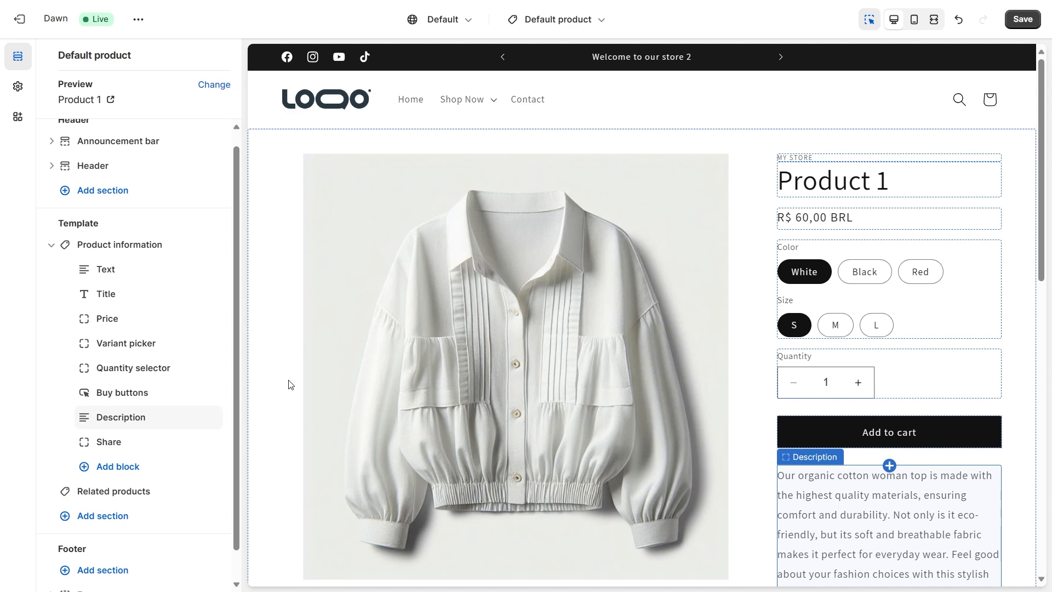
scroll(752, 337, "down", 2)
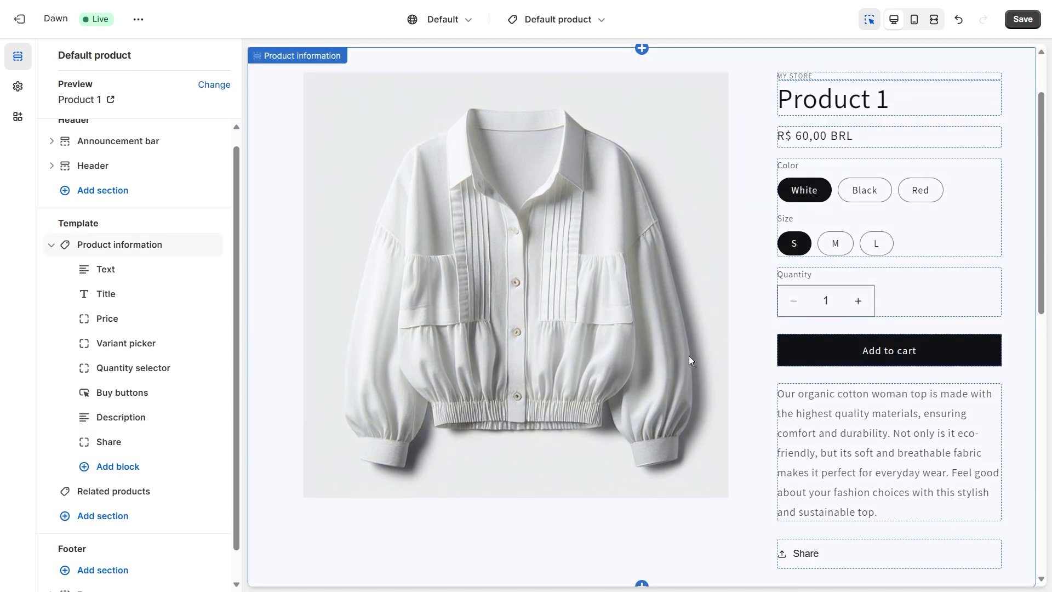
Add a Collapsible row block to Product information and set its heading to "Shipping".
left_click(129, 465)
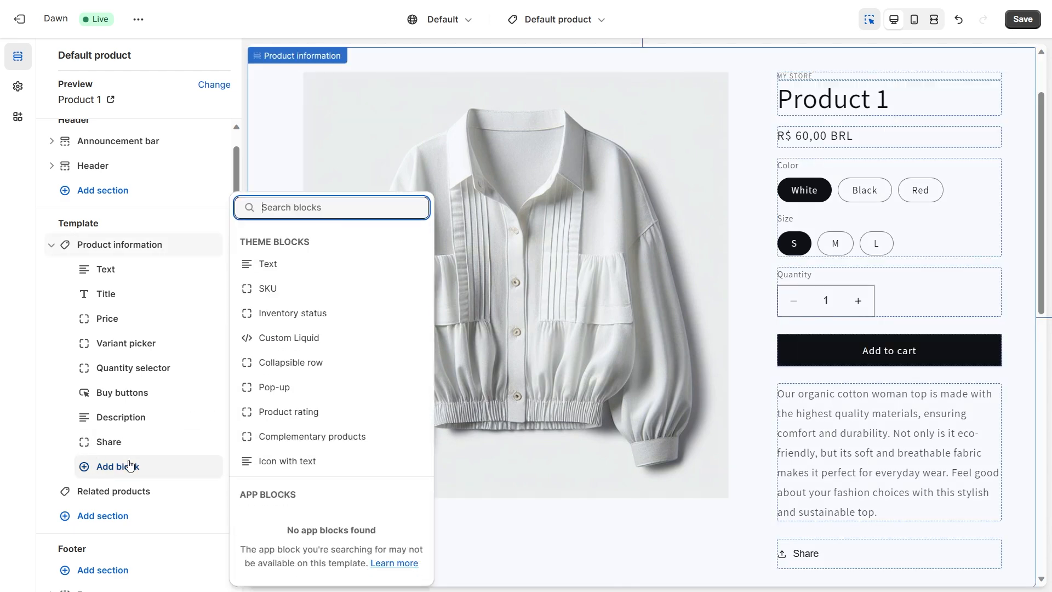
left_click(313, 371)
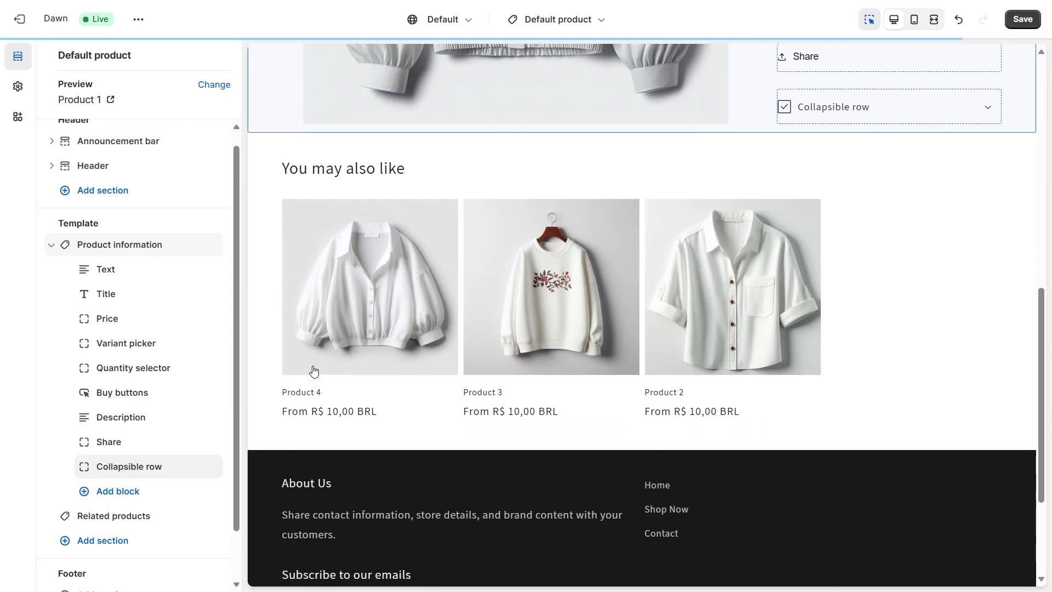
scroll(969, 234, "up", 2)
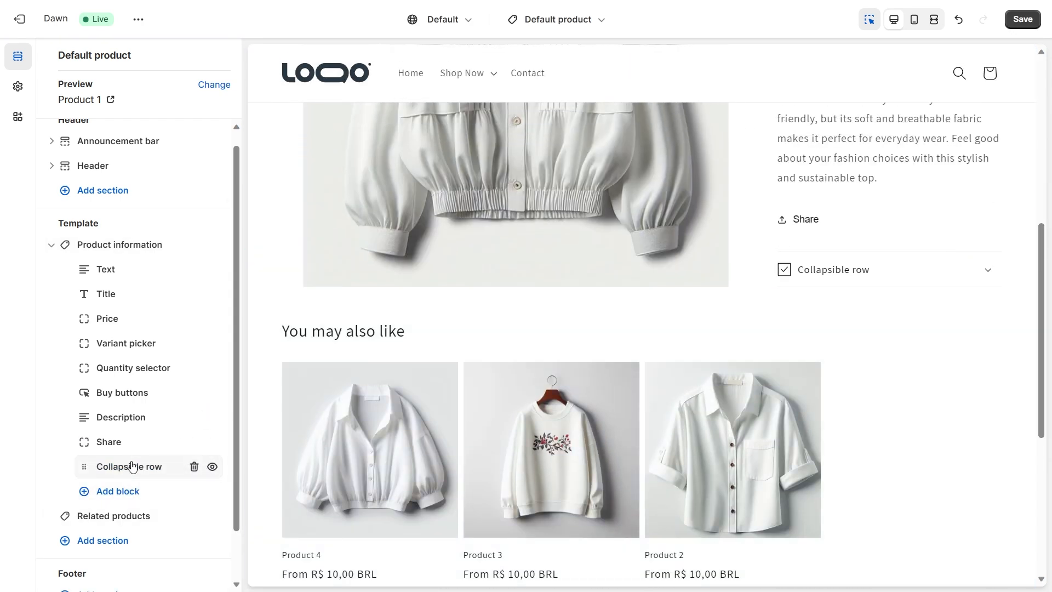
left_click(159, 466)
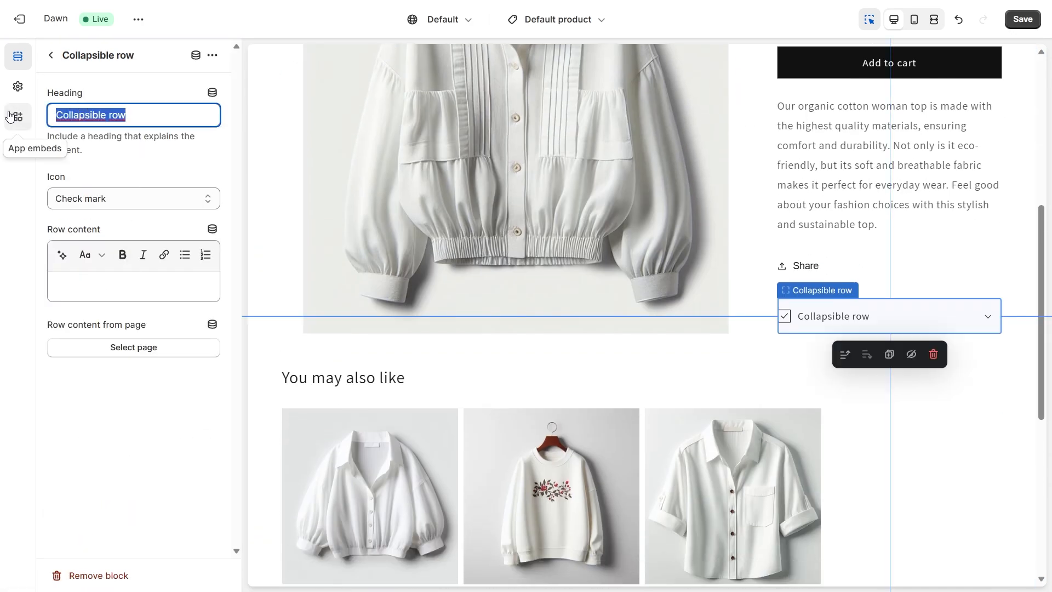
type("Shipping")
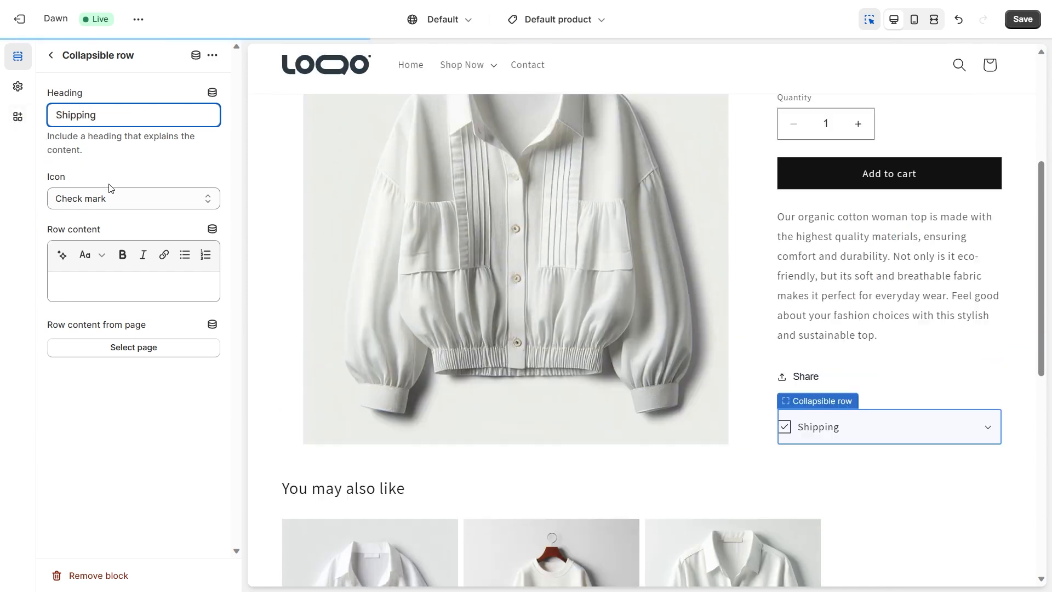
Set the Shipping row's icon to Truck, and return to the section list.
left_click(129, 198)
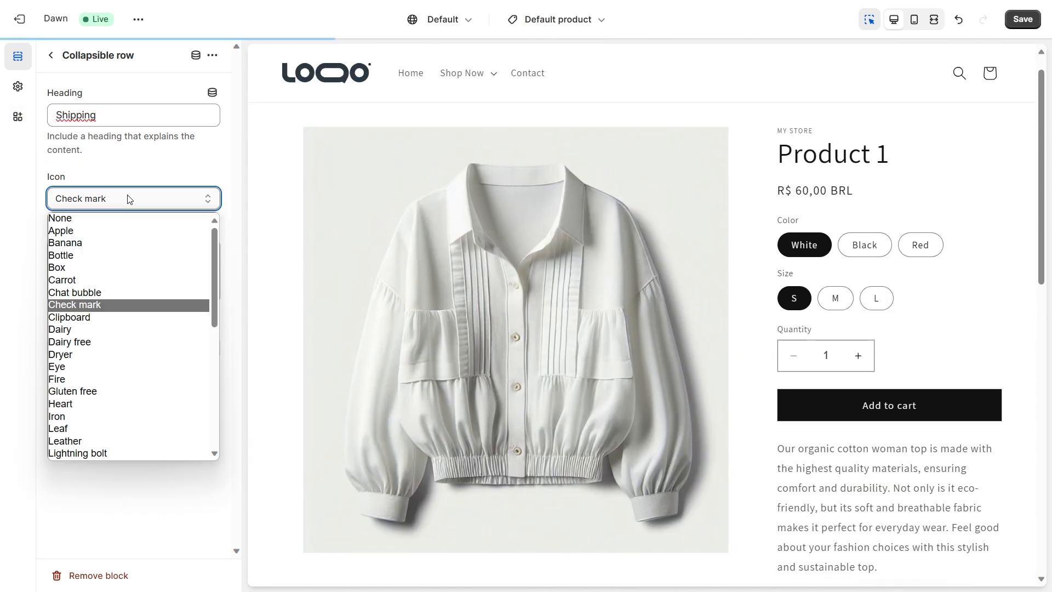
scroll(116, 310, "down", 3)
scroll(115, 310, "down", 5)
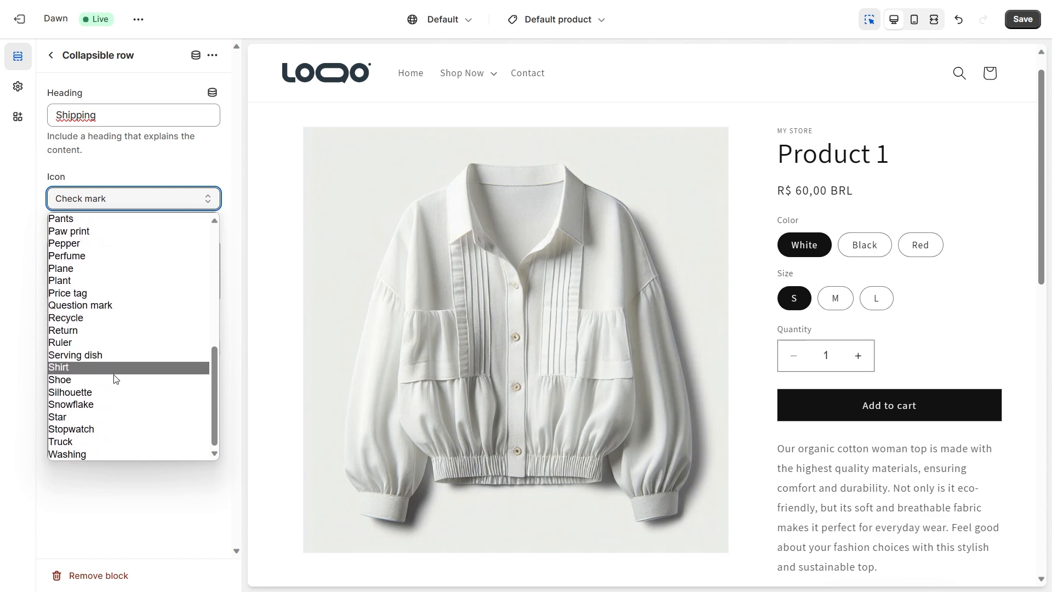
left_click(90, 443)
left_click(51, 55)
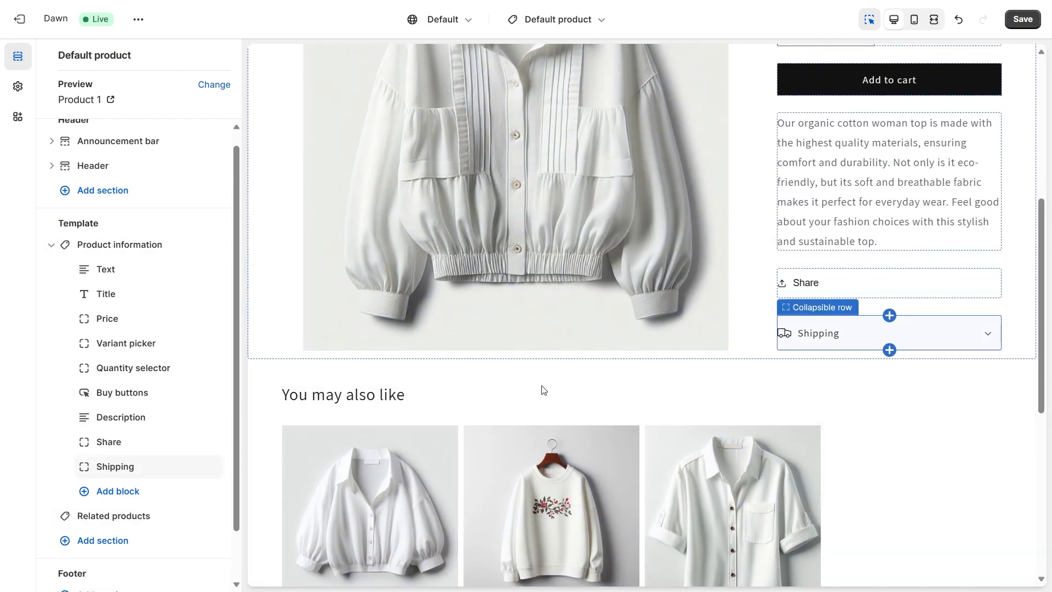
Enter "Receive in 5 days" as the Shipping row's content.
left_click(146, 467)
left_click(137, 287)
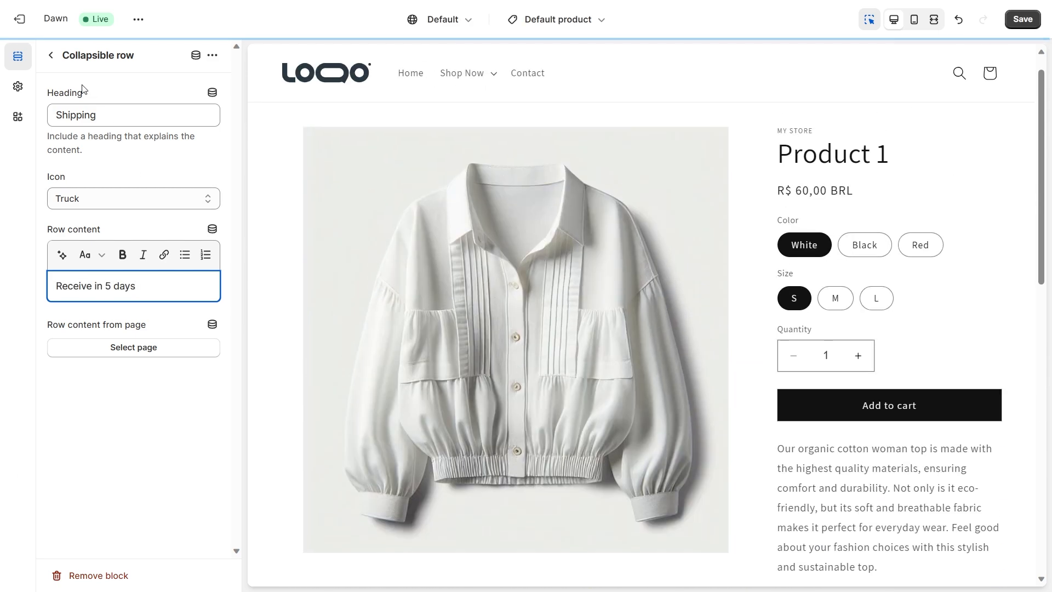
left_click(51, 55)
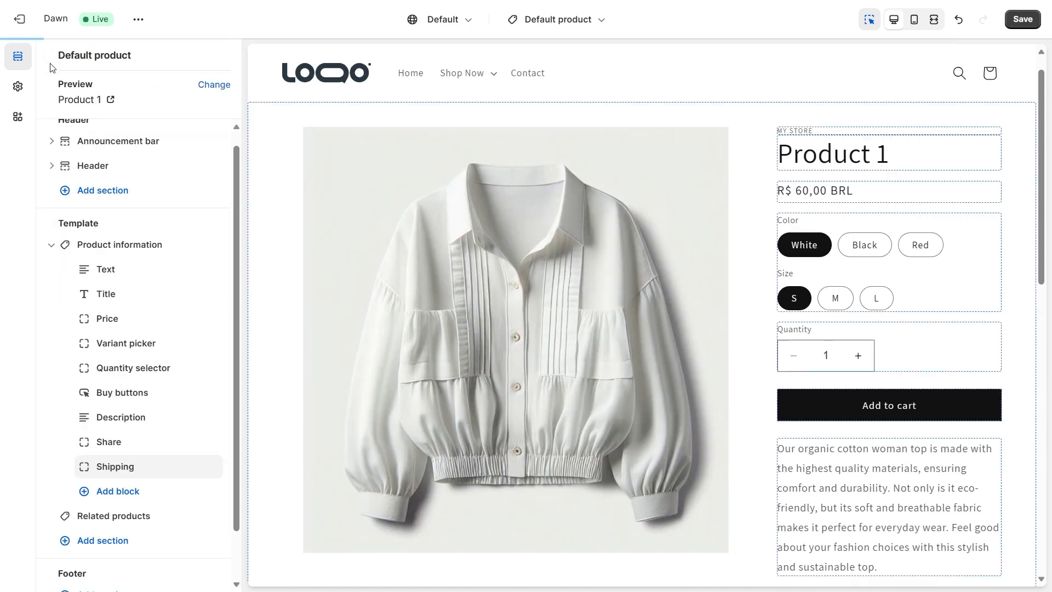
Duplicate the Shipping collapsible row and set the copy's heading to "Wash it".
left_click(157, 466)
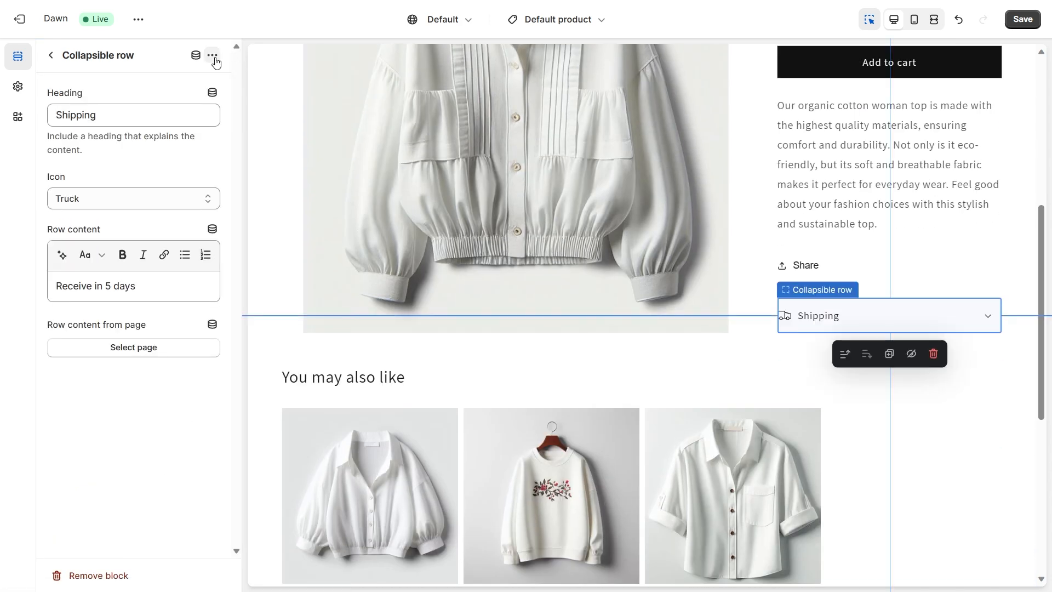
left_click(213, 56)
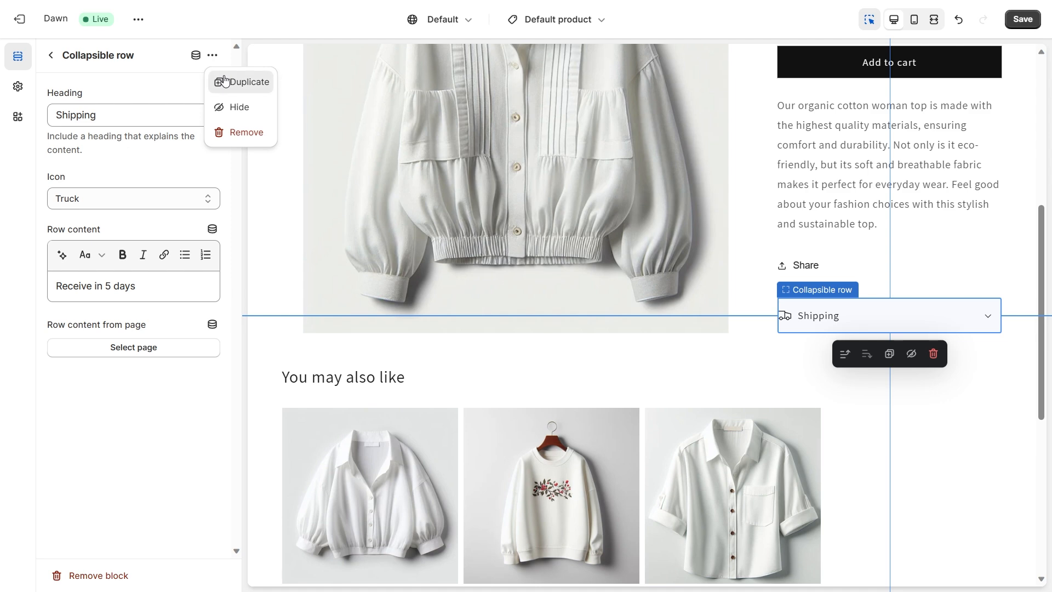
left_click(224, 81)
double_click(133, 116)
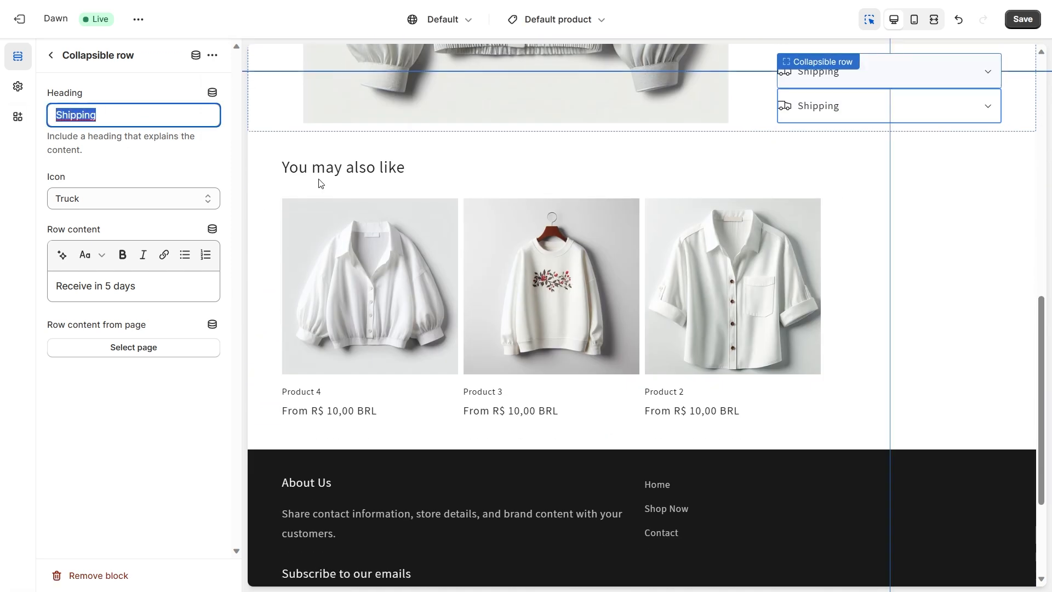
type("Wahs")
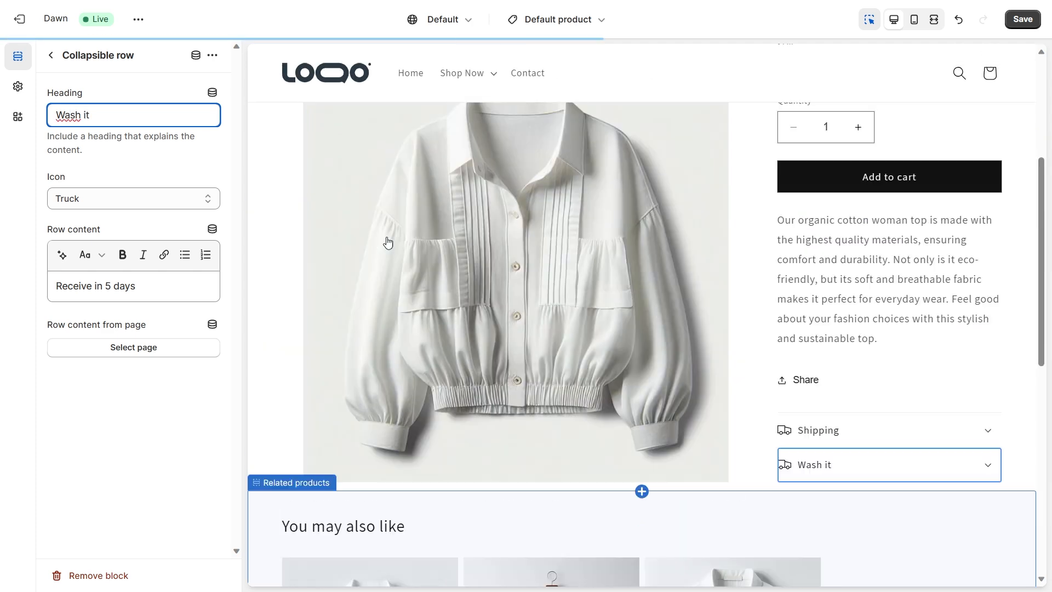
Set the duplicated row's icon to Washing and change its heading to "Washing".
left_click(137, 199)
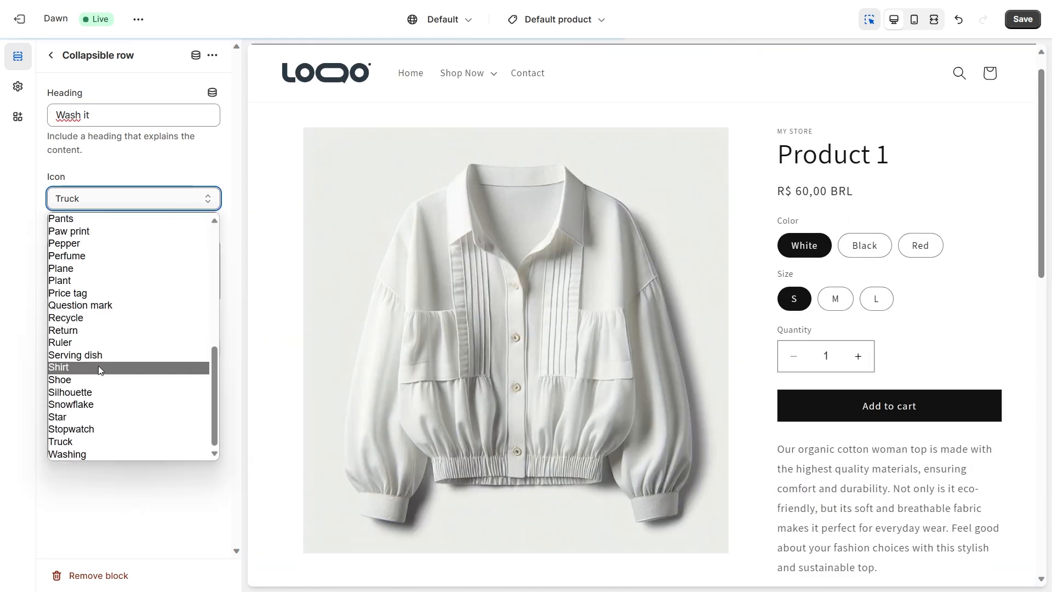
left_click(87, 454)
left_click_drag(82, 120, 150, 107)
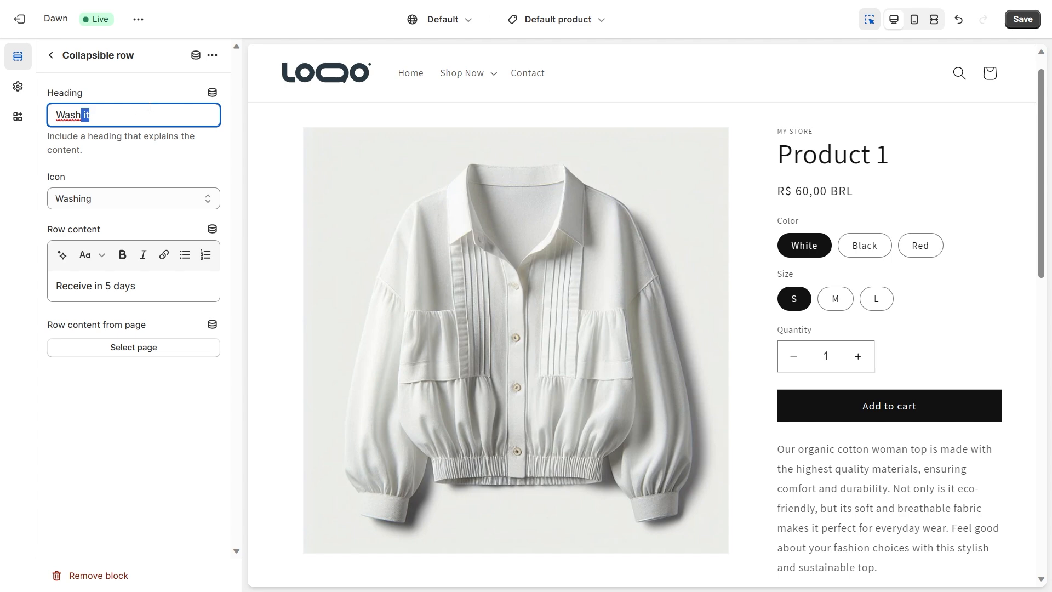
type("ing")
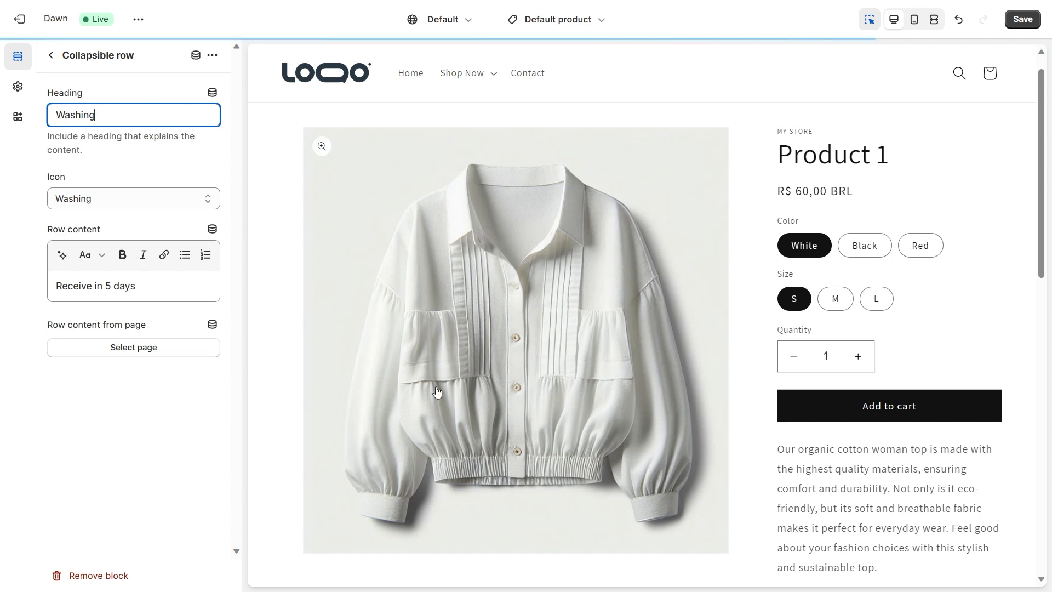
Duplicate the Washing row, and give the copy the Recycle icon and the heading "Recycle".
left_click(212, 55)
left_click(241, 80)
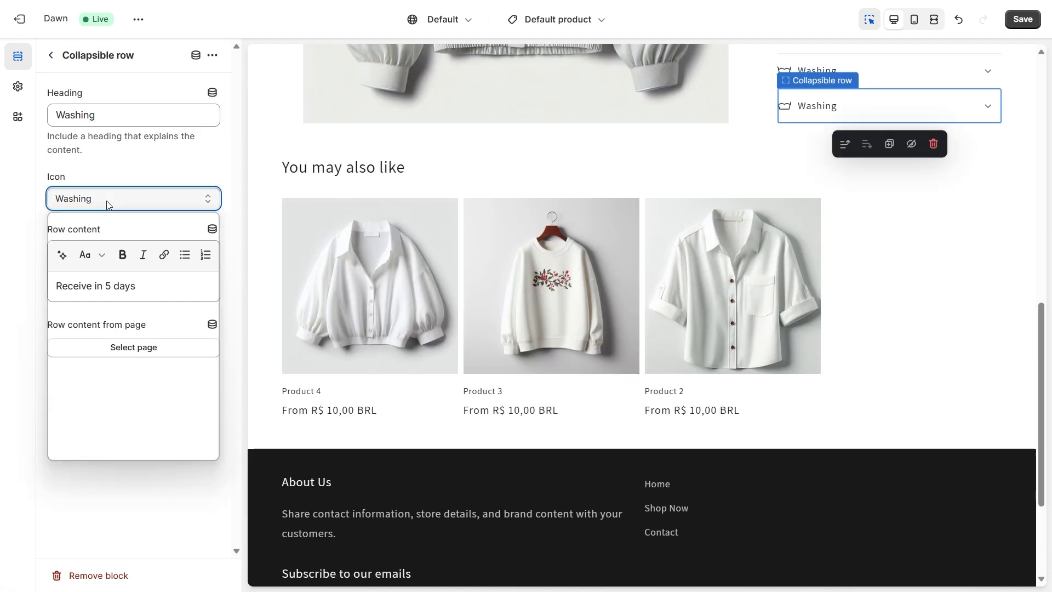
left_click(106, 199)
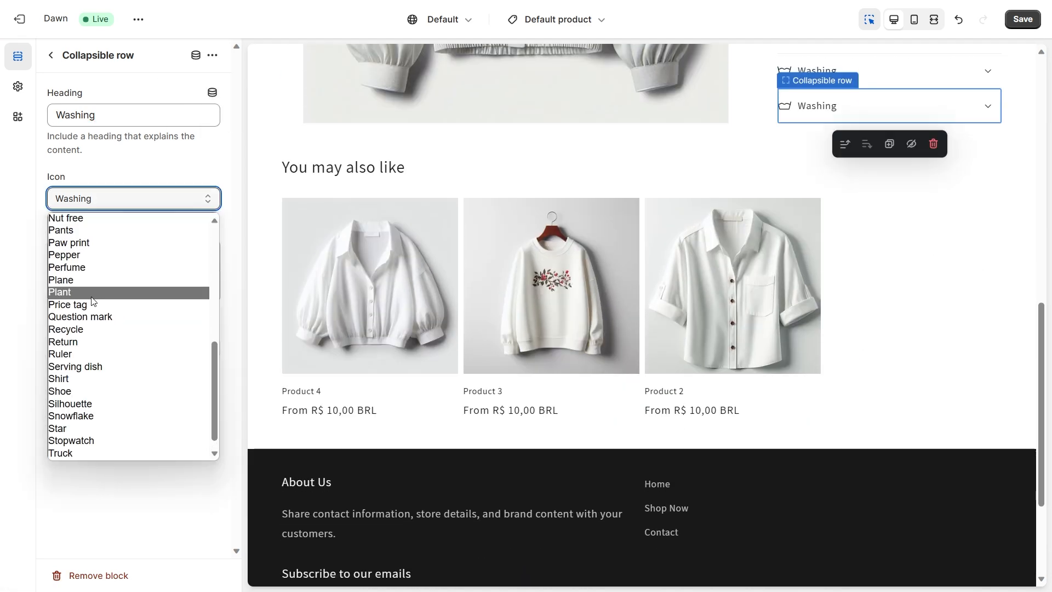
left_click(90, 329)
left_click_drag(123, 117, 43, 117)
type("Recycle")
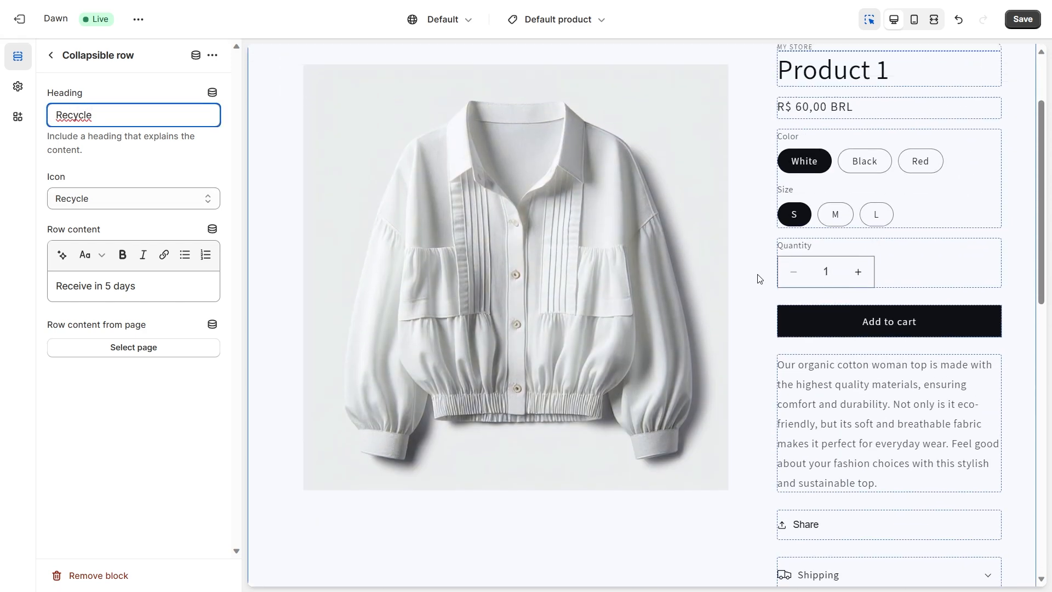
left_click(52, 56)
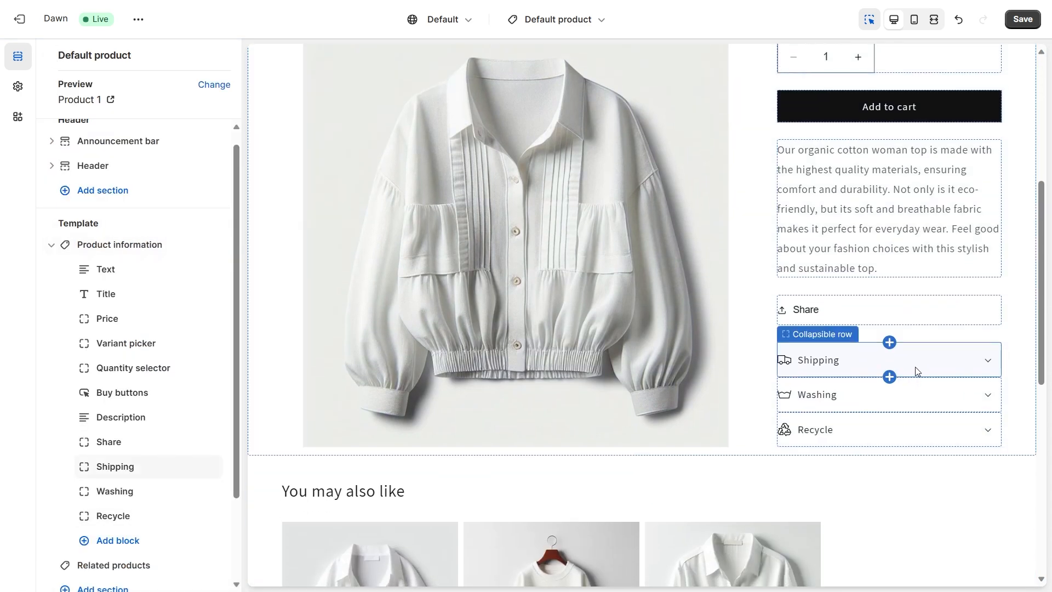
Try to expand the Shipping row in the preview, and return to the section list.
left_click(915, 366)
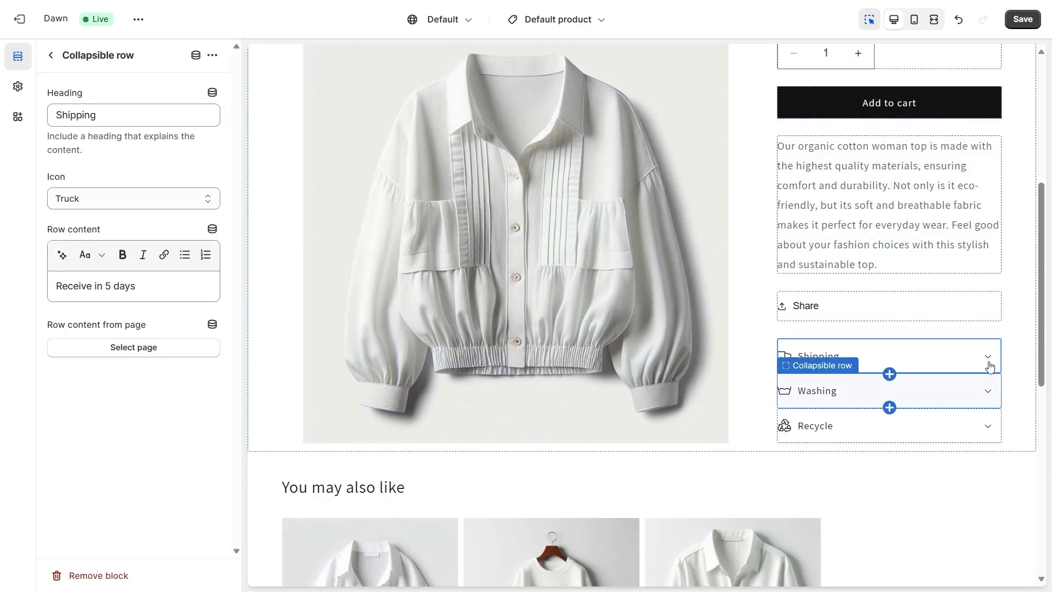
left_click(989, 365)
left_click(988, 365)
left_click(988, 365)
left_click(988, 364)
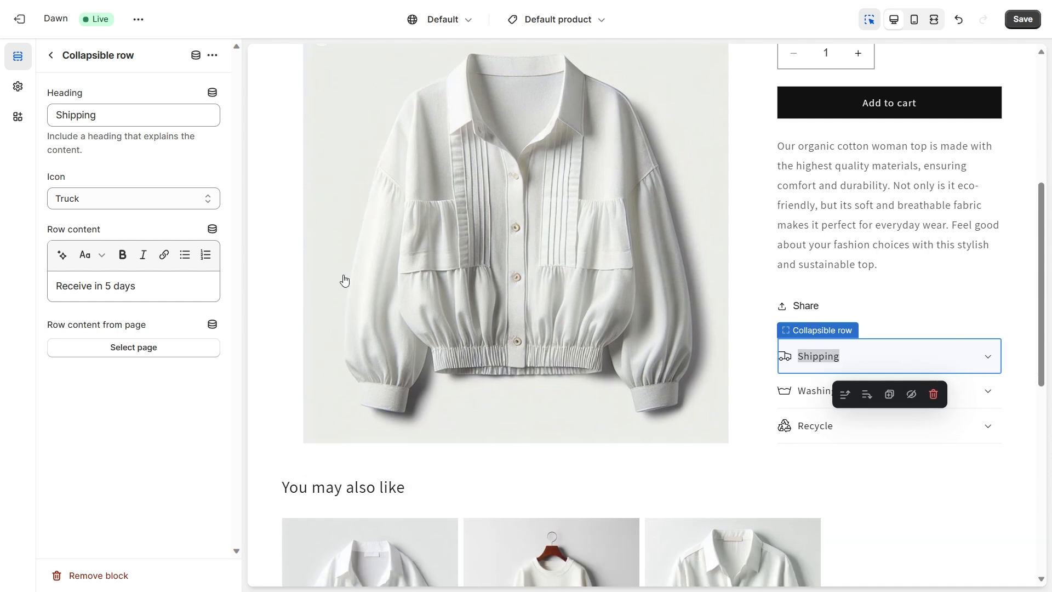
left_click(53, 58)
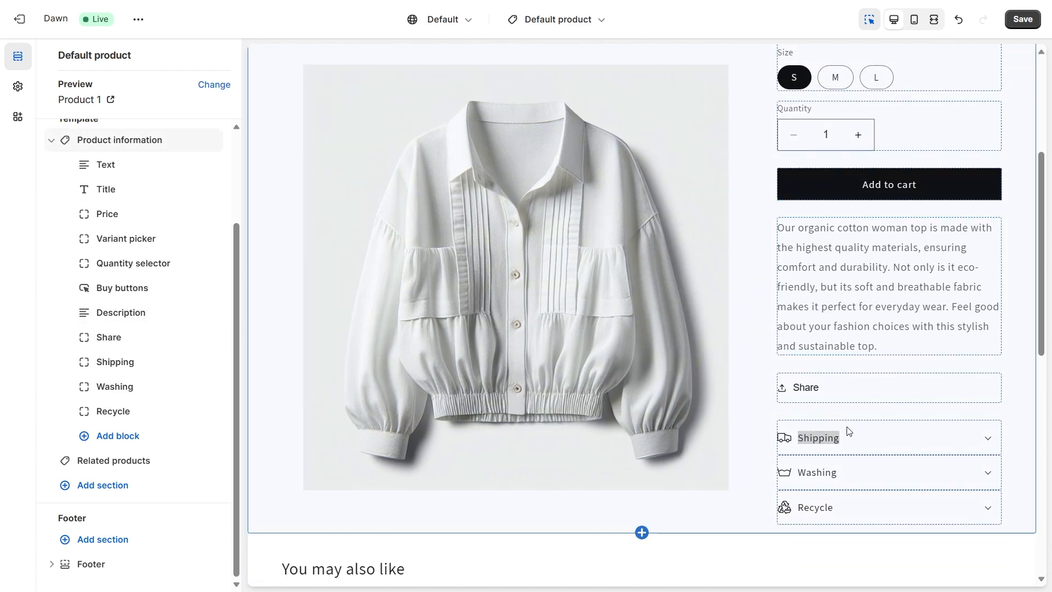
Examine the dynamic sources available for the Shipping row's content without connecting one.
left_click(843, 443)
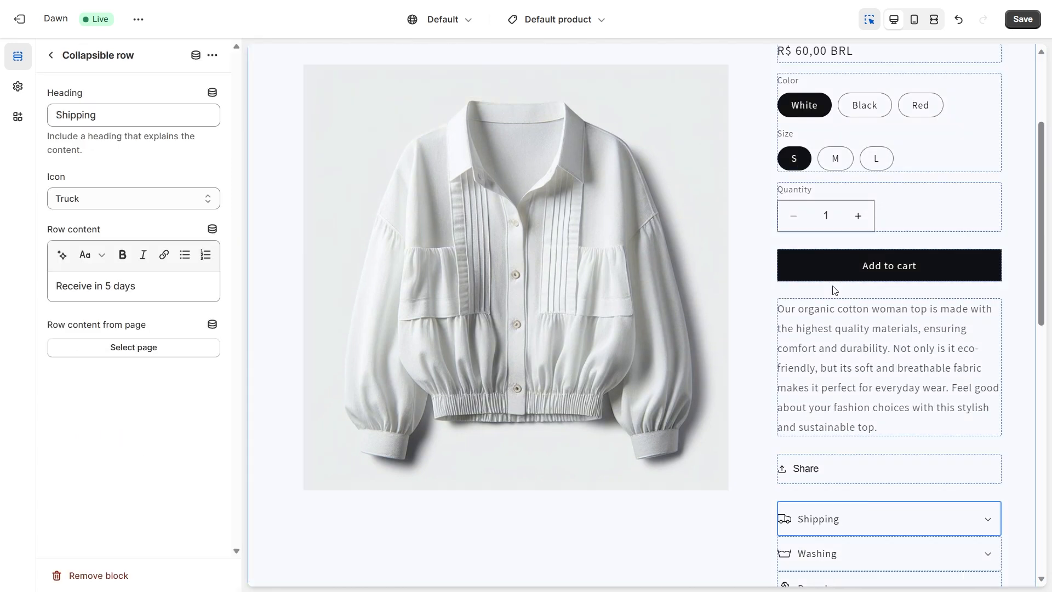
left_click(213, 235)
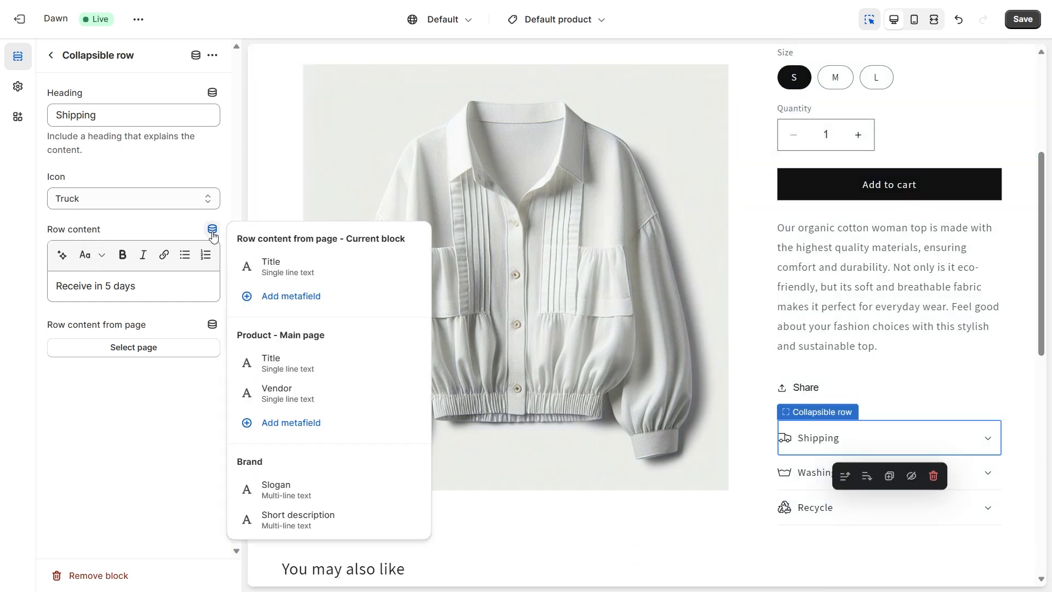
left_click(142, 231)
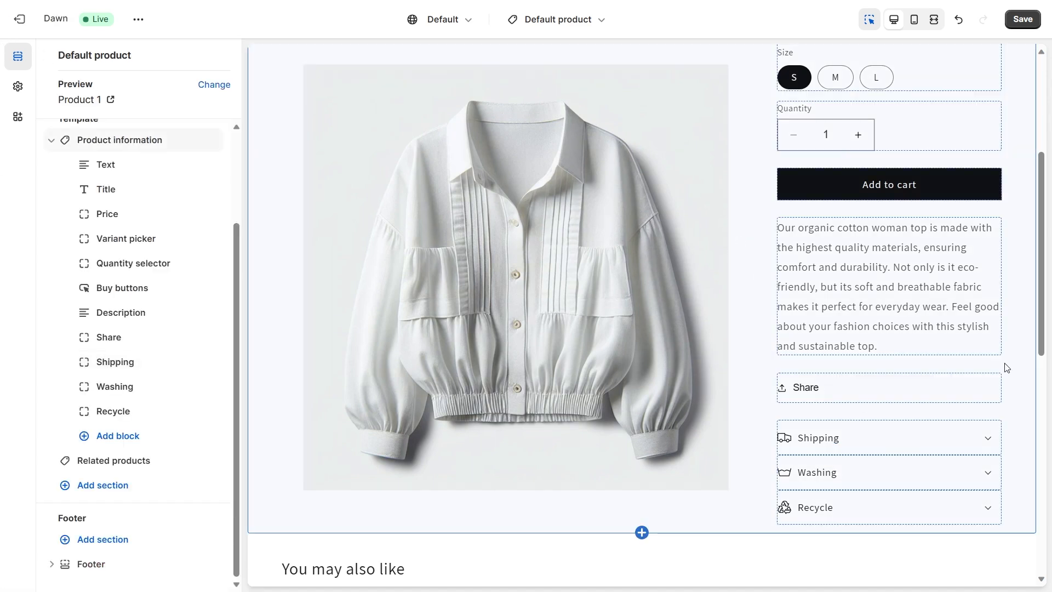
Move the Share block below Recycle, and add a Pop-up block at the end of Product information.
left_click_drag(84, 337, 97, 411)
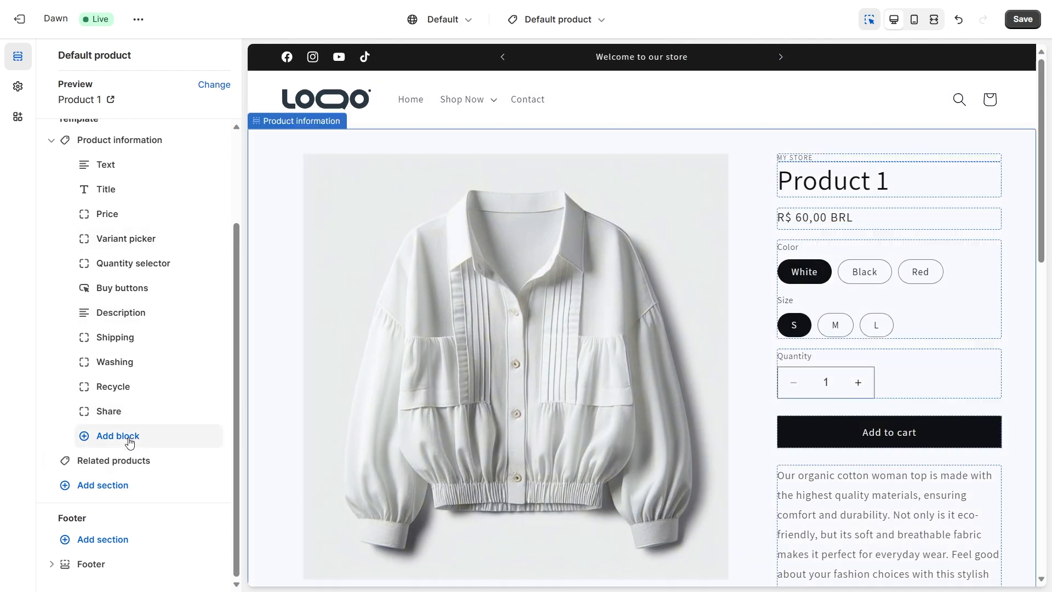
left_click(129, 437)
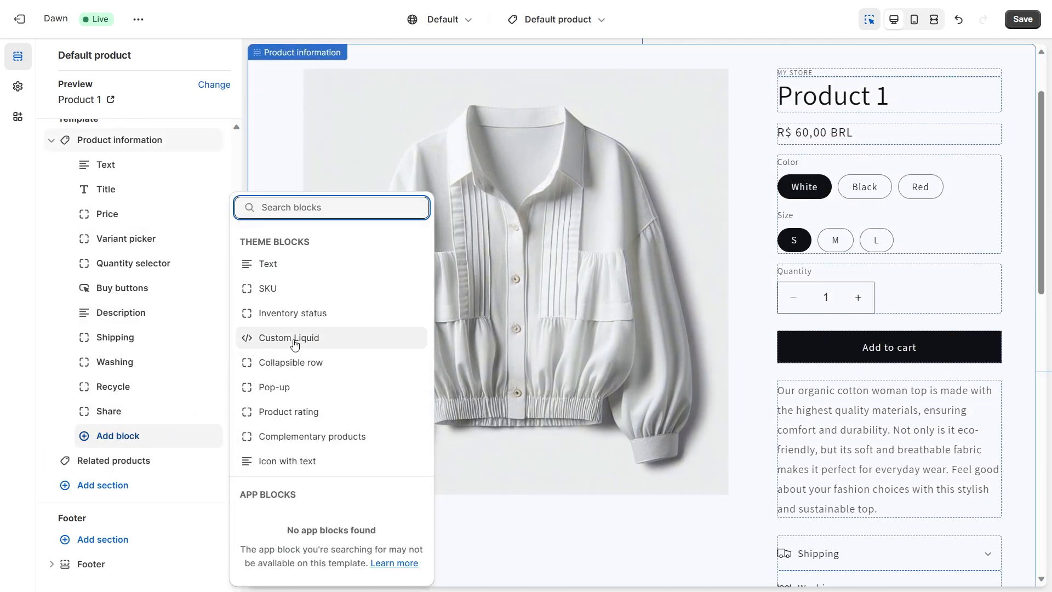
left_click(305, 386)
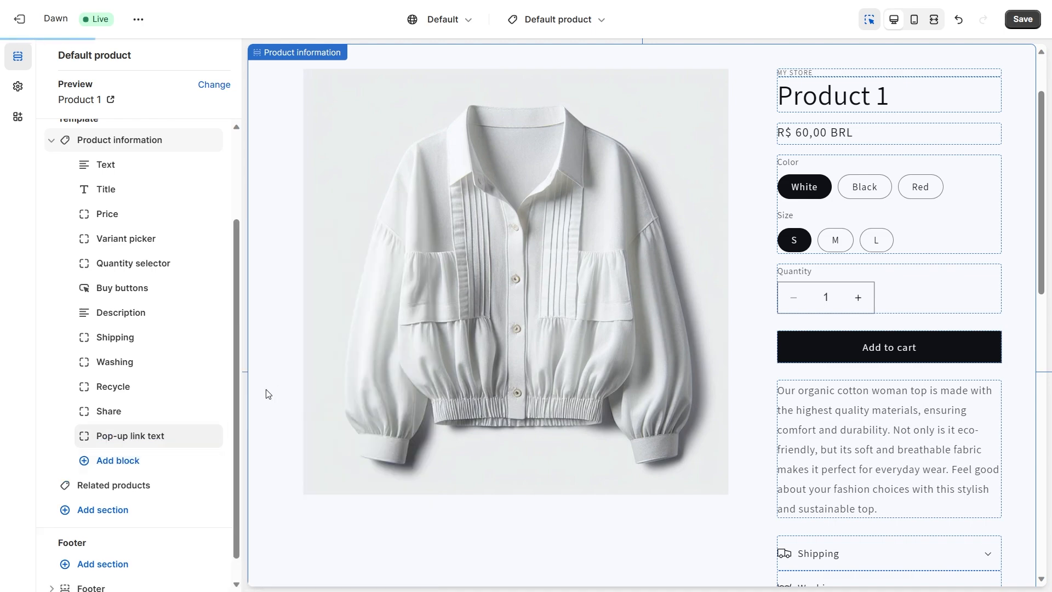
Set the Pop-up block's link label to "Size Guide".
left_click(202, 439)
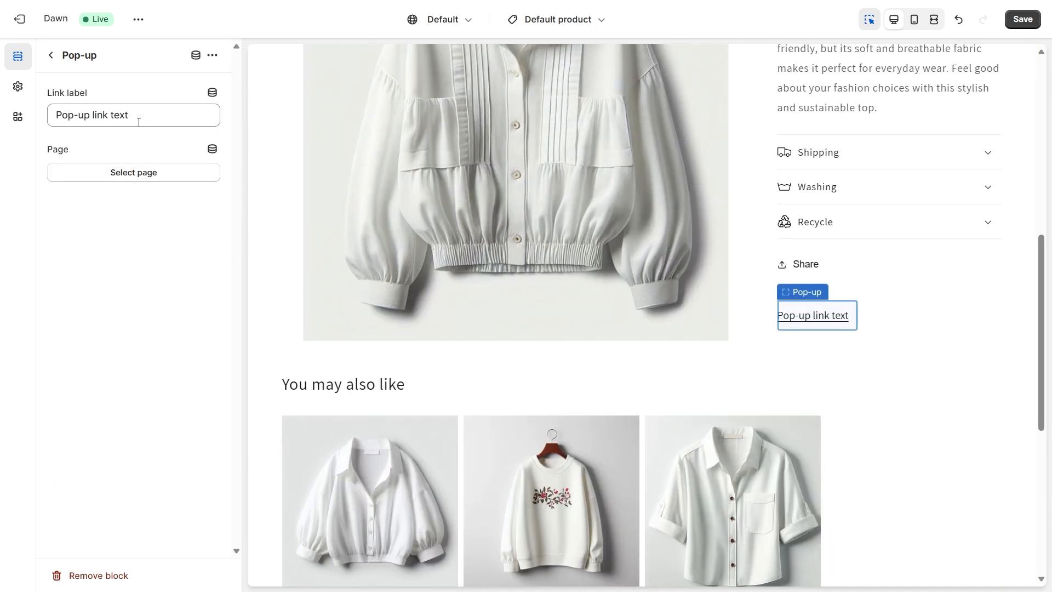
left_click_drag(138, 119, 4, 117)
type("Size Guide")
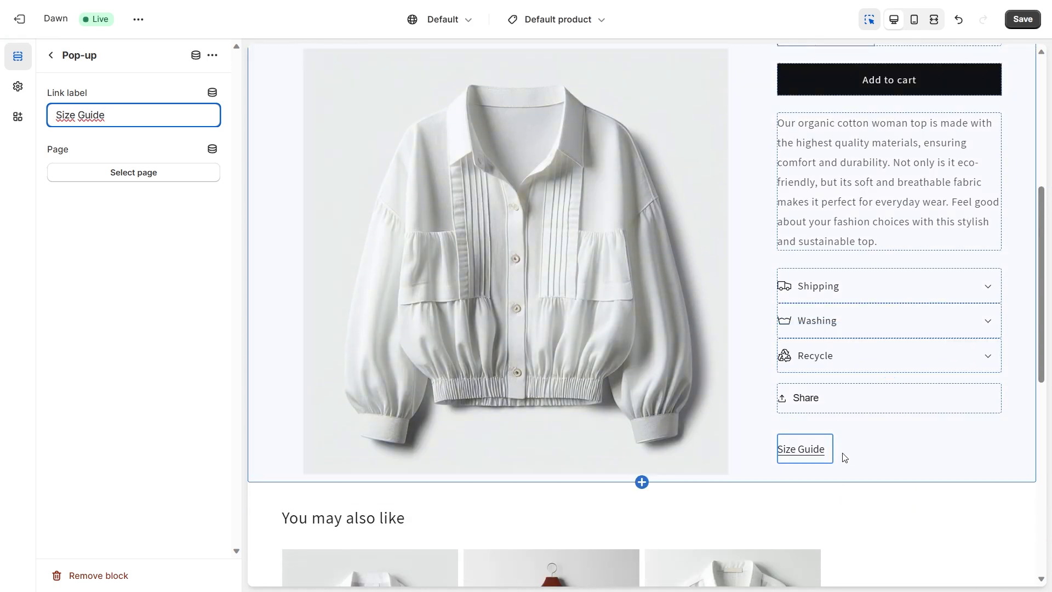
Create a new page for the Size Guide pop-up and title it "Sizing".
left_click(151, 174)
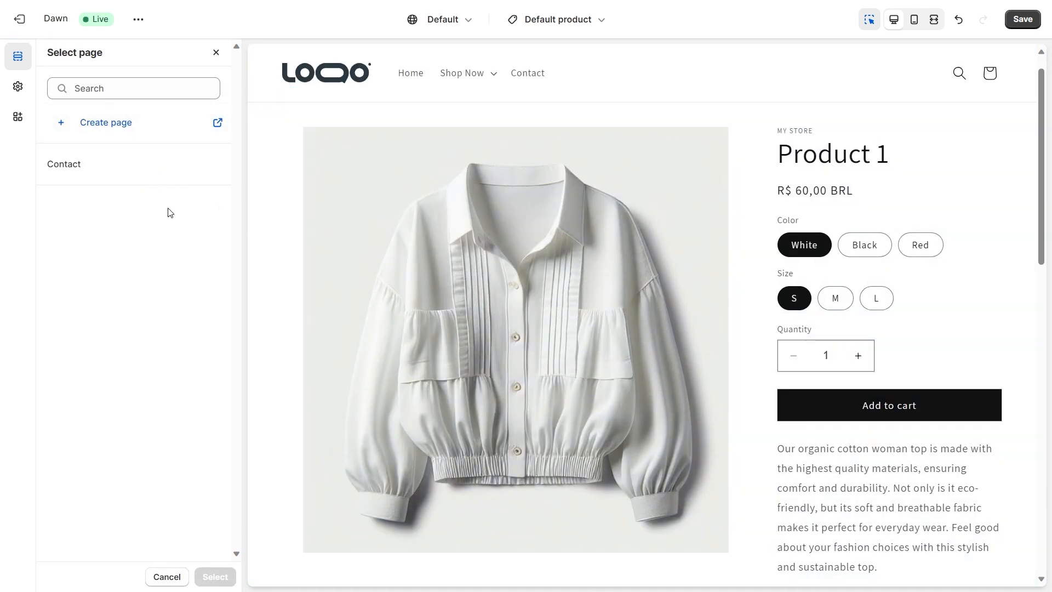
left_click(114, 121)
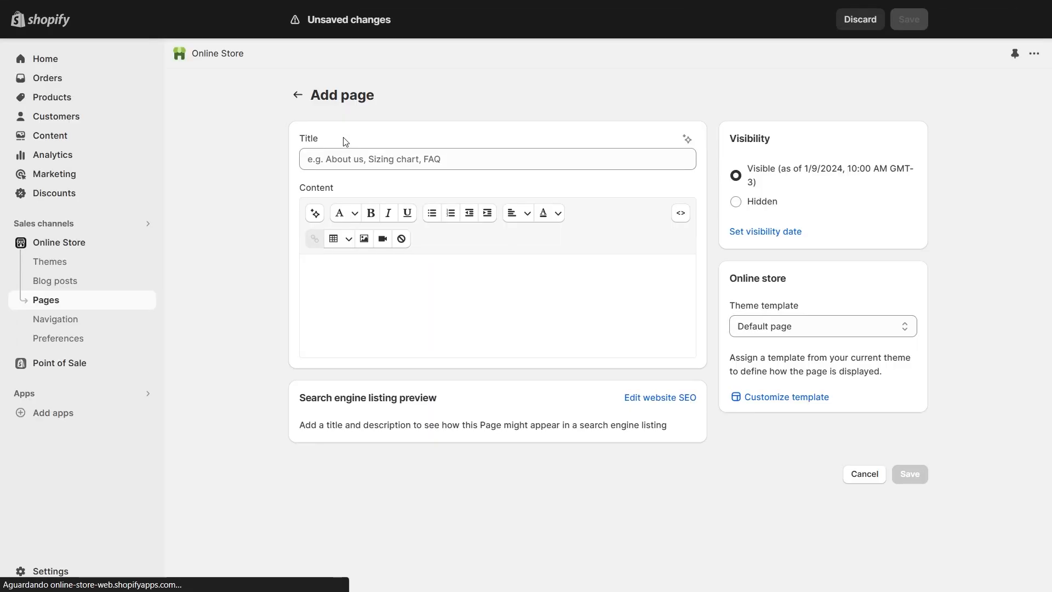
type("Sizing")
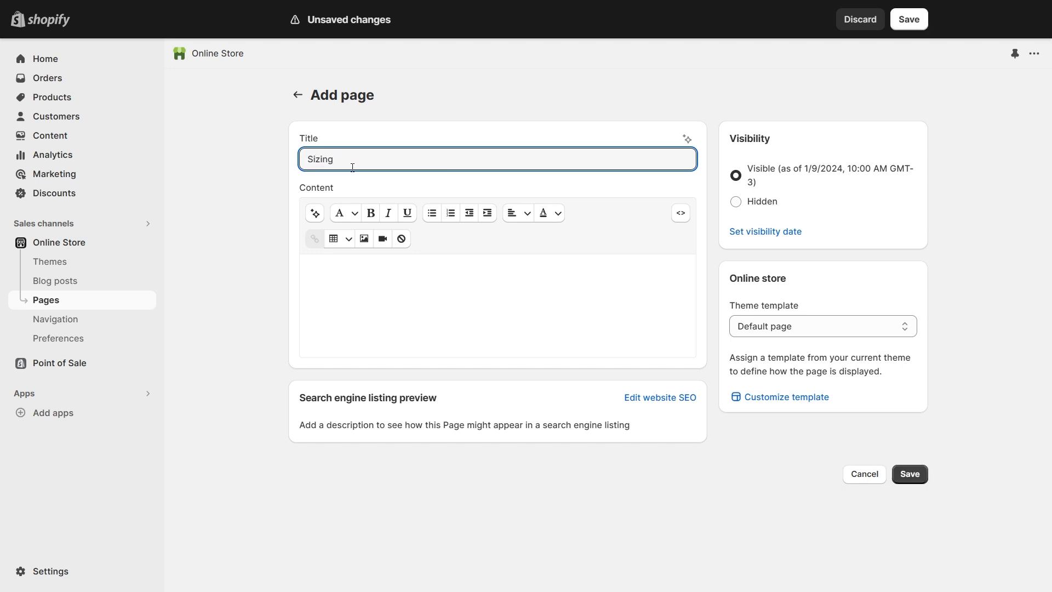
Insert a table in the page content and extend it to three rows for the sizes S, M and L.
left_click(333, 238)
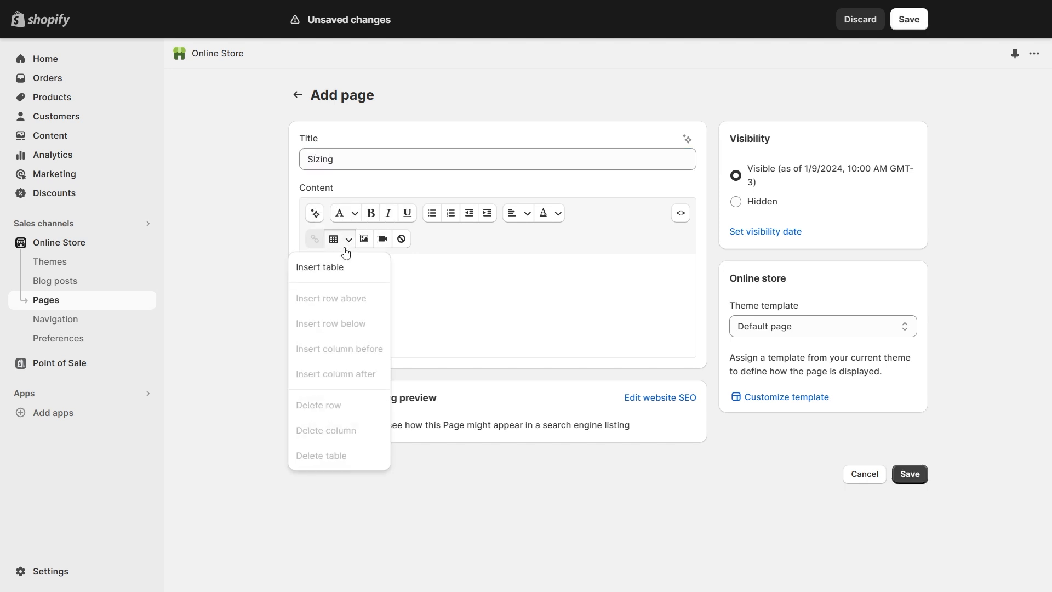
left_click(327, 268)
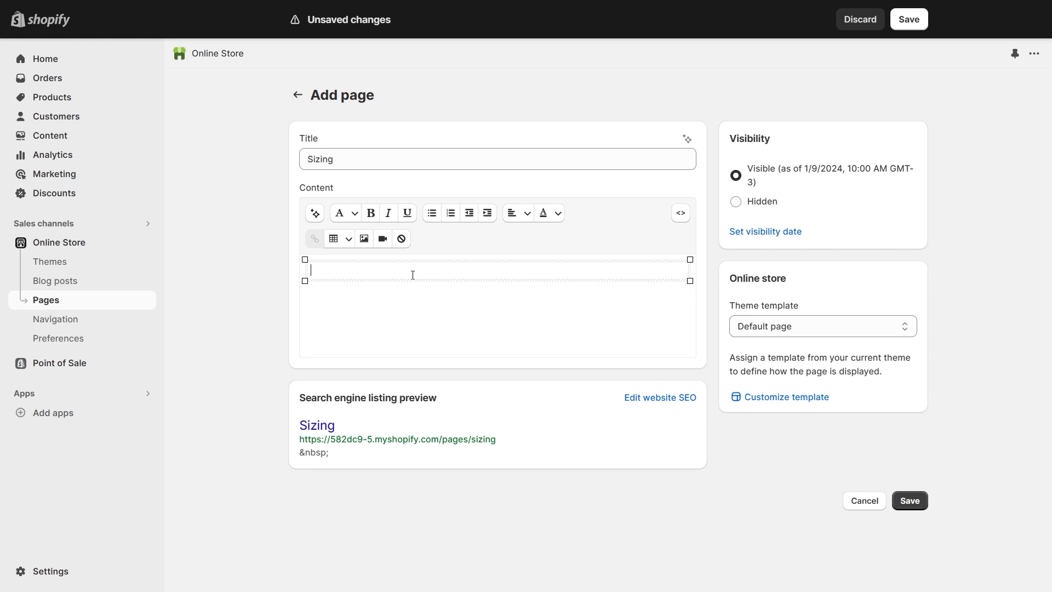
right_click(644, 265)
left_click(580, 268)
key("Tab")
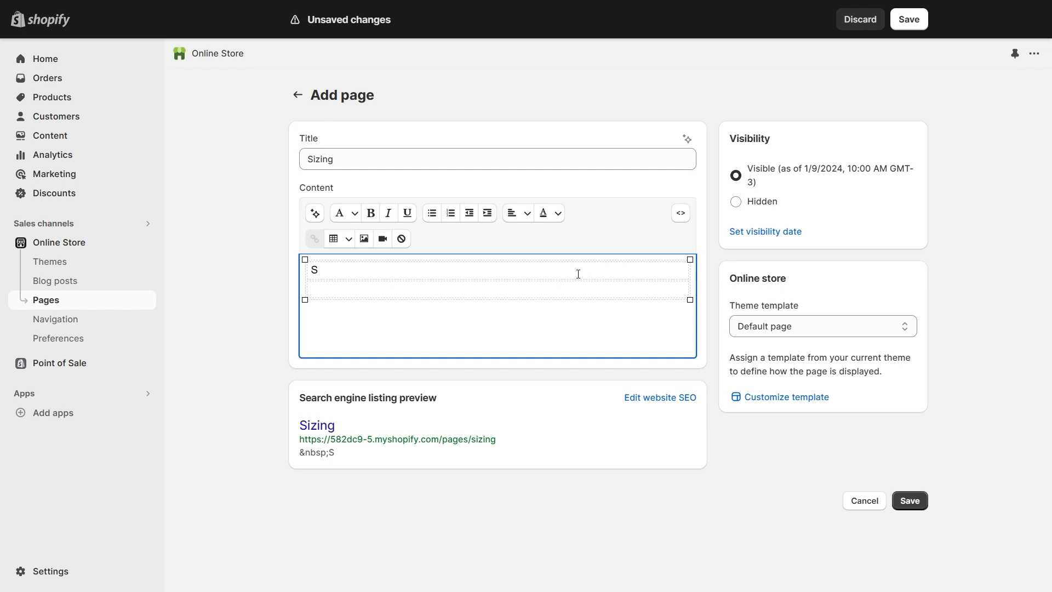
key("Tab")
Narrow the size table and add a second column with 12 in each row, saving the page.
left_click_drag(690, 282, 628, 282)
left_click(333, 239)
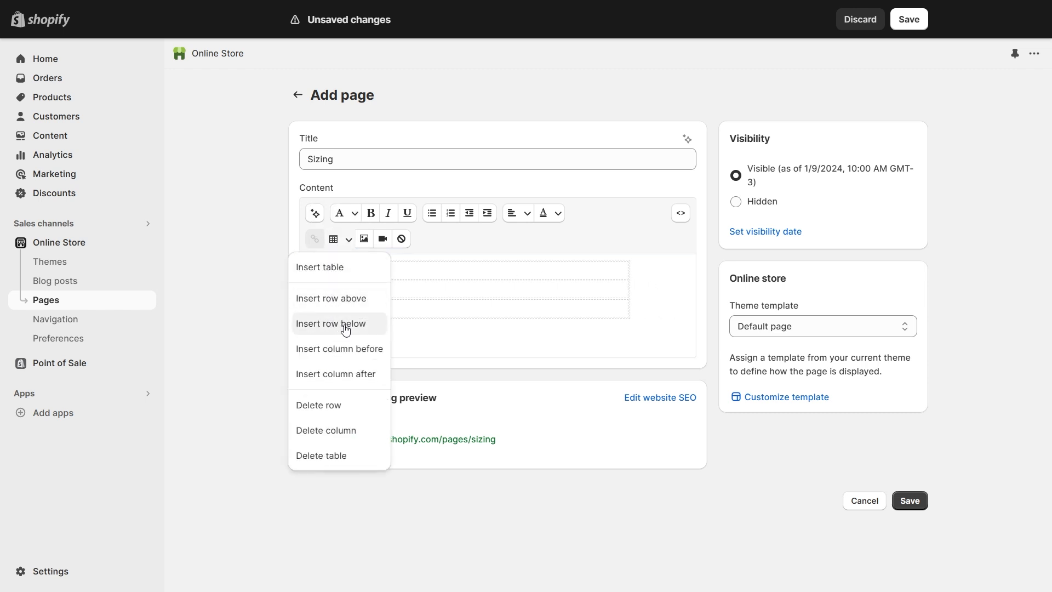
left_click(344, 357)
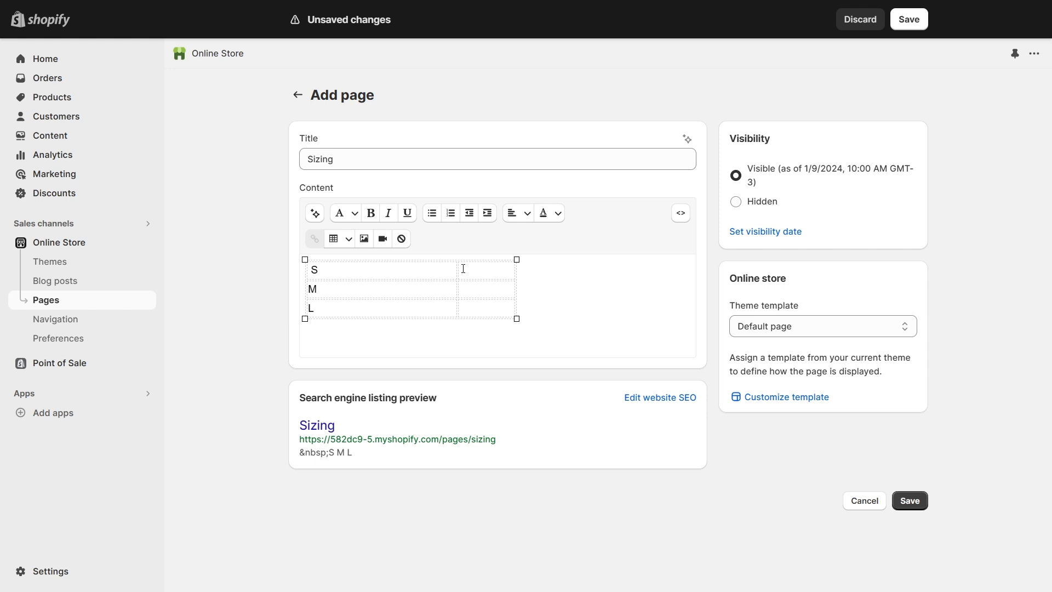
left_click(412, 270)
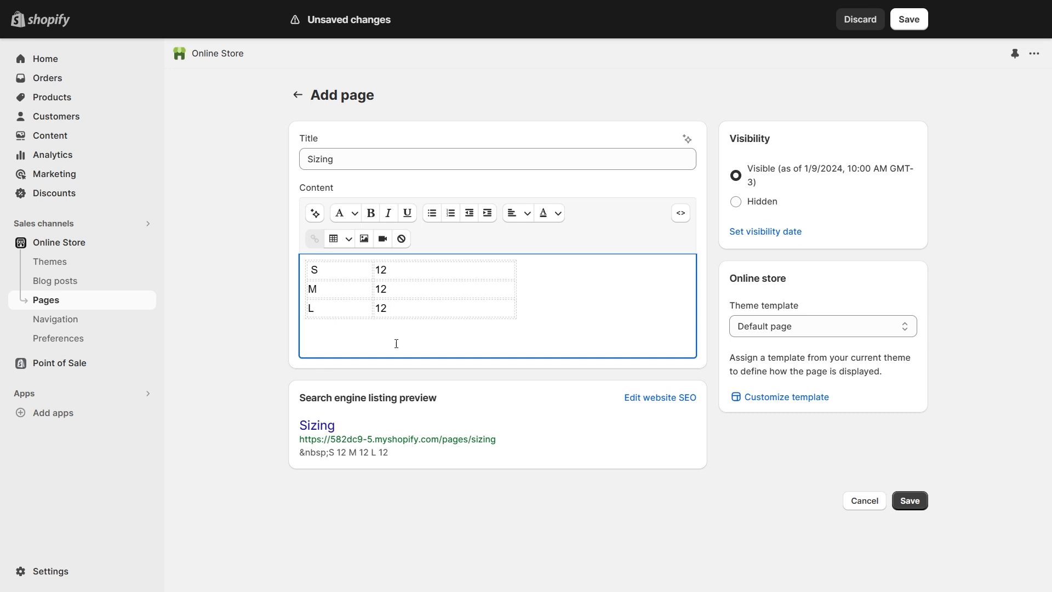
left_click(910, 500)
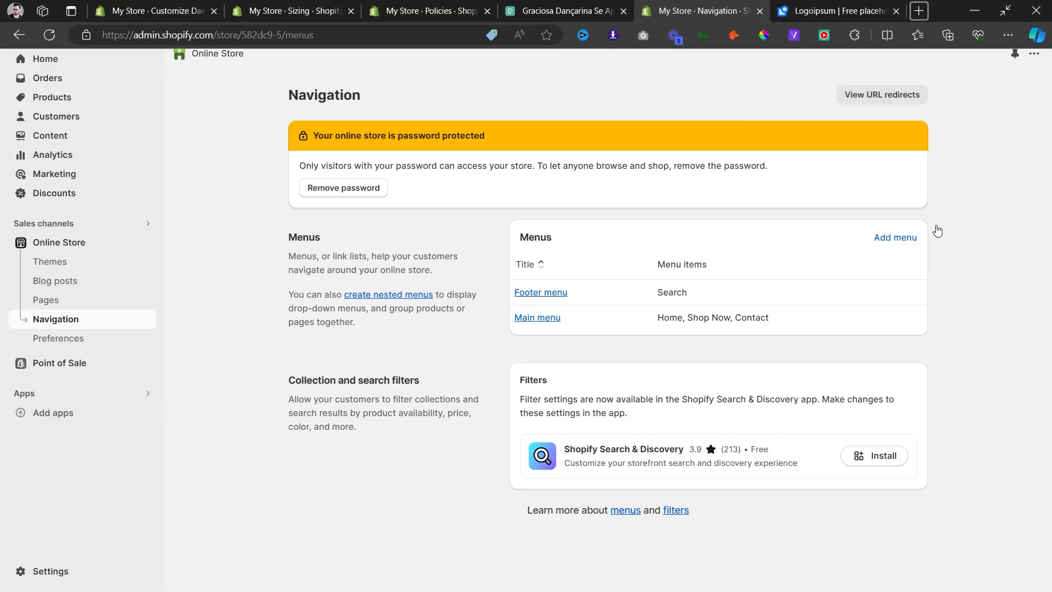
Return to the theme editor and assign the Sizing page to the Pop-up block.
left_click(143, 4)
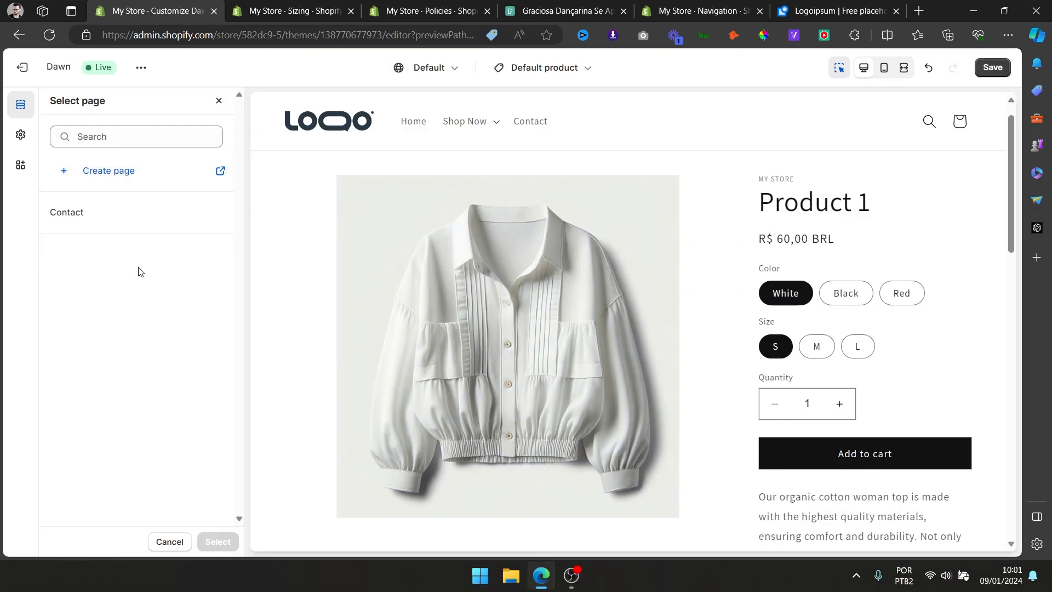
key("F11")
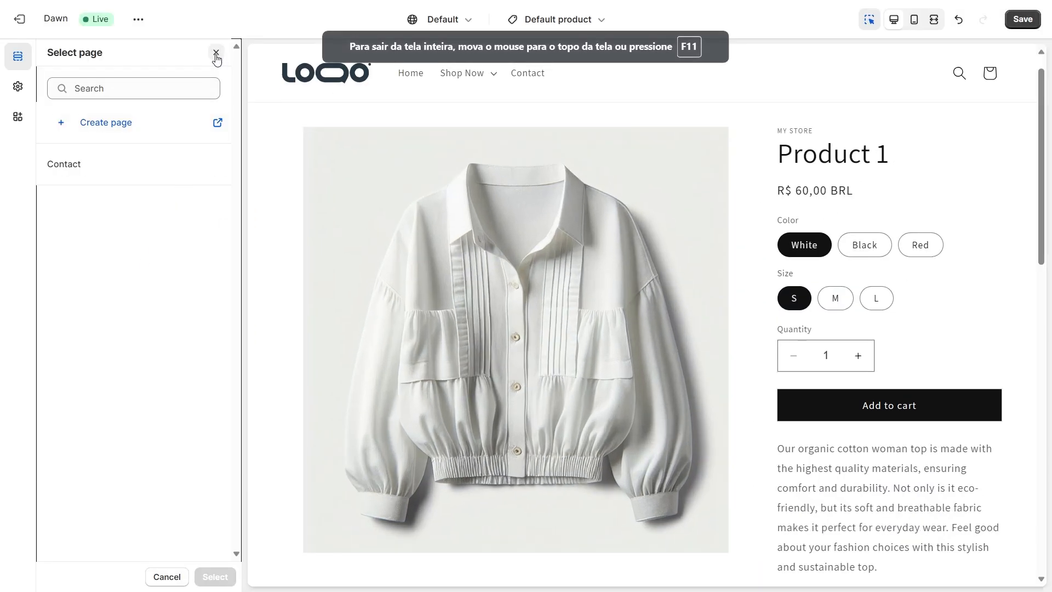
left_click(215, 53)
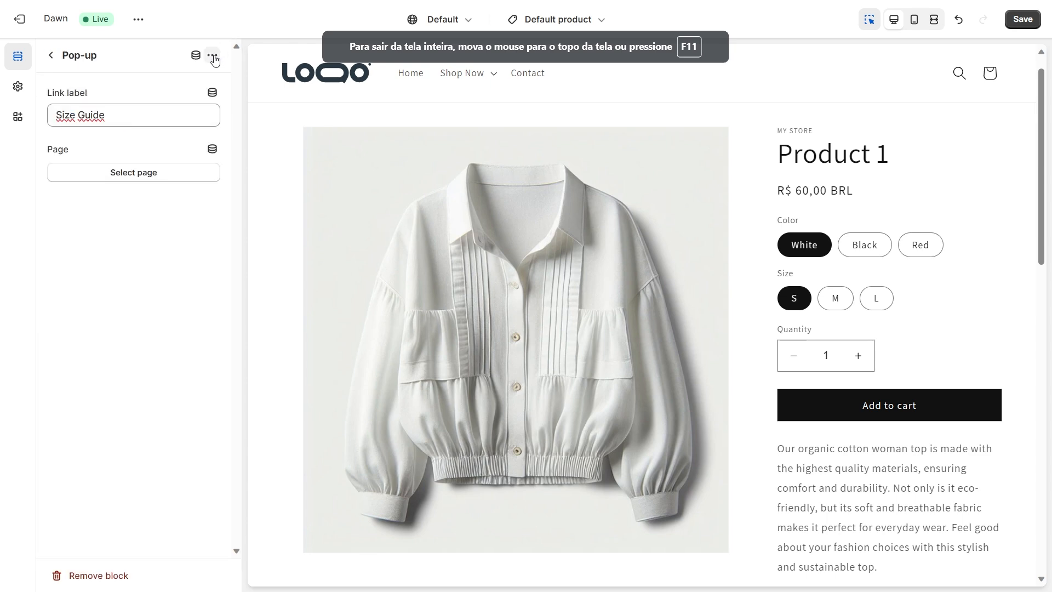
left_click(155, 173)
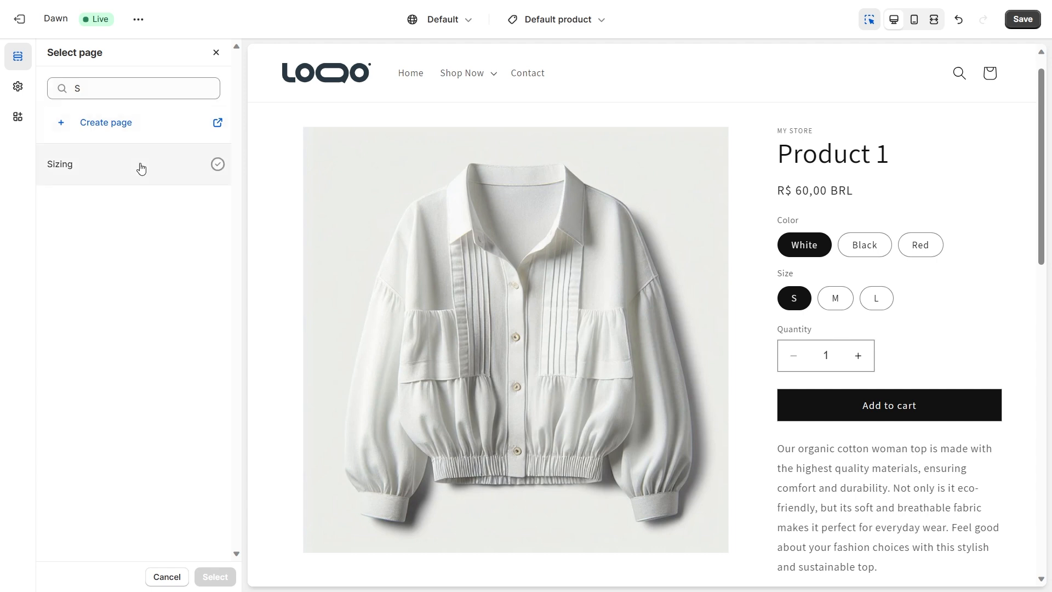
left_click(141, 166)
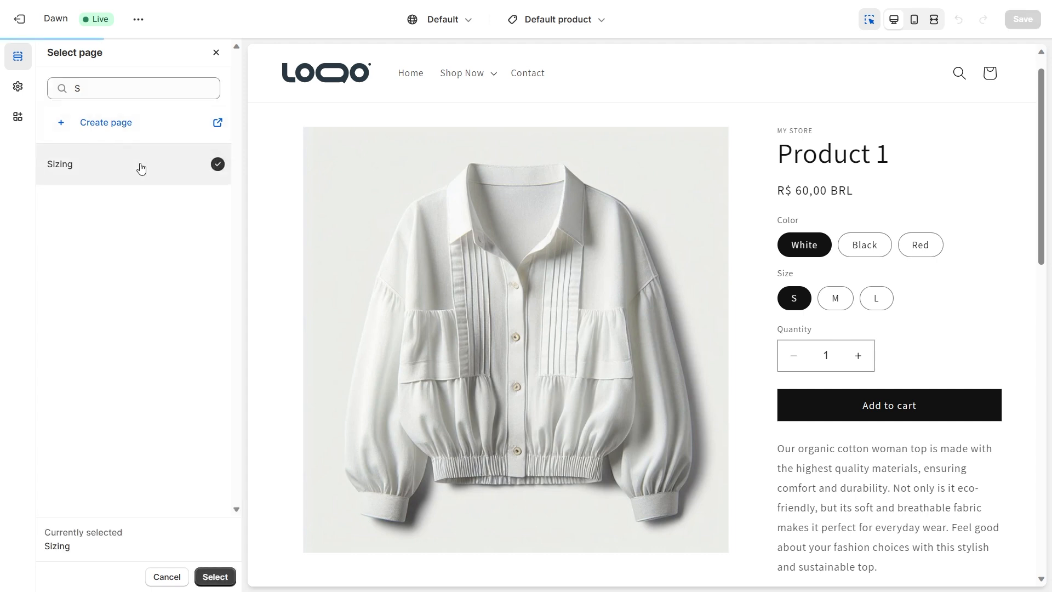
left_click(214, 576)
Move the Size Guide block directly below the Variant picker in Product information.
left_click(55, 56)
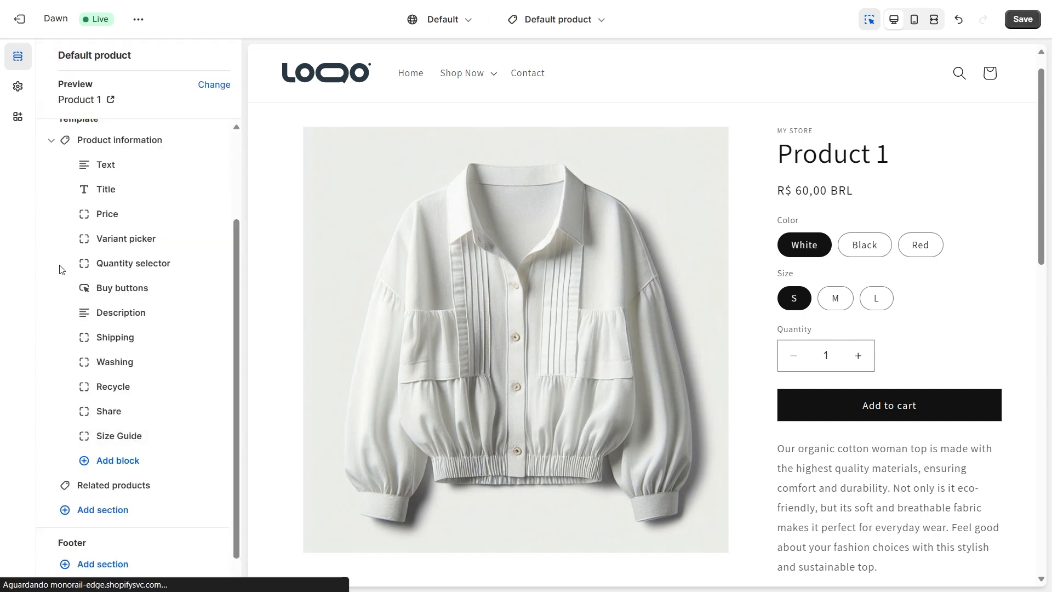
left_click_drag(91, 434, 90, 235)
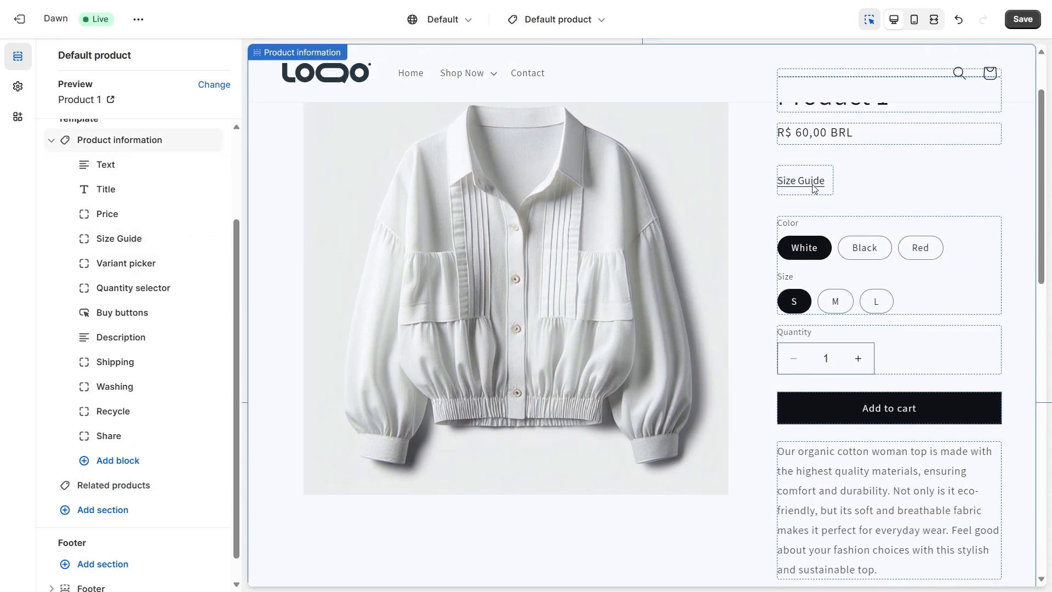
left_click_drag(85, 239, 104, 265)
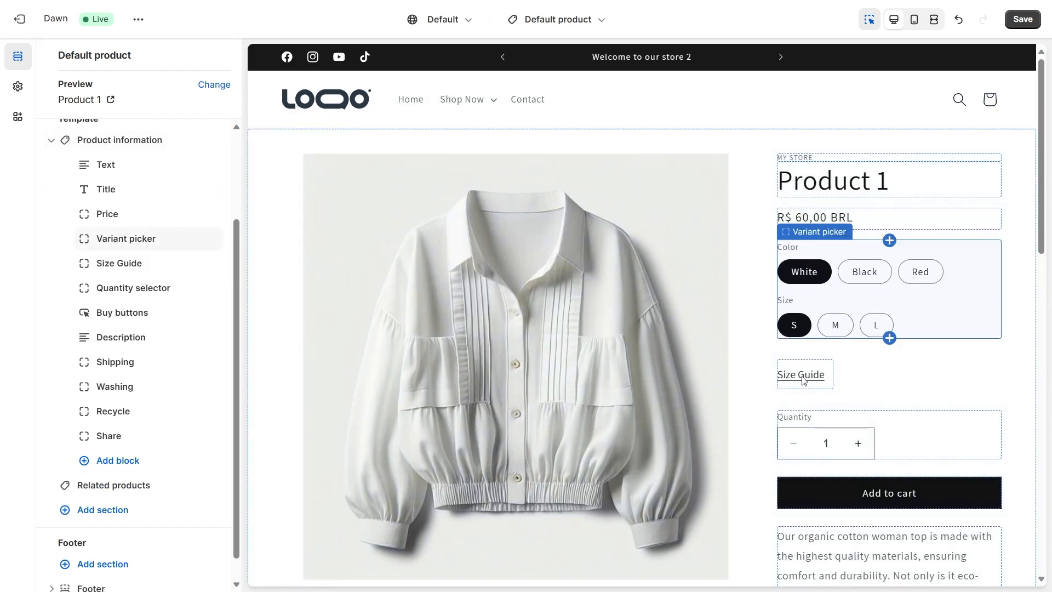
Test opening and closing the Size Guide pop-up in the preview, and save the product template.
left_click(803, 379)
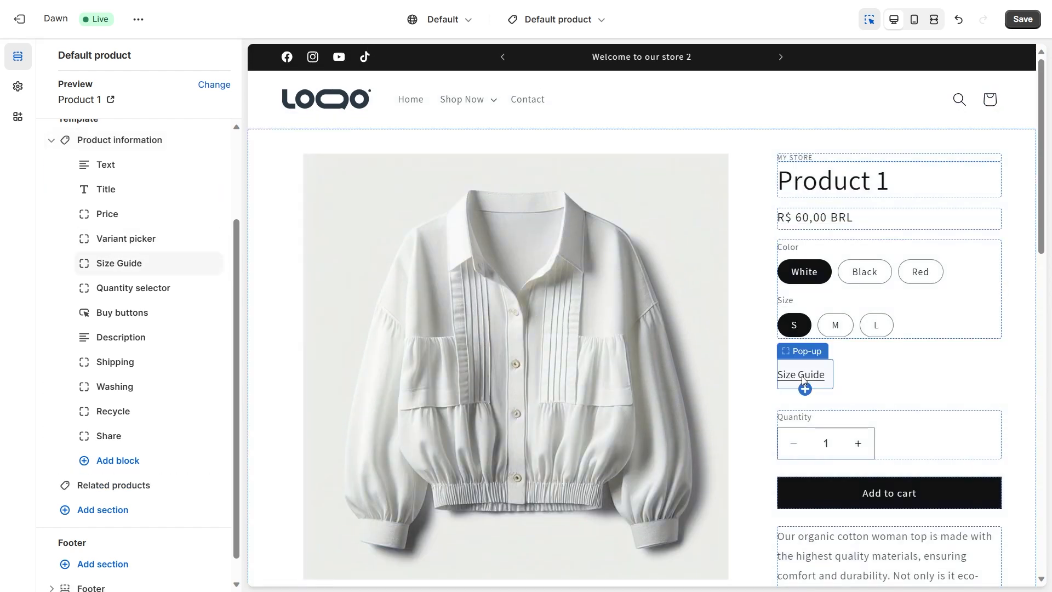
left_click(811, 289)
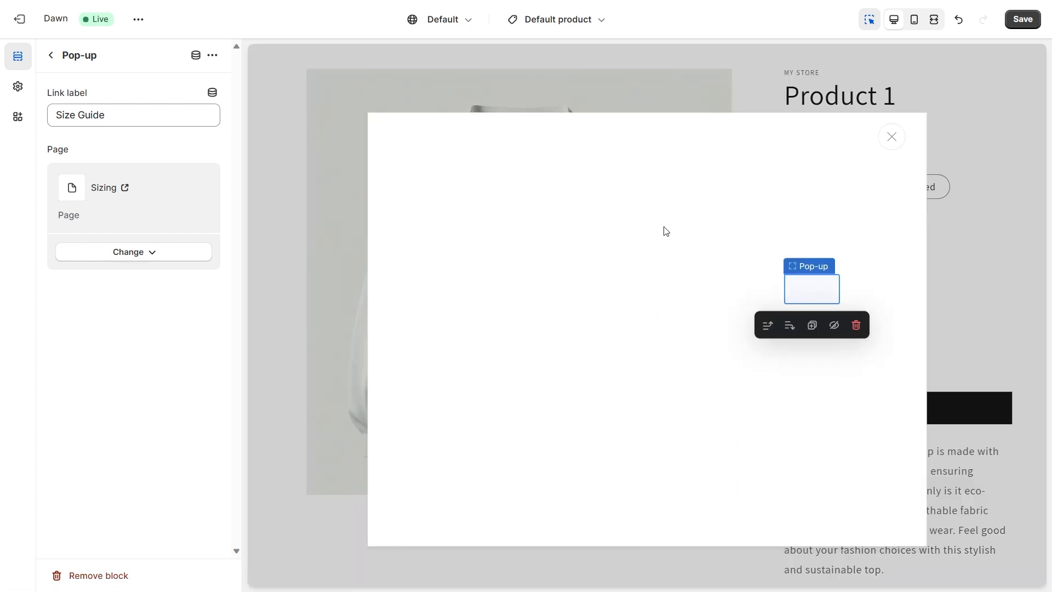
left_click(890, 144)
left_click(811, 290)
left_click(890, 140)
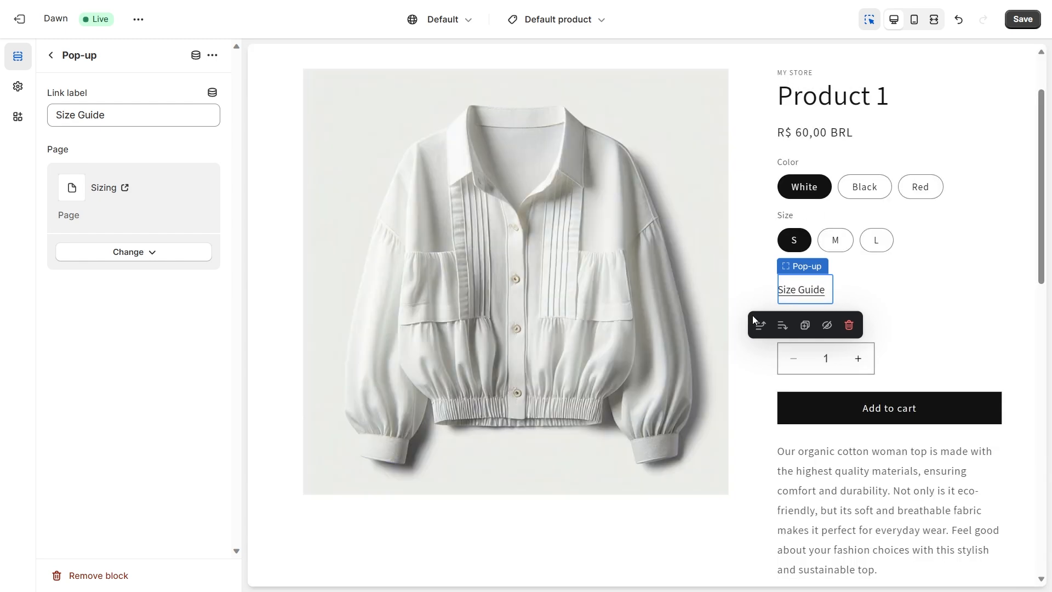
left_click(784, 291)
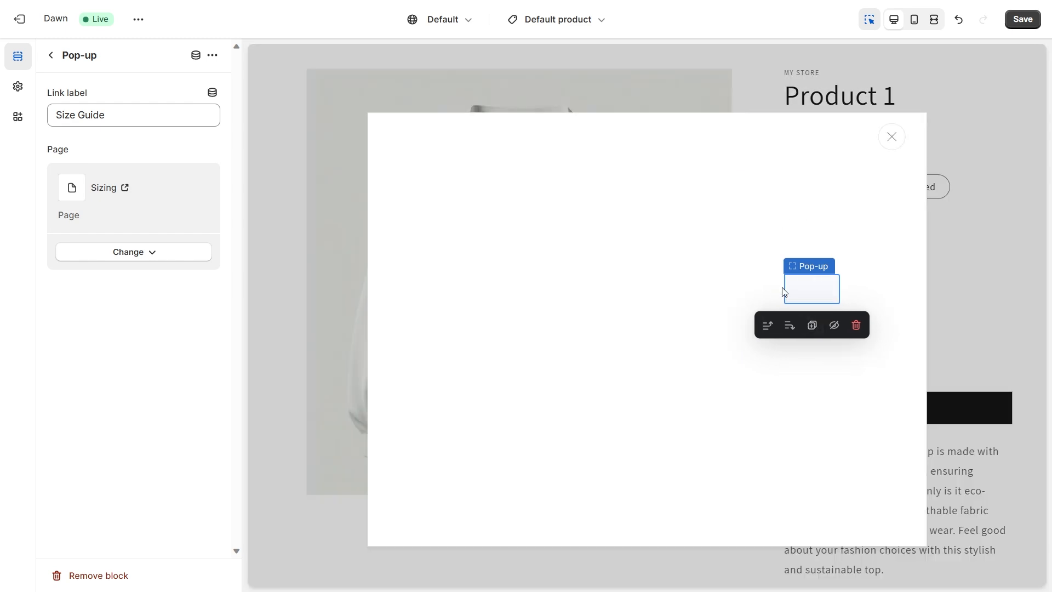
left_click(893, 137)
left_click(1020, 20)
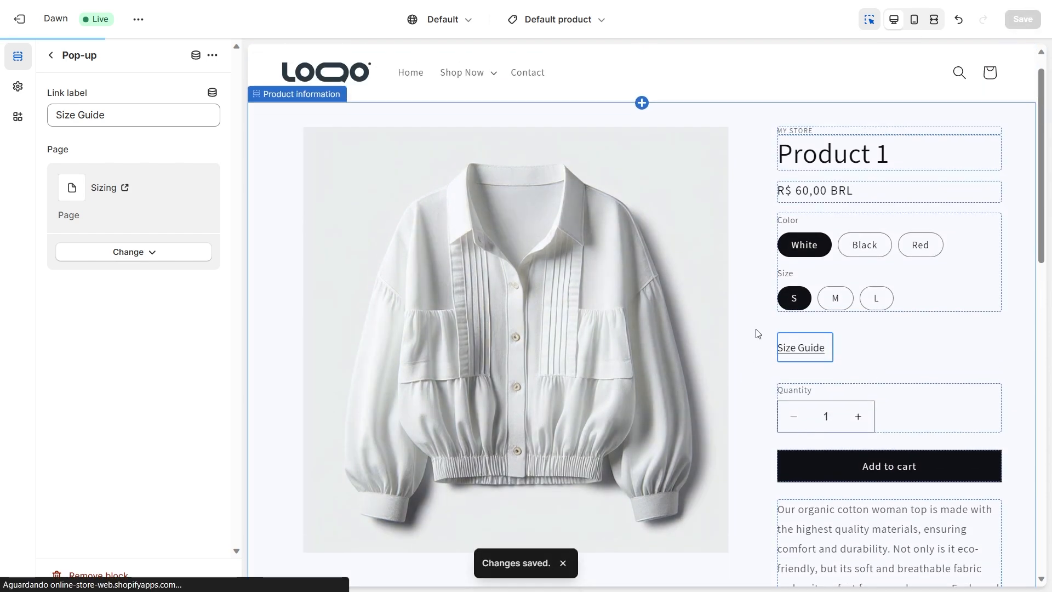
Open the Related products section and review its heading, layout and product card settings alongside the page preview.
scroll(764, 320, "down", 5)
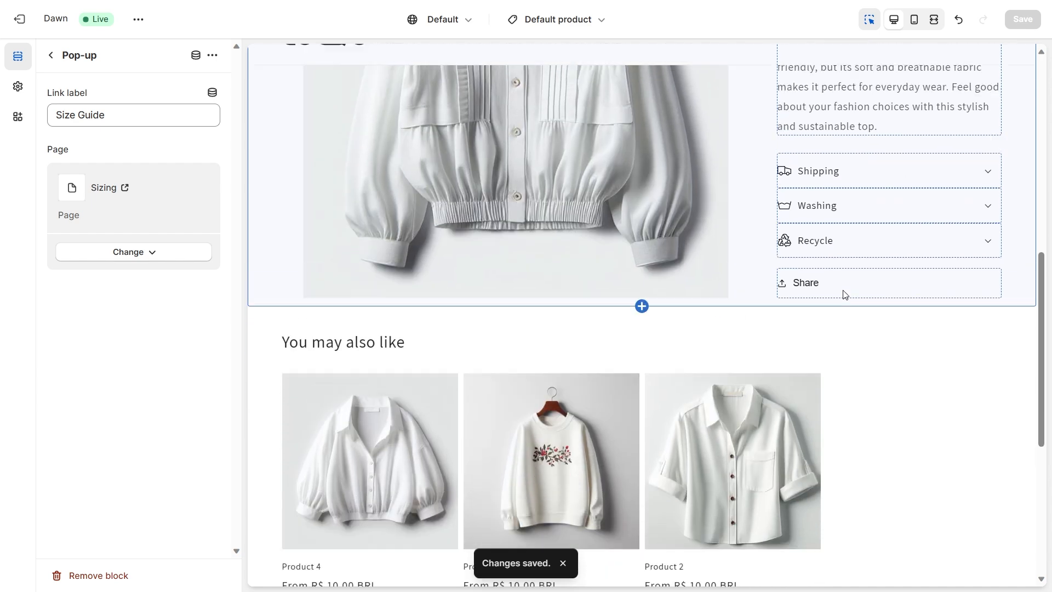
scroll(844, 295, "down", 2)
left_click(910, 321)
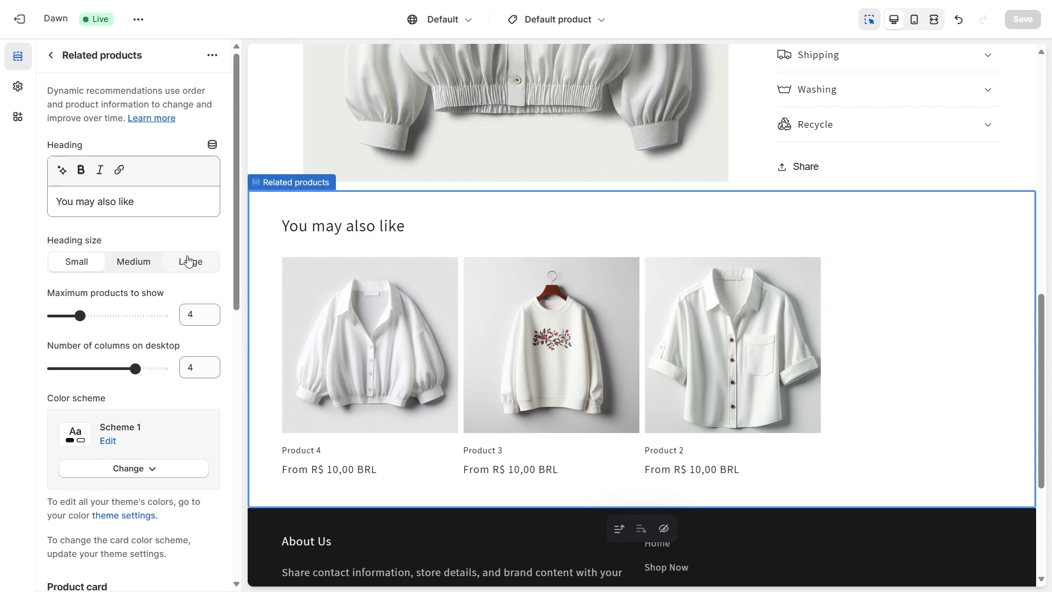
scroll(132, 380, "down", 10)
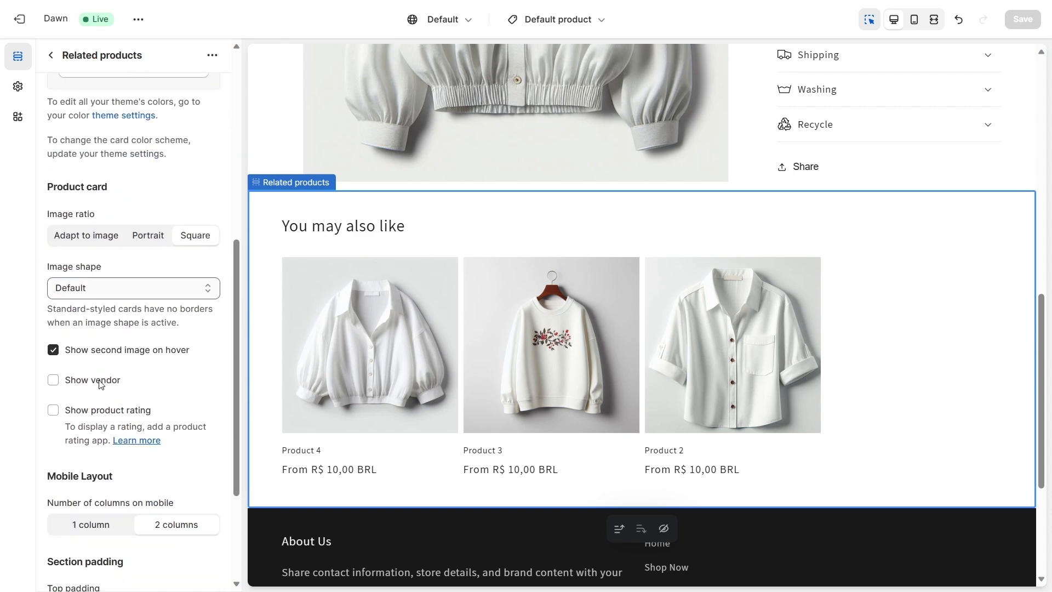
scroll(128, 398, "up", 10)
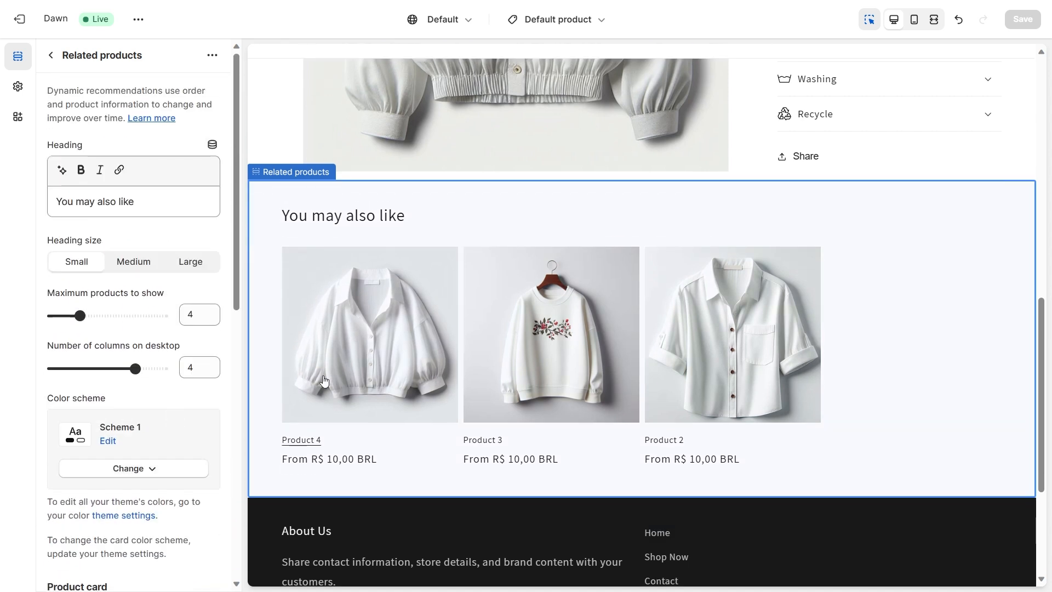
scroll(881, 363, "up", 2)
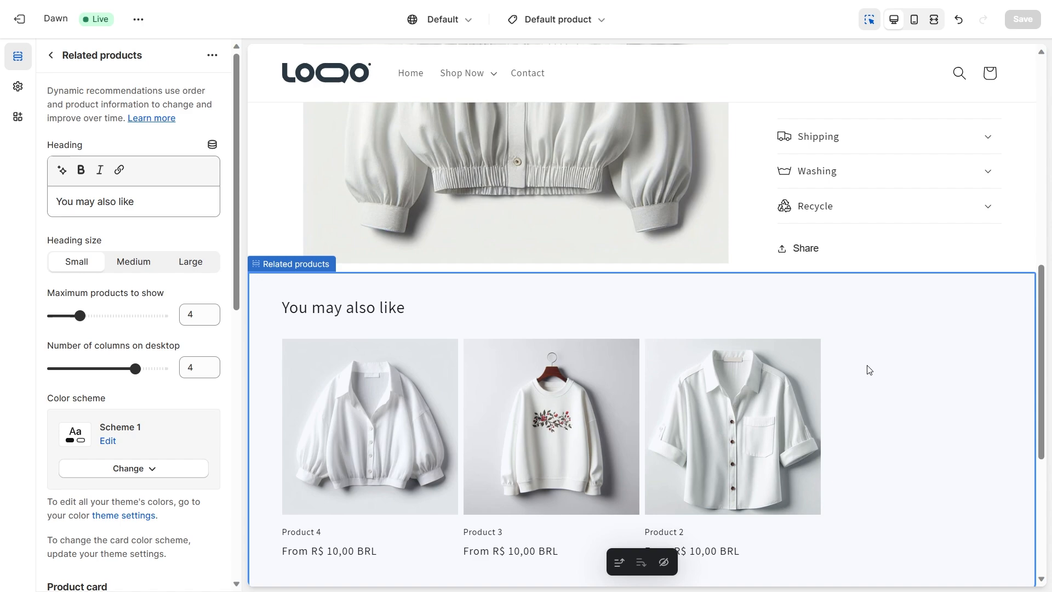
scroll(870, 370, "up", 10)
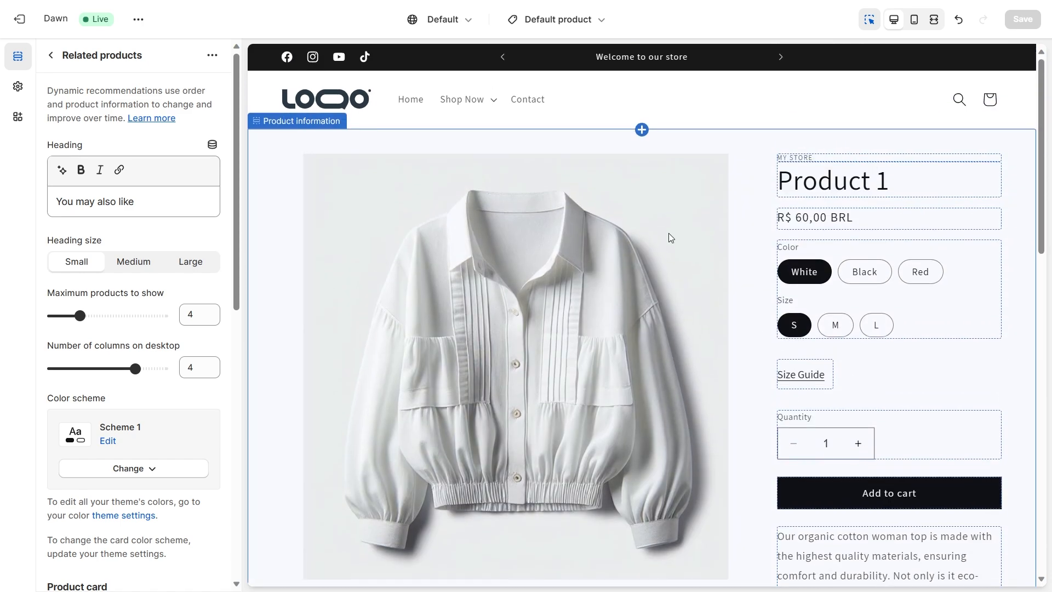
Set the Related products section to 3 columns on desktop and a maximum of 3 products.
scroll(696, 280, "down", 6)
scroll(696, 280, "down", 4)
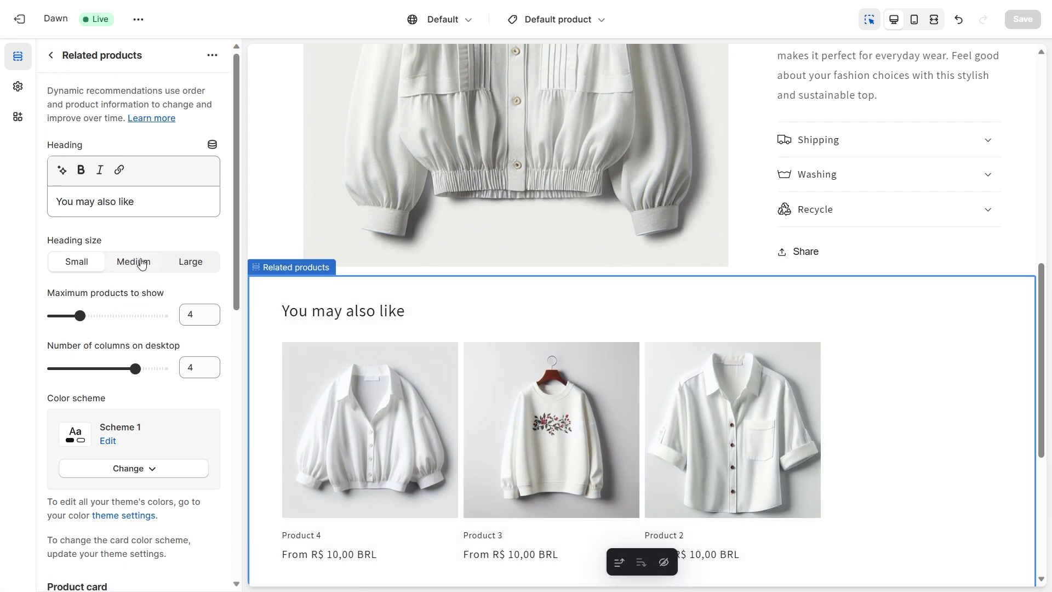
left_click_drag(135, 369, 119, 371)
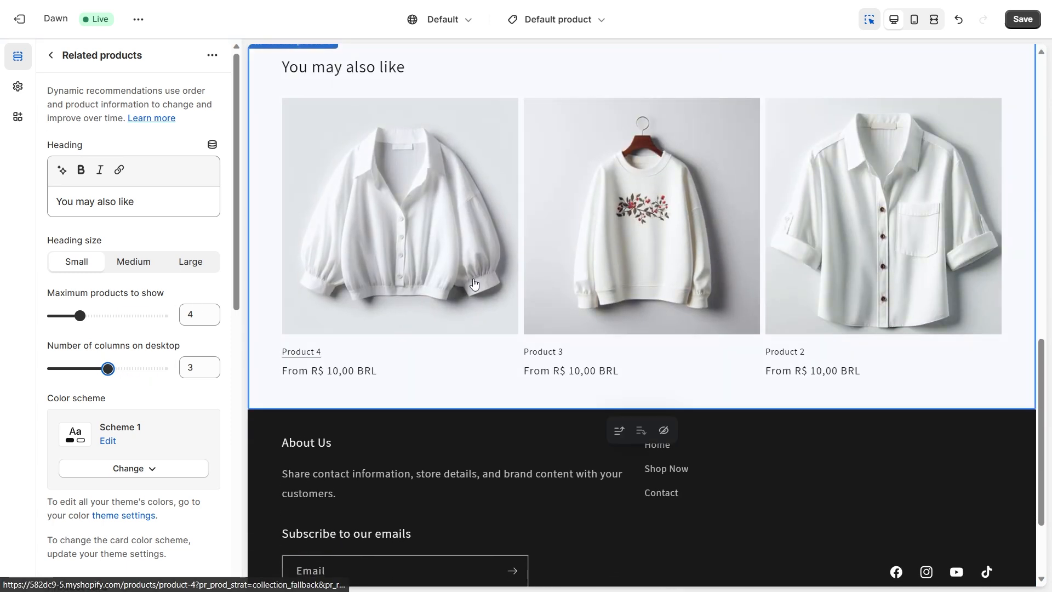
left_click_drag(80, 315, 65, 314)
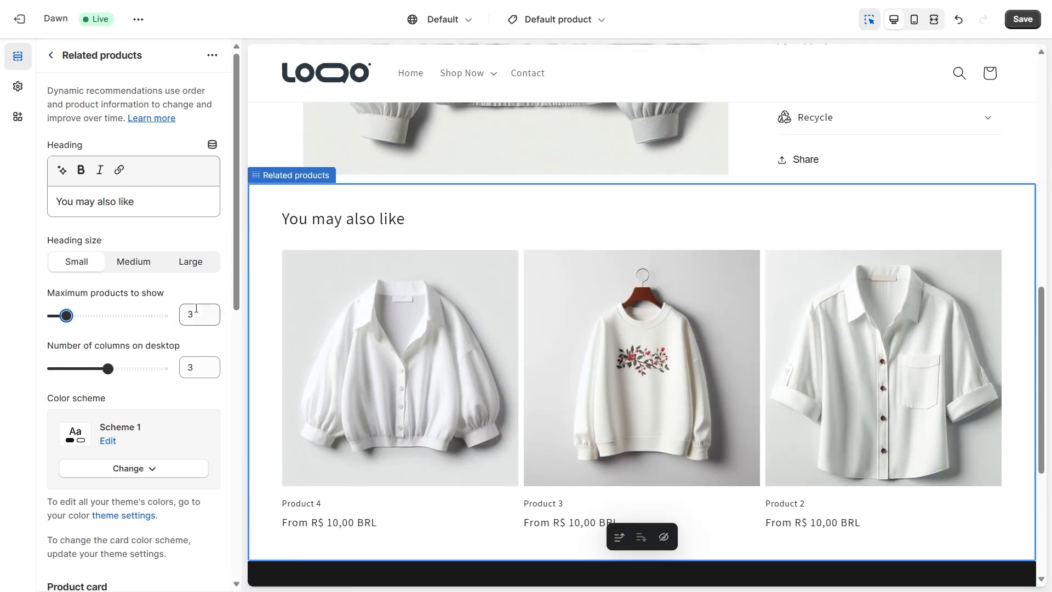
Try color scheme Scheme 3 on the Related products section, review it in the preview, and return to Scheme 1.
scroll(478, 223, "down", 3)
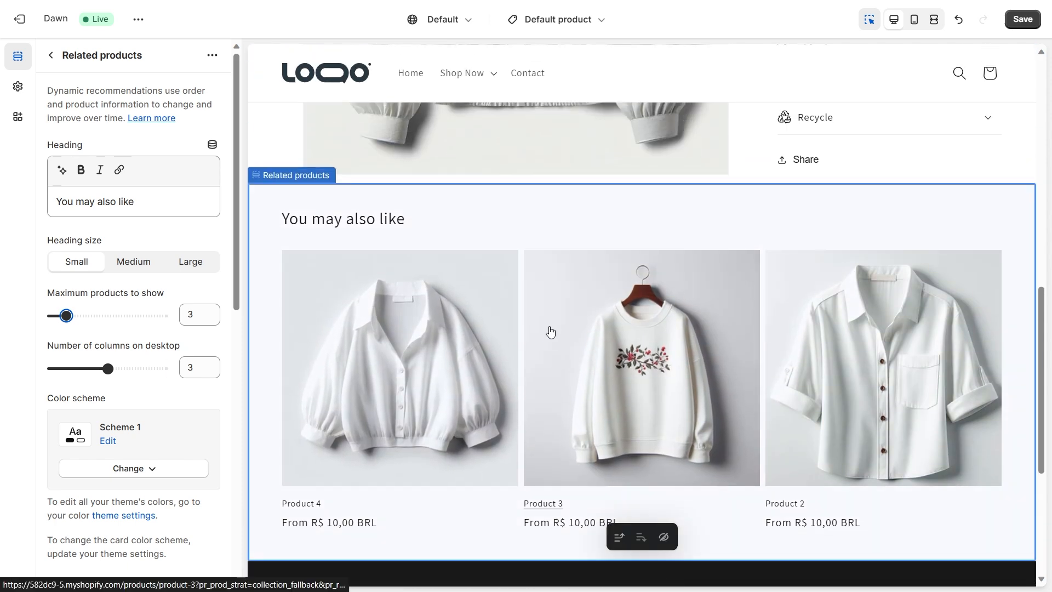
scroll(143, 261, "down", 6)
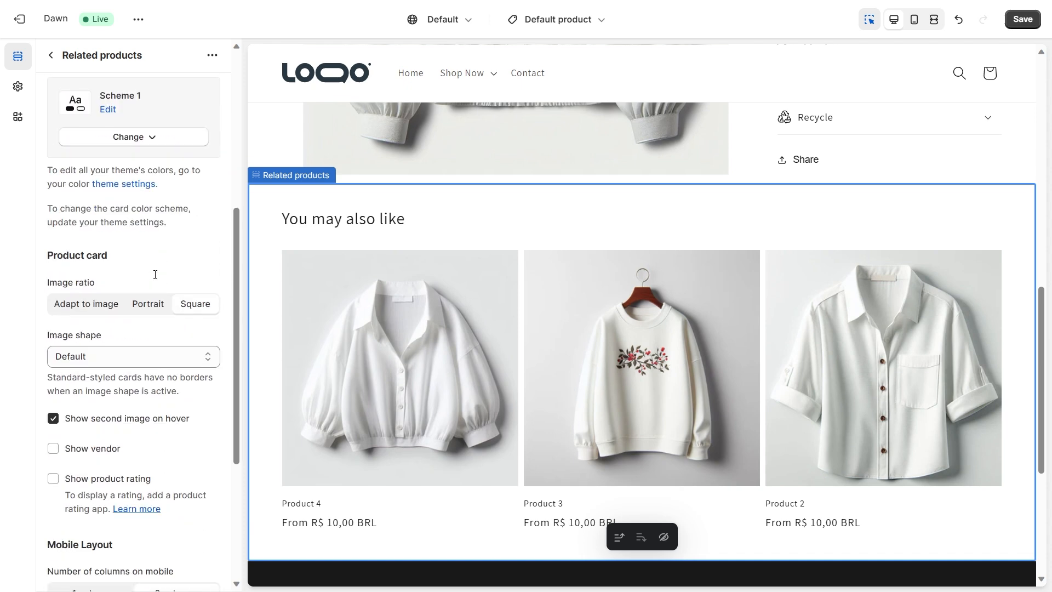
scroll(157, 277, "up", 2)
left_click(169, 220)
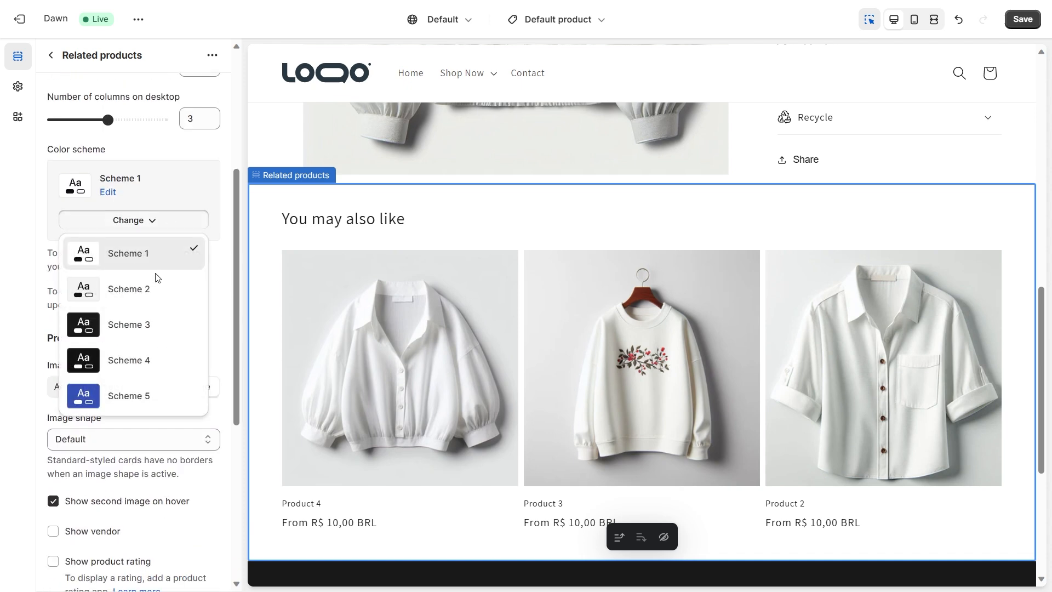
left_click(150, 316)
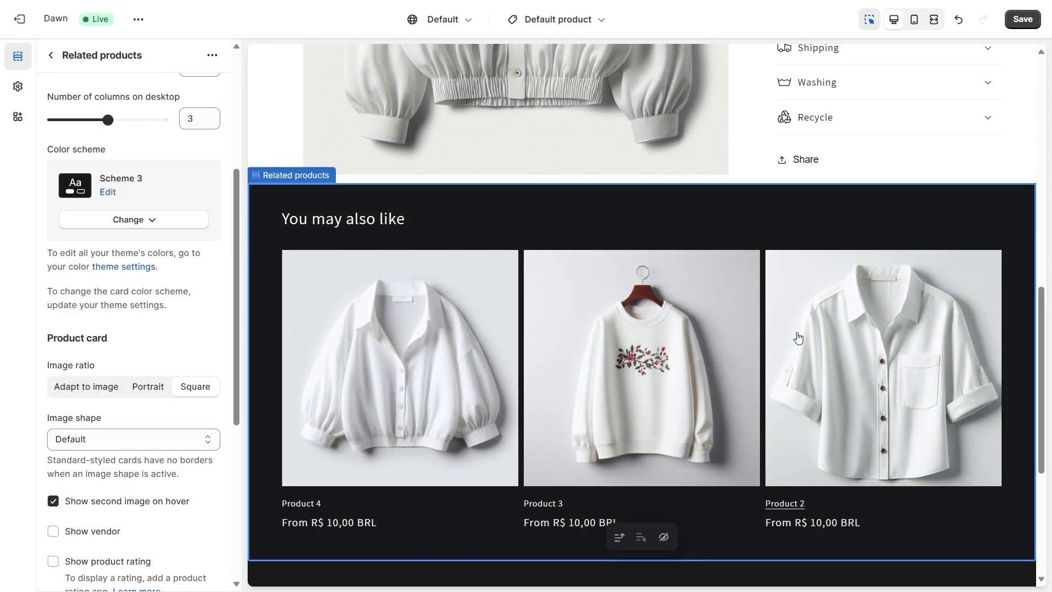
scroll(777, 336, "up", 5)
scroll(807, 340, "down", 10)
scroll(810, 338, "up", 8)
left_click(134, 219)
left_click(137, 251)
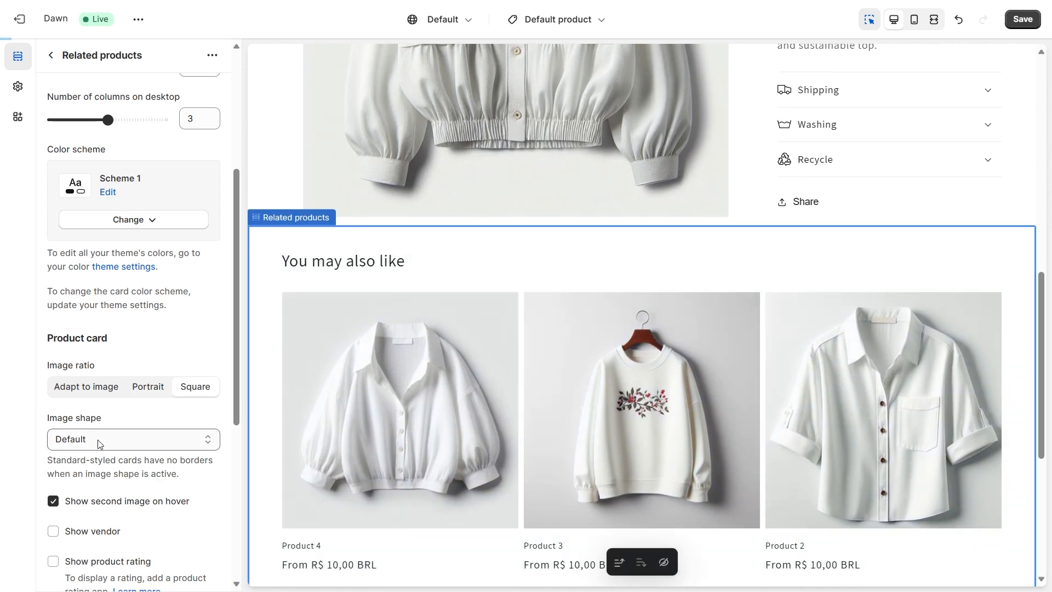
Set the image shape of the Related products cards to Arch.
left_click(87, 439)
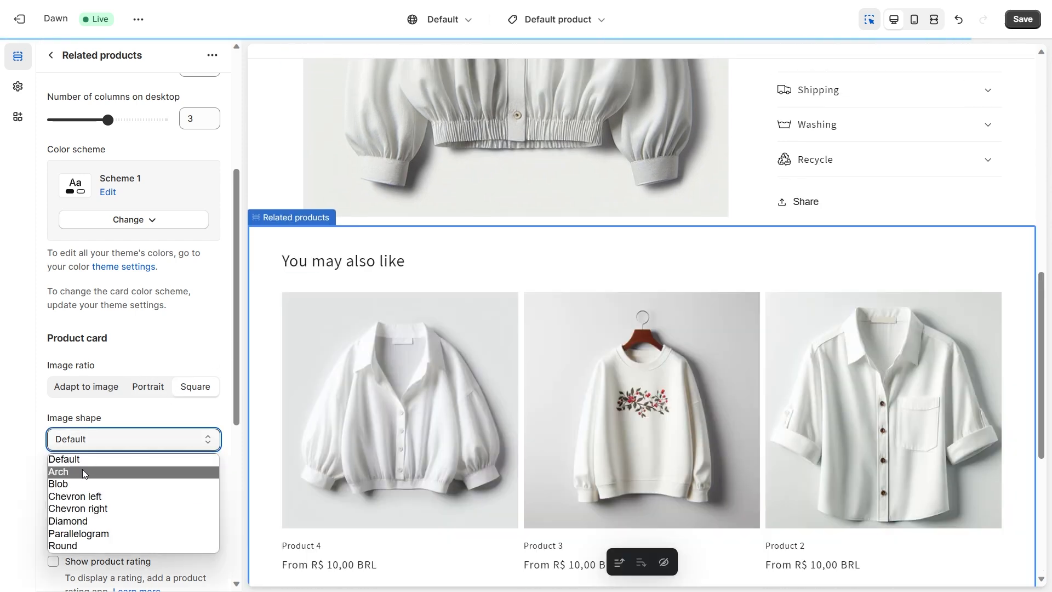
left_click(82, 472)
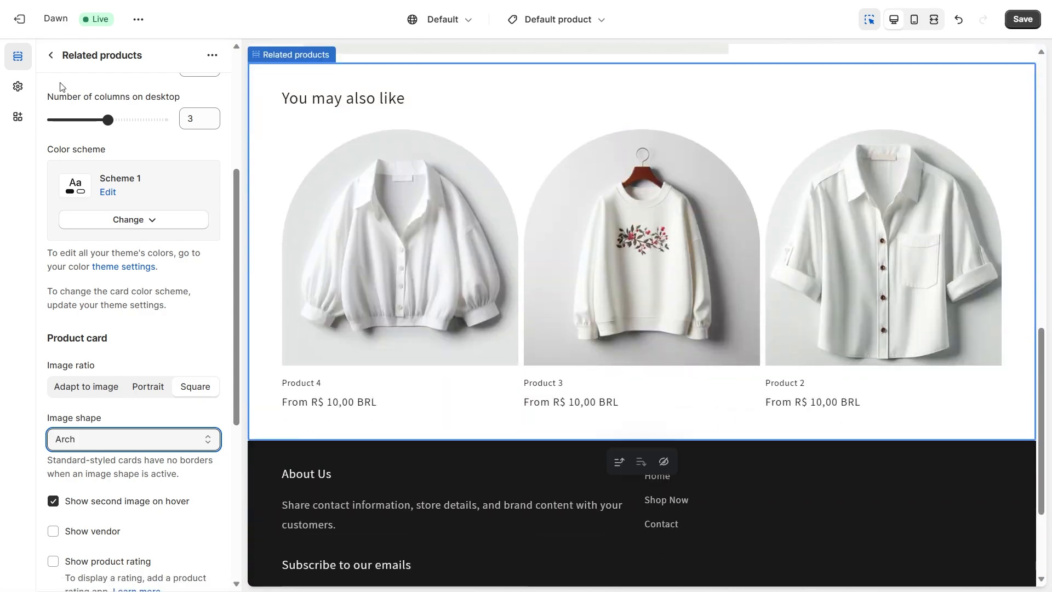
left_click(50, 55)
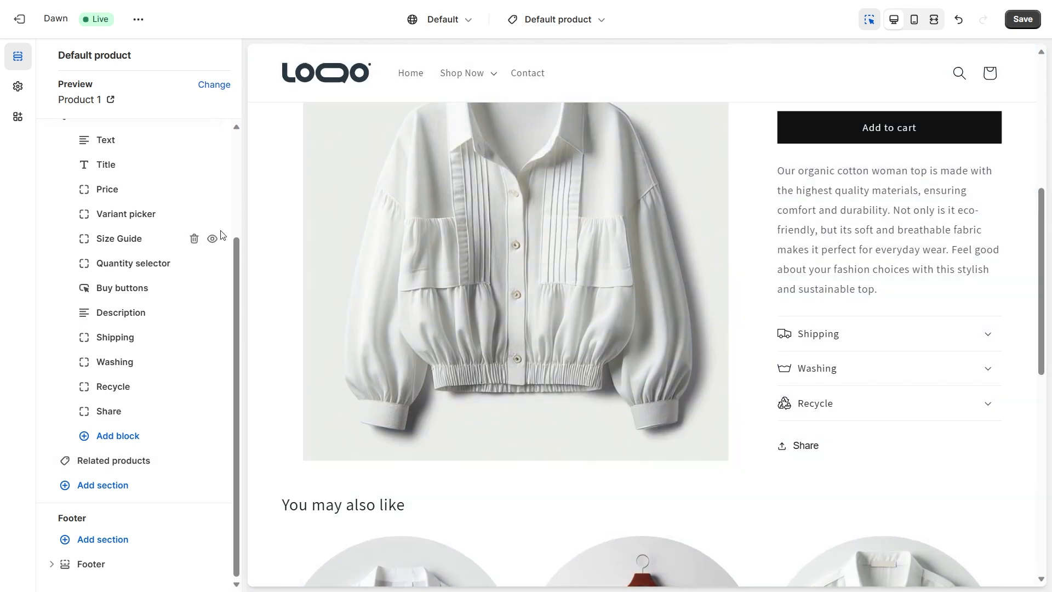
Add a Collapsible content section to the product template below Related products.
scroll(175, 241, "up", 3)
left_click(51, 258)
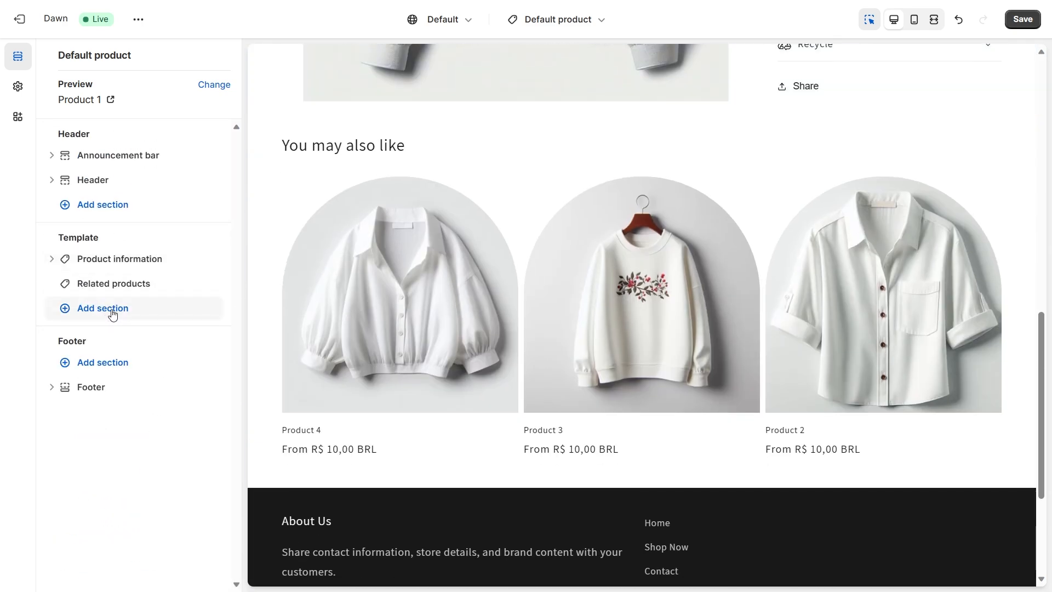
left_click(112, 313)
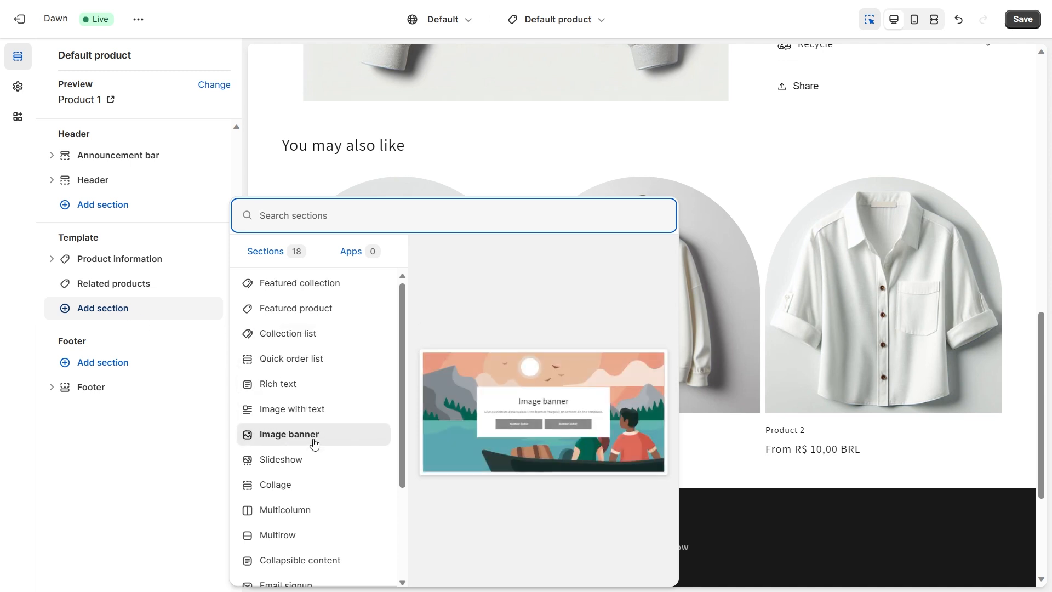
scroll(304, 482, "down", 2)
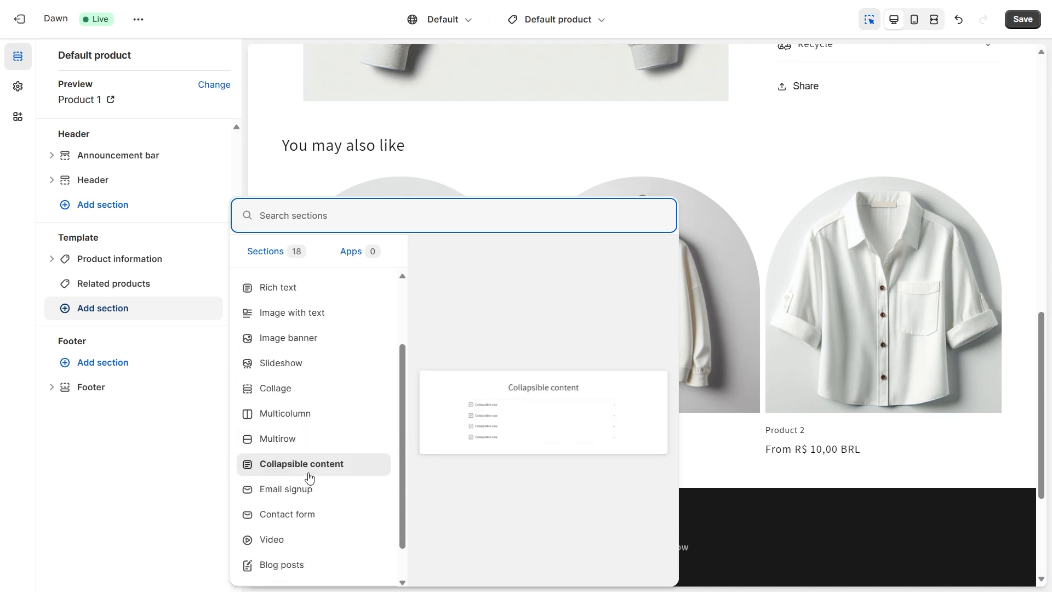
left_click(311, 472)
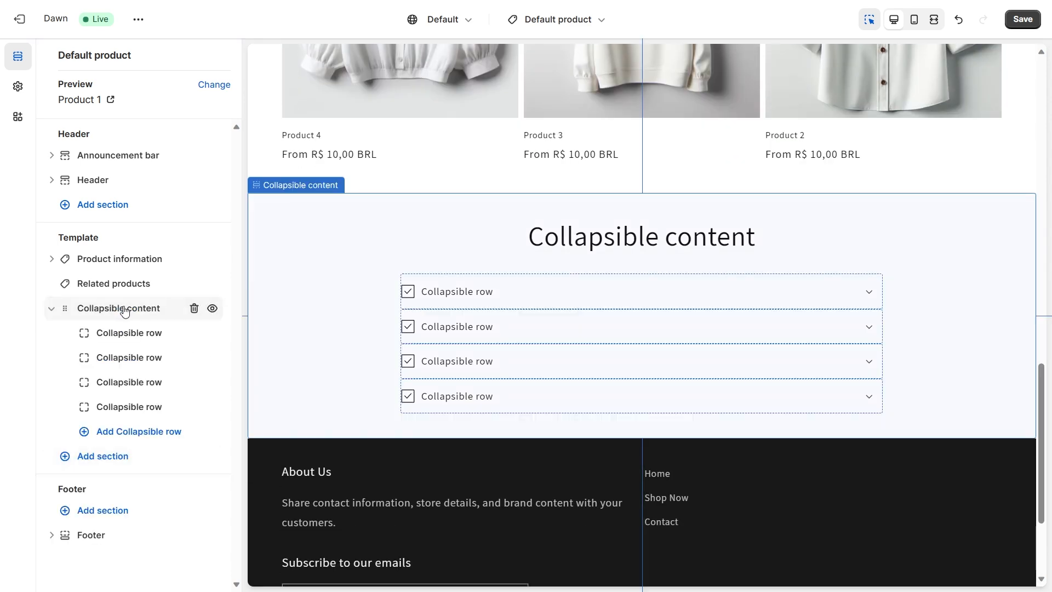
Change the Collapsible content section's heading to "FAQ".
left_click(125, 311)
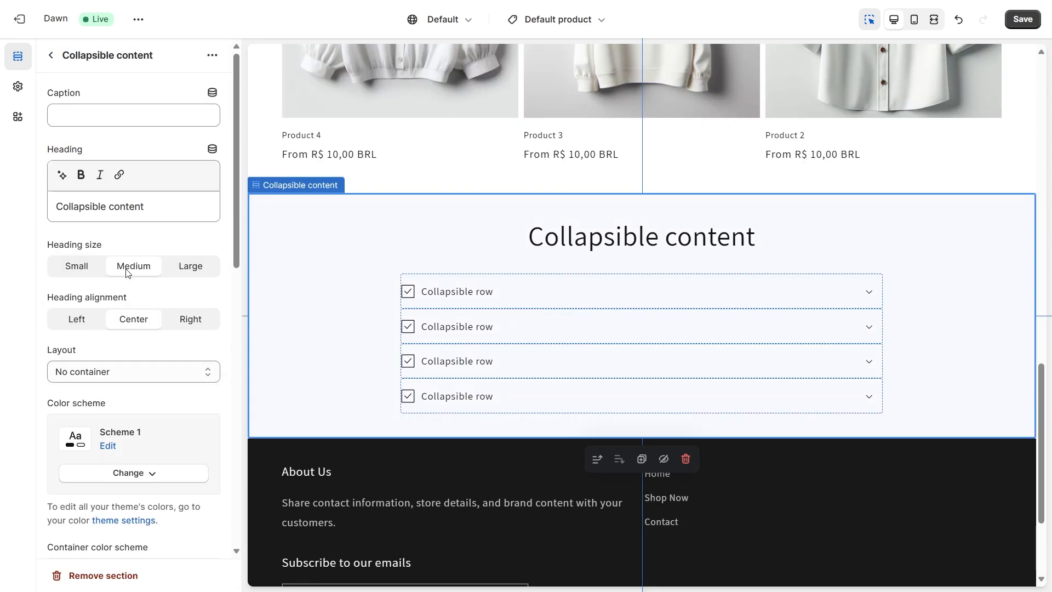
left_click_drag(151, 207, 4, 207)
type("FAQ")
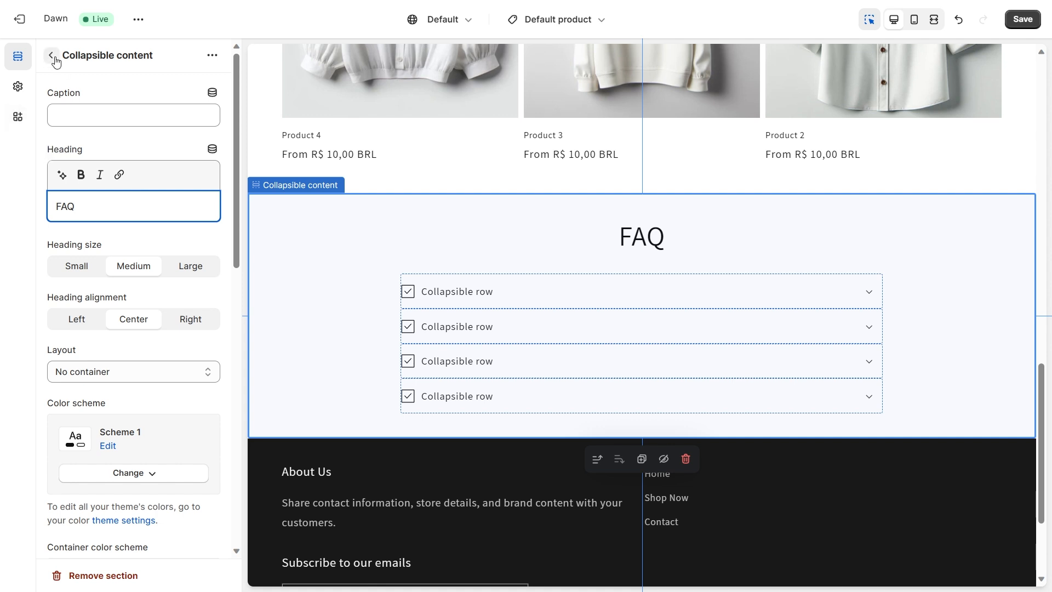
Set the first collapsible row's heading to "How many time it lasts?" and test expanding the row in the preview.
left_click(502, 289)
triple_click(140, 116)
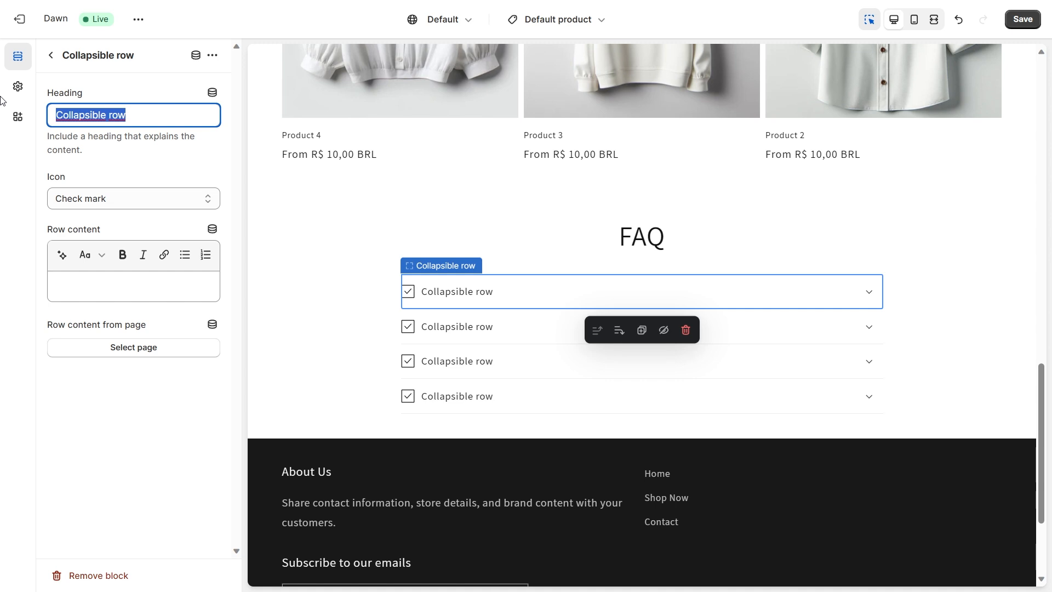
type("How many time it lasts?")
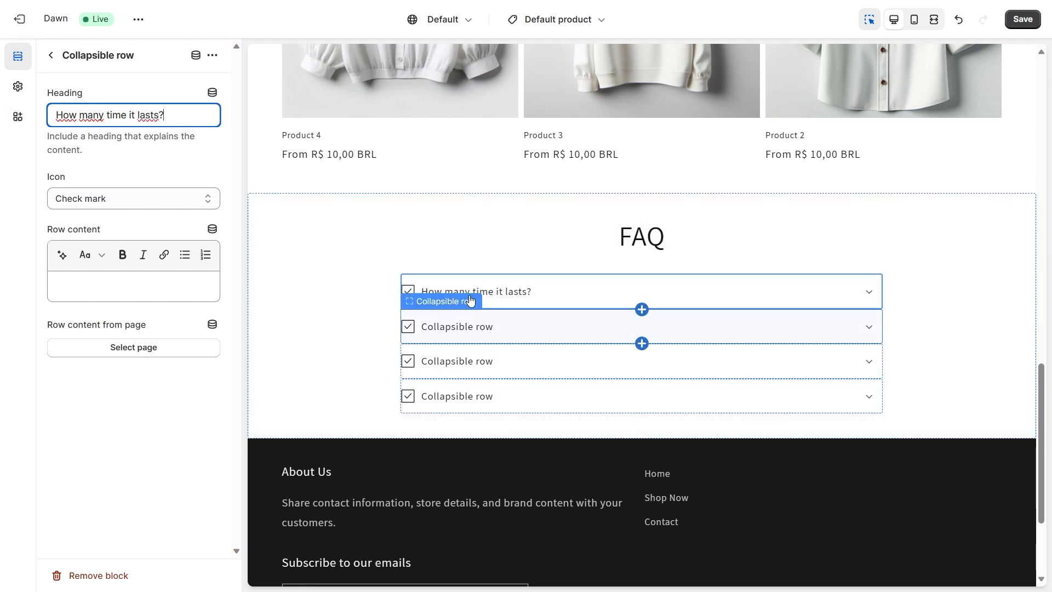
left_click(593, 289)
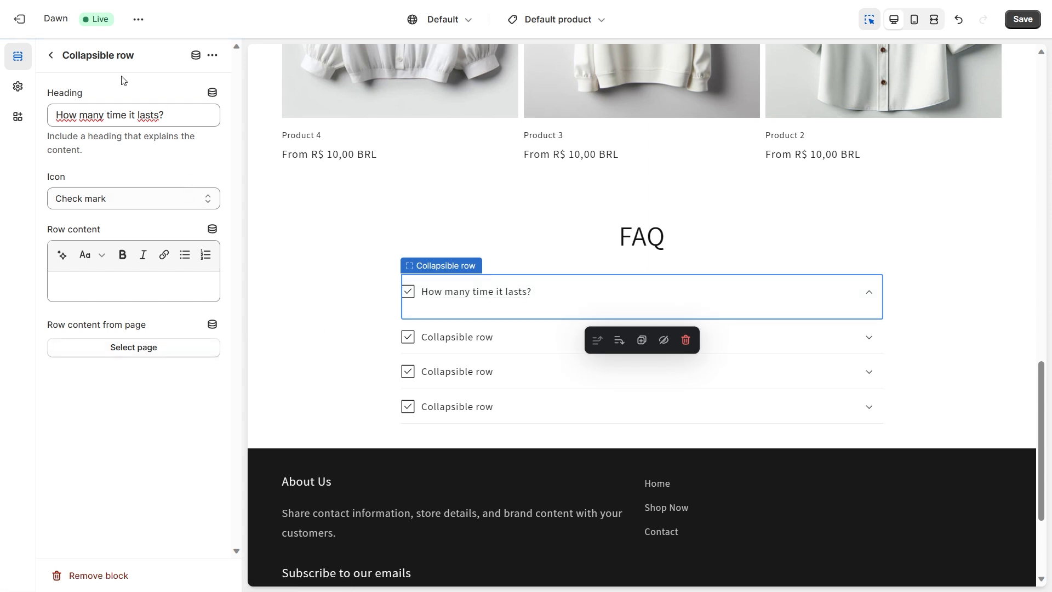
left_click(53, 55)
left_click(514, 301)
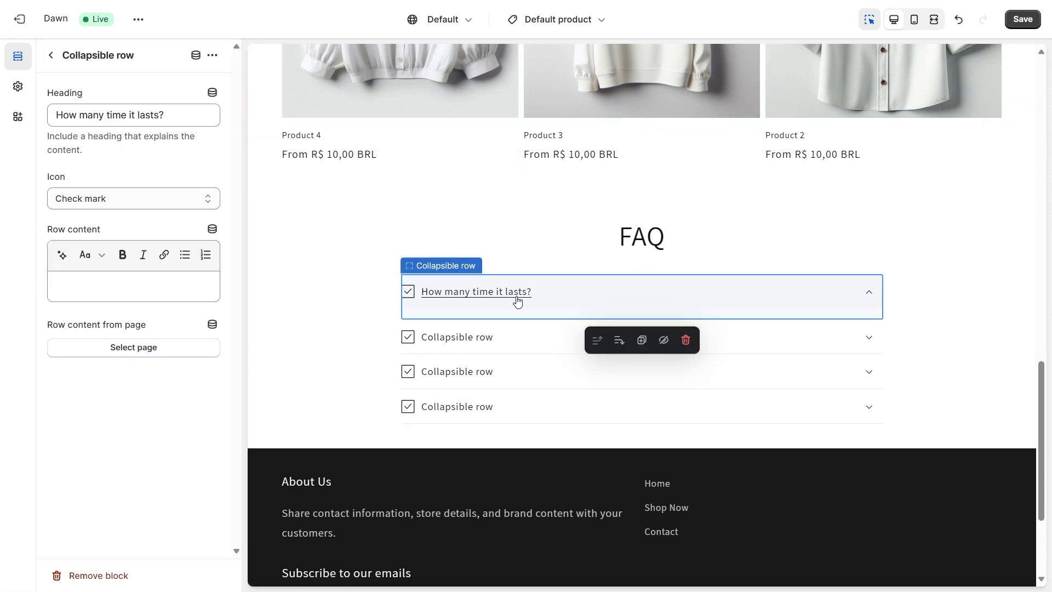
left_click(50, 57)
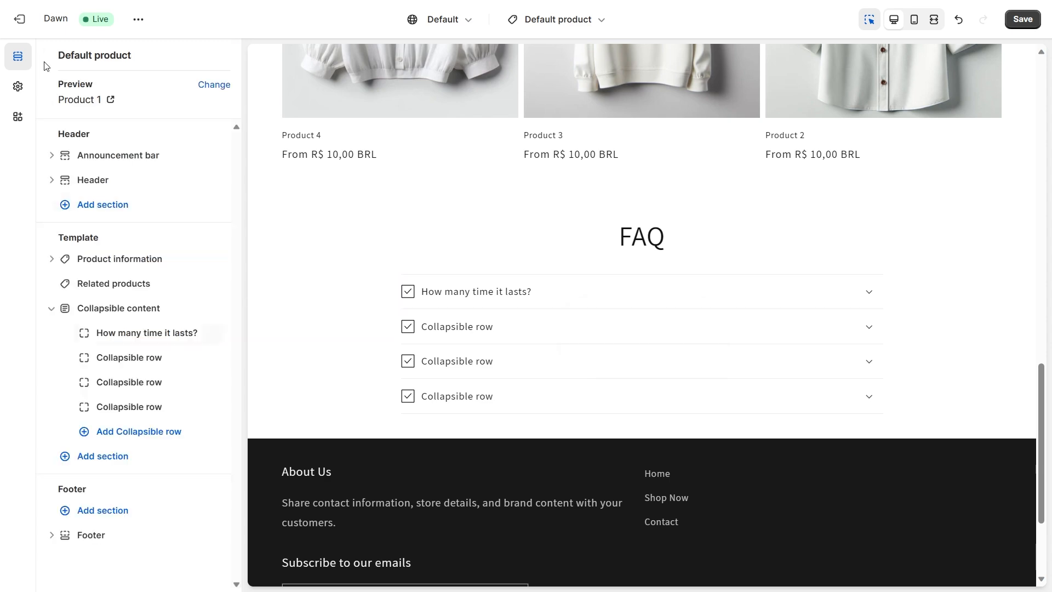
Move the Collapsible content section above Related products in the template.
left_click(52, 308)
left_click_drag(61, 308, 65, 289)
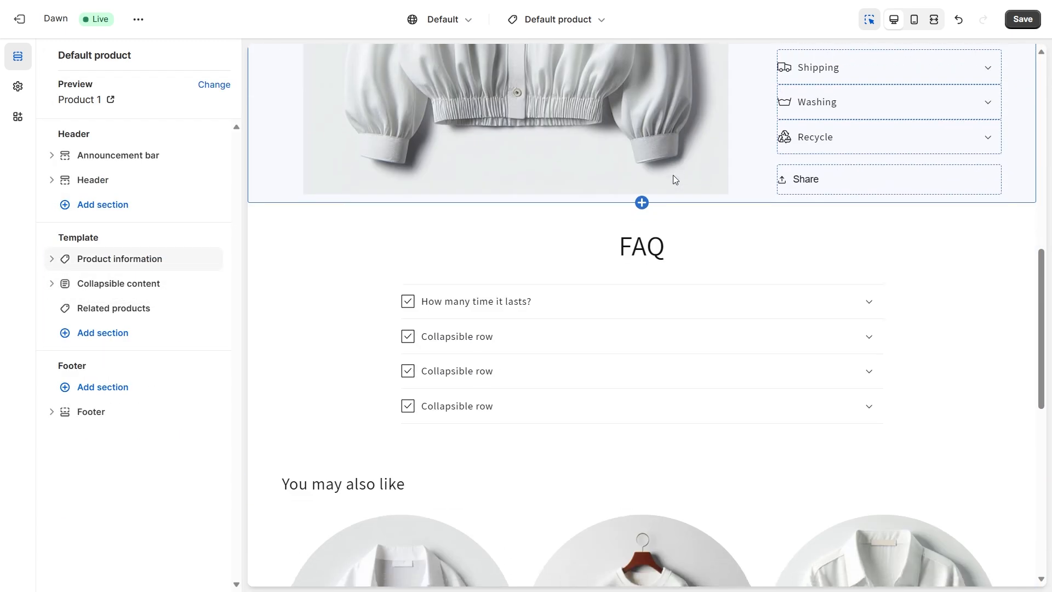
scroll(741, 198, "down", 2)
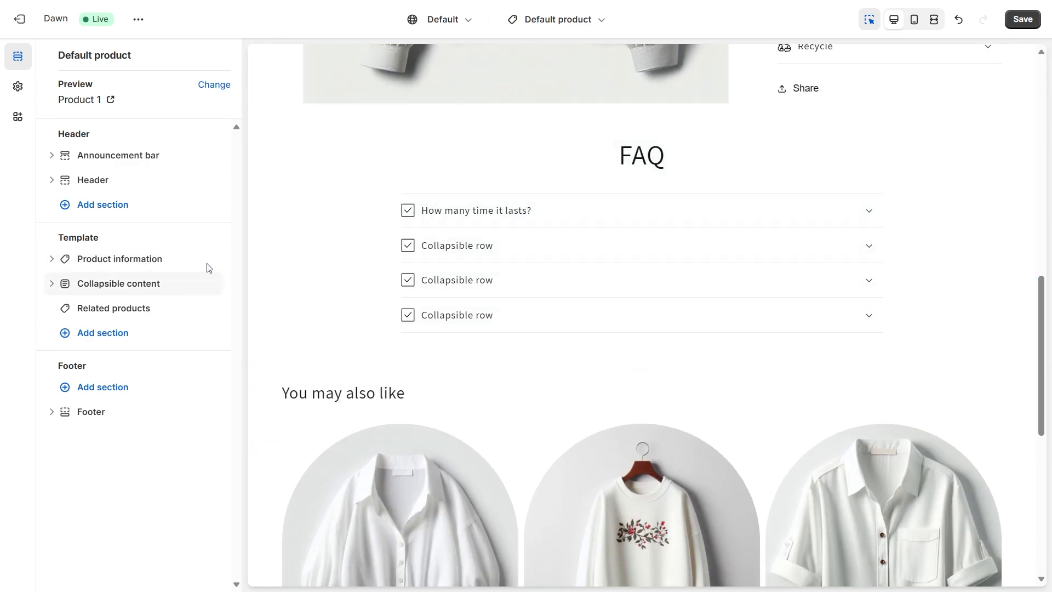
Apply color scheme Scheme 3 to the Collapsible content section and review the page in the preview.
left_click(123, 288)
scroll(134, 383, "down", 2)
left_click(135, 395)
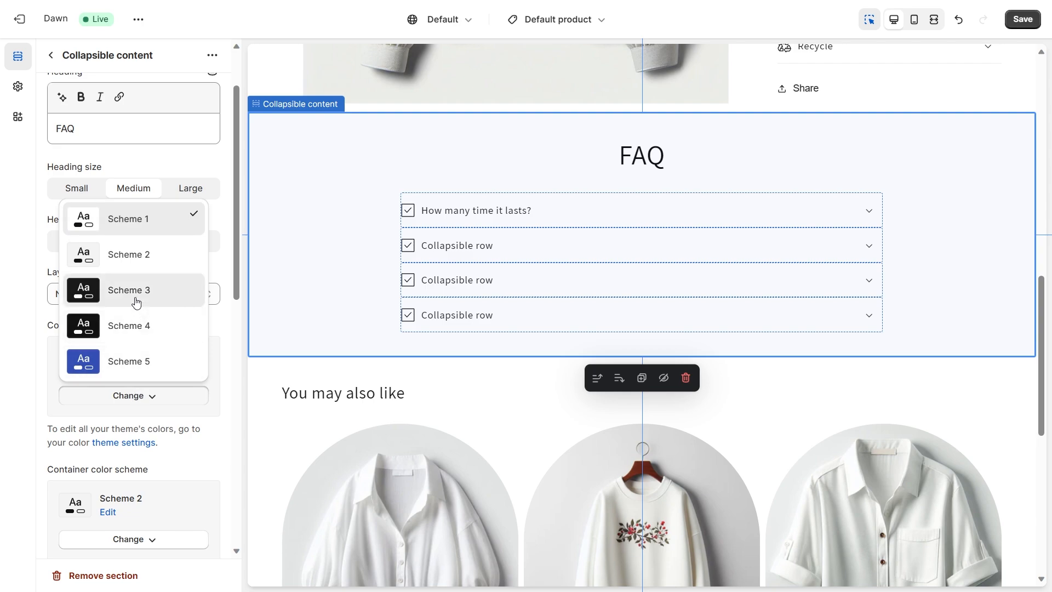
left_click(136, 299)
scroll(821, 289, "up", 2)
scroll(816, 312, "down", 4)
scroll(805, 334, "up", 8)
scroll(789, 340, "down", 5)
scroll(753, 309, "down", 3)
scroll(748, 301, "up", 6)
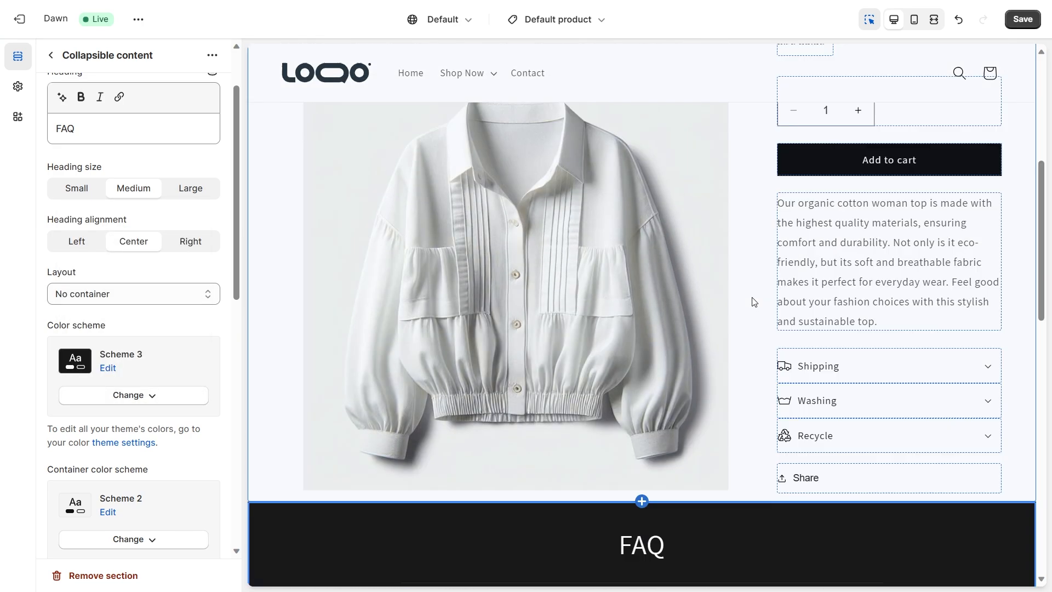
scroll(767, 301, "down", 10)
scroll(766, 304, "up", 6)
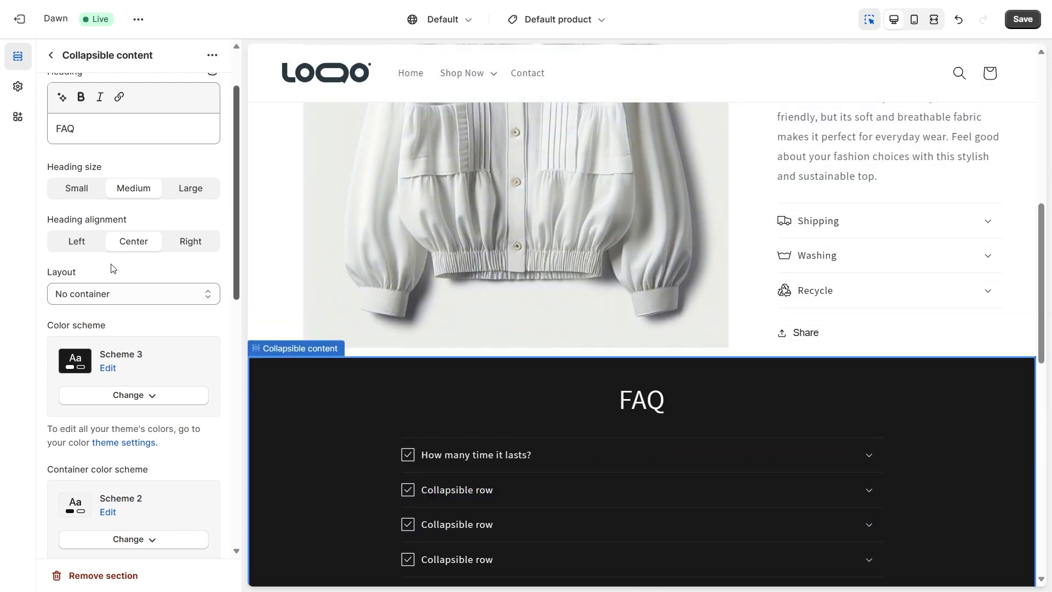
Browse the available section types and add a Multicolumn section below Related products.
left_click(48, 57)
left_click(137, 459)
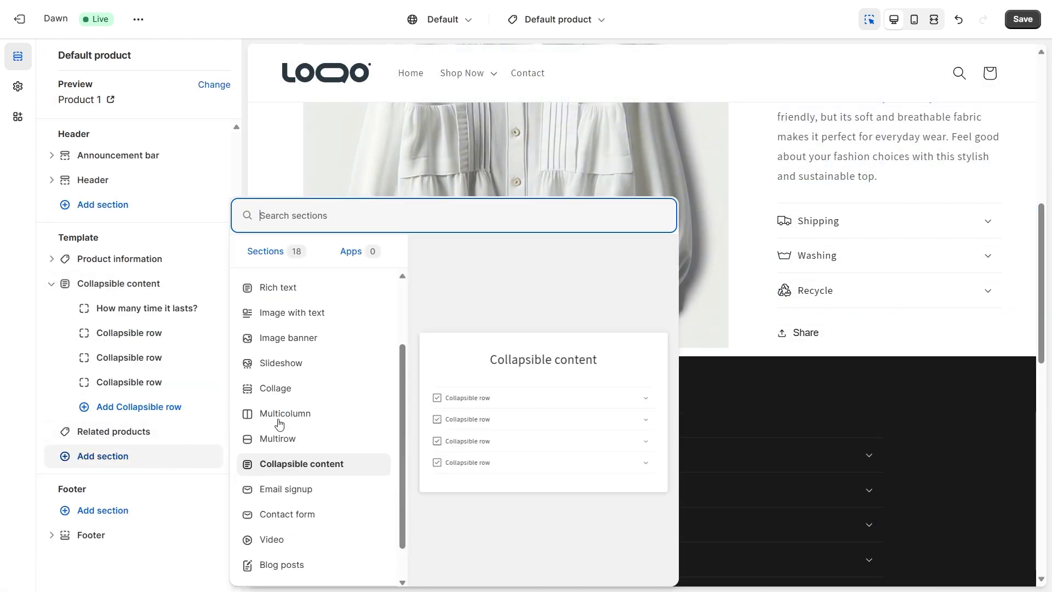
scroll(290, 399, "down", 1)
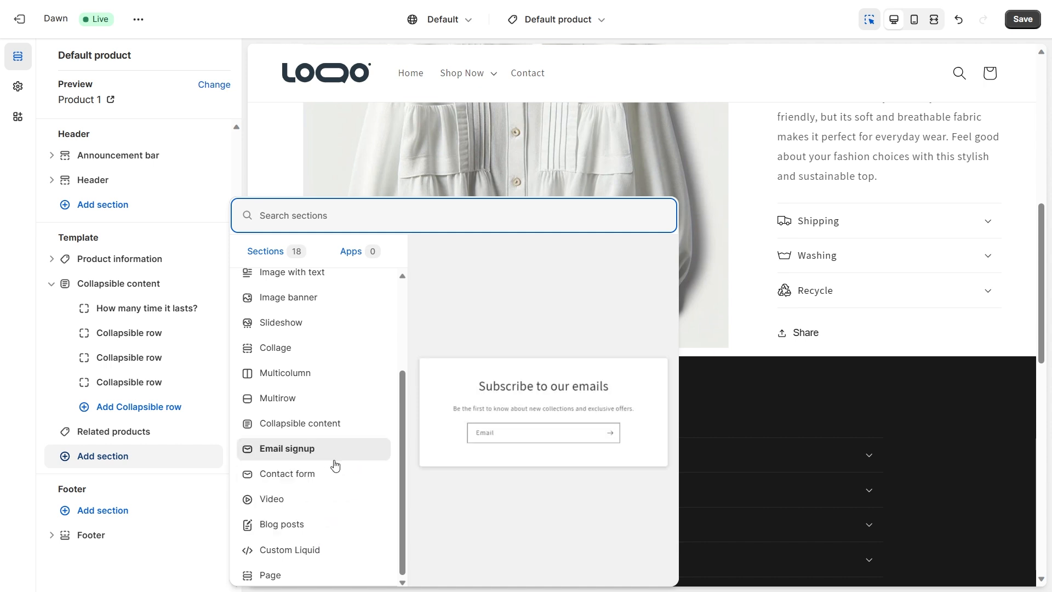
scroll(335, 464, "up", 2)
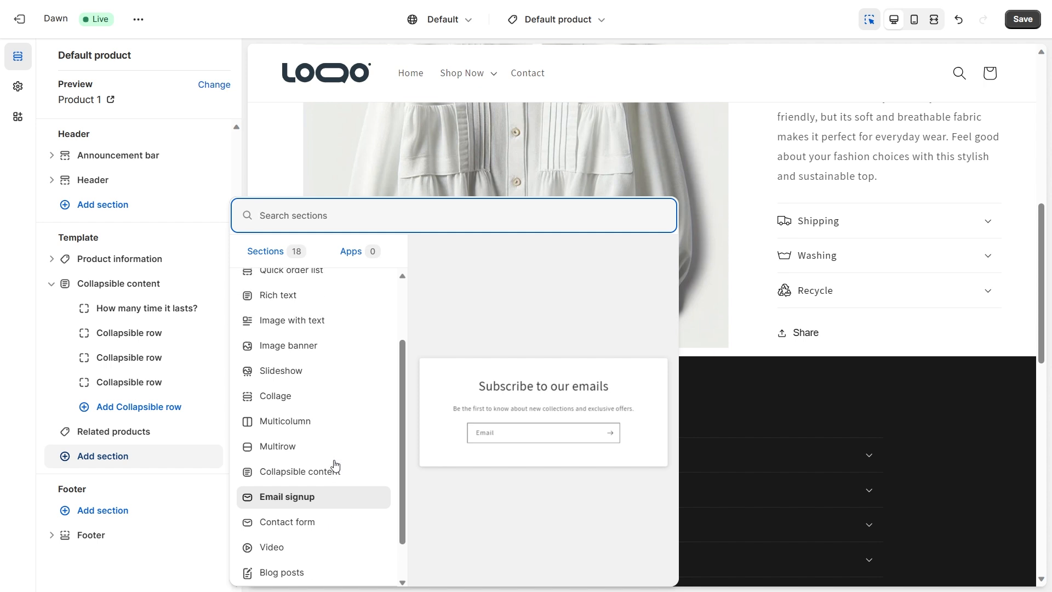
scroll(336, 465, "up", 2)
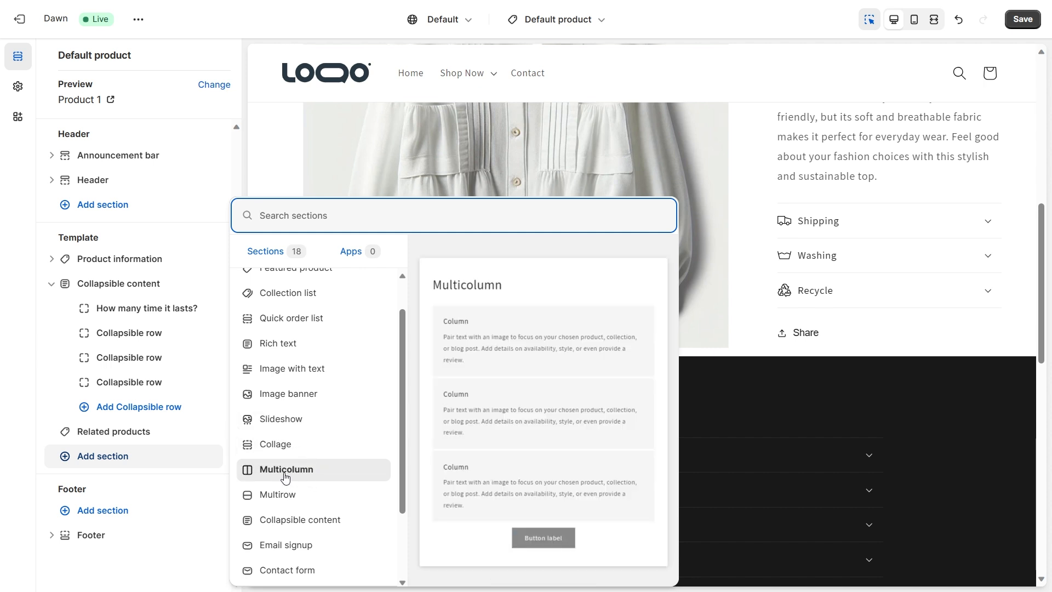
left_click(284, 475)
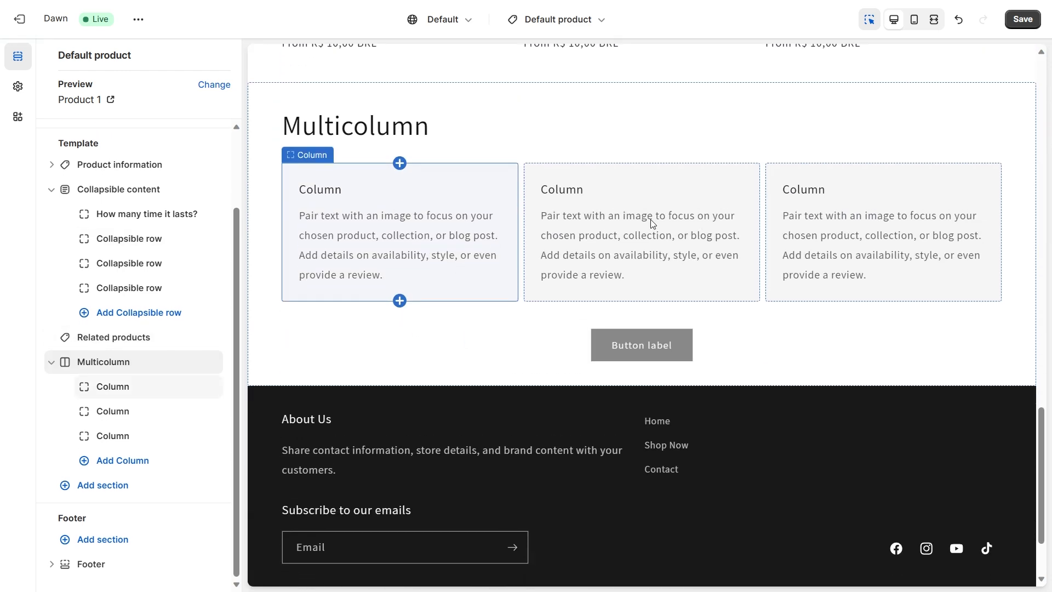
Set the first column's heading to "Awesome!!!" and add the line "- Name of them" at the end of its description.
left_click(454, 228)
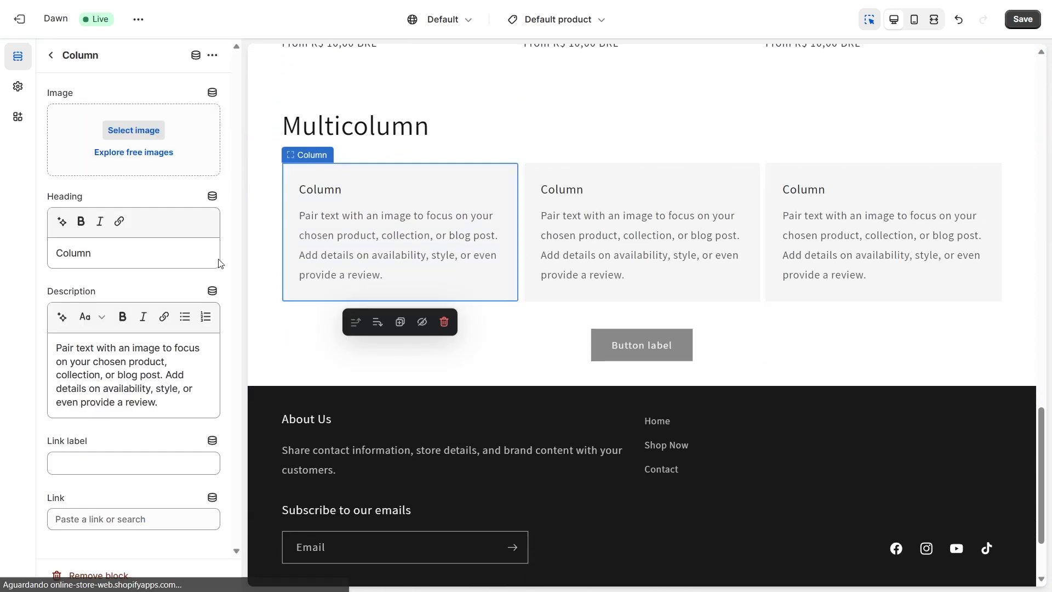
triple_click(142, 262)
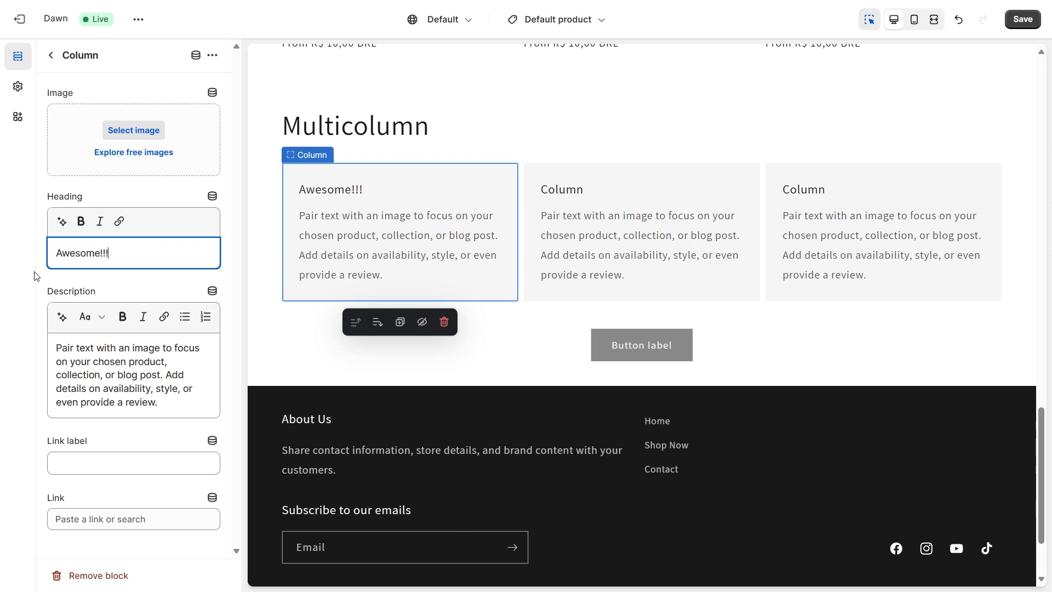
left_click(161, 404)
key("Return")
type("- Name of them")
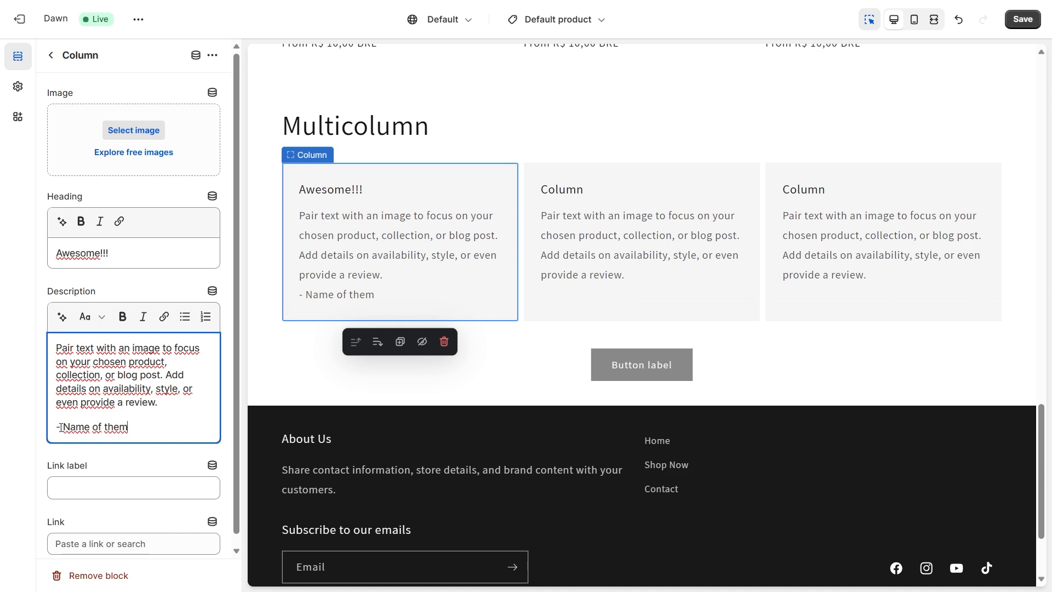
Format the "- Name of them" line in the first column's description as bold italic.
left_click_drag(61, 427, 129, 427)
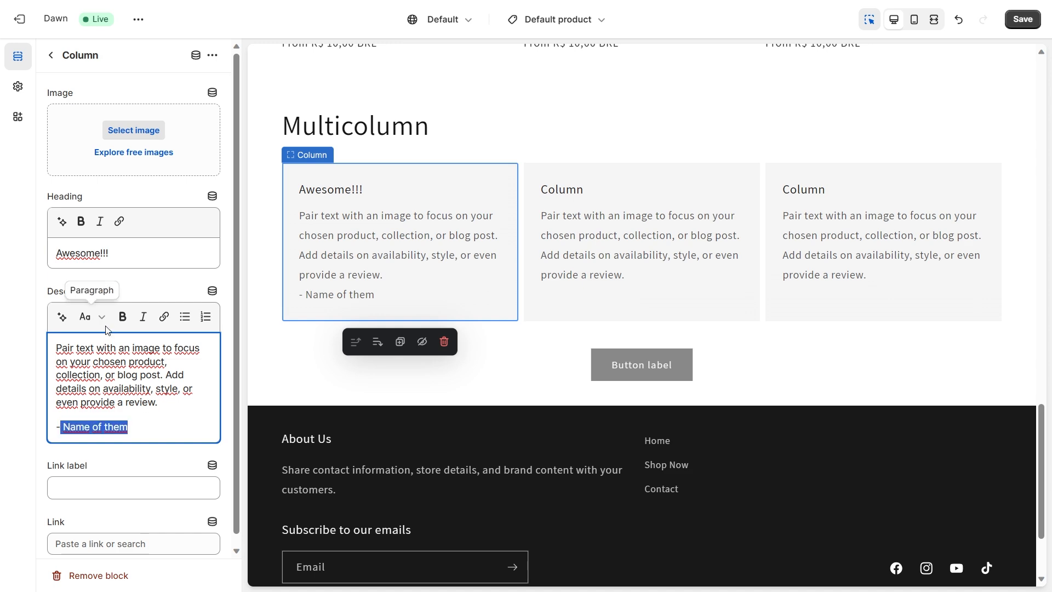
left_click(143, 317)
left_click(152, 431)
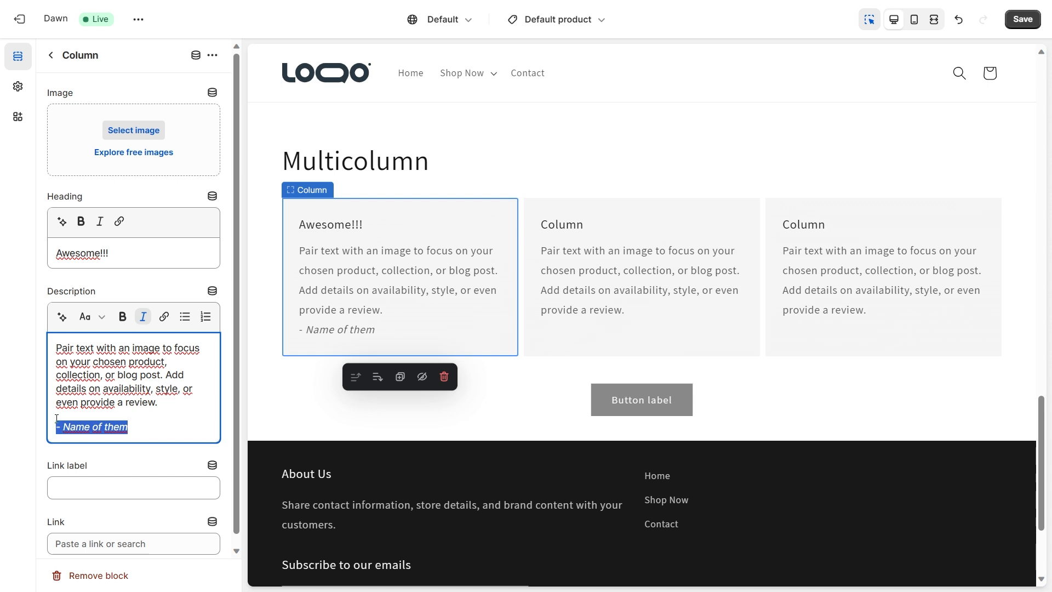
left_click(123, 317)
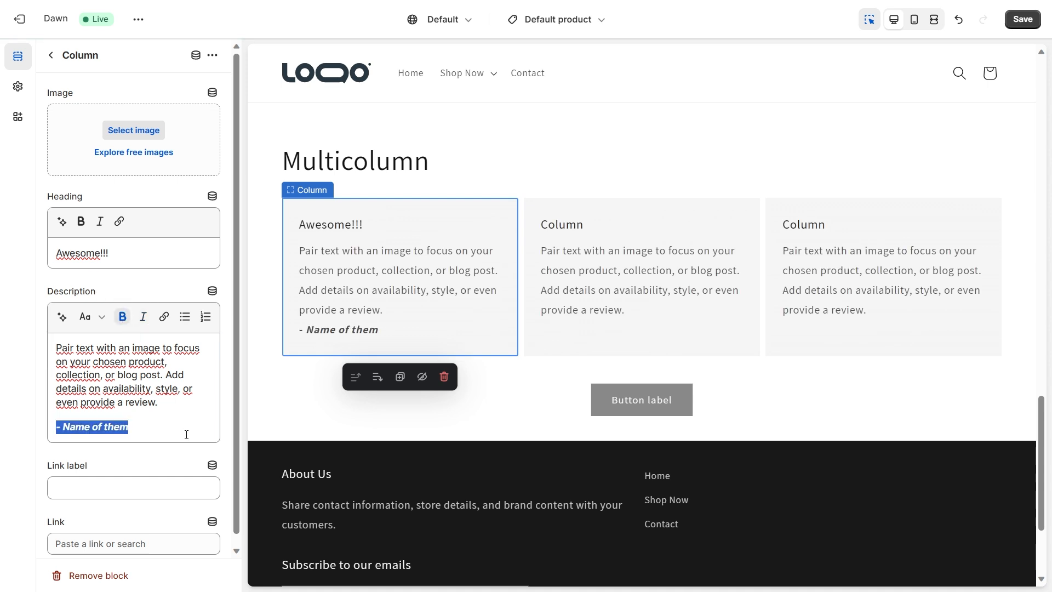
Remove the two default columns from the Multicolumn section, keeping only the "Awesome!!!" column.
left_click(164, 410)
left_click(561, 292)
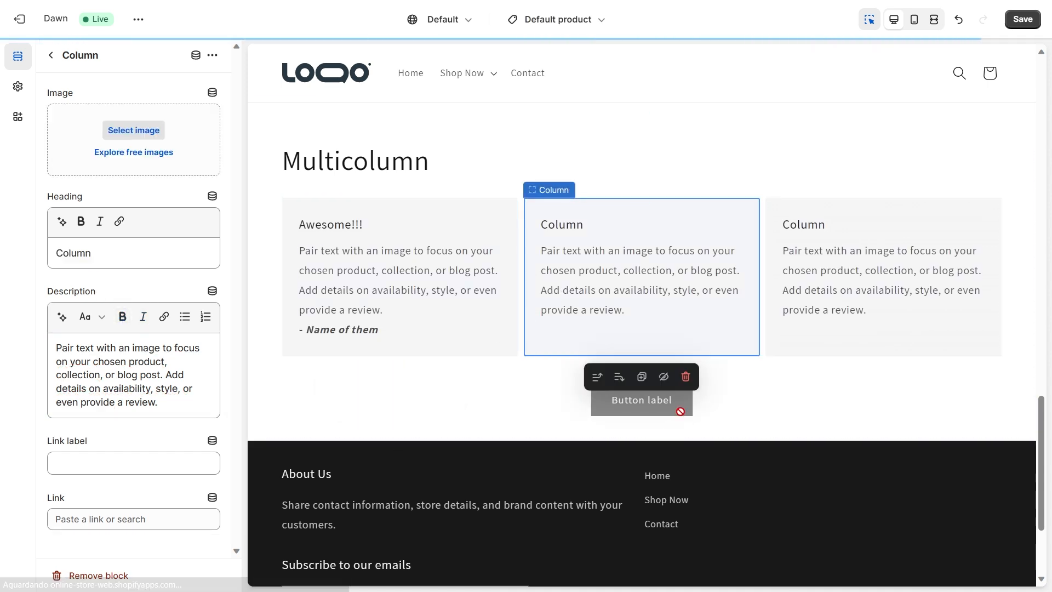
left_click(686, 377)
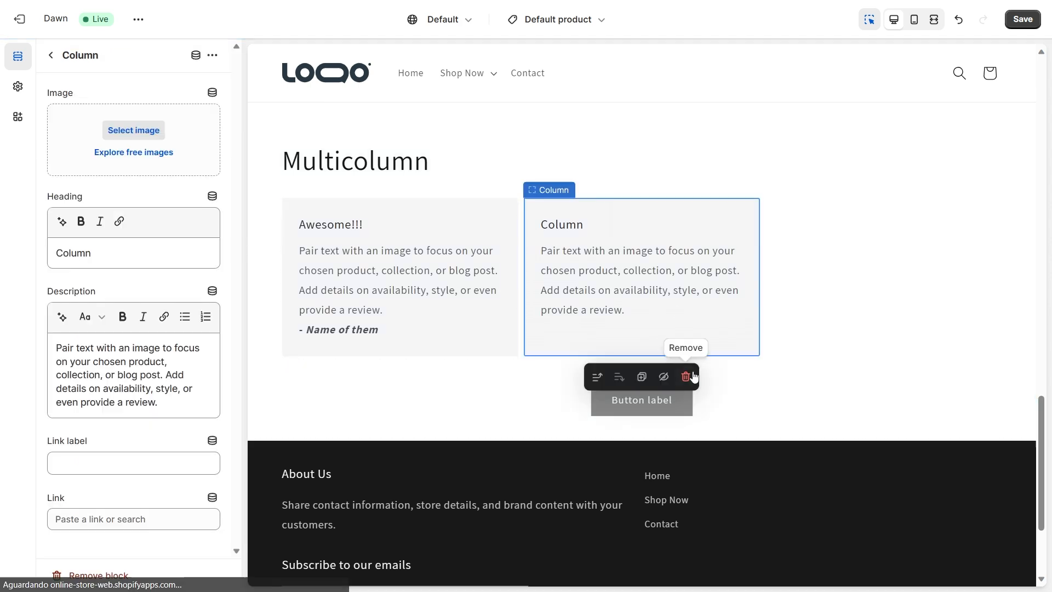
Duplicate the "Awesome!!!" column twice so the section has three matching review columns.
left_click(470, 289)
left_click(212, 55)
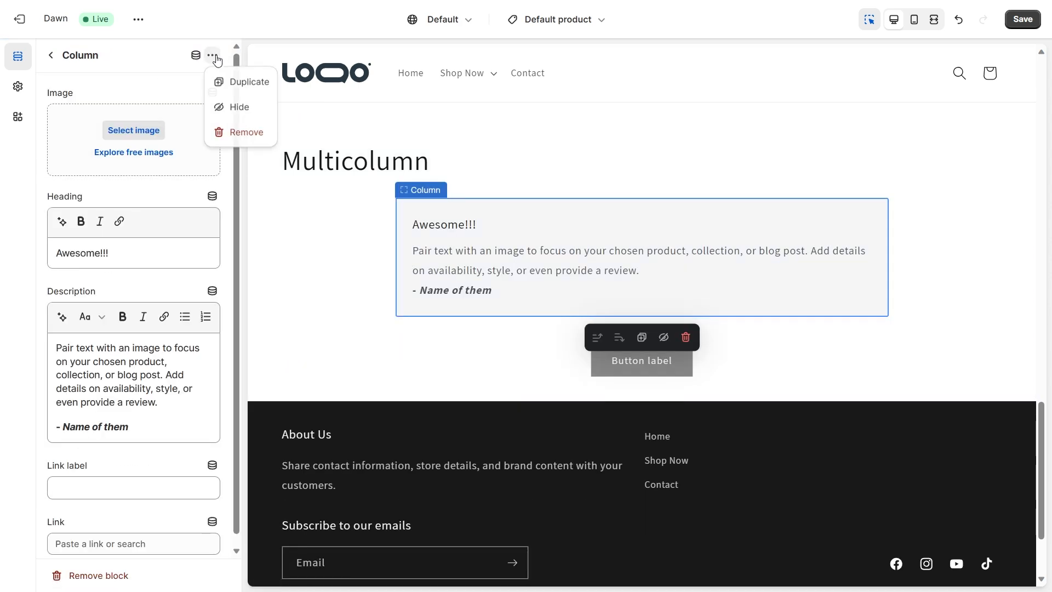
left_click(224, 82)
left_click(211, 55)
left_click(224, 82)
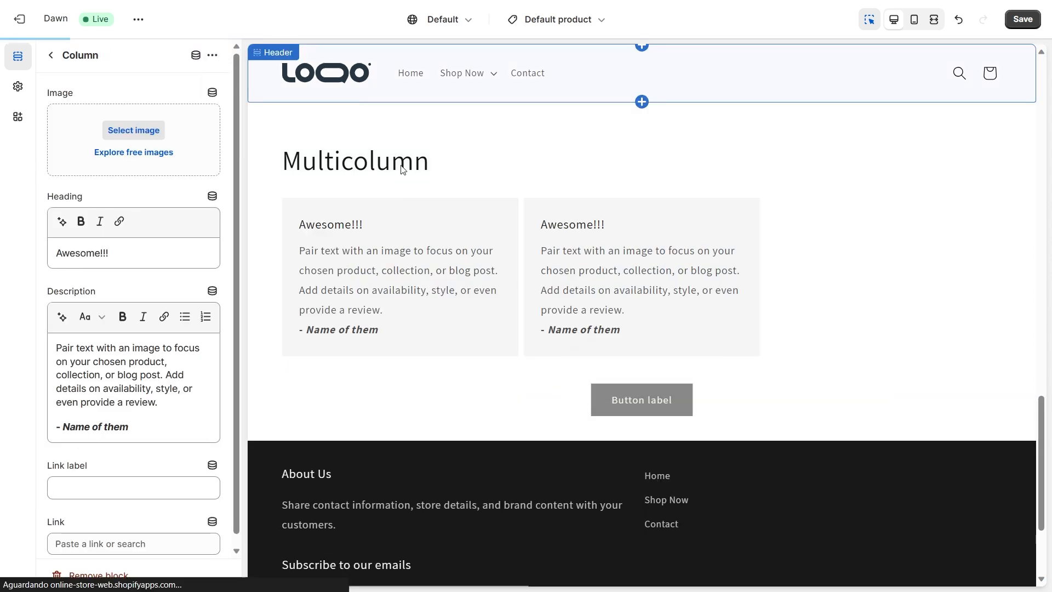
Set the heading of the Multicolumn section to "Testimonials".
left_click(477, 184)
left_click(123, 149)
left_click_drag(124, 149, 7, 130)
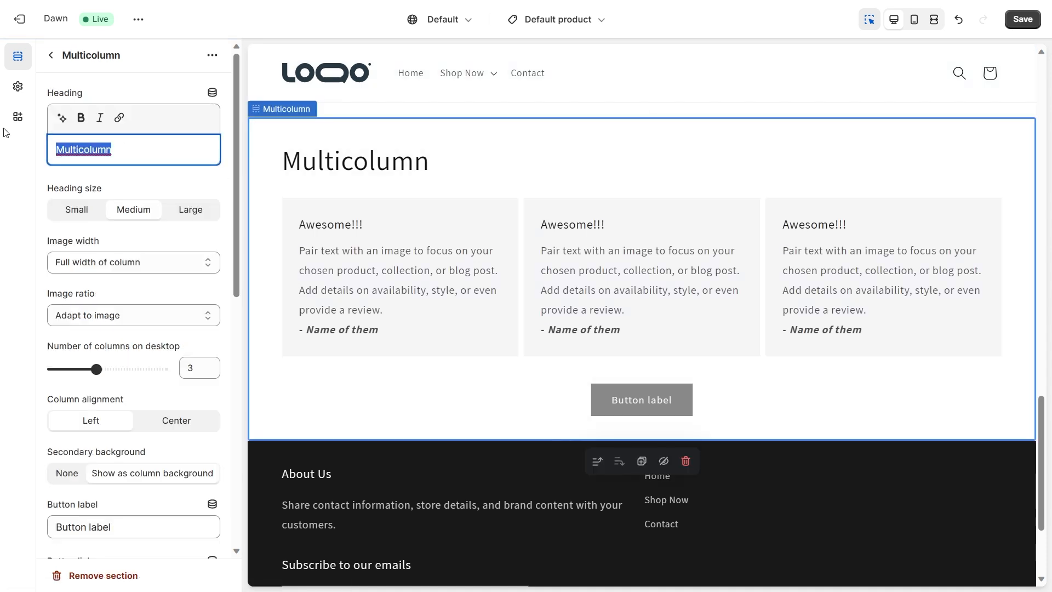
type("Testimonials")
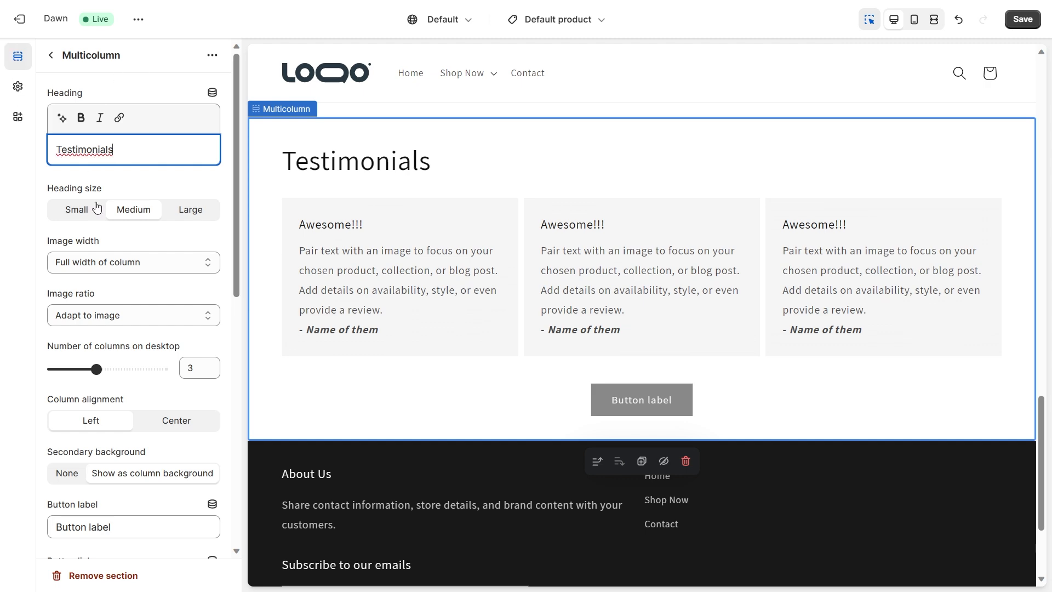
Apply color scheme Scheme 3 to the Testimonials section and check it in the preview.
scroll(155, 288, "down", 7)
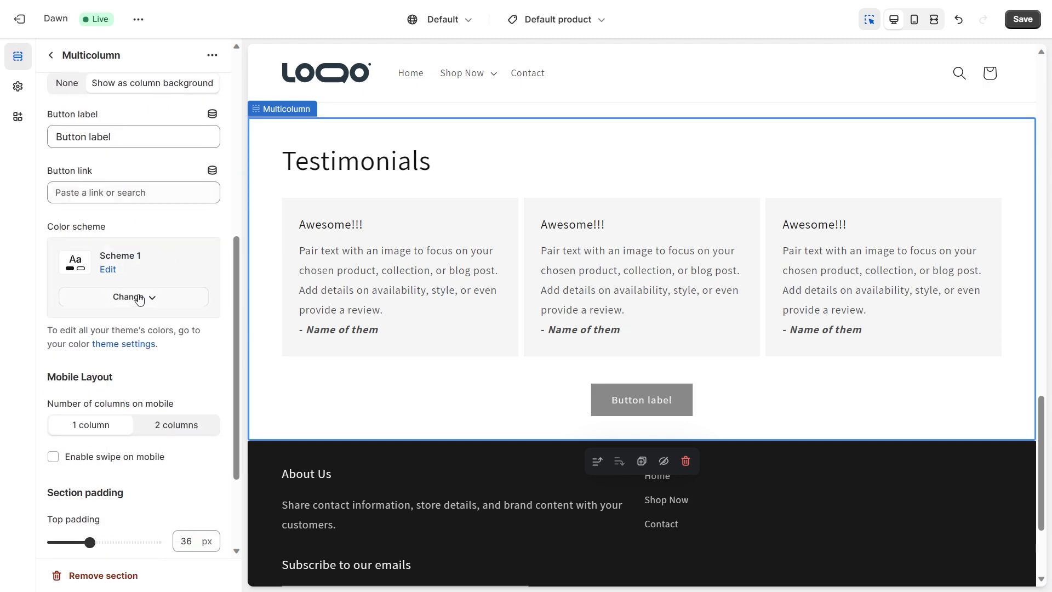
left_click(139, 296)
left_click(149, 399)
scroll(673, 355, "up", 4)
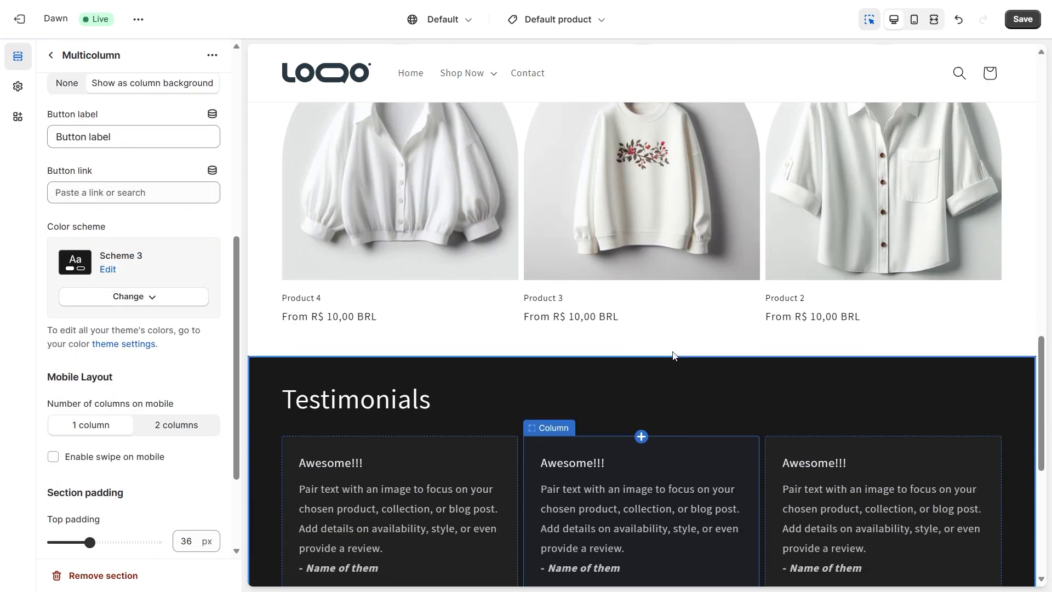
scroll(673, 355, "down", 3)
Reorder the product template so the Multicolumn section sits directly above Related products, and review the page.
left_click(50, 55)
left_click_drag(82, 366, 83, 434)
scroll(596, 344, "up", 10)
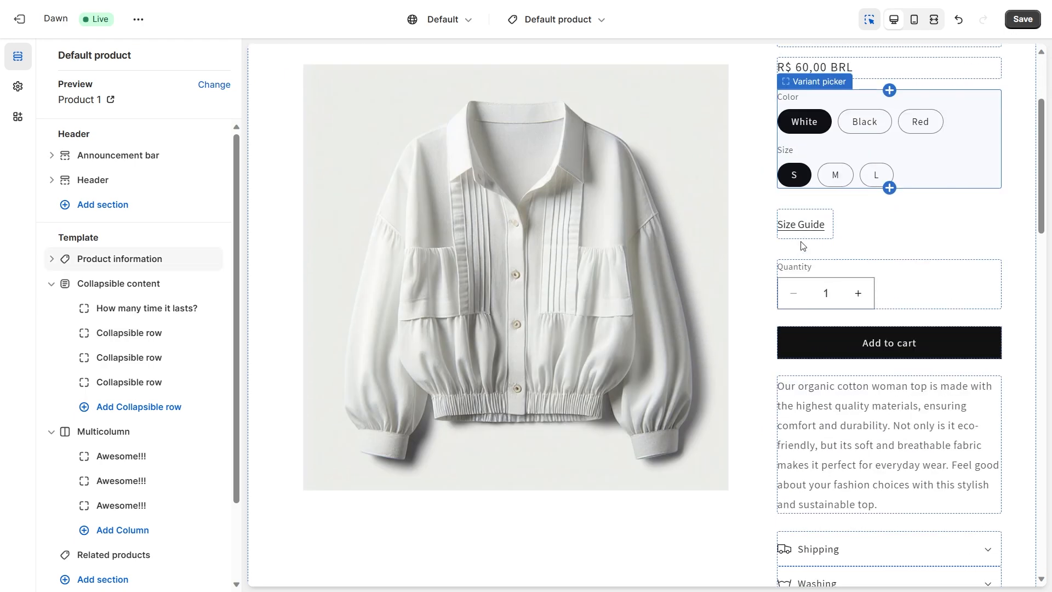
scroll(802, 245, "down", 10)
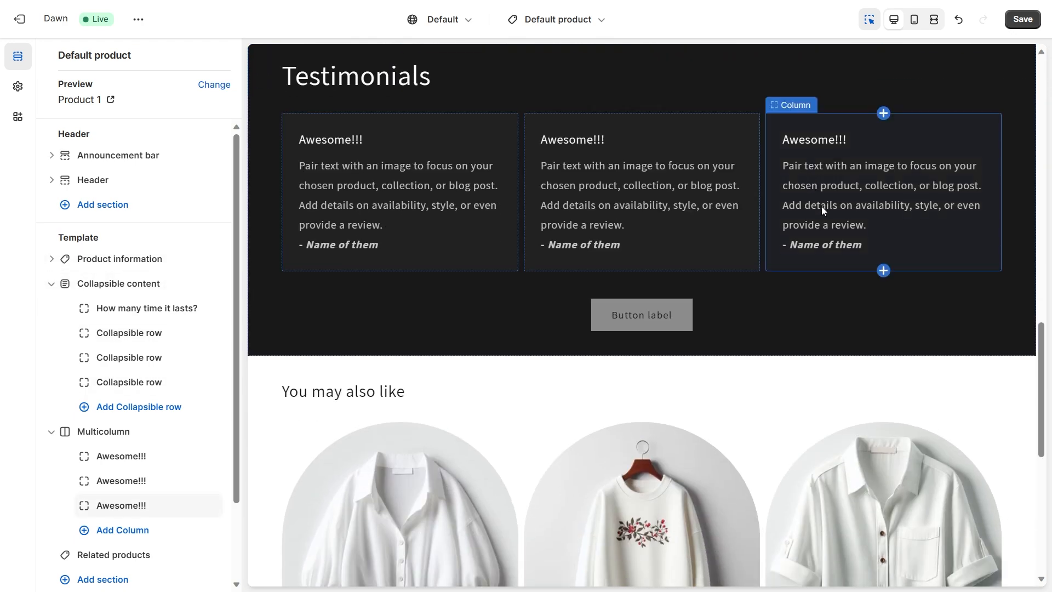
Clear the button label of the Testimonials section so it has no button.
left_click(778, 306)
scroll(131, 328, "down", 4)
left_click_drag(118, 293, 39, 282)
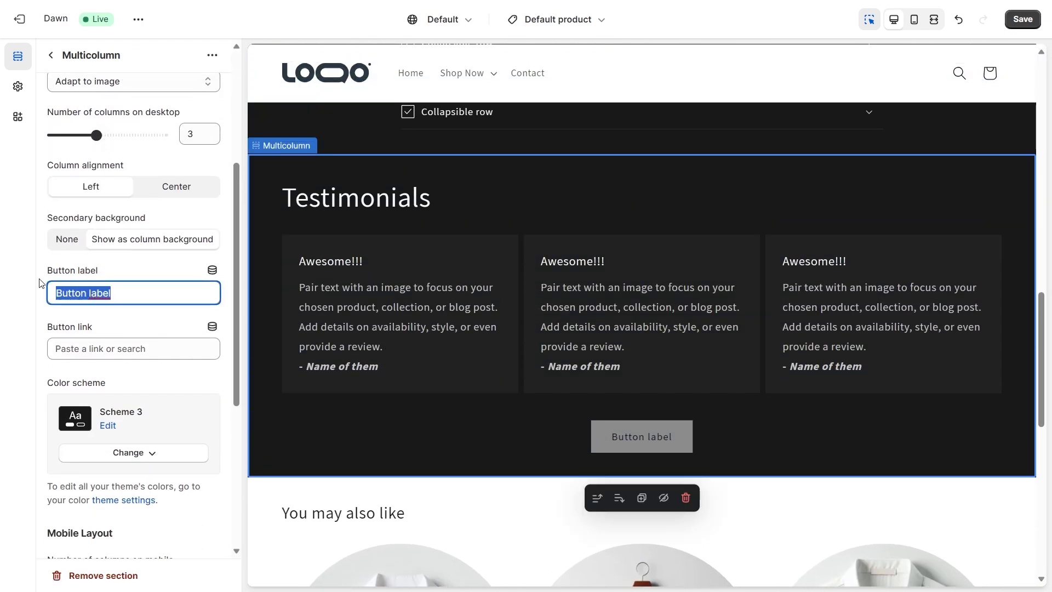
key("BackSpace")
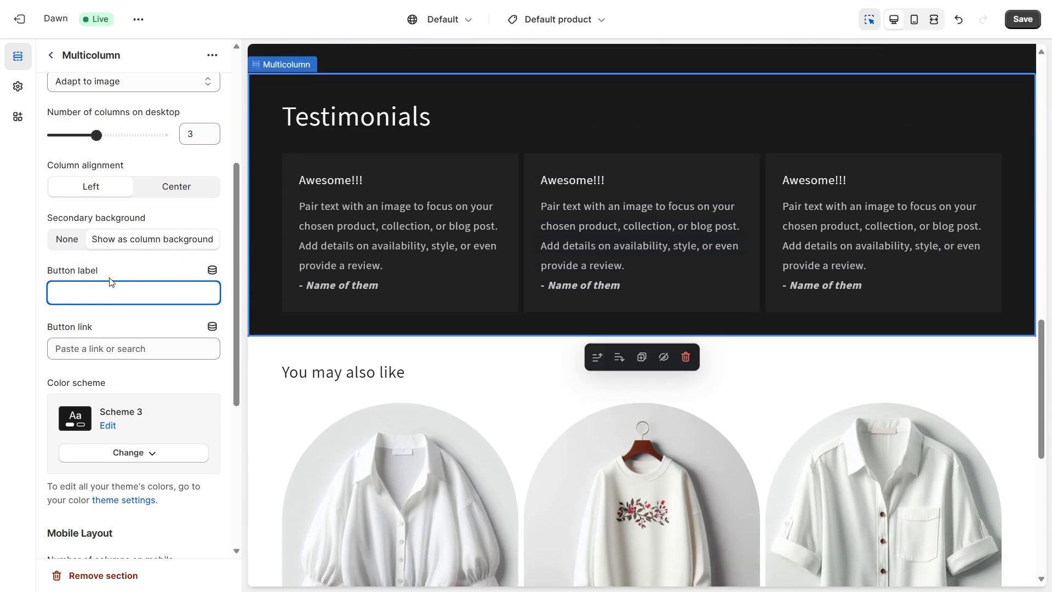
Review the whole product page in the preview and save the template.
scroll(494, 218, "up", 10)
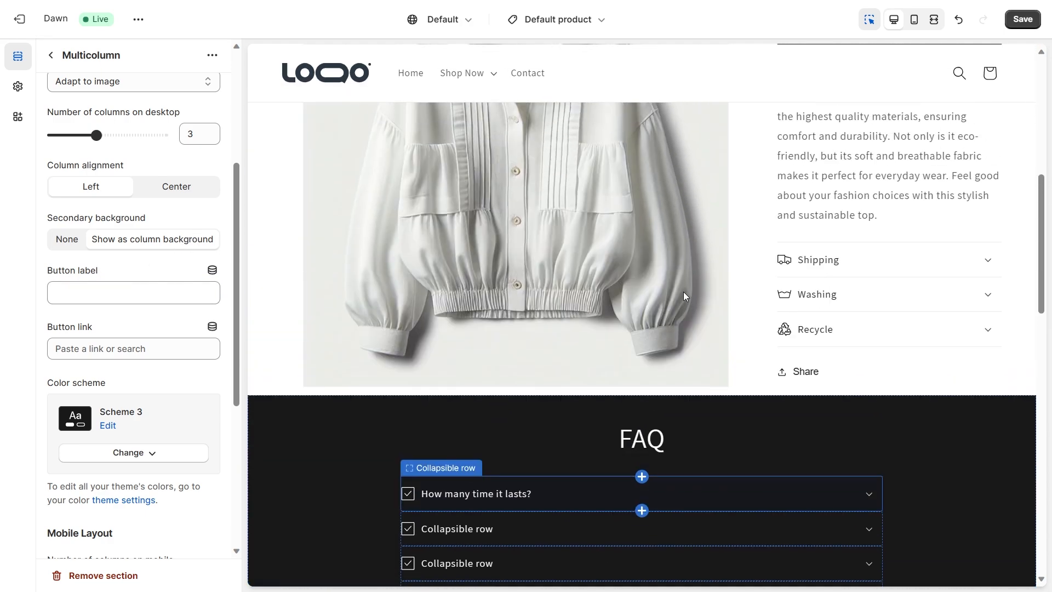
scroll(672, 291, "up", 3)
scroll(871, 216, "down", 15)
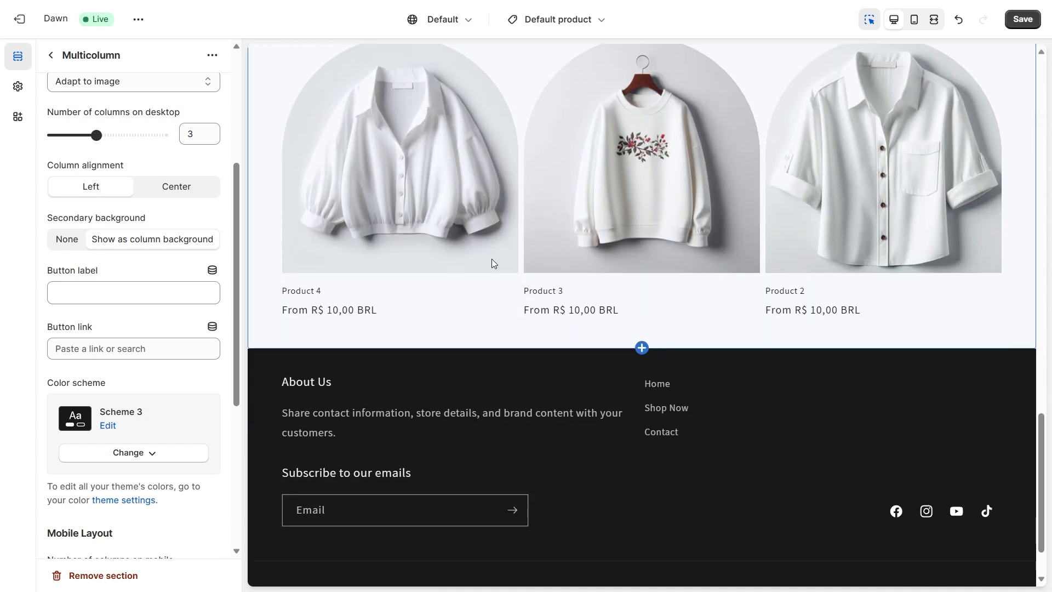
scroll(491, 263, "up", 4)
scroll(455, 276, "down", 6)
scroll(664, 282, "up", 7)
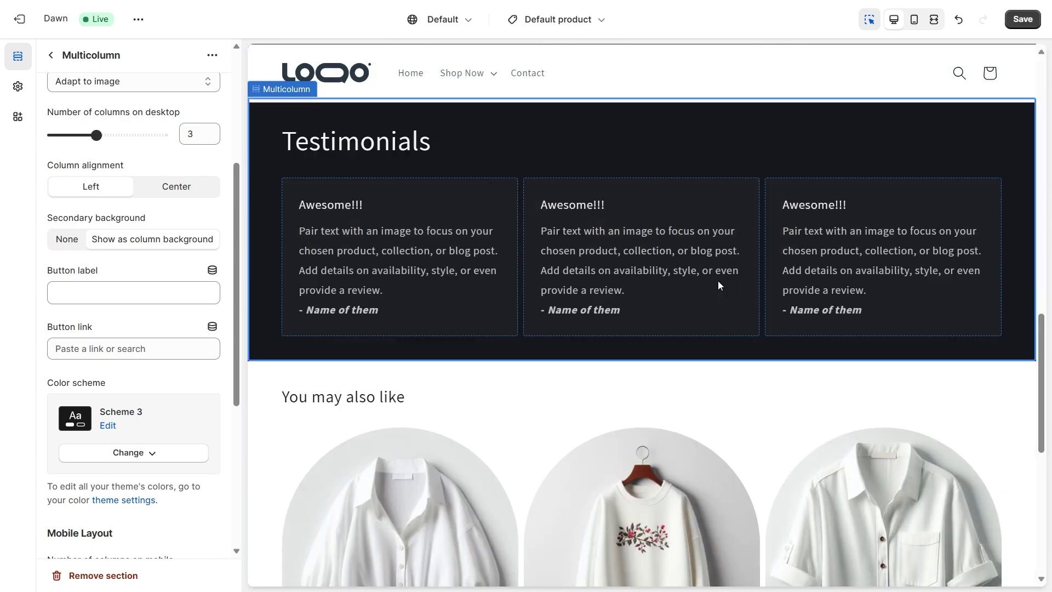
key("ctrl+s")
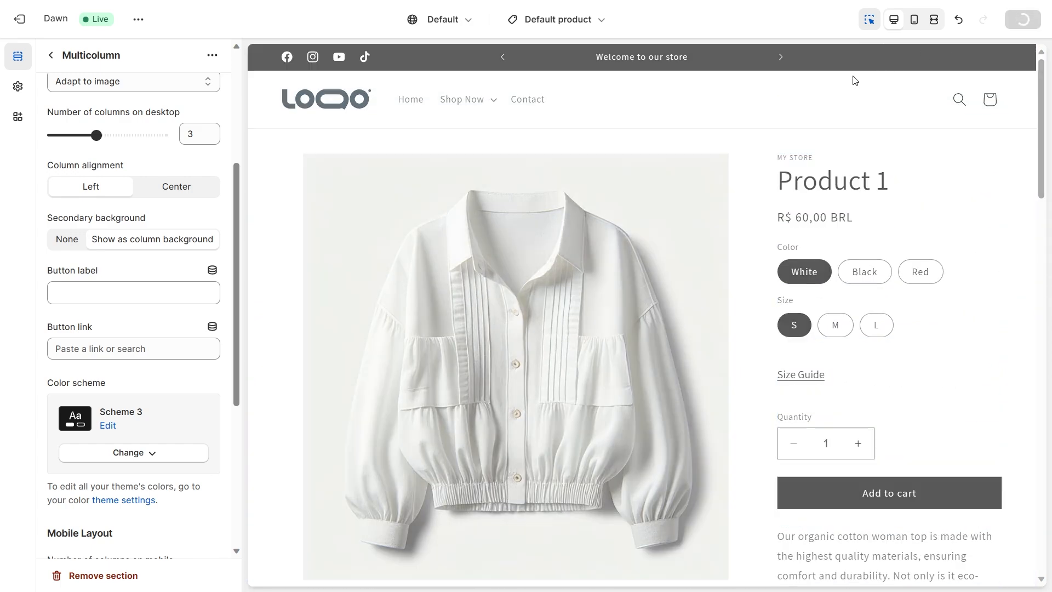
Switch the editor to the about-us page template.
left_click(579, 25)
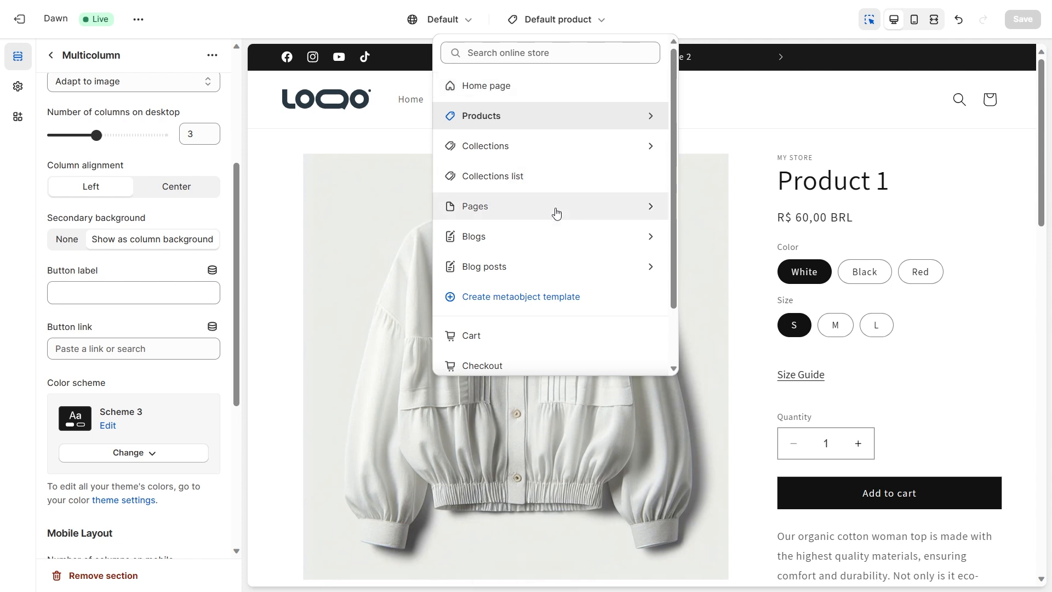
left_click(535, 213)
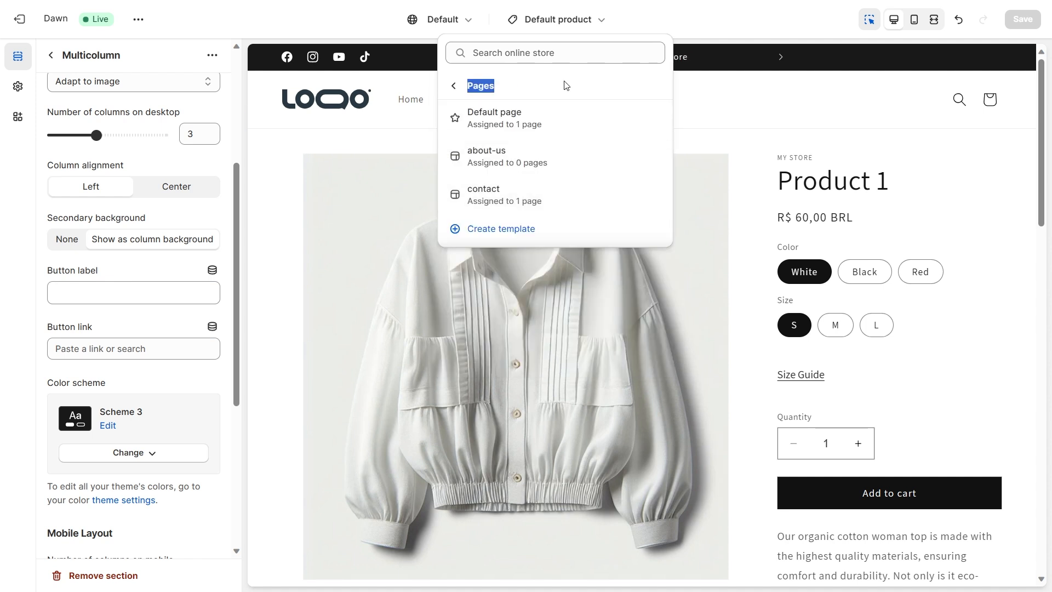
left_click(524, 168)
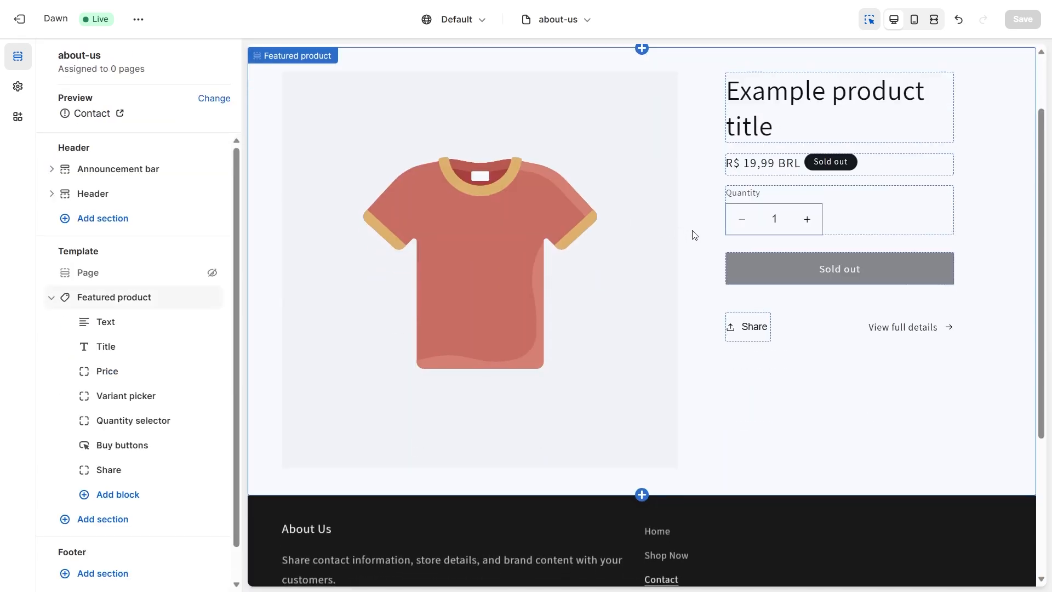
Remove the Featured product section from the about-us template and leave the Page section hidden.
left_click(694, 234)
left_click(686, 516)
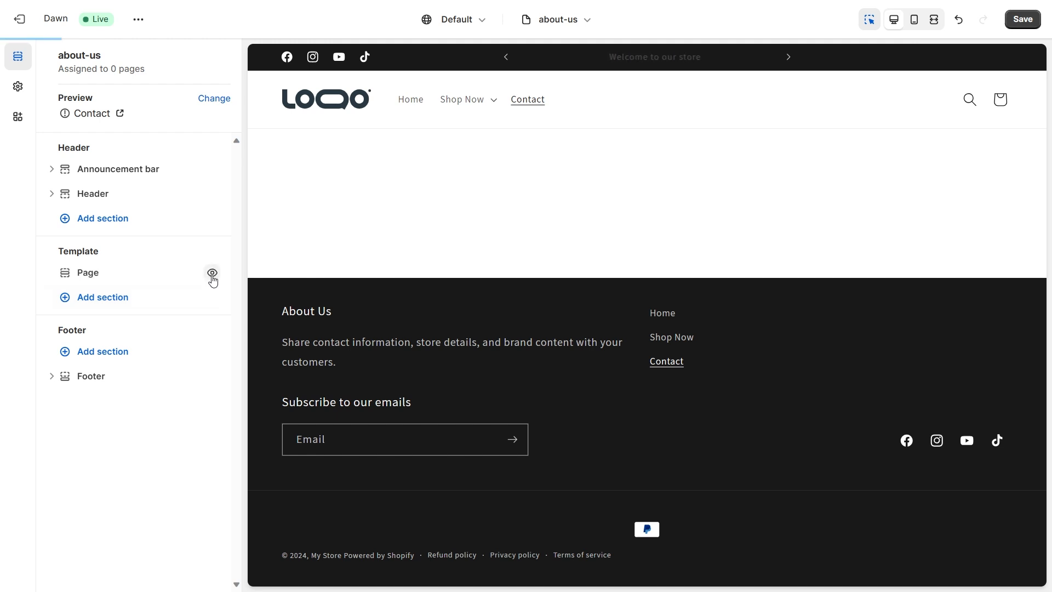
left_click(212, 274)
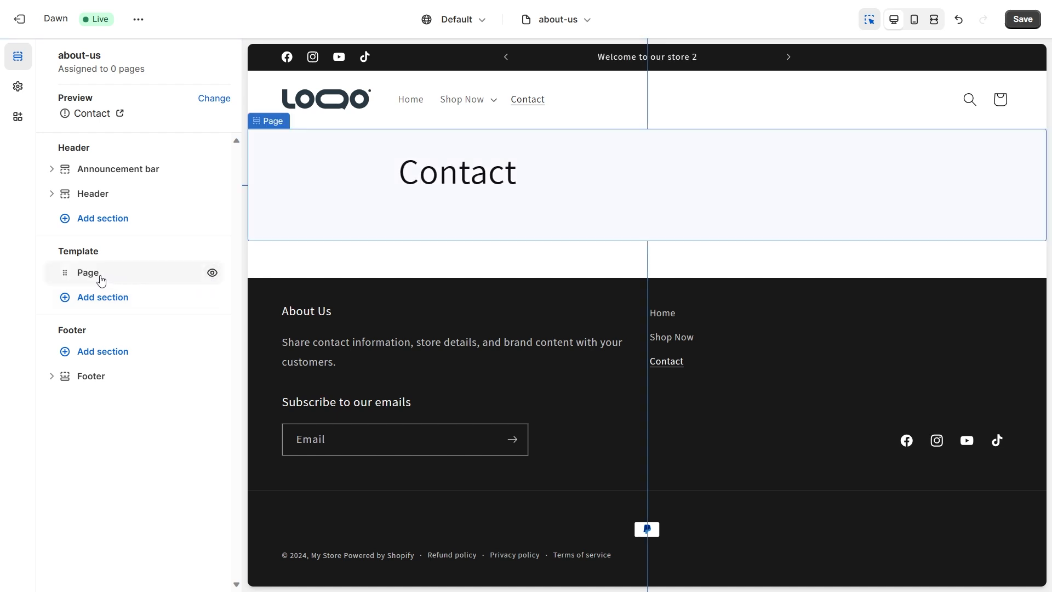
left_click(212, 273)
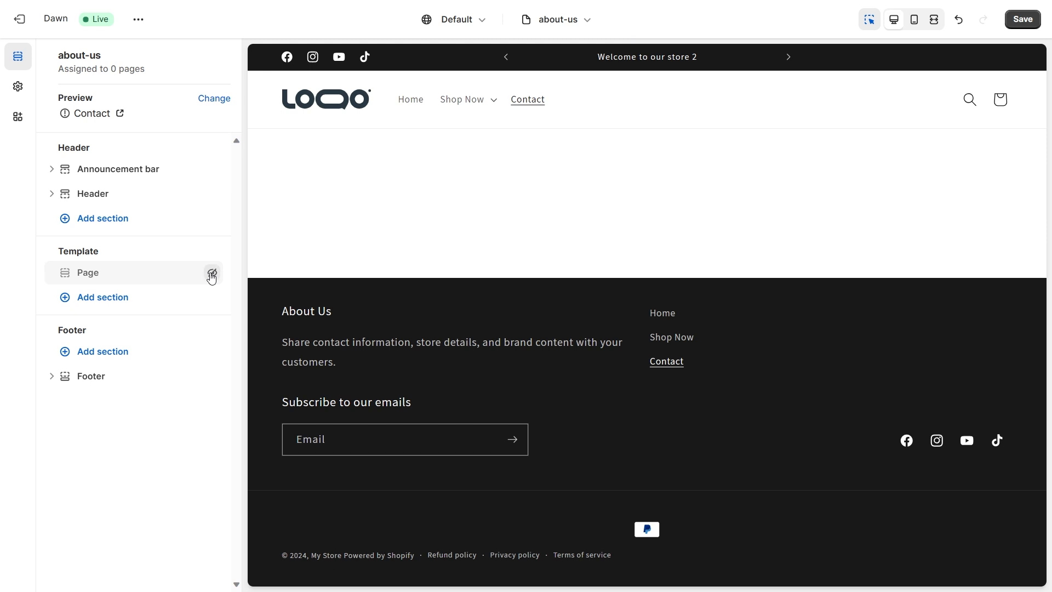
Add an Image banner section below the Page section and turn off its container on desktop.
left_click(139, 299)
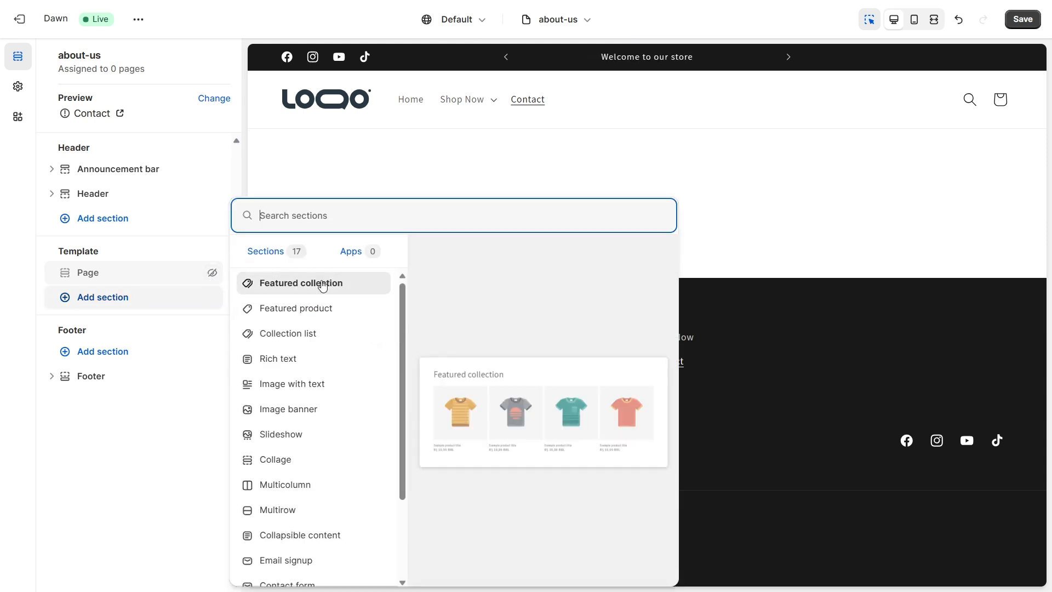
left_click(323, 408)
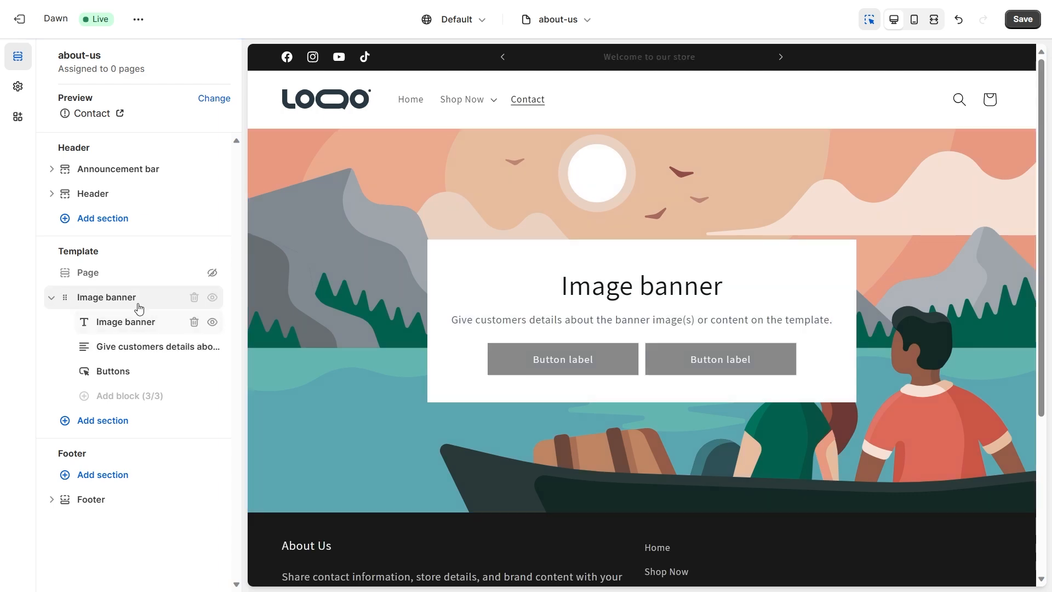
left_click(139, 303)
scroll(108, 345, "down", 6)
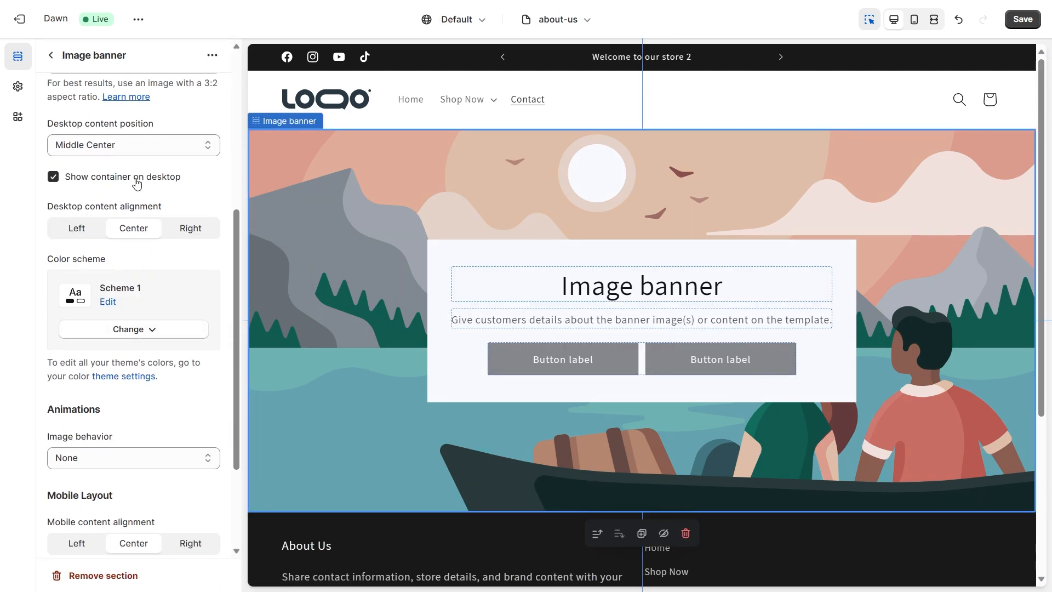
left_click(137, 184)
scroll(186, 307, "up", 6)
scroll(99, 301, "down", 6)
Set the image banner's heading to "About Company".
left_click(655, 284)
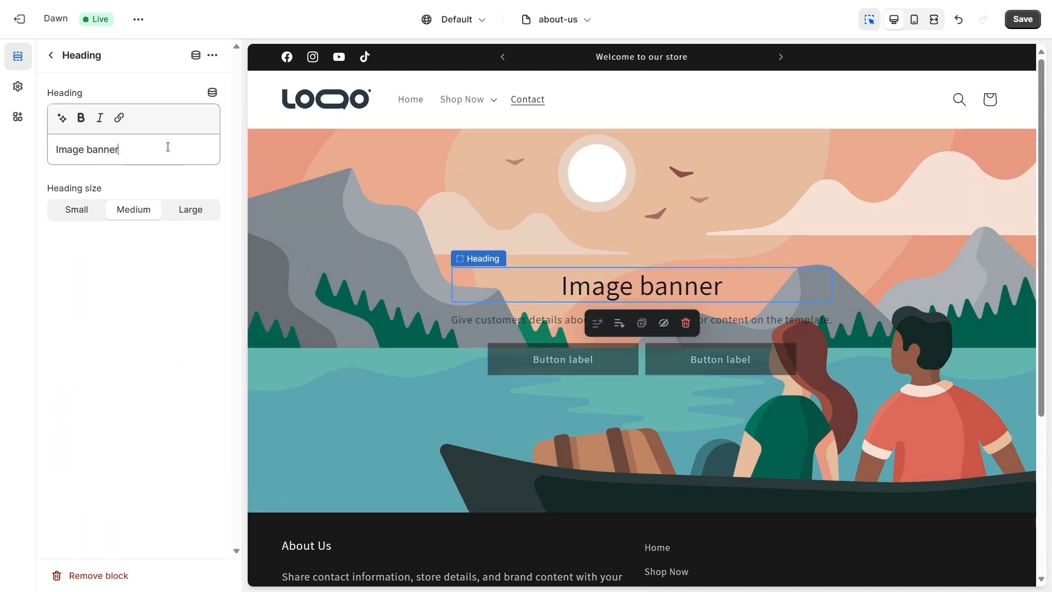
left_click_drag(168, 147, 0, 124)
type("About ")
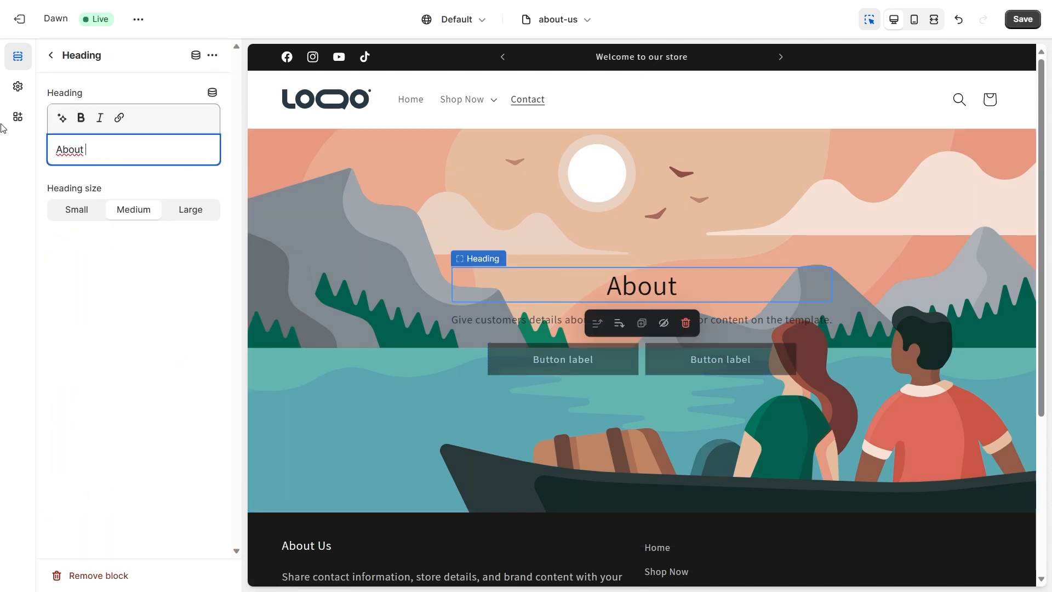
type("Company")
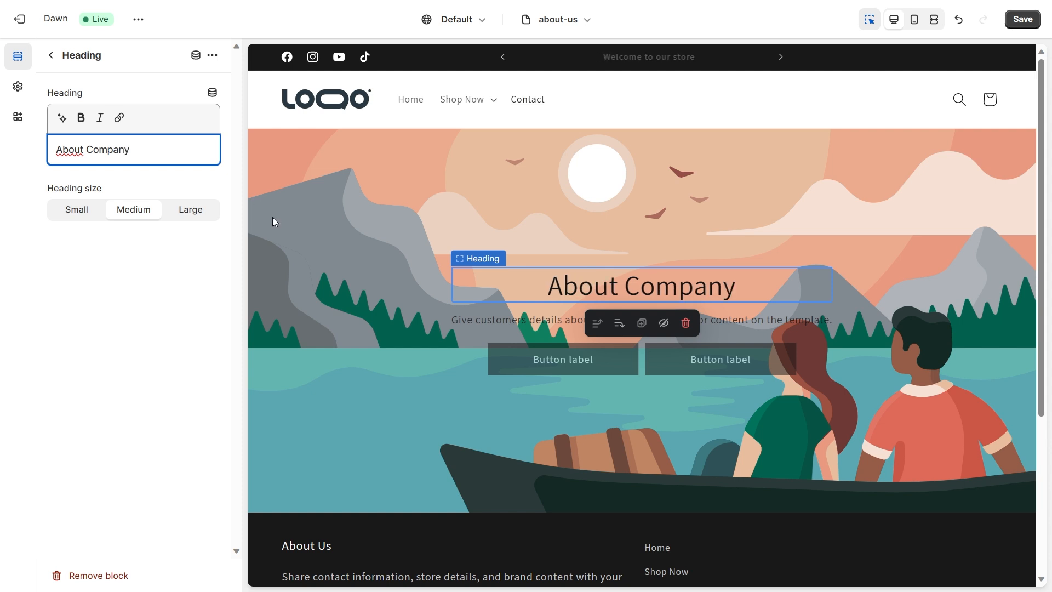
Remove the Buttons block from the image banner.
left_click(487, 368)
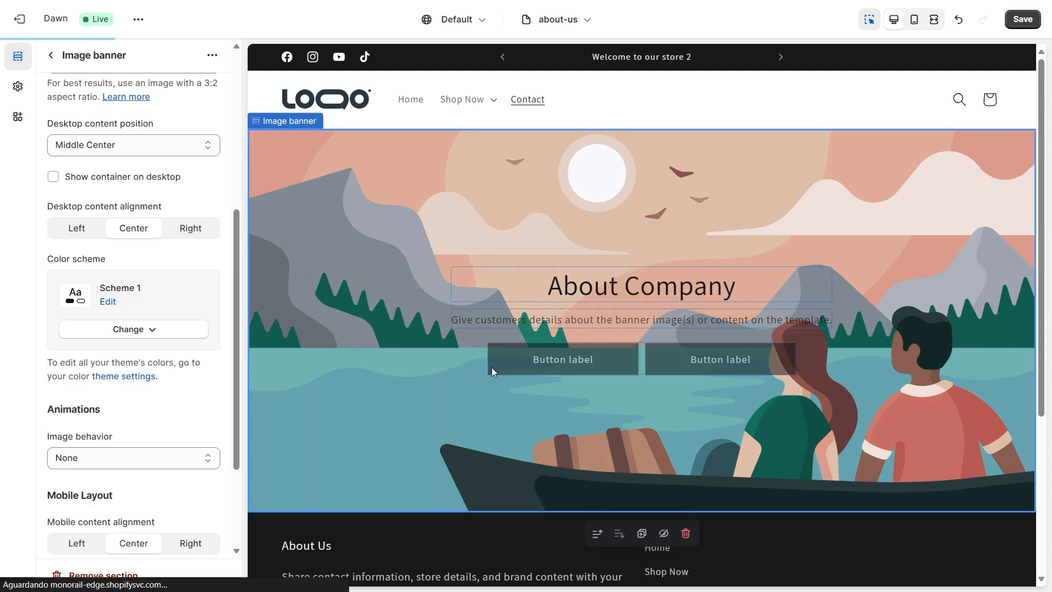
left_click(490, 366)
left_click(685, 397)
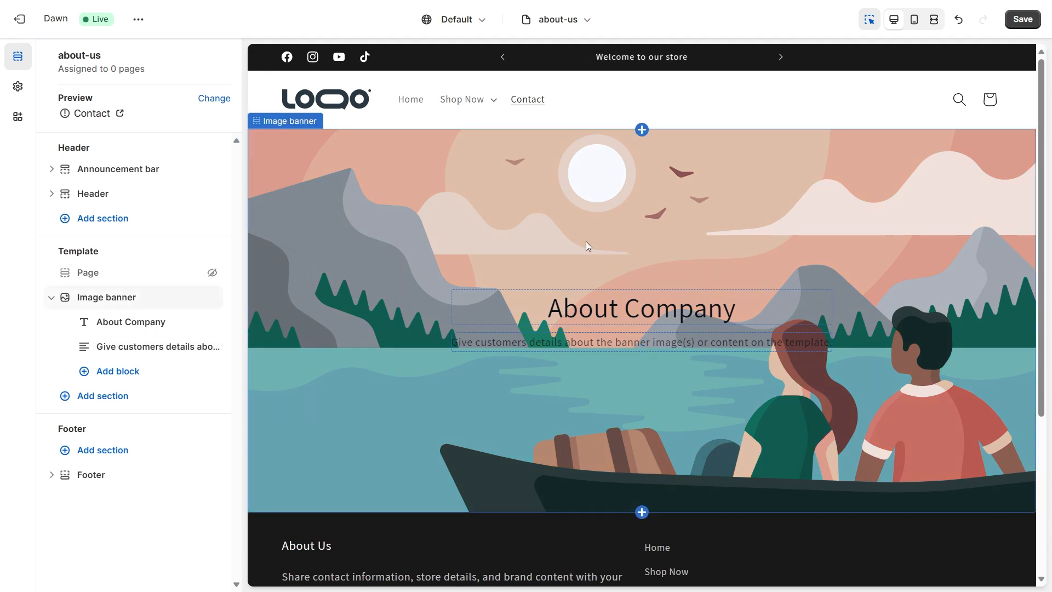
Set the banner height to Small and use the black-and-white dancer photo from the store library as the first image.
left_click(559, 182)
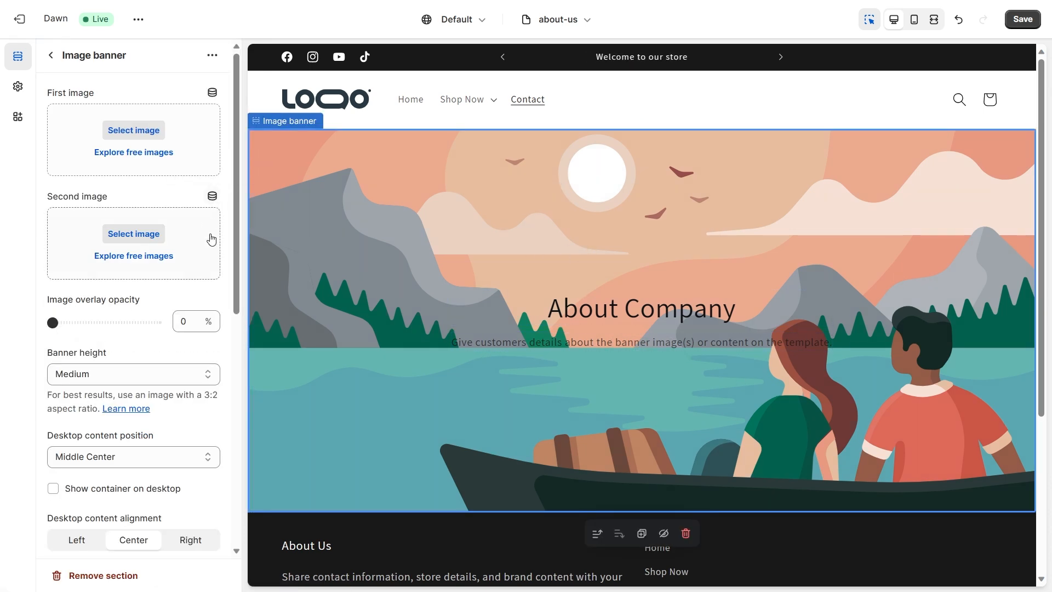
left_click(130, 378)
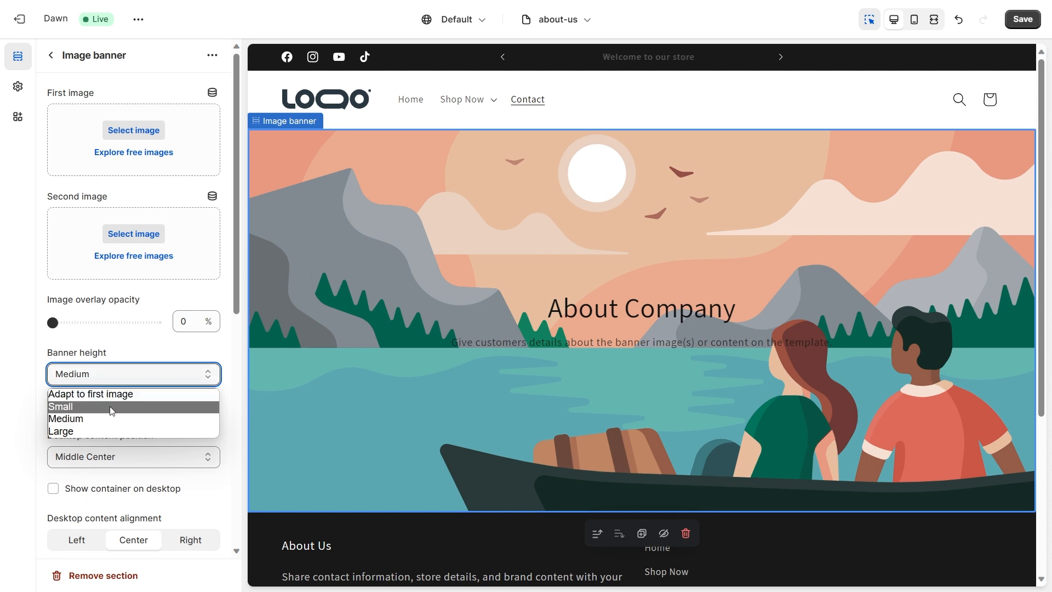
left_click(110, 406)
left_click(186, 135)
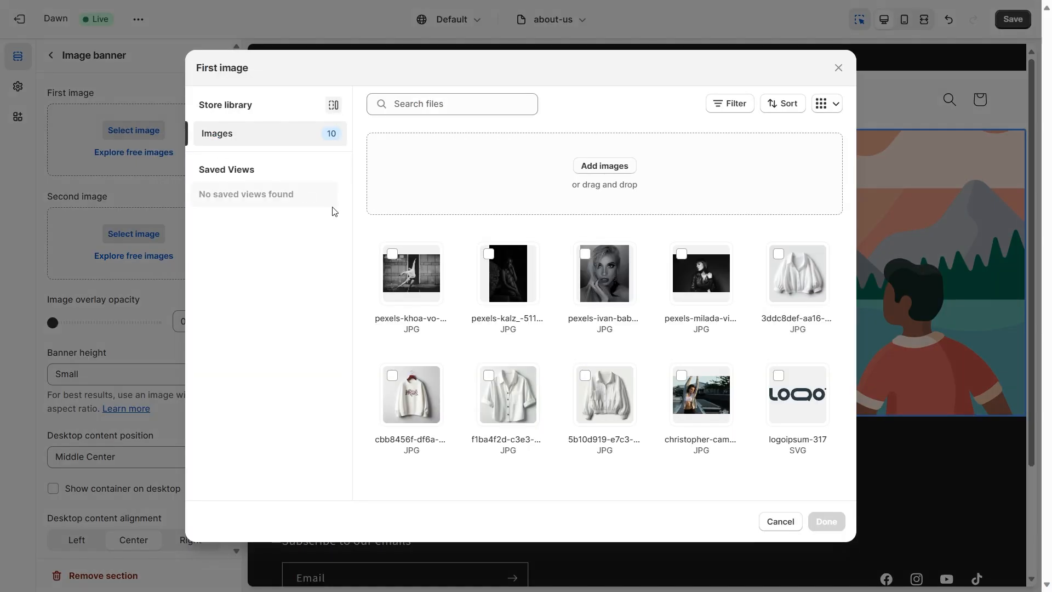
left_click(419, 267)
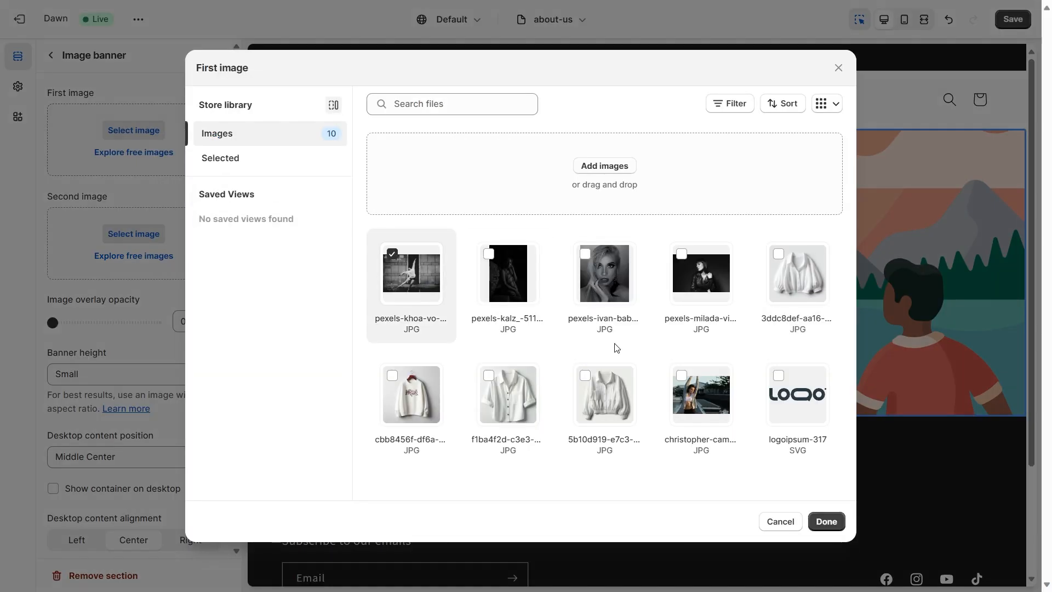
left_click(826, 521)
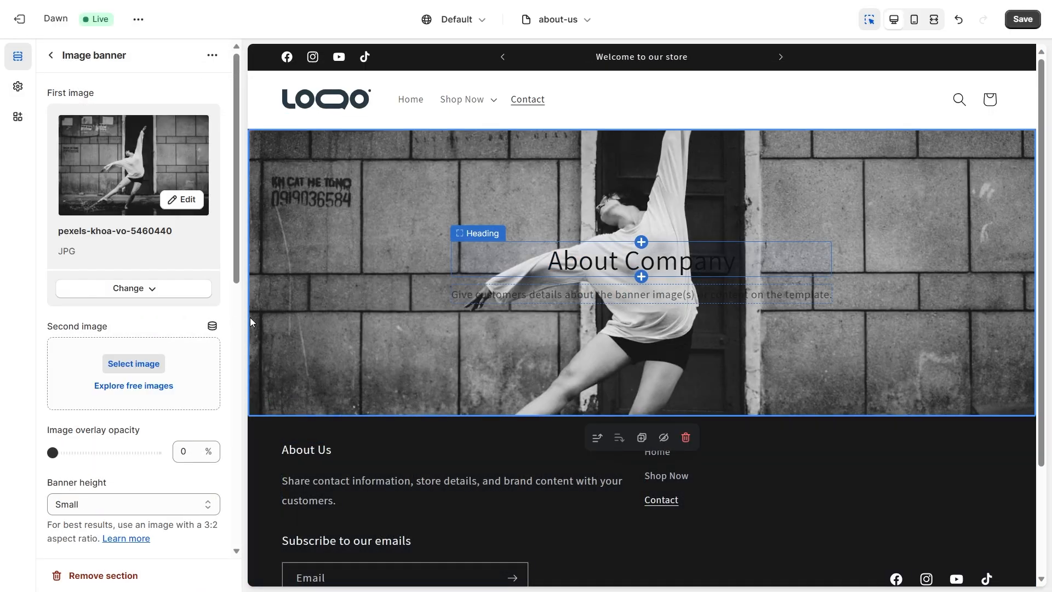
Apply color Scheme 3 to the image banner and set its image overlay opacity to 30%.
scroll(145, 323, "down", 10)
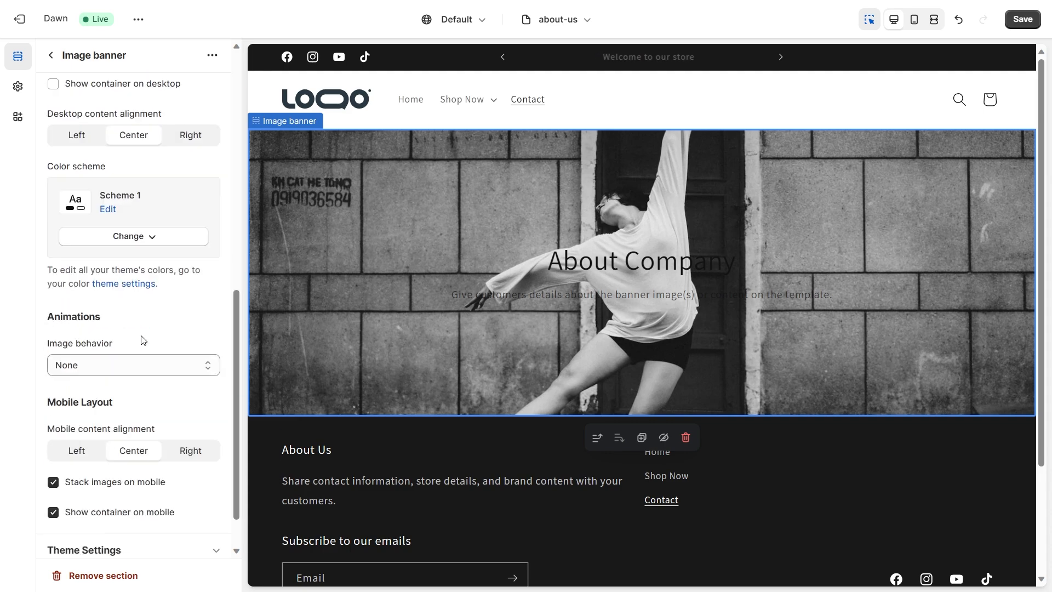
left_click(156, 227)
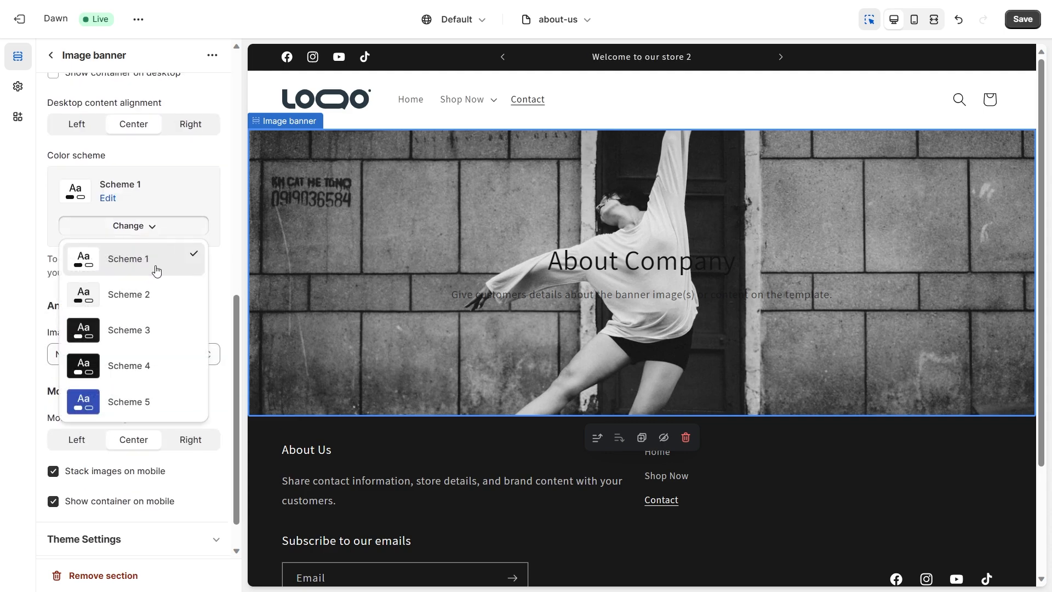
left_click(145, 332)
scroll(158, 300, "up", 8)
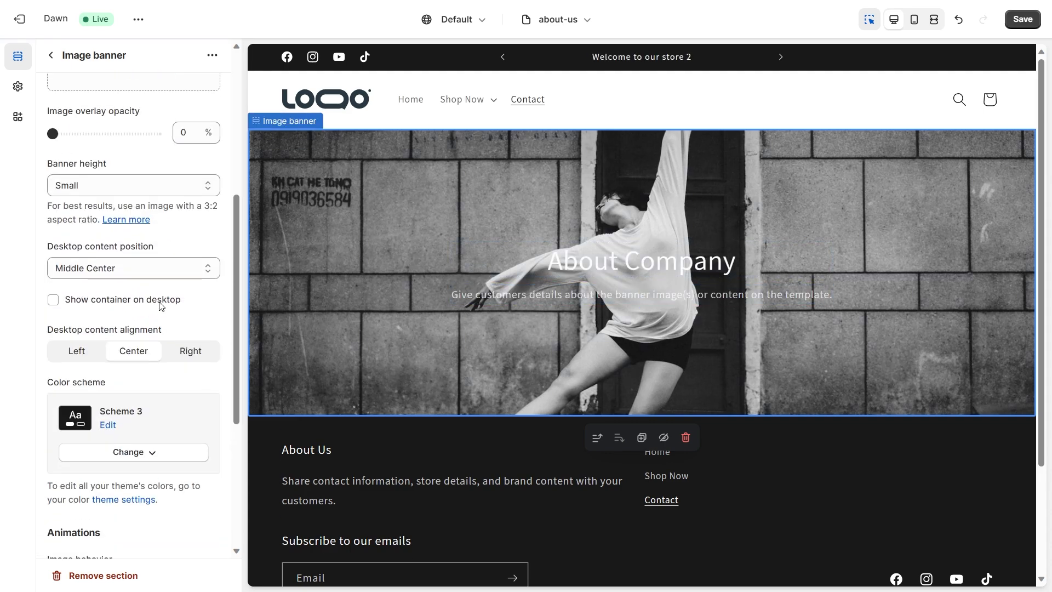
left_click(63, 295)
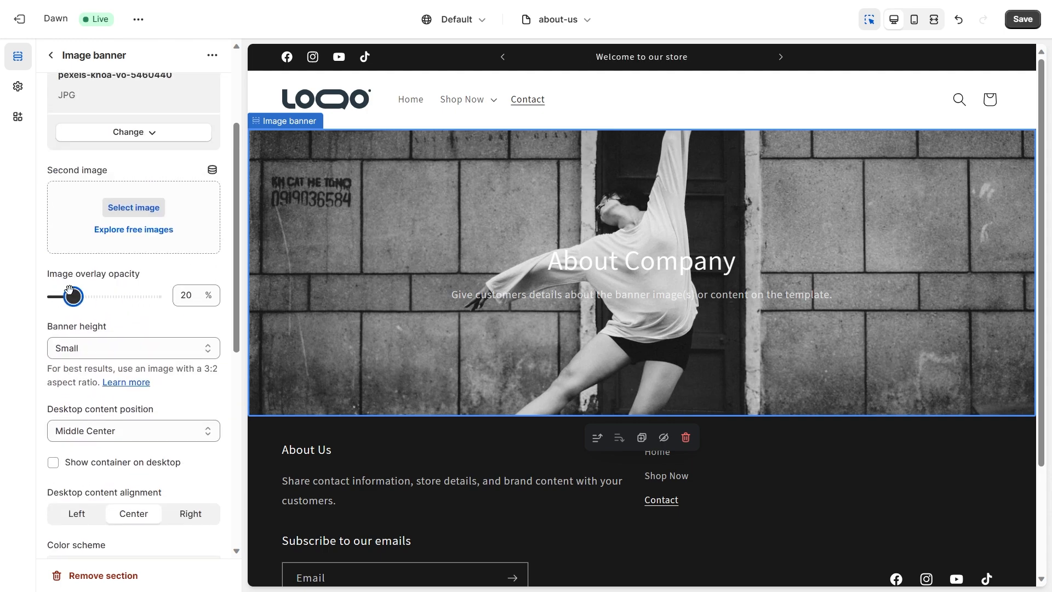
left_click_drag(70, 290, 81, 296)
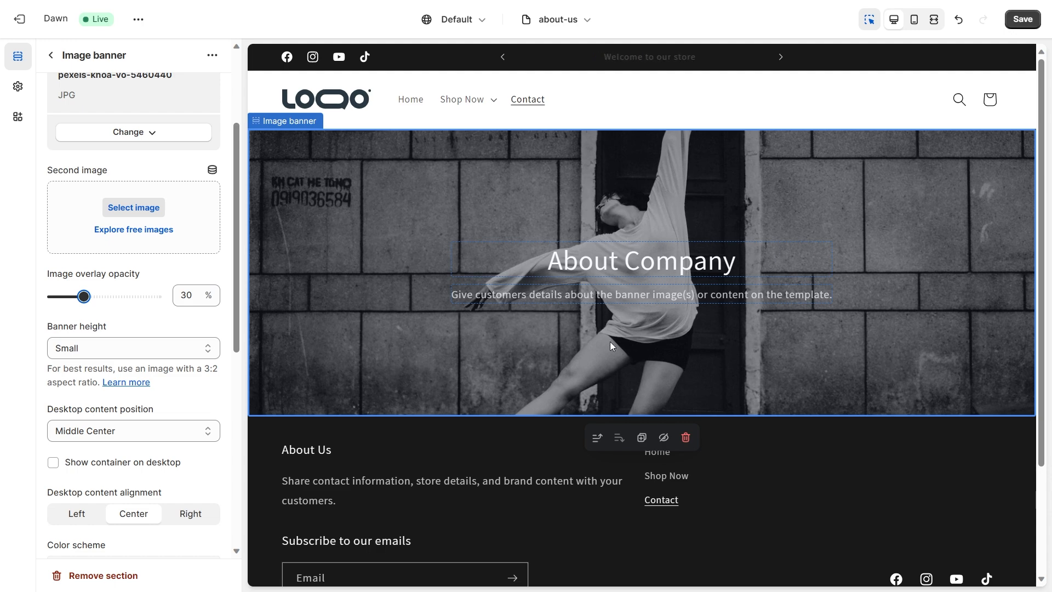
left_click(51, 55)
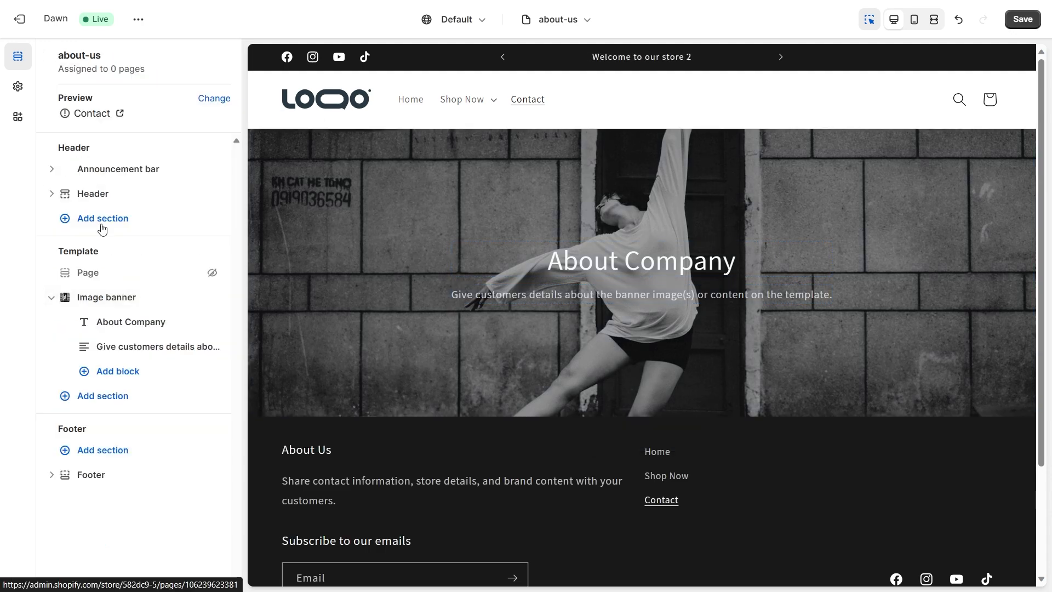
Add an Image with text section and a Multirow section below the image banner.
left_click(137, 397)
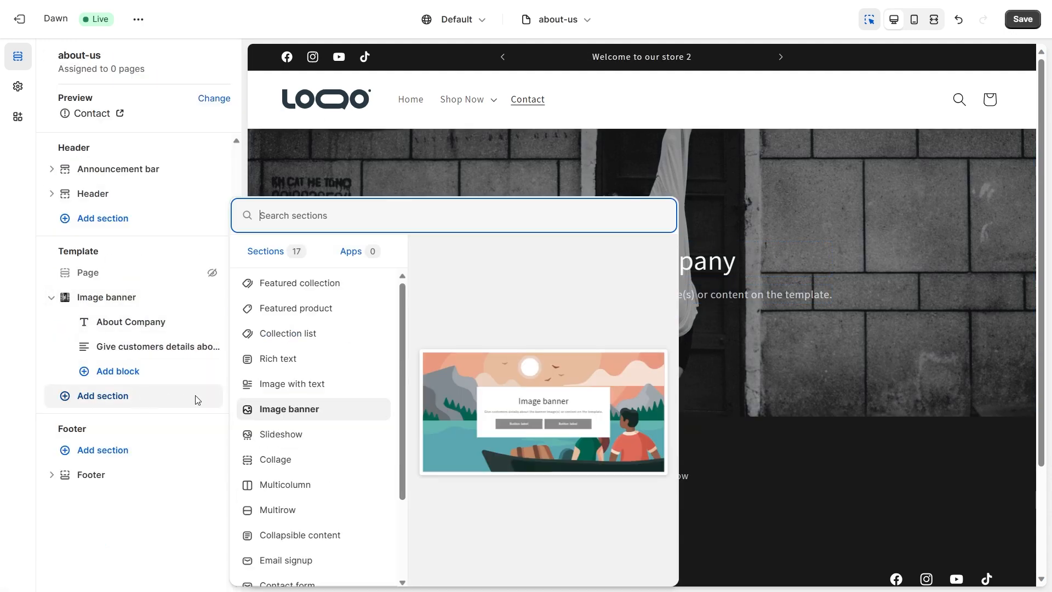
left_click(289, 385)
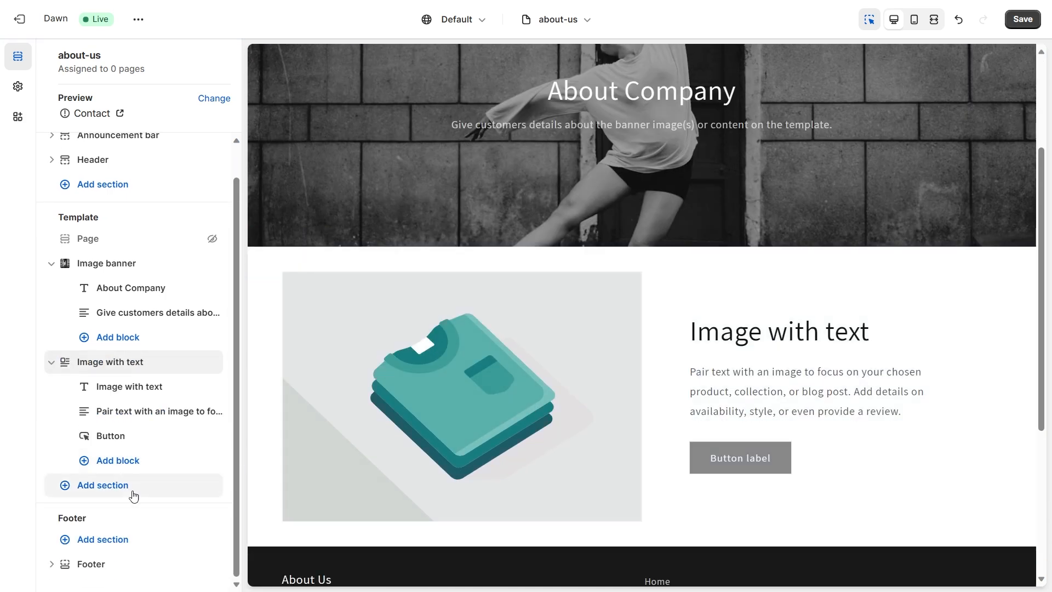
left_click(133, 496)
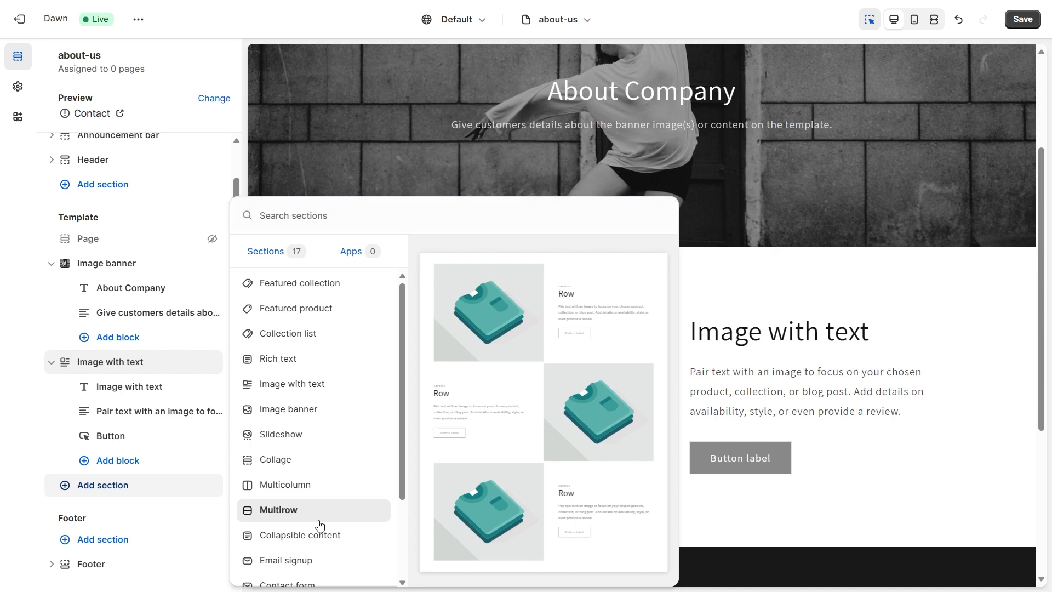
left_click(319, 520)
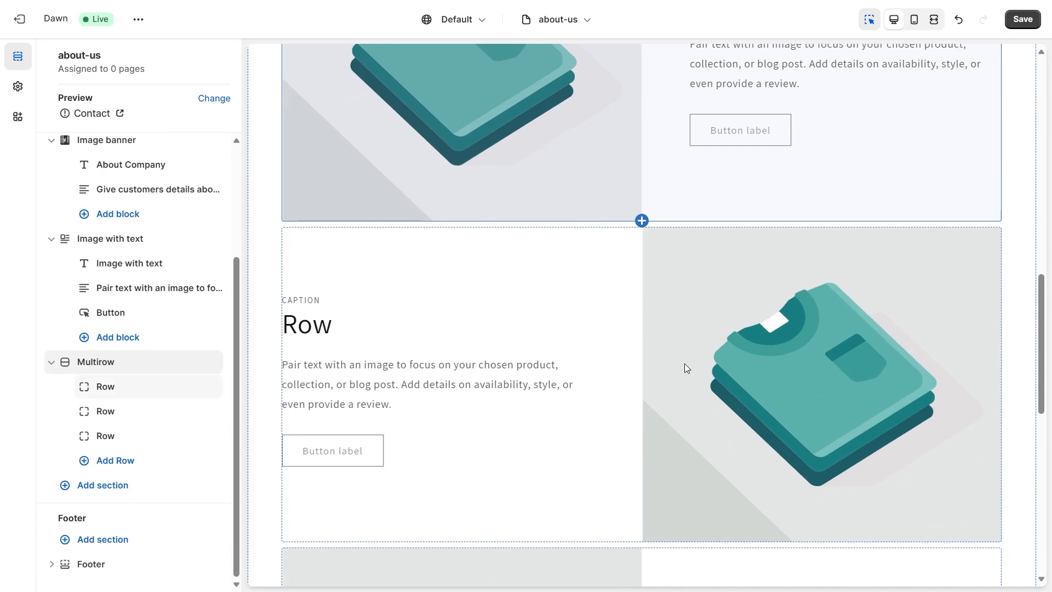
Review the layout of the added Image with text and Multirow sections in the page preview.
scroll(690, 363, "down", 3)
scroll(647, 364, "up", 15)
scroll(671, 377, "down", 7)
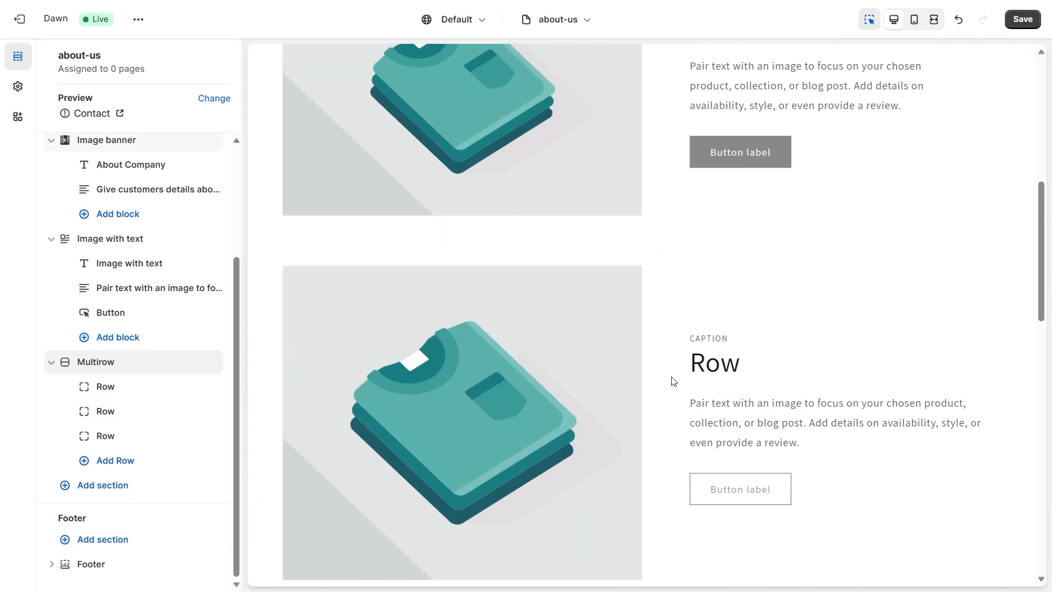
scroll(674, 381, "down", 10)
scroll(683, 314, "up", 6)
scroll(463, 293, "down", 5)
scroll(775, 341, "up", 4)
scroll(453, 314, "down", 2)
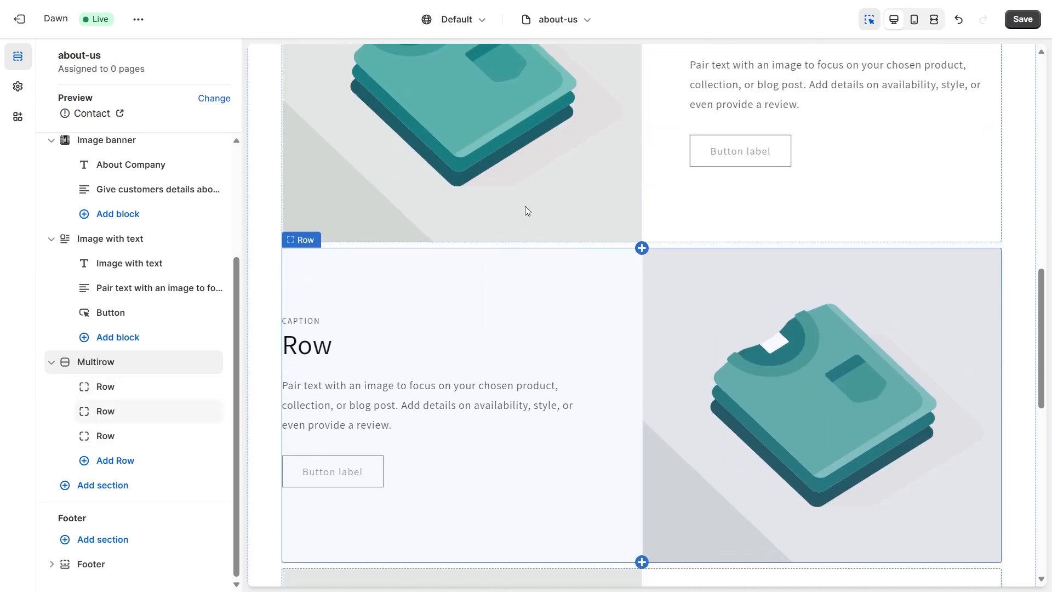
scroll(618, 230, "down", 2)
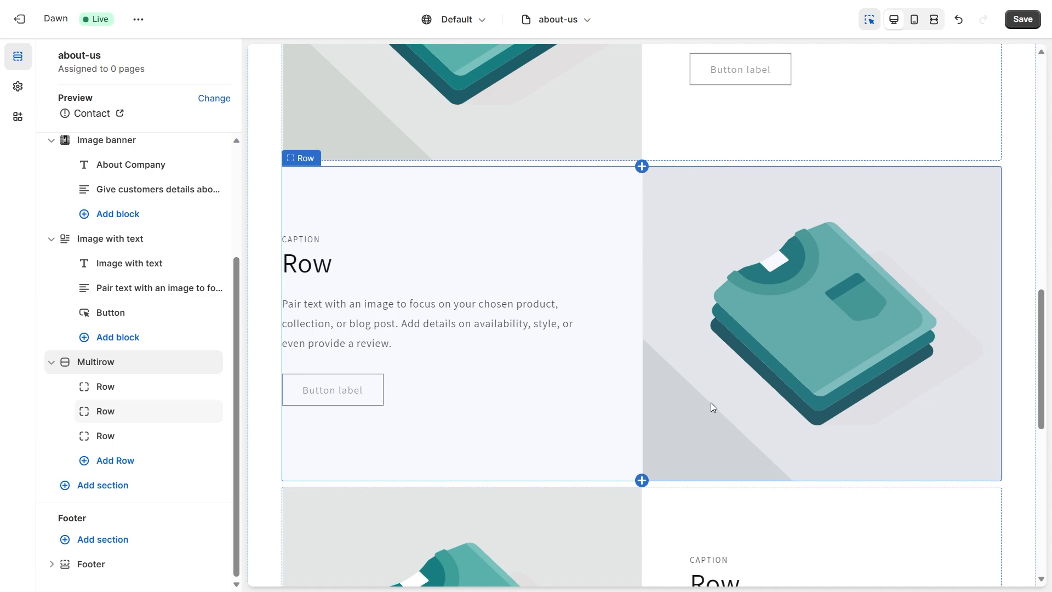
Delete the third row of the Multirow section and remove the Image with text section.
scroll(684, 420, "down", 3)
left_click(744, 394)
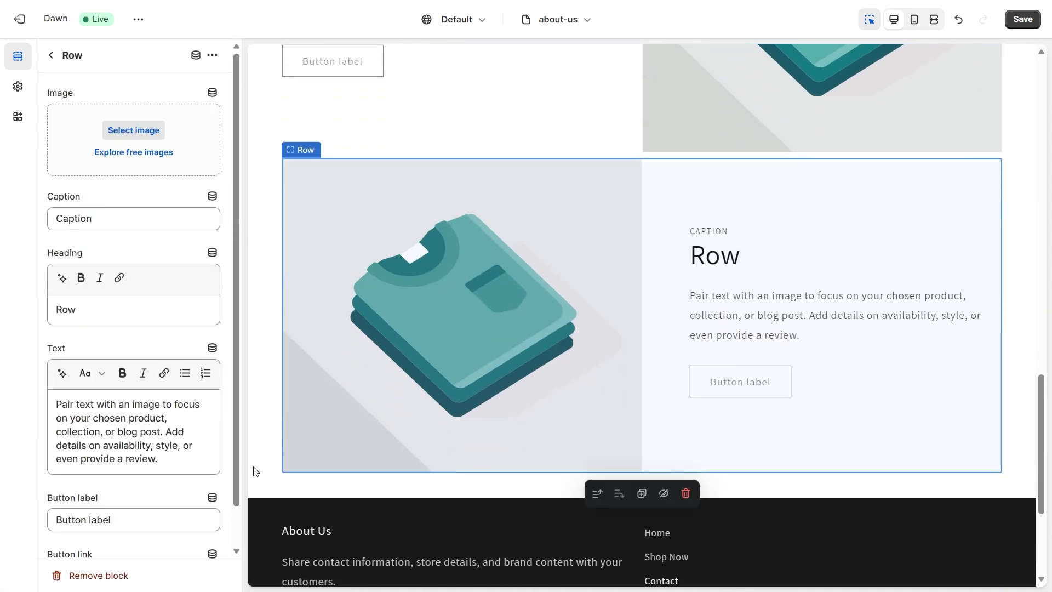
left_click(685, 494)
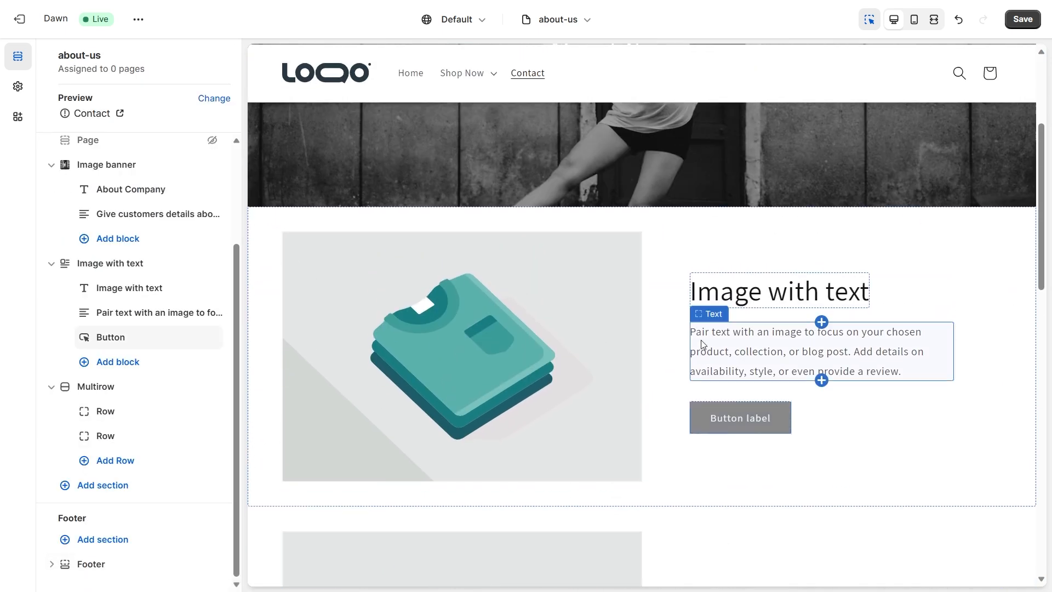
left_click(273, 300)
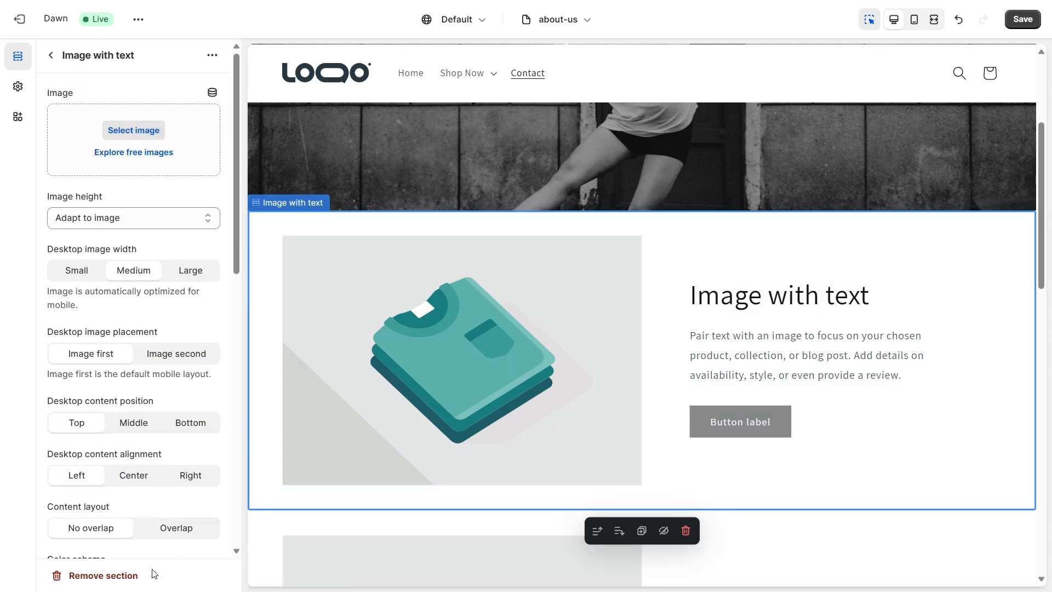
left_click(104, 575)
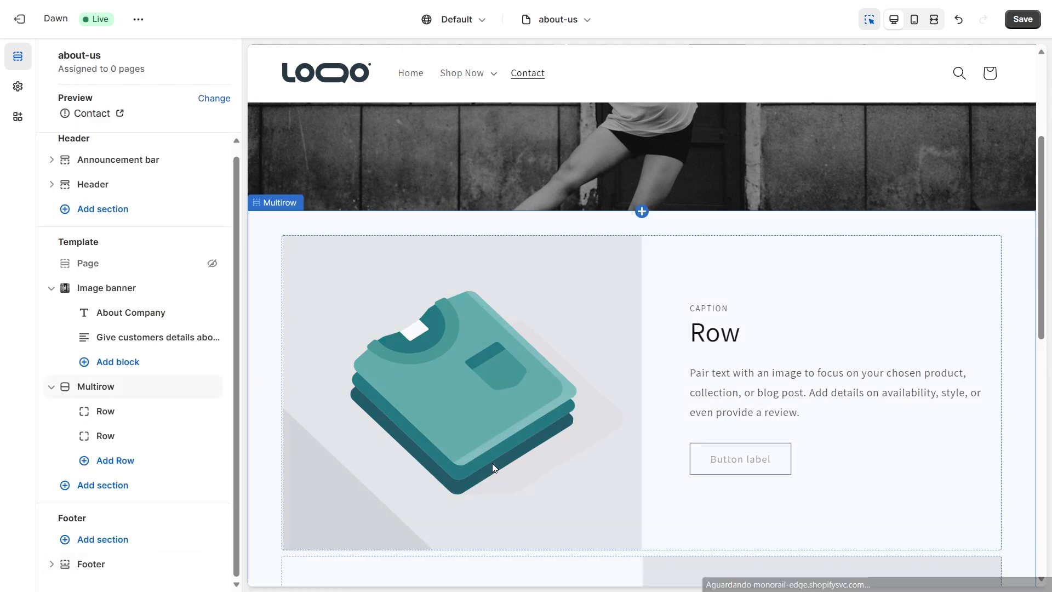
Set the Multirow headings to "How it Started" for the first row and "Our Values" for the second.
left_click(538, 363)
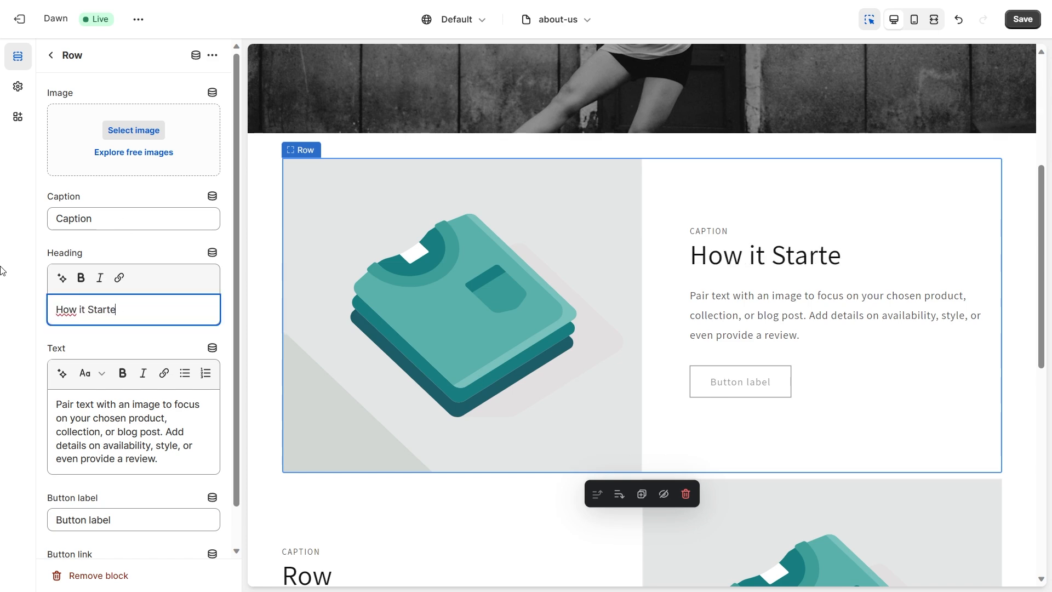
scroll(376, 234, "down", 3)
left_click(418, 449)
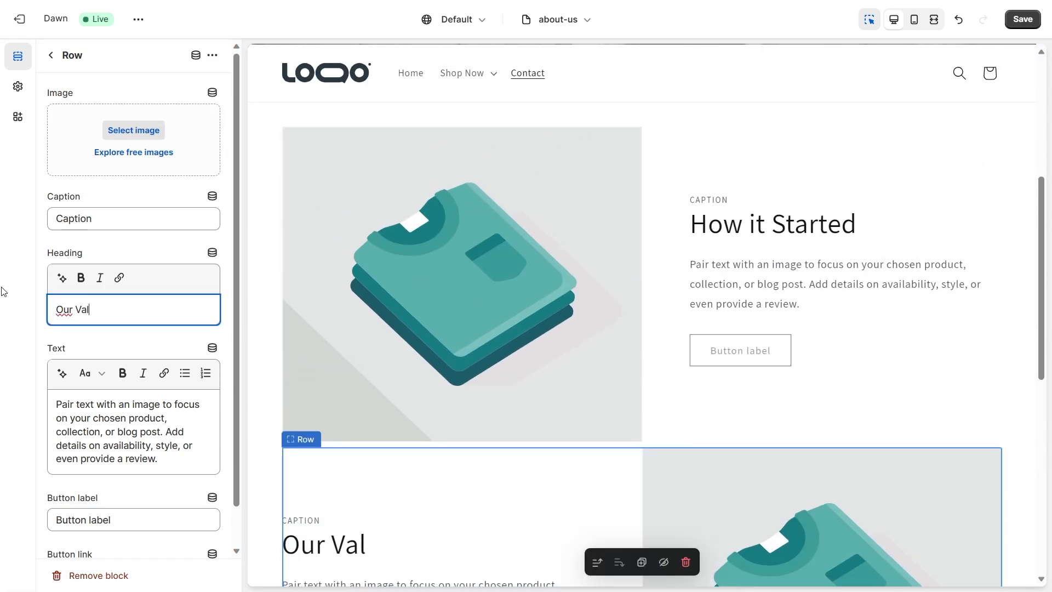
Use the black-and-white portrait of the blonde woman from the store library as the How it Started row's image.
left_click(645, 273)
left_click(134, 130)
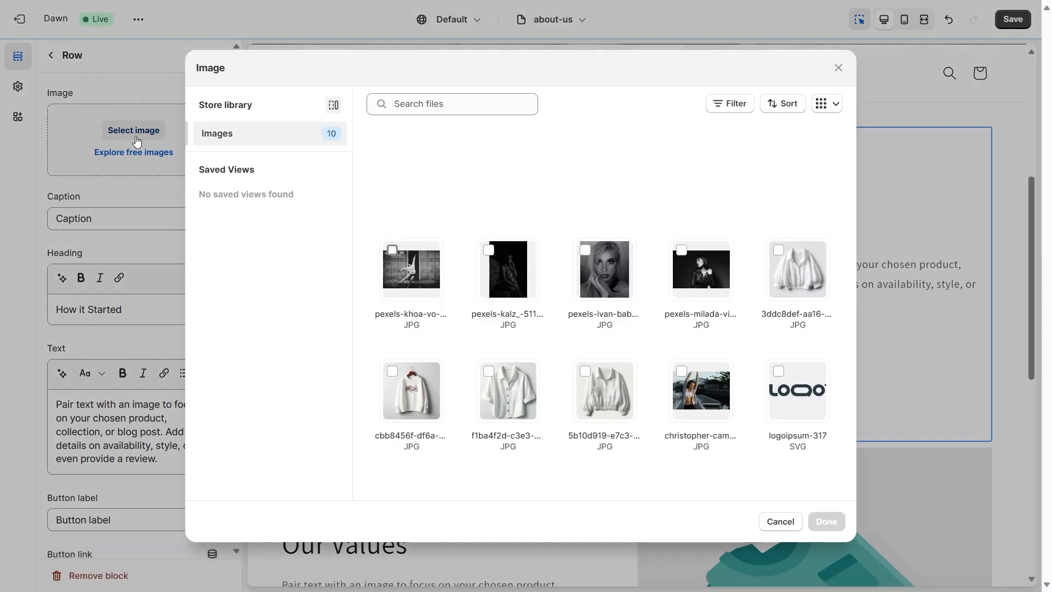
left_click(613, 285)
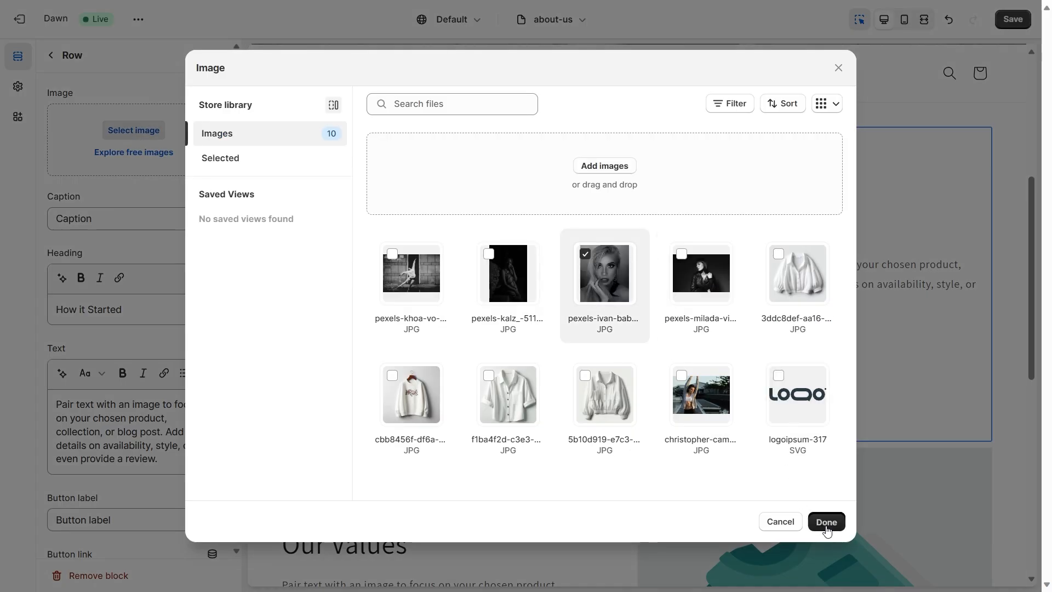
left_click(826, 520)
Use the dark photo pexels-kalz_-5114075_1 from the store library as the Our Values row's image.
left_click(688, 463)
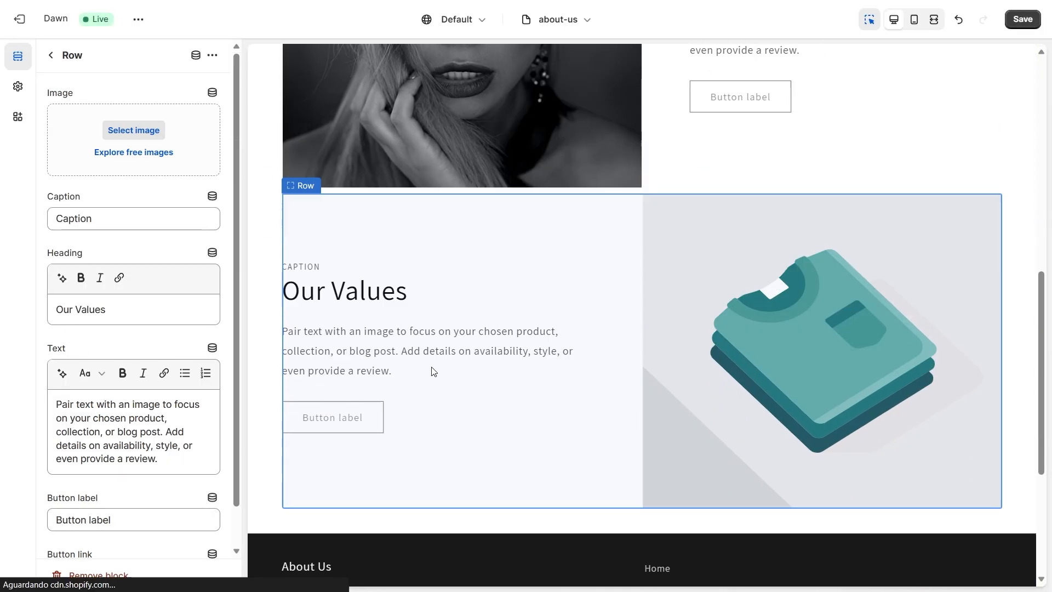
left_click(131, 132)
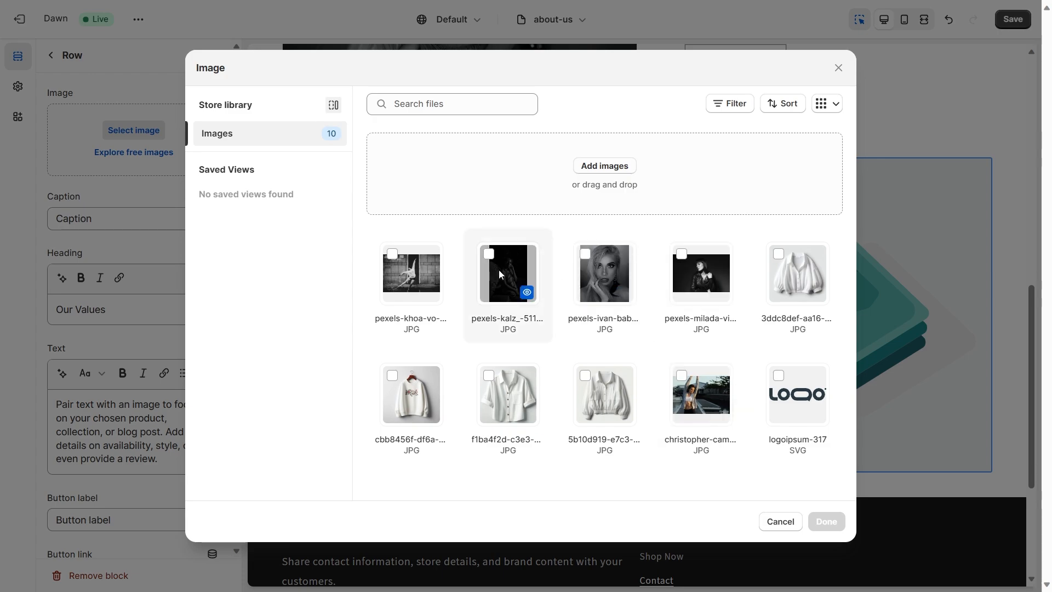
left_click(827, 523)
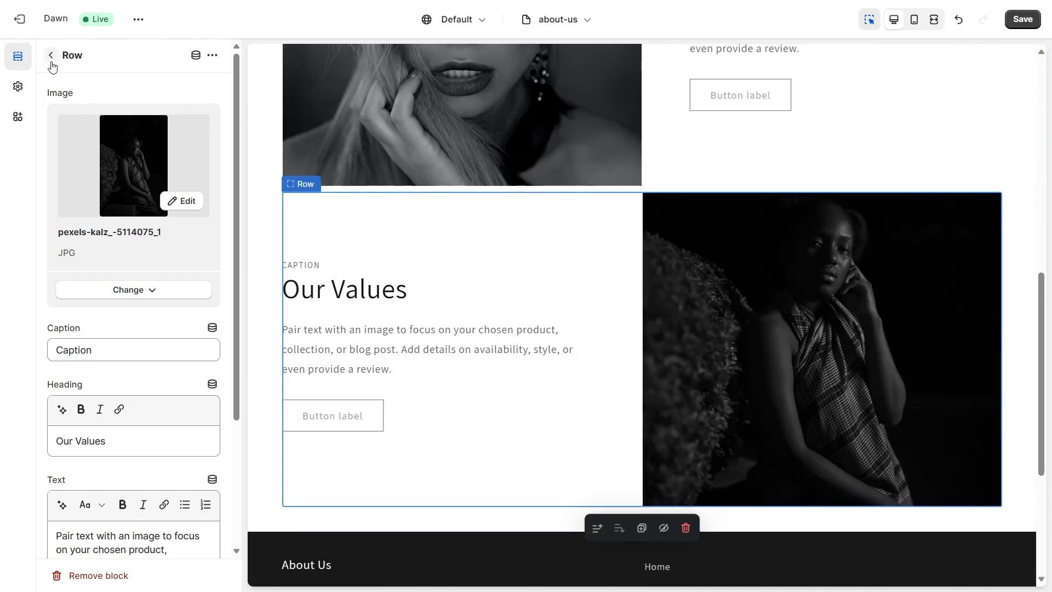
left_click(51, 61)
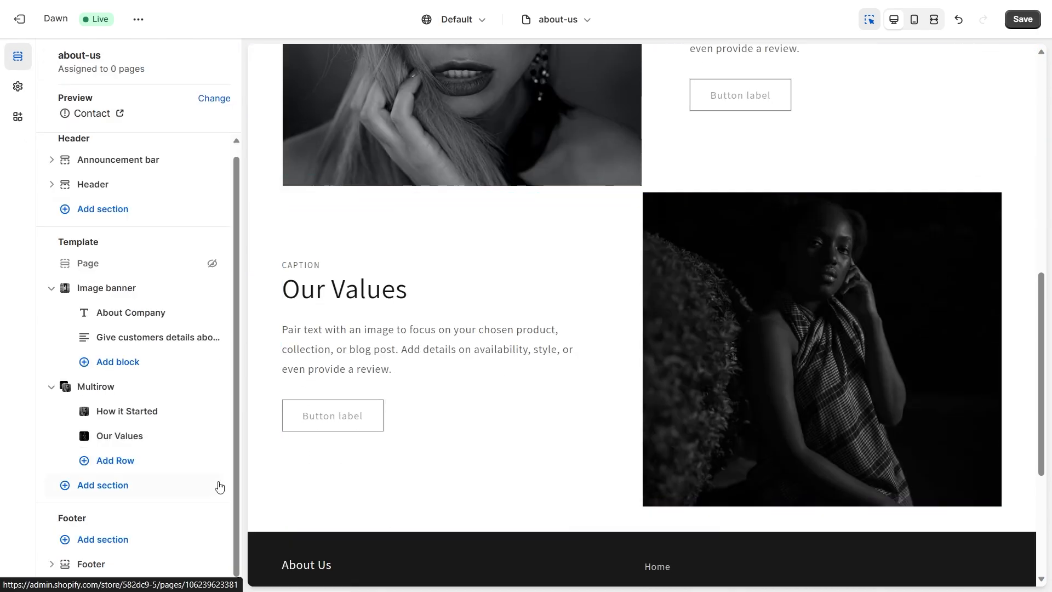
Add a Multicolumn section below the Multirow section.
left_click(126, 490)
scroll(328, 446, "down", 1)
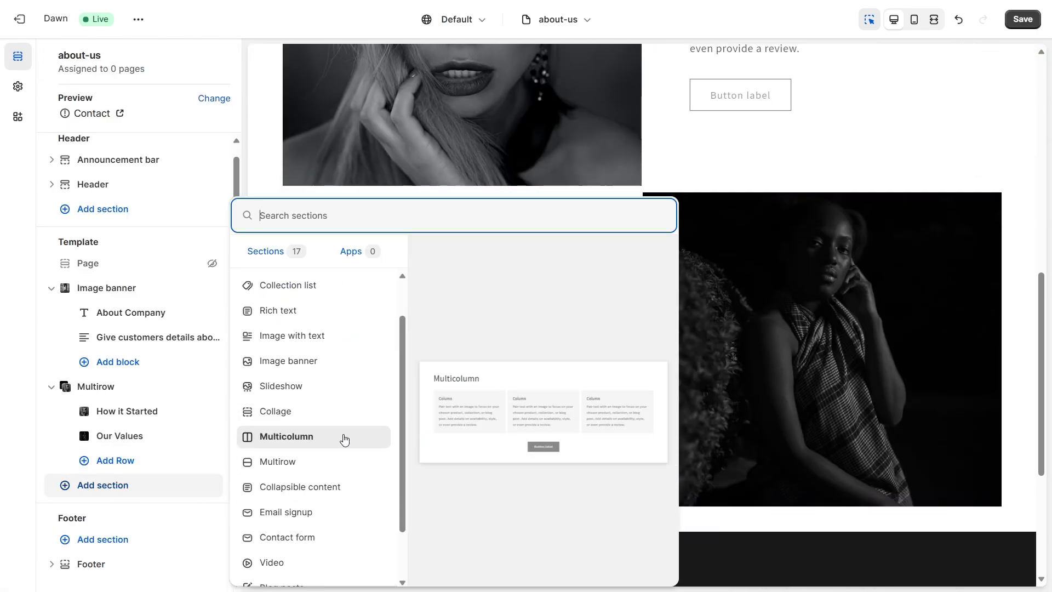
scroll(316, 471, "down", 3)
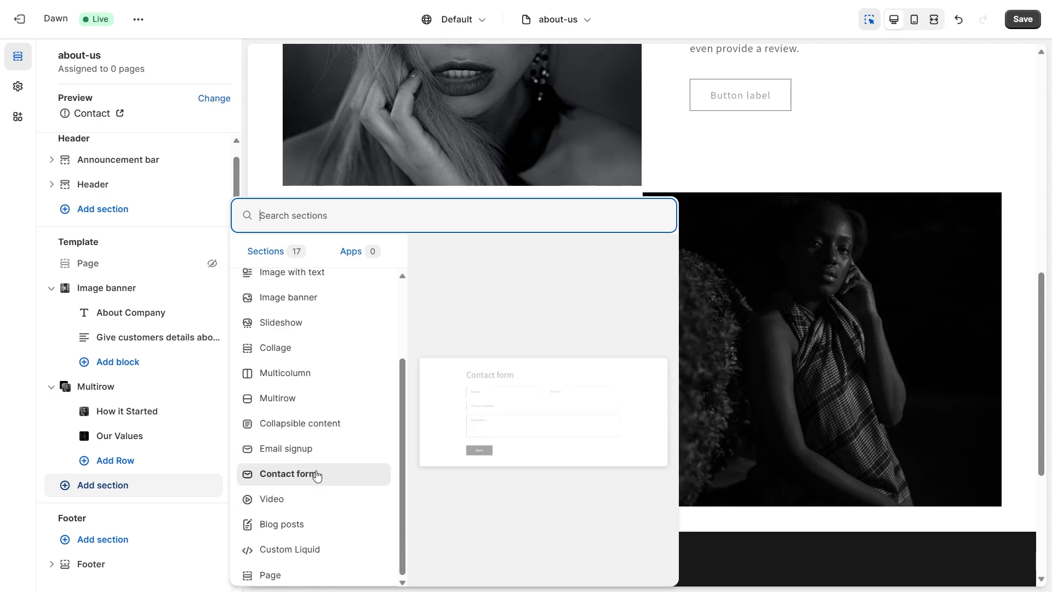
scroll(312, 548, "up", 3)
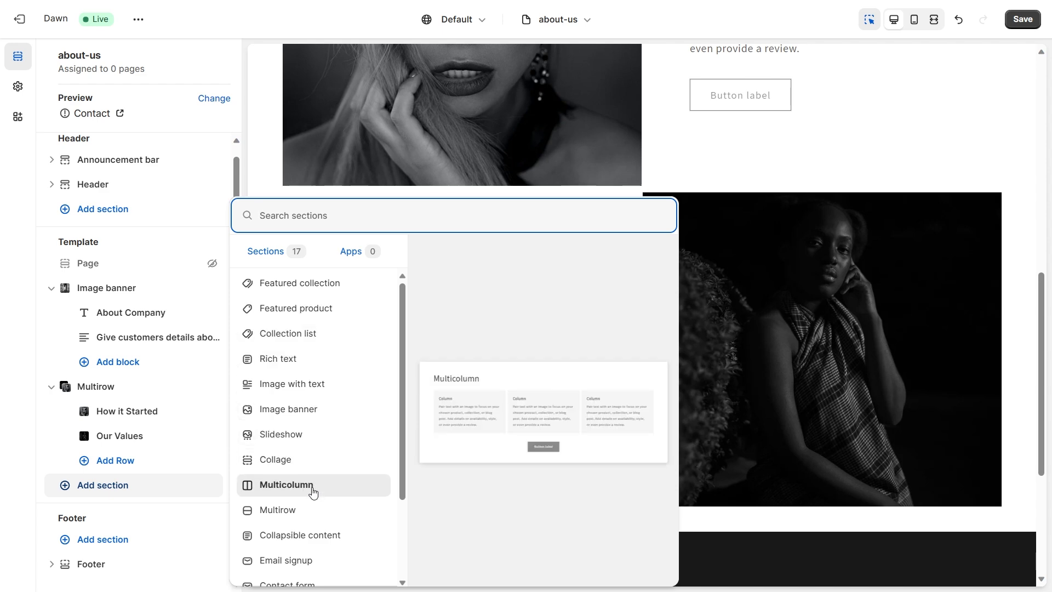
left_click(313, 486)
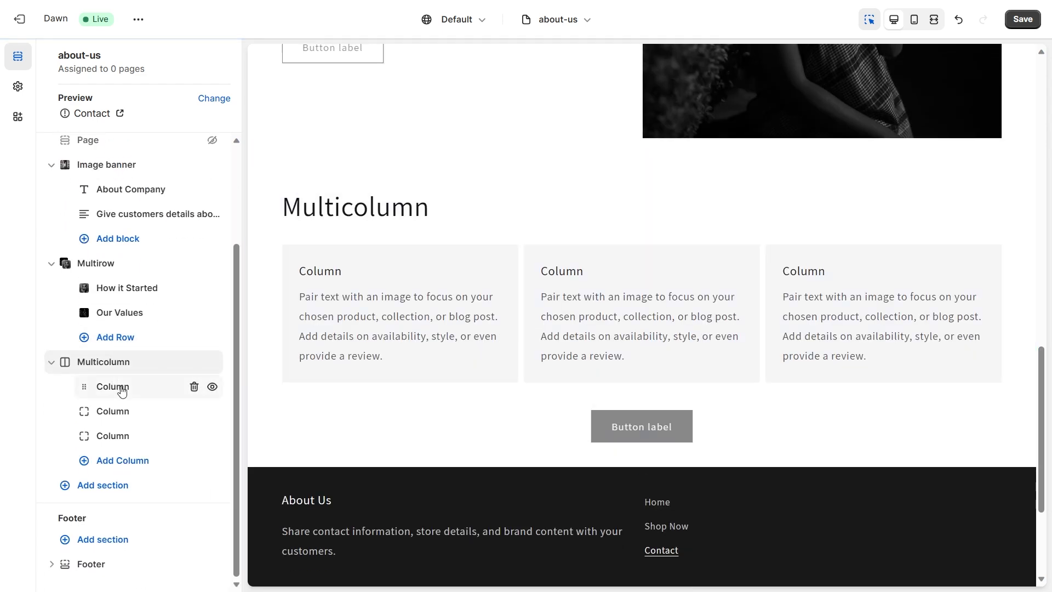
scroll(622, 298, "up", 4)
scroll(564, 380, "down", 2)
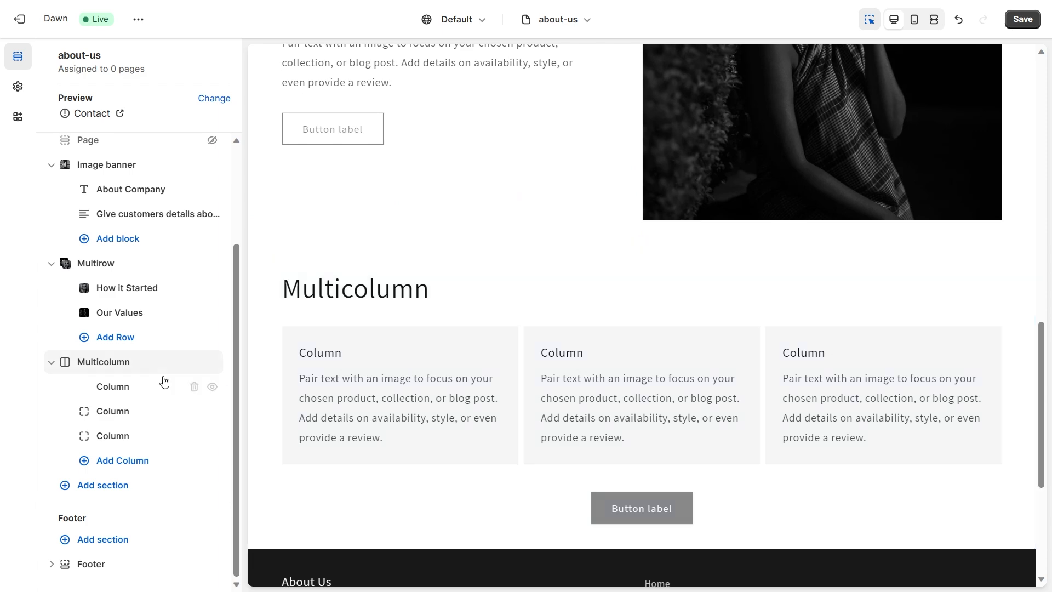
Use the white blouse image whose file name starts with 5b10d919 as the first column's image in the Multicolumn section.
left_click(120, 393)
left_click(140, 129)
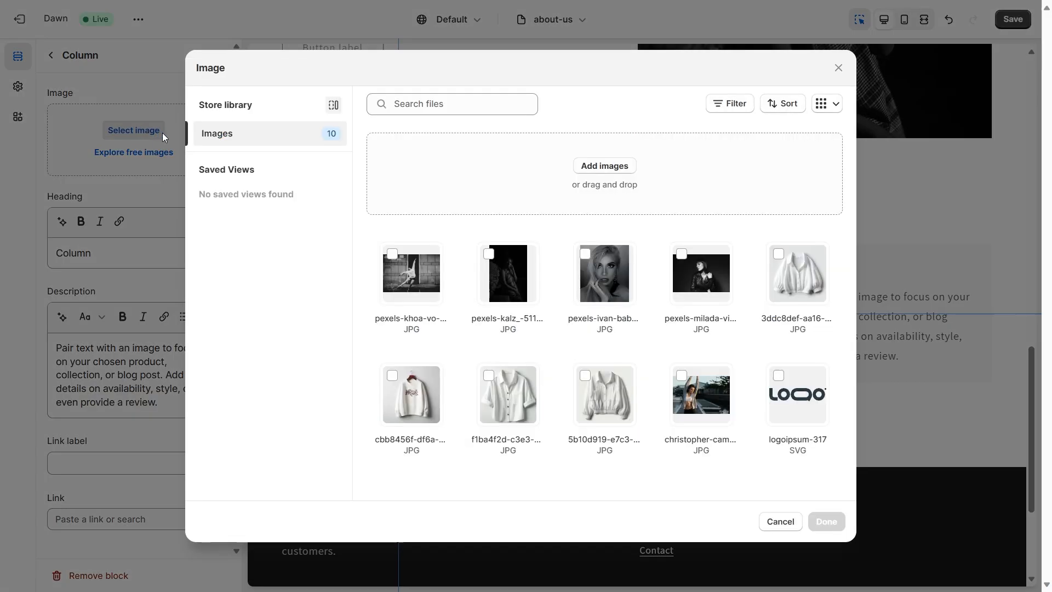
left_click(137, 132)
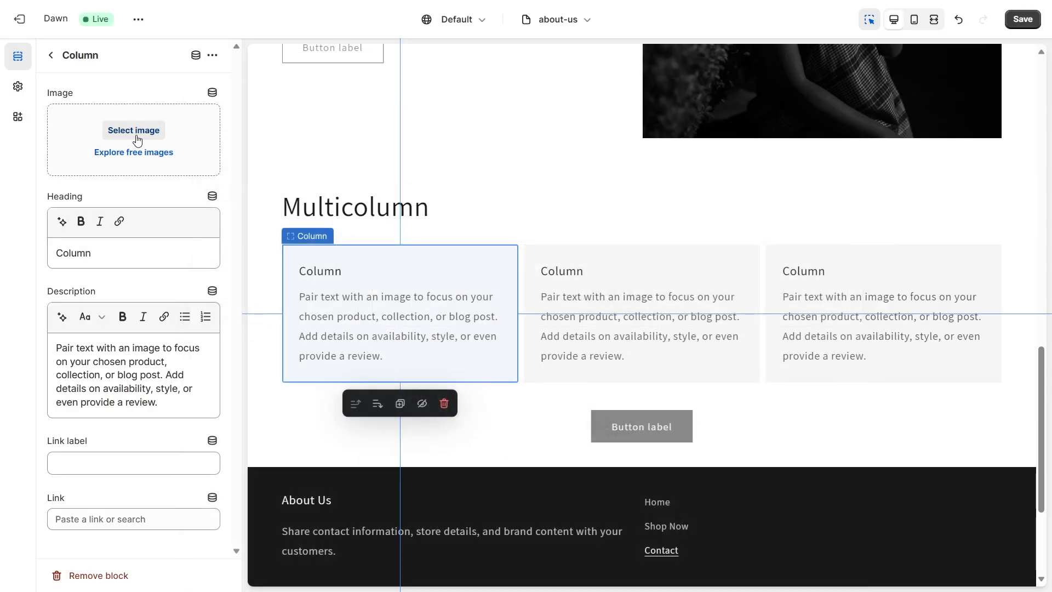
left_click(137, 140)
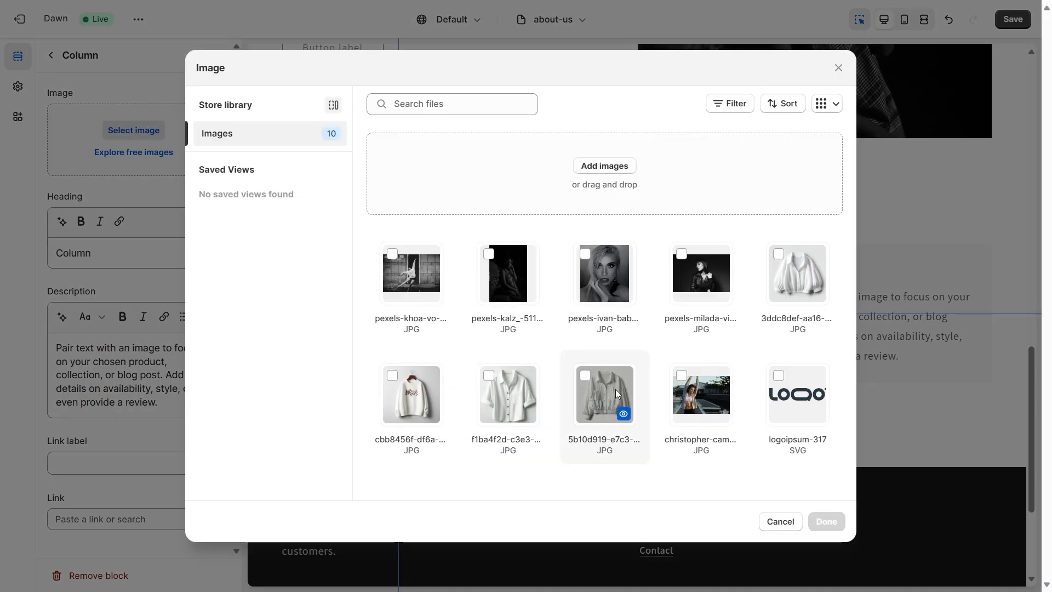
left_click(607, 387)
left_click(826, 521)
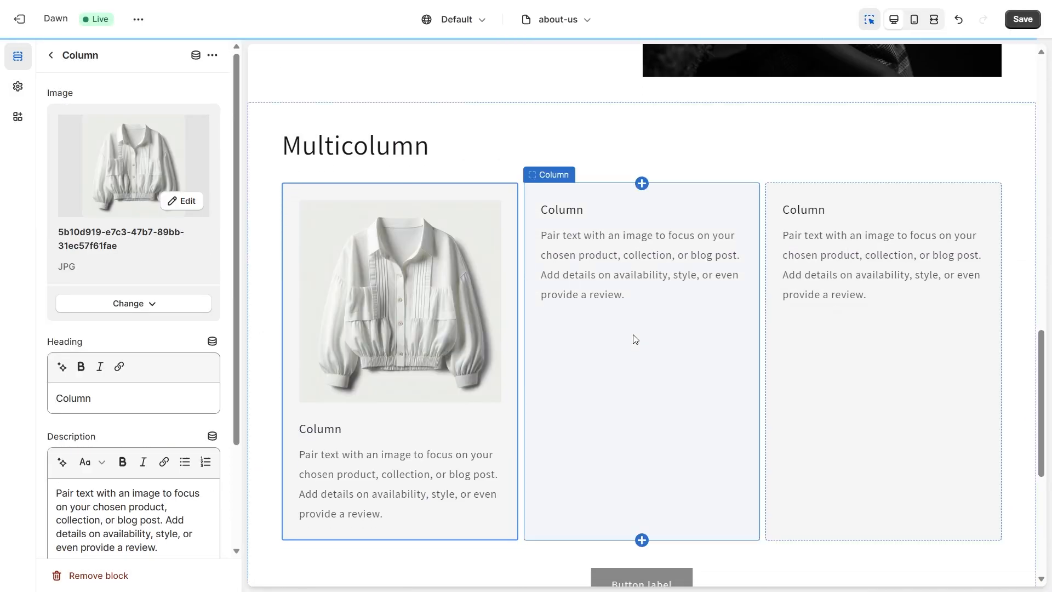
Use the white short-sleeved shirt image whose file name starts with f1ba4f2d as the second column's image in the Multicolumn section.
left_click(628, 304)
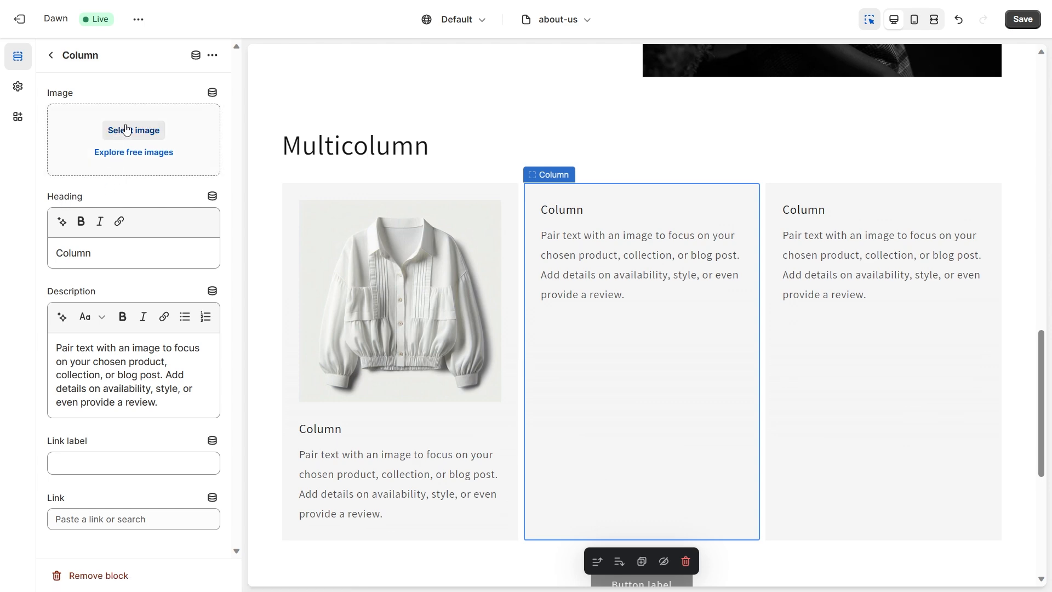
left_click(127, 131)
left_click(508, 393)
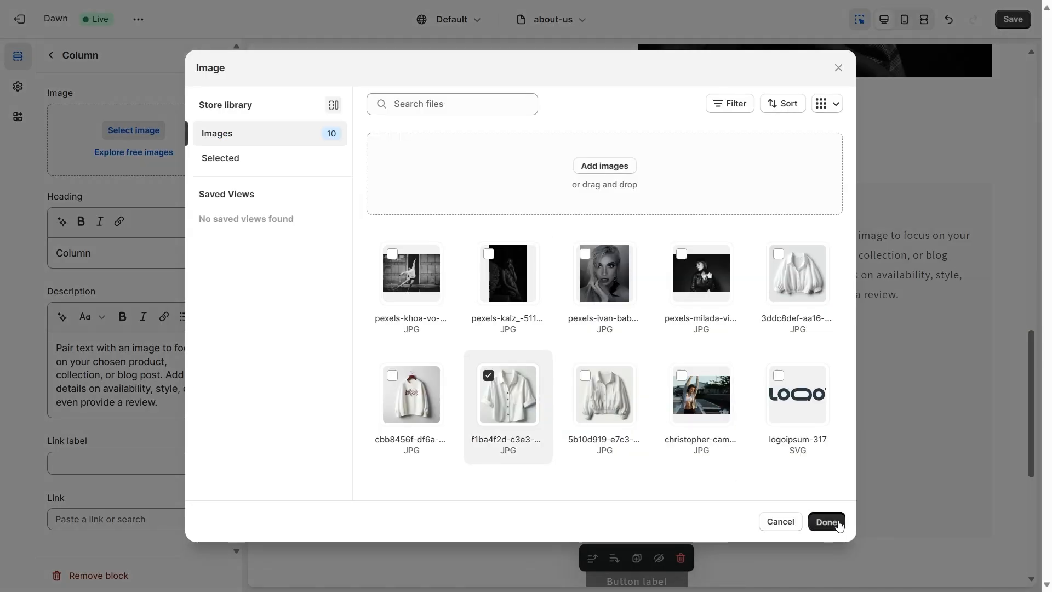
left_click(826, 521)
Use the white sweatshirt image whose file name starts with cbb8456f as the third column's image in the Multicolumn section.
left_click(818, 272)
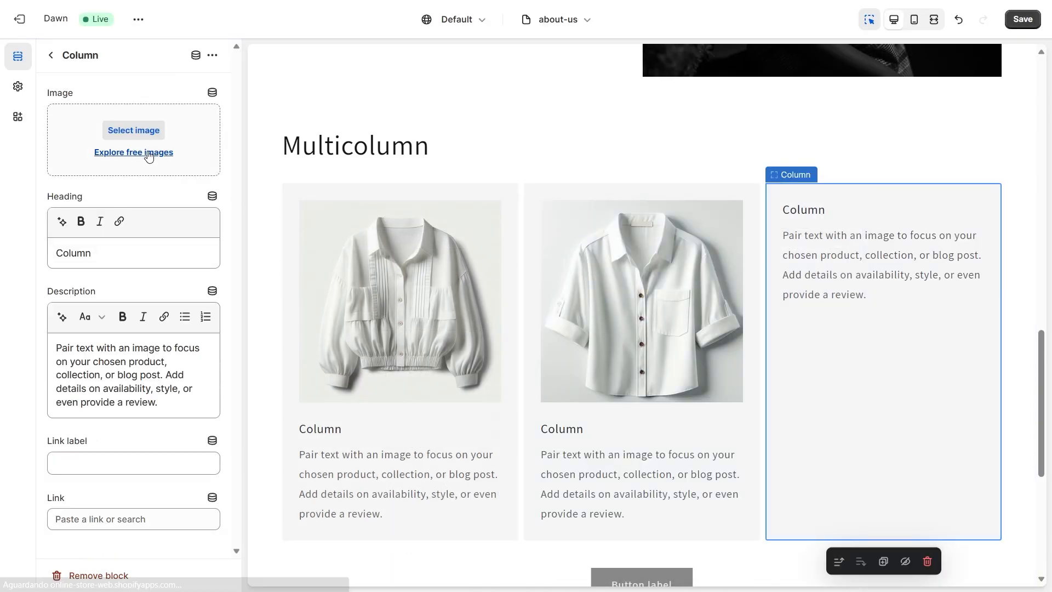
left_click(134, 130)
left_click(826, 520)
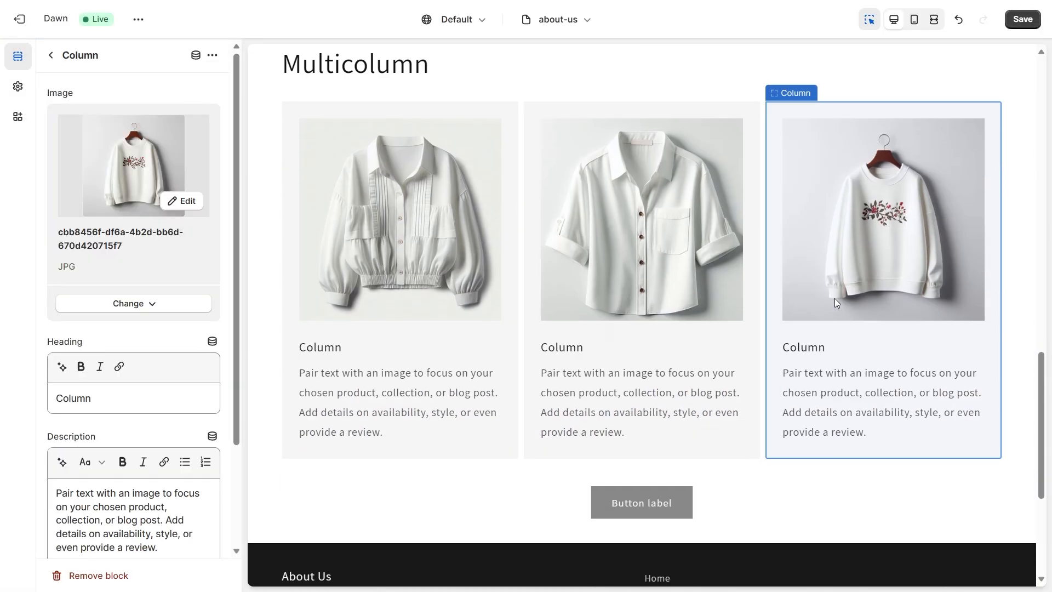
Set the headings of the three Multicolumn columns to Quality, Fabric and Recycle, in that order.
scroll(726, 317, "up", 4)
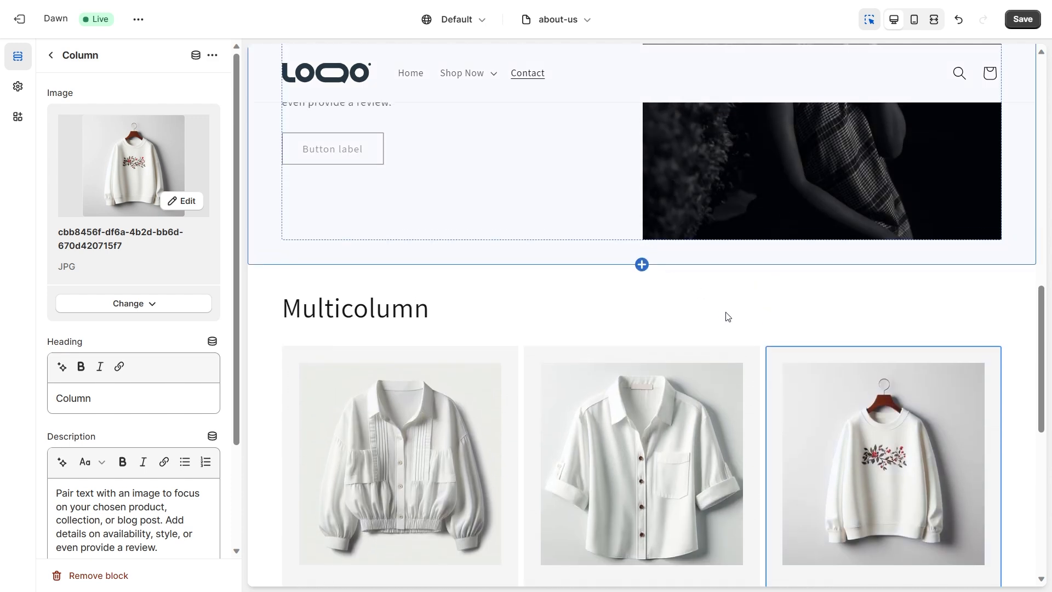
scroll(672, 336, "down", 5)
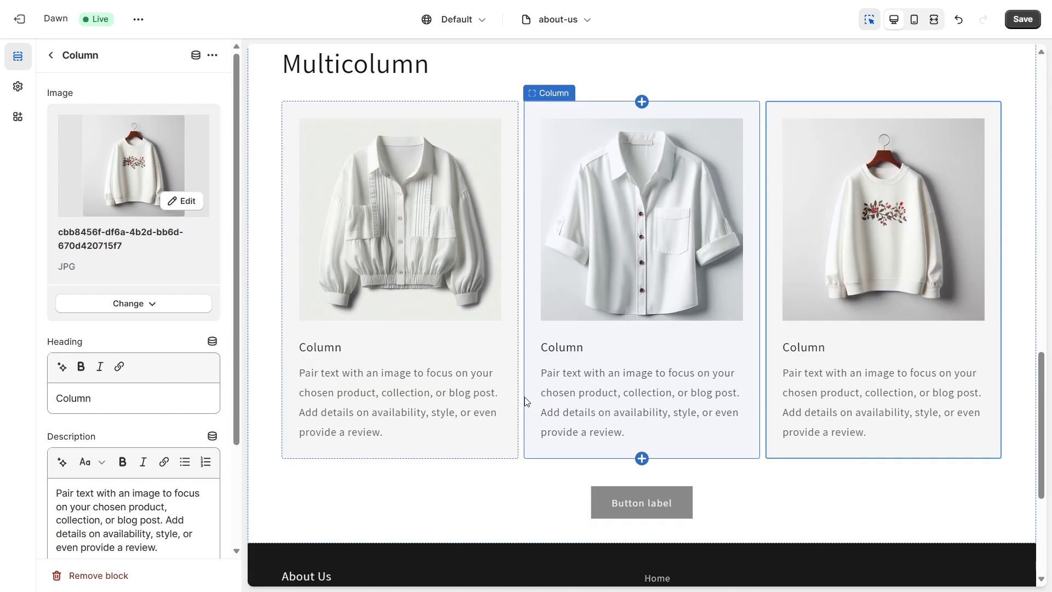
left_click(436, 381)
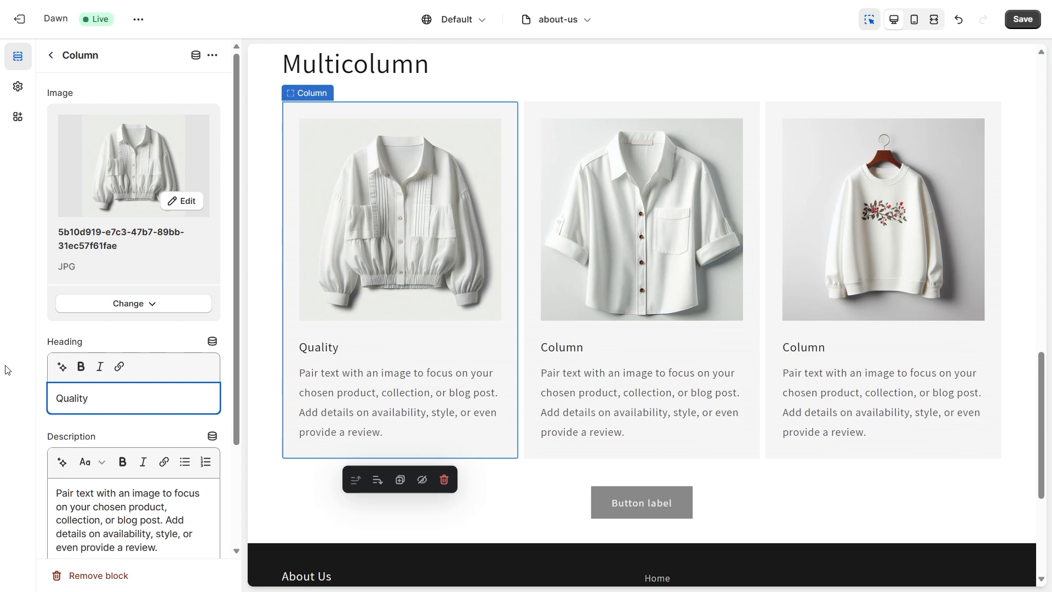
left_click(622, 338)
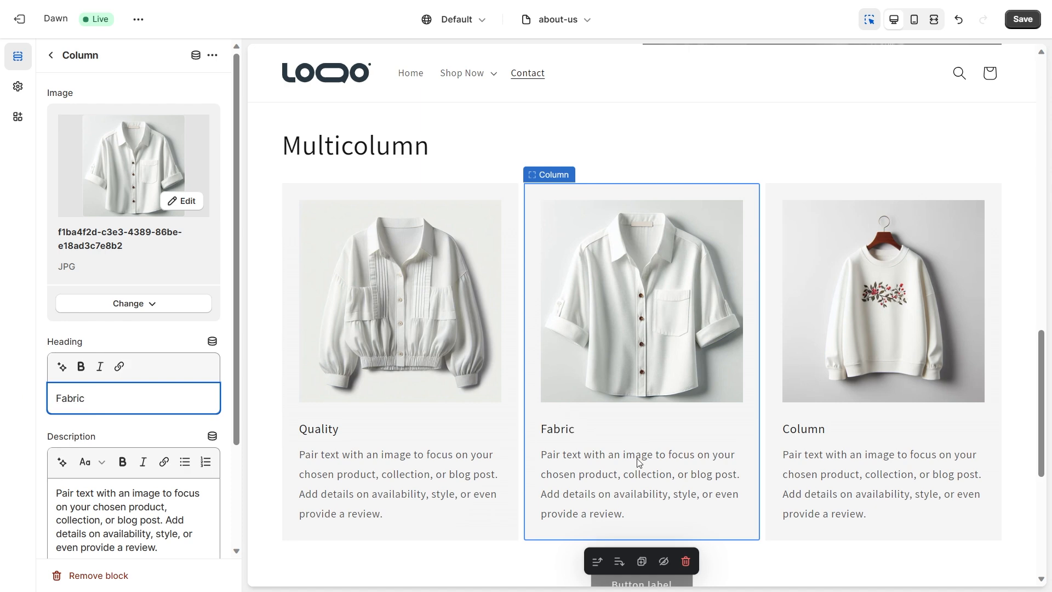
left_click(832, 435)
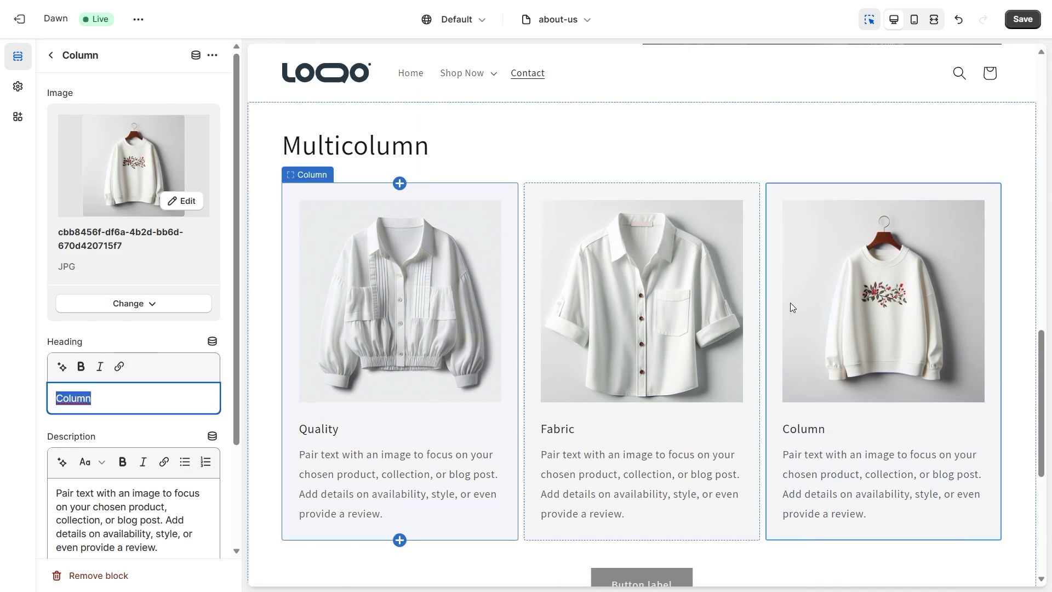
type("Recycle")
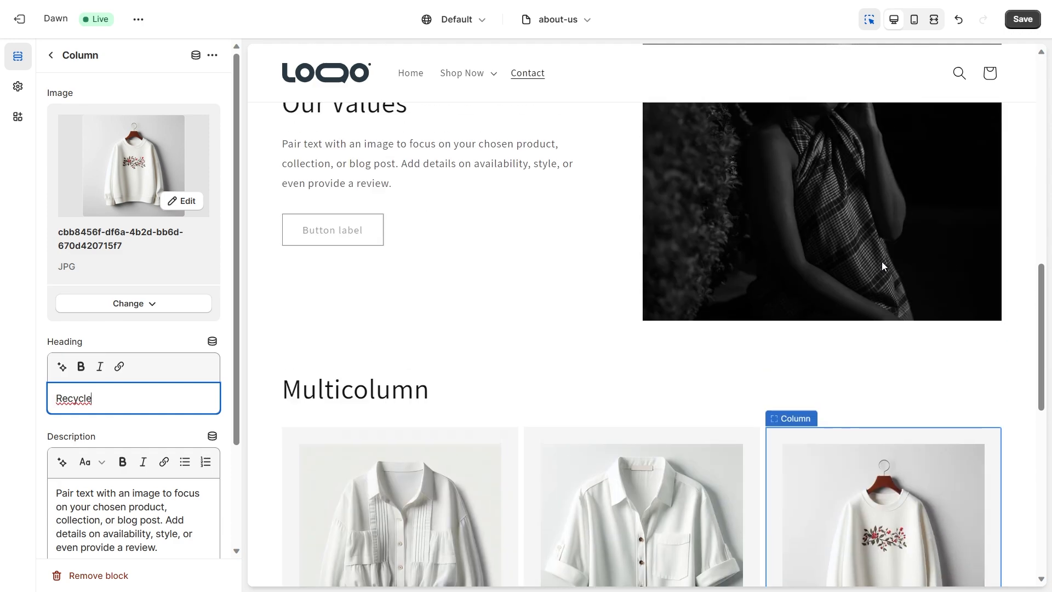
Clear the button label in the Multicolumn section's settings.
scroll(783, 328, "down", 10)
left_click(805, 254)
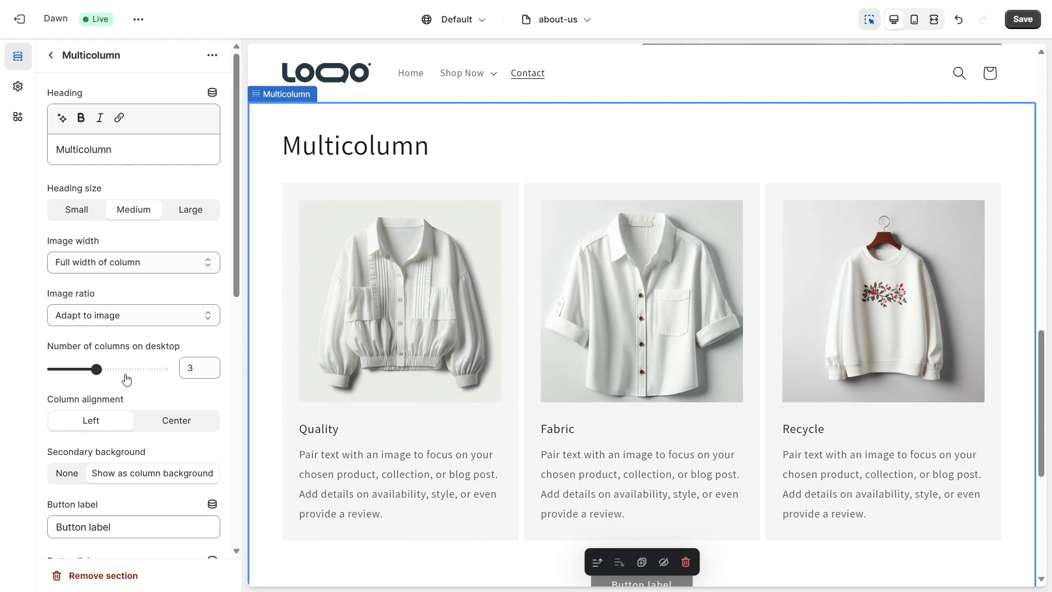
scroll(132, 360, "down", 3)
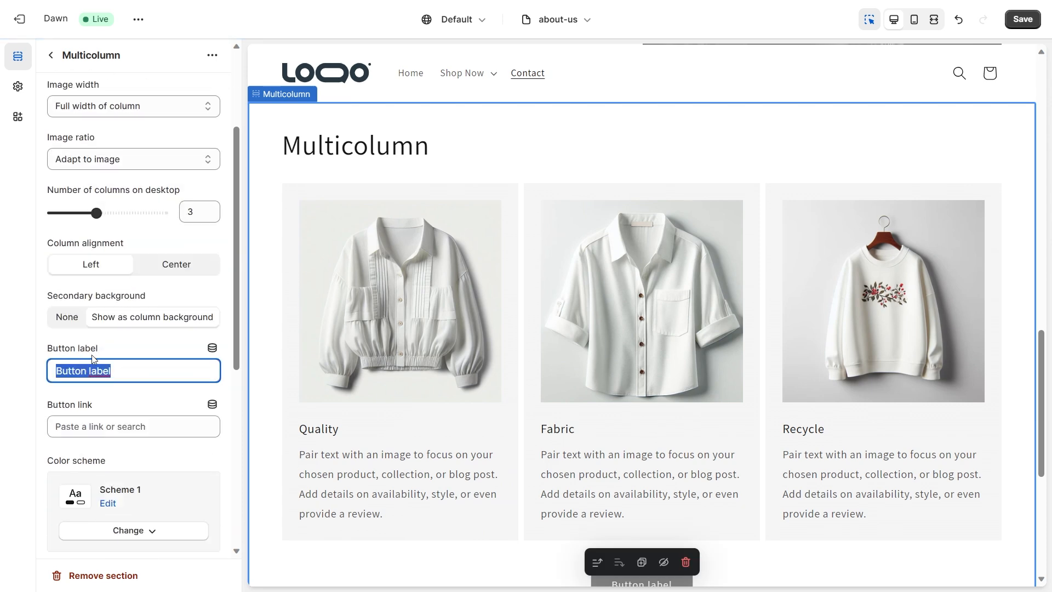
scroll(274, 380, "down", 3)
key("BackSpace")
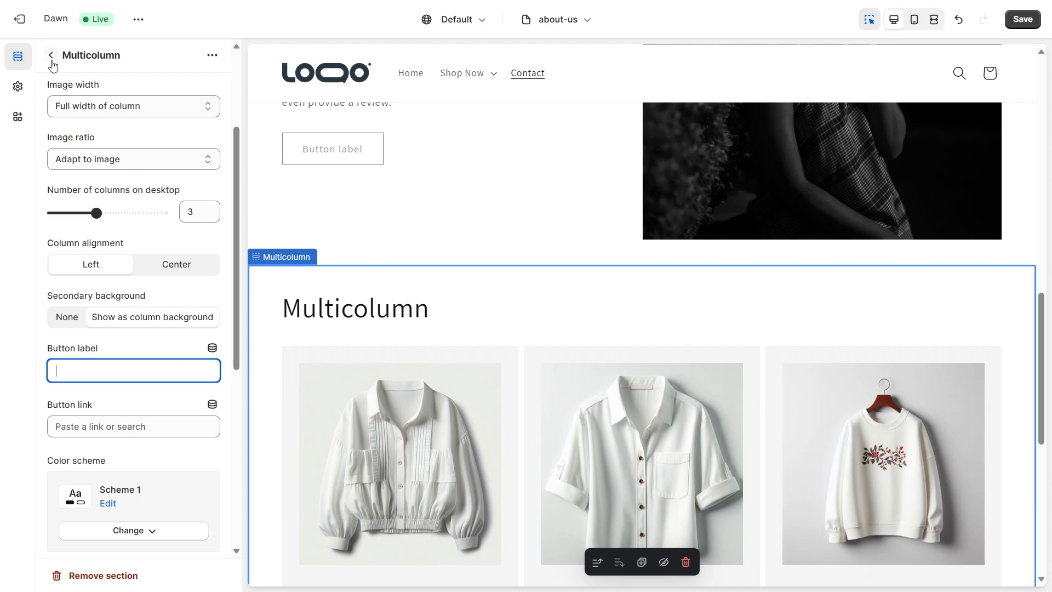
Add an Image banner section below the Multicolumn section on the about-us template.
left_click(51, 56)
scroll(739, 328, "up", 10)
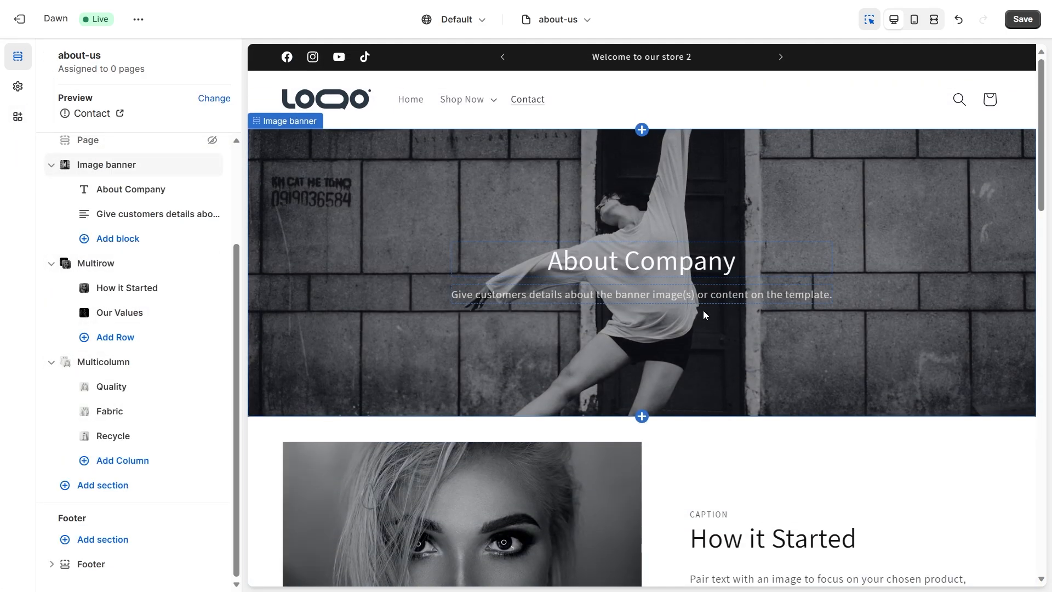
scroll(712, 307, "down", 15)
scroll(728, 295, "up", 4)
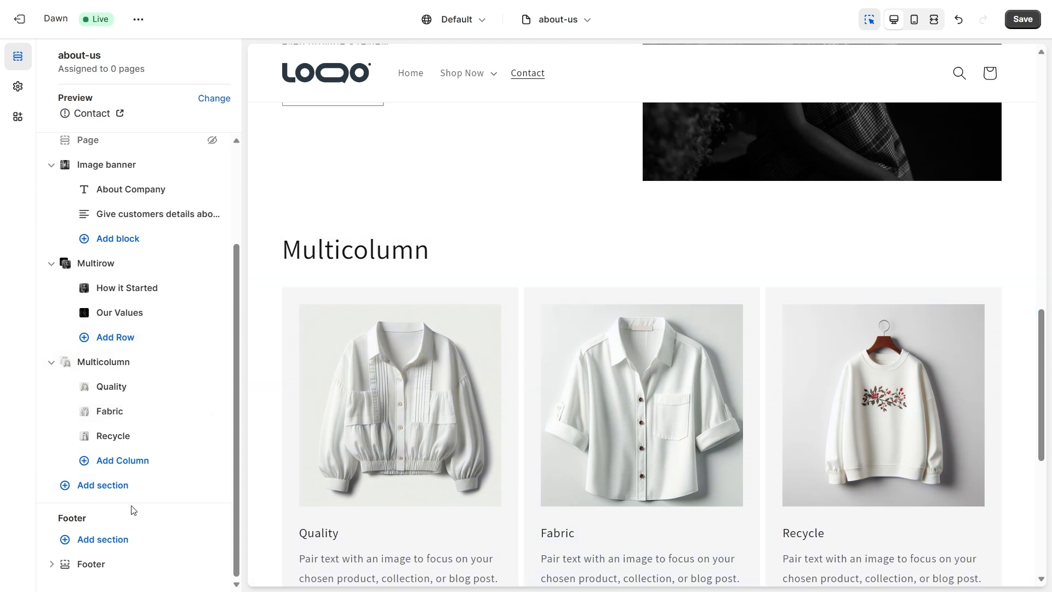
left_click(122, 486)
scroll(300, 482, "down", 2)
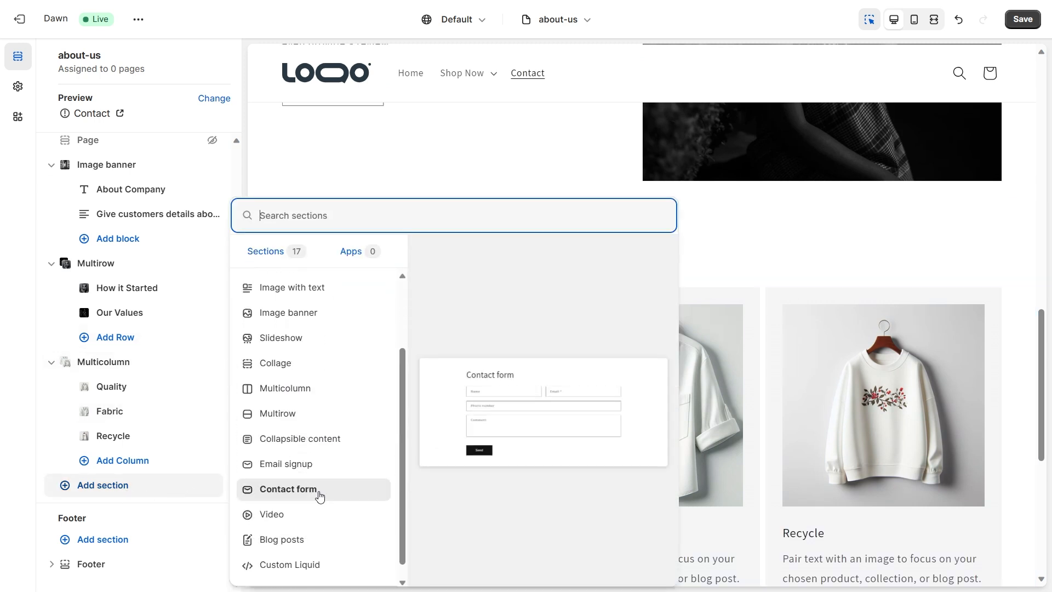
scroll(332, 449, "up", 2)
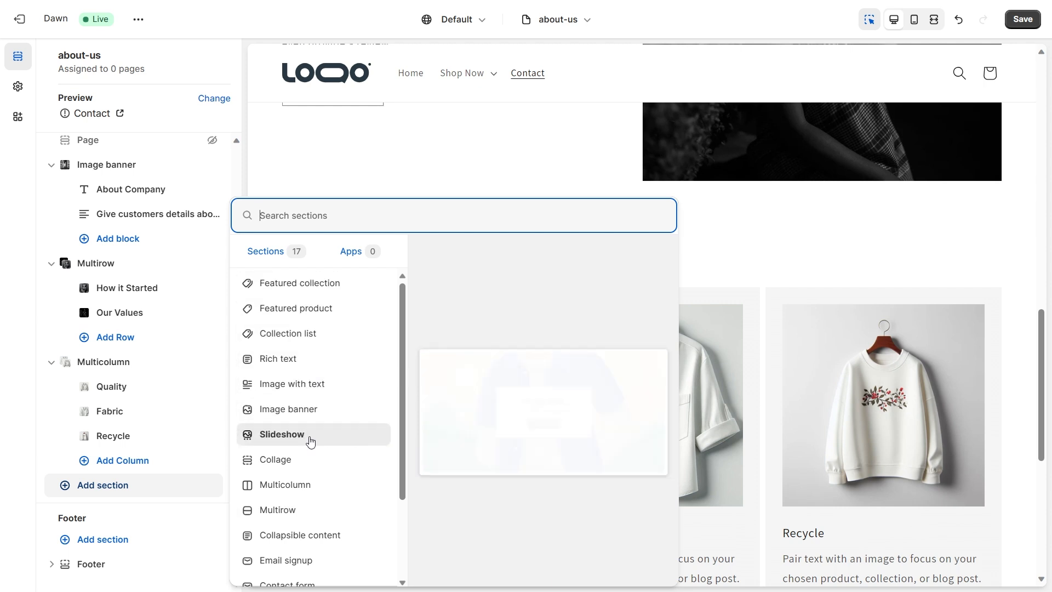
left_click(311, 412)
left_click(122, 360)
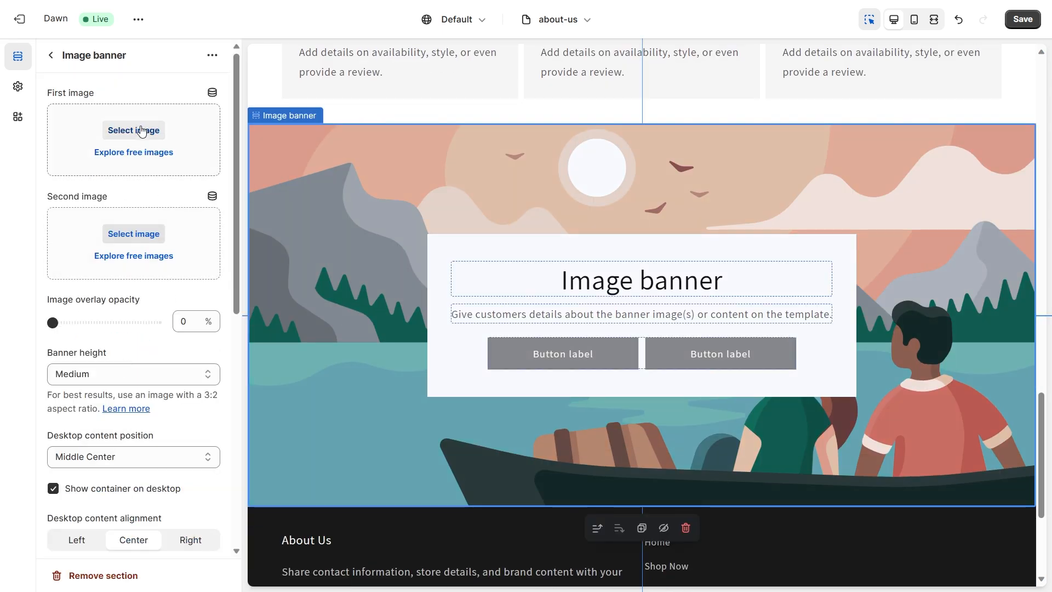
Use the dark photo of the woman in a leather jacket from the store library as the new banner's first image.
left_click(143, 130)
left_click(542, 276)
left_click(704, 277)
left_click(828, 520)
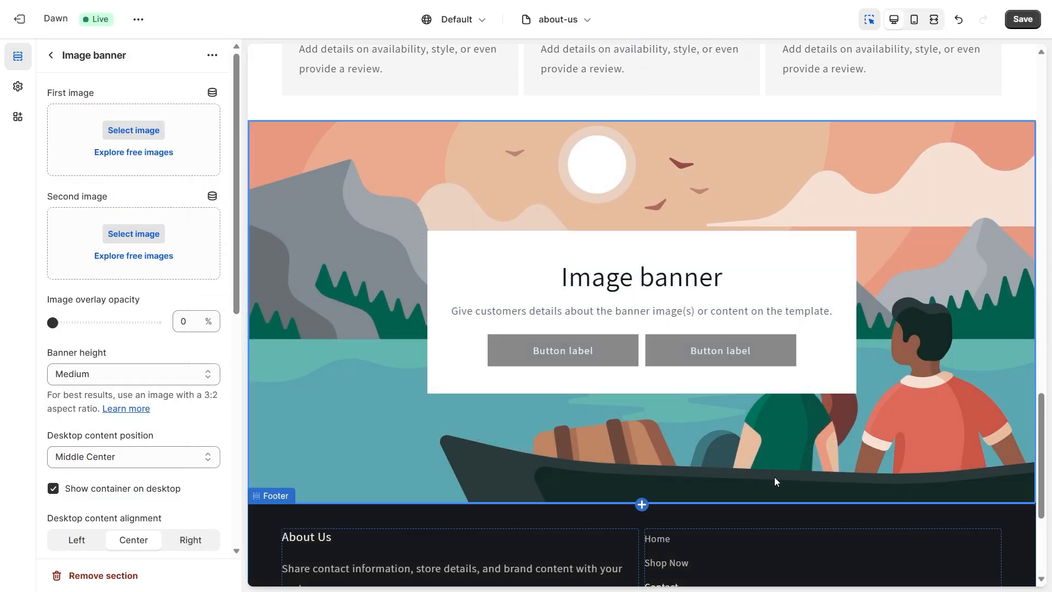
Set the new image banner's color scheme to Scheme 3 and its heading to "Improve Yourself".
scroll(117, 345, "down", 6)
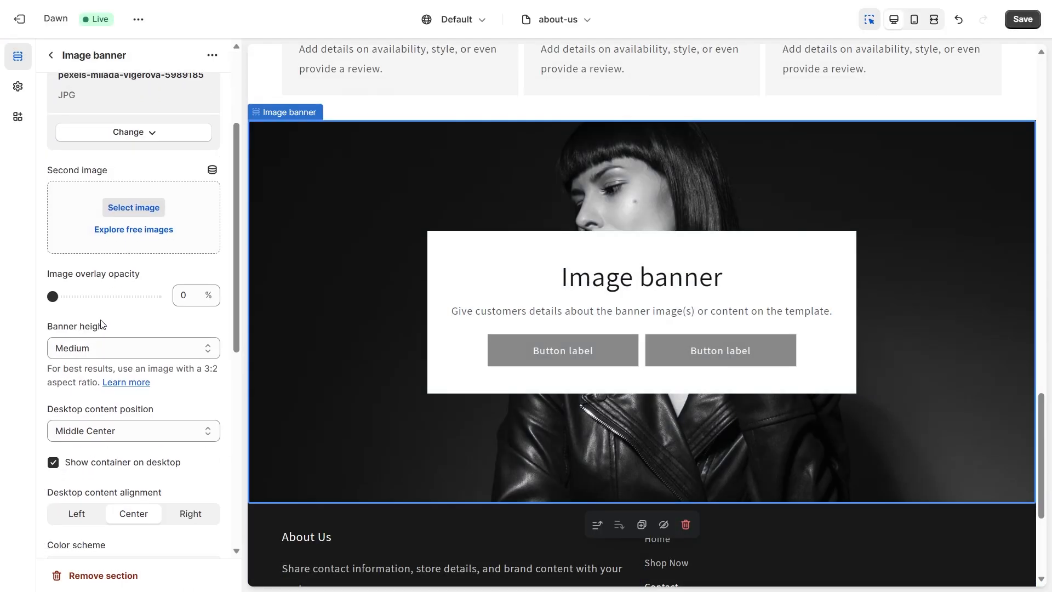
left_click(132, 461)
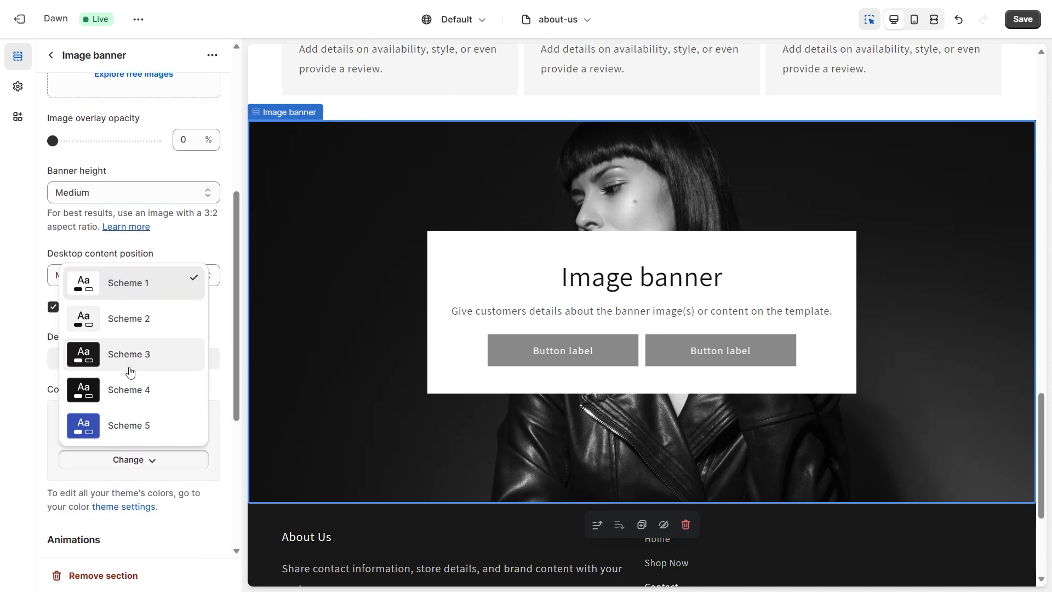
left_click(131, 354)
left_click(617, 287)
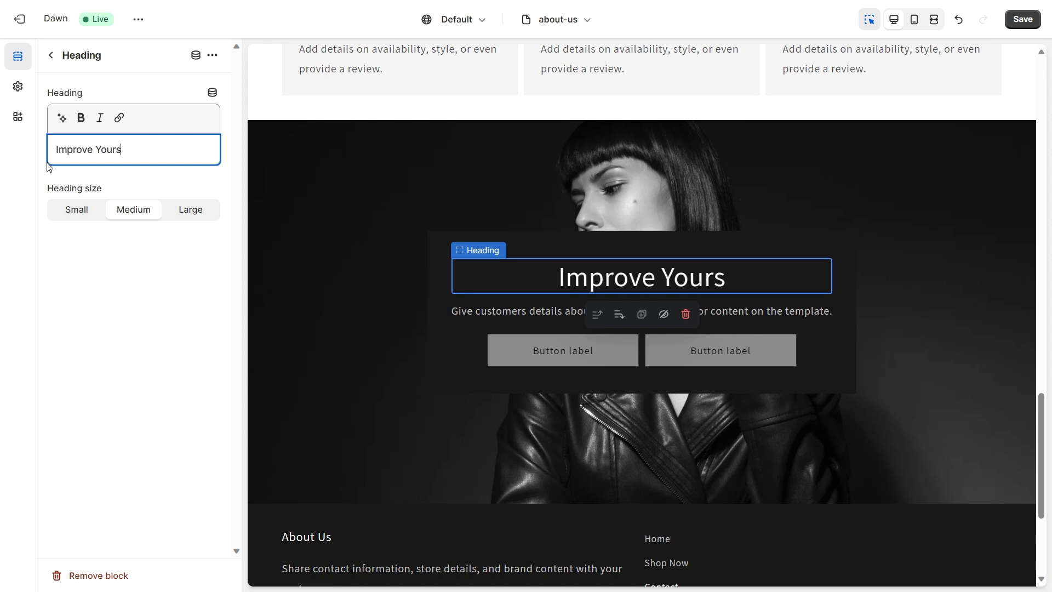
Label the new banner's buttons "Shop Now" and "Contact Us", and give the second one the outline button style.
left_click(567, 347)
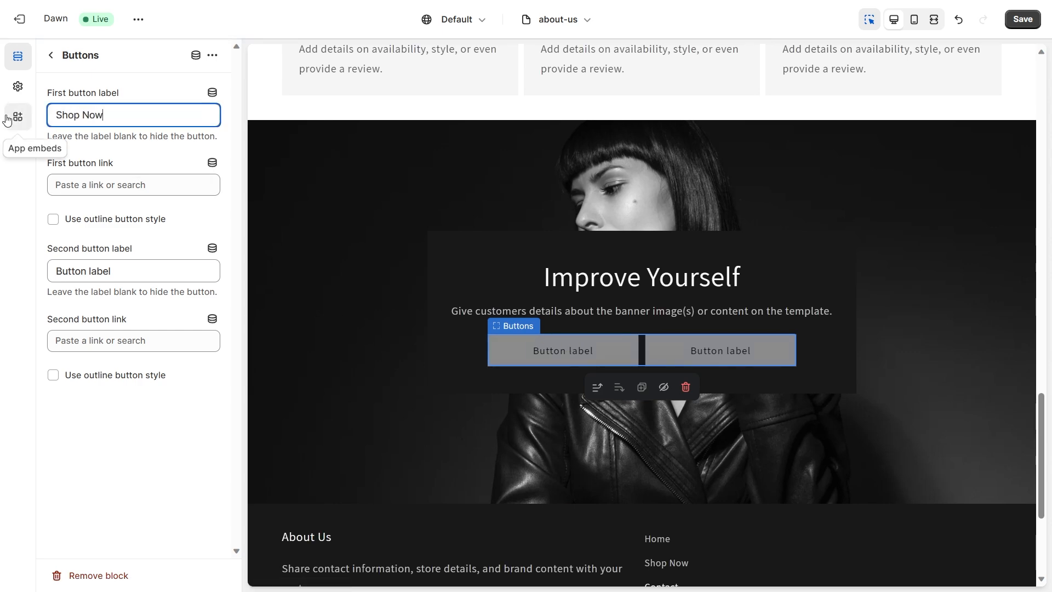
triple_click(110, 271)
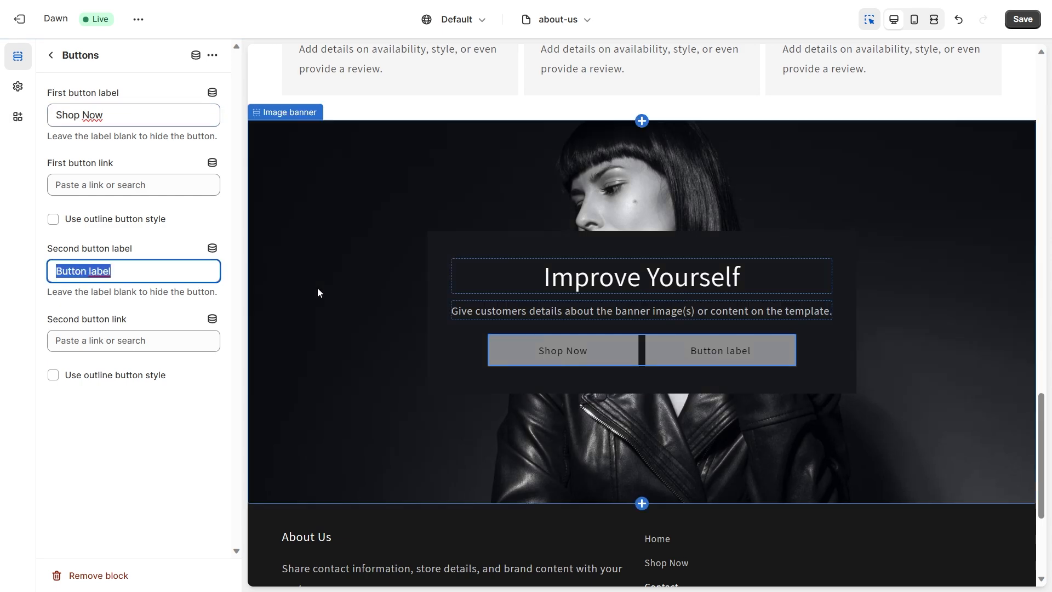
type("Contact Us")
left_click(100, 377)
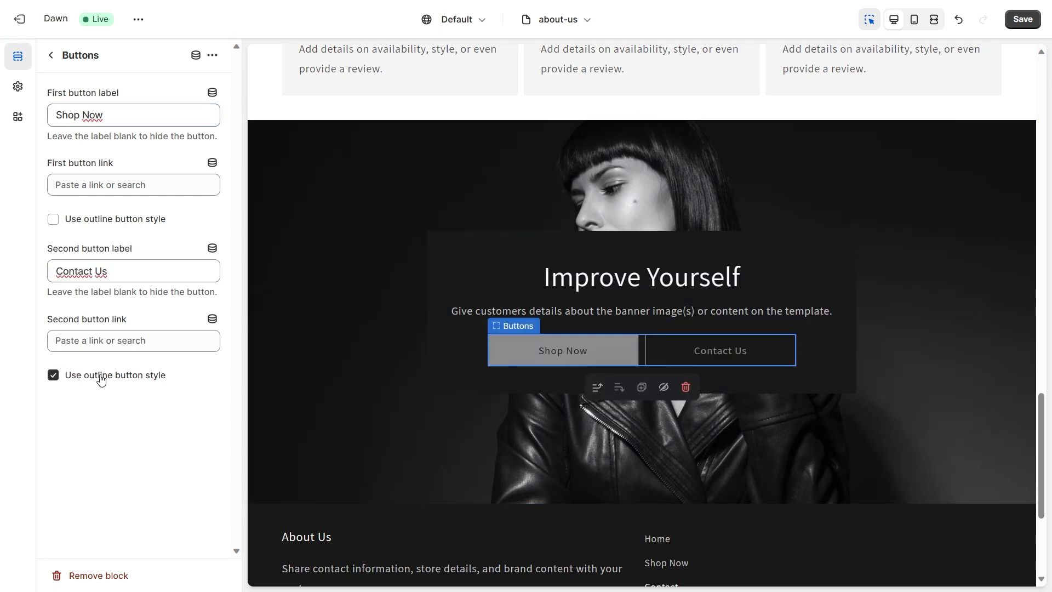
Link the banner's Contact Us button to the Contact page.
left_click(137, 341)
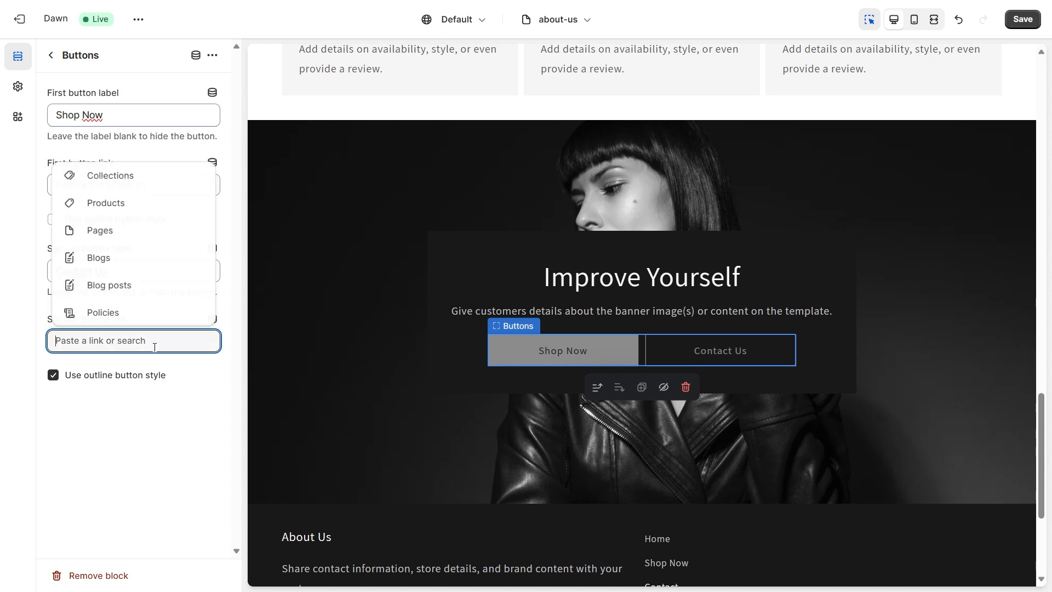
type("#")
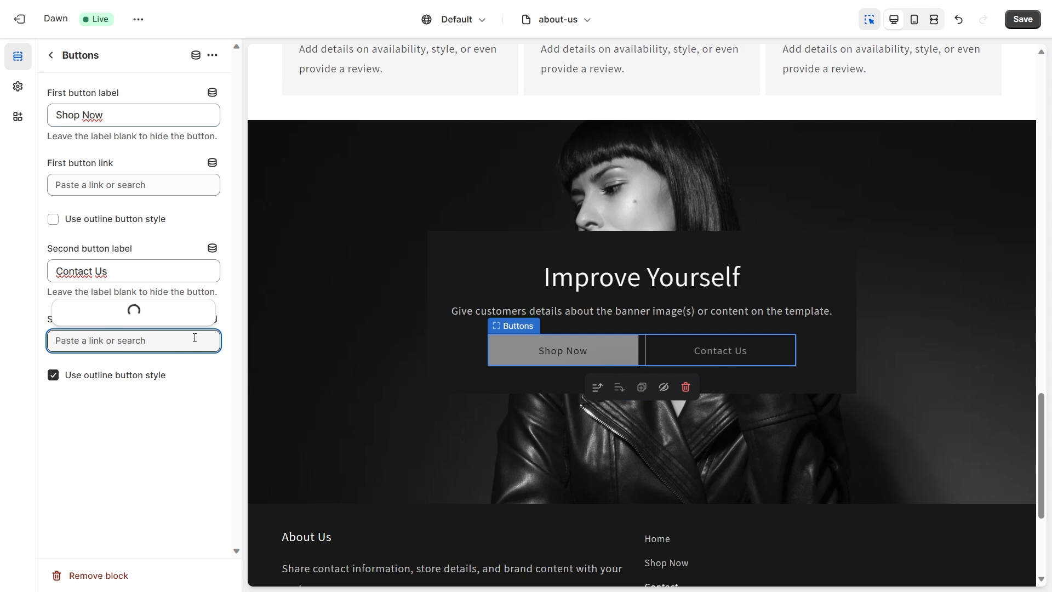
left_click(117, 222)
left_click(108, 287)
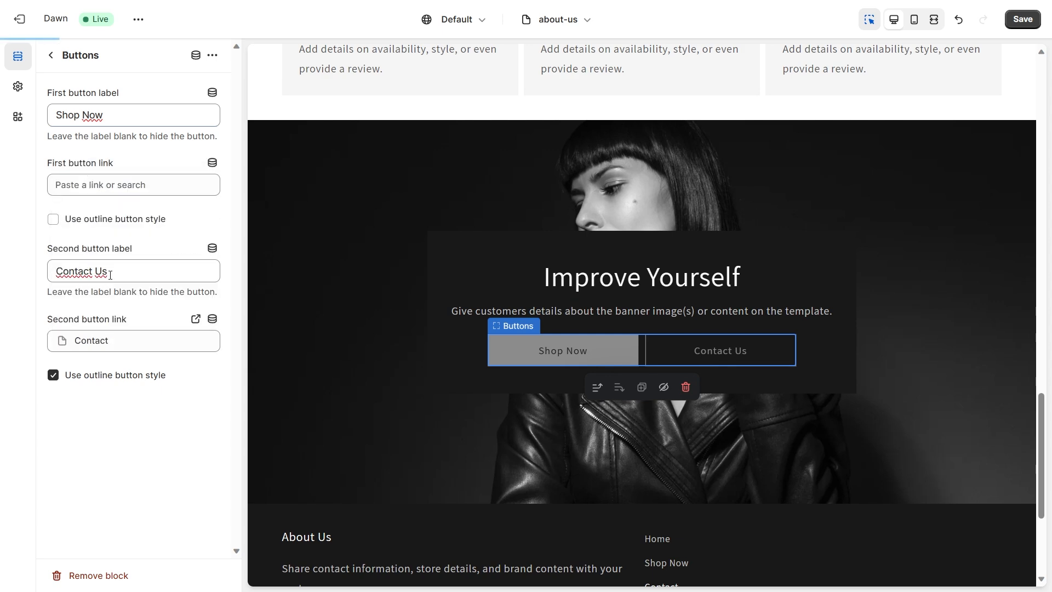
Link the banner's Shop Now button to All products and save the about-us template.
left_click(121, 184)
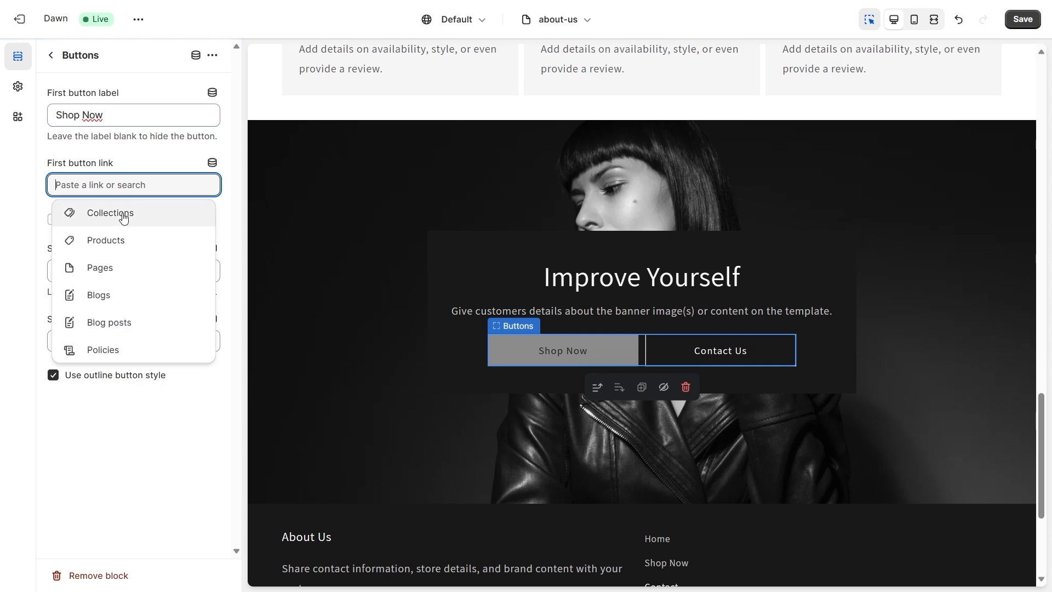
left_click(124, 241)
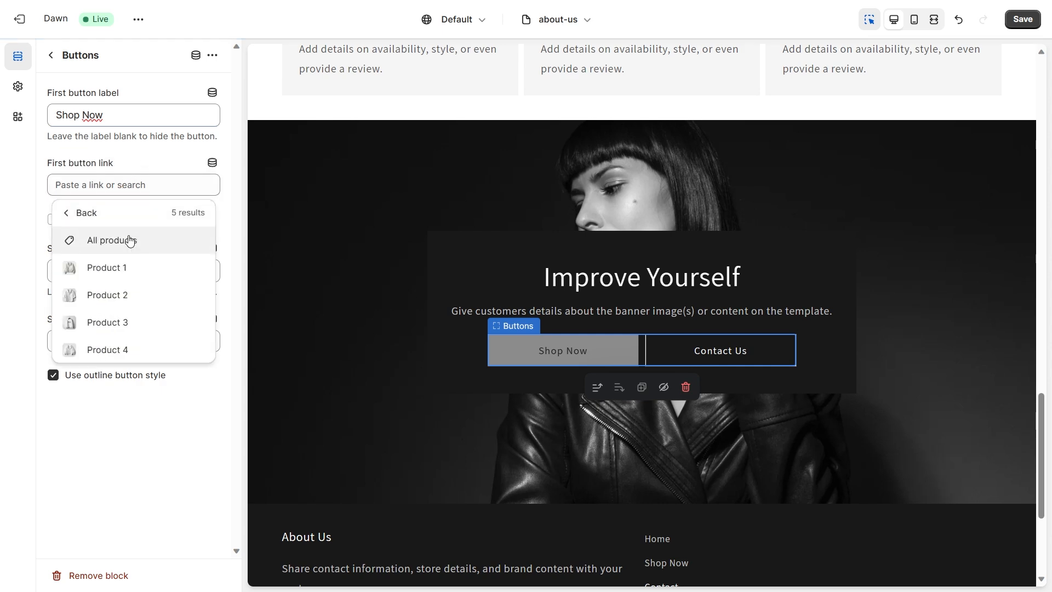
left_click(129, 237)
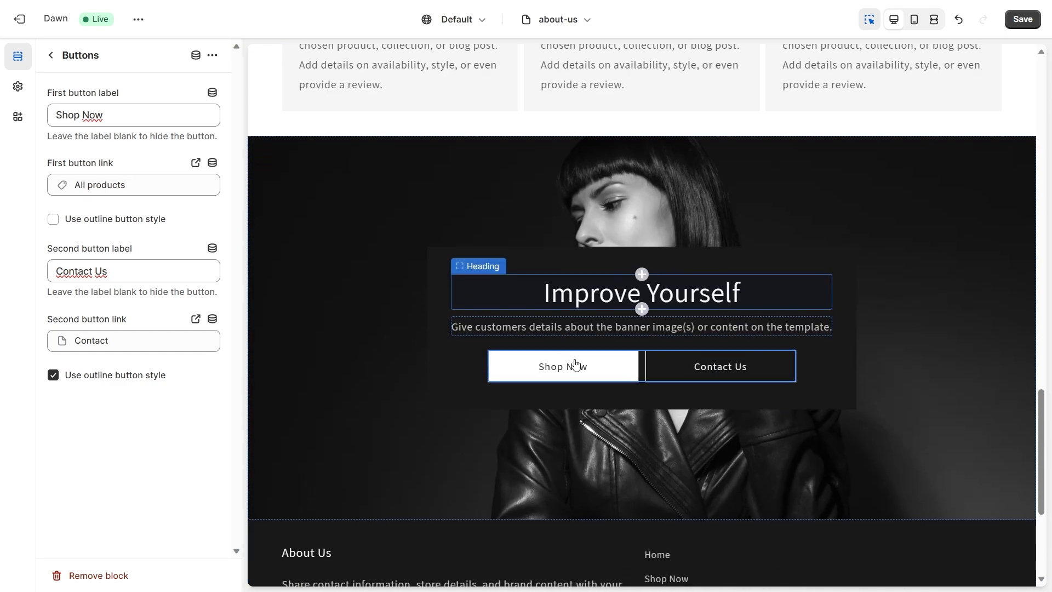
scroll(745, 315, "up", 15)
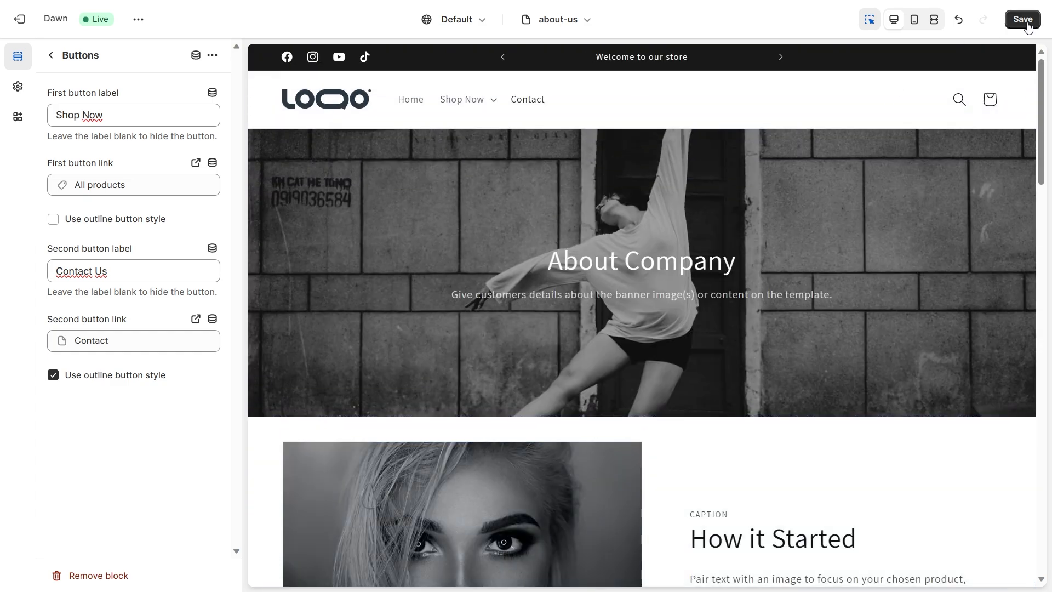
left_click(1027, 25)
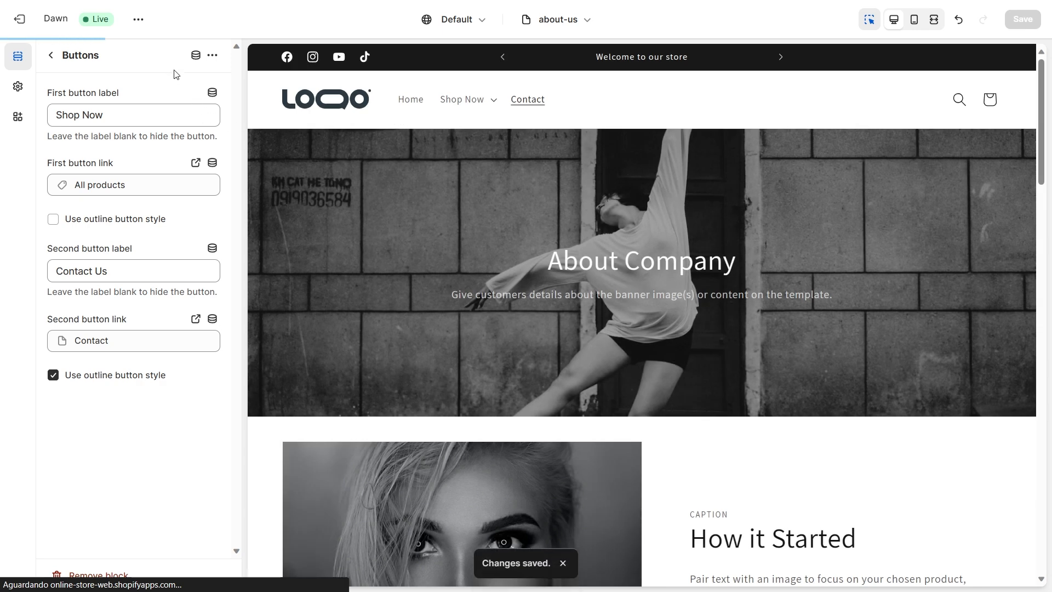
Check which pages are available as the preview page for the about-us template.
left_click(50, 55)
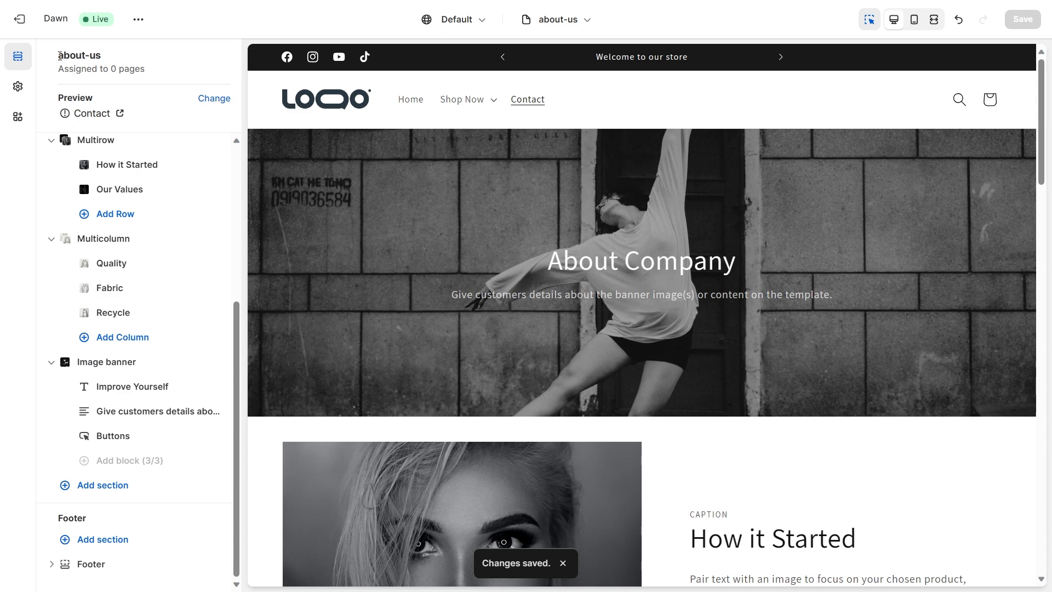
left_click(214, 99)
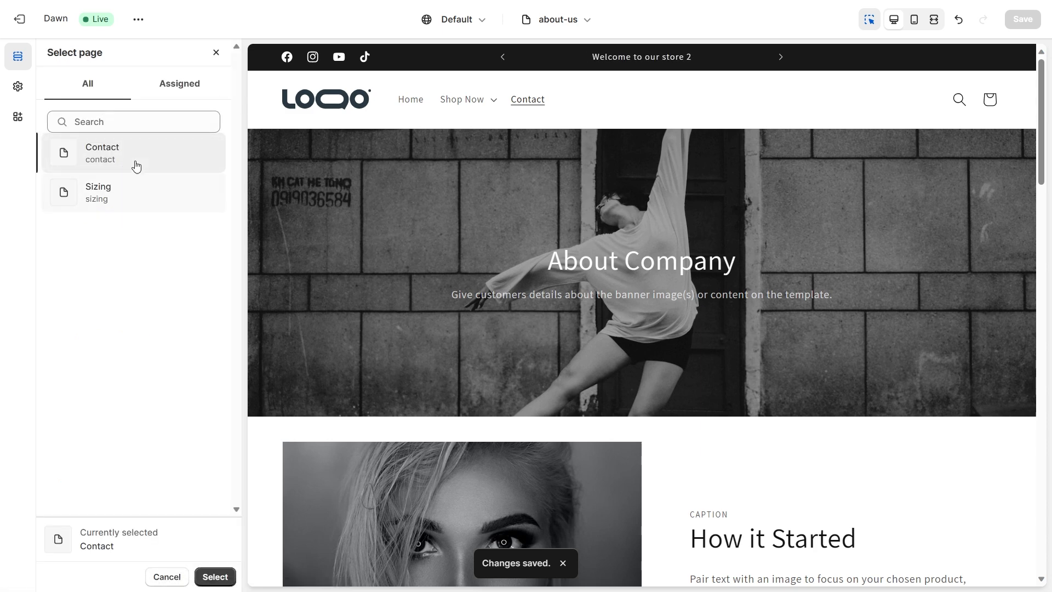
left_click(216, 54)
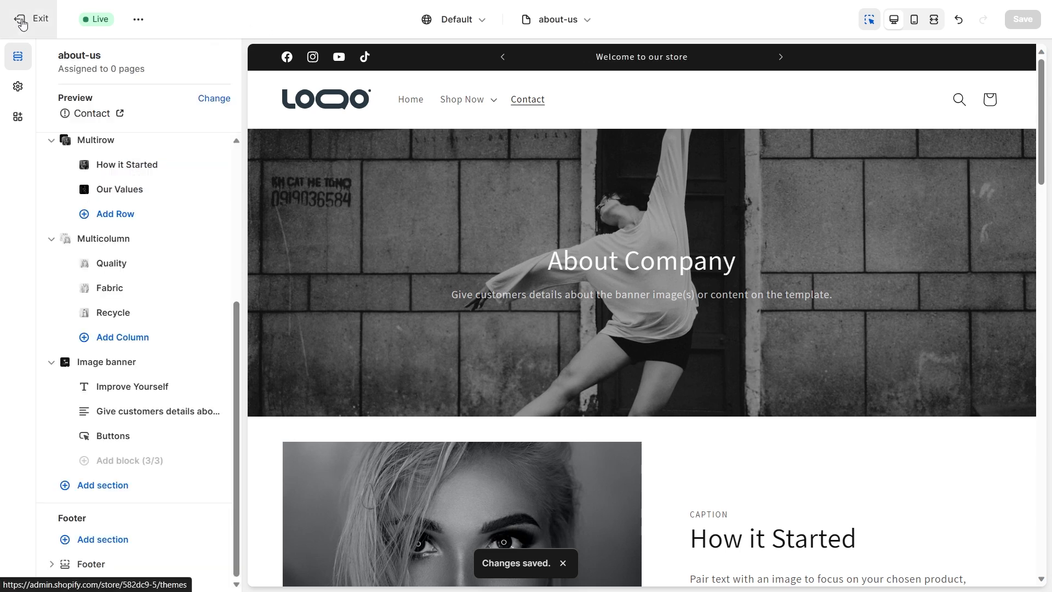
Exit the theme editor and open the online store's list of pages.
left_click_drag(18, 16, 902, 28)
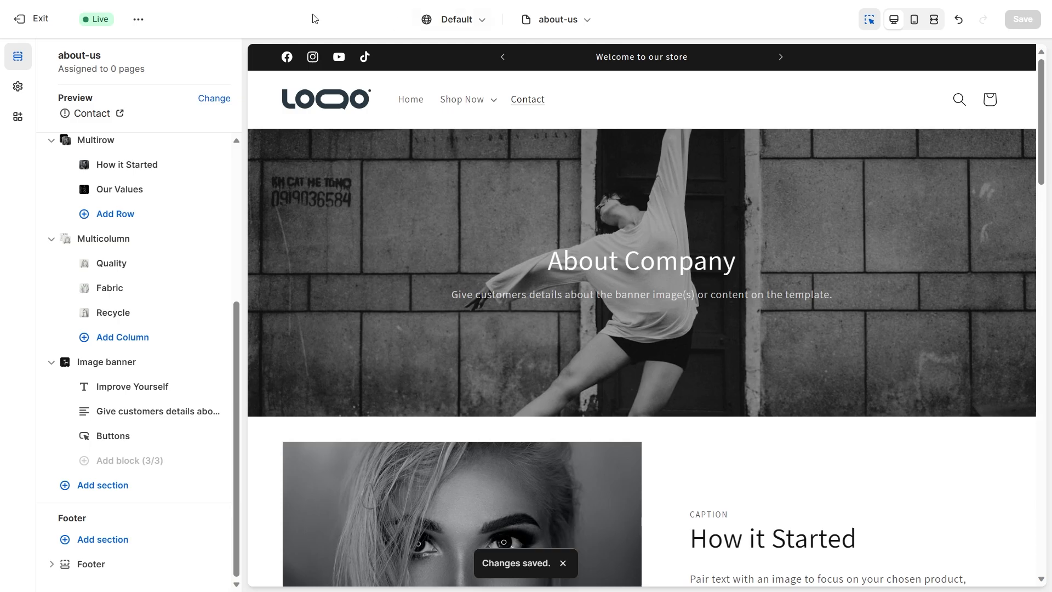
left_click(14, 26)
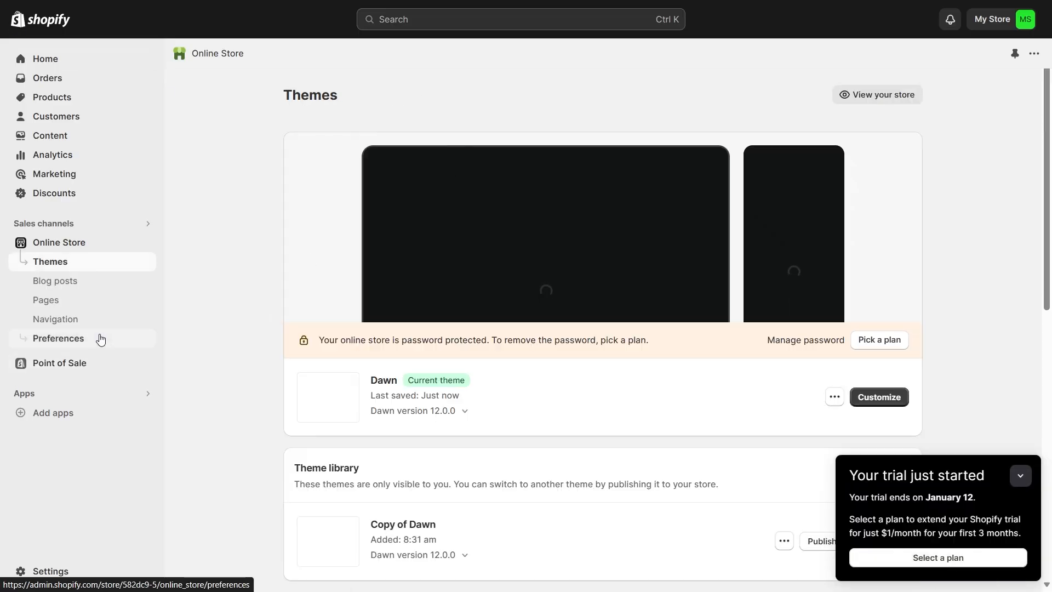
left_click(78, 303)
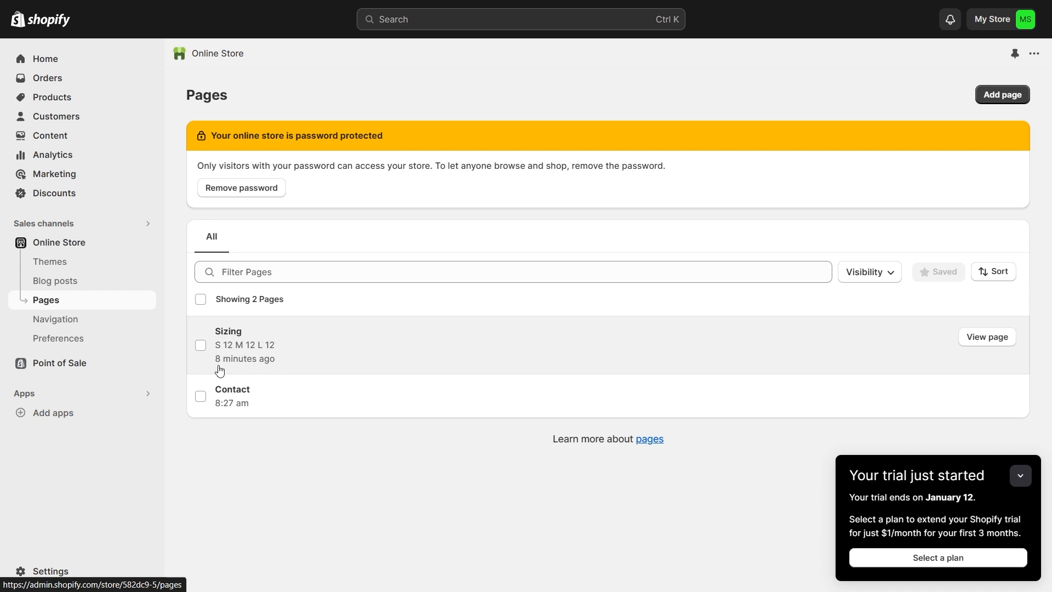
Set the text color of the Sizing page's table to black (#000000), save the page and return to the page list.
left_click(278, 352)
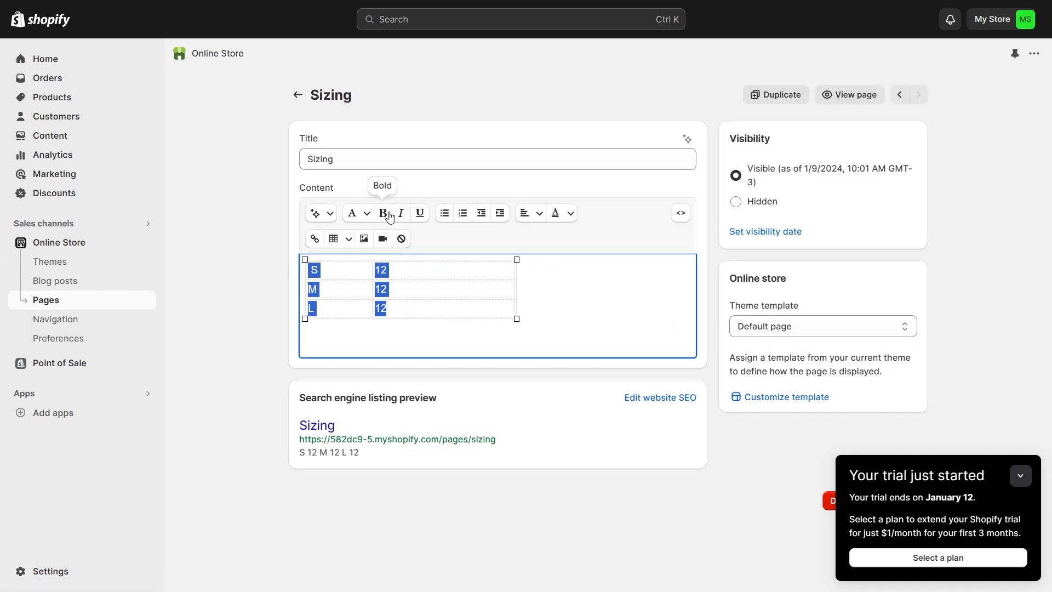
left_click(361, 212)
left_click(359, 217)
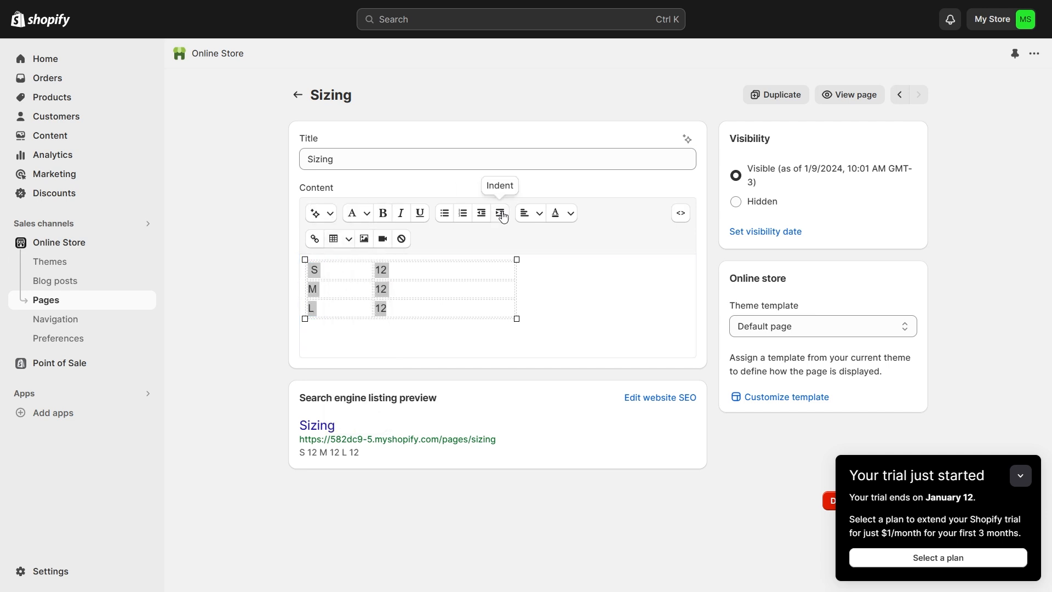
left_click(570, 213)
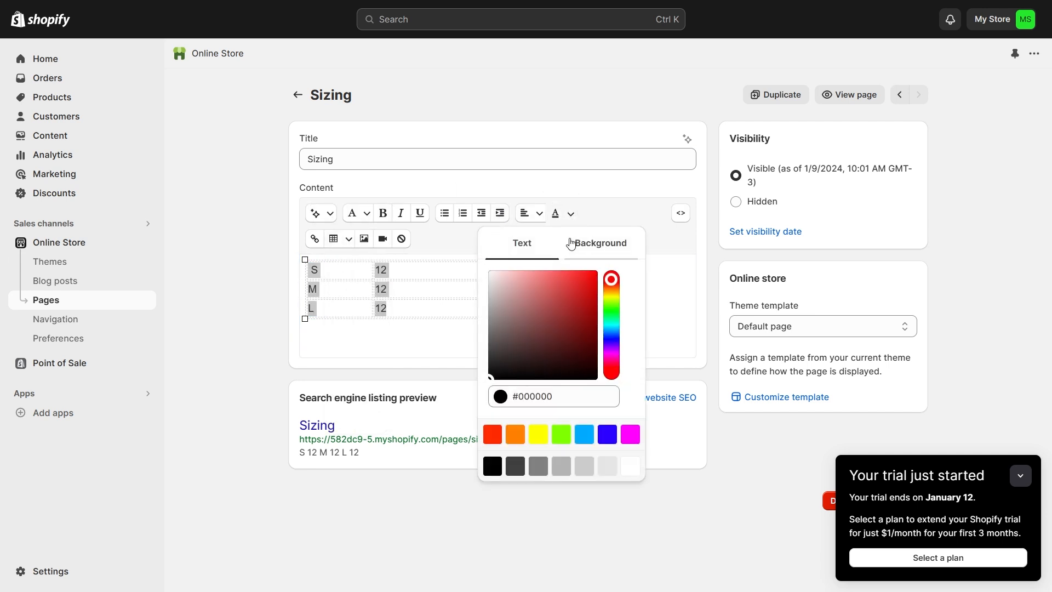
left_click(492, 465)
left_click(890, 28)
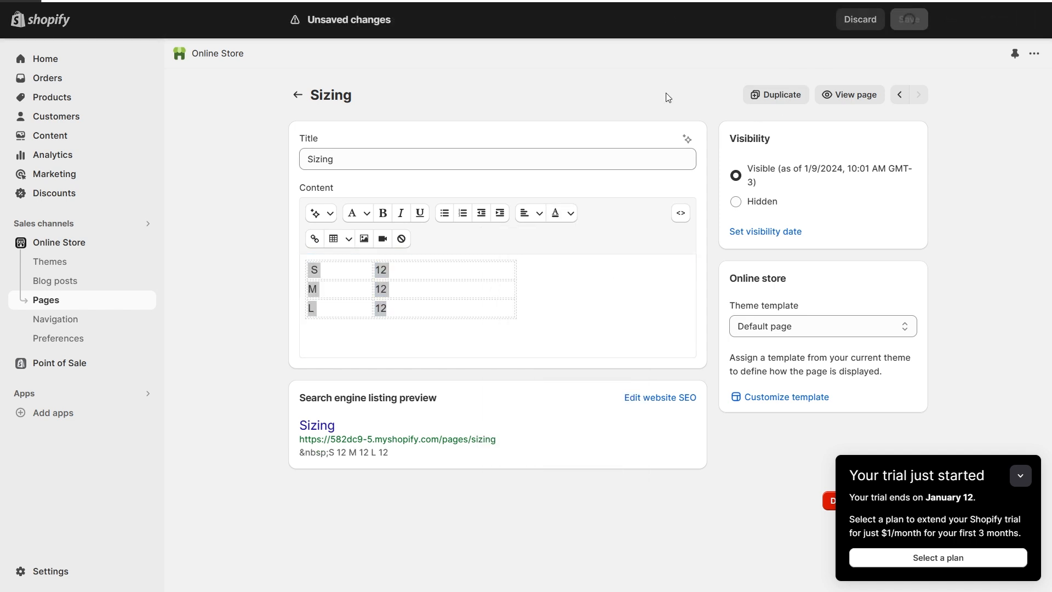
left_click(297, 94)
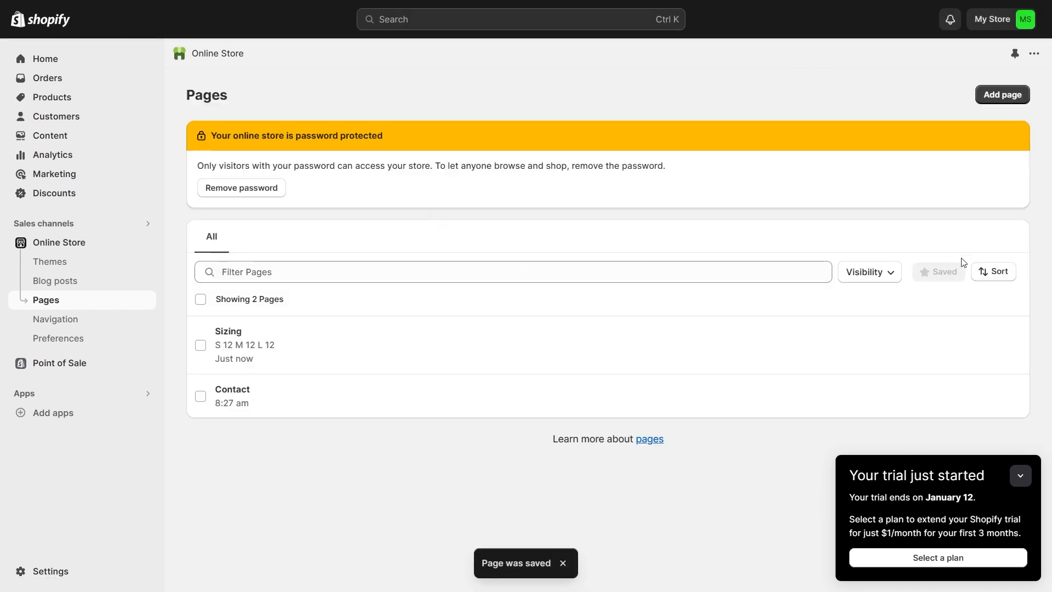
Start a new page and title it "Our Store".
left_click(1001, 94)
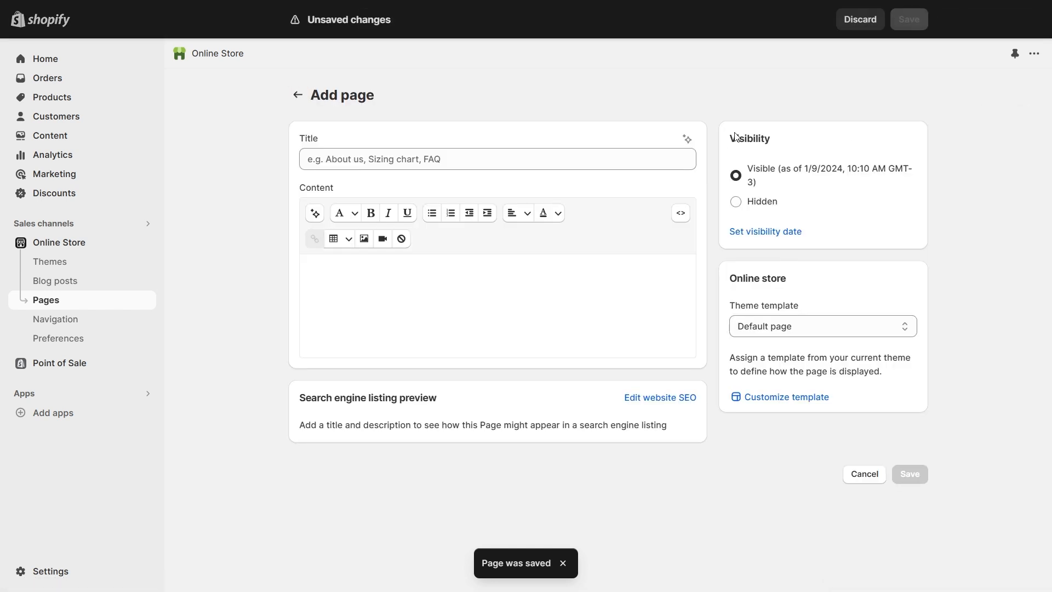
left_click(522, 162)
type("Abo")
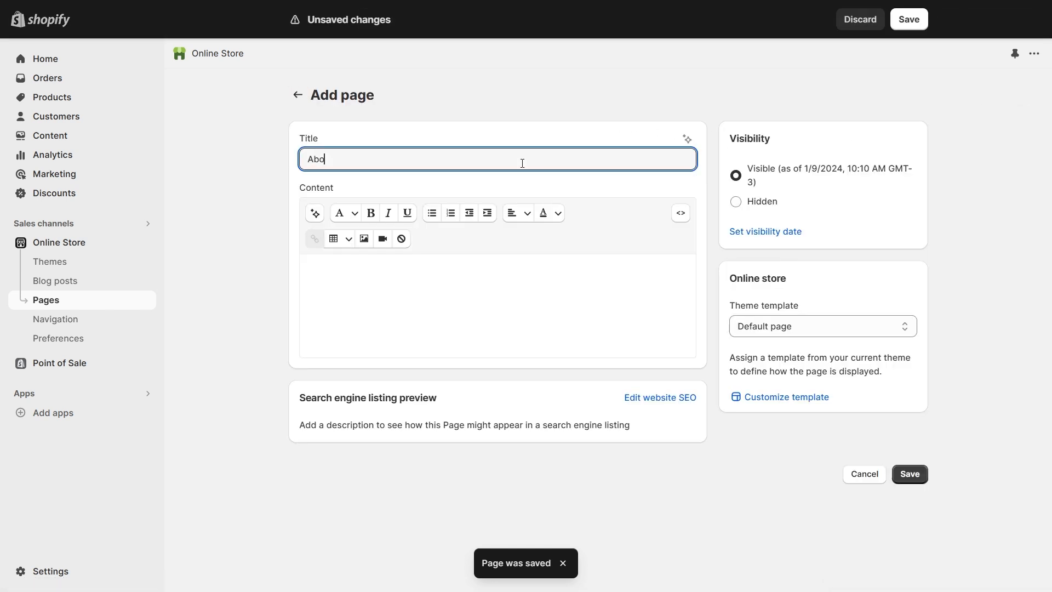
type("ut Us")
key("ctrl+a")
type("Our Story")
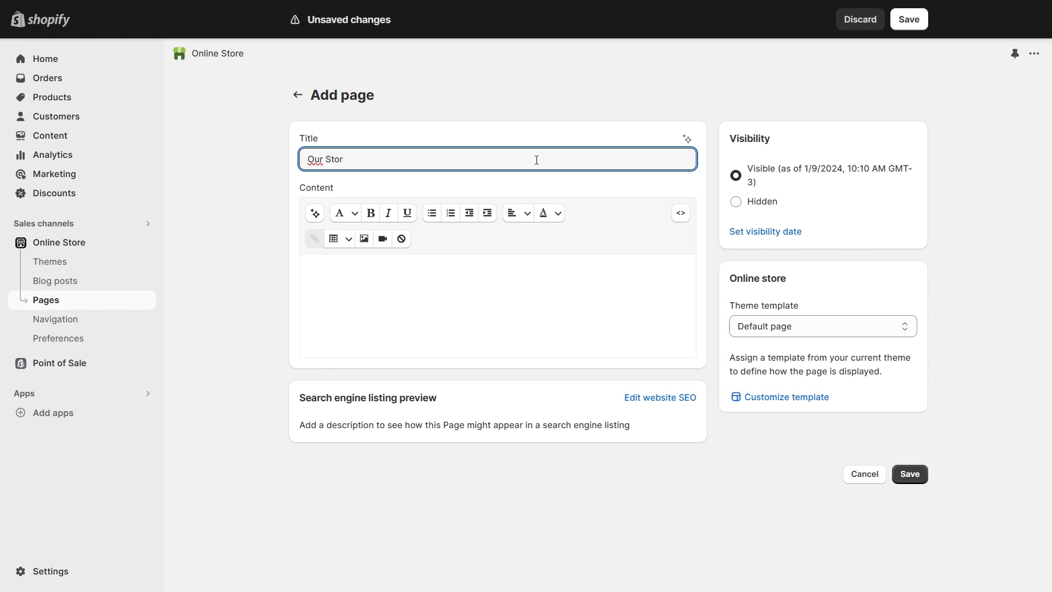
left_click(470, 138)
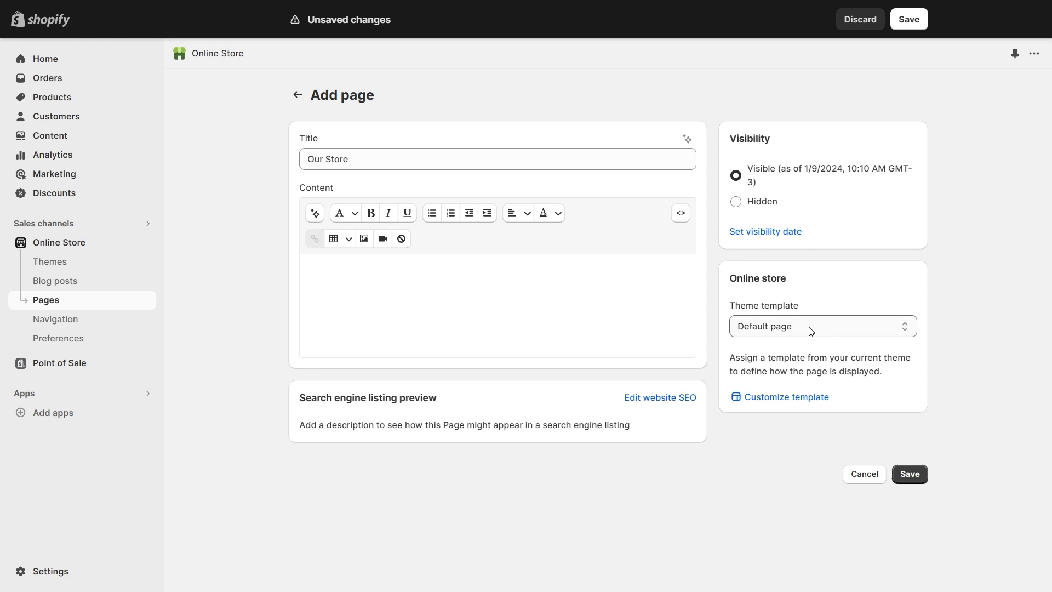
Assign the about-us theme template to the new page, leave its content empty and save it.
left_click(773, 329)
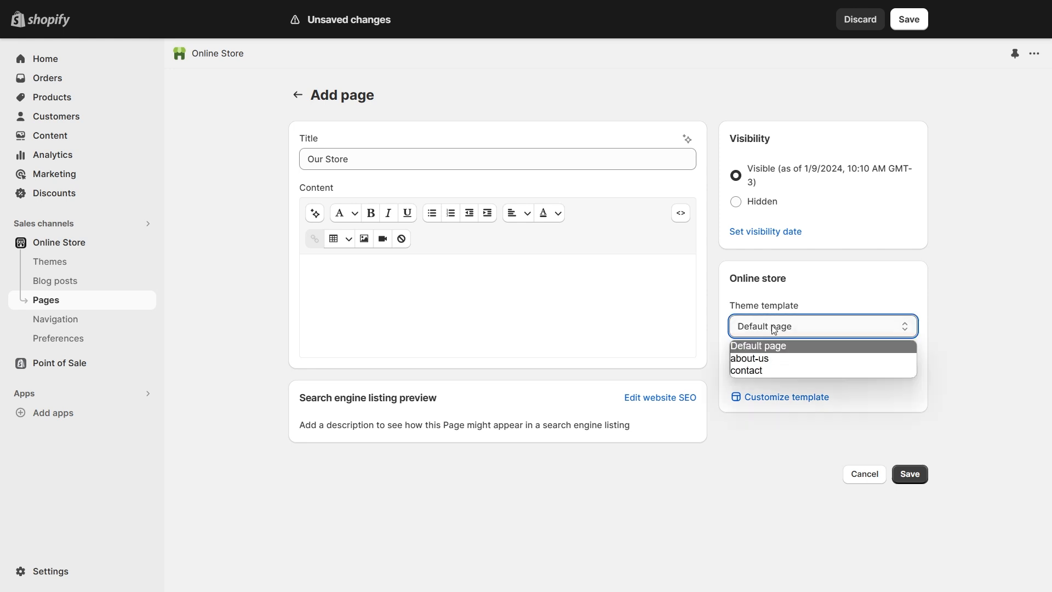
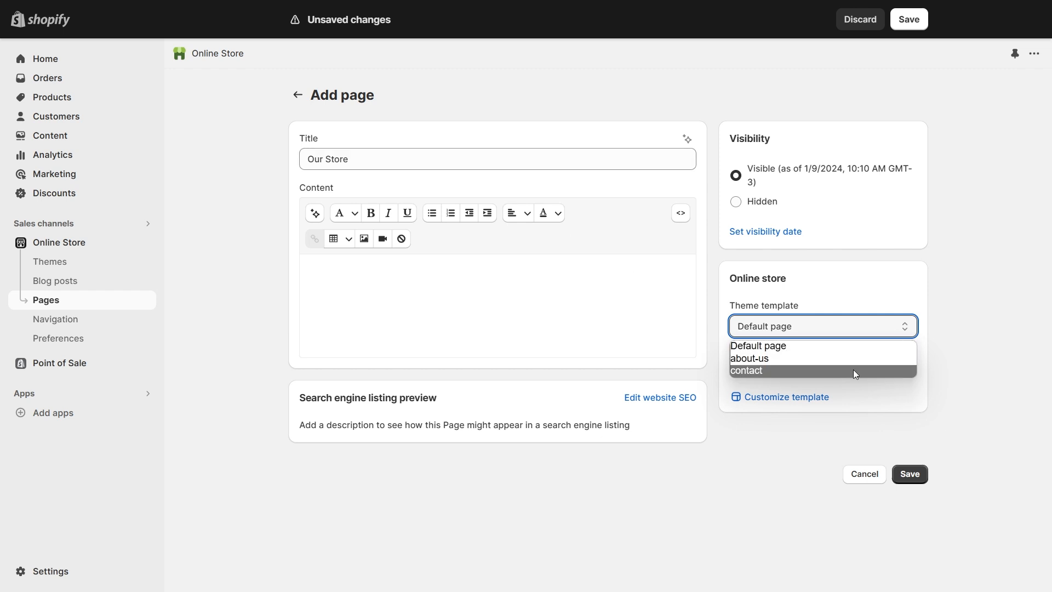
left_click(756, 358)
left_click(375, 277)
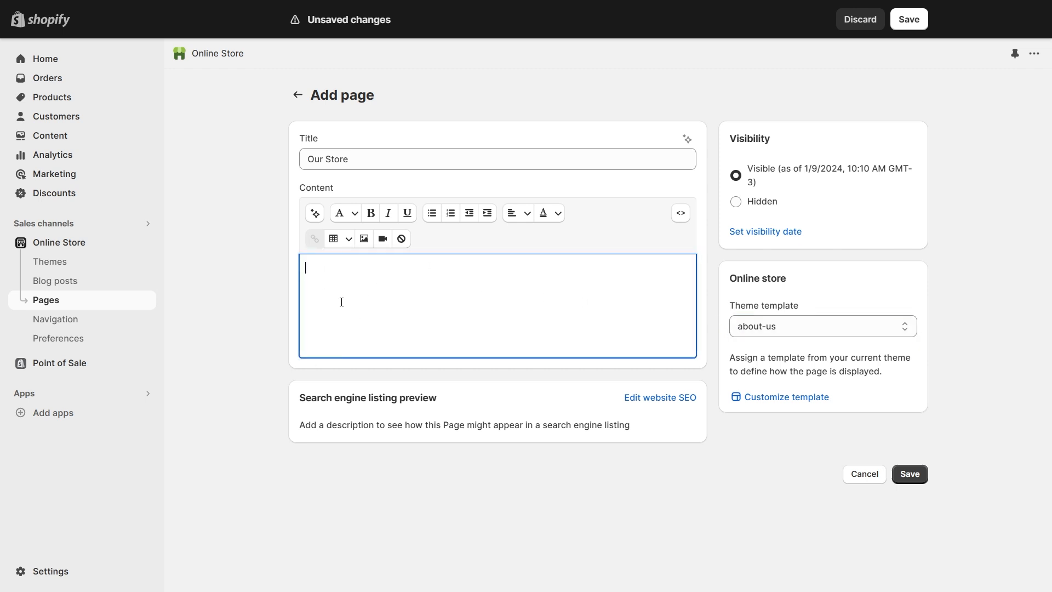
left_click(250, 305)
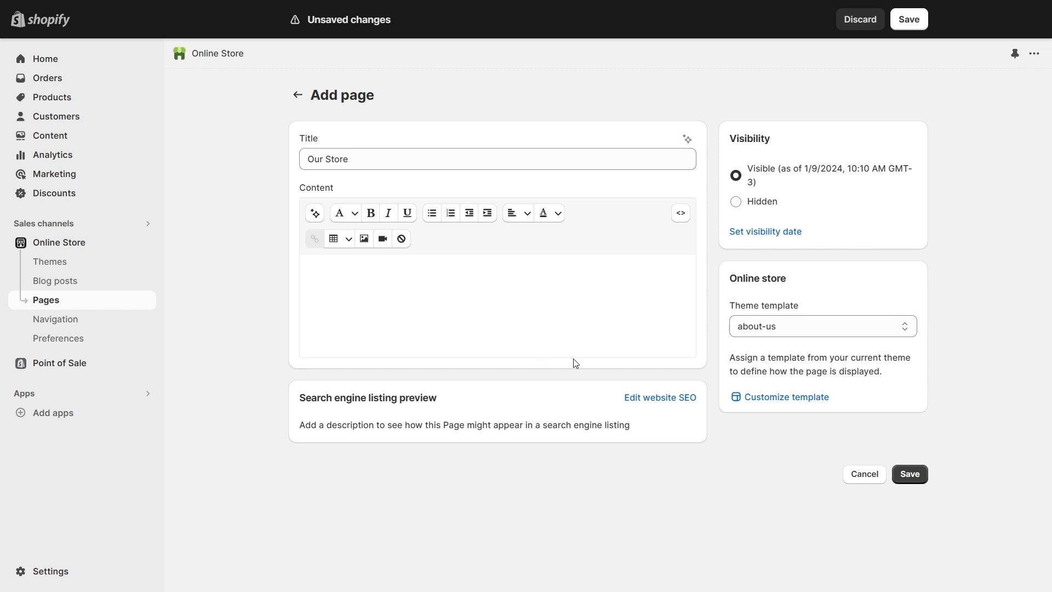
left_click(910, 474)
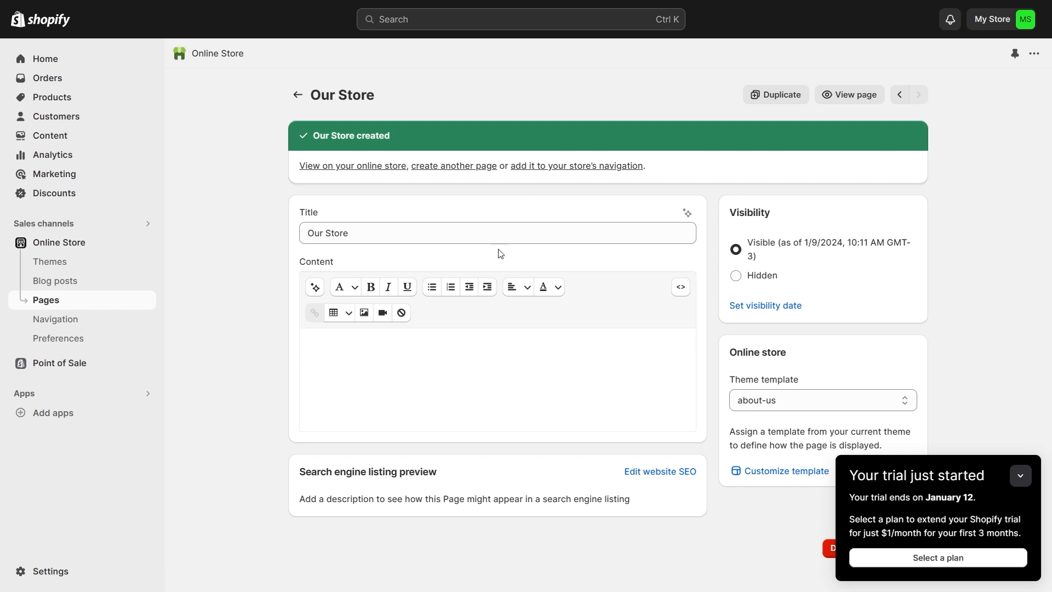
Add a top-level item to the Main menu that links to the Our Store page.
left_click(59, 323)
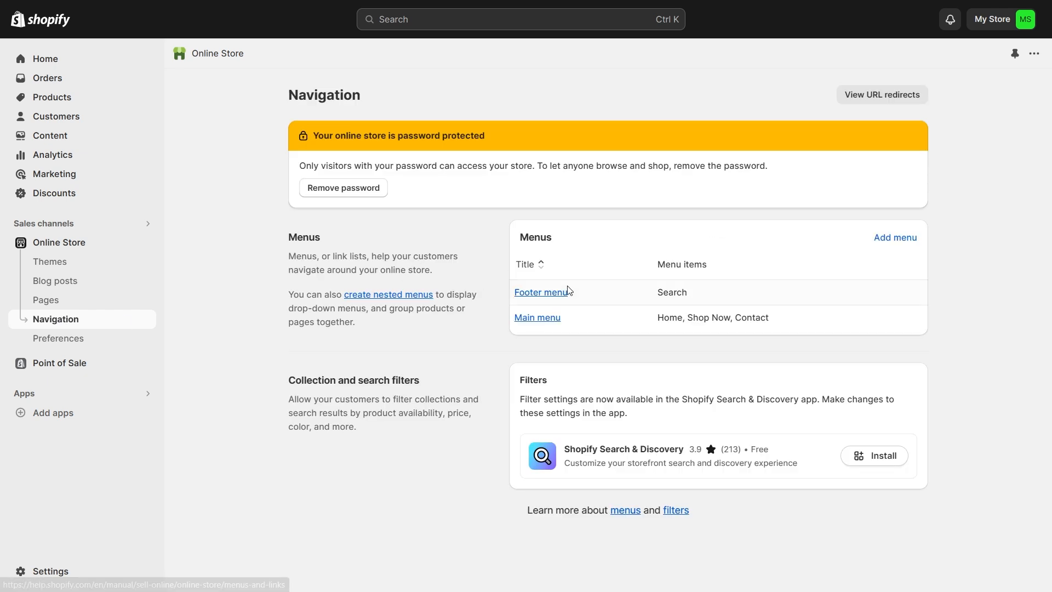
left_click(544, 323)
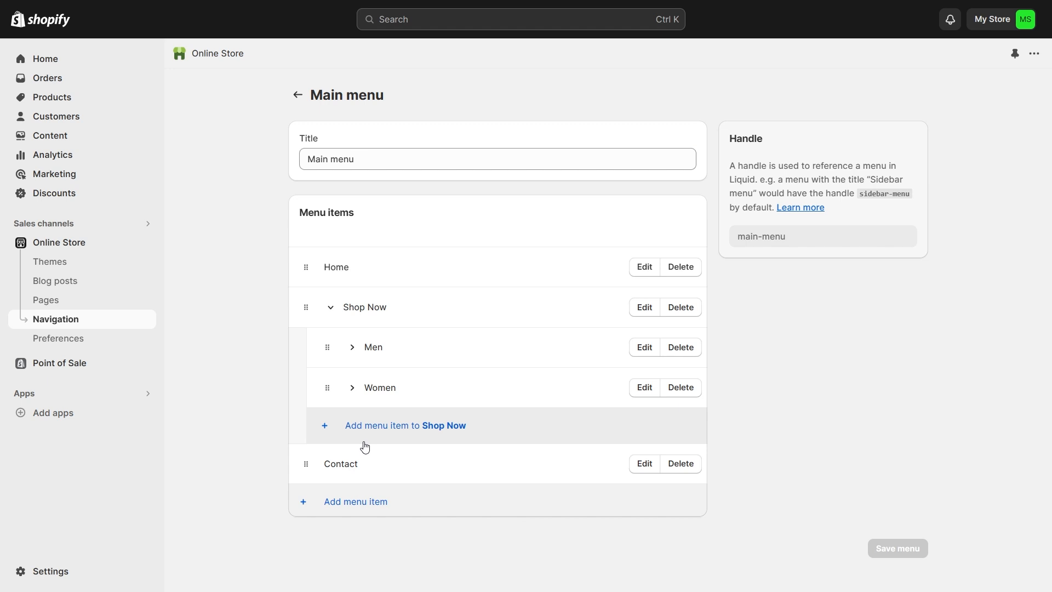
left_click(370, 504)
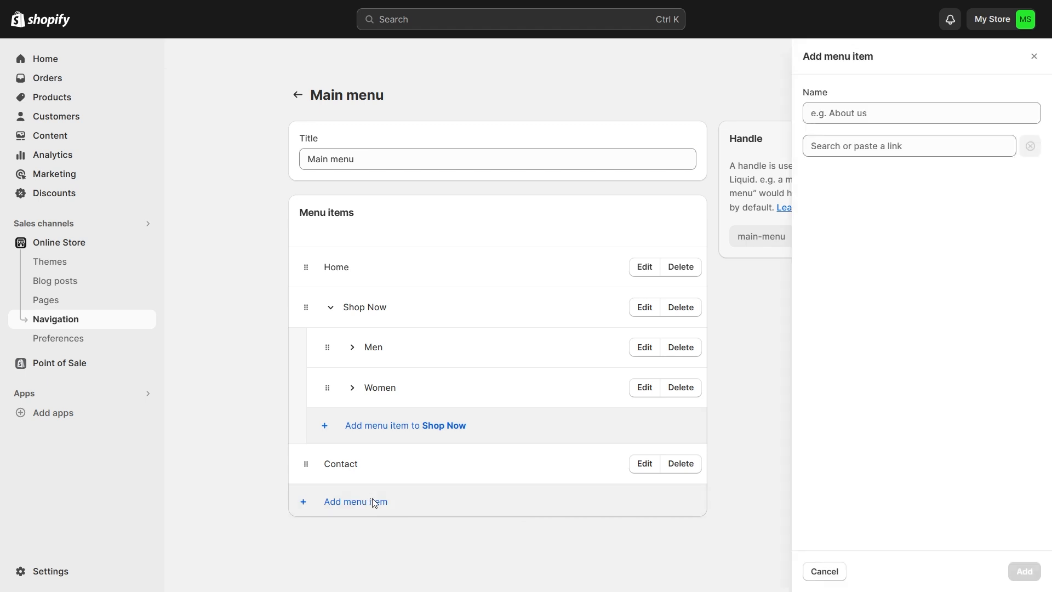
left_click(876, 149)
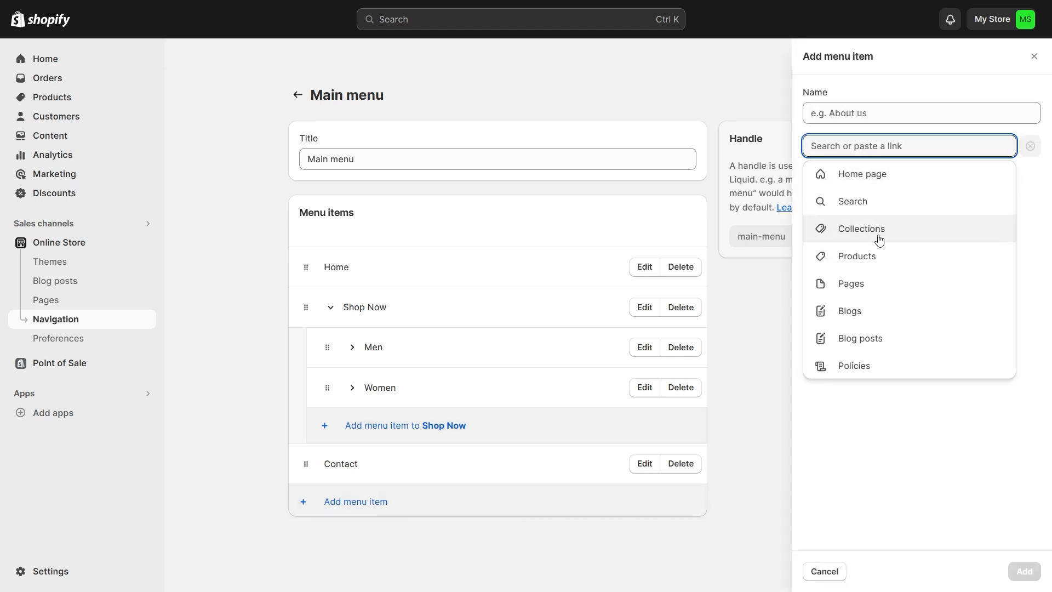
left_click(870, 288)
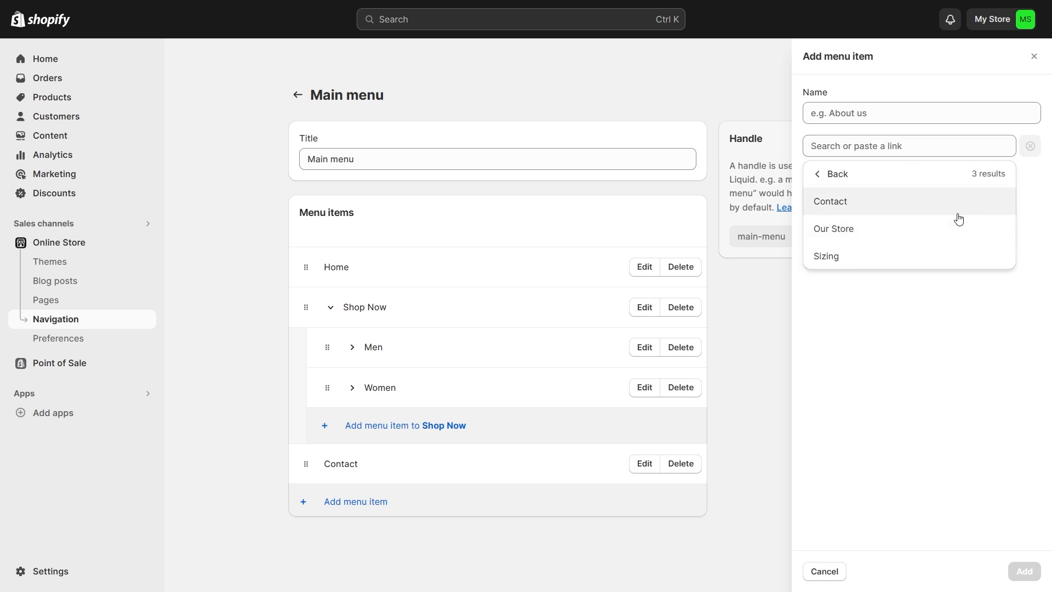
left_click(847, 230)
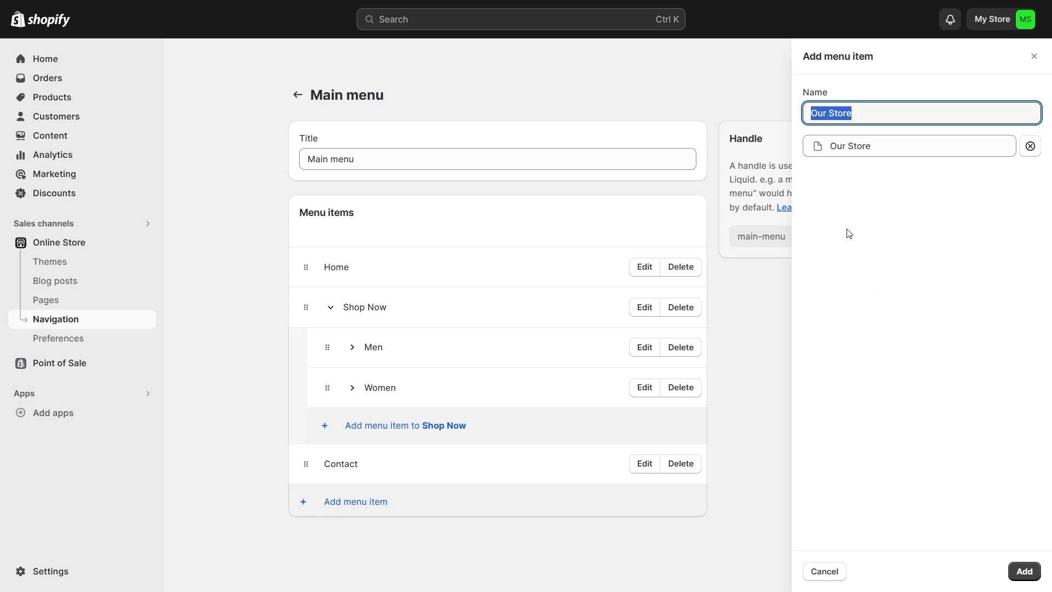
left_click(1020, 569)
Move the Our Store item above Contact in the Main menu and save the menu.
left_click_drag(300, 500, 365, 463)
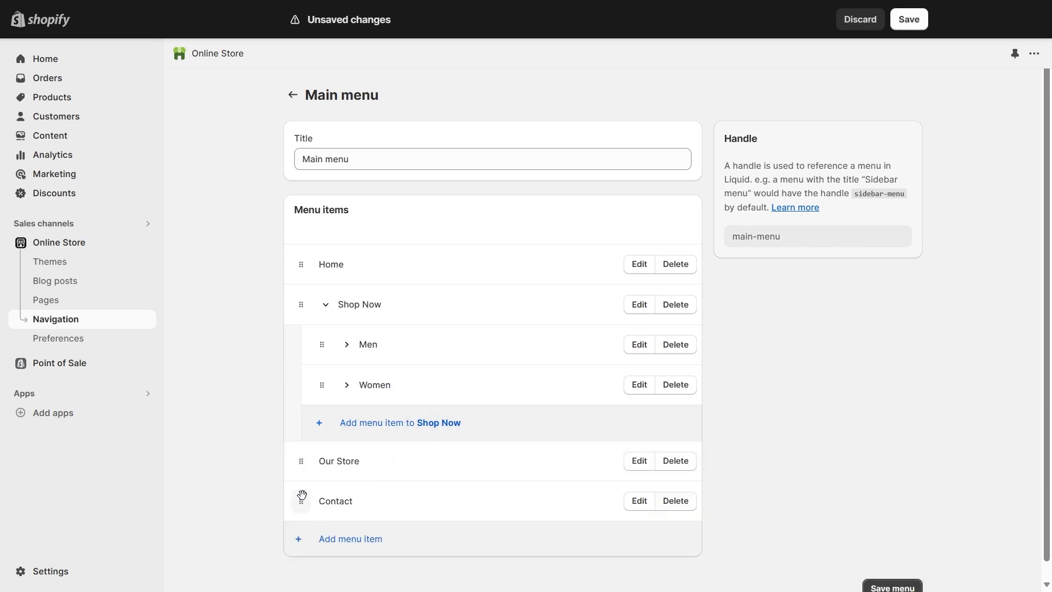
left_click(323, 307)
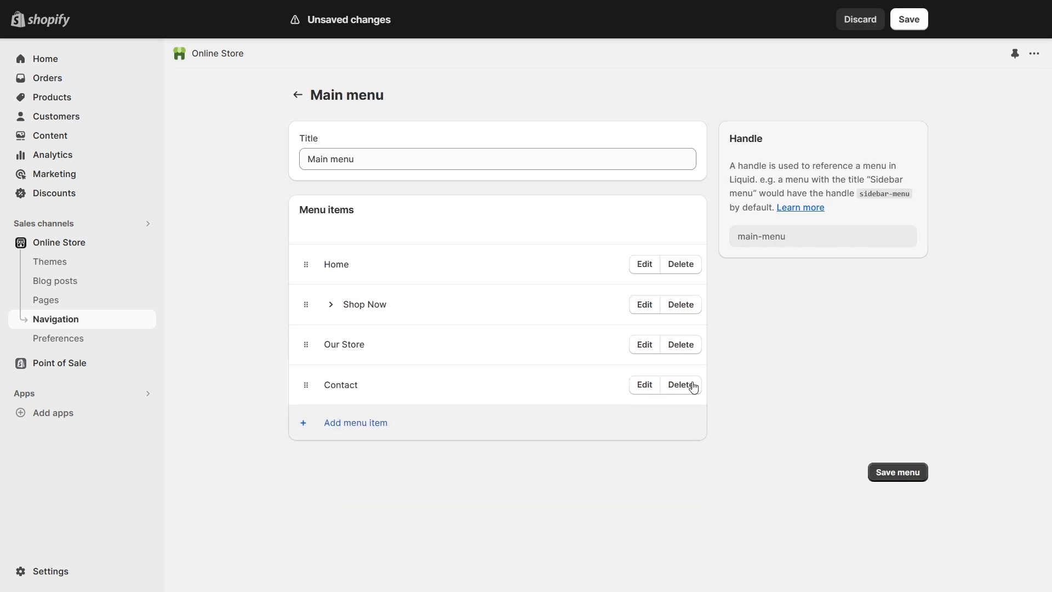
left_click(913, 22)
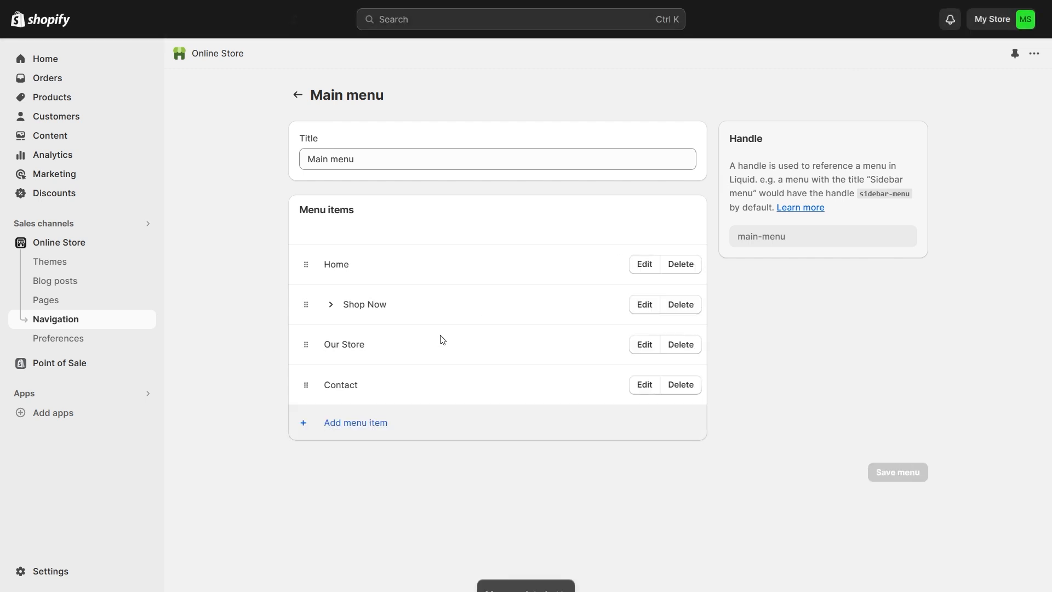
Link the Men item under Shop Now to the Mens collection and apply the change.
left_click(333, 305)
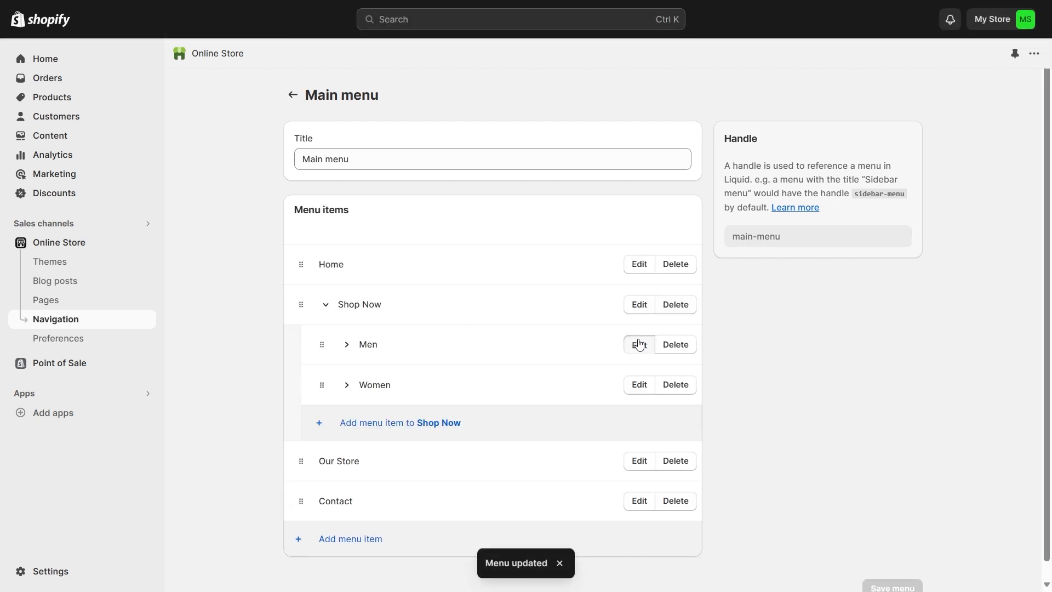
left_click(637, 343)
key("Tab")
key("BackSpace")
type("mens")
left_click(879, 176)
left_click(876, 228)
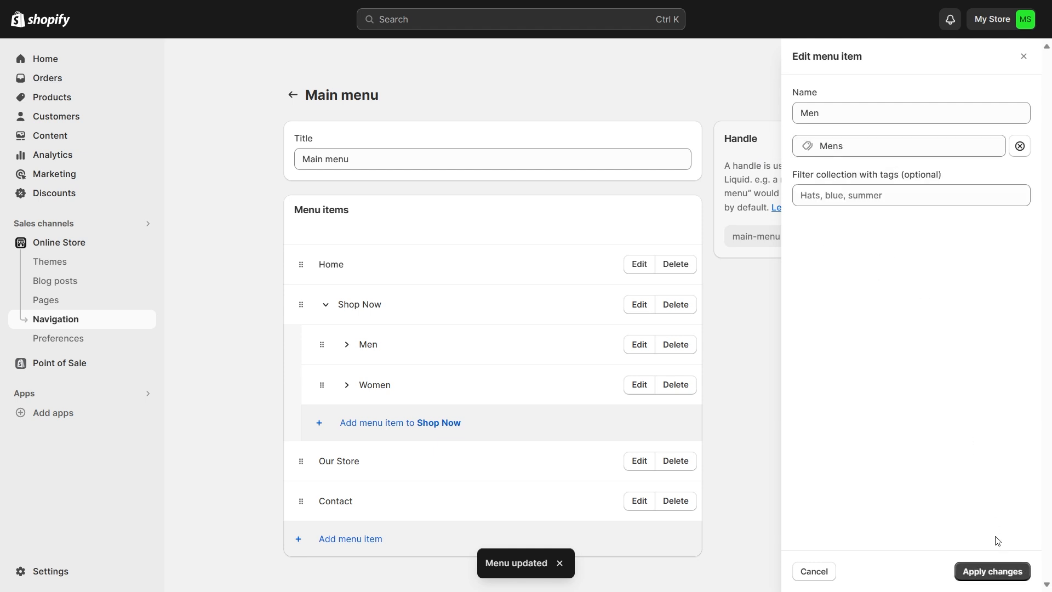
left_click(986, 571)
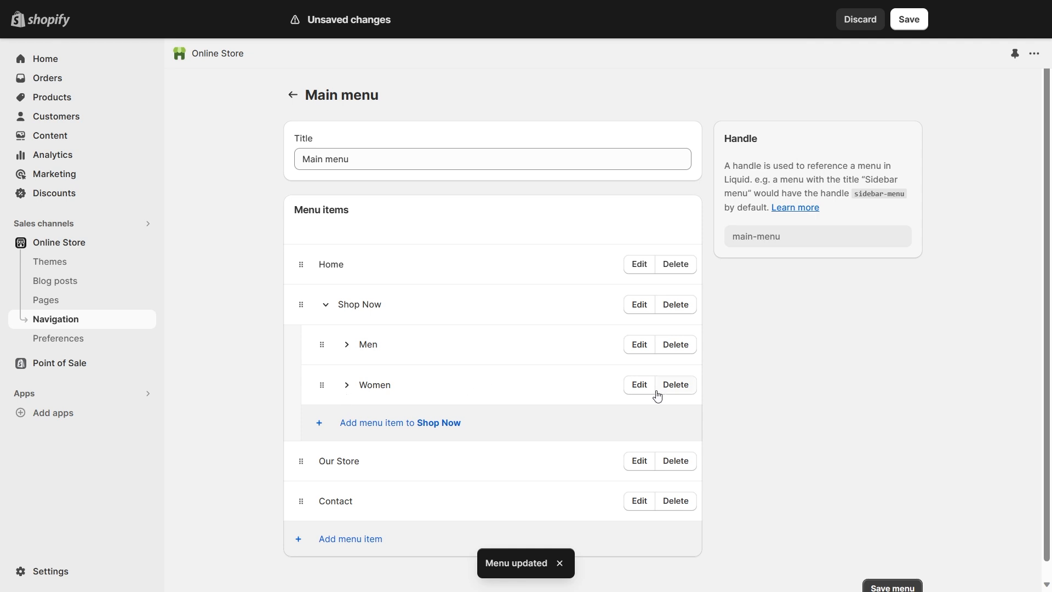
Search link targets for "women", link the Women item under Shop Now to the women's collection and apply the change.
left_click(639, 384)
left_click(868, 146)
left_click_drag(869, 146, 802, 146)
type("women")
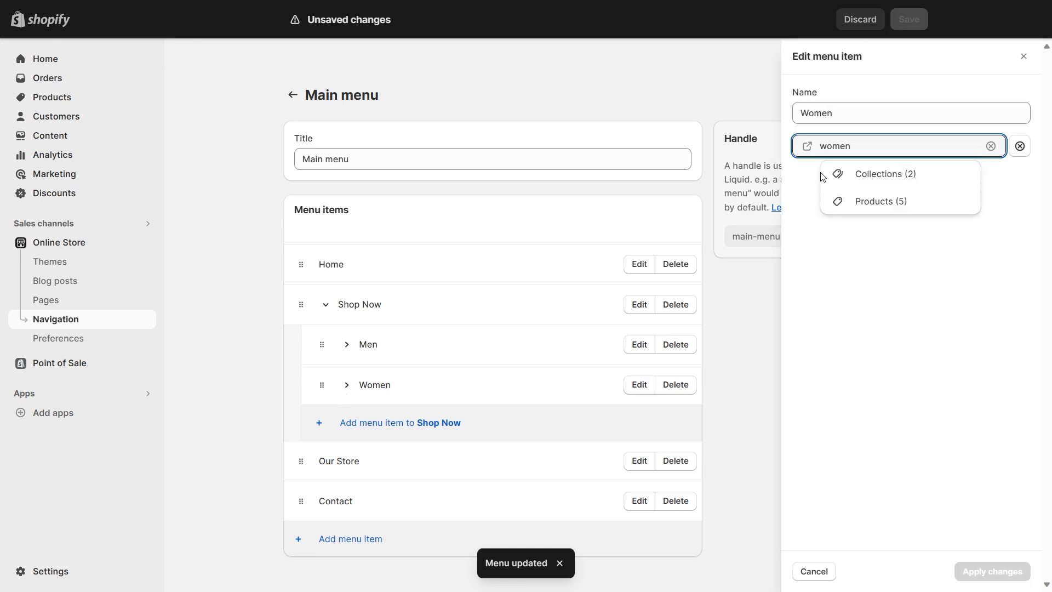
left_click(873, 181)
left_click(873, 228)
left_click(992, 571)
Link the Tops item under Men to All products and apply the change.
left_click(346, 344)
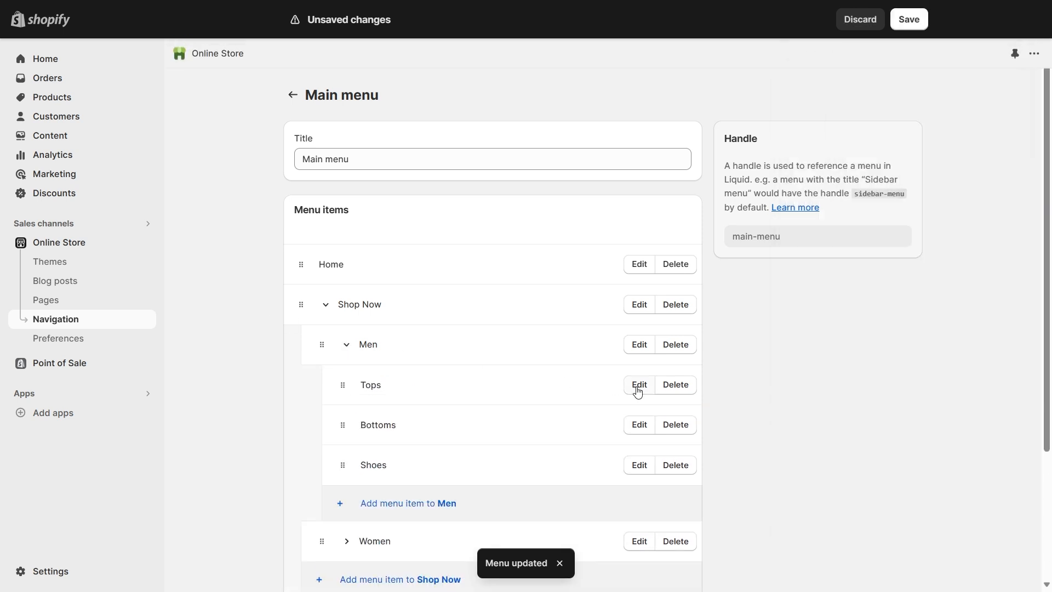
left_click(638, 383)
left_click(912, 148)
key("BackSpace")
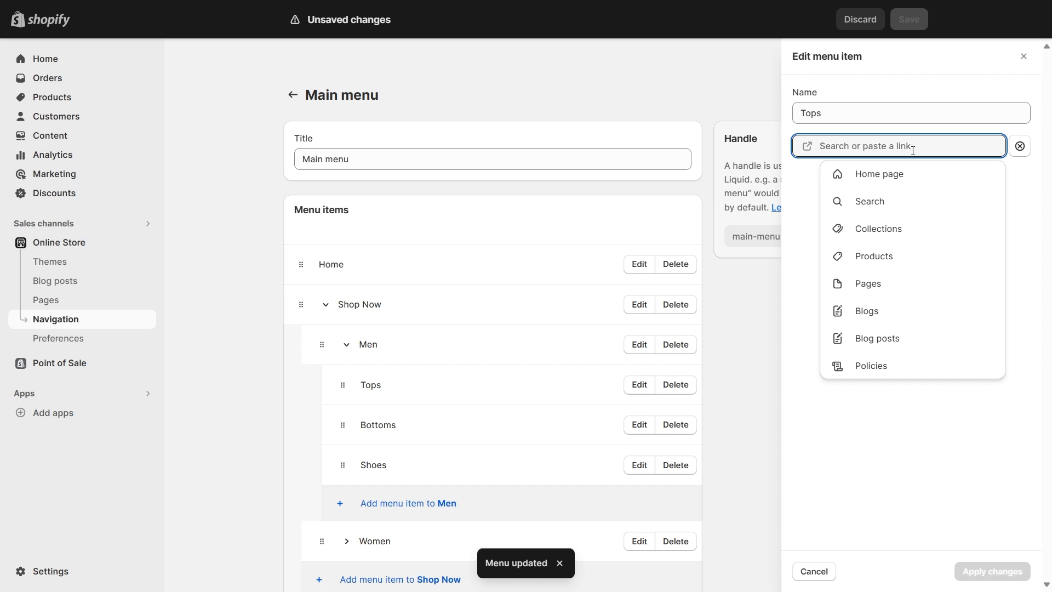
left_click(890, 258)
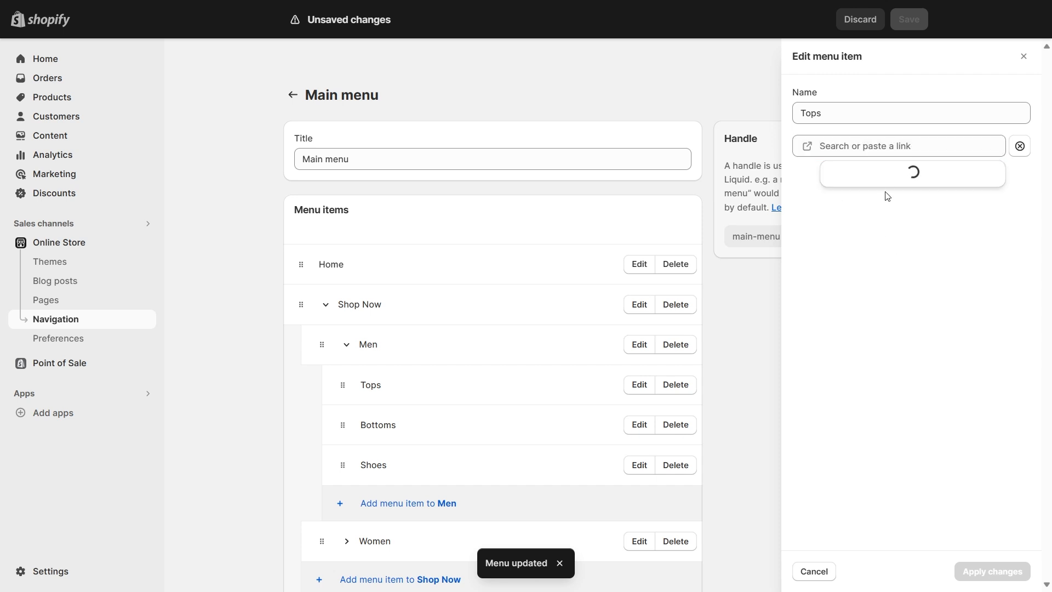
left_click(892, 198)
left_click(880, 146)
key("ctrl+c")
left_click(1005, 451)
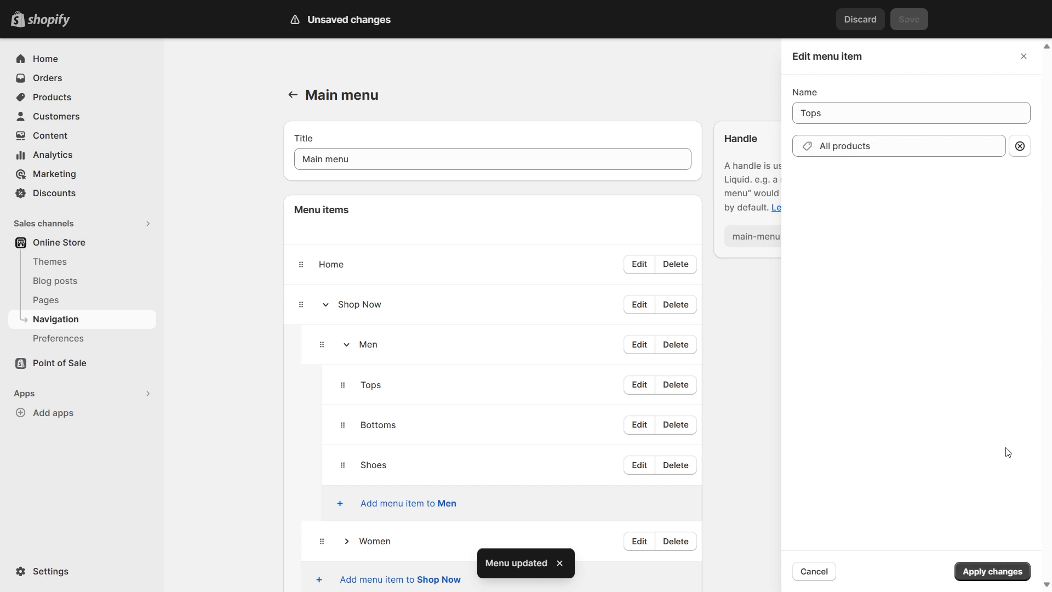
left_click(1005, 570)
Link the Bottoms item under Men to All products and apply the change.
left_click(649, 426)
left_click(852, 146)
key("ctrl+v")
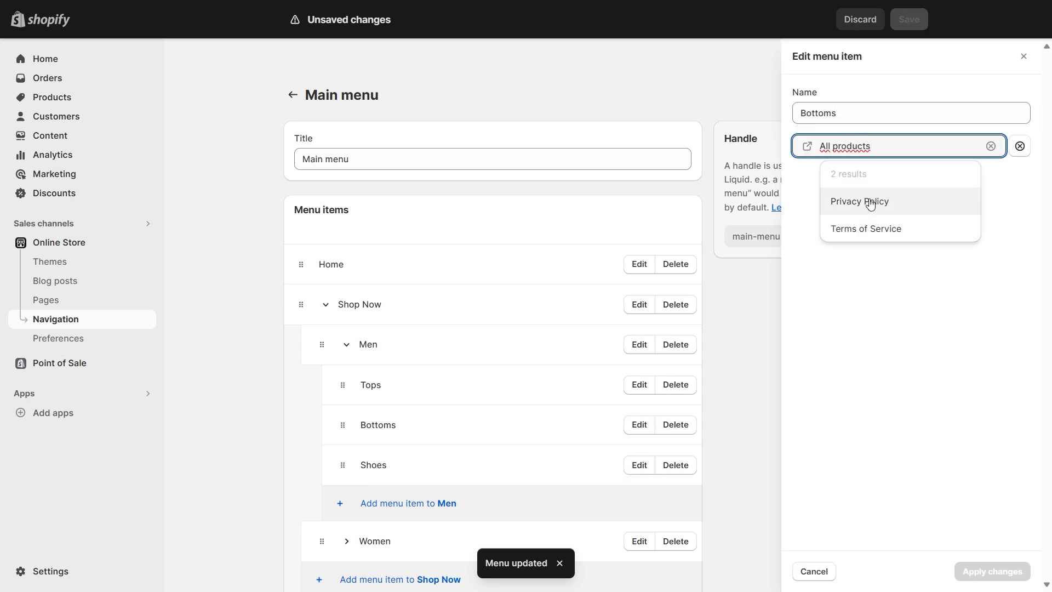
key("ctrl+a")
type("a")
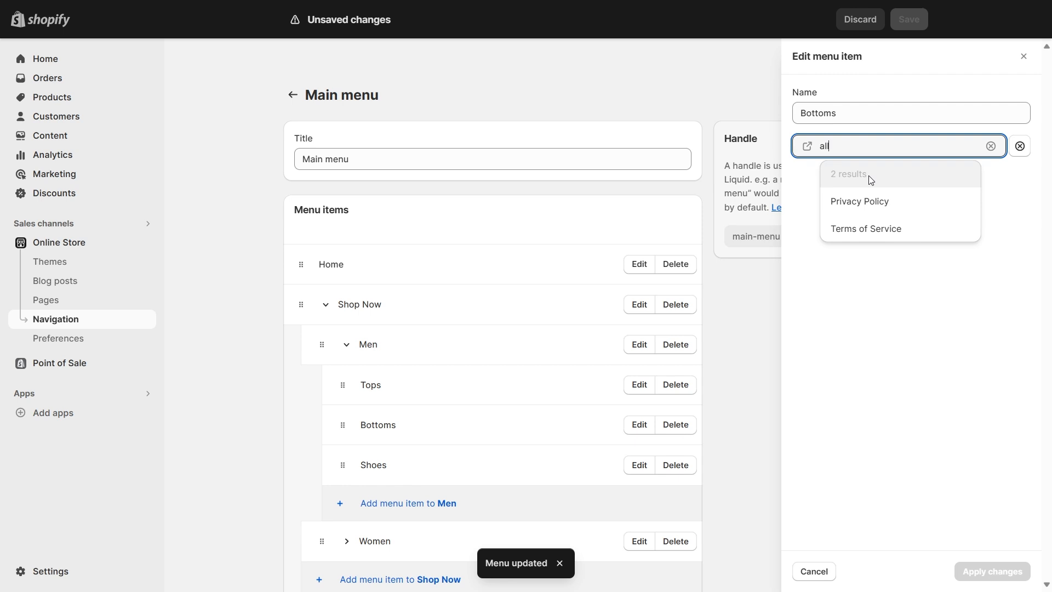
key("ctrl+a")
key("BackSpace")
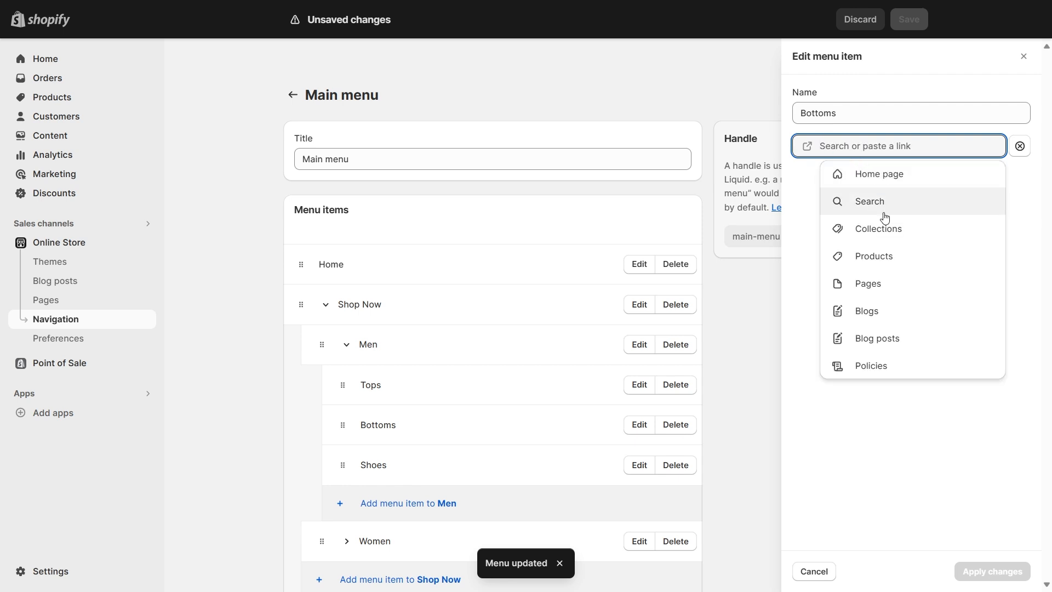
left_click(876, 255)
left_click(873, 200)
left_click(1003, 570)
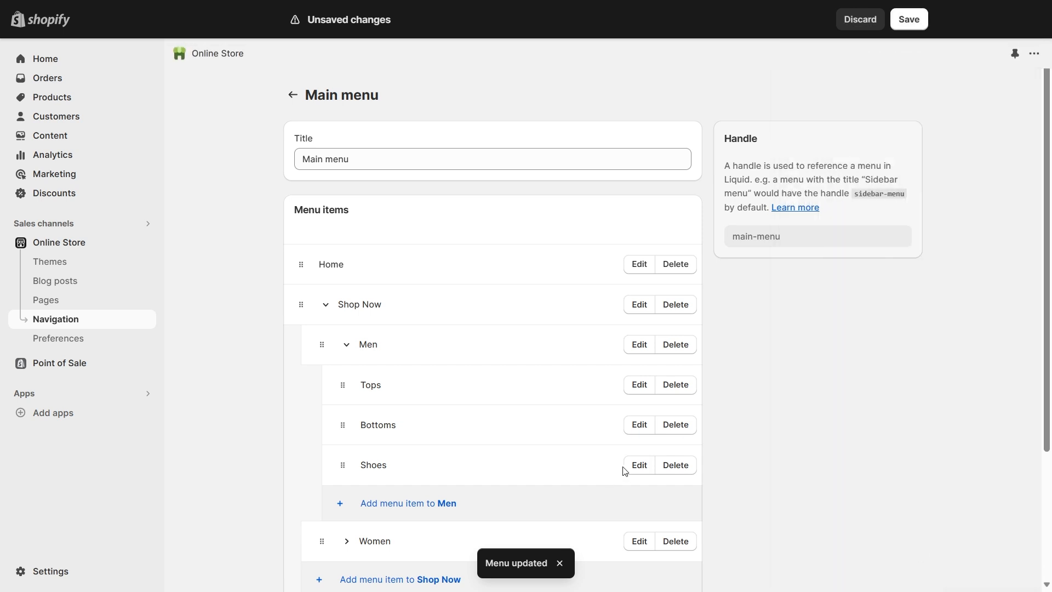
Link the Shoes item under Men to All products and apply the change.
left_click(638, 465)
left_click(827, 146)
key("BackSpace")
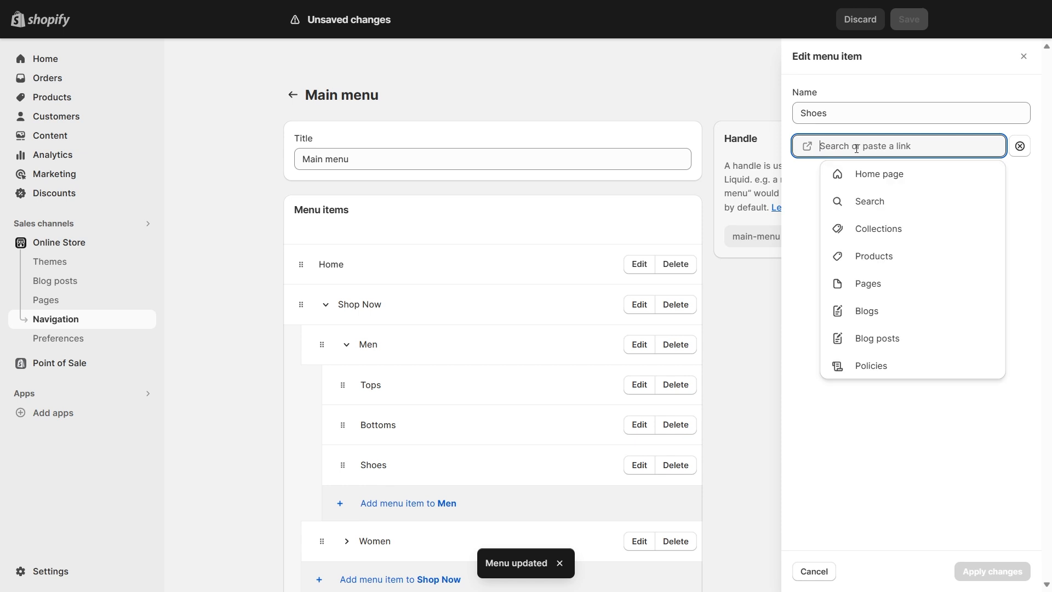
left_click(889, 256)
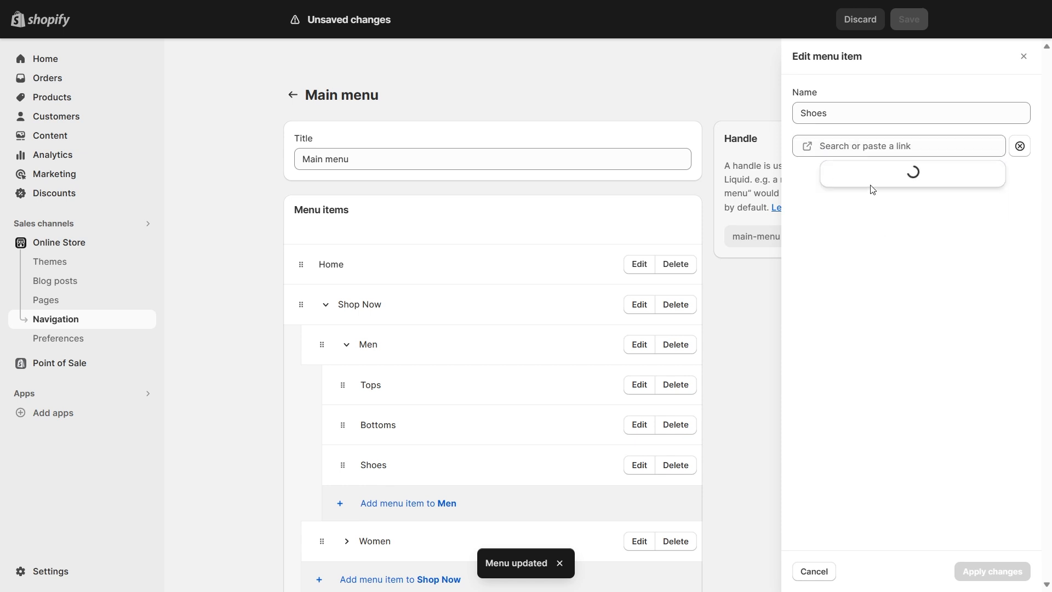
left_click(882, 208)
left_click(991, 570)
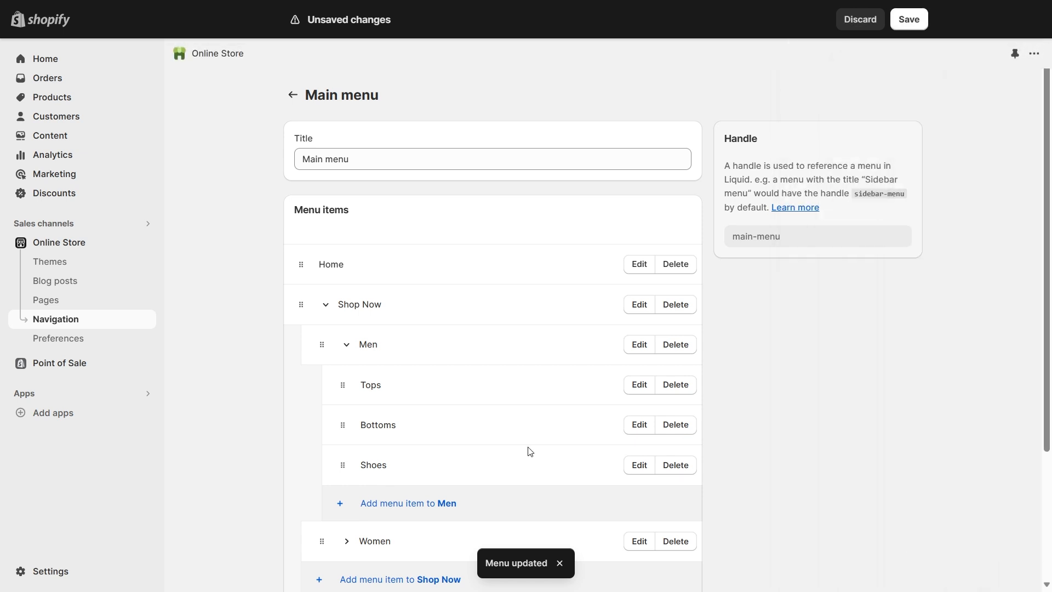
Link the Tops item under Women to All products and apply the change.
scroll(517, 453, "down", 3)
scroll(525, 372, "down", 3)
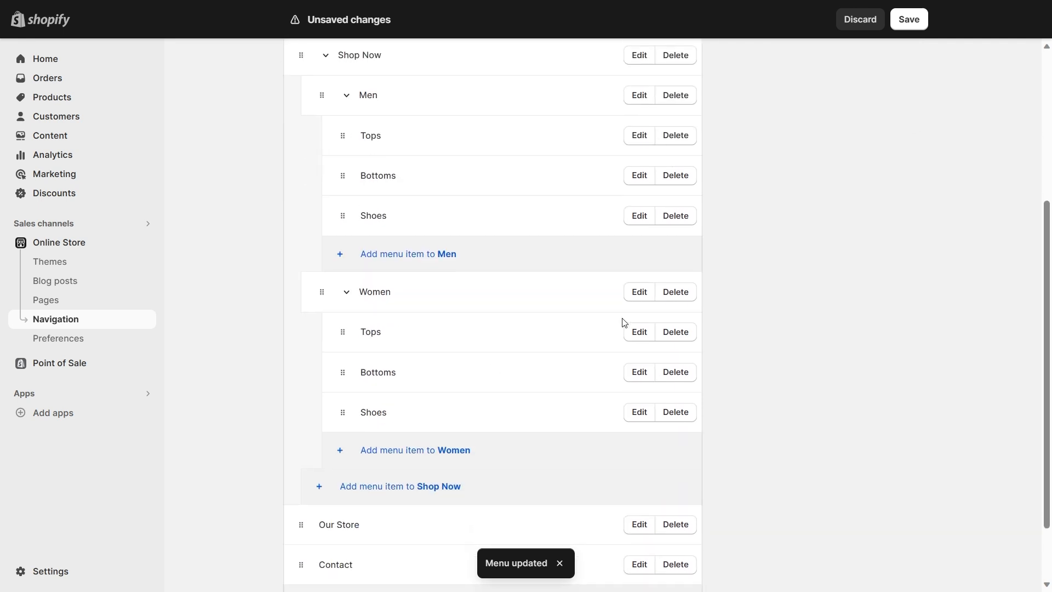
left_click(639, 332)
left_click(859, 143)
key("ctrl+a")
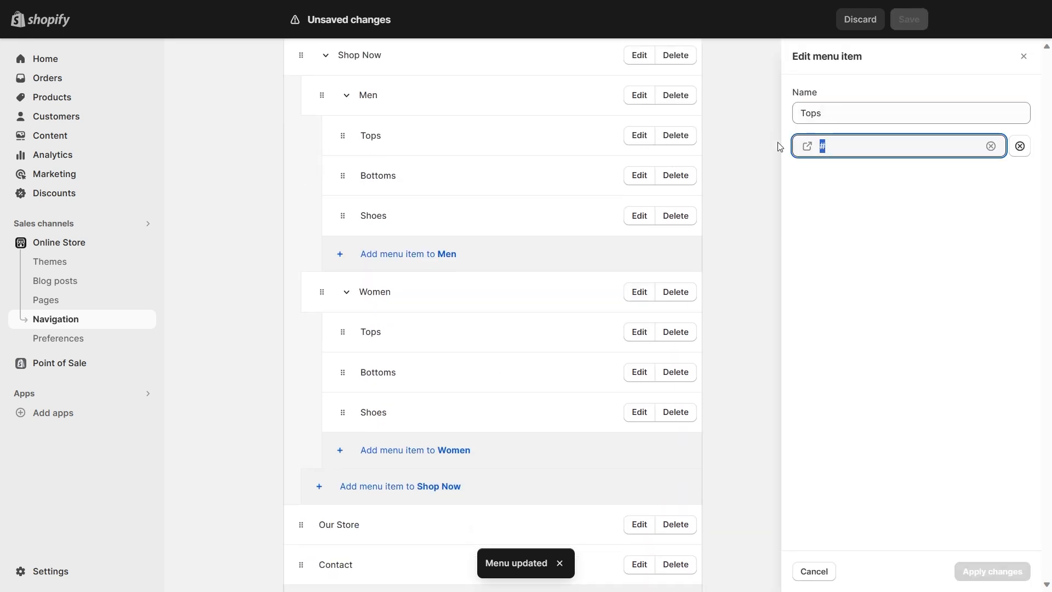
key("BackSpace")
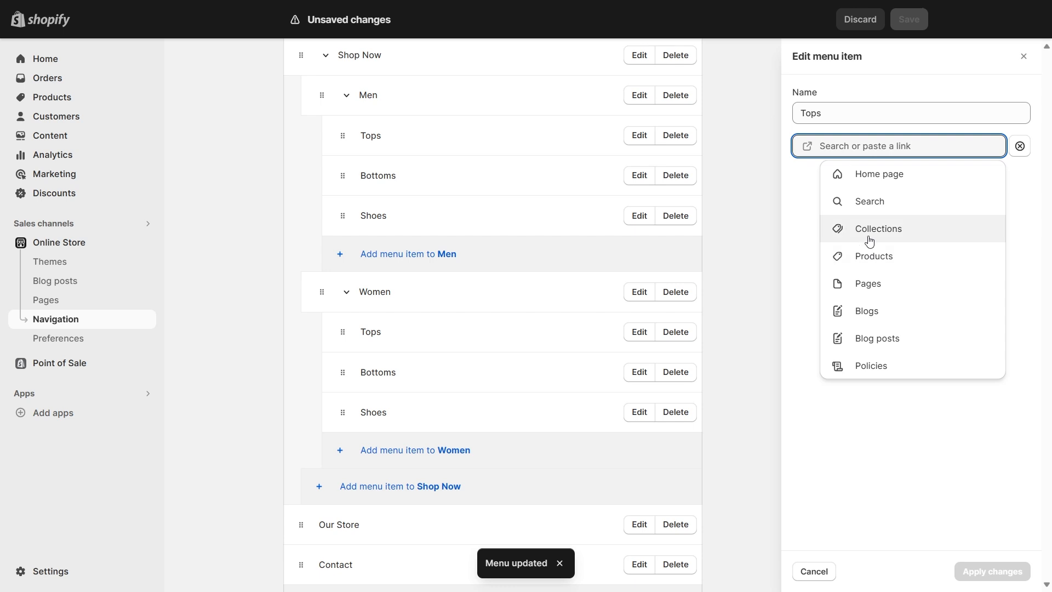
left_click(876, 255)
left_click(884, 200)
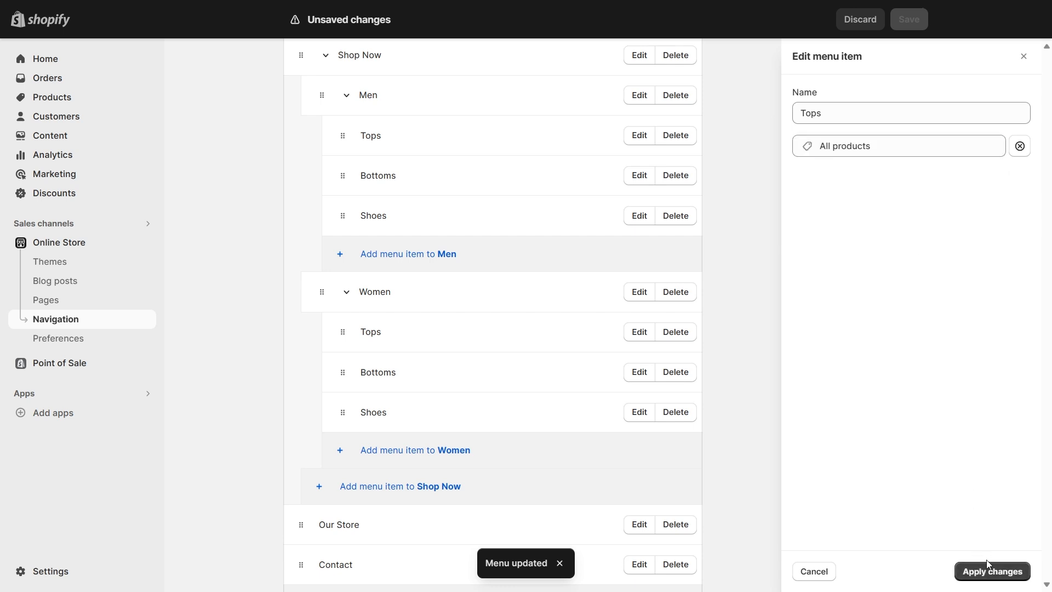
left_click(989, 571)
Link the Bottoms item under Women to All products and apply the change.
left_click(639, 371)
left_click(845, 144)
key("BackSpace")
left_click(879, 260)
left_click(883, 202)
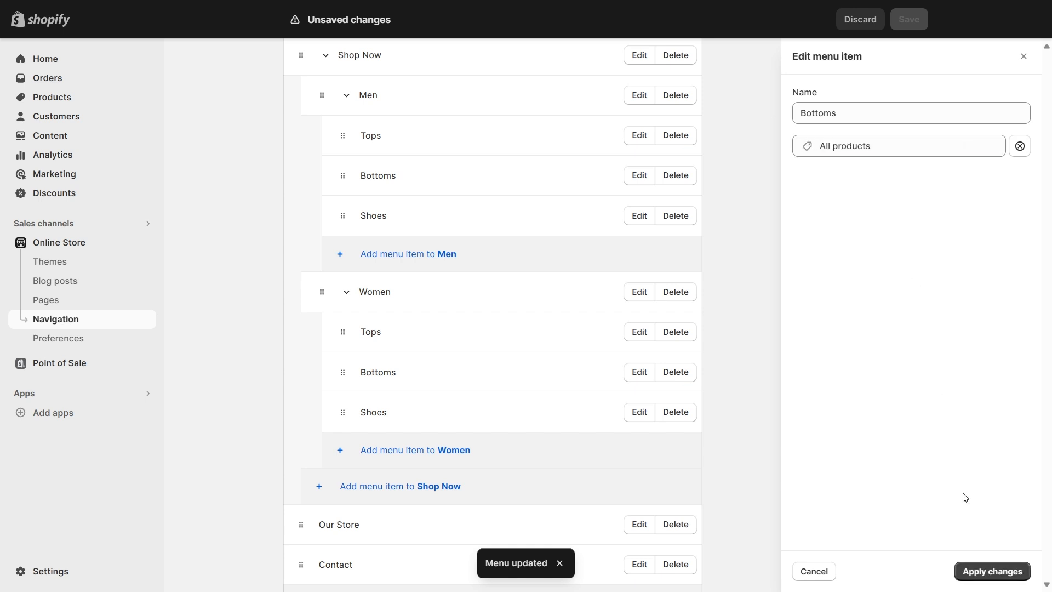
left_click(989, 570)
Link the Shoes item under Women to All products, apply the change and save the Main menu.
left_click(639, 417)
left_click(893, 143)
key("BackSpace")
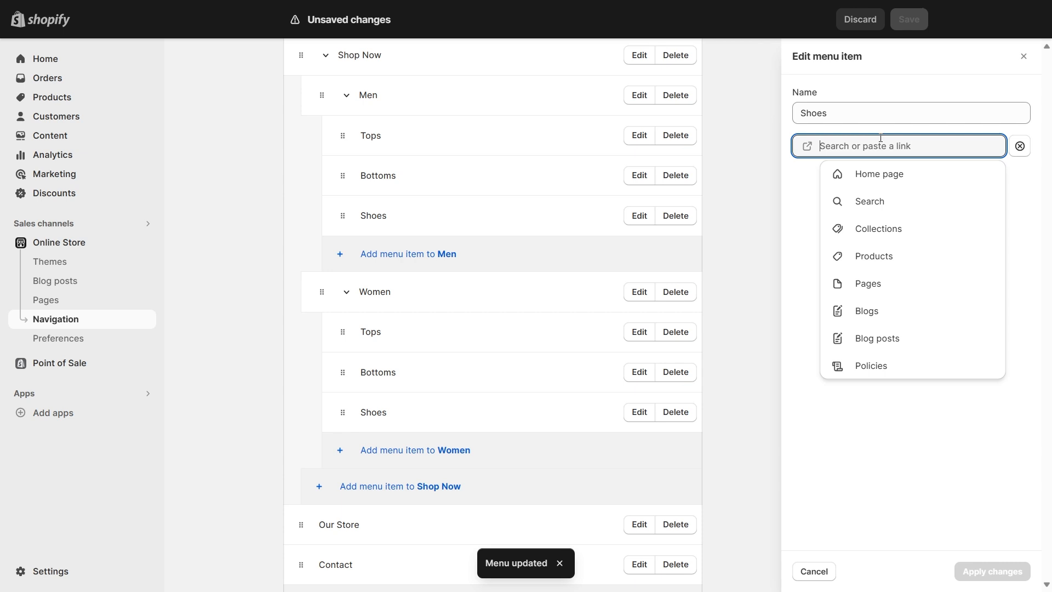
left_click(893, 261)
left_click(885, 211)
left_click(989, 570)
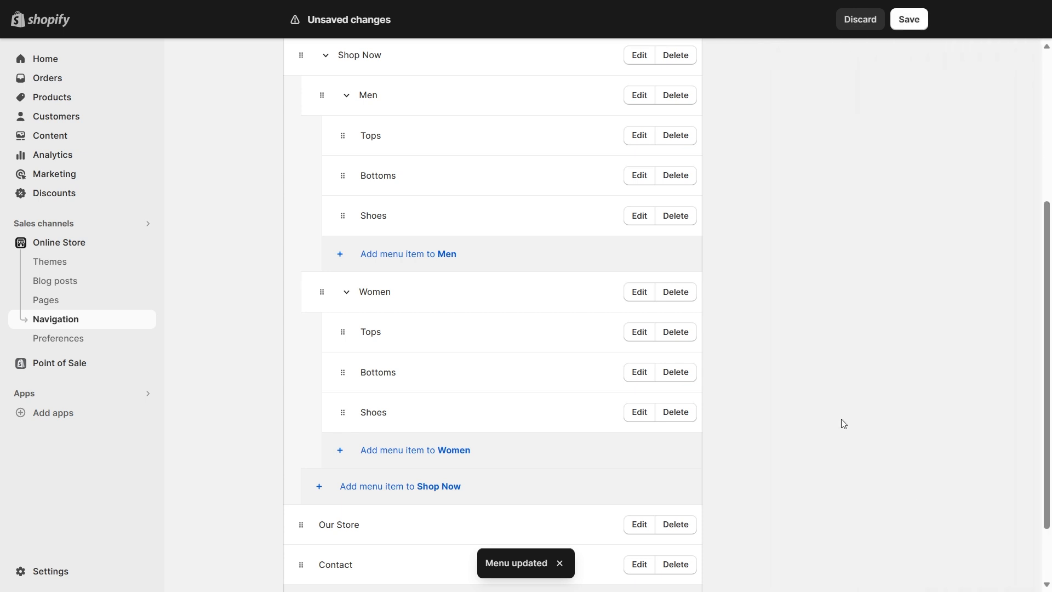
scroll(602, 417, "down", 2)
scroll(882, 320, "up", 6)
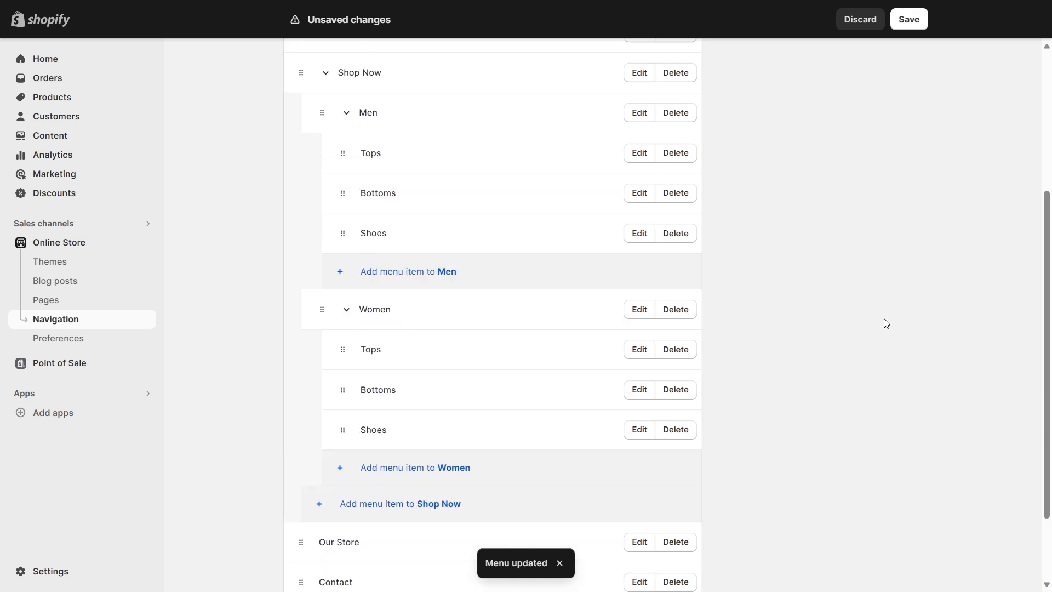
left_click(910, 22)
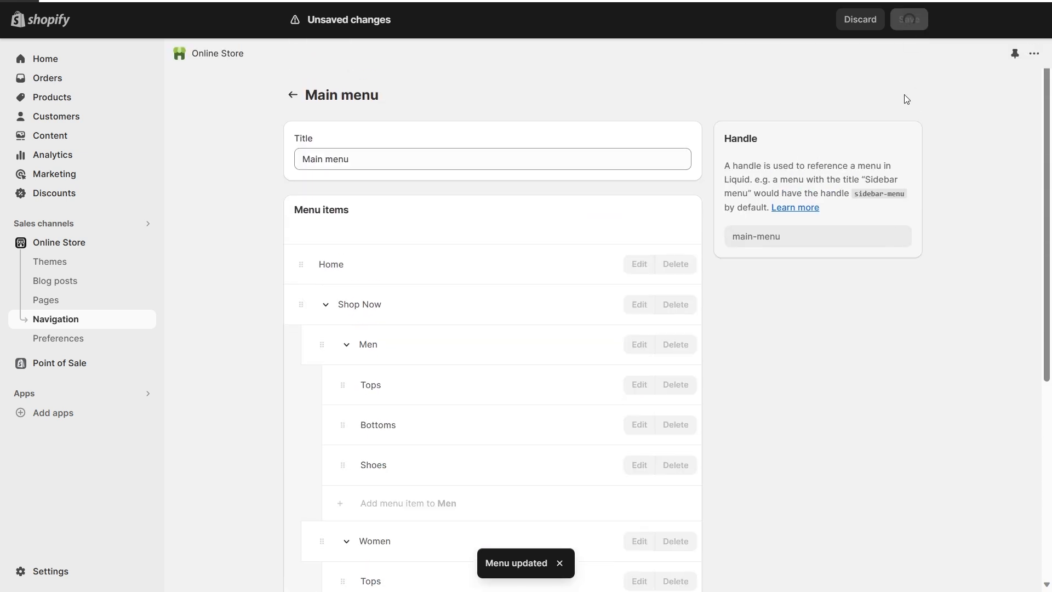
Go to the store's themes and open the current Dawn theme for customizing.
left_click(74, 263)
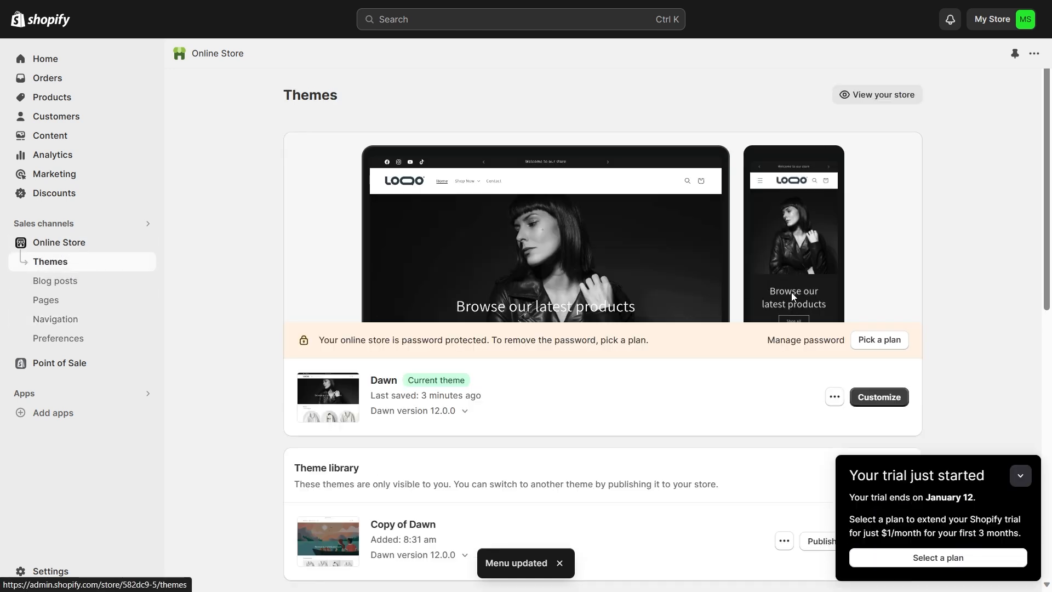
scroll(805, 317, "down", 2)
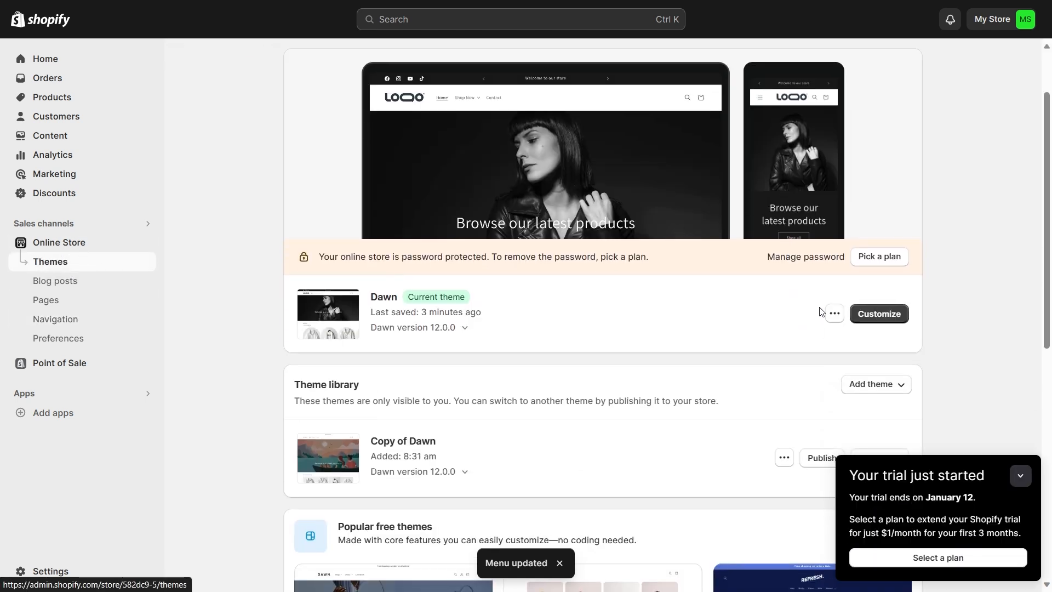
left_click(853, 314)
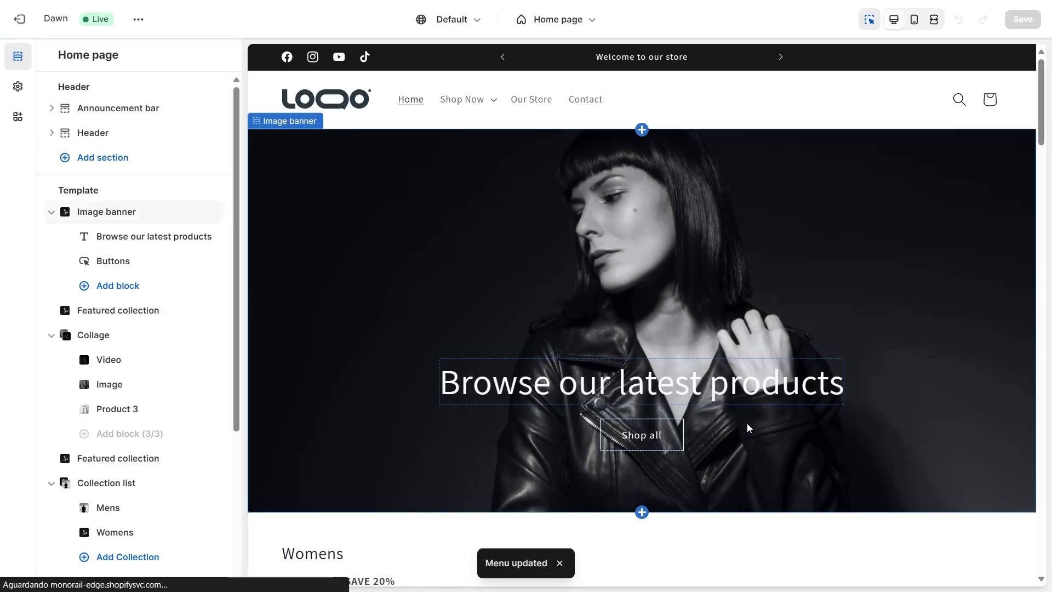
Check the link of the image banner's Shop all button and review the home page sections down to About Us.
left_click(672, 438)
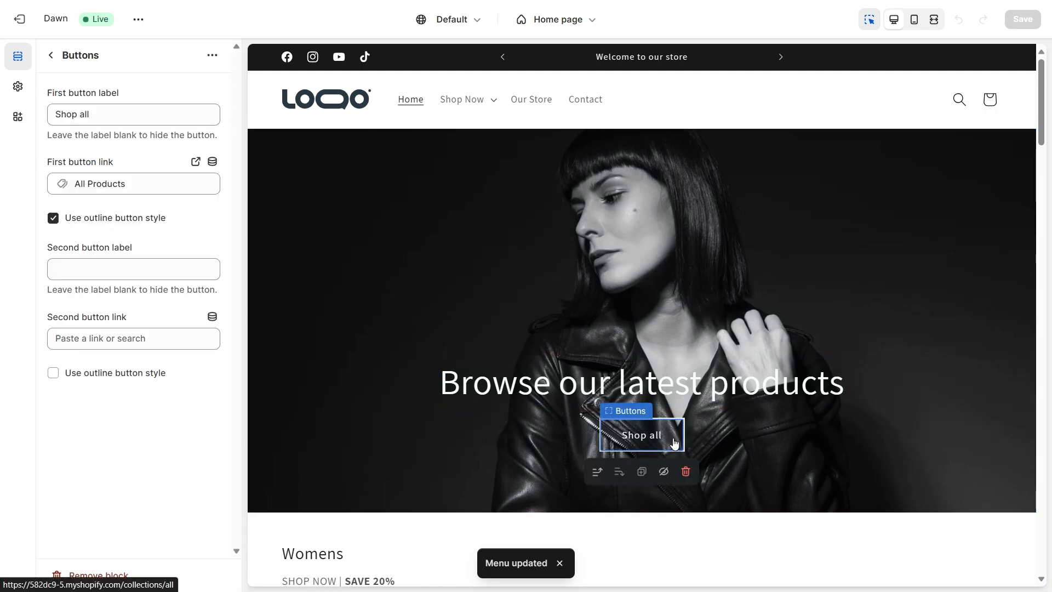
scroll(543, 413, "down", 15)
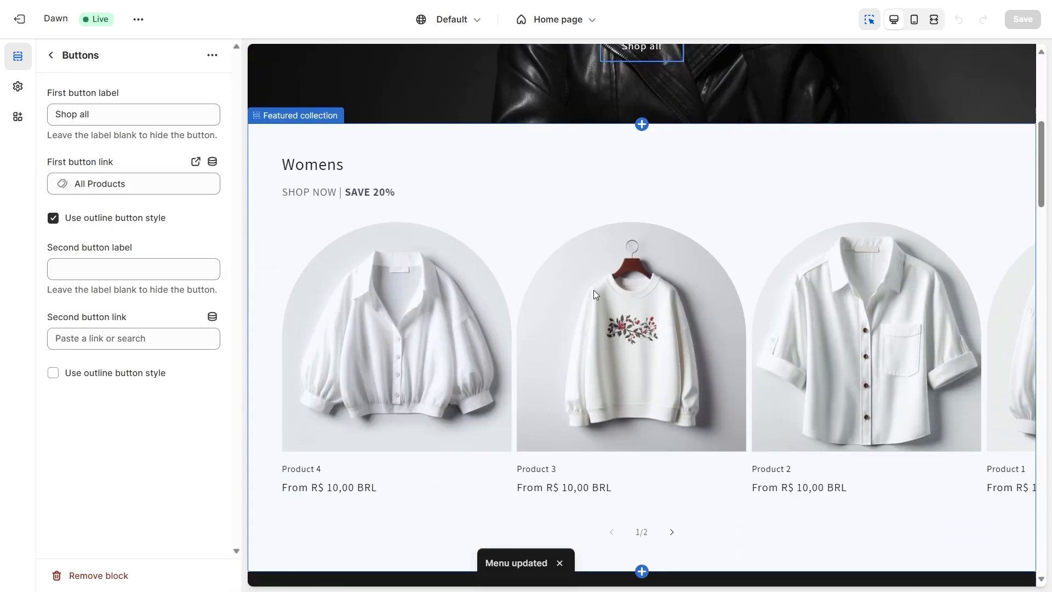
scroll(528, 310, "down", 10)
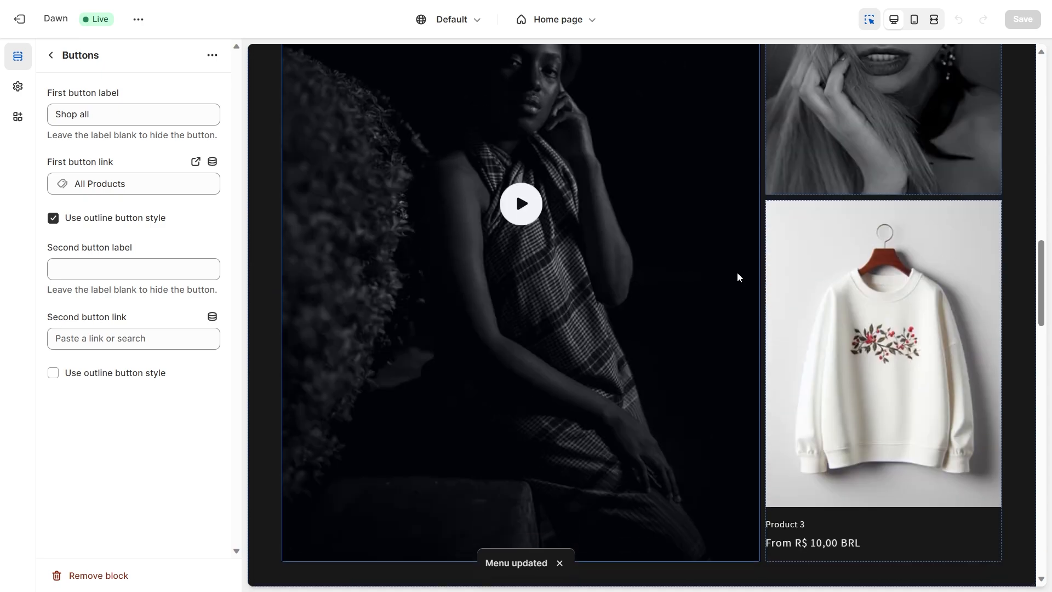
scroll(820, 245, "down", 15)
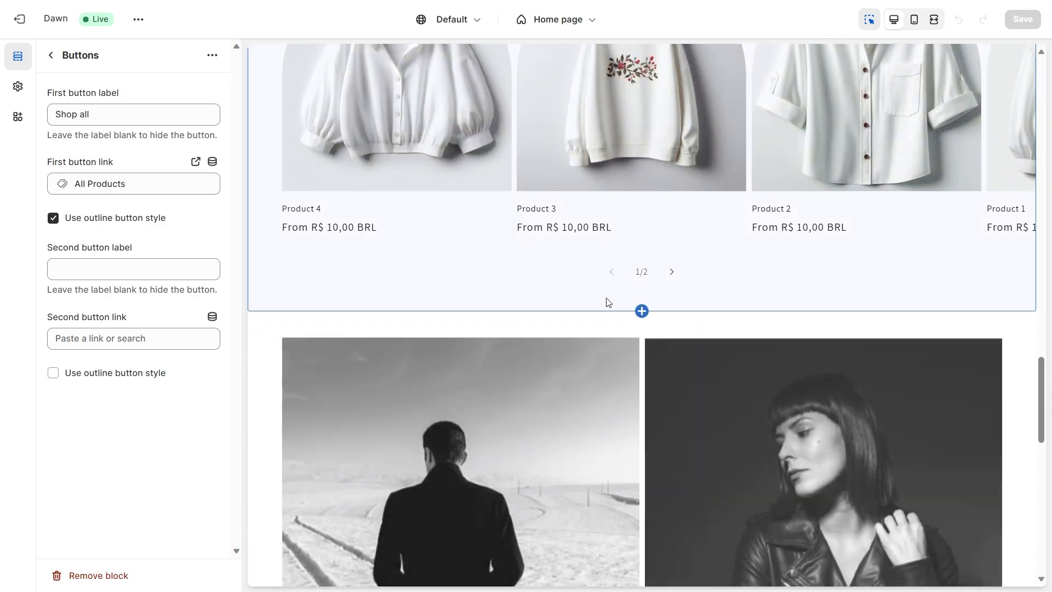
scroll(611, 255, "down", 5)
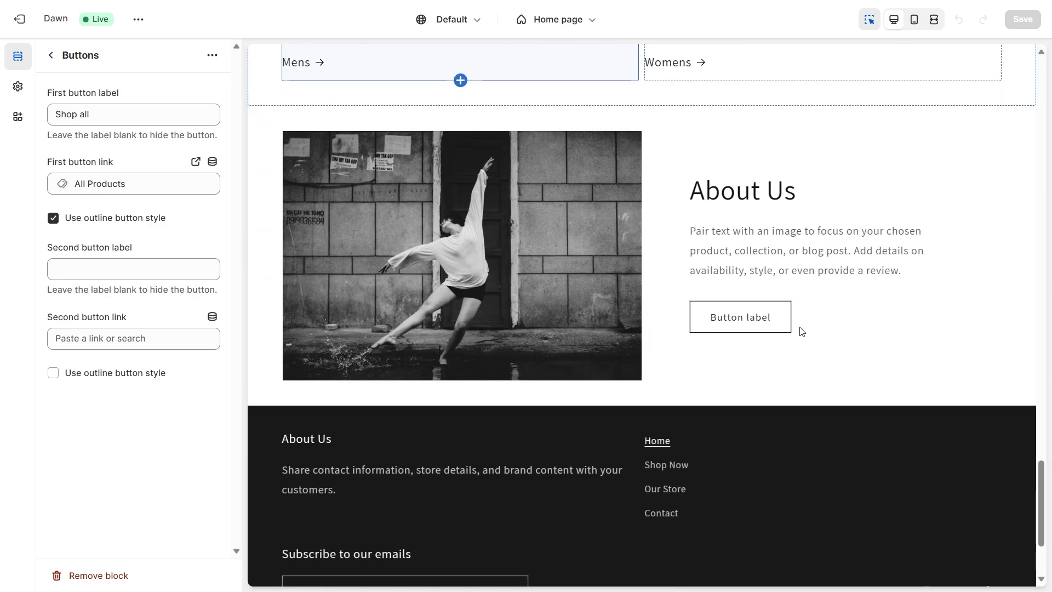
Change the label of the button in the home page's About Us section to "Learn More".
left_click(778, 321)
left_click_drag(107, 114, 2, 102)
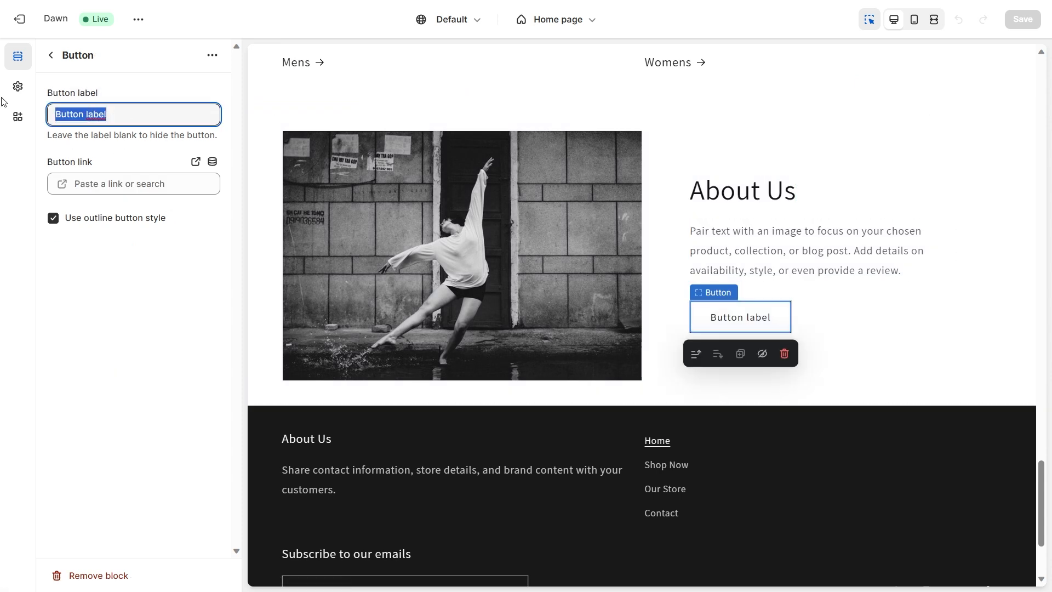
type("Laerm")
key("ctrl+a")
type("Learn ")
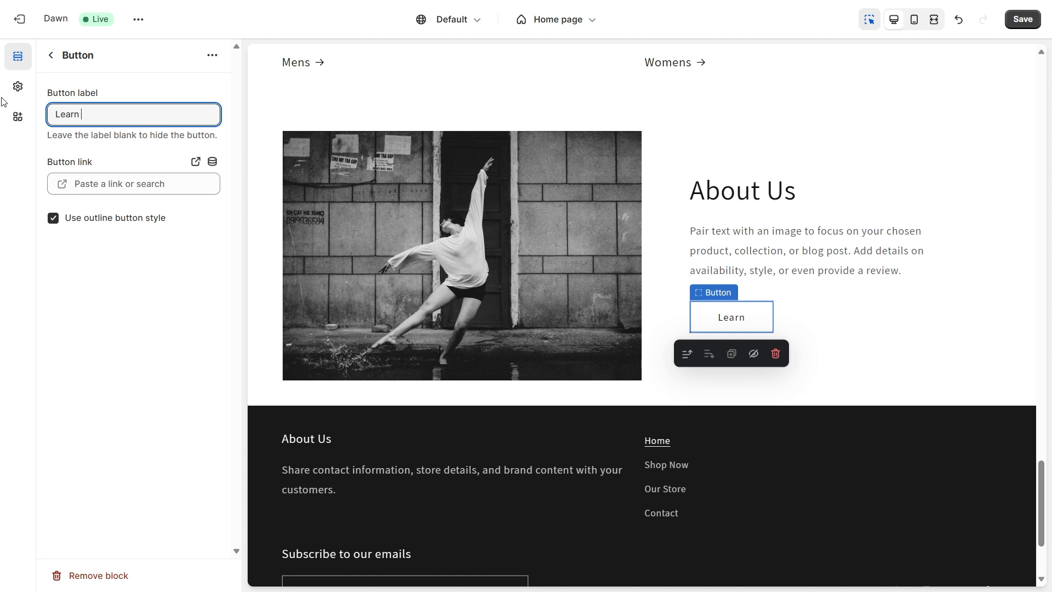
type("More")
Link the Learn More button to the Our Store page, save the theme and exit the theme editor.
left_click(137, 184)
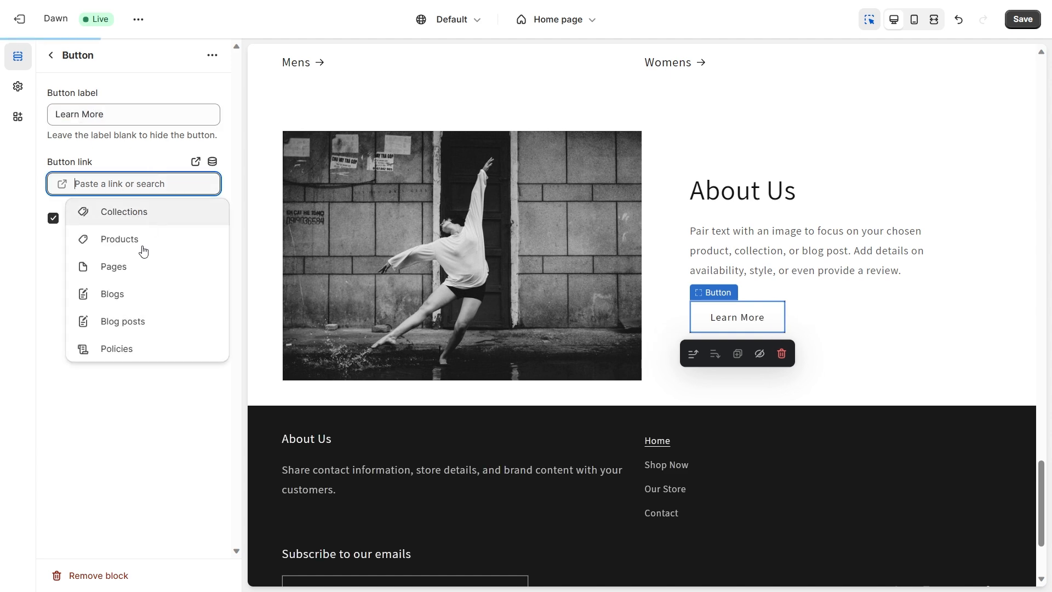
left_click(146, 267)
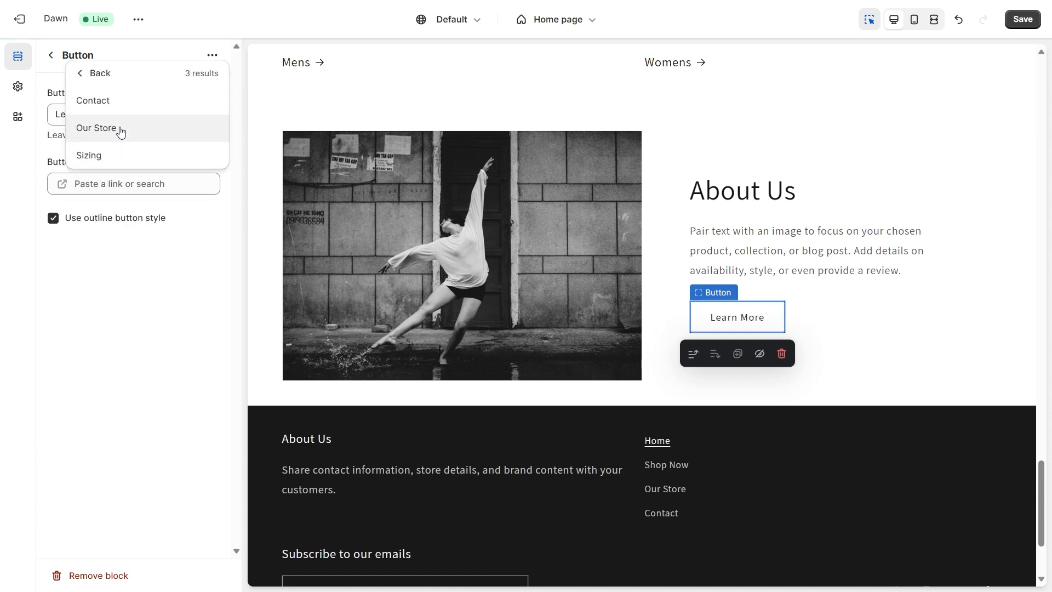
left_click(121, 129)
key("ctrl+s")
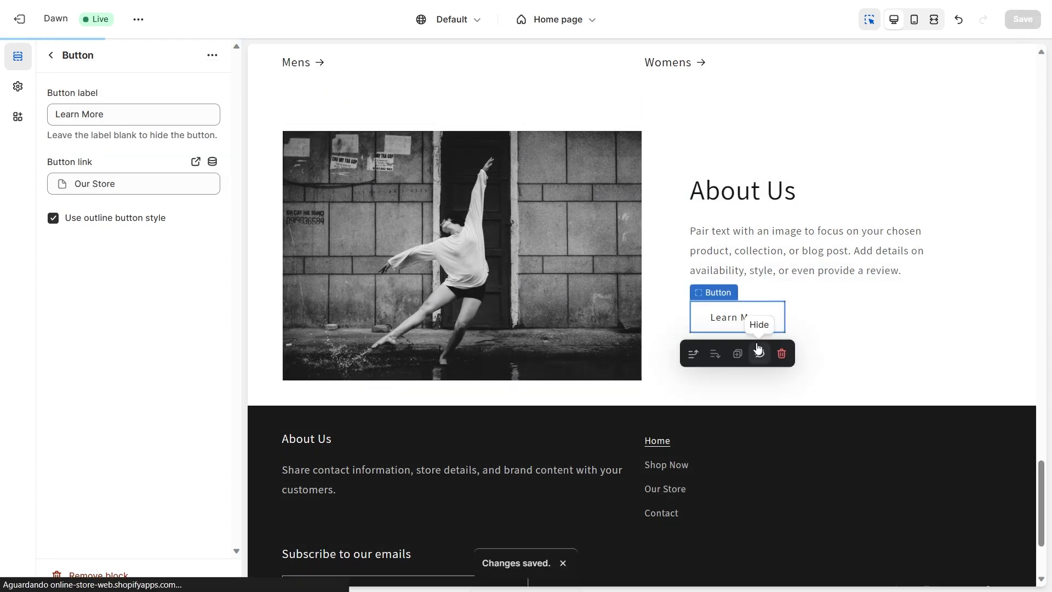
scroll(783, 252, "up", 15)
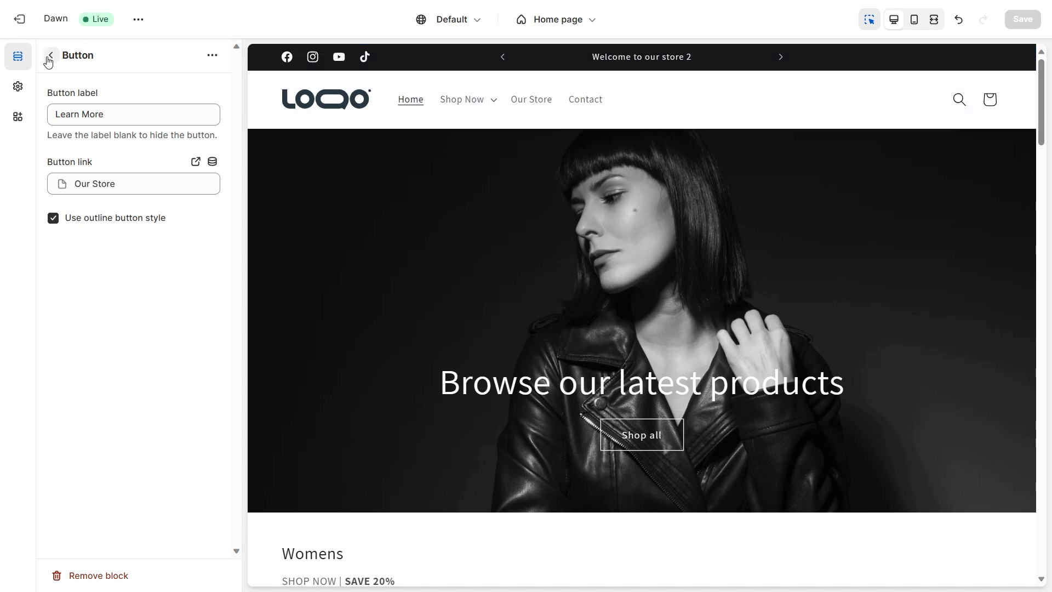
left_click(22, 18)
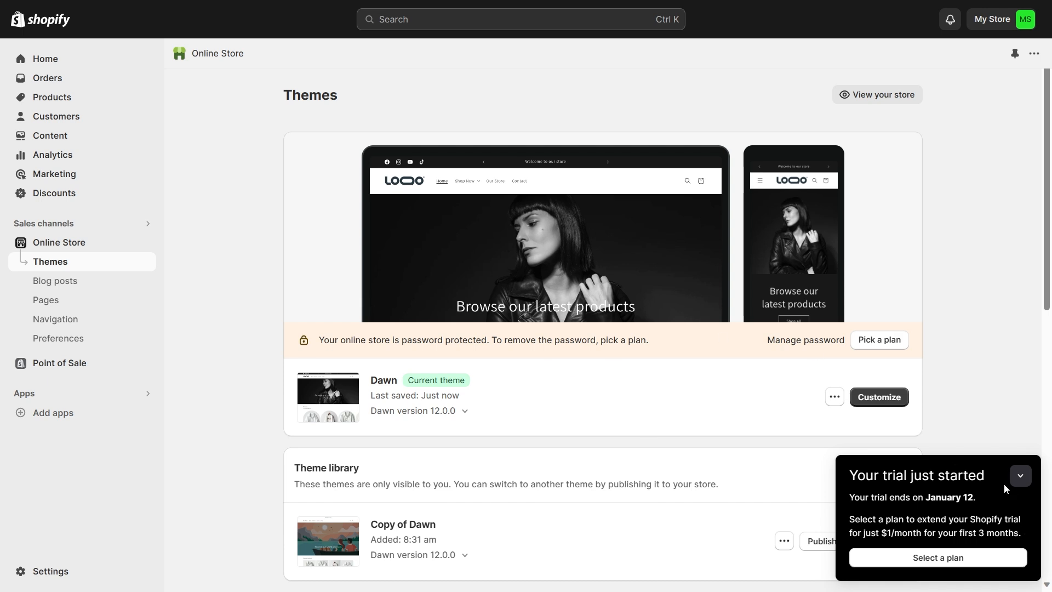
Collapse the trial notice, preview the current Dawn theme and hide the preview bar.
left_click(1020, 476)
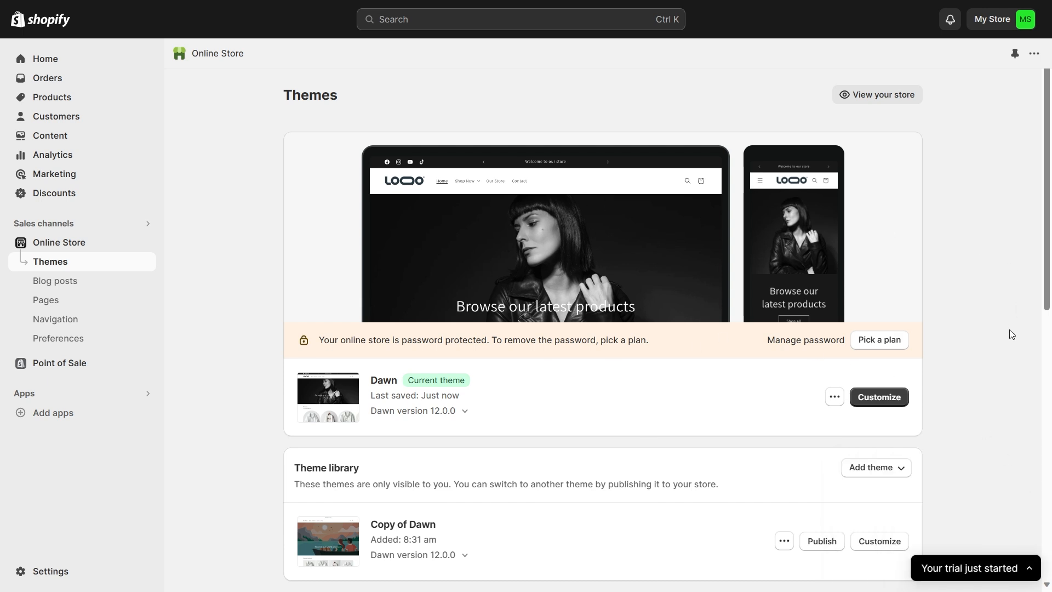
left_click(834, 397)
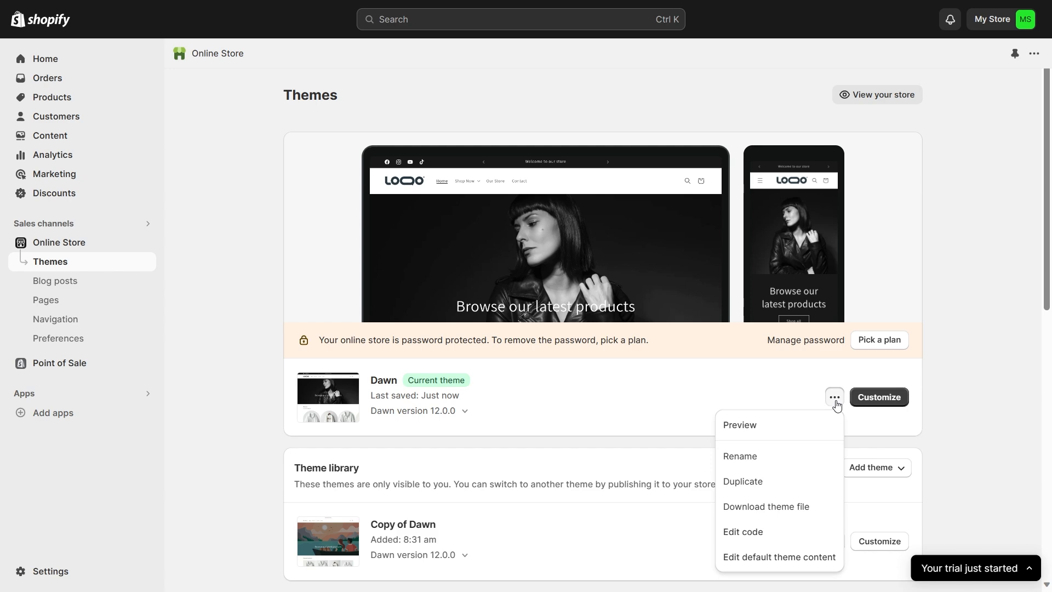
left_click(754, 432)
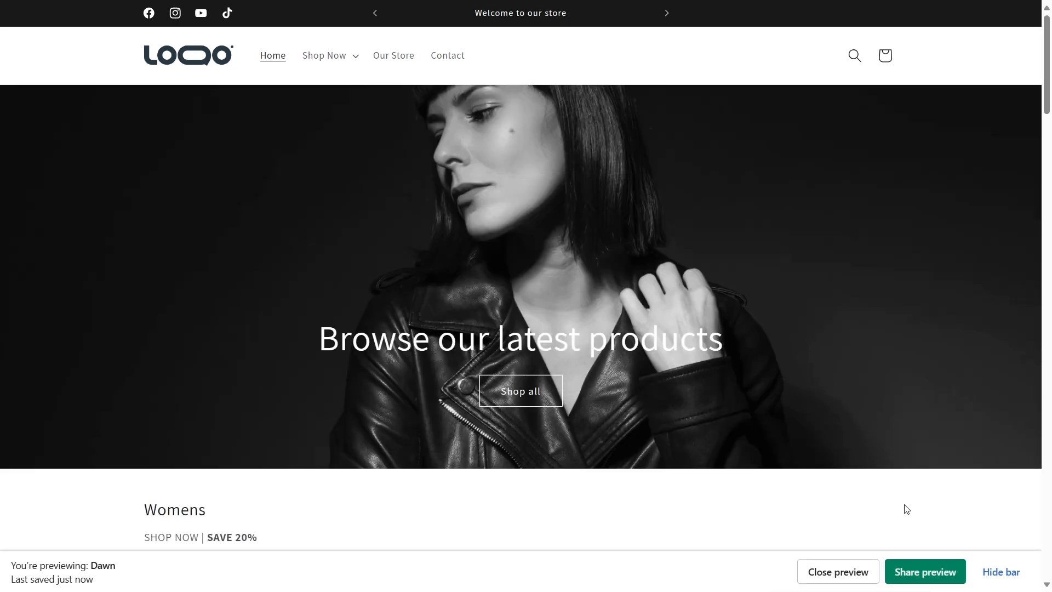
left_click(1005, 572)
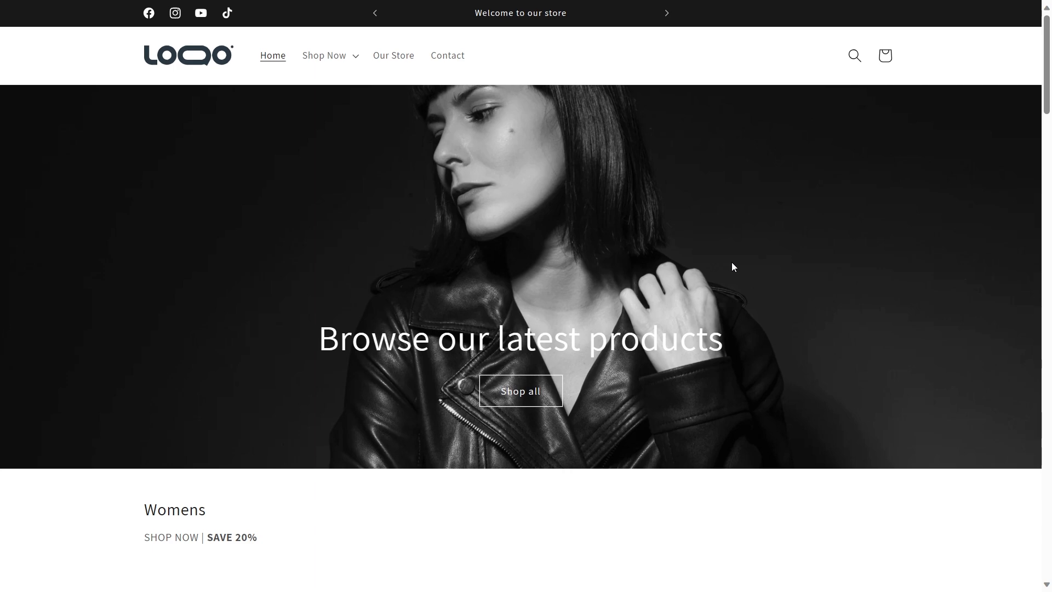
Review the home page's Womens products and browse its product slider forward and back.
scroll(731, 263, "down", 6)
scroll(731, 265, "down", 2)
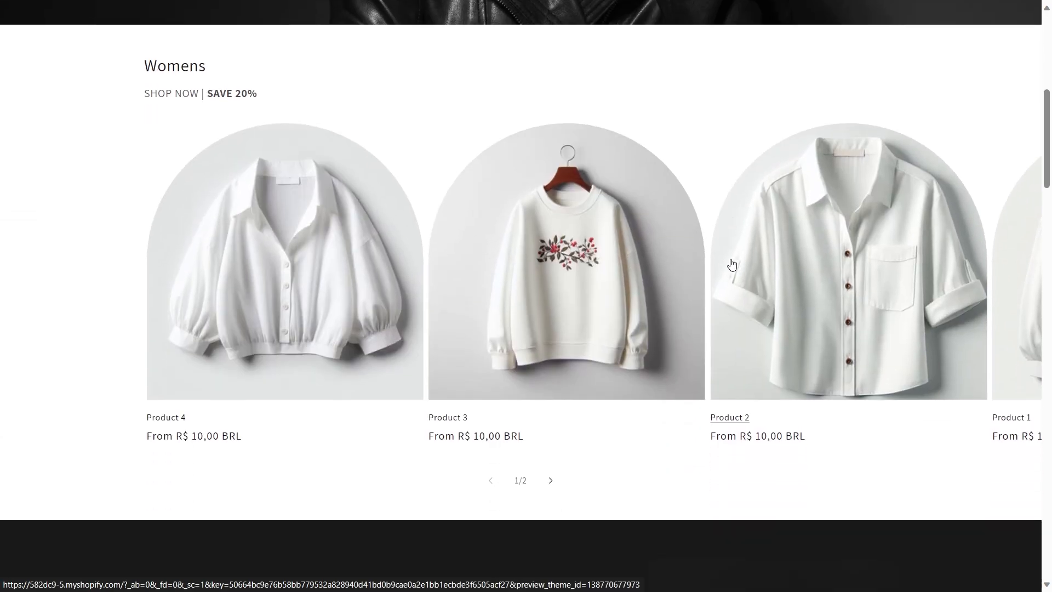
scroll(736, 256, "up", 3)
left_click_drag(864, 385, 655, 286)
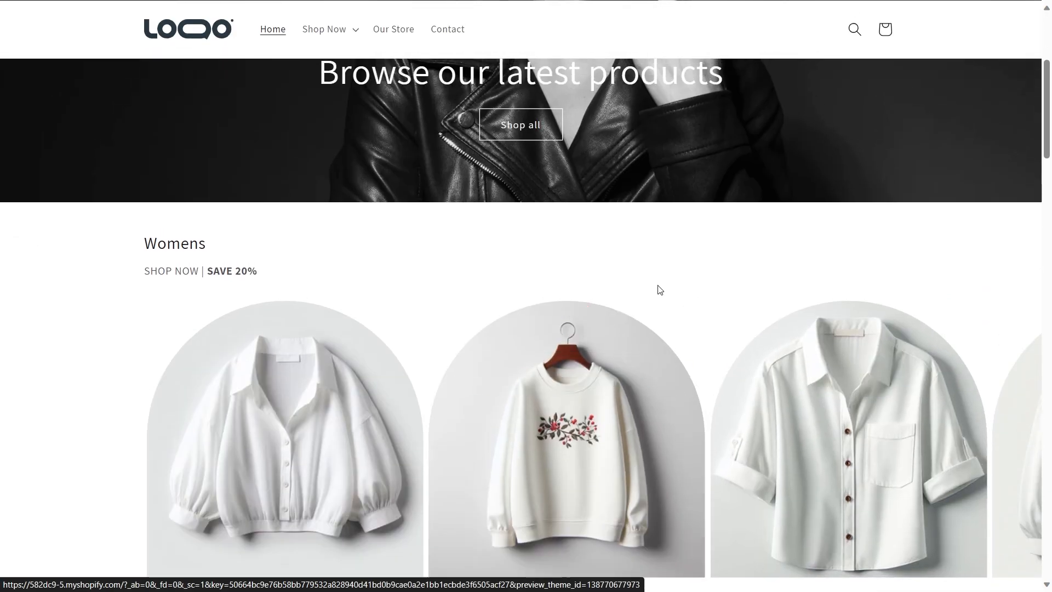
scroll(663, 383, "down", 3)
left_click(550, 480)
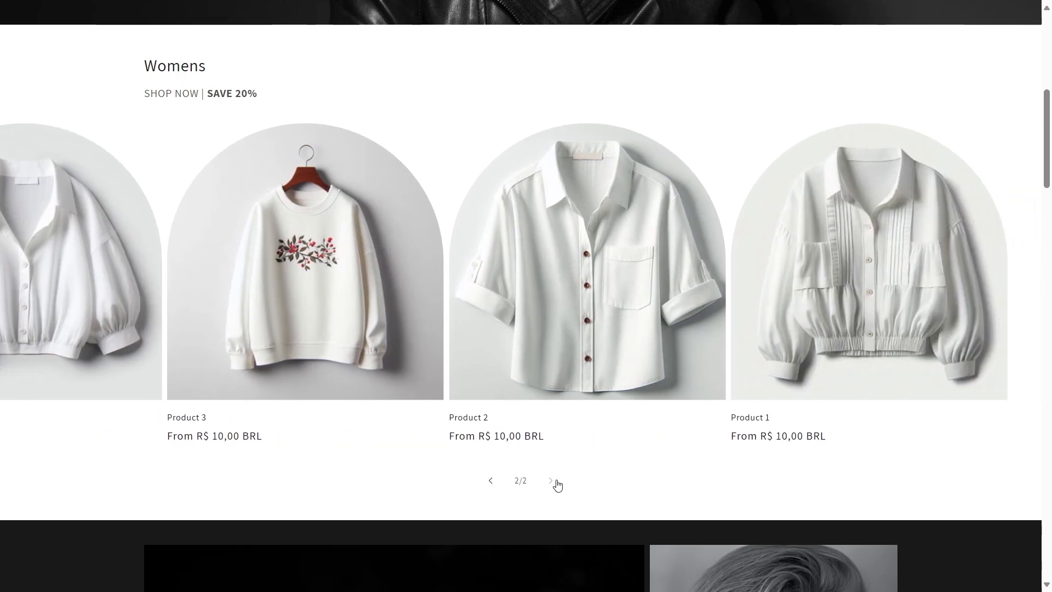
left_click(493, 481)
scroll(496, 384, "down", 5)
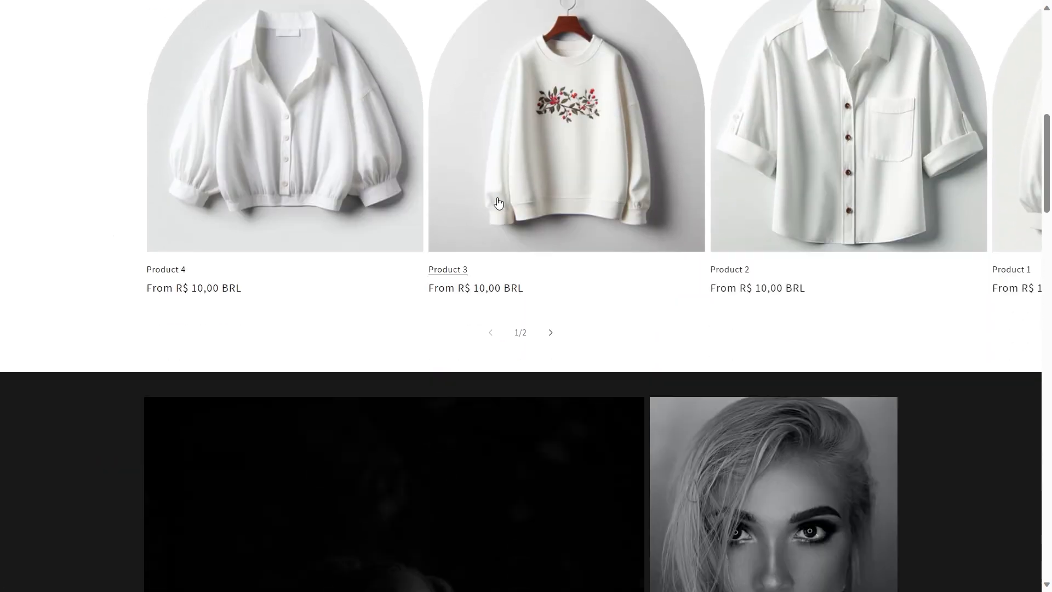
Open the video in the home page's collage section and close it again.
scroll(499, 204, "down", 9)
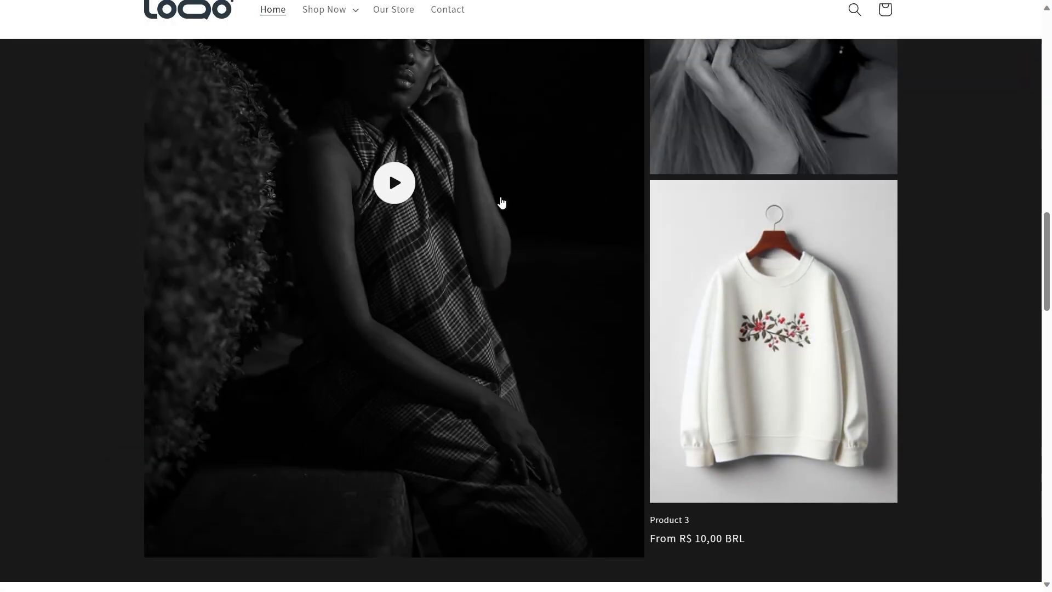
scroll(422, 346, "up", 4)
left_click(397, 380)
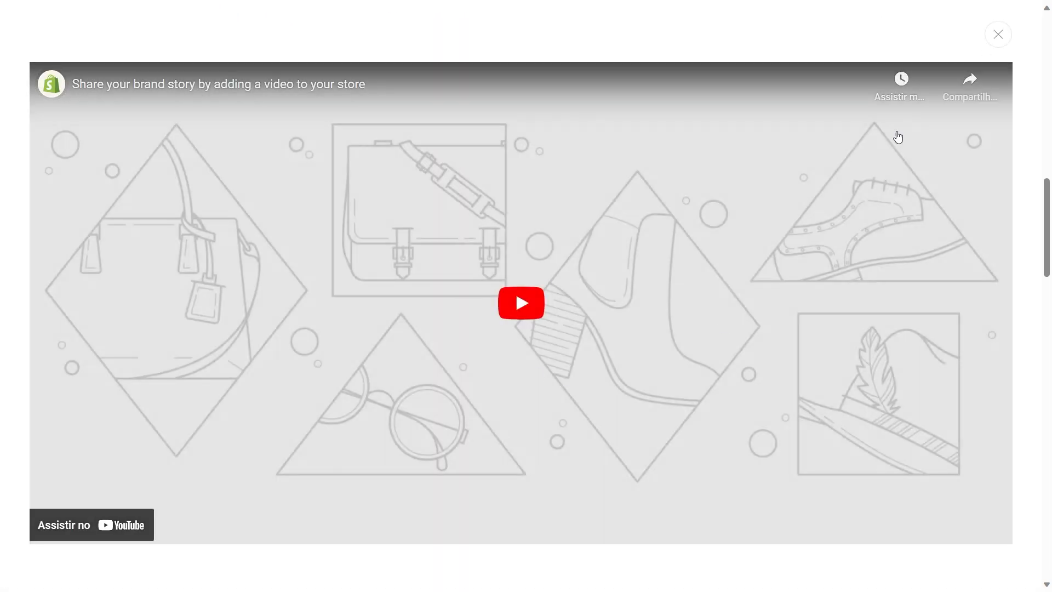
left_click(999, 36)
Review the home page from the collage through Best Selling and the Mens and Womens collections to About Us and the footer.
scroll(929, 194, "down", 10)
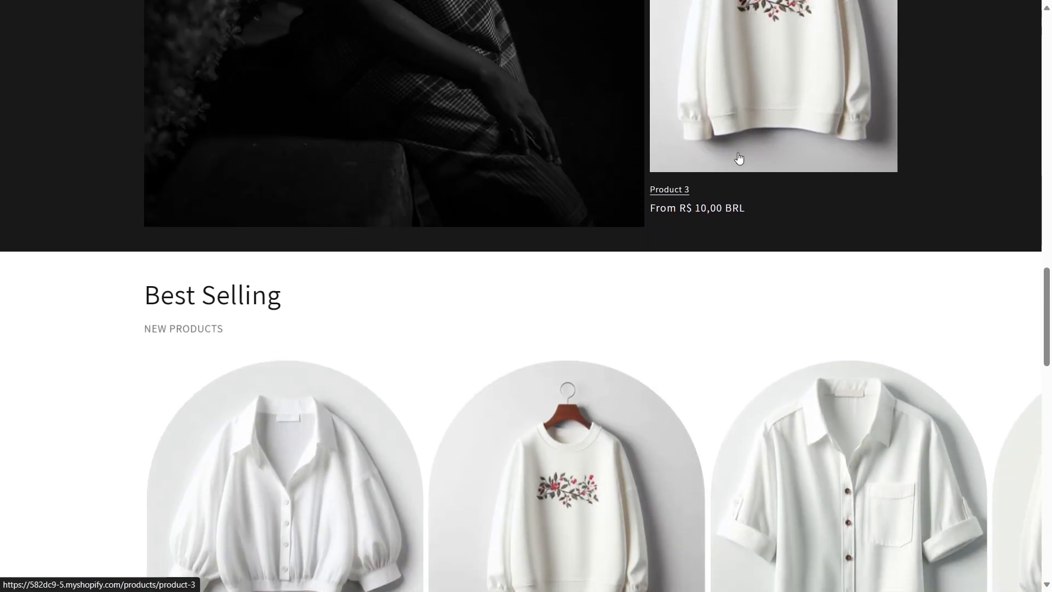
scroll(654, 94, "down", 10)
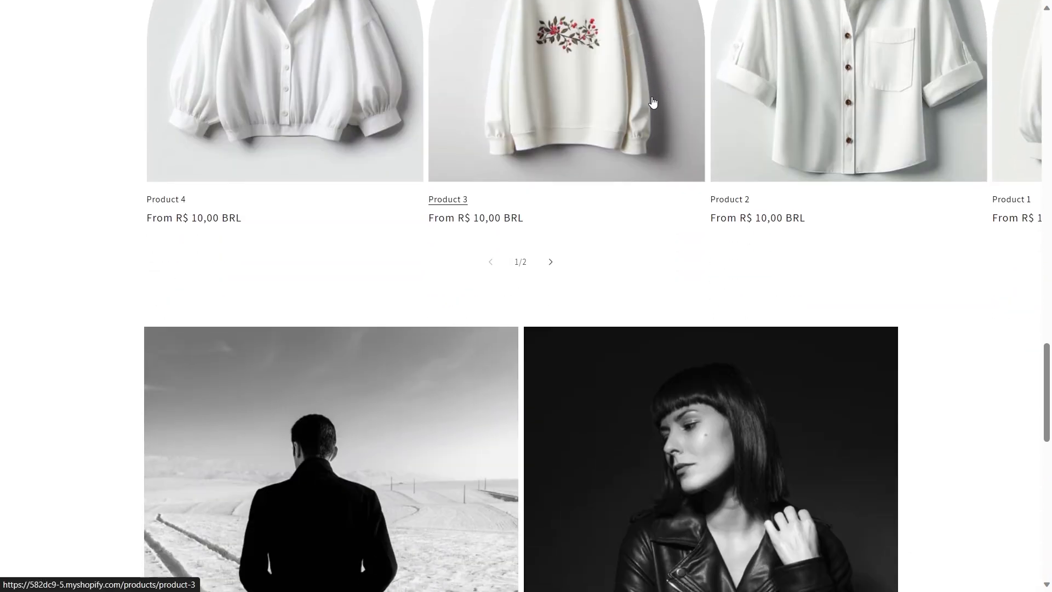
scroll(578, 241, "down", 5)
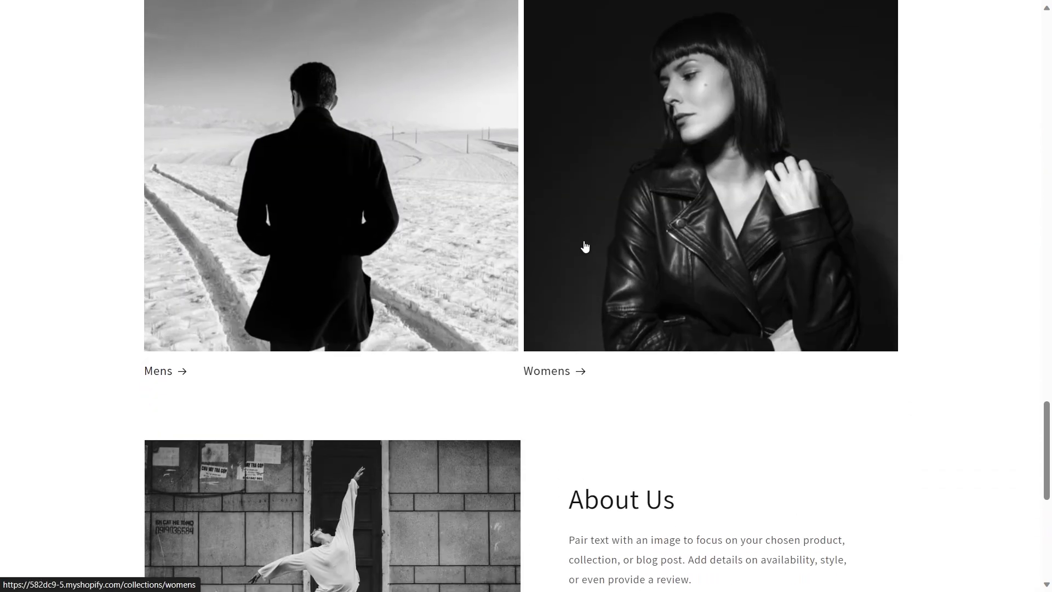
scroll(660, 444, "down", 5)
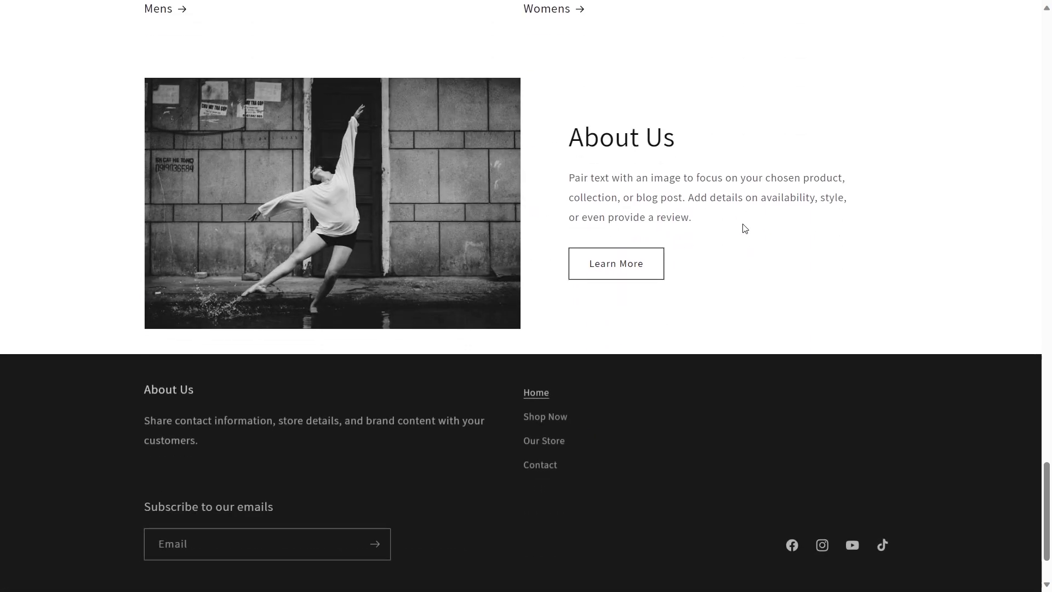
scroll(657, 395, "up", 5)
scroll(657, 395, "up", 15)
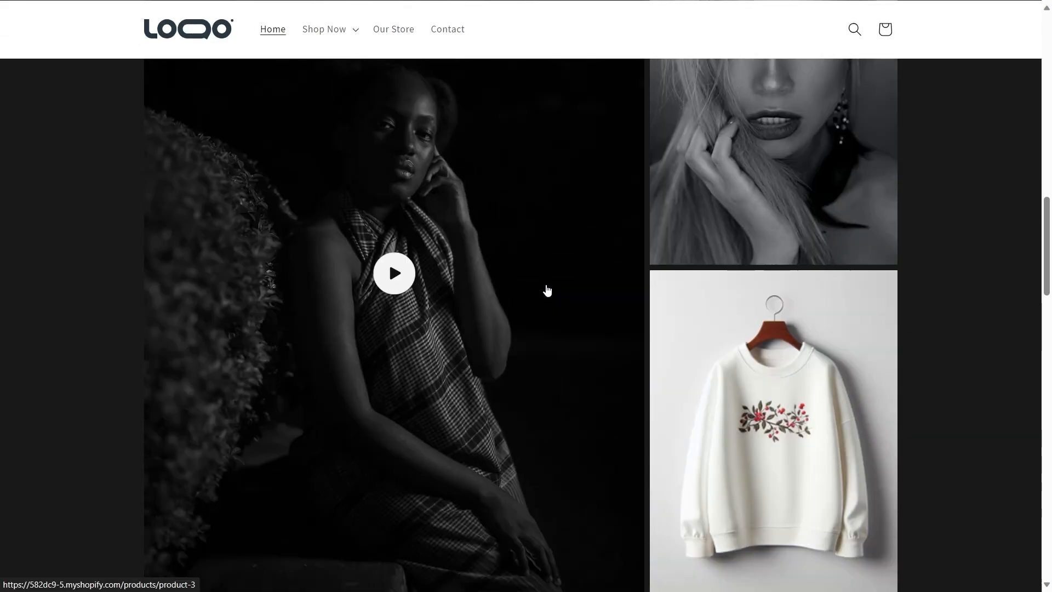
scroll(477, 207, "down", 11)
scroll(497, 225, "up", 3)
scroll(500, 230, "down", 3)
scroll(513, 267, "up", 10)
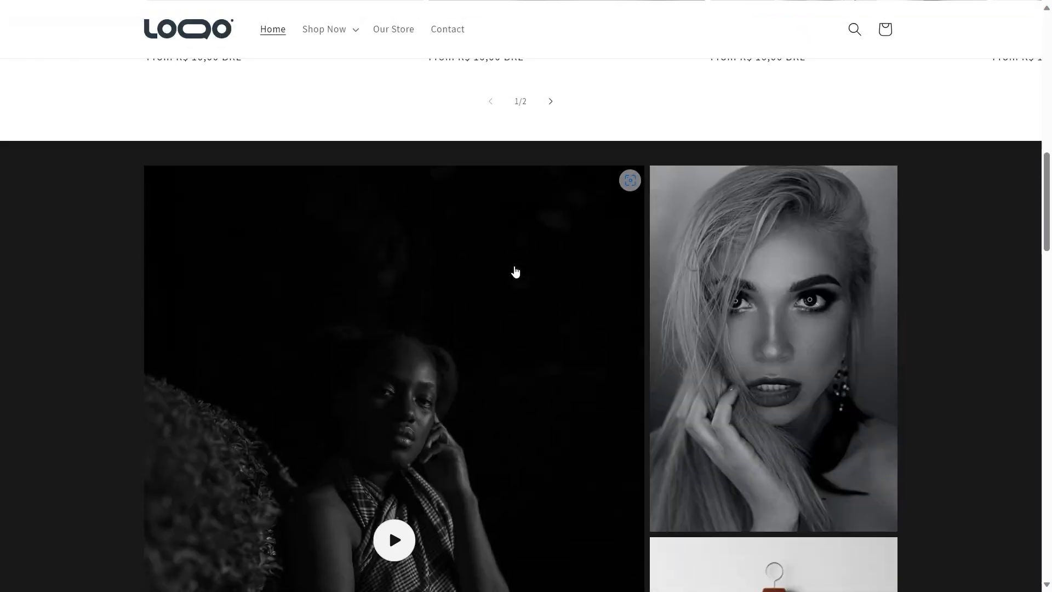
Check the Men and Women links under Shop Now and review the Womens collection page.
left_click(354, 34)
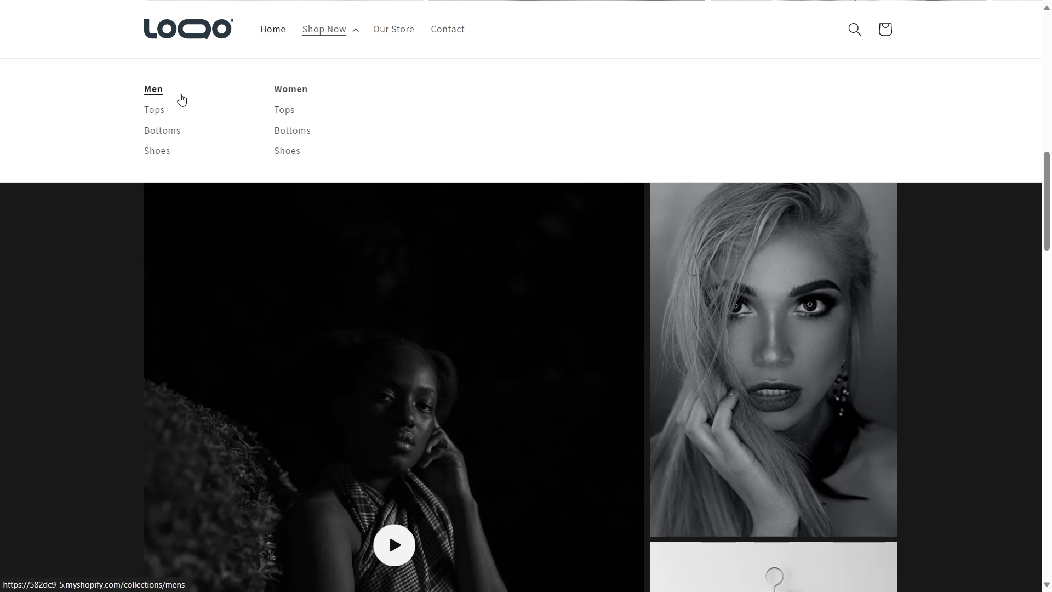
left_click(163, 93)
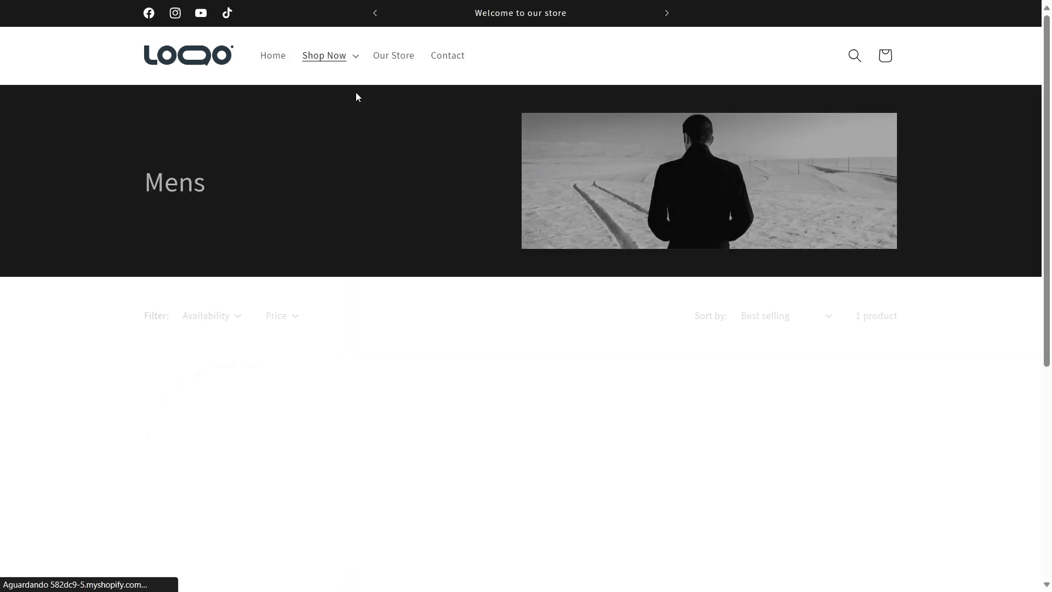
left_click(350, 68)
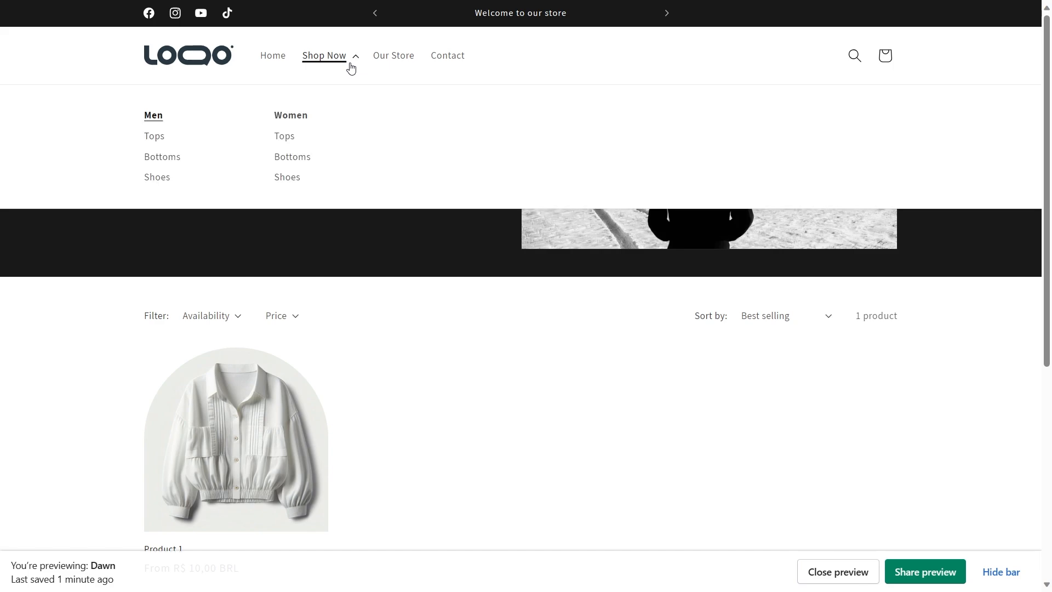
left_click(310, 120)
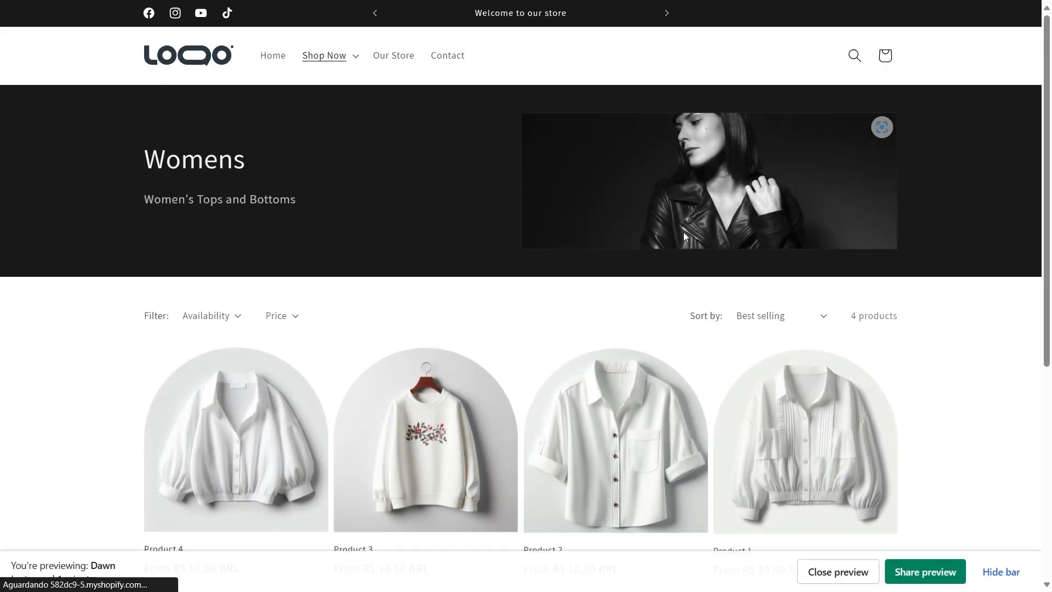
scroll(548, 21, "down", 6)
scroll(564, 230, "up", 4)
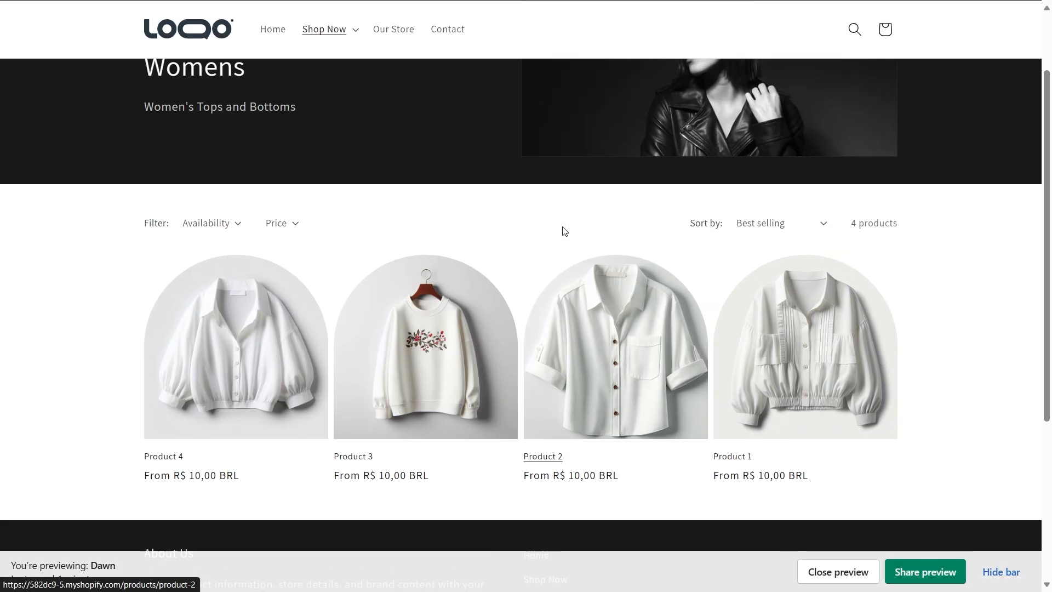
Open Product 4, choose the Black color and size M, and check its Size Guide pop-up.
left_click(273, 351)
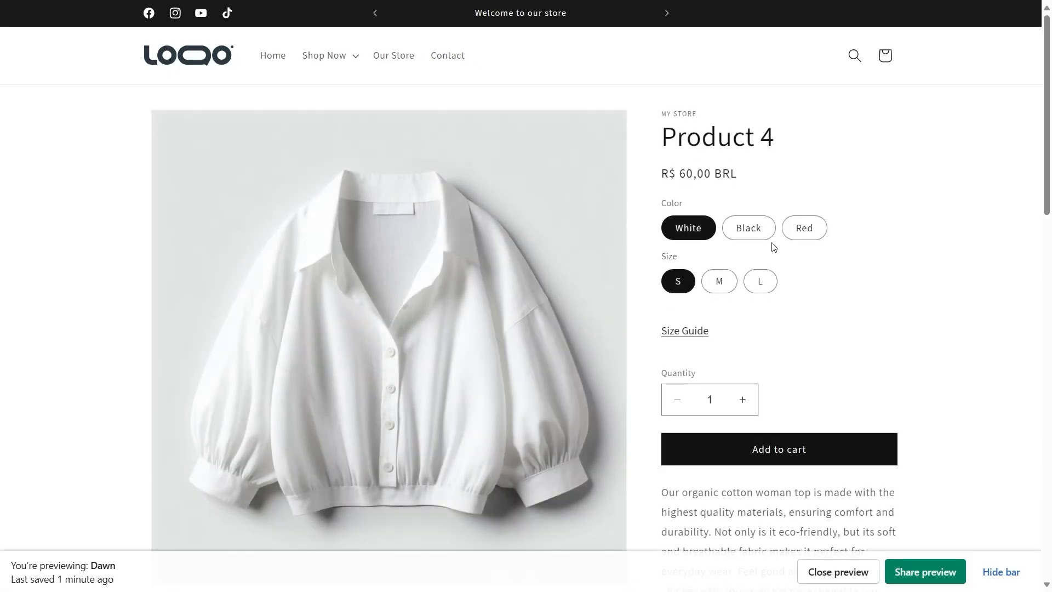
left_click(758, 232)
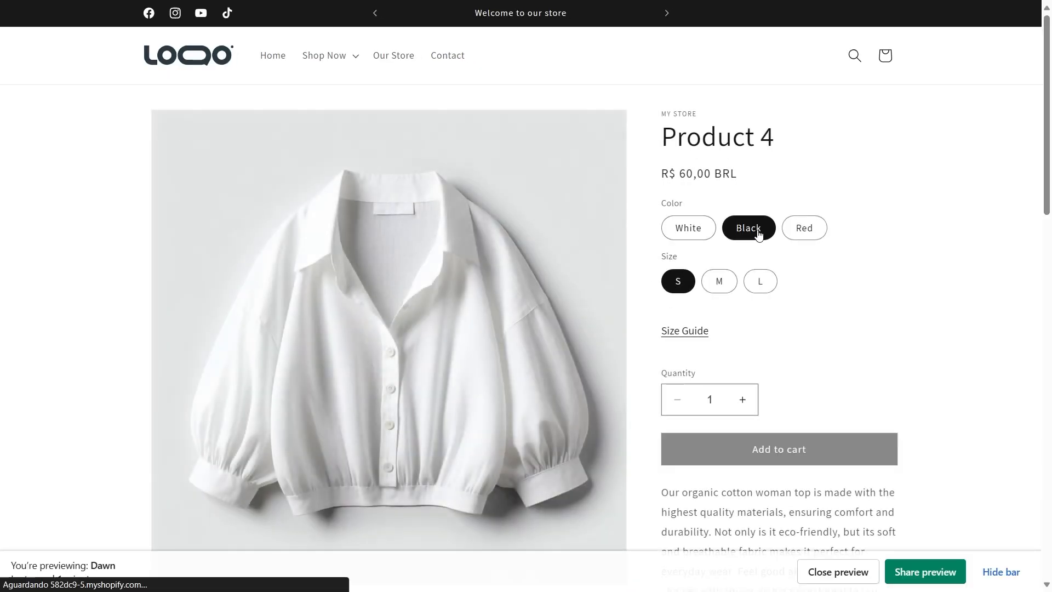
left_click(719, 281)
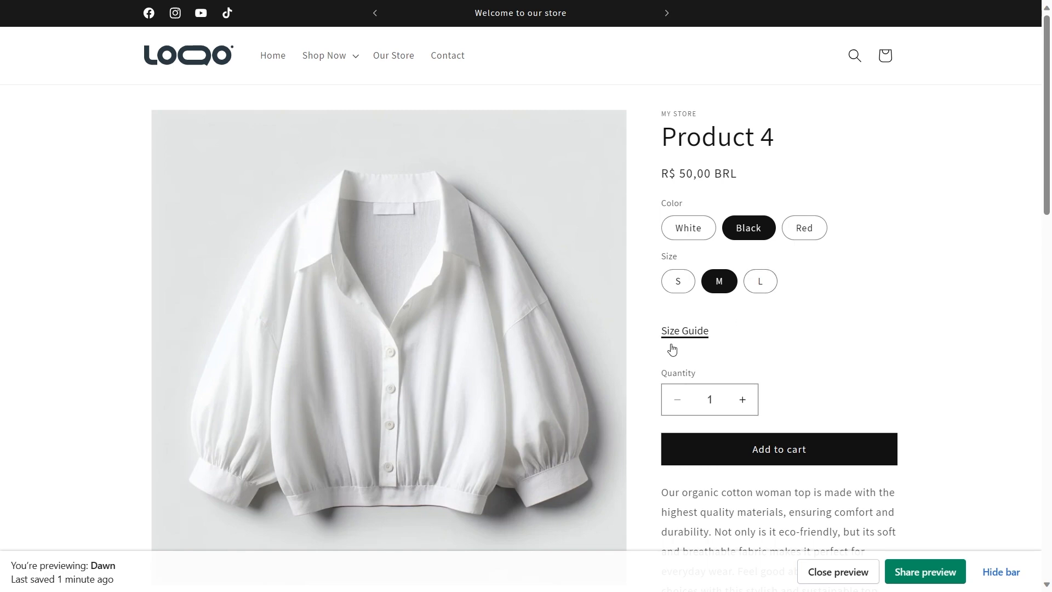
left_click(682, 334)
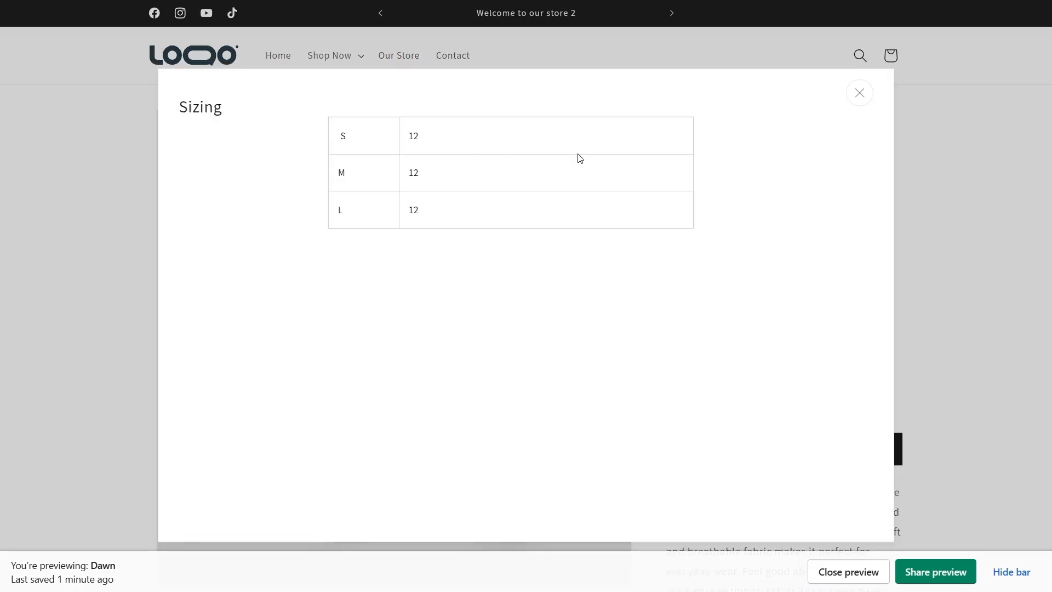
left_click(869, 96)
Expand and collapse the information rows below Product 4's description, and check its Share option.
scroll(845, 347, "down", 5)
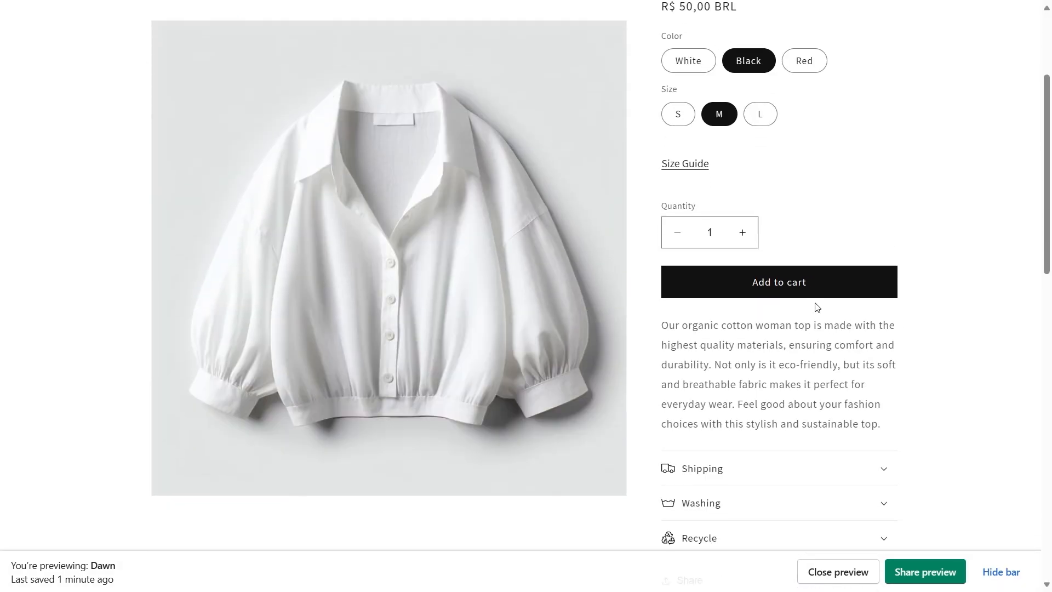
scroll(843, 277, "down", 3)
left_click(846, 218)
left_click(846, 217)
left_click(817, 269)
left_click(817, 268)
scroll(817, 268, "down", 2)
left_click(680, 225)
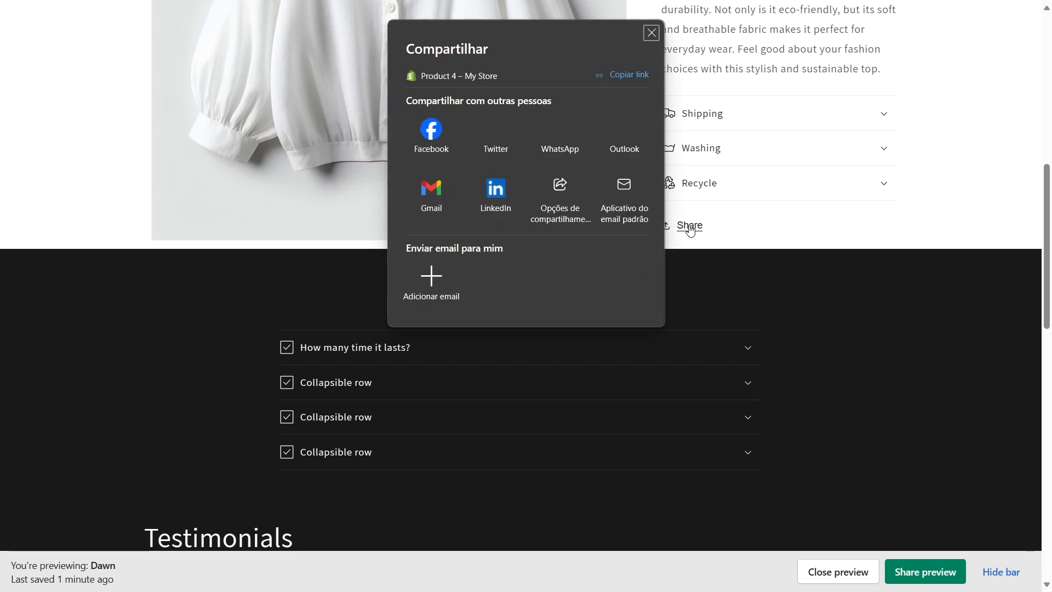
left_click(649, 33)
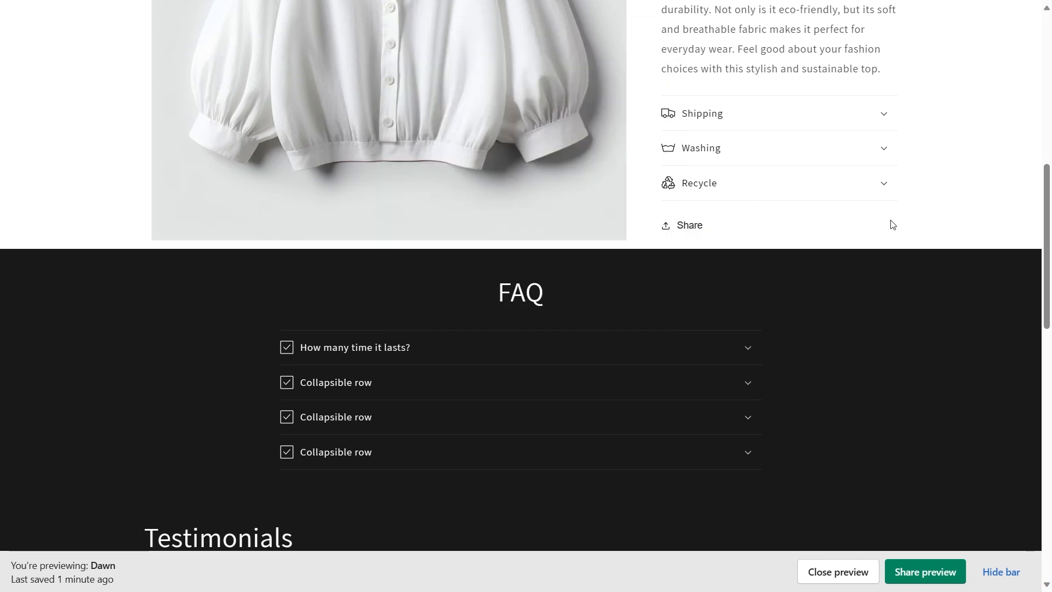
Expand and collapse the first FAQ question, and review the product page's testimonials, related products and footer.
scroll(815, 261, "down", 2)
left_click(741, 265)
left_click(742, 266)
scroll(813, 261, "down", 2)
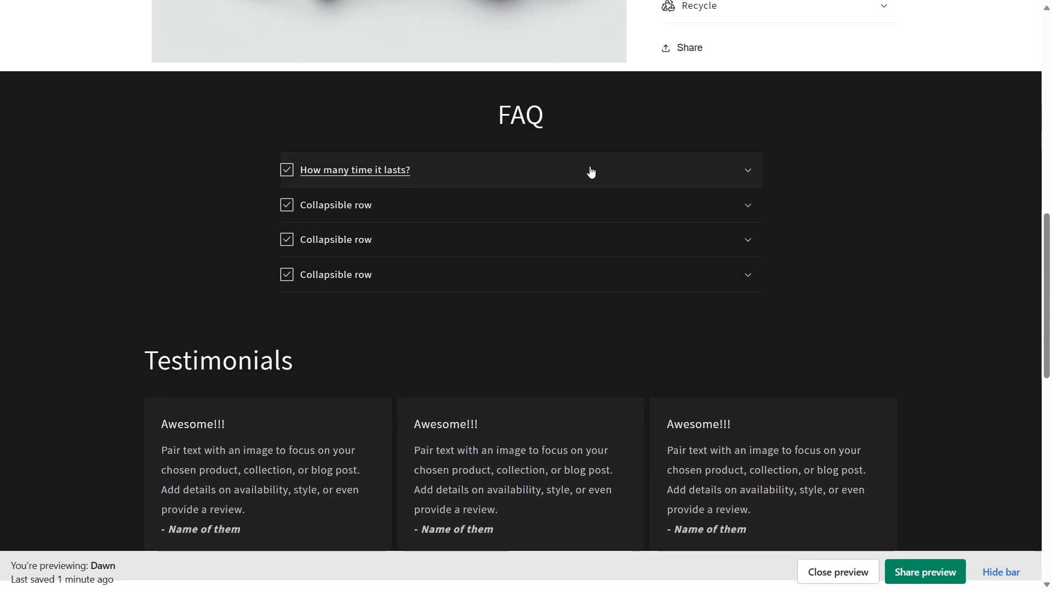
scroll(626, 129, "down", 2)
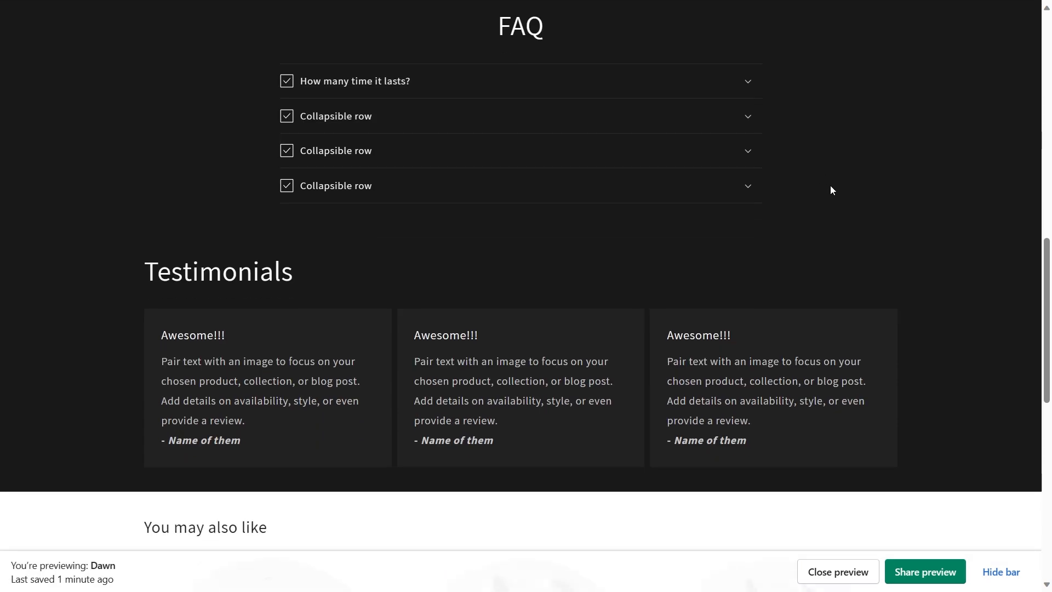
scroll(825, 205, "down", 2)
scroll(948, 260, "down", 10)
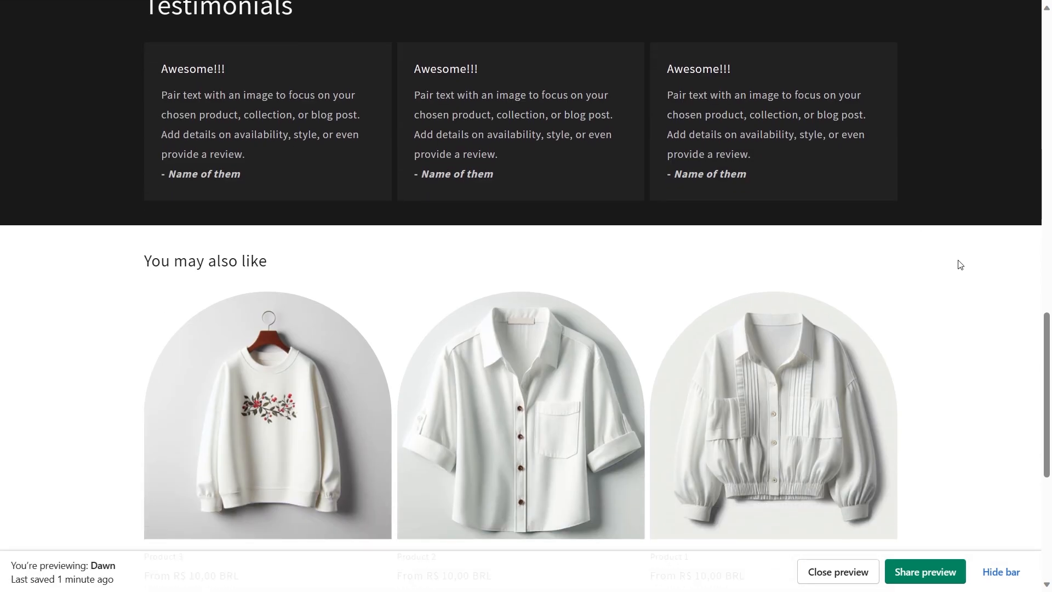
scroll(948, 268, "down", 2)
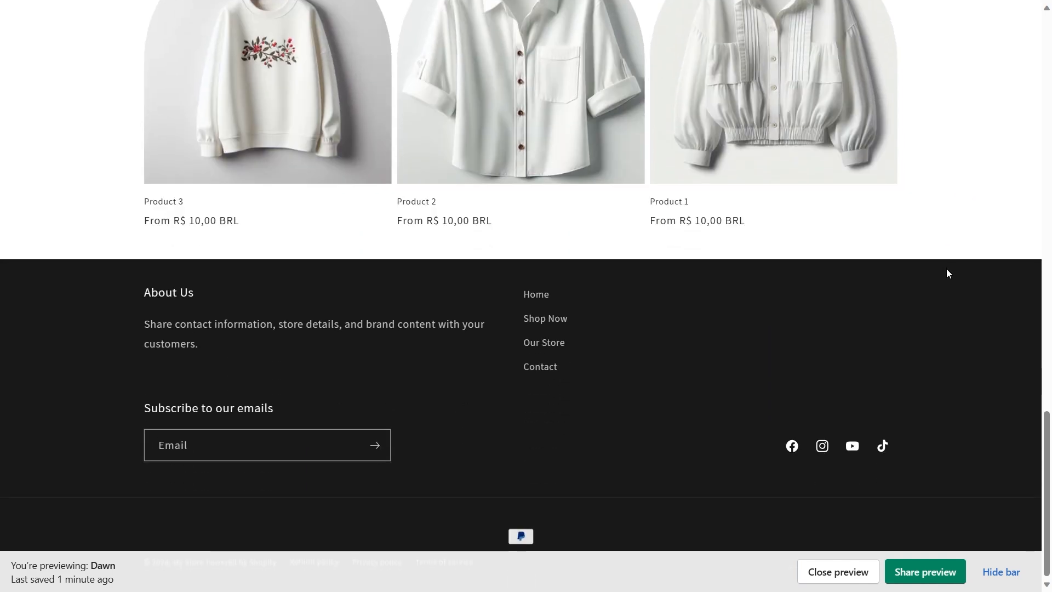
Open the Our Store page from the footer and review its sections from the About Company banner to the footer.
left_click(560, 344)
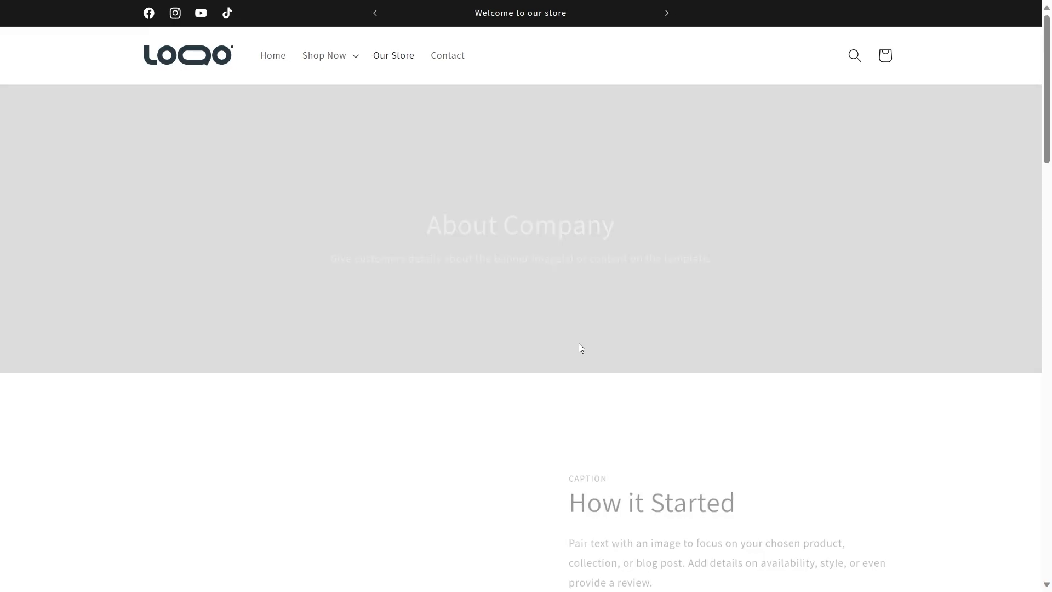
scroll(768, 255, "down", 12)
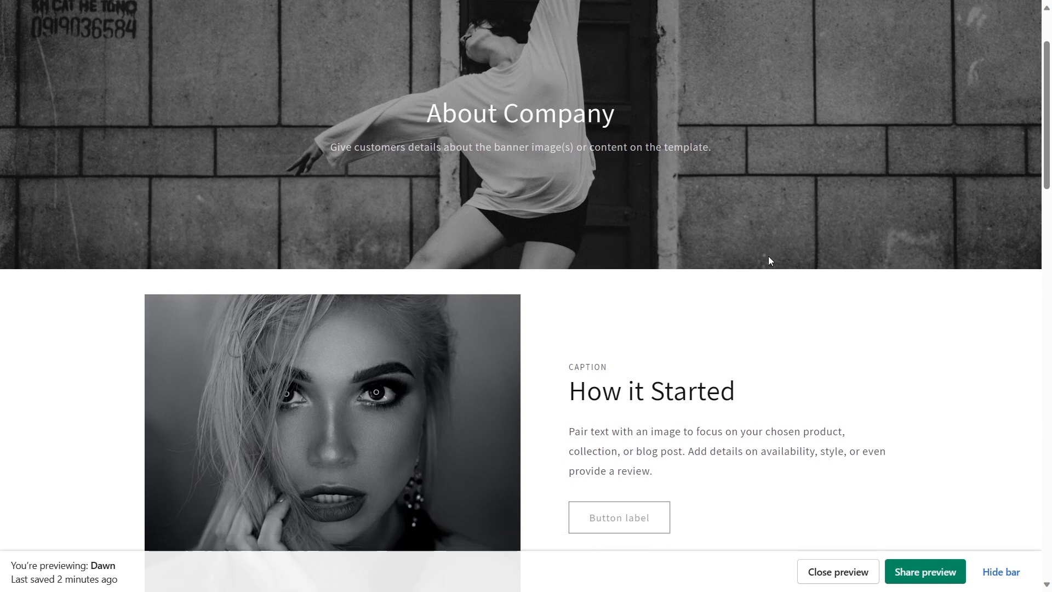
scroll(769, 261, "down", 10)
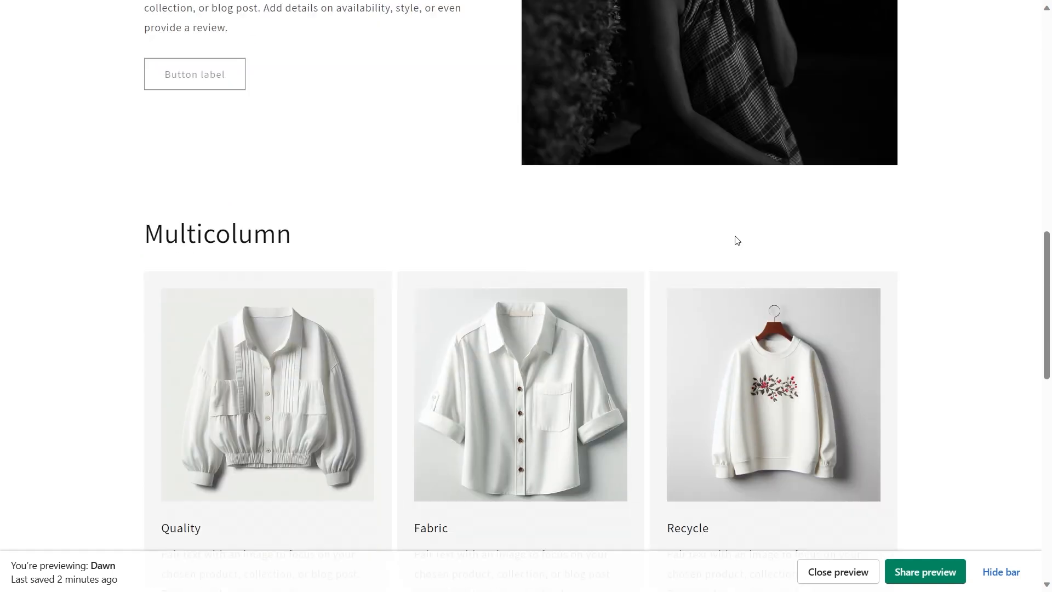
scroll(756, 235, "down", 3)
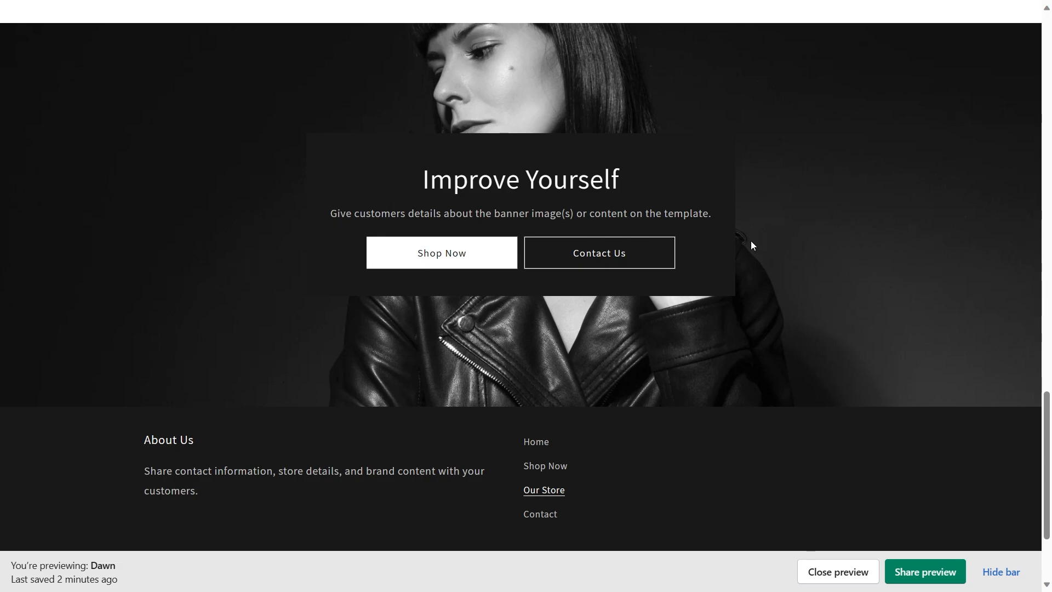
scroll(759, 243, "up", 12)
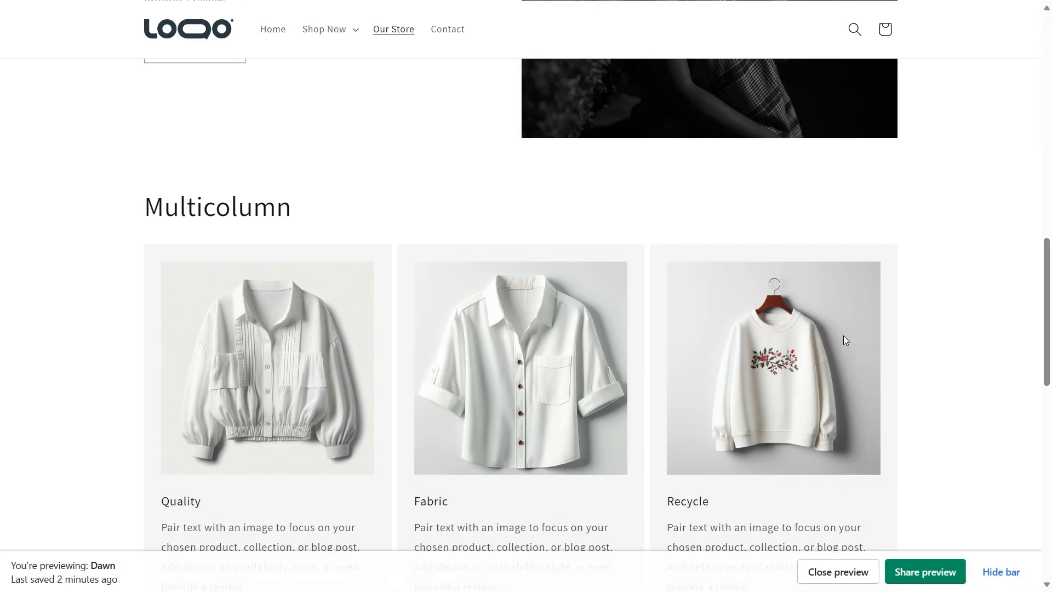
scroll(843, 336, "up", 17)
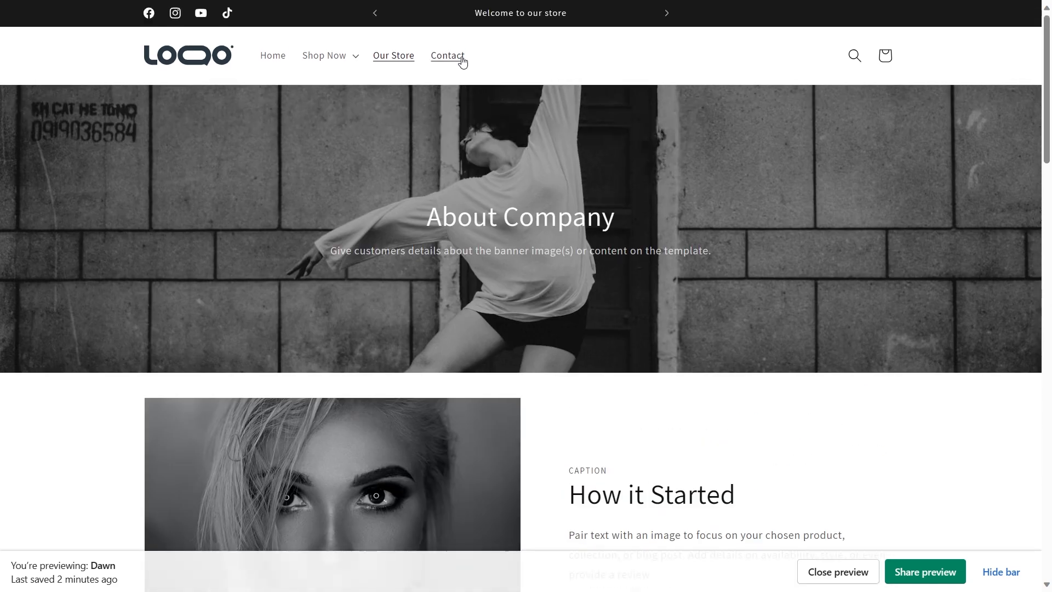
Open the Contact page and review its contact form and footer.
left_click(463, 60)
scroll(687, 164, "down", 3)
scroll(685, 166, "up", 3)
scroll(686, 171, "down", 4)
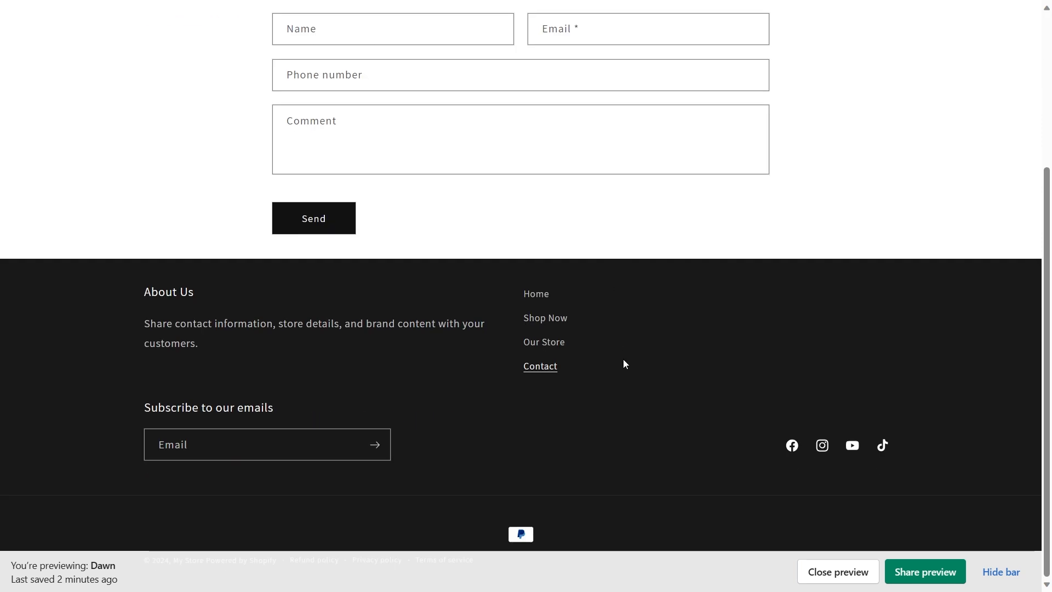
Hide the preview bar and check the Refund policy link in the footer.
left_click(1000, 572)
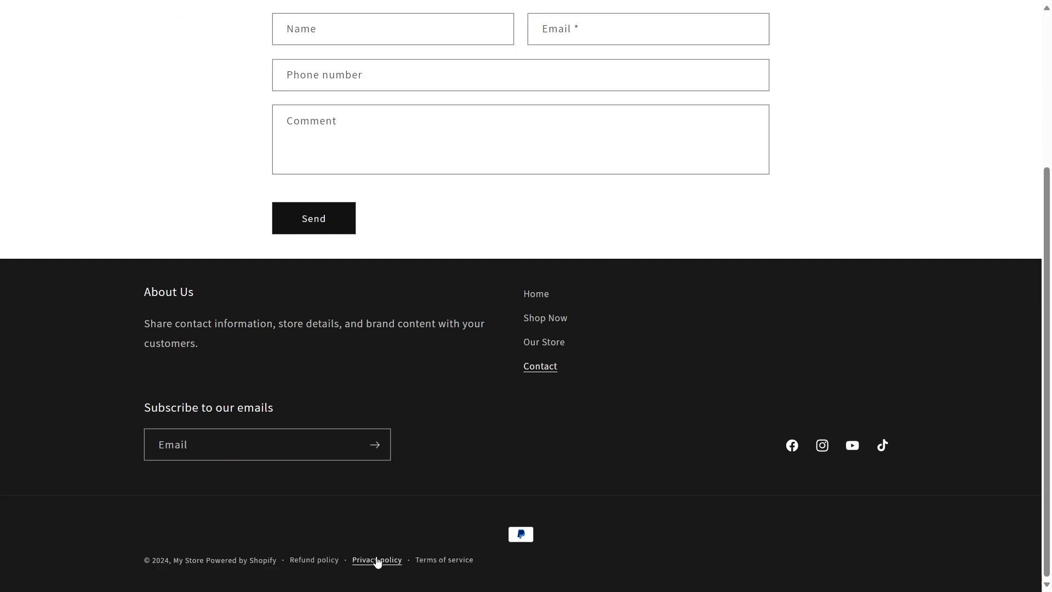
left_click(326, 561)
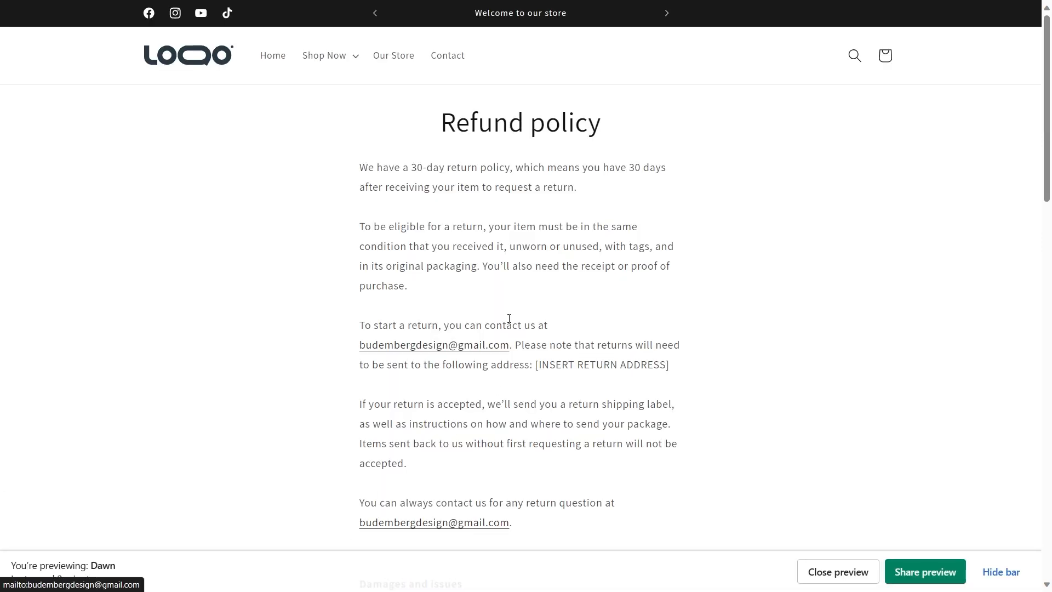
Return to the Home page and review its banner, Womens products and image collage.
left_click(271, 61)
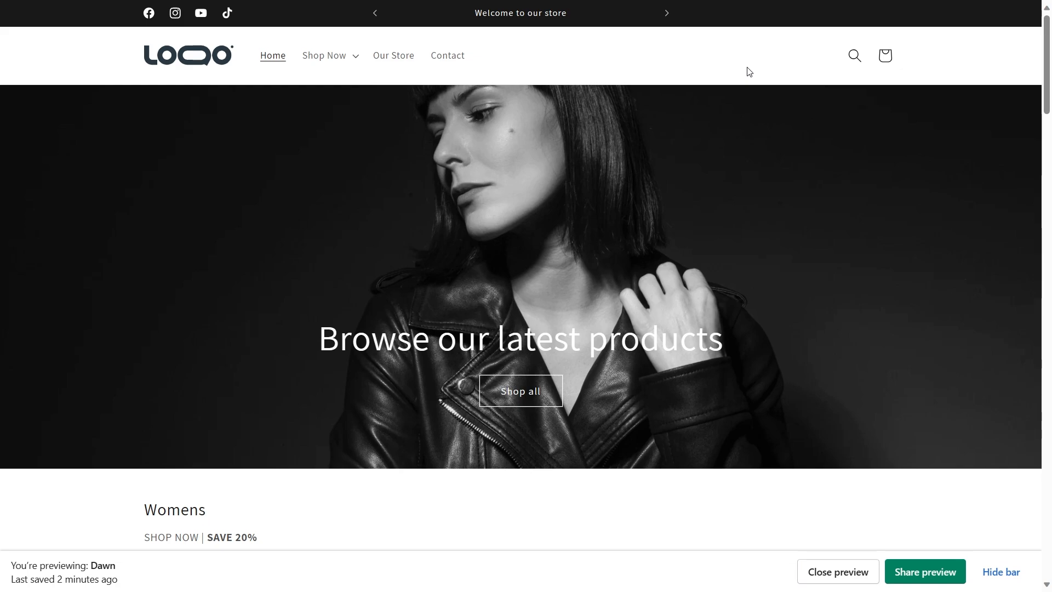
scroll(616, 165, "down", 15)
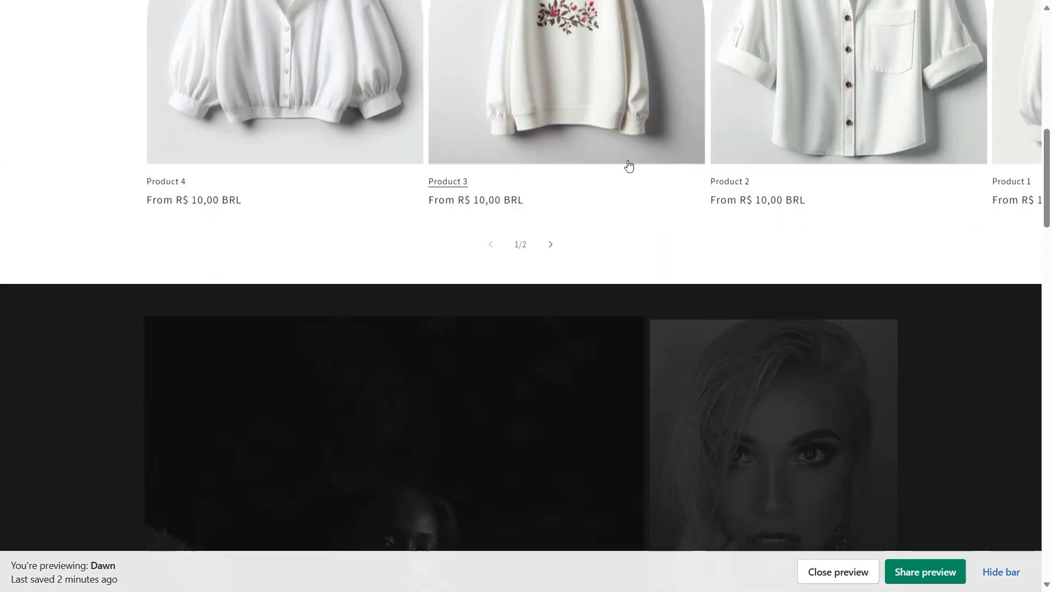
scroll(630, 165, "up", 5)
scroll(630, 162, "up", 10)
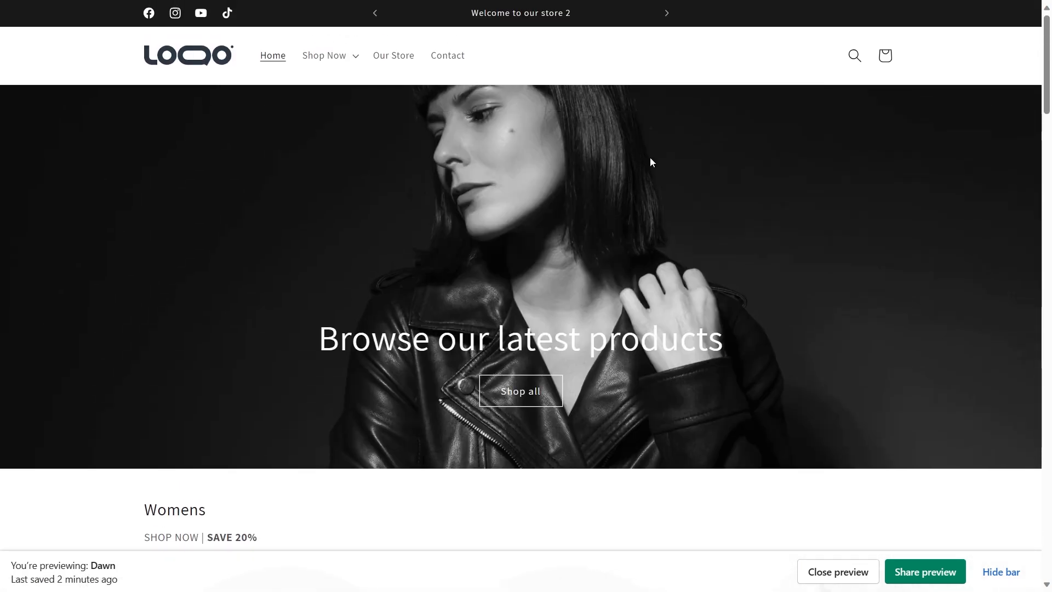